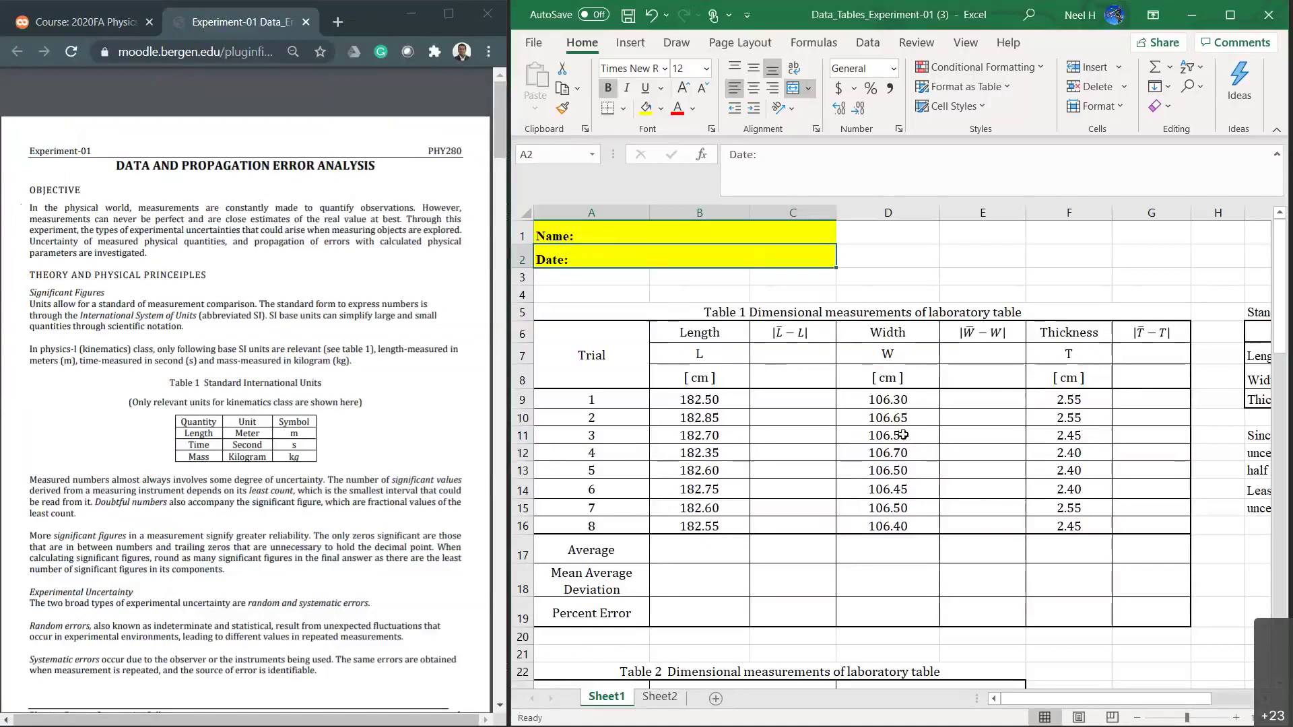
# Examine the length, width and thickness readings of the eight trials in Table 1
pyautogui.moveTo(711, 401); pyautogui.dragTo(707, 525)
pyautogui.moveTo(895, 400); pyautogui.dragTo(894, 526)
pyautogui.moveTo(1068, 400); pyautogui.dragTo(1062, 524)
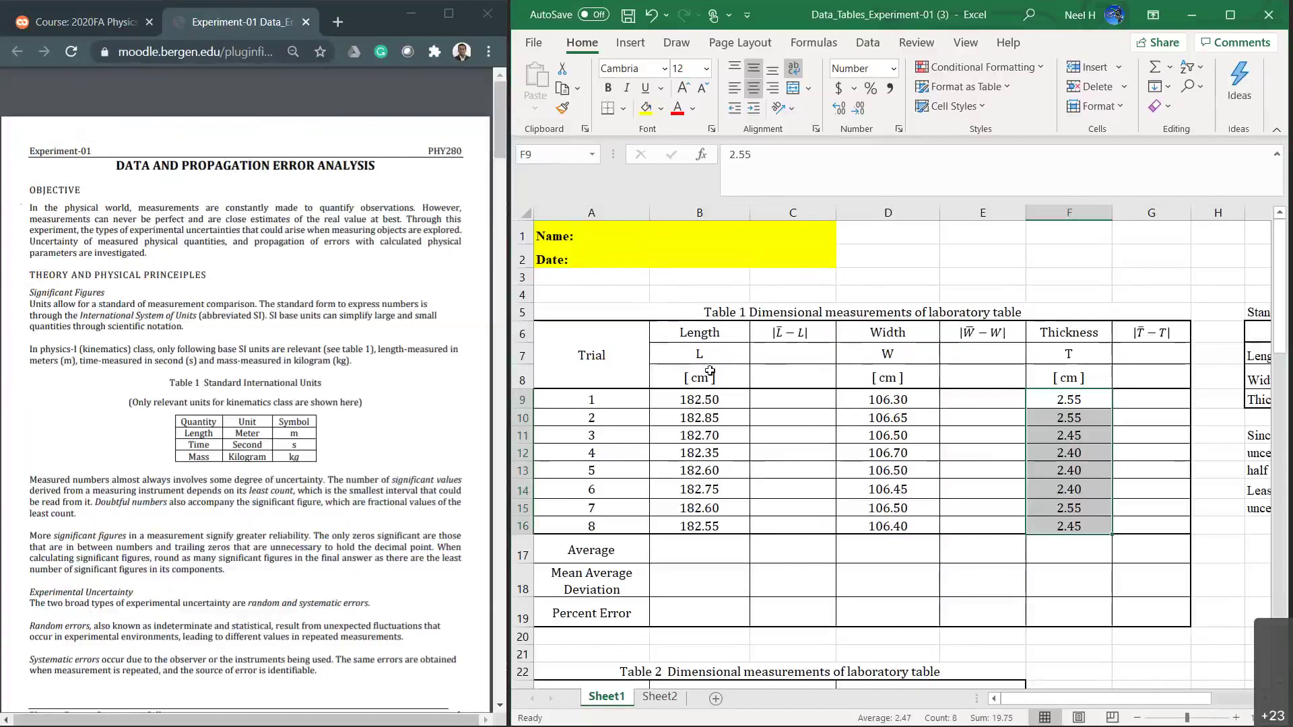
pyautogui.moveTo(712, 333); pyautogui.dragTo(703, 525)
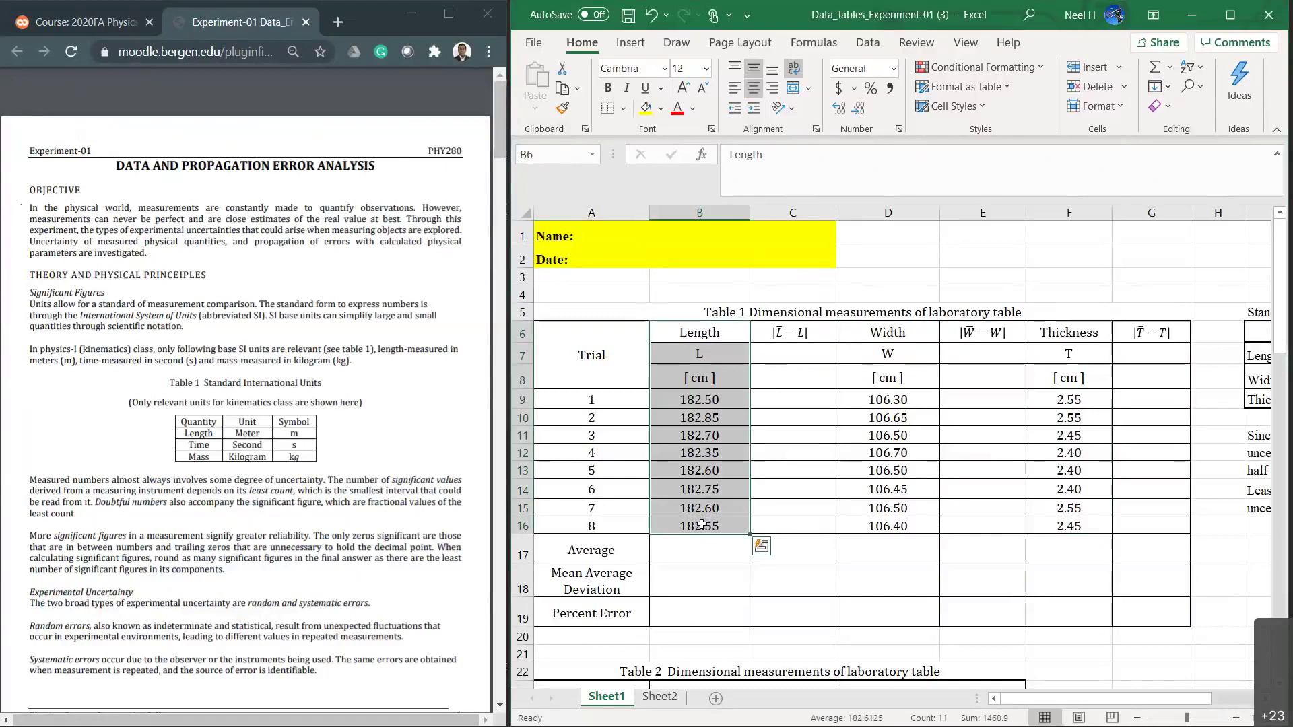
pyautogui.moveTo(892, 332); pyautogui.dragTo(894, 526)
pyautogui.moveTo(1079, 333); pyautogui.dragTo(1079, 525)
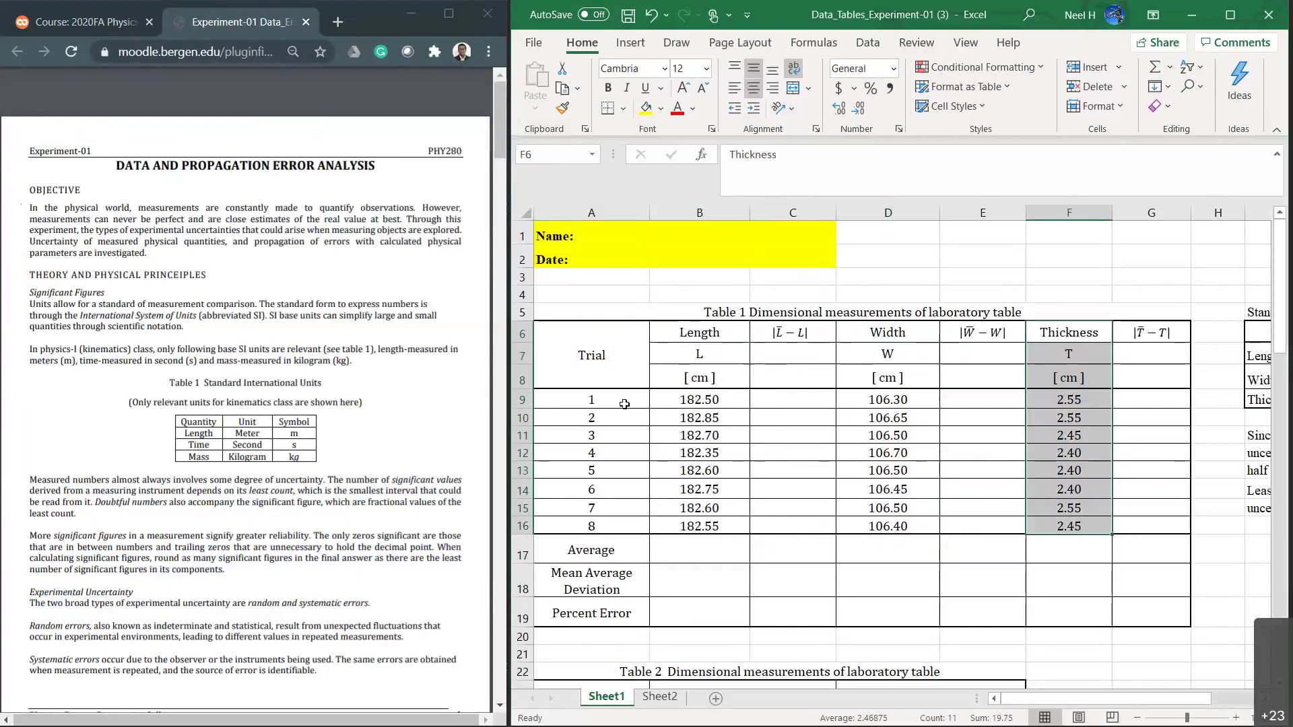
pyautogui.moveTo(619, 404); pyautogui.dragTo(690, 527)
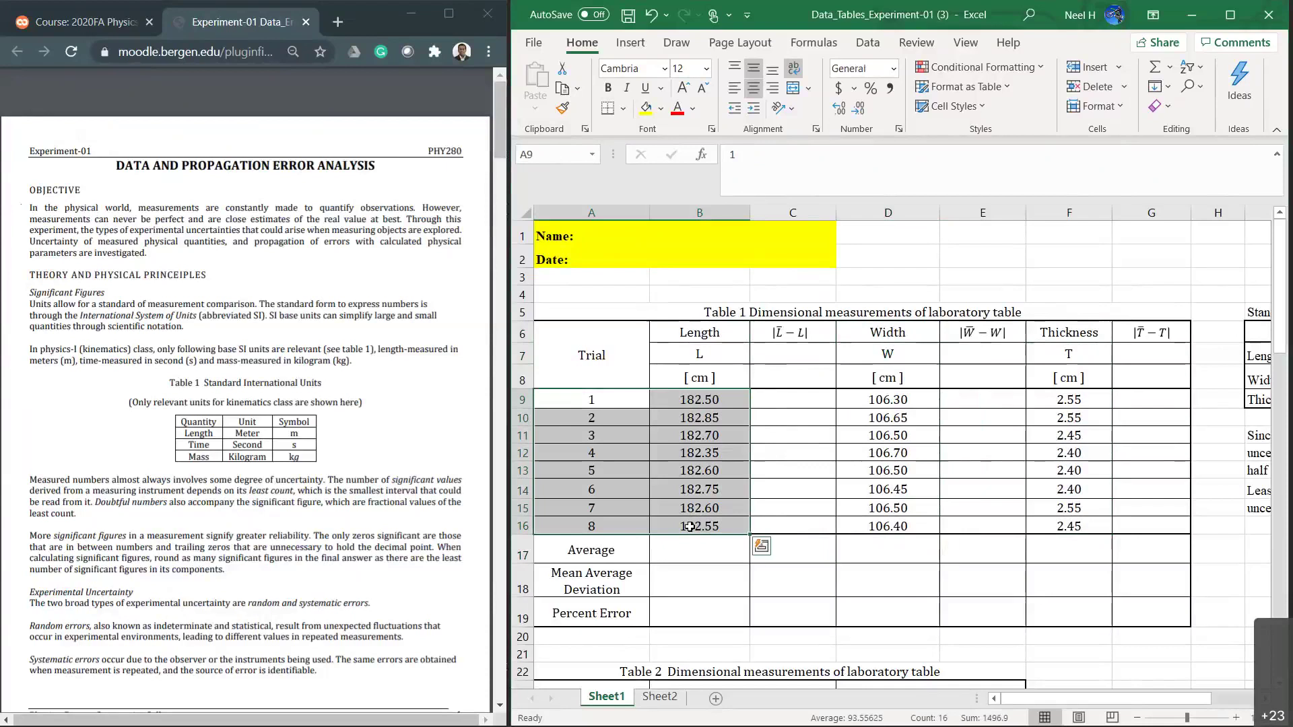
pyautogui.click(716, 398)
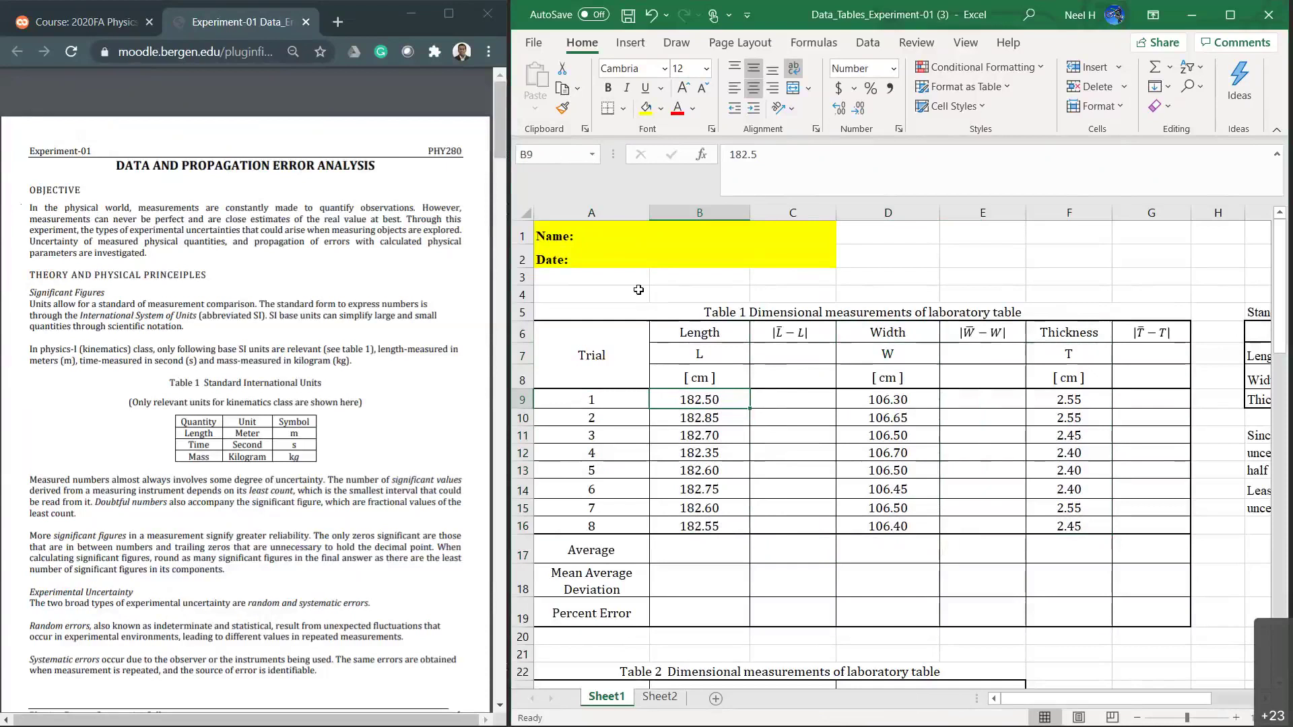
# Enter the note "Instrument --> Meter ruler" in cell N5, beside the Standard Measurments table
pyautogui.hscroll(5, 1011, 472)
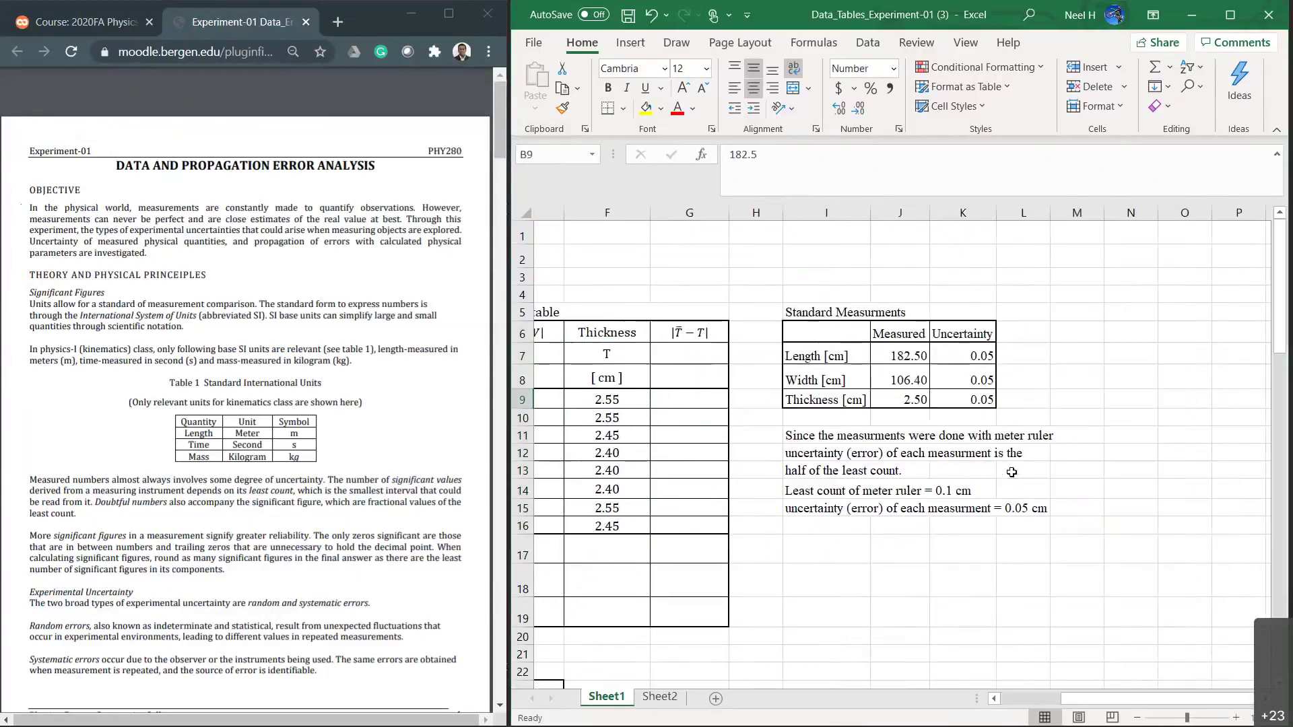
pyautogui.hscroll(2, 1011, 472)
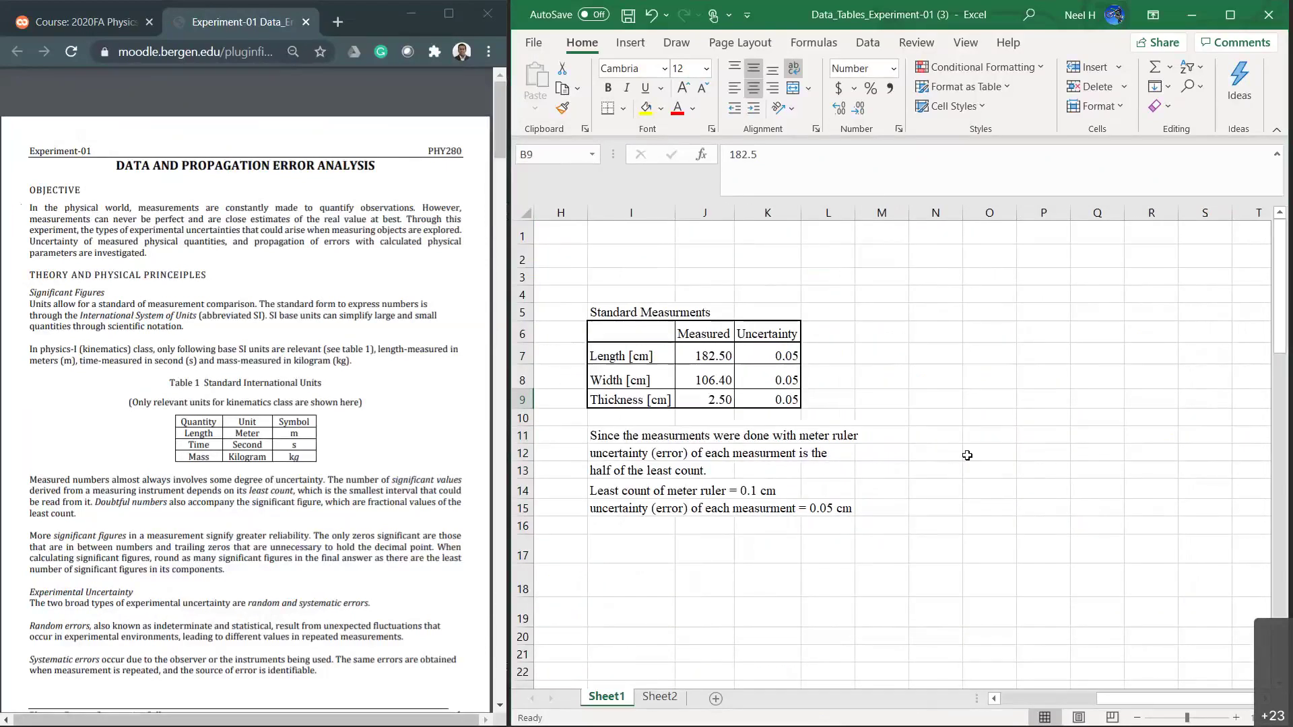
pyautogui.click(936, 311)
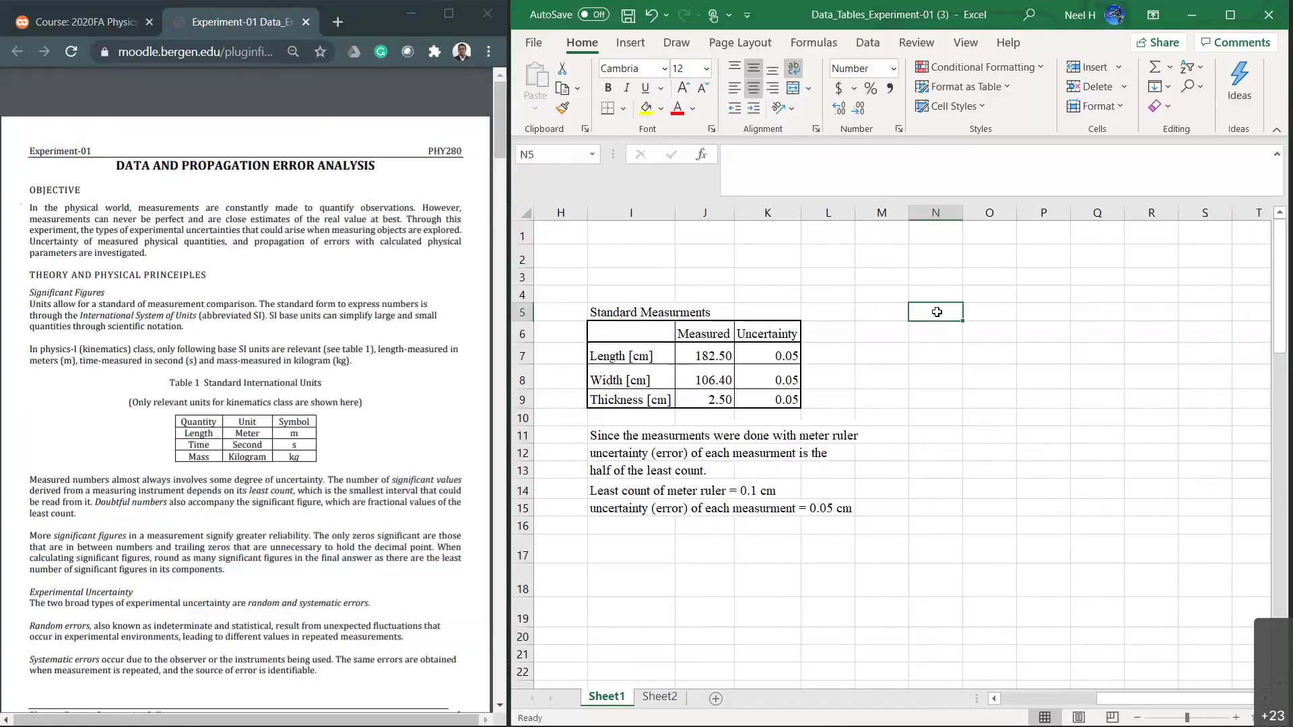
pyautogui.write('Instrument')
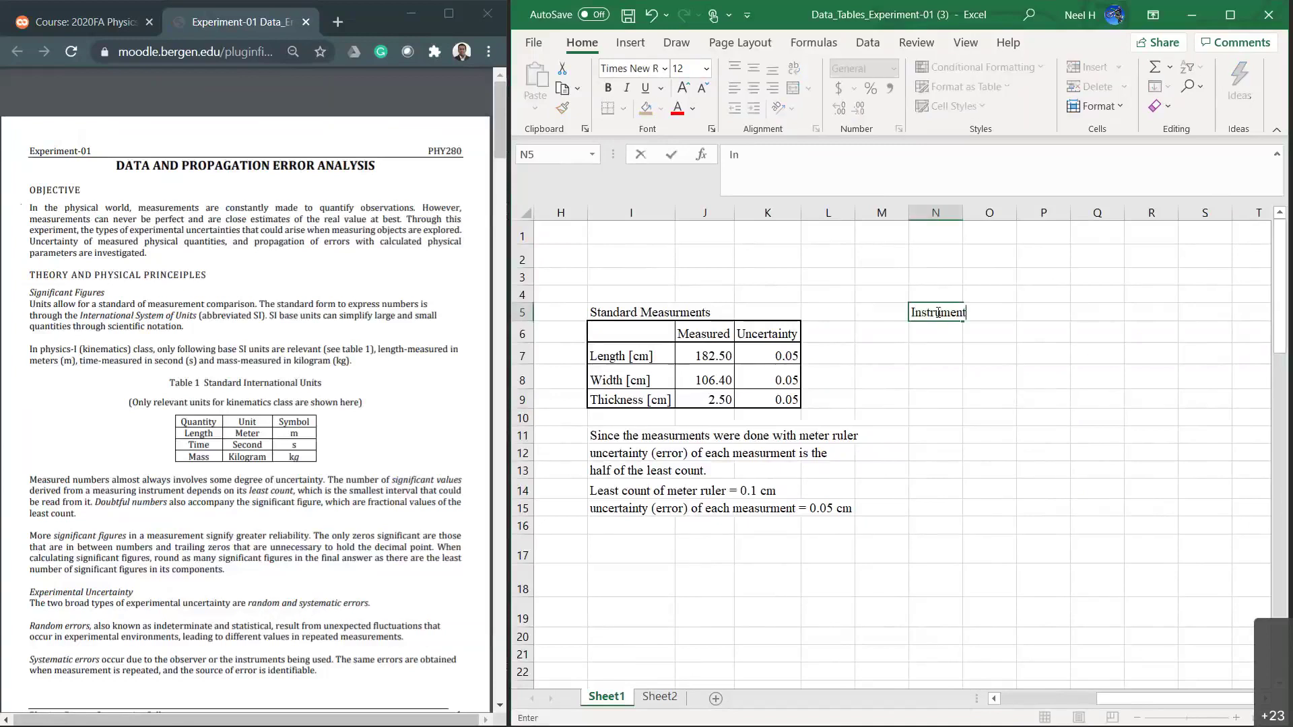
pyautogui.write(' --> Meter ruler')
pyautogui.press('Return')
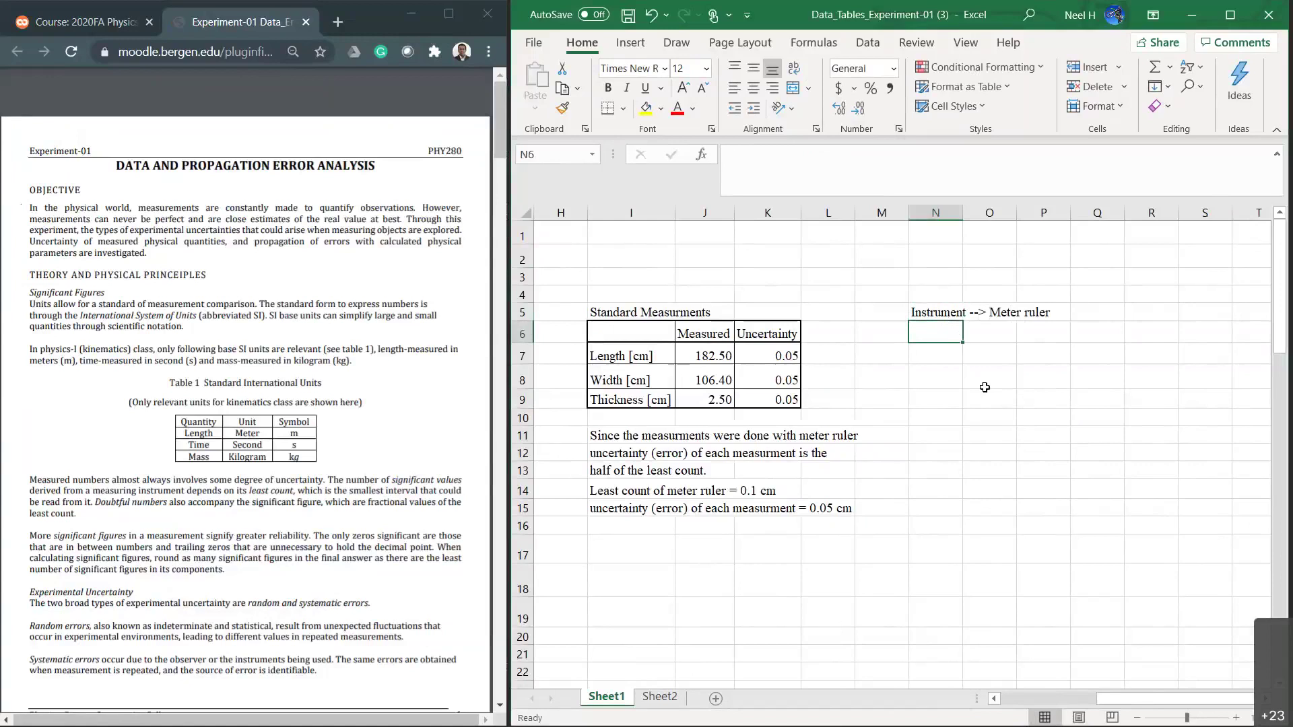
# Enter the label "Least count" in cell N6, directly below the instrument note
pyautogui.write('Least coi')
pyautogui.press('BackSpace')
pyautogui.write('unt')
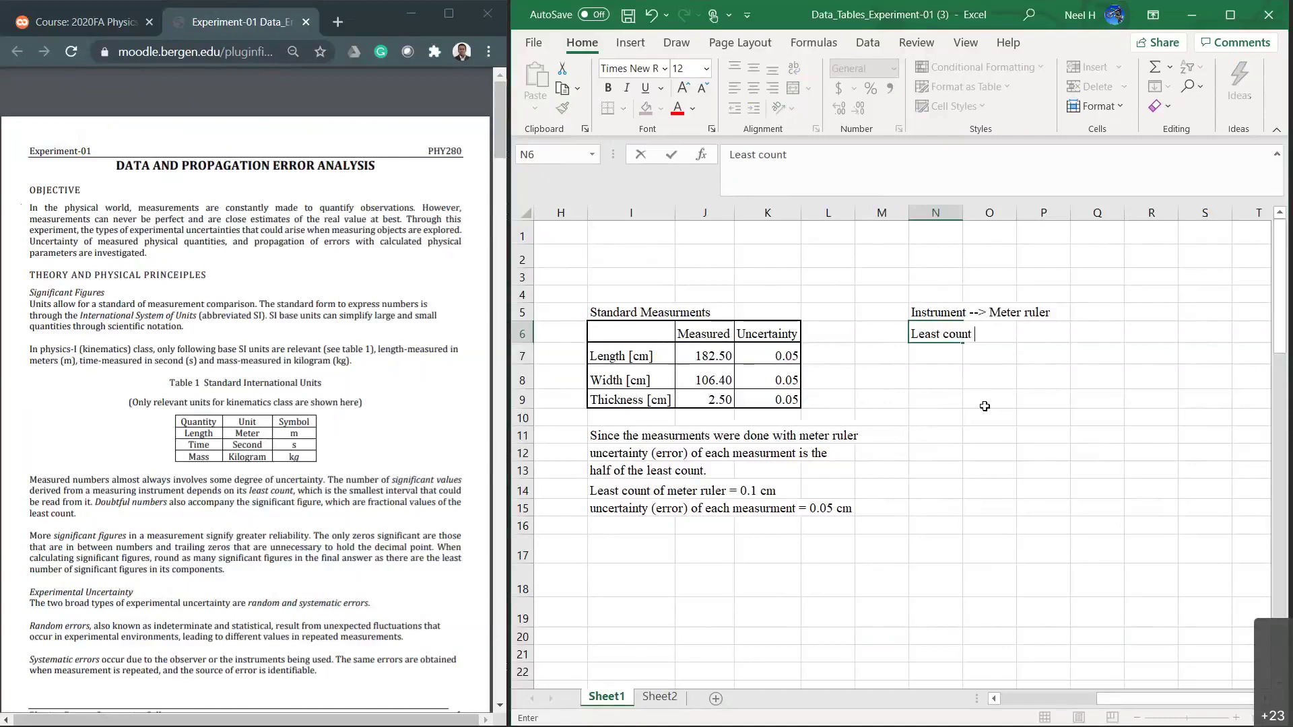
pyautogui.click(1010, 307)
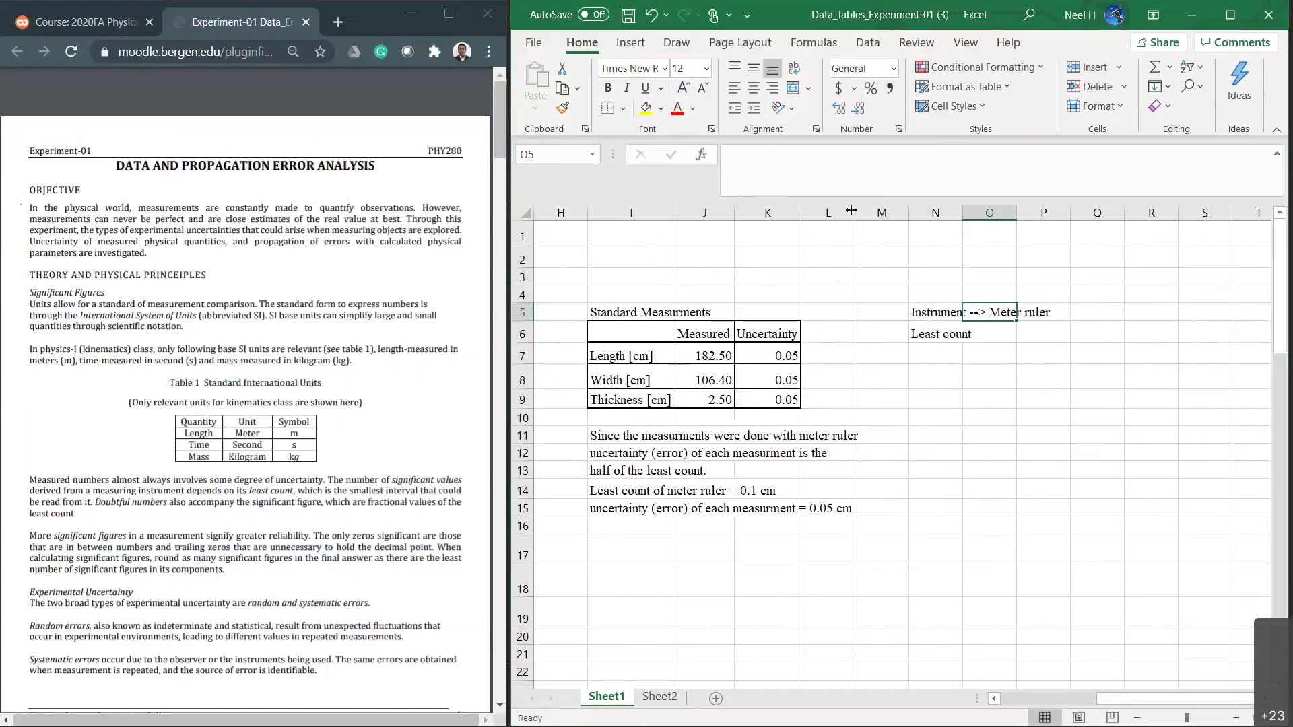
# Extend the instrument note in N5 with the ruler's units so it reads "Instrument --> Meter ruler --> cm , mm"
pyautogui.click(916, 311)
pyautogui.click(875, 154)
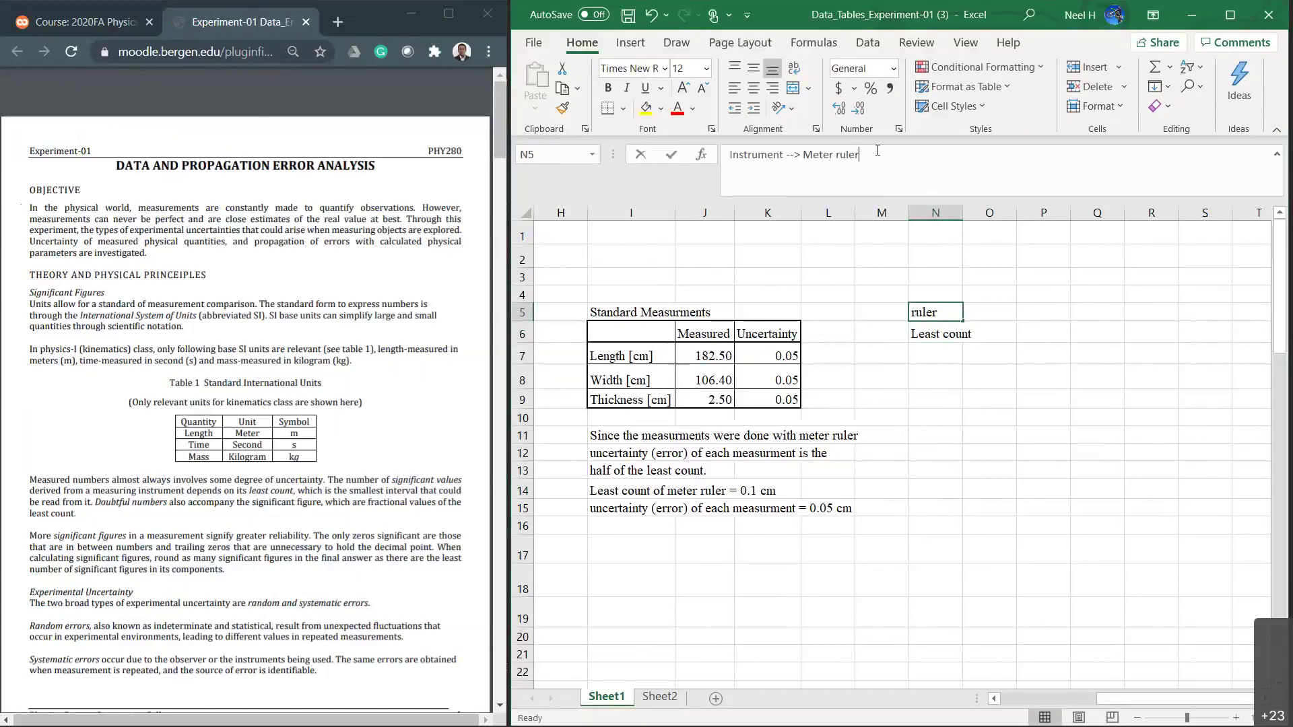
pyautogui.write('-->')
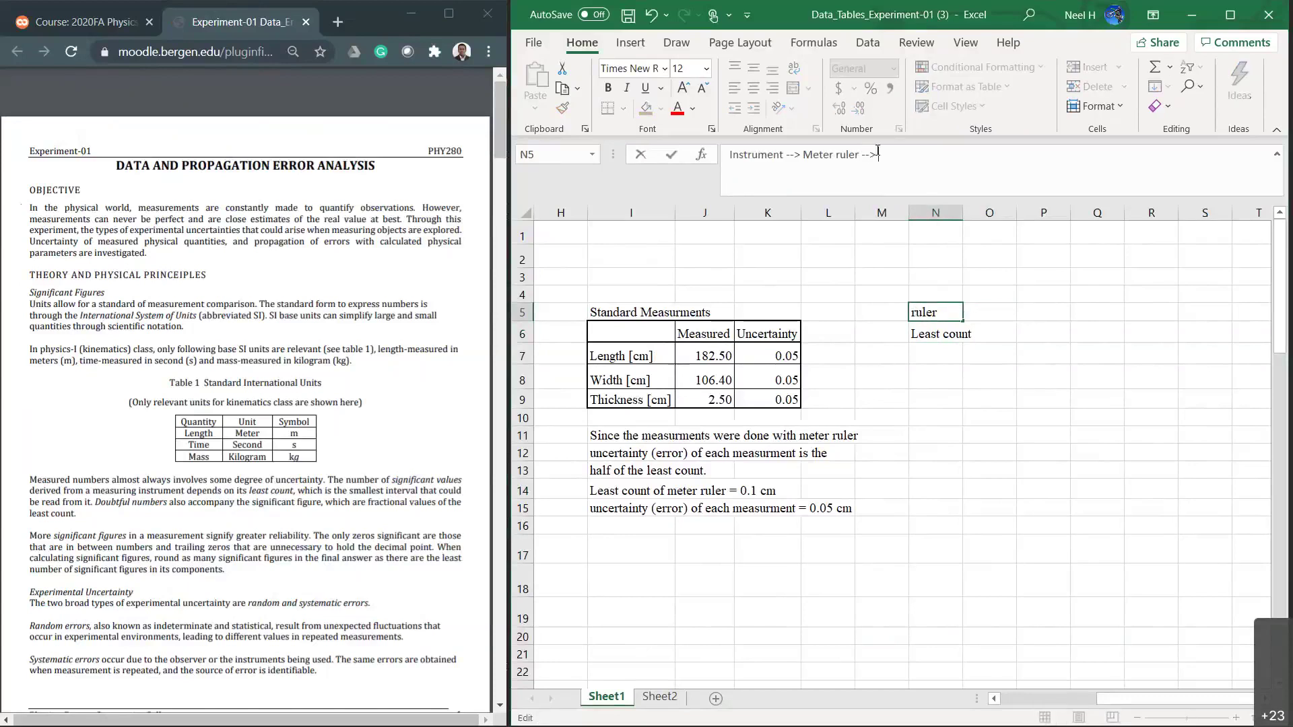
pyautogui.write('cm')
pyautogui.write(', mm')
pyautogui.press('Return')
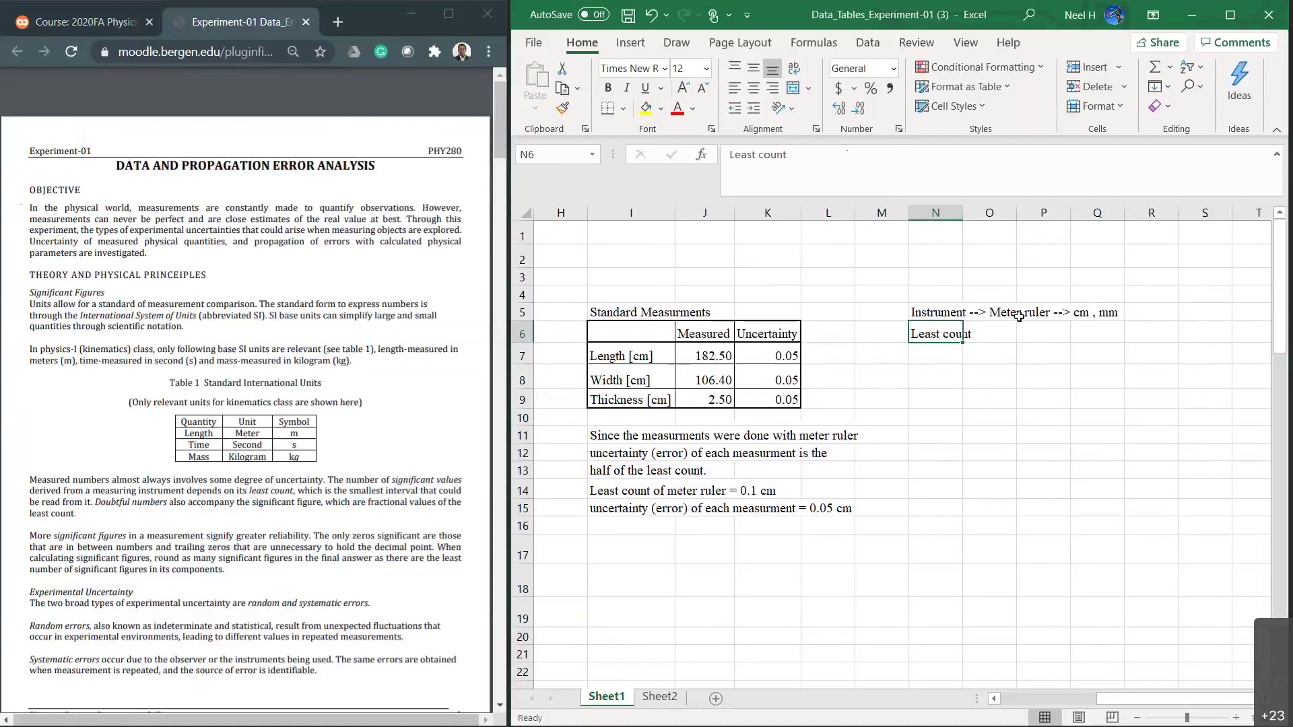
# Complete the note in N6 so it reads "Least count = 1 mm"
pyautogui.click(833, 159)
pyautogui.write('1 mm')
pyautogui.press('Return')
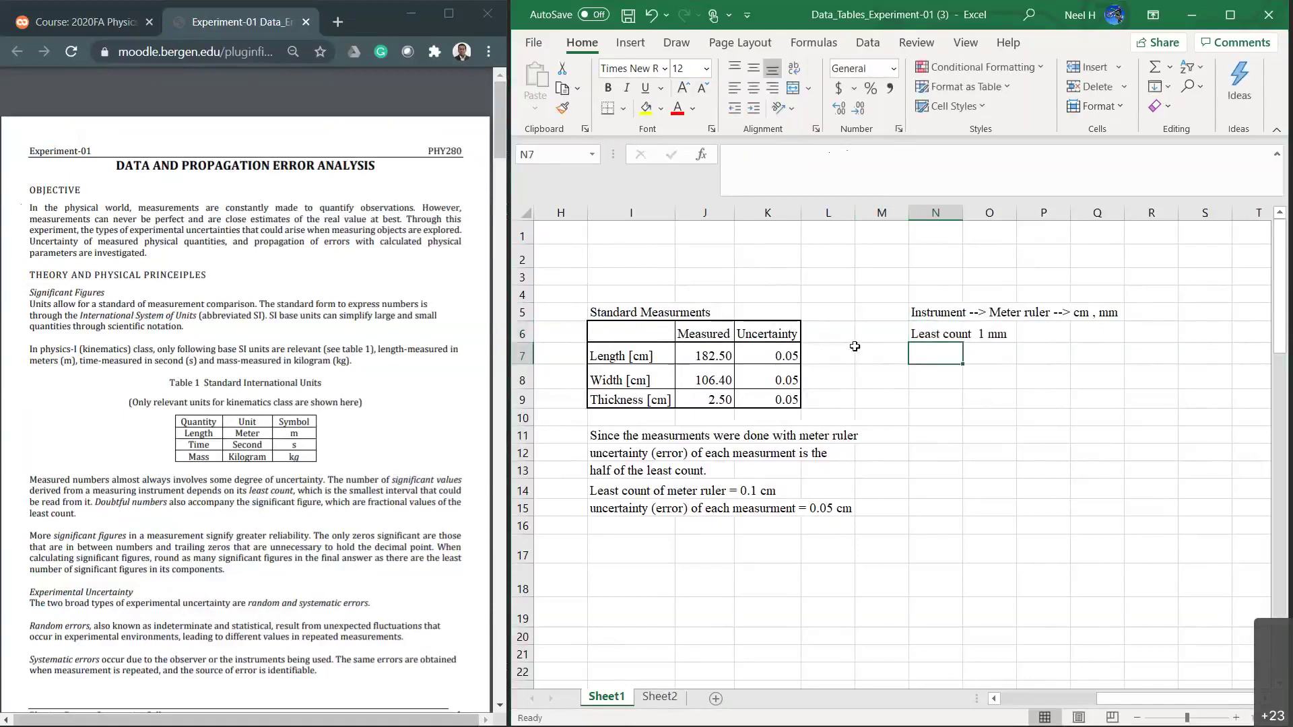
pyautogui.click(927, 337)
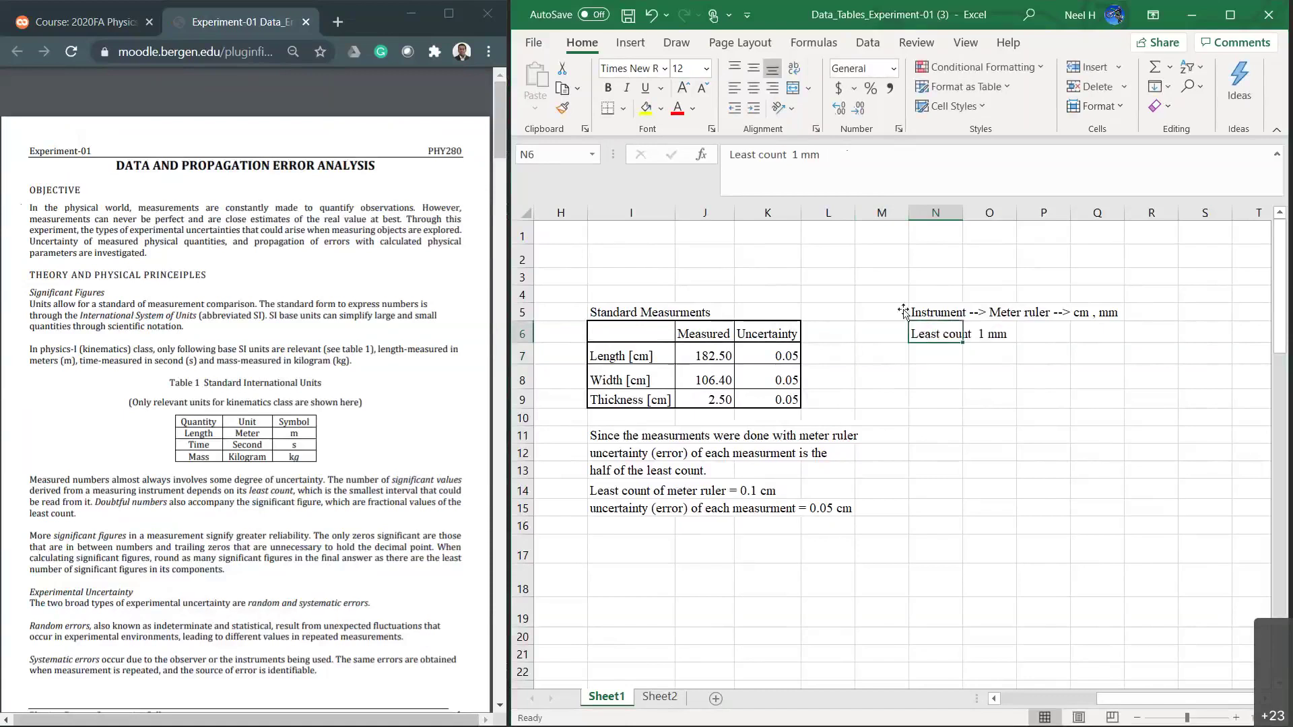
pyautogui.click(787, 154)
pyautogui.write('=')
pyautogui.press('Return')
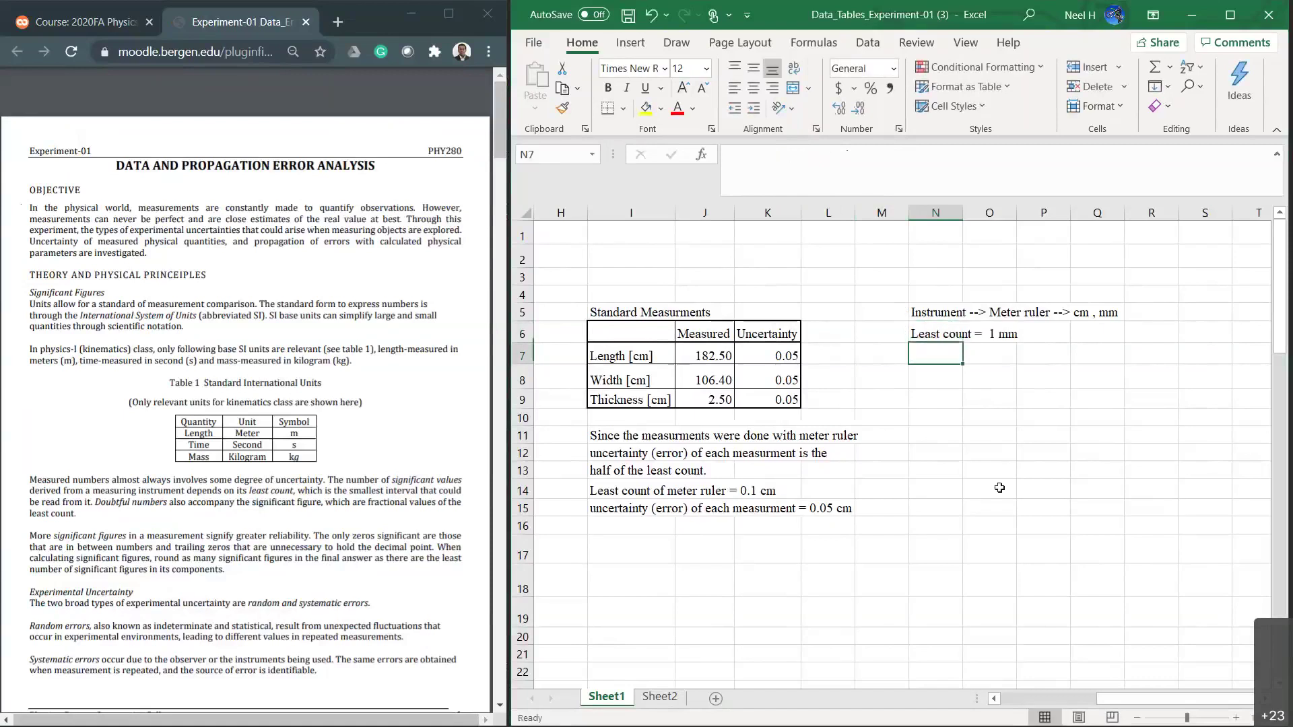
# Compare the least count note with the length row's unit, measured value and uncertainty in the Standard Measurments table
pyautogui.click(948, 336)
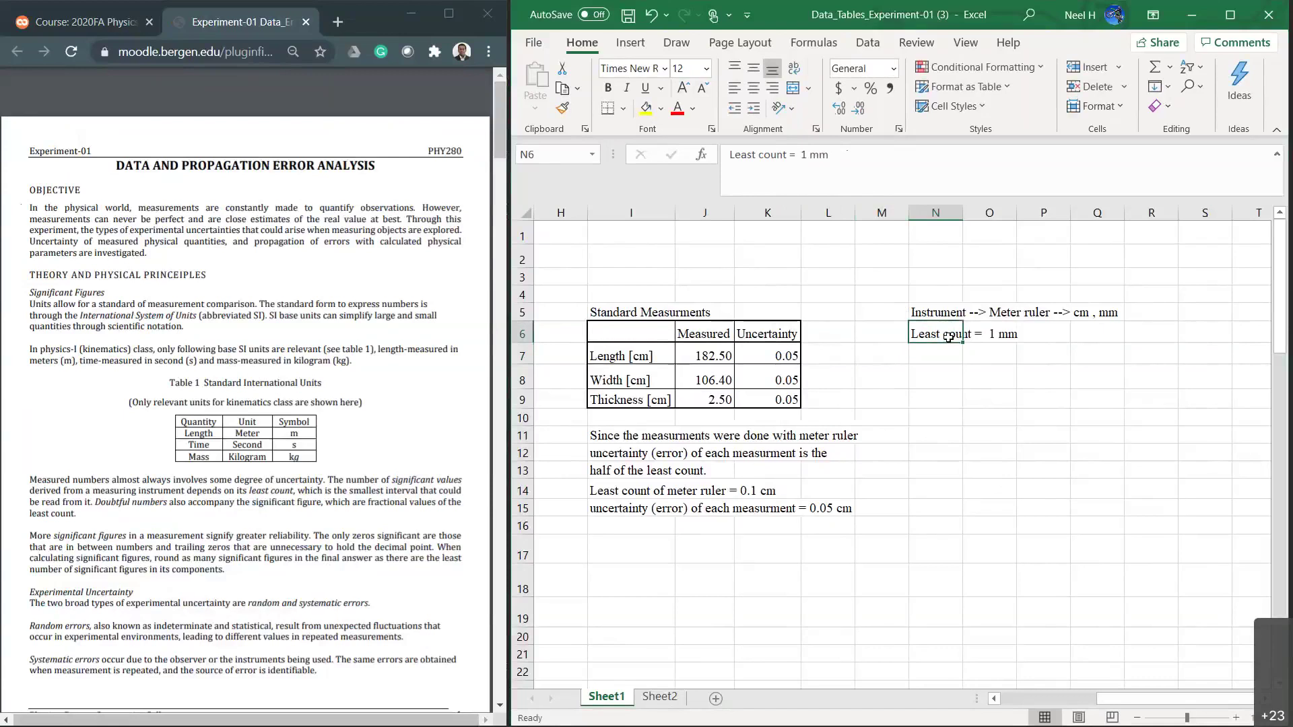
pyautogui.click(948, 373)
pyautogui.click(1003, 336)
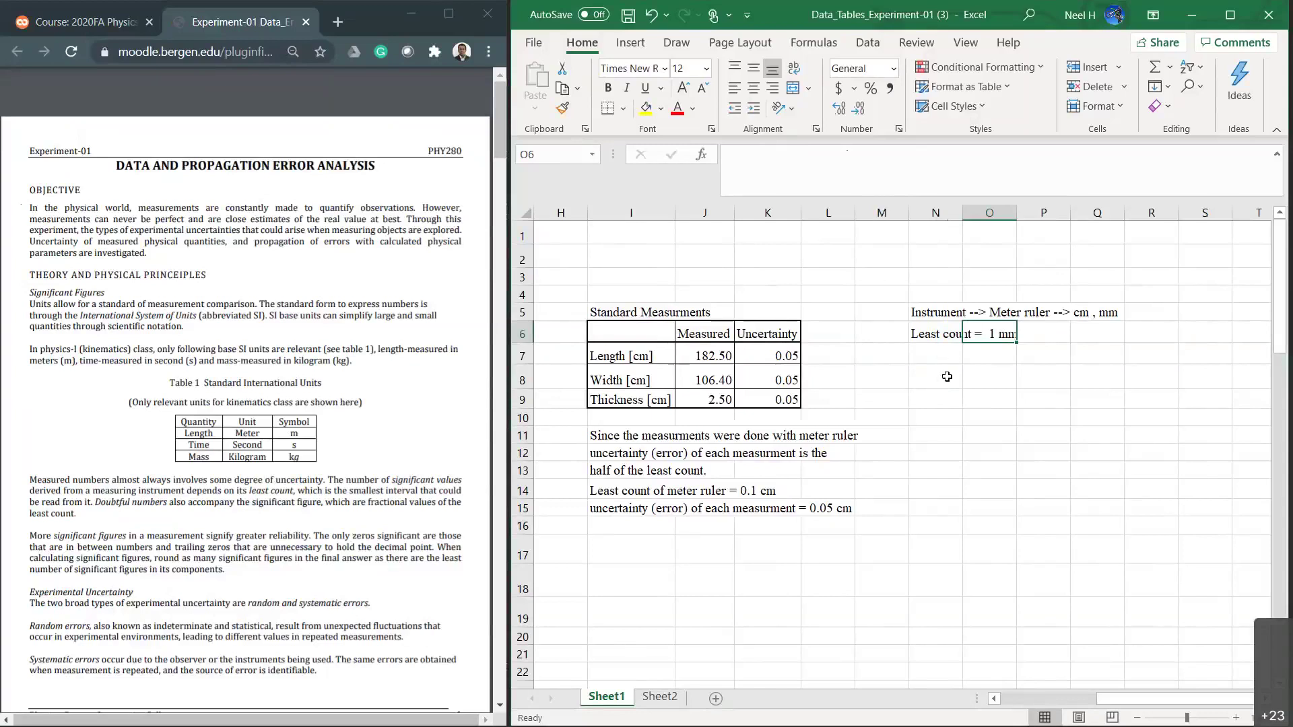
pyautogui.click(773, 339)
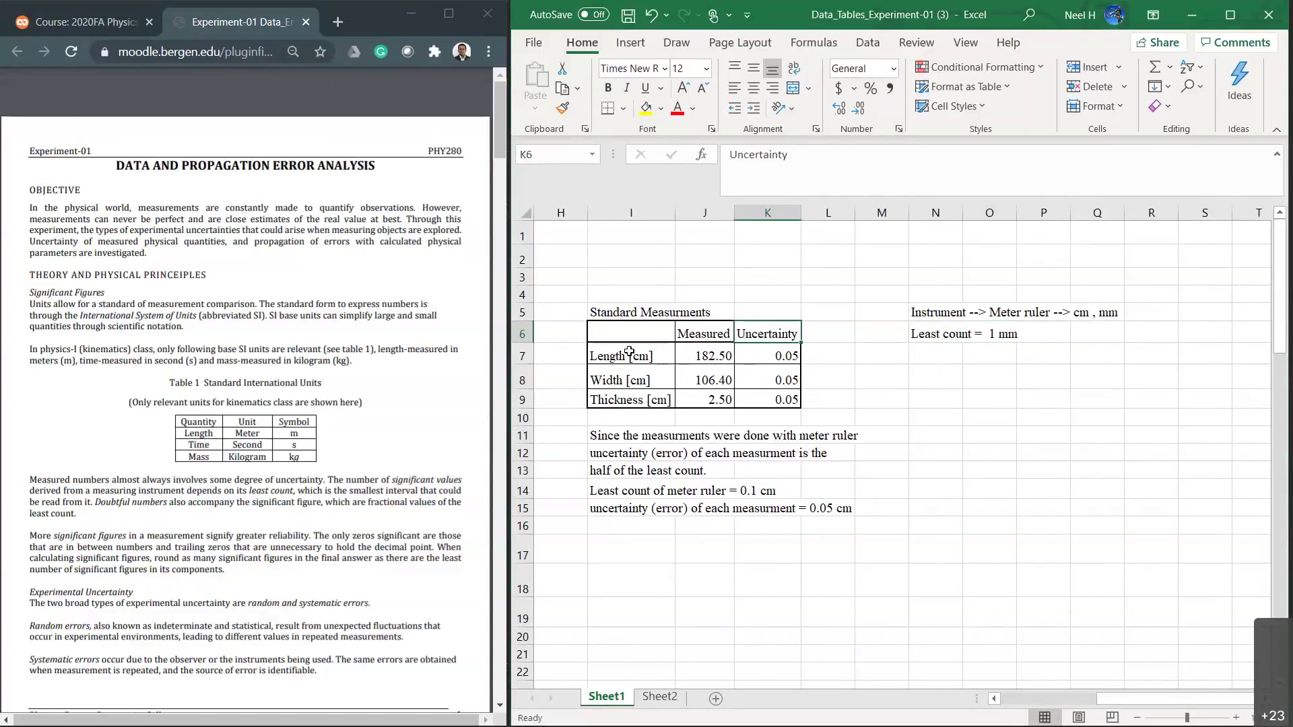
pyautogui.click(629, 352)
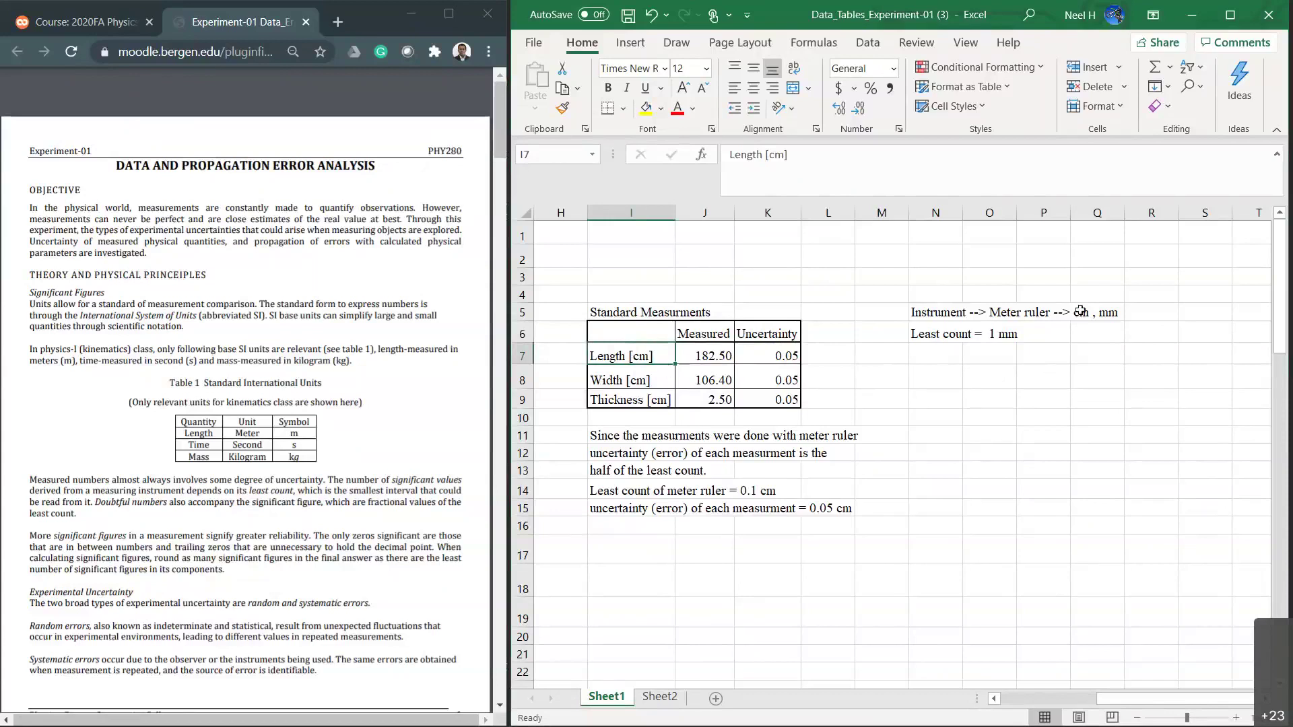
pyautogui.click(999, 331)
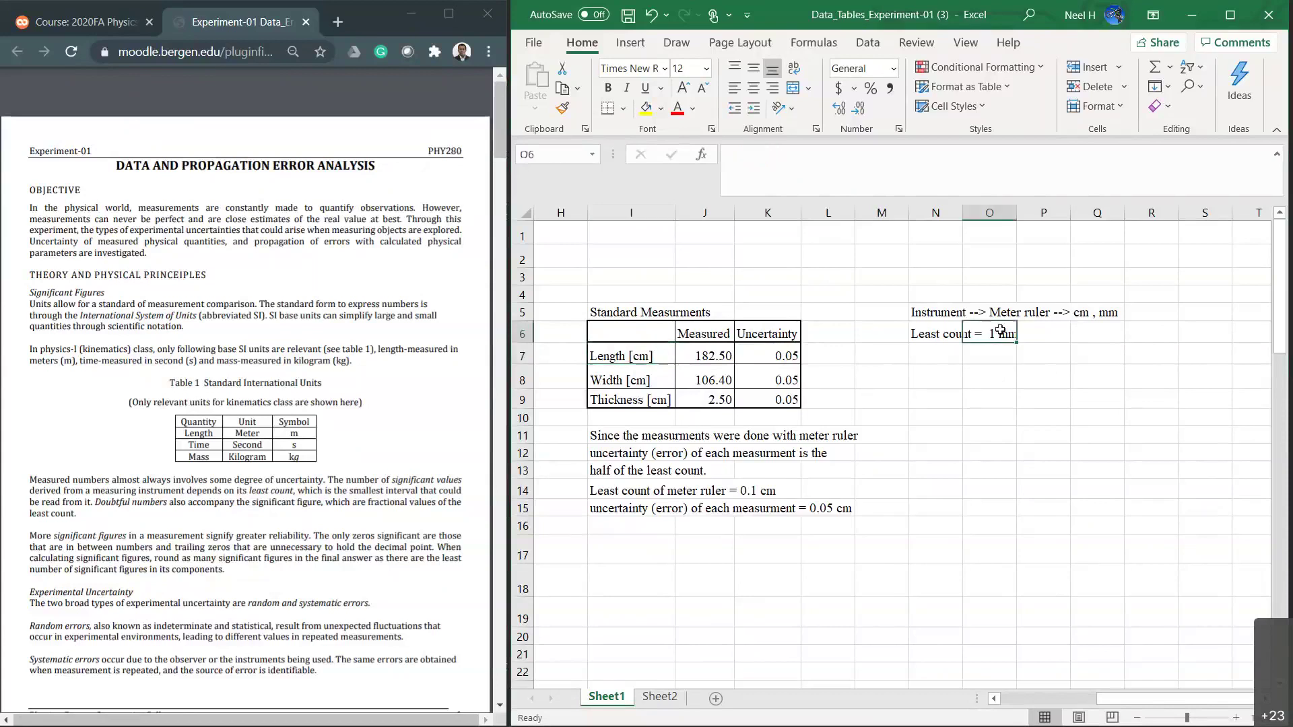
pyautogui.click(722, 355)
pyautogui.moveTo(732, 363)
pyautogui.mouseDown()
pyautogui.moveTo(754, 360)
pyautogui.moveTo(731, 369)
pyautogui.mouseUp()
pyautogui.hotkey('ctrl', 'shift', '1')
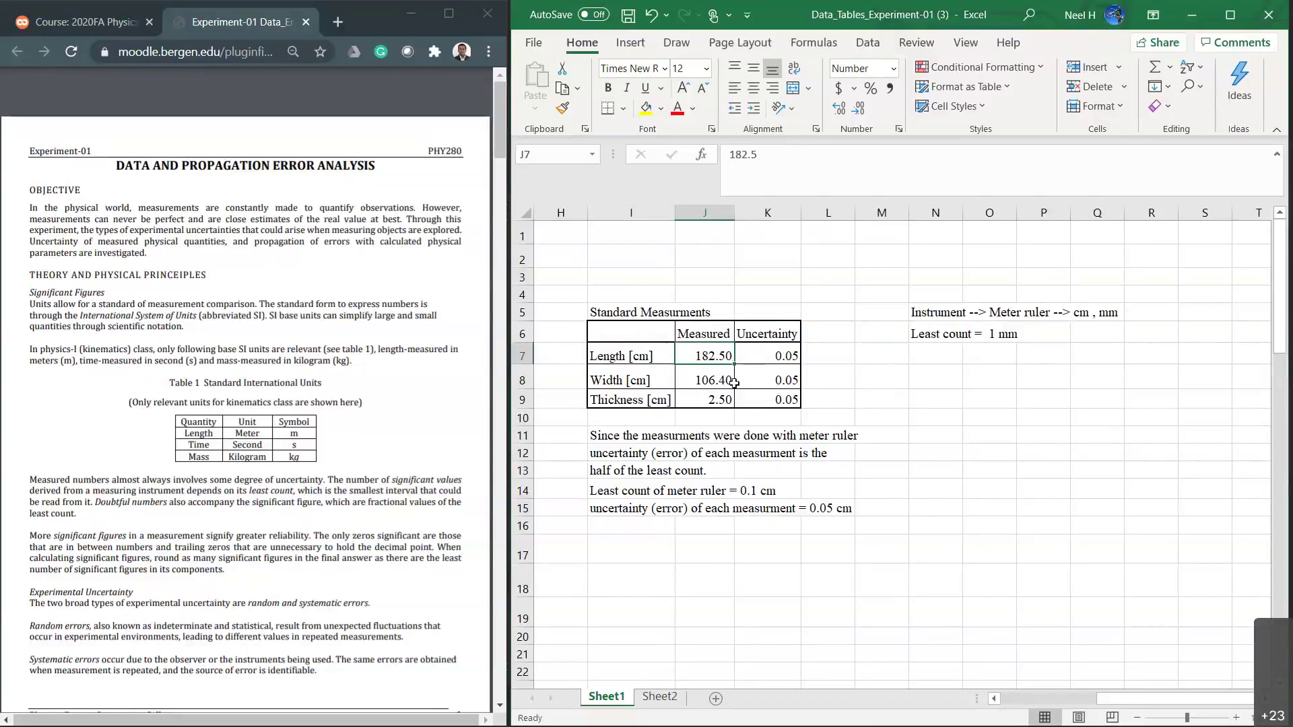
pyautogui.click(785, 358)
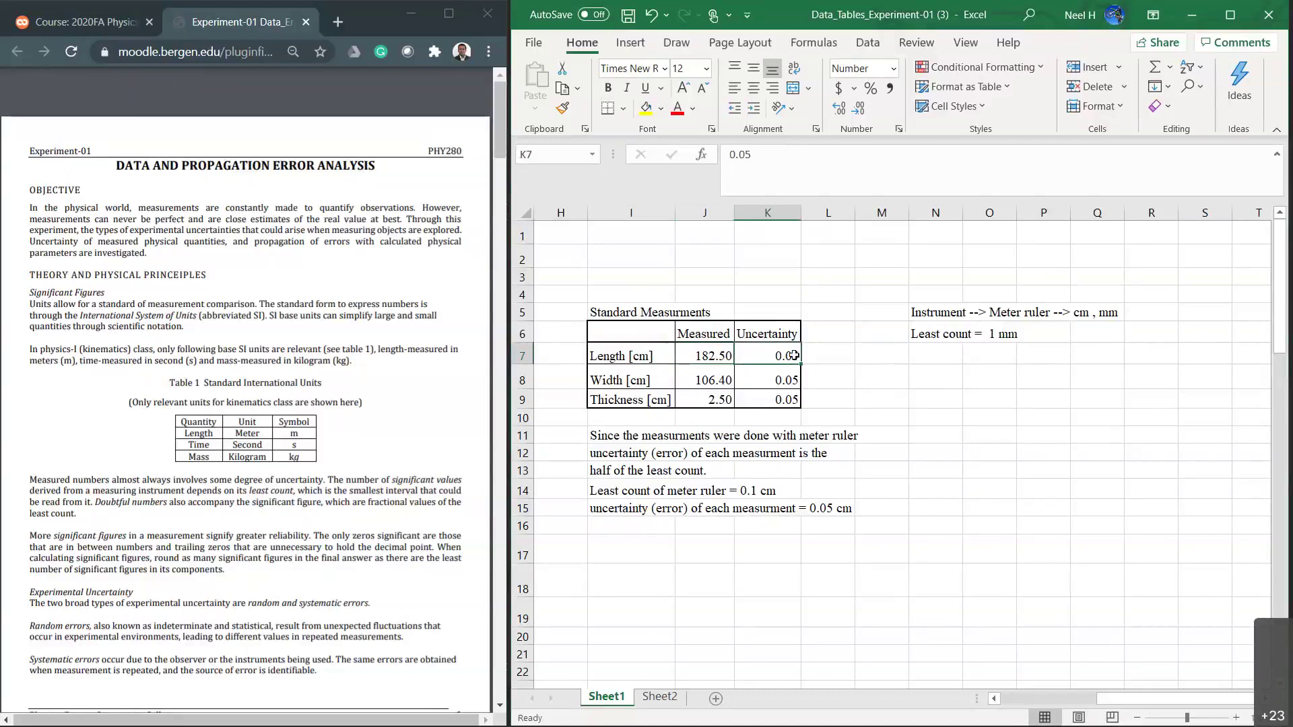
# Enter the uncertainty rule "uncert = least count / 2" in cell N7
pyautogui.click(953, 353)
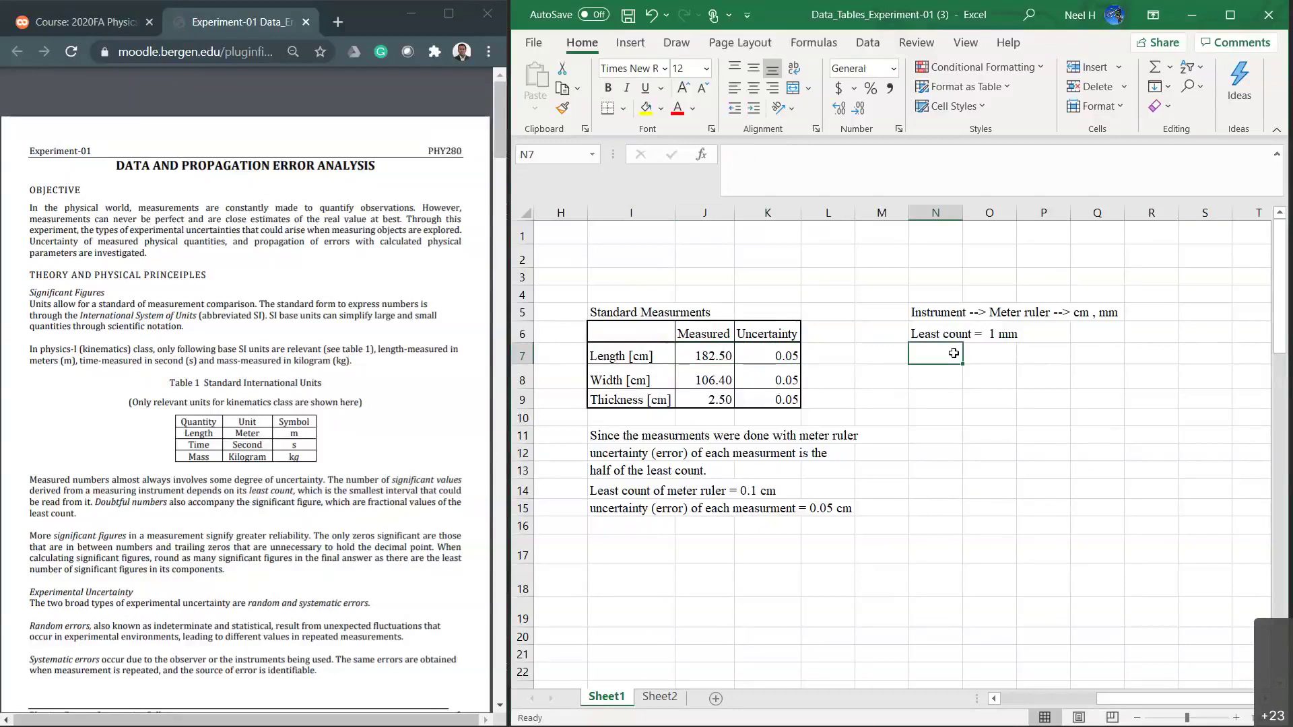
pyautogui.write('u')
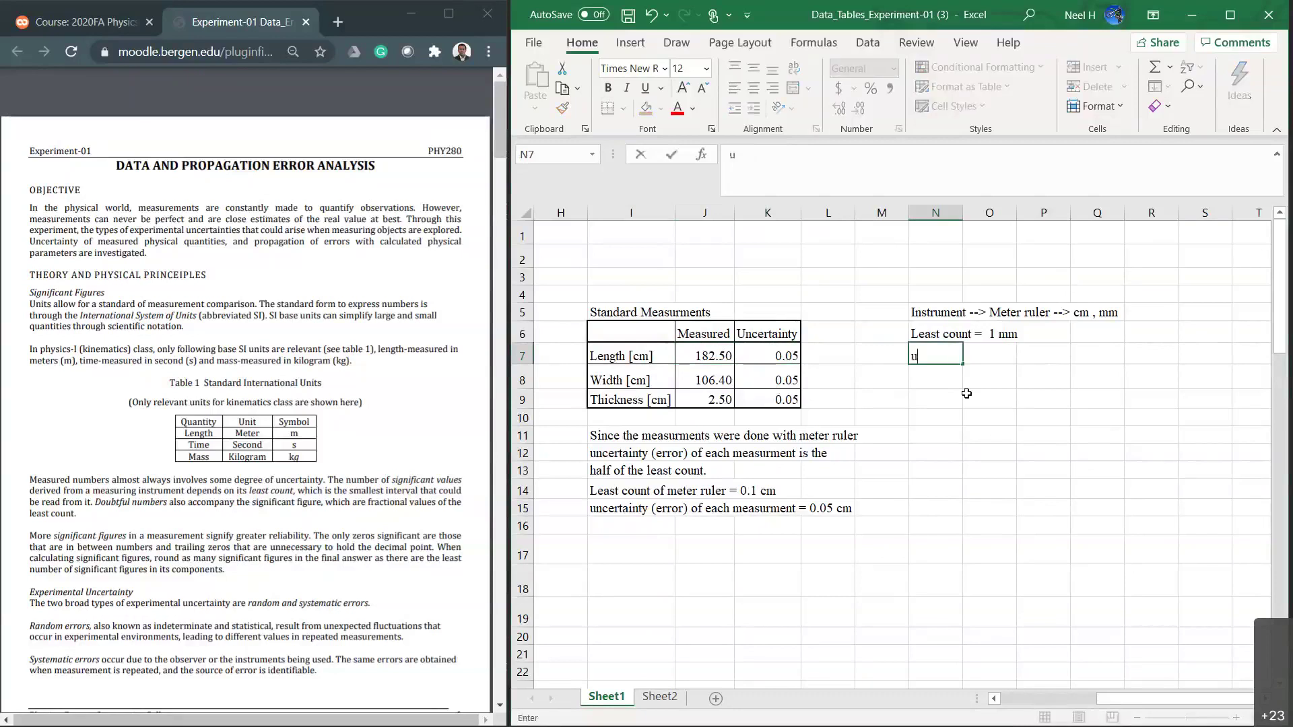
pyautogui.write('ncert = least count / e')
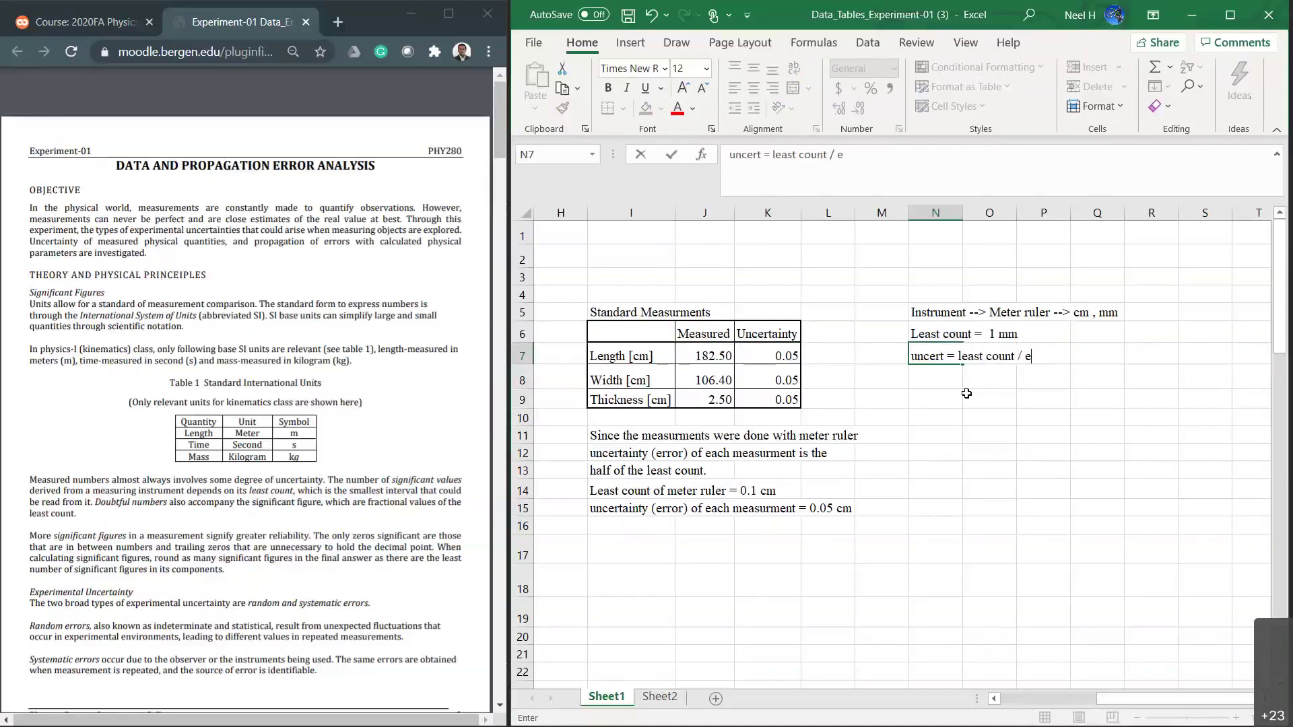
pyautogui.press('Return')
pyautogui.click(935, 359)
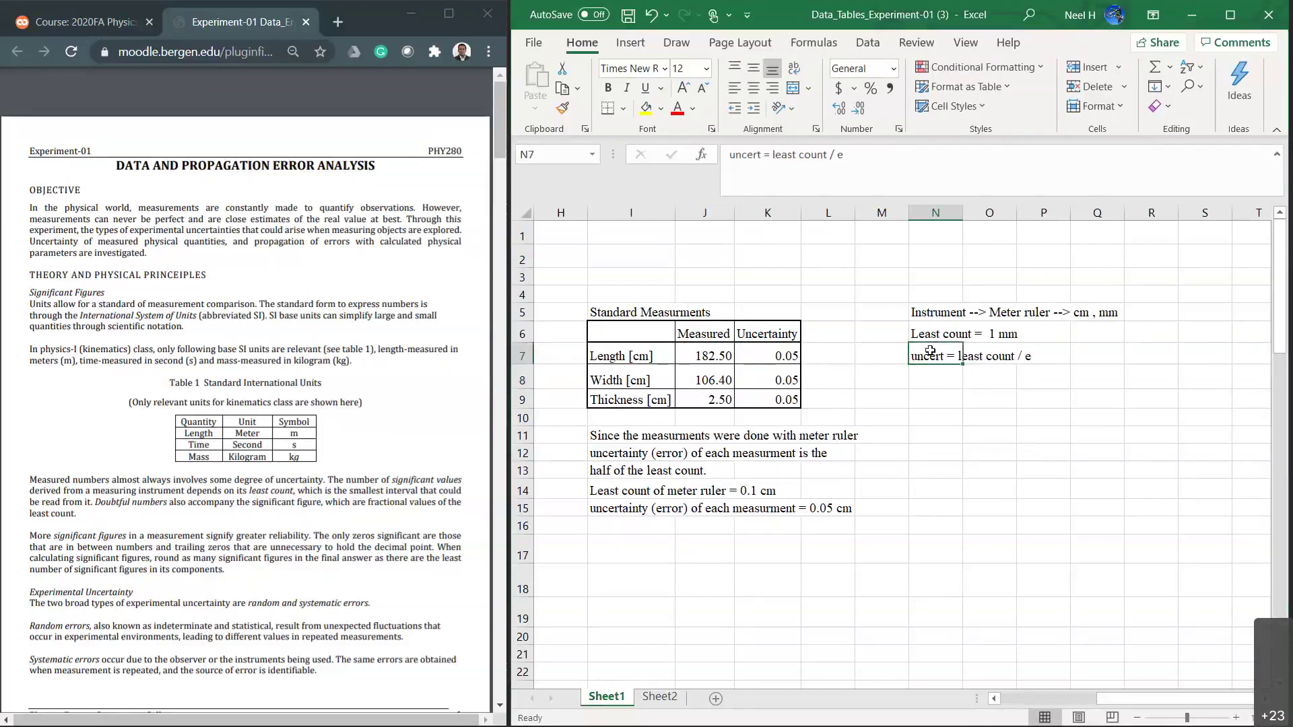
pyautogui.click(875, 153)
pyautogui.press('BackSpace')
pyautogui.write('2')
pyautogui.press('Return')
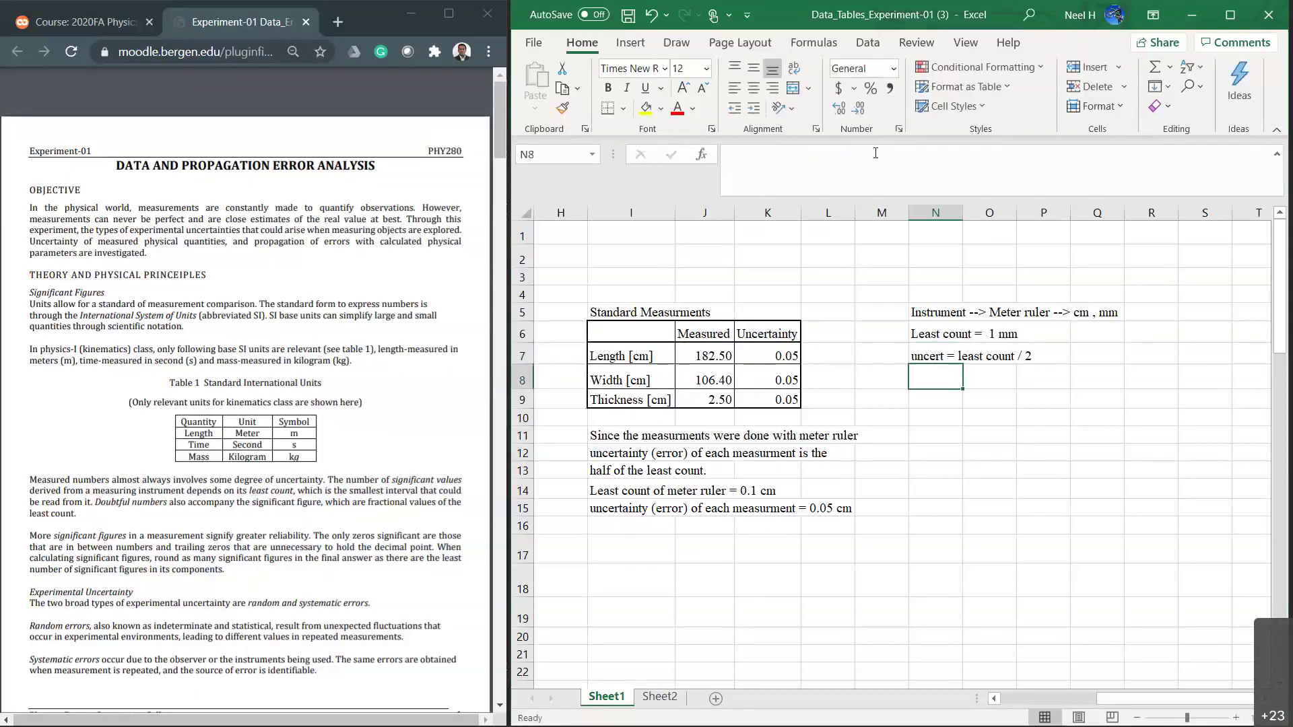
# Review the least count note, the measured standard values and the stated uncertainty of each measurement below the table
pyautogui.click(1001, 347)
pyautogui.click(980, 336)
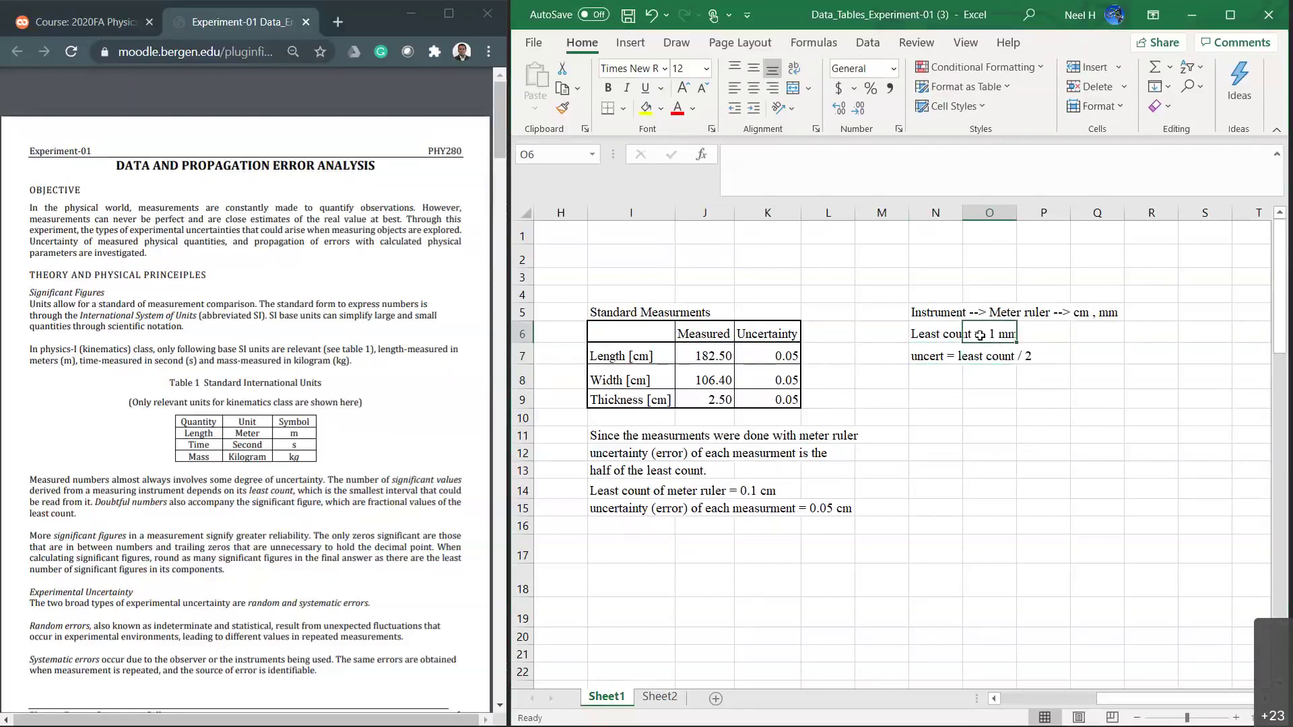
pyautogui.click(724, 526)
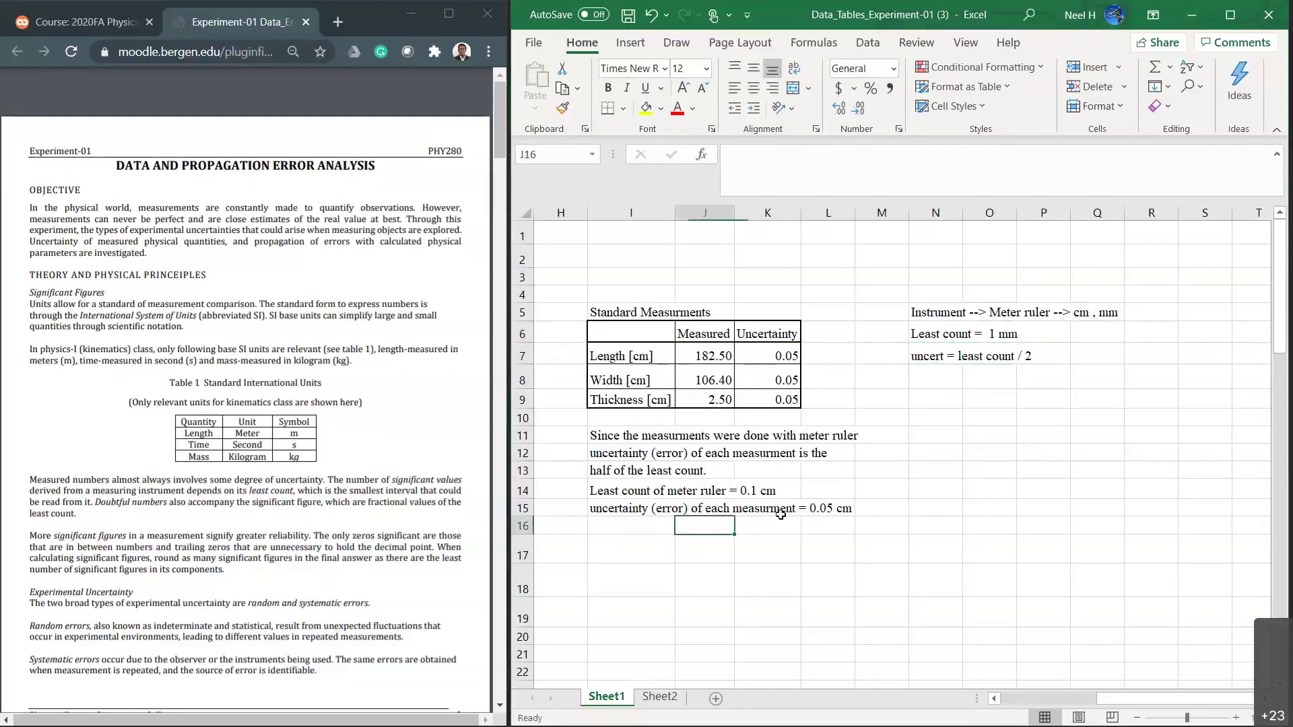
pyautogui.click(841, 509)
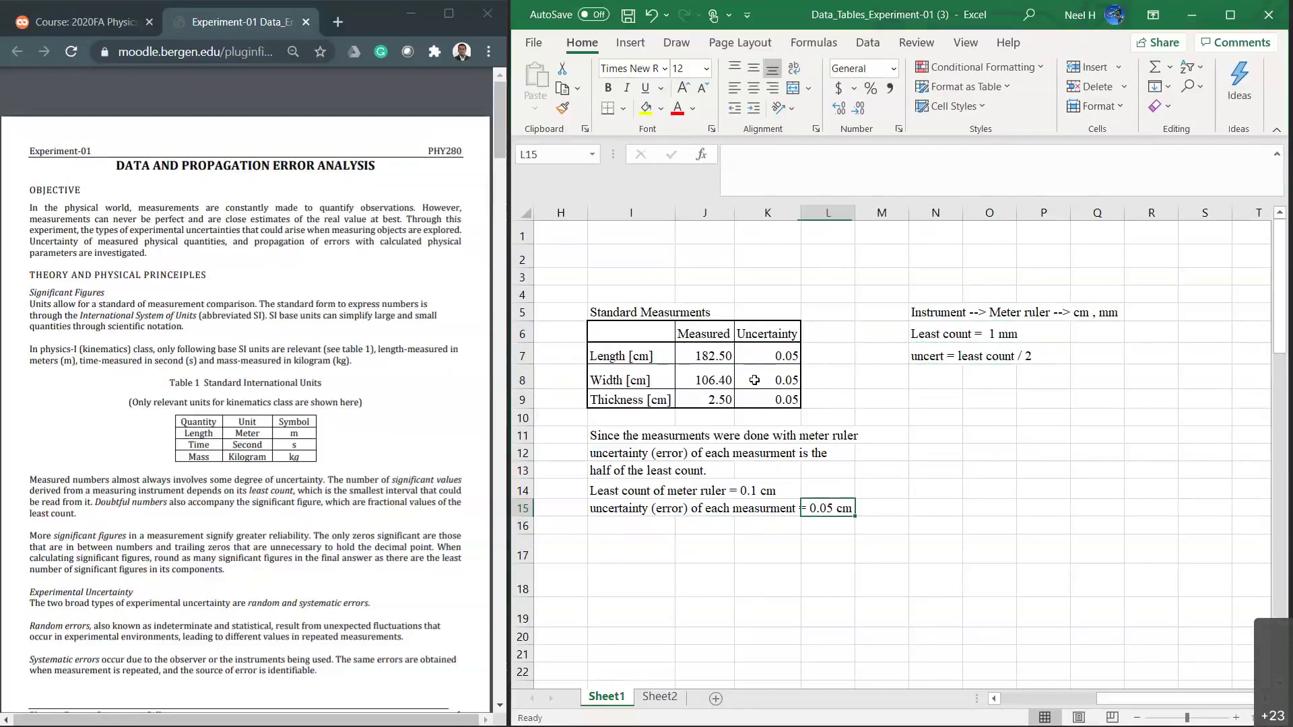
pyautogui.moveTo(723, 349); pyautogui.dragTo(721, 399)
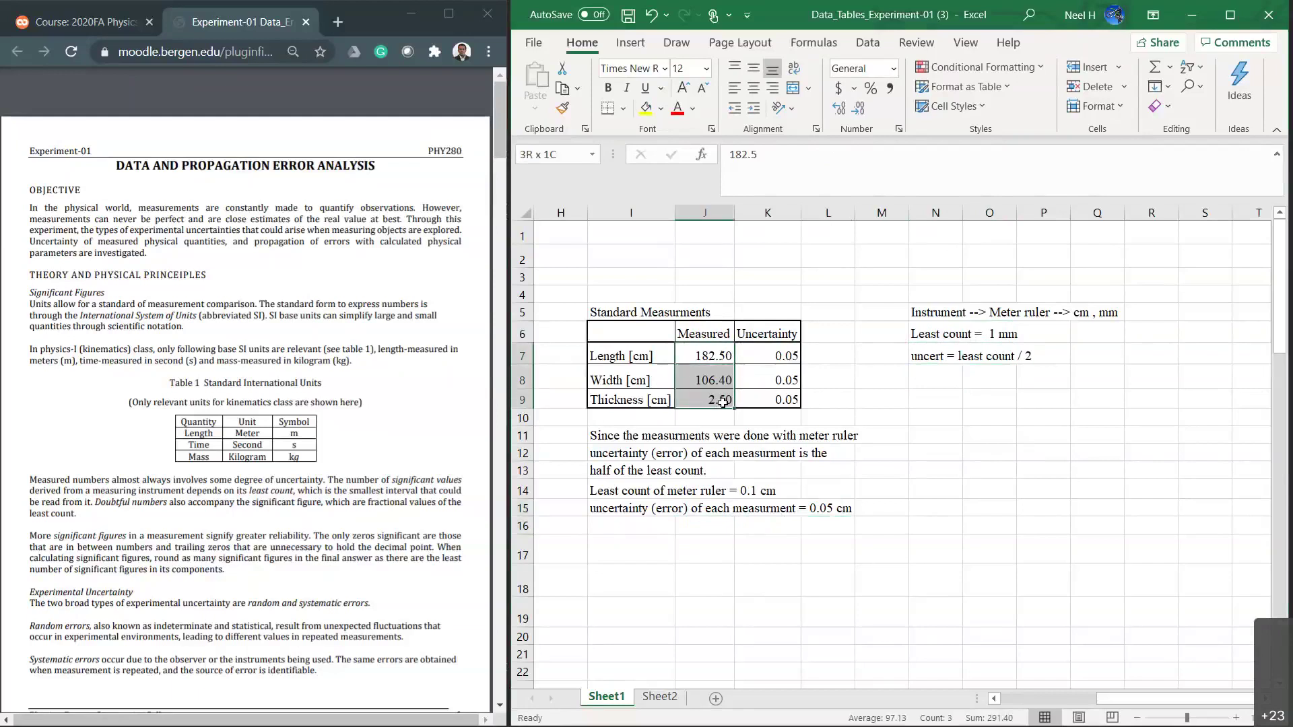
pyautogui.click(833, 509)
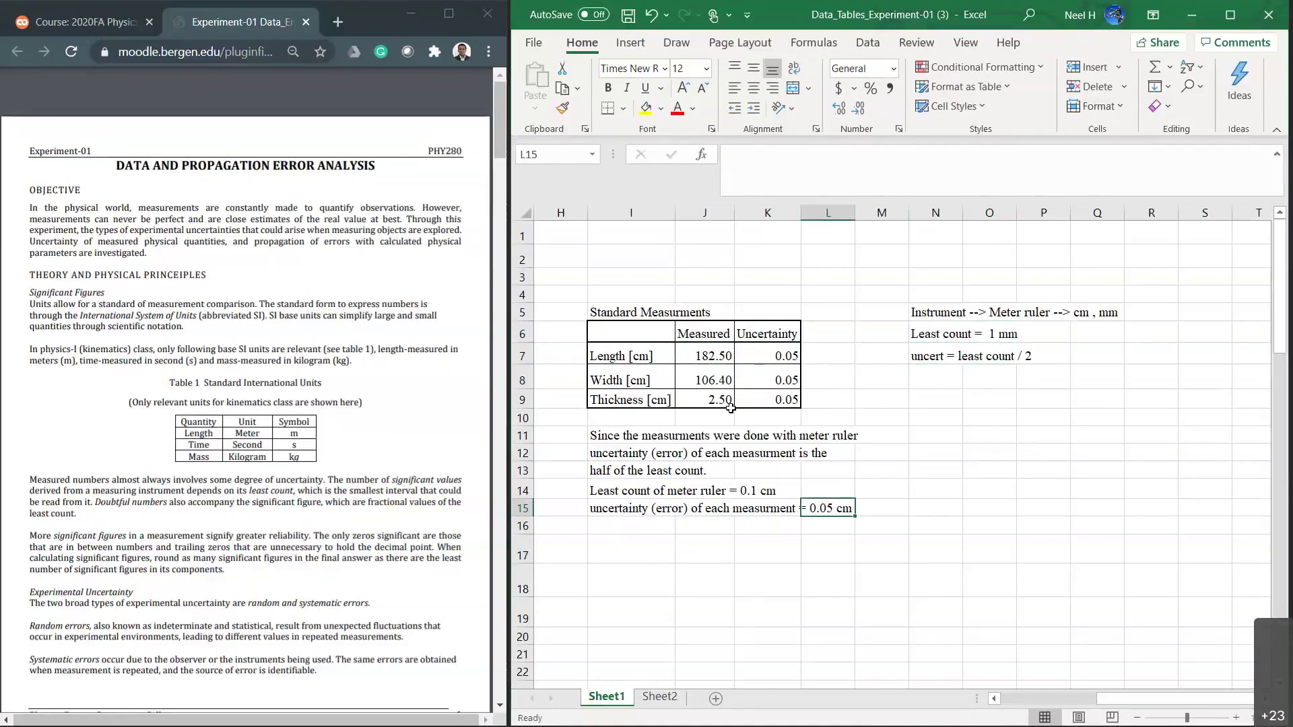
# Review the Standard Measurments table's title, its measured values and the meter ruler note below, finishing on the measured length
pyautogui.moveTo(721, 353); pyautogui.dragTo(719, 402)
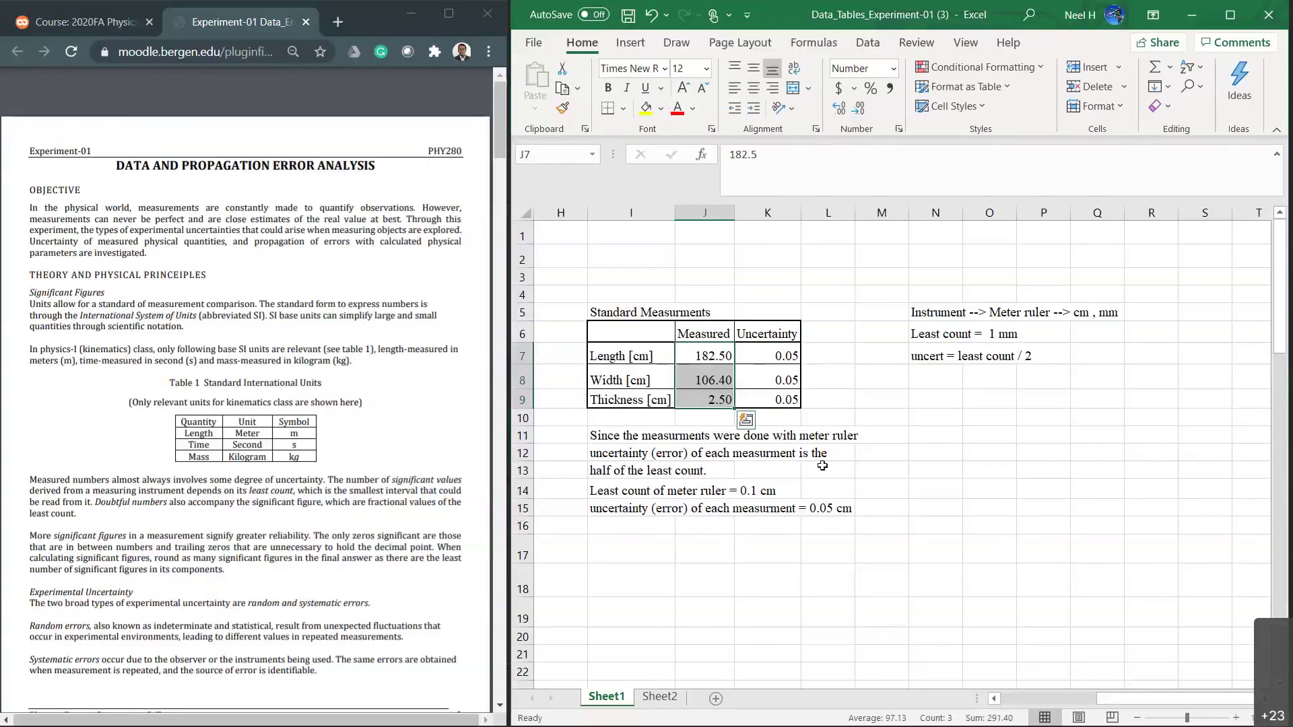
pyautogui.click(942, 412)
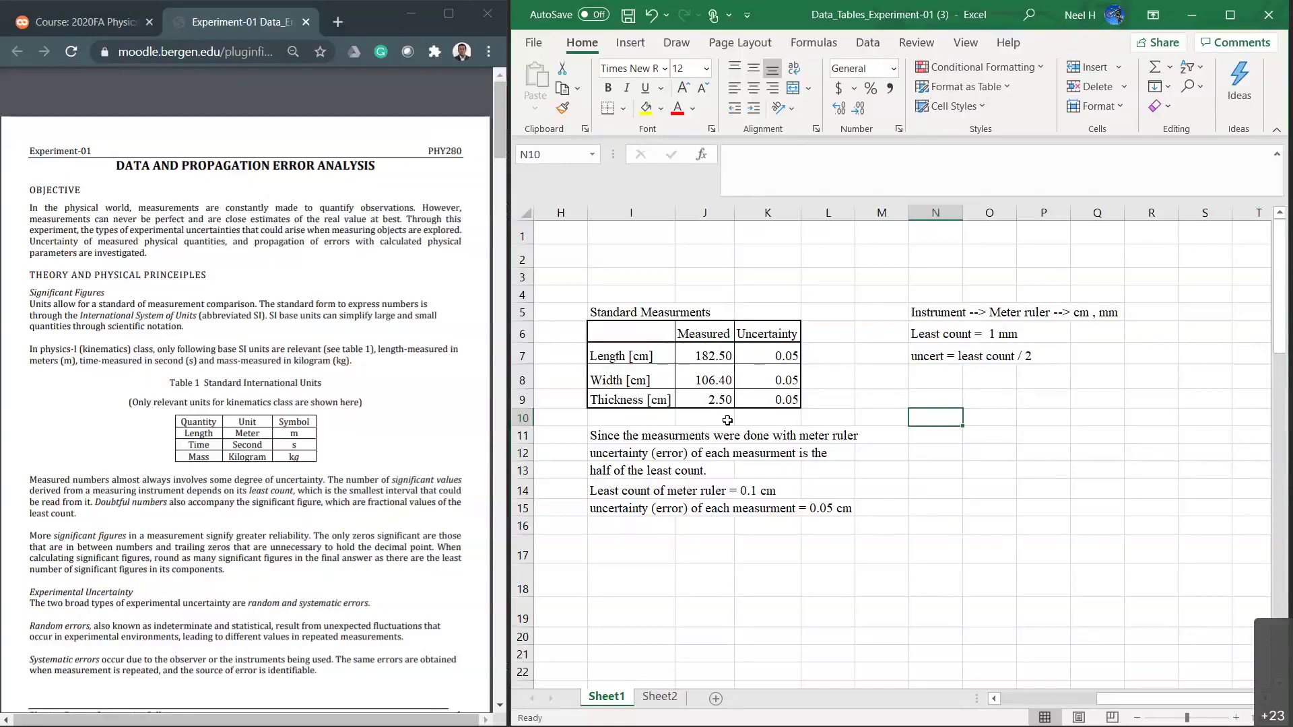
pyautogui.click(633, 438)
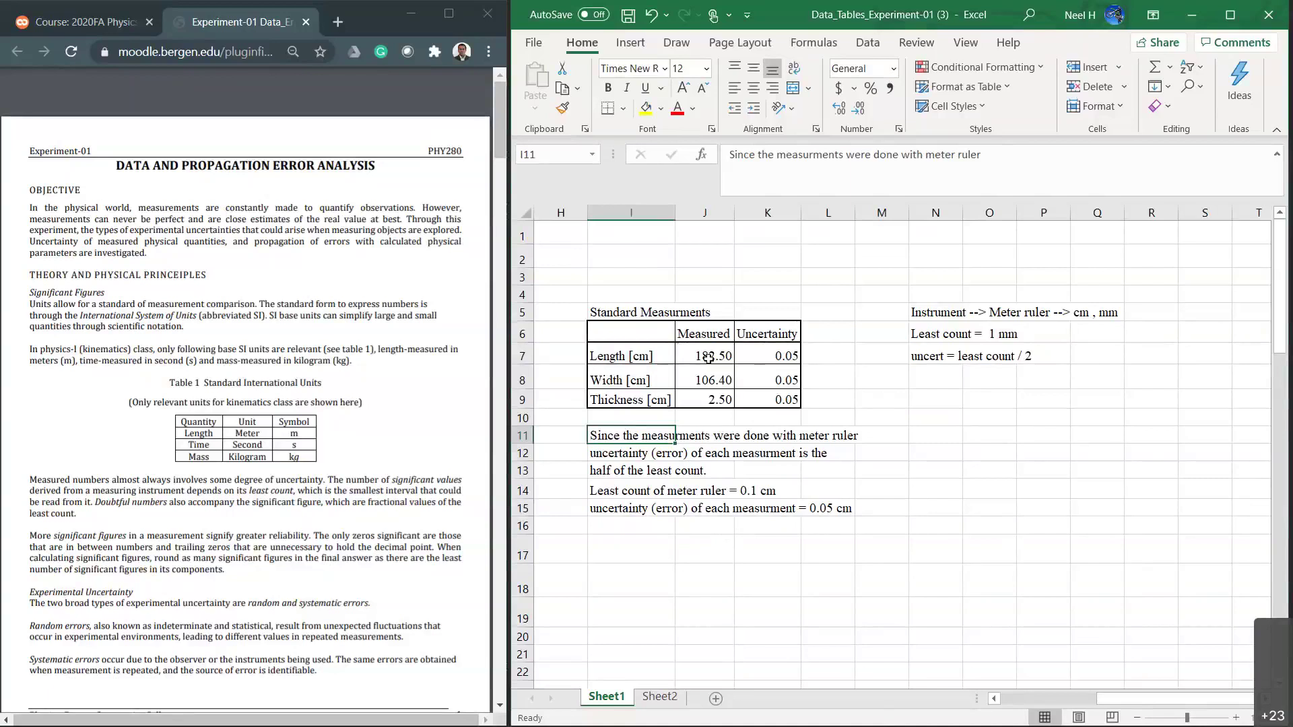
pyautogui.moveTo(630, 311); pyautogui.dragTo(707, 309)
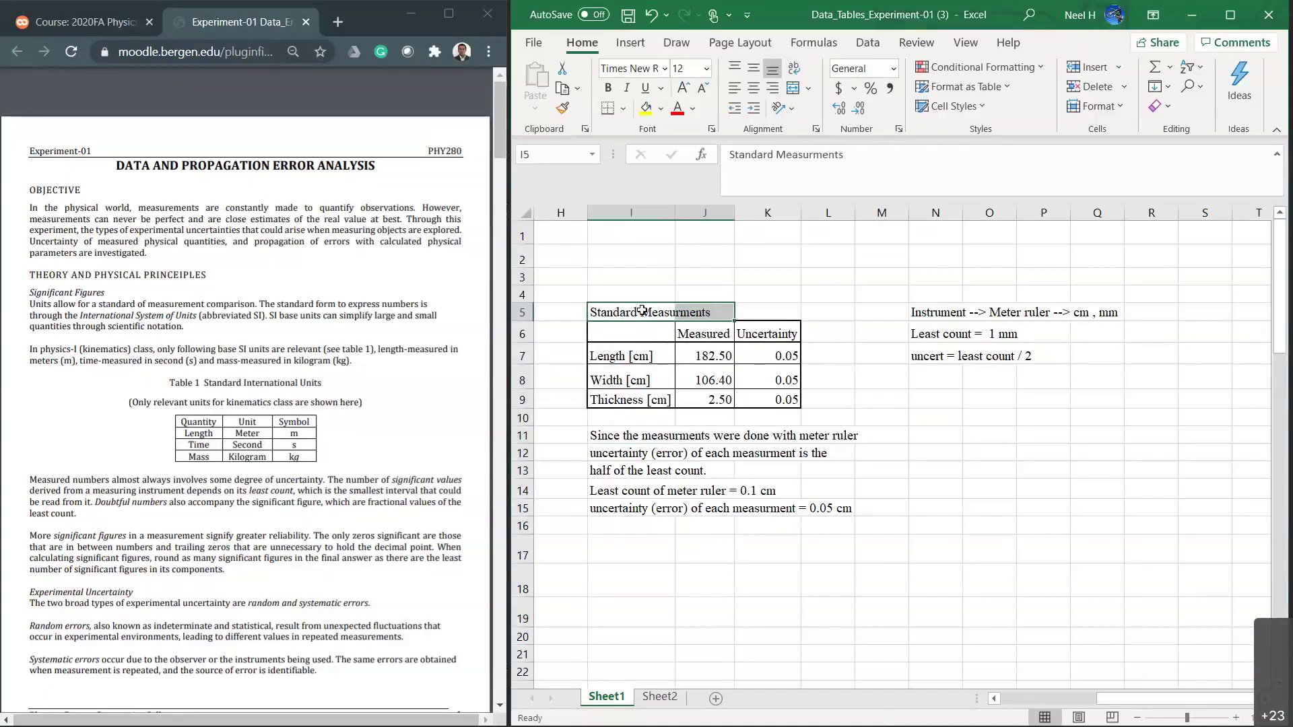
pyautogui.click(707, 355)
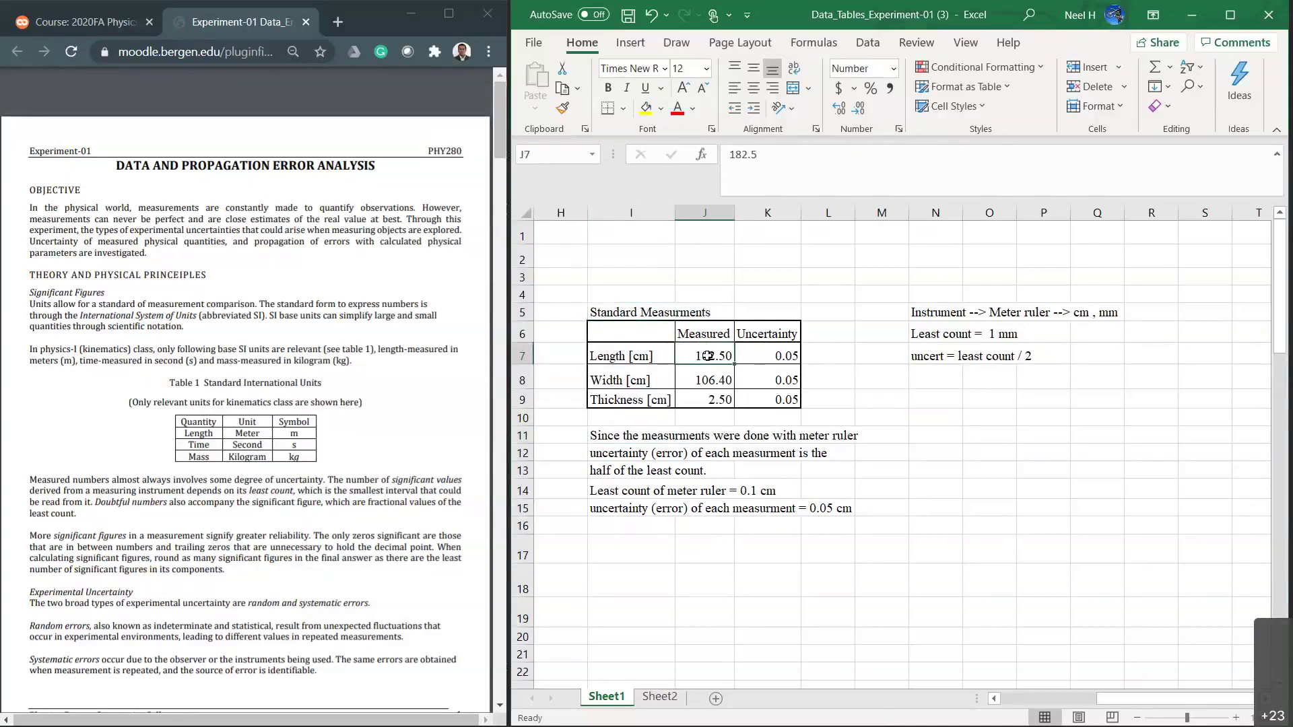
# Examine the length measurements of trials 1 to 8 in Table 1, comparing the individual trial values
pyautogui.hscroll(-5, 707, 356)
pyautogui.moveTo(933, 424); pyautogui.dragTo(875, 421)
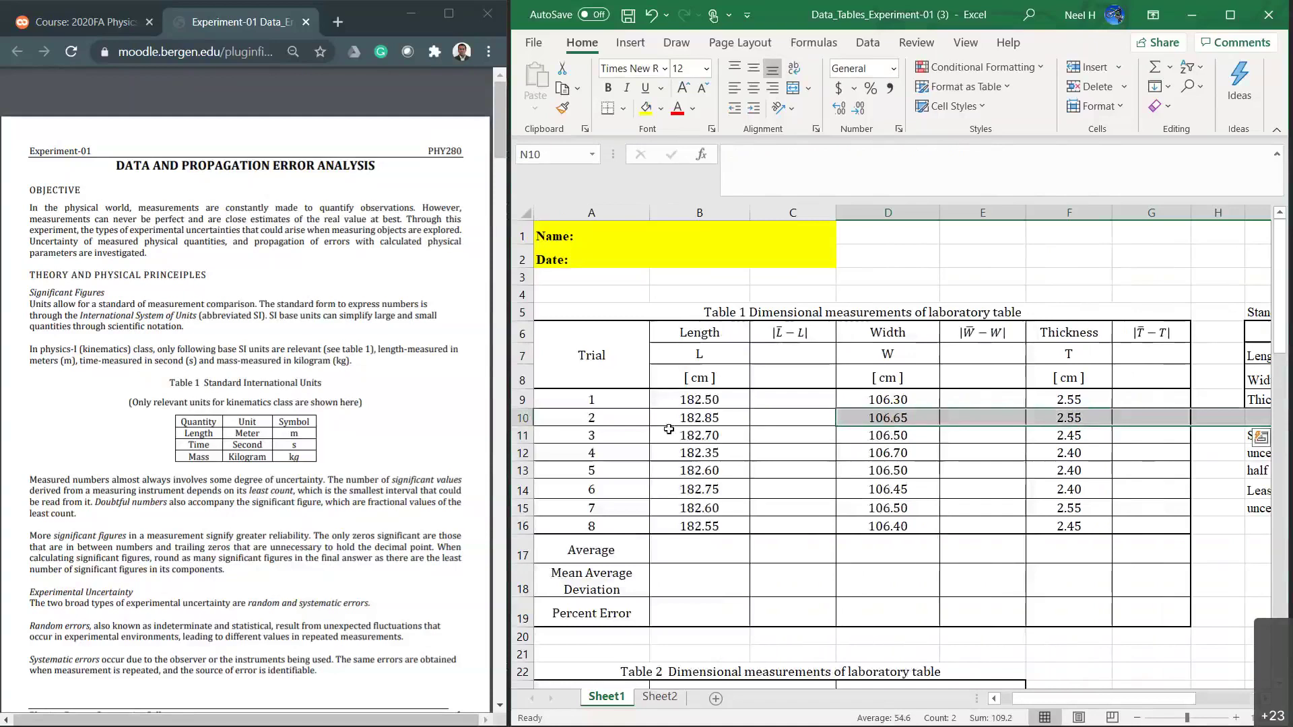
pyautogui.scroll(-1, 669, 429)
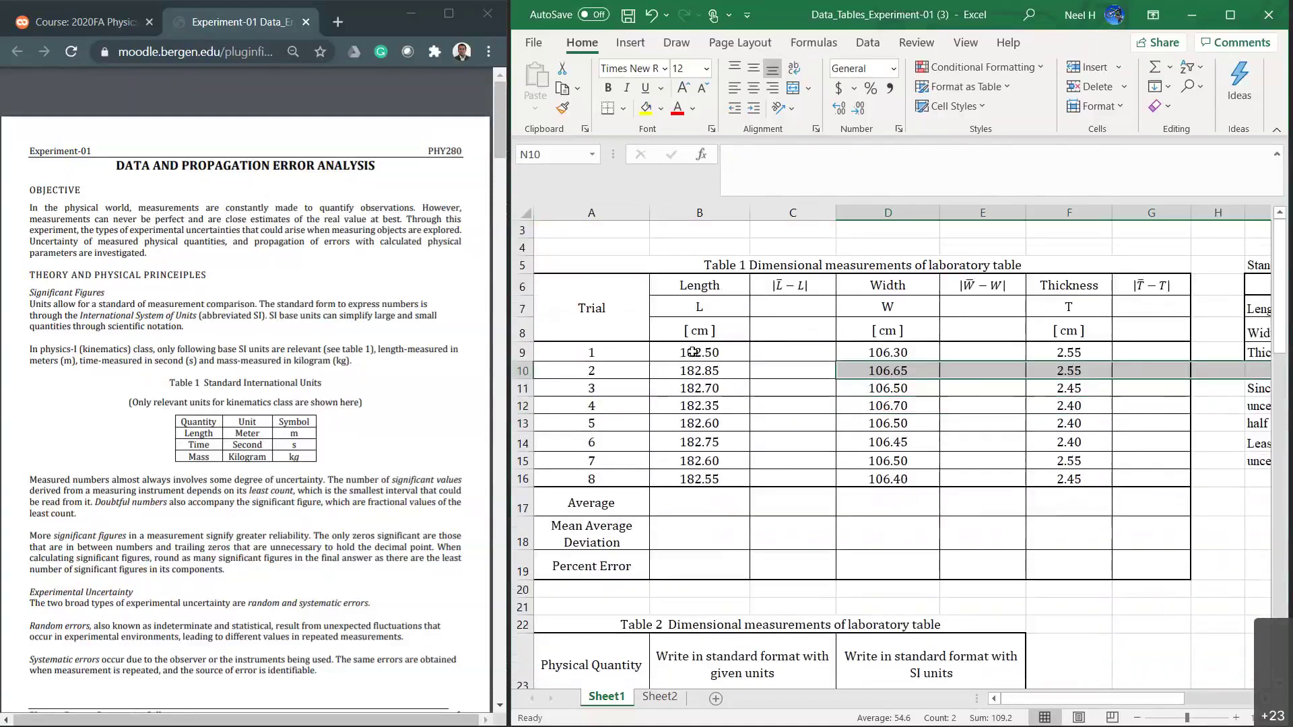
pyautogui.moveTo(610, 356); pyautogui.dragTo(712, 479)
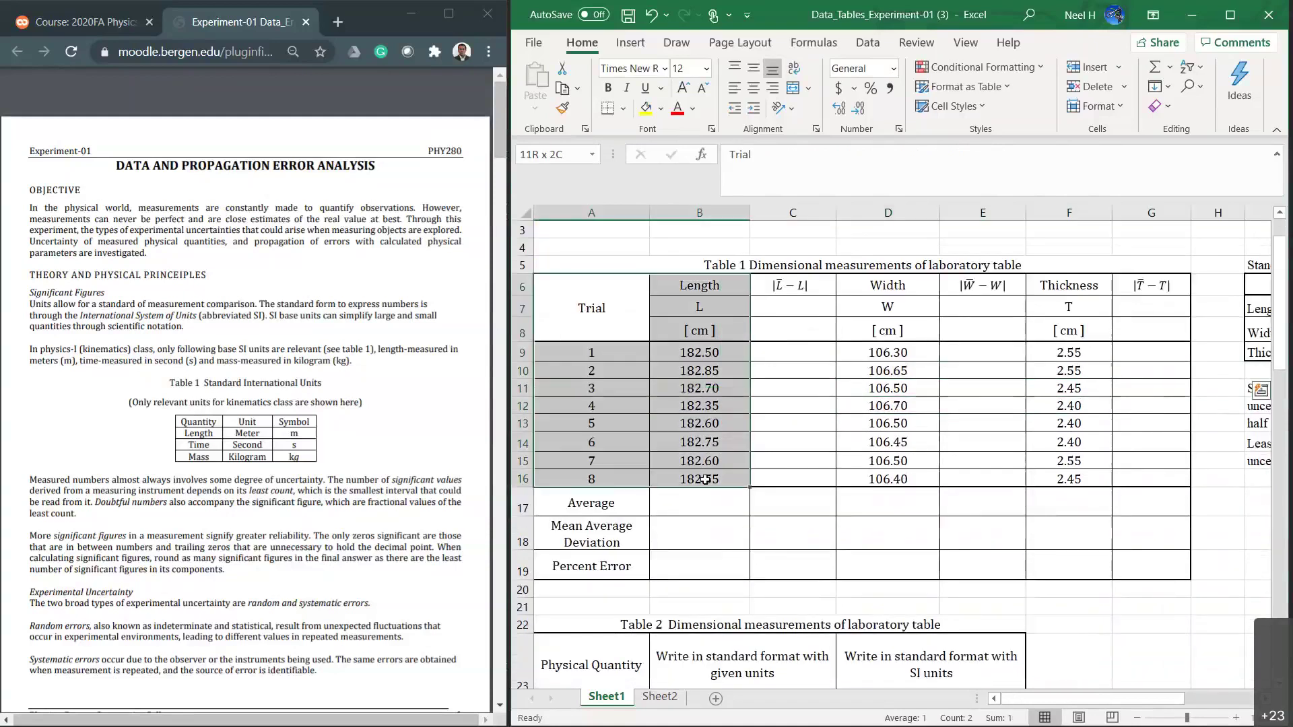
pyautogui.press('Right')
pyautogui.click(732, 373)
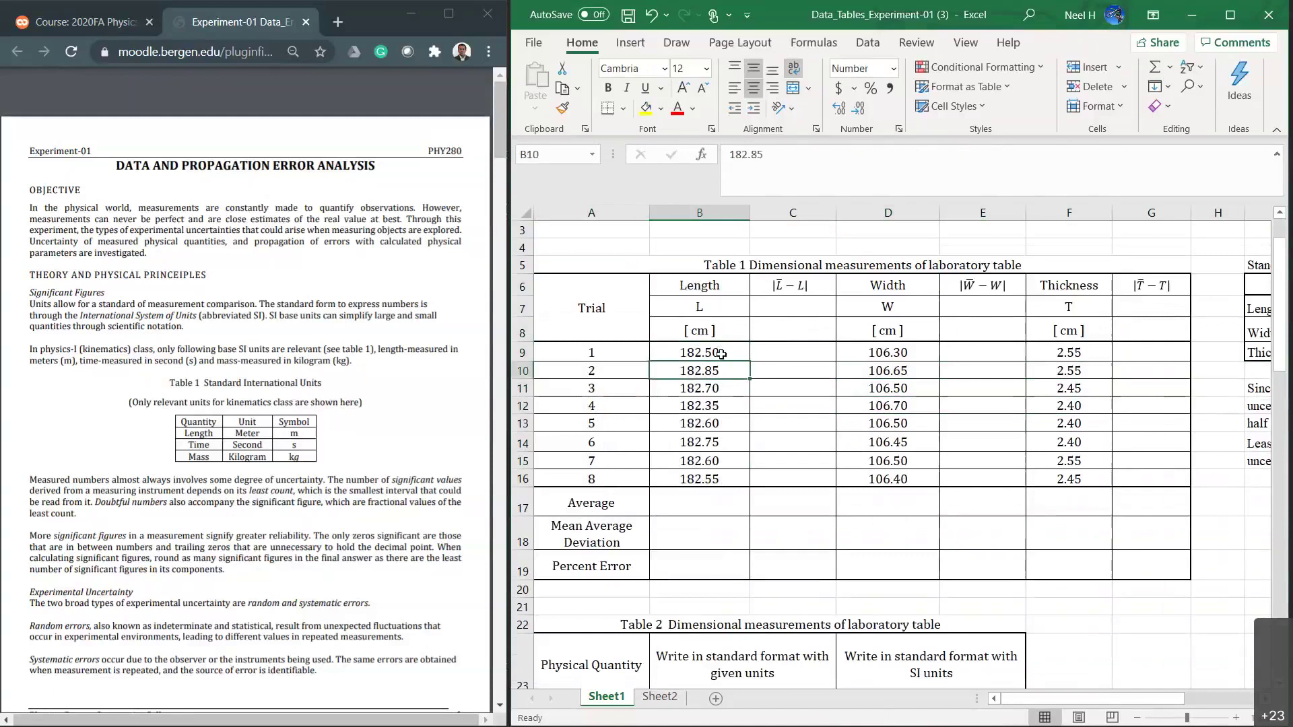
pyautogui.click(724, 389)
pyautogui.click(725, 405)
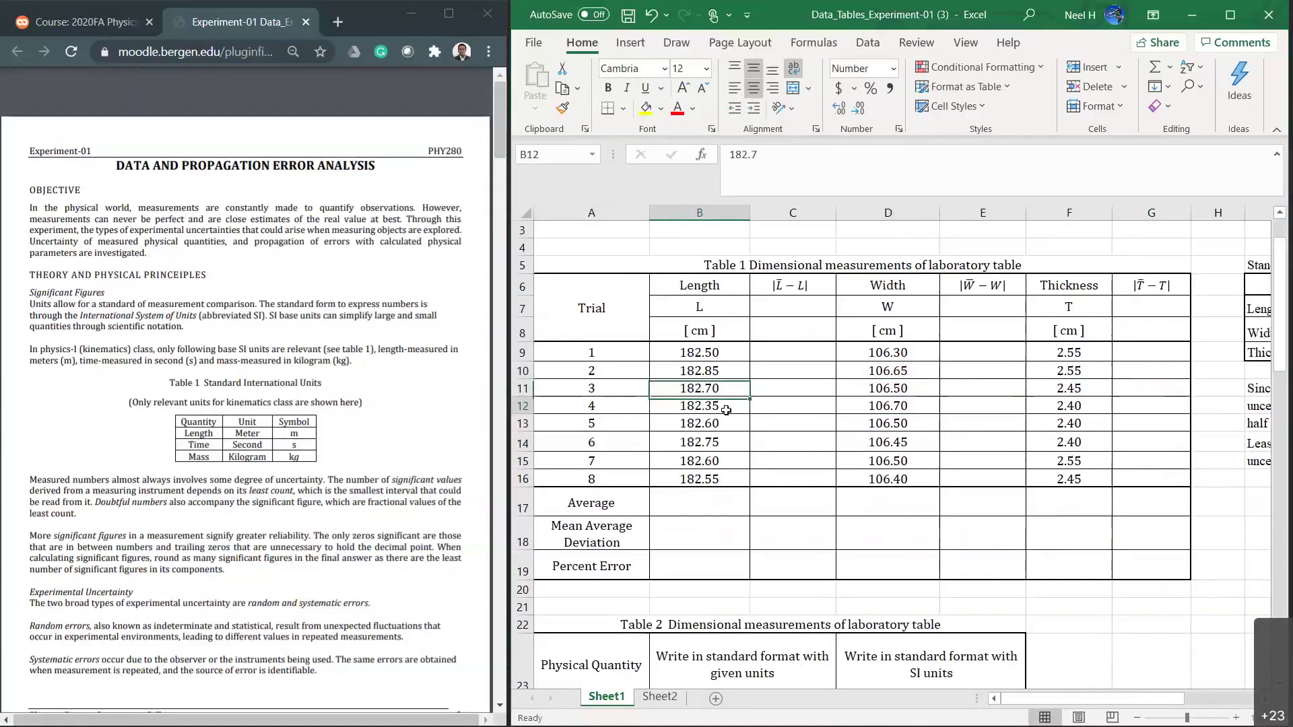
pyautogui.click(716, 371)
pyautogui.moveTo(716, 371); pyautogui.dragTo(718, 388)
pyautogui.click(718, 388)
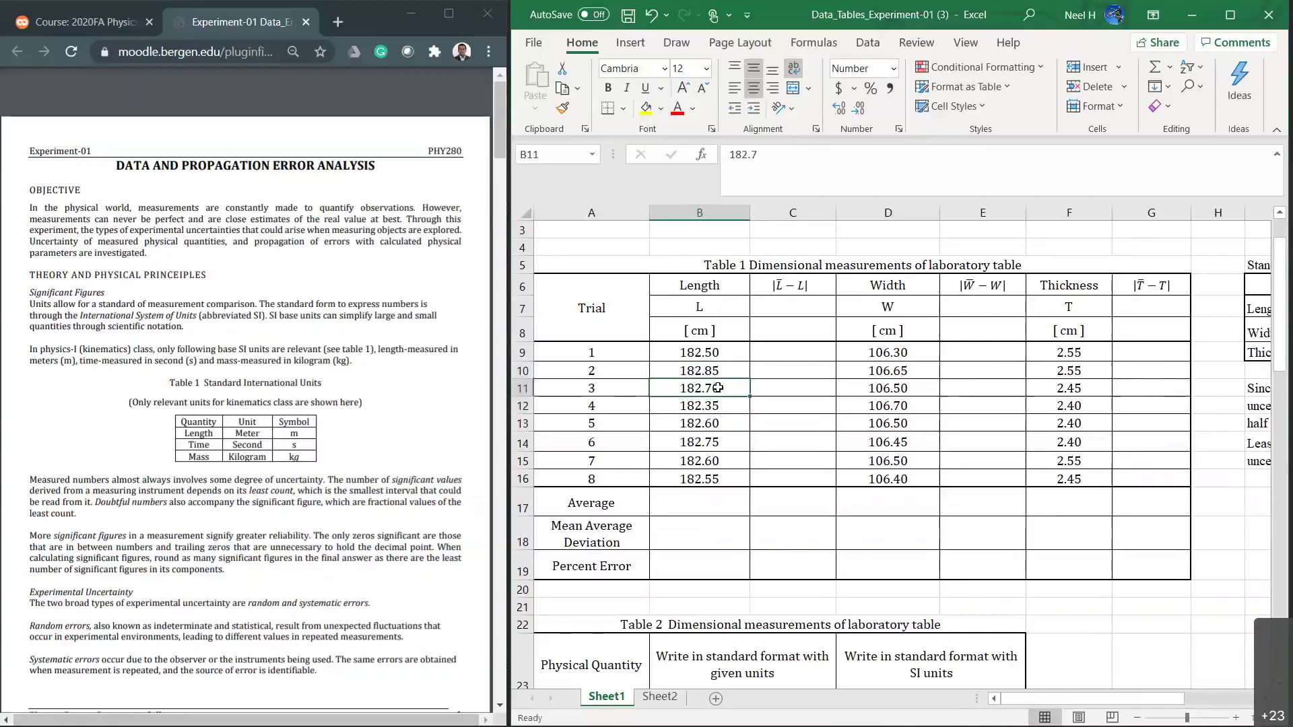
pyautogui.click(720, 404)
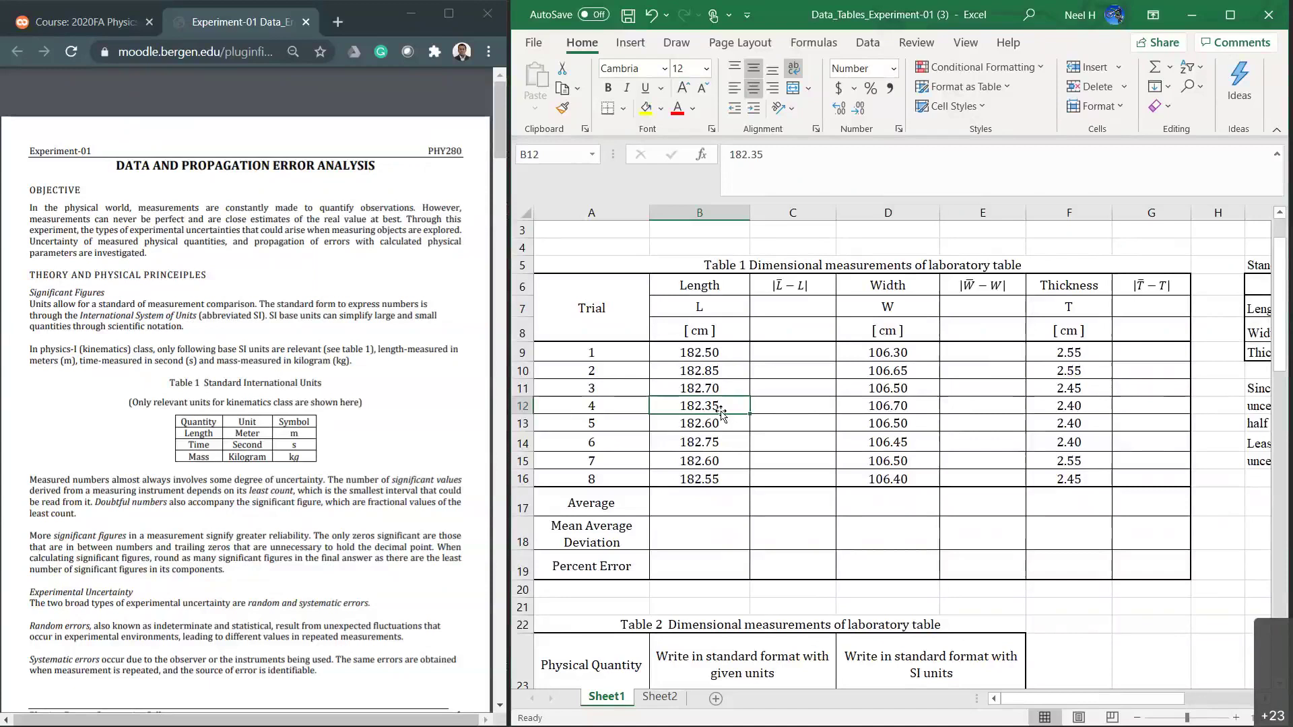
pyautogui.moveTo(724, 351); pyautogui.dragTo(716, 479)
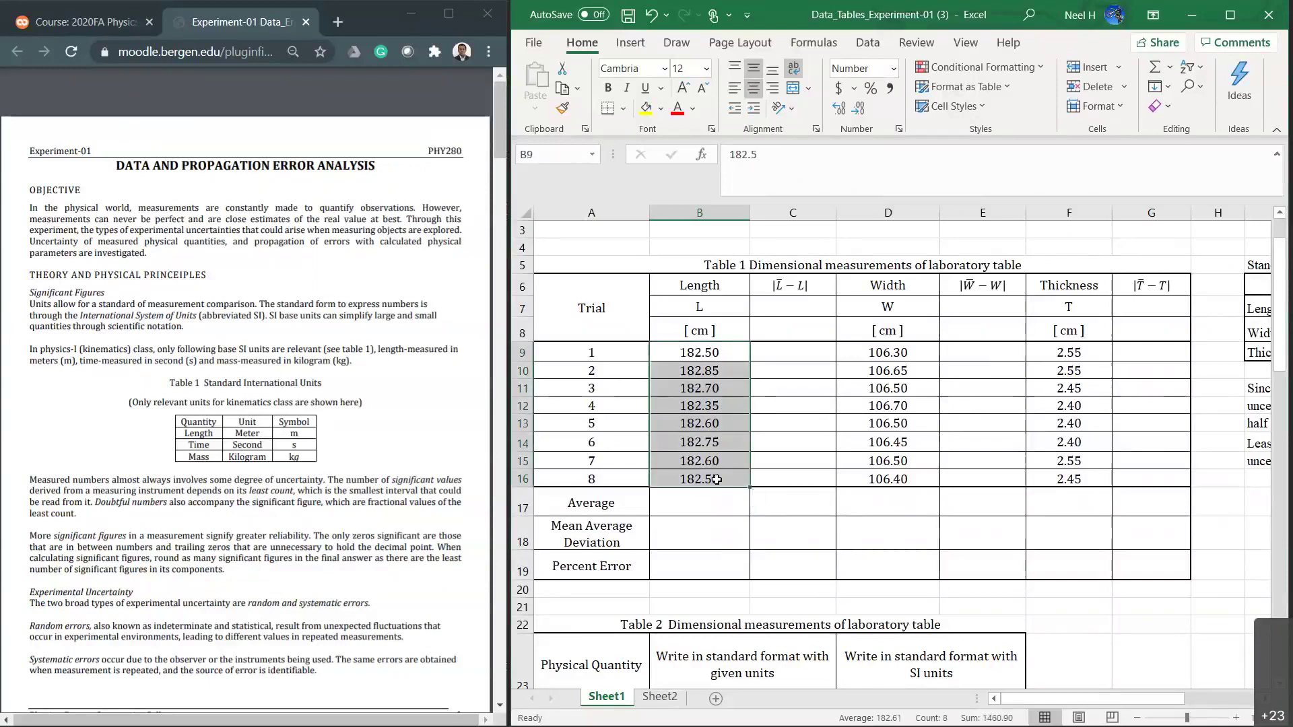
# Compare the measured length in the Standard Measurments table with the trial lengths in Table 1, particularly trial 7
pyautogui.hscroll(3, 976, 385)
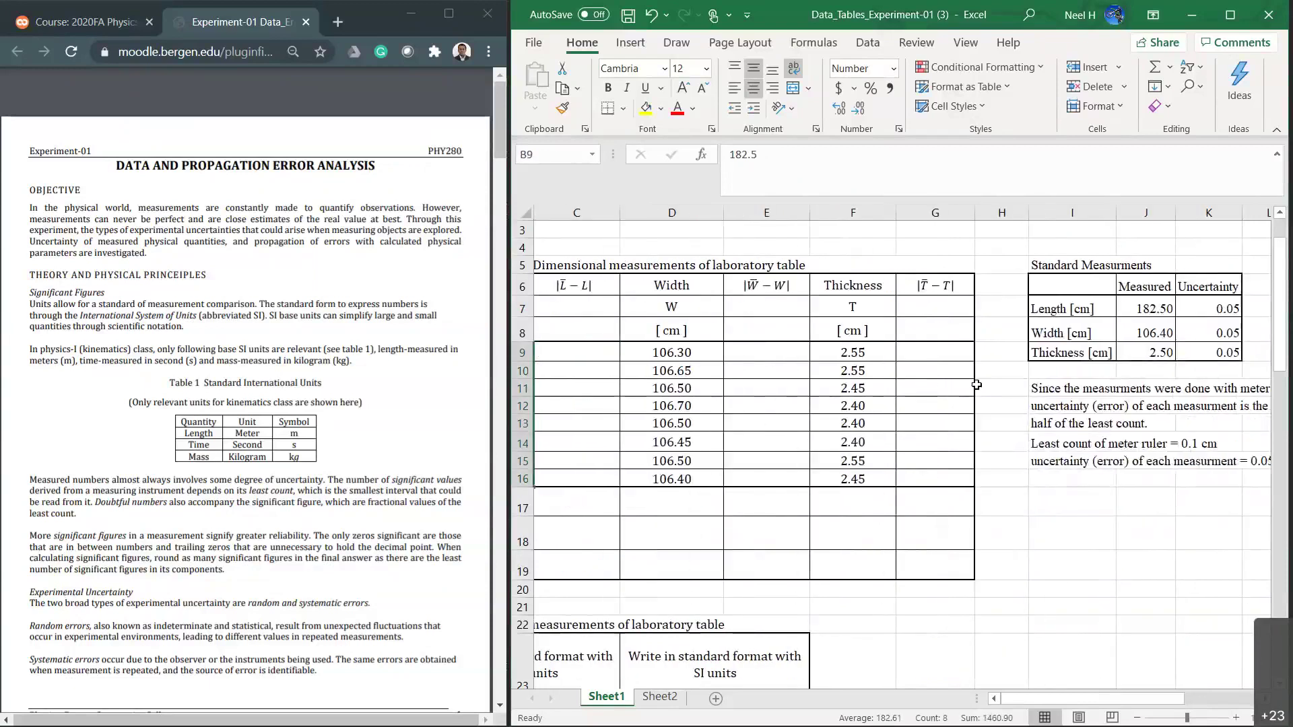
pyautogui.moveTo(934, 307); pyautogui.dragTo(1144, 309)
pyautogui.click(1143, 309)
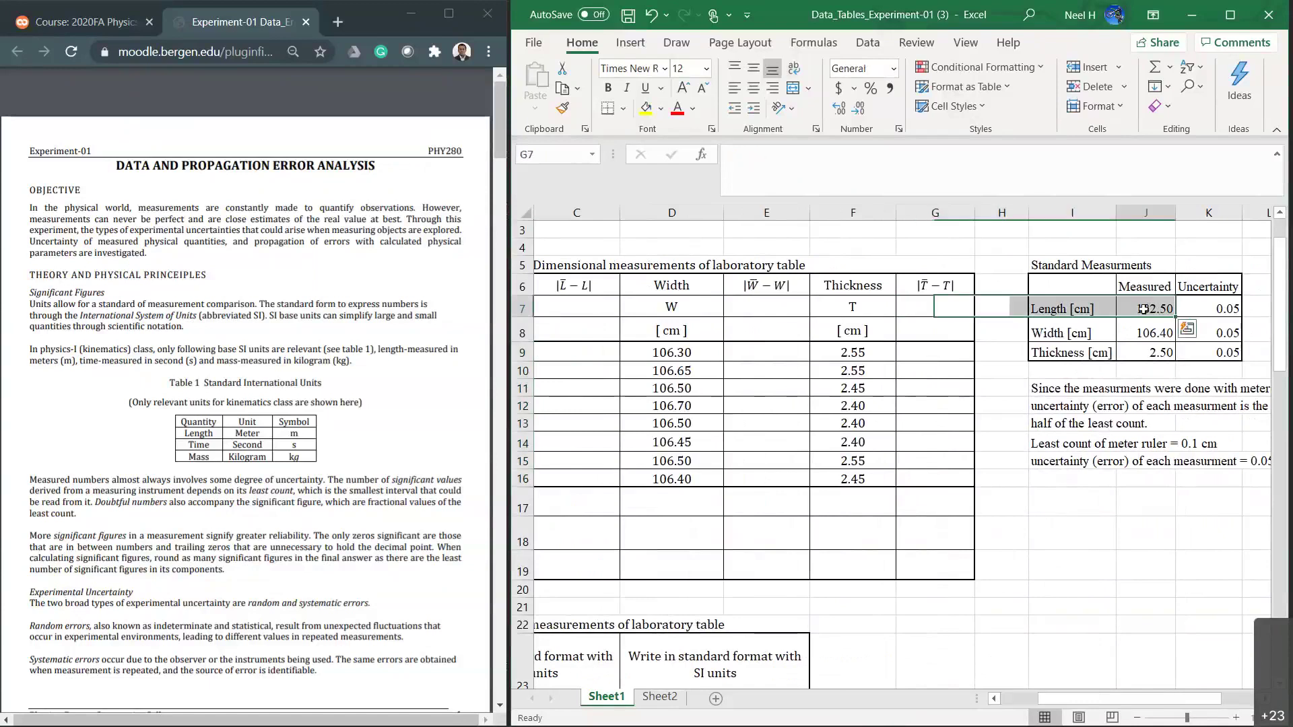
pyautogui.hscroll(-3, 733, 439)
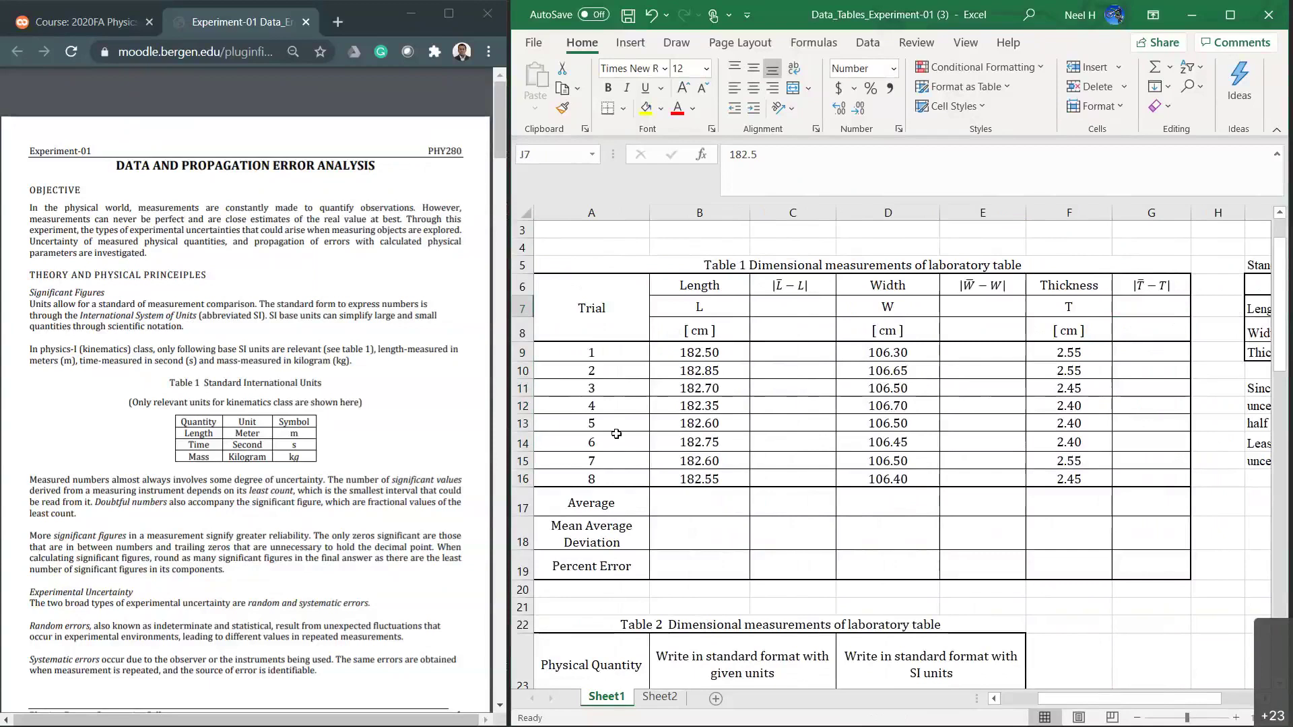
pyautogui.click(587, 462)
pyautogui.click(626, 463)
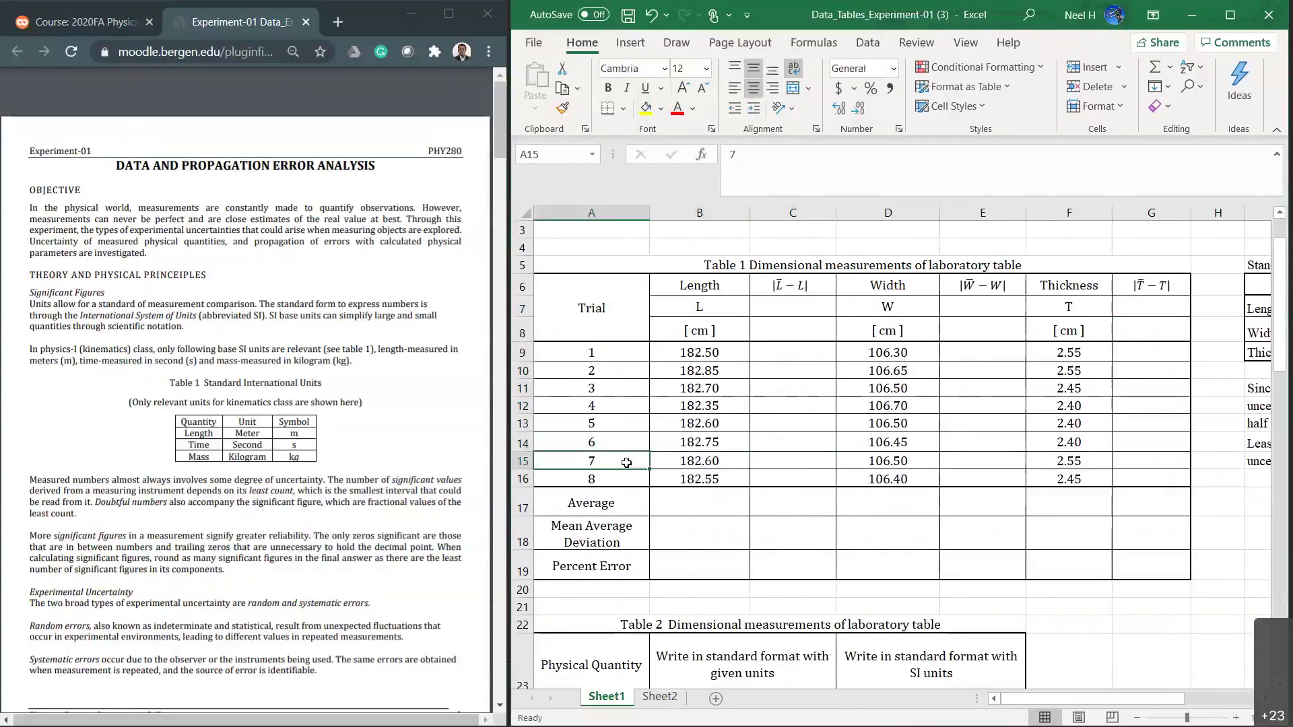
pyautogui.moveTo(626, 463); pyautogui.dragTo(707, 461)
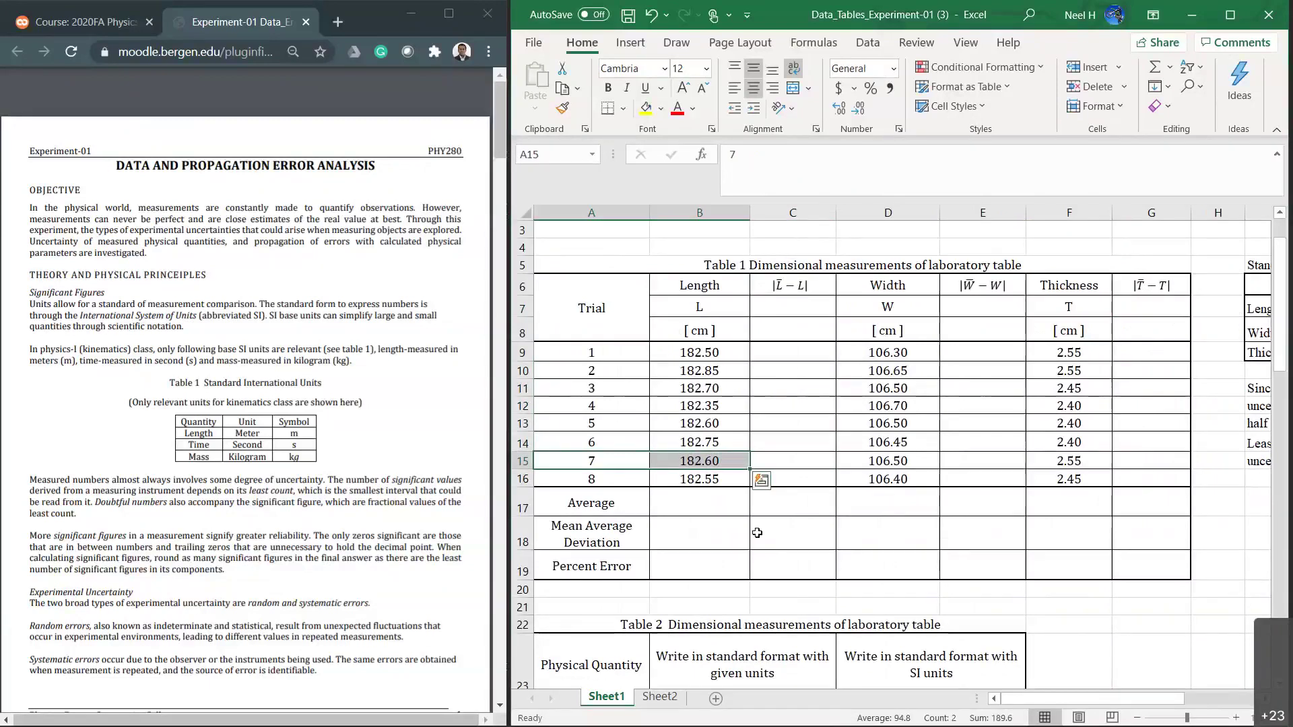
pyautogui.hscroll(3, 757, 532)
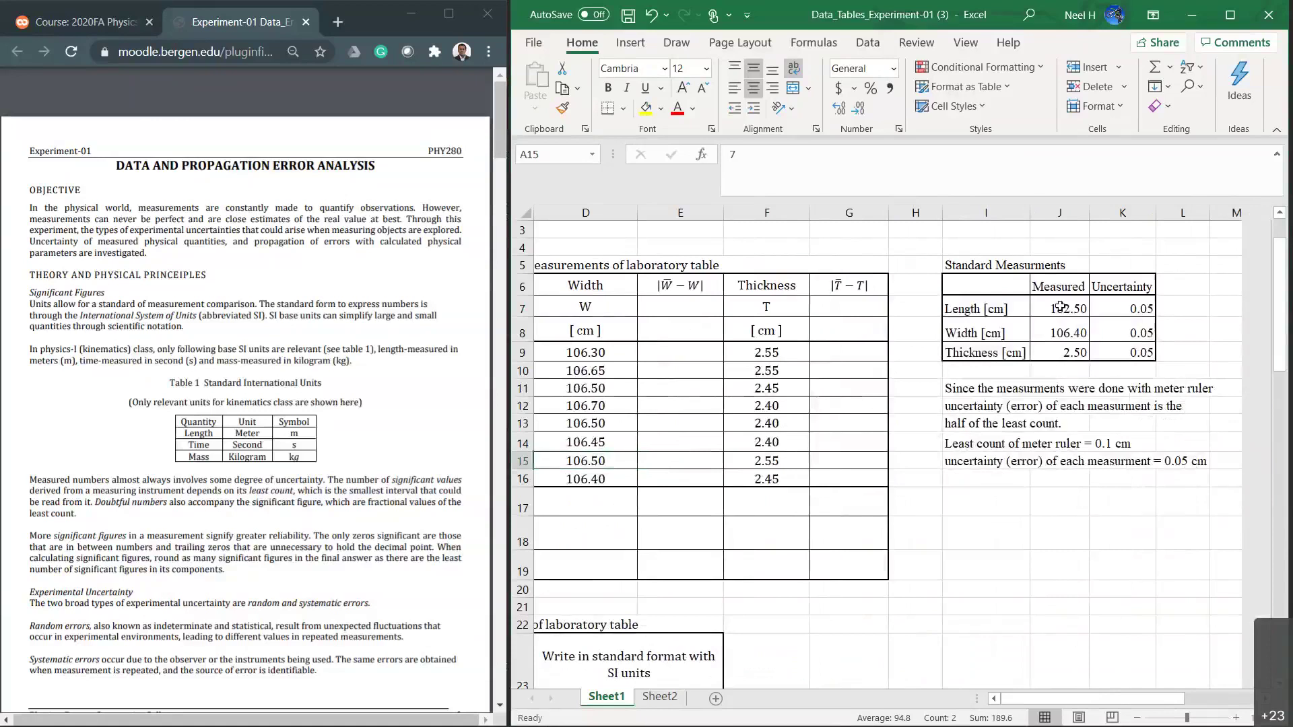
pyautogui.moveTo(1060, 307); pyautogui.dragTo(766, 307)
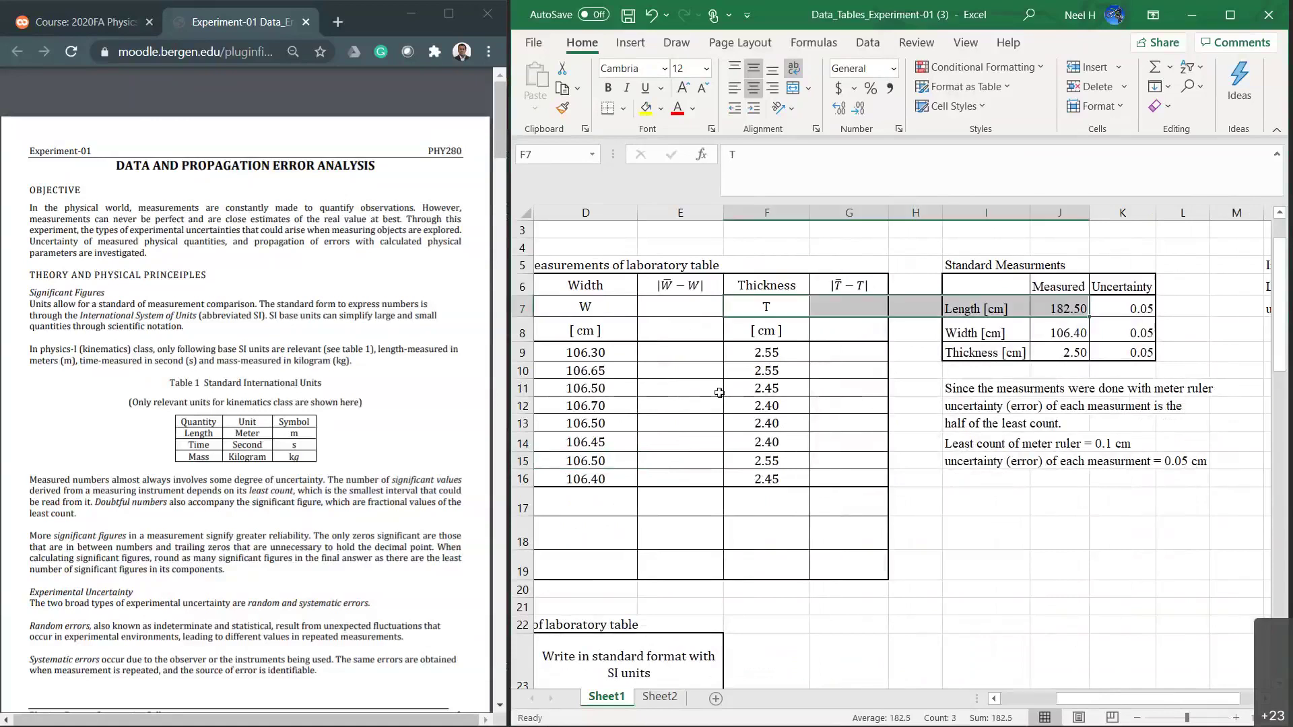
pyautogui.hscroll(-3, 719, 392)
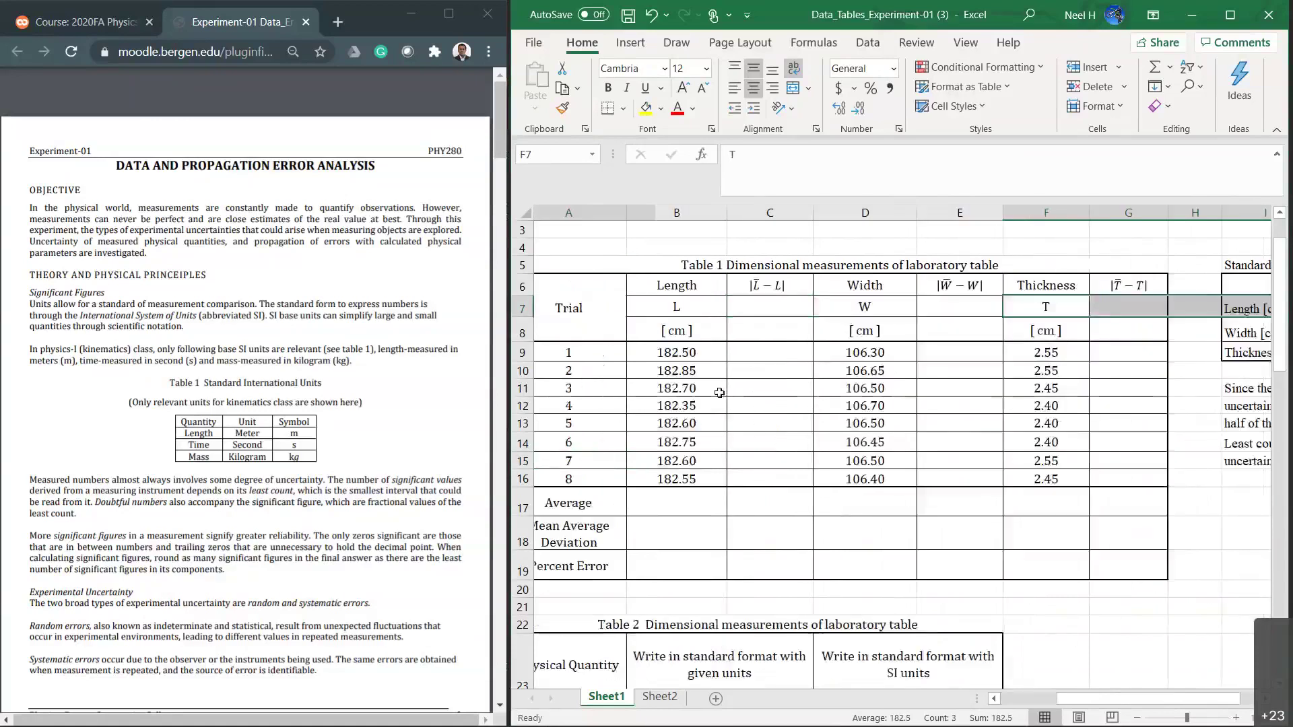
pyautogui.moveTo(983, 460); pyautogui.dragTo(712, 461)
pyautogui.click(711, 462)
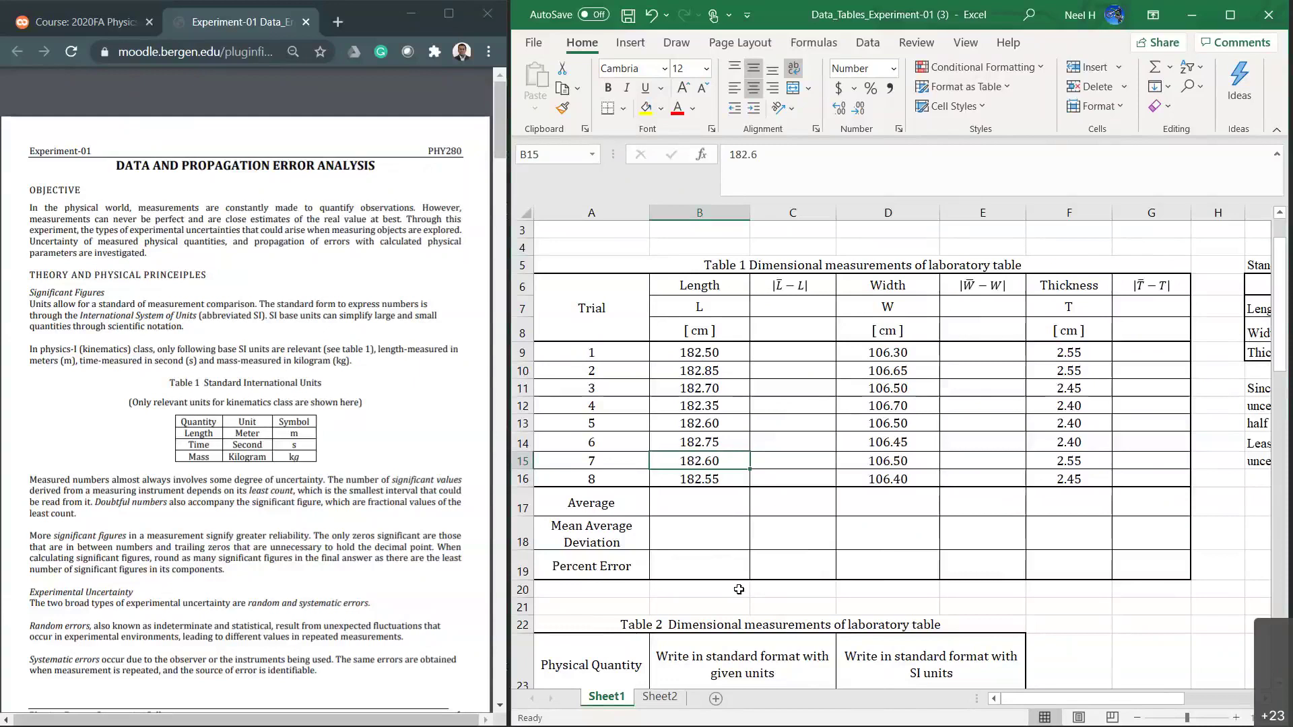
# Review the eight length, width and thickness trial values in Table 1 and the Average cell beneath the lengths
pyautogui.click(717, 351)
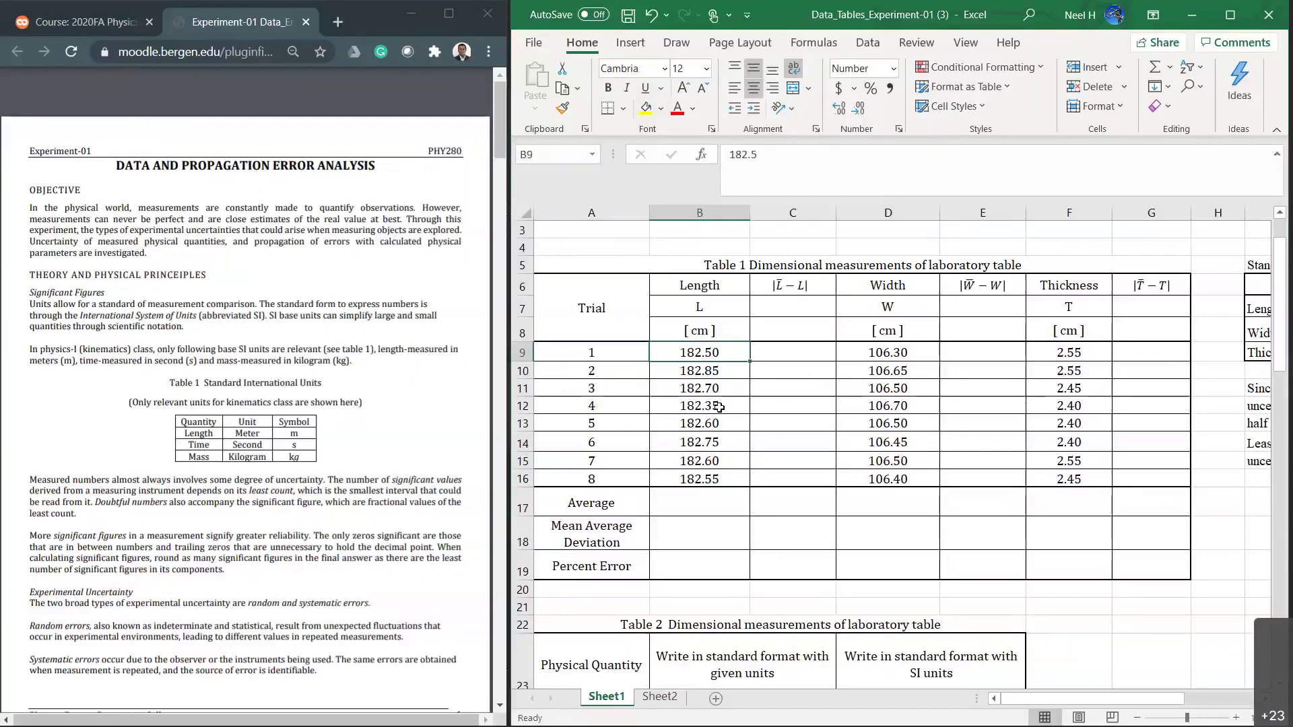
pyautogui.moveTo(703, 352); pyautogui.dragTo(704, 479)
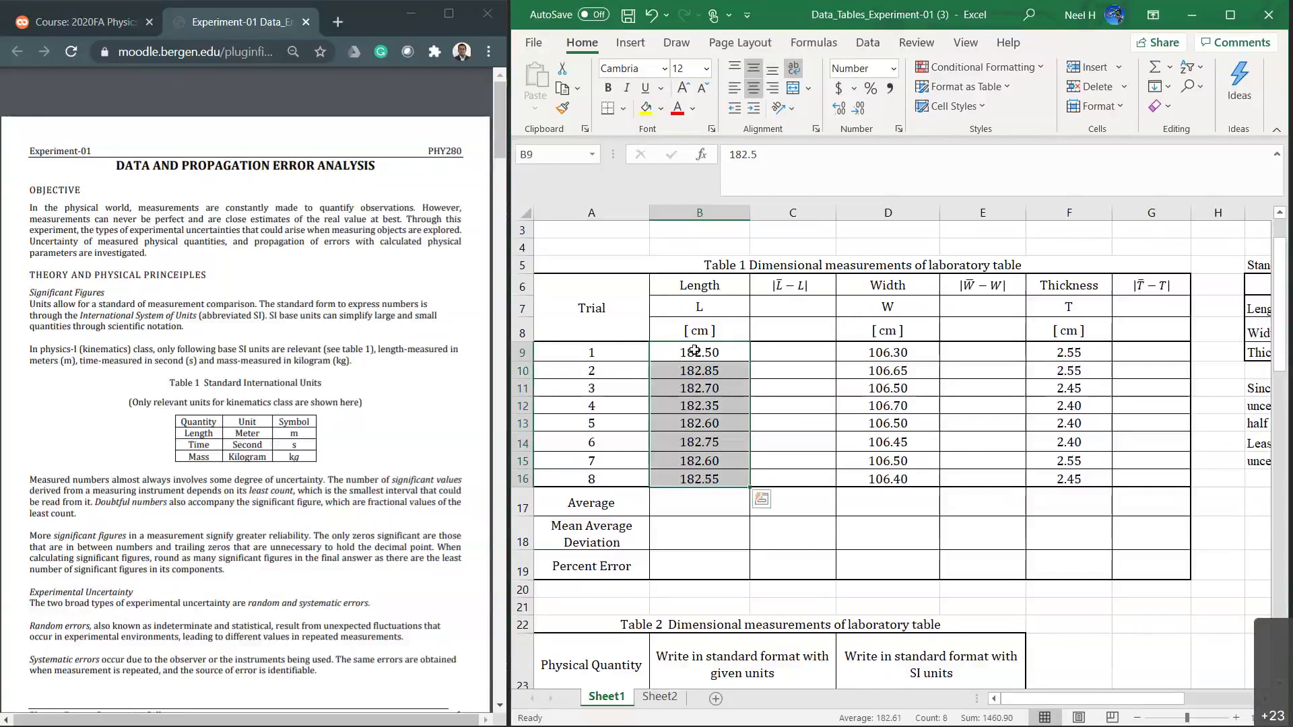
pyautogui.moveTo(694, 351); pyautogui.dragTo(694, 478)
pyautogui.click(716, 504)
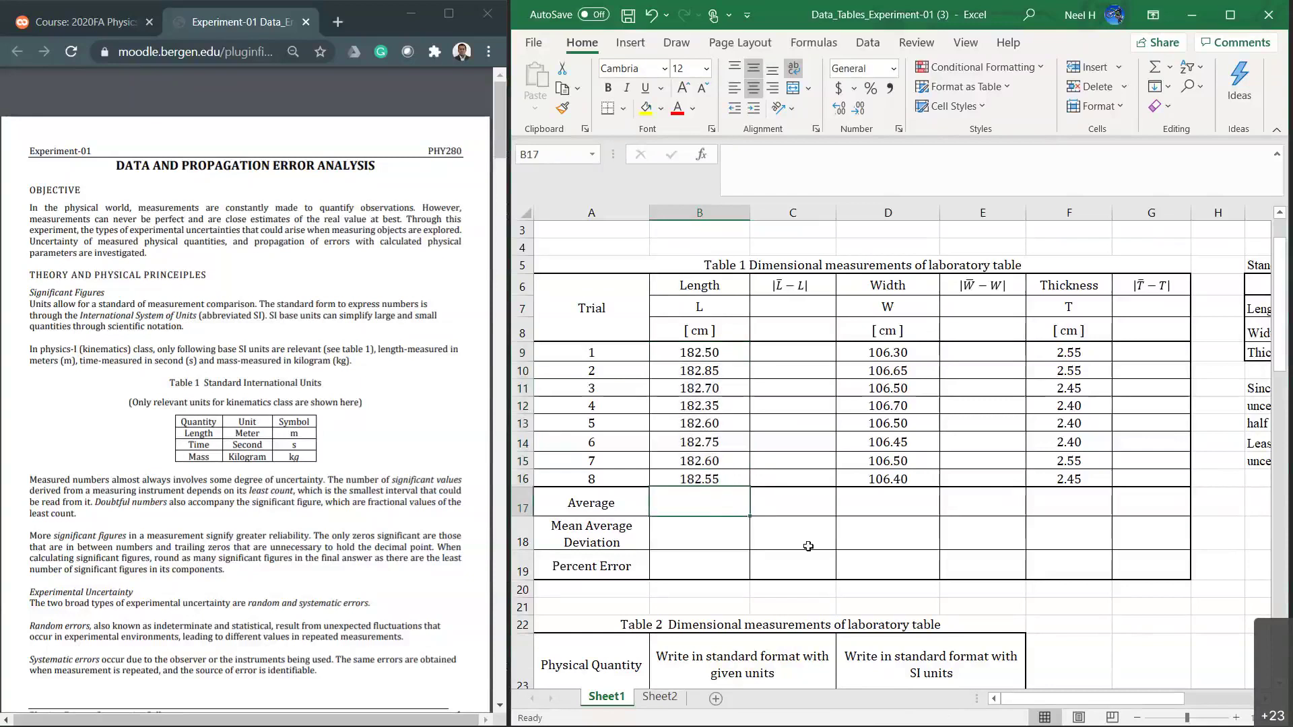
pyautogui.scroll(-1, 781, 531)
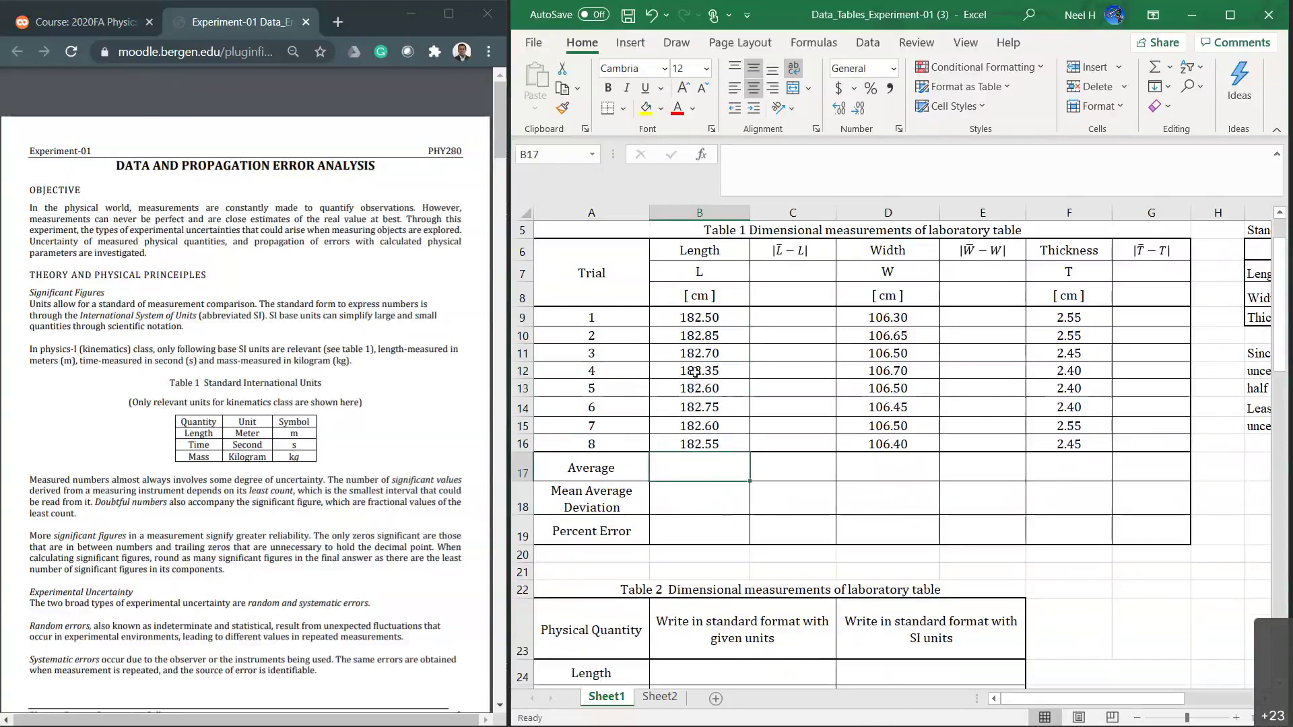
pyautogui.moveTo(700, 272); pyautogui.dragTo(700, 445)
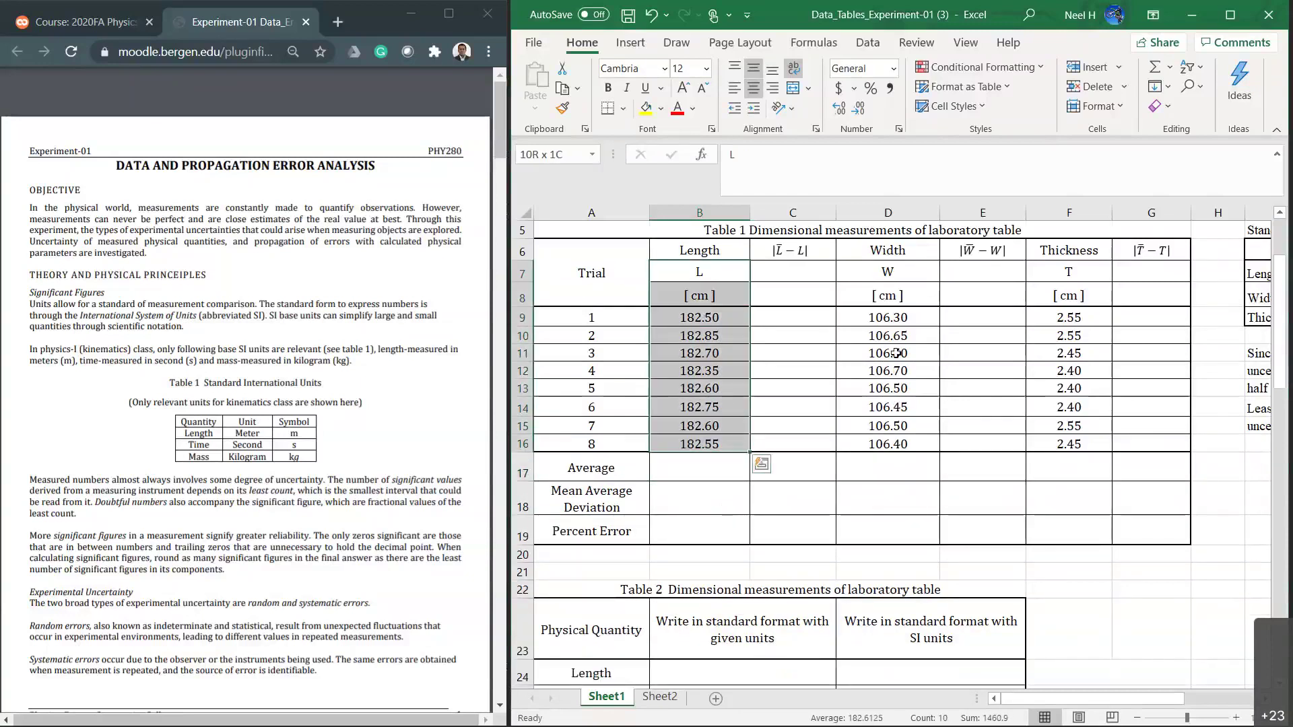
pyautogui.moveTo(909, 311); pyautogui.dragTo(895, 445)
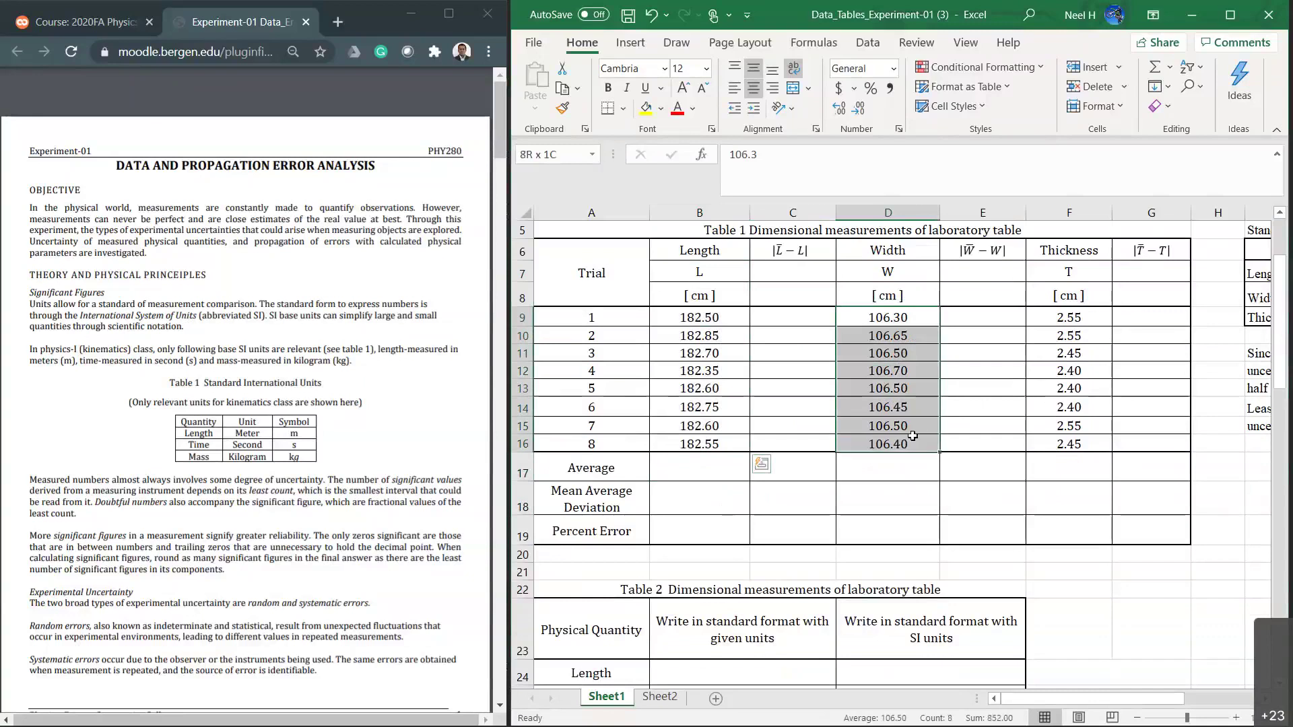
pyautogui.moveTo(1077, 317); pyautogui.dragTo(1088, 453)
# Calculate the average of the eight length trials in cell B17 with =AVERAGE(B9:B16) and check it against the selected trial values
pyautogui.click(705, 473)
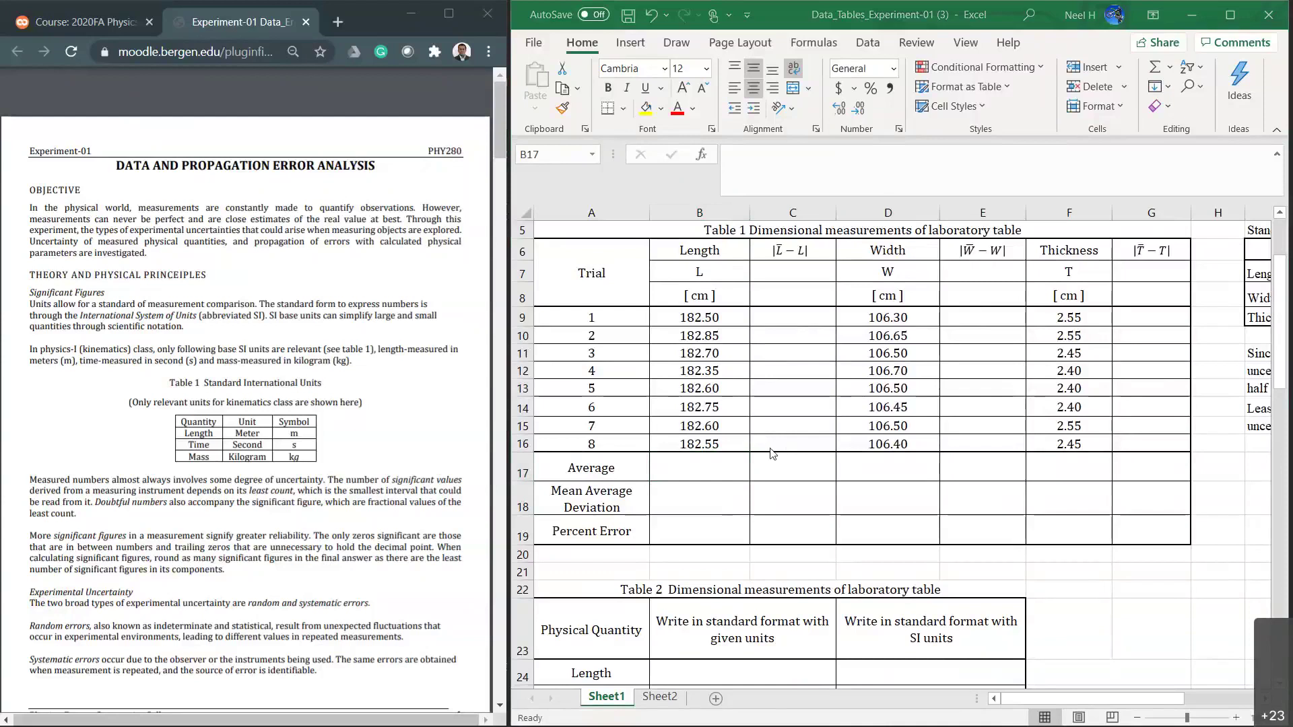
pyautogui.click(703, 480)
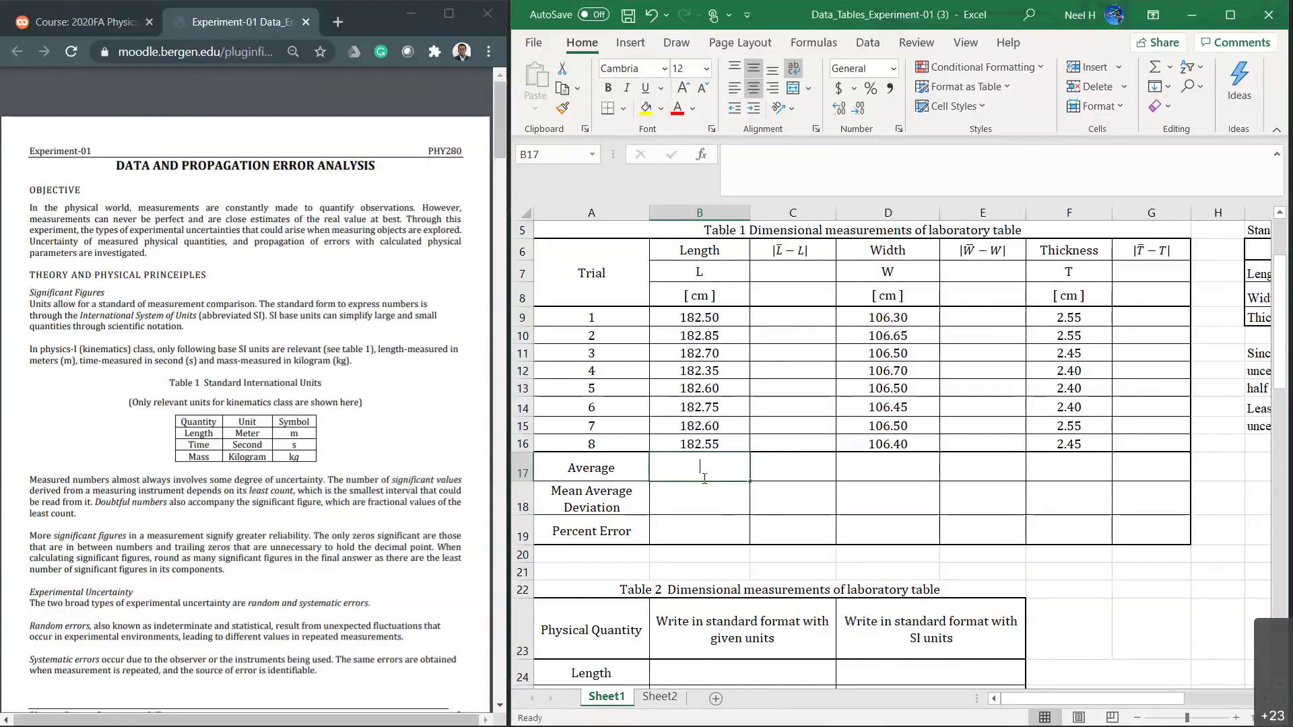
pyautogui.write('=')
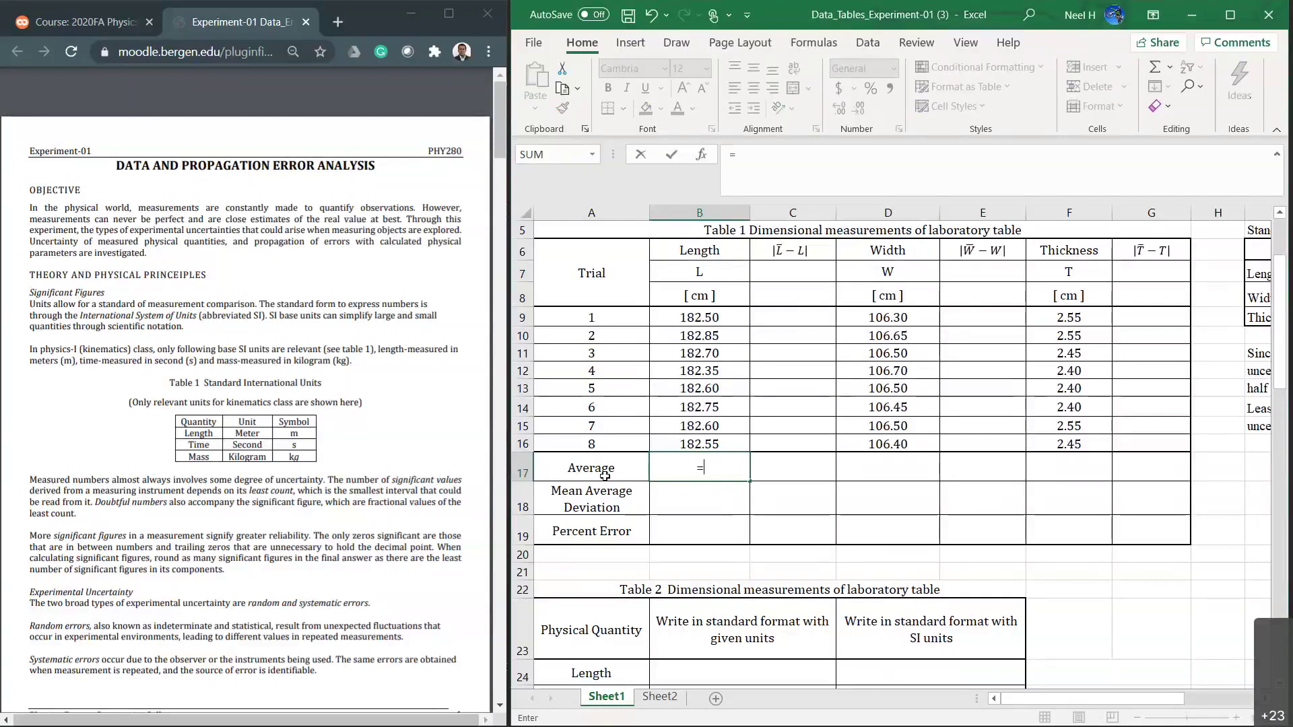
pyautogui.write('av')
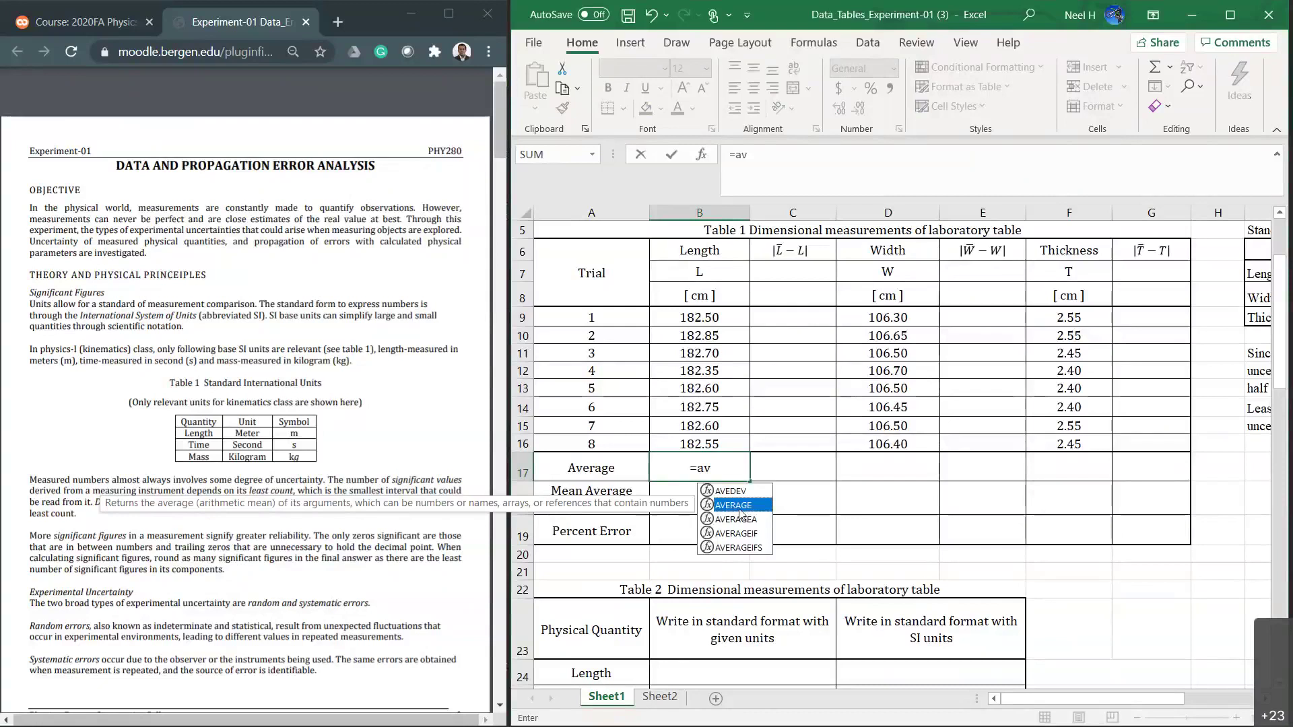
pyautogui.doubleClick(735, 506)
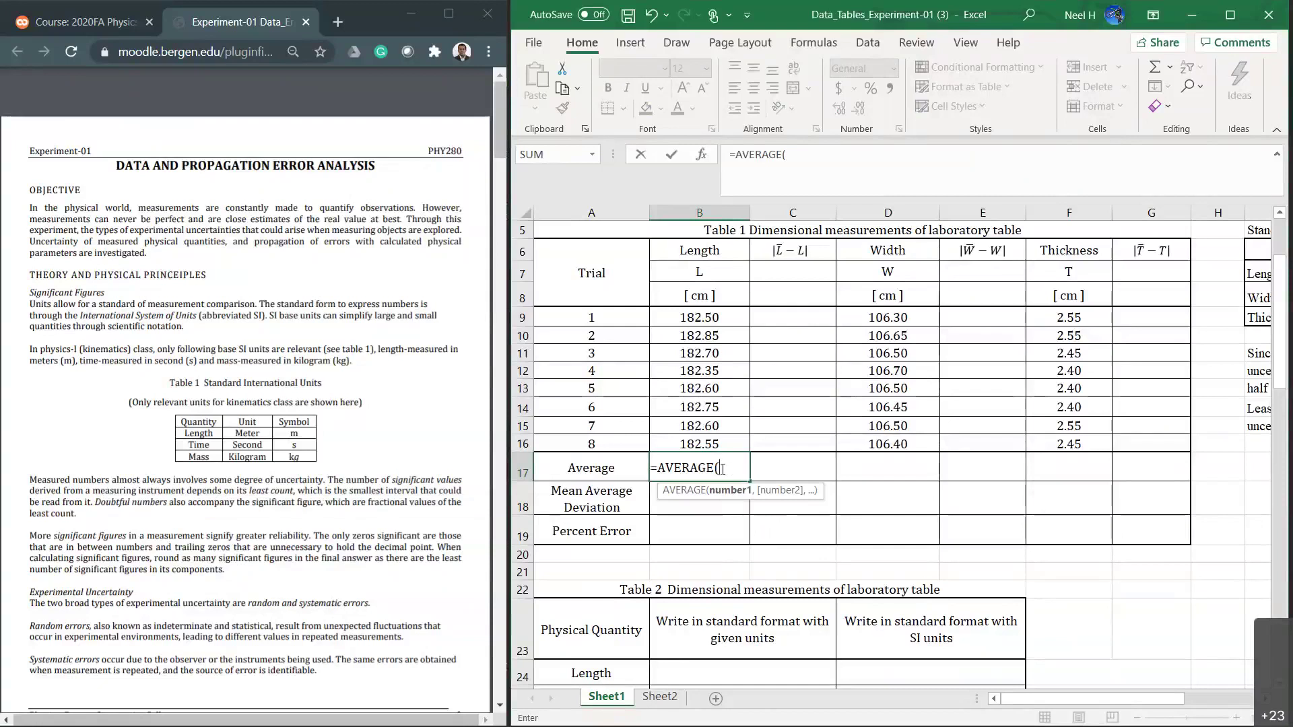
pyautogui.click(702, 317)
pyautogui.moveTo(702, 316); pyautogui.dragTo(680, 440)
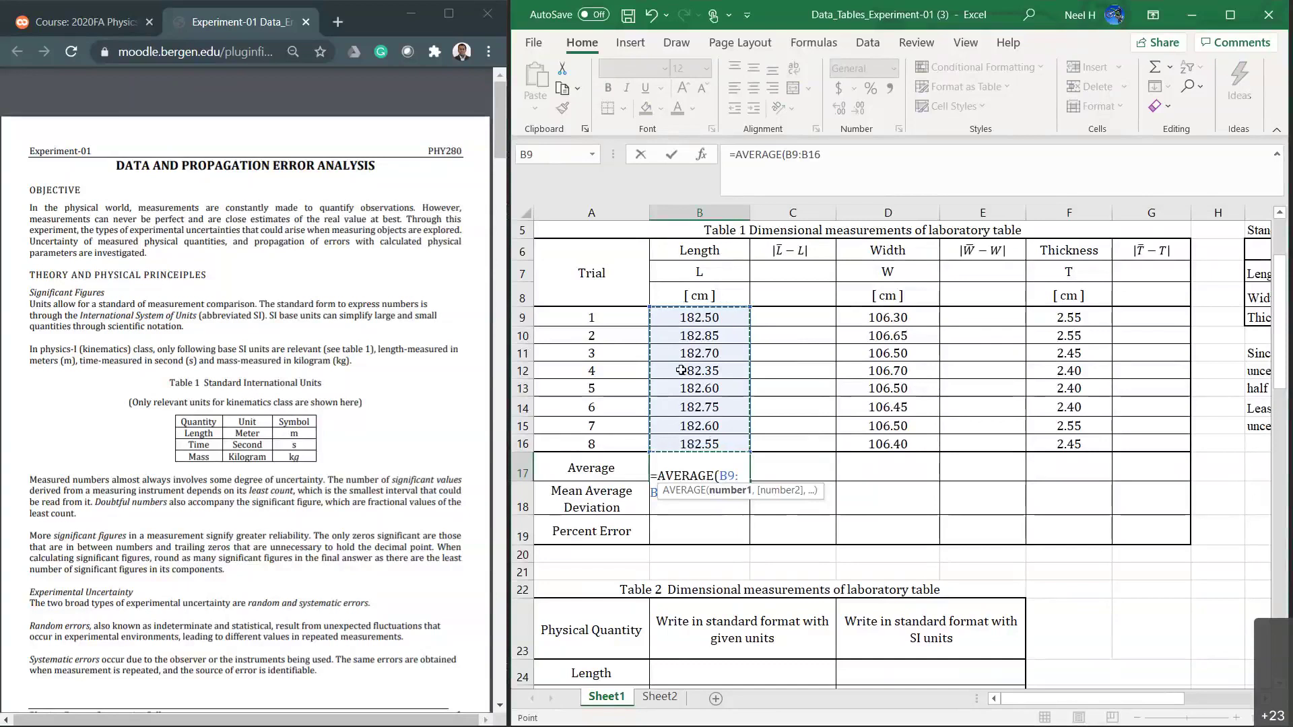
pyautogui.write(')')
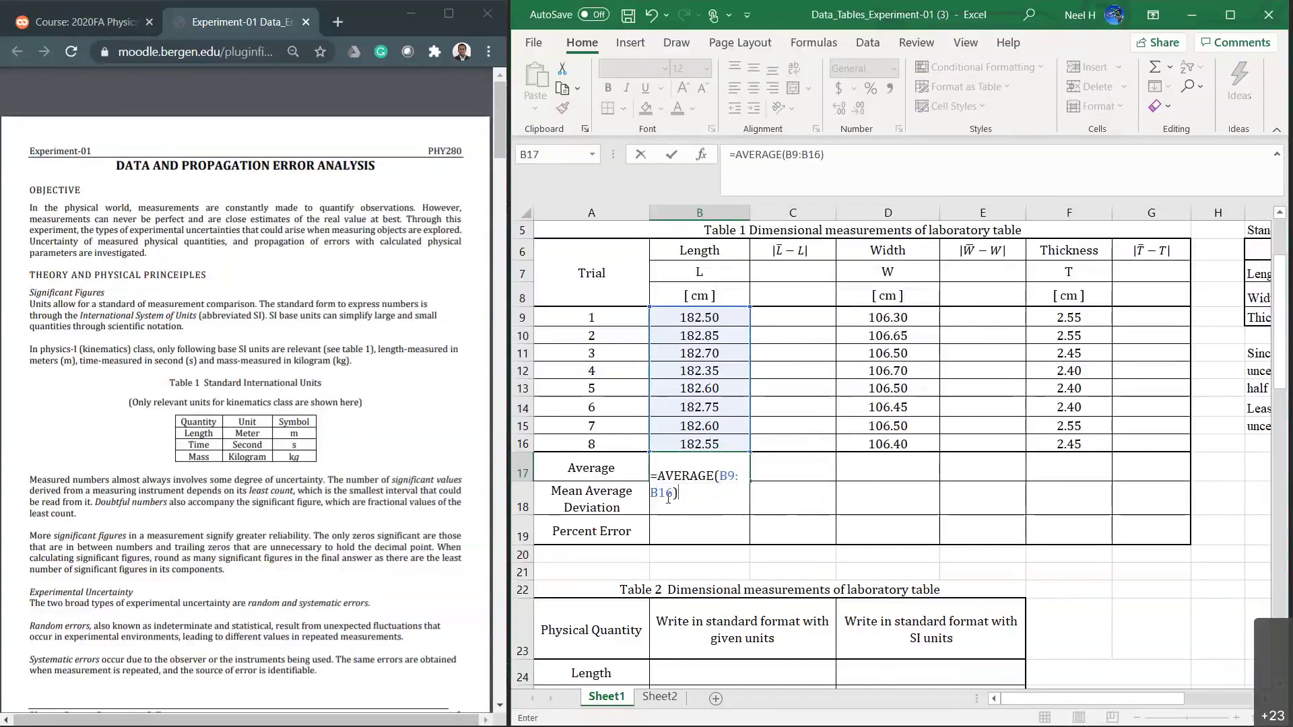
pyautogui.hotkey('ctrl', 'Return')
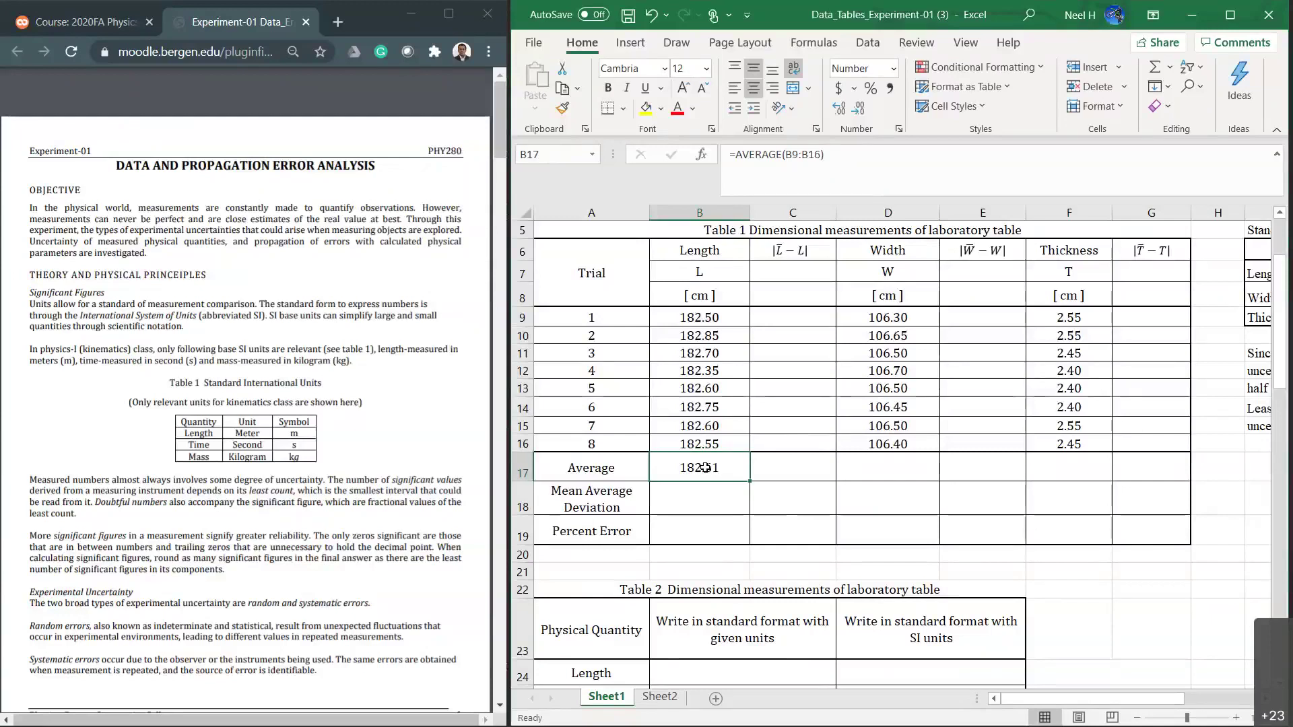
pyautogui.moveTo(725, 318); pyautogui.dragTo(728, 441)
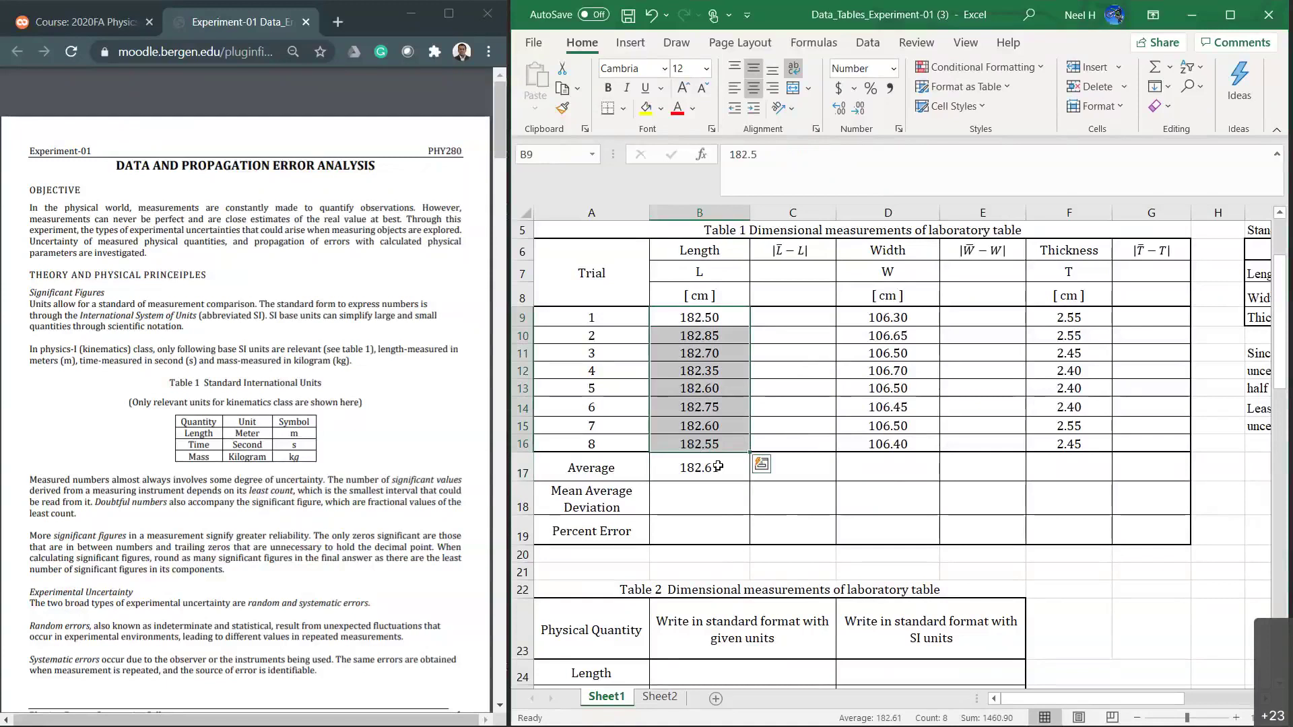
pyautogui.click(719, 466)
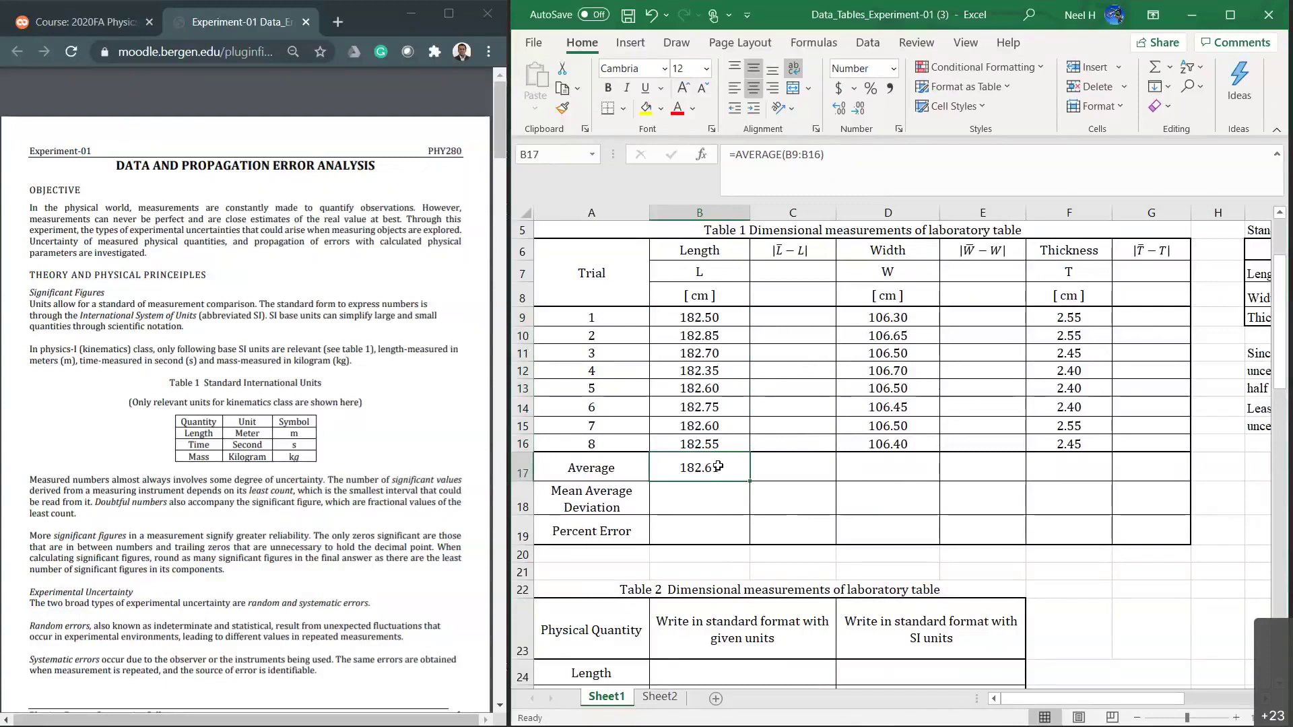
# Calculate the average of the eight width trials in cell D17 with the AVERAGE function over D9:D16
pyautogui.click(897, 464)
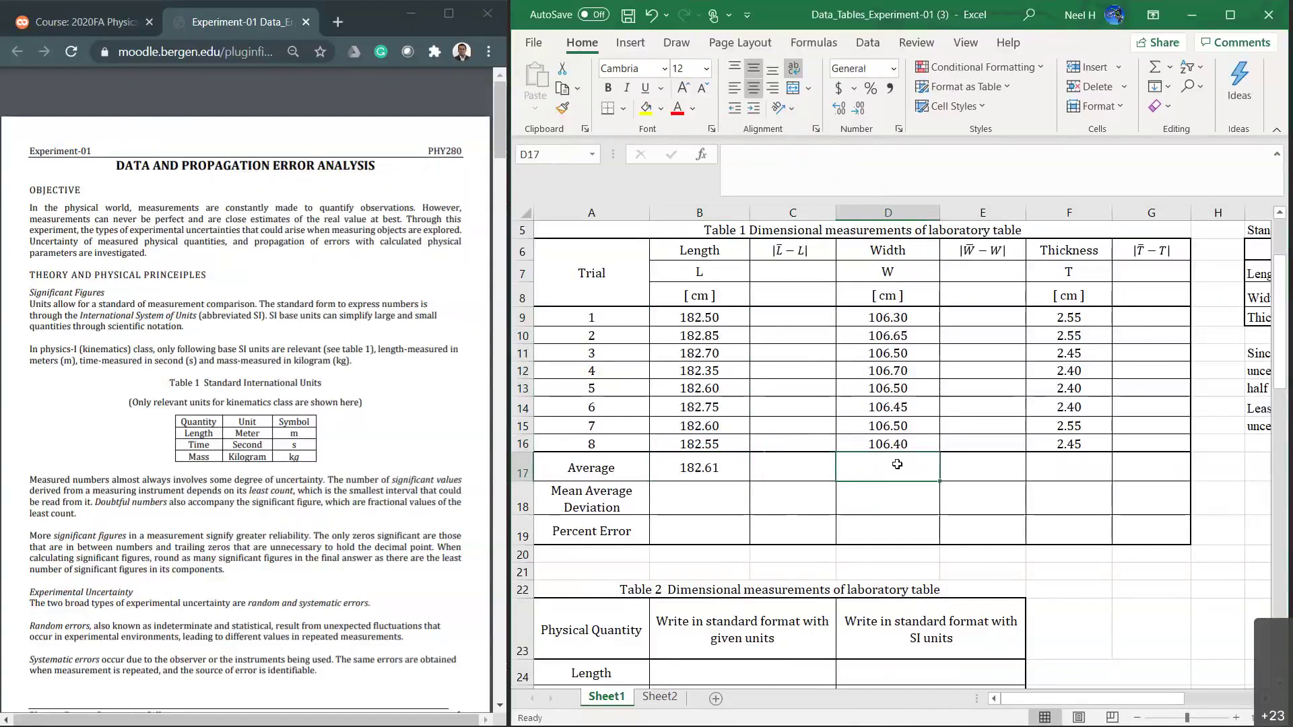
pyautogui.write('=aver')
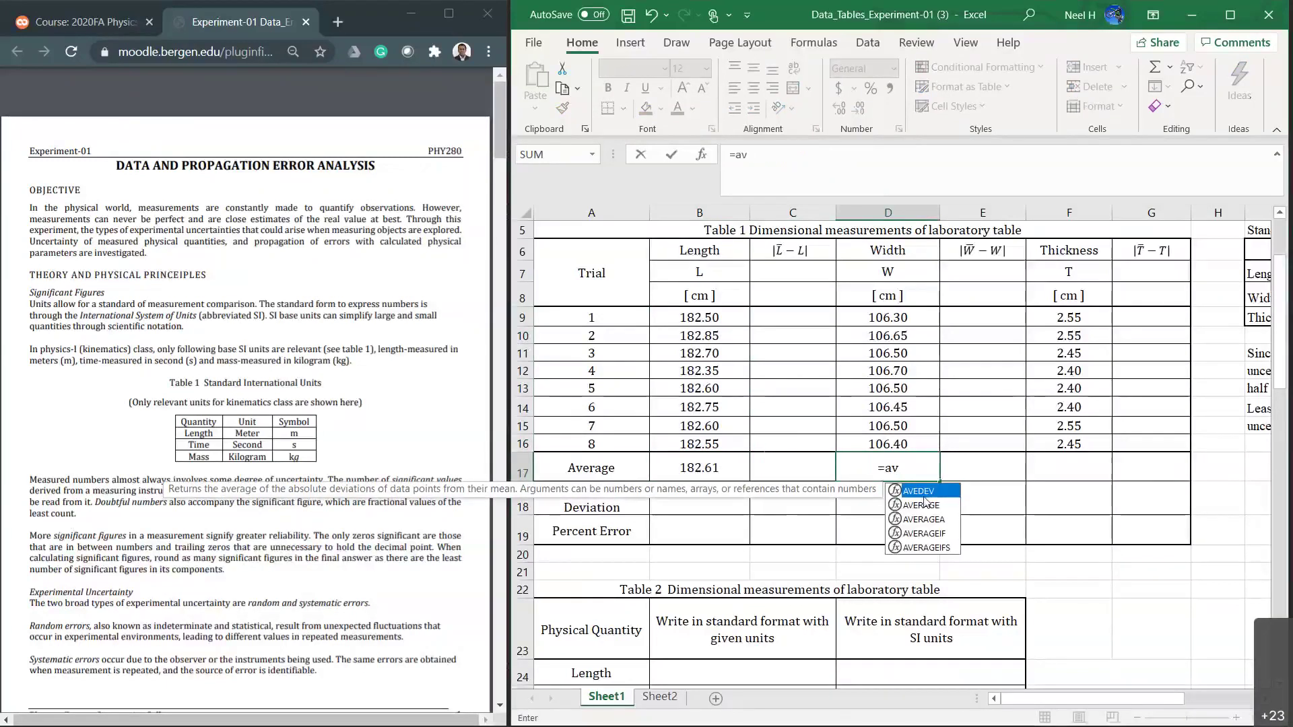
pyautogui.press('Tab')
pyautogui.moveTo(889, 316); pyautogui.dragTo(892, 444)
pyautogui.press('Return')
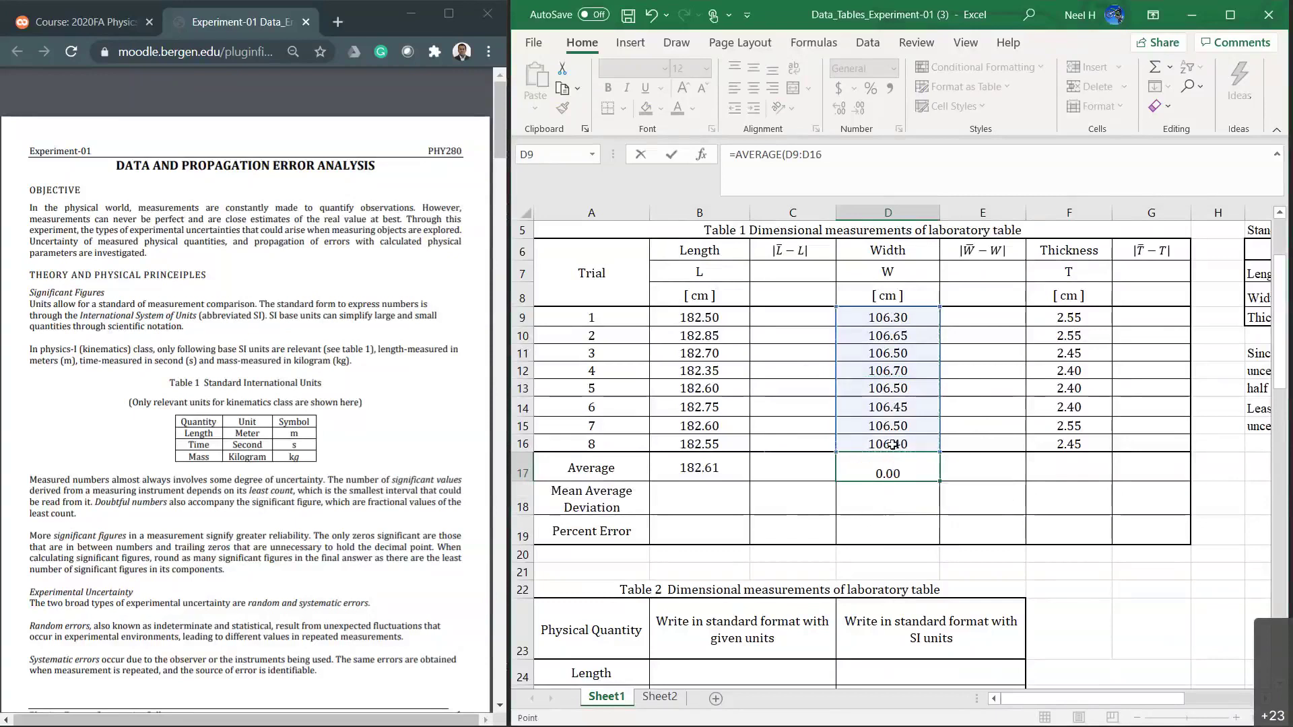
# Calculate the average of the eight thickness trials in cell F17 with the AVERAGE function over F9:F16
pyautogui.click(1068, 467)
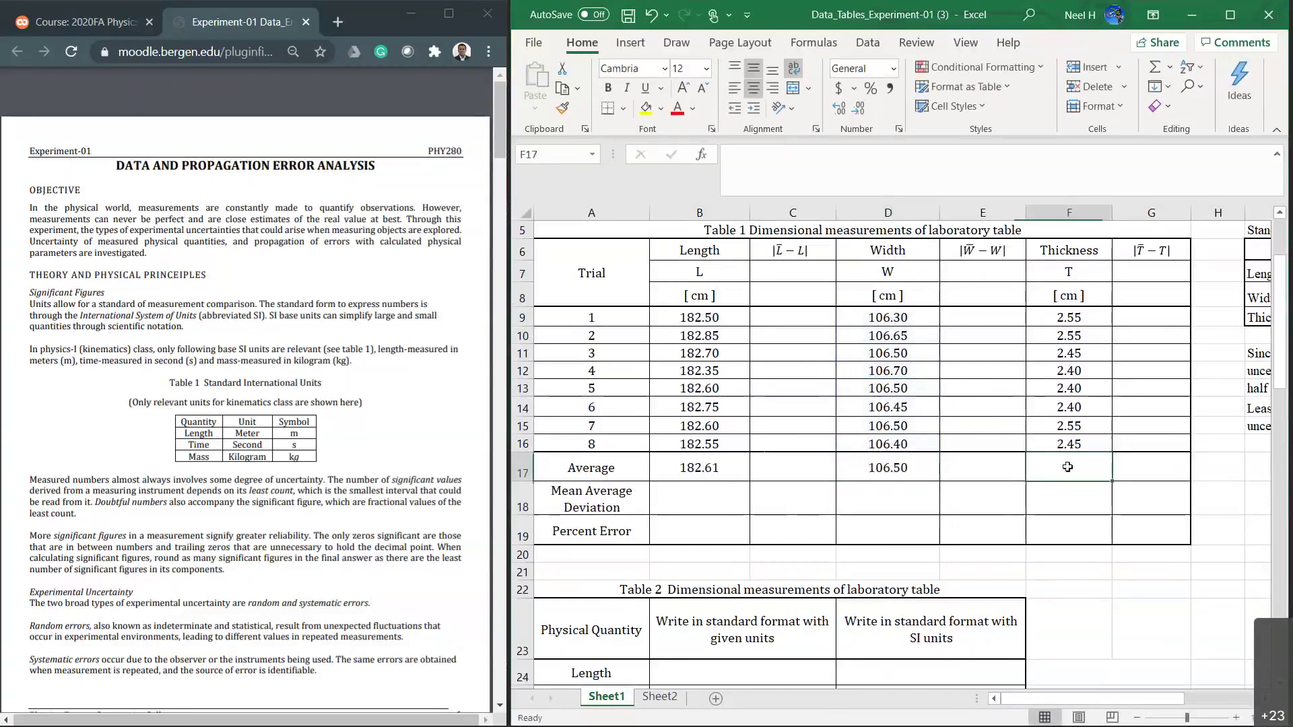
pyautogui.write('=av')
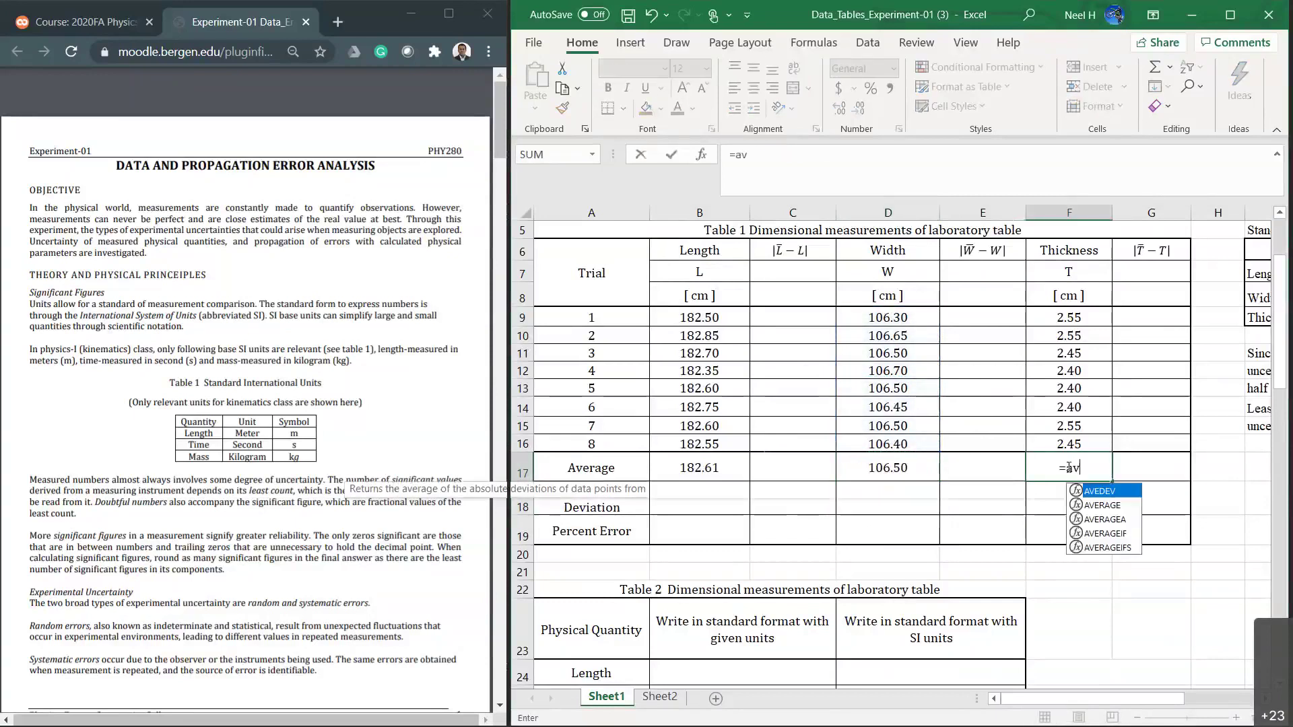
pyautogui.doubleClick(1104, 505)
pyautogui.moveTo(1081, 315); pyautogui.dragTo(1066, 445)
pyautogui.press('Return')
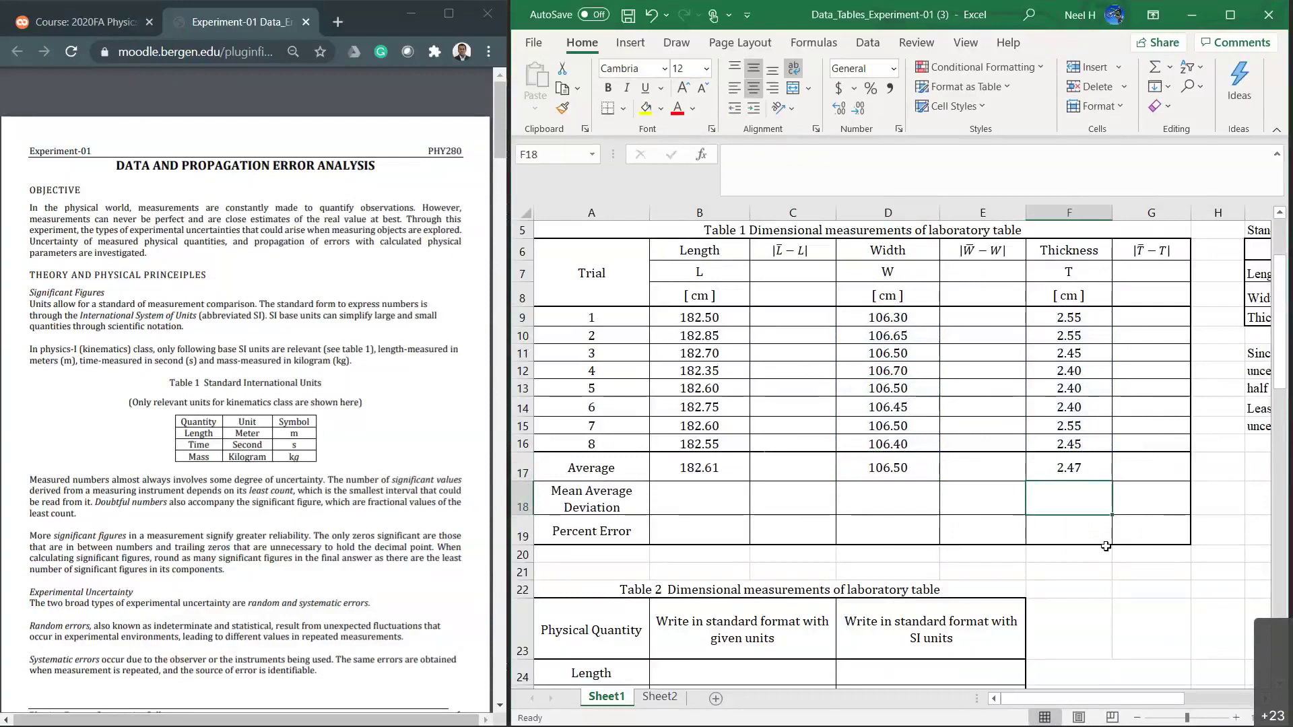
# Check the length, width and thickness averages in Table 1 one after another, ending on the length average
pyautogui.click(715, 480)
pyautogui.click(882, 472)
pyautogui.click(1077, 472)
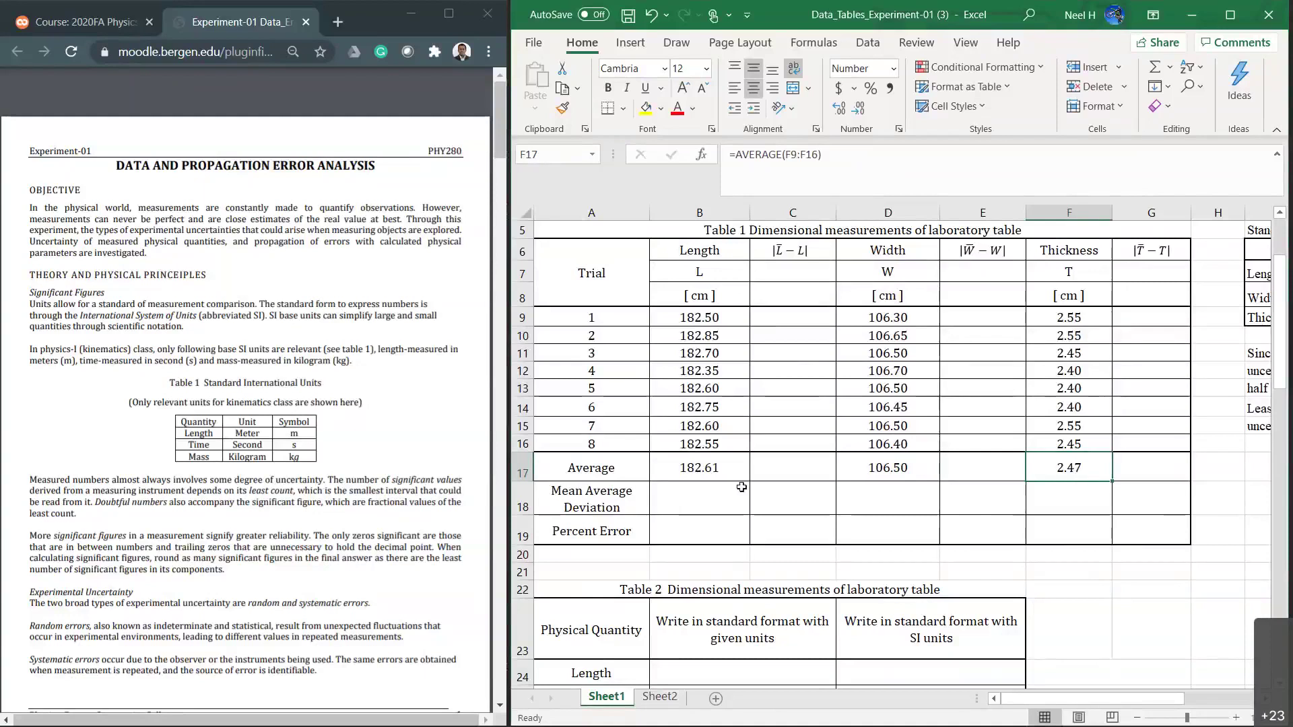
pyautogui.click(727, 473)
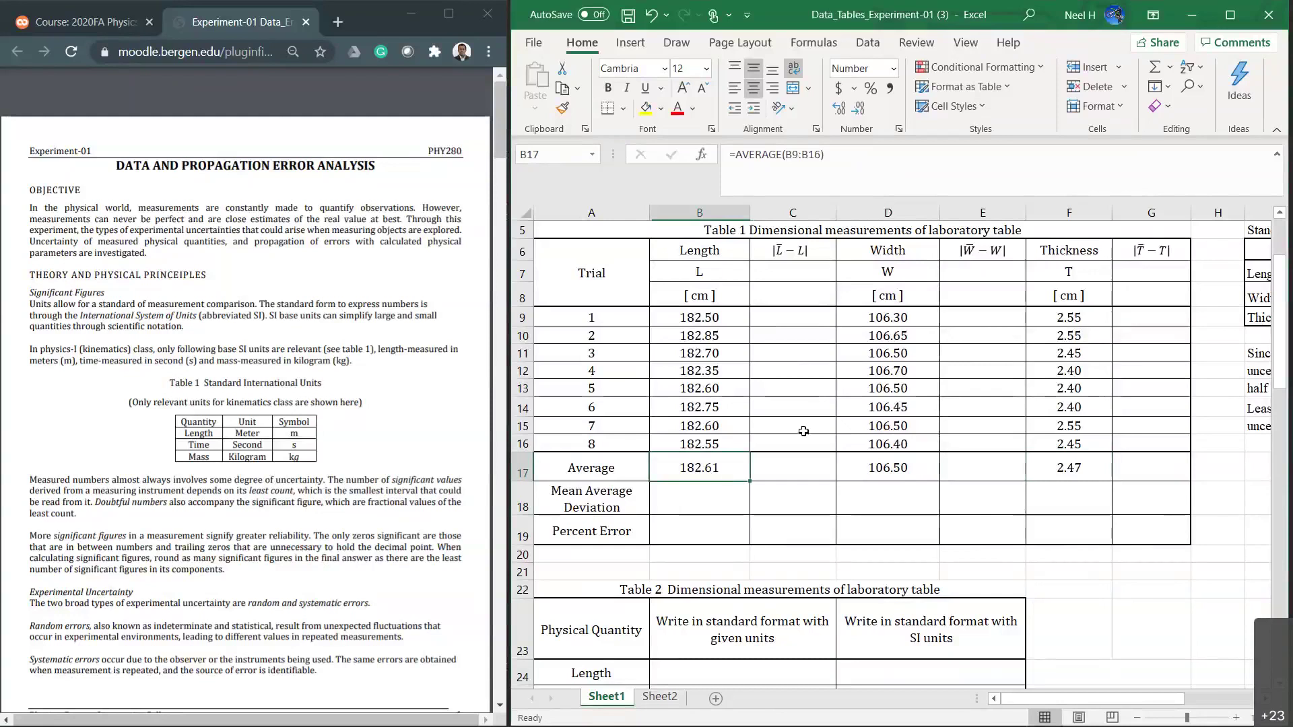
# Look through Tables 2, 3 and 4 on Sheet1 and Table 5 on Sheet2, then return to Sheet1
pyautogui.scroll(2, 899, 429)
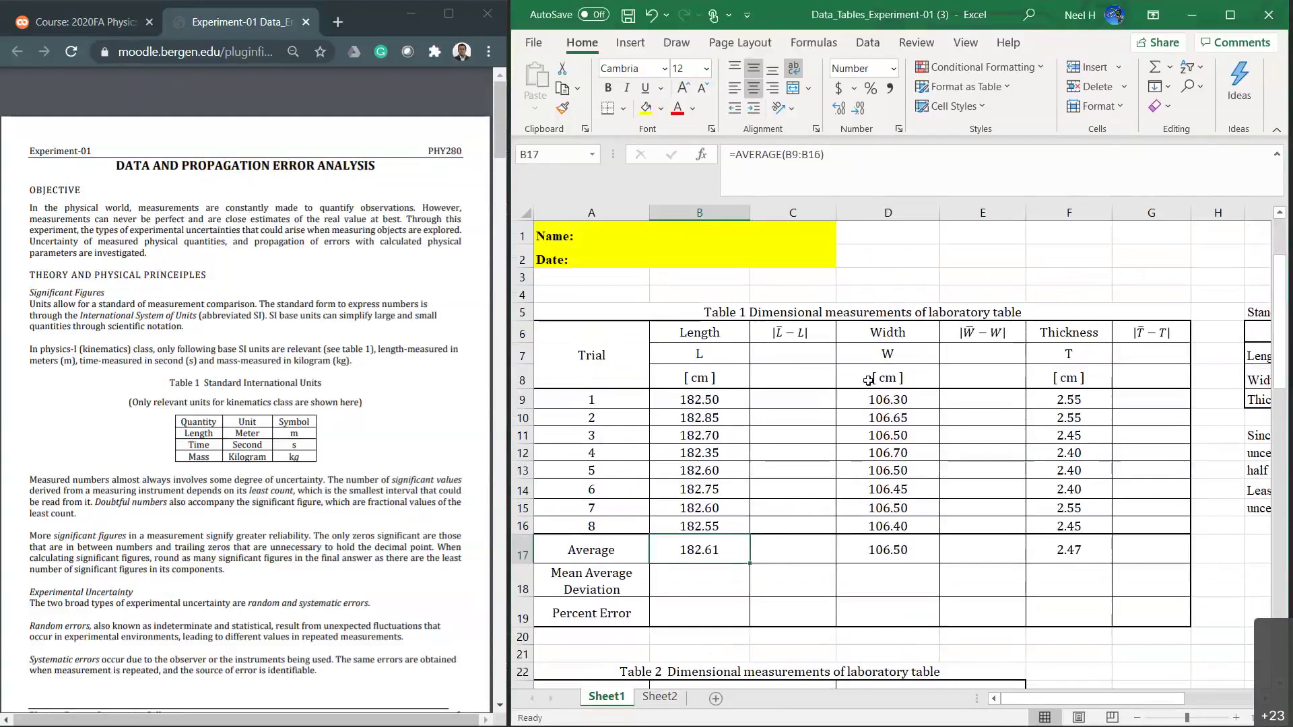
pyautogui.scroll(-8, 867, 380)
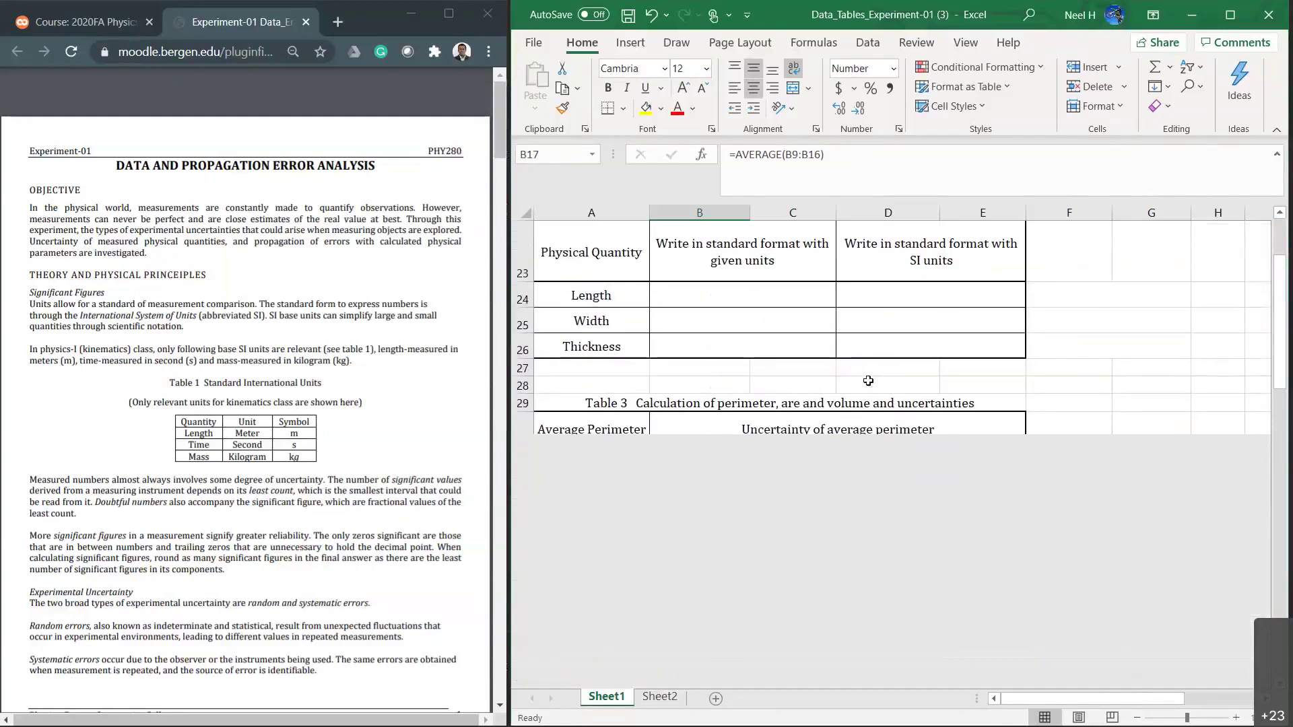
pyautogui.moveTo(867, 380); pyautogui.dragTo(864, 444)
pyautogui.moveTo(864, 445); pyautogui.dragTo(868, 222)
pyautogui.scroll(-4, 872, 370)
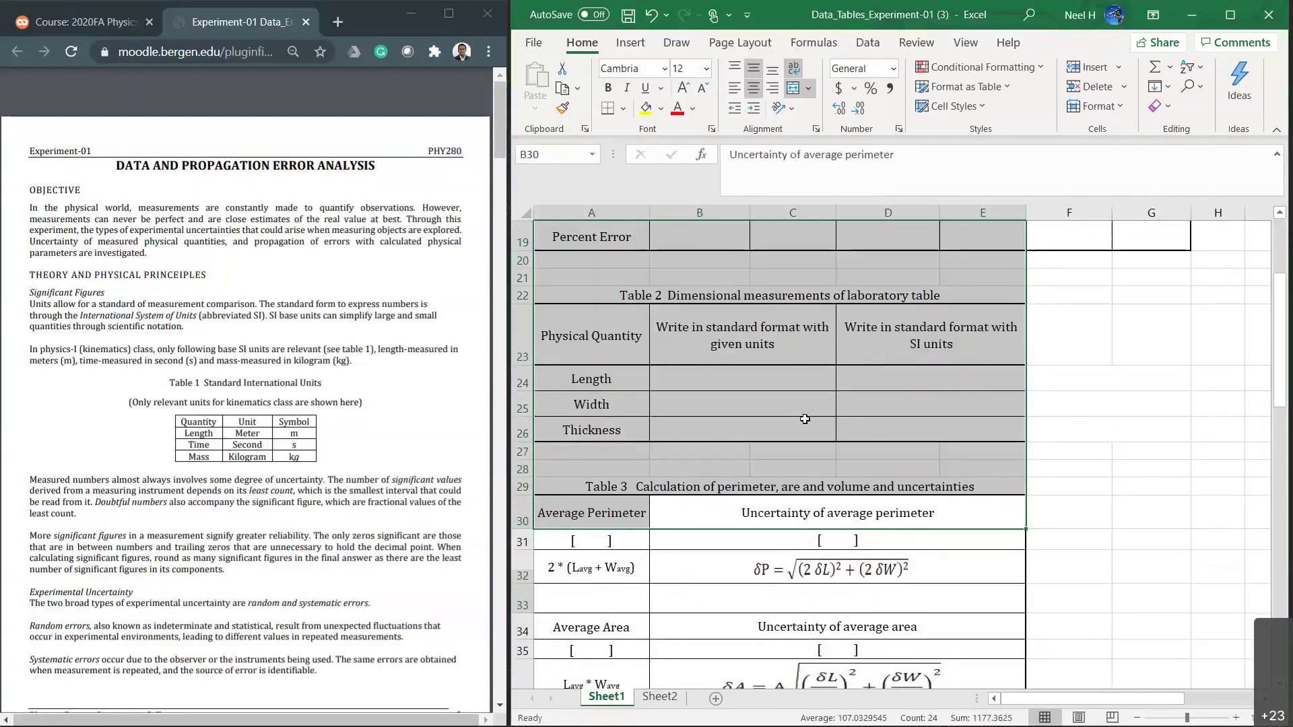
pyautogui.click(831, 571)
pyautogui.scroll(-2, 828, 572)
pyautogui.scroll(-5, 822, 577)
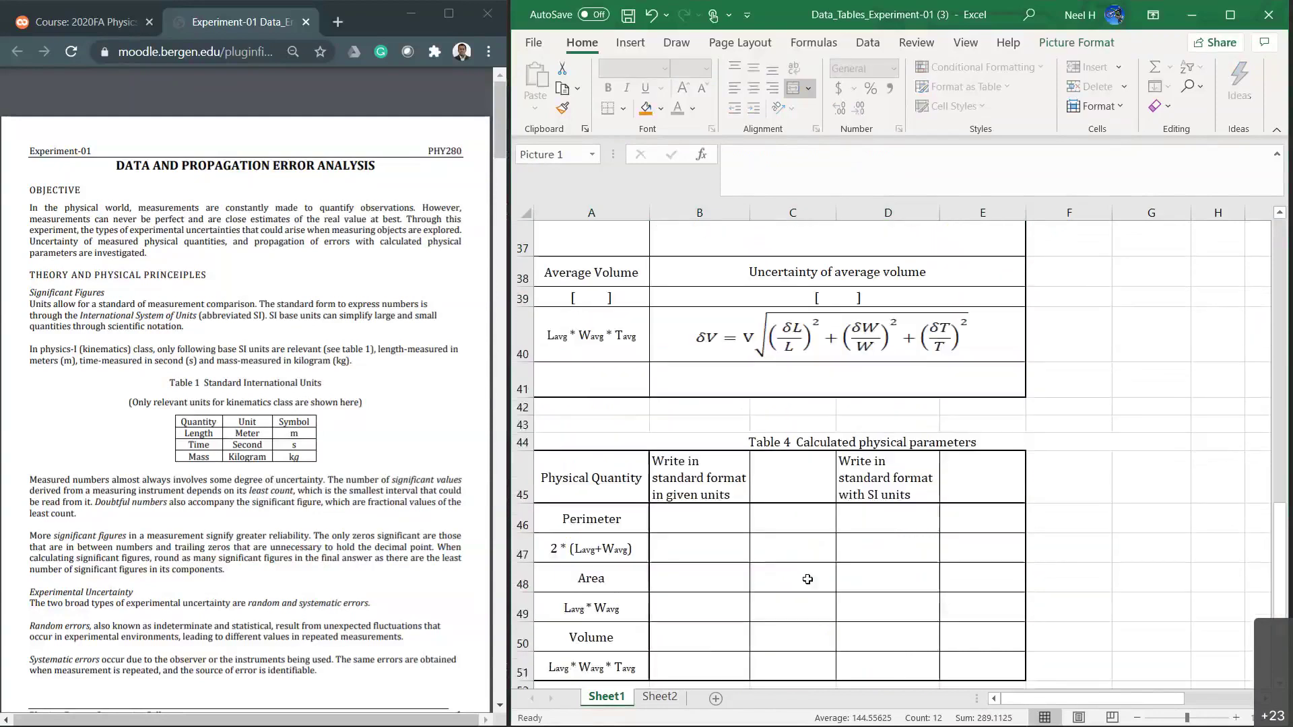
pyautogui.click(788, 657)
pyautogui.scroll(-3, 743, 617)
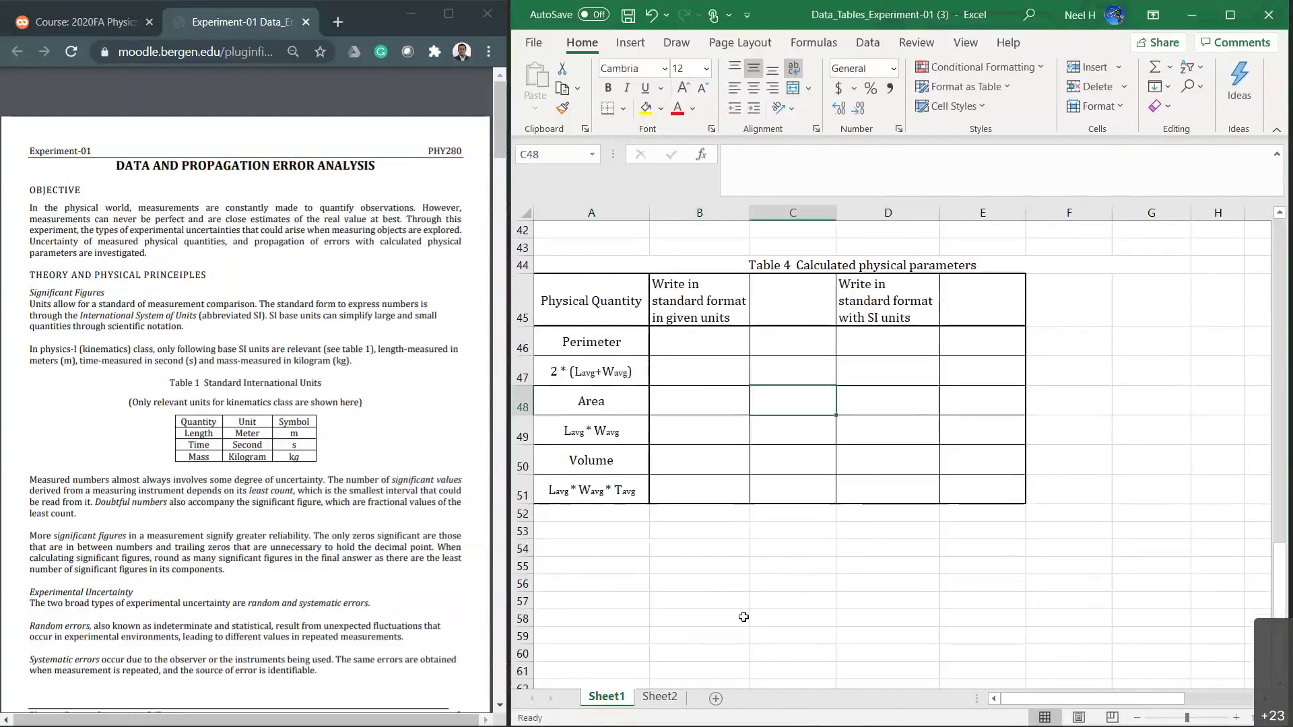
pyautogui.click(659, 698)
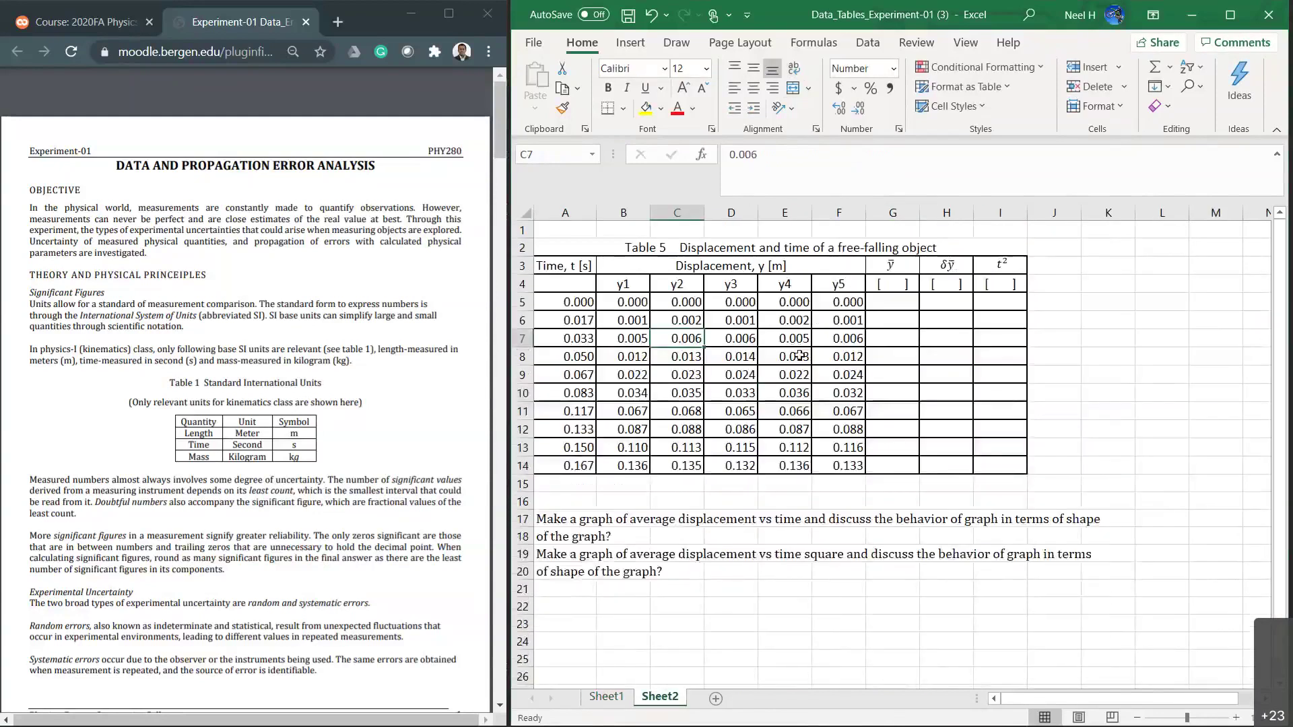
pyautogui.click(606, 697)
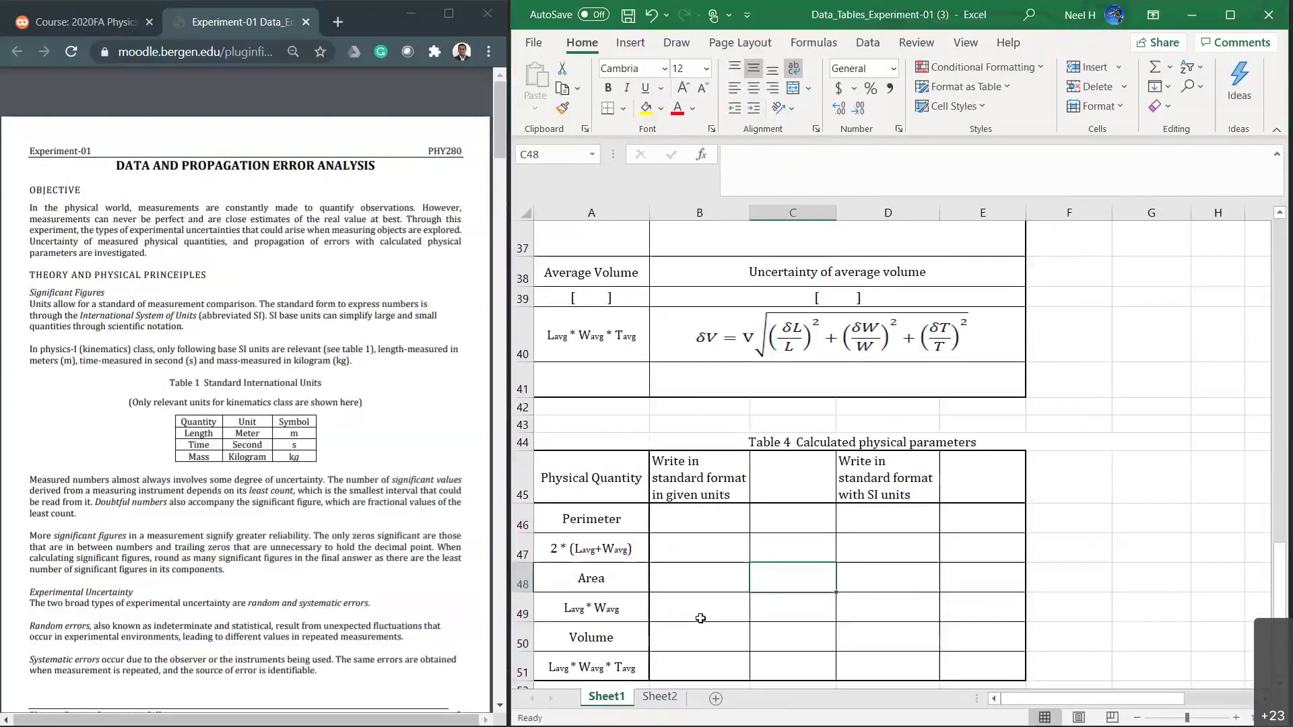
# Examine Table 1's length deviation column, the length average and the empty Mean Average Deviation cell beneath it
pyautogui.scroll(12, 796, 494)
pyautogui.moveTo(792, 424)
pyautogui.mouseDown()
pyautogui.moveTo(797, 493)
pyautogui.moveTo(803, 417)
pyautogui.mouseUp()
pyautogui.click(810, 397)
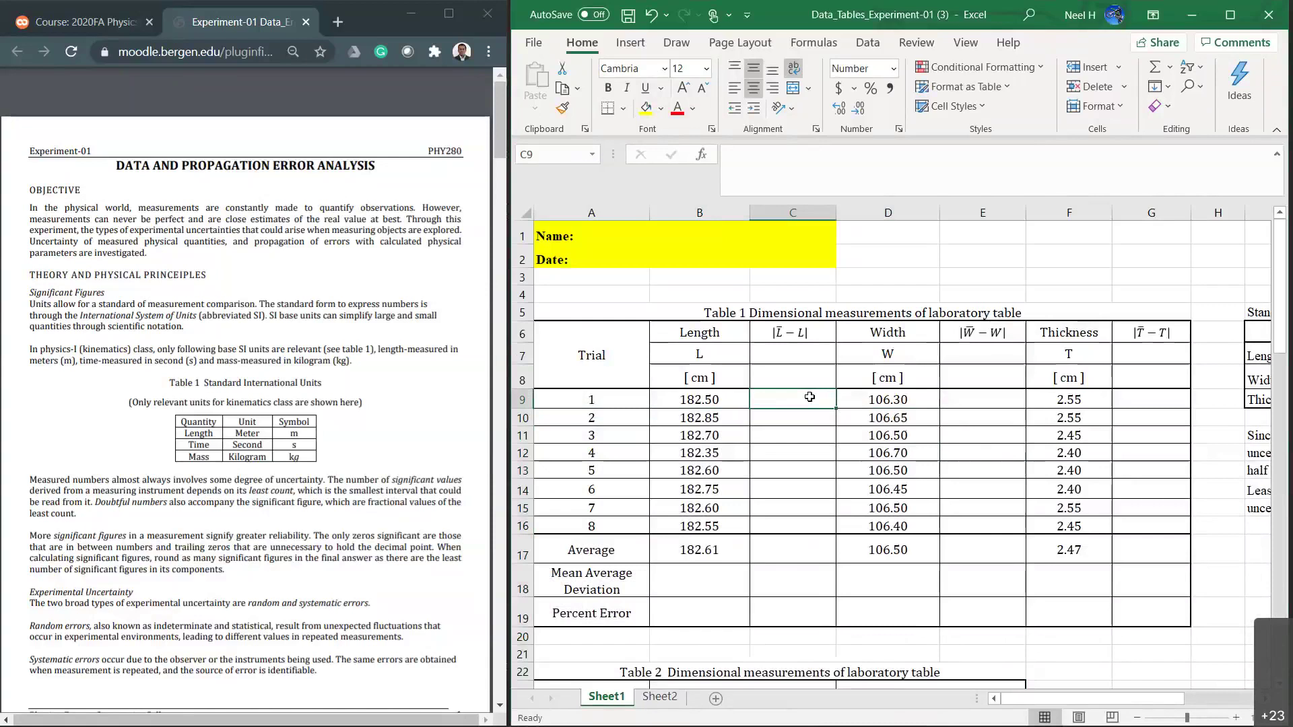
pyautogui.click(730, 551)
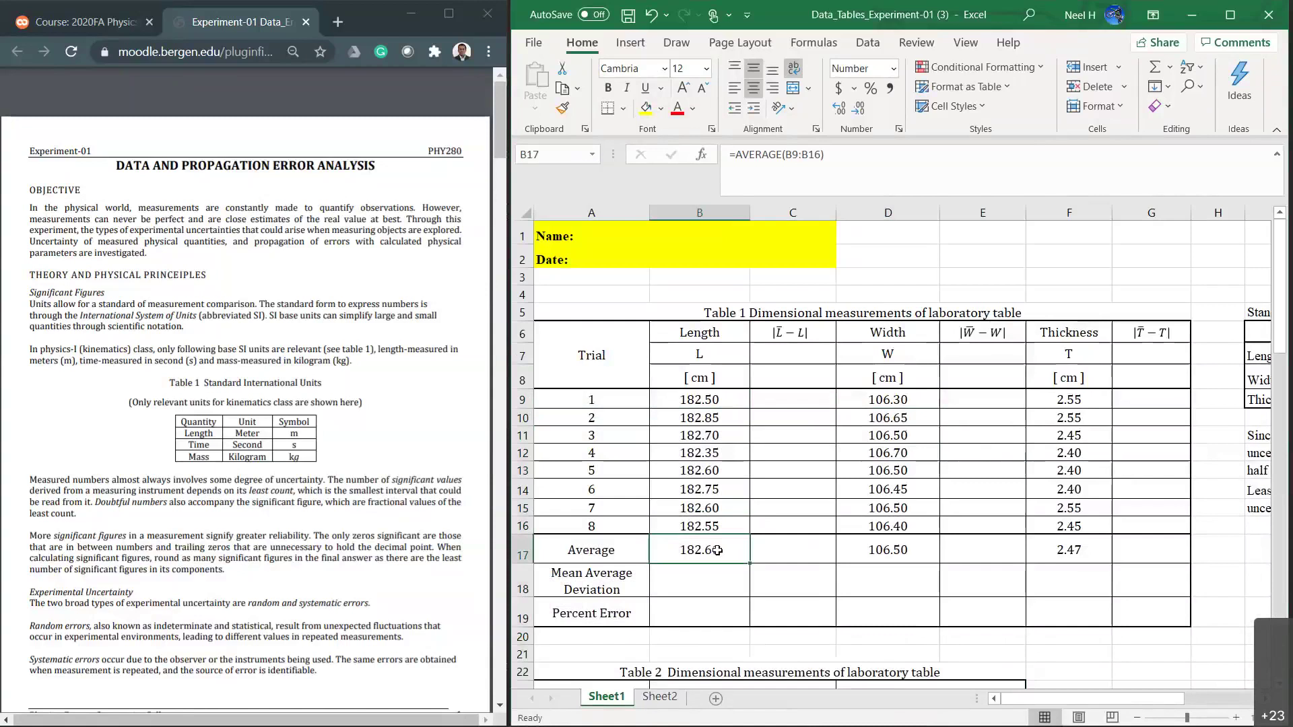
pyautogui.click(680, 583)
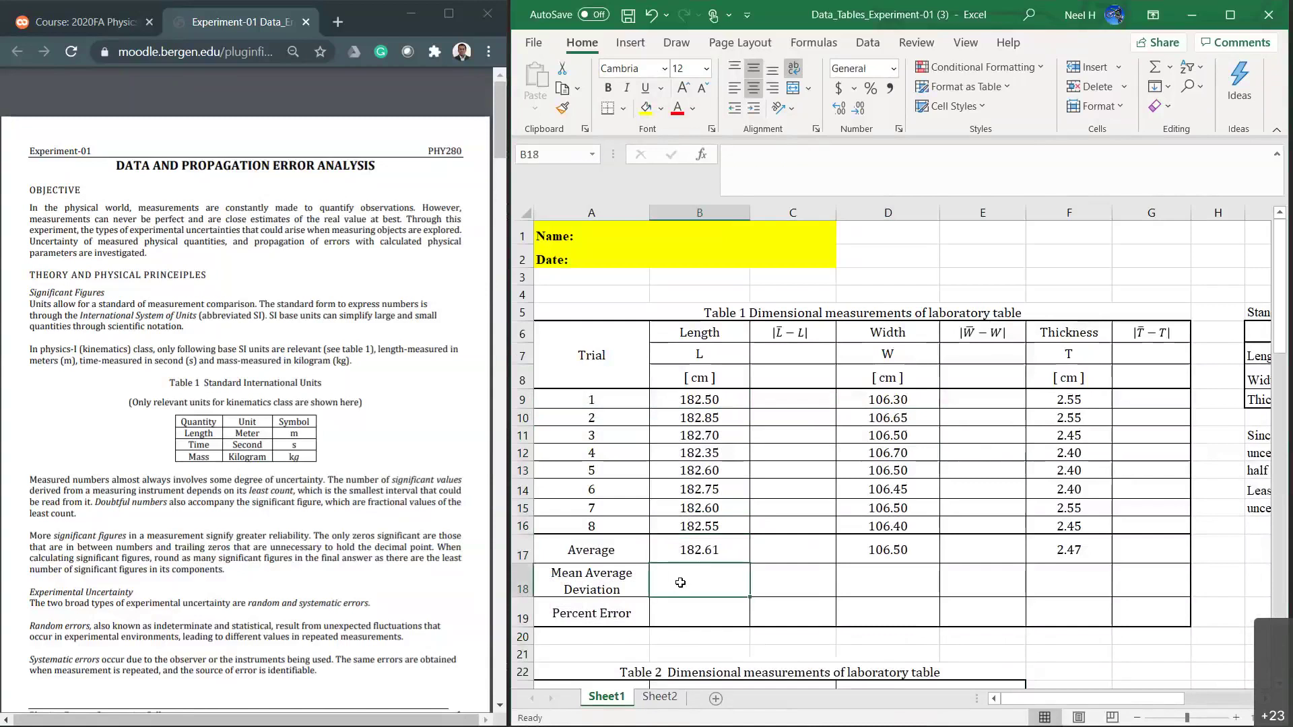
pyautogui.click(703, 553)
pyautogui.click(709, 577)
# Review the Standard Measurments table and its meter ruler note, focusing on the measured length and its uncertainty
pyautogui.hscroll(5, 999, 497)
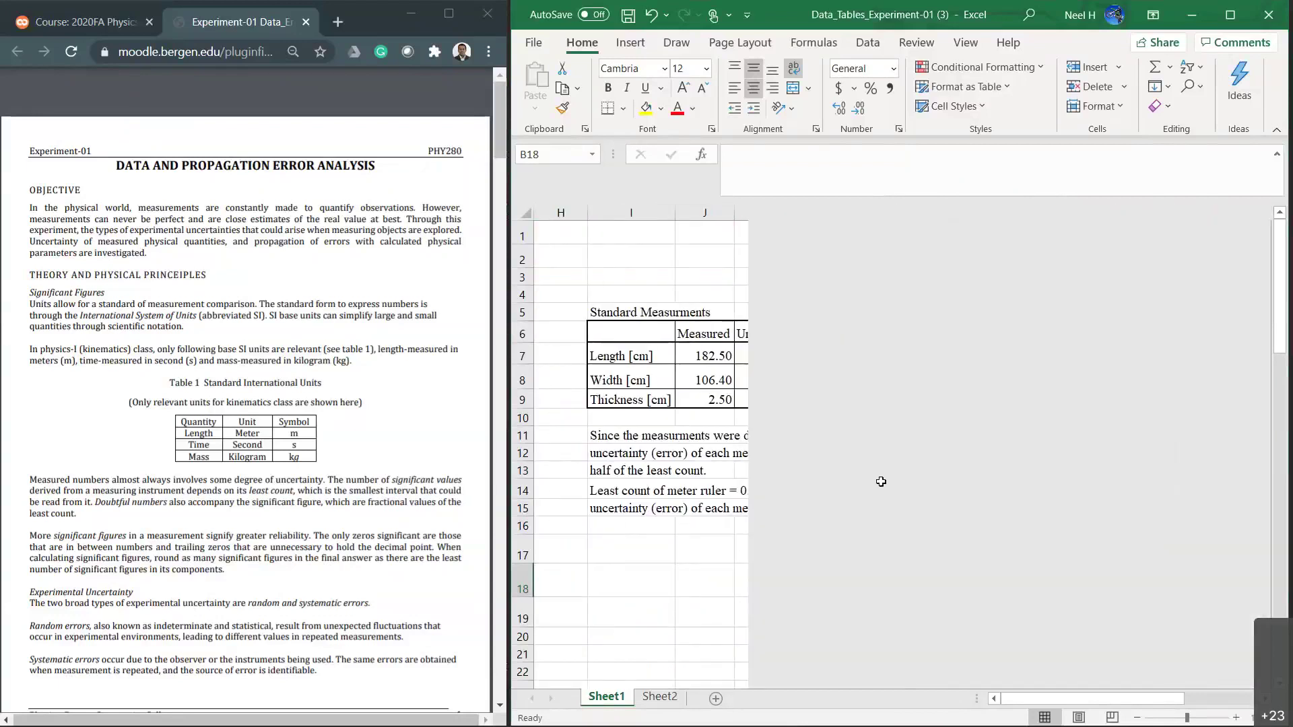
pyautogui.click(721, 490)
pyautogui.click(720, 435)
pyautogui.click(881, 399)
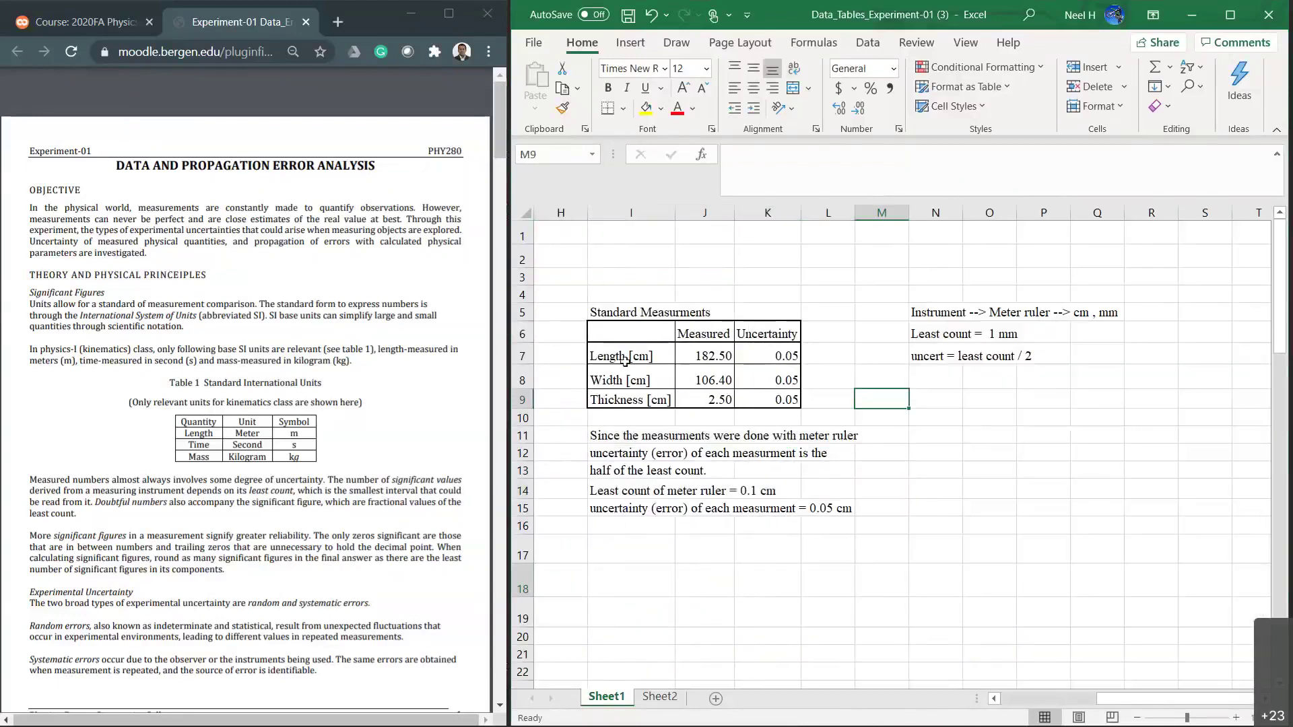
pyautogui.click(705, 354)
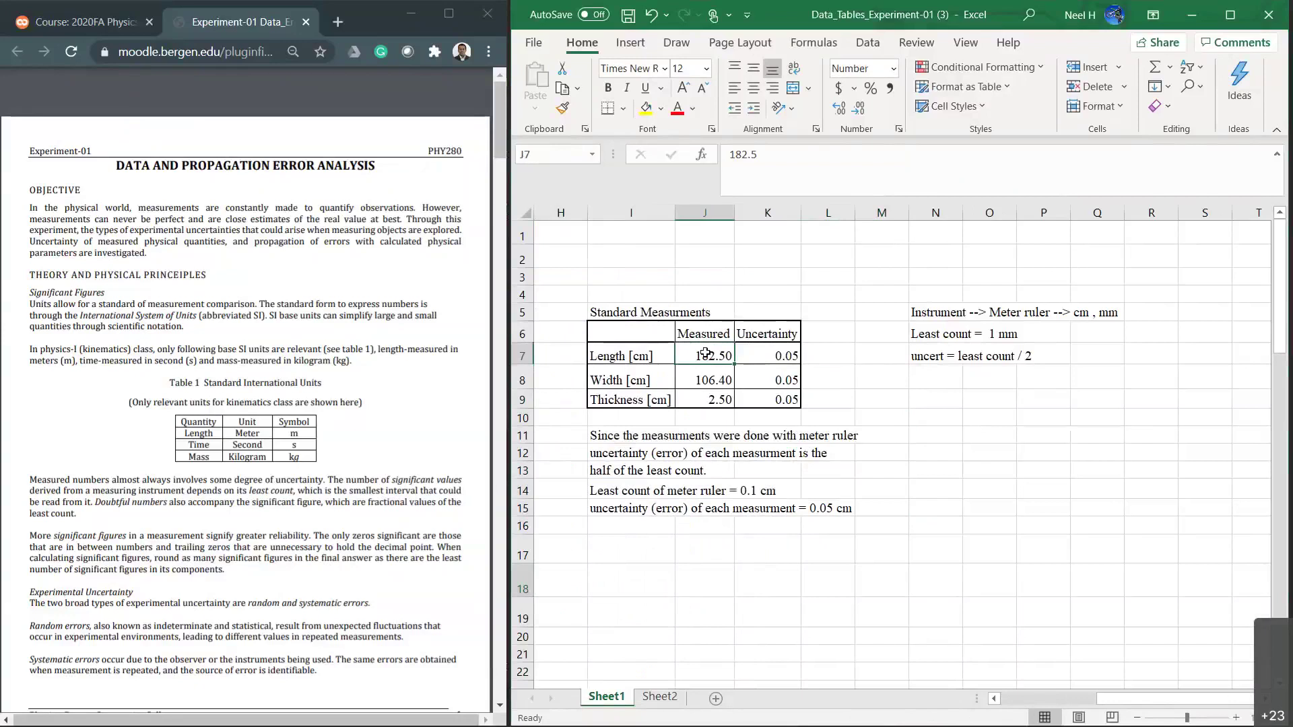
pyautogui.click(775, 355)
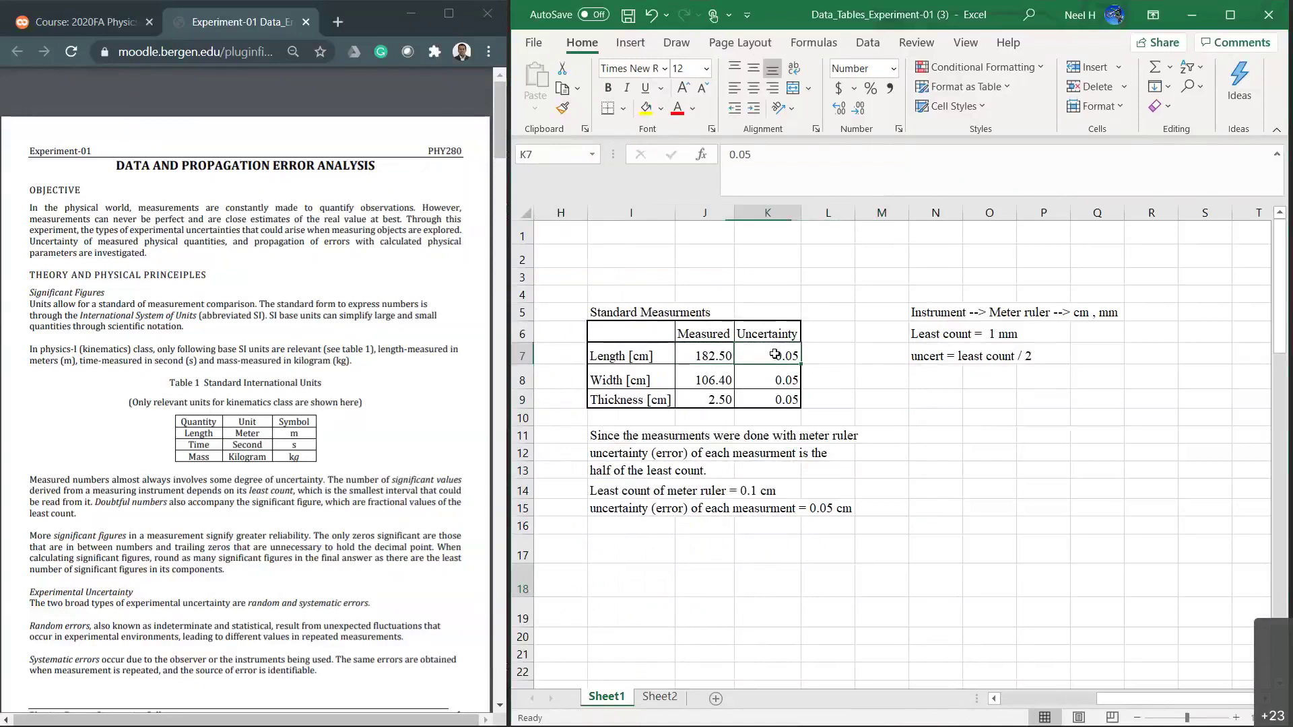
# Add the note "Analogue type , error measur = uncer" in cell N9, two rows below the uncertainty formula note
pyautogui.click(951, 398)
pyautogui.write('Anal')
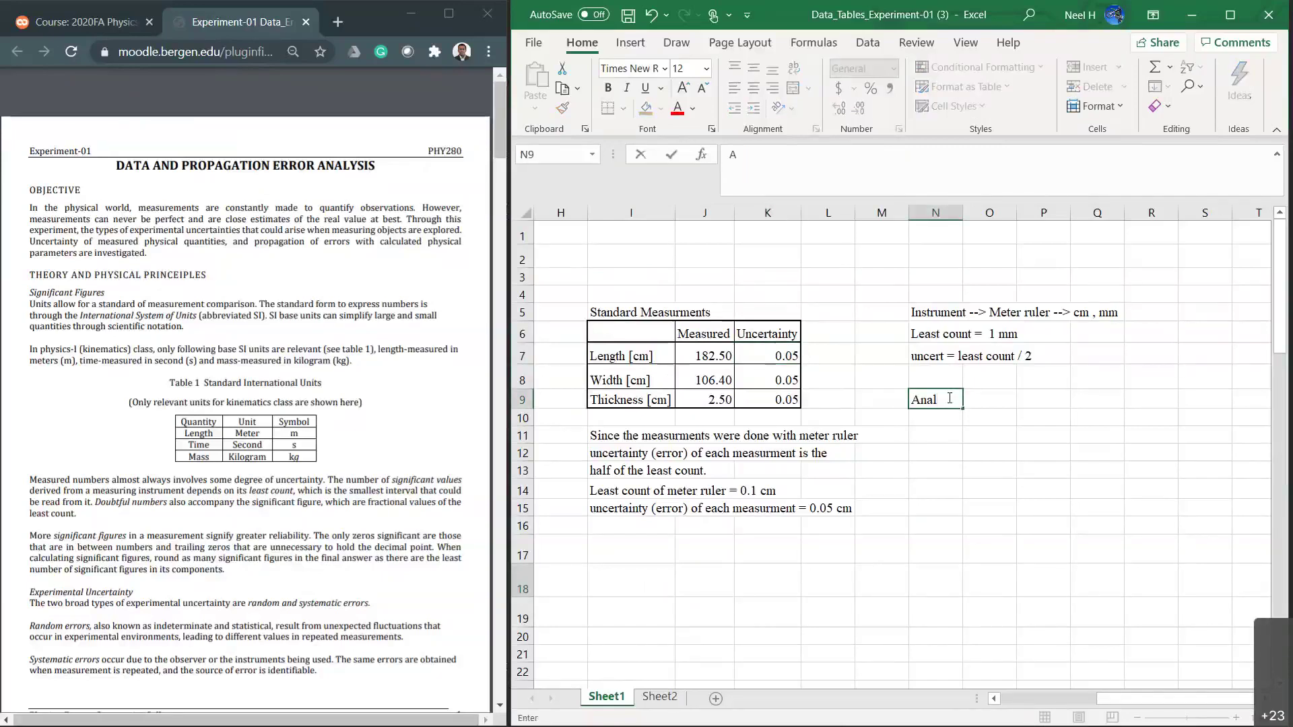
pyautogui.write('ogue type , erro')
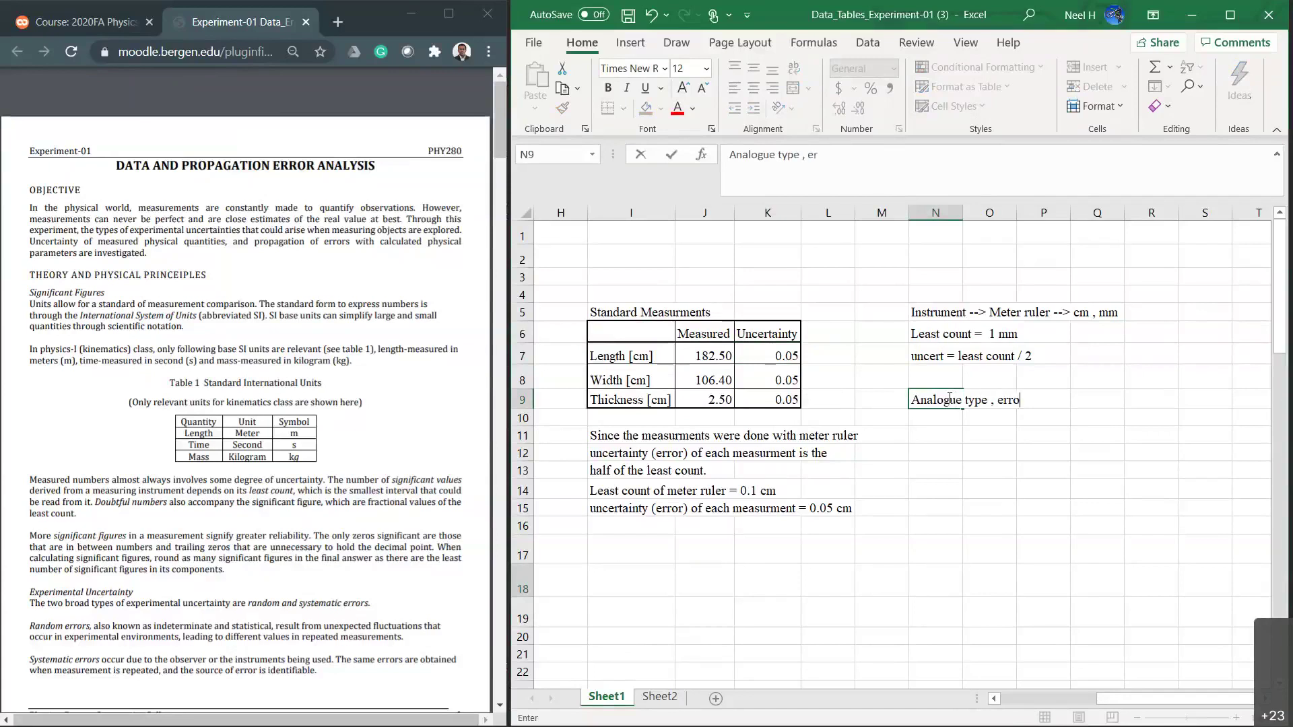
pyautogui.write('r measur = uncer')
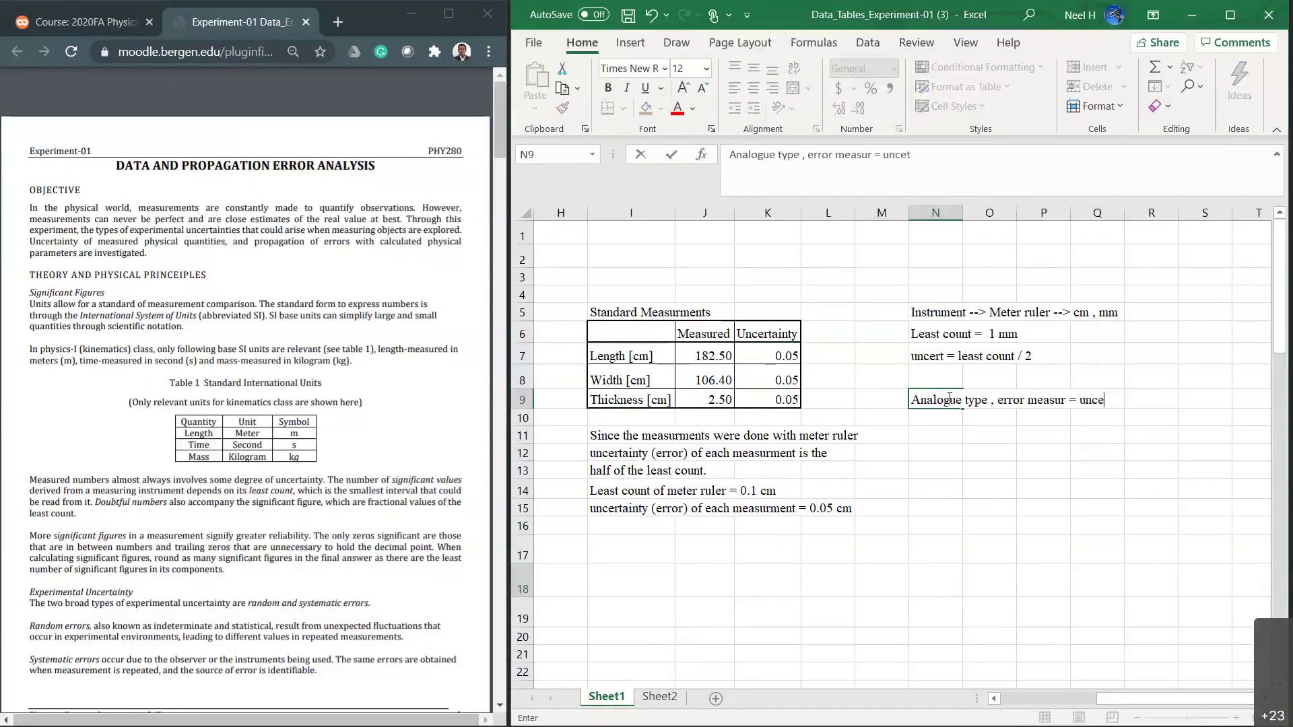
pyautogui.press('Return')
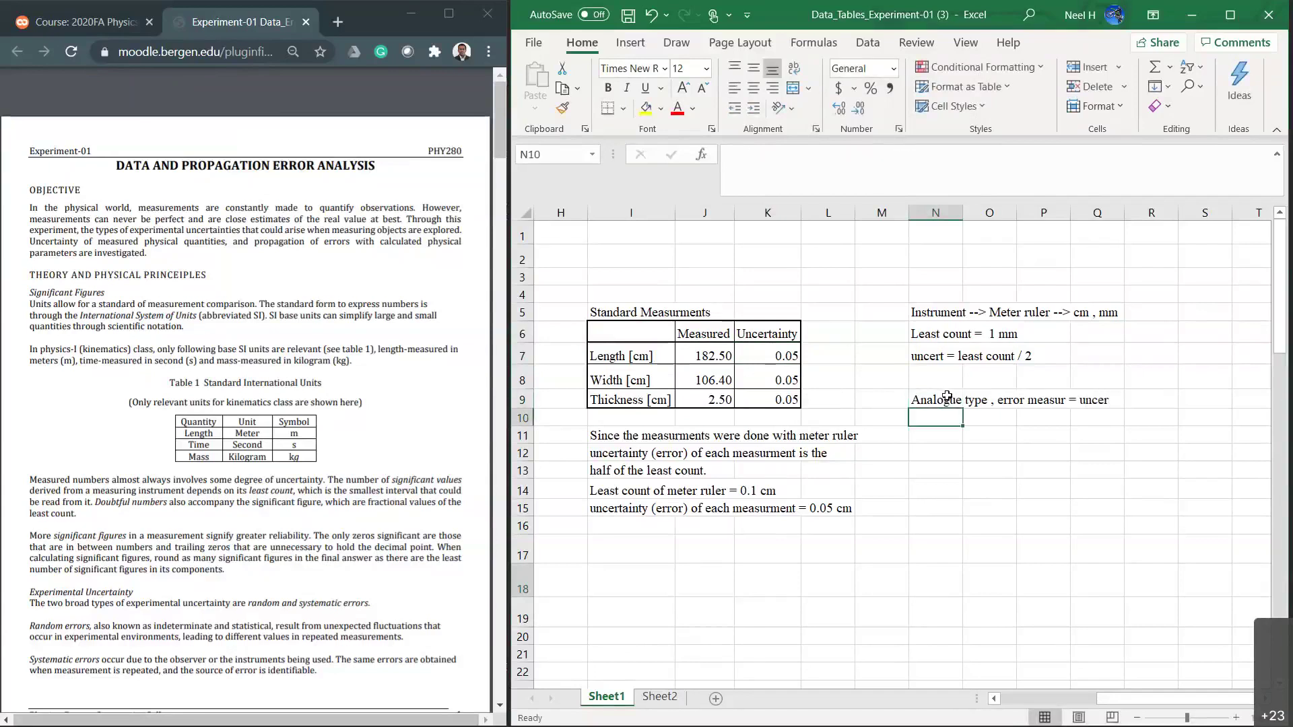
pyautogui.click(926, 398)
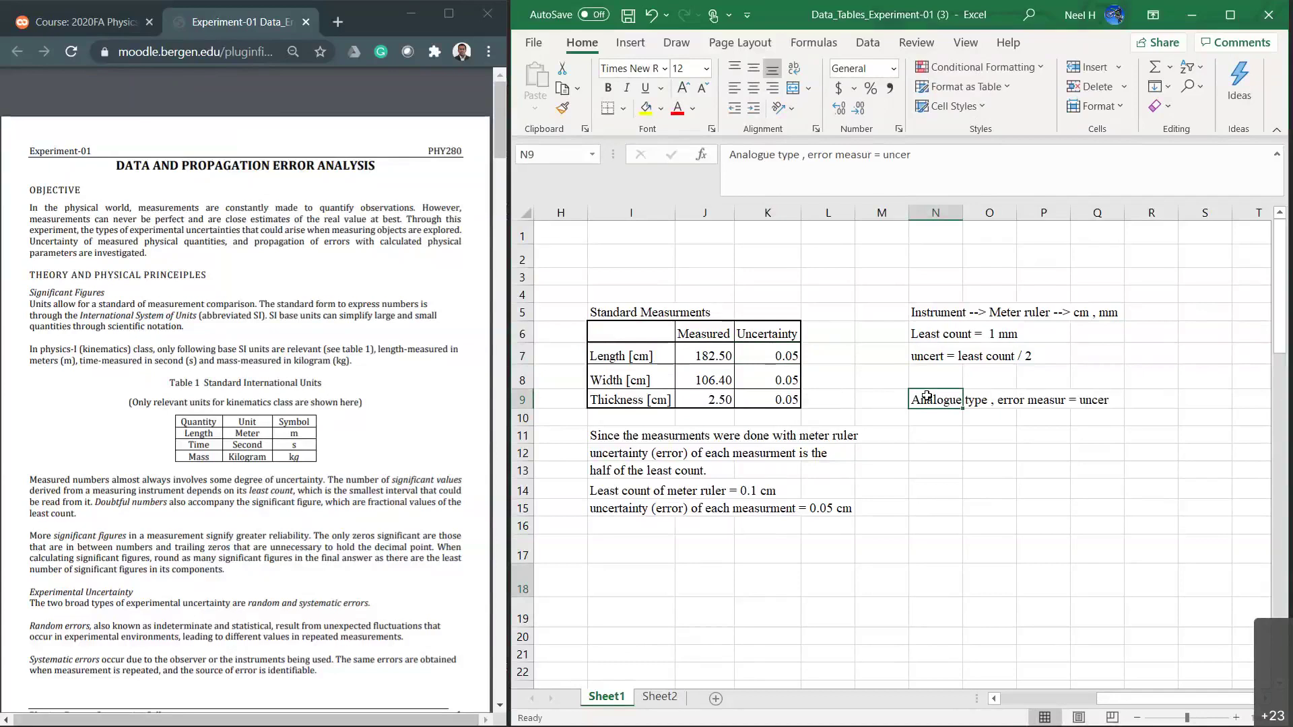
# Add the note "Digital => stop watch" in cell N11, below the analogue note
pyautogui.click(939, 434)
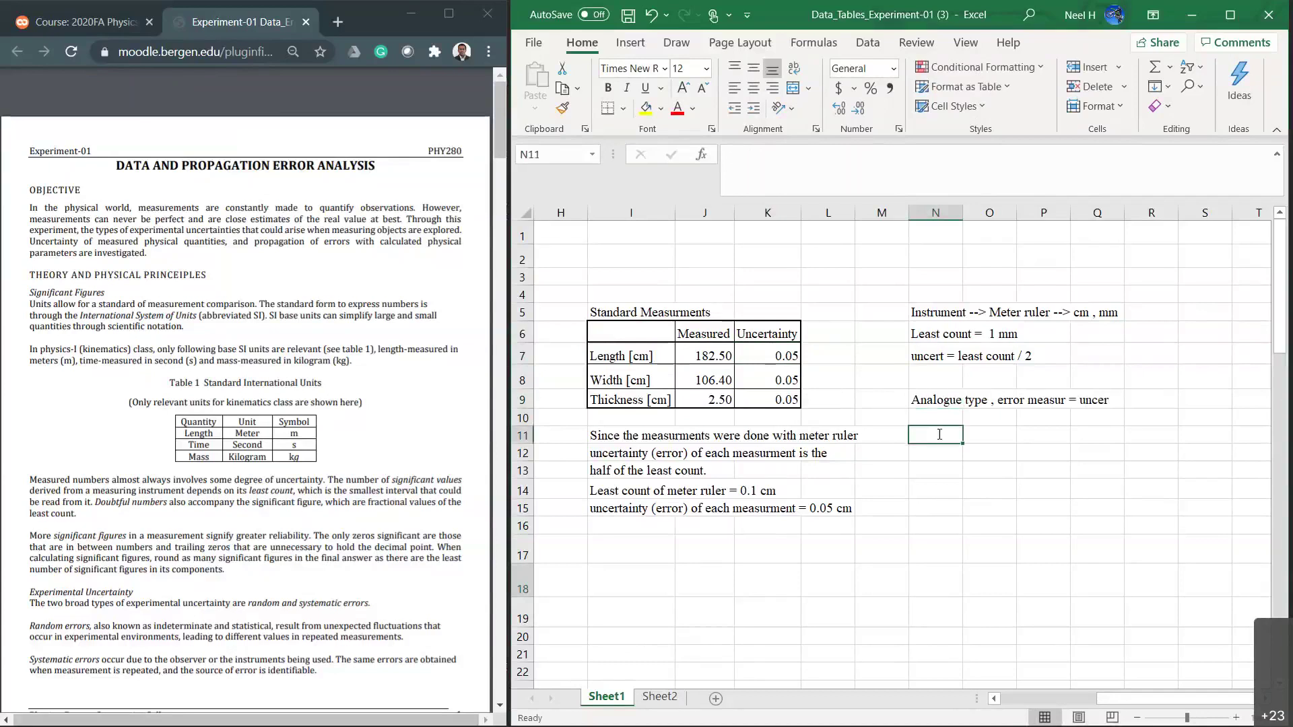
pyautogui.write('Digital')
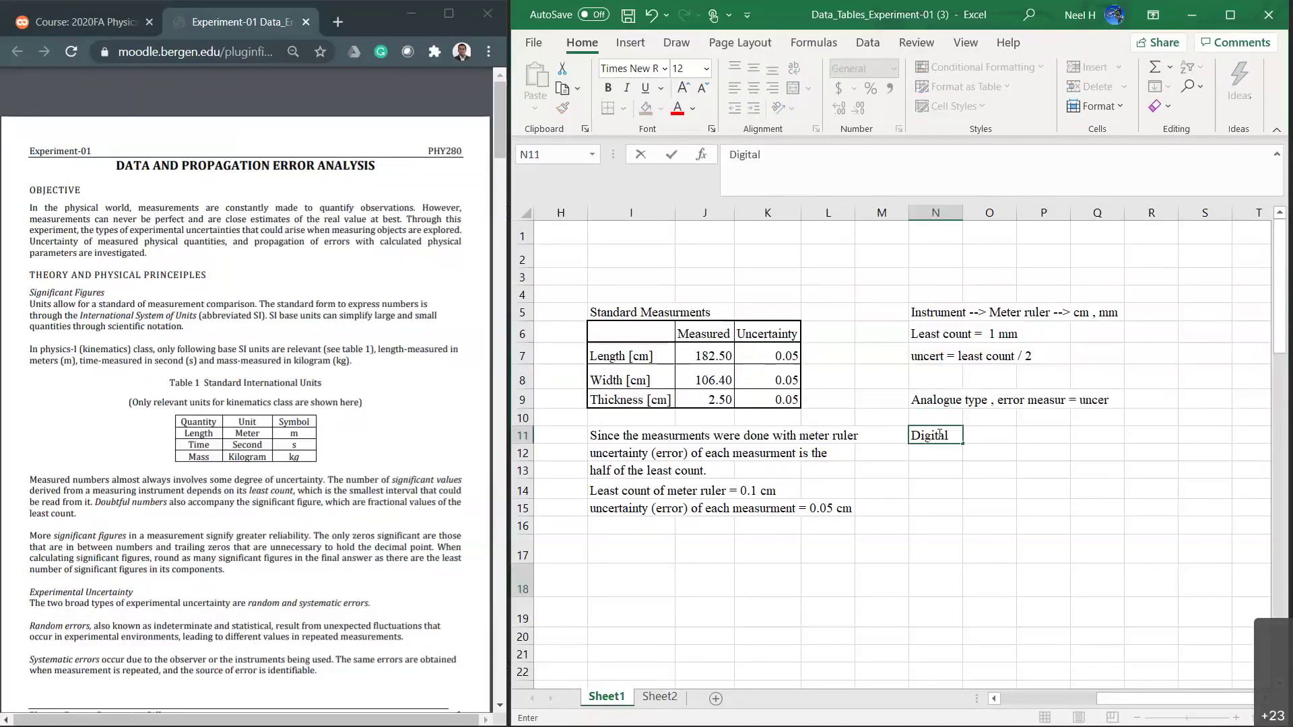
pyautogui.write(' => stop watc')
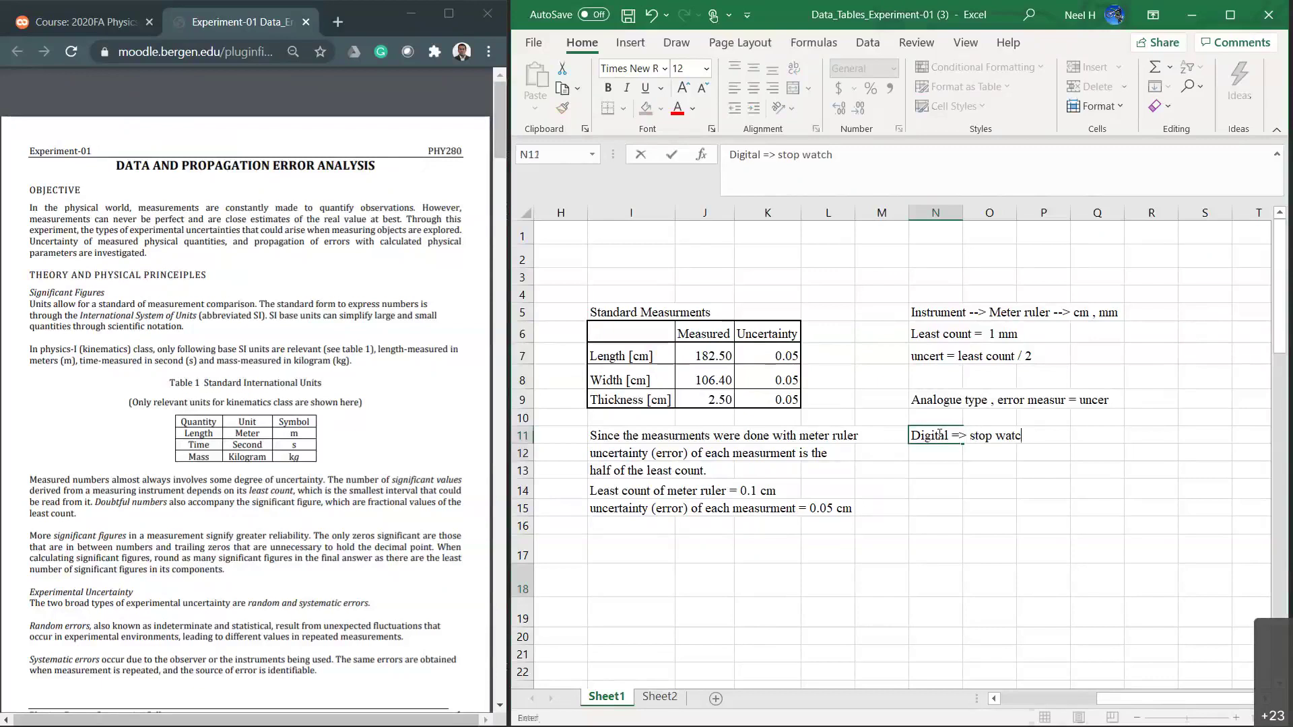
pyautogui.write('h')
pyautogui.press('Return')
pyautogui.moveTo(939, 435); pyautogui.dragTo(1020, 435)
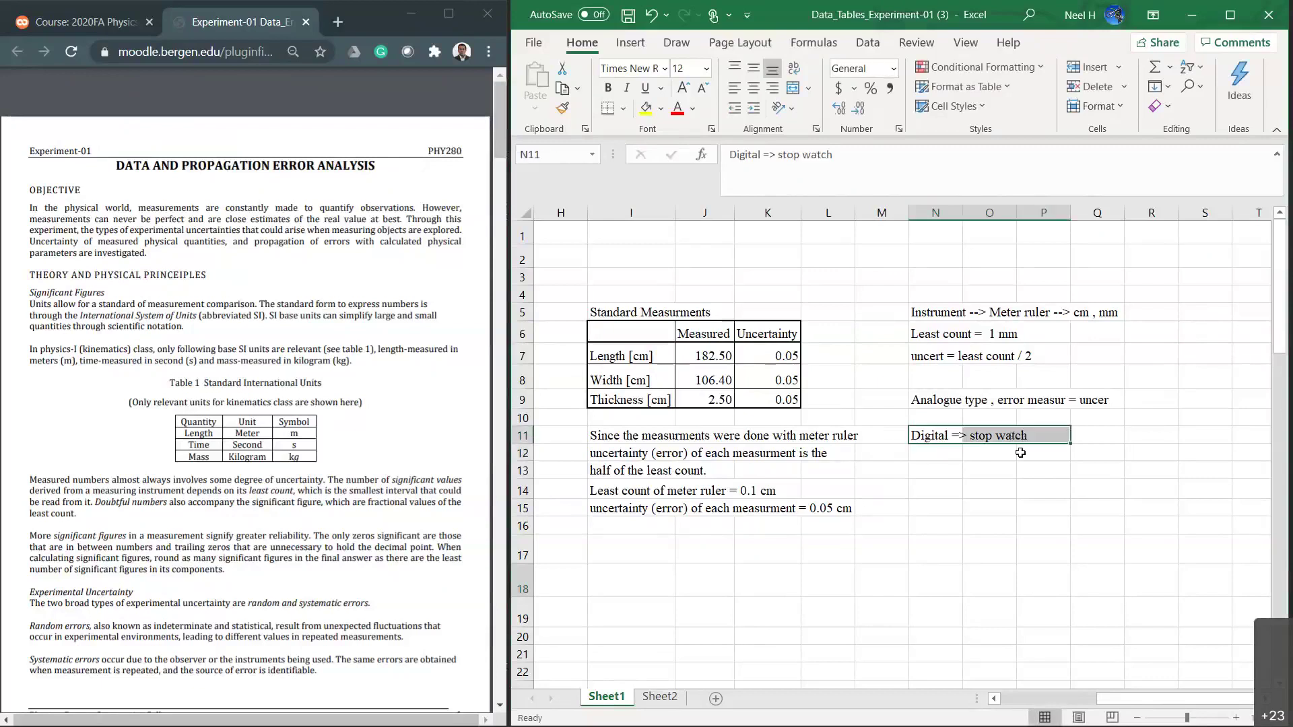
pyautogui.click(988, 466)
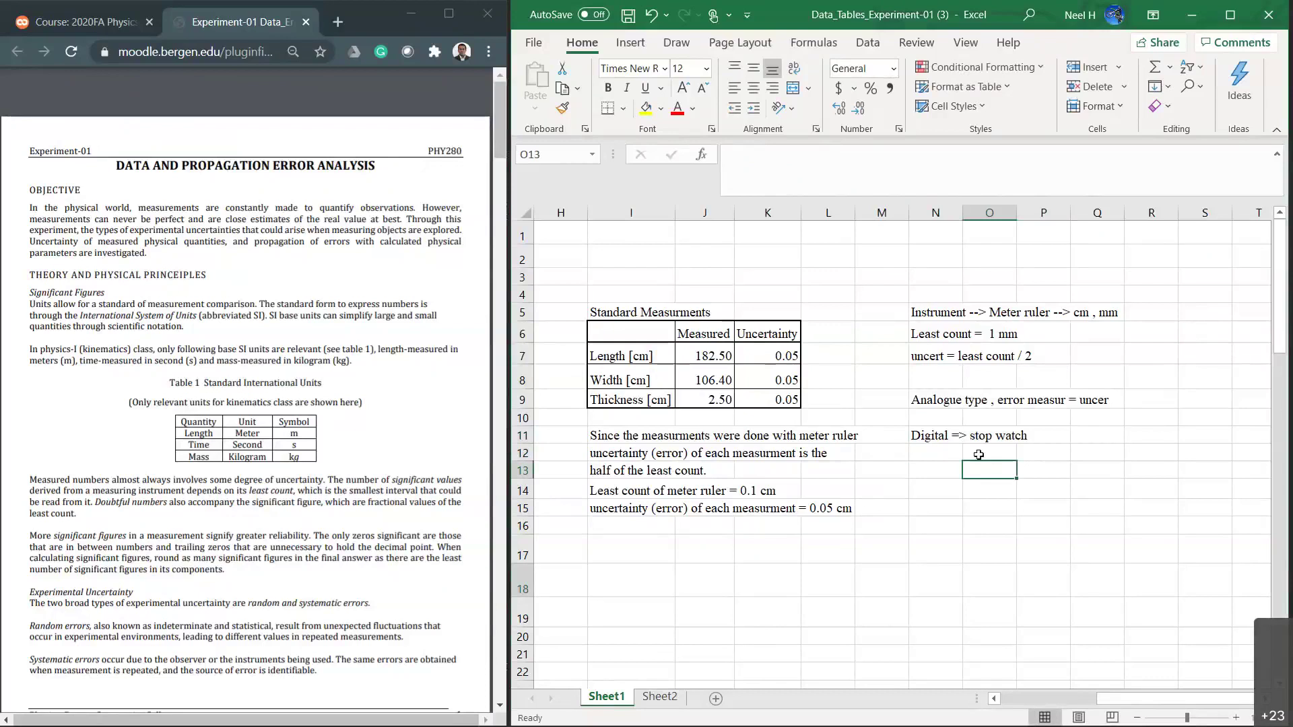
pyautogui.click(939, 436)
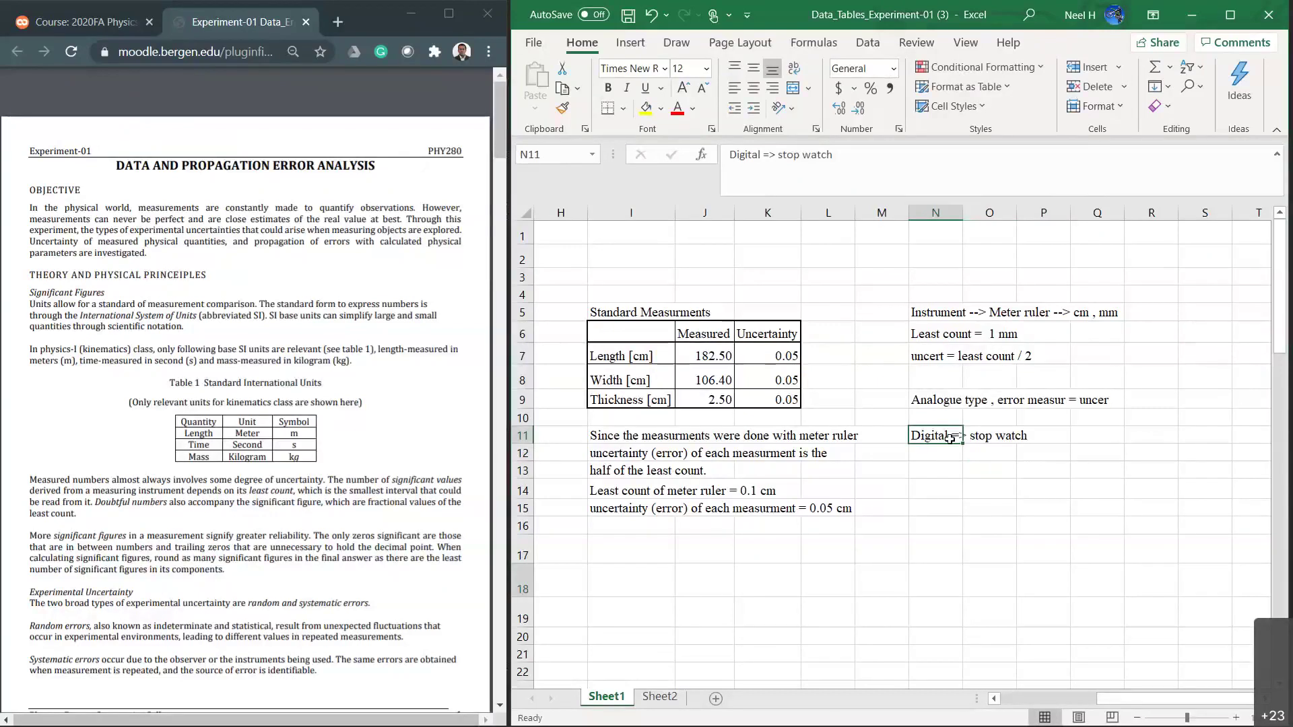
# Enter "Error measu = last decimal place" in cell N12, directly beneath the digital stop watch note
pyautogui.click(942, 455)
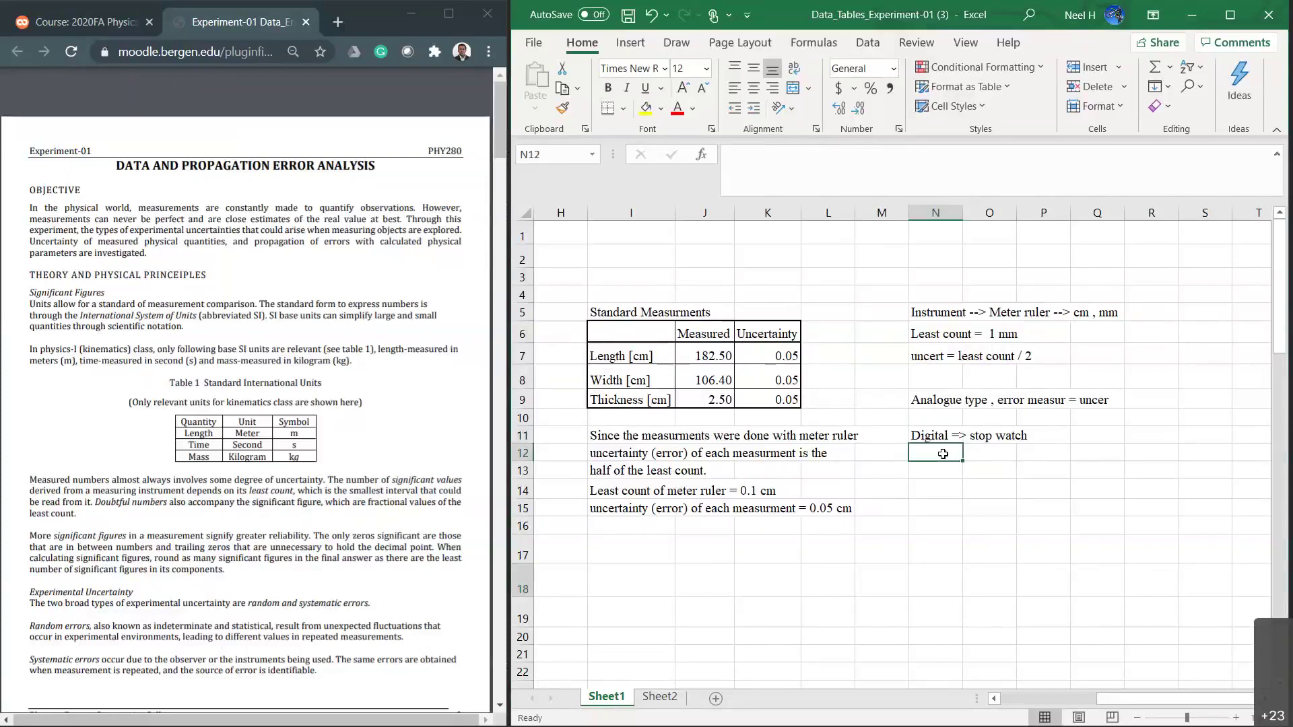
pyautogui.write('Error me')
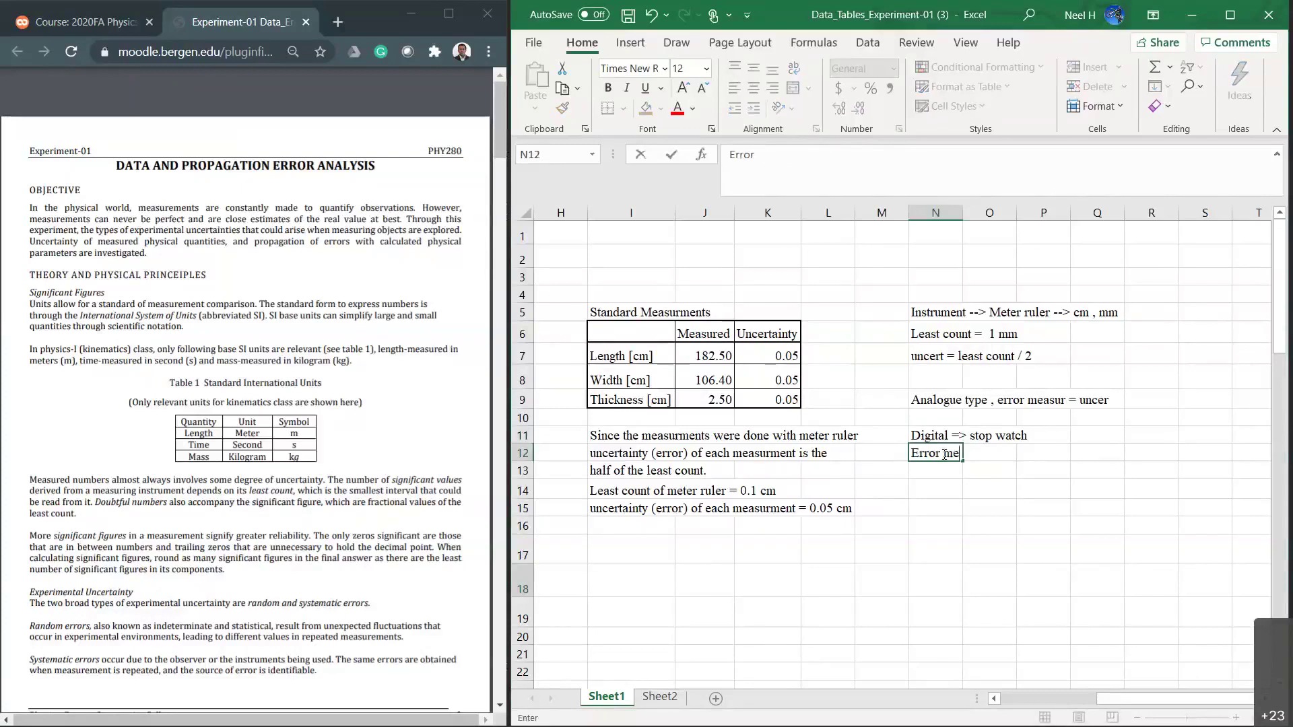
pyautogui.write('asu = last de')
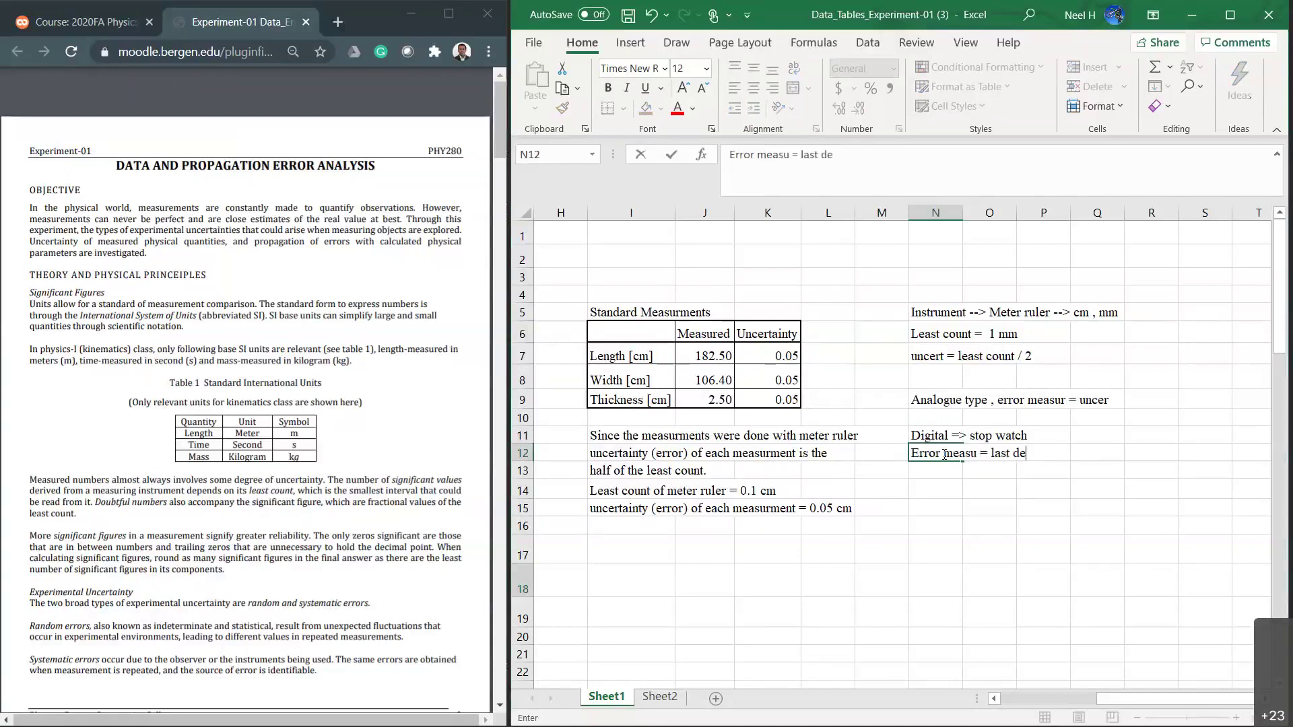
pyautogui.write('cimal place')
pyautogui.press('Return')
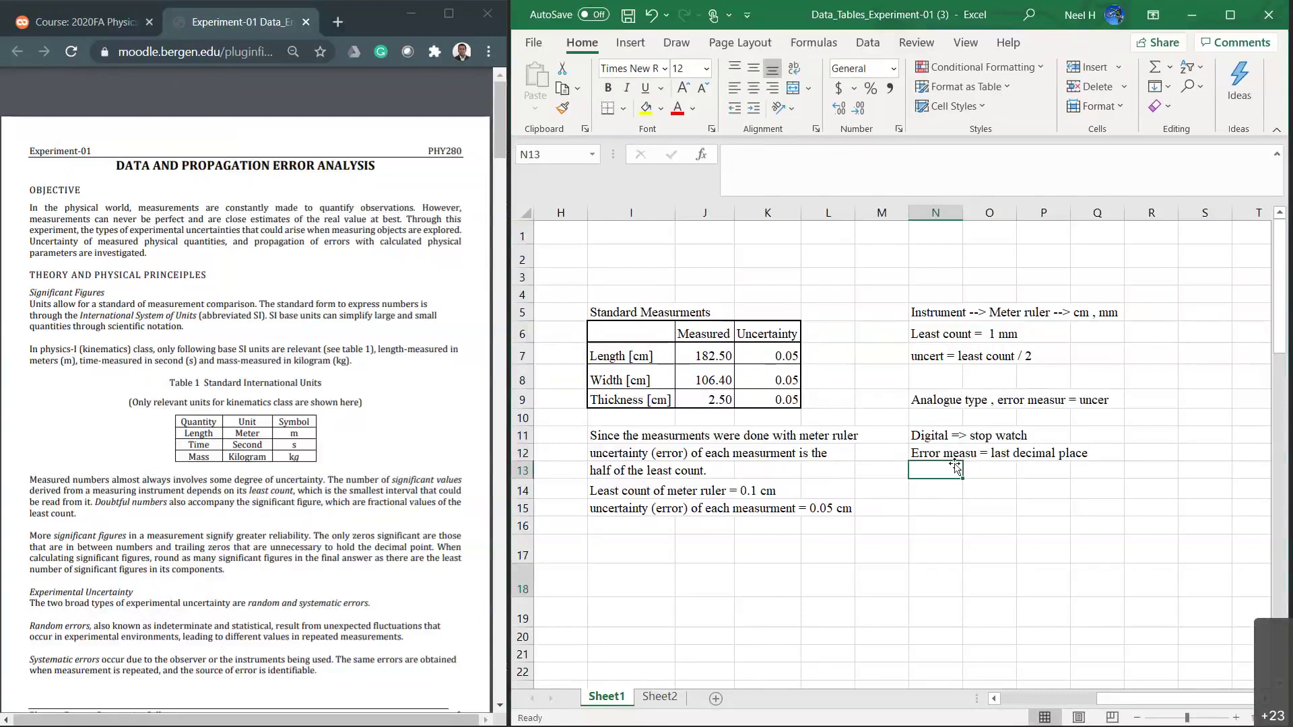
pyautogui.click(937, 430)
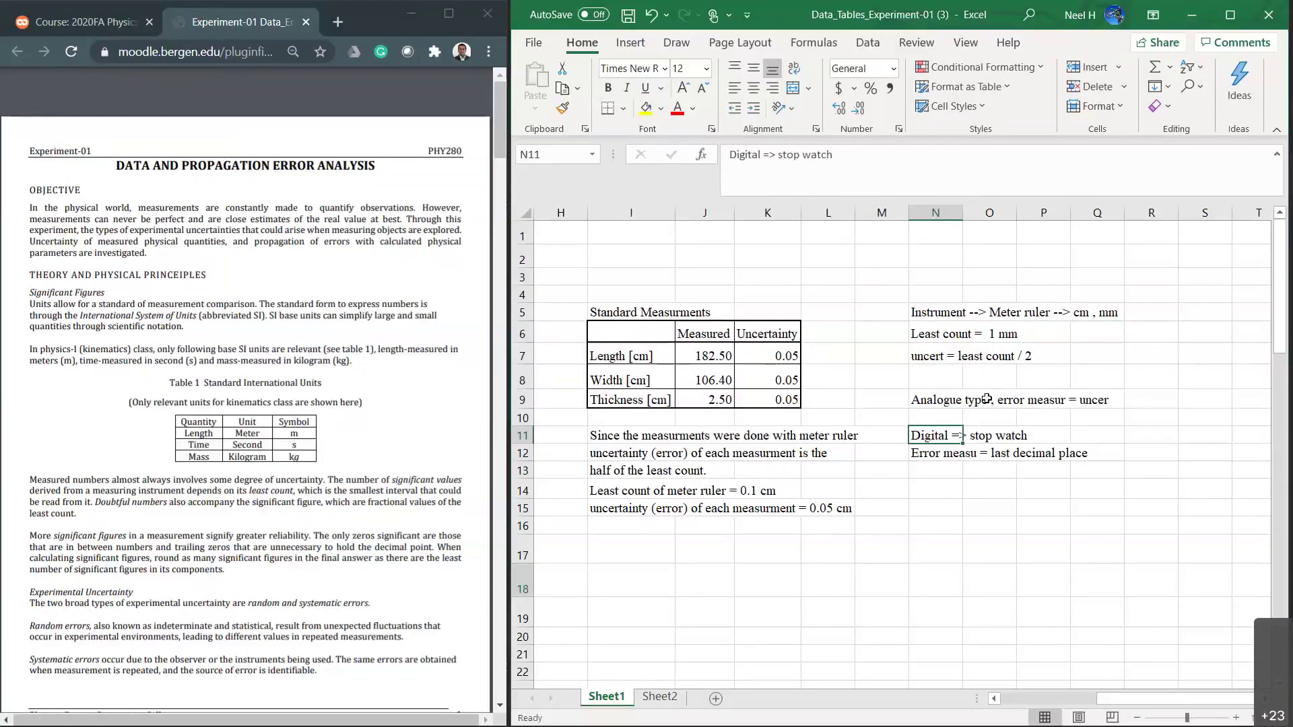
# Review the uncertainties for length, width and thickness in the Standard Measurments table
pyautogui.click(699, 355)
pyautogui.moveTo(779, 355); pyautogui.dragTo(779, 400)
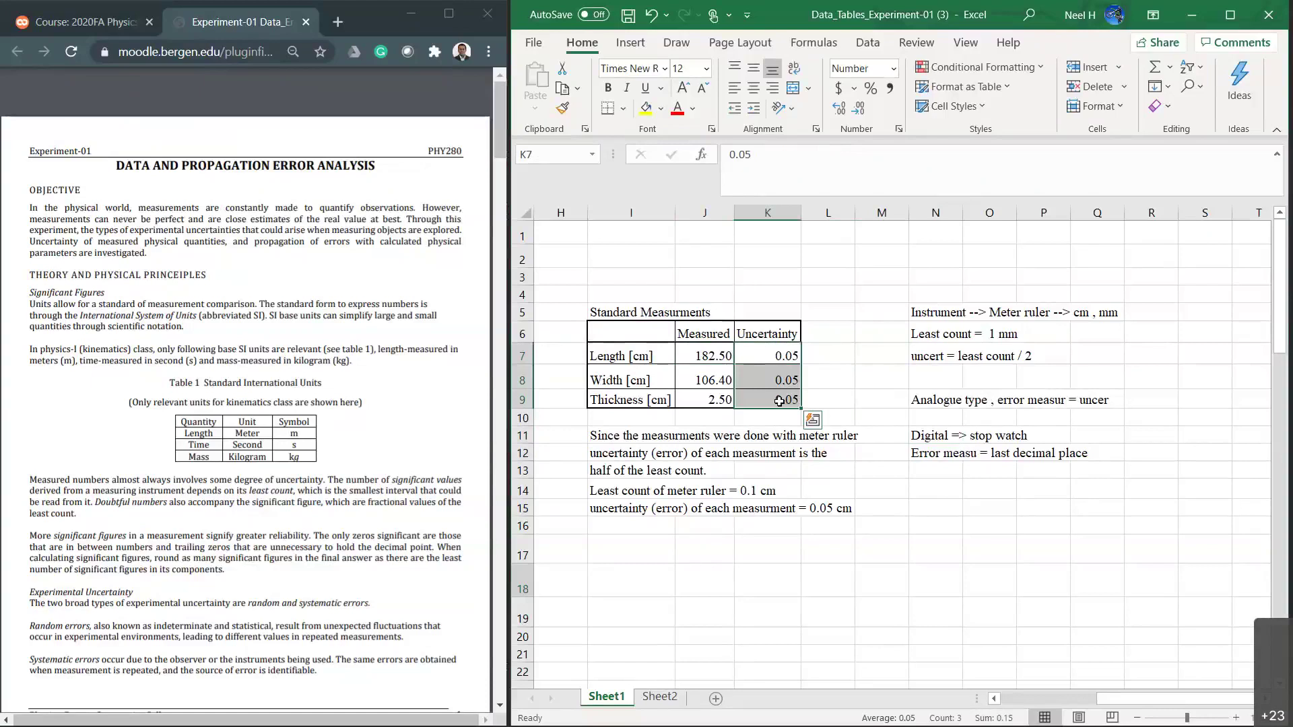
pyautogui.click(626, 355)
pyautogui.click(622, 374)
pyautogui.click(622, 399)
pyautogui.click(768, 398)
pyautogui.click(767, 371)
pyautogui.click(767, 399)
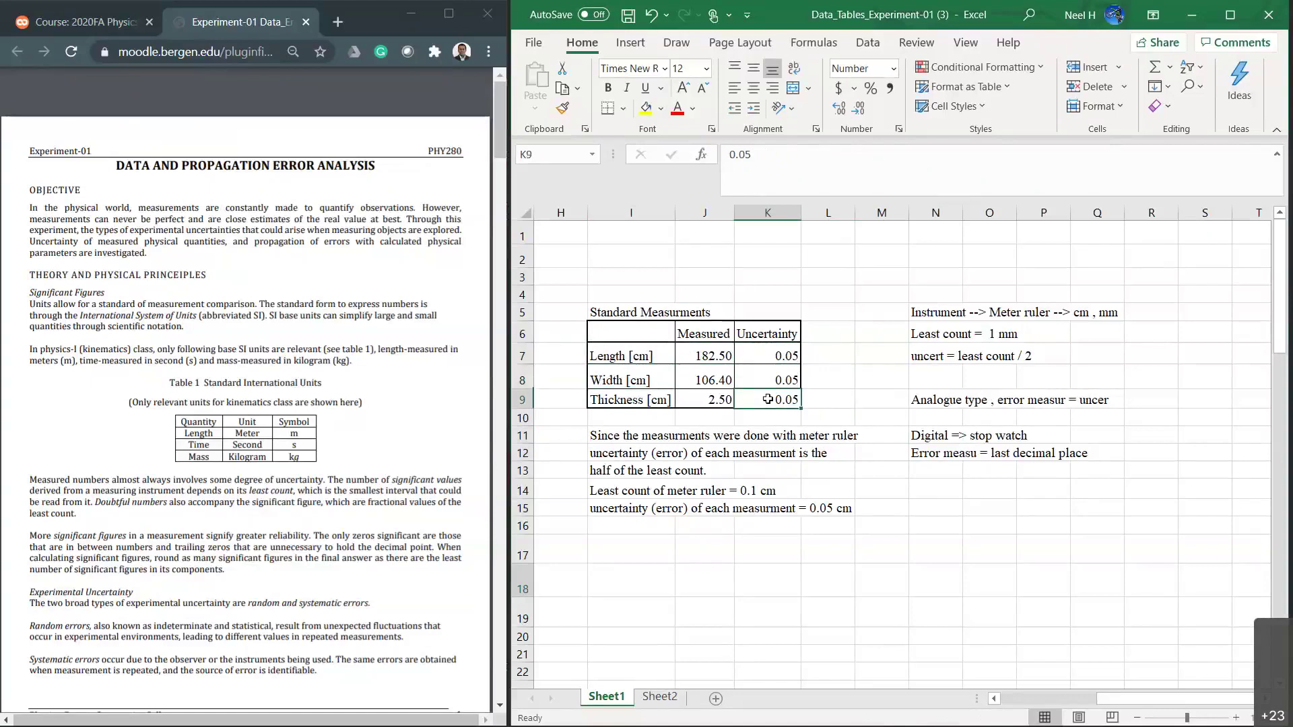
# Compare Table 1's length trials, average and empty Mean Average Deviation cell with the standard length uncertainty in K7
pyautogui.hscroll(-4, 768, 399)
pyautogui.moveTo(976, 436); pyautogui.dragTo(705, 528)
pyautogui.hscroll(-3, 661, 438)
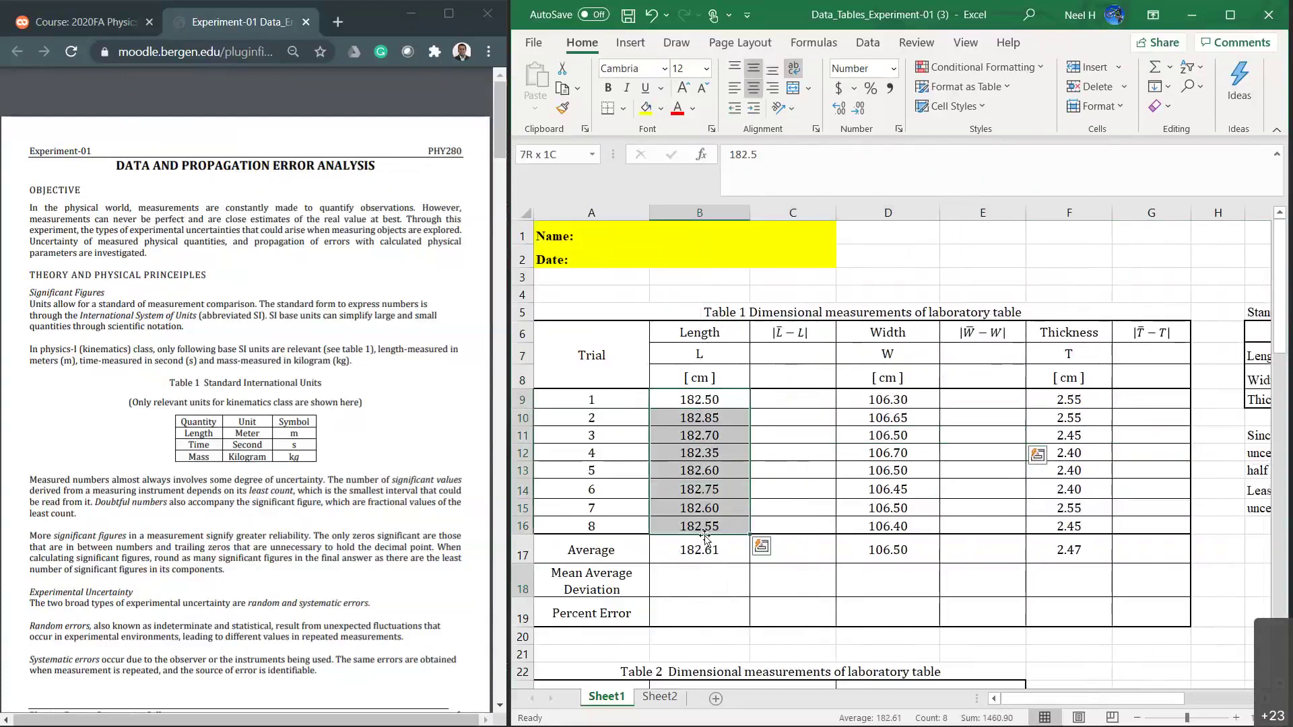
pyautogui.click(704, 552)
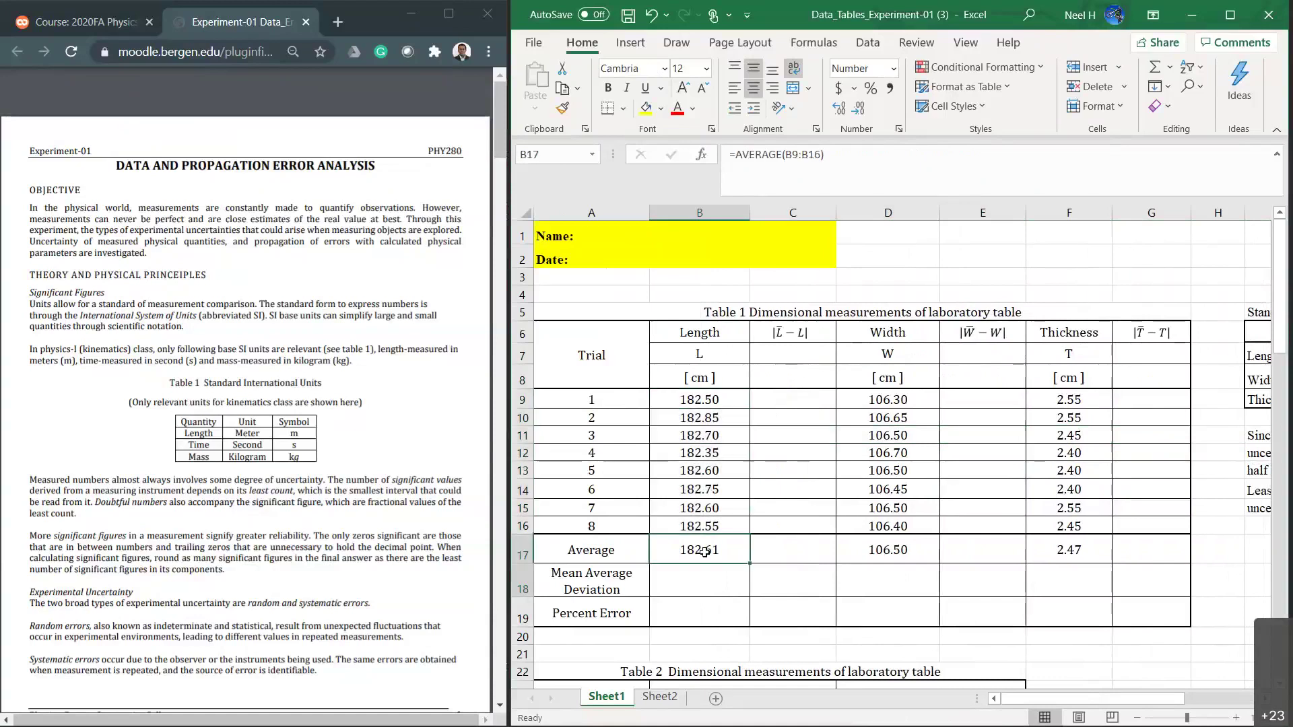
pyautogui.click(705, 588)
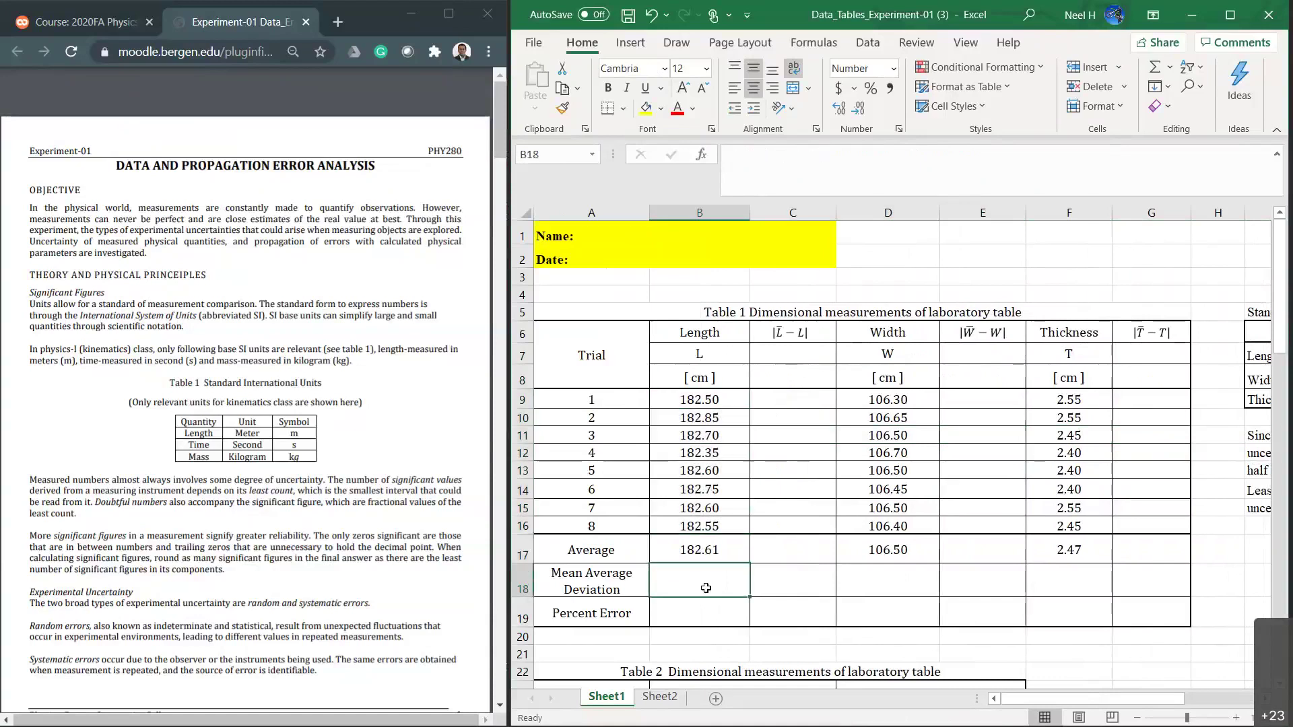
pyautogui.click(708, 409)
pyautogui.moveTo(708, 409); pyautogui.dragTo(706, 552)
pyautogui.hscroll(2, 706, 539)
pyautogui.hscroll(2, 706, 538)
pyautogui.moveTo(576, 354); pyautogui.dragTo(1023, 358)
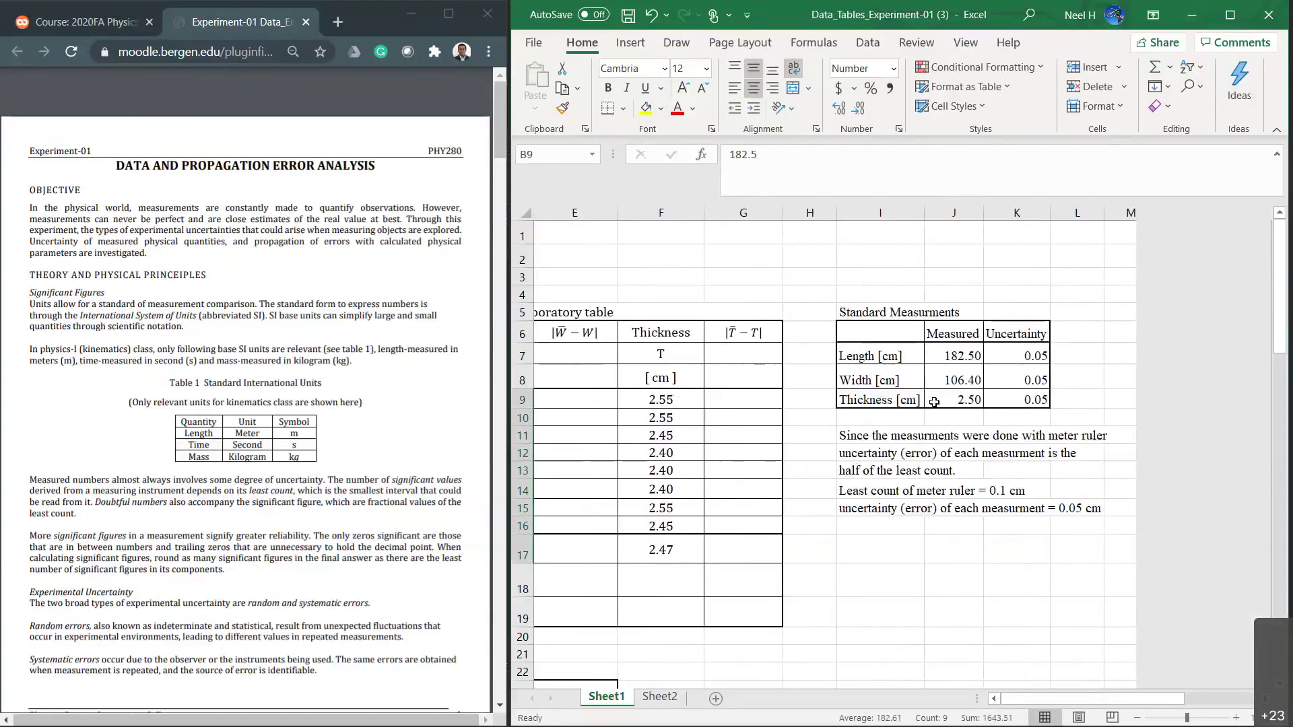
pyautogui.click(1023, 359)
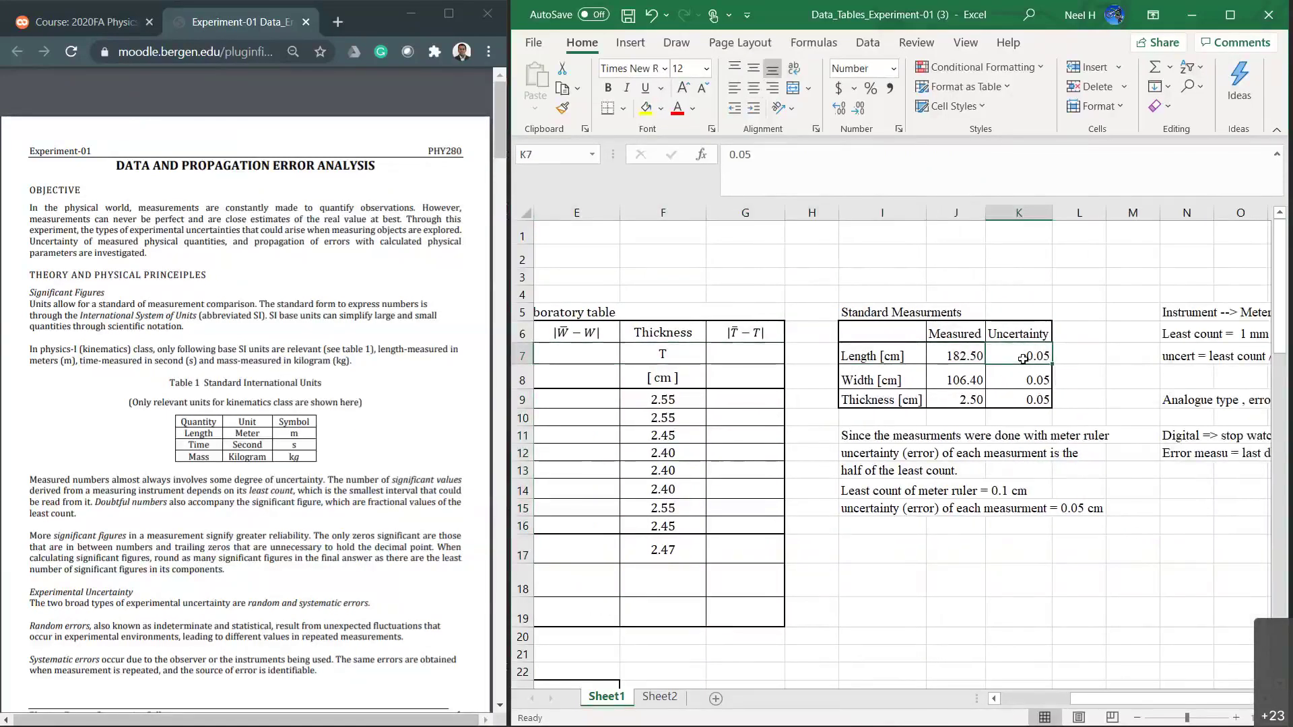
# Return to Table 1 and examine the eight length trials, the Mean Average Deviation row and the length average
pyautogui.hscroll(-3, 662, 431)
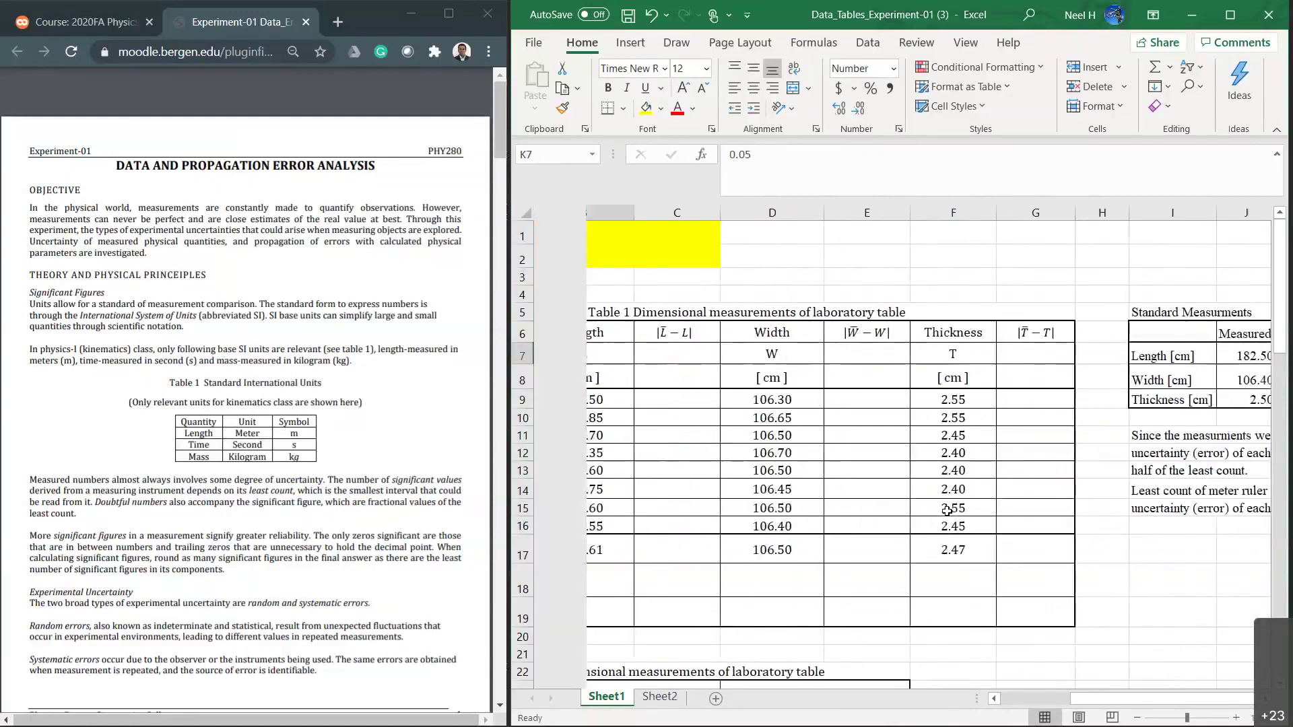
pyautogui.hscroll(-2, 661, 432)
pyautogui.click(689, 398)
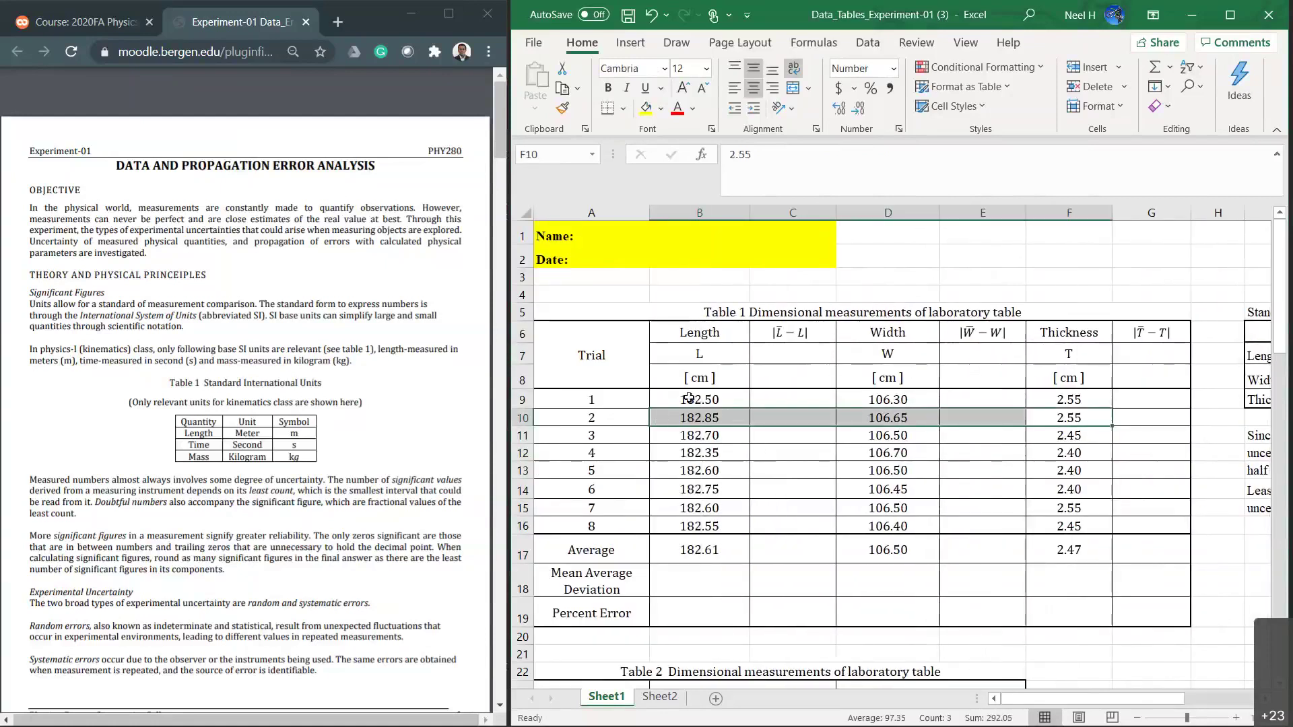
pyautogui.moveTo(699, 399); pyautogui.dragTo(694, 549)
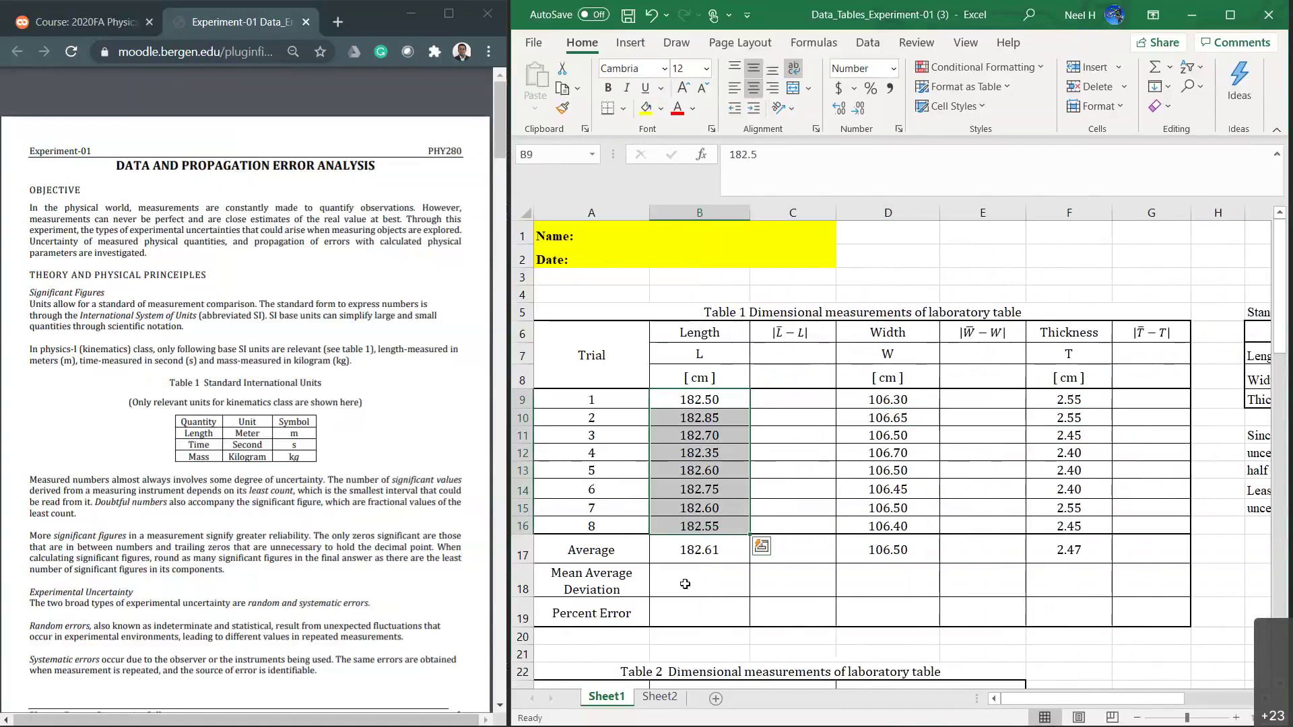
pyautogui.click(659, 584)
pyautogui.moveTo(592, 580); pyautogui.dragTo(673, 579)
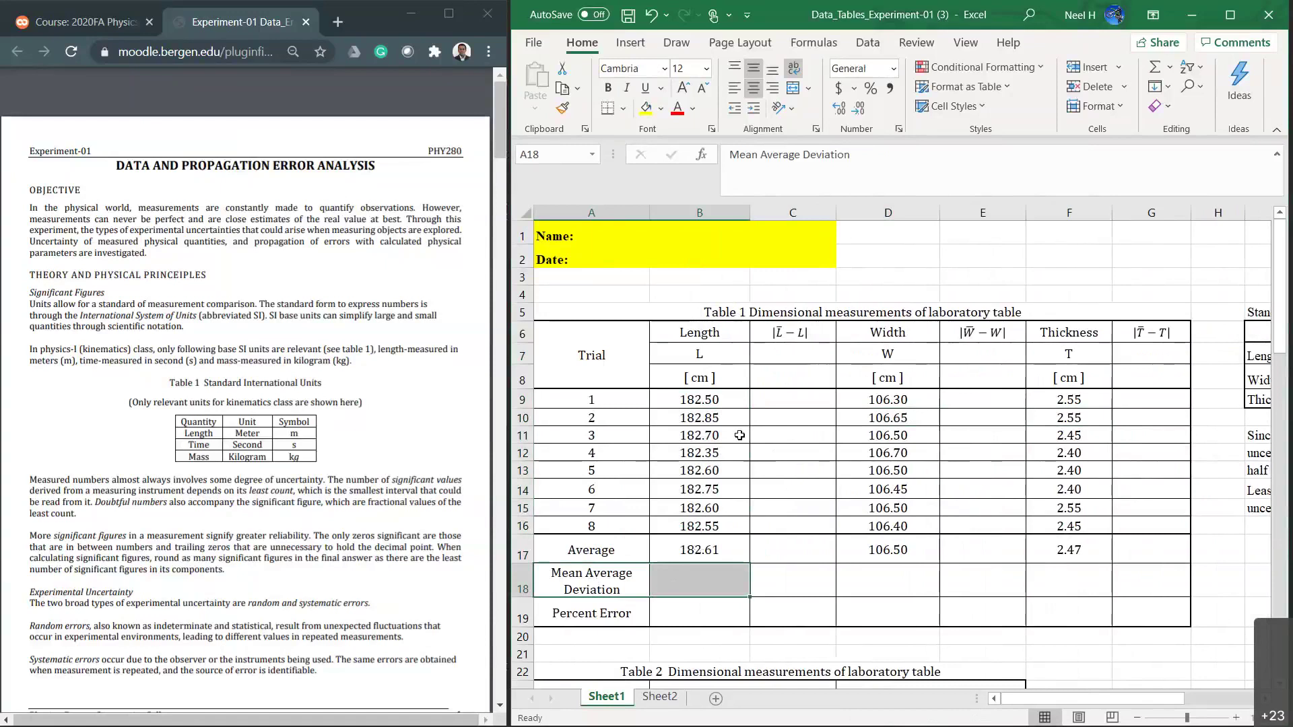
pyautogui.click(700, 546)
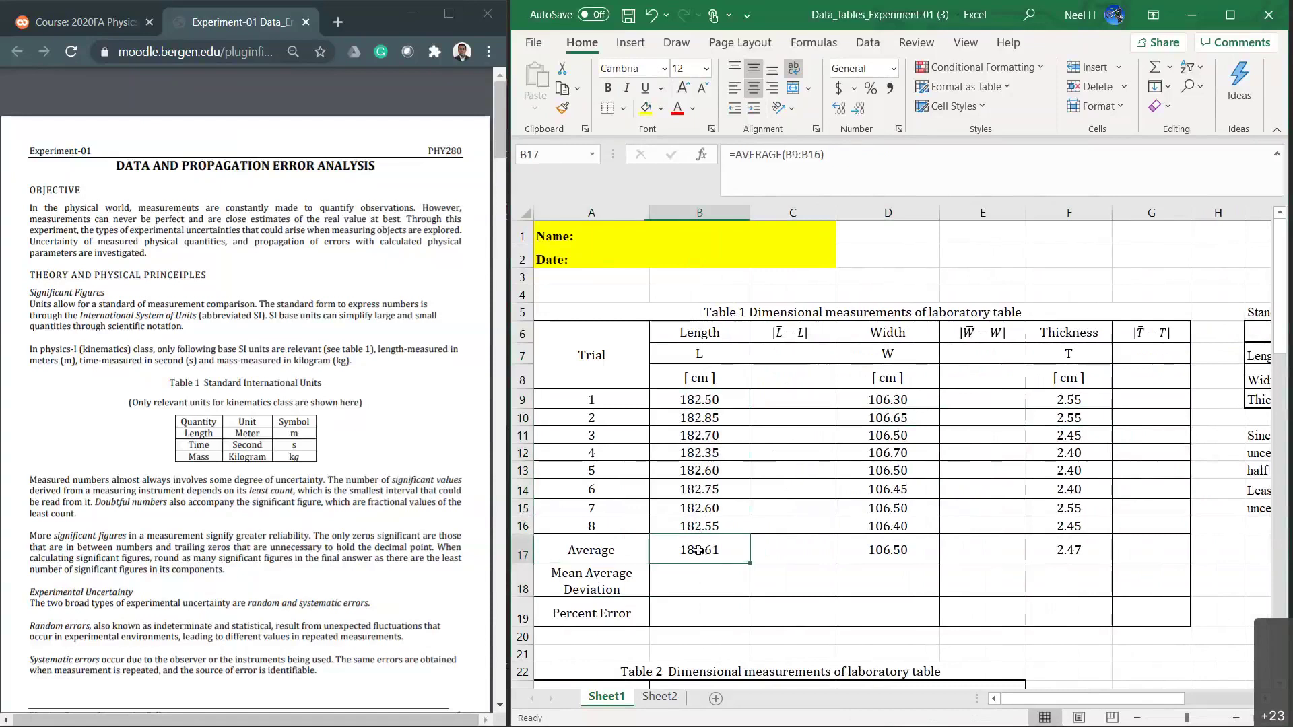
# Examine how the length average and each trial's length relate to the empty length deviation column and its cells down to Mean Average Deviation
pyautogui.click(692, 359)
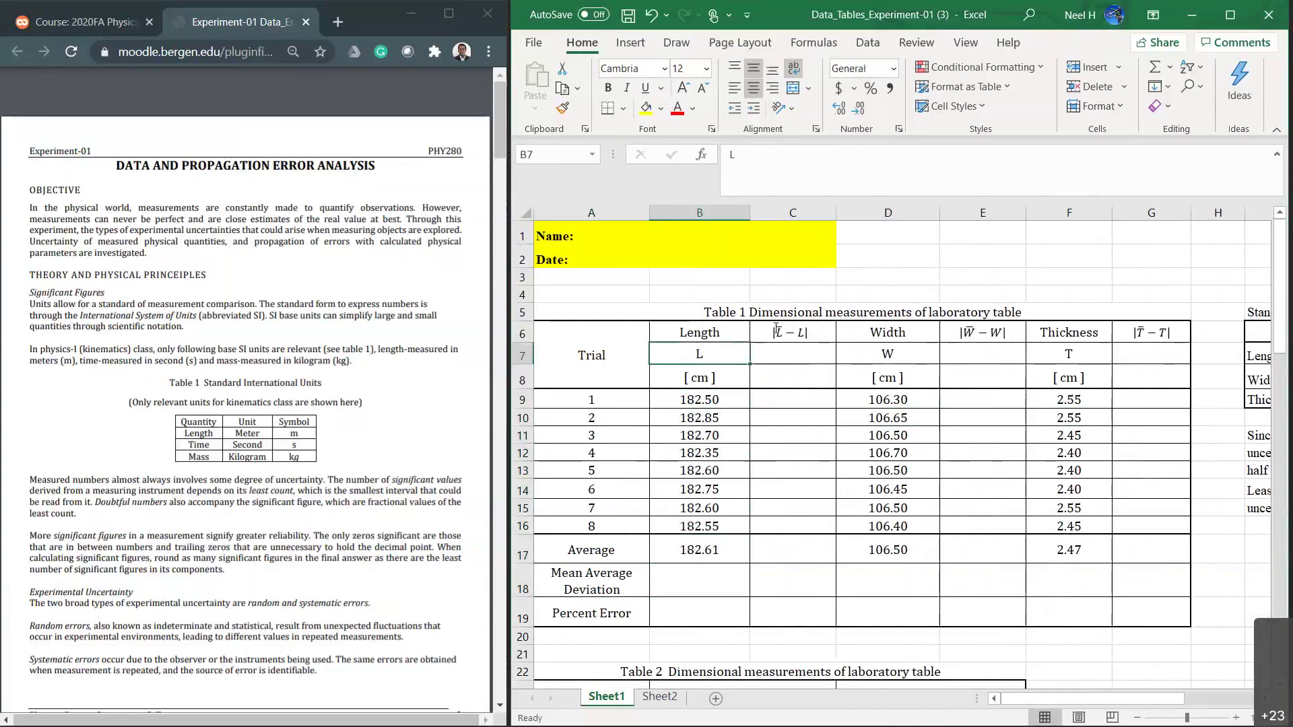
pyautogui.click(711, 548)
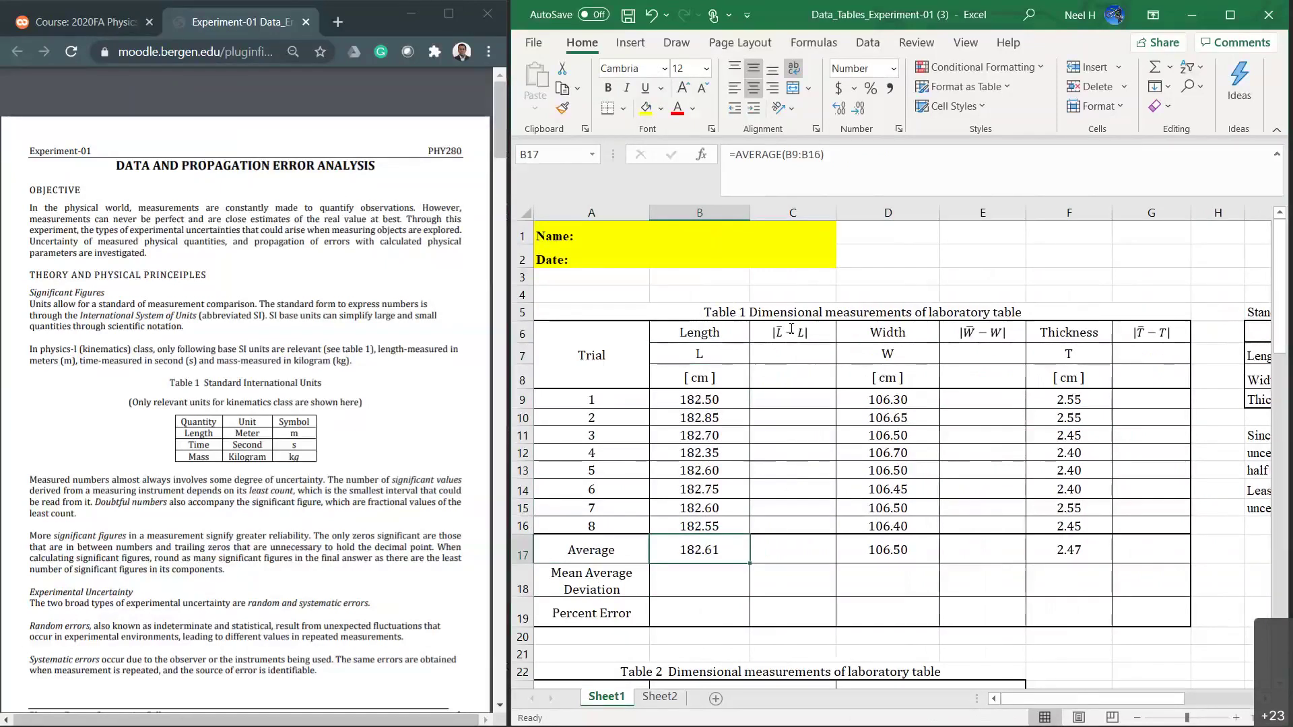
pyautogui.click(783, 402)
pyautogui.click(782, 418)
pyautogui.click(784, 435)
pyautogui.click(785, 453)
pyautogui.click(785, 470)
pyautogui.press('Down')
pyautogui.press('Down')
pyautogui.press('Down')
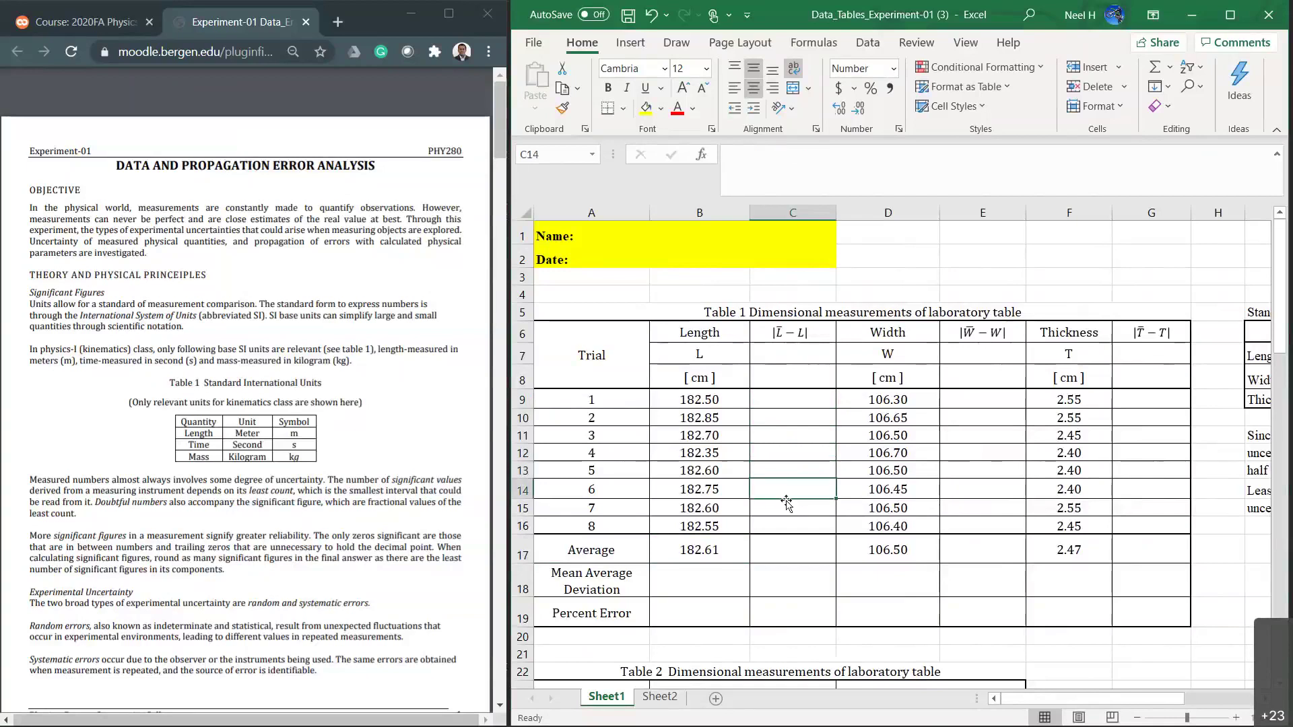
pyautogui.moveTo(792, 400); pyautogui.dragTo(791, 515)
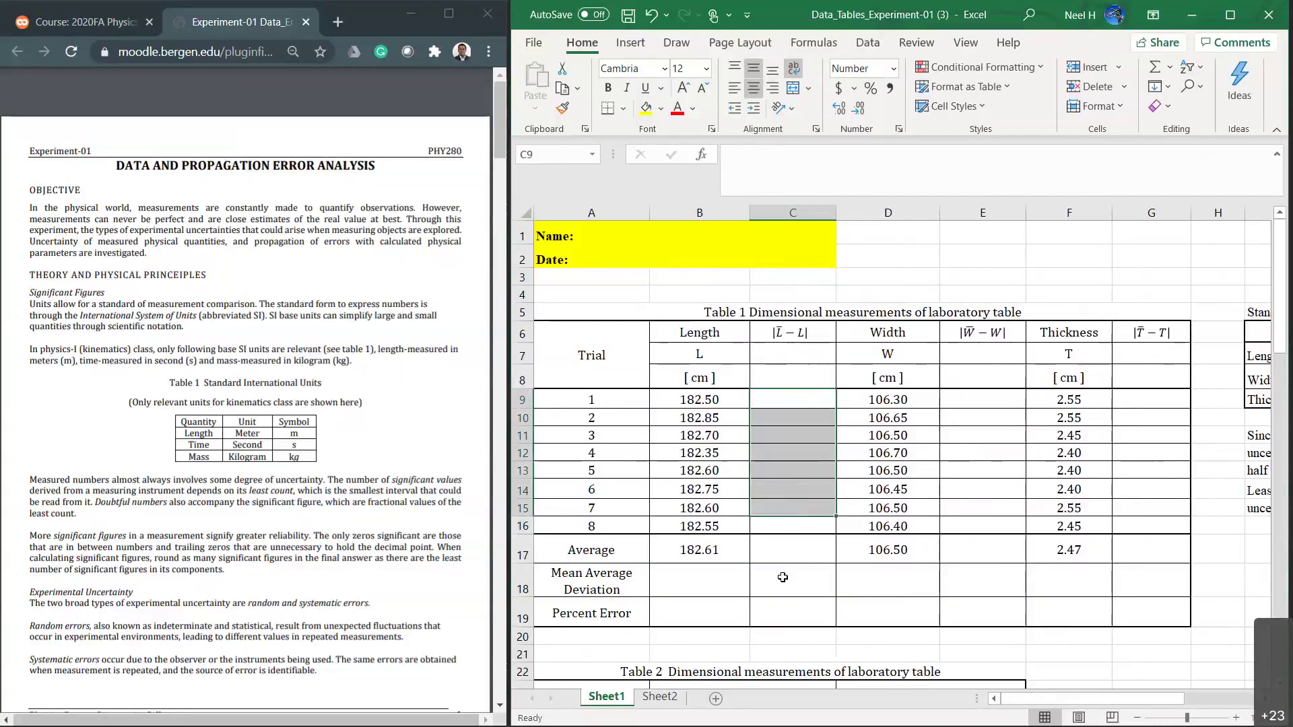
pyautogui.click(782, 577)
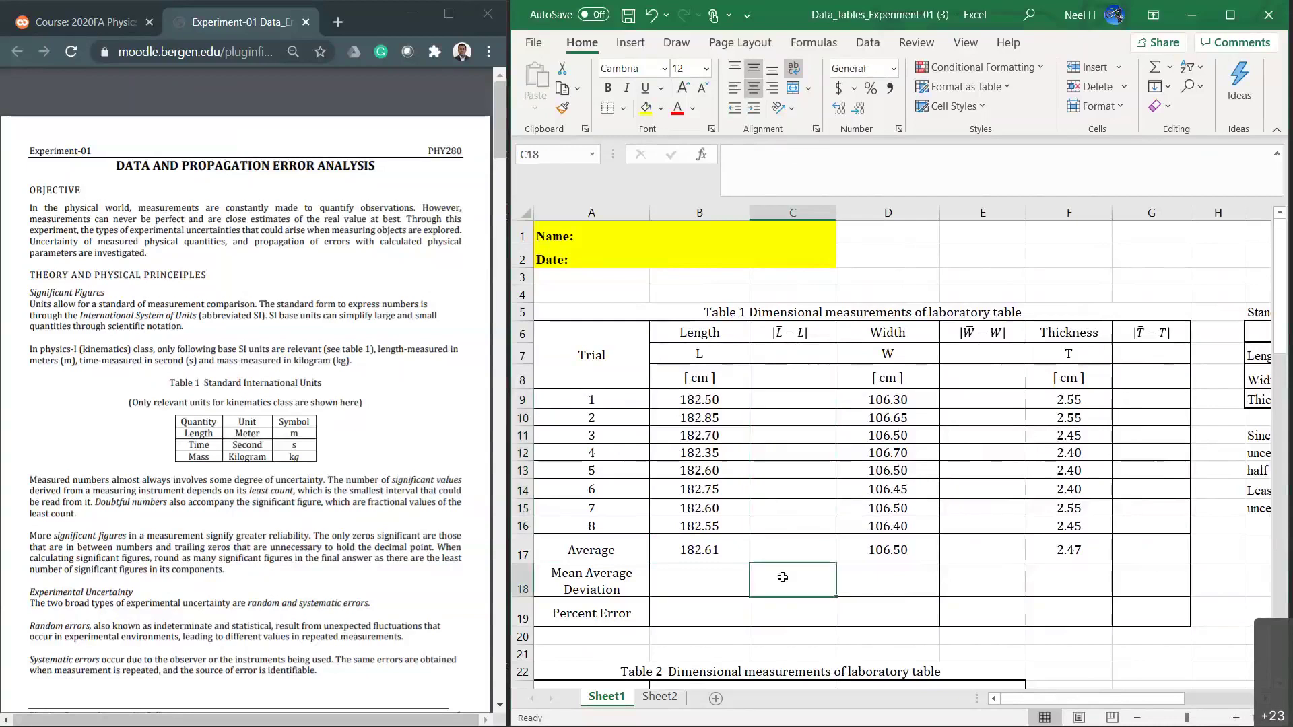
pyautogui.click(707, 554)
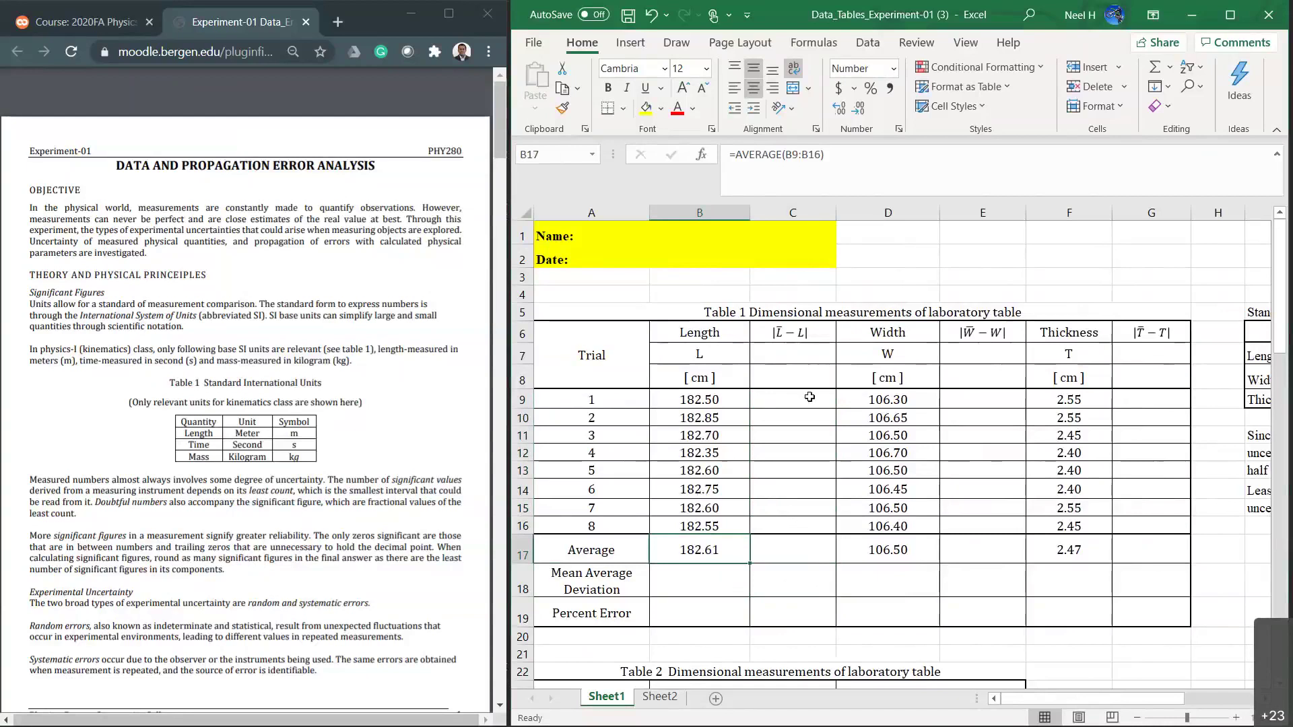
pyautogui.moveTo(809, 398); pyautogui.dragTo(808, 553)
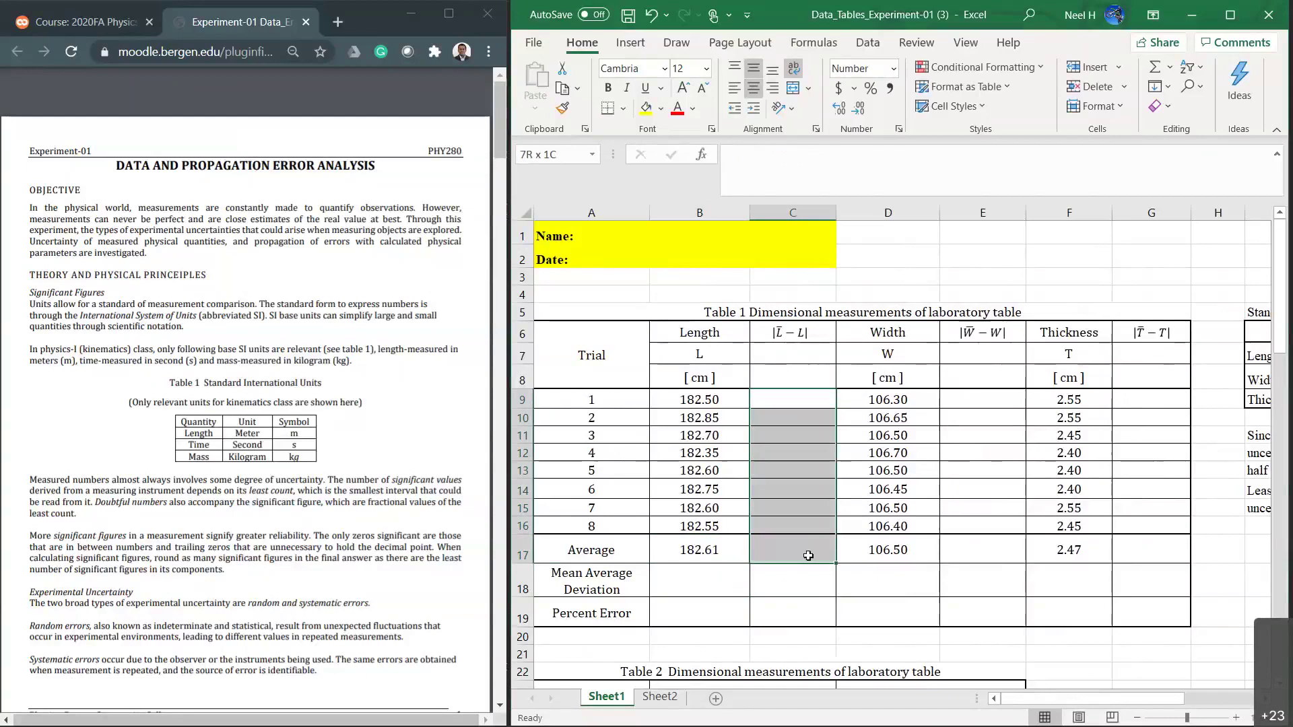
# Switch to the lab manual PDF and review page 2's equations from instrument uncertainty to mean deviation
pyautogui.scroll(-12, 348, 523)
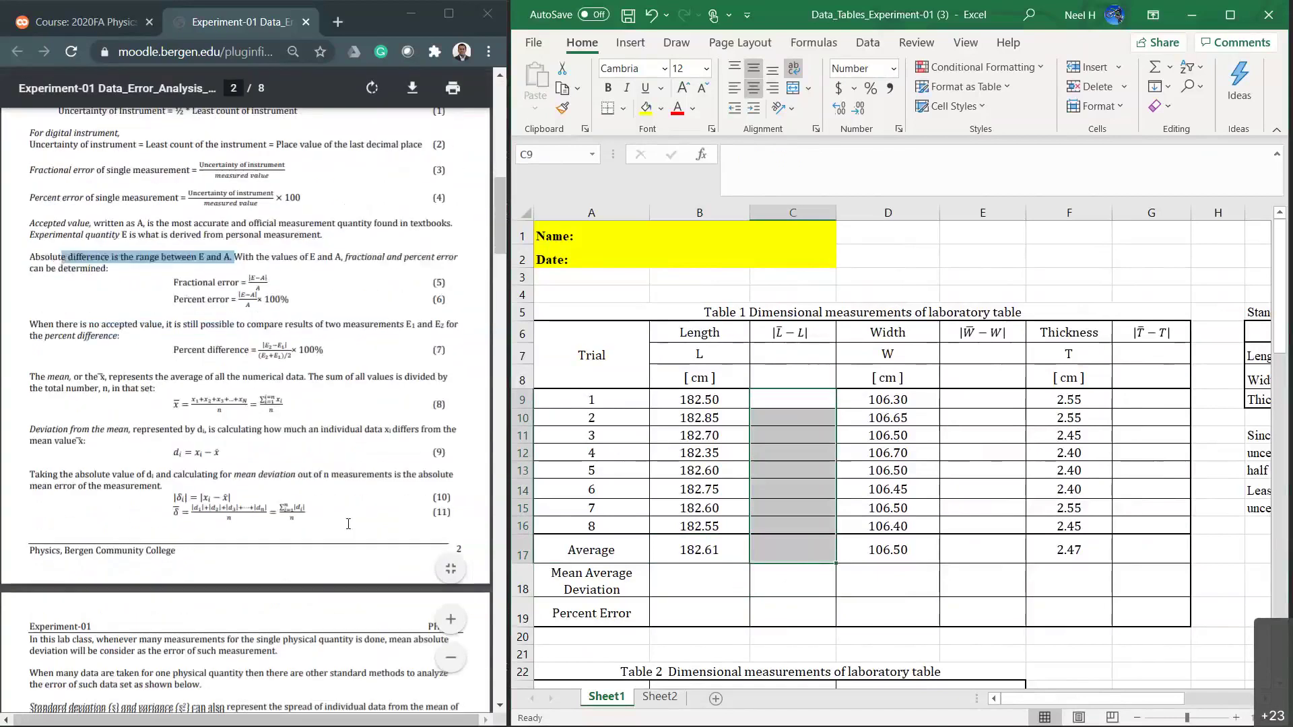
pyautogui.click(243, 390)
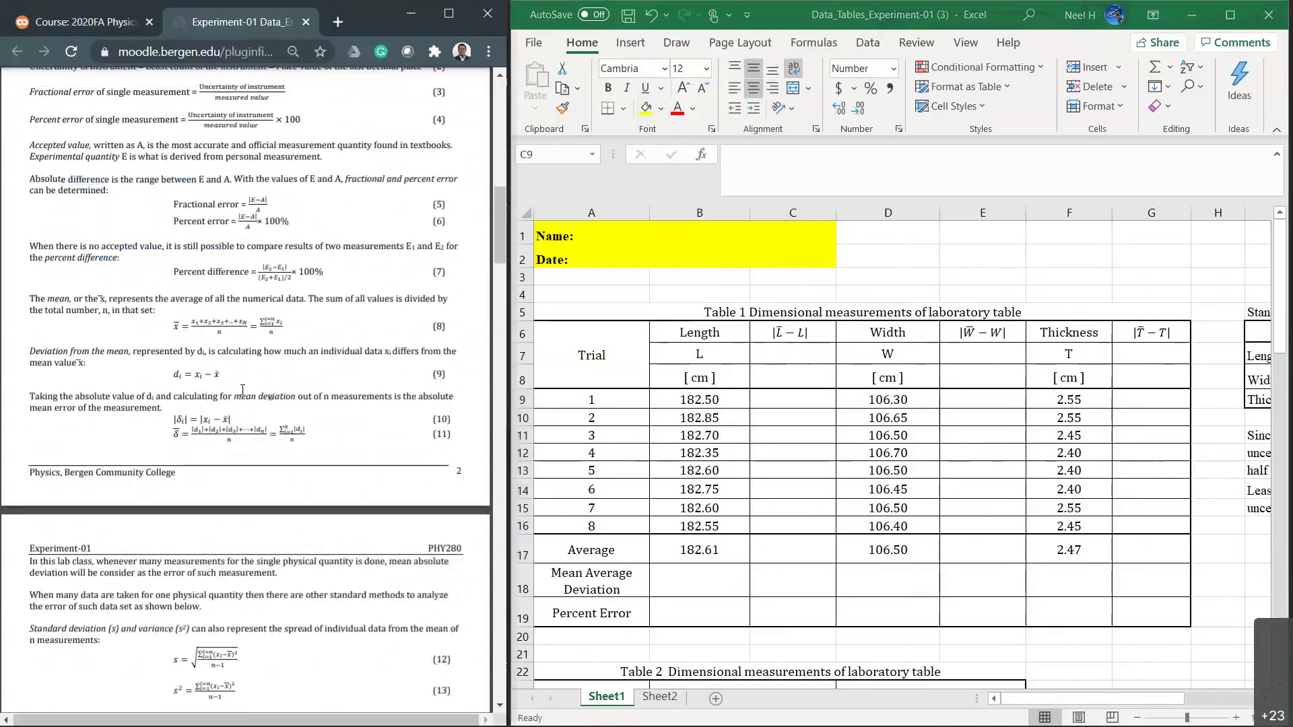
pyautogui.scroll(1, 243, 390)
pyautogui.scroll(1, 242, 390)
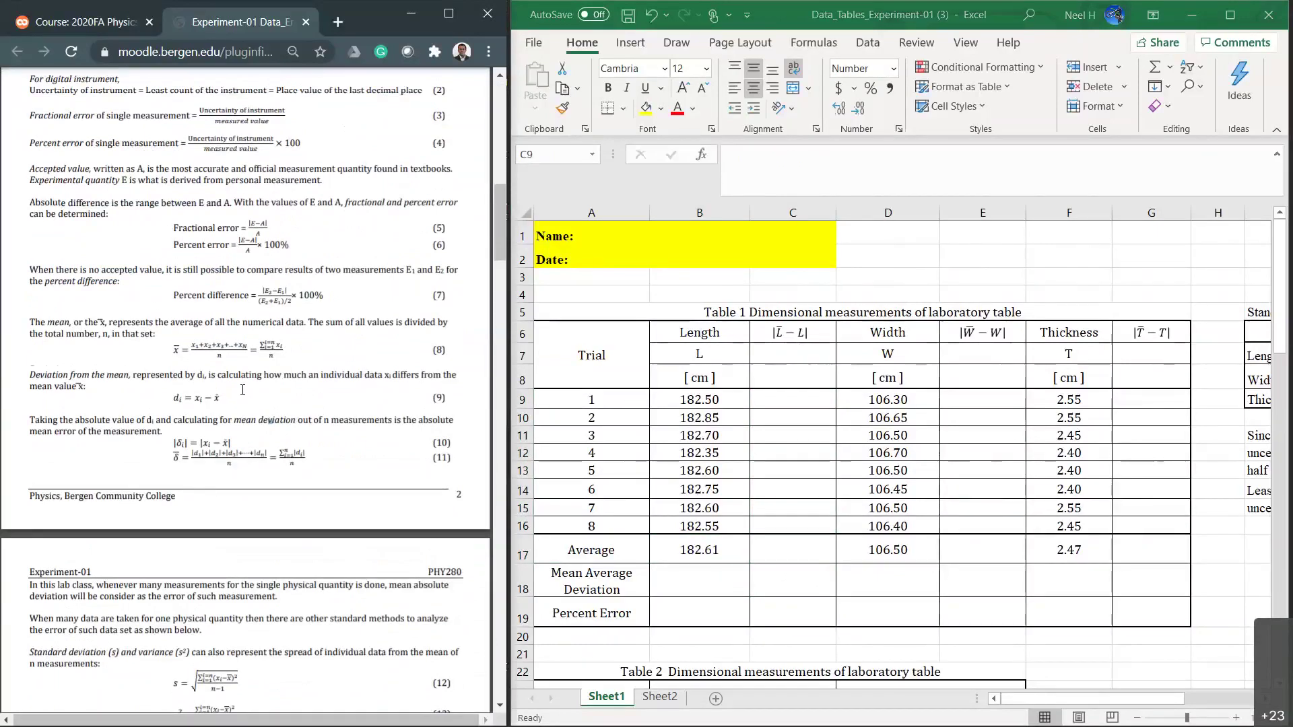
pyautogui.scroll(3, 81, 276)
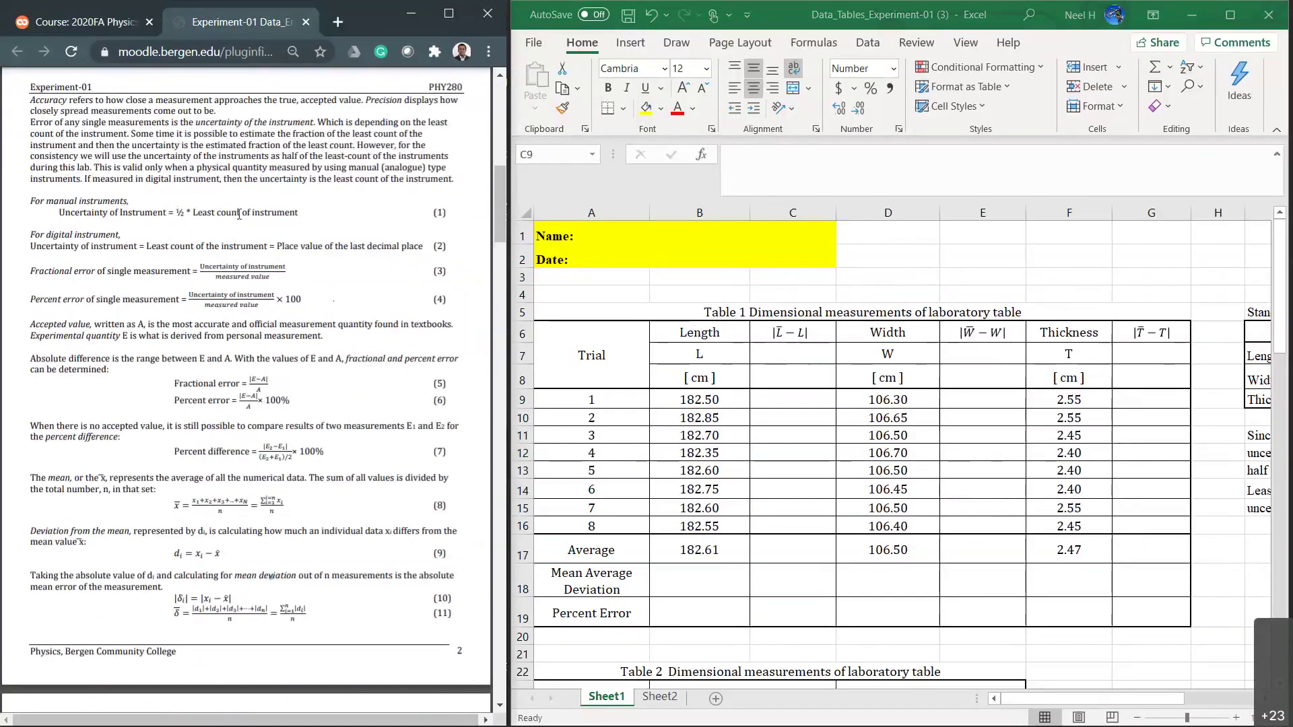
pyautogui.scroll(-5, 250, 272)
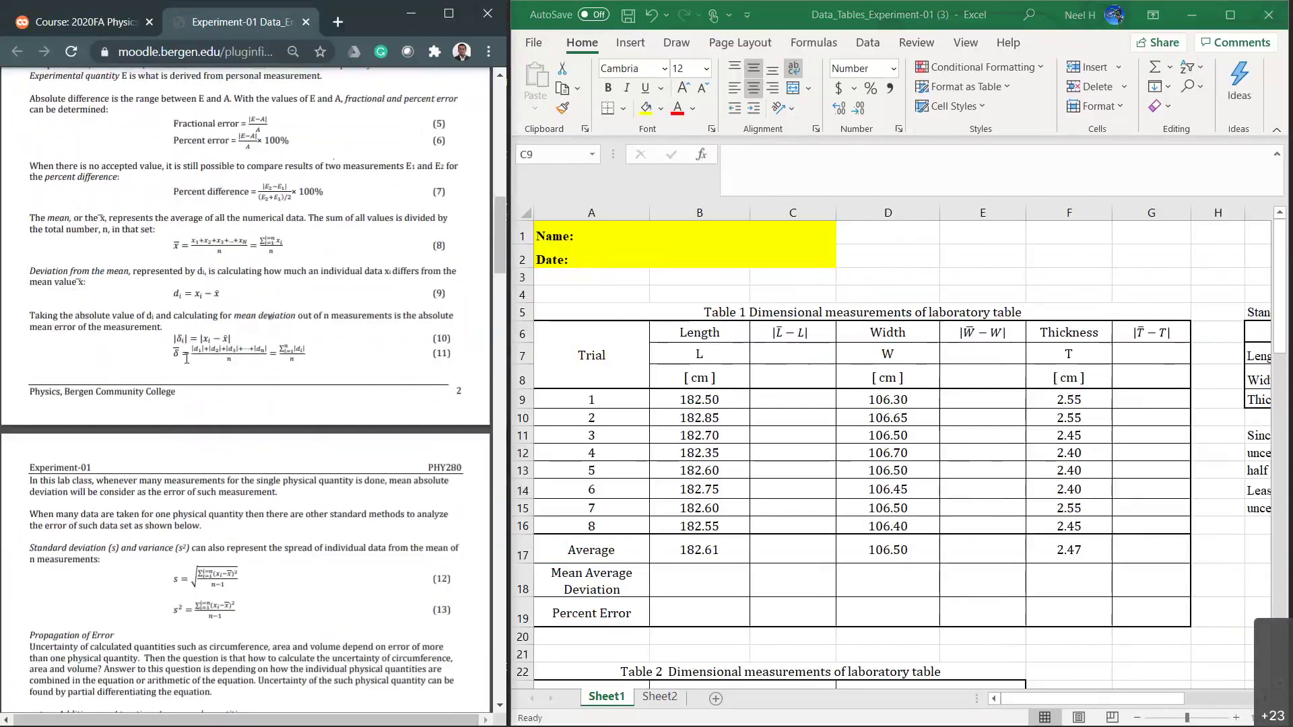
# Compare mean deviation equation (11) with the standard deviation and variance equations (12) and (13) in the manual
pyautogui.moveTo(169, 351); pyautogui.dragTo(326, 356)
pyautogui.moveTo(29, 547); pyautogui.dragTo(111, 547)
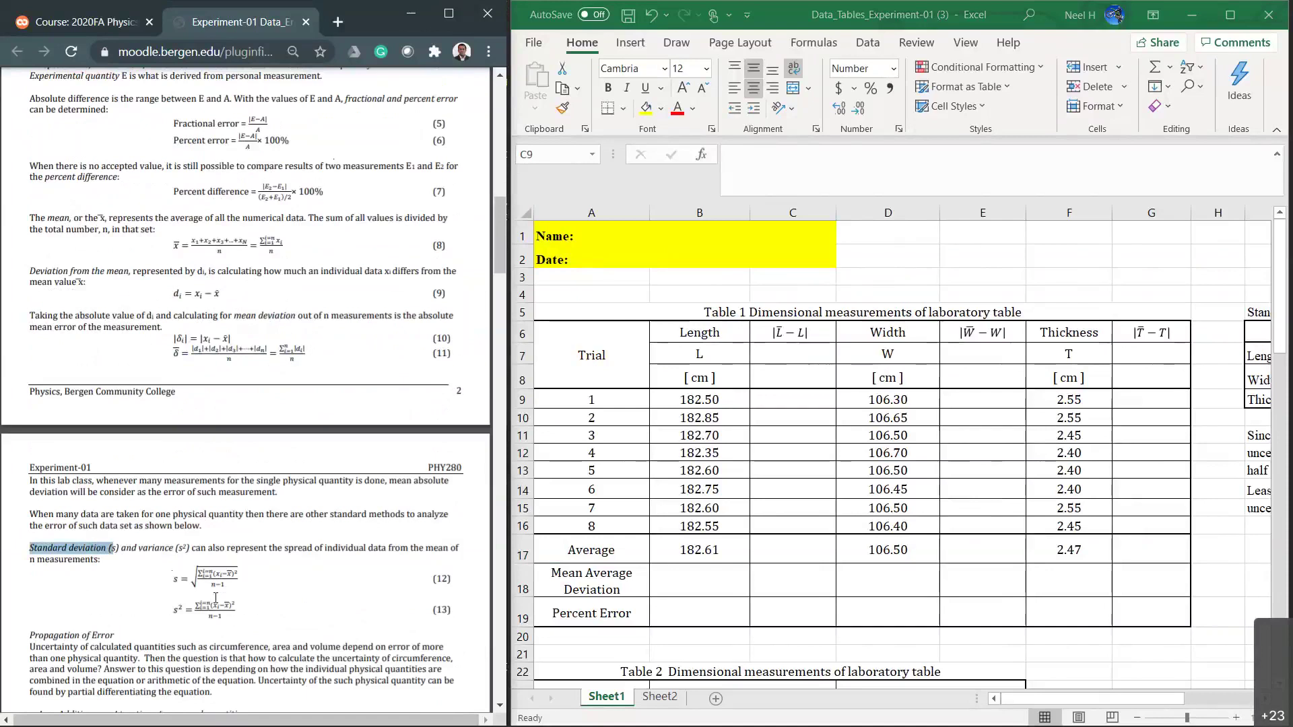
pyautogui.click(215, 598)
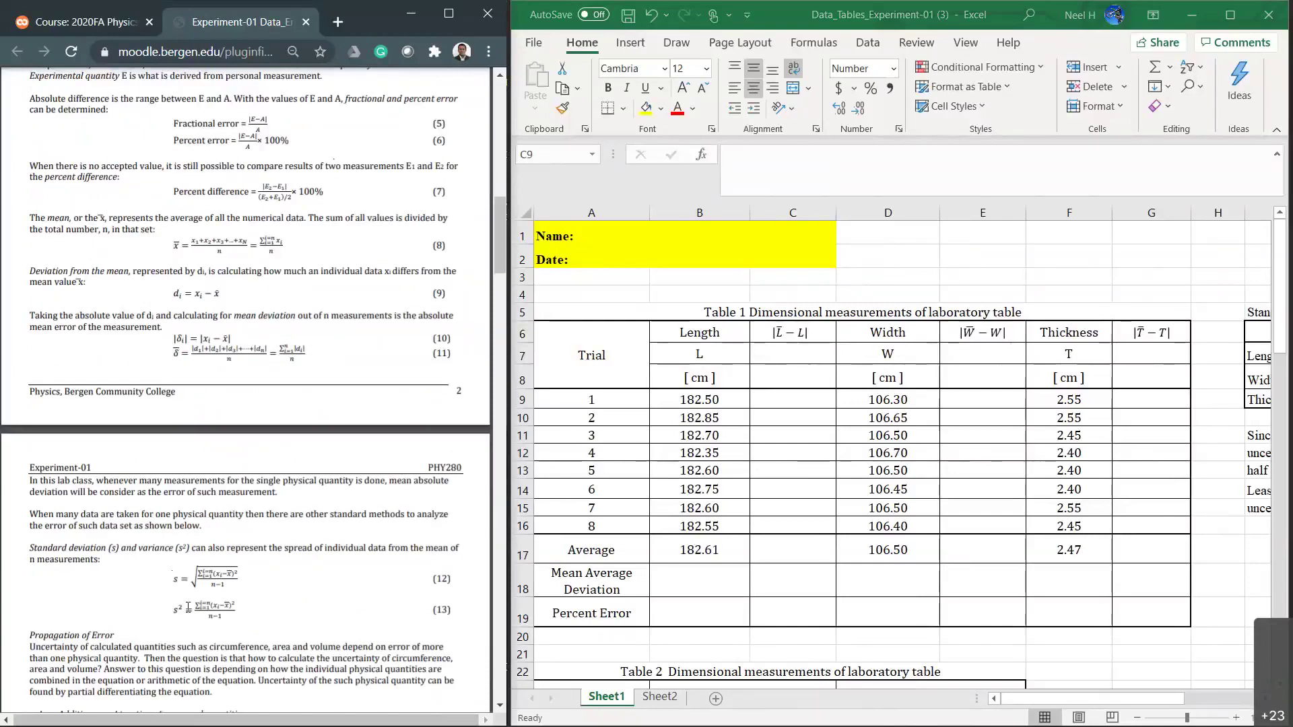
pyautogui.moveTo(30, 547); pyautogui.dragTo(455, 603)
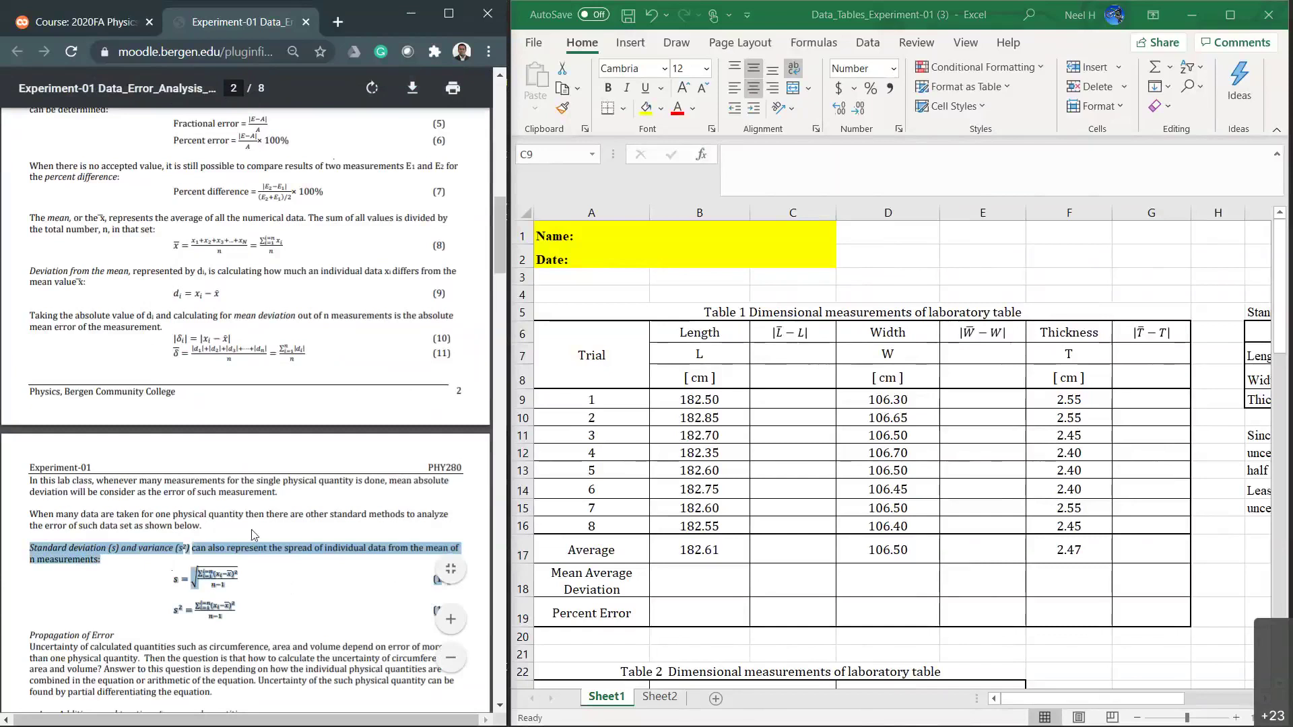
pyautogui.click(252, 530)
pyautogui.moveTo(174, 352); pyautogui.dragTo(307, 354)
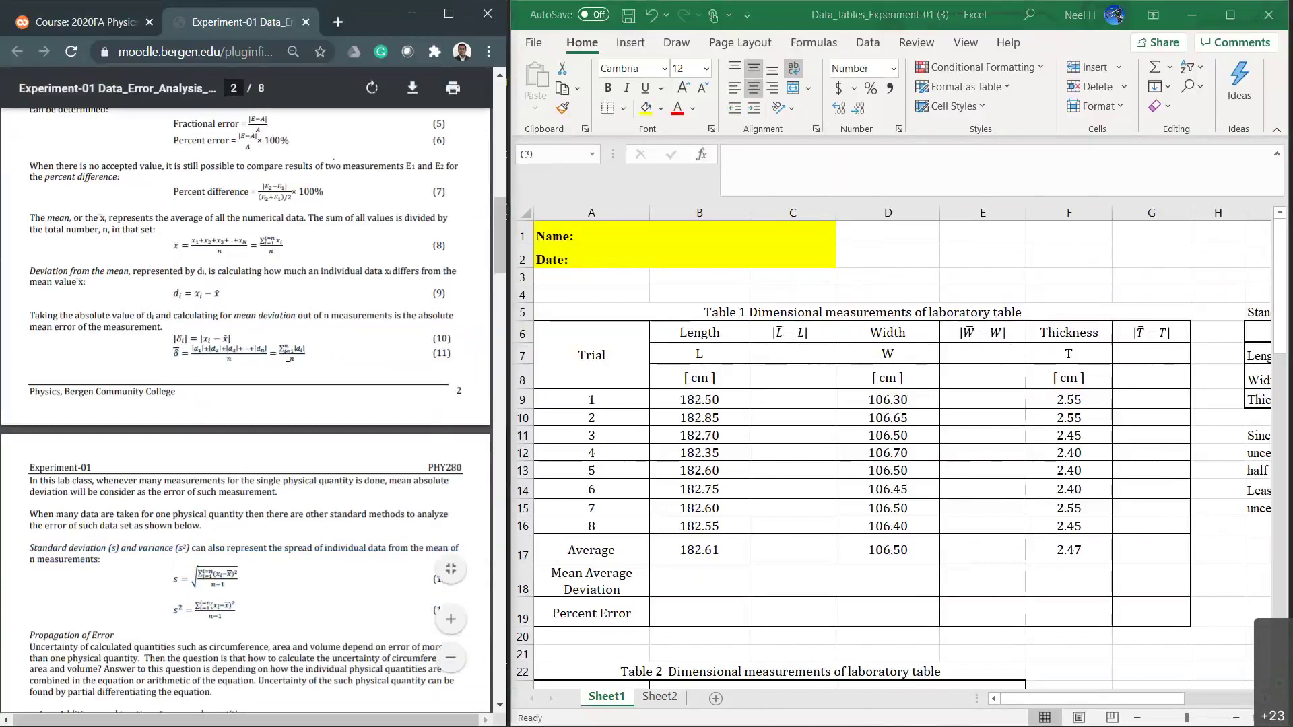
# Examine the manual's absolute deviation and mean deviation equations up close and relate them to Table 1's length deviation column
pyautogui.scroll(5, 288, 357)
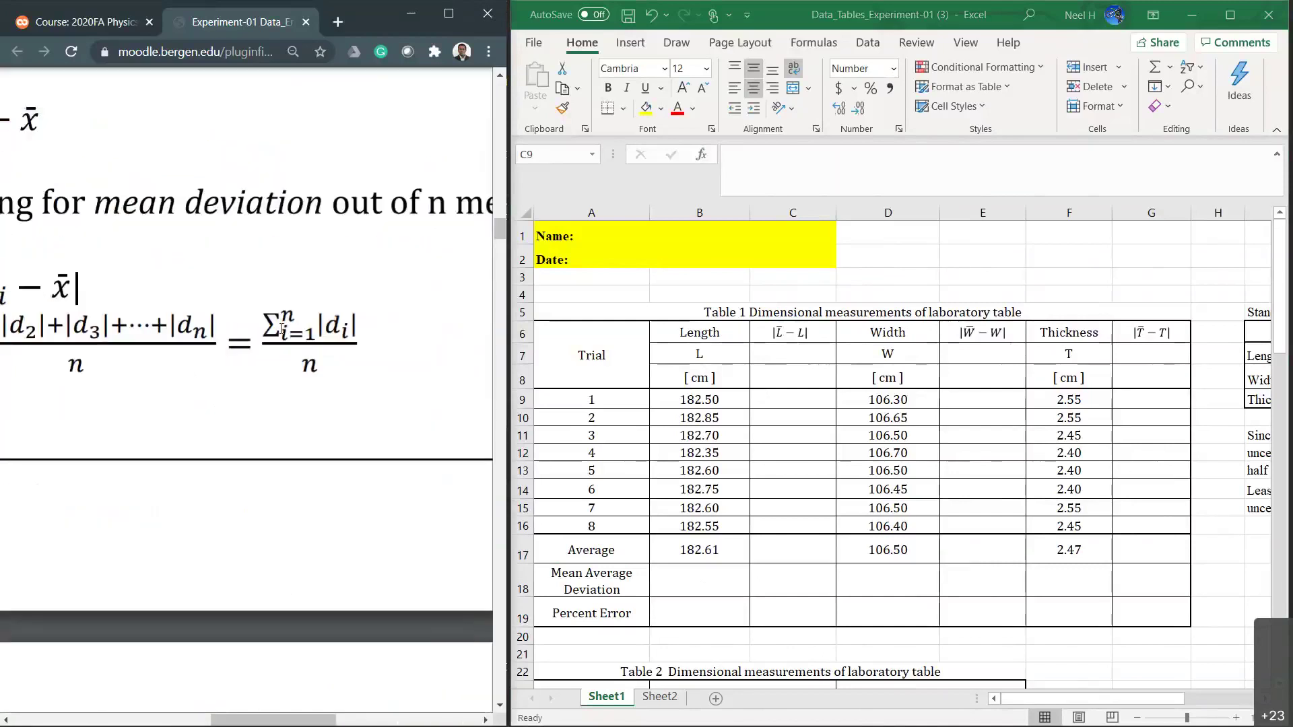
pyautogui.hscroll(-5, 311, 355)
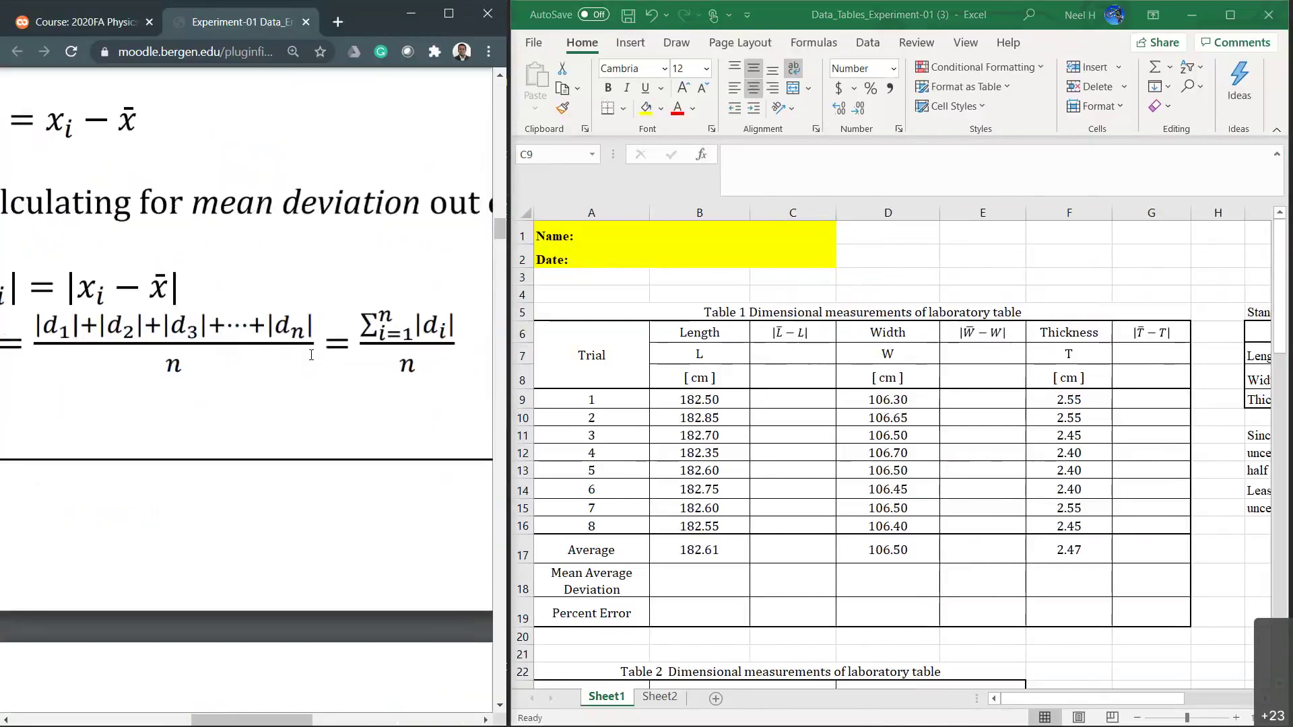
pyautogui.scroll(1, 175, 250)
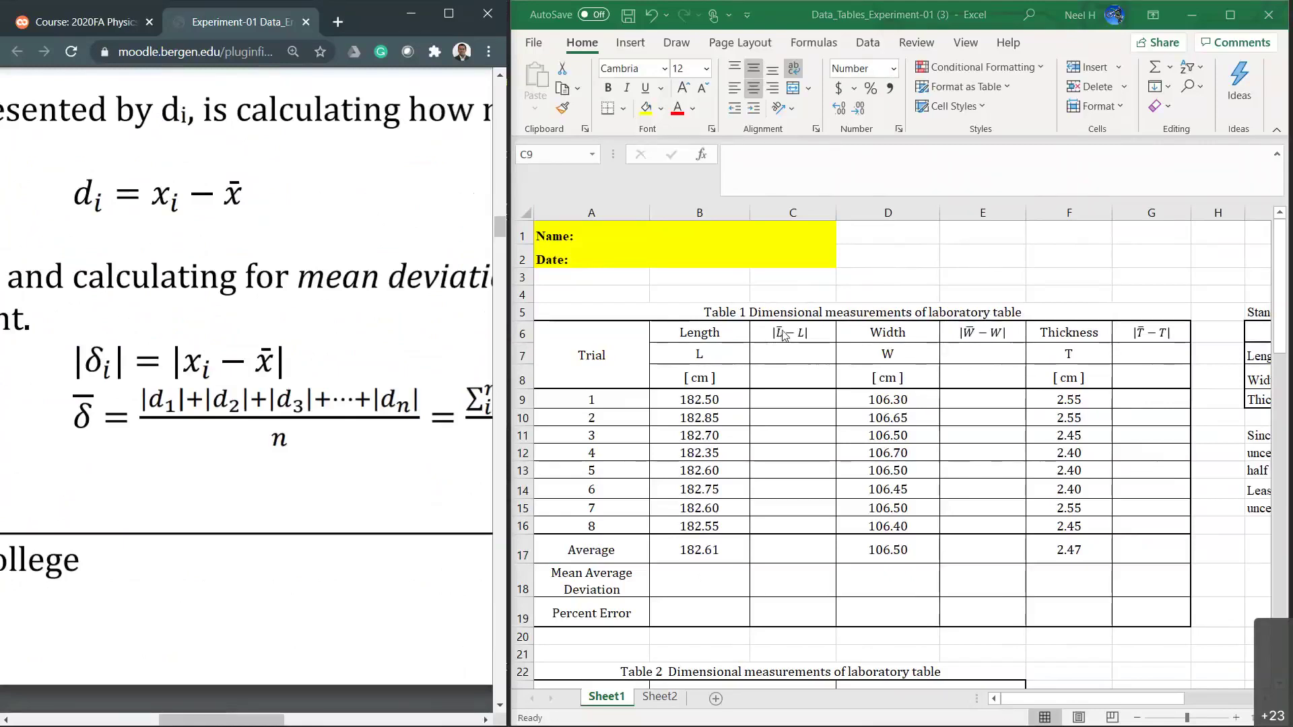
pyautogui.click(788, 394)
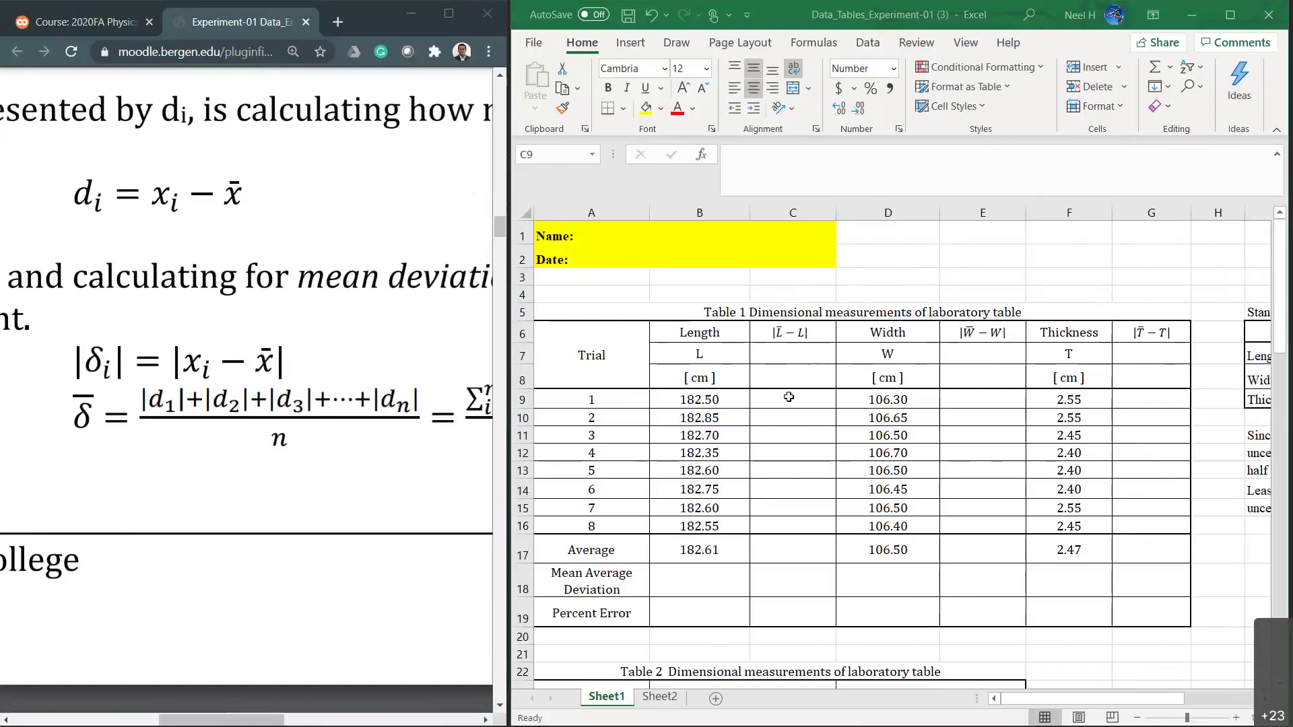
pyautogui.scroll(-6, 237, 379)
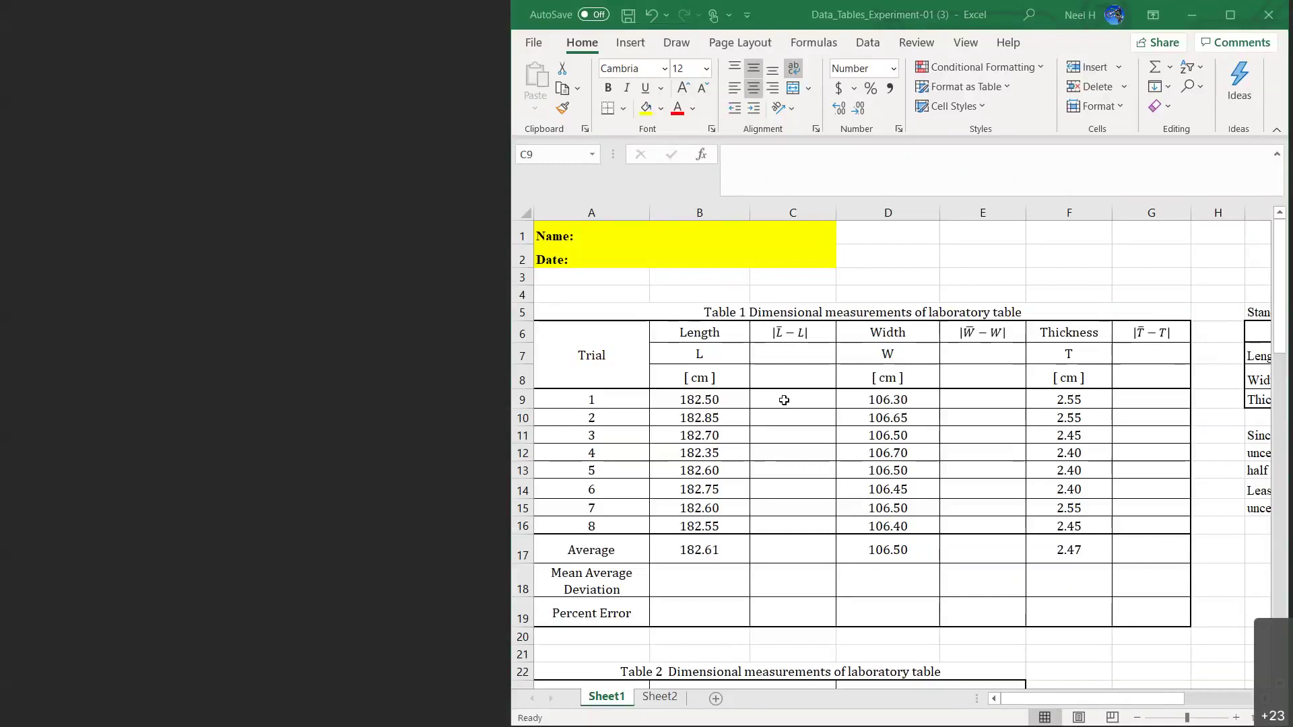
pyautogui.write('Error measu = l')
pyautogui.press('Delete')
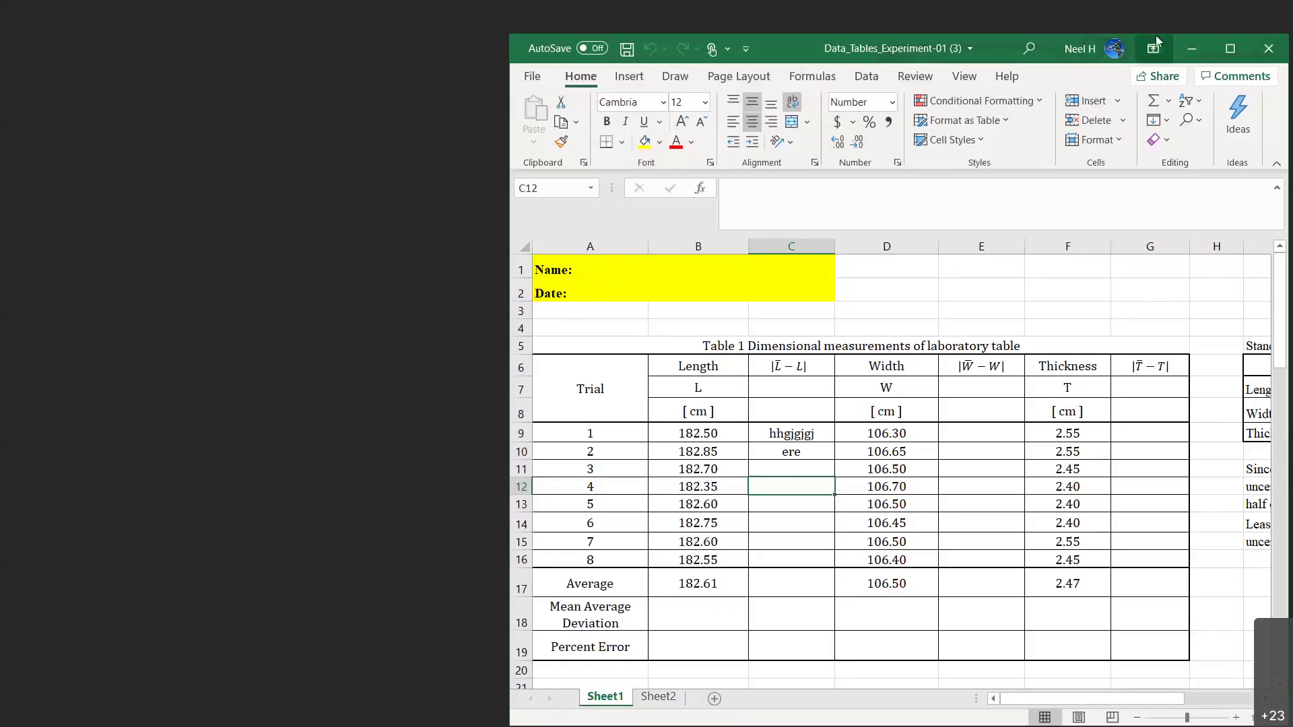
pyautogui.moveTo(1108, 6); pyautogui.dragTo(1108, 2)
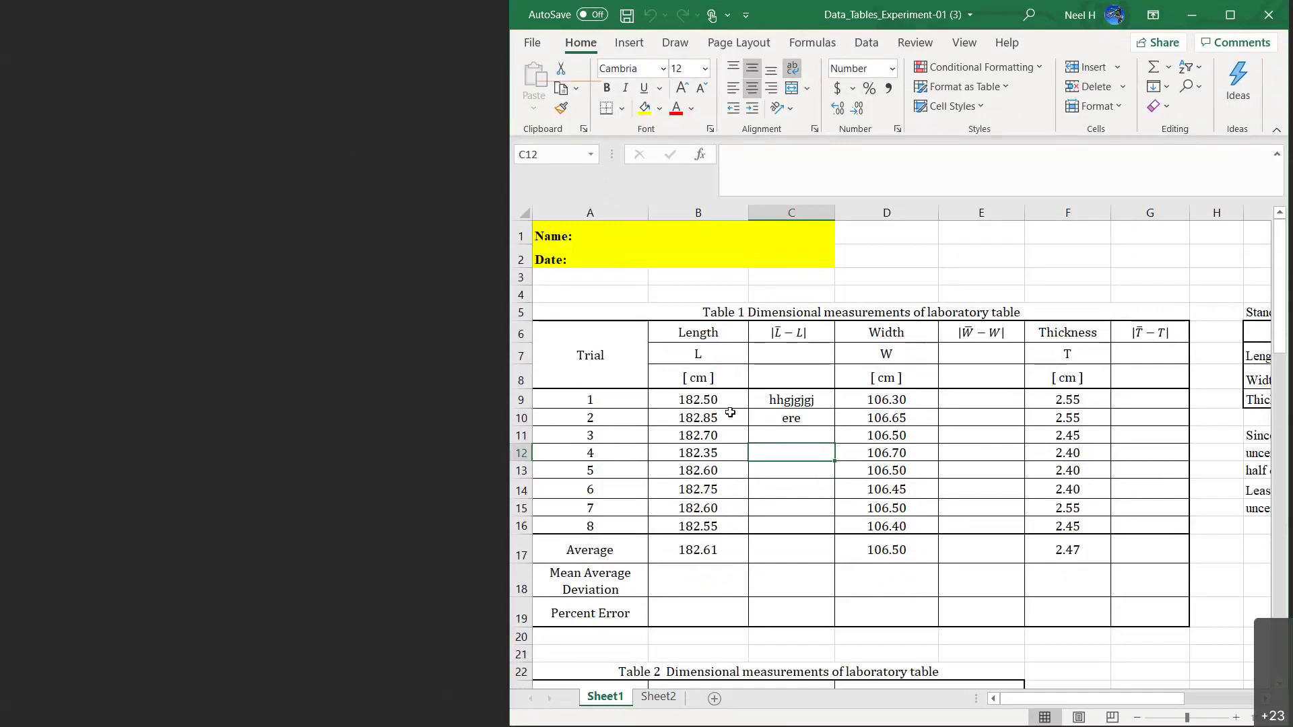
pyautogui.click(732, 447)
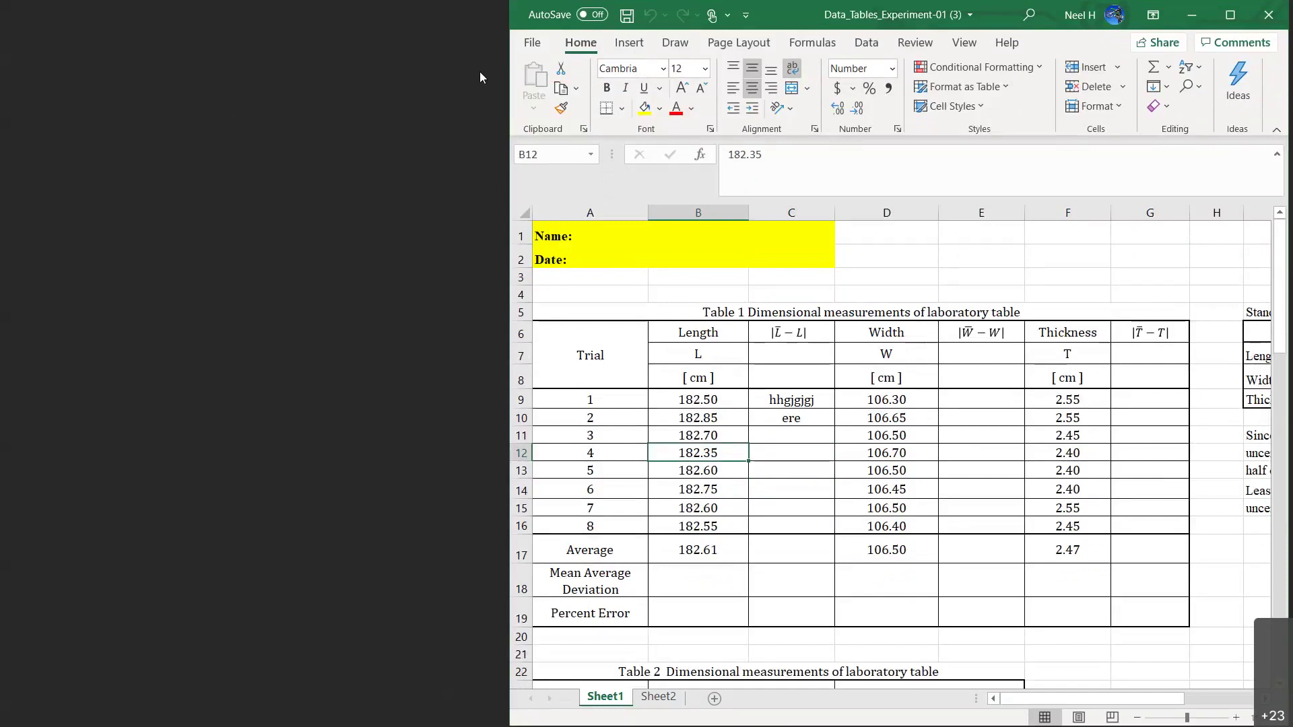
pyautogui.click(497, 10)
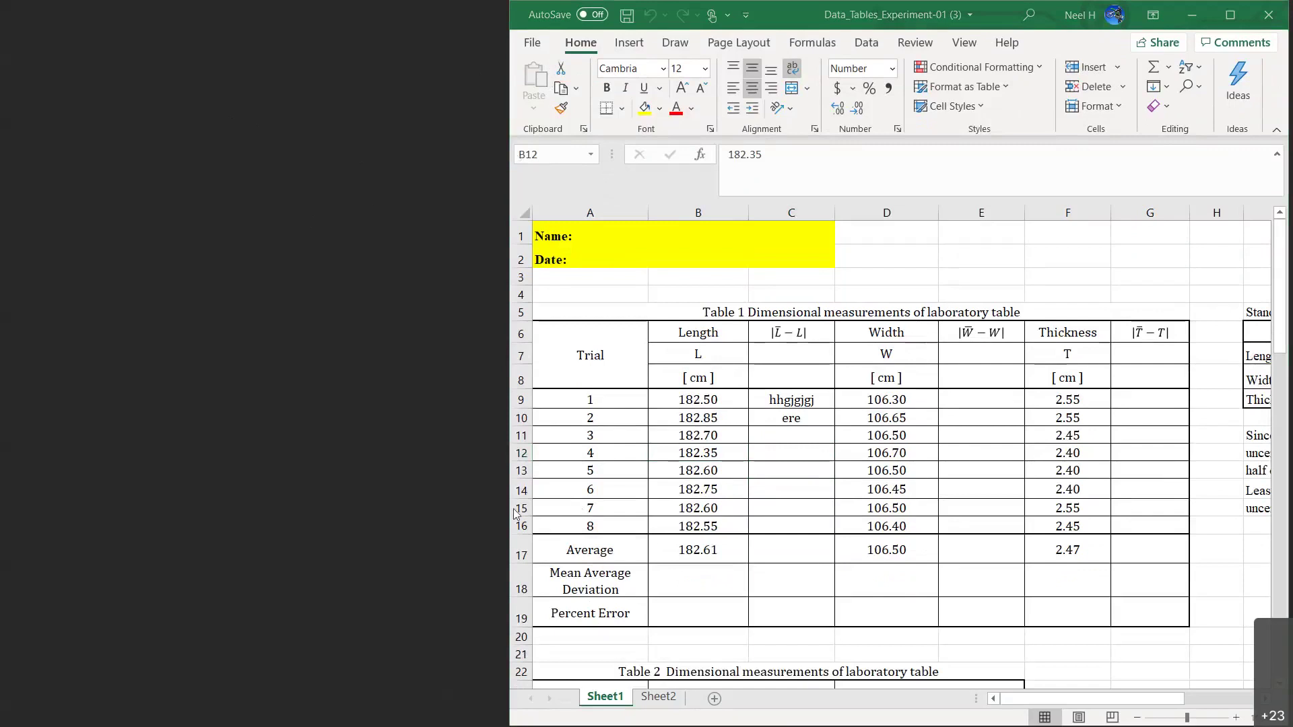
pyautogui.click(467, 503)
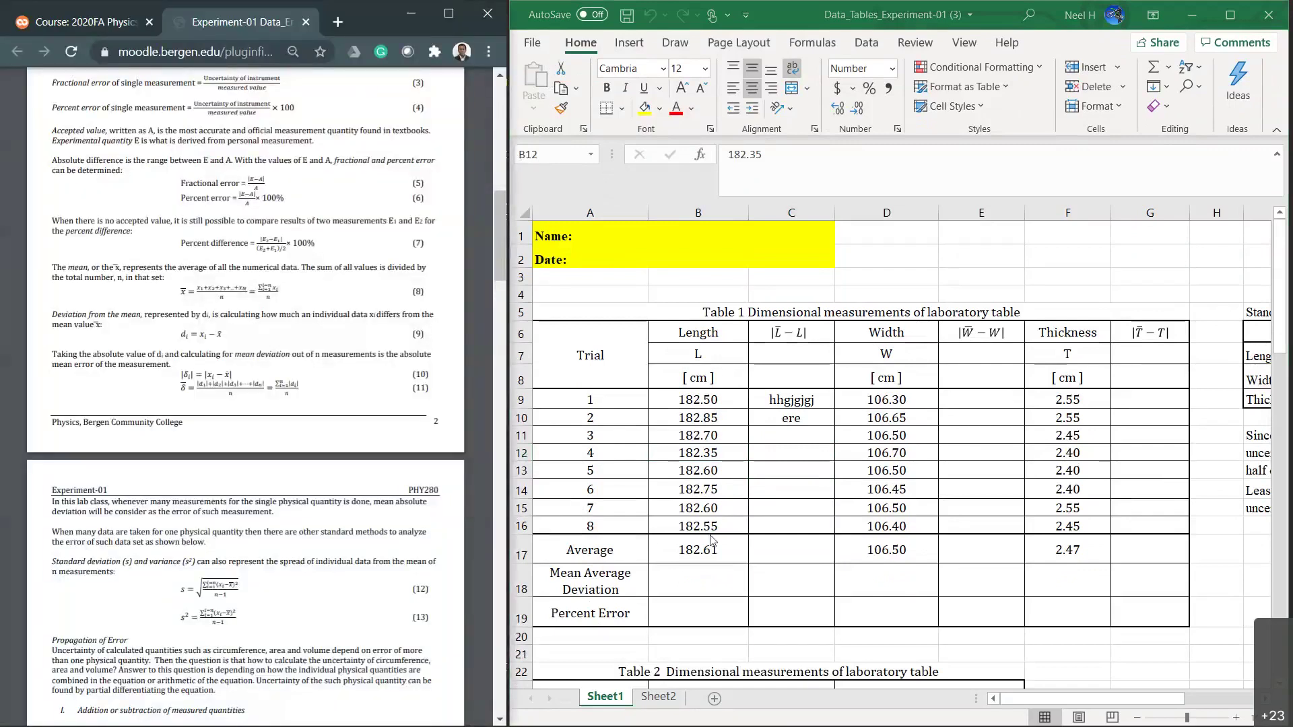
# Clear the stray text from the length deviation cells of trials 1 and 2, C9 and C10
pyautogui.click(813, 398)
pyautogui.press('Delete')
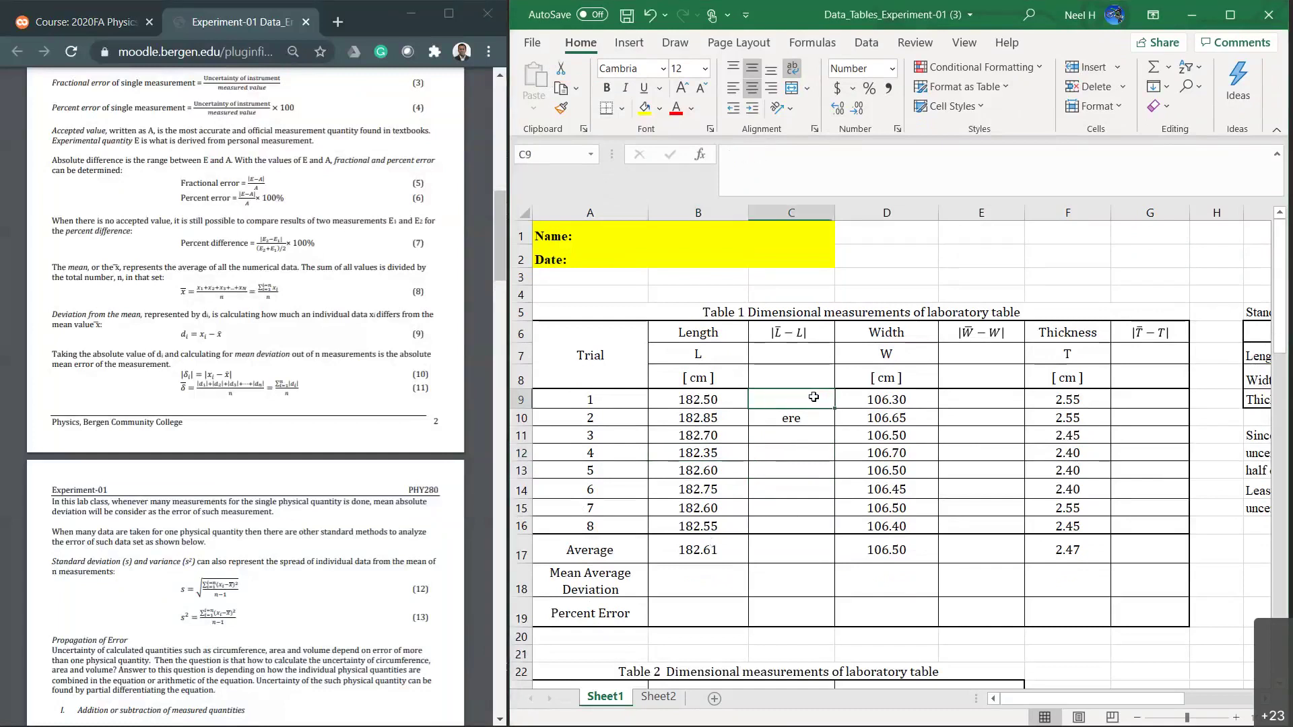
pyautogui.press('Down')
pyautogui.press('Delete')
# Calculate trial 1's absolute length deviation in C9 with the formula =ABS(182.61-B9)
pyautogui.press('Up')
pyautogui.write('=')
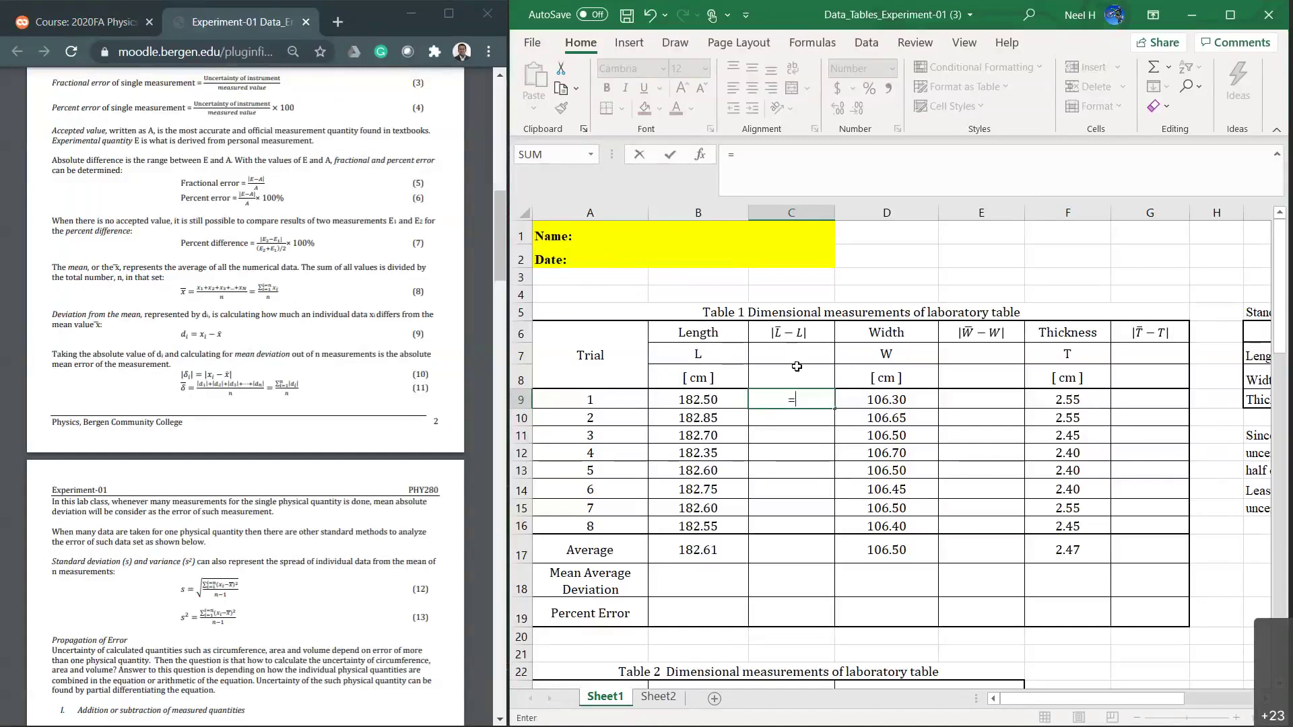
pyautogui.write('ABS')
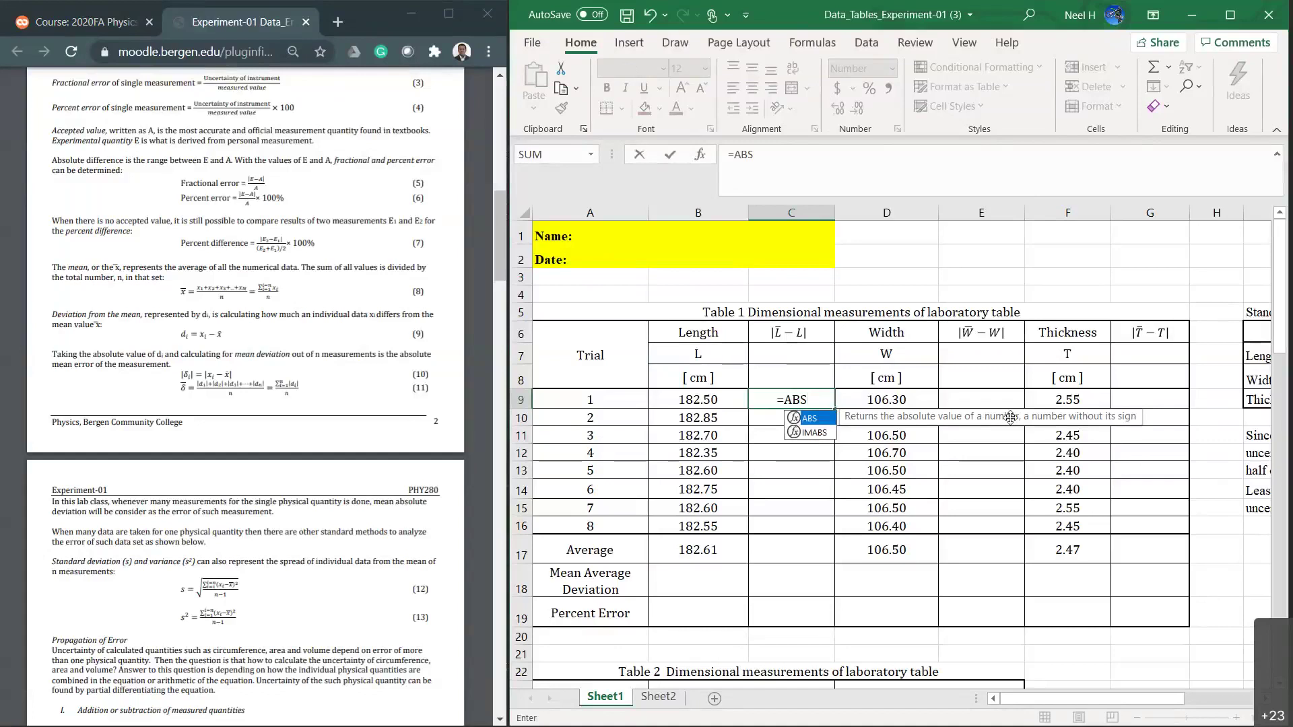
pyautogui.write('(')
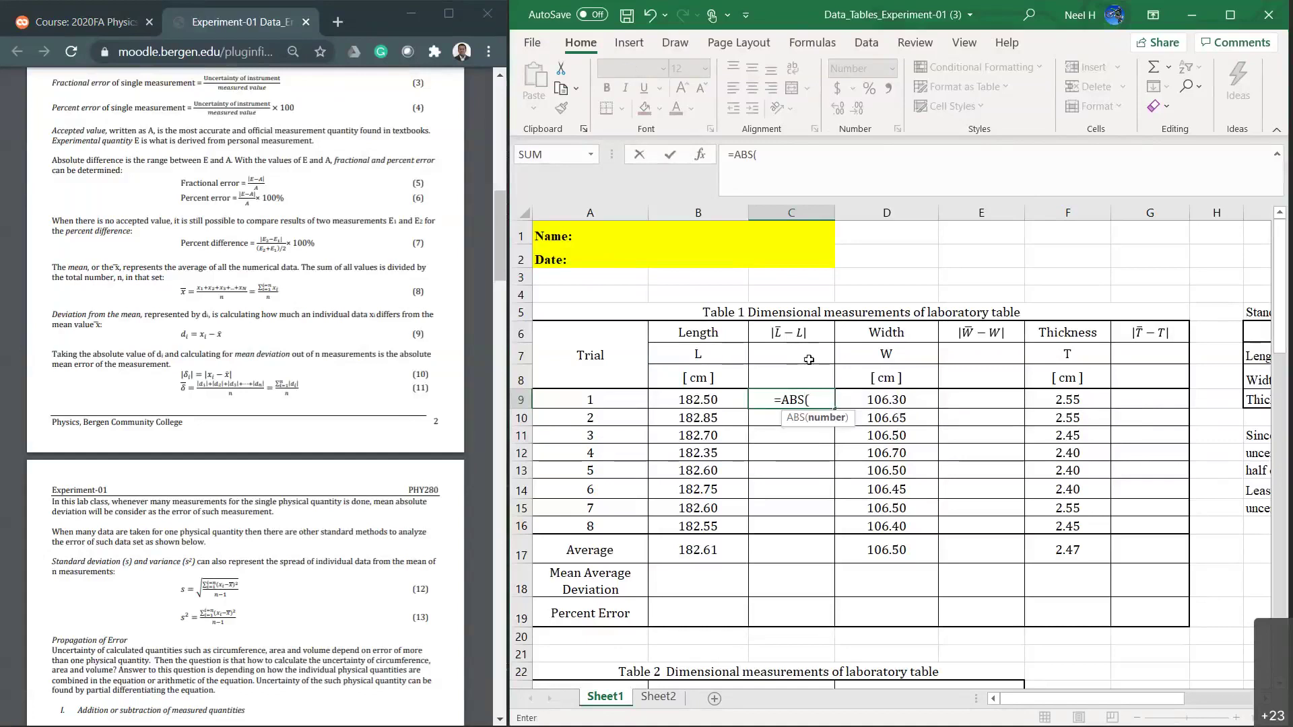
pyautogui.write('182.')
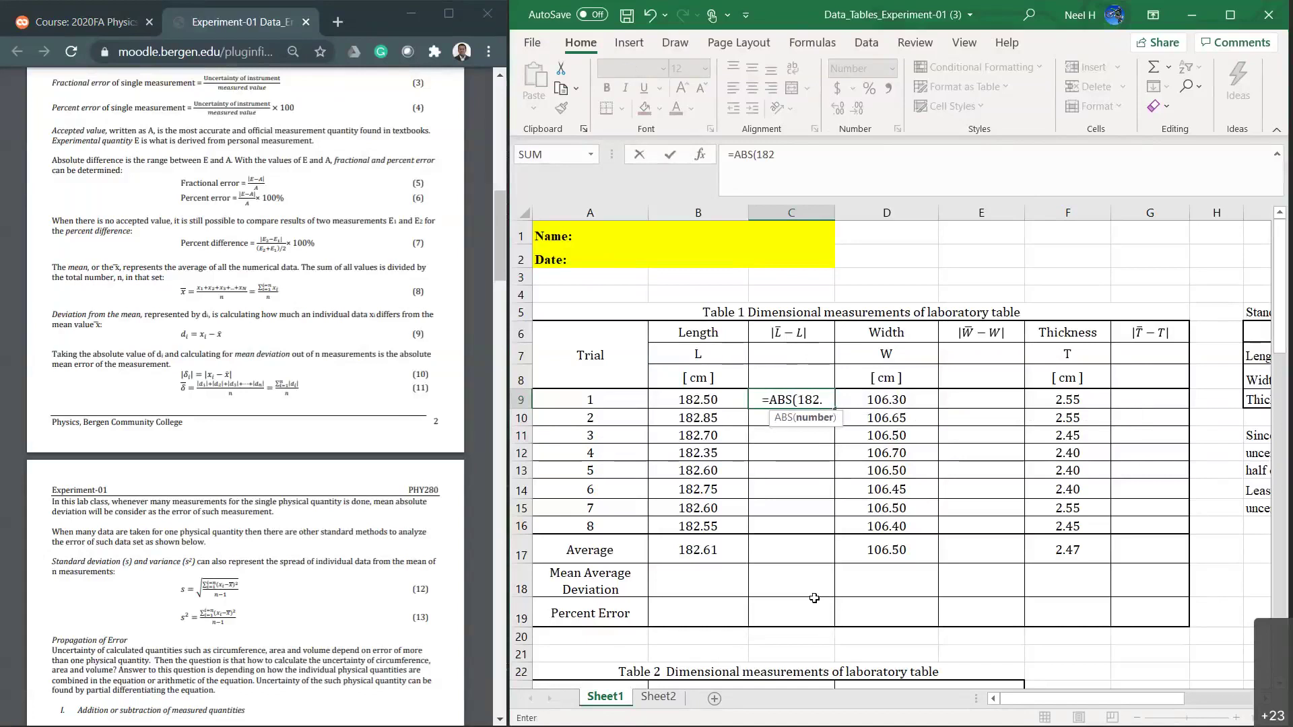
pyautogui.write('61')
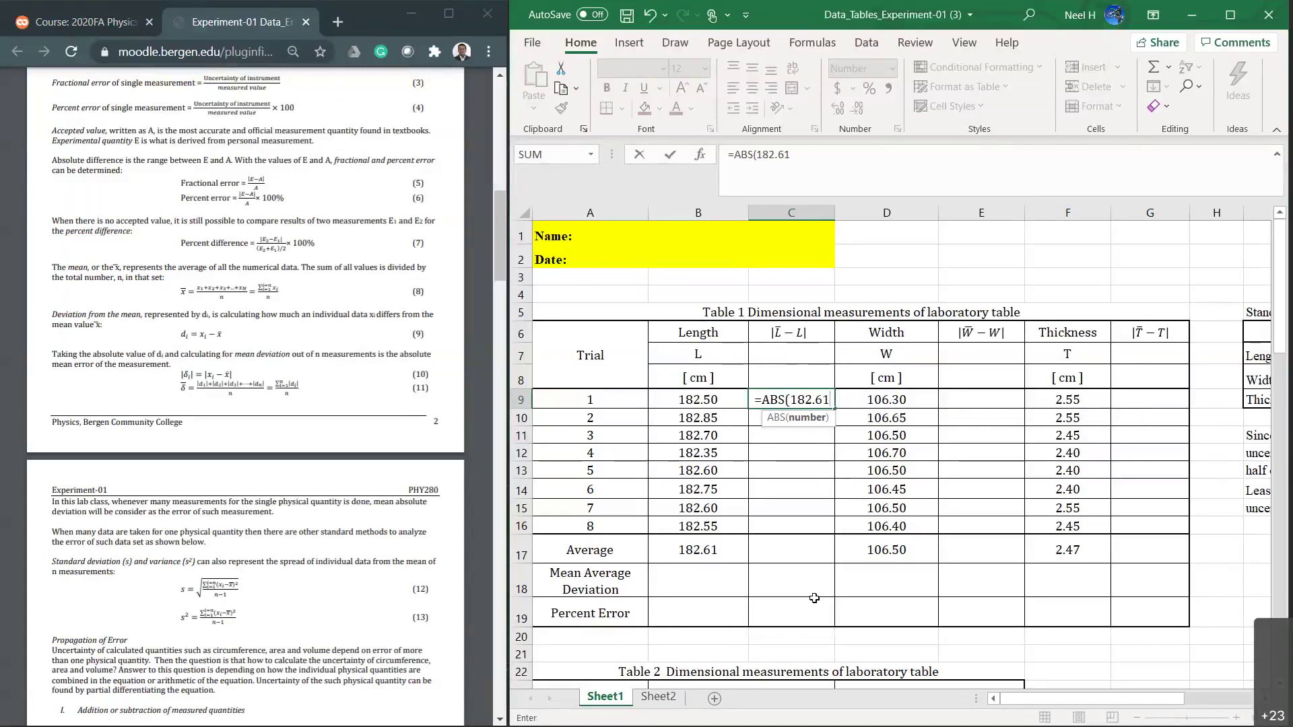
pyautogui.write('-')
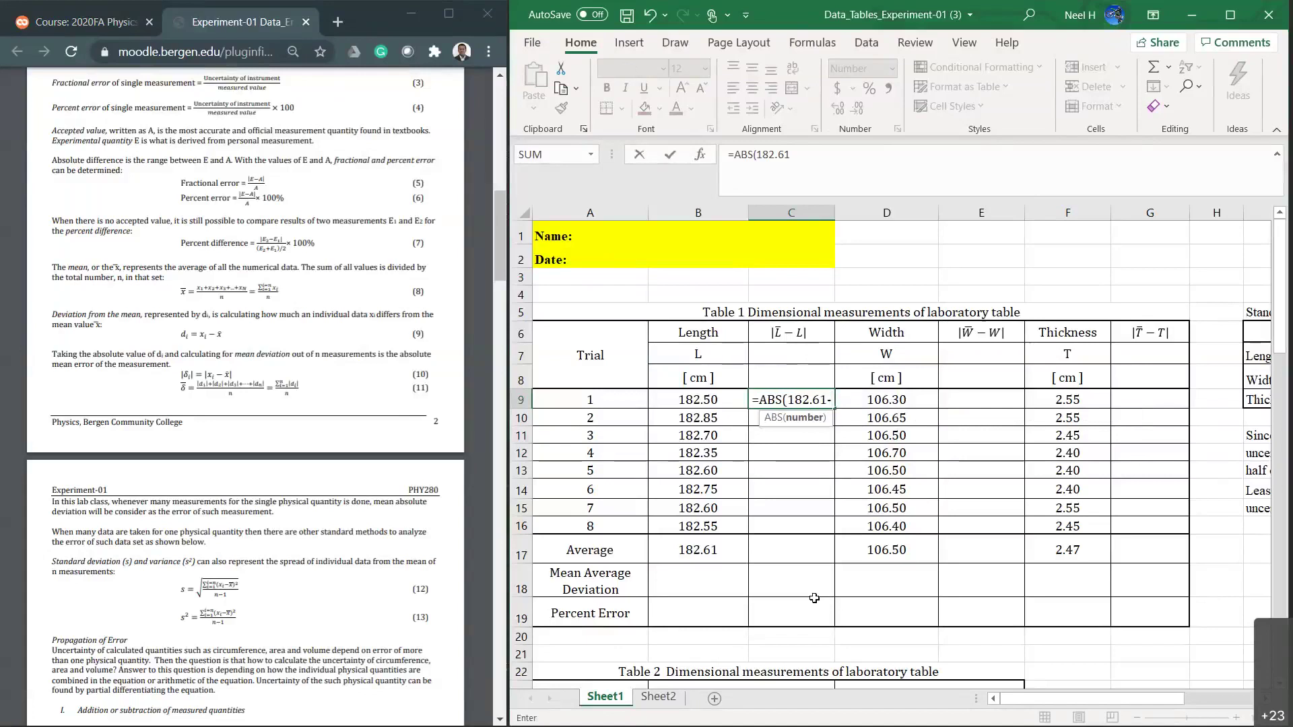
pyautogui.click(698, 400)
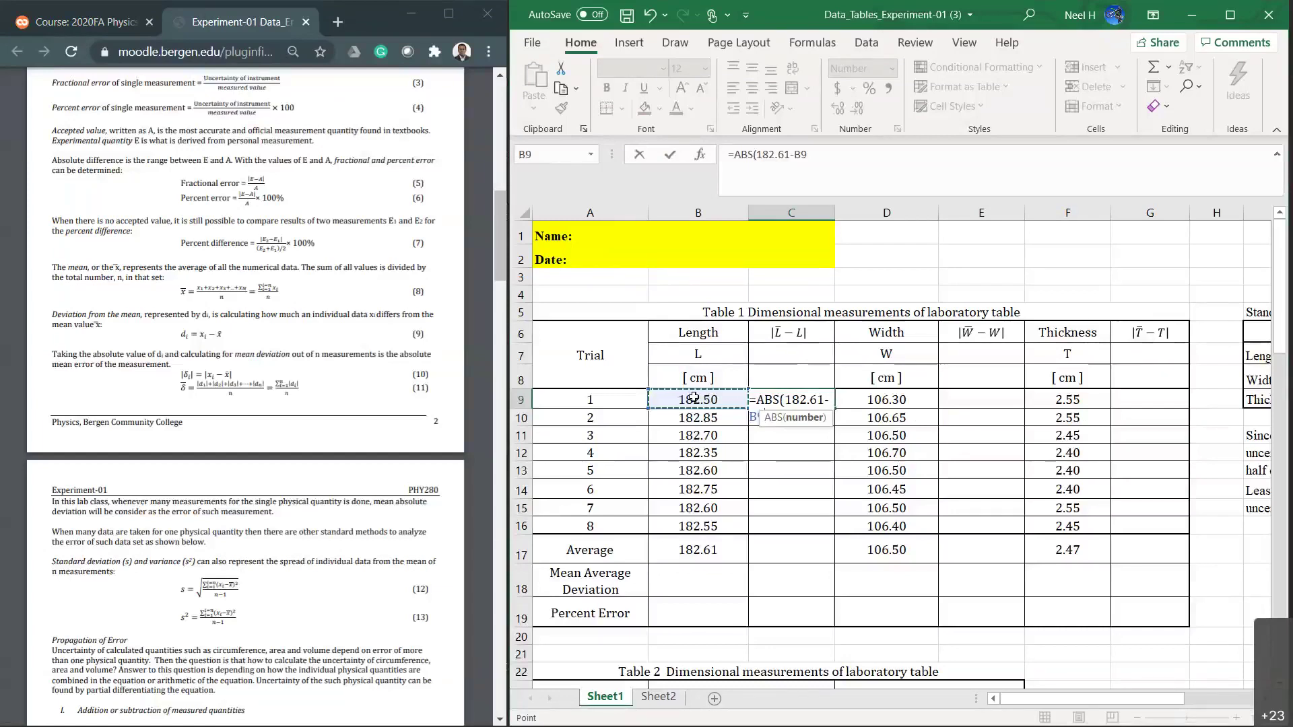
pyautogui.write(')')
pyautogui.press('Return')
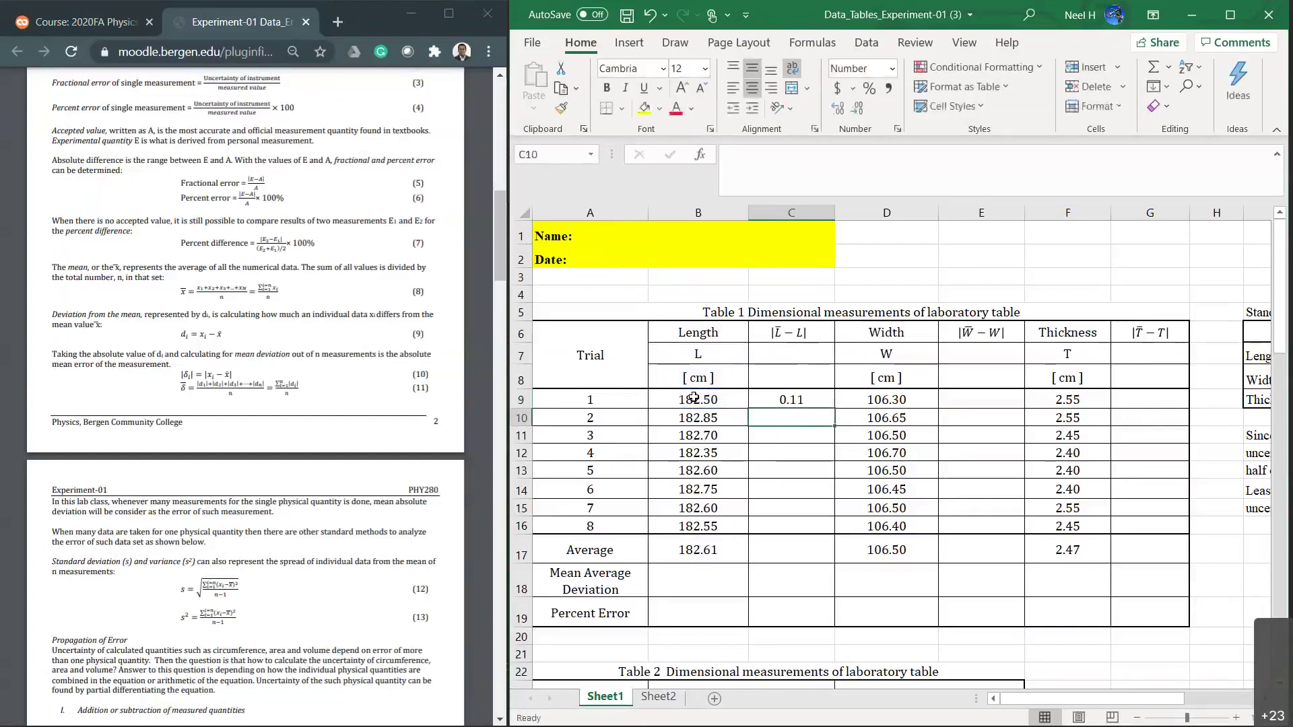
# Examine how C9's deviation formula refers to trial 1's length in B9 and which cells down to C16 need the same calculation
pyautogui.click(803, 400)
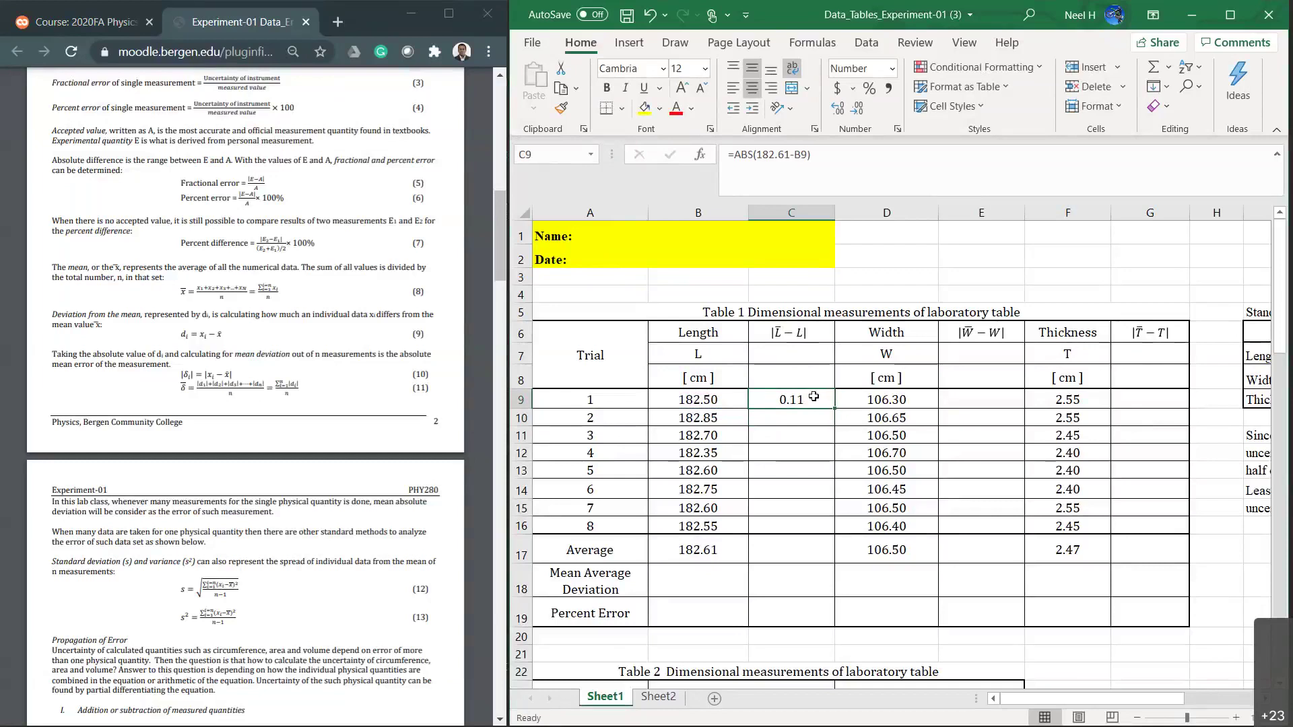
pyautogui.click(708, 400)
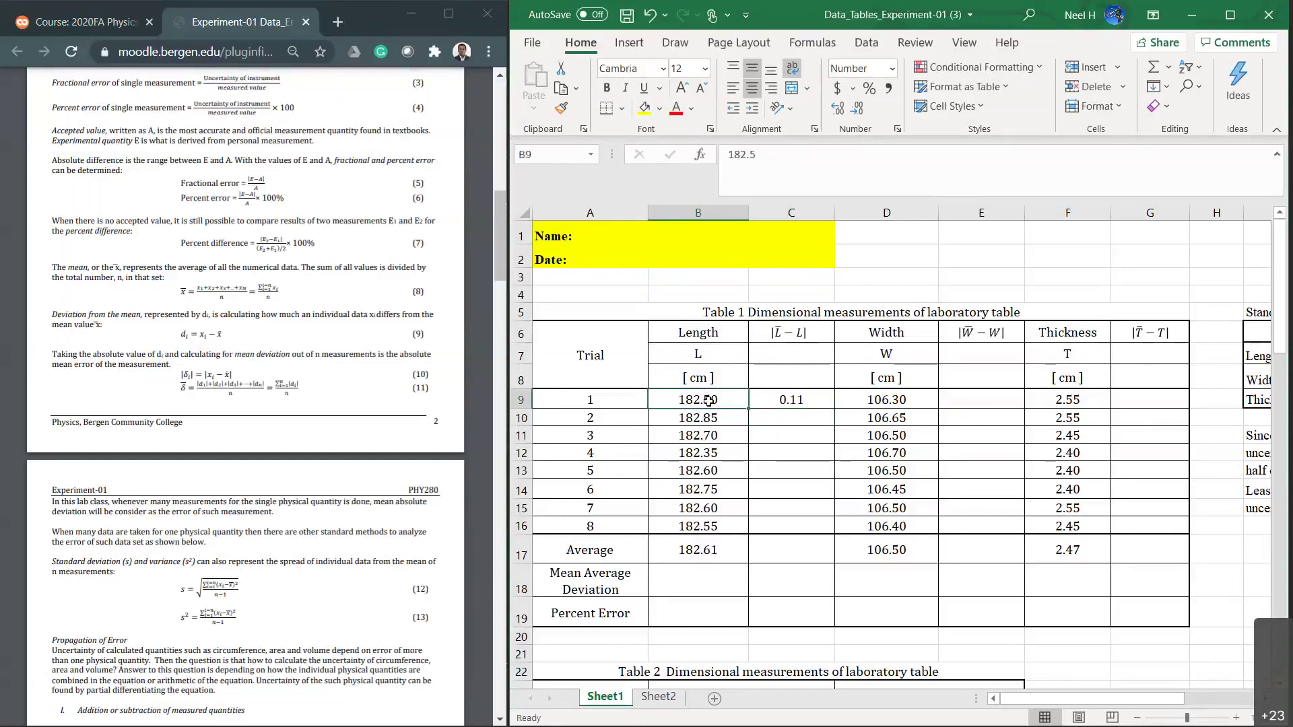
pyautogui.click(789, 398)
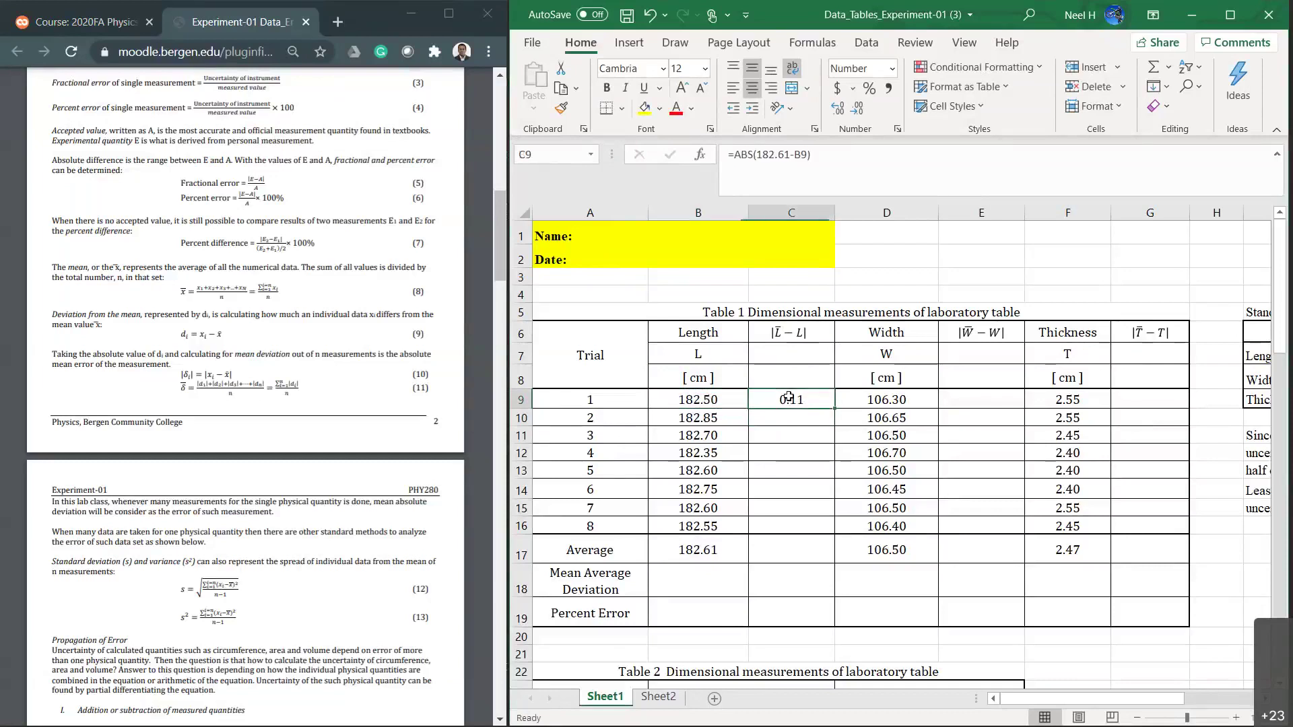
pyautogui.click(717, 398)
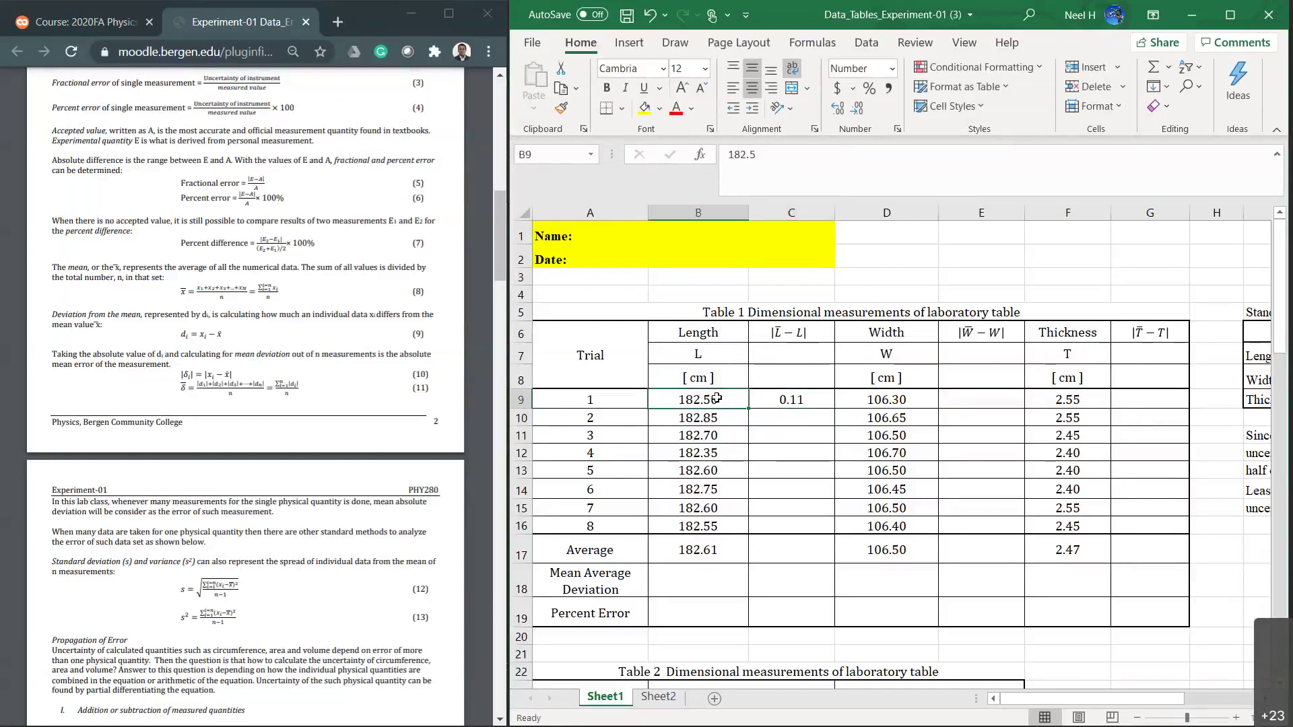
pyautogui.click(786, 401)
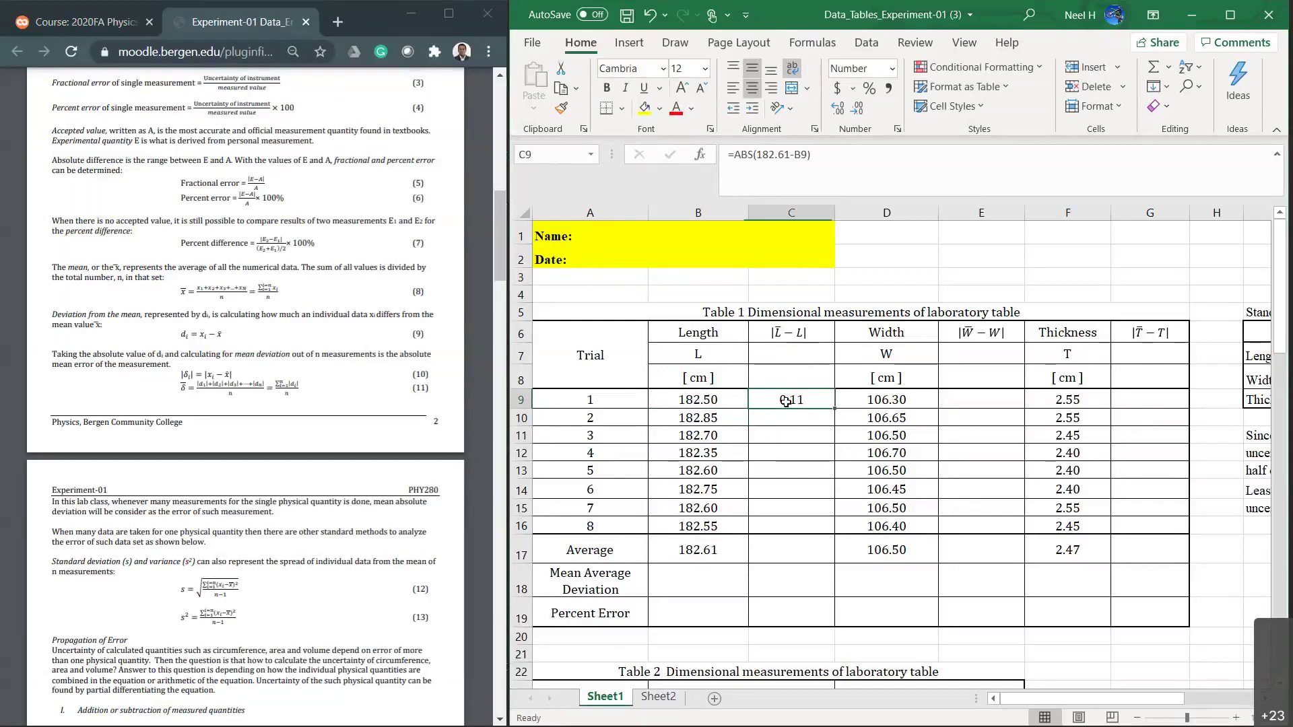
pyautogui.moveTo(786, 401); pyautogui.dragTo(790, 531)
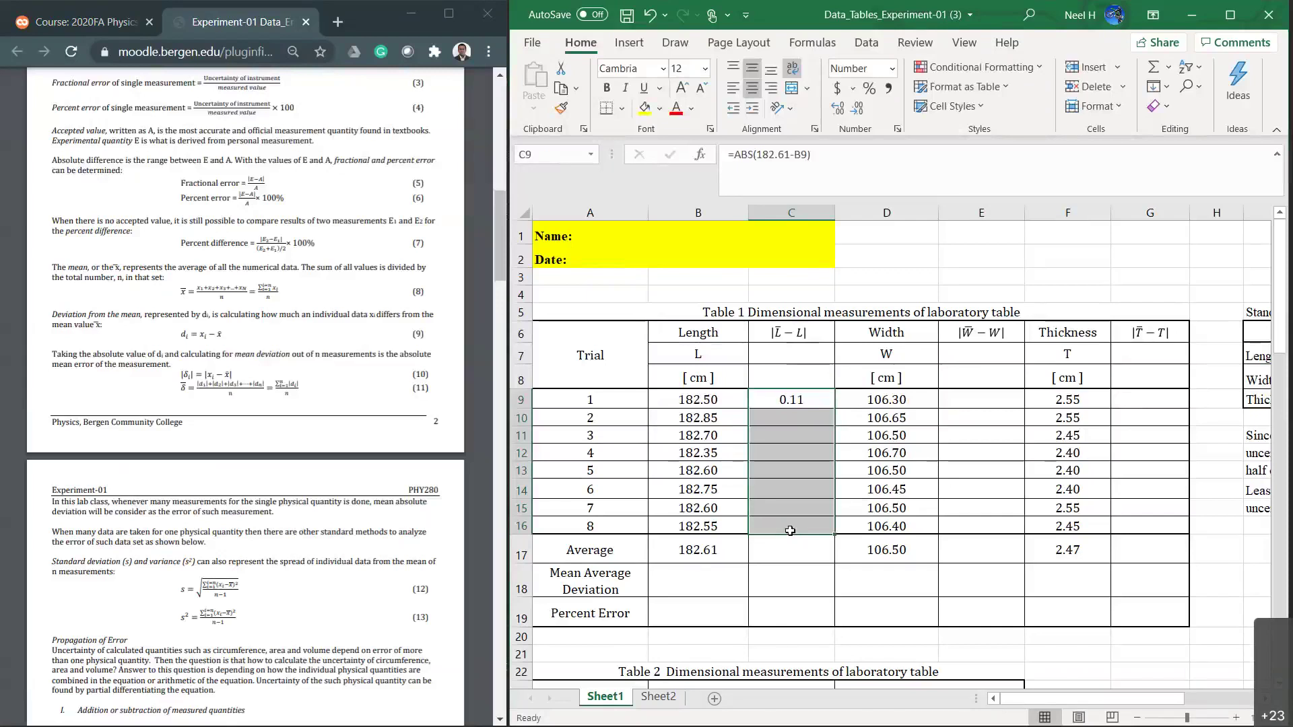
pyautogui.click(715, 399)
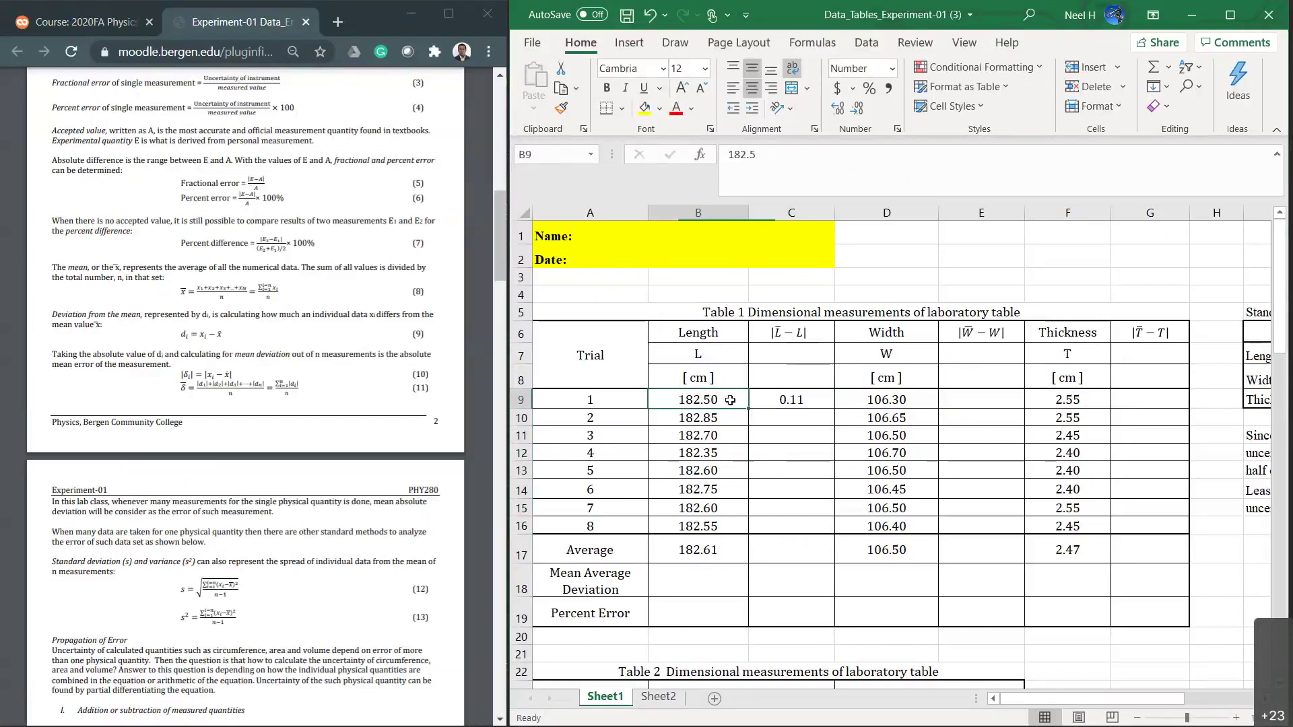
# Copy trial 1's absolute length deviation formula from C9 down through C16 for the remaining trials
pyautogui.click(797, 400)
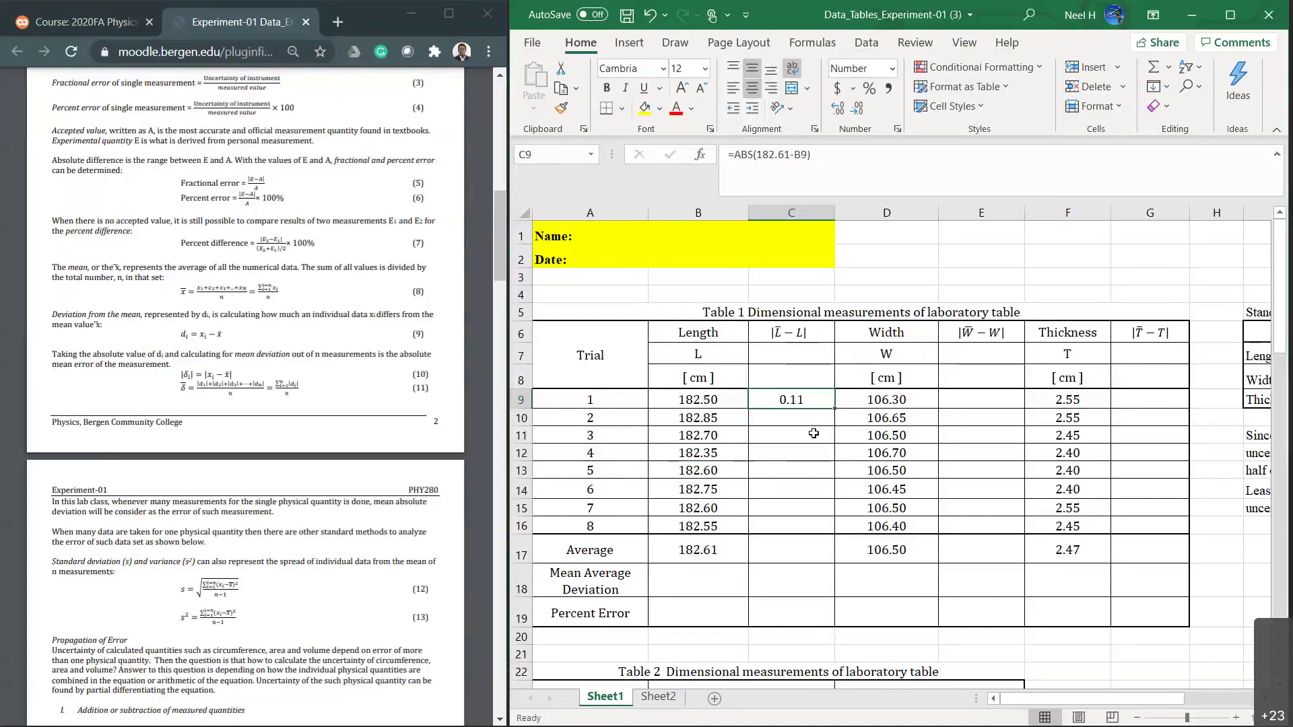
pyautogui.click(813, 154)
pyautogui.moveTo(812, 155); pyautogui.dragTo(776, 157)
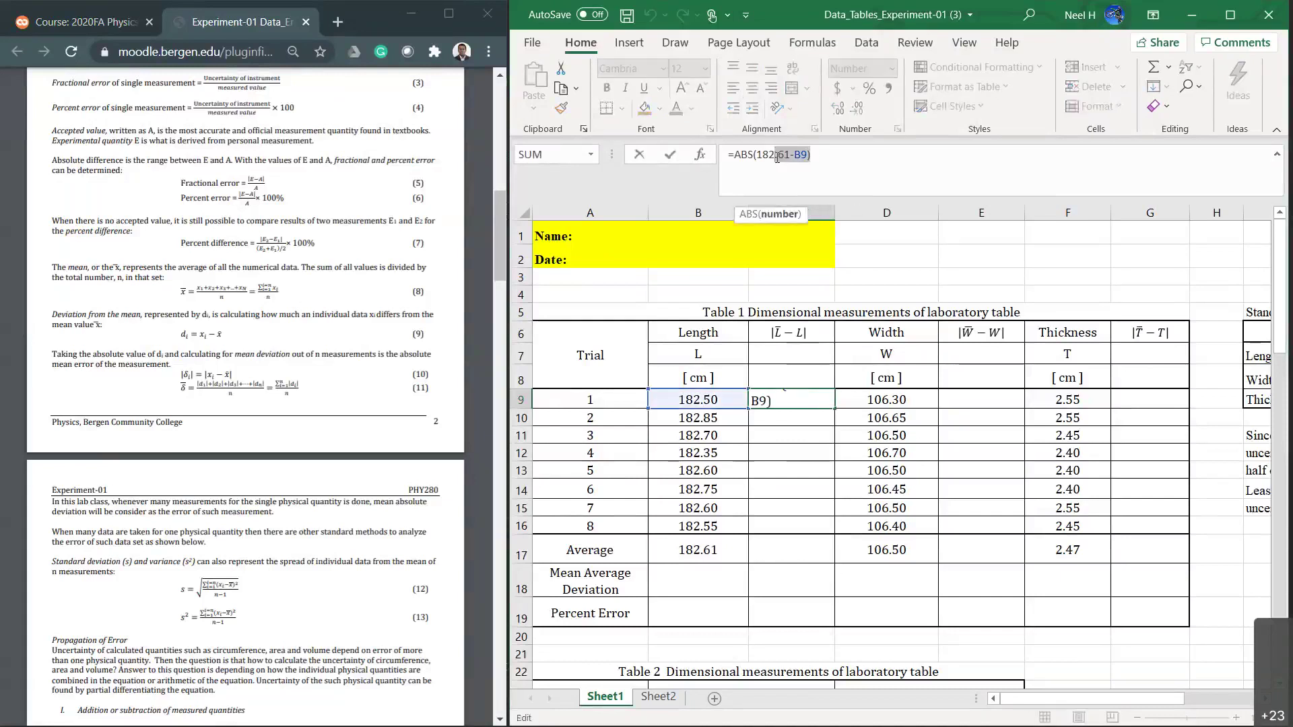
pyautogui.press('Return')
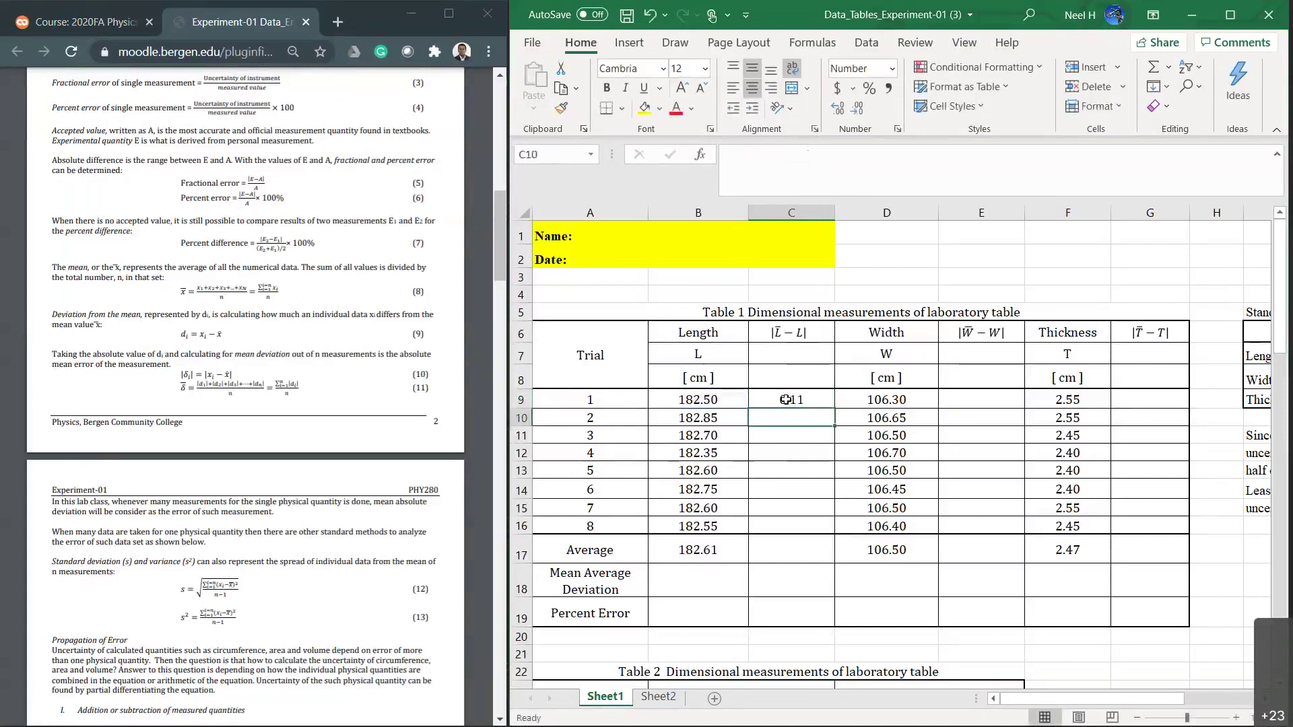
pyautogui.click(785, 400)
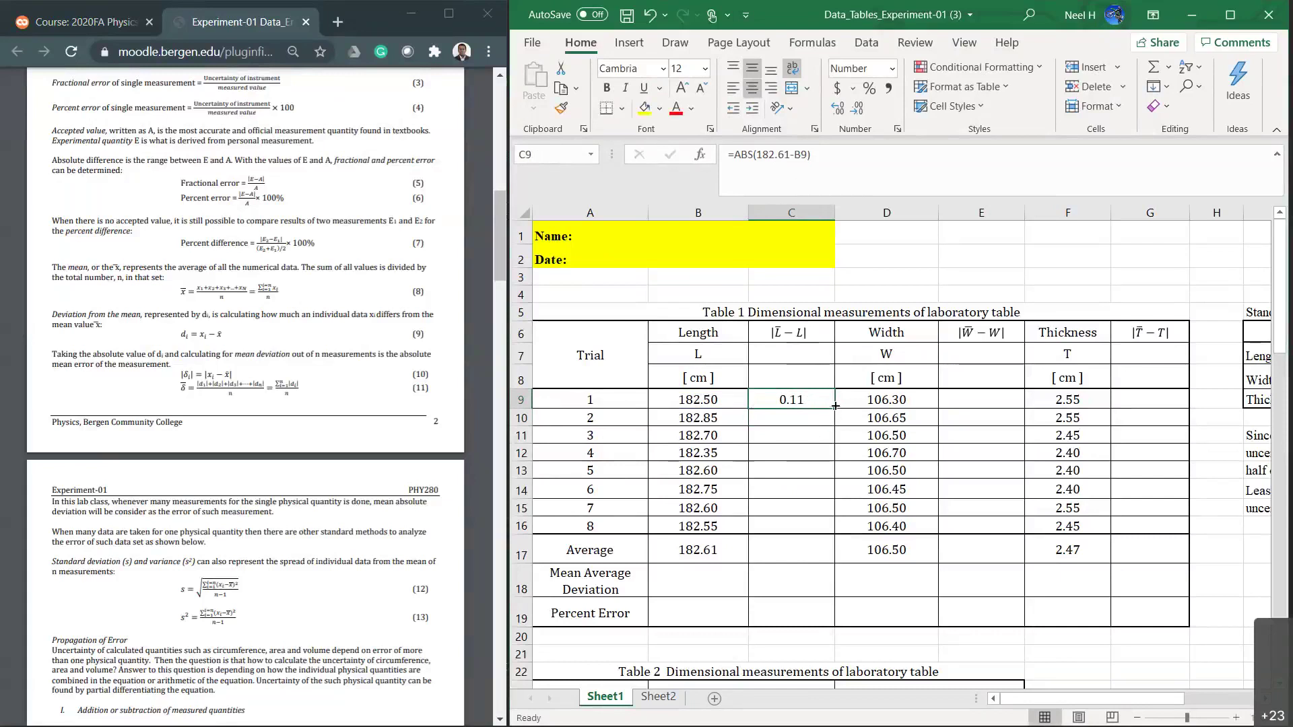
pyautogui.moveTo(834, 405); pyautogui.dragTo(833, 531)
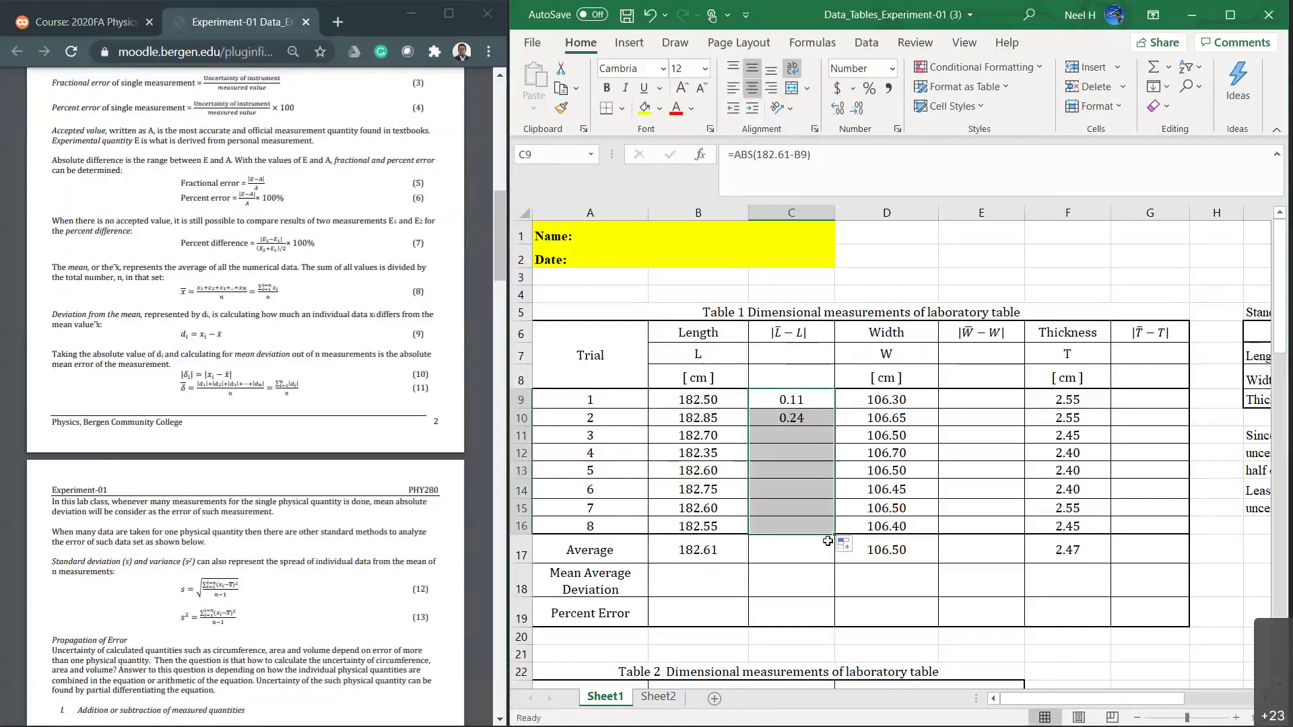
pyautogui.moveTo(803, 400); pyautogui.dragTo(803, 519)
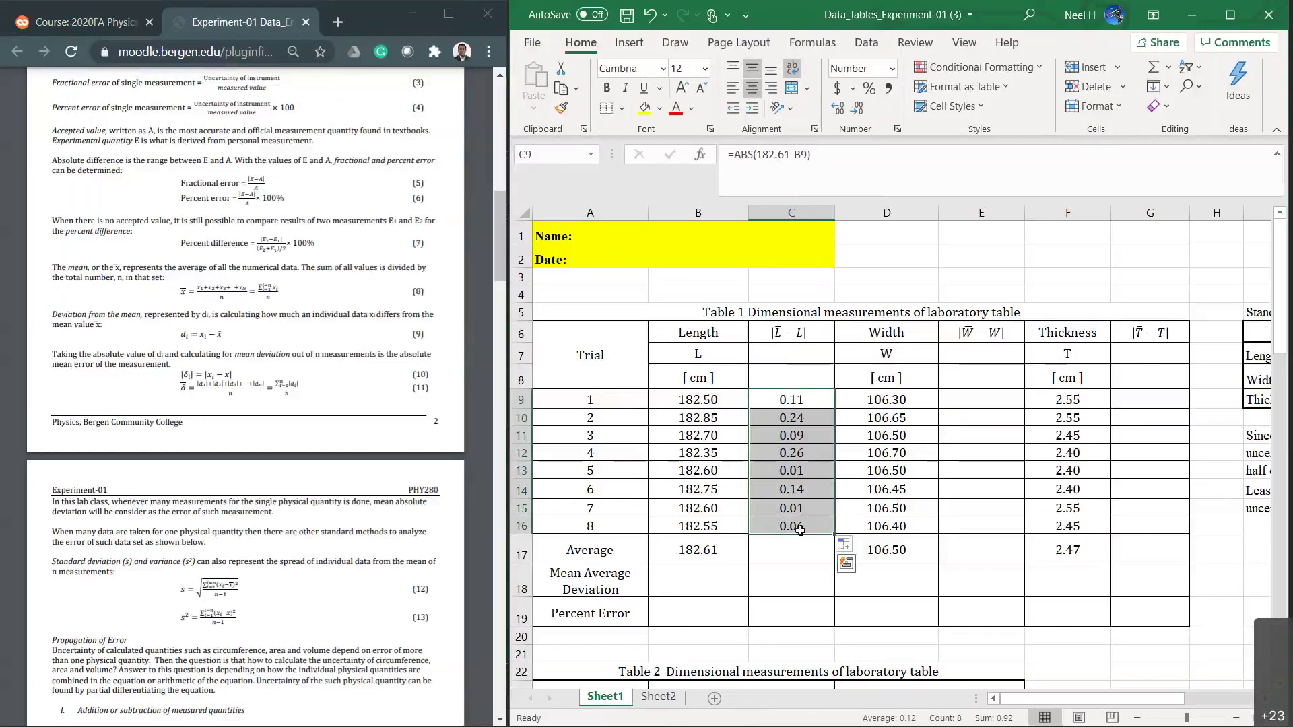
# Calculate the length's mean average deviation in C18 with the formula =AVERAGE(C9:C16)
pyautogui.click(787, 583)
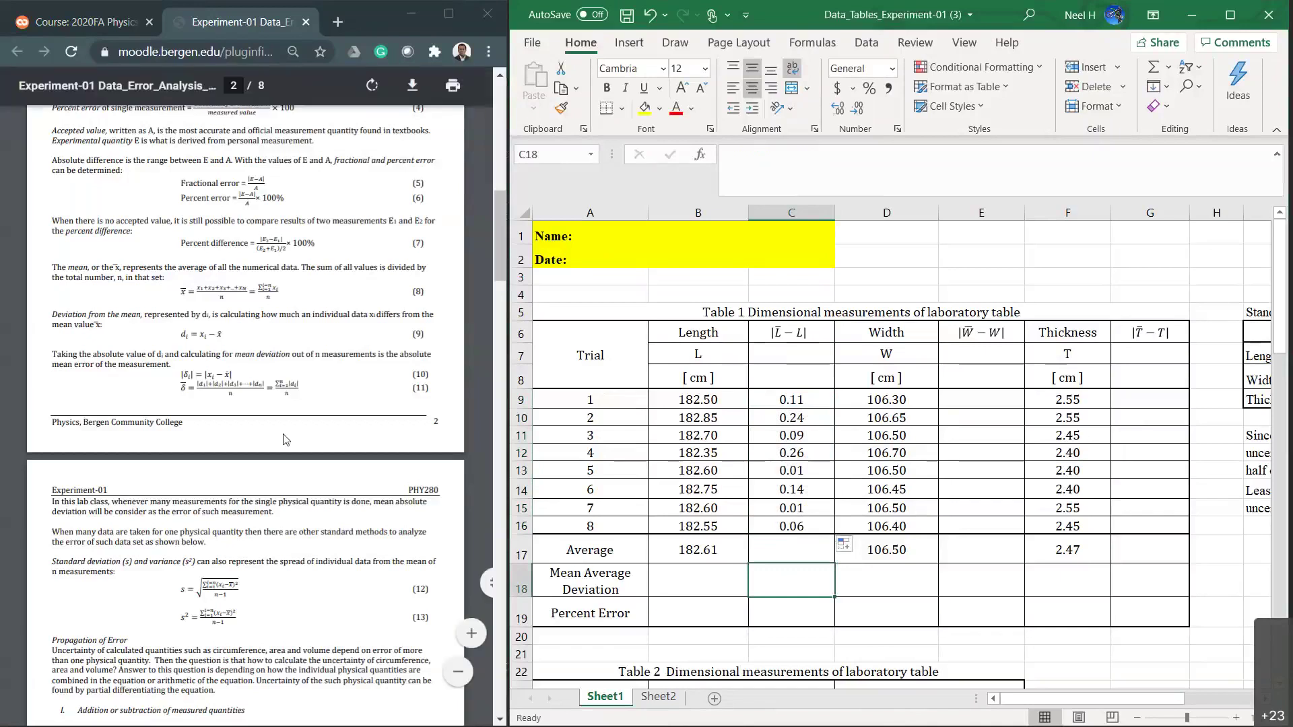
pyautogui.scroll(1, 241, 409)
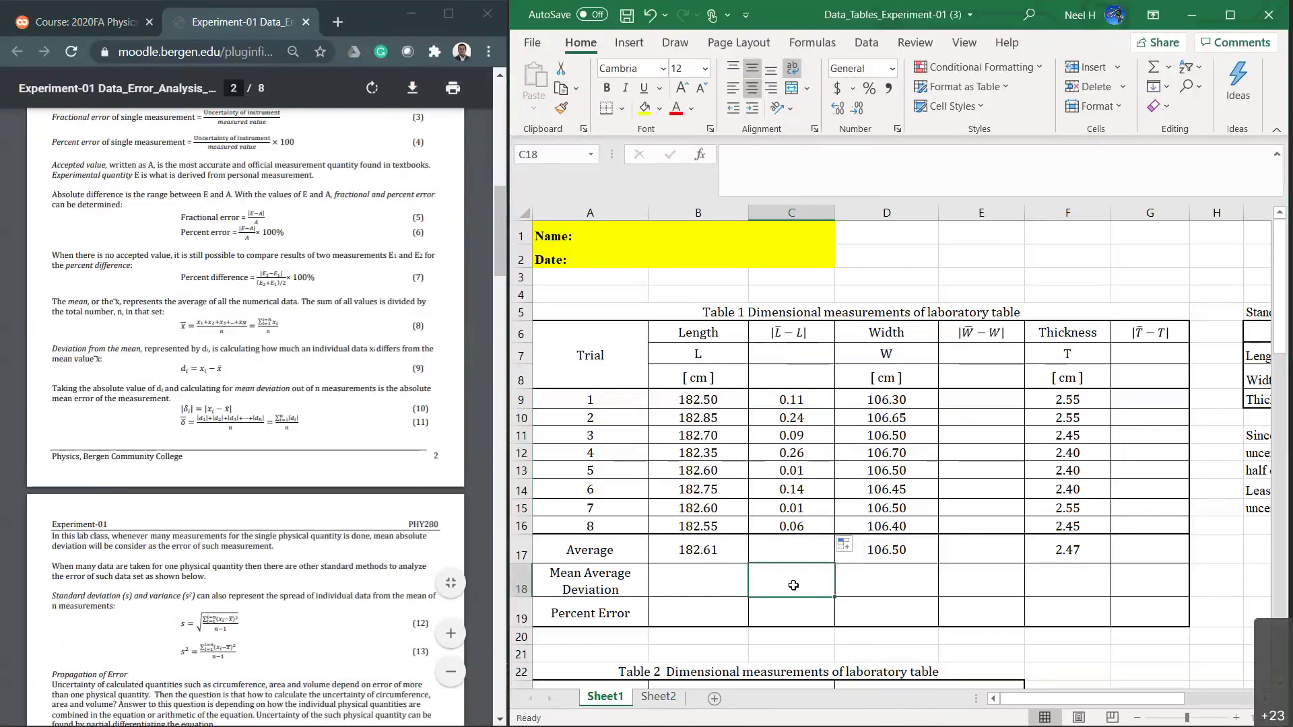
pyautogui.click(583, 580)
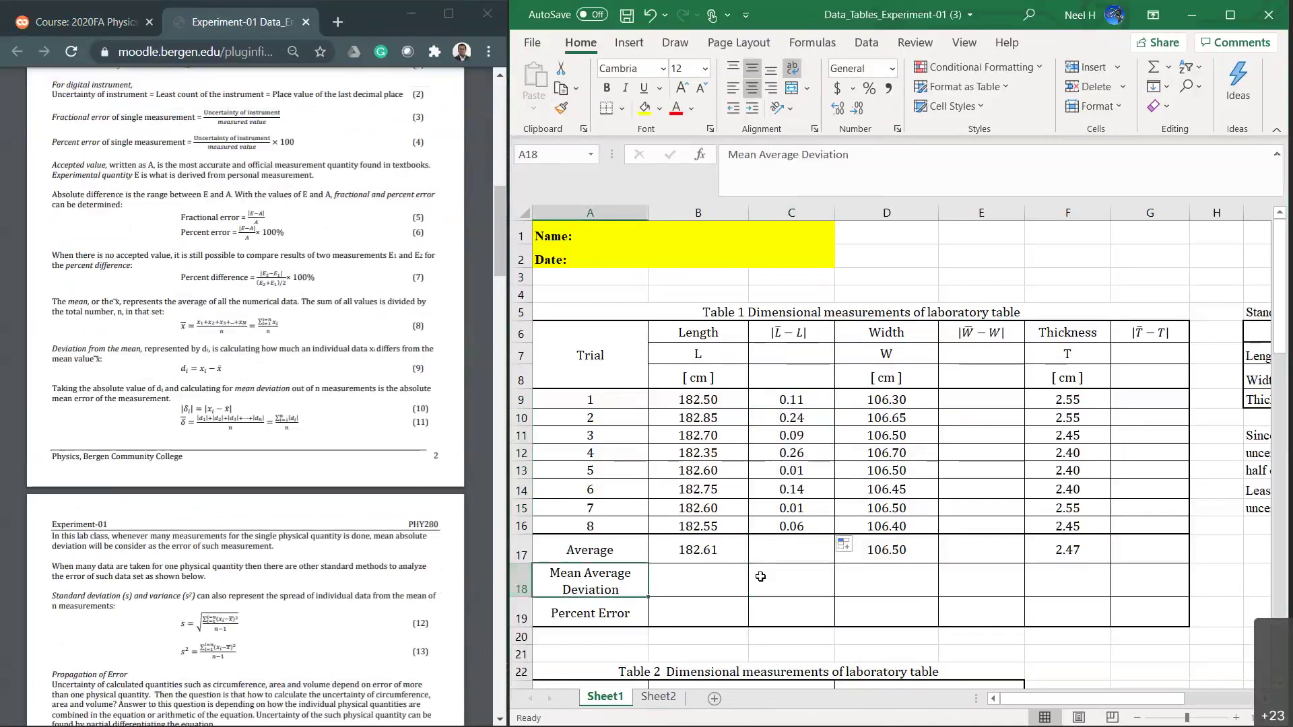
pyautogui.click(803, 576)
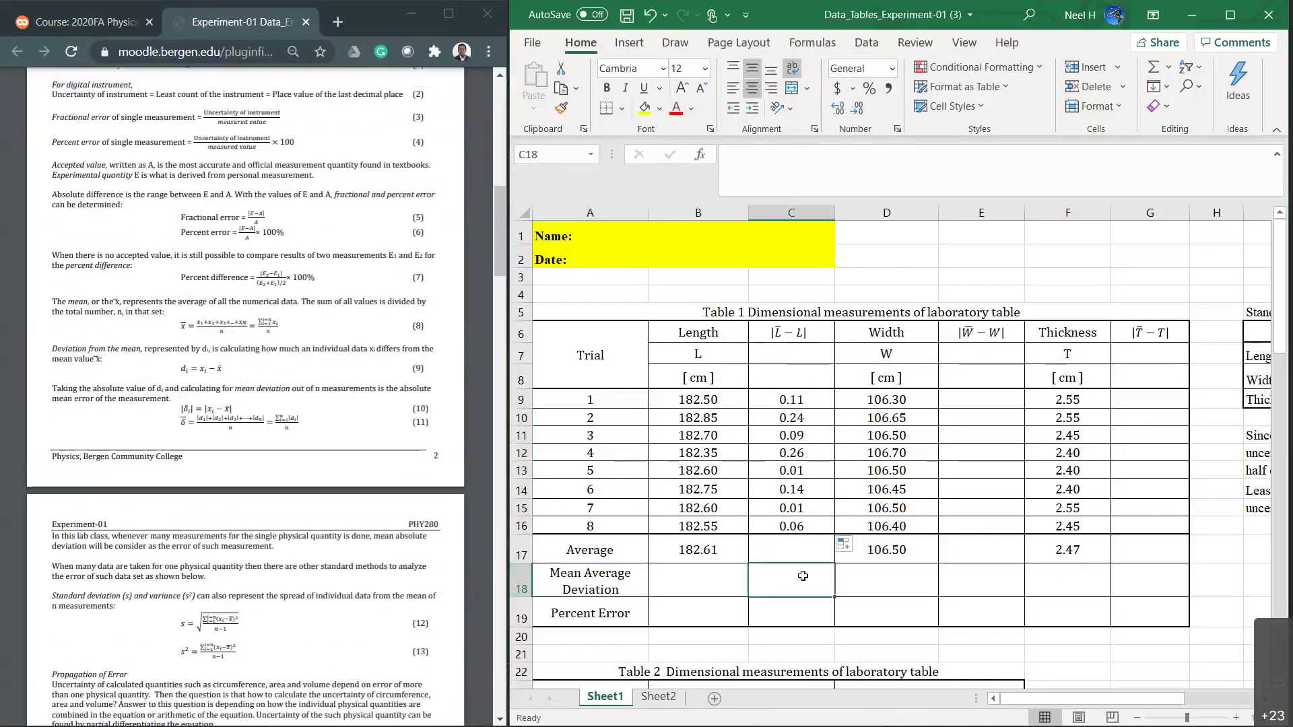
pyautogui.write('=')
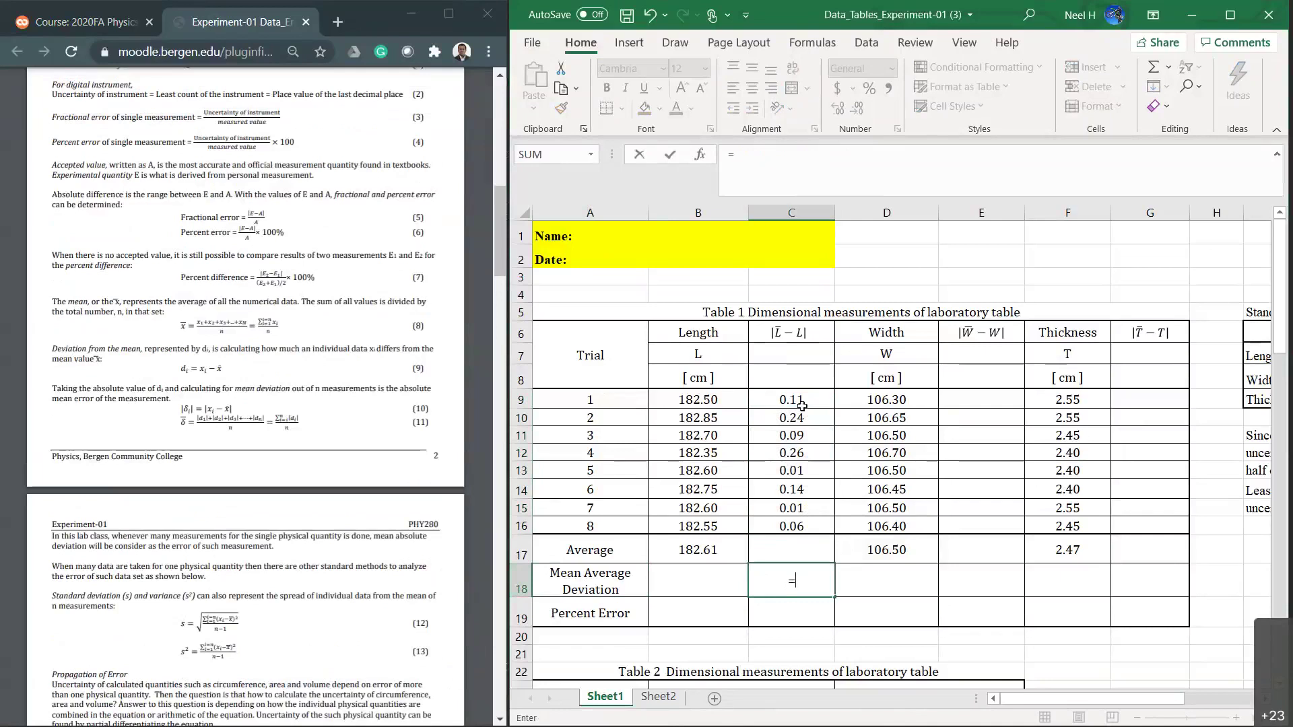
pyautogui.write('av')
pyautogui.click(839, 622)
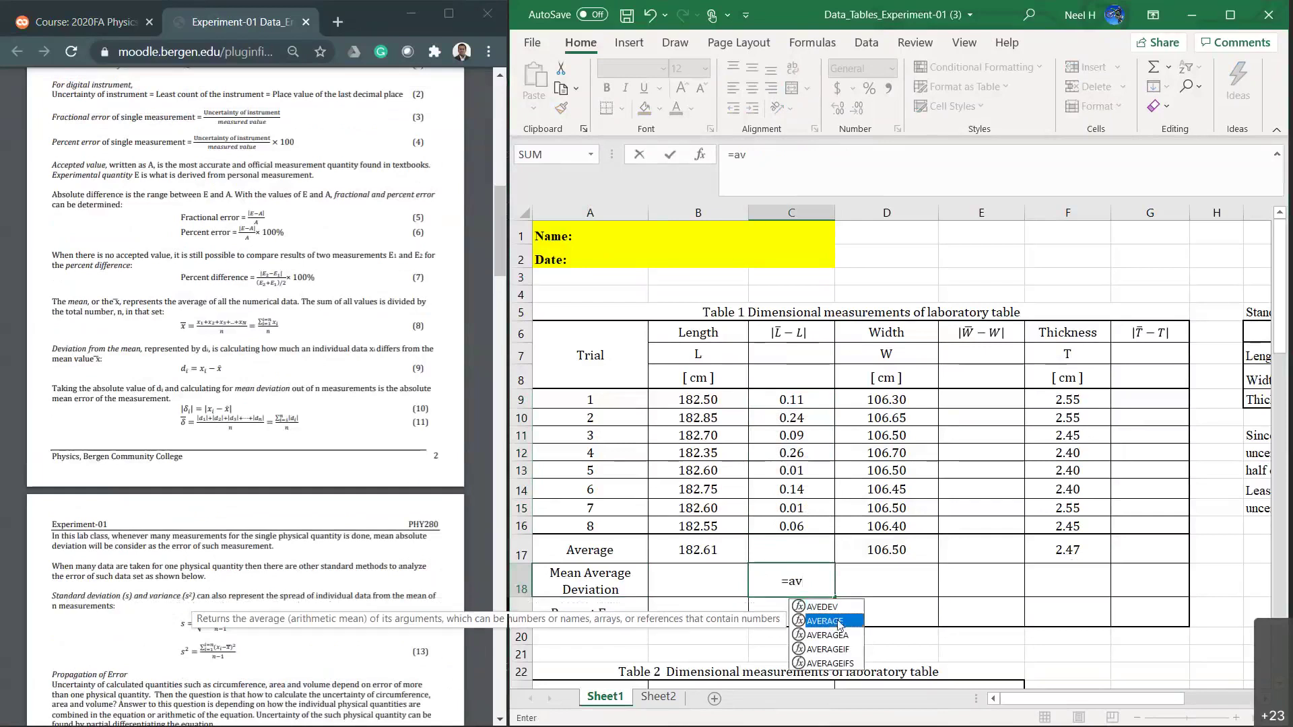
pyautogui.doubleClick(838, 622)
pyautogui.moveTo(790, 404); pyautogui.dragTo(799, 527)
pyautogui.write(')')
pyautogui.press('Return')
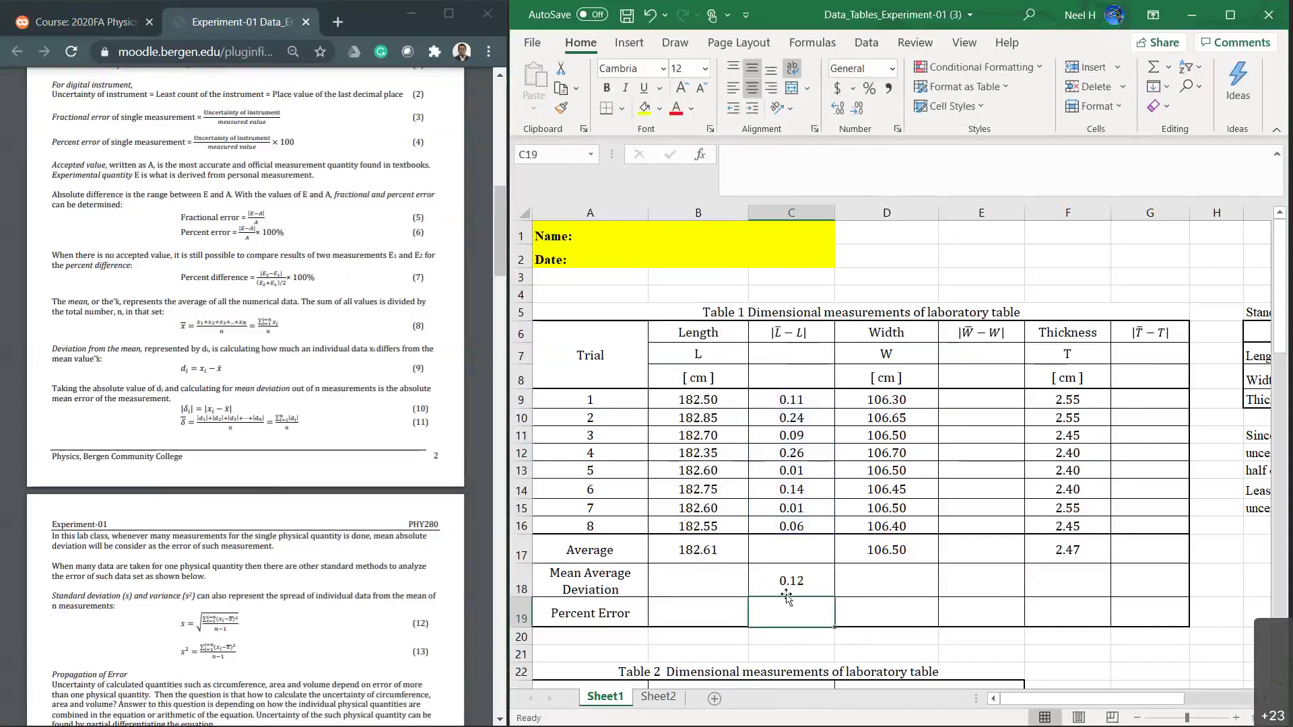
# Compare the length's mean average deviation in C18 with the single-measurement length uncertainty in K7 of the Standard Measurements table
pyautogui.click(805, 587)
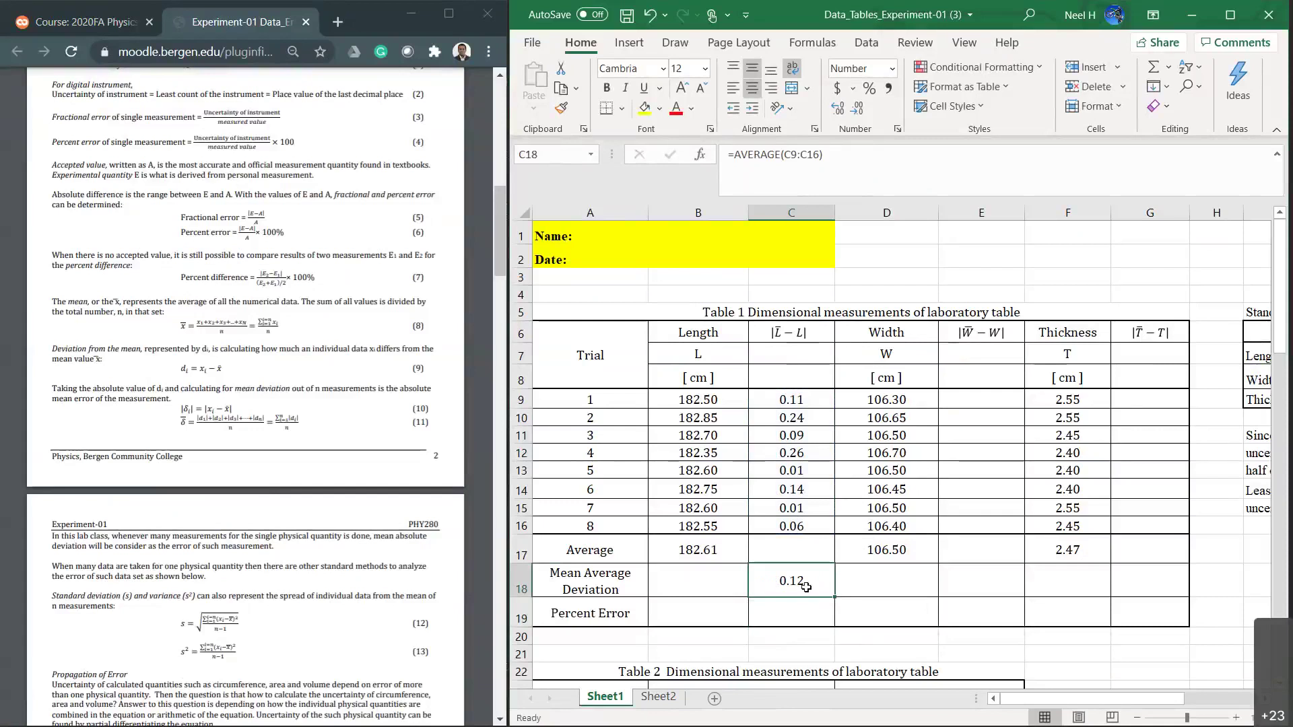
pyautogui.hscroll(2, 806, 587)
pyautogui.hscroll(5, 806, 587)
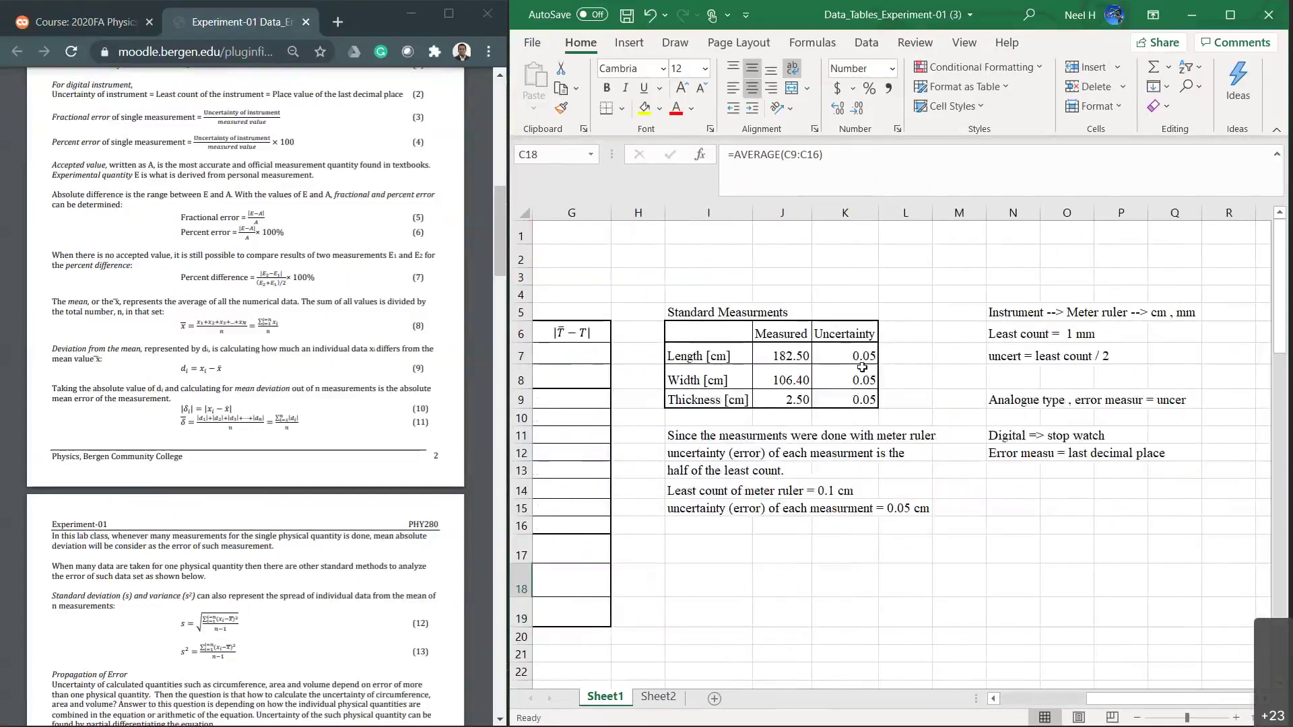
pyautogui.click(863, 356)
pyautogui.moveTo(862, 356)
pyautogui.mouseDown()
pyautogui.moveTo(789, 355)
pyautogui.moveTo(850, 350)
pyautogui.mouseUp()
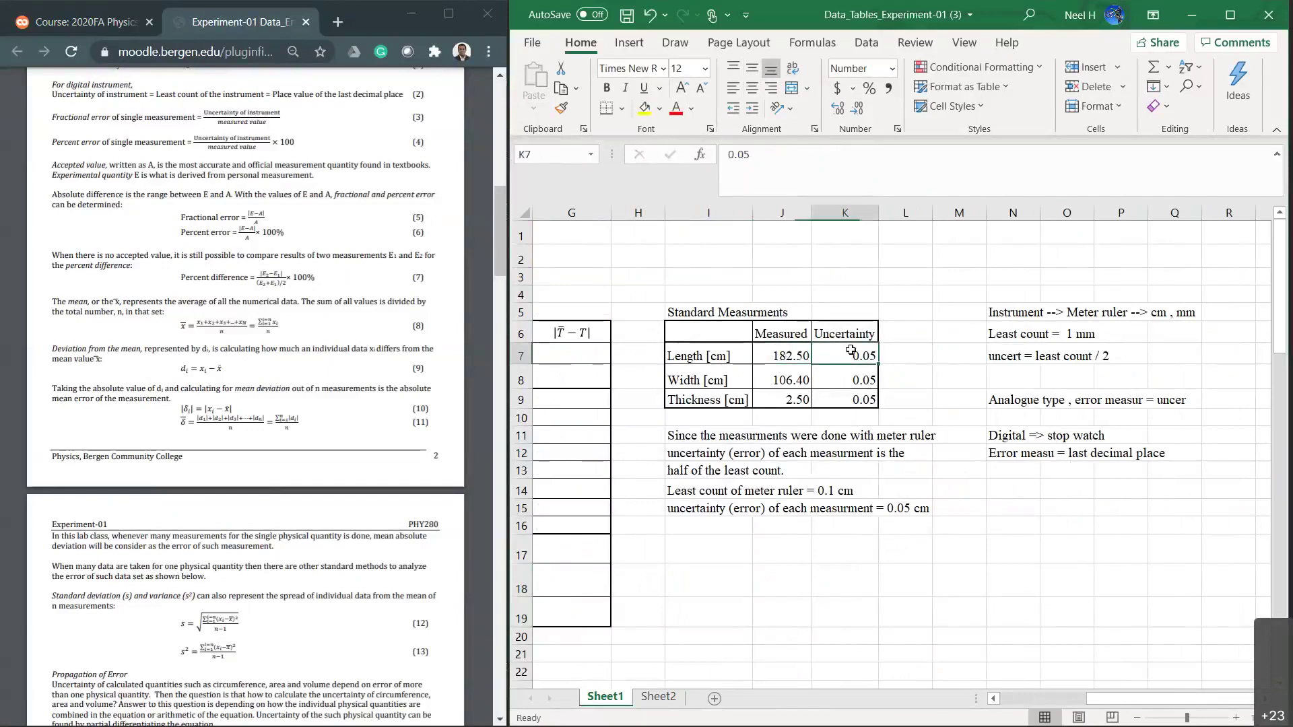
pyautogui.hscroll(-6, 917, 505)
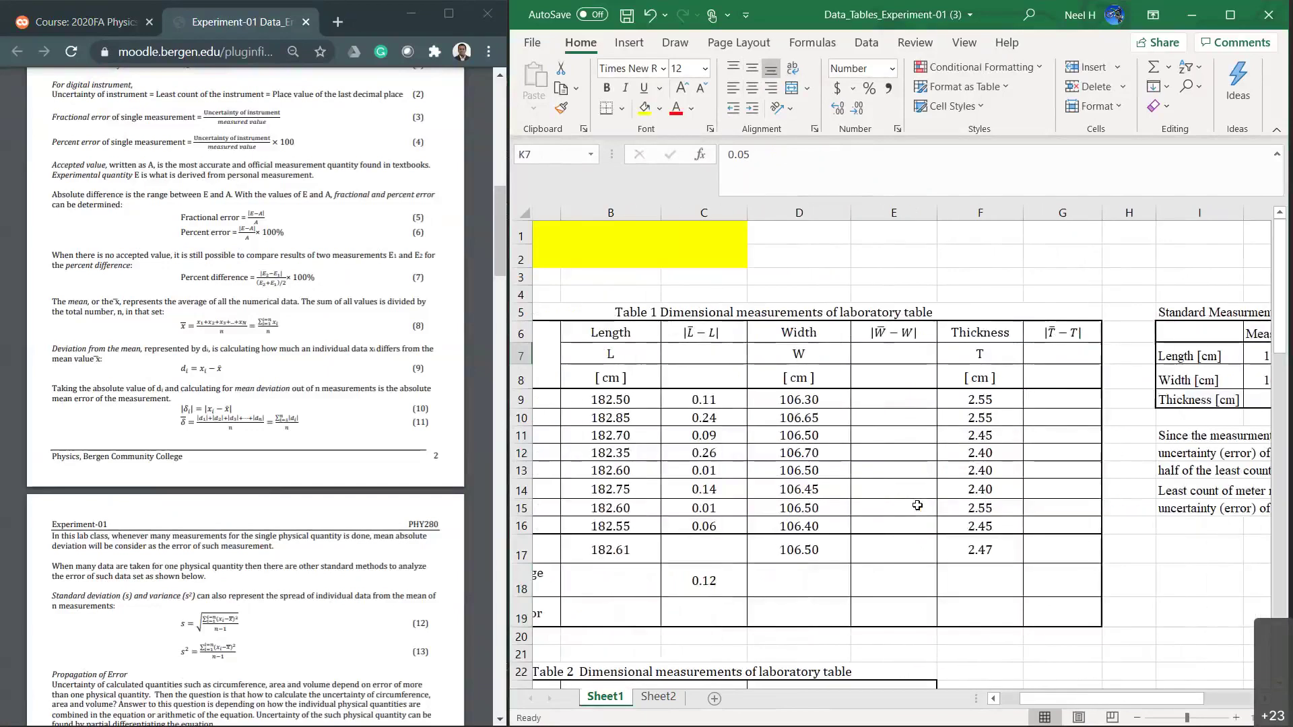
pyautogui.click(791, 587)
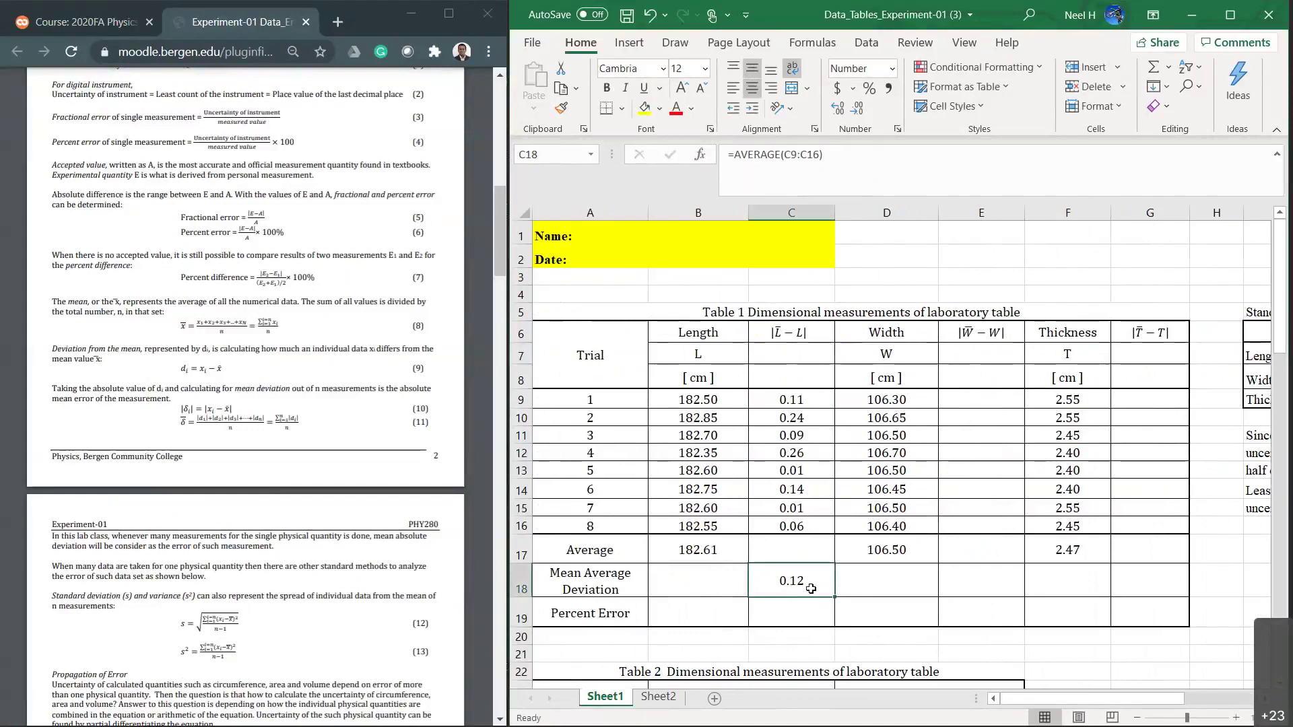
pyautogui.hscroll(3, 811, 588)
pyautogui.hscroll(-1, 811, 589)
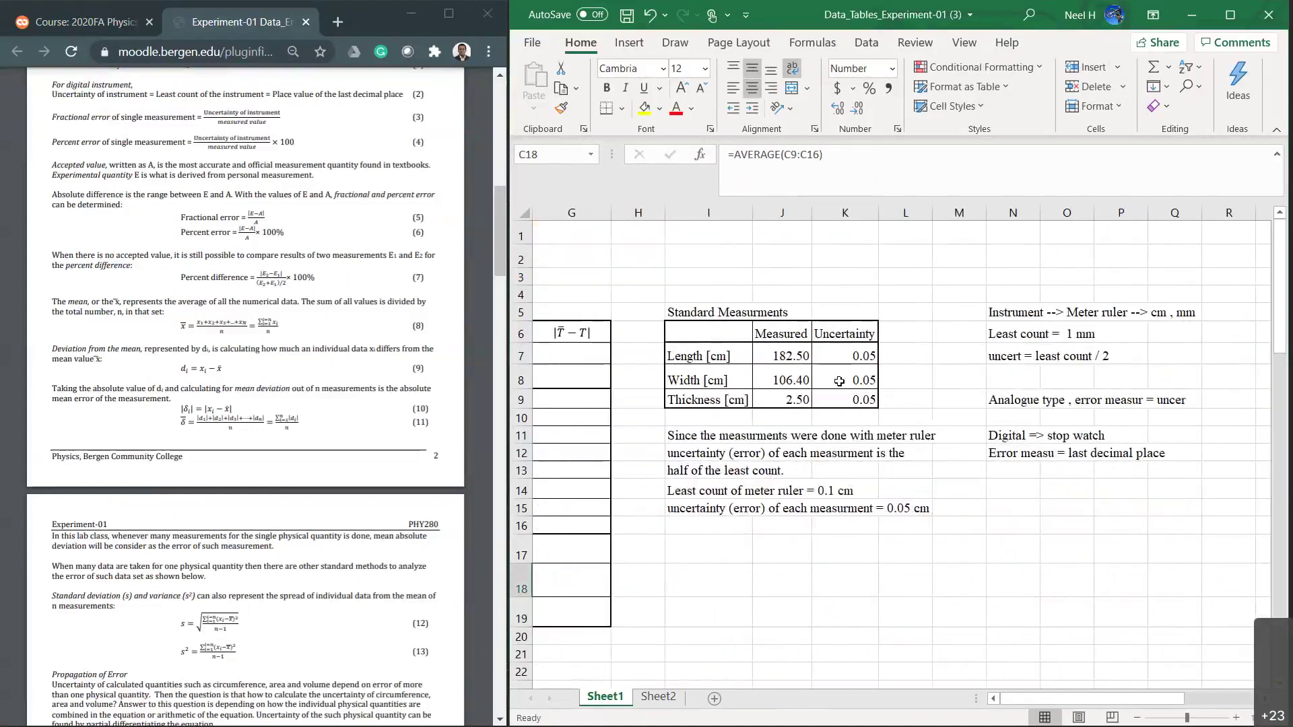
pyautogui.click(848, 356)
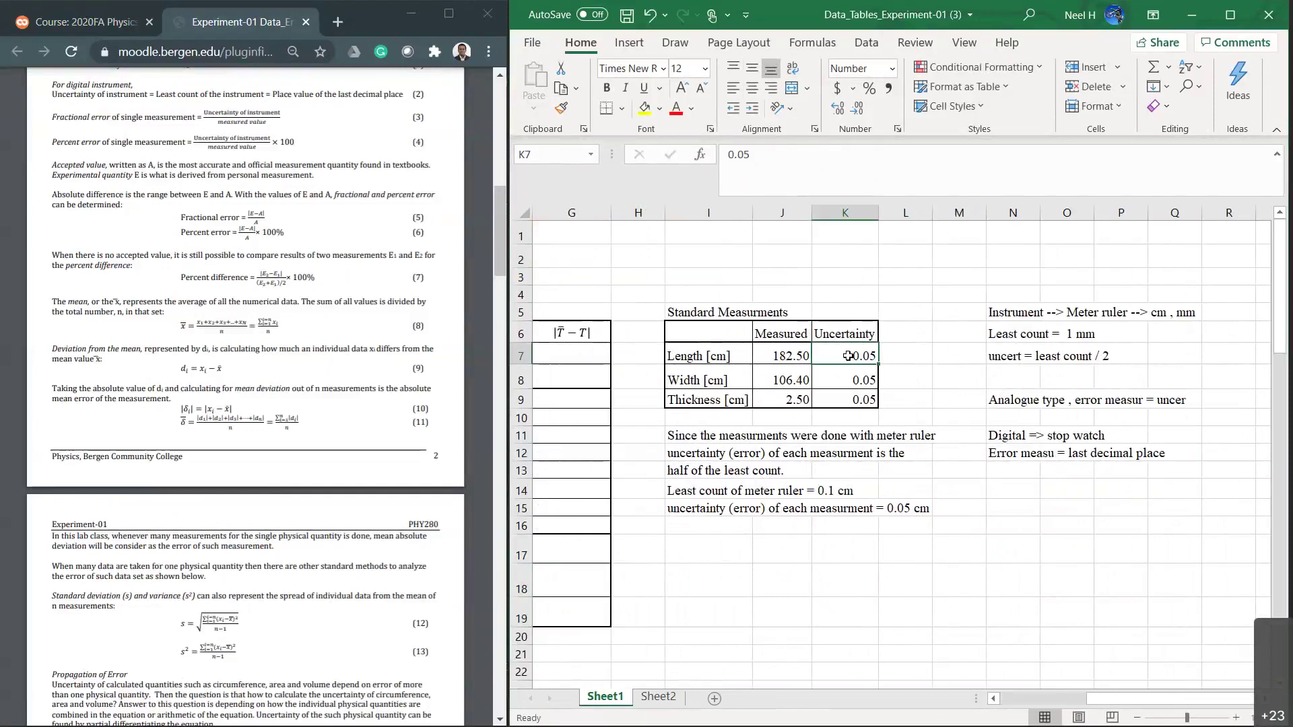
pyautogui.hscroll(-6, 847, 355)
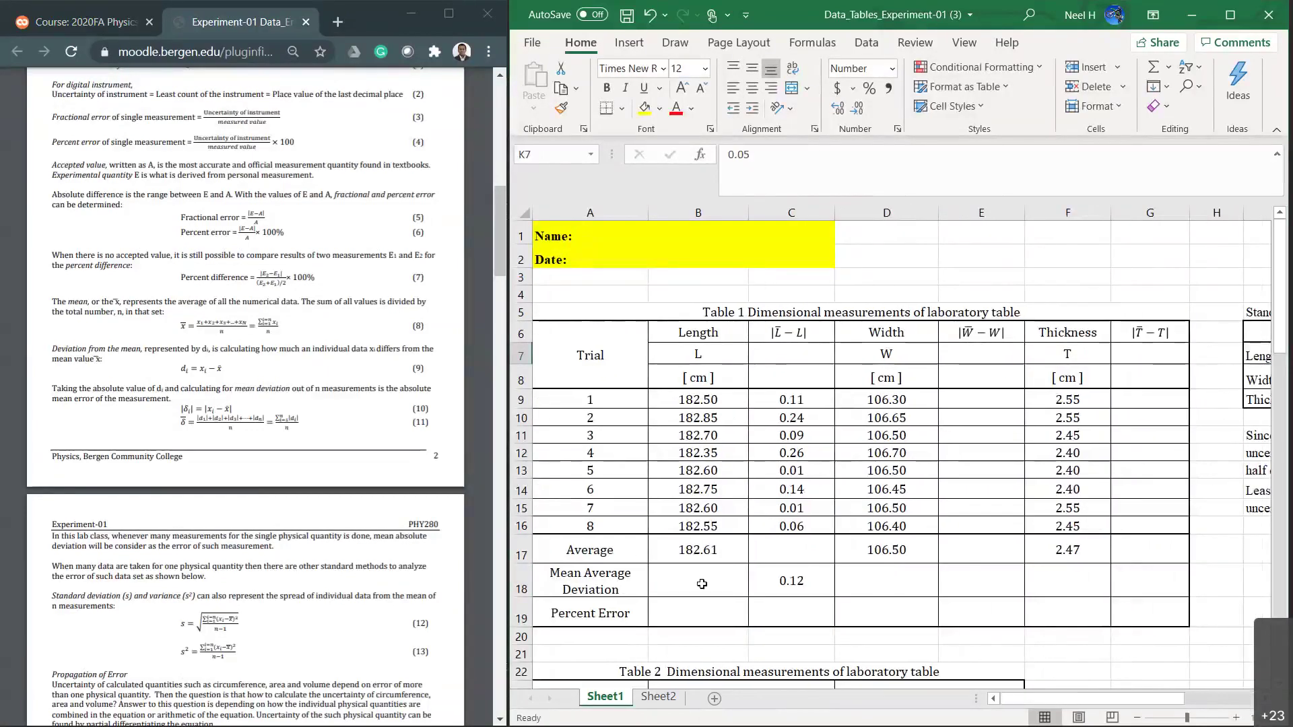
pyautogui.click(801, 581)
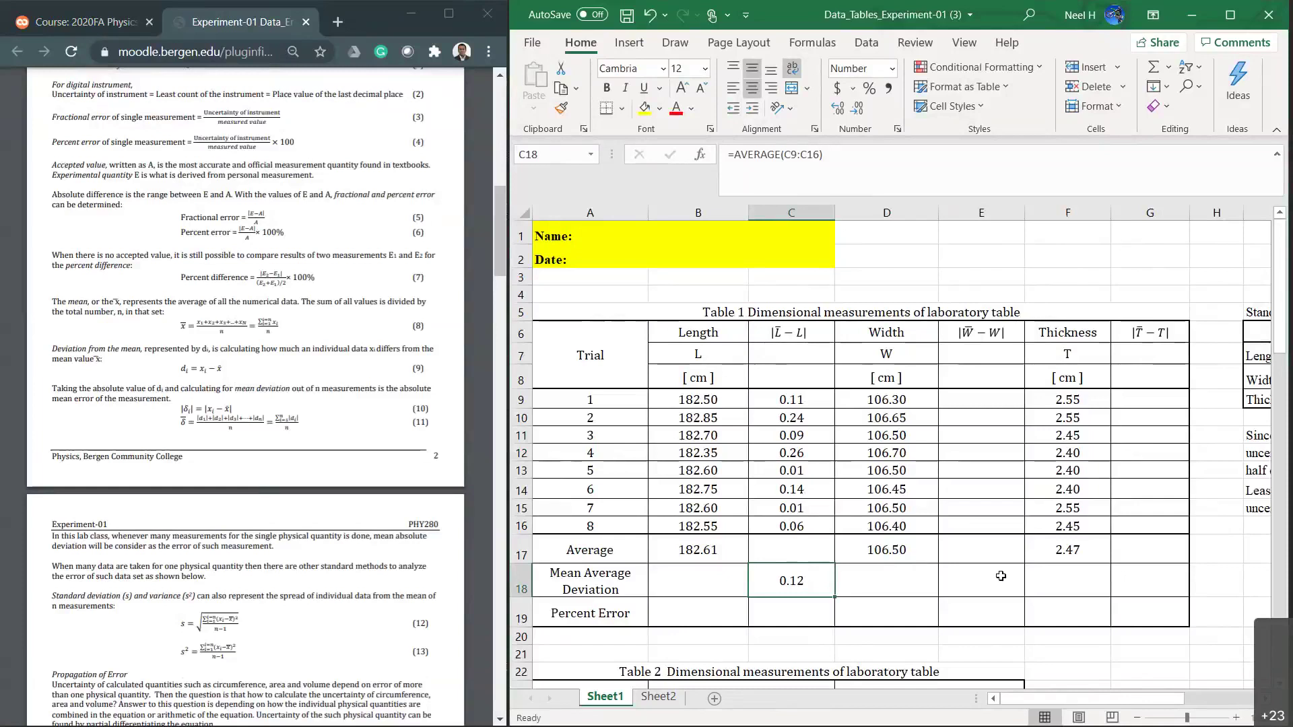
# Calculate the absolute width deviations by entering =ABS(106.5-D9) in E9 and copying it down through E16
pyautogui.click(987, 397)
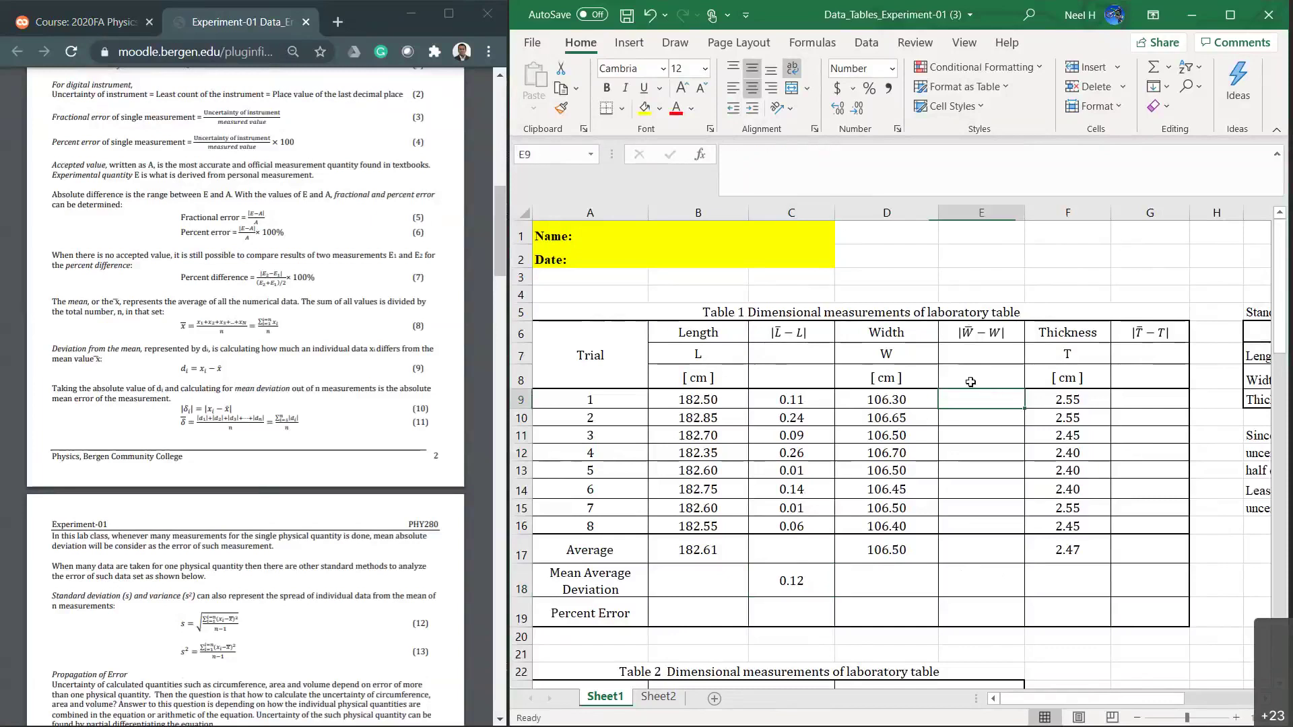
pyautogui.write('=ab')
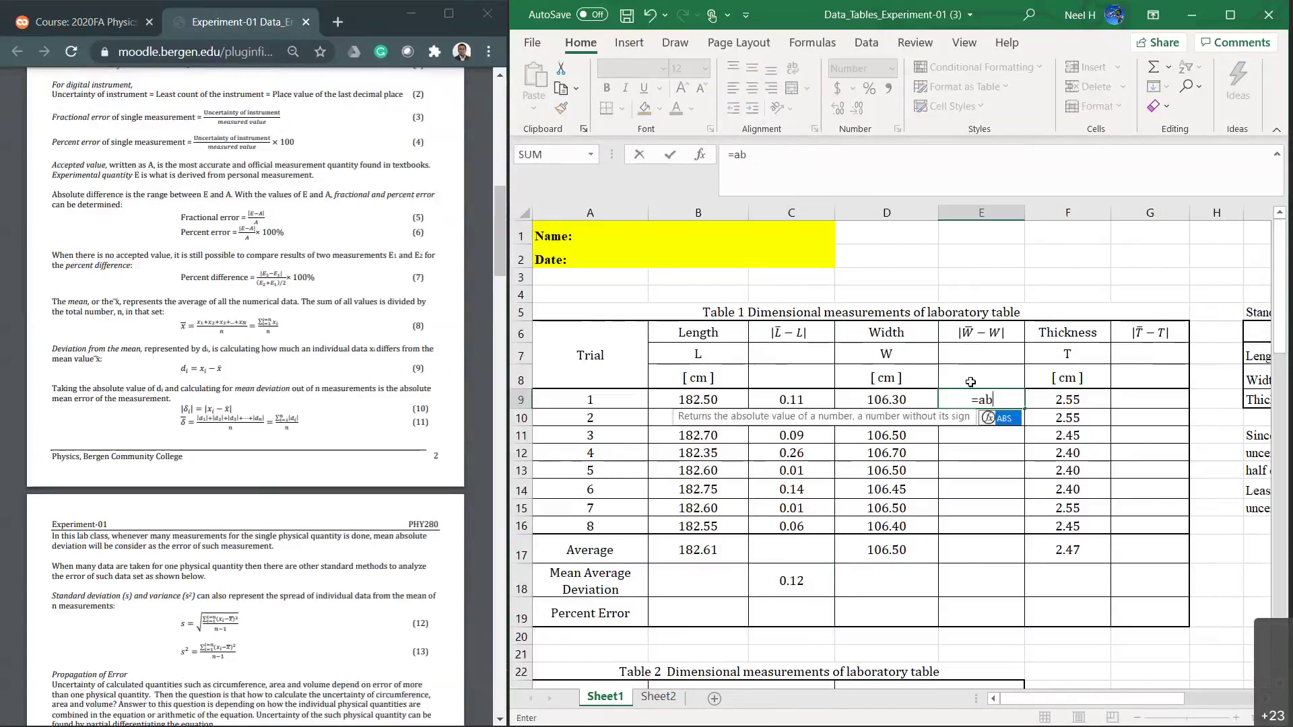
pyautogui.write('s(106.5-')
pyautogui.click(887, 400)
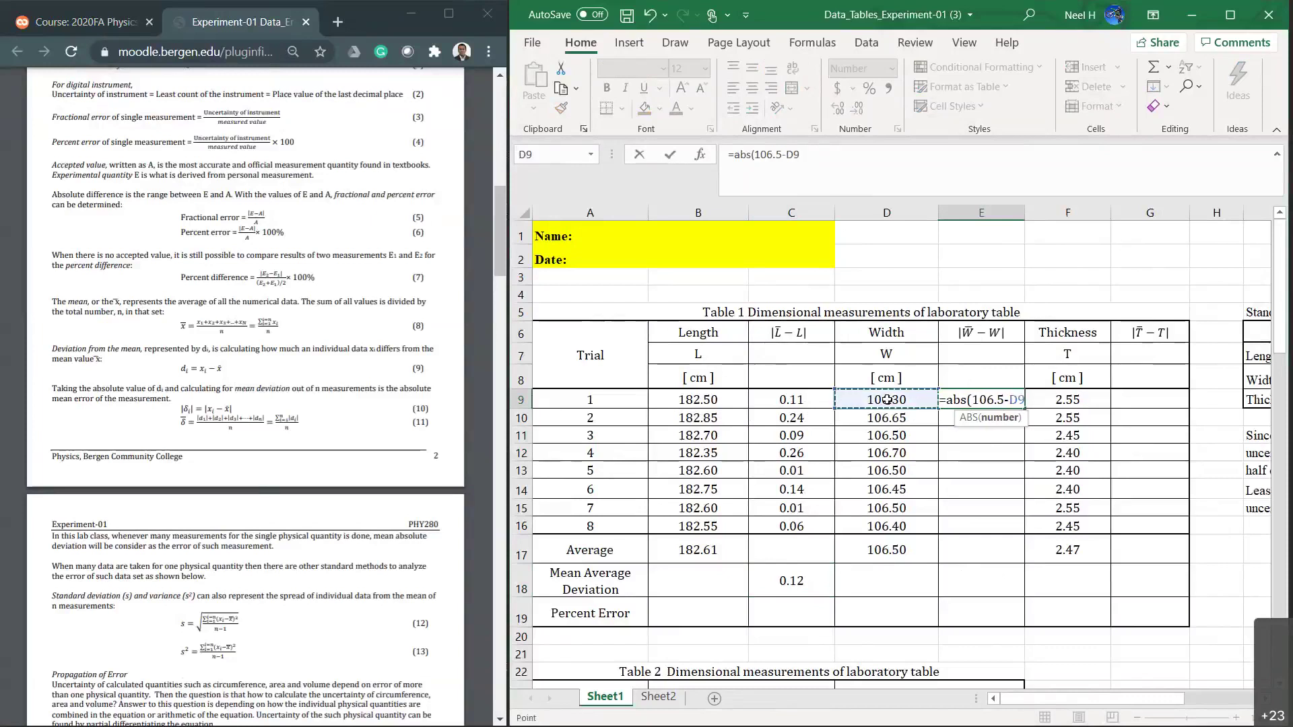
pyautogui.write(')')
pyautogui.press('Return')
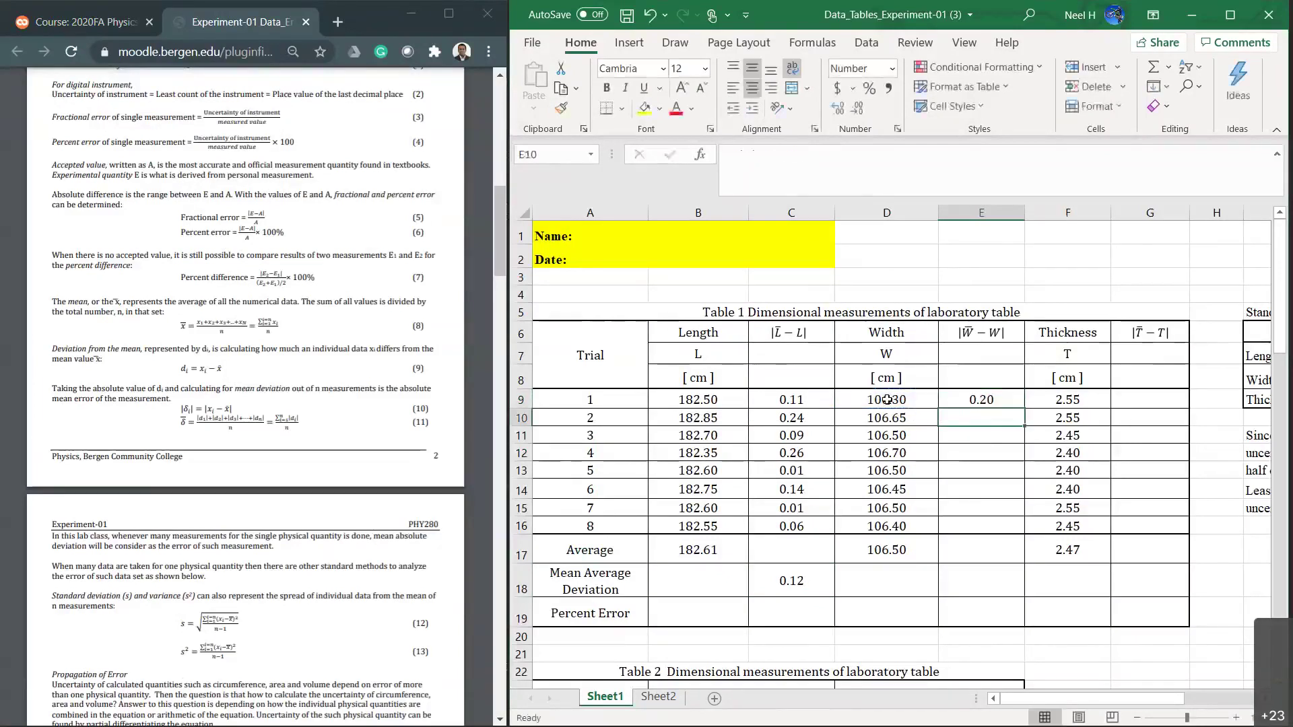
pyautogui.click(1002, 399)
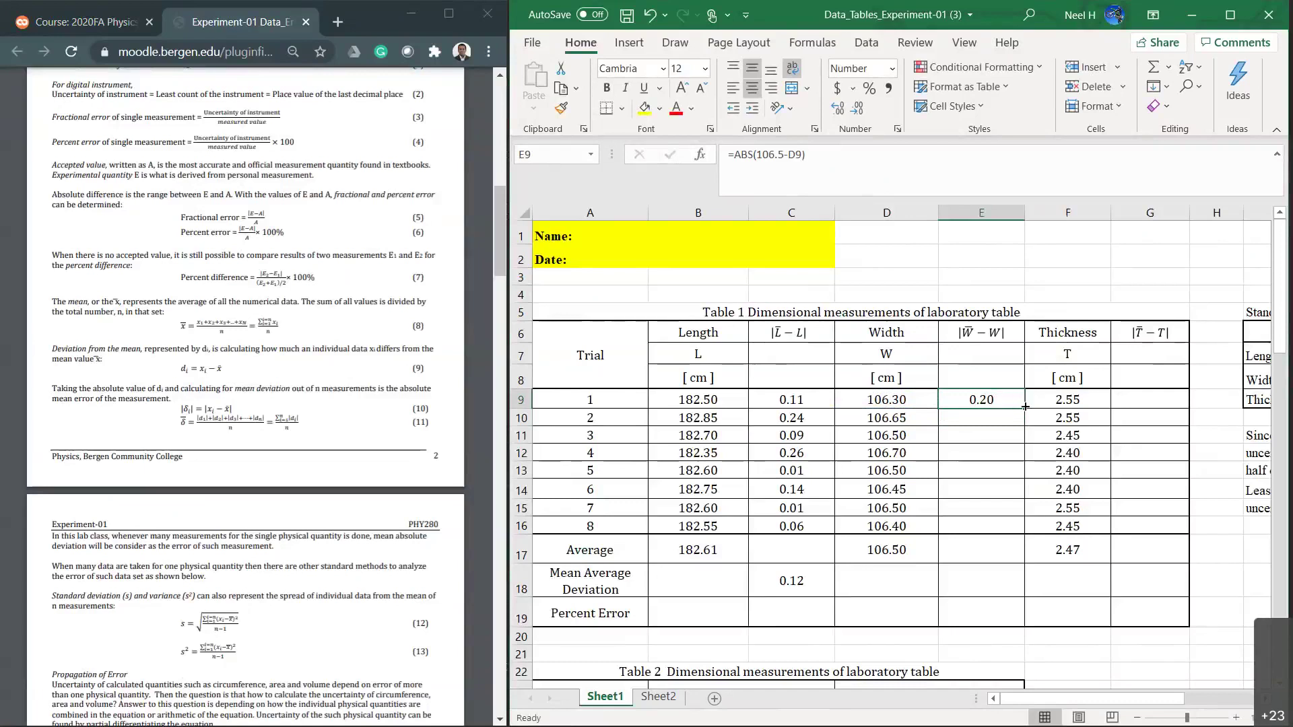
pyautogui.moveTo(1023, 408); pyautogui.dragTo(1024, 535)
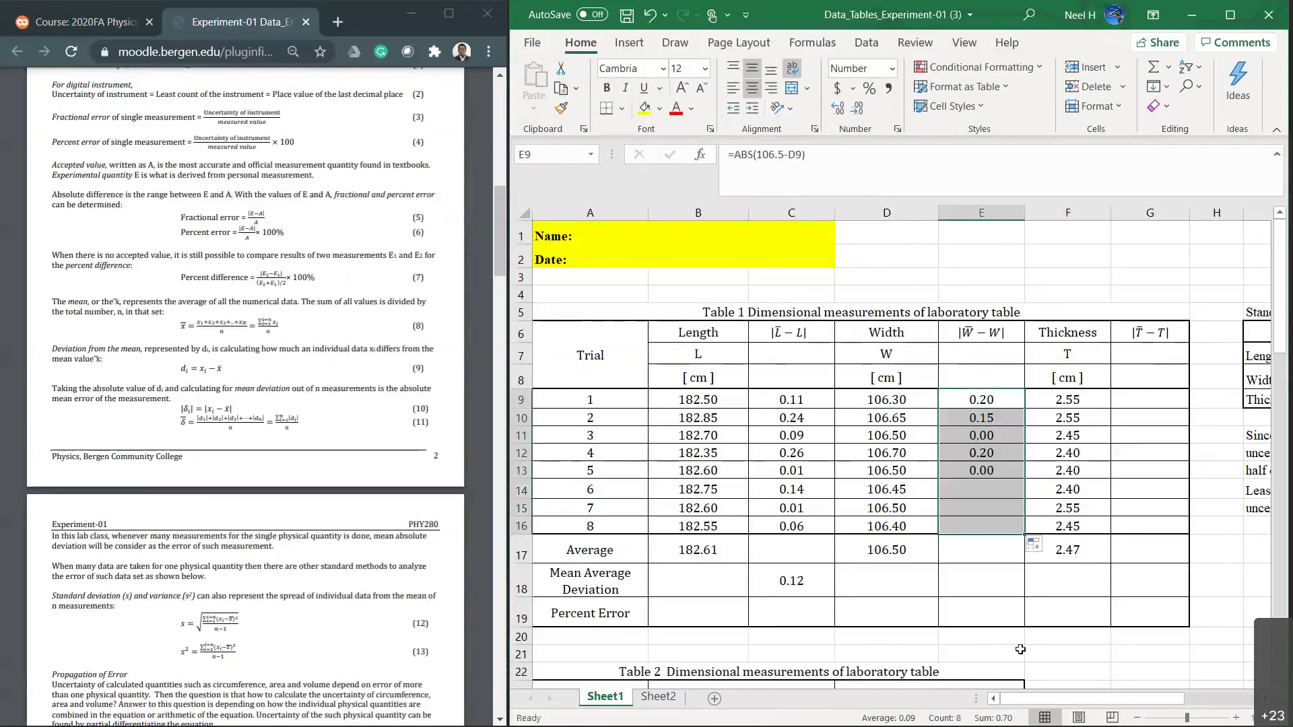
# Calculate the width's mean average deviation in E18 with the formula =AVERAGE(E9:E16)
pyautogui.click(995, 584)
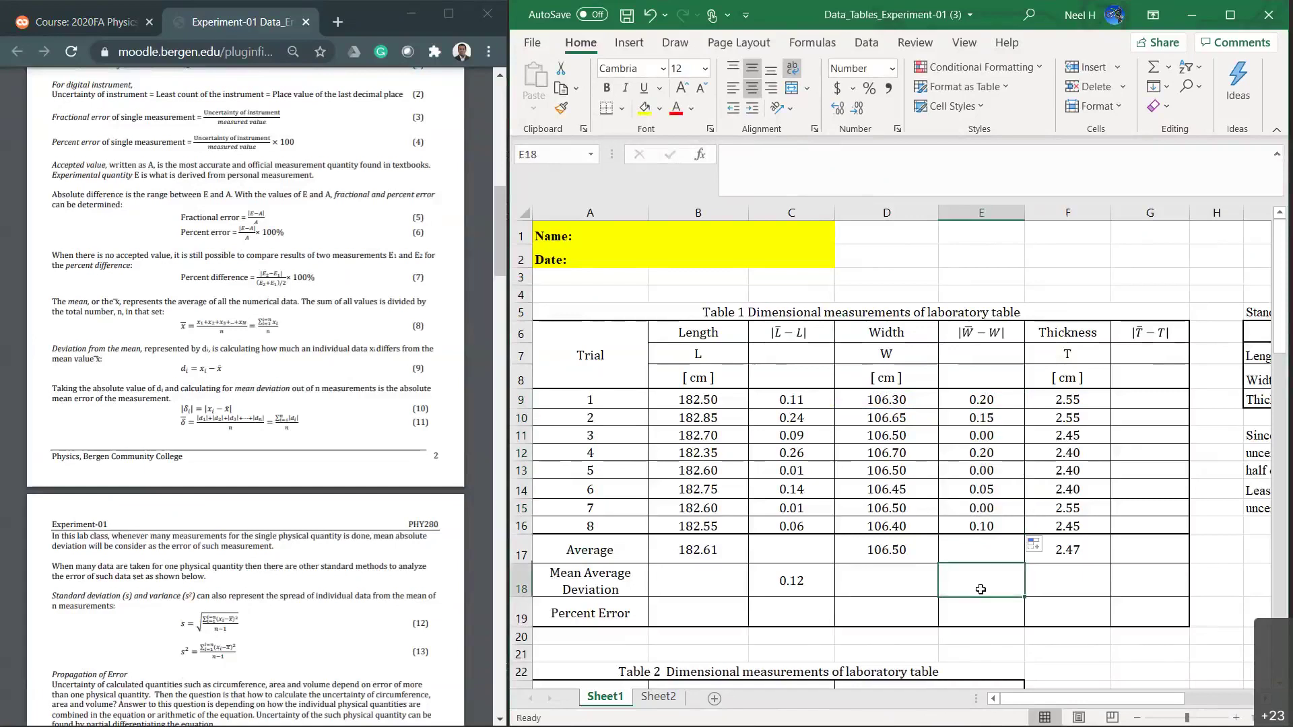
pyautogui.write('=')
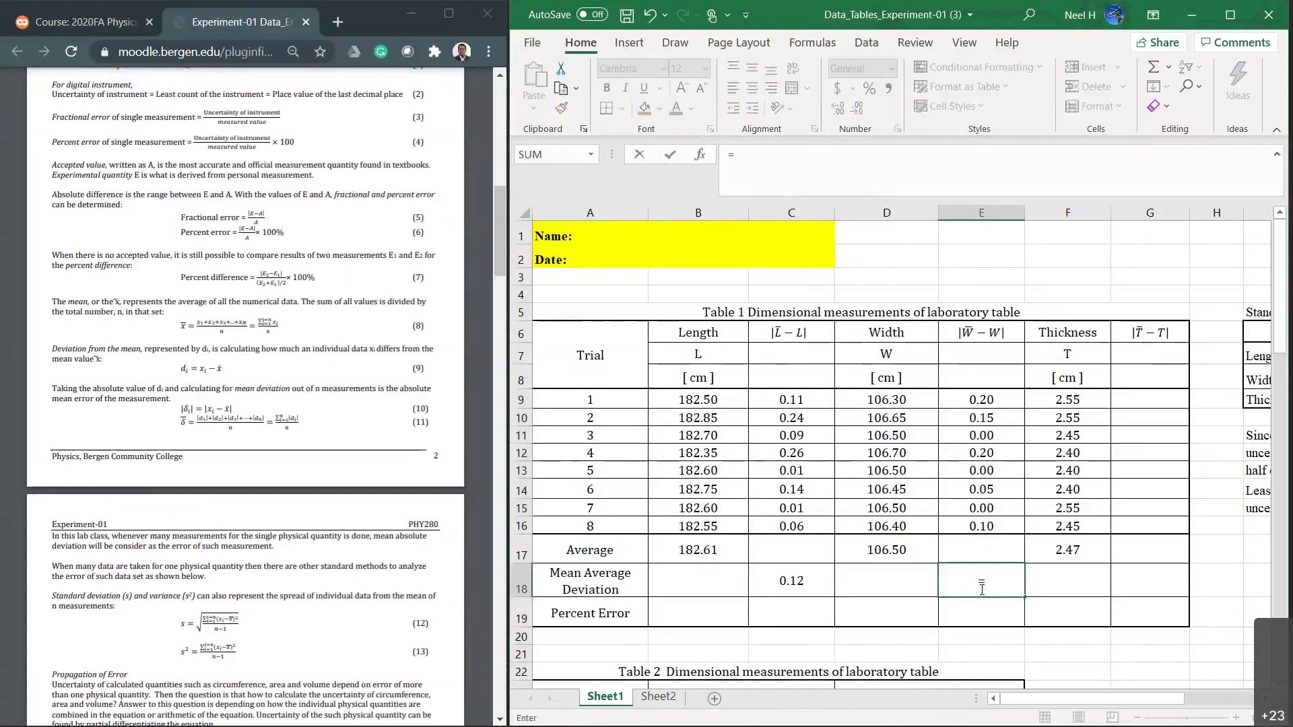
pyautogui.write('aver')
pyautogui.press('Tab')
pyautogui.moveTo(978, 399); pyautogui.dragTo(977, 525)
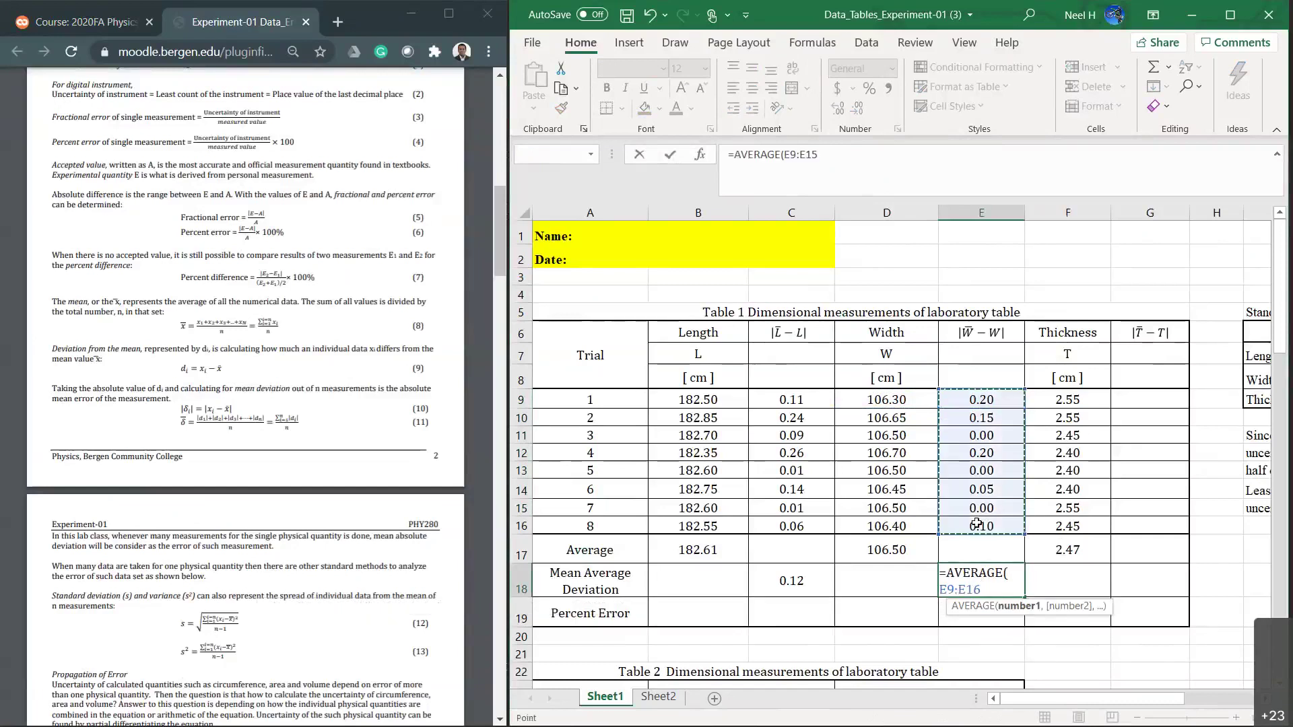
pyautogui.write(')')
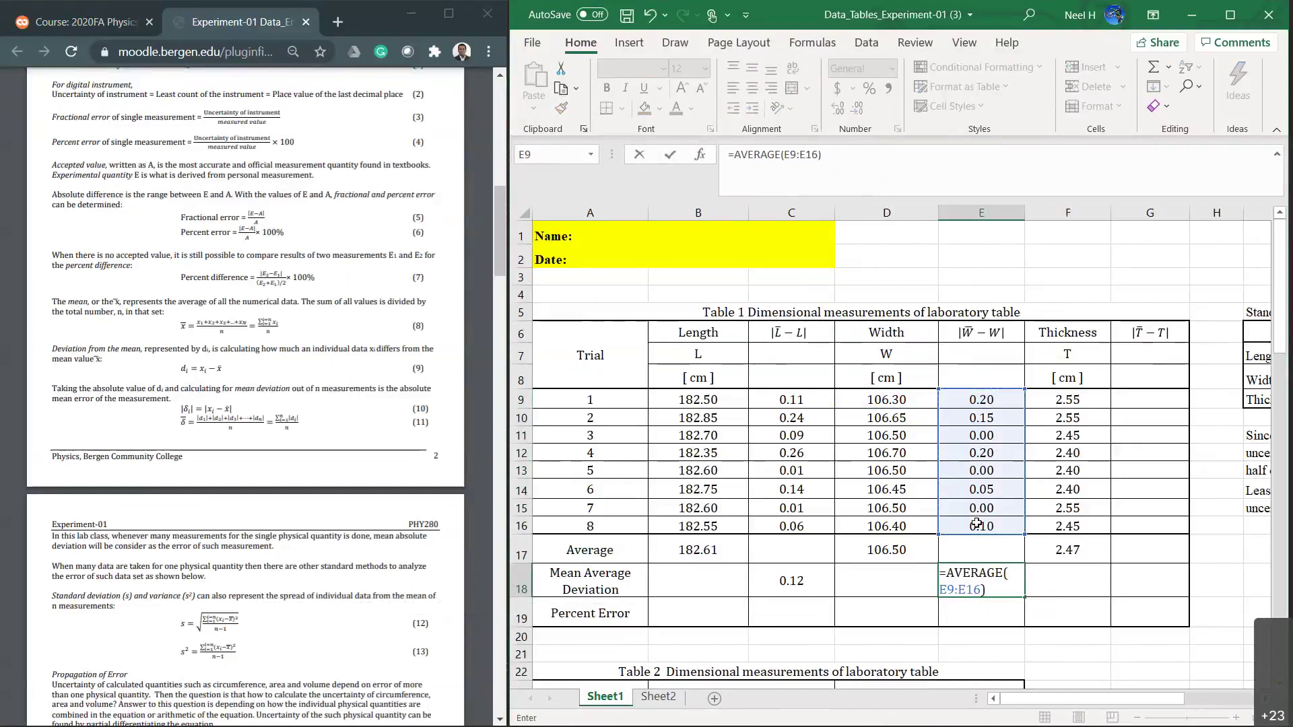
pyautogui.press('Return')
# Compare the width's mean average deviation in E18 with the length, width and thickness uncertainties in K7 to K9
pyautogui.click(990, 583)
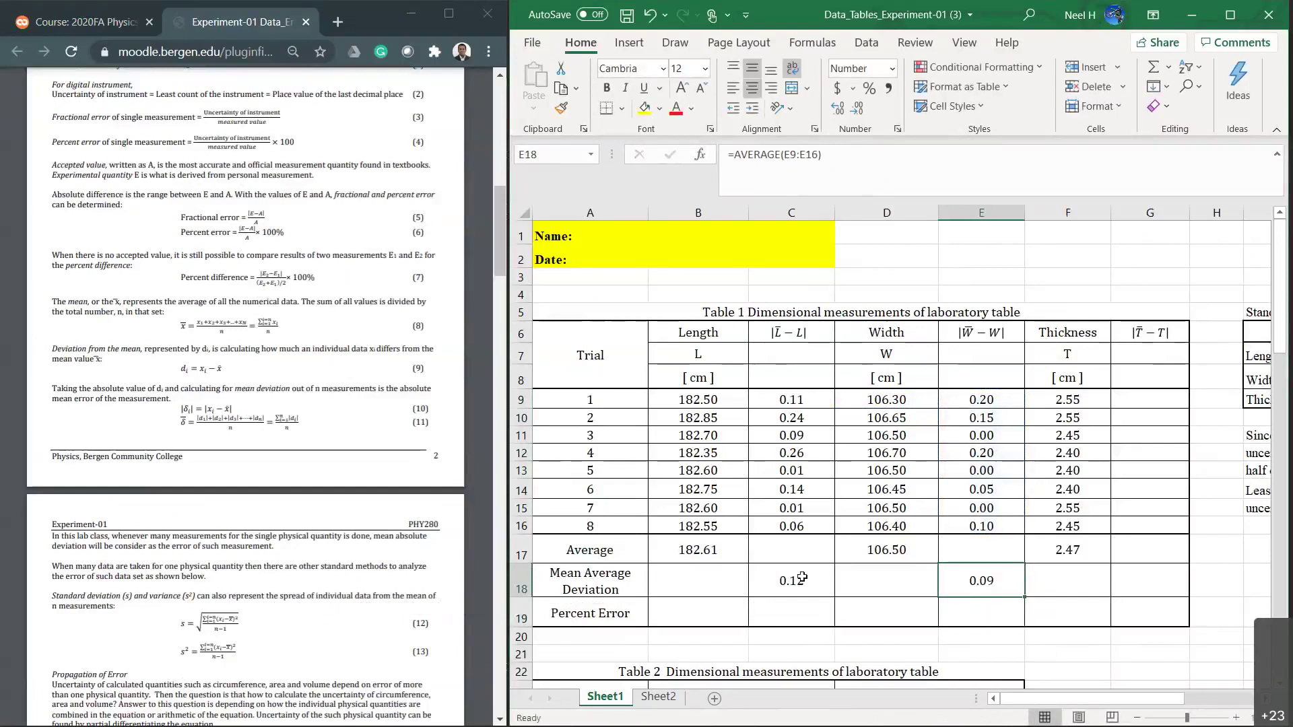
pyautogui.hscroll(2, 980, 580)
pyautogui.hscroll(2, 980, 579)
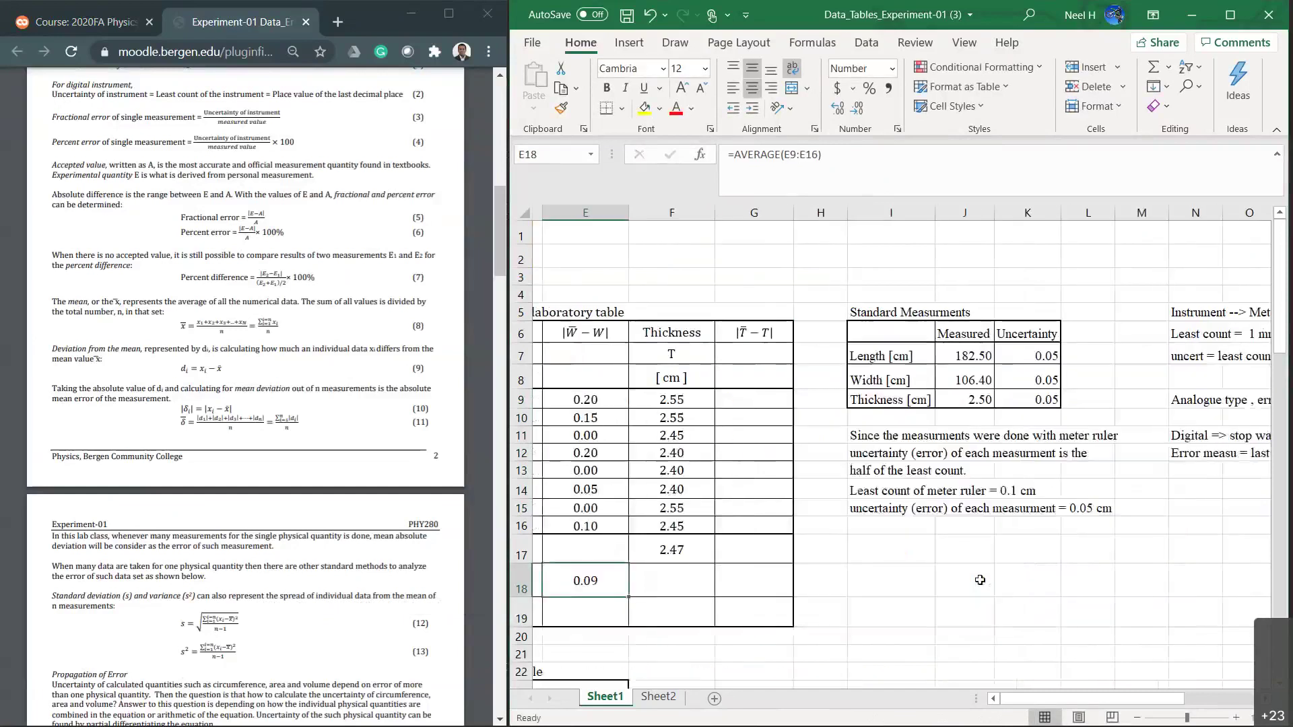
pyautogui.click(1035, 353)
pyautogui.click(1033, 371)
pyautogui.click(1034, 400)
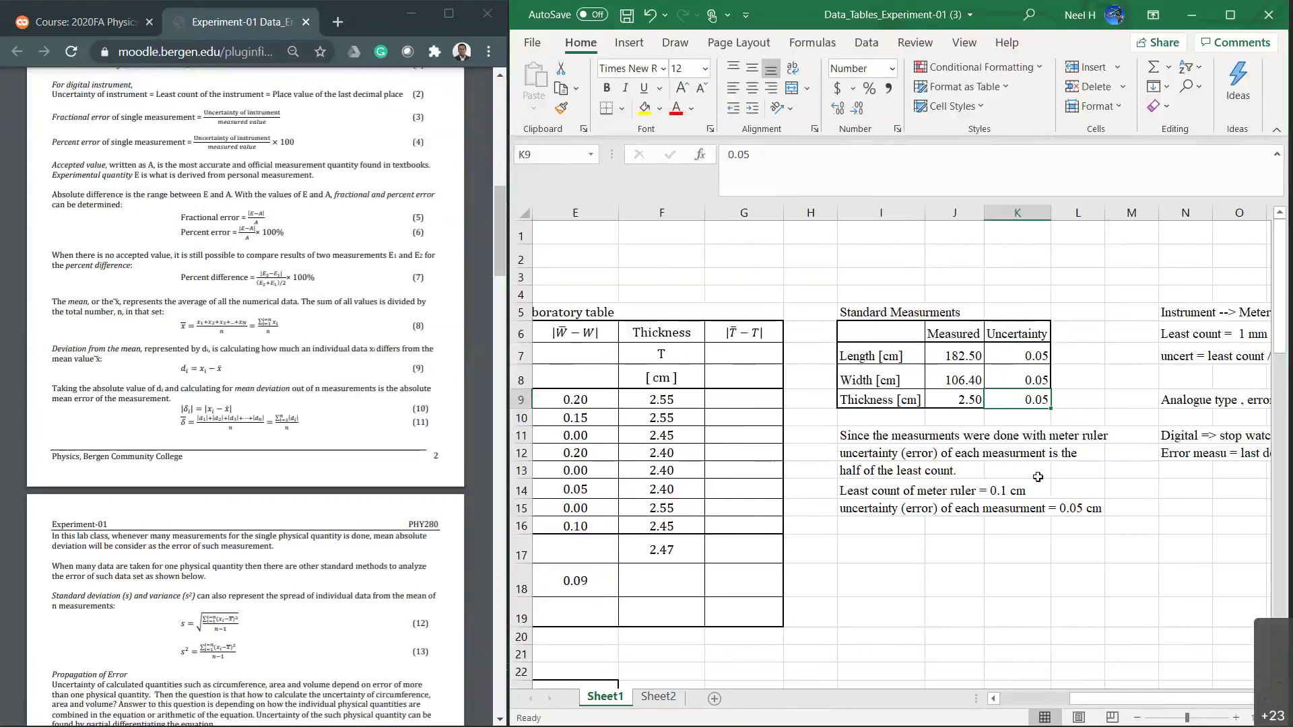
# Calculate the absolute thickness deviations by entering =ABS(2.47-F9) in G9 and copying it down through G16
pyautogui.hscroll(-2, 1038, 477)
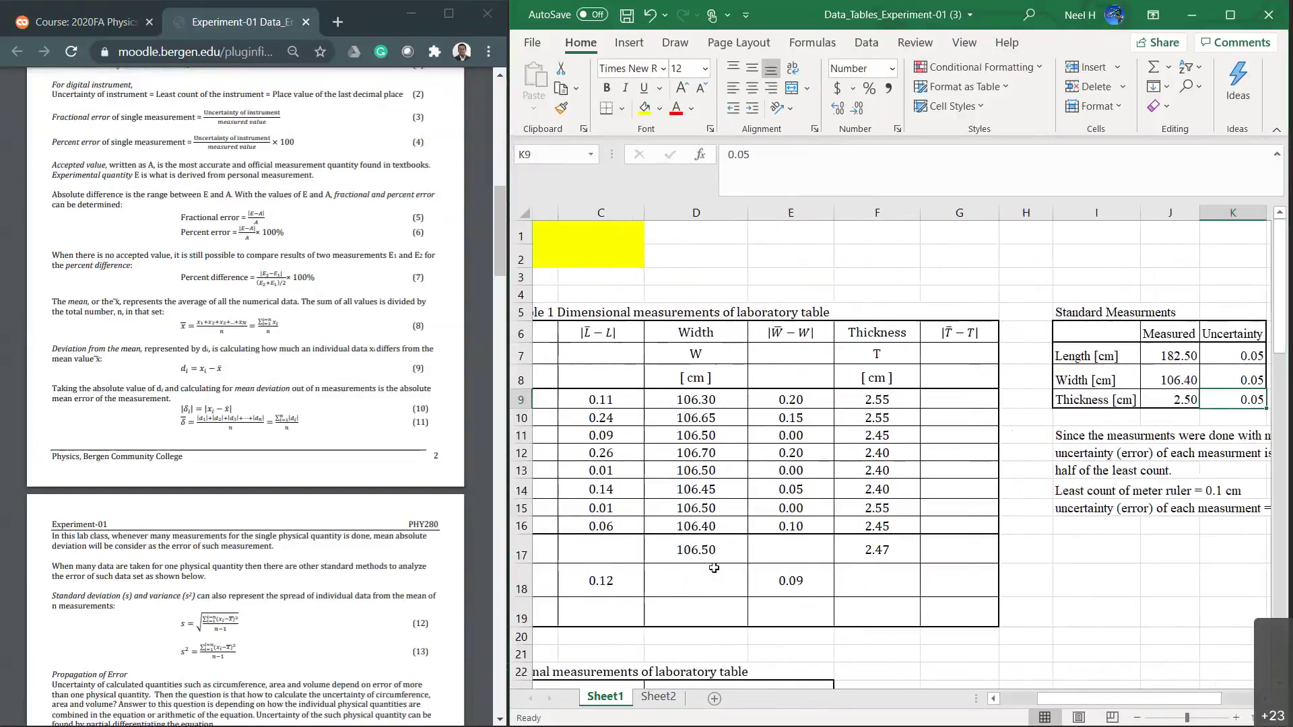
pyautogui.hscroll(-3, 713, 568)
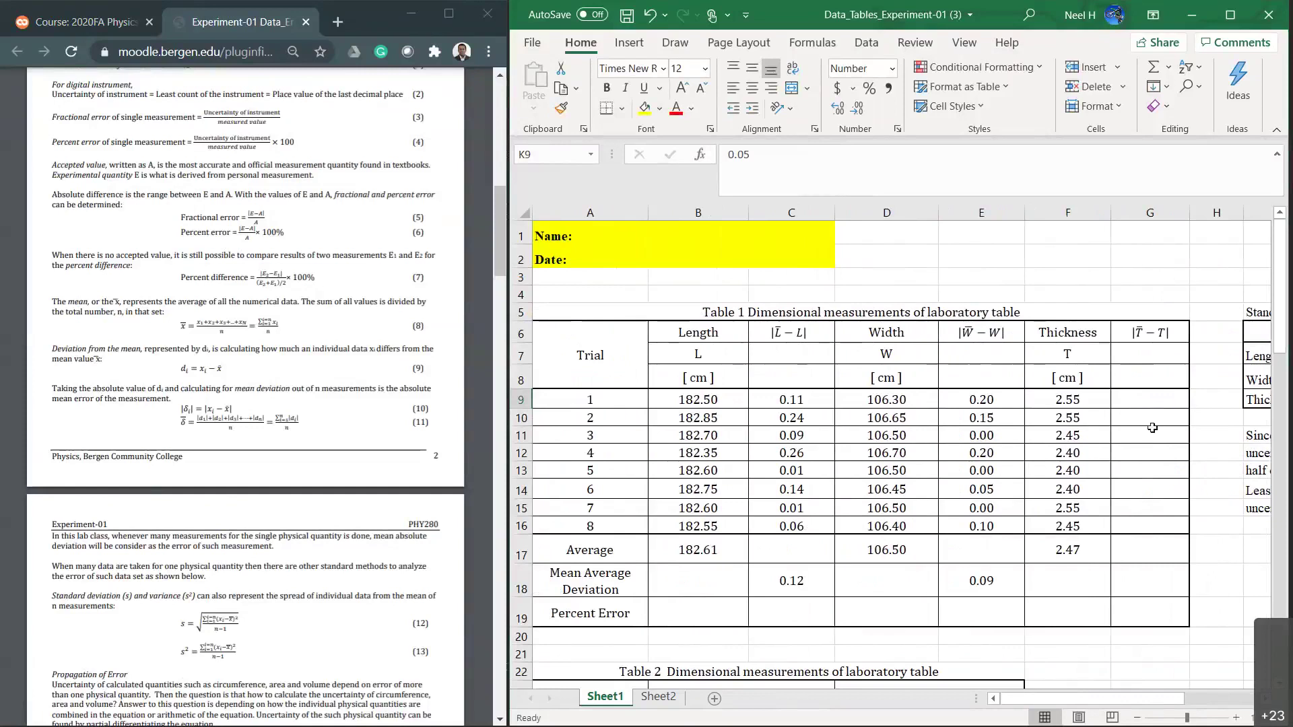
pyautogui.click(1146, 403)
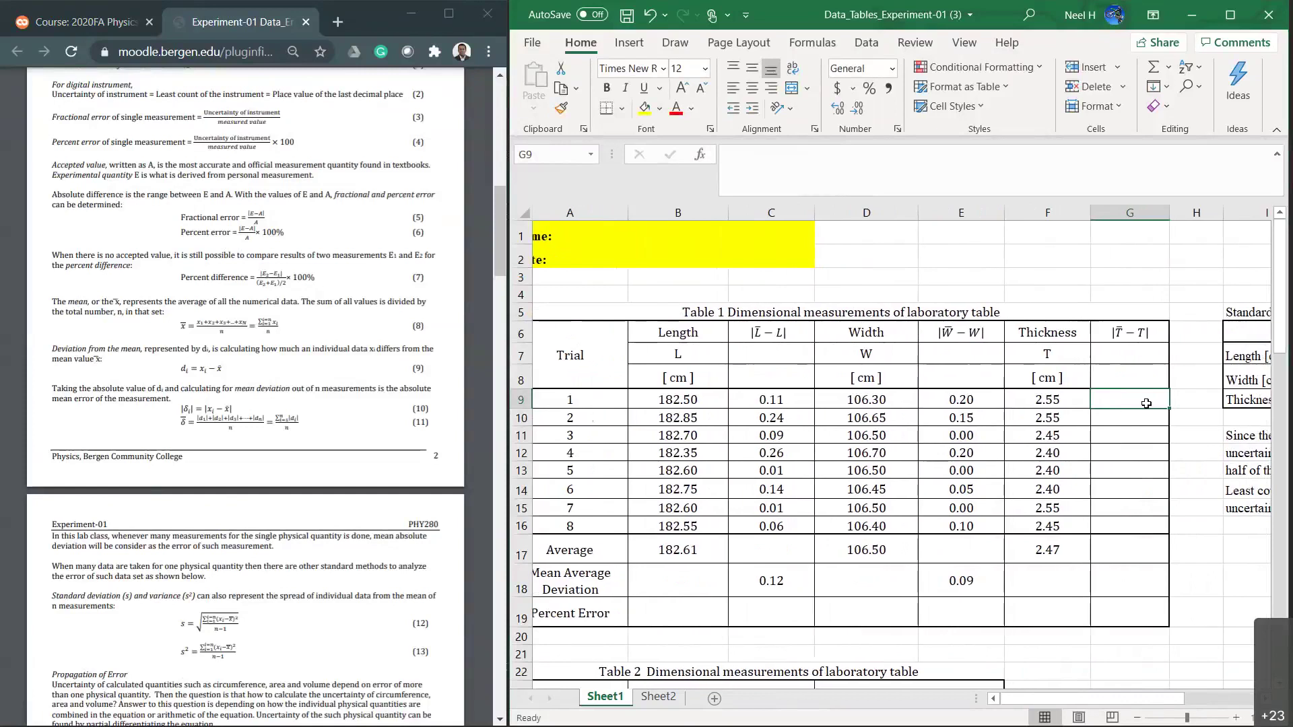
pyautogui.write('=')
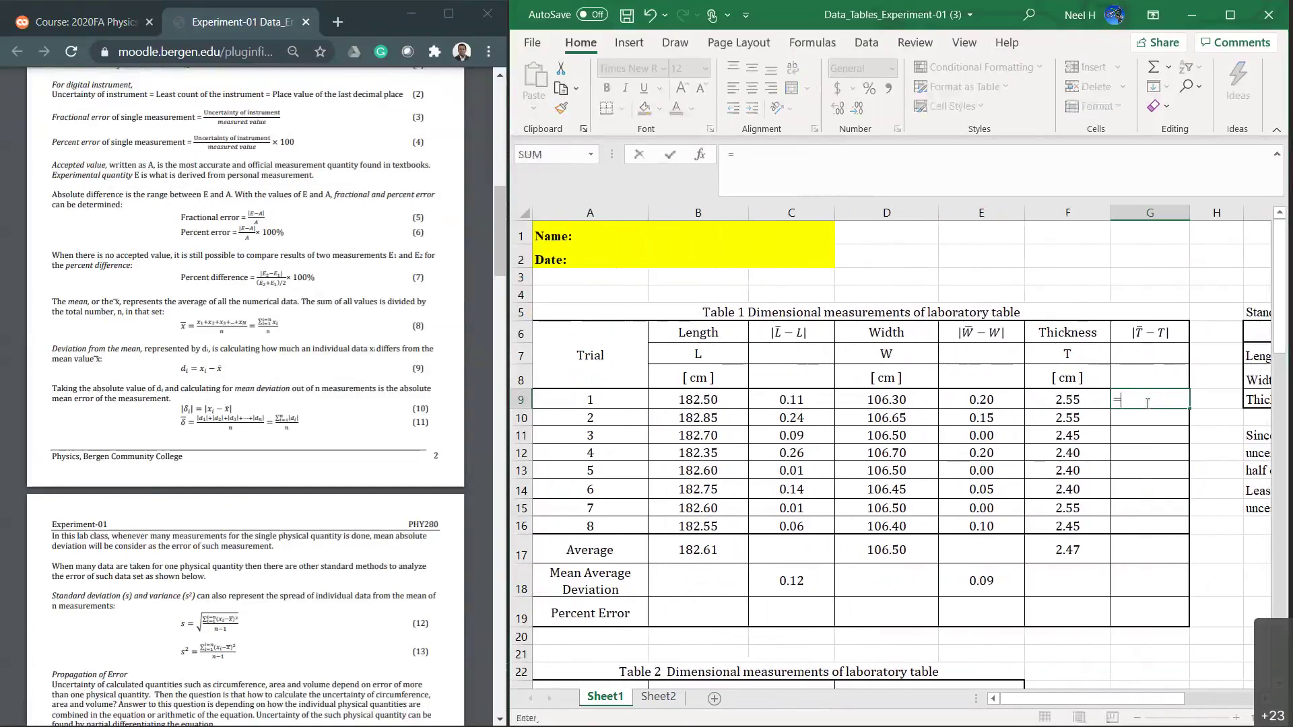
pyautogui.write('abs(')
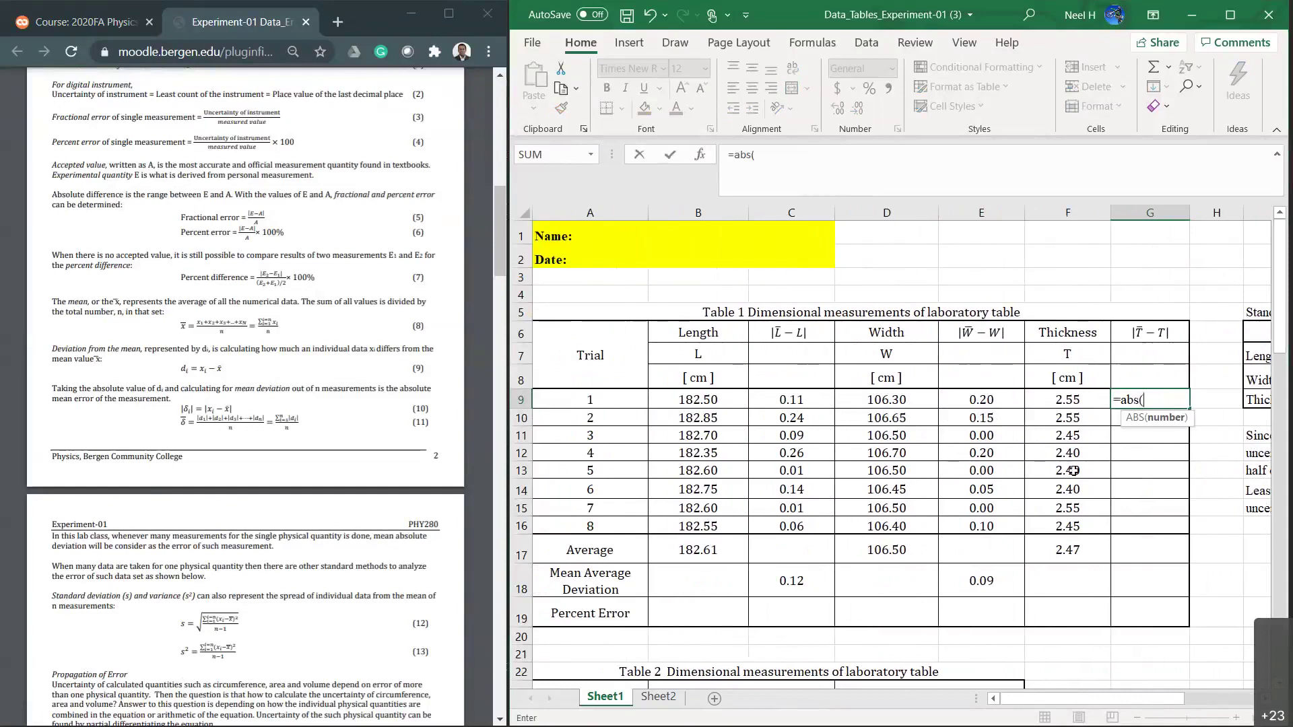
pyautogui.write('2.47-')
pyautogui.click(1085, 397)
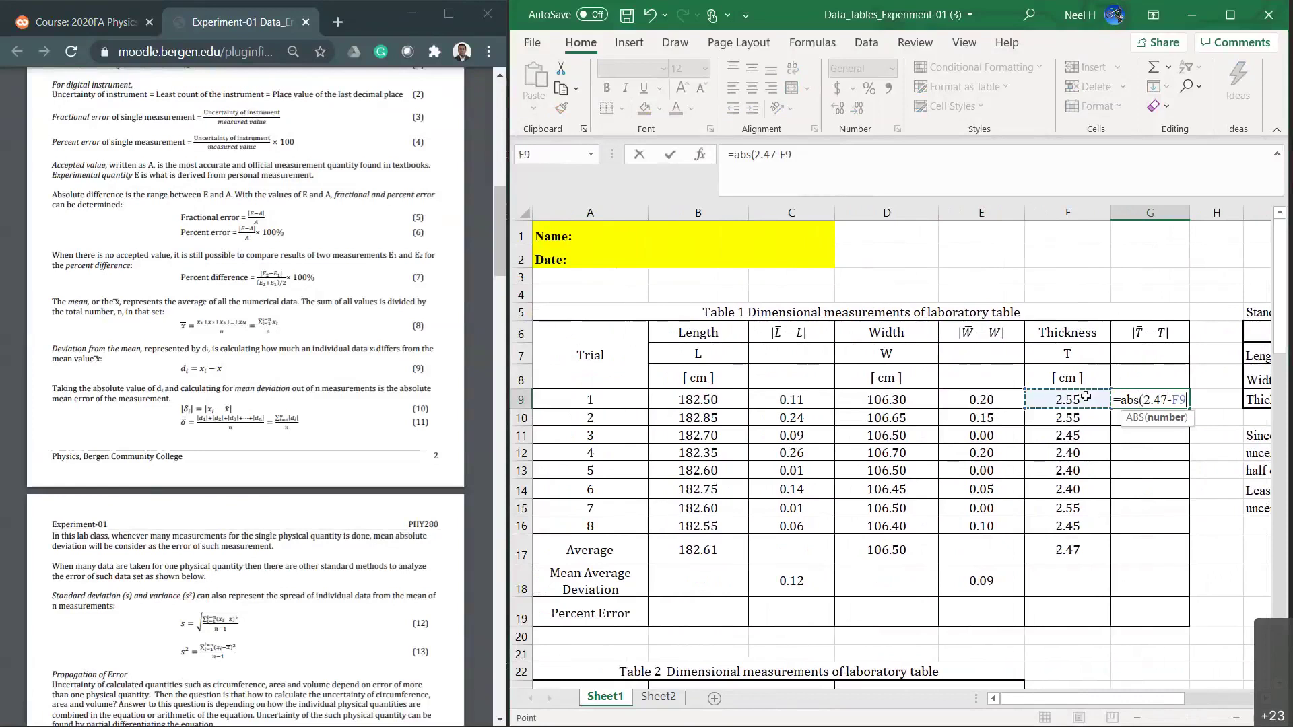
pyautogui.write(')')
pyautogui.press('Return')
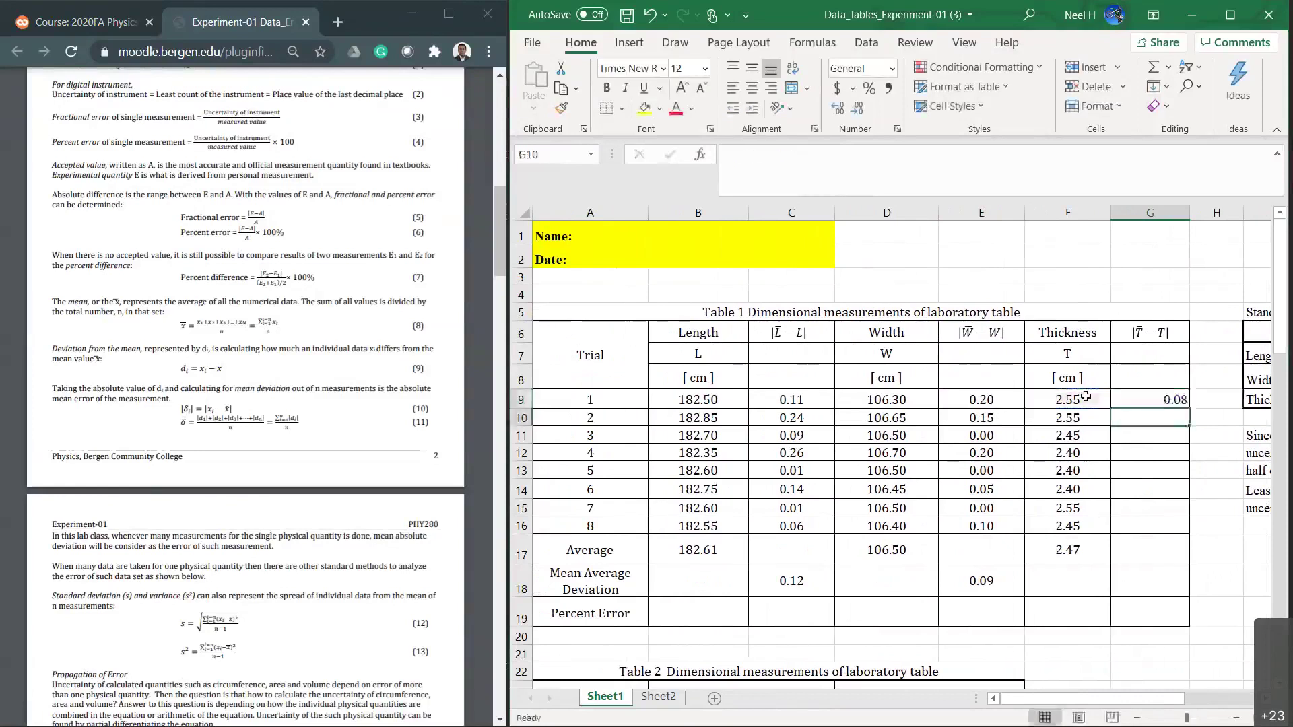
pyautogui.click(1133, 399)
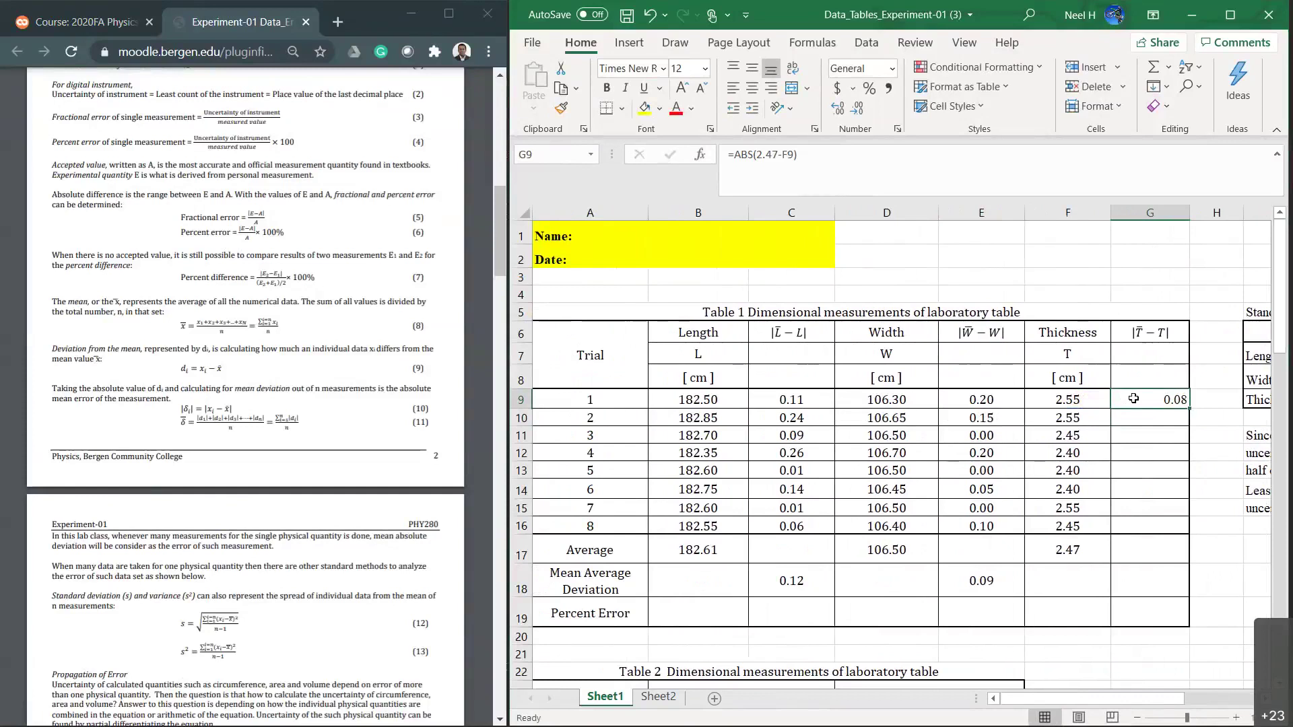
pyautogui.moveTo(1188, 408); pyautogui.dragTo(1183, 536)
# Calculate the thickness's mean average deviation in G18 with the formula =AVERAGE(G9:G16)
pyautogui.click(1158, 581)
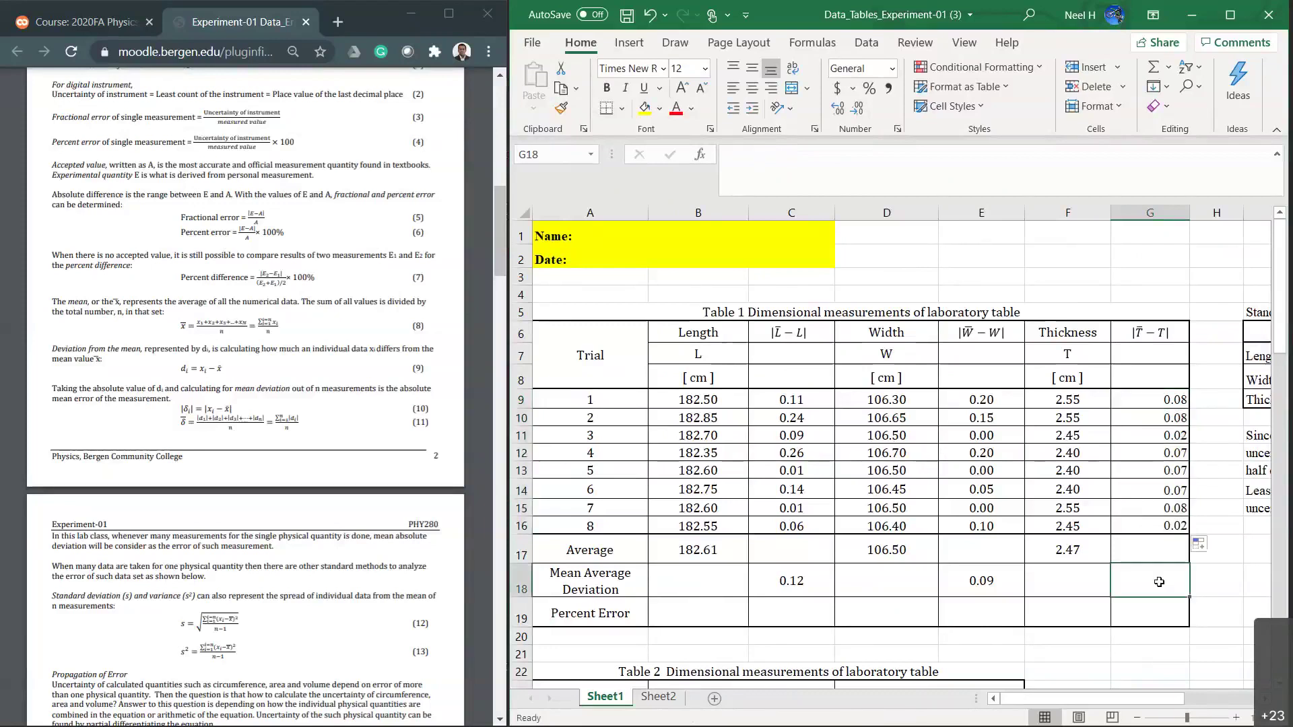
pyautogui.write('=')
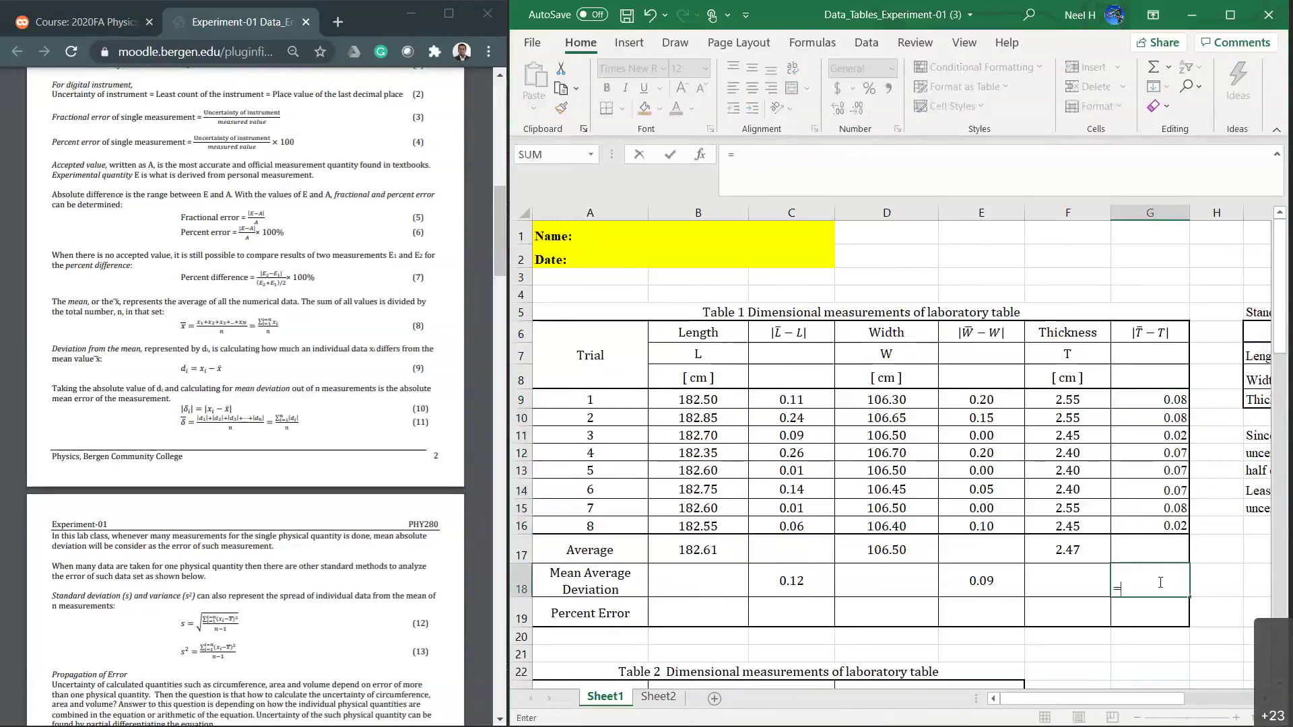
pyautogui.write('av')
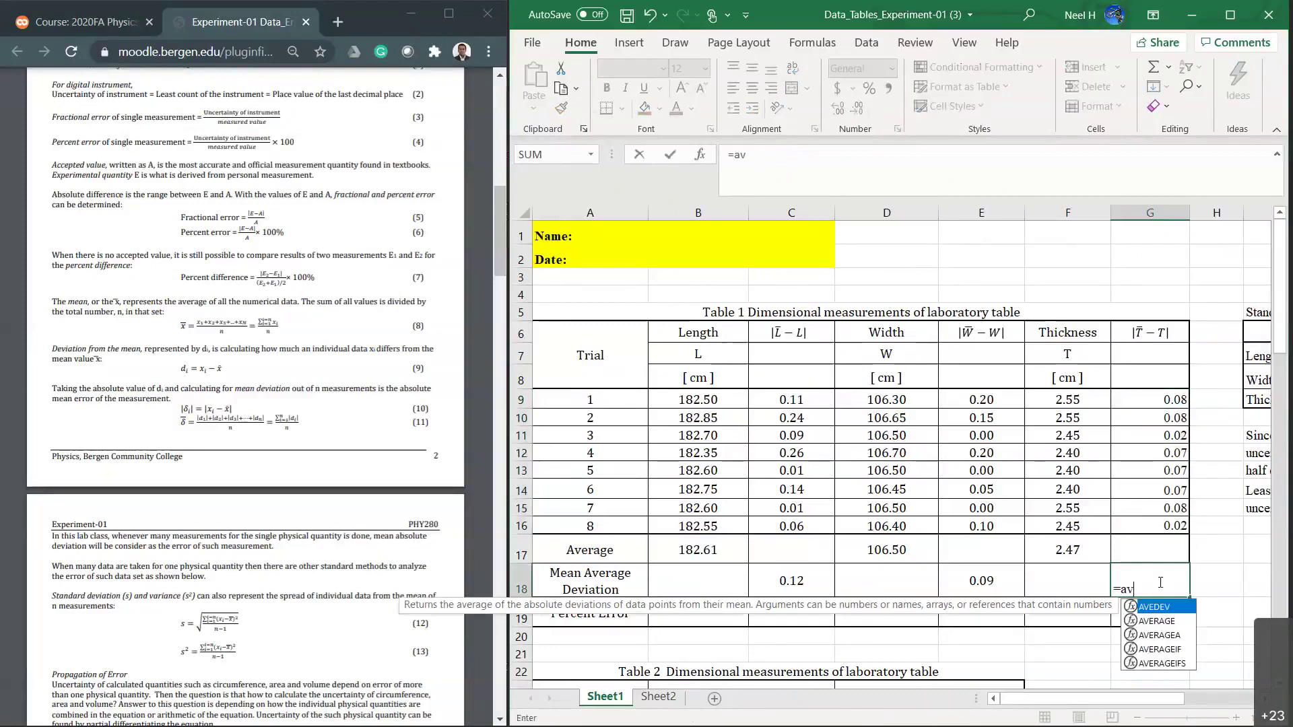
pyautogui.doubleClick(1159, 621)
pyautogui.moveTo(1171, 399); pyautogui.dragTo(1165, 523)
pyautogui.press('Return')
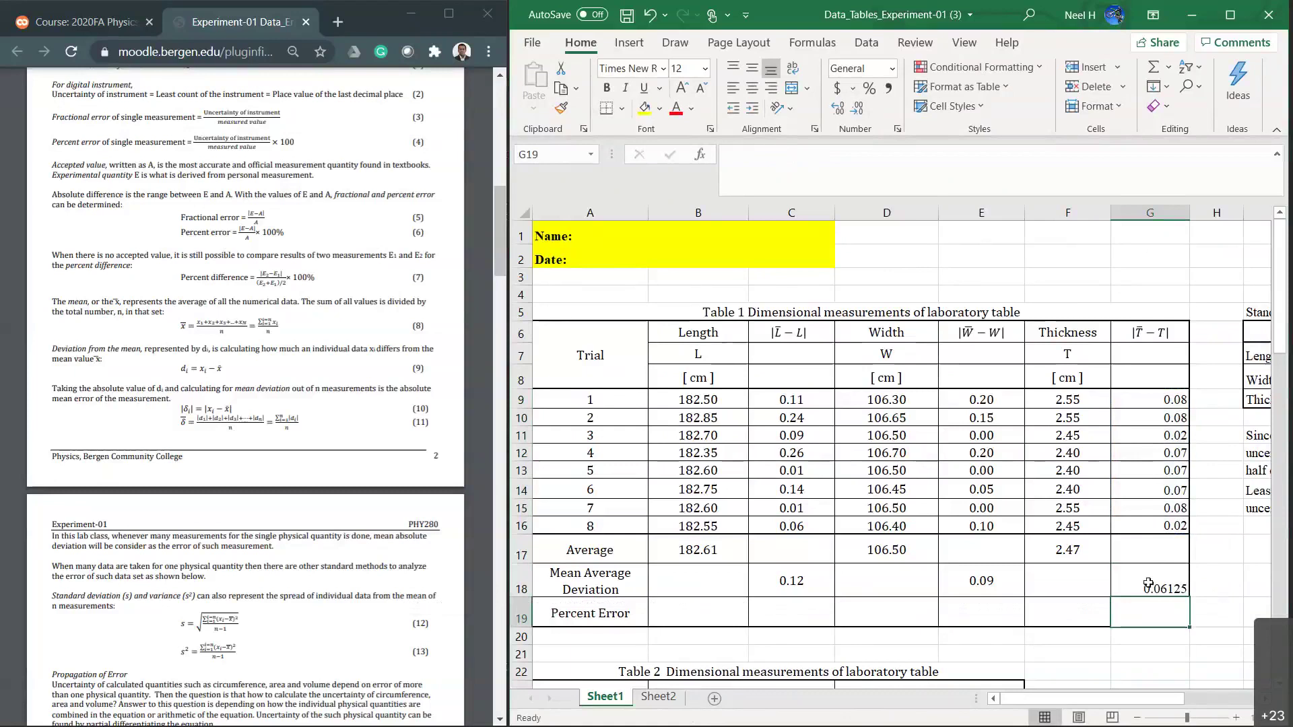
# Compare the thickness deviations in G9 to G16 with the single-measurement uncertainties in K7 to K9 of the Standard Measurements table
pyautogui.moveTo(1168, 401); pyautogui.dragTo(1161, 522)
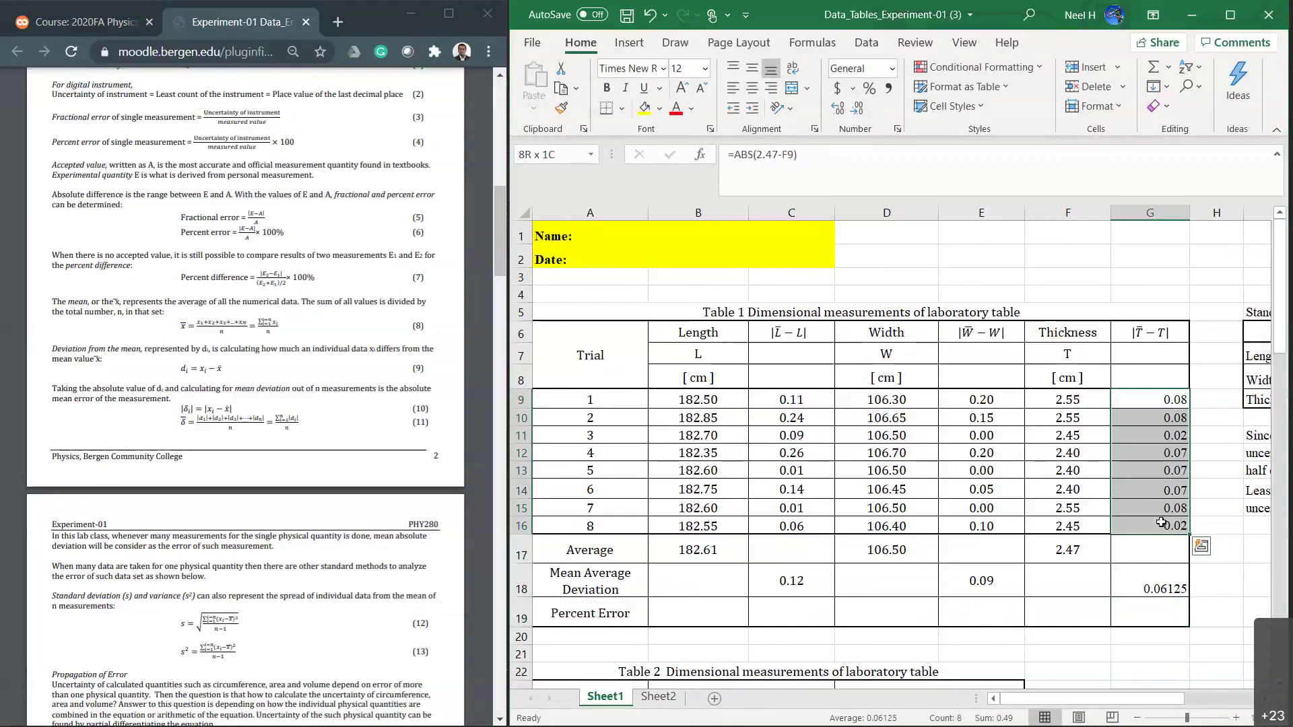
pyautogui.hscroll(6, 1281, 522)
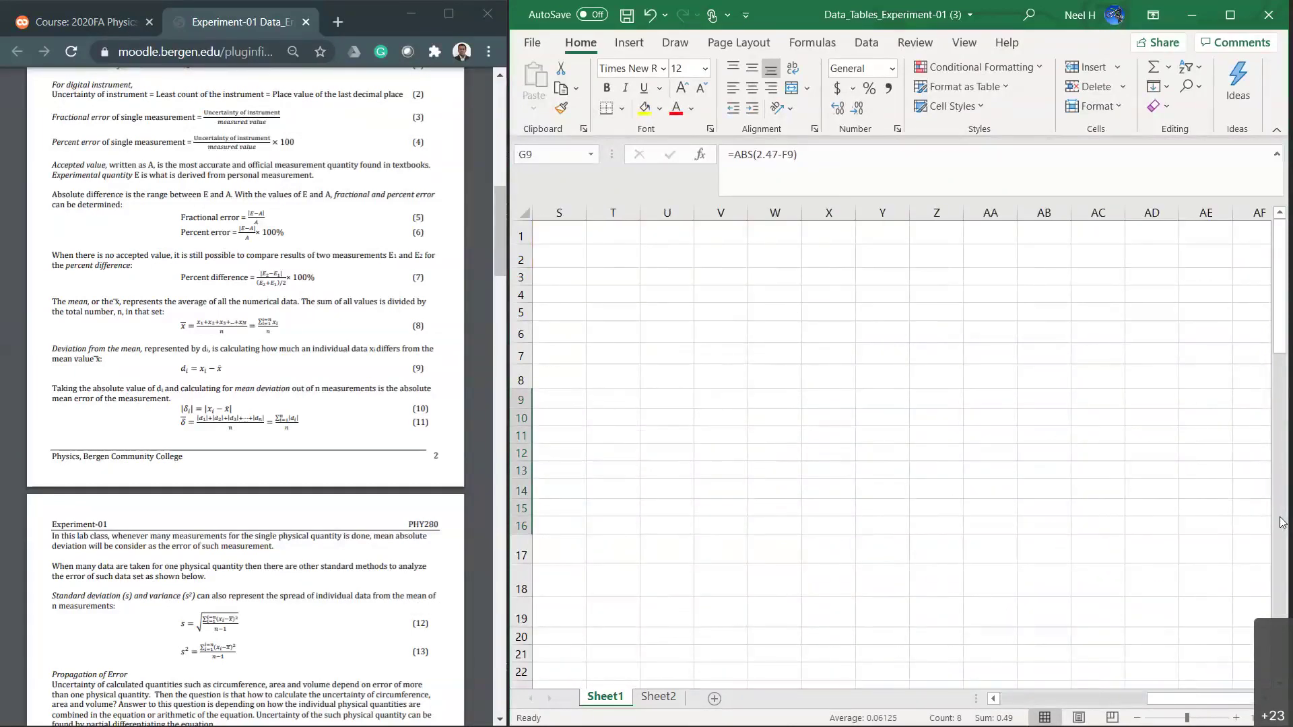
pyautogui.hscroll(-6, 1281, 522)
pyautogui.hscroll(1, 1145, 474)
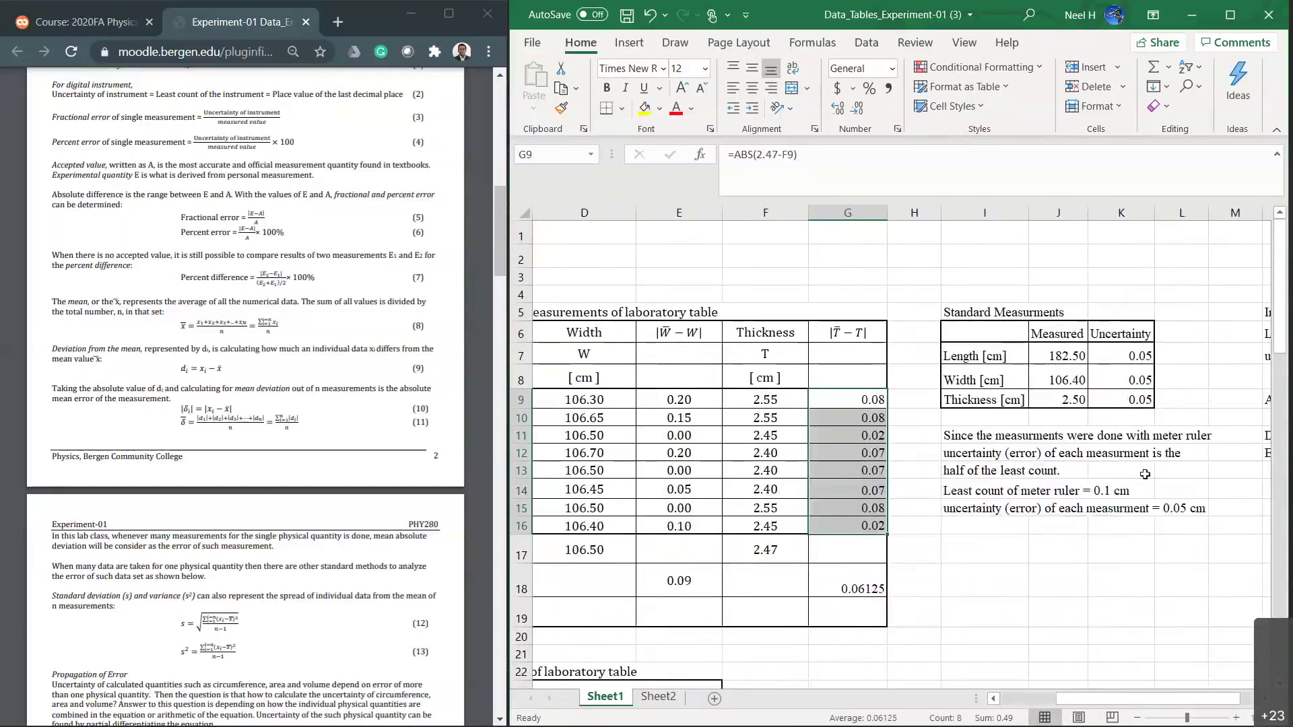
pyautogui.click(1148, 351)
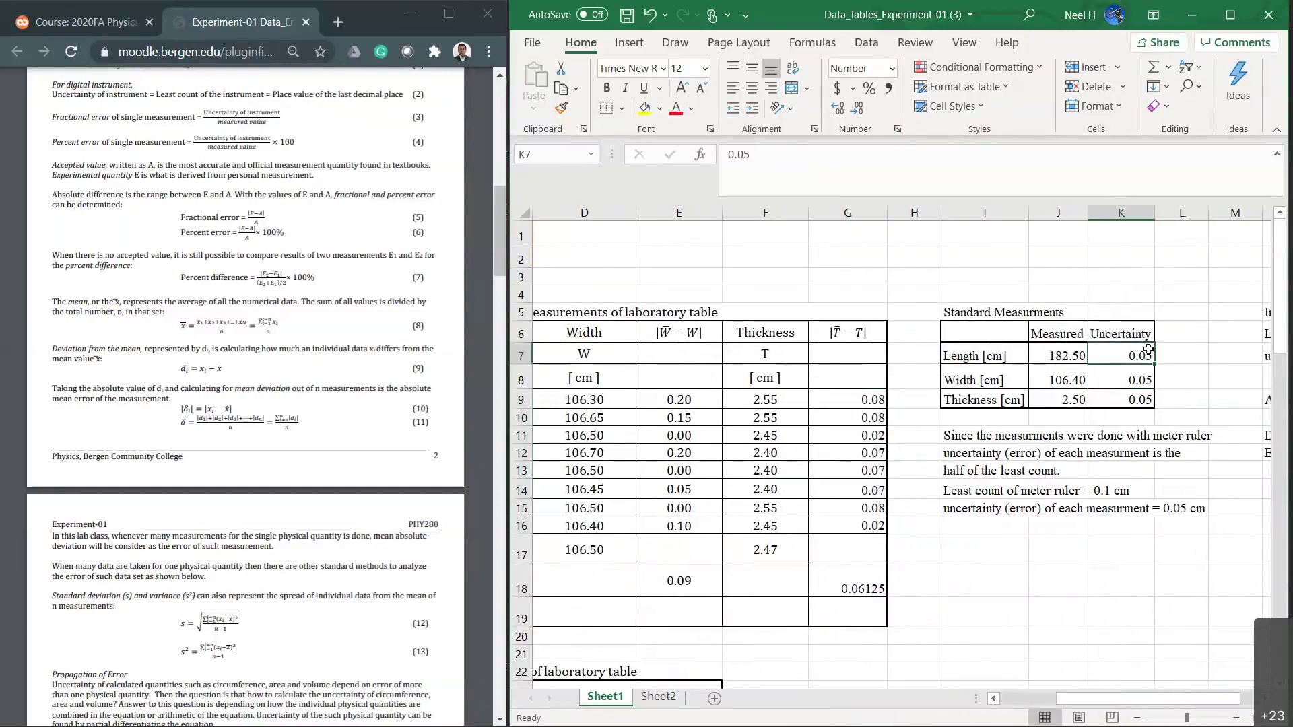
pyautogui.moveTo(1153, 364); pyautogui.dragTo(1145, 402)
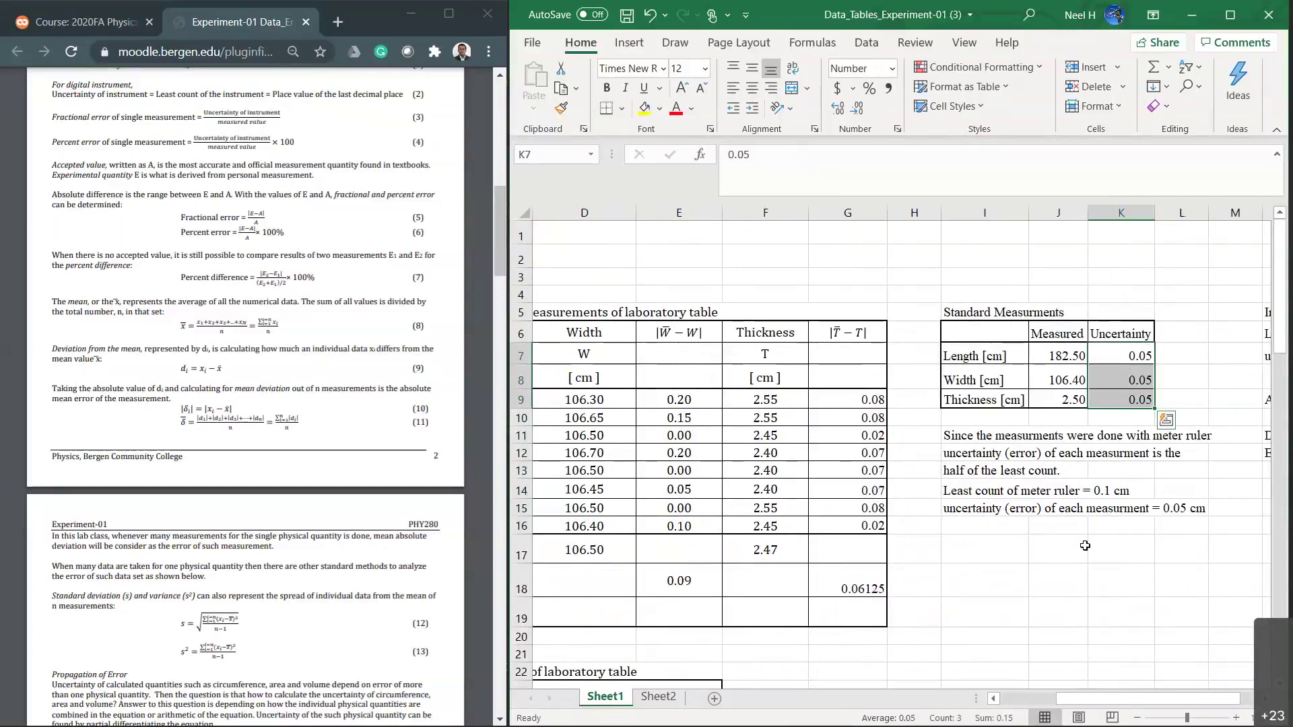
pyautogui.hscroll(-5, 1084, 546)
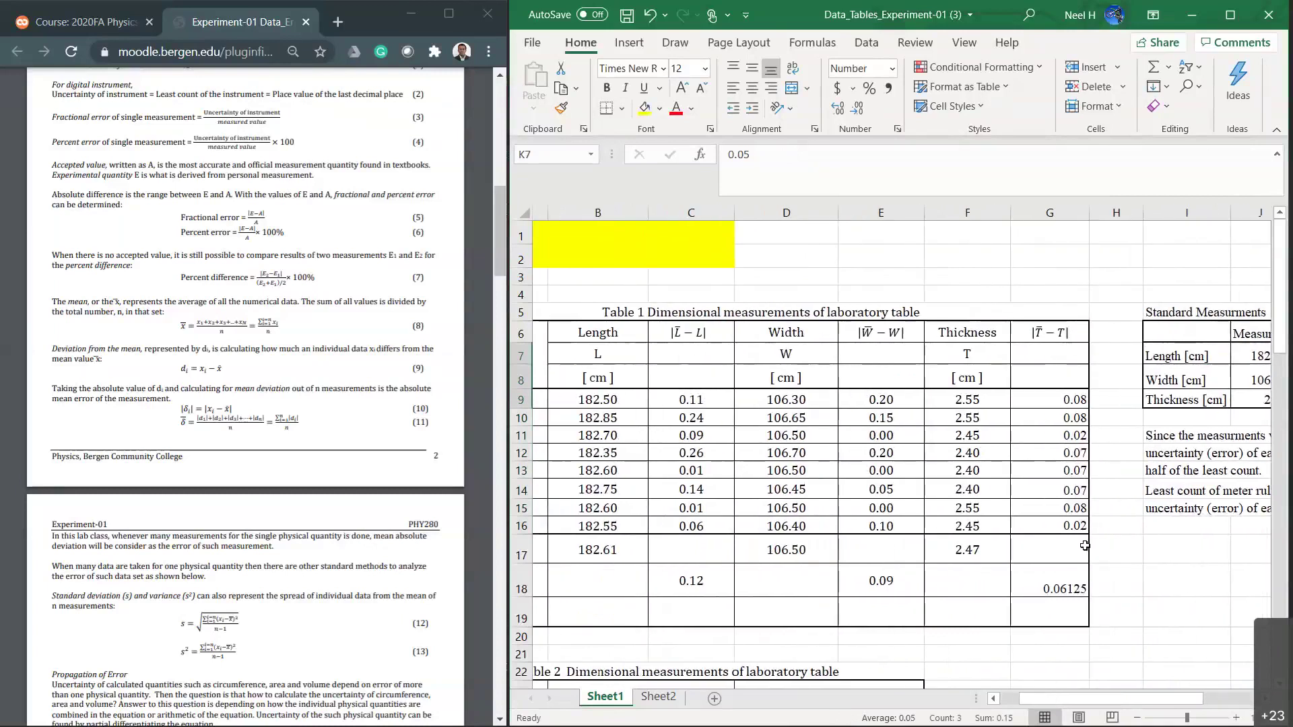
pyautogui.hscroll(-1, 1084, 546)
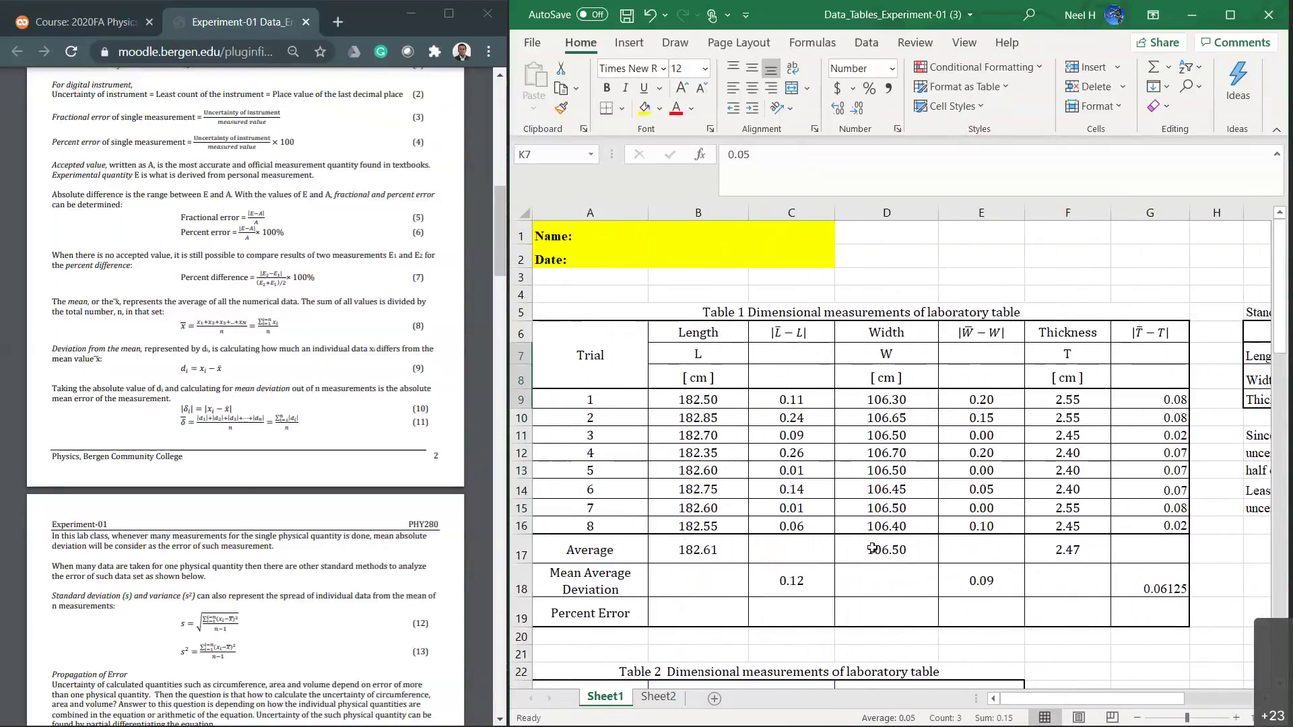
# Review the average perimeter, area and volume sections of Table 3 and the calculated physical parameters layout of Table 4
pyautogui.scroll(-8, 872, 548)
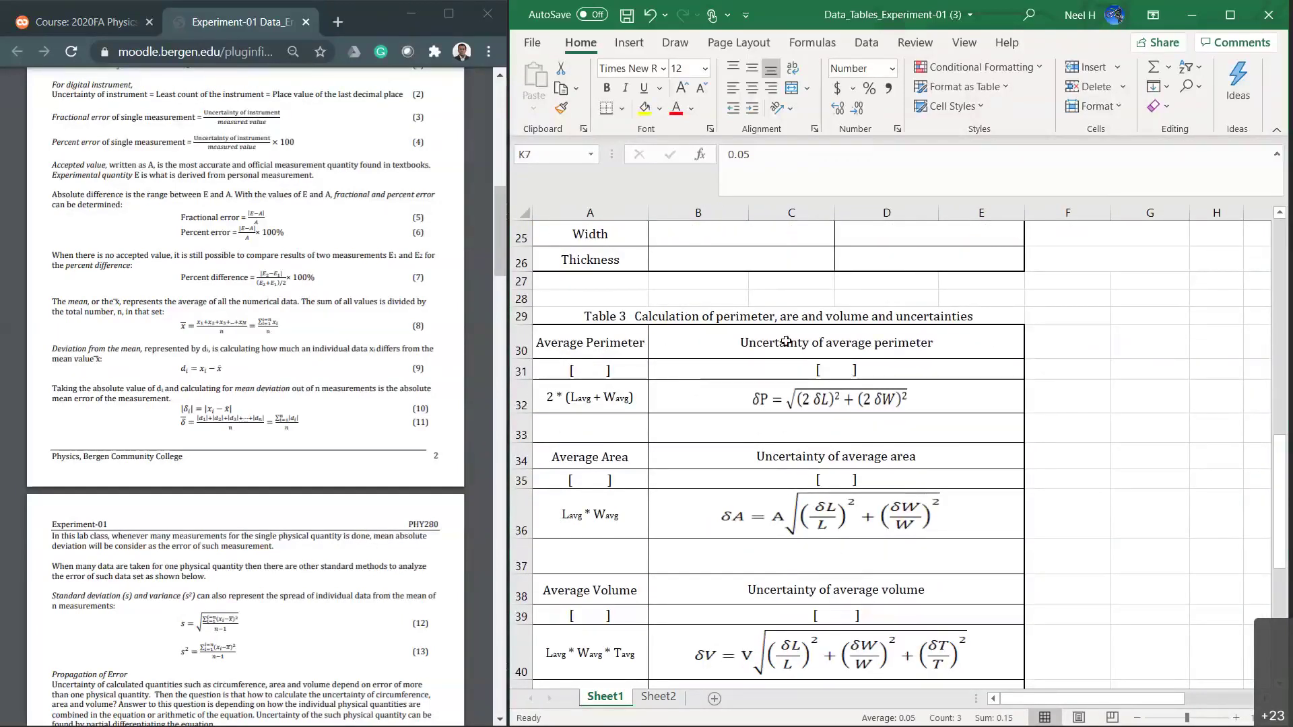
pyautogui.click(571, 347)
pyautogui.click(596, 460)
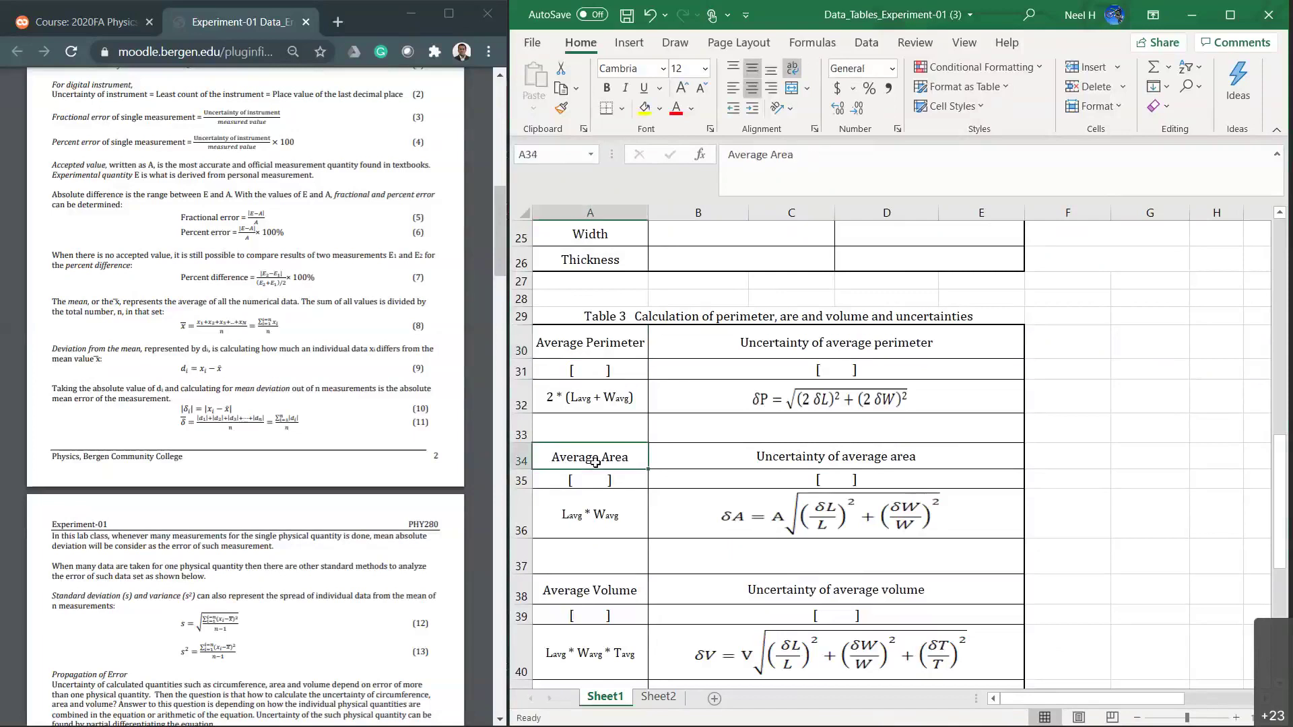
pyautogui.click(618, 593)
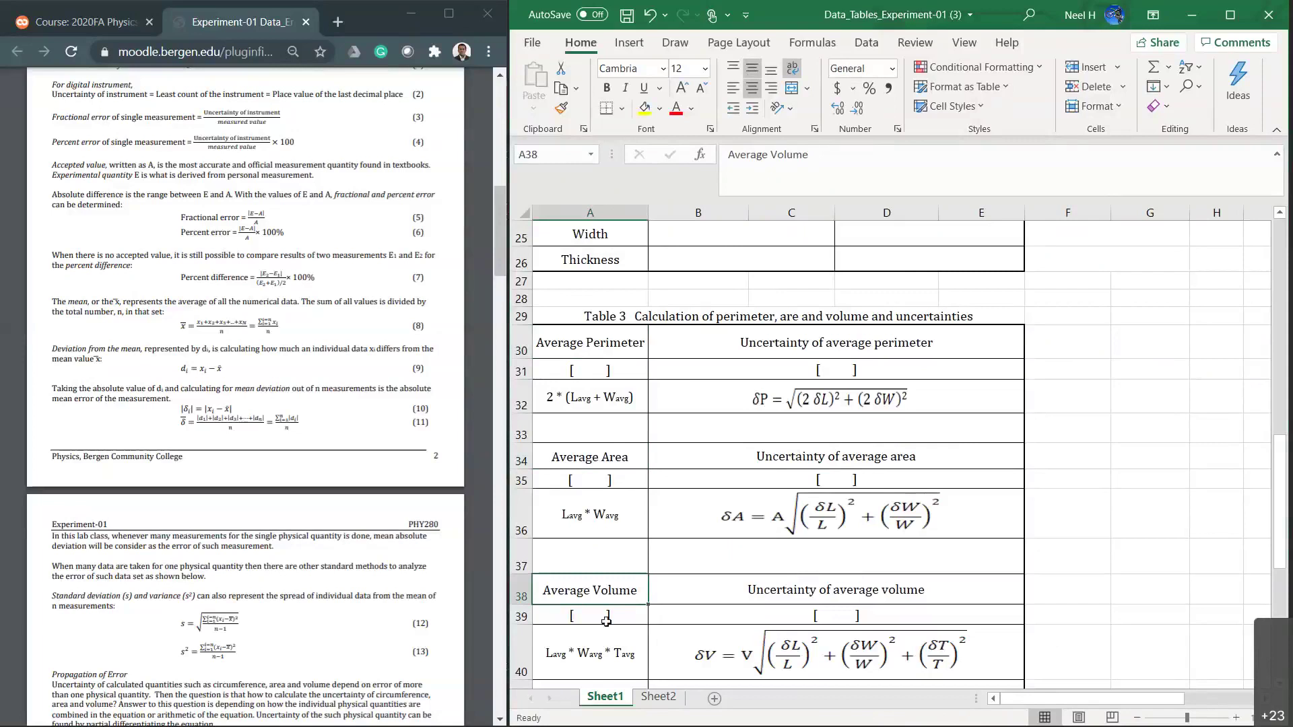
pyautogui.scroll(-4, 606, 620)
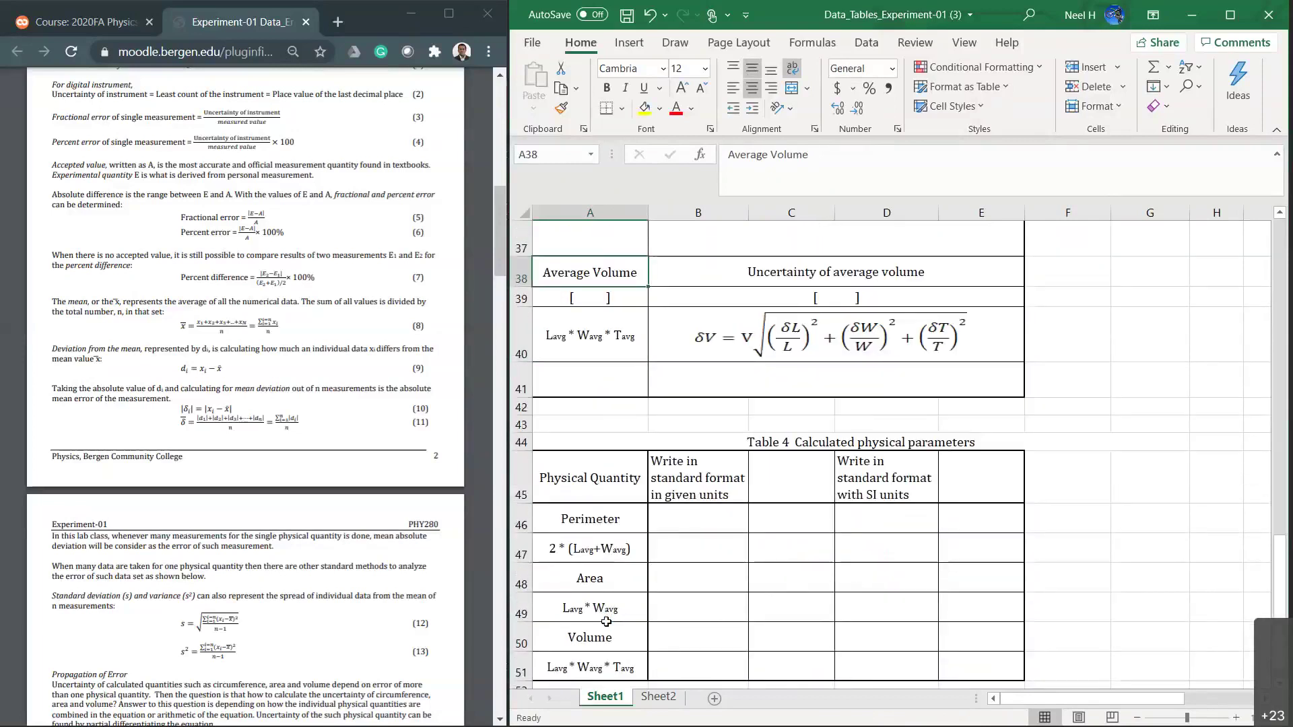
pyautogui.scroll(-1, 700, 600)
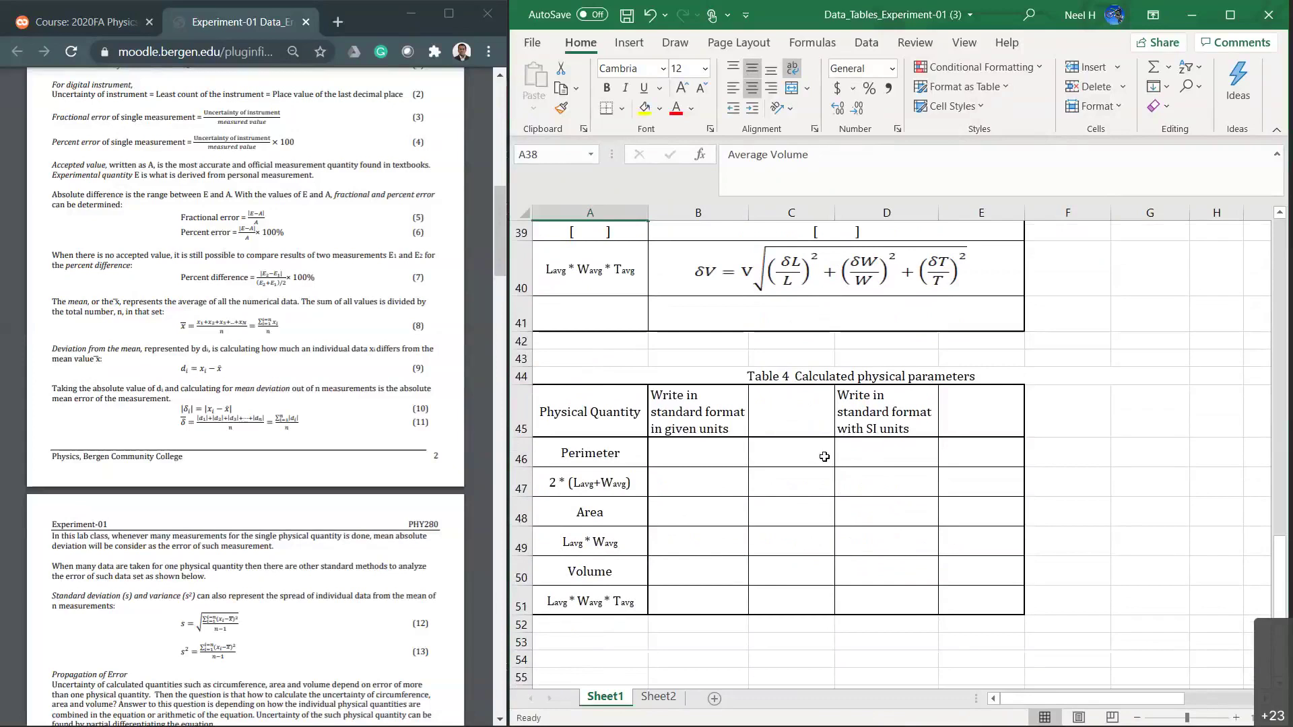
# Review Table 1's average, mean average deviation and percent error rows in B17:G19 against the blank Tables 2 to 4
pyautogui.scroll(13, 824, 456)
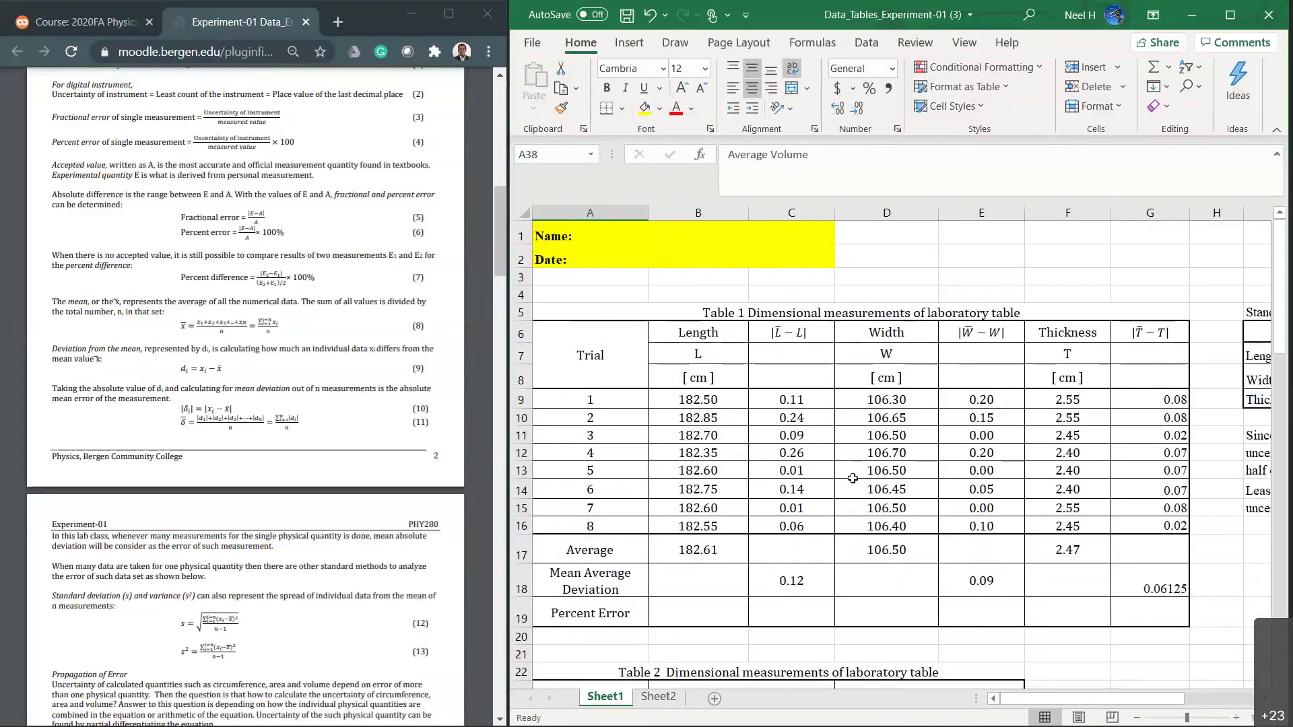
pyautogui.click(1159, 588)
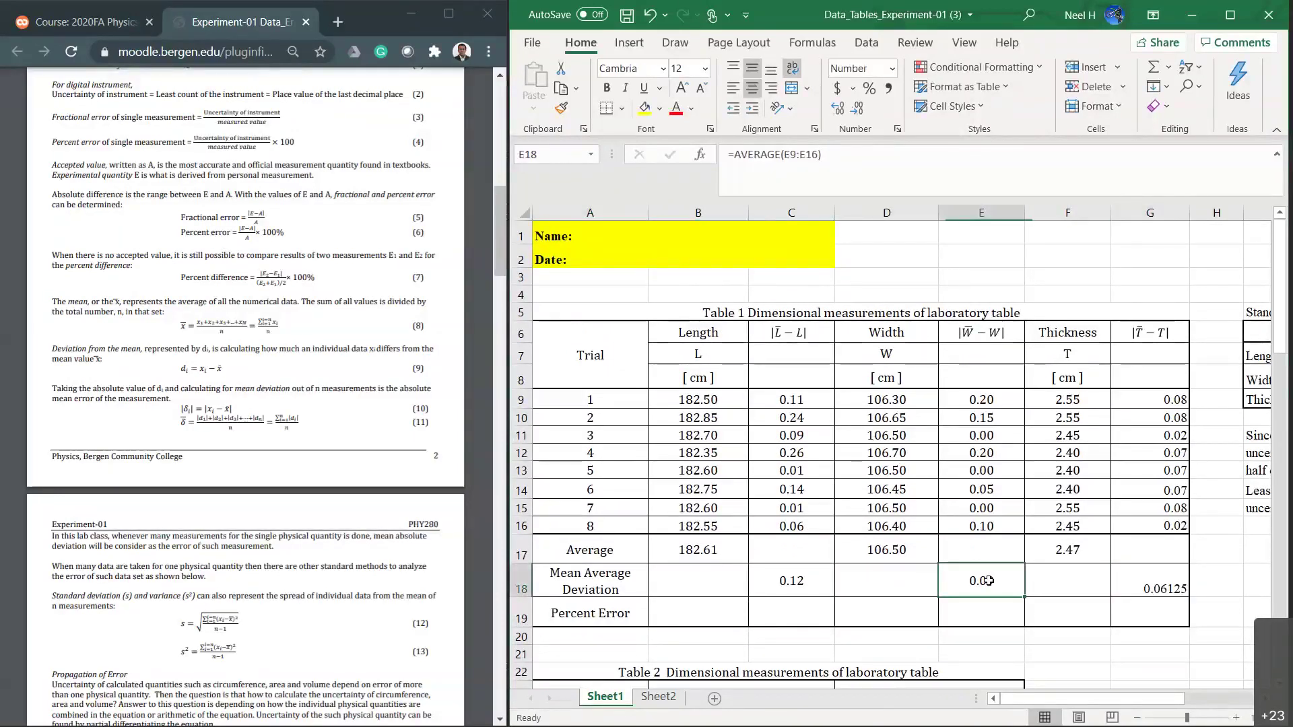
pyautogui.moveTo(715, 550); pyautogui.dragTo(1167, 604)
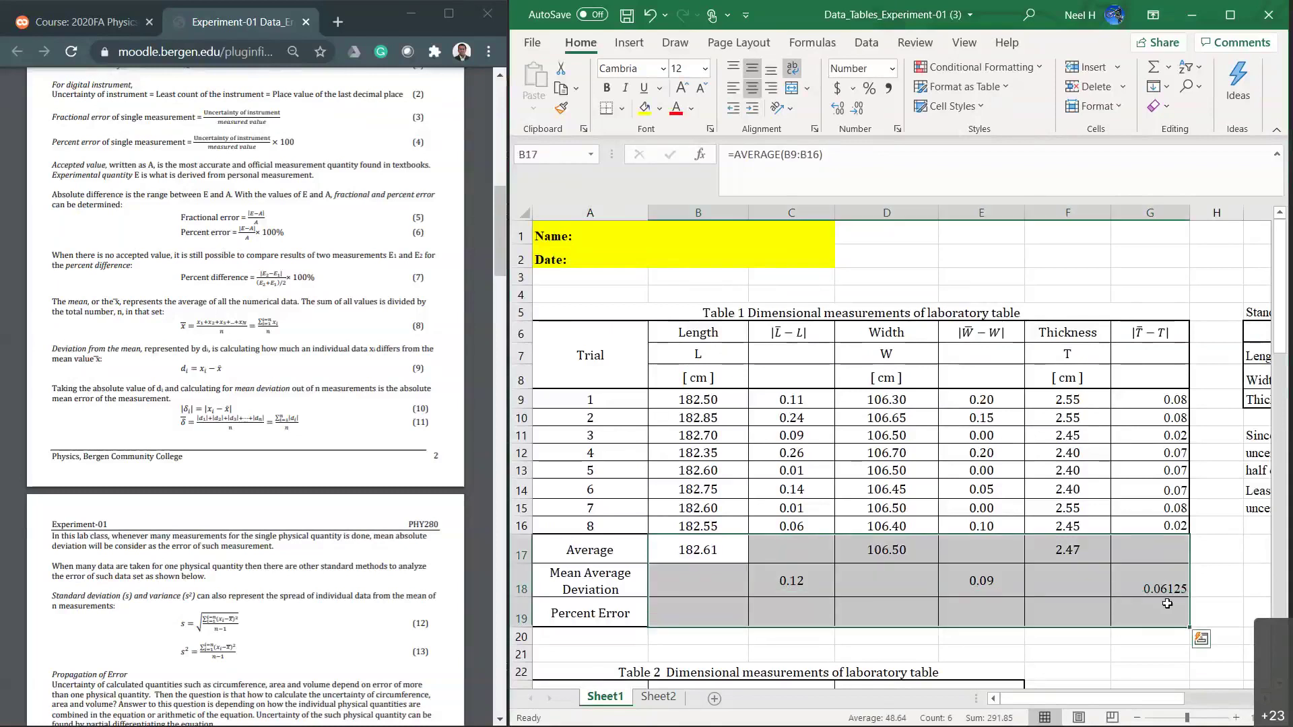
pyautogui.scroll(-12, 1167, 604)
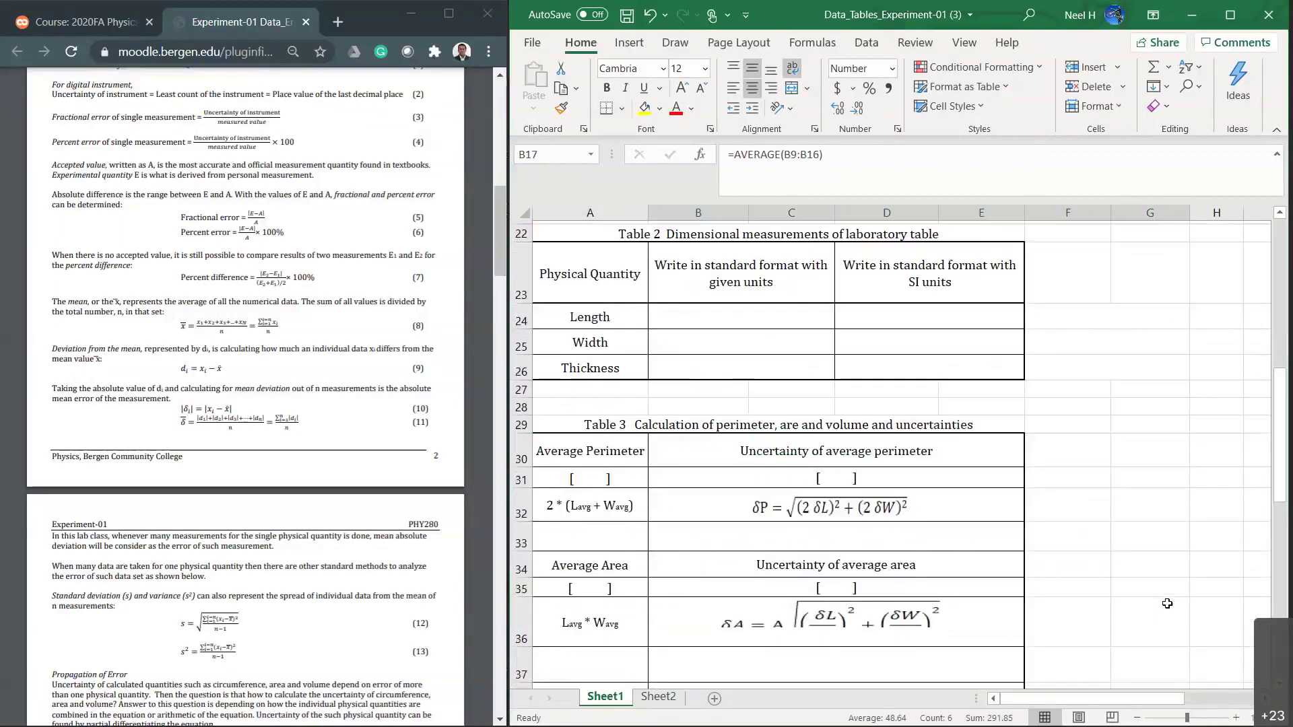
pyautogui.scroll(-3, 1167, 604)
pyautogui.scroll(1, 1063, 604)
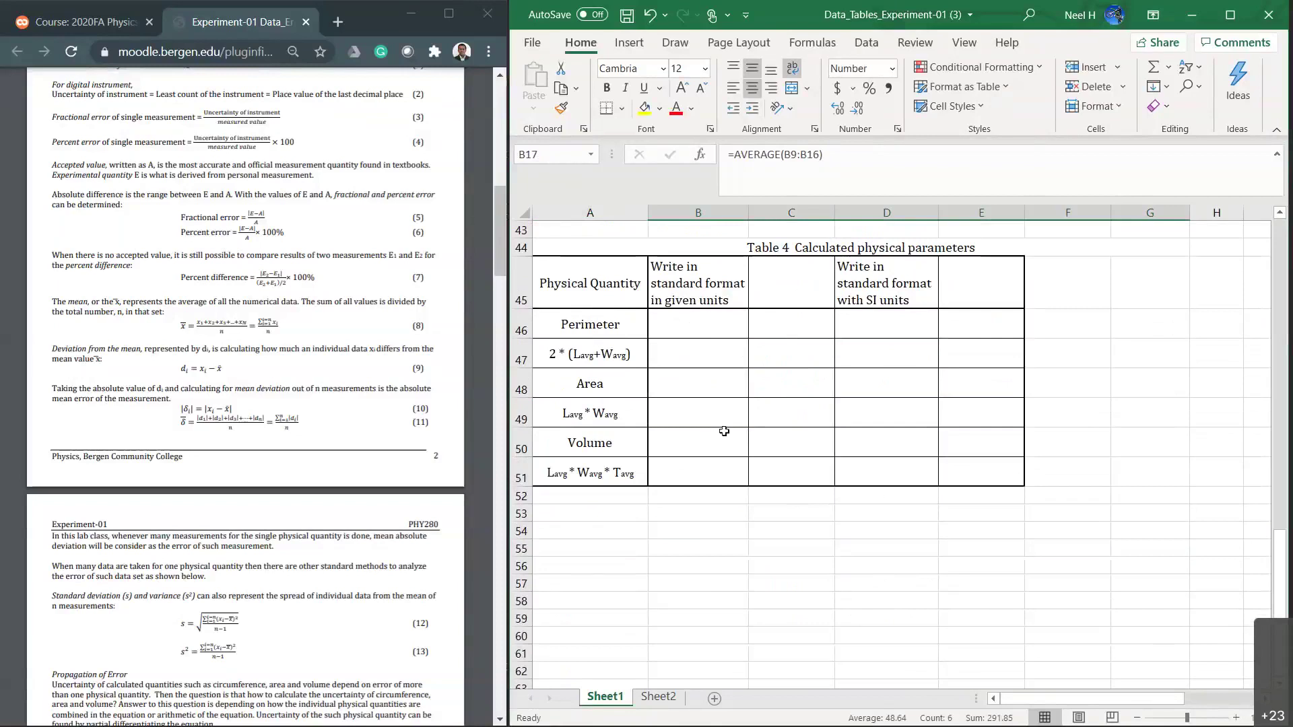
pyautogui.scroll(7, 724, 430)
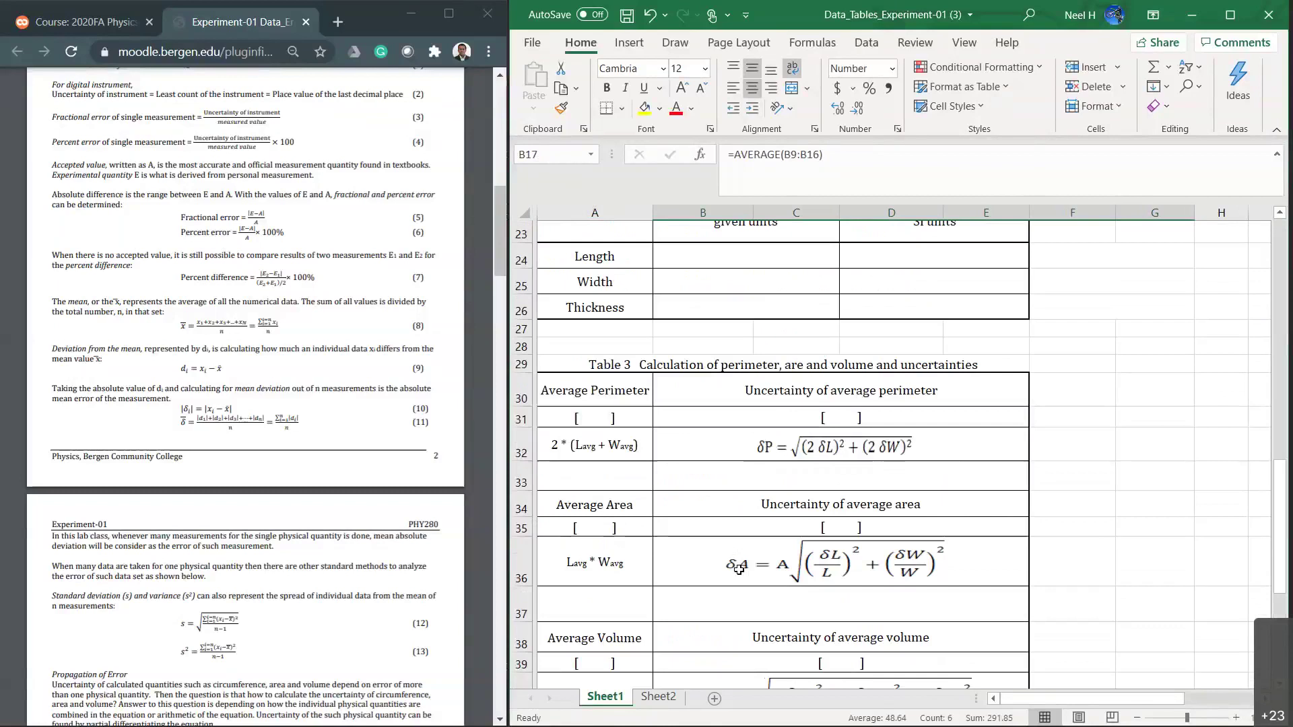
pyautogui.scroll(7, 738, 569)
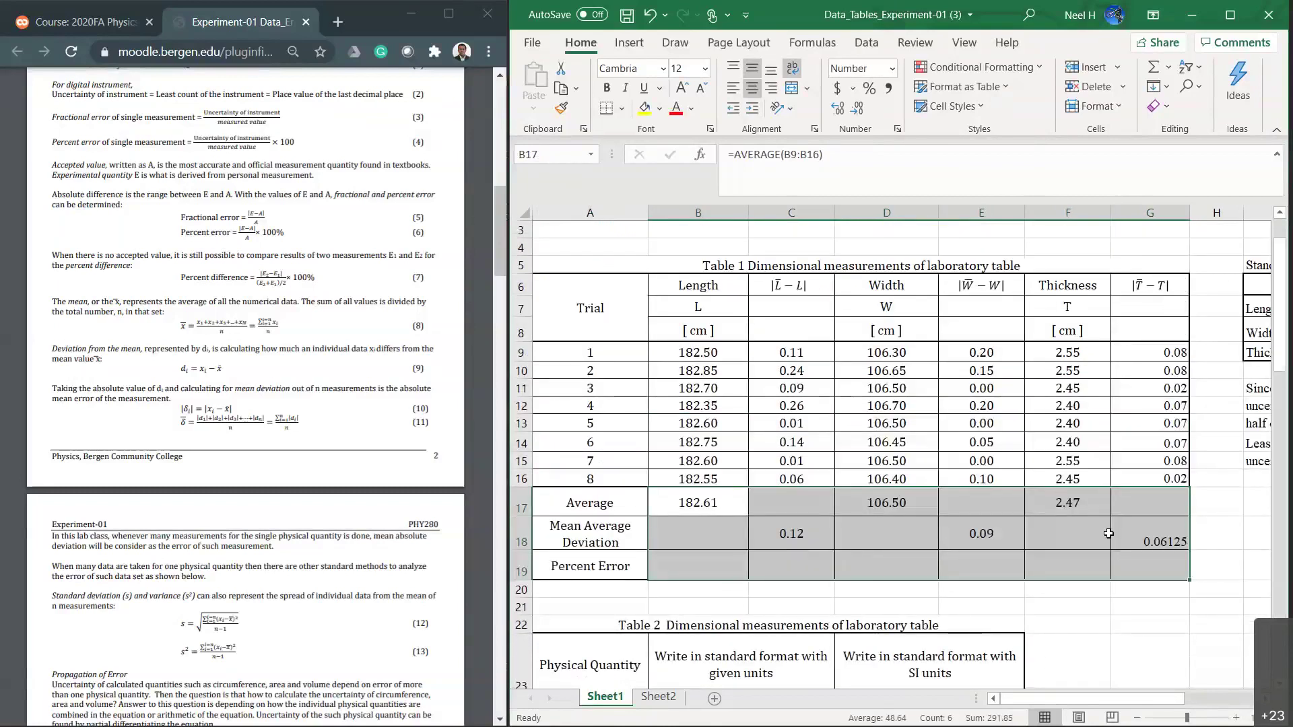
# Compare the mean average deviations of length, width and thickness in C18, E18 and G18, and examine the thickness deviations in G9:G16
pyautogui.click(981, 533)
pyautogui.click(782, 535)
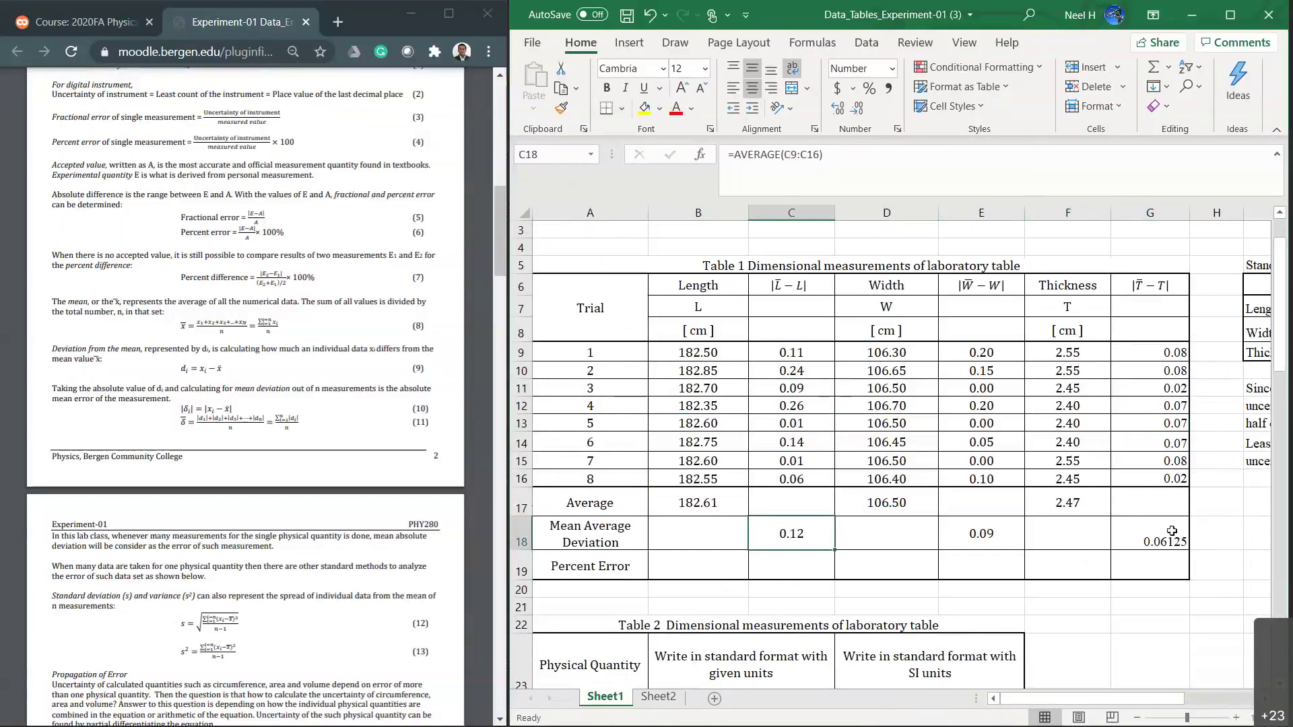
pyautogui.click(1148, 536)
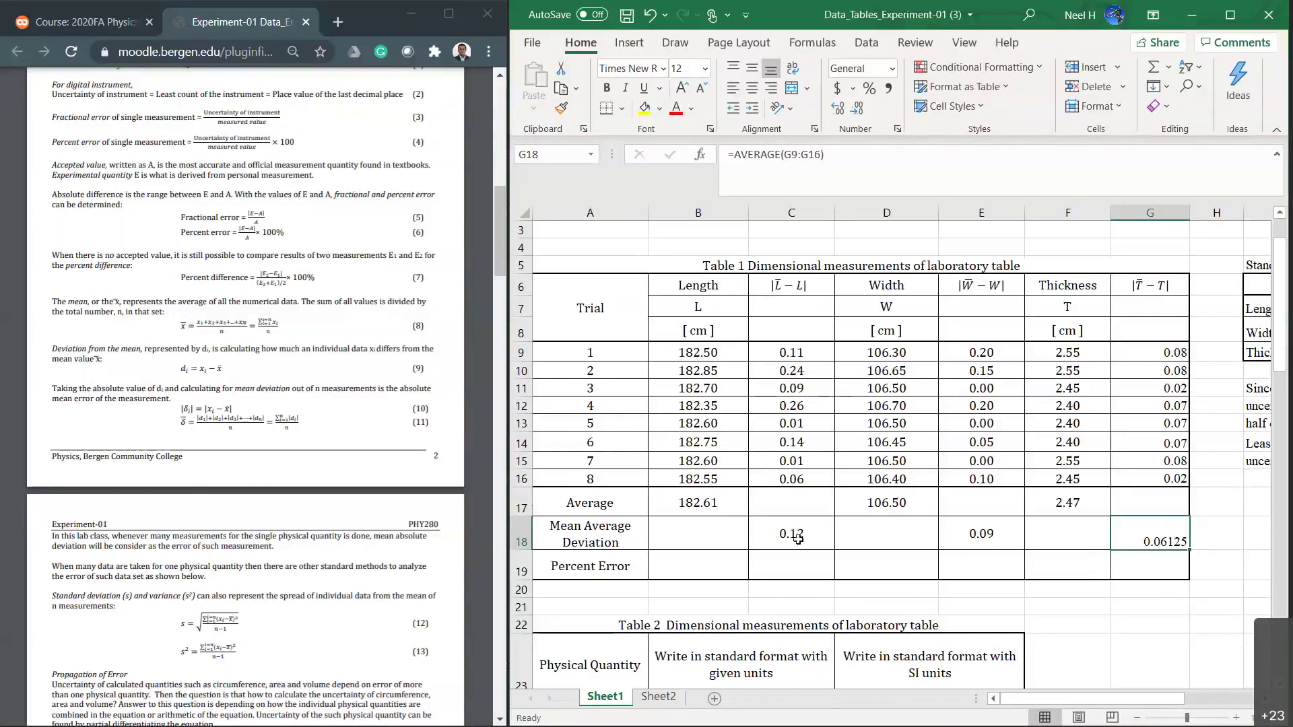
pyautogui.click(823, 535)
pyautogui.click(988, 535)
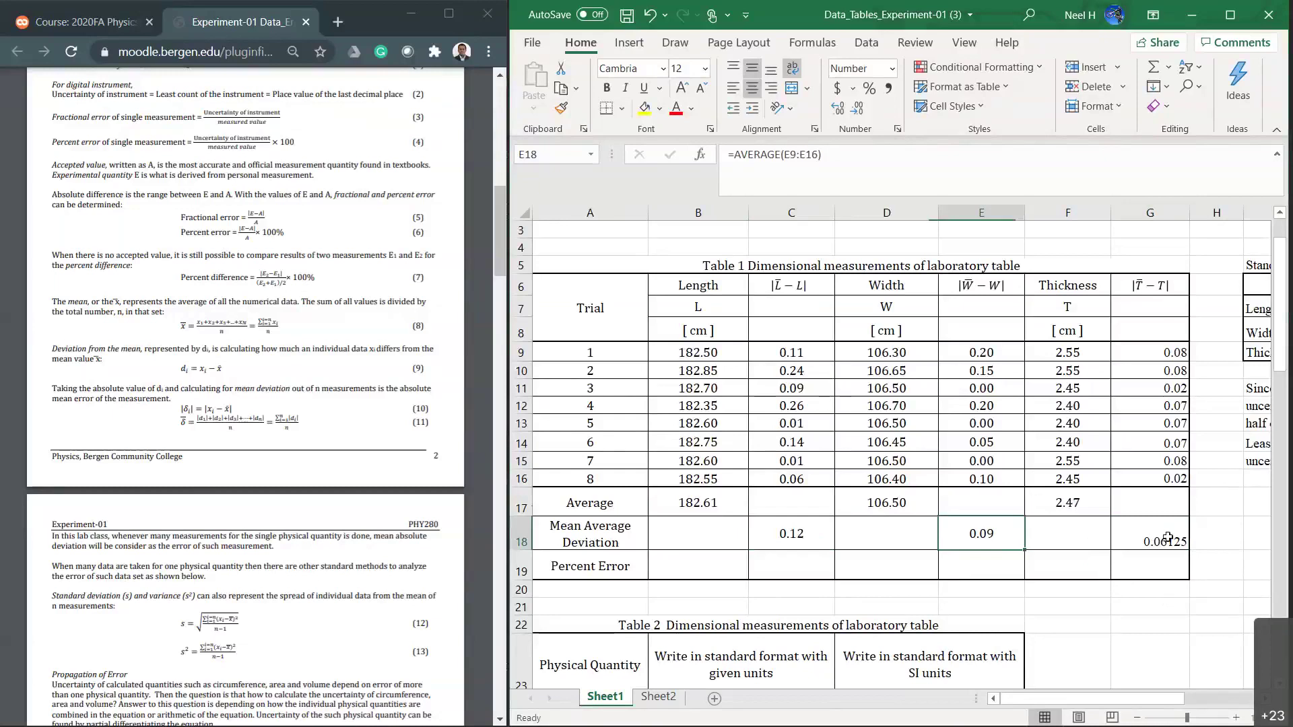
pyautogui.click(1167, 539)
pyautogui.moveTo(1176, 353); pyautogui.dragTo(1171, 479)
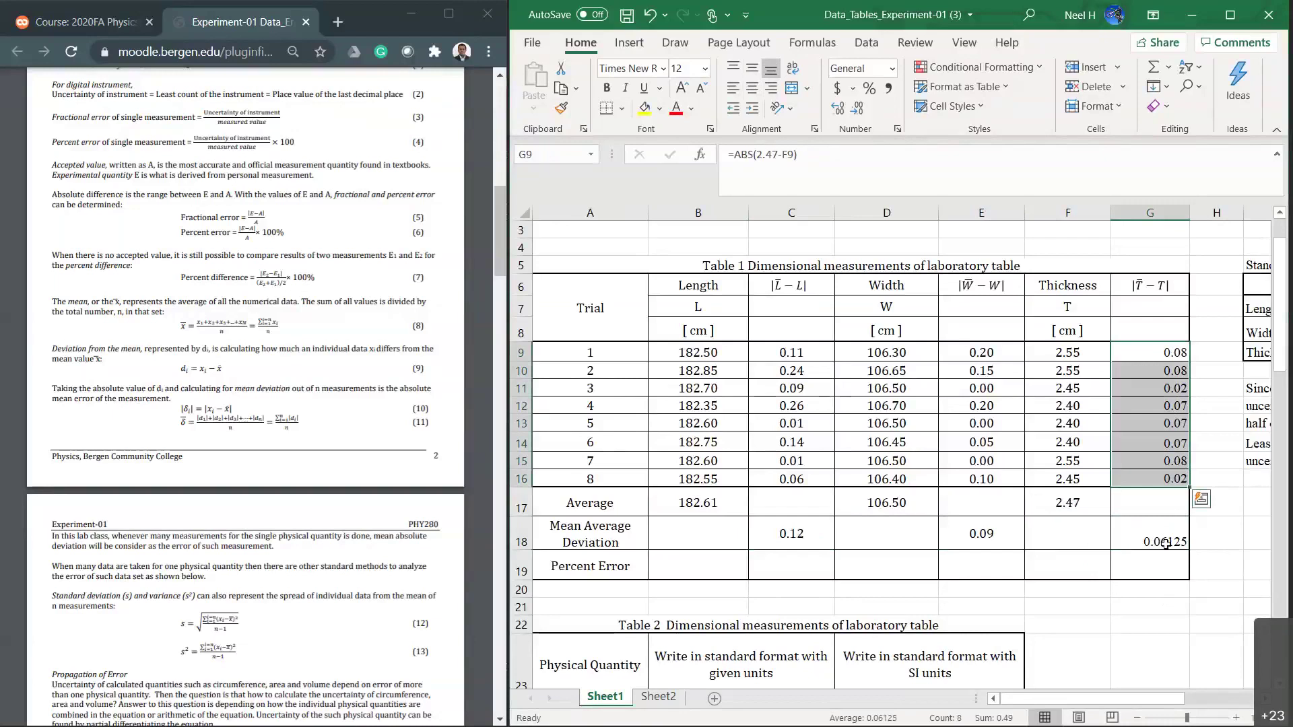
# Format the thickness mean average deviation in G18 as a Number with two decimal places
pyautogui.click(1166, 543)
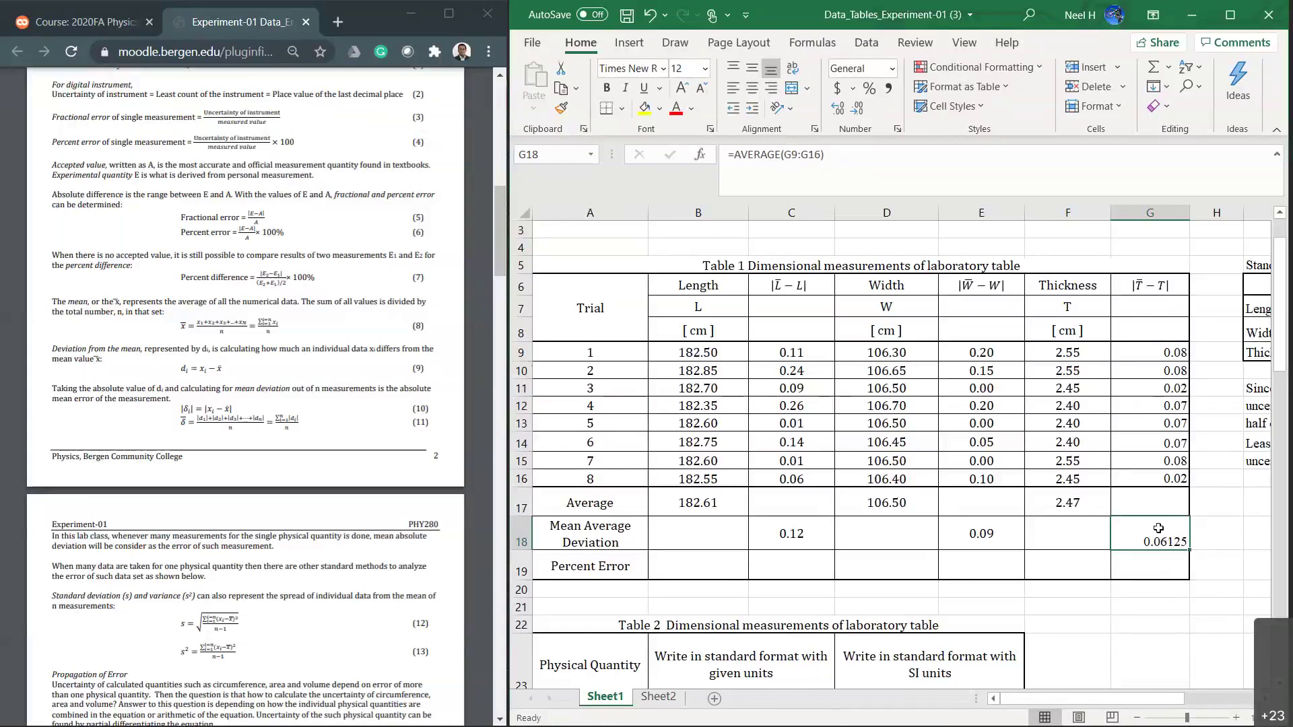
pyautogui.rightClick(1158, 528)
pyautogui.press('Escape')
pyautogui.hotkey('ctrl', '1')
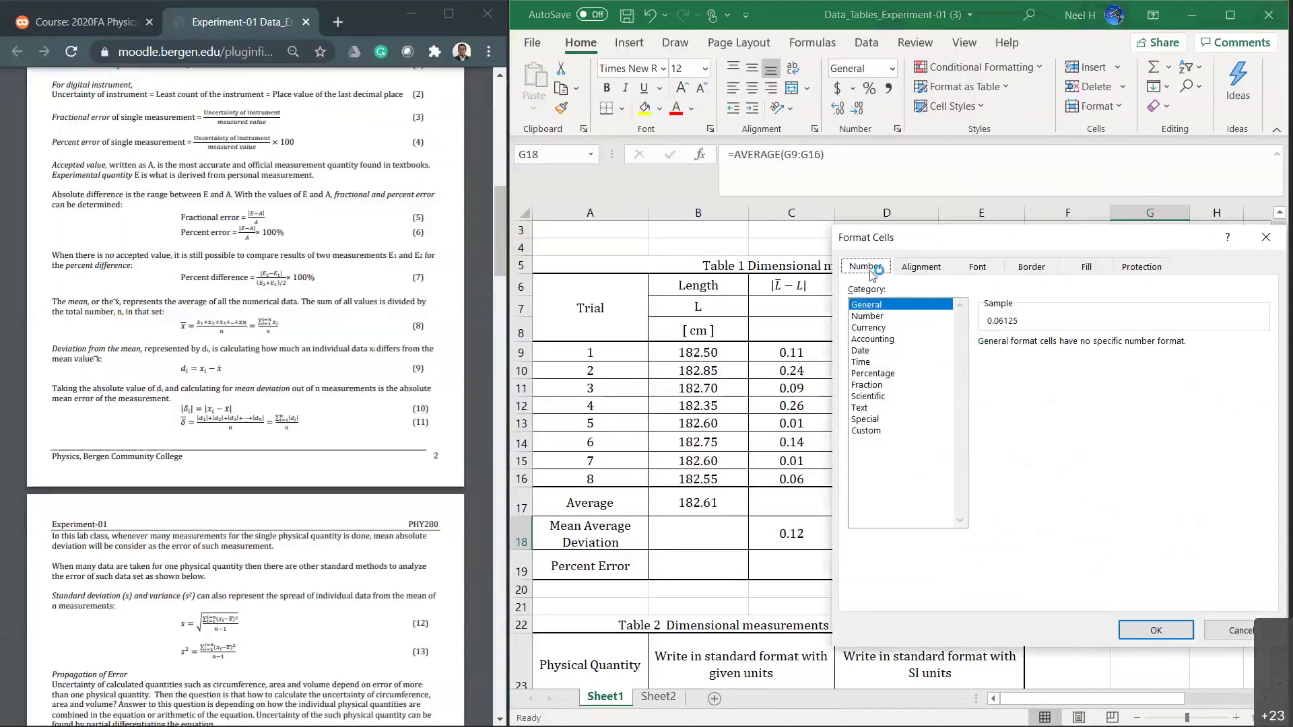
pyautogui.moveTo(965, 232); pyautogui.dragTo(783, 152)
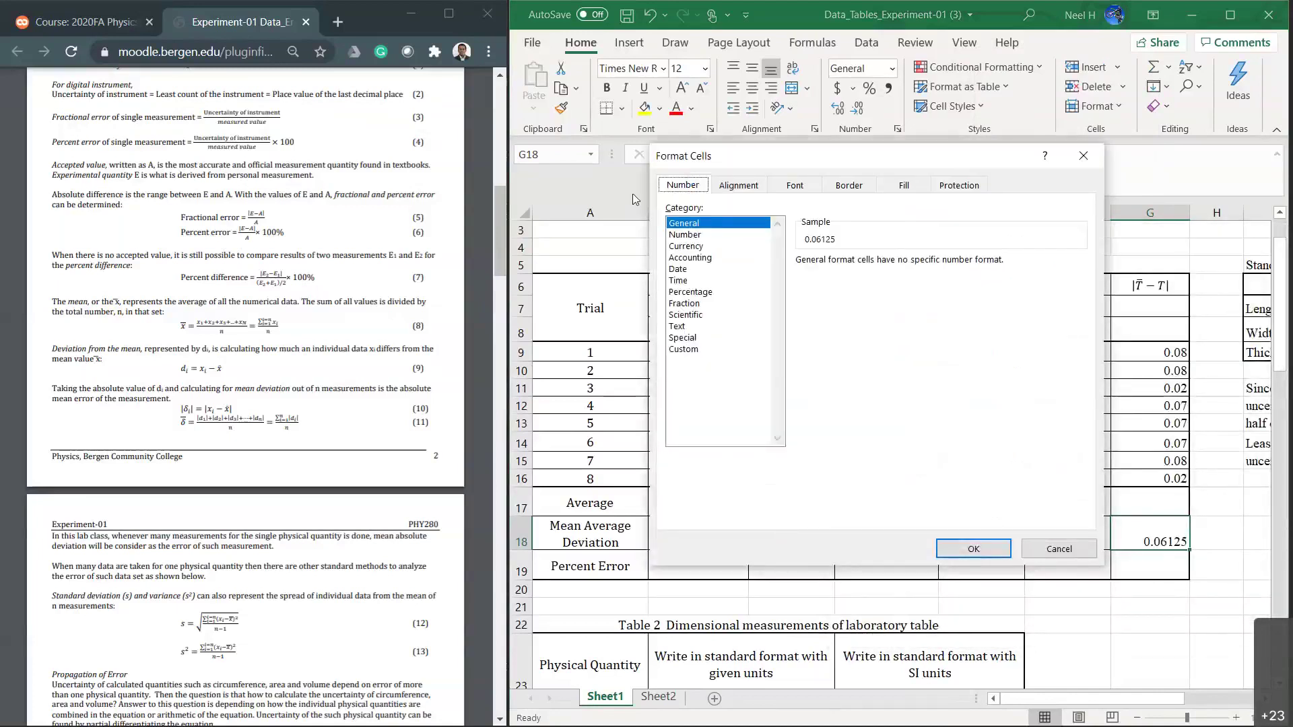
pyautogui.click(690, 236)
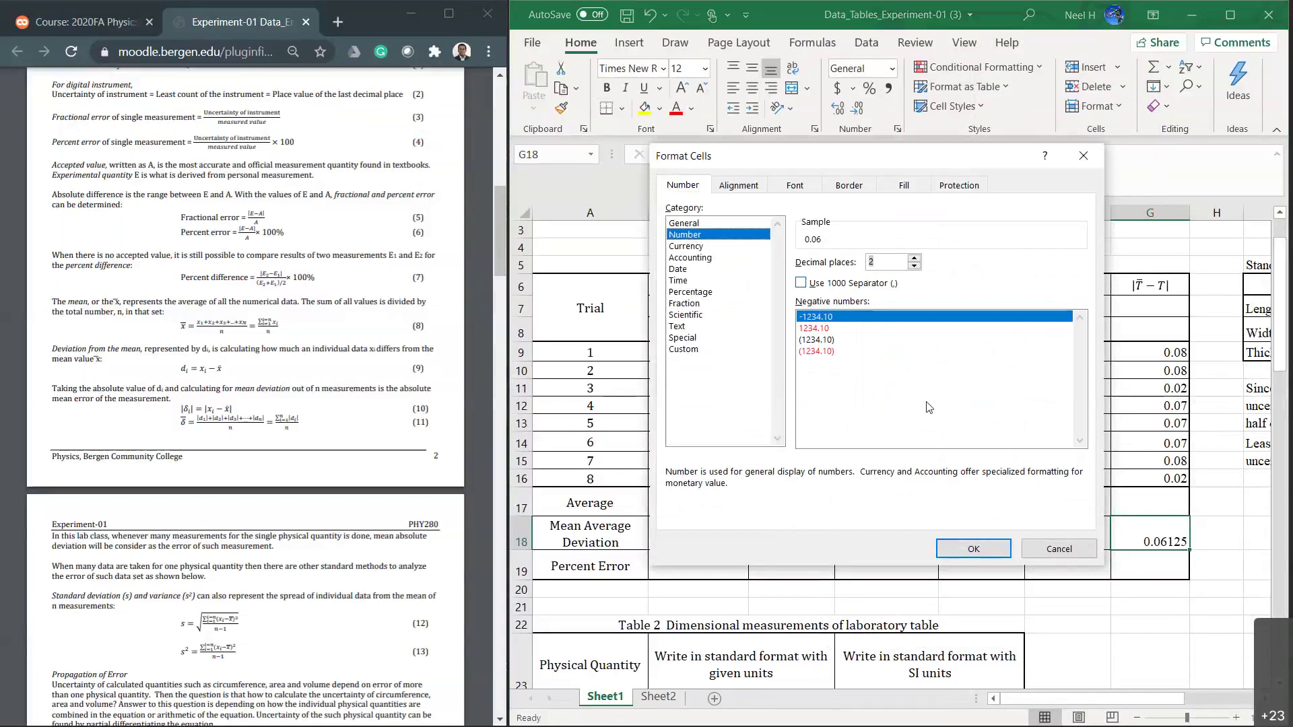
pyautogui.click(976, 550)
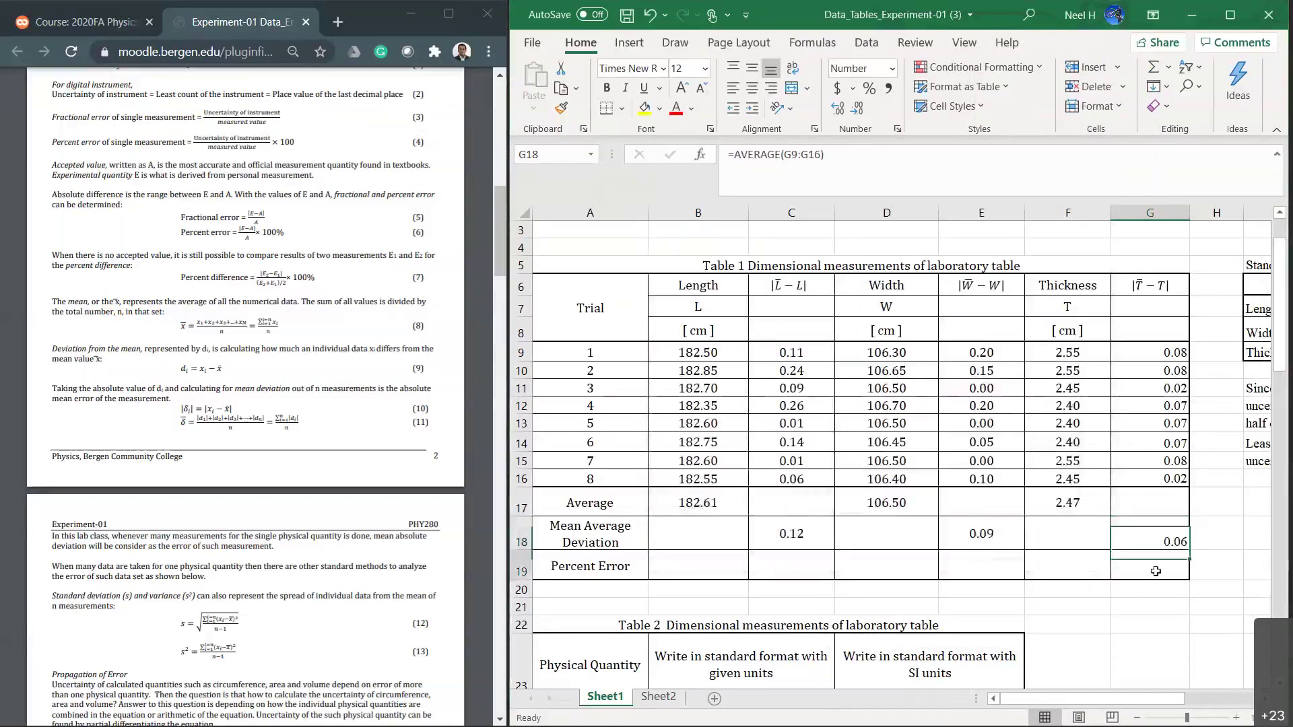
# Compare the thickness mean average deviation in G18 with the single-measurement uncertainties in K7:K9 of the Standard Measurements table
pyautogui.click(1173, 543)
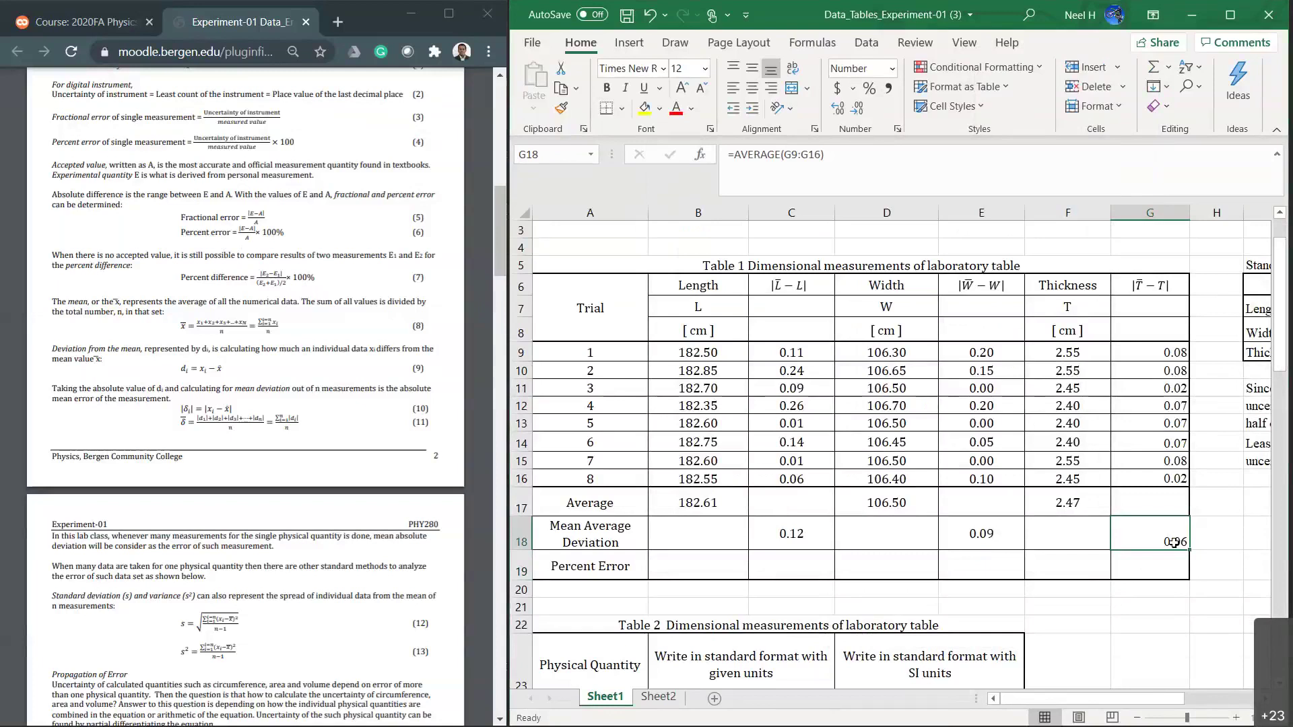
pyautogui.hscroll(3, 1173, 543)
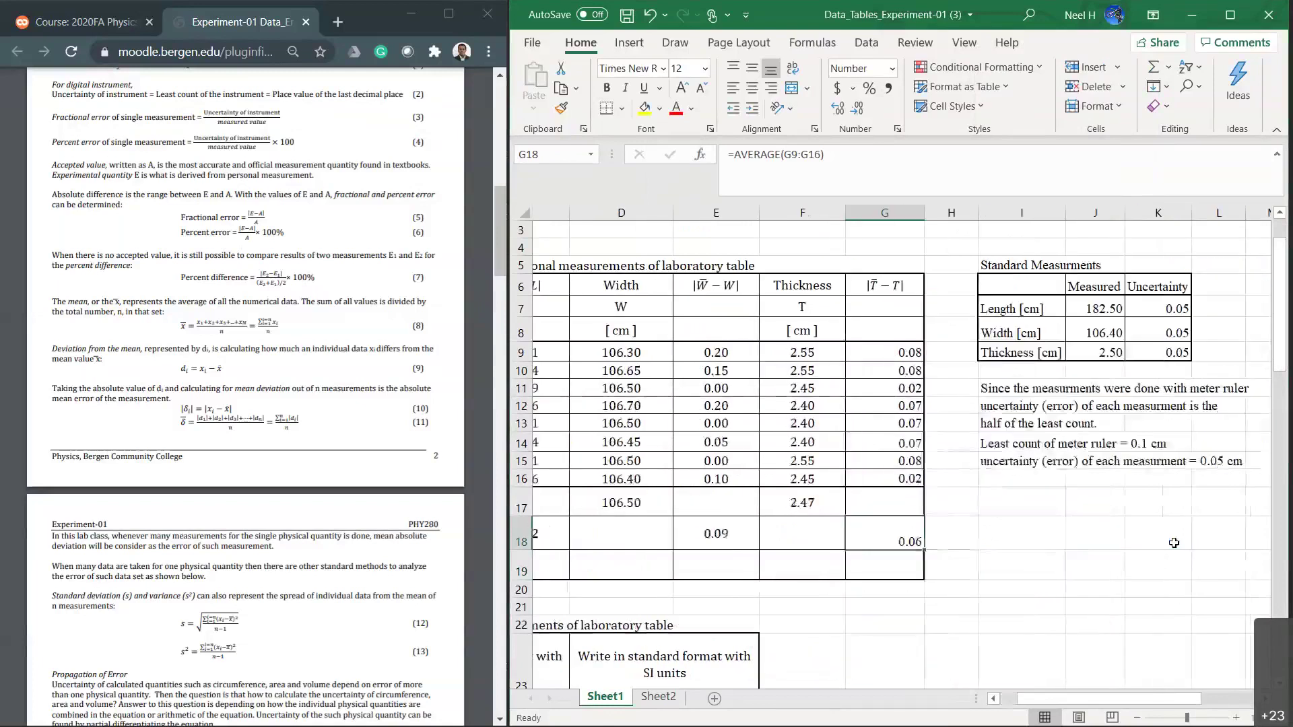
pyautogui.click(1127, 348)
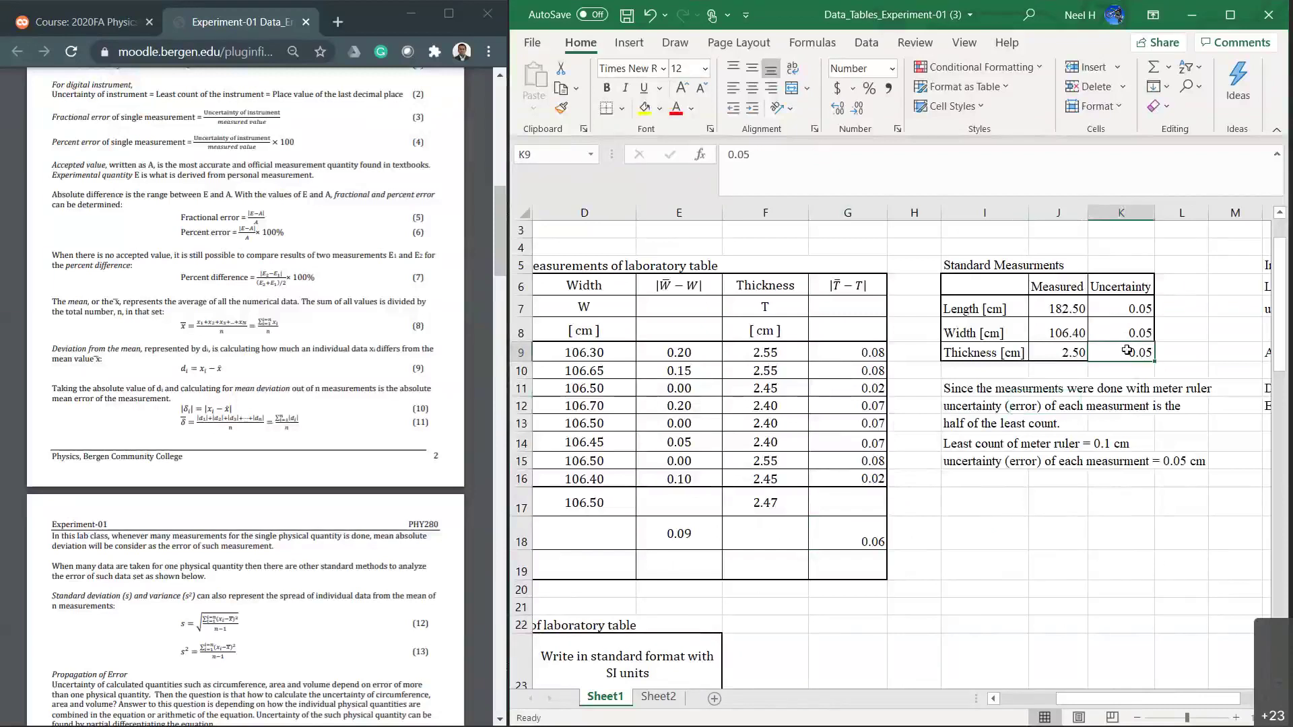
pyautogui.moveTo(853, 350); pyautogui.dragTo(854, 479)
pyautogui.click(852, 538)
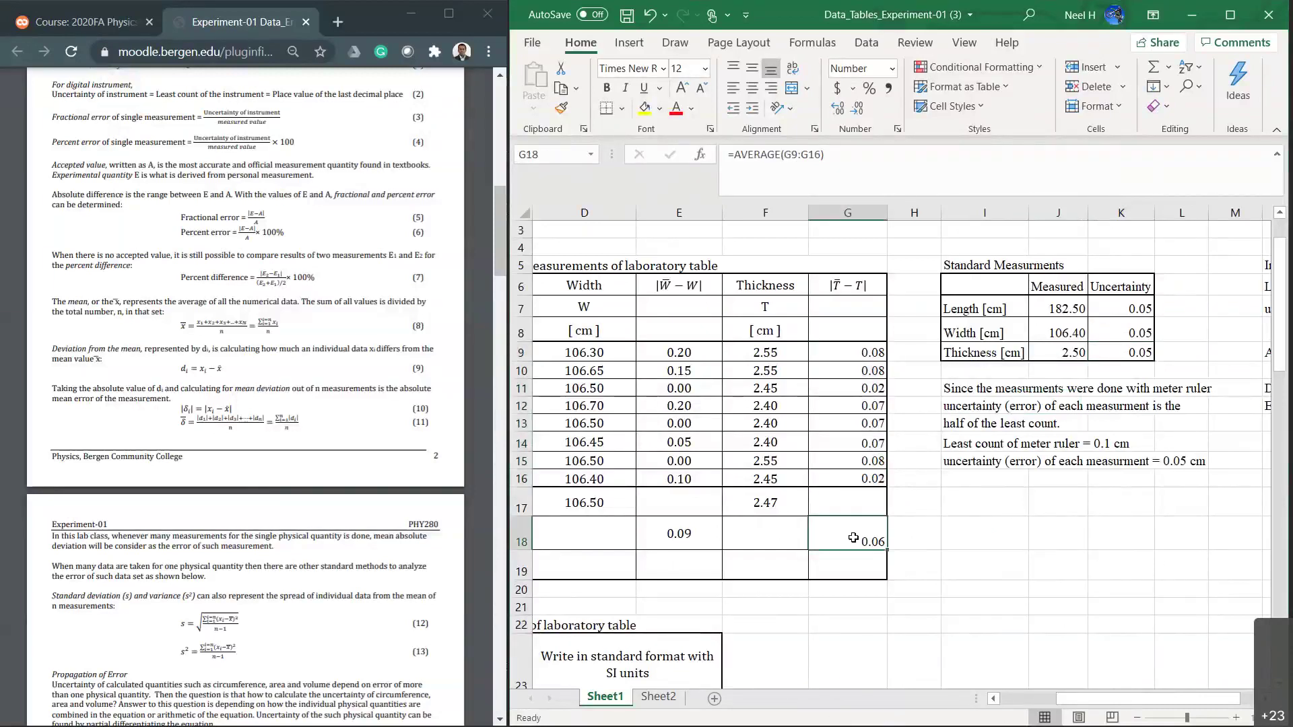
pyautogui.moveTo(1127, 348); pyautogui.dragTo(1135, 312)
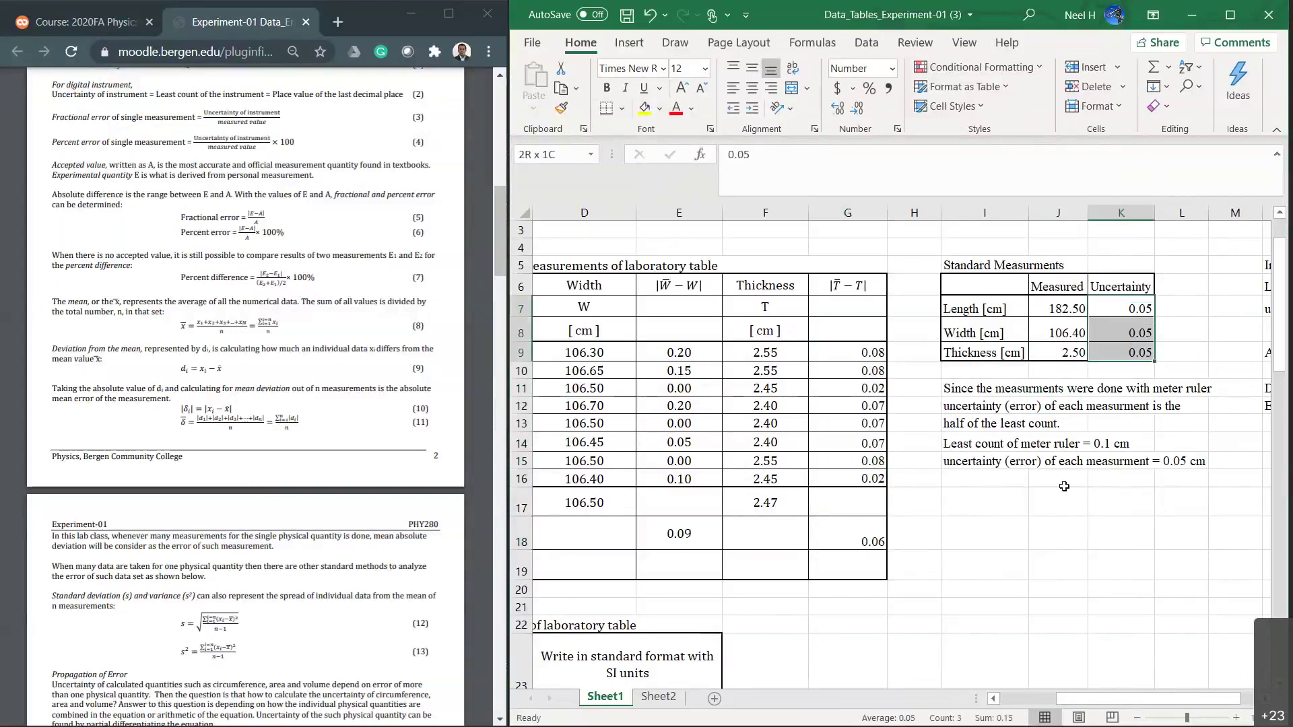
pyautogui.hscroll(-3, 1064, 486)
pyautogui.hscroll(-1, 1064, 486)
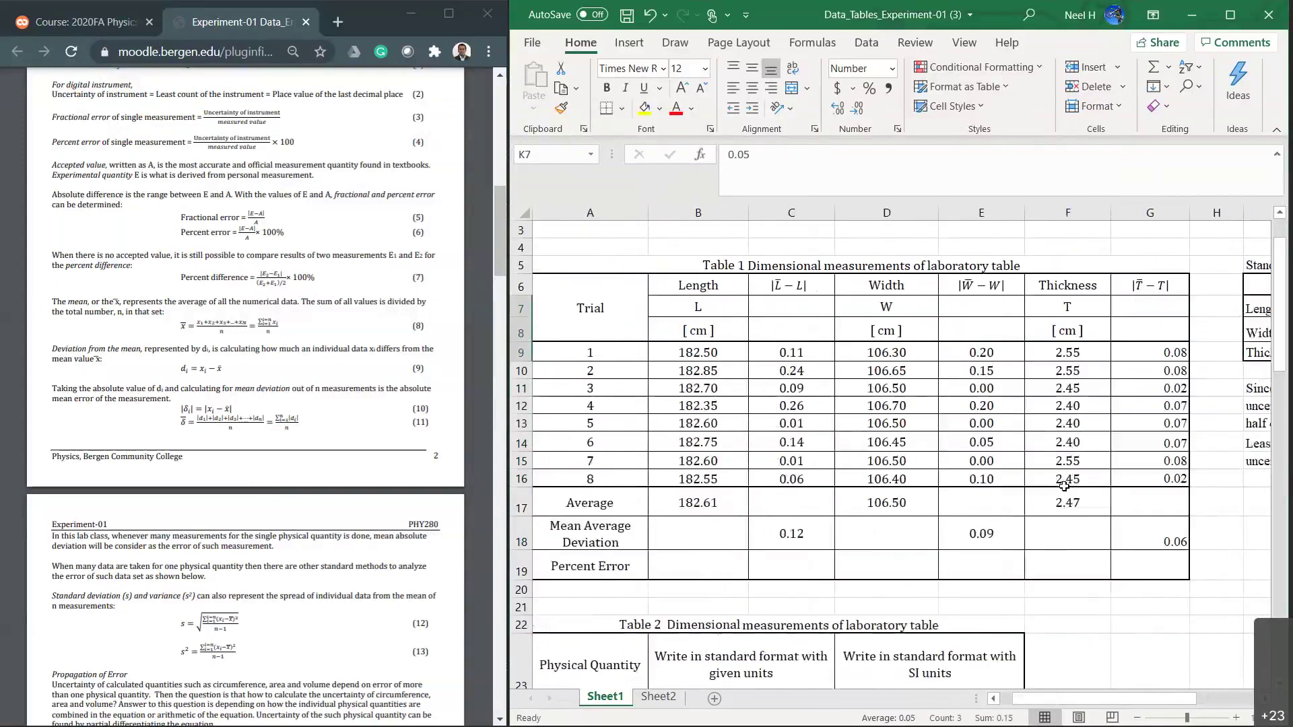
# Reapply the Number format with two decimal places to the thickness mean average deviation in G18
pyautogui.click(1162, 544)
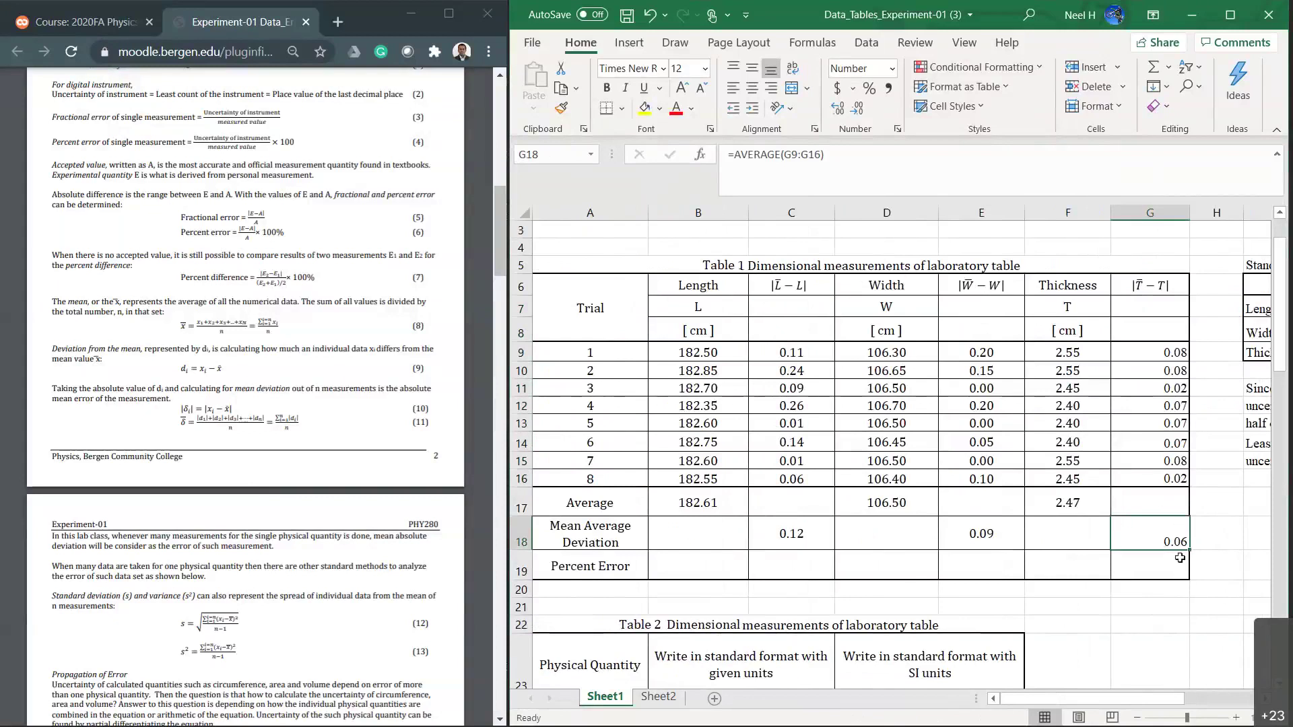
pyautogui.rightClick(1147, 533)
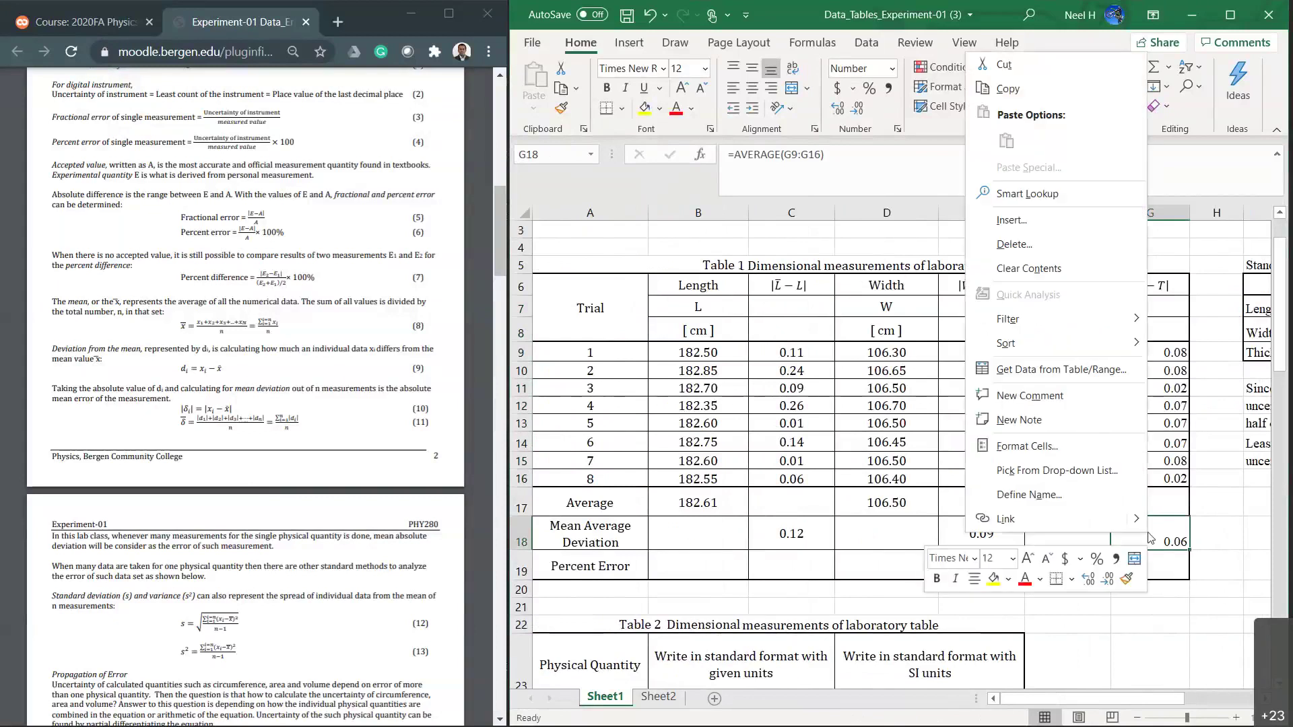
pyautogui.click(1022, 447)
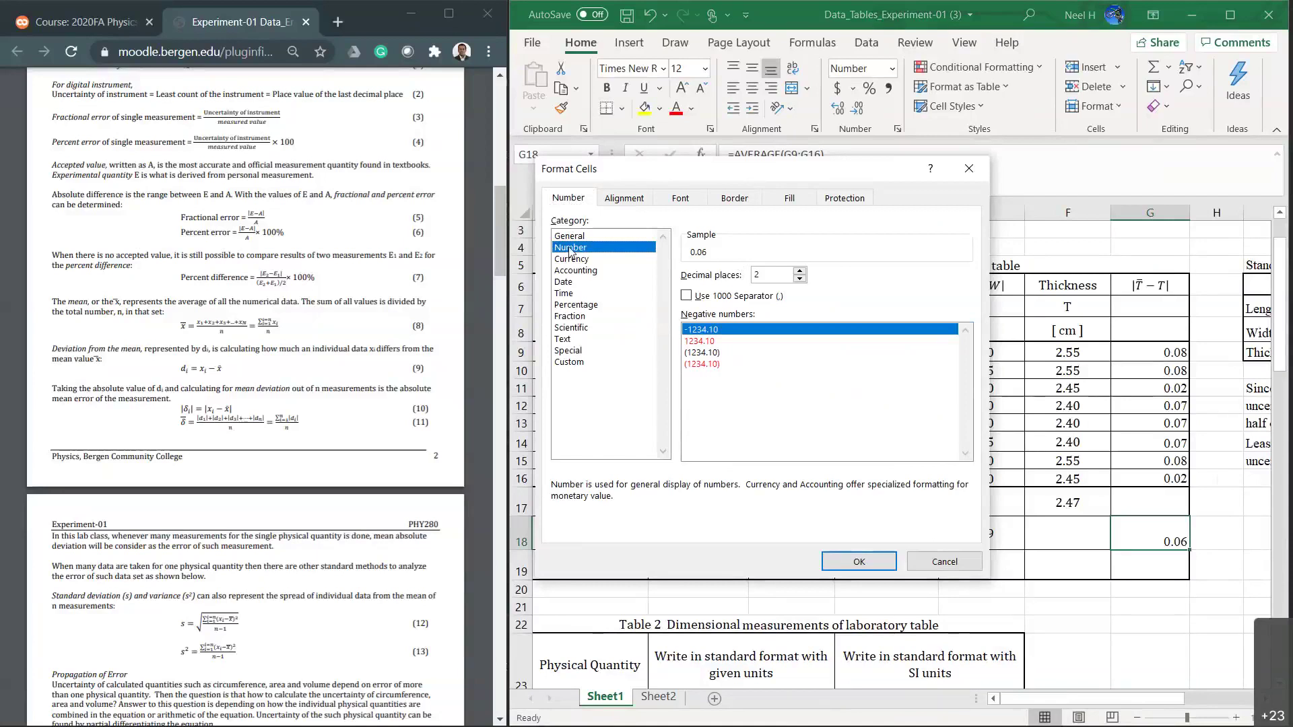
pyautogui.click(773, 272)
pyautogui.click(799, 271)
pyautogui.click(799, 278)
pyautogui.click(864, 559)
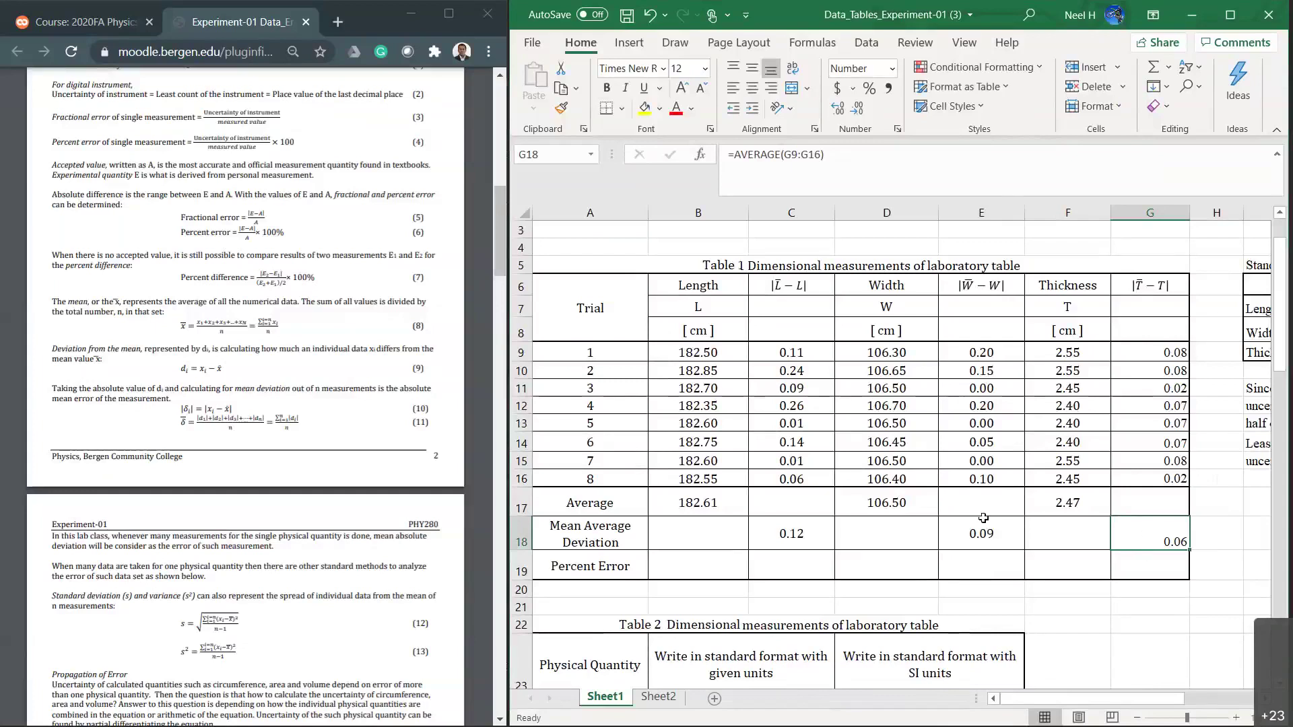
# Examine the length average in B17, its mean average deviation in C18 and the absolute deviation formula in C9
pyautogui.click(711, 503)
pyautogui.click(813, 539)
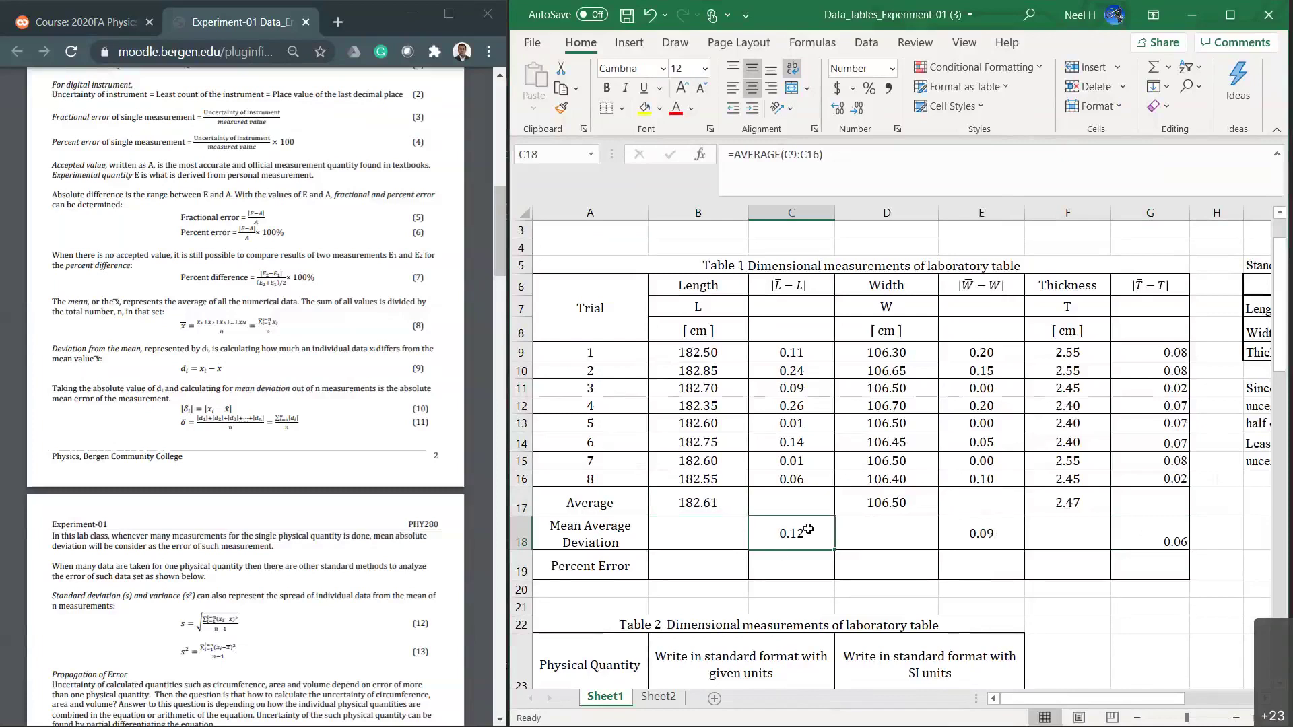
pyautogui.click(789, 356)
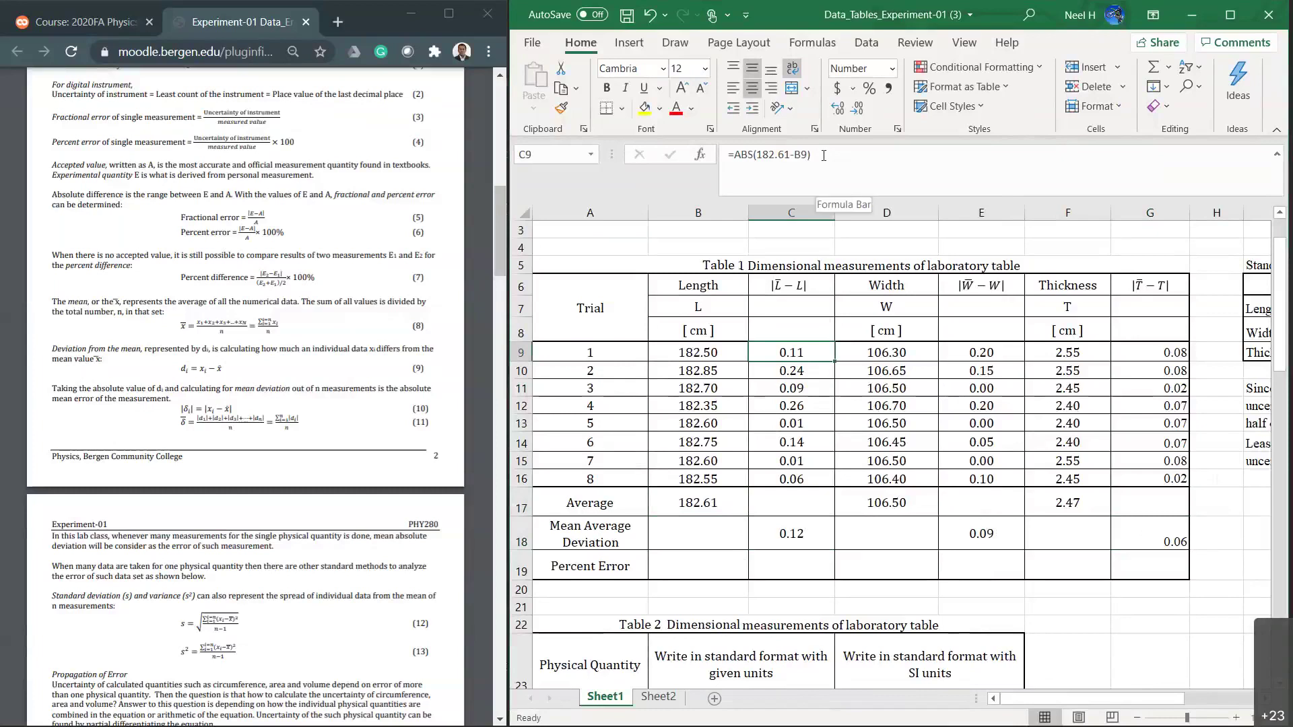
pyautogui.click(822, 155)
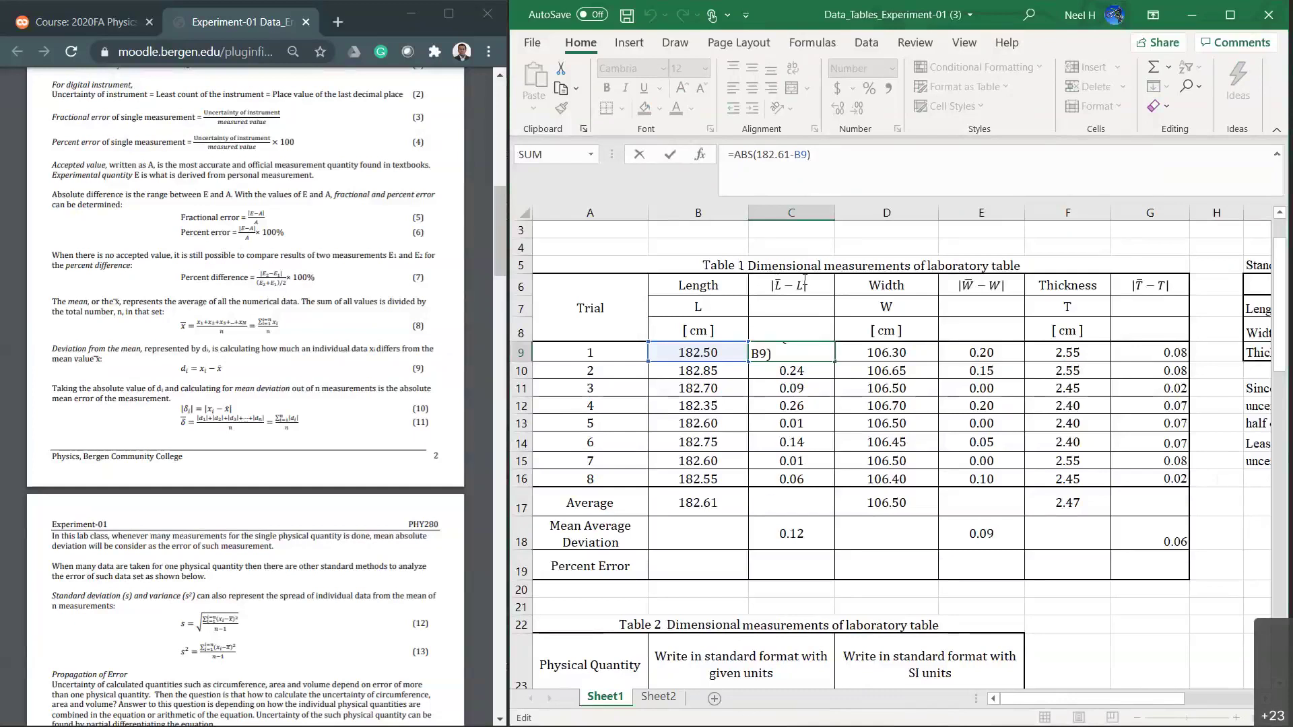
pyautogui.hotkey('ctrl', 'Return')
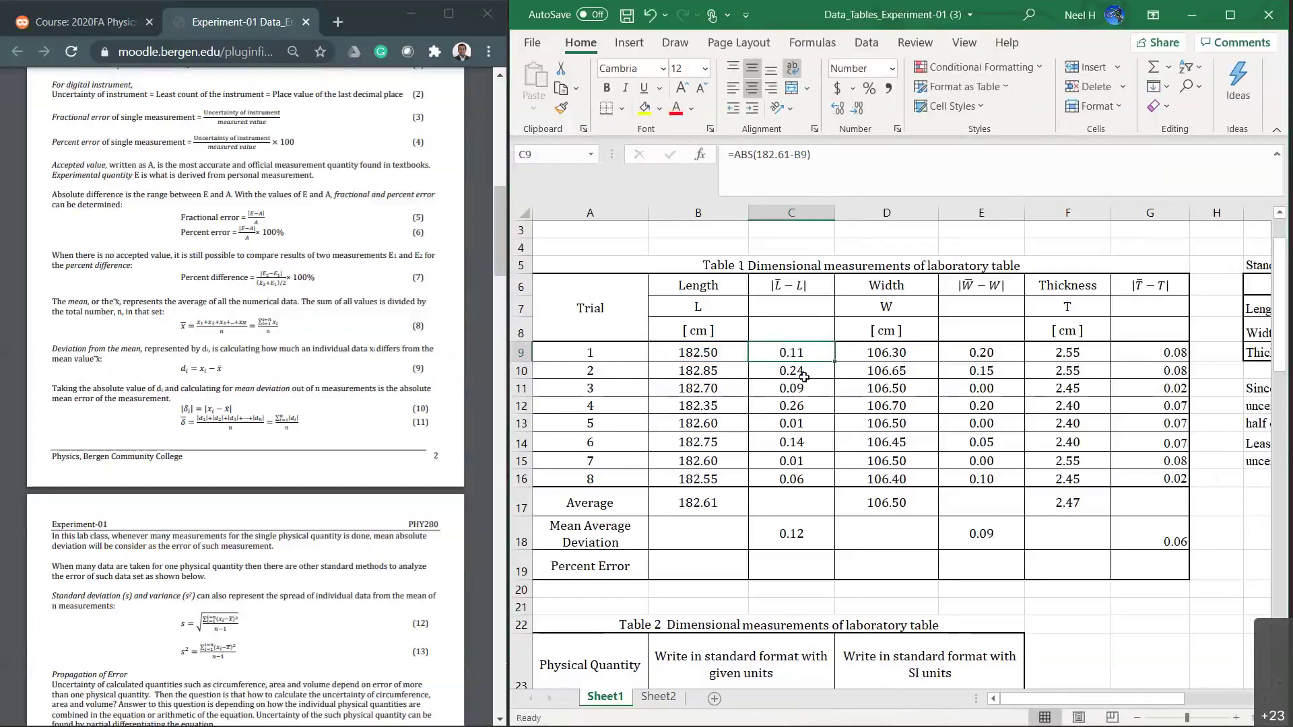
# Re-enter the length deviation formula =ABS(182.61-B9) in C9 and fill it down through C16
pyautogui.write('=')
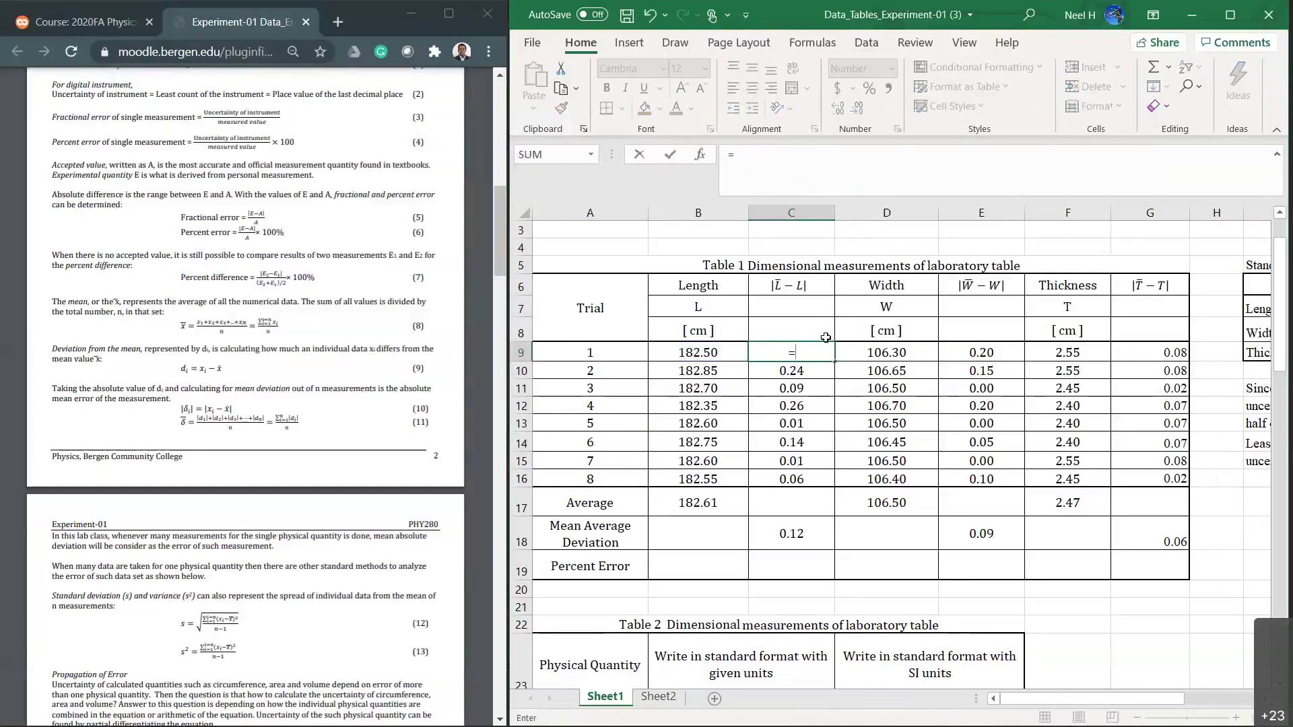
pyautogui.write('ABS(')
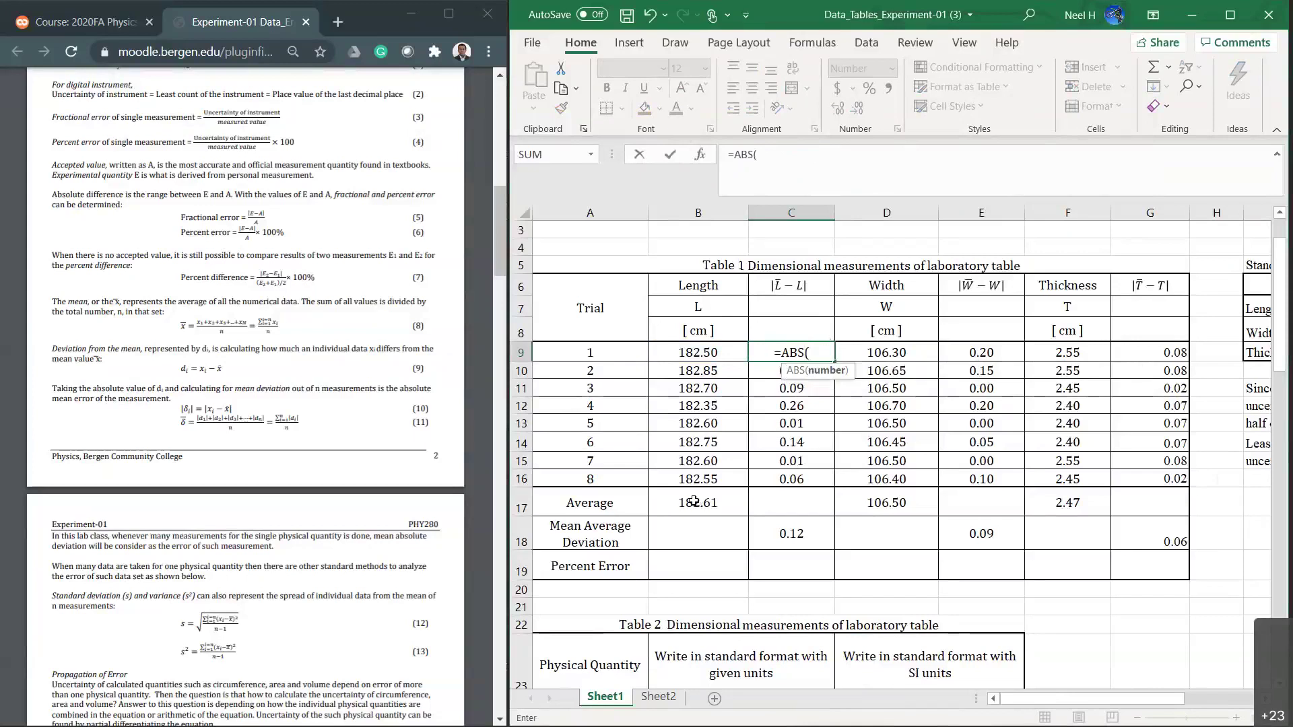
pyautogui.write('182.')
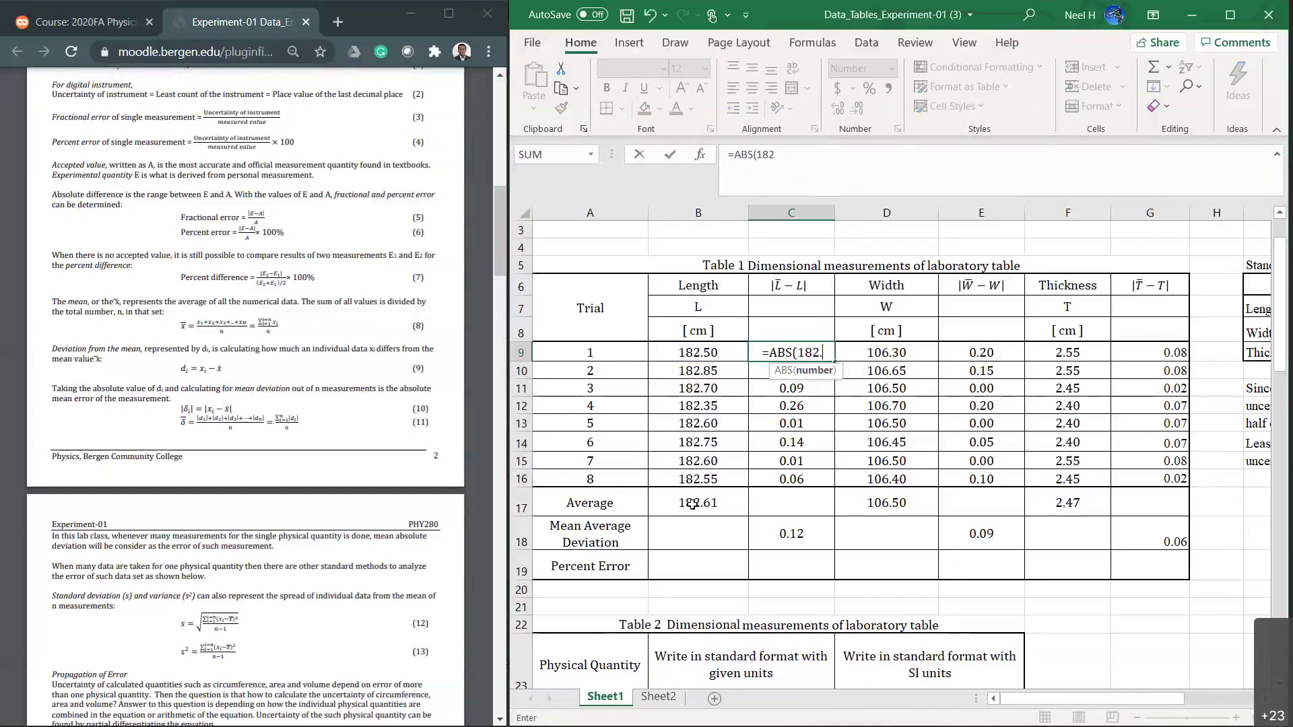
pyautogui.write('61-')
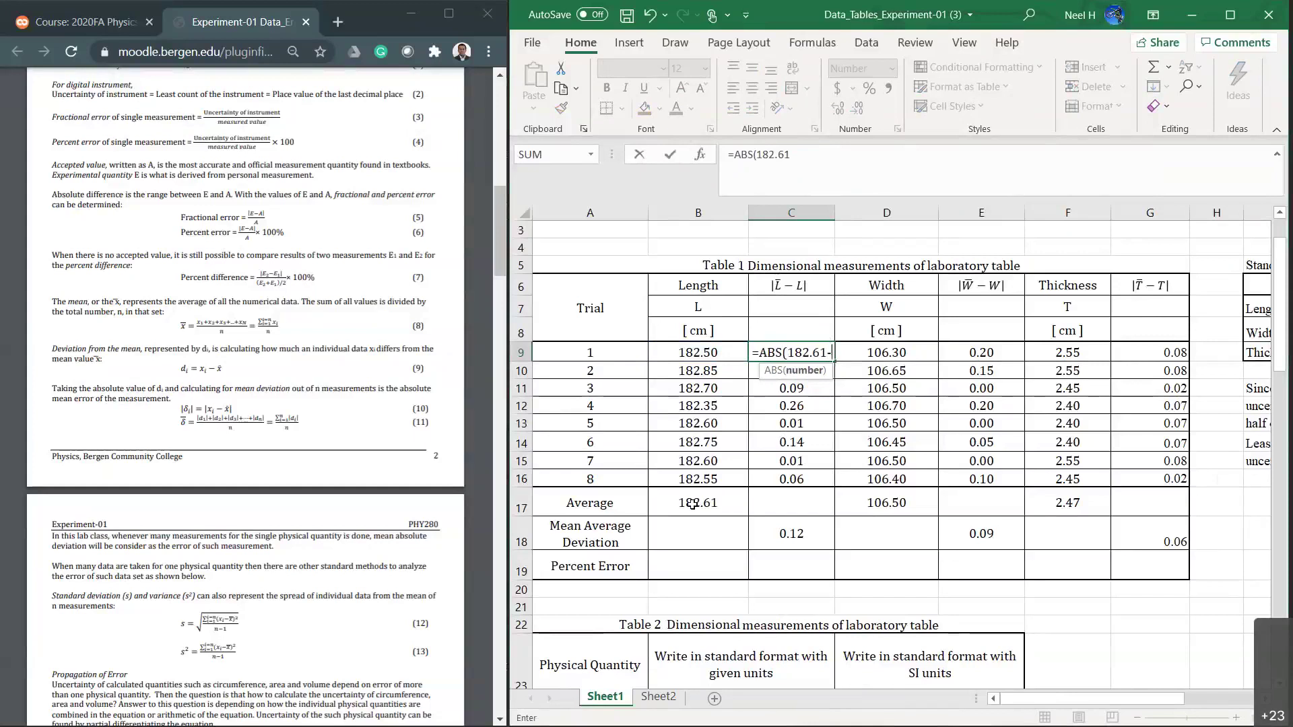
pyautogui.click(706, 352)
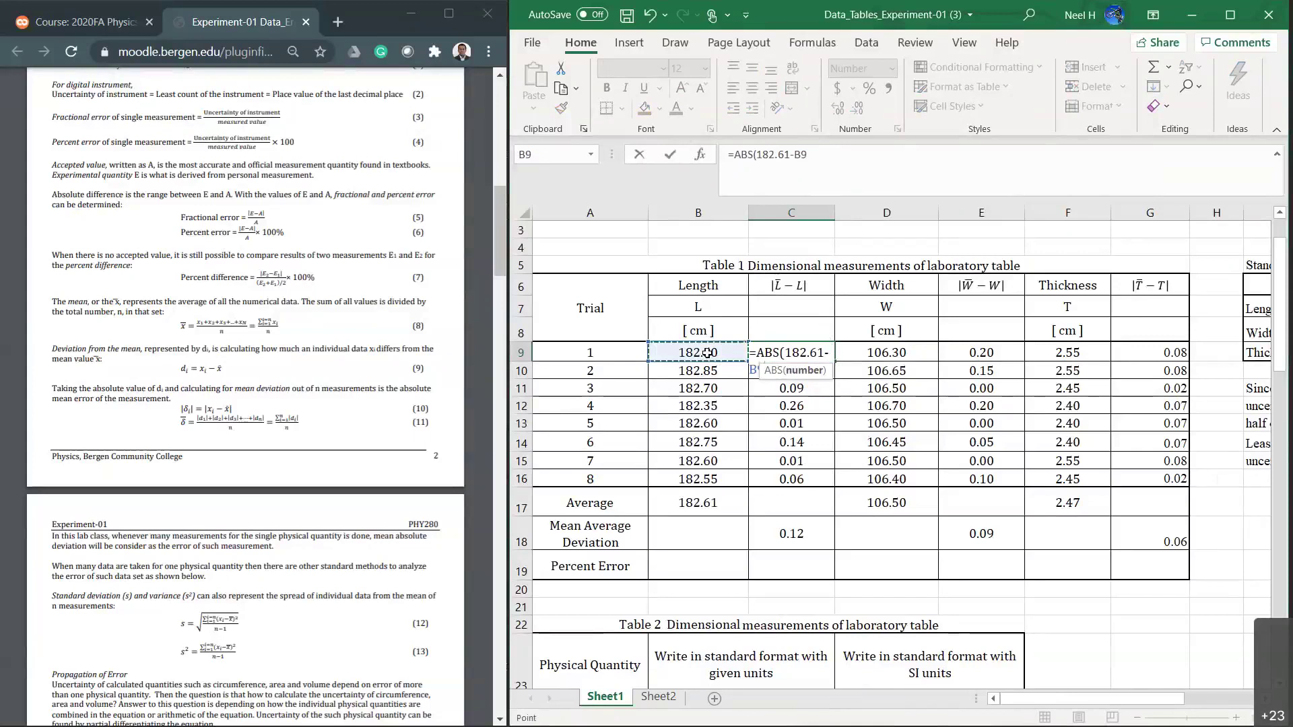
pyautogui.write(')')
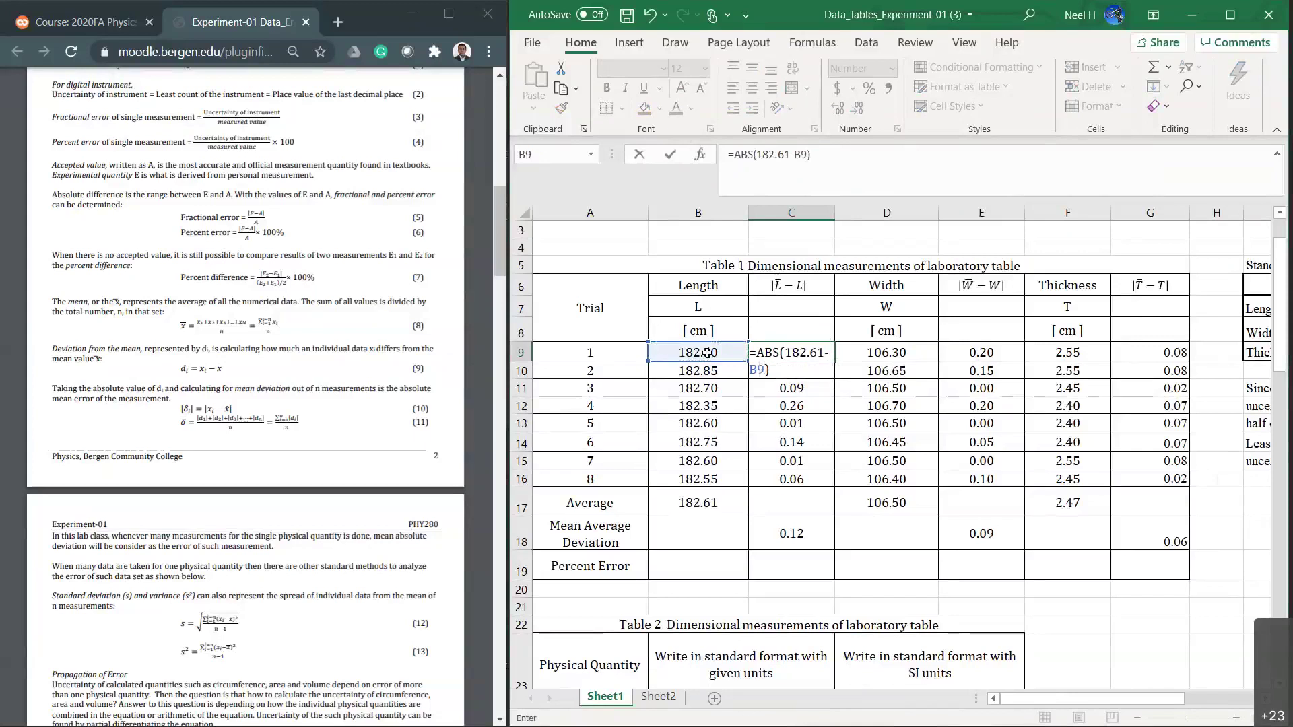
pyautogui.press('Return')
pyautogui.hotkey('ctrl', 'd')
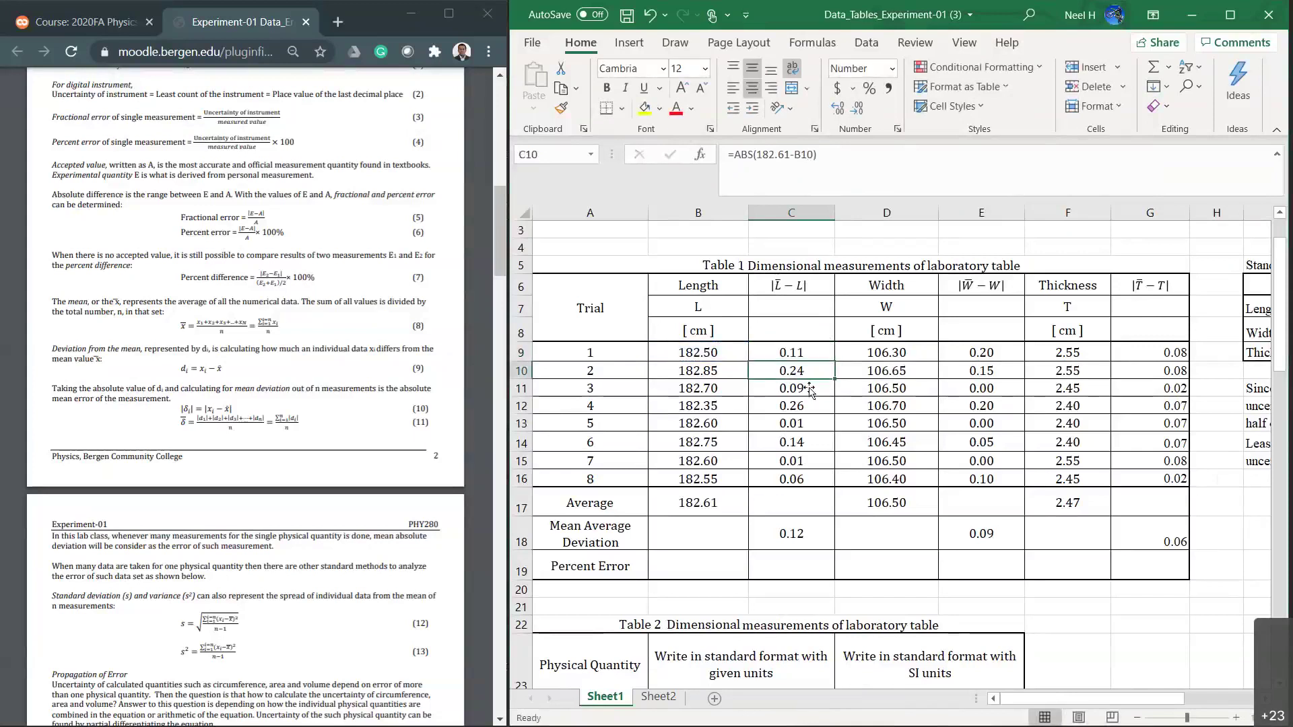
pyautogui.click(802, 349)
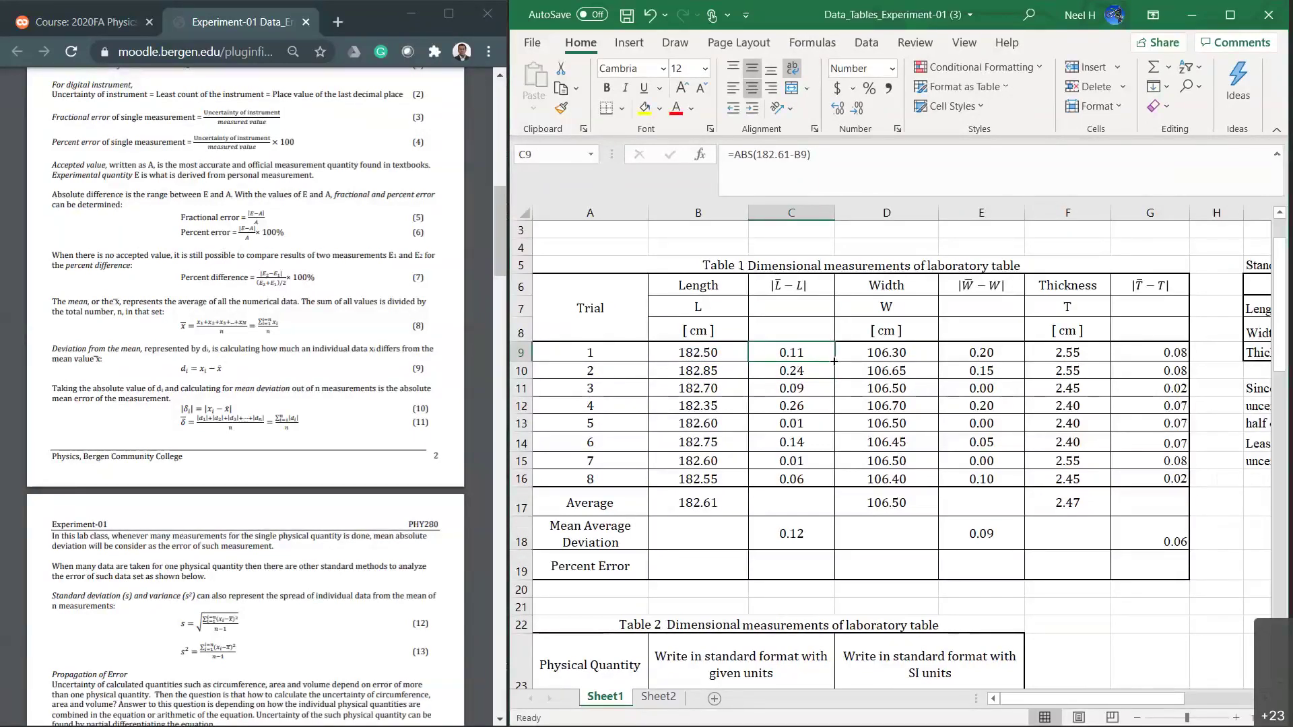
pyautogui.moveTo(834, 362); pyautogui.dragTo(801, 481)
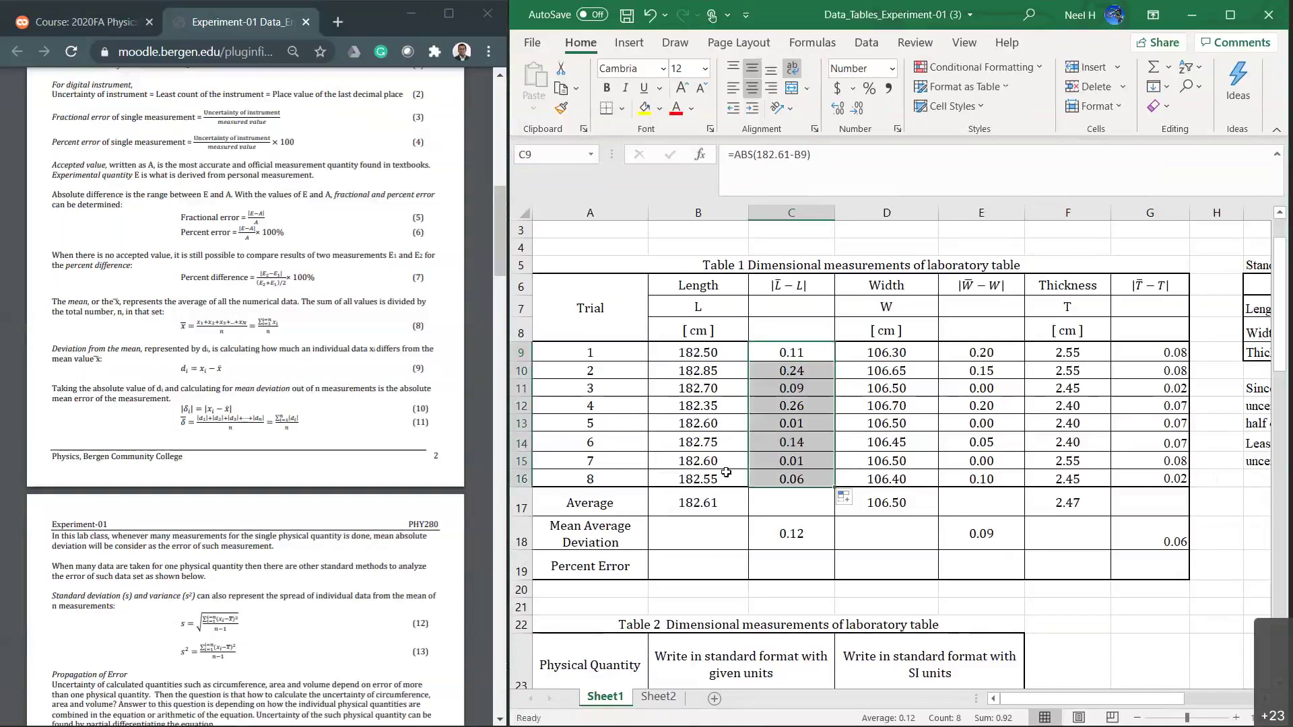
# Review the averages in row 17 and how the length deviations in C9:C16 relate to the mean average deviation in C18
pyautogui.moveTo(693, 506); pyautogui.dragTo(793, 502)
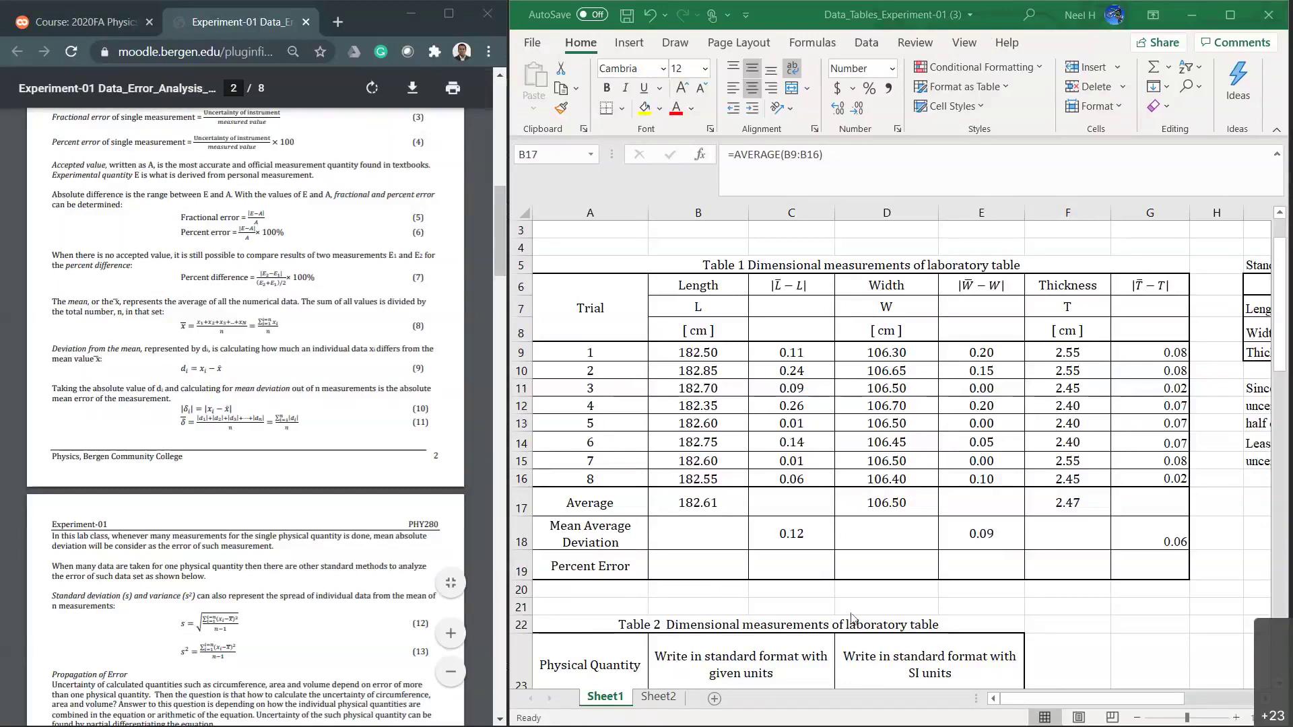
pyautogui.moveTo(697, 504); pyautogui.dragTo(801, 509)
pyautogui.click(875, 503)
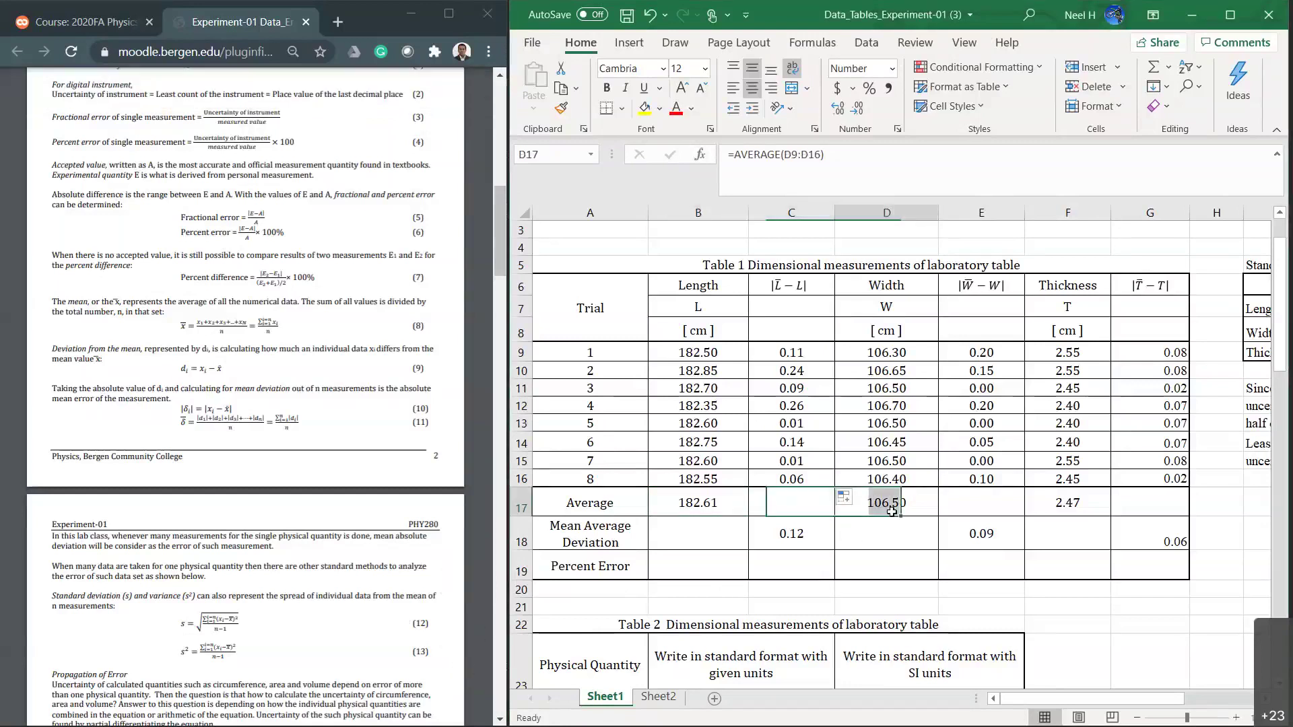
pyautogui.click(800, 542)
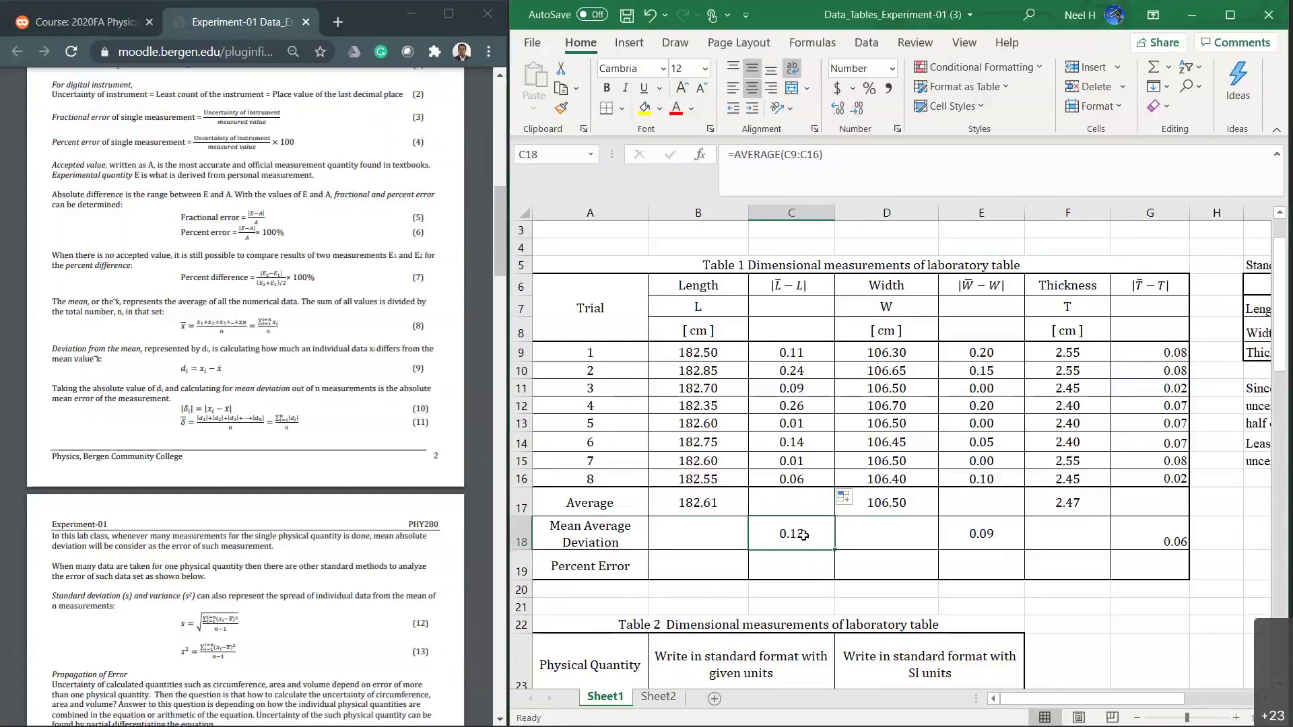
pyautogui.moveTo(794, 352); pyautogui.dragTo(803, 540)
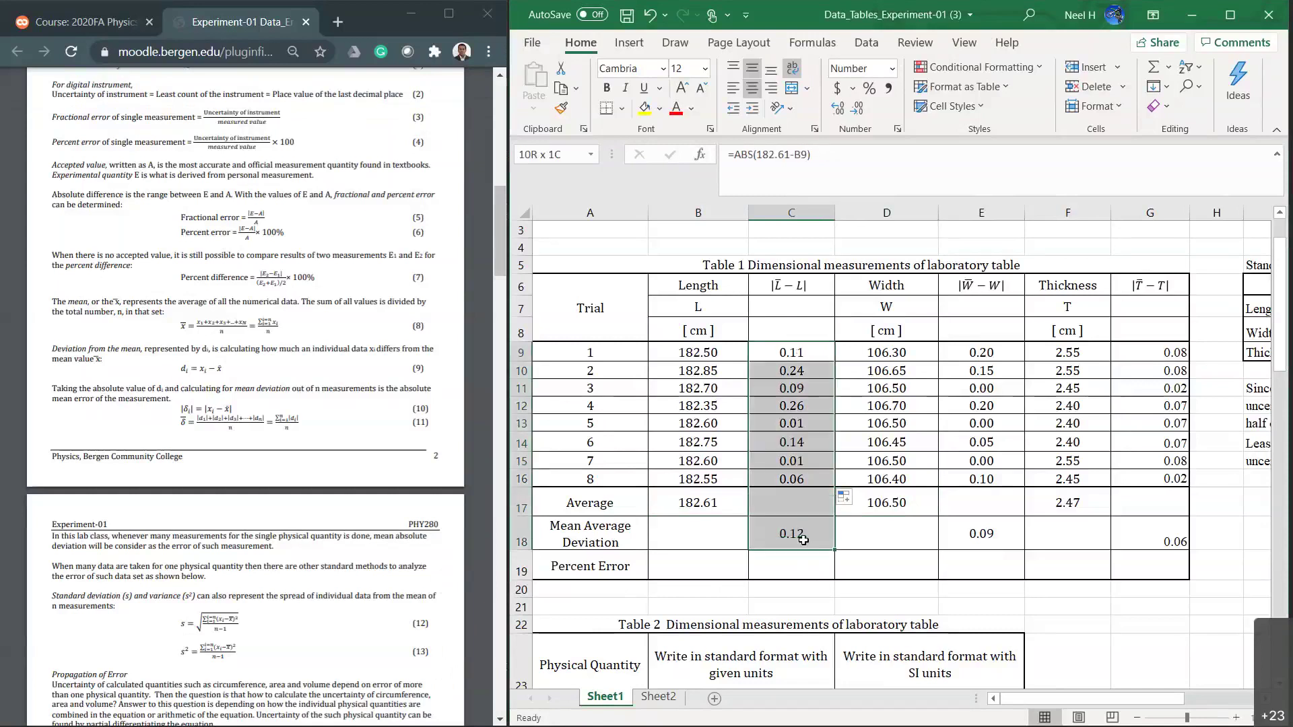
pyautogui.click(691, 546)
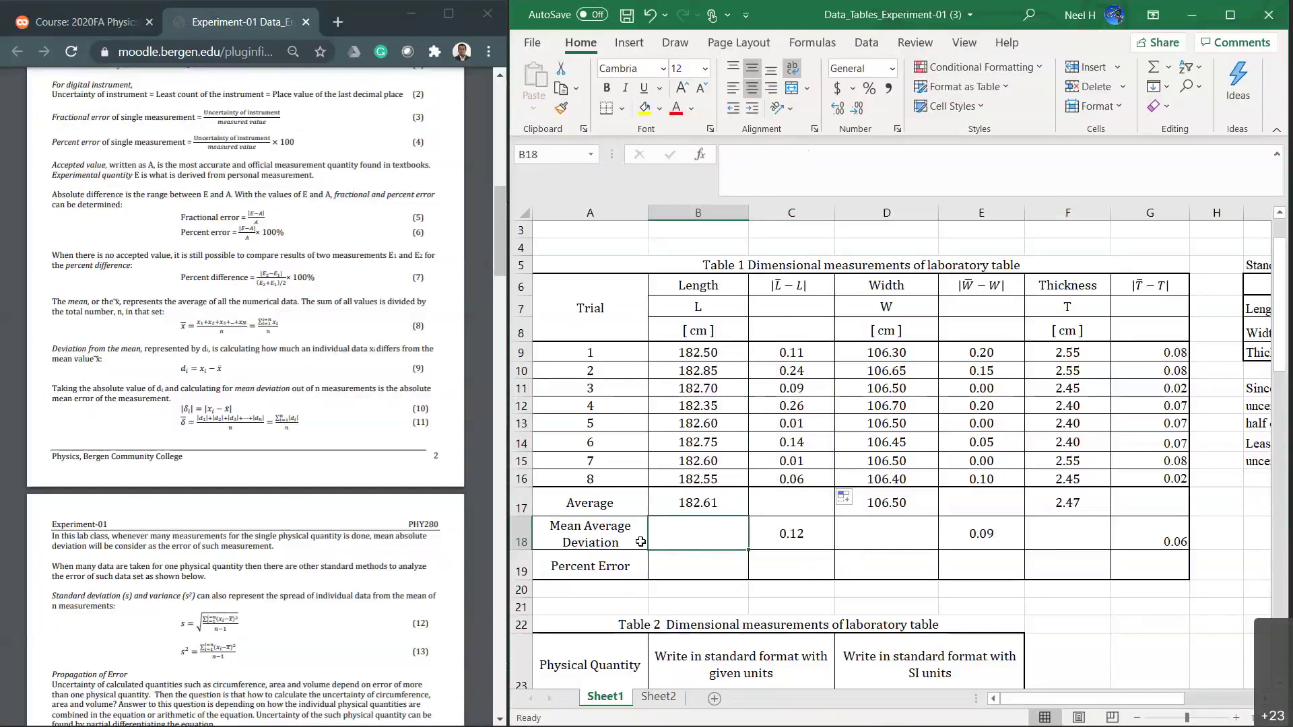
pyautogui.click(594, 537)
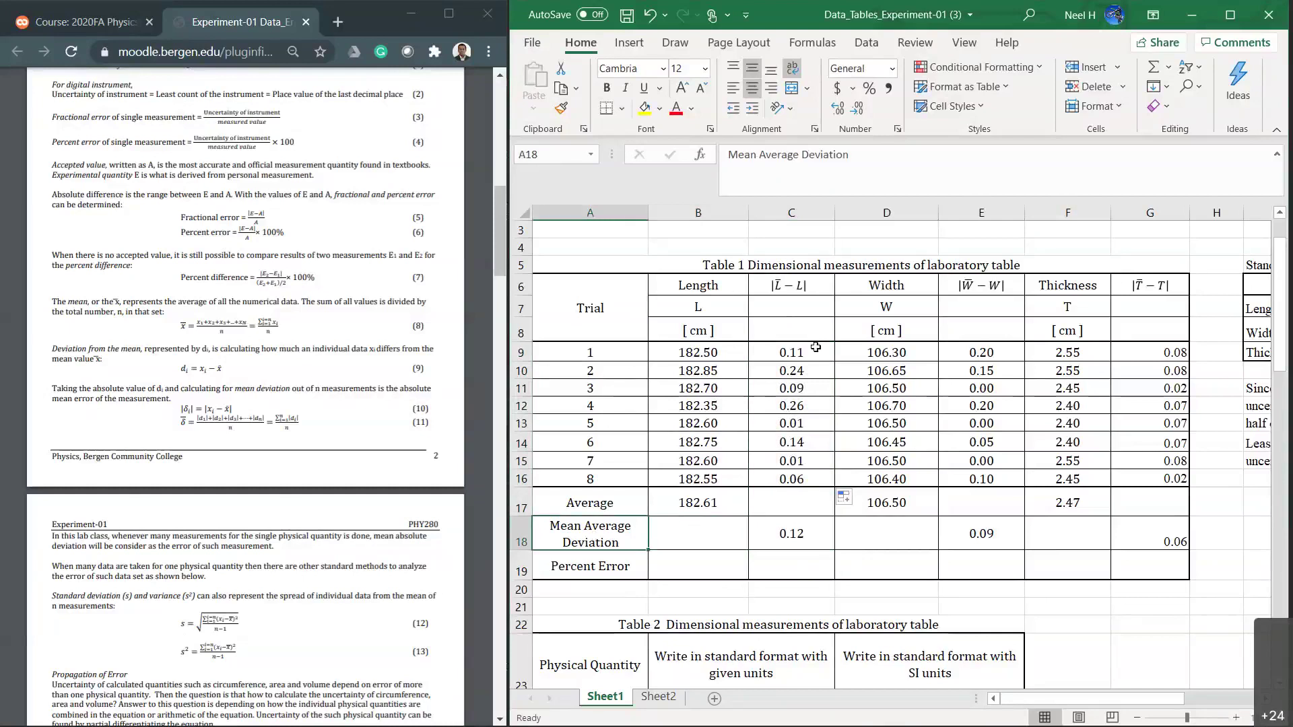
pyautogui.moveTo(816, 349); pyautogui.dragTo(818, 536)
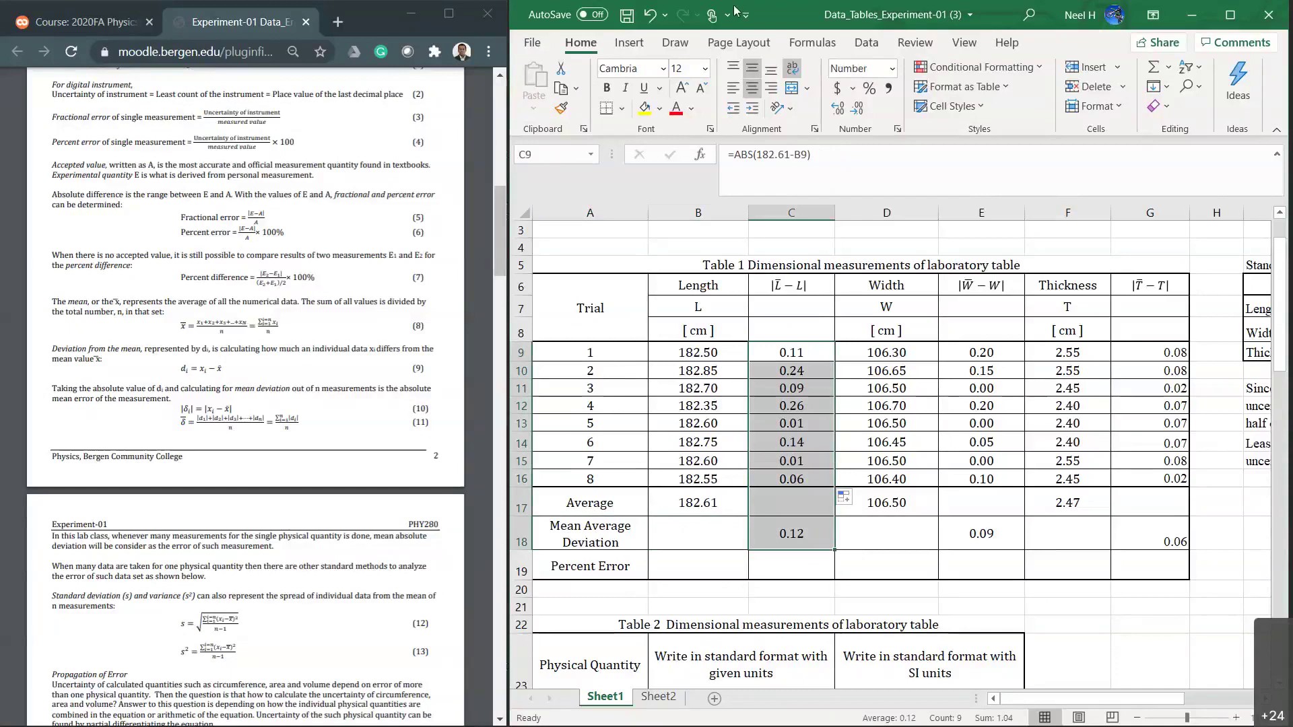
# Enter =AVEDEV(B9:B16) in B18 to calculate the length's mean average deviation directly from the measurements
pyautogui.click(856, 19)
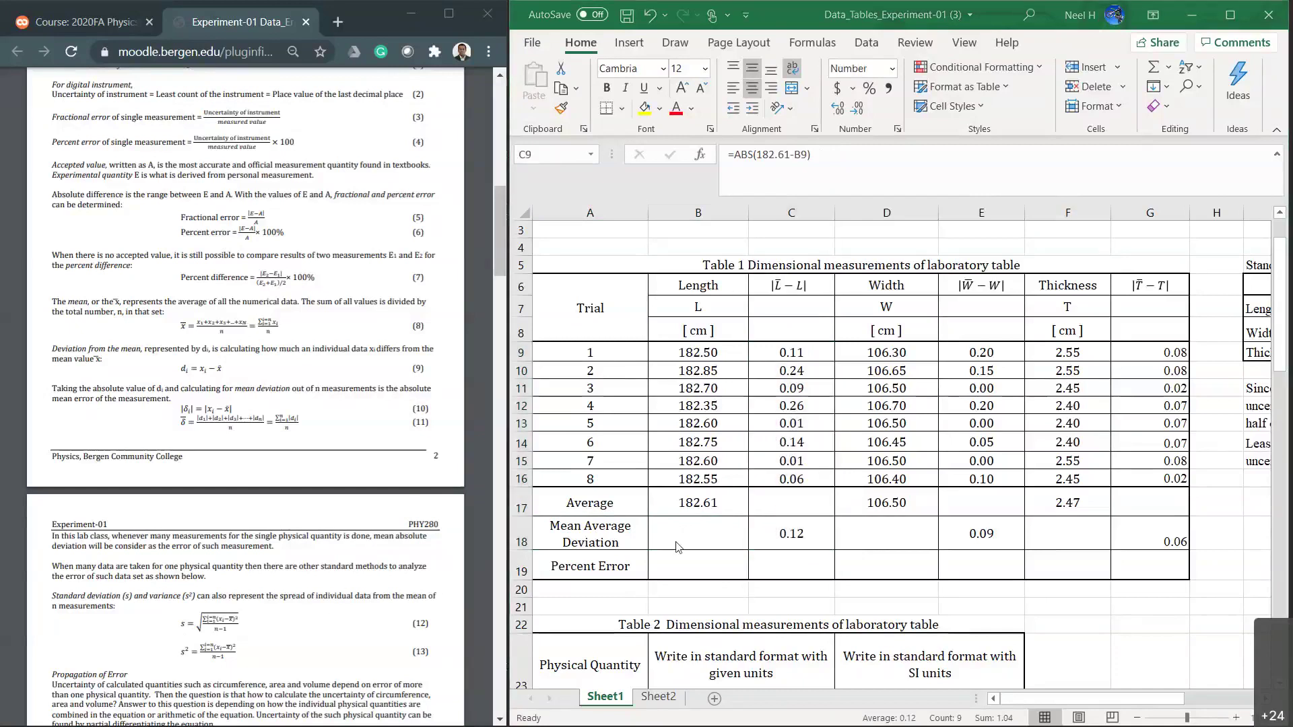
pyautogui.click(694, 533)
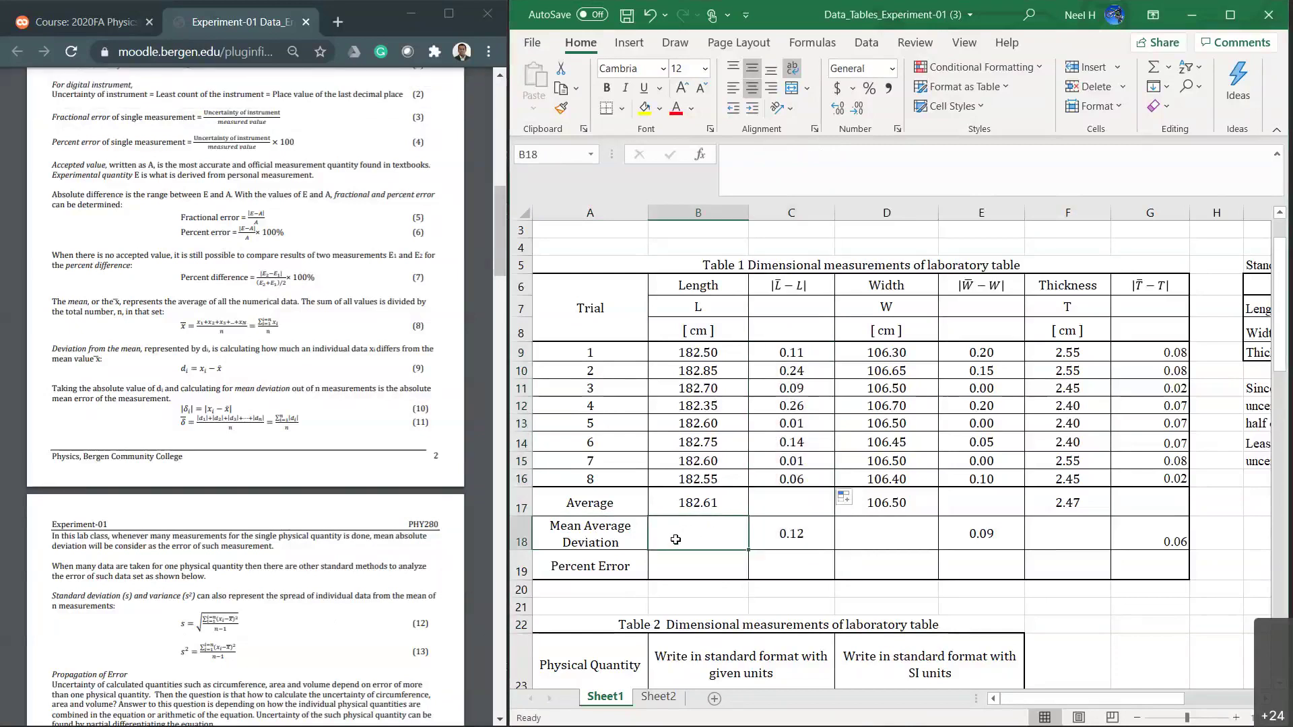
pyautogui.write('=av')
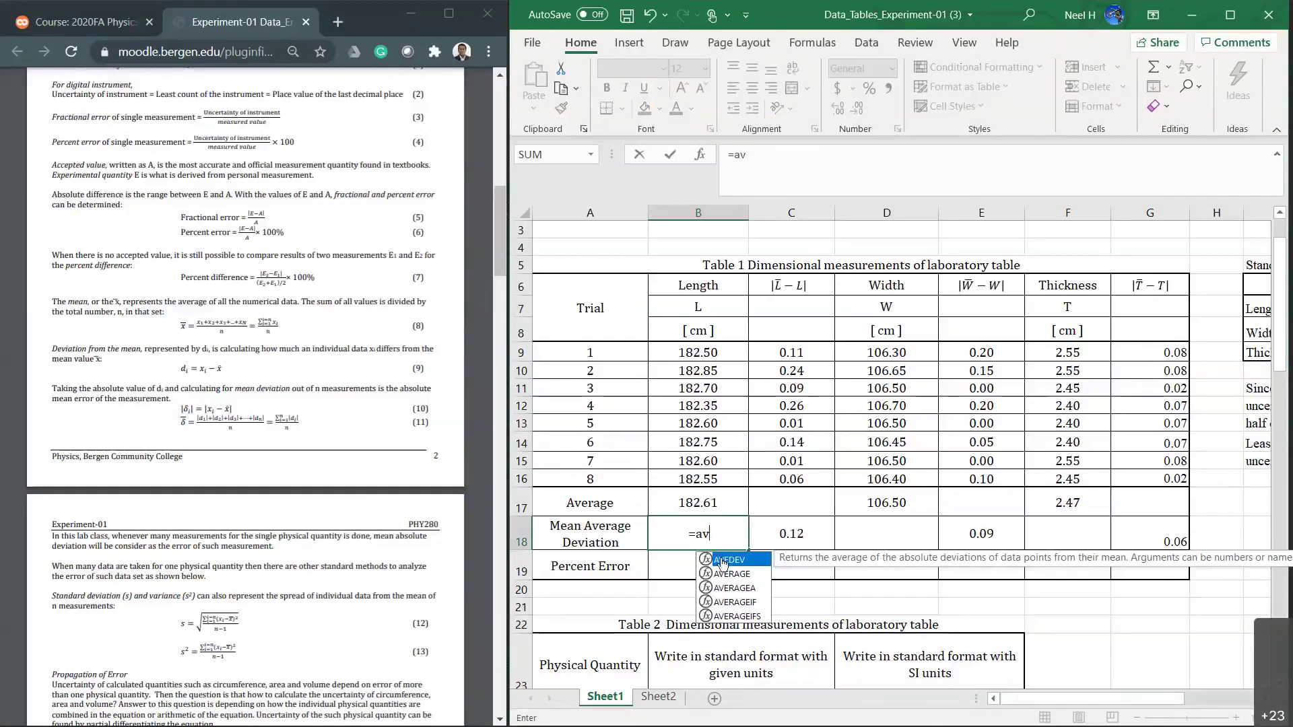
pyautogui.doubleClick(722, 563)
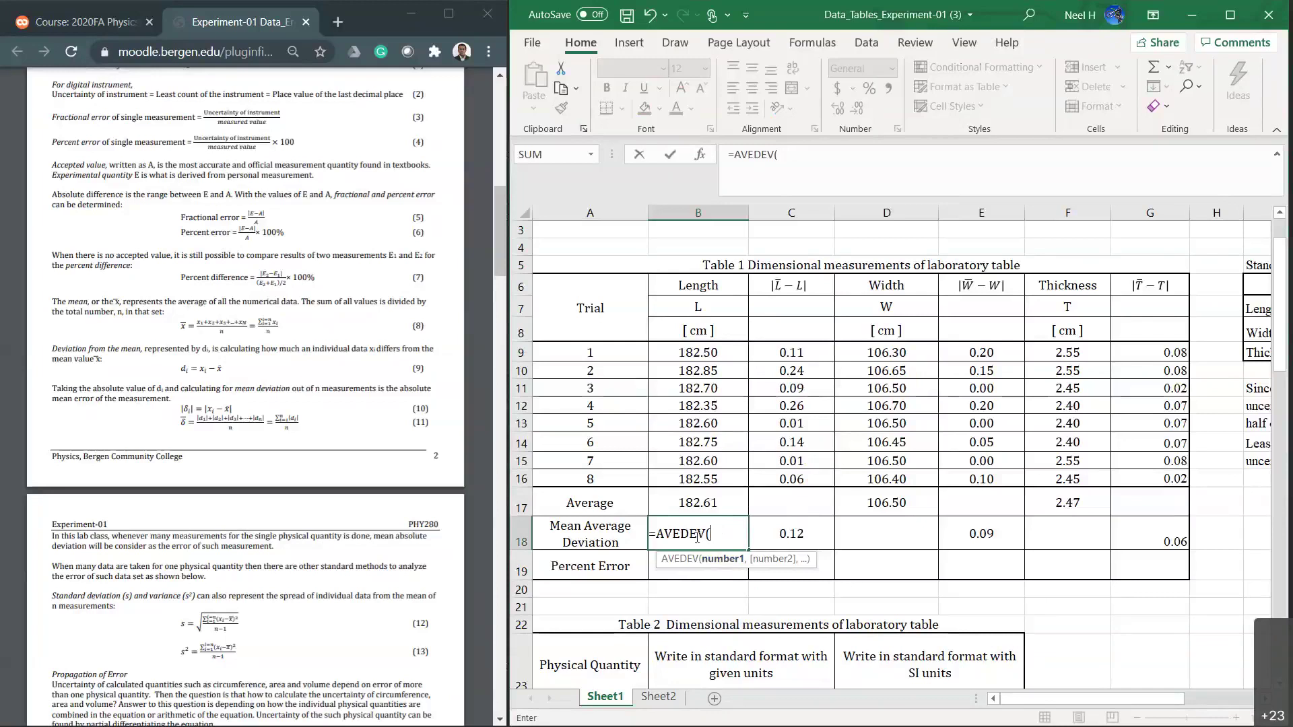
pyautogui.moveTo(716, 350); pyautogui.dragTo(713, 479)
pyautogui.write(')')
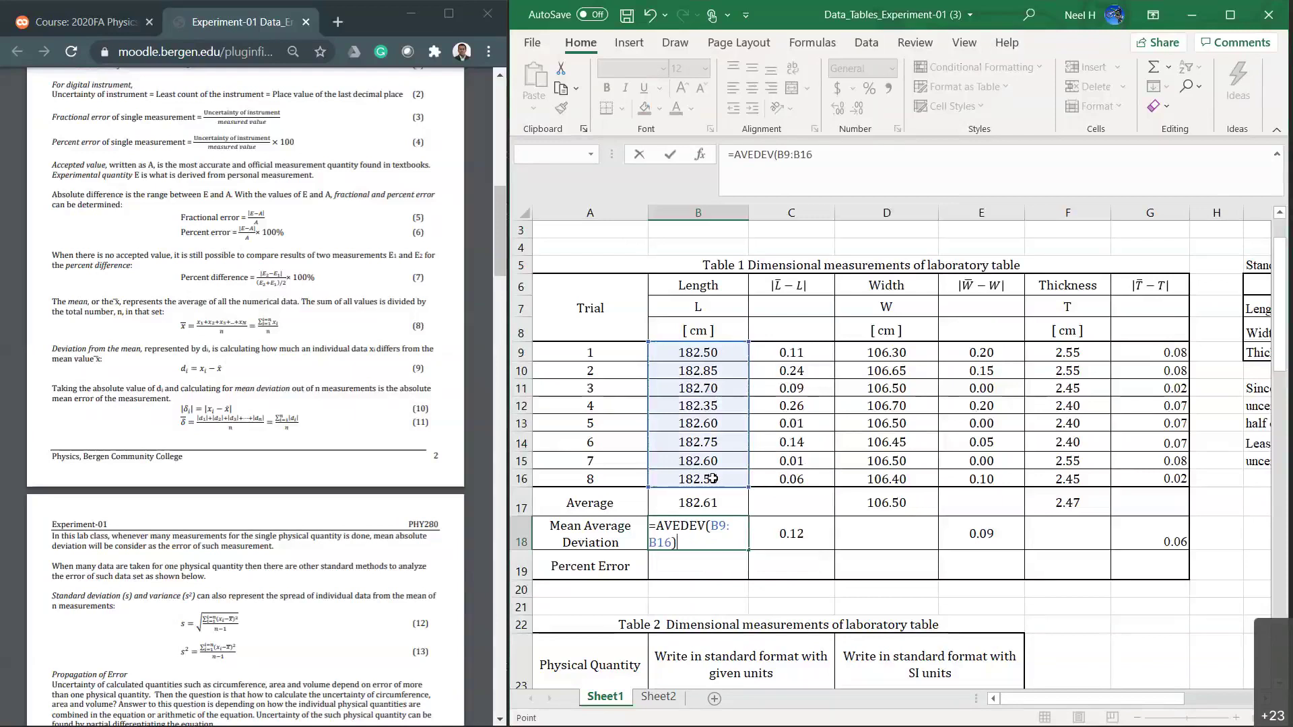
pyautogui.press('Return')
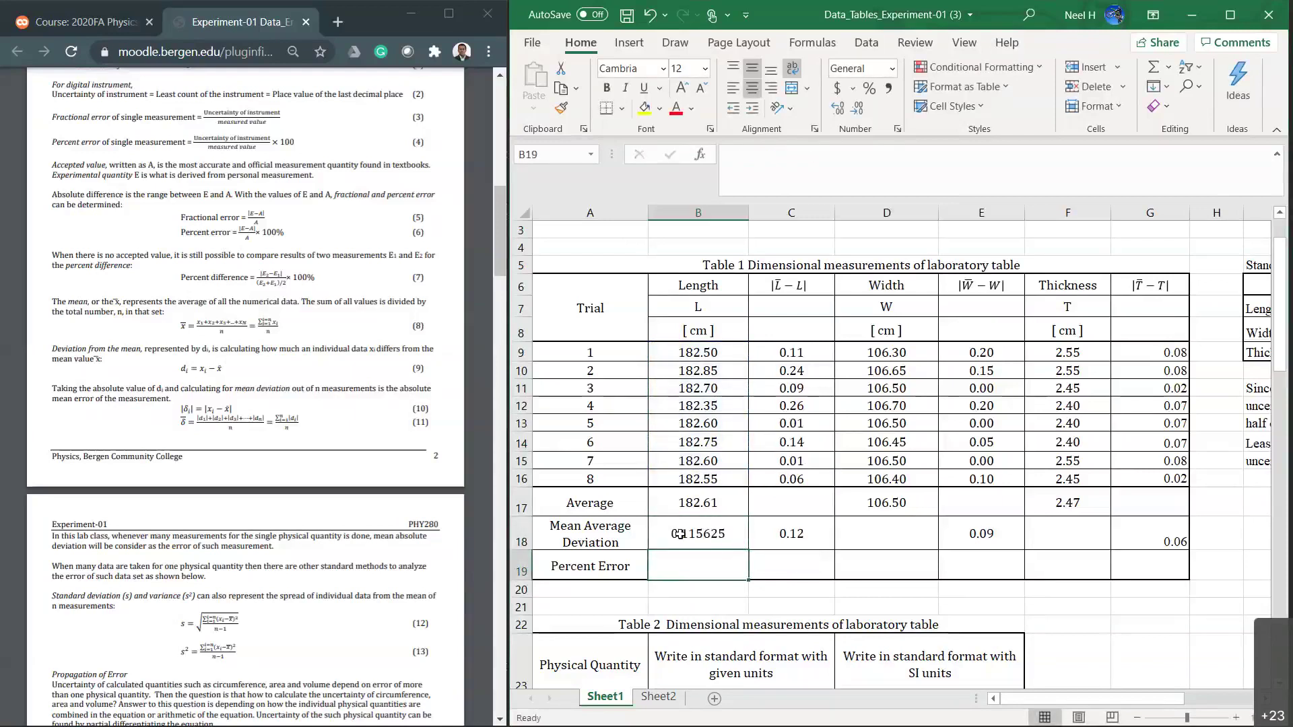
# Format the length AVEDEV result in B18 as Number with two decimal places
pyautogui.click(768, 538)
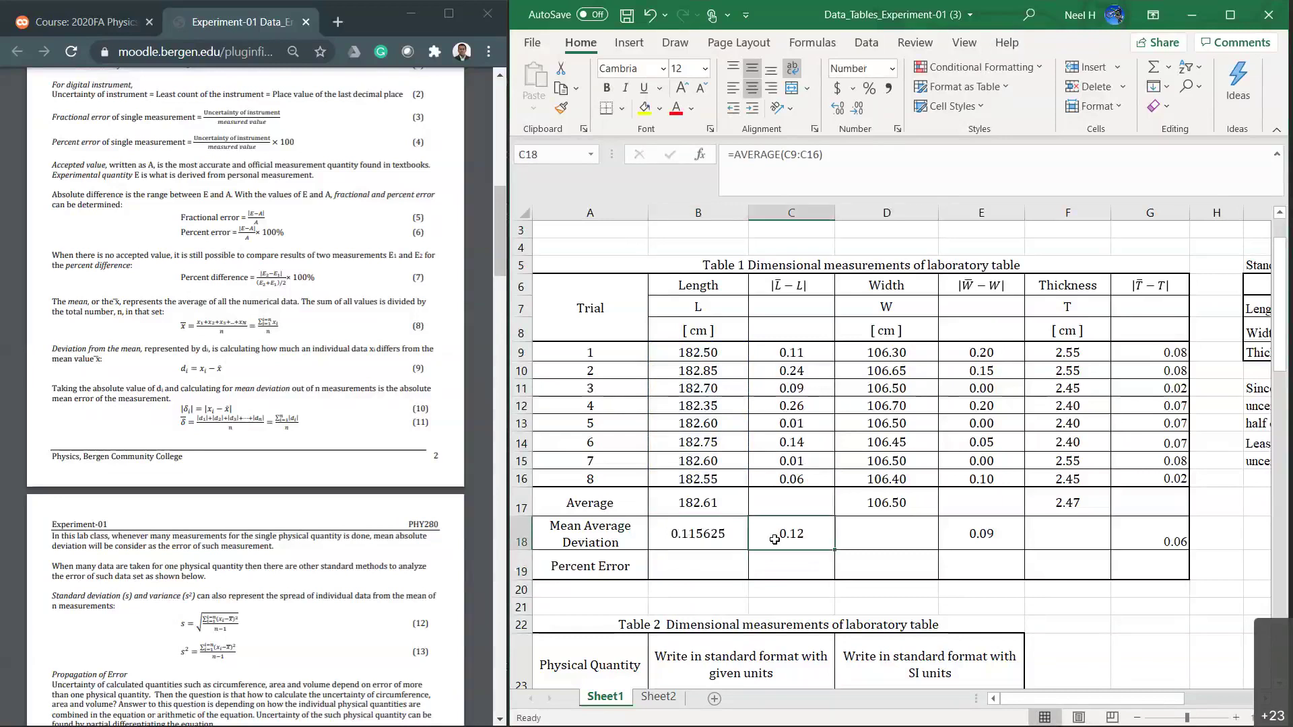
pyautogui.click(712, 534)
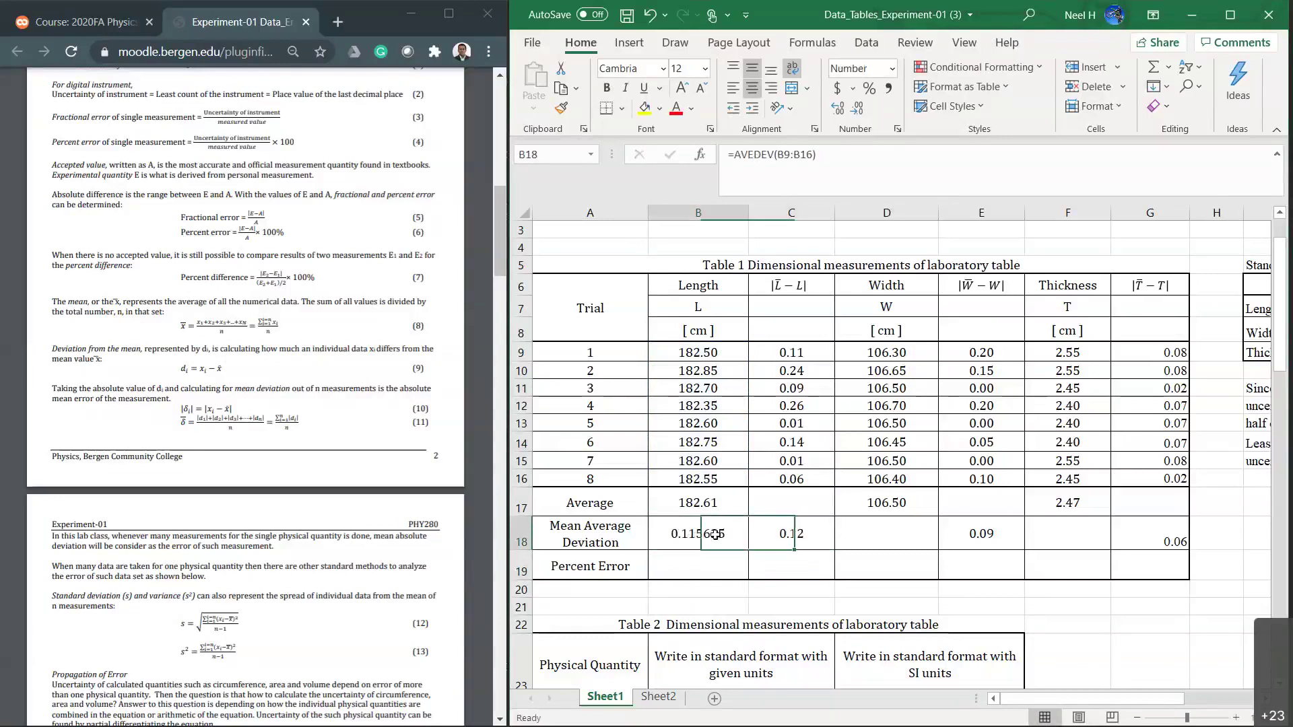
pyautogui.rightClick(717, 541)
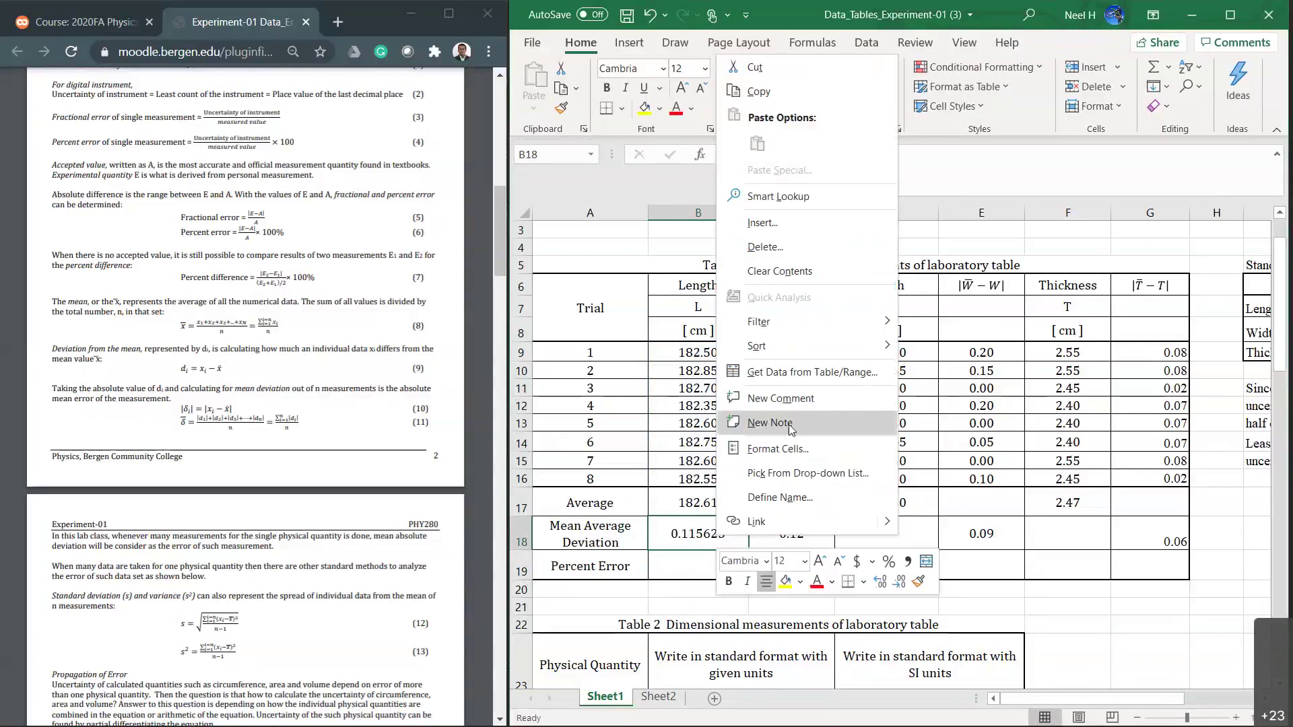
pyautogui.click(794, 448)
pyautogui.click(603, 316)
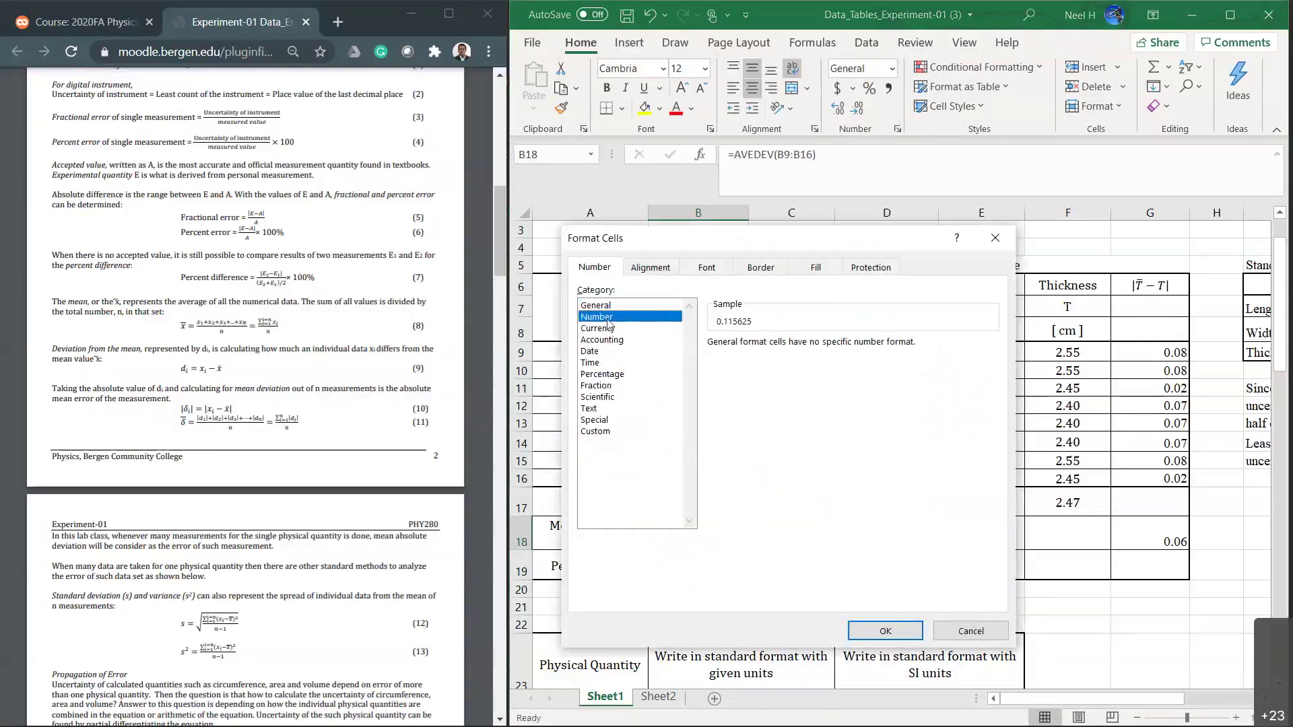
pyautogui.click(885, 631)
# Highlight the two length mean average deviation cells B18:C18 with a yellow fill
pyautogui.moveTo(744, 539); pyautogui.dragTo(796, 535)
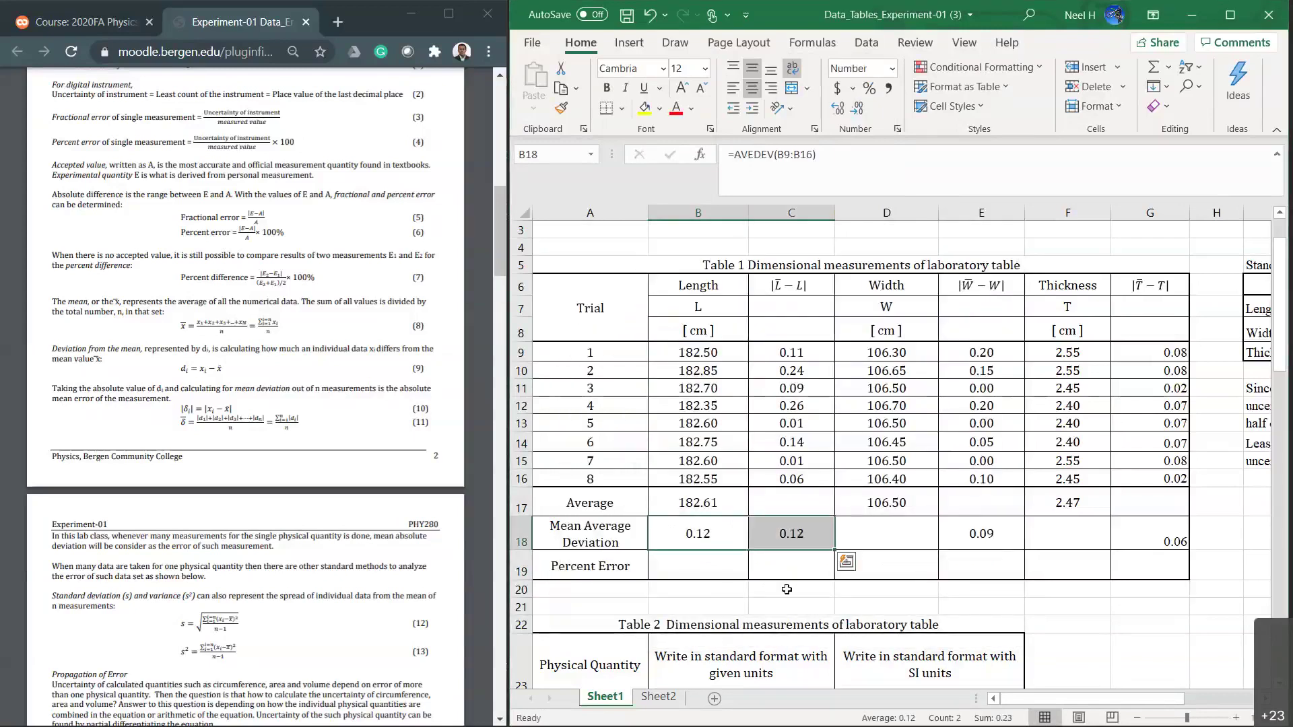
pyautogui.click(645, 110)
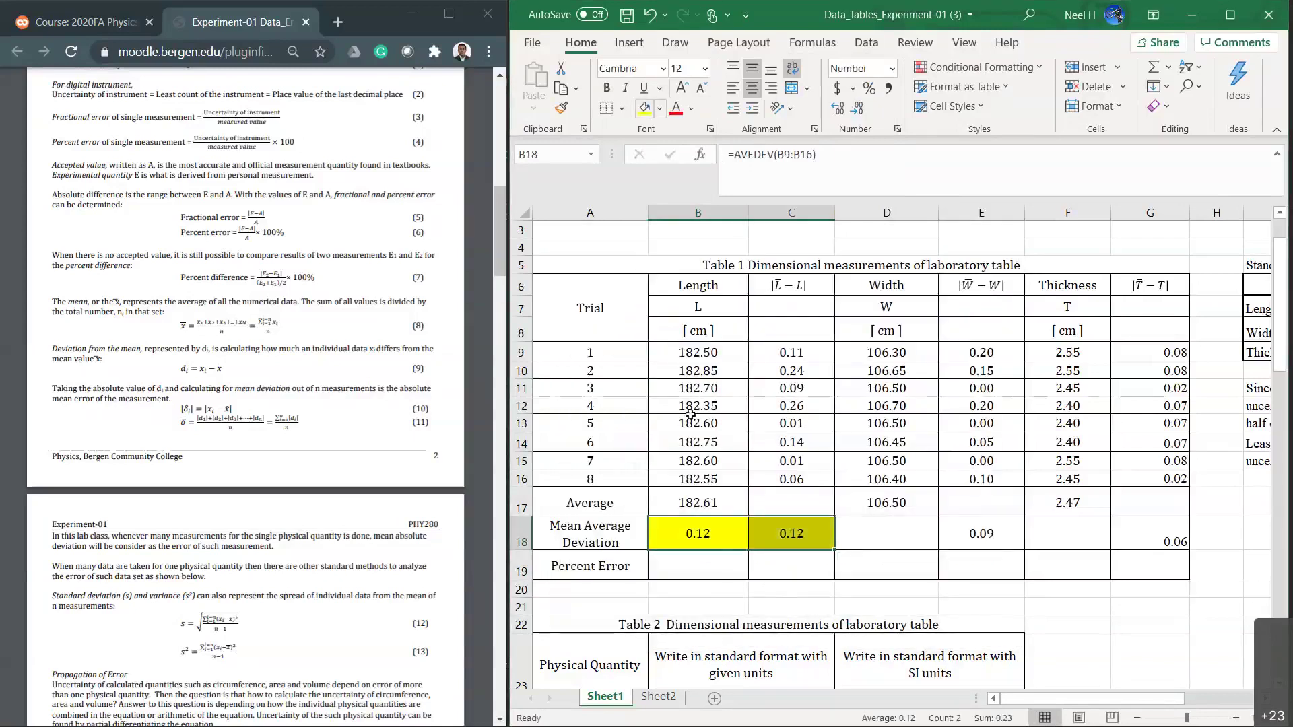
pyautogui.click(576, 518)
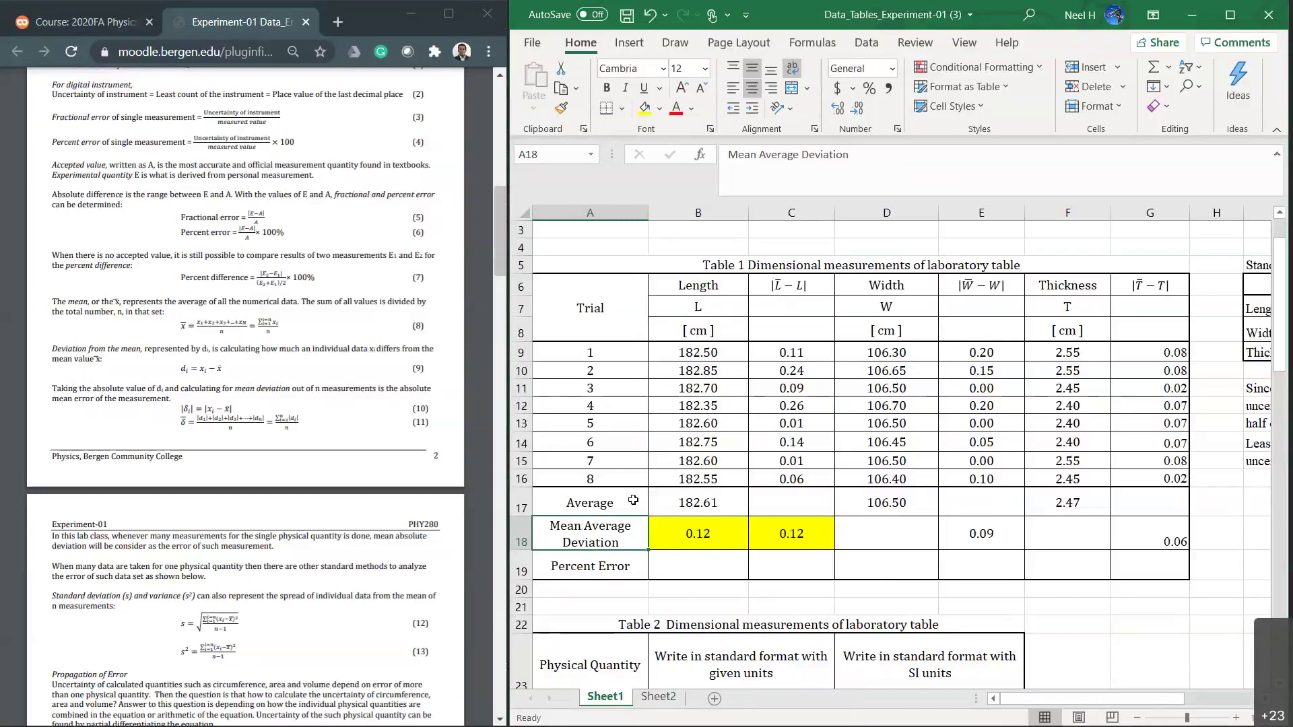
pyautogui.click(633, 500)
# Enter =AVEDEV(D9:D16) in D18 to calculate the width's mean average deviation
pyautogui.click(895, 531)
pyautogui.moveTo(897, 531); pyautogui.dragTo(895, 531)
pyautogui.write('=av')
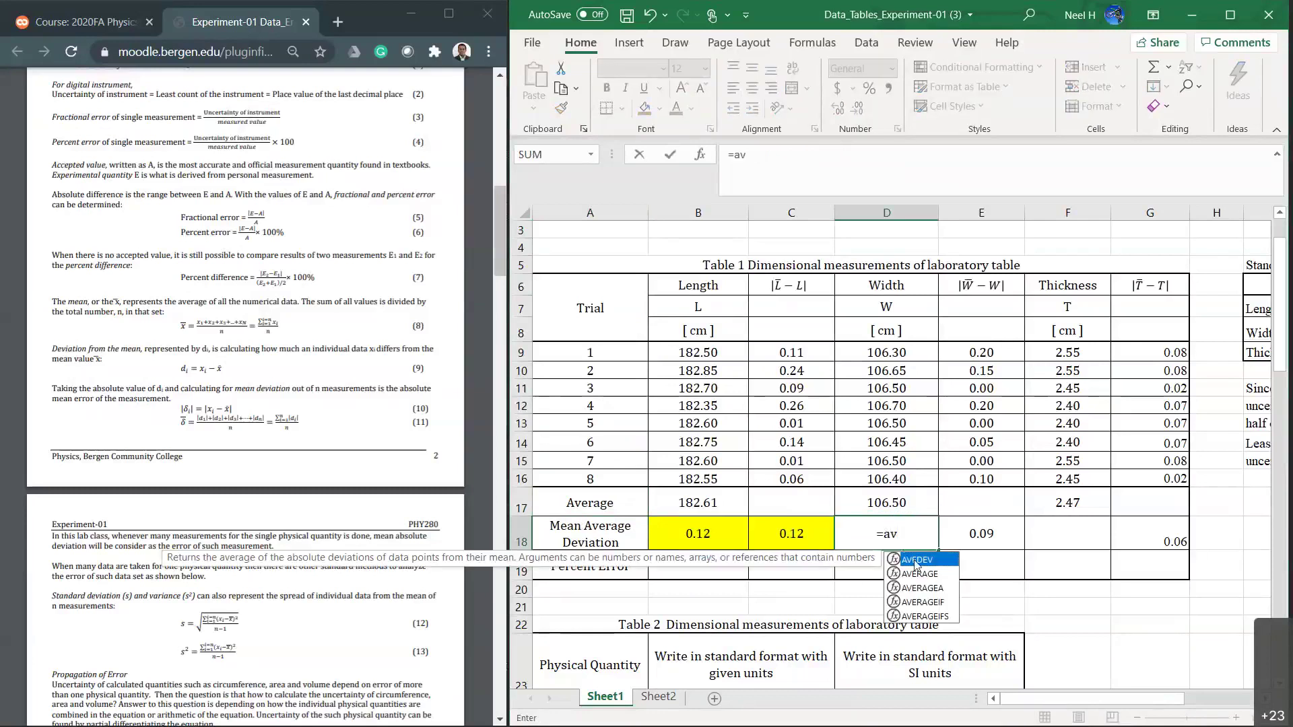
pyautogui.doubleClick(916, 563)
pyautogui.moveTo(906, 352); pyautogui.dragTo(898, 480)
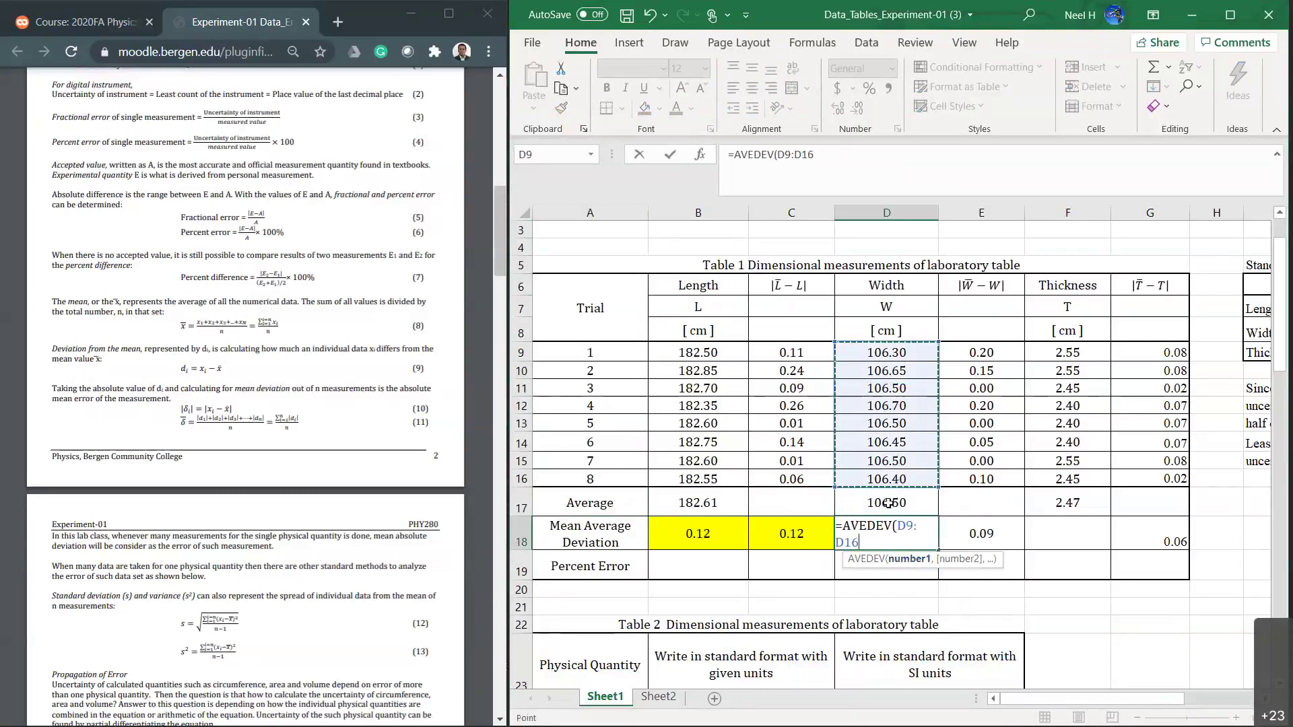
pyautogui.write(')')
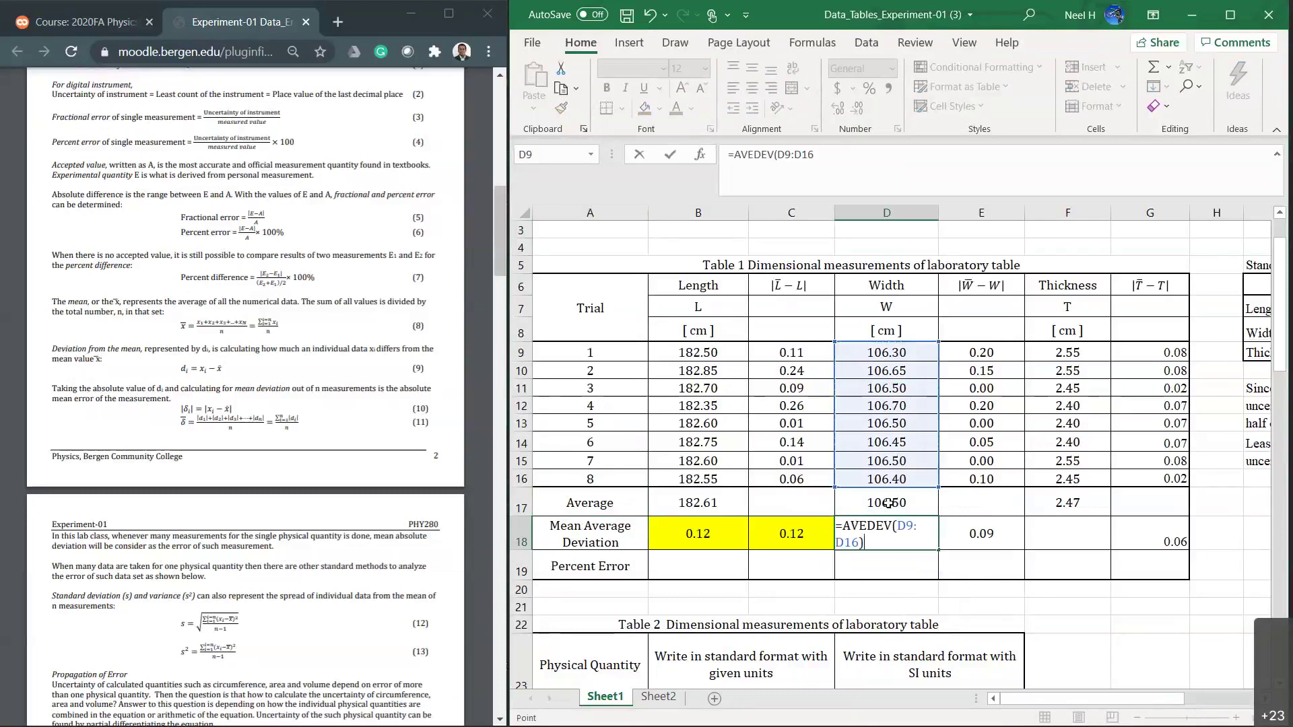
pyautogui.press('Return')
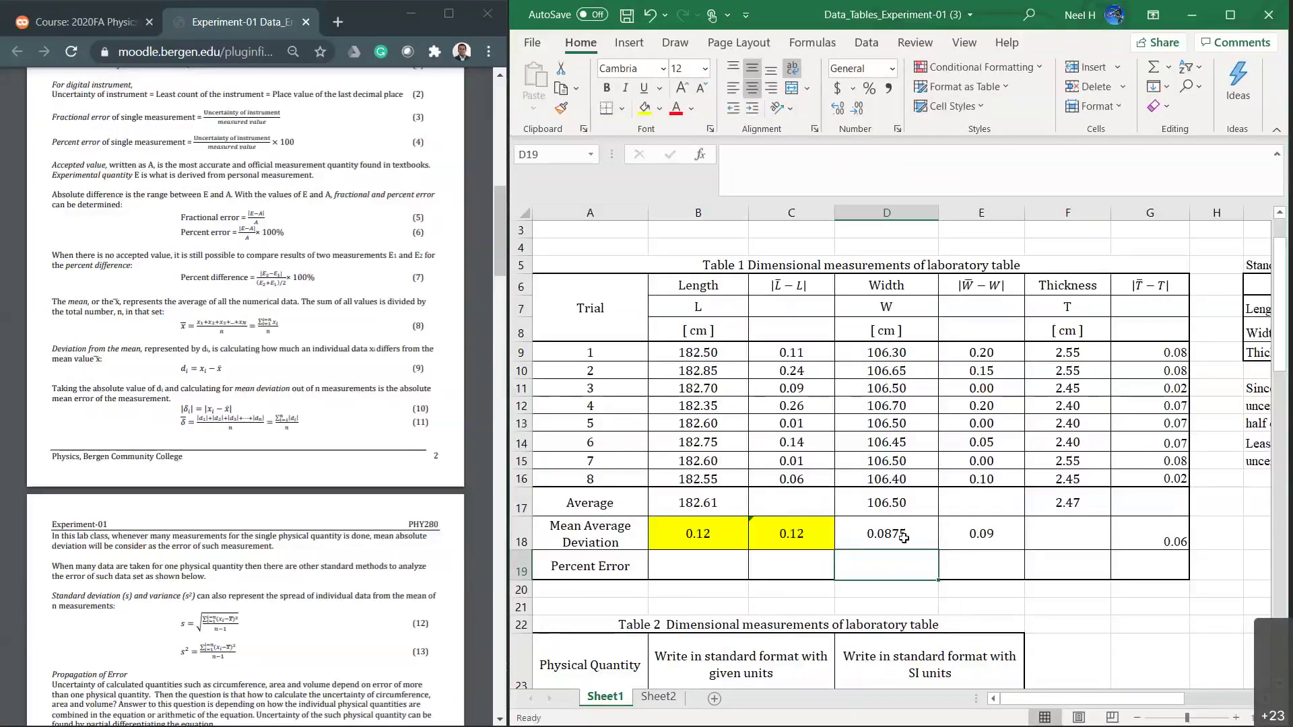
# Format the width AVEDEV result in D18 as Number with two decimal places
pyautogui.click(903, 529)
pyautogui.rightClick(903, 531)
pyautogui.click(975, 453)
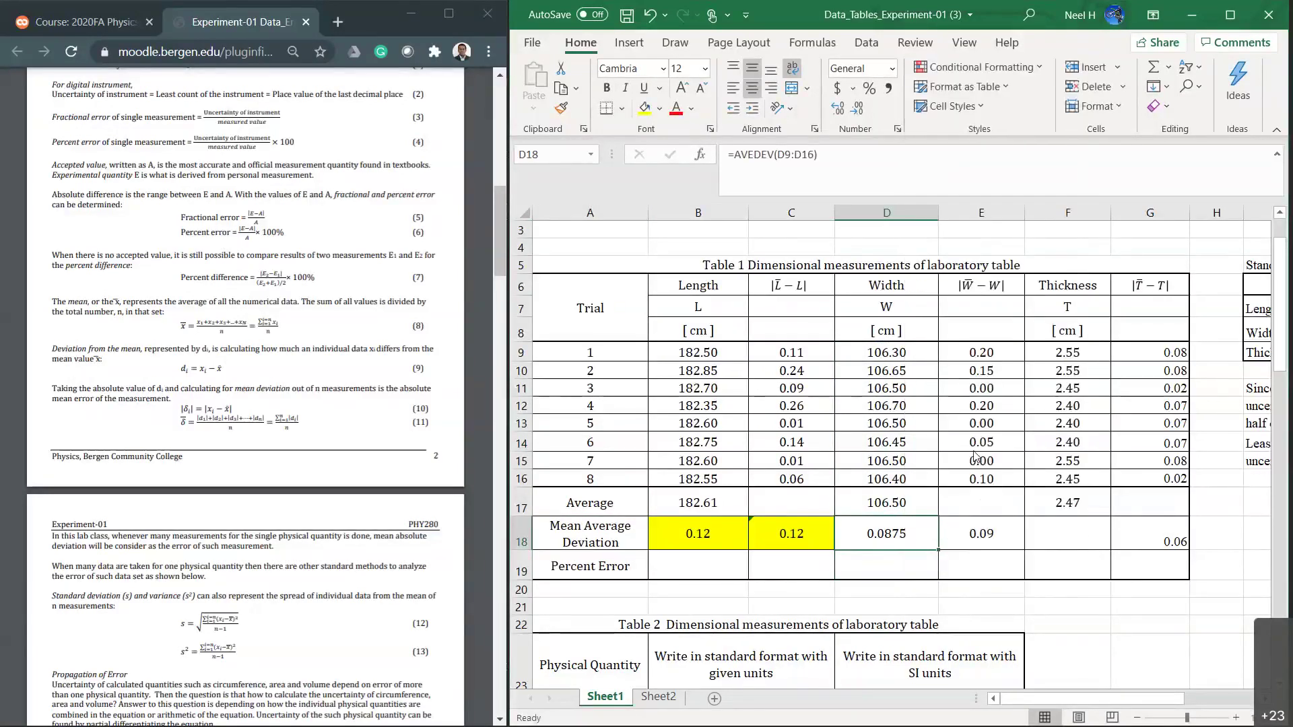
pyautogui.click(781, 319)
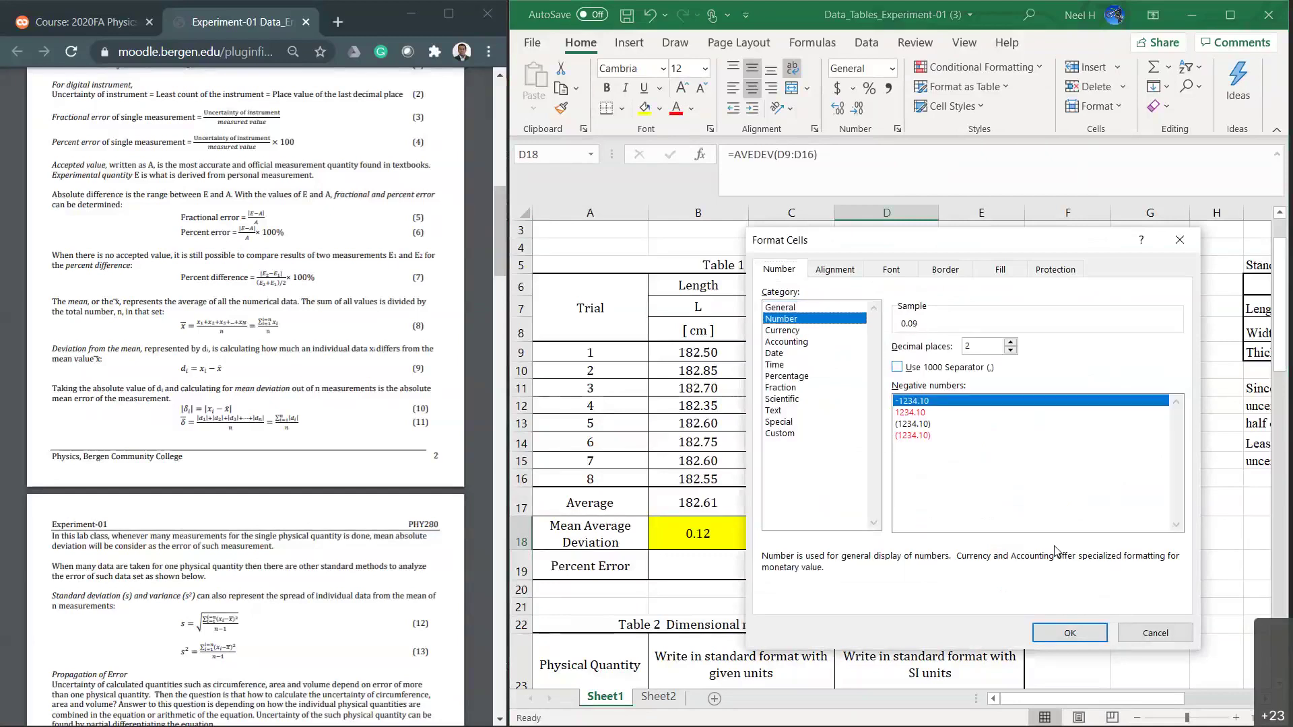
pyautogui.click(1069, 632)
# Shade the two width mean average deviation cells D18:E18 light blue
pyautogui.moveTo(912, 538); pyautogui.dragTo(962, 538)
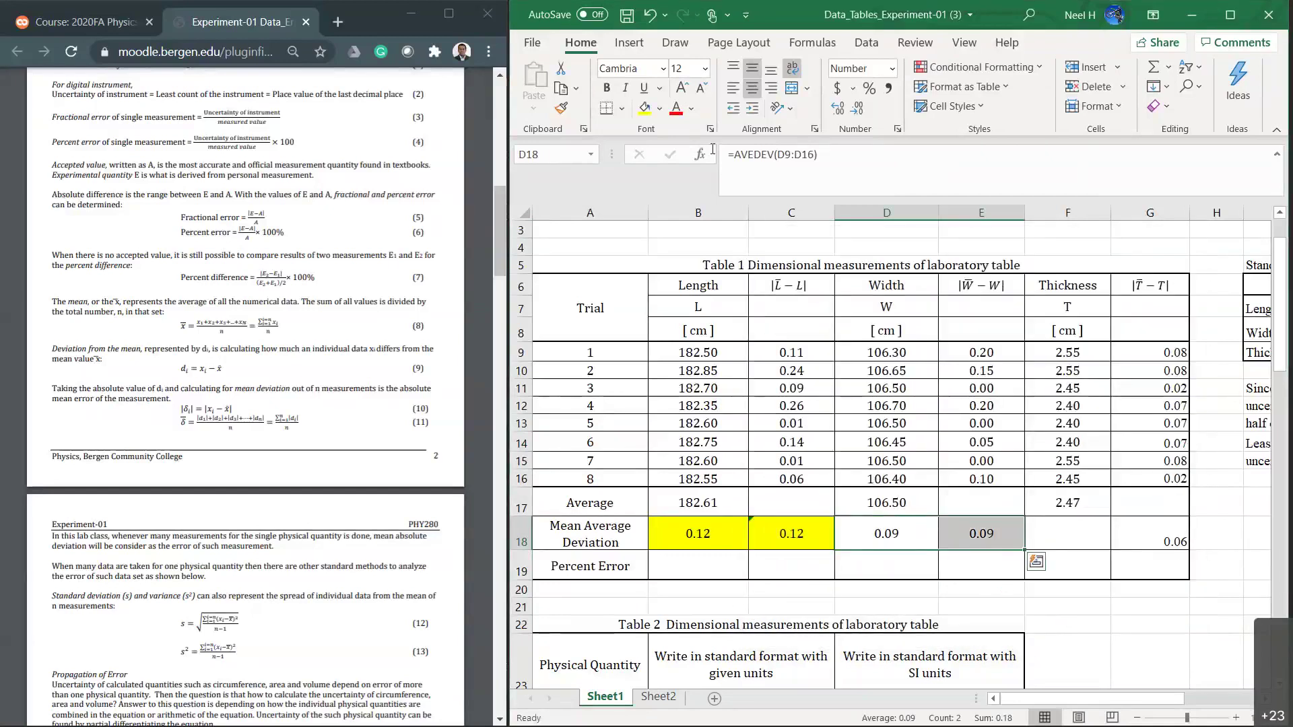
pyautogui.click(659, 109)
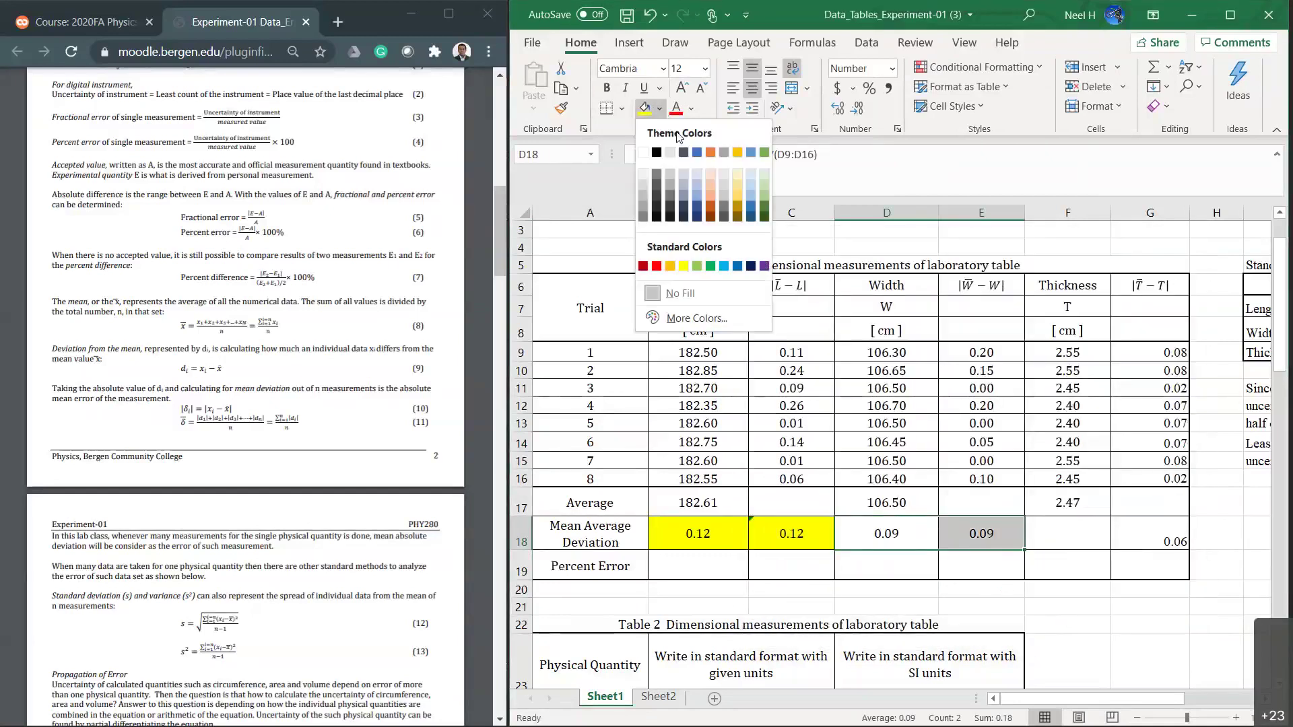
pyautogui.click(749, 171)
# Enter =AVEDEV(F9:F16) in F18 to calculate the thickness's mean average deviation
pyautogui.click(1059, 531)
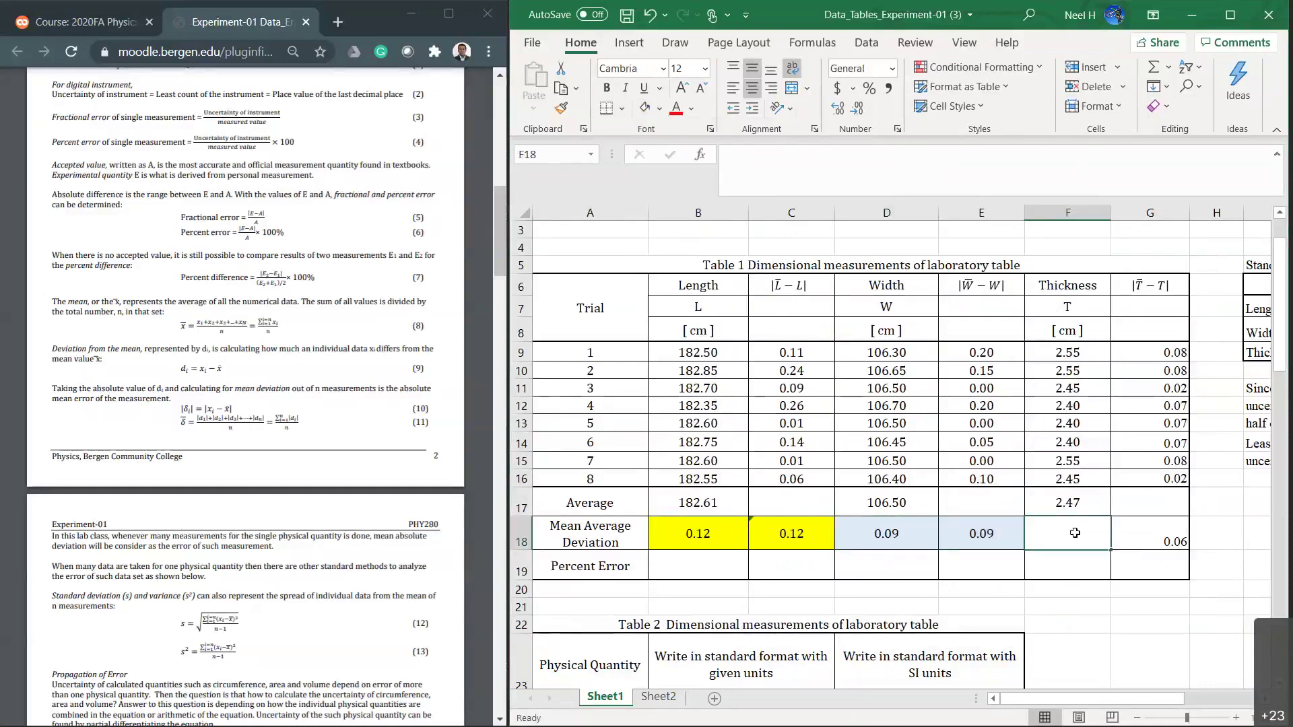
pyautogui.write('=av')
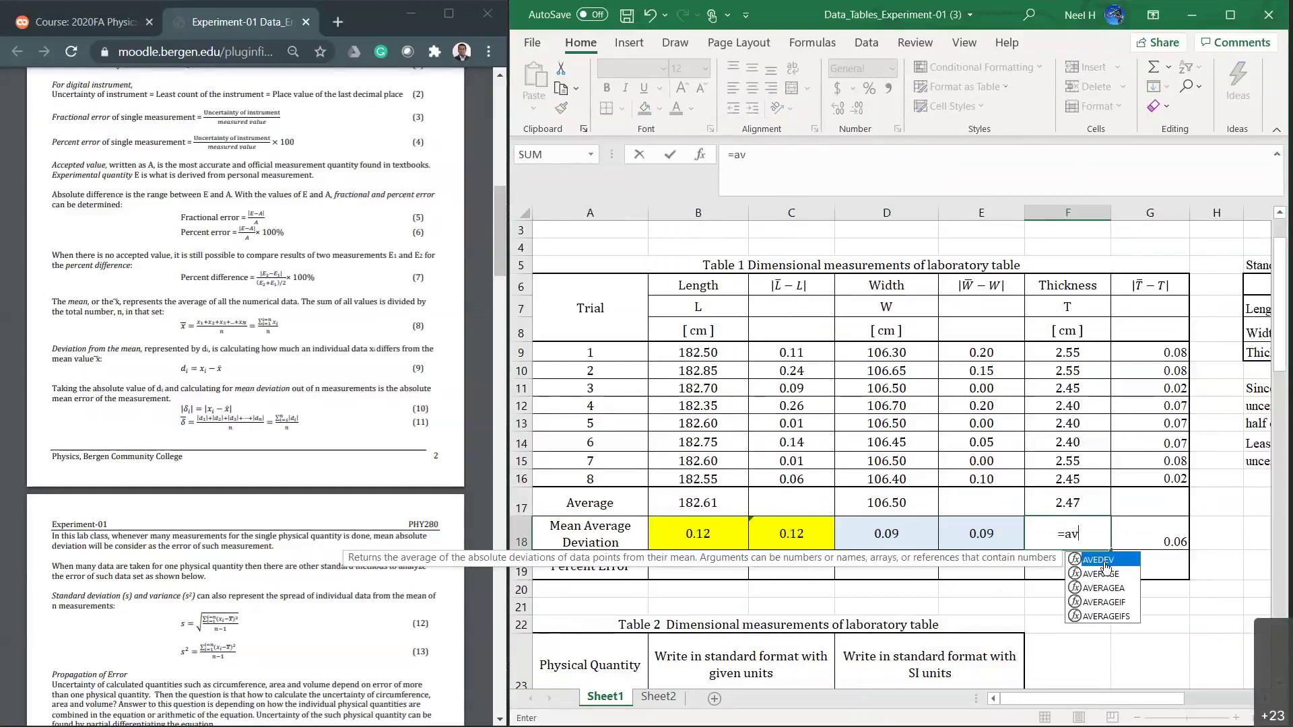
pyautogui.doubleClick(1098, 561)
pyautogui.moveTo(1067, 352); pyautogui.dragTo(1070, 479)
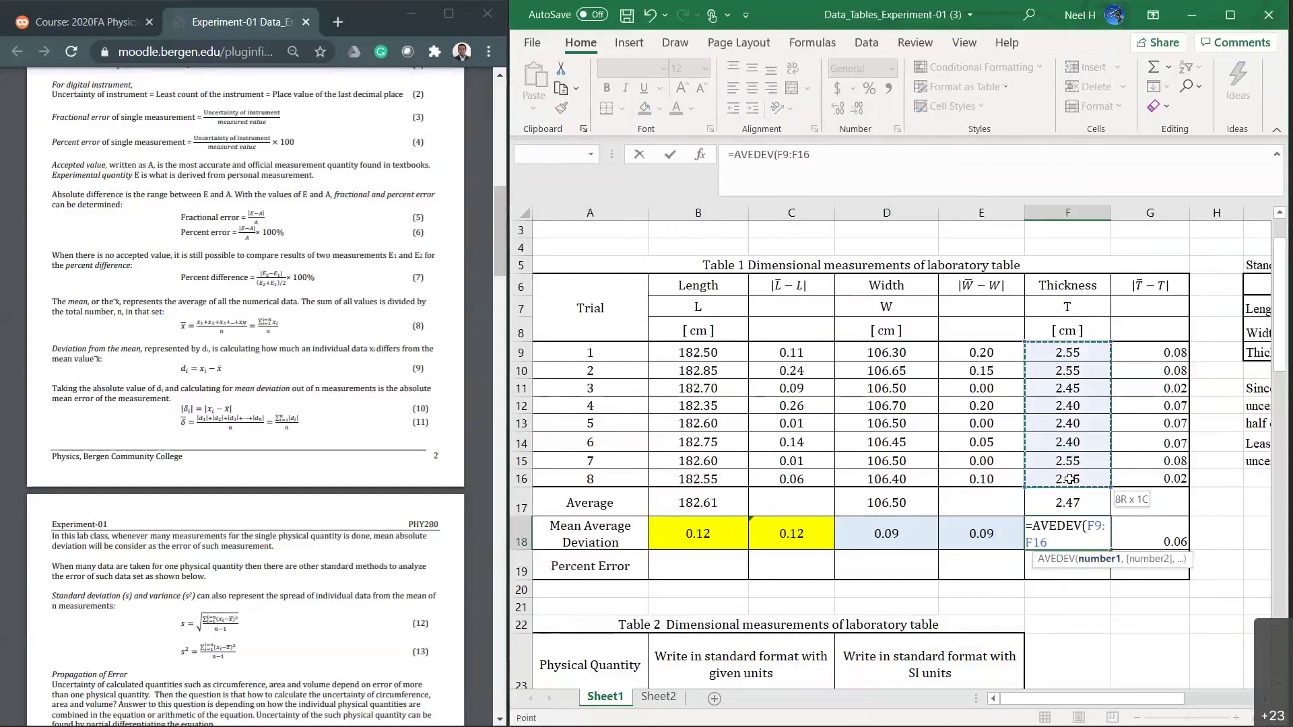
pyautogui.press('Return')
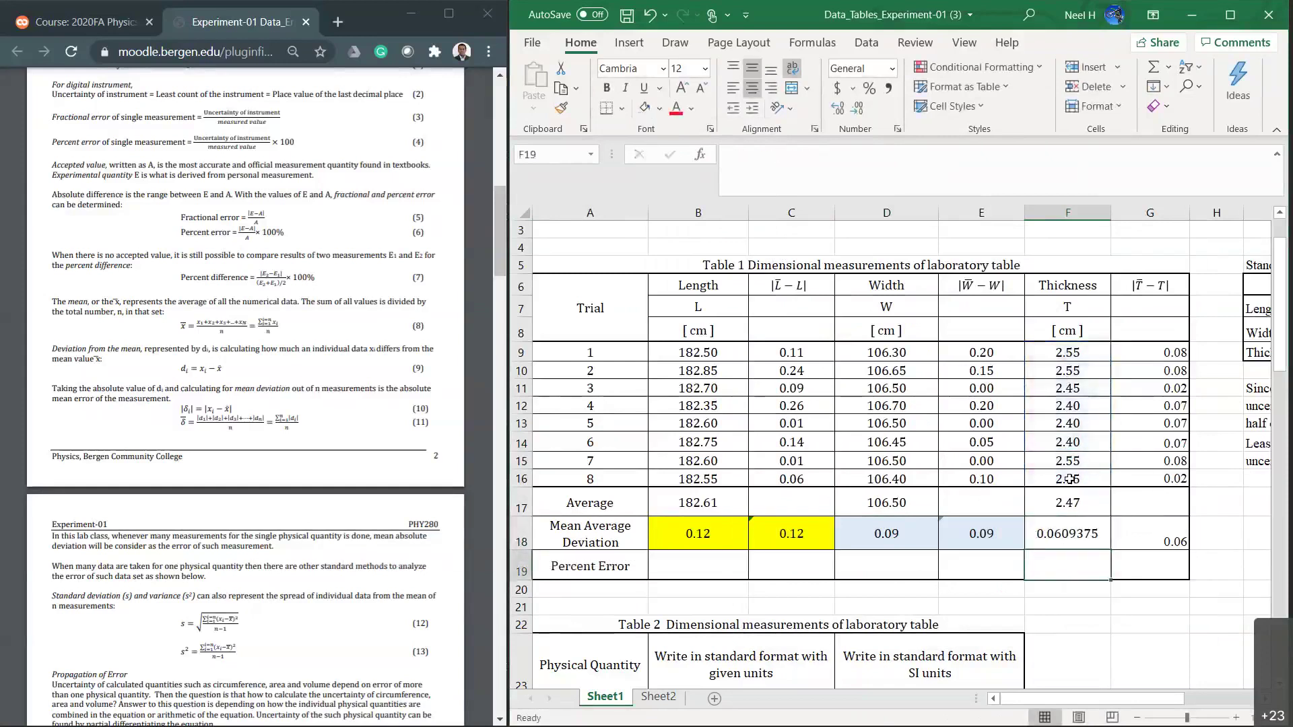
# Format the thickness AVEDEV result in F18 as Number with two decimal places
pyautogui.click(1087, 535)
pyautogui.rightClick(1087, 535)
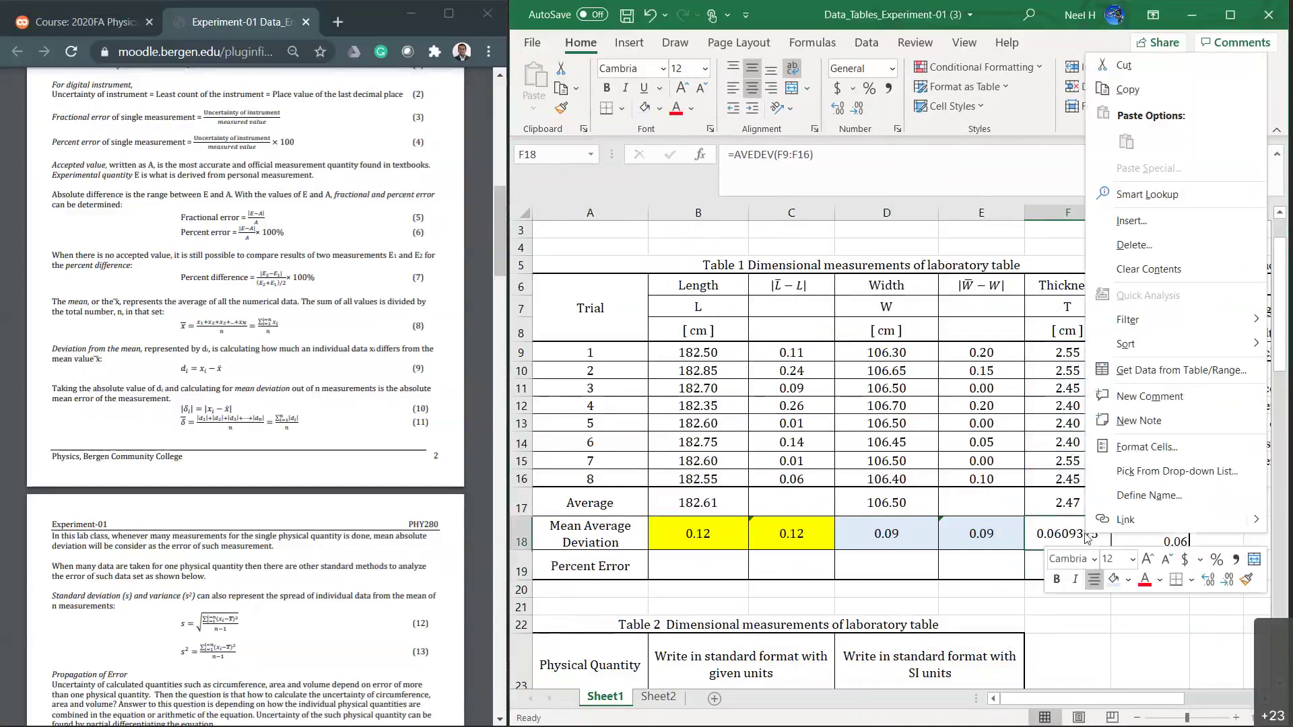
pyautogui.click(1156, 447)
pyautogui.click(867, 314)
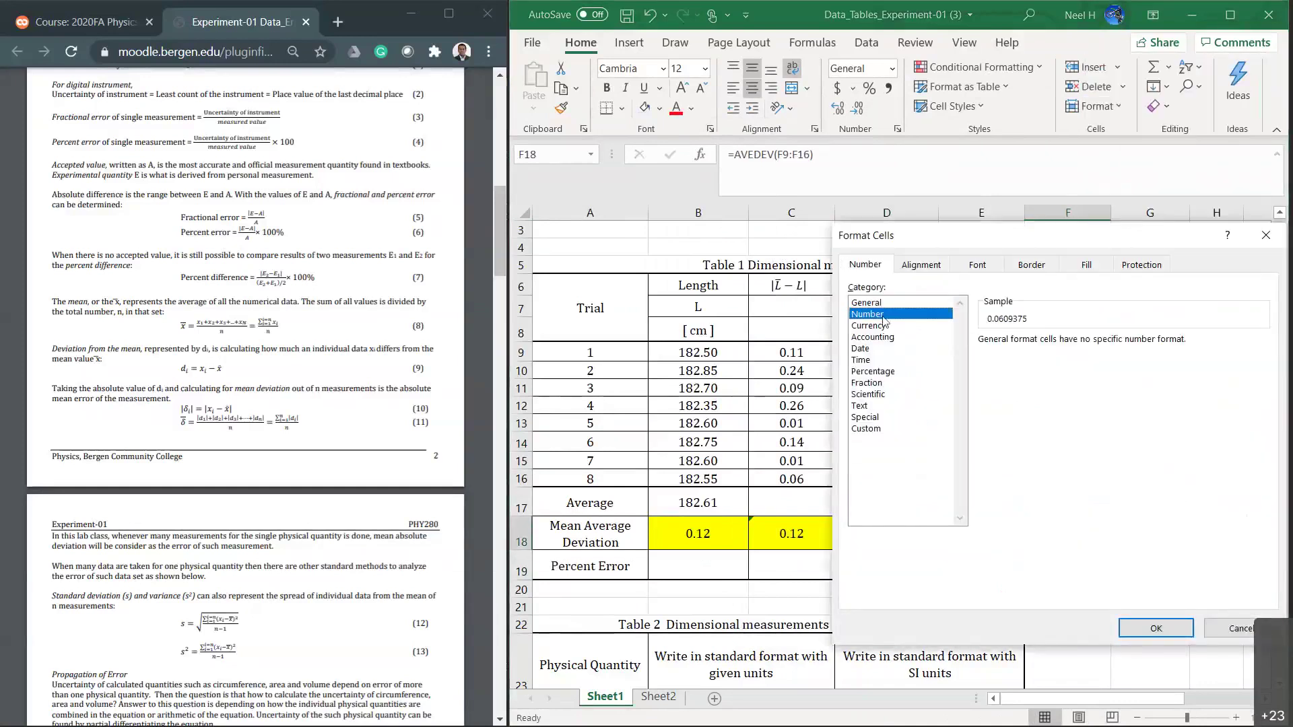
pyautogui.click(1154, 628)
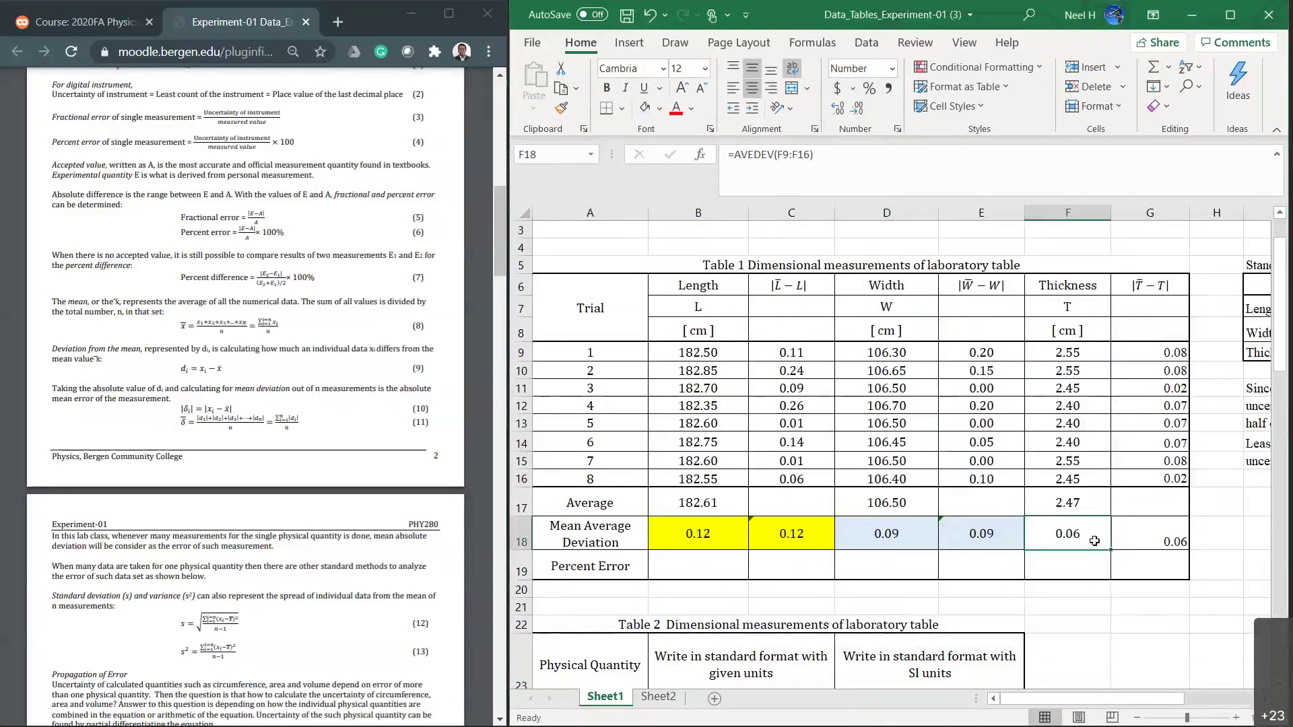
# Shade the two thickness mean average deviation cells F18:G18 light green
pyautogui.moveTo(1094, 542); pyautogui.dragTo(1137, 536)
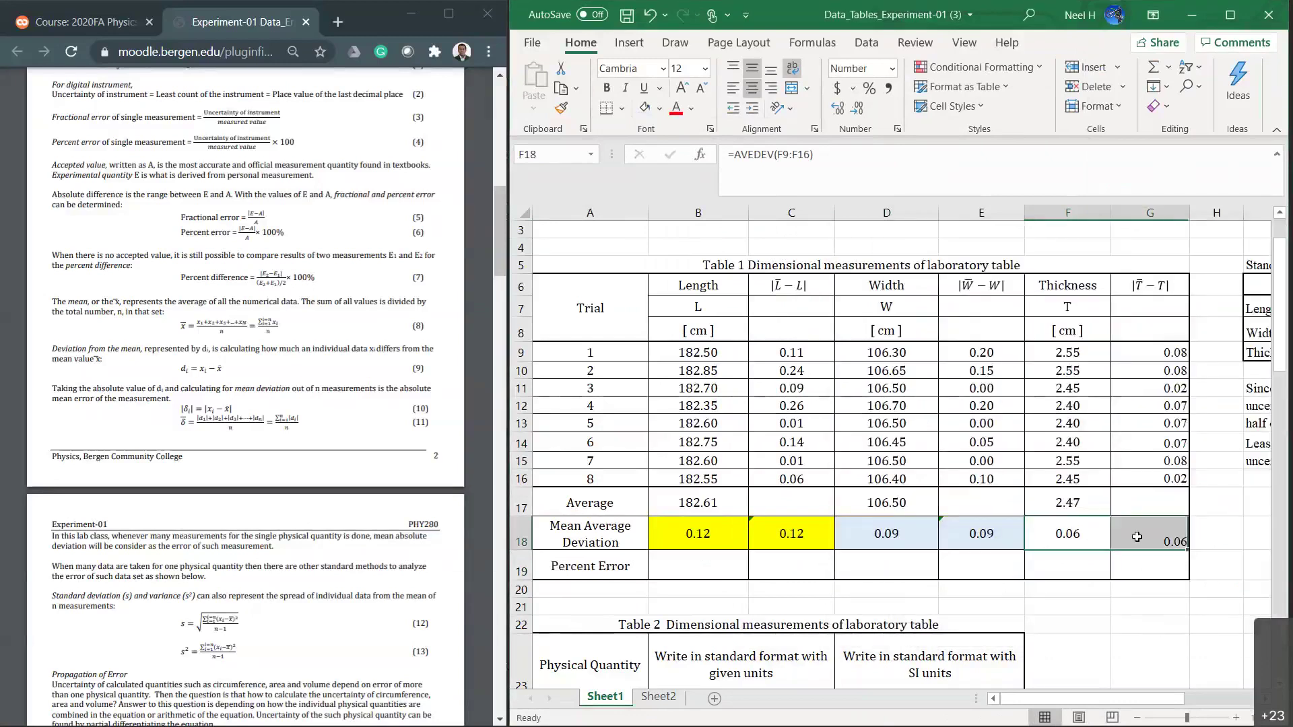
pyautogui.click(660, 108)
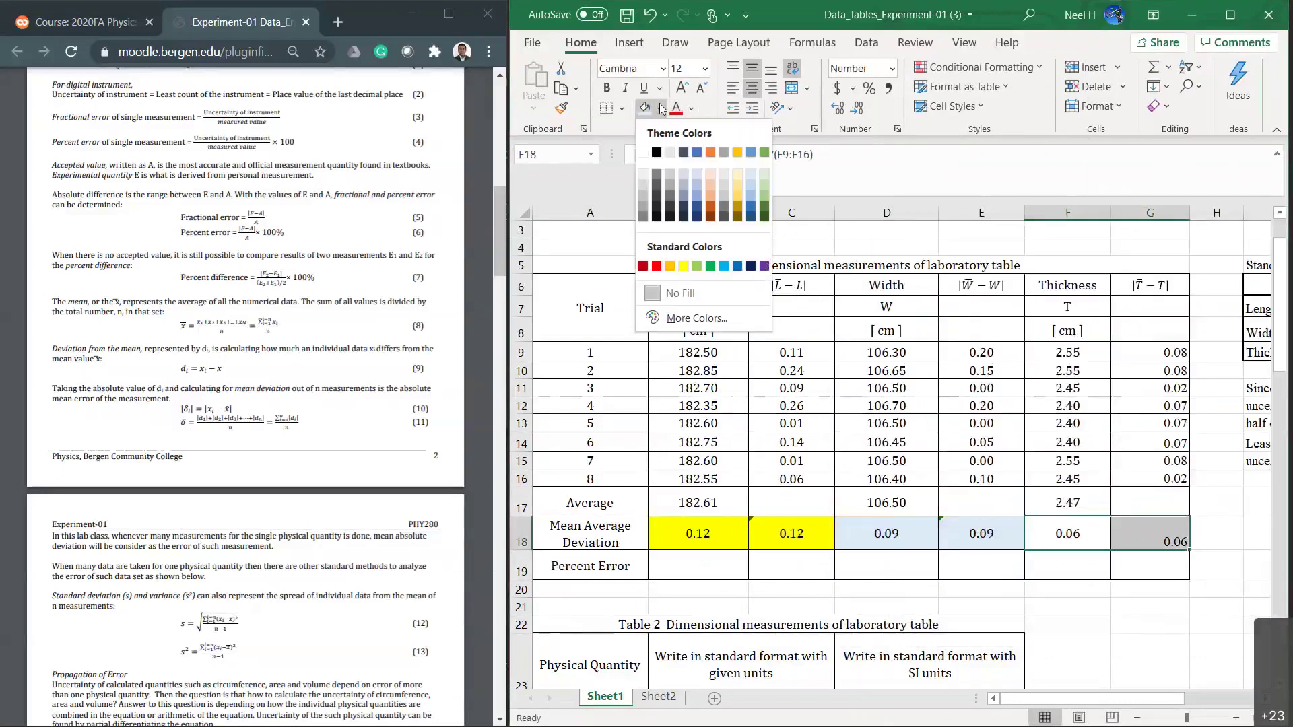
pyautogui.click(723, 176)
pyautogui.press('F2')
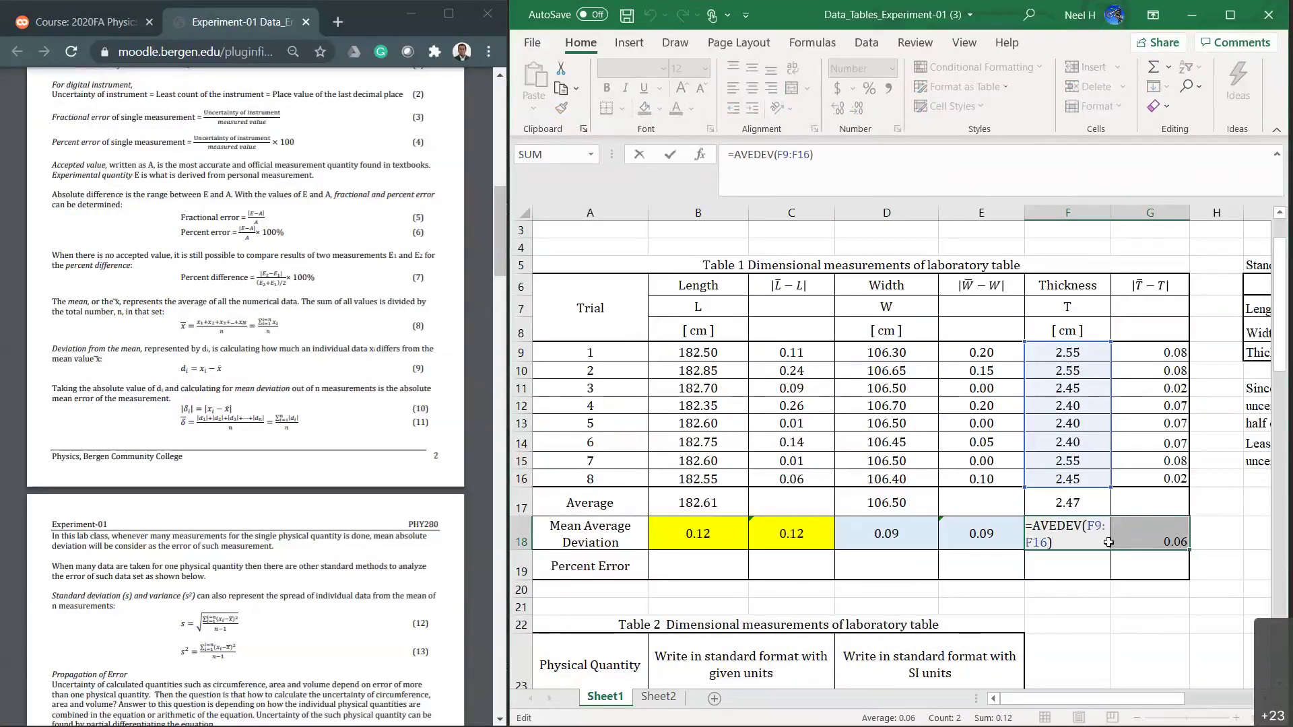
pyautogui.press('Escape')
pyautogui.press('Tab')
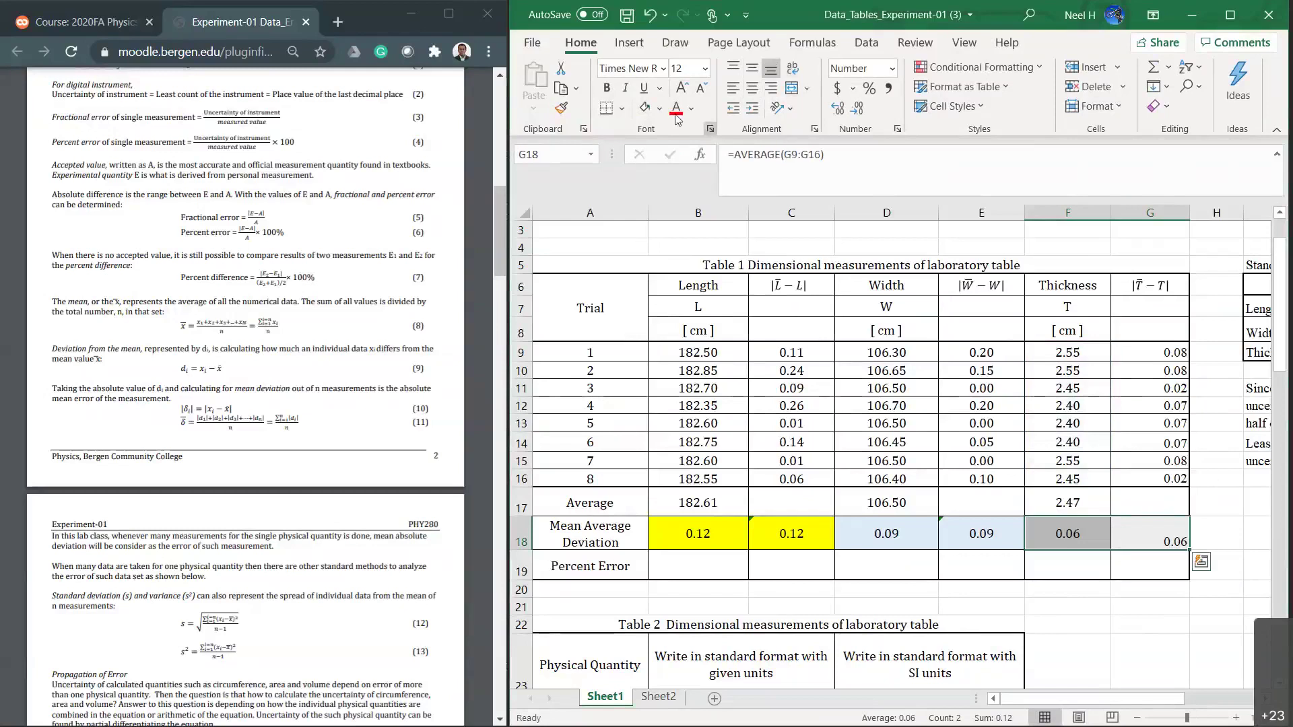
pyautogui.click(663, 113)
pyautogui.click(763, 177)
pyautogui.click(1051, 591)
# Middle-align the thickness deviation average in G18 and center all of Table 1 (A5:G19) horizontally
pyautogui.click(1152, 541)
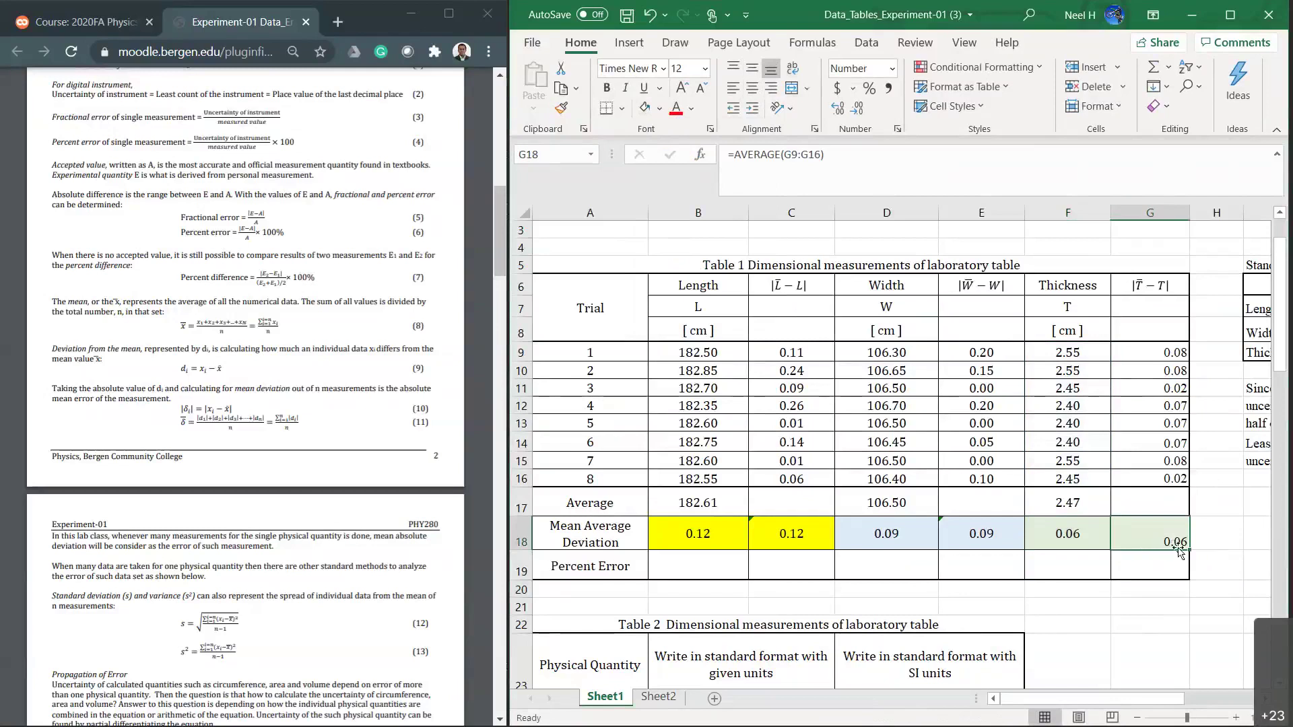
pyautogui.click(752, 68)
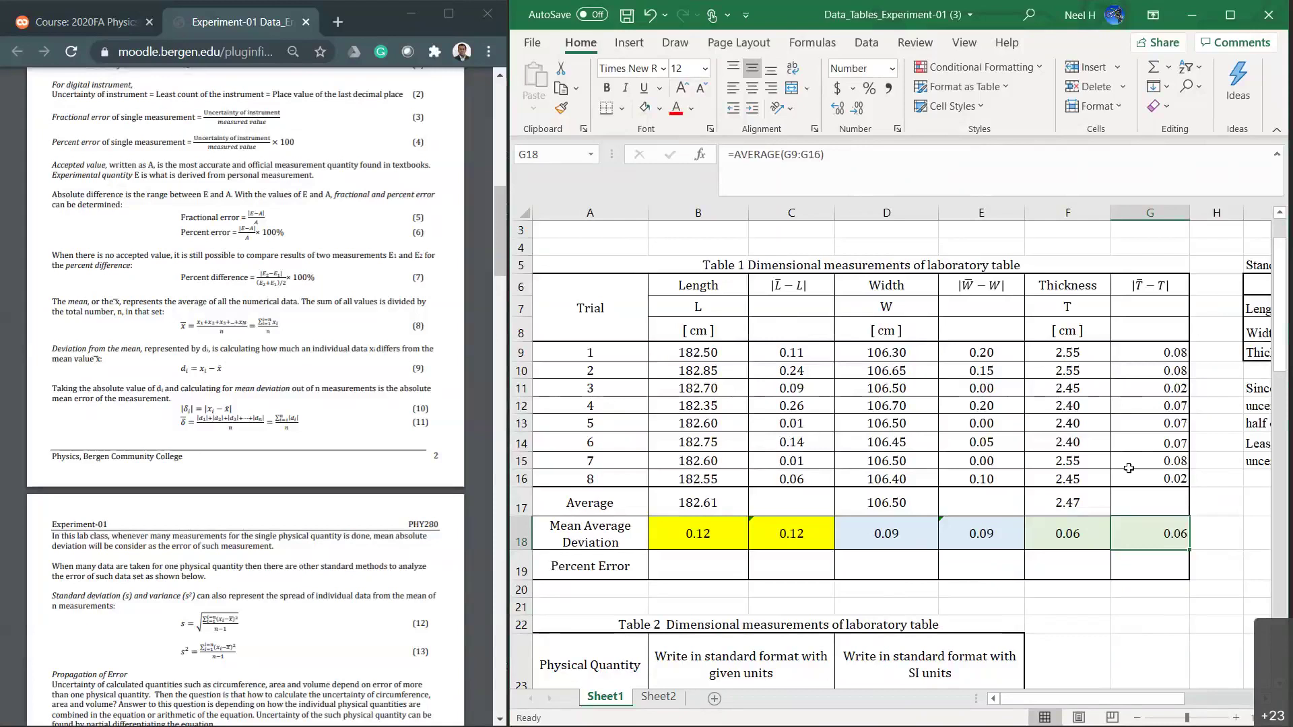
pyautogui.click(1162, 354)
pyautogui.moveTo(1162, 352); pyautogui.dragTo(1163, 569)
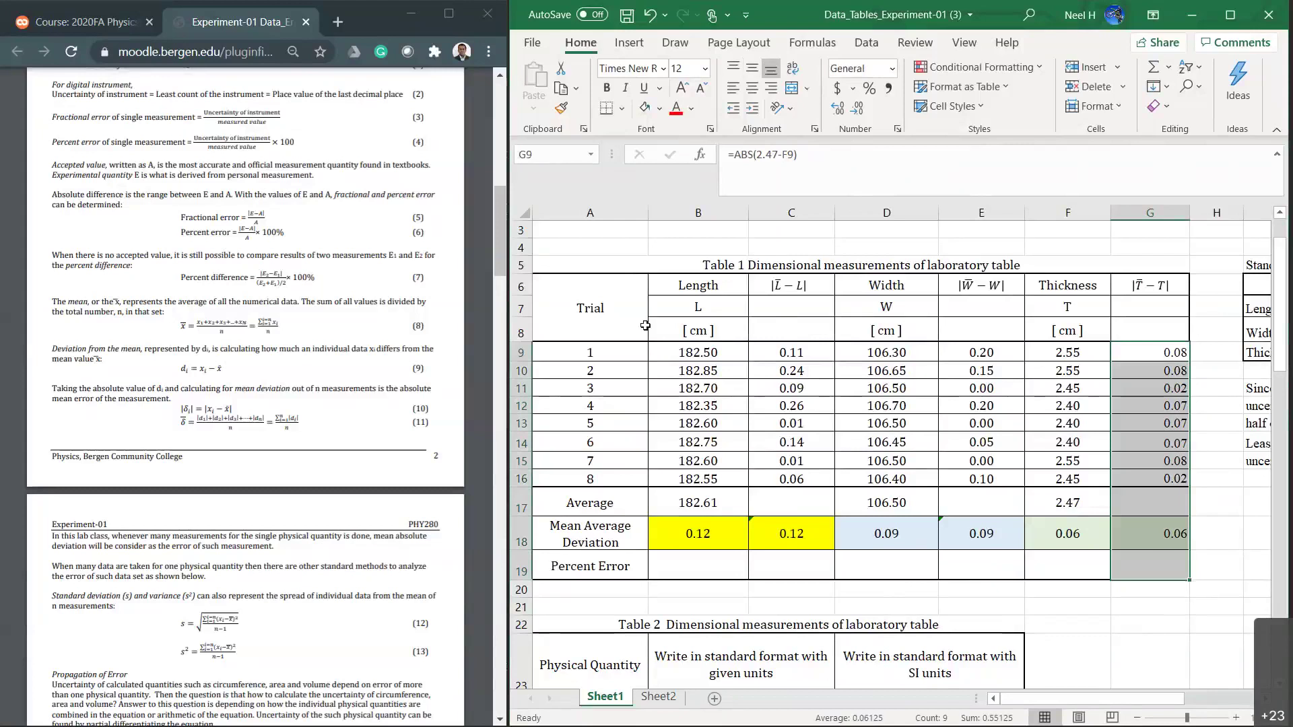
pyautogui.click(562, 283)
pyautogui.moveTo(656, 262); pyautogui.dragTo(1113, 571)
pyautogui.click(752, 88)
pyautogui.click(752, 88)
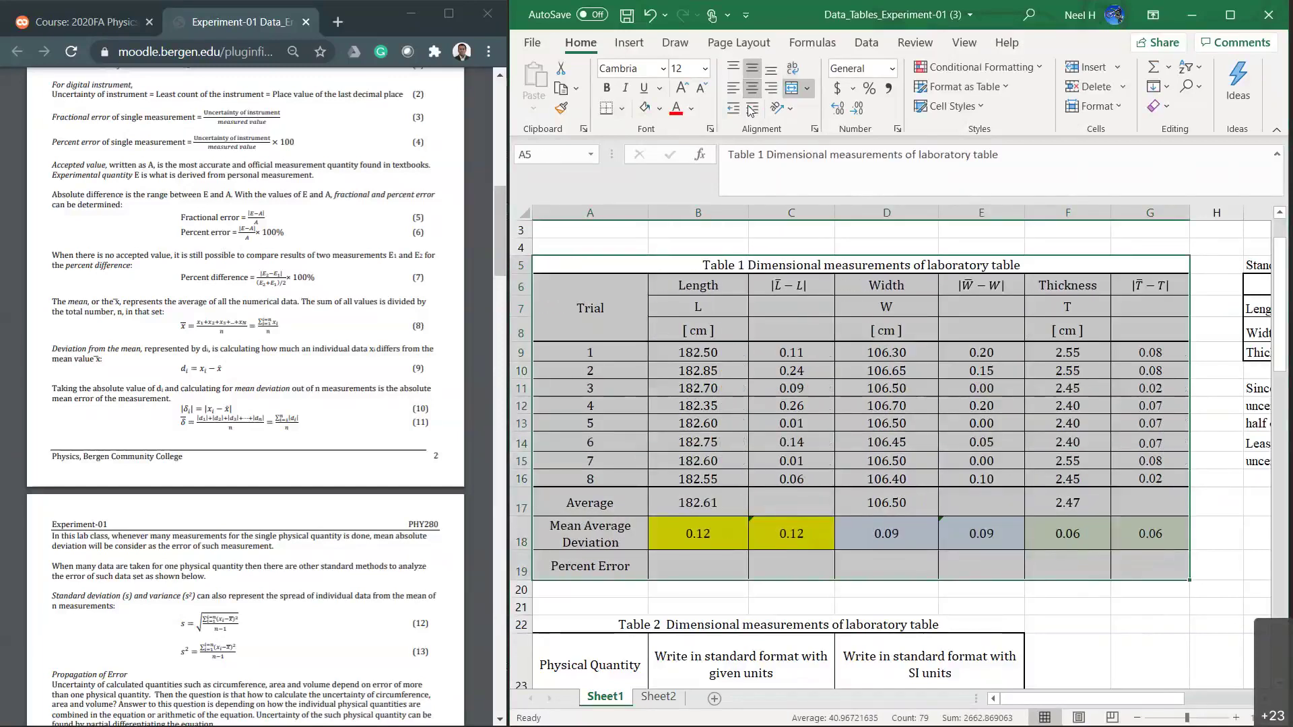
# Set the font of all of Table 1 to Cambria
pyautogui.click(662, 68)
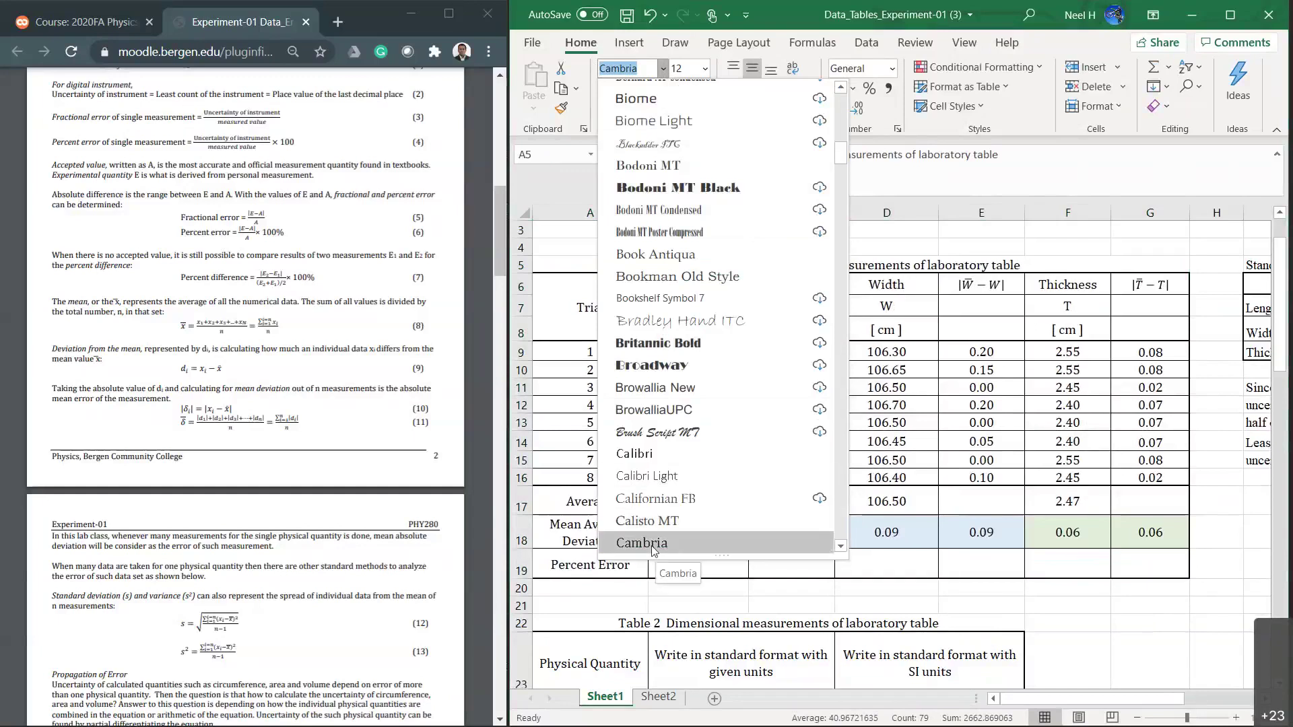
pyautogui.click(651, 546)
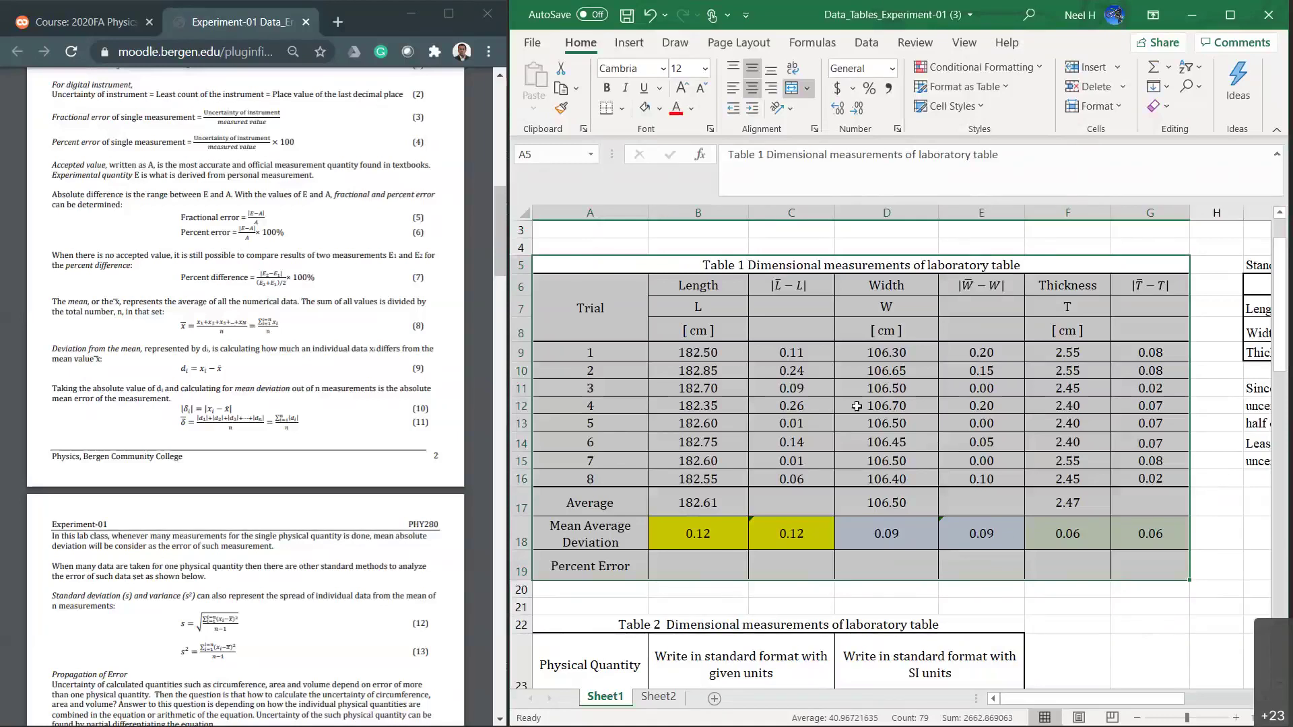
pyautogui.click(856, 406)
pyautogui.moveTo(729, 267); pyautogui.dragTo(962, 571)
pyautogui.click(664, 68)
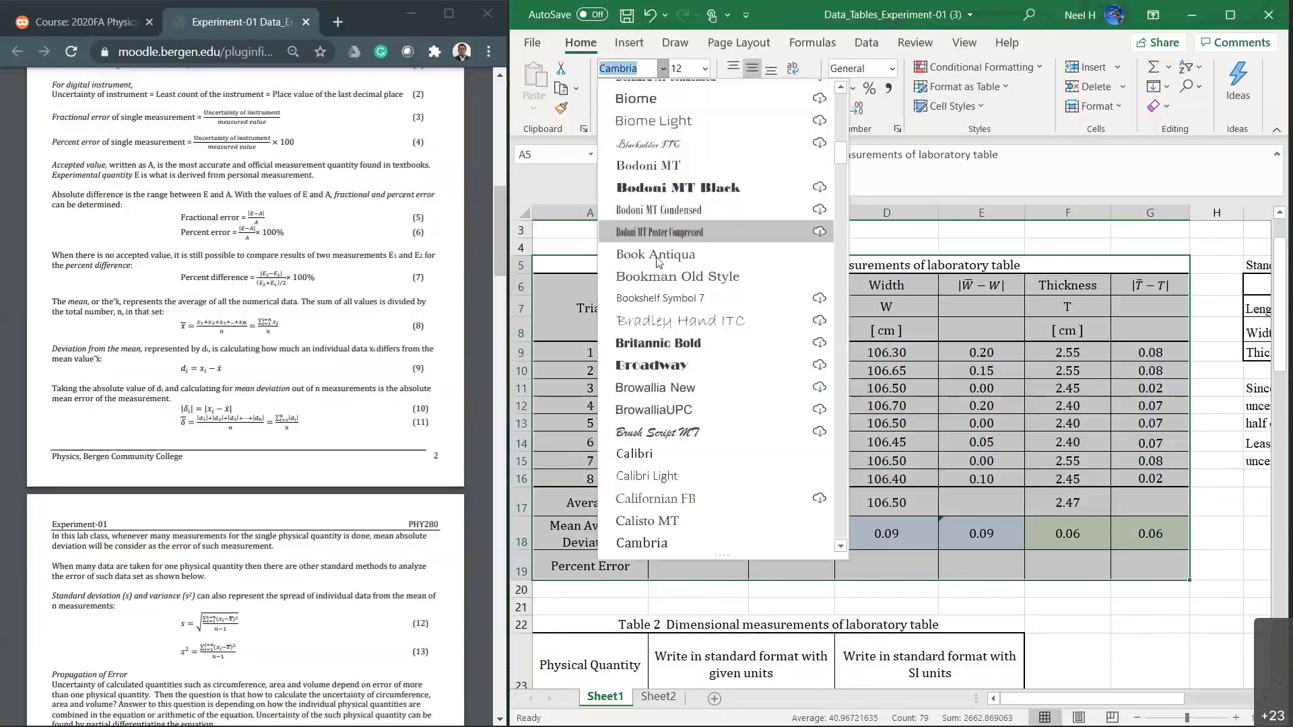
pyautogui.scroll(10, 657, 266)
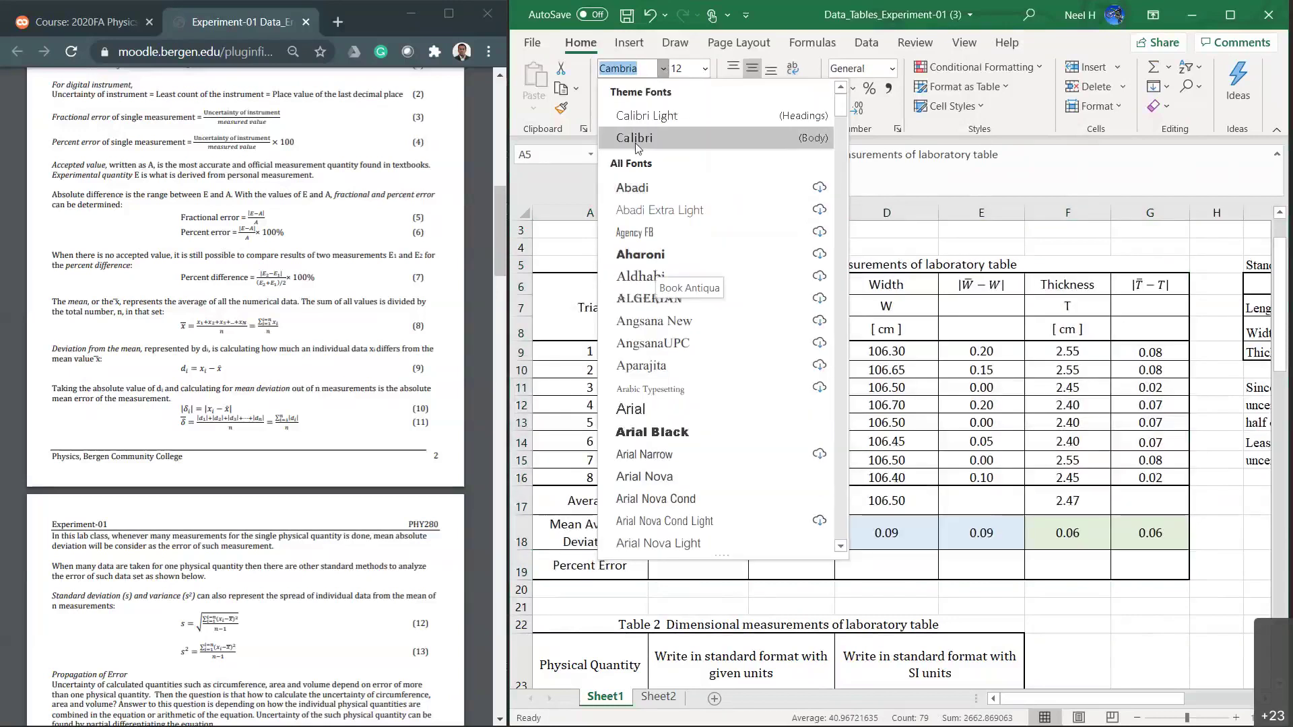
pyautogui.click(1012, 439)
pyautogui.click(1013, 439)
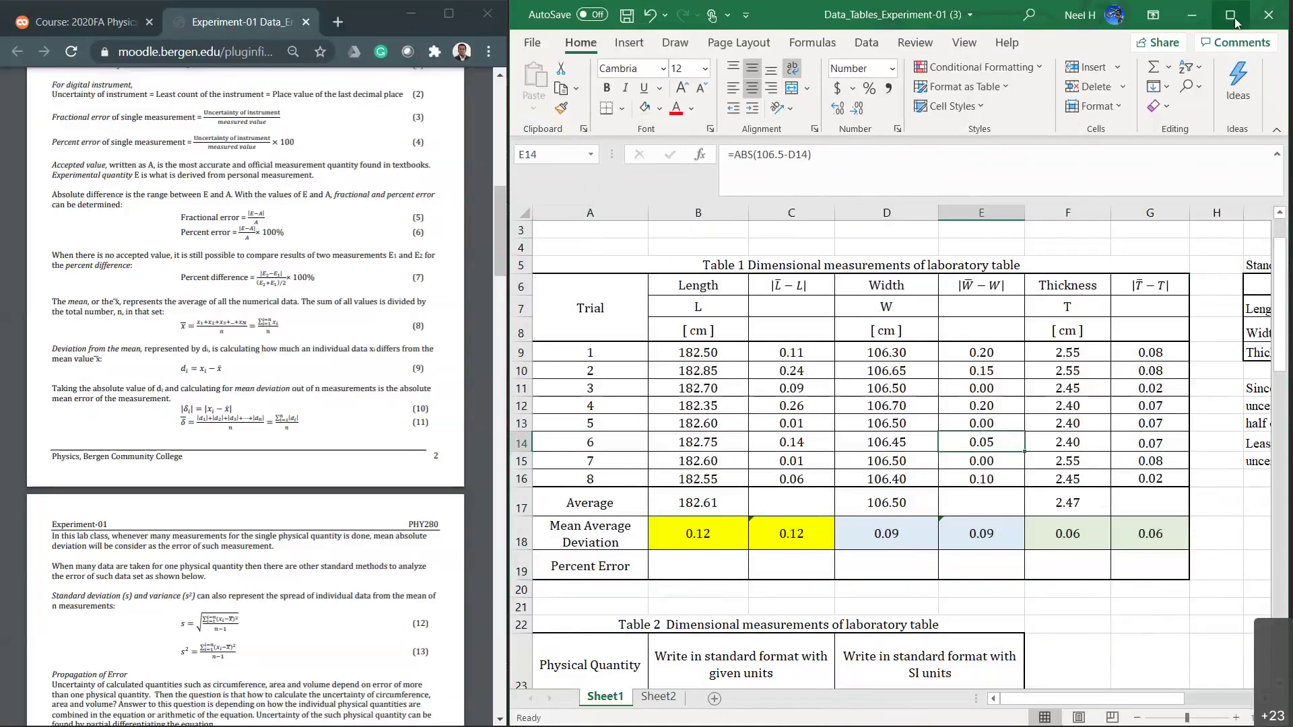
# Maximize the workbook window and try placing a new blank equation box under the length deviation heading near C7
pyautogui.click(1230, 15)
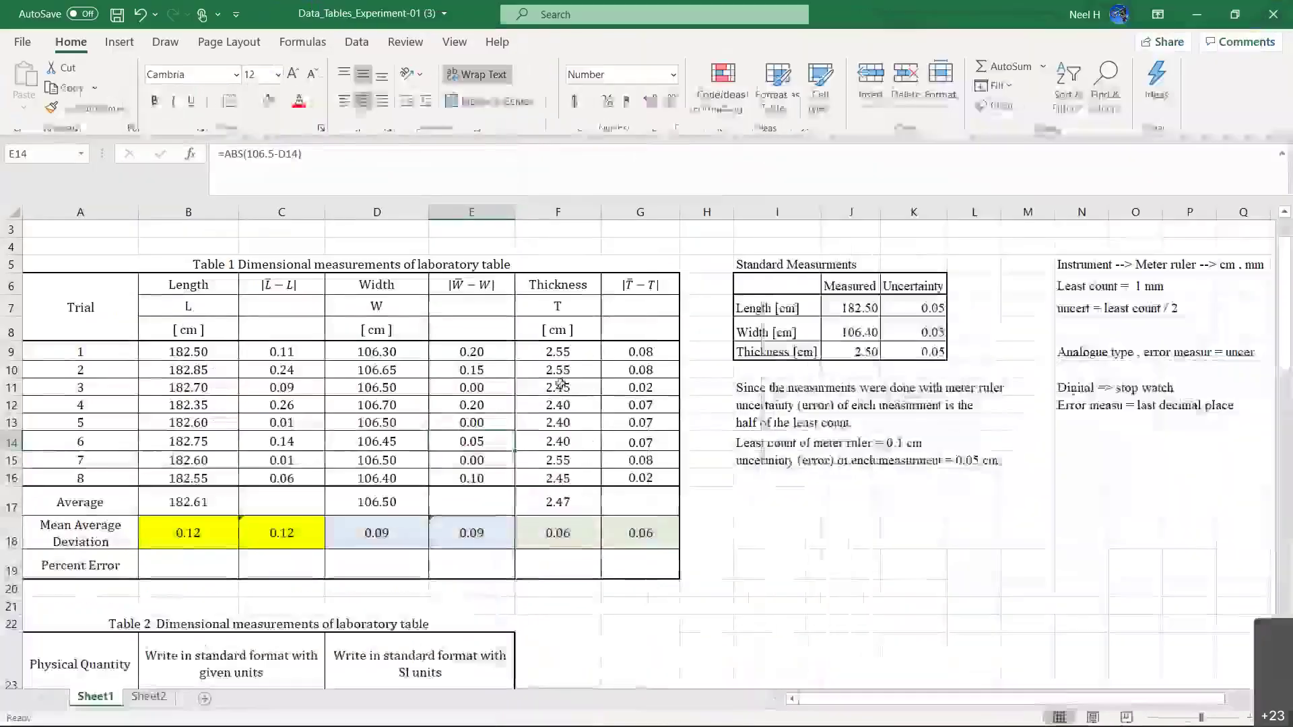
pyautogui.click(279, 284)
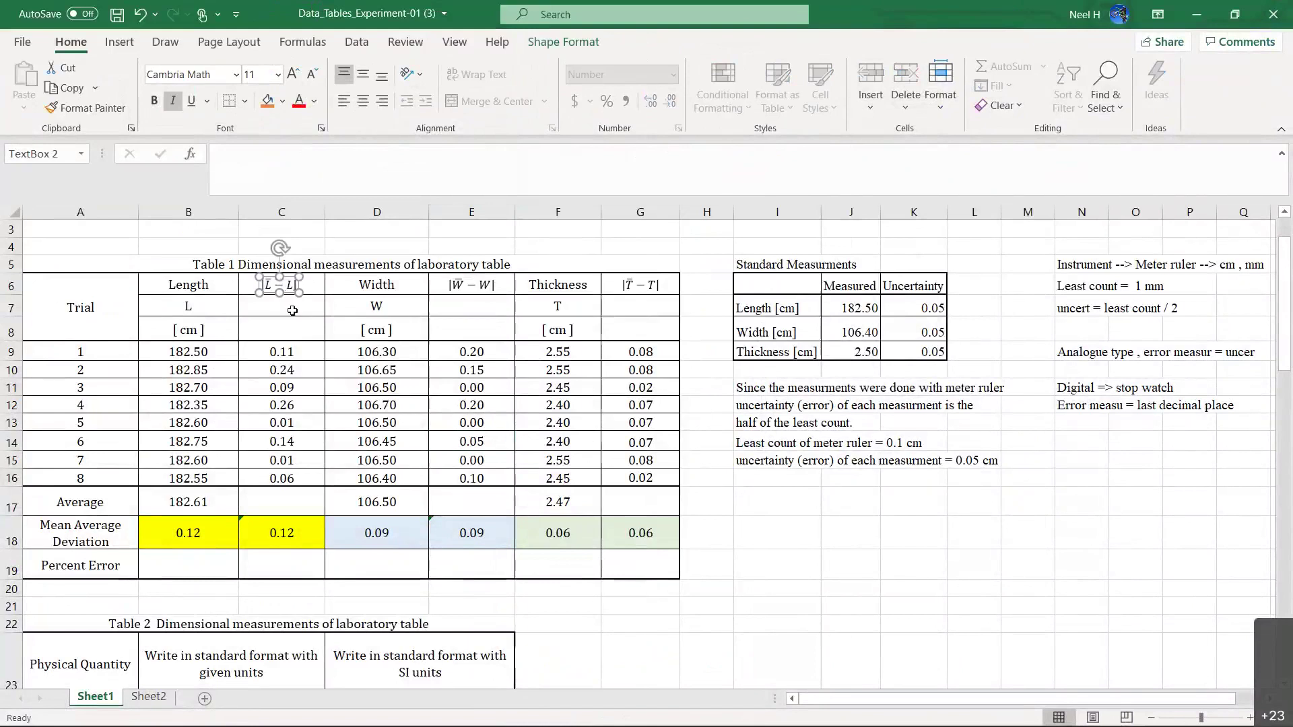
pyautogui.click(291, 309)
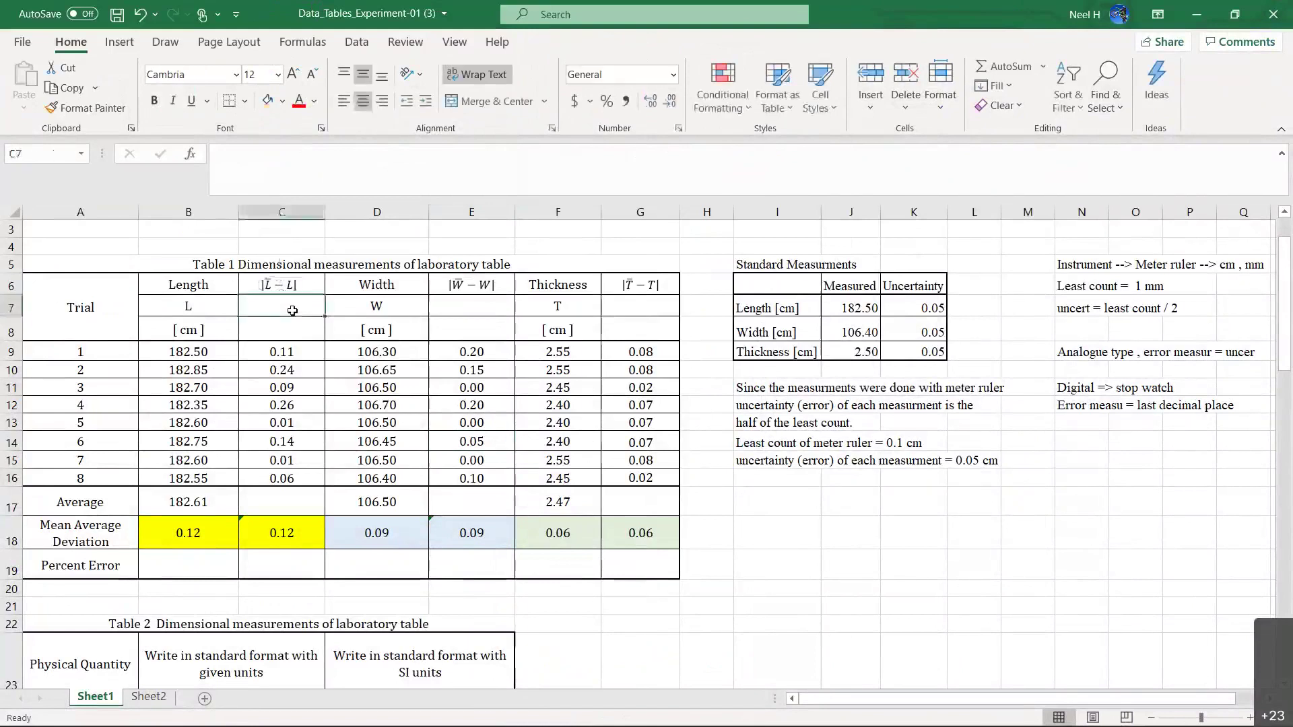
pyautogui.click(121, 43)
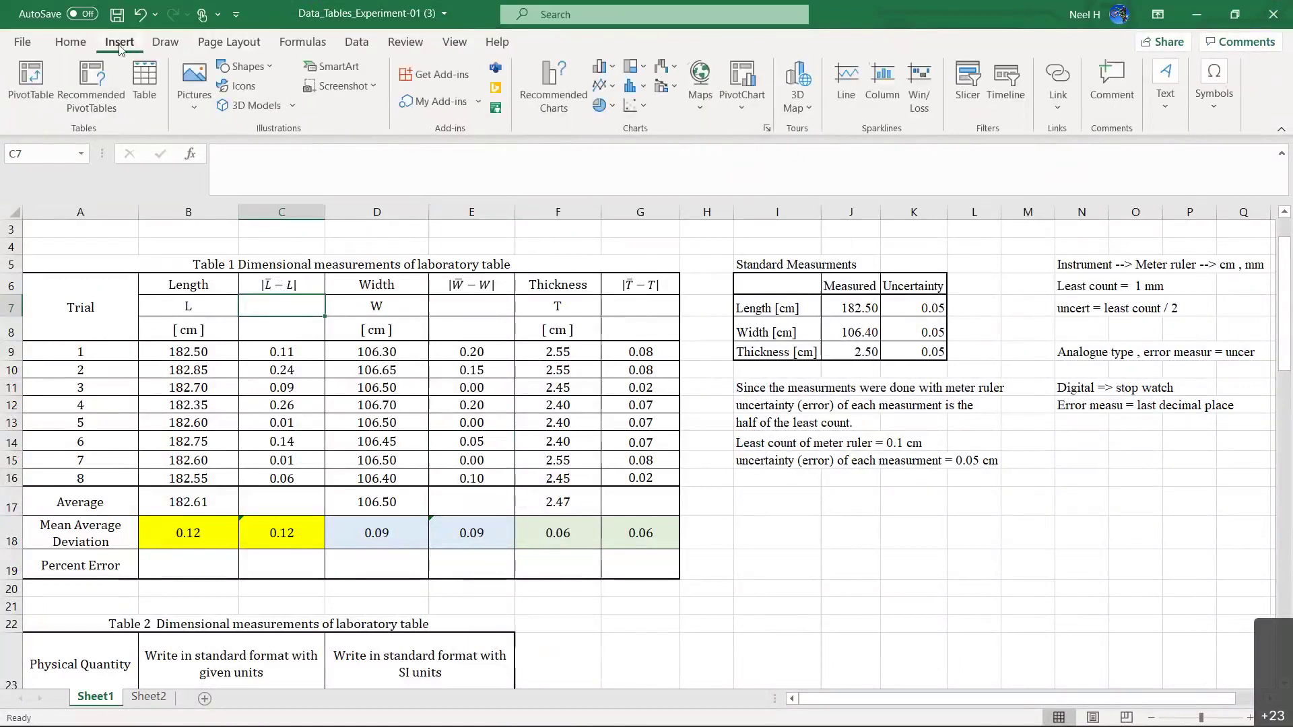
pyautogui.click(1214, 110)
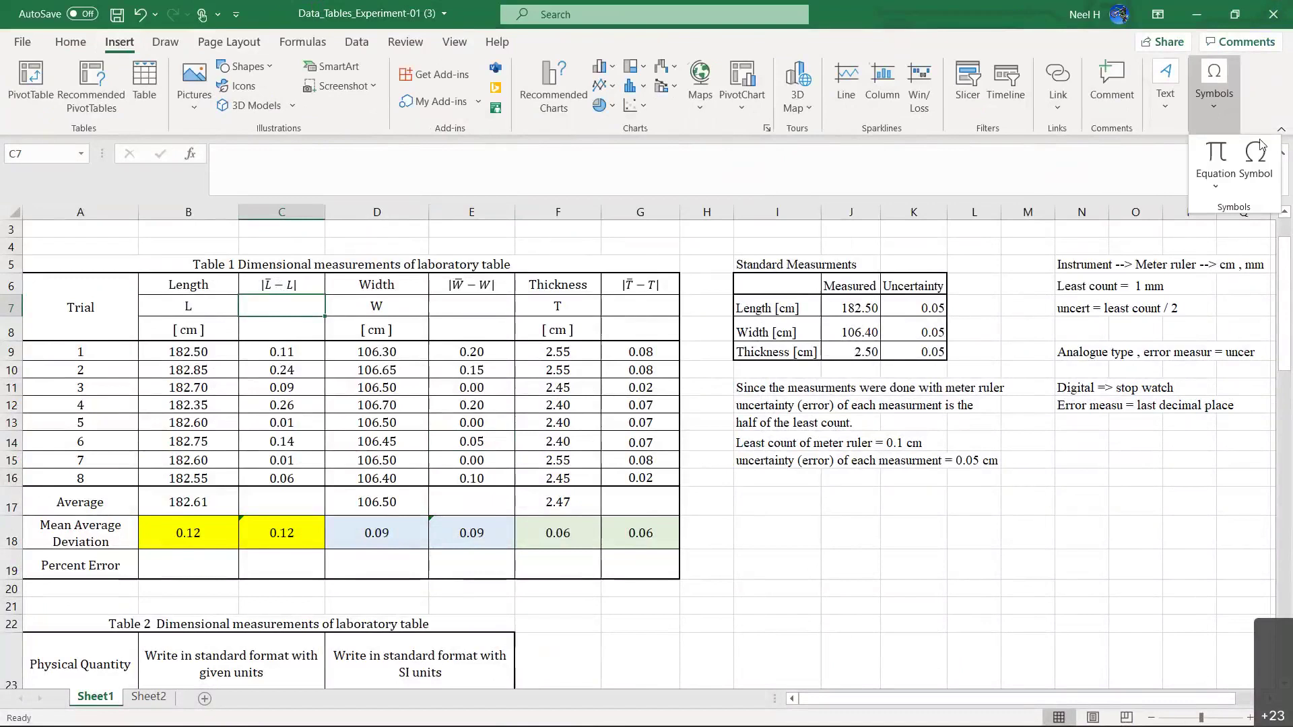
pyautogui.click(1215, 155)
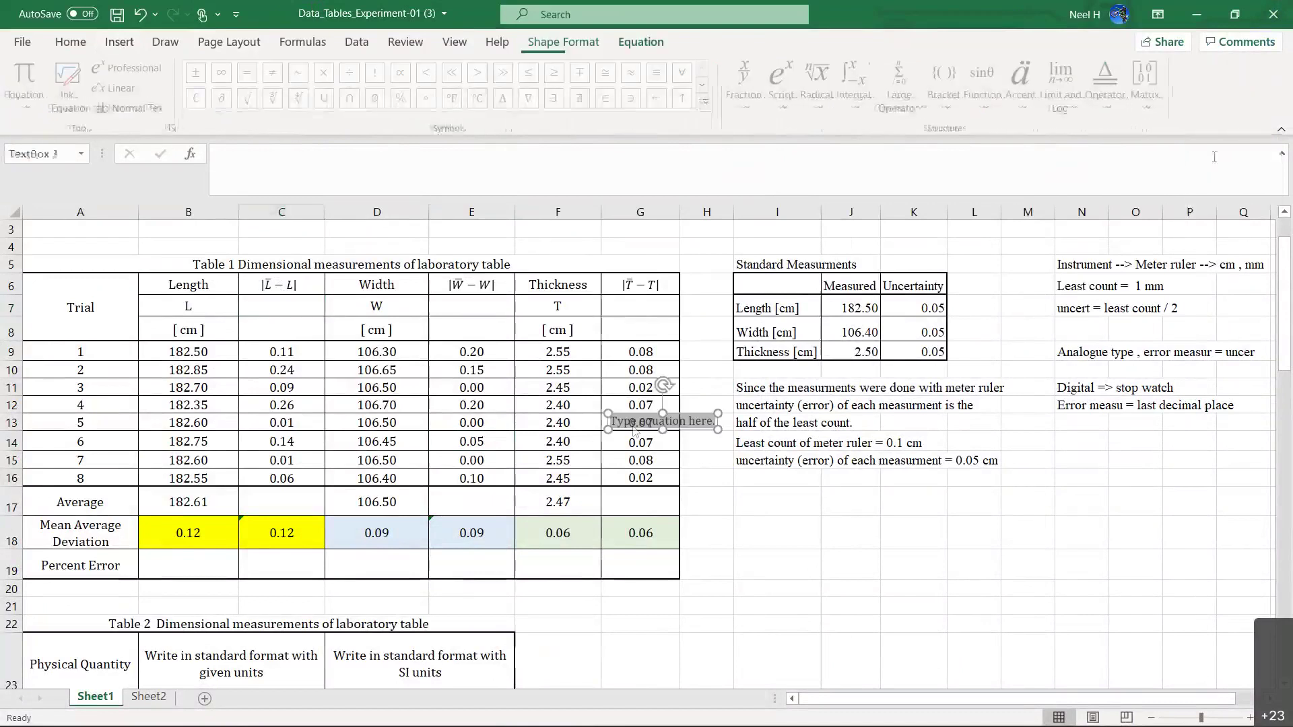
pyautogui.moveTo(714, 438); pyautogui.dragTo(784, 521)
pyautogui.click(824, 531)
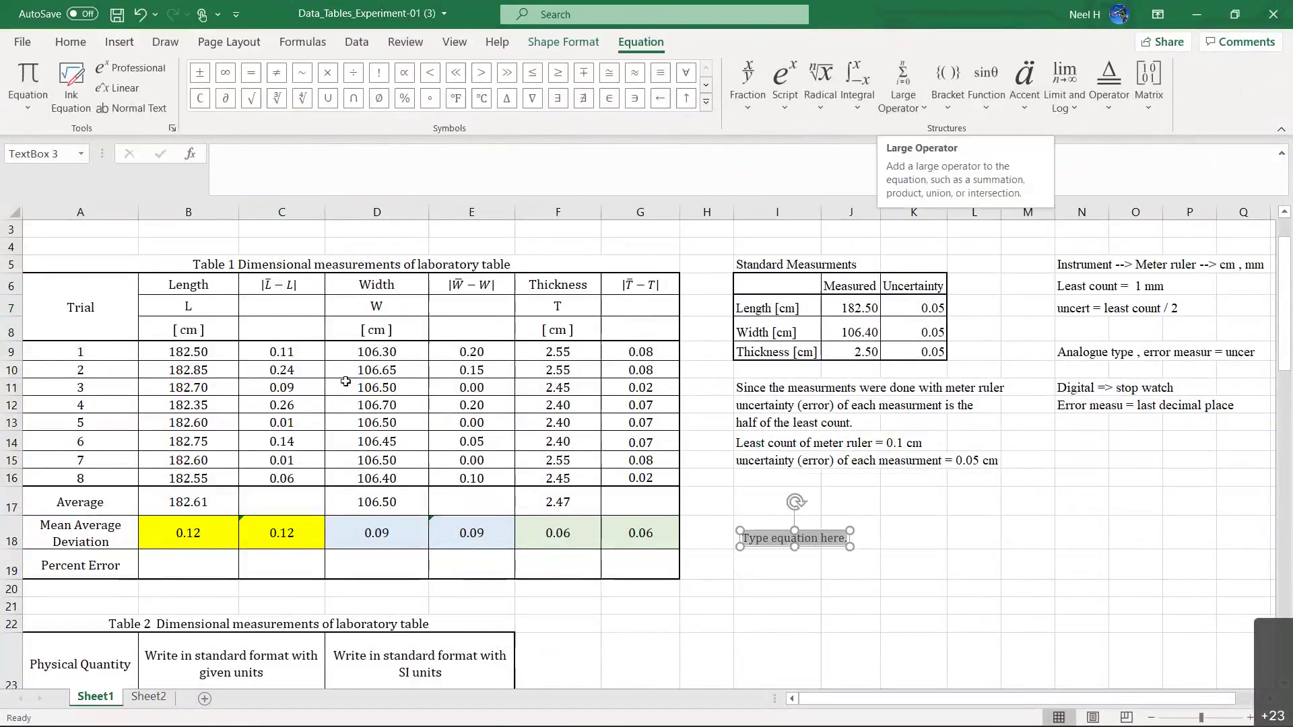
pyautogui.click(913, 564)
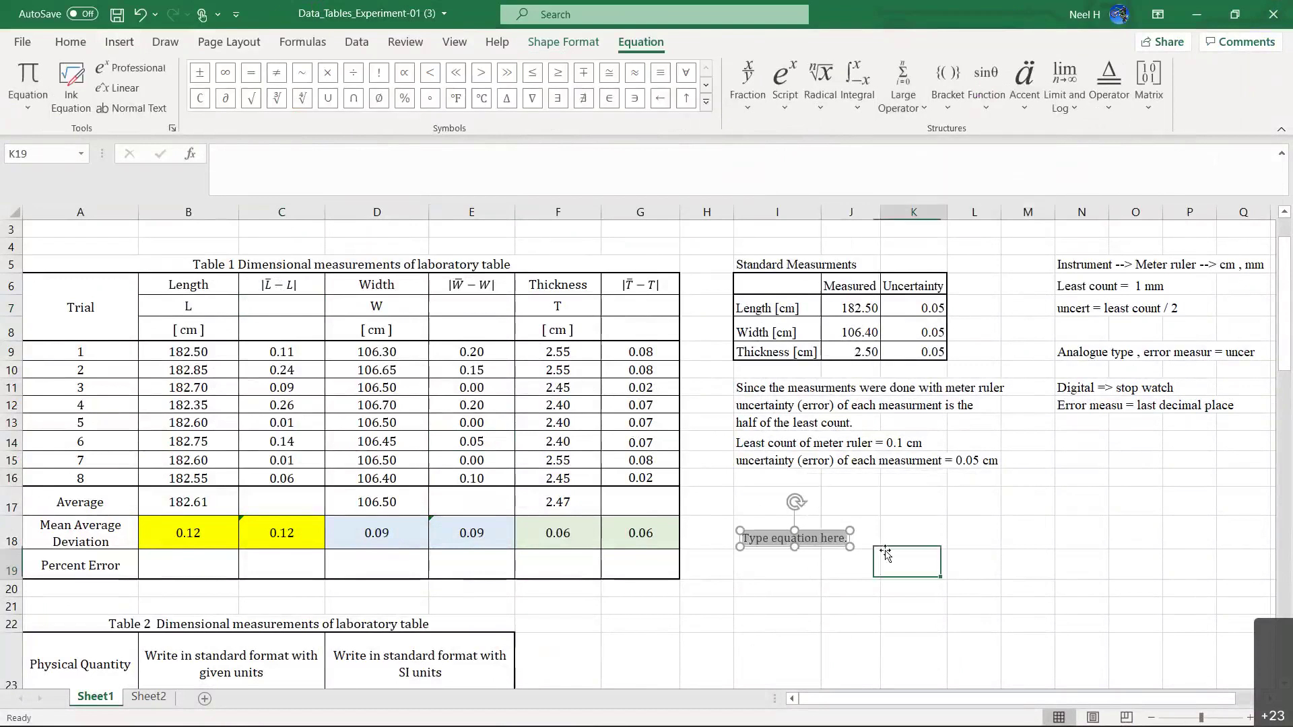
pyautogui.click(815, 534)
pyautogui.moveTo(814, 534); pyautogui.dragTo(315, 299)
pyautogui.press('Escape')
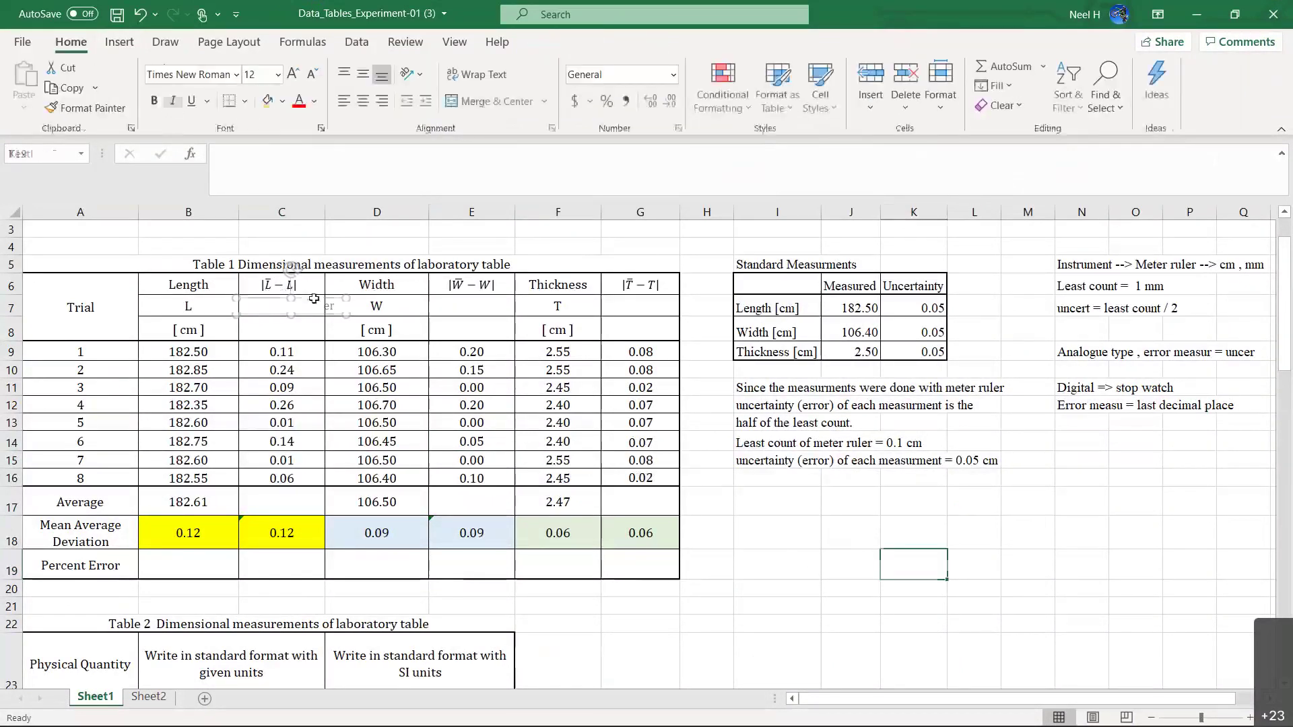
# Inspect the equation boxes in the length, width and thickness deviation headings, and return the workbook to its half-screen layout
pyautogui.click(281, 287)
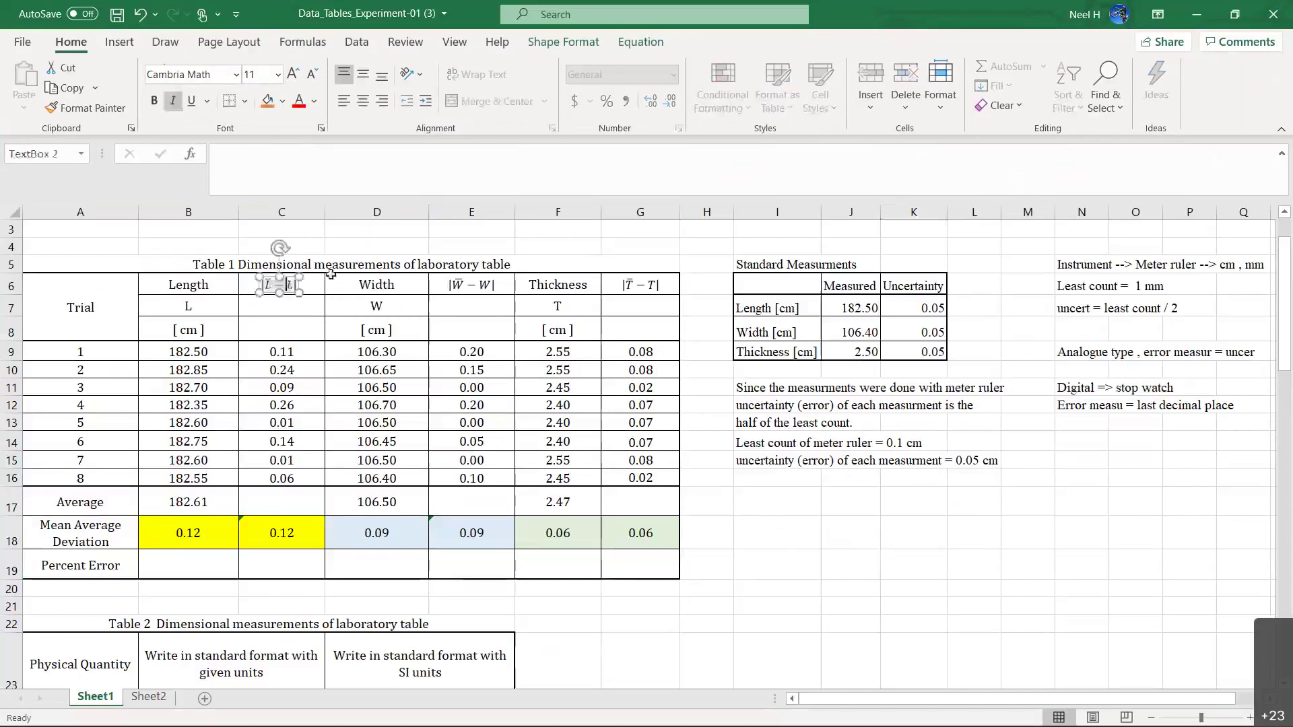
pyautogui.click(479, 285)
pyautogui.click(643, 286)
pyautogui.click(777, 533)
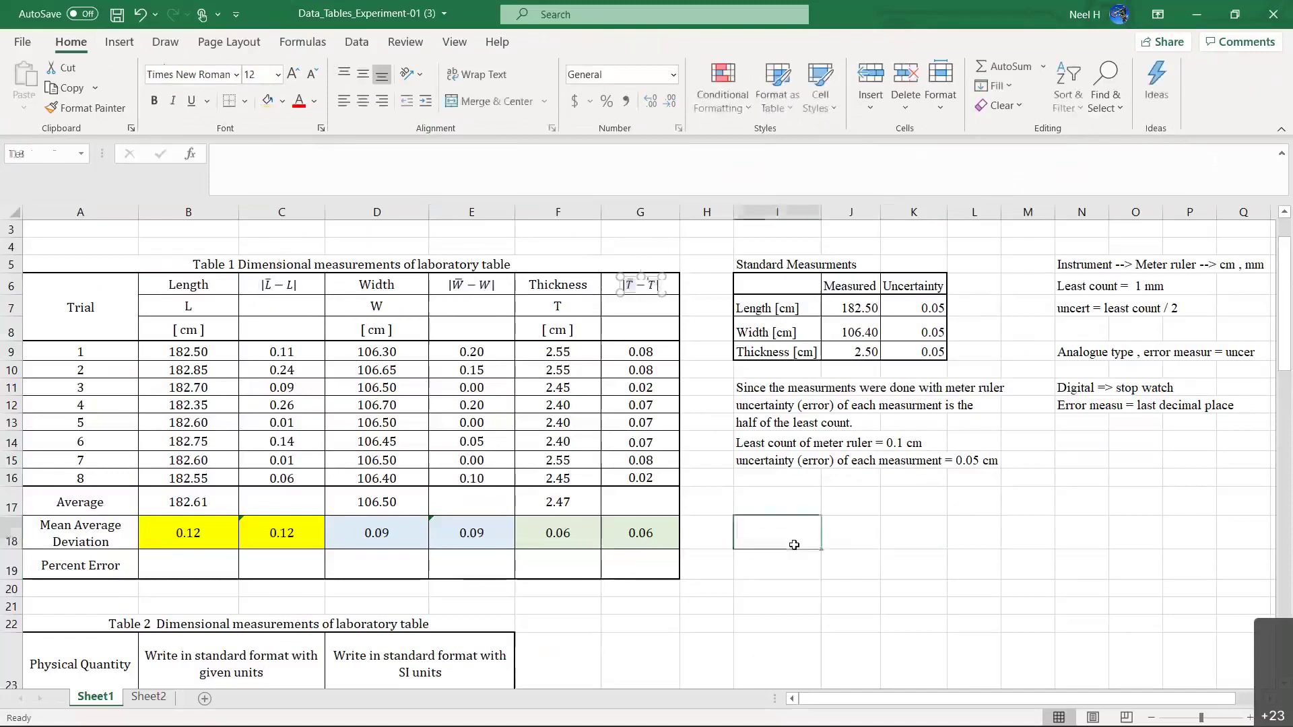
pyautogui.click(1235, 14)
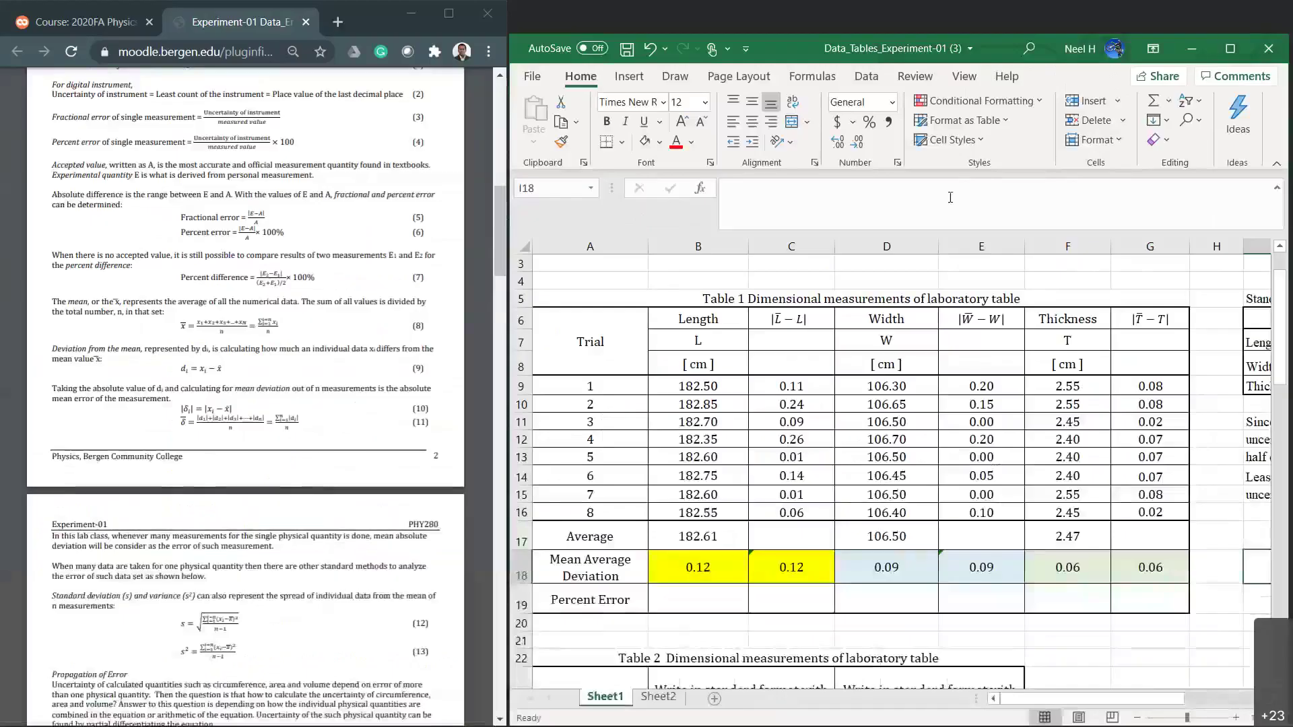
pyautogui.doubleClick(796, 27)
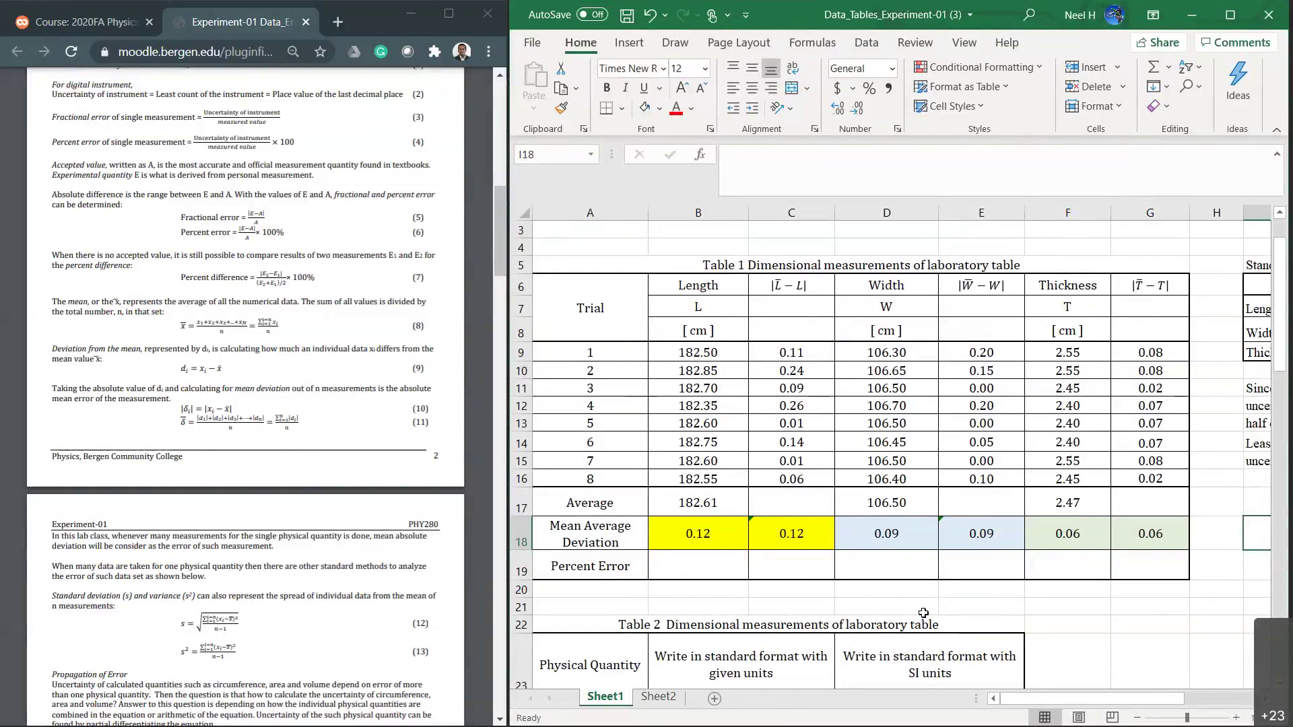
# Compare Table 1's Percent Error and Mean Average Deviation rows with the error formulas in the lab PDF
pyautogui.scroll(-2, 923, 612)
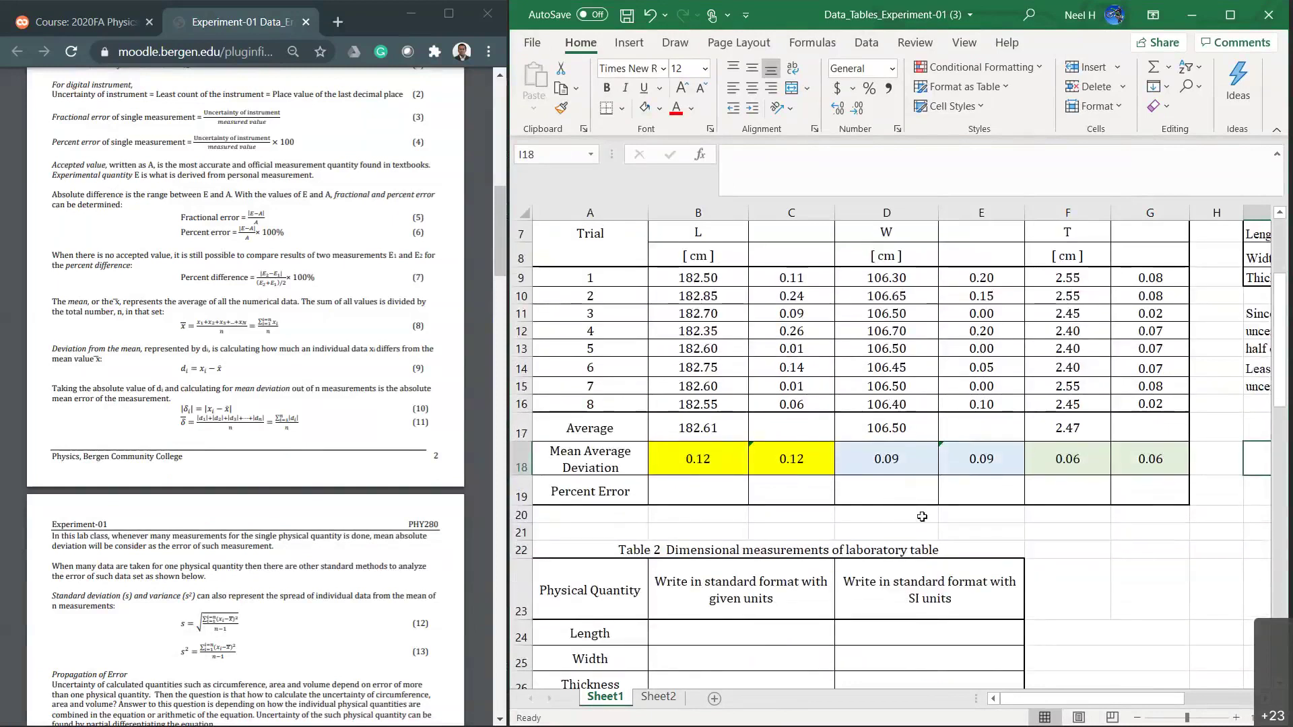
pyautogui.scroll(-2, 922, 516)
pyautogui.scroll(-1, 922, 517)
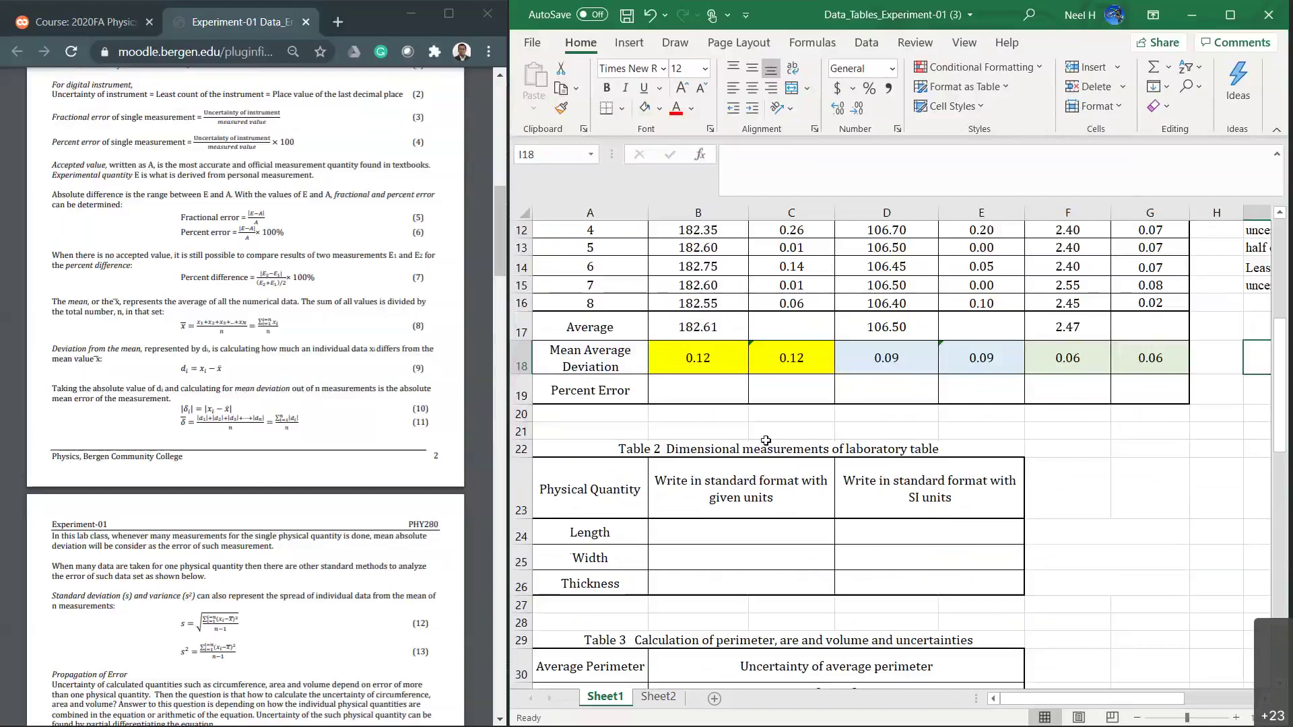
pyautogui.click(712, 401)
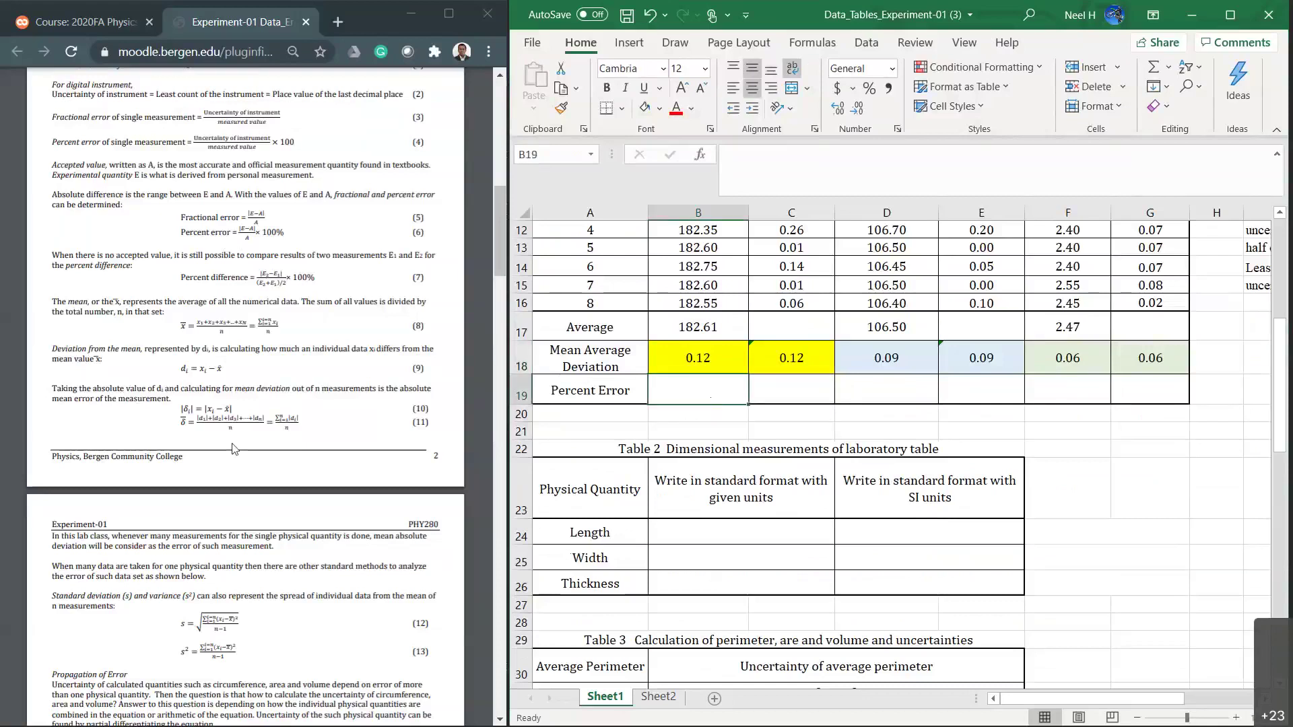
pyautogui.scroll(4, 233, 449)
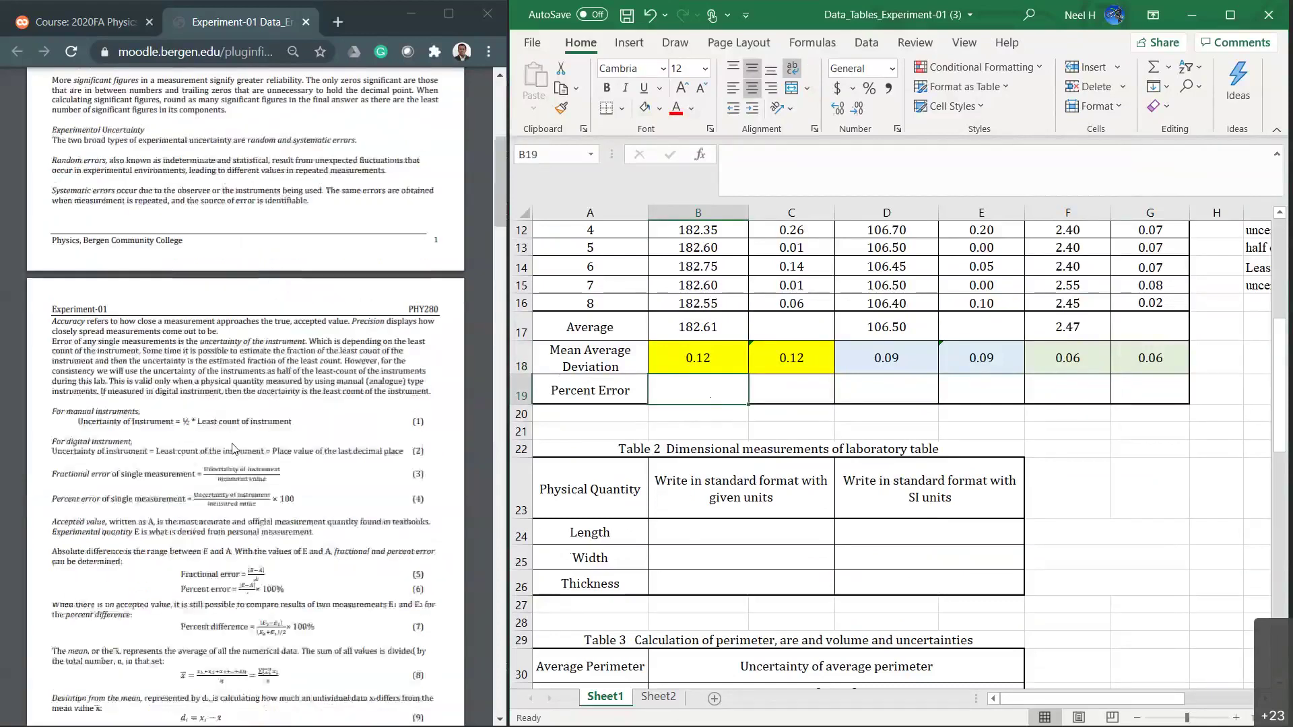
pyautogui.click(618, 395)
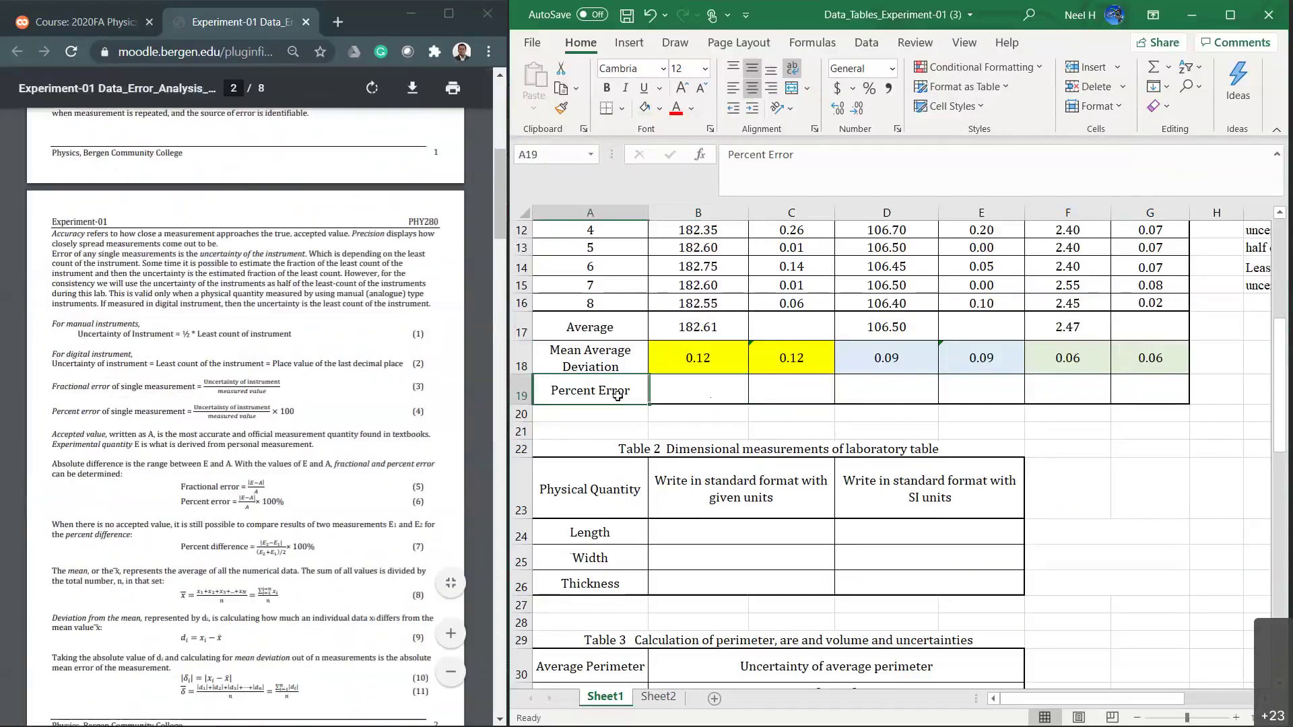
pyautogui.click(615, 354)
pyautogui.moveTo(616, 354); pyautogui.dragTo(878, 541)
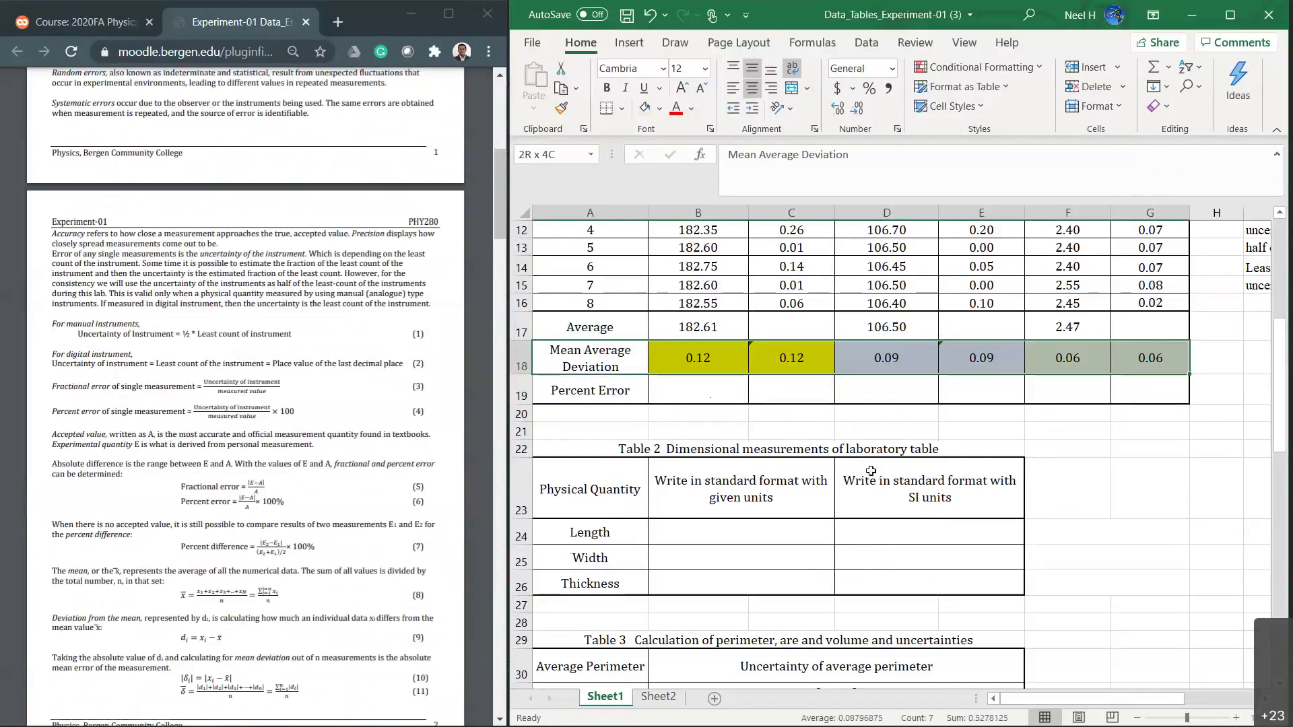
# Review Table 3's uncertainty formulas for average perimeter, area and volume, and return to Table 1
pyautogui.scroll(-6, 878, 540)
pyautogui.moveTo(868, 259); pyautogui.dragTo(890, 597)
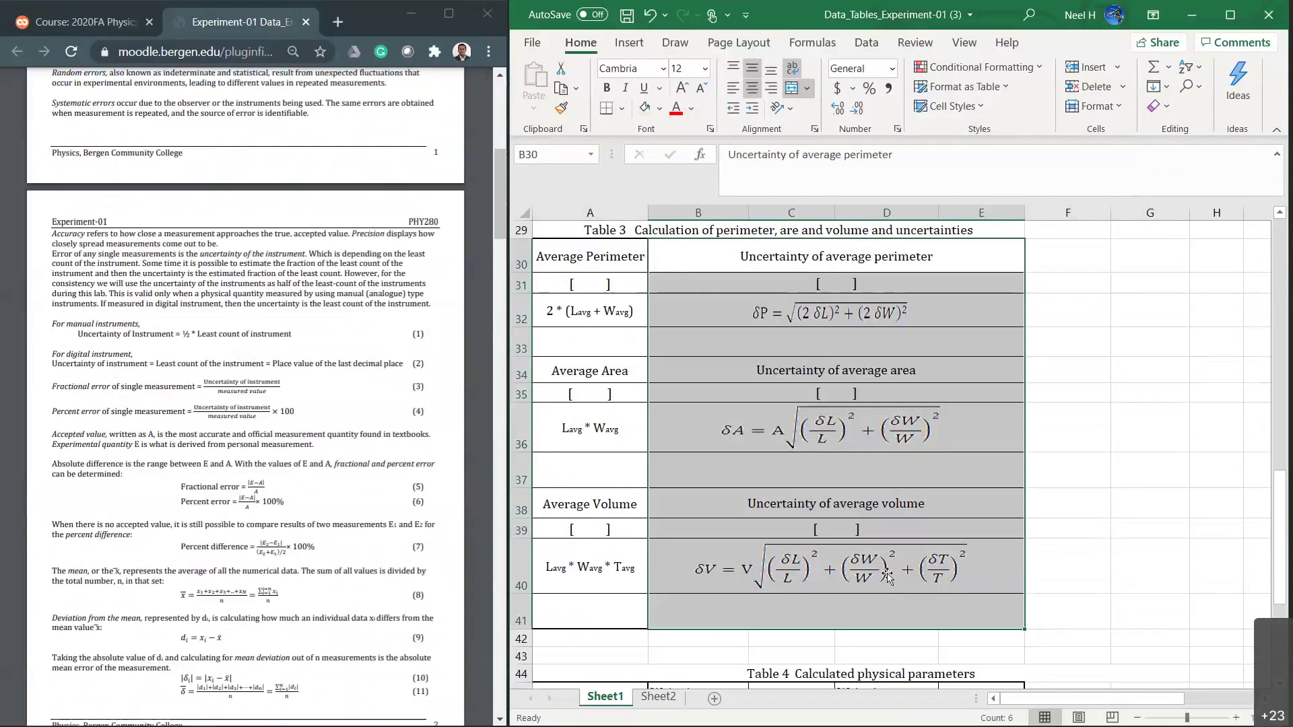
pyautogui.scroll(3, 887, 577)
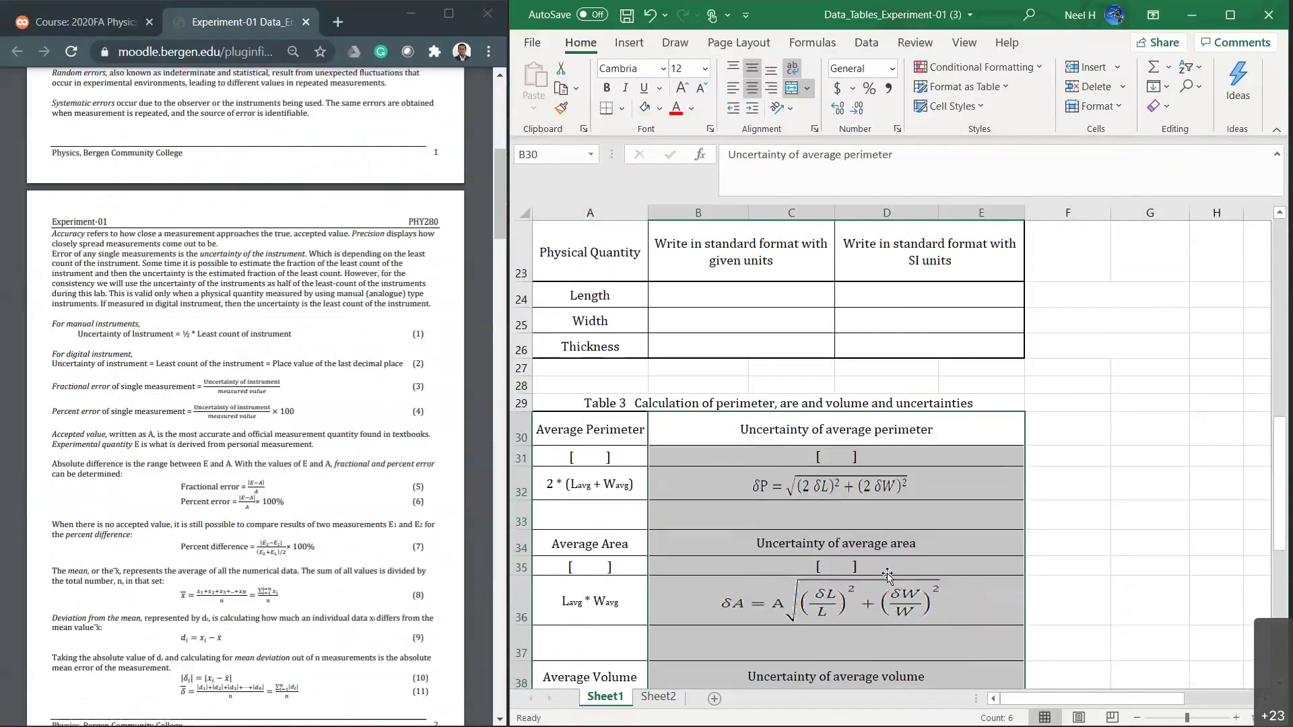
pyautogui.click(939, 383)
pyautogui.scroll(5, 939, 382)
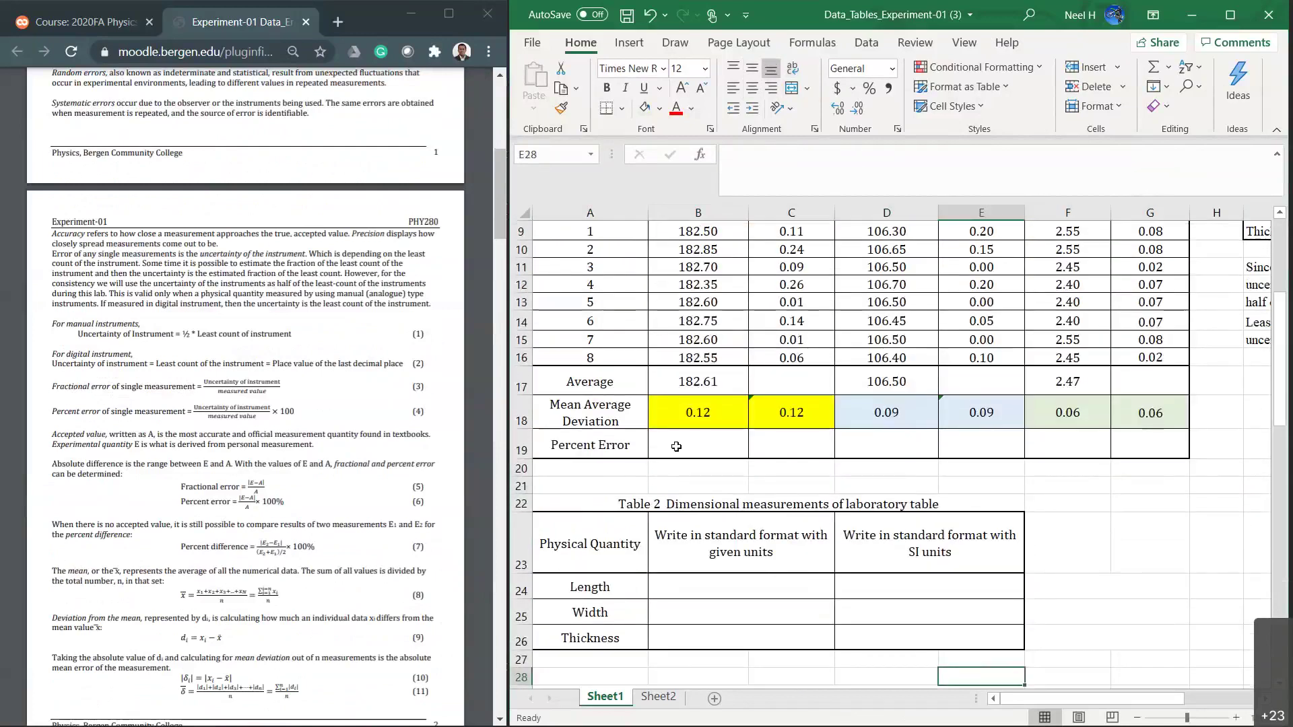
# Review Table 1's Percent Error row alongside the average length and the standard measured length in J7
pyautogui.click(676, 446)
pyautogui.scroll(2, 676, 447)
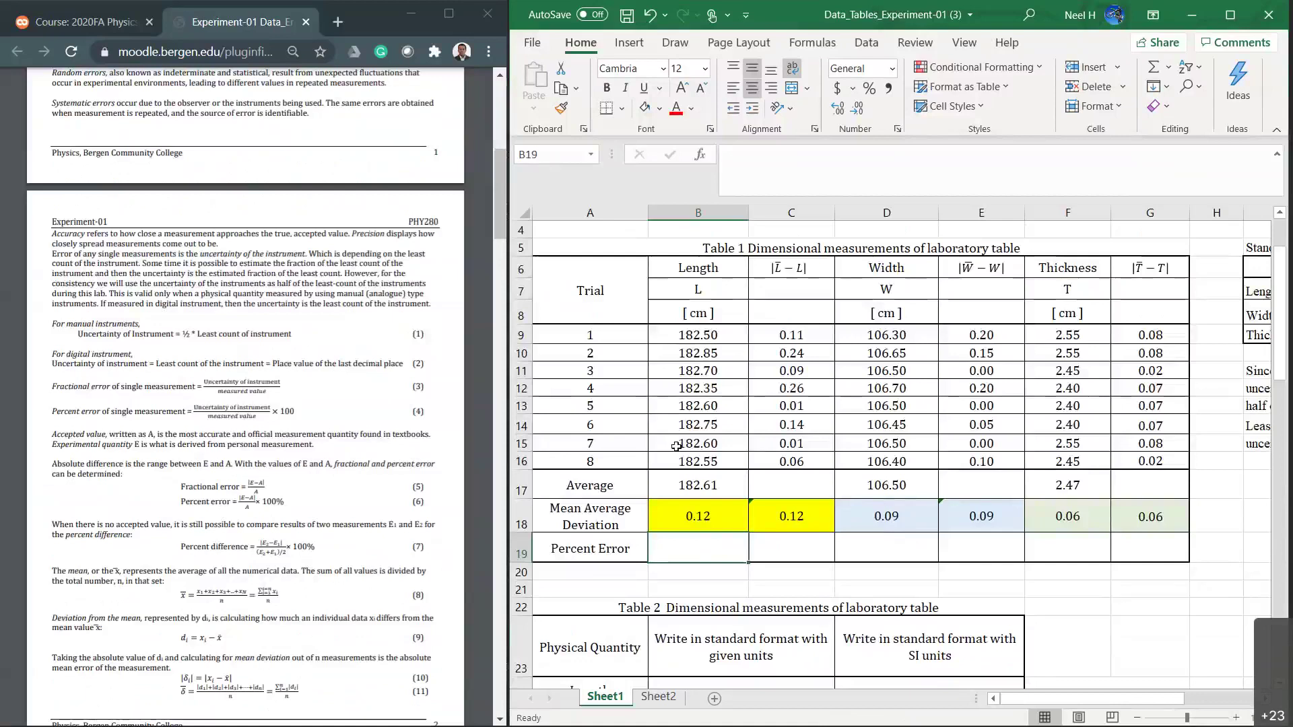
pyautogui.click(587, 545)
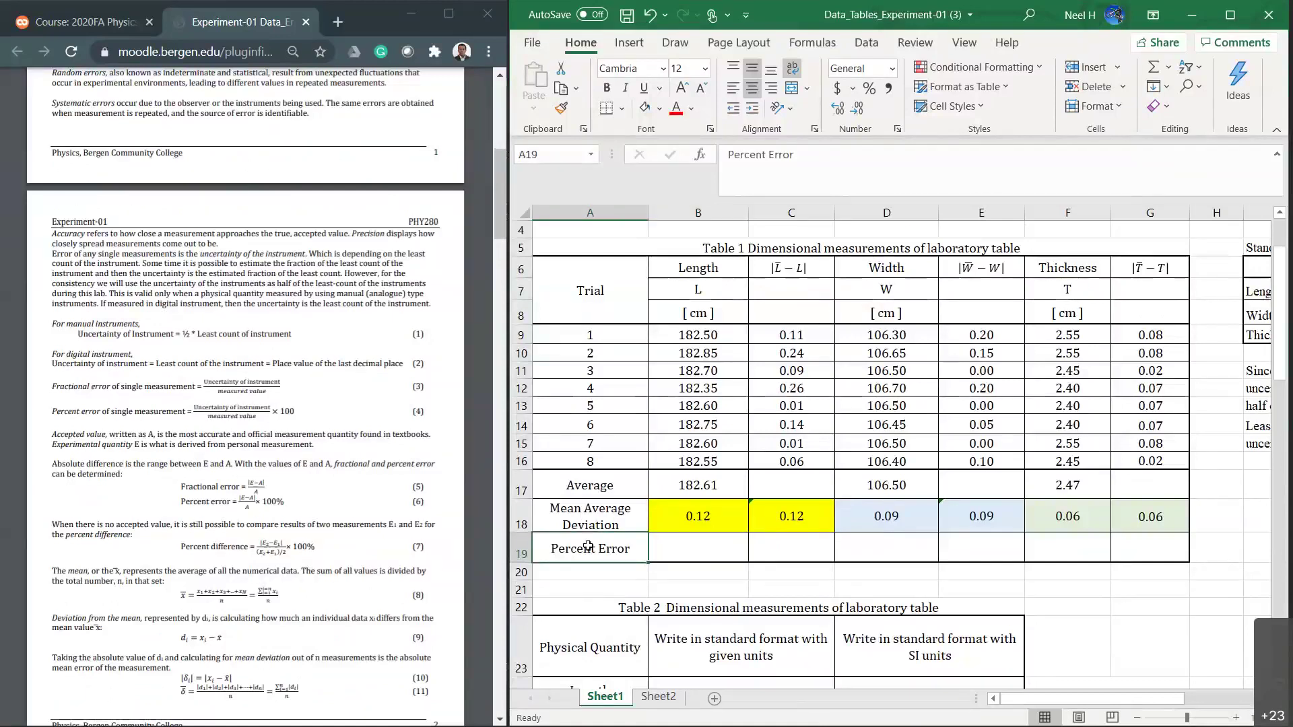
pyautogui.click(688, 551)
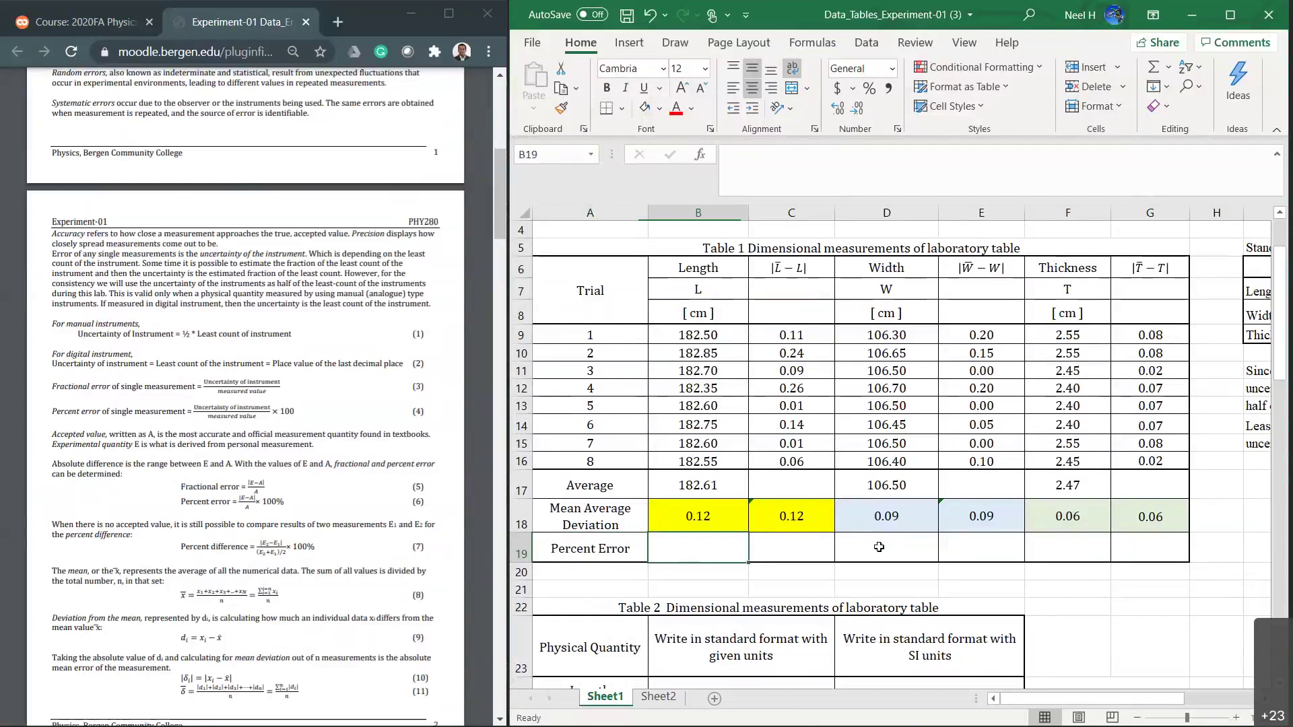
pyautogui.hscroll(1, 878, 546)
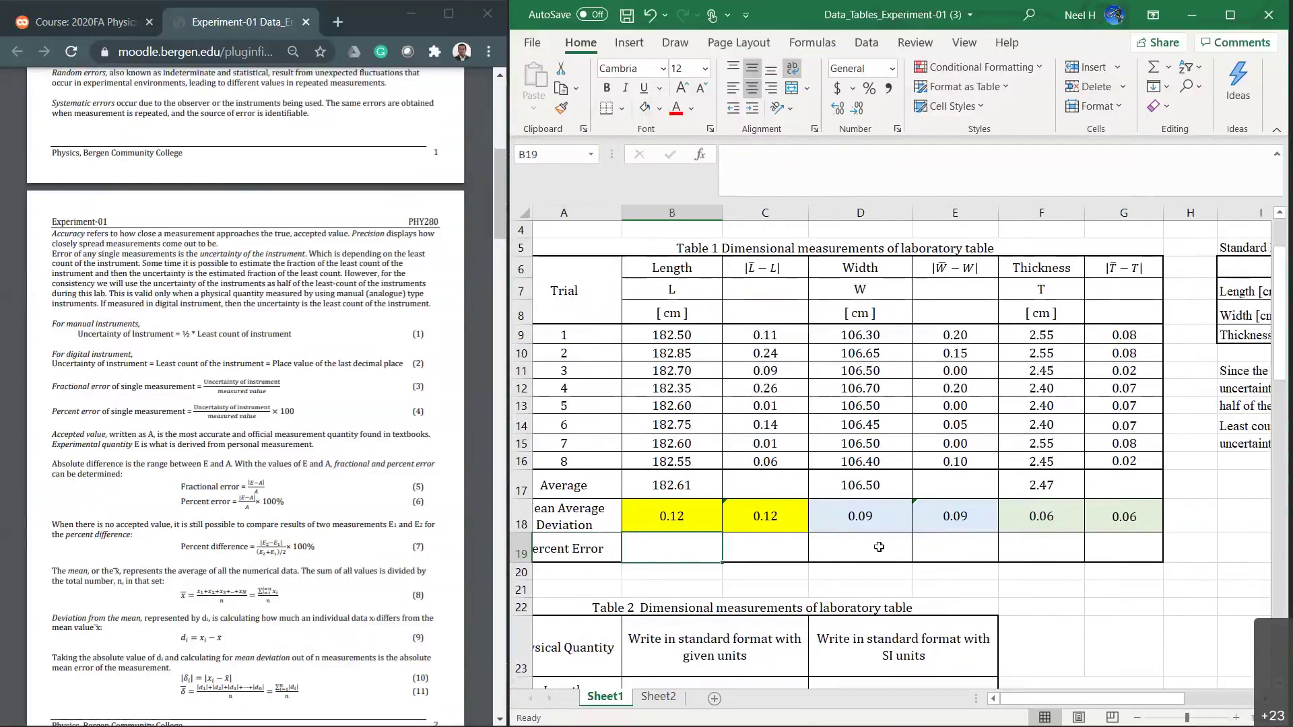
pyautogui.hscroll(-1, 879, 546)
pyautogui.click(613, 558)
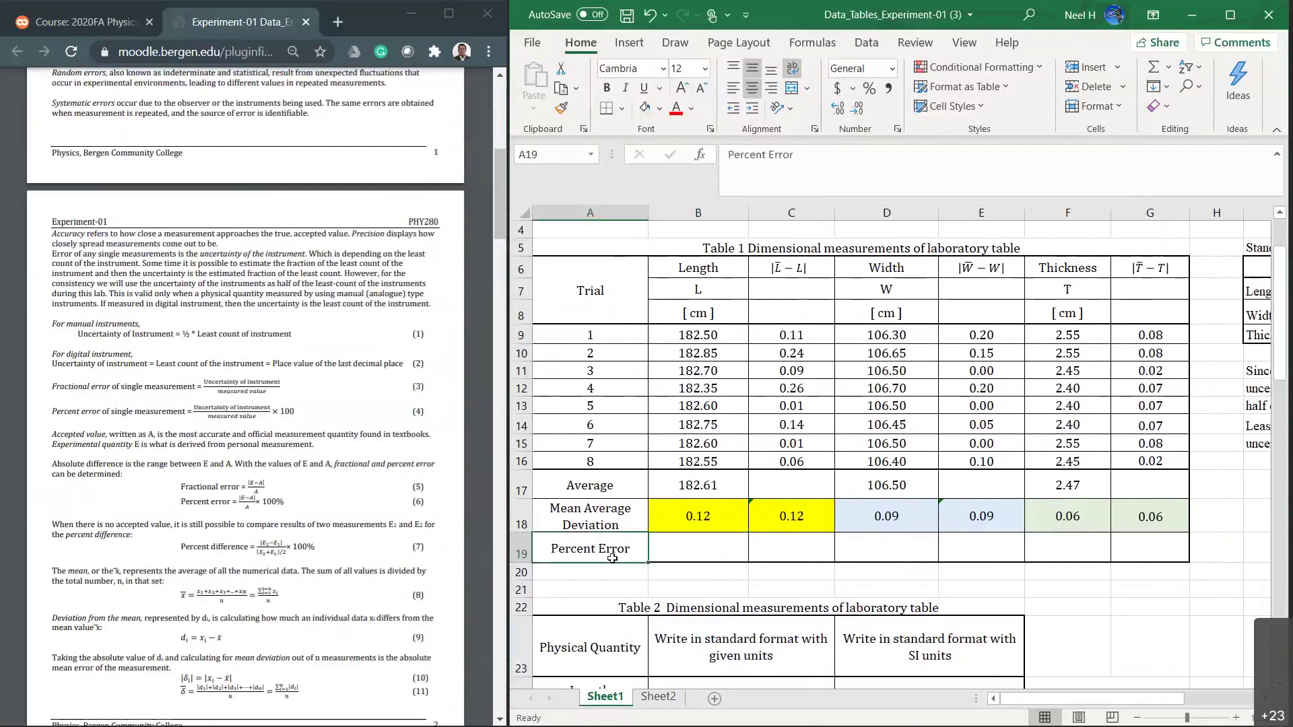
pyautogui.click(697, 484)
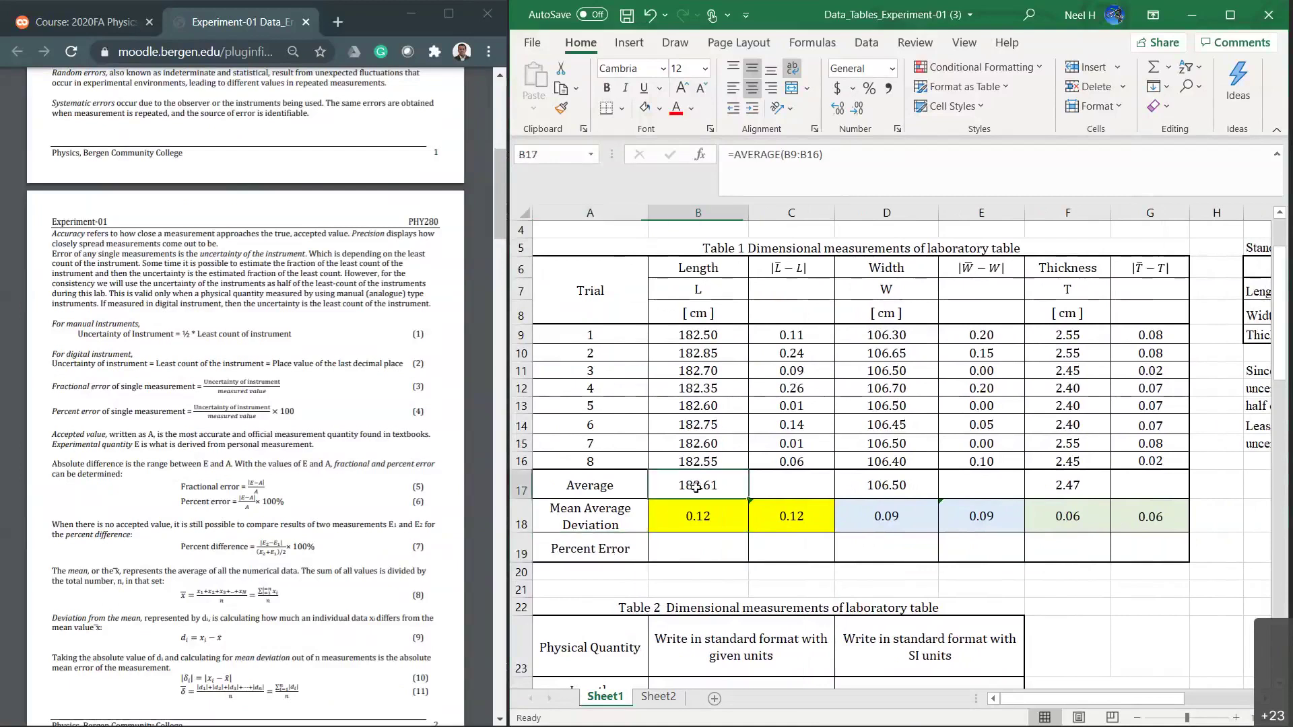
pyautogui.hscroll(5, 691, 486)
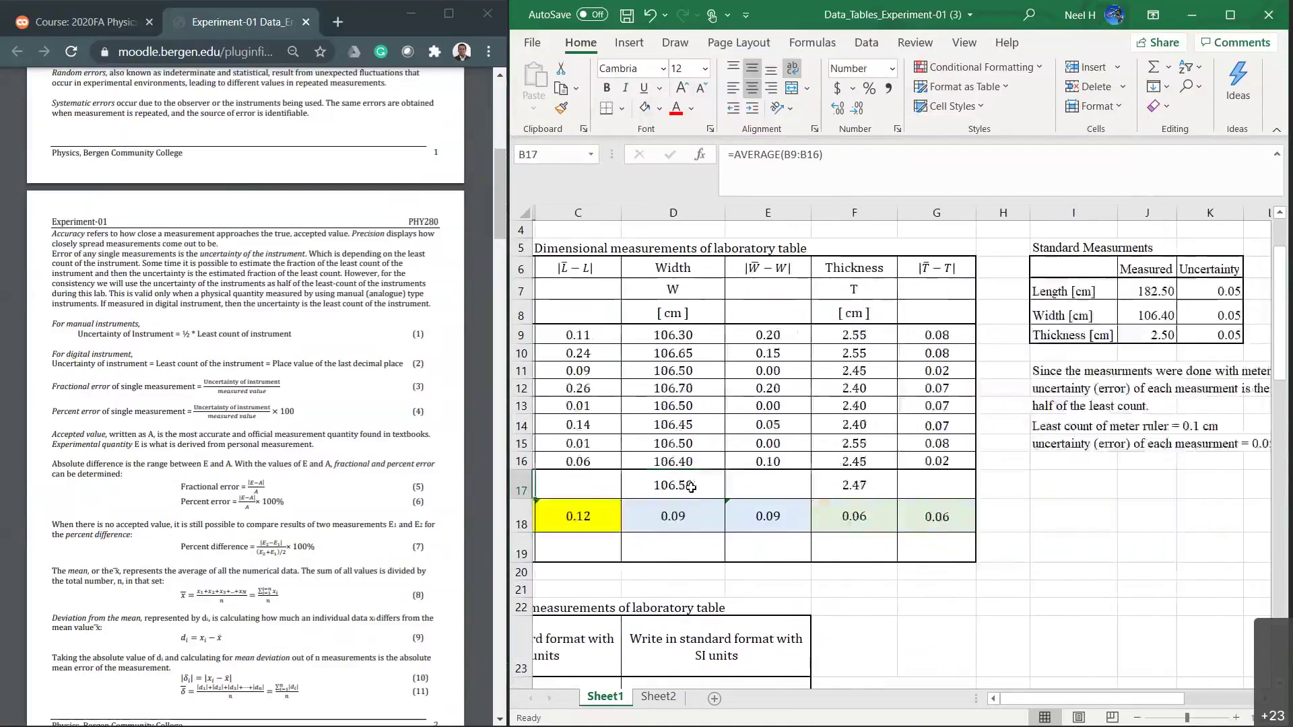
pyautogui.click(1045, 289)
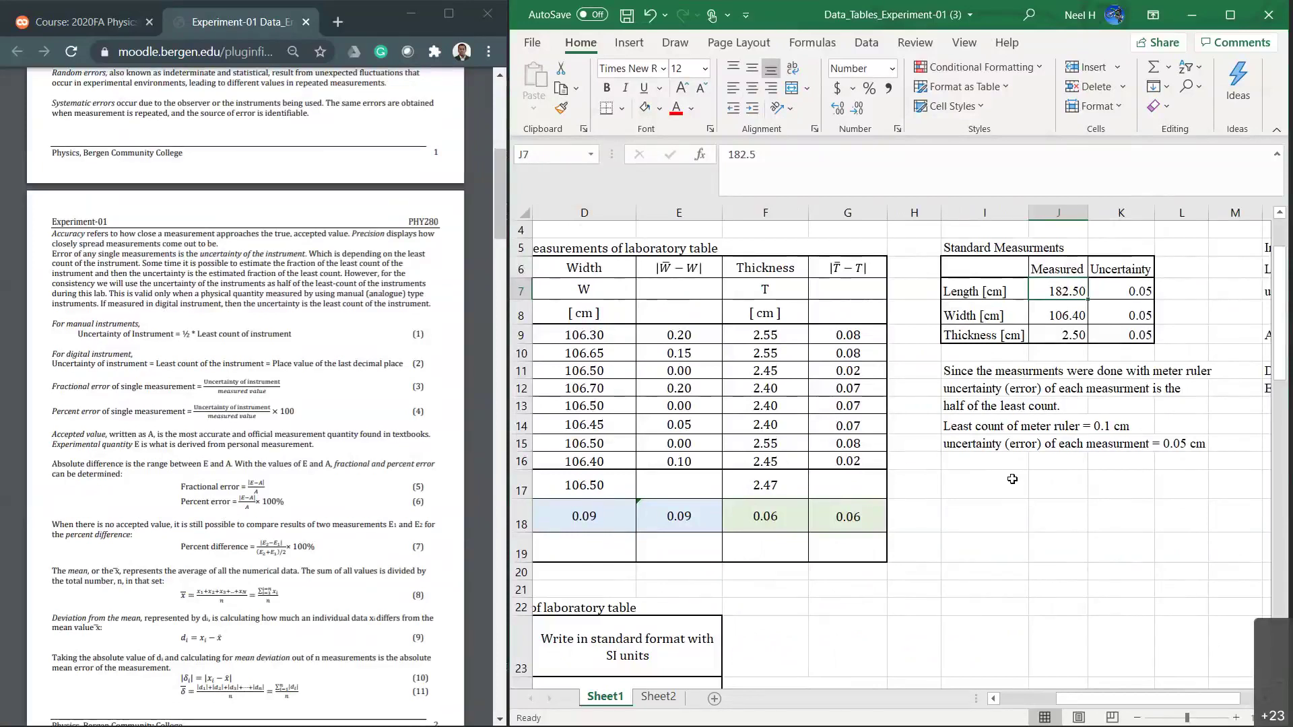
pyautogui.hscroll(-3, 1012, 479)
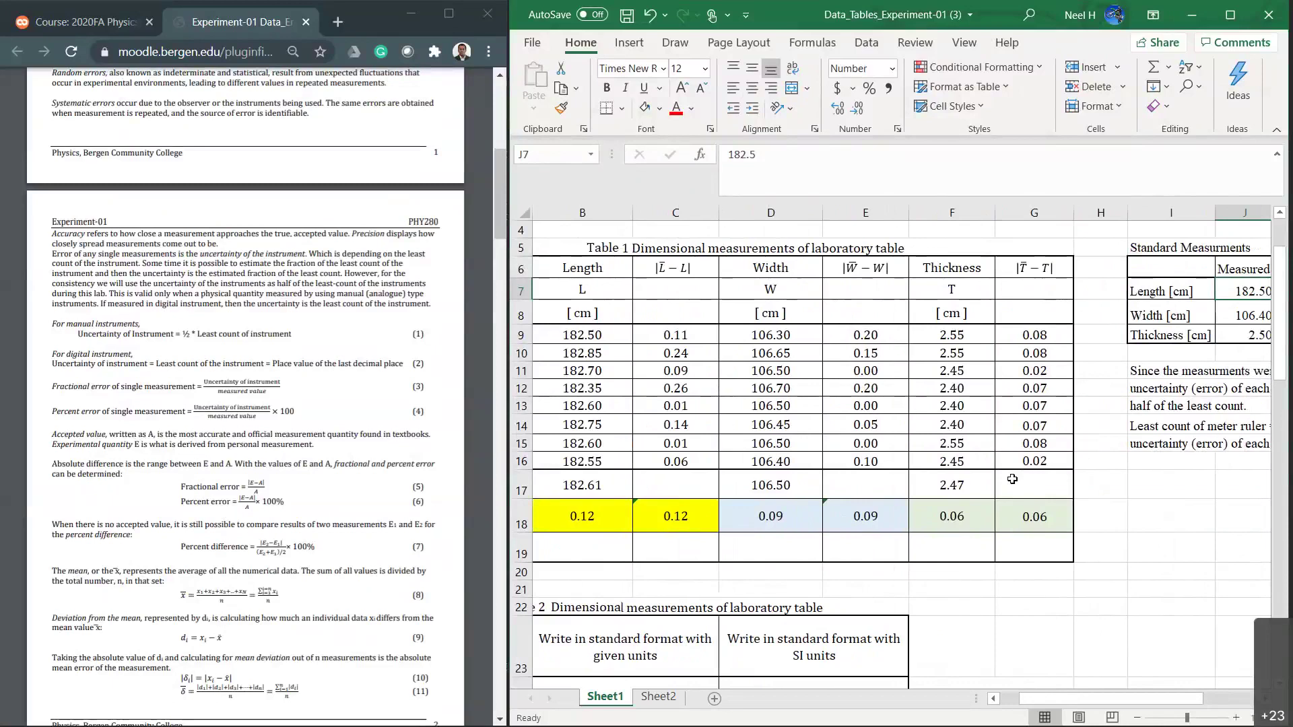
pyautogui.hscroll(-2, 1012, 478)
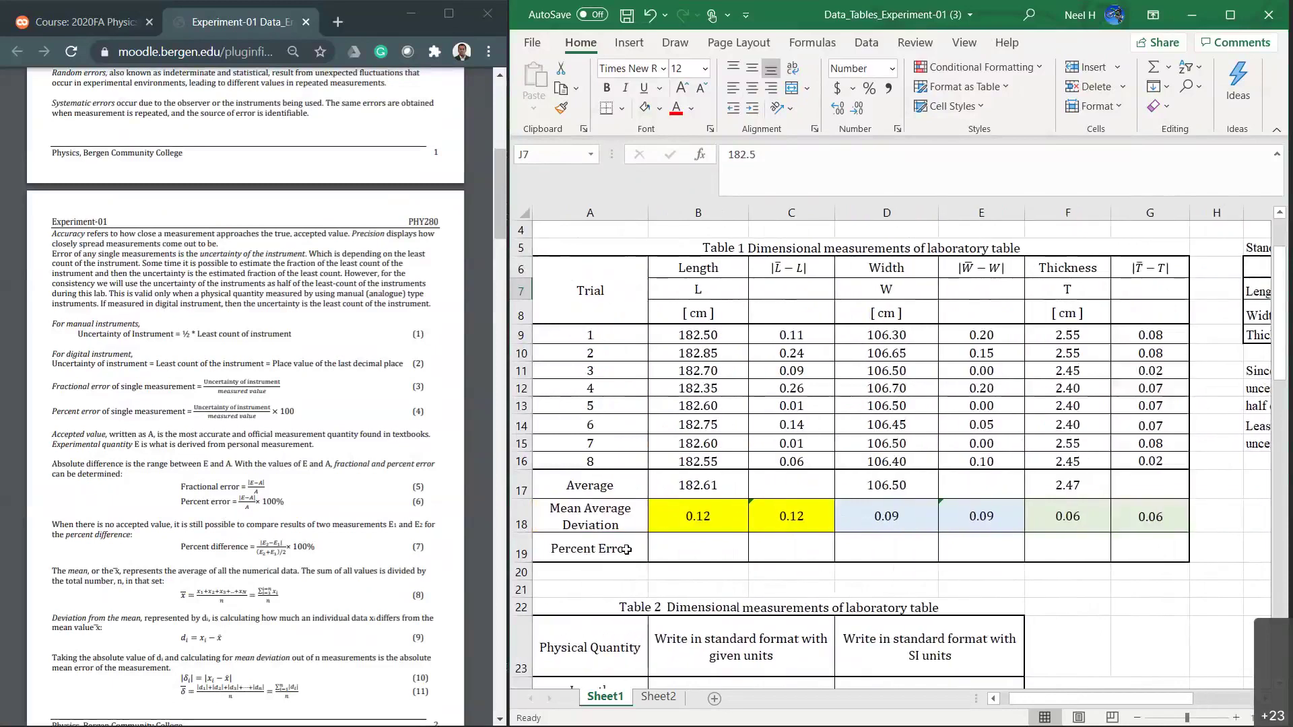
# Compare the percent error formula in the lab PDF with the length Percent Error cell and the standard measured length
pyautogui.click(581, 550)
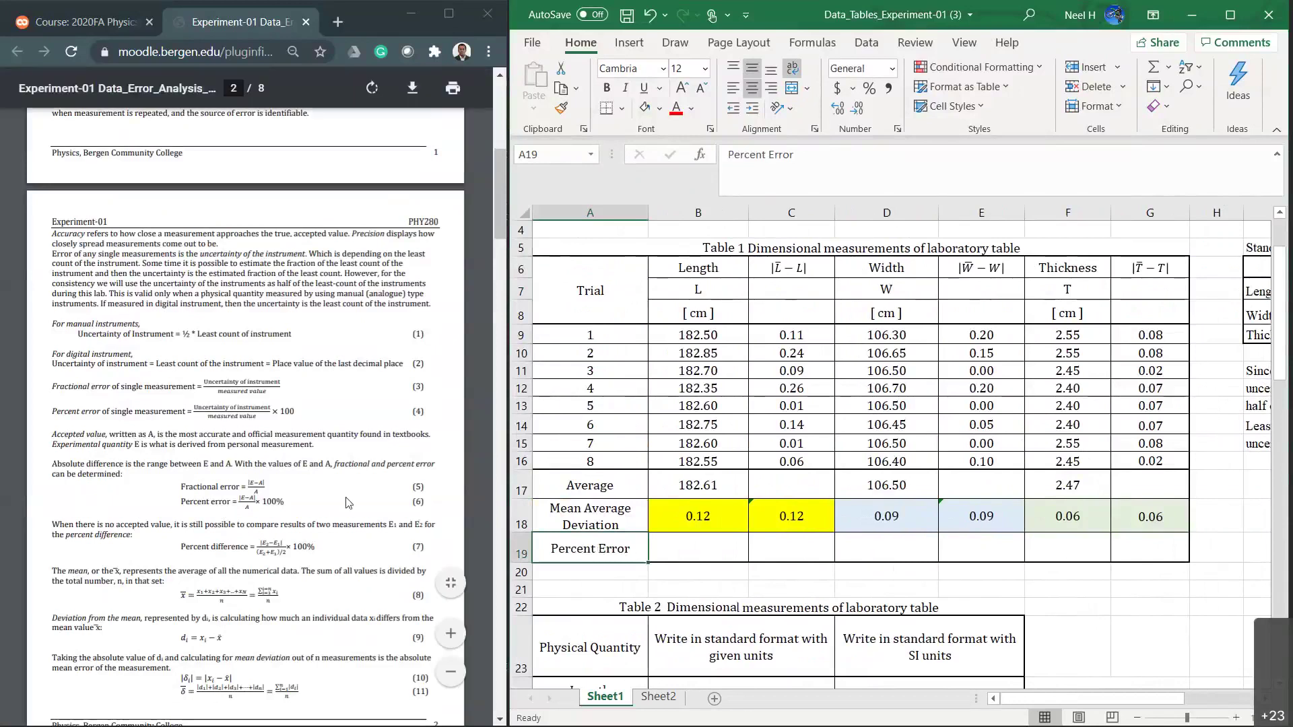
pyautogui.scroll(-2, 314, 508)
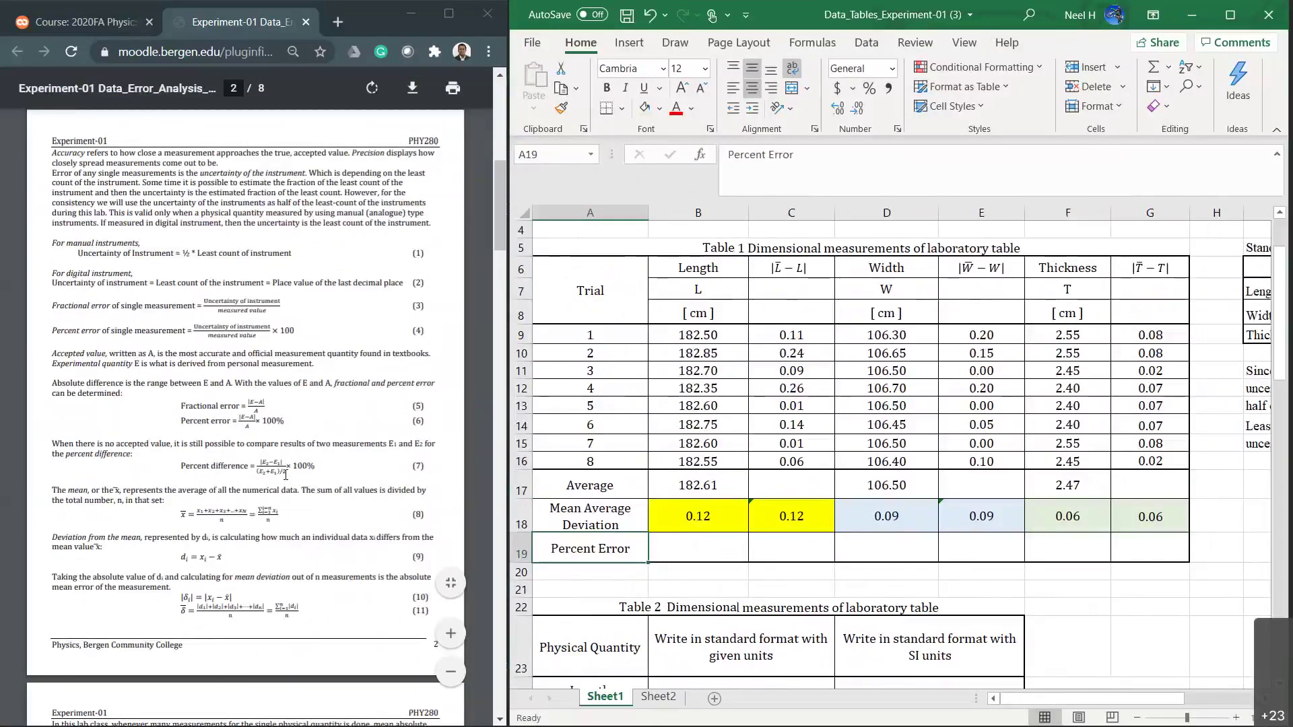
pyautogui.click(710, 551)
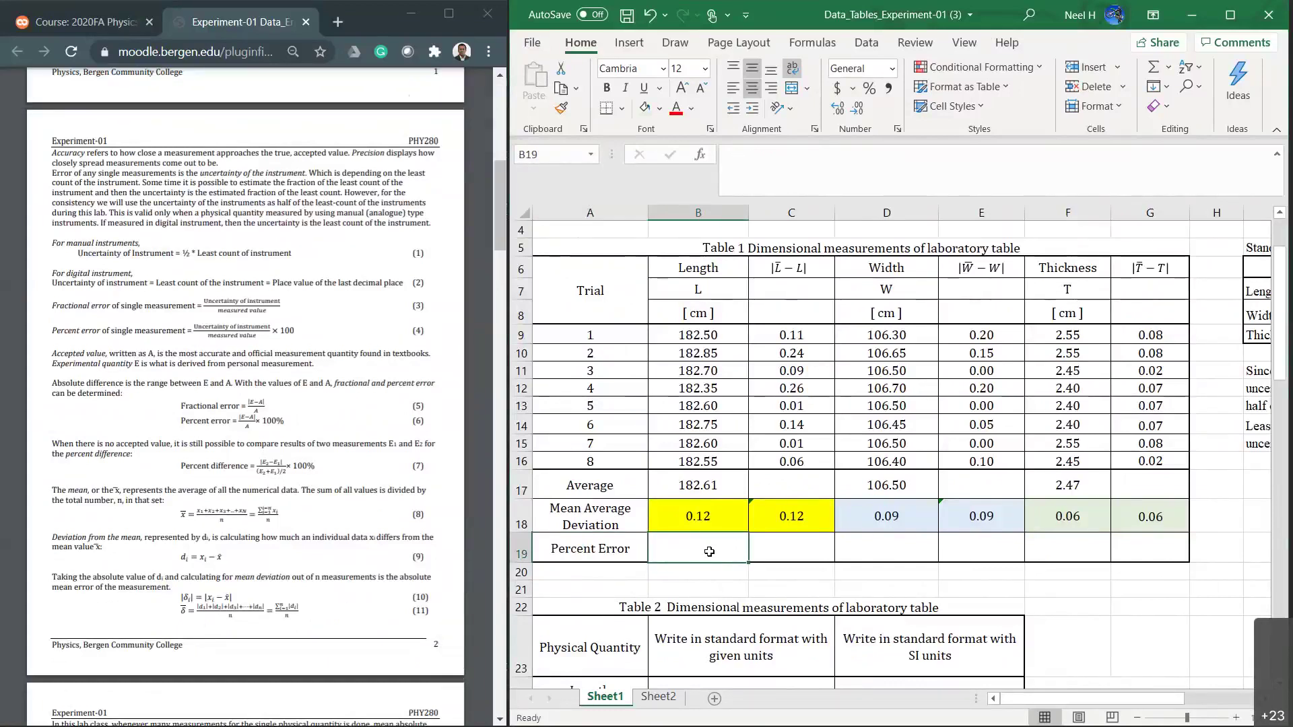
pyautogui.scroll(1, 710, 552)
pyautogui.hscroll(2, 875, 471)
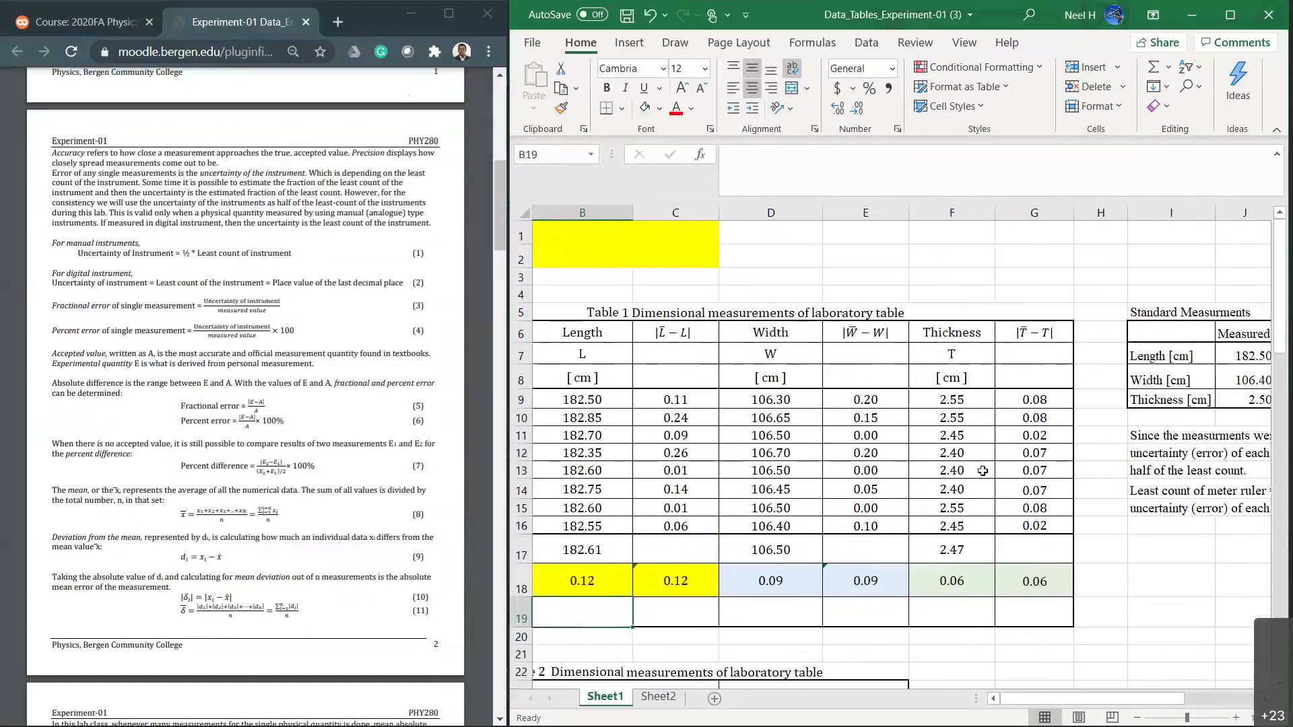
pyautogui.click(1151, 356)
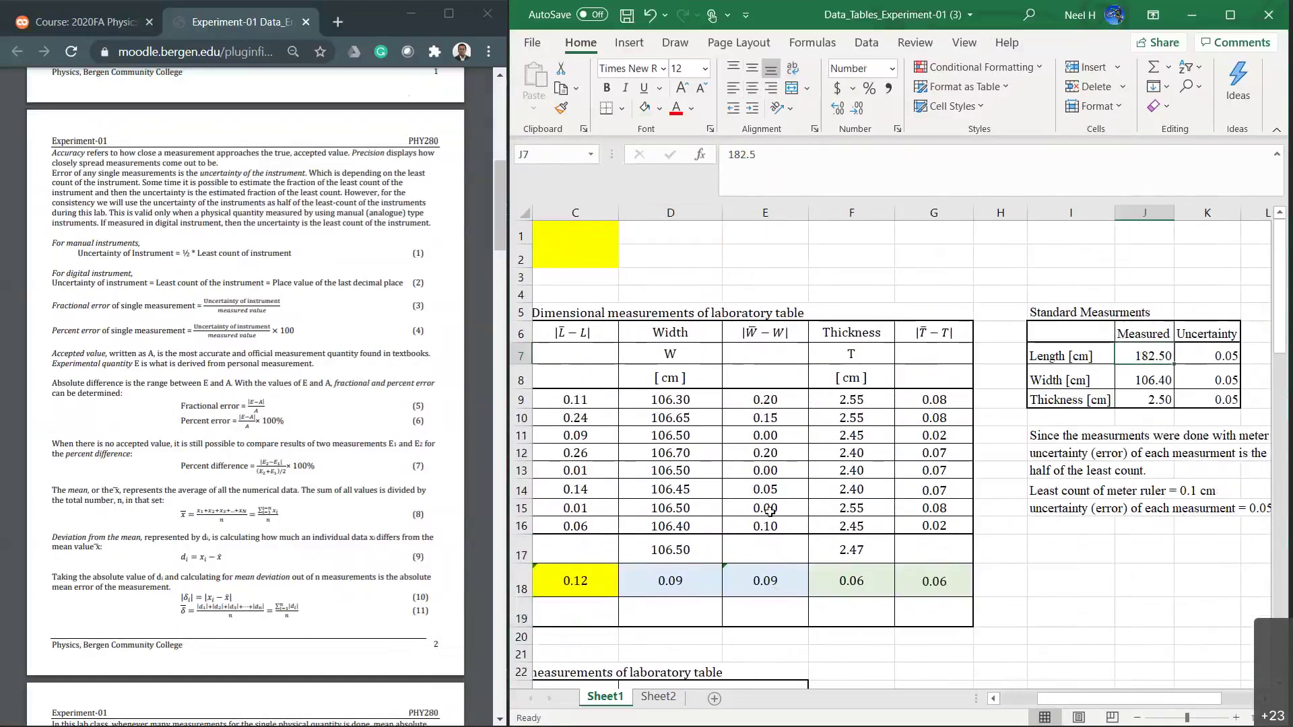
pyautogui.hscroll(-2, 770, 511)
# Calculate the length's percent error in B19 with the formula =ABS(J7-B17)/J7*100
pyautogui.click(705, 609)
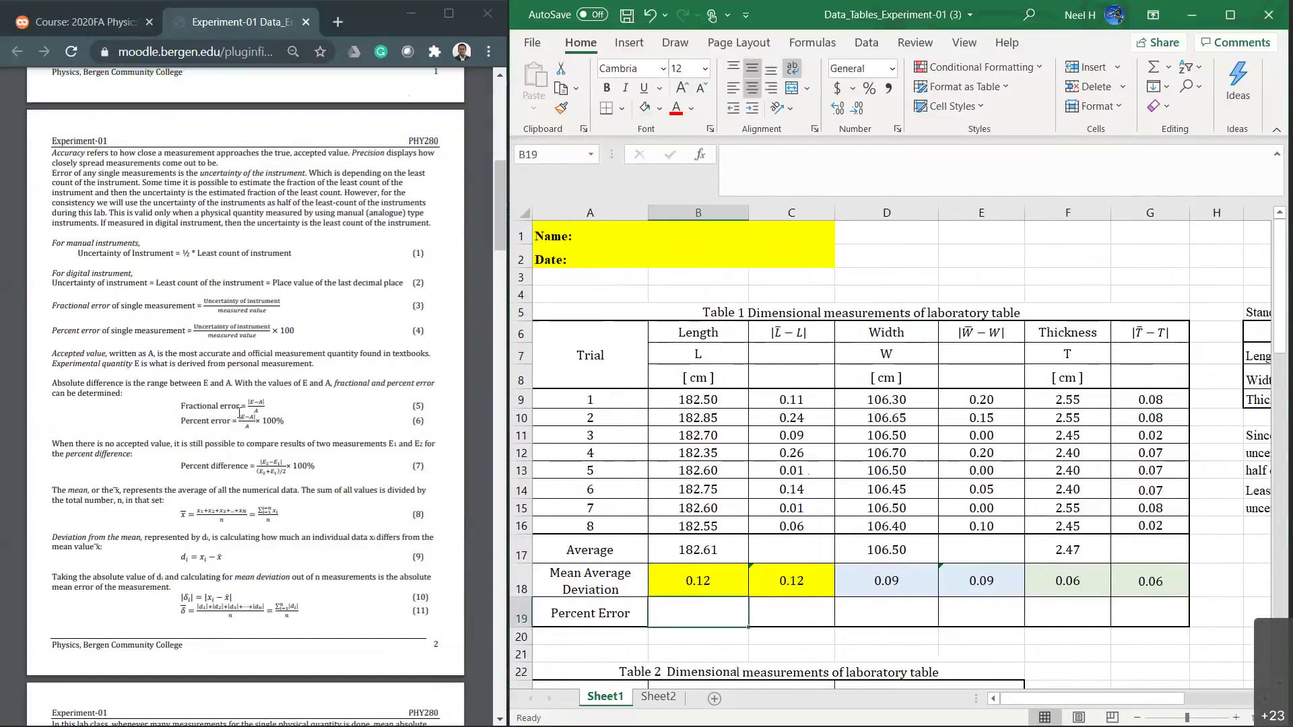
pyautogui.write('=ABS')
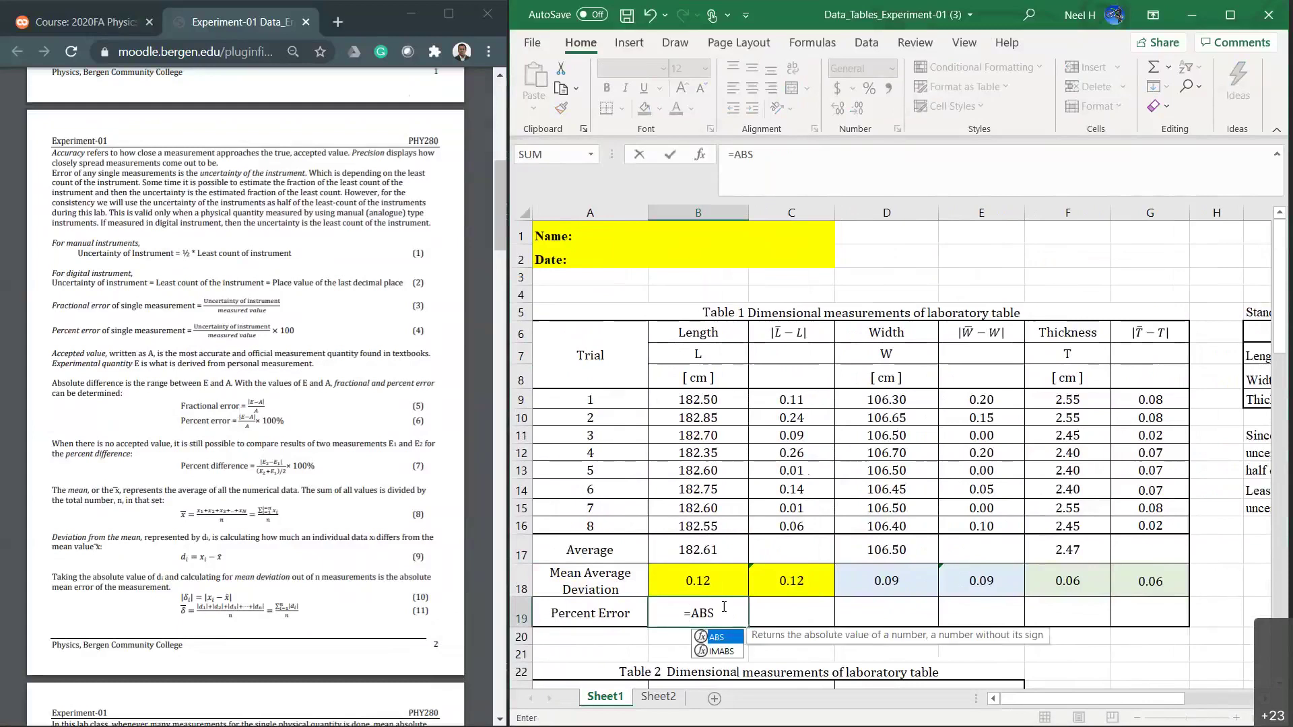
pyautogui.write('(')
pyautogui.hscroll(2, 1063, 424)
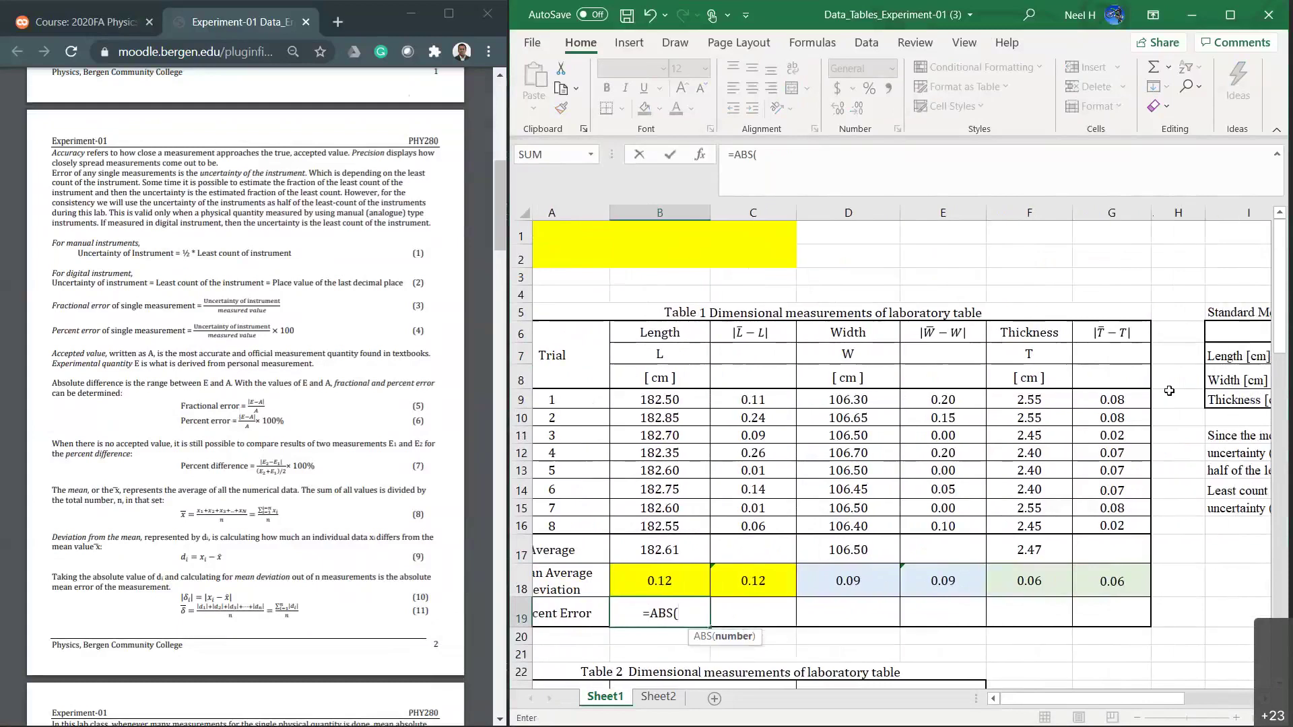
pyautogui.click(1254, 354)
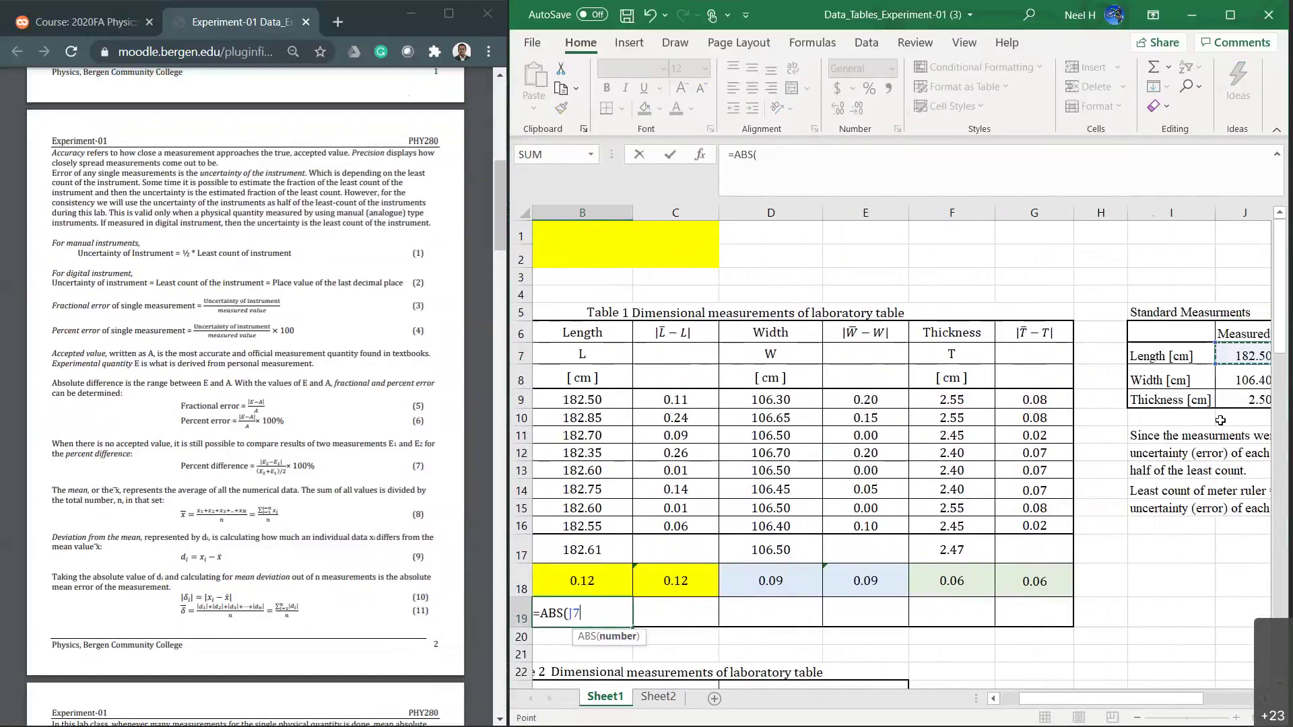
pyautogui.hscroll(-3, 1220, 420)
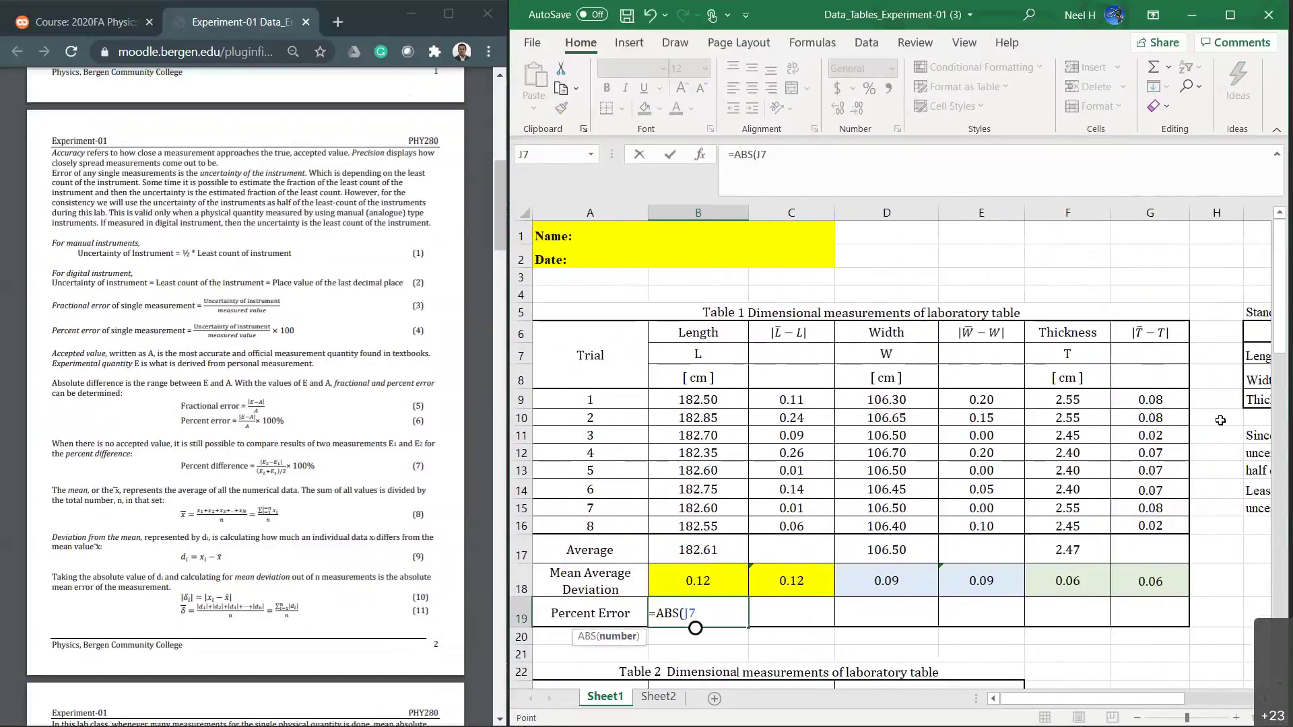
pyautogui.write('-')
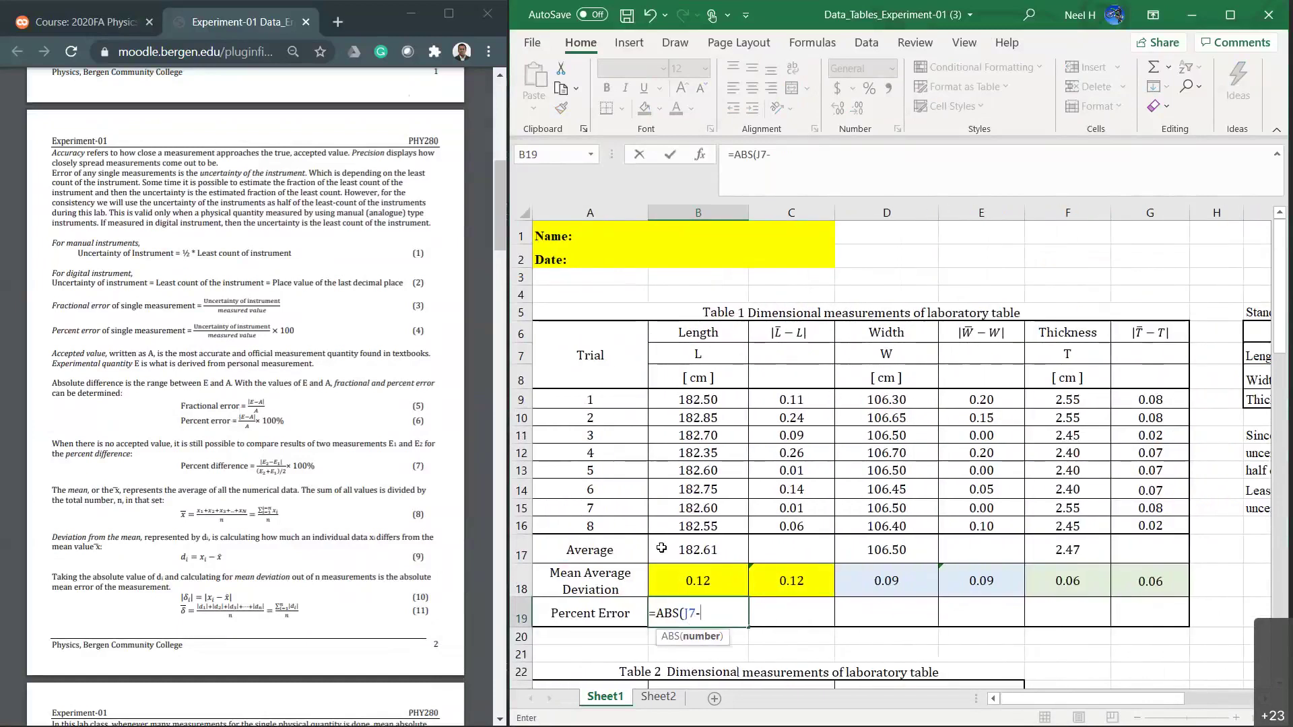
pyautogui.click(708, 551)
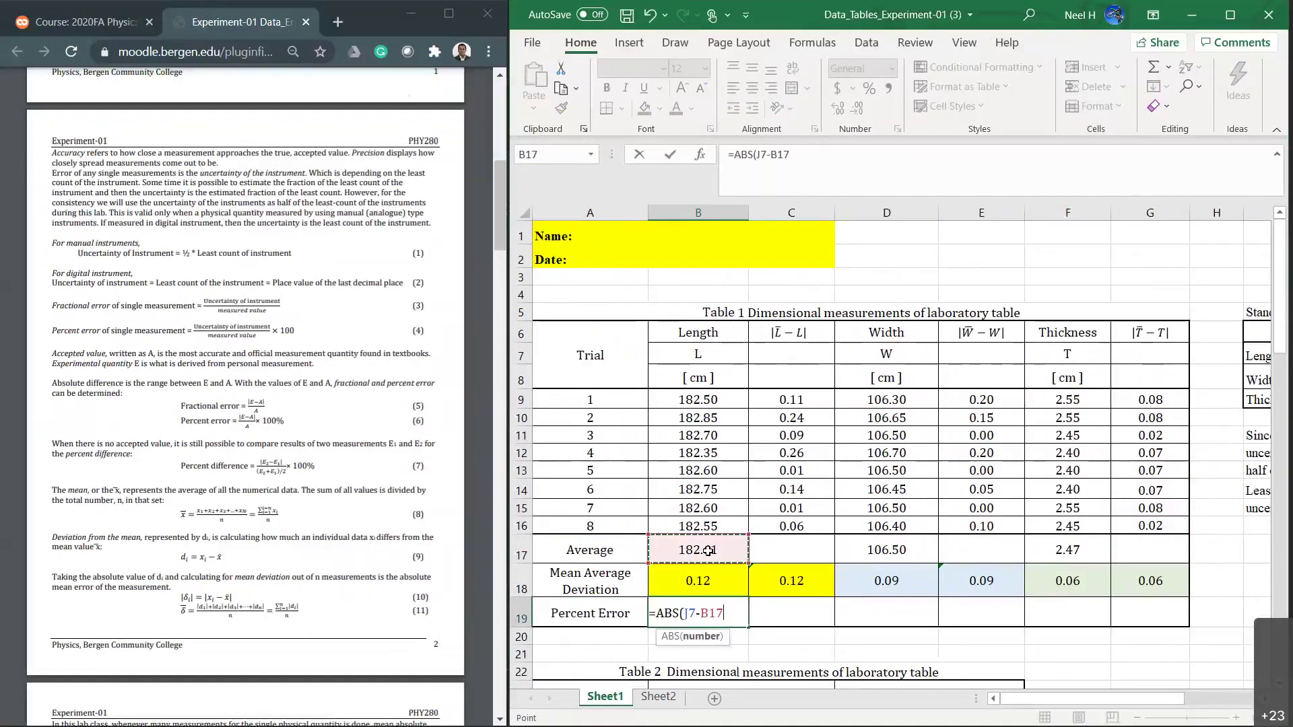
pyautogui.write(')/')
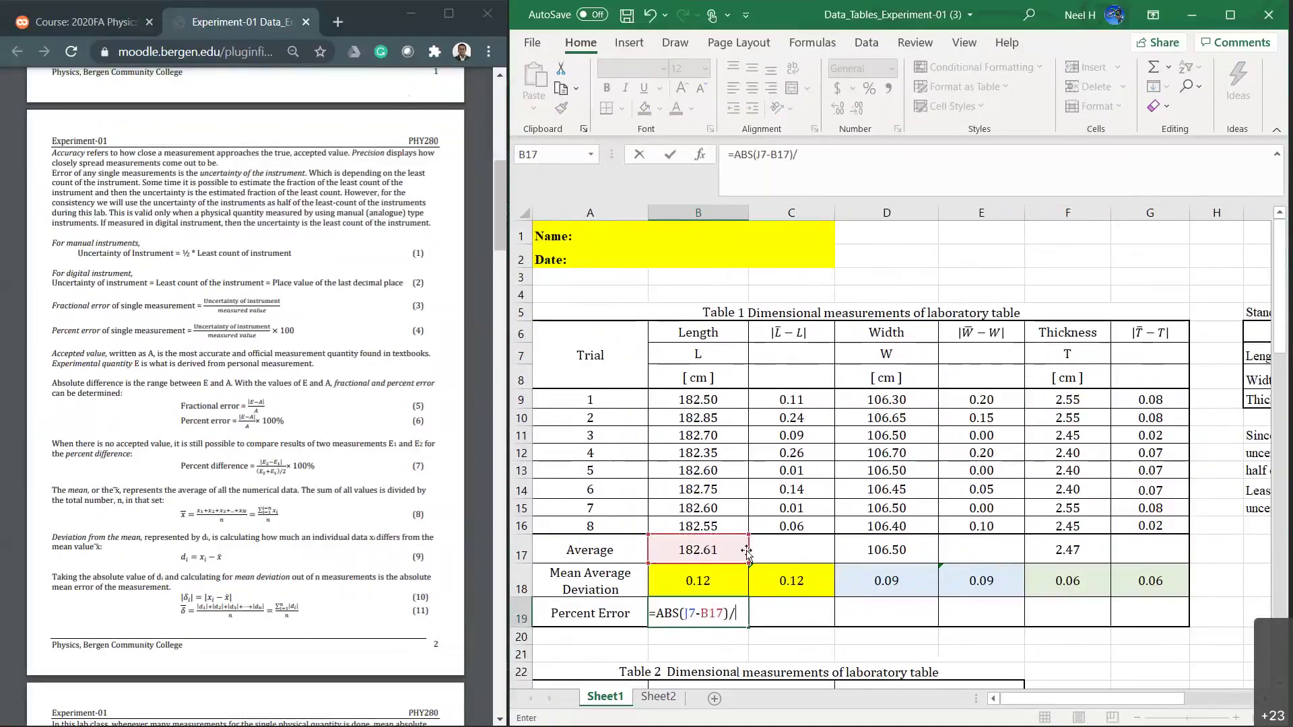
pyautogui.hscroll(2, 746, 552)
pyautogui.hscroll(1, 745, 552)
pyautogui.click(1057, 356)
pyautogui.hscroll(-3, 733, 479)
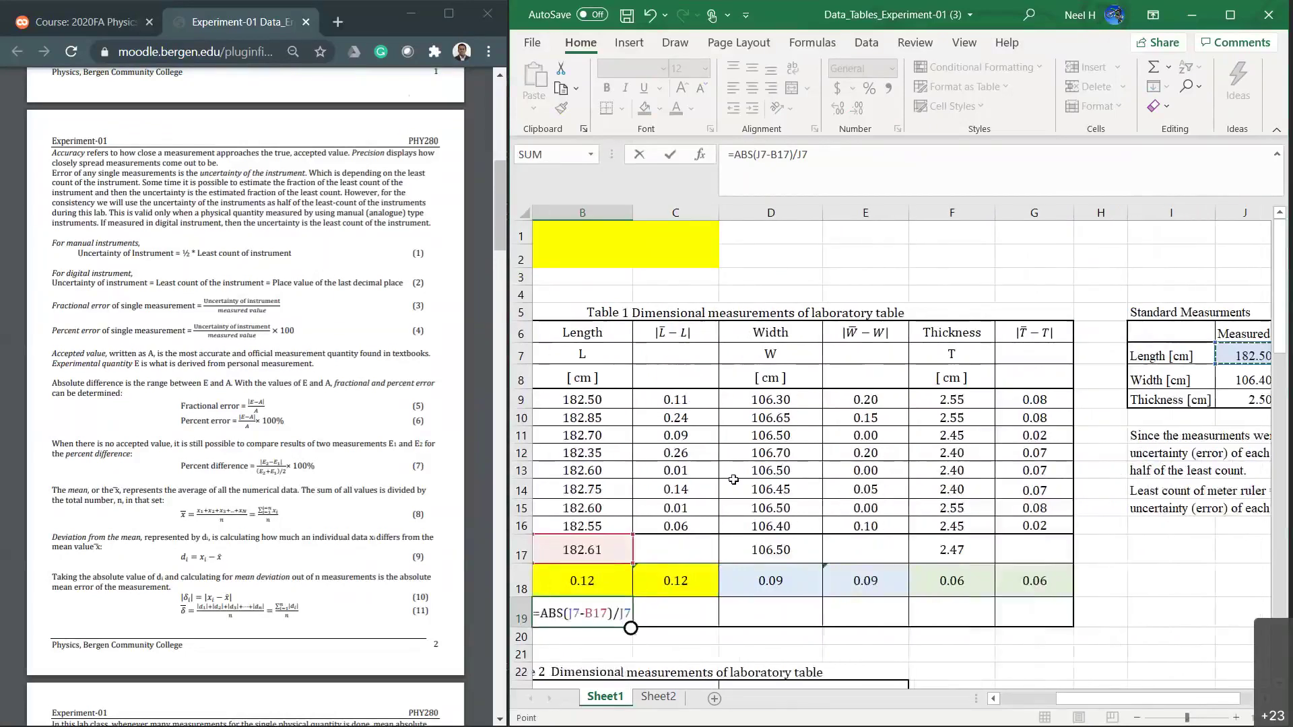
pyautogui.write('*100')
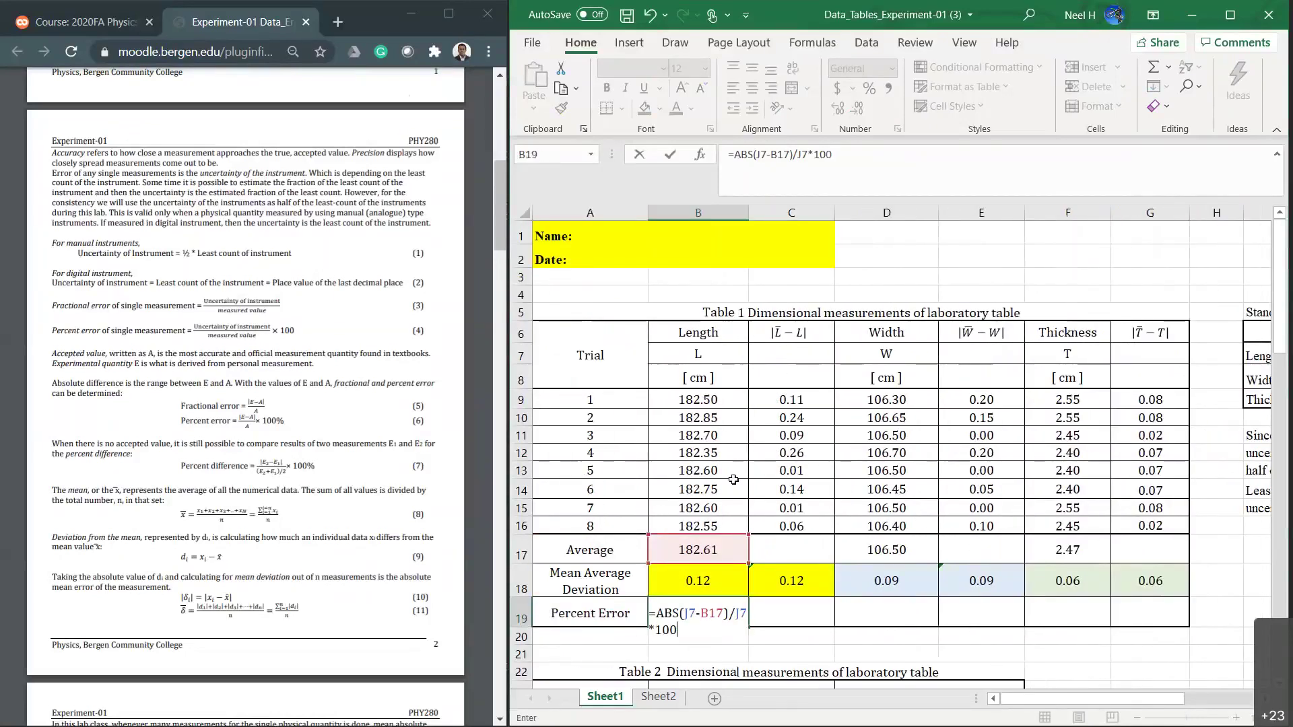
pyautogui.press('Return')
# Check B19's percent error formula against the average length in B17 and the standard length in J7
pyautogui.click(685, 612)
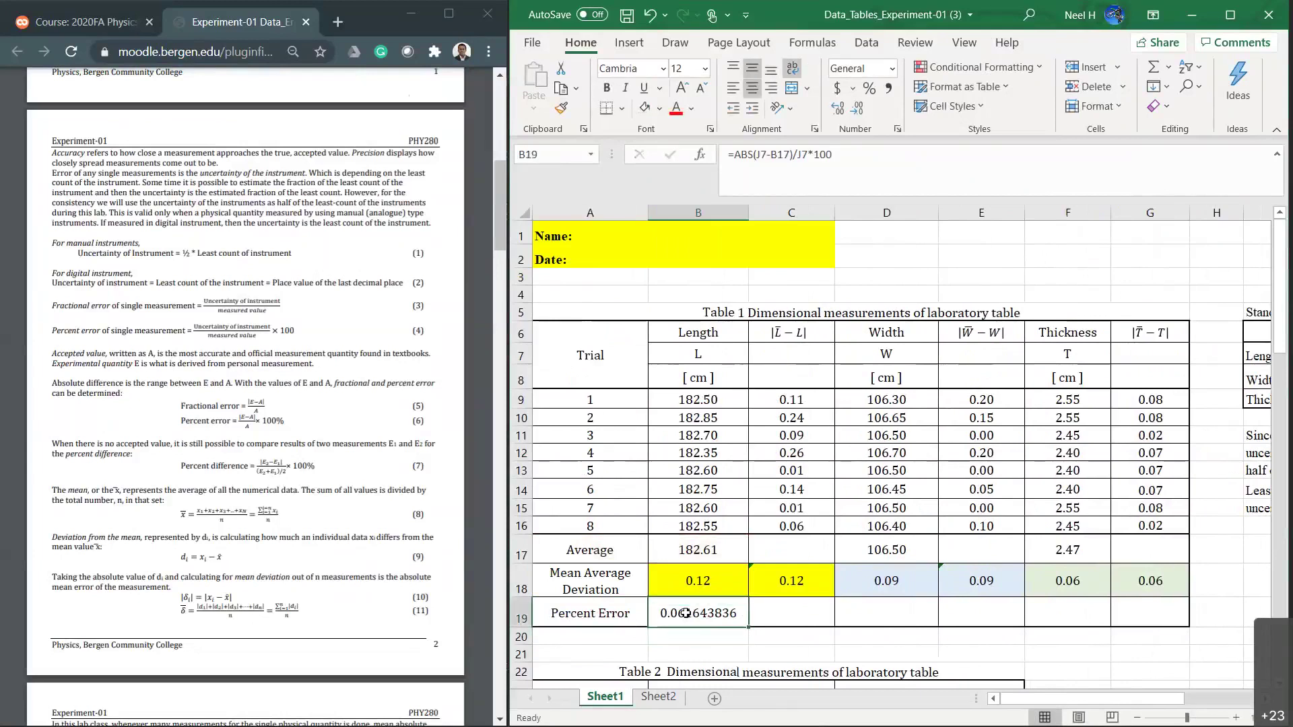
pyautogui.click(704, 548)
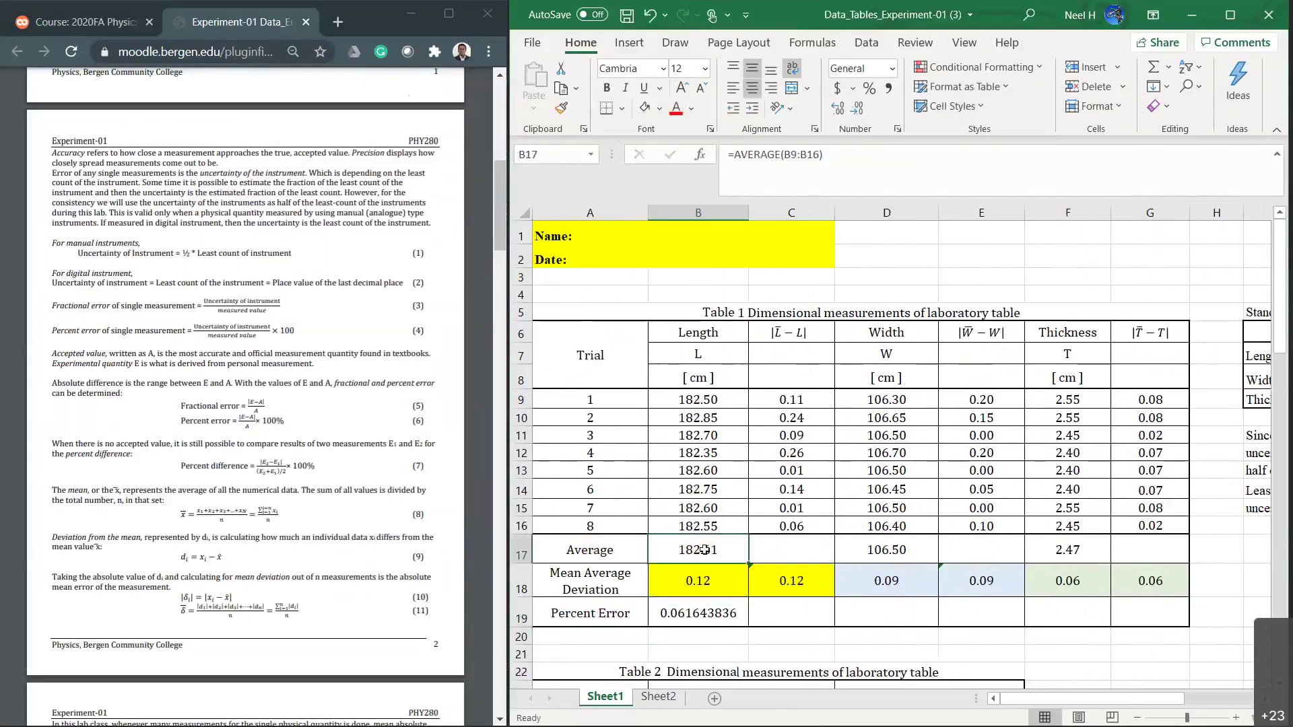
pyautogui.hscroll(3, 880, 559)
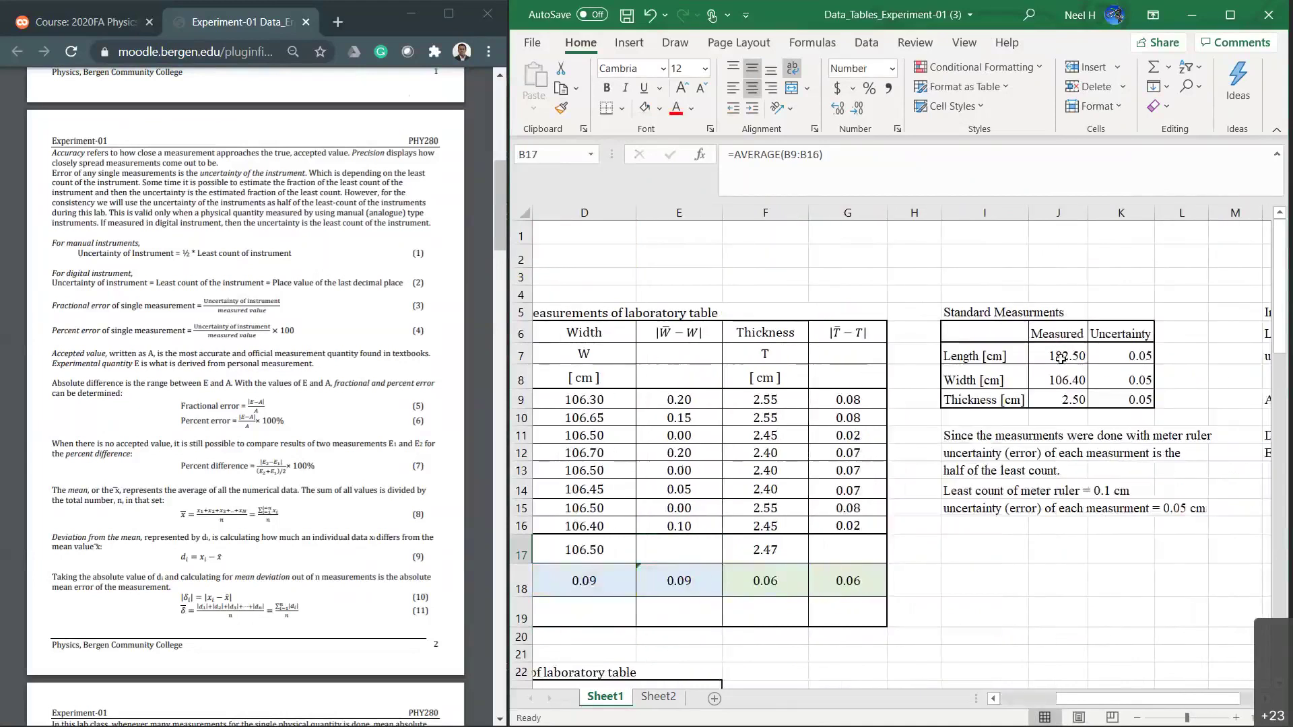
pyautogui.click(1061, 357)
pyautogui.hscroll(-3, 833, 519)
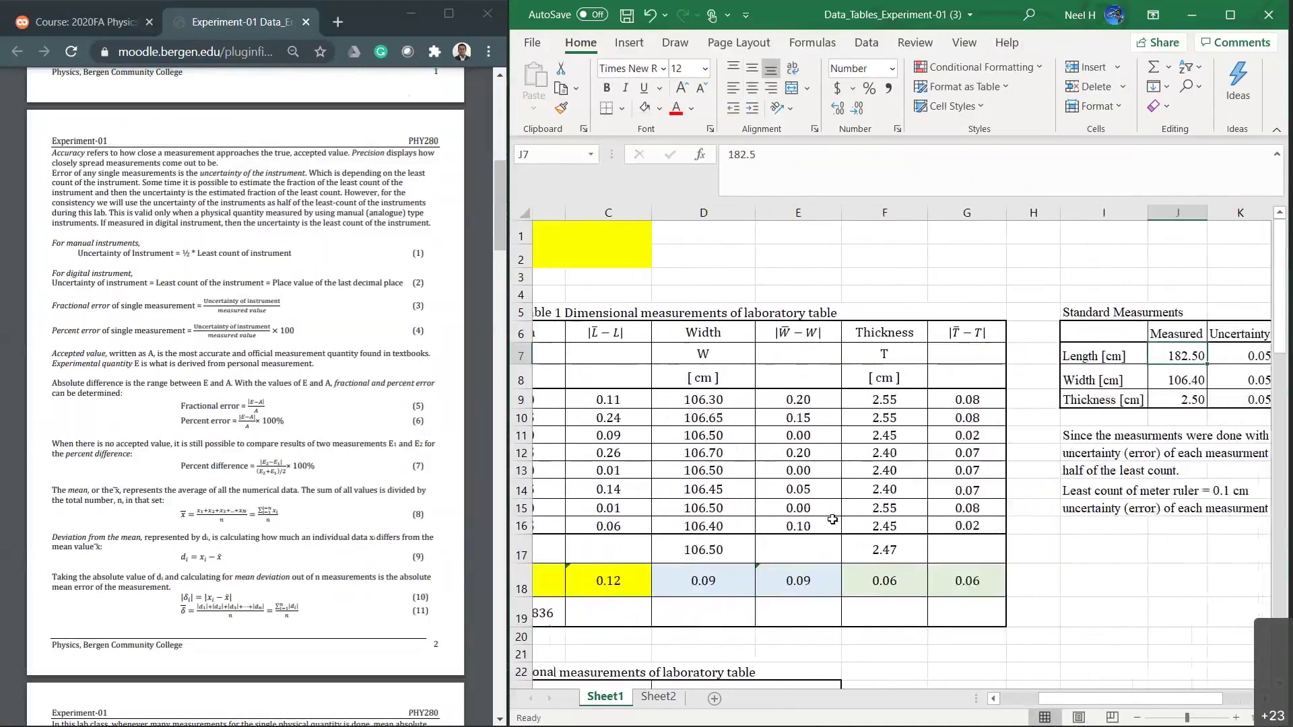
pyautogui.click(707, 615)
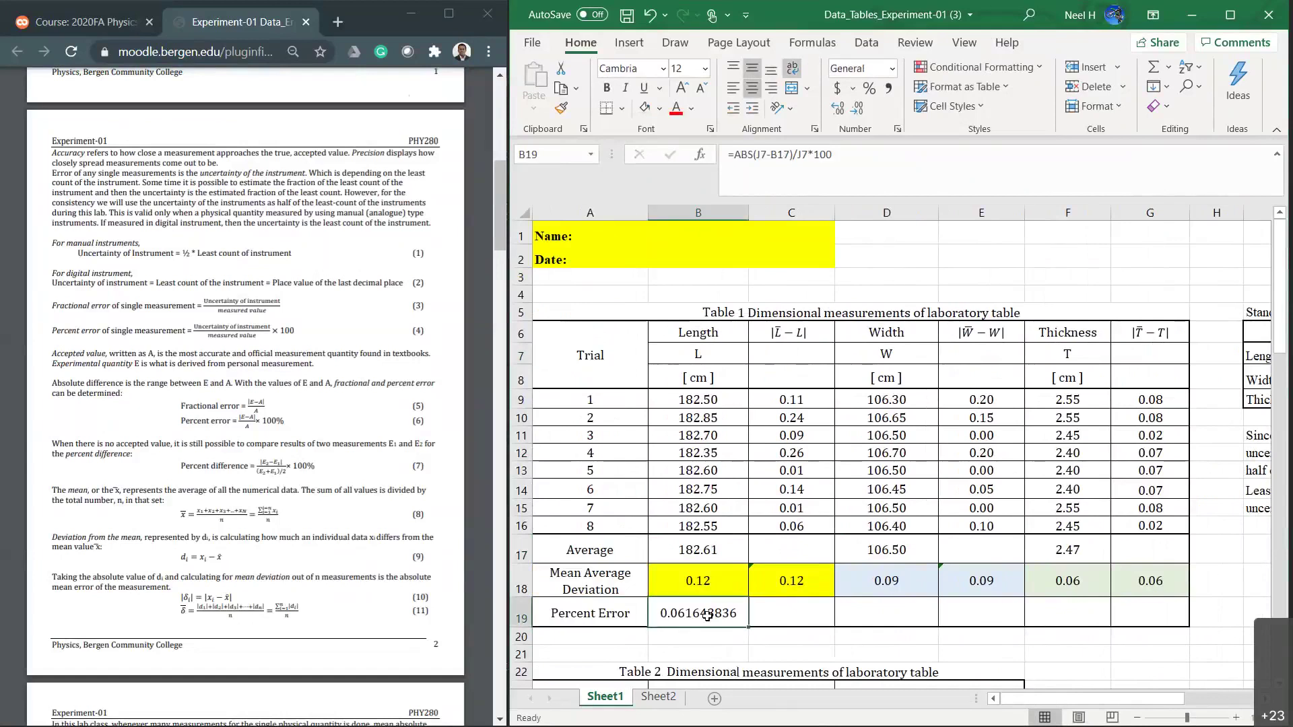
pyautogui.moveTo(848, 154); pyautogui.dragTo(736, 150)
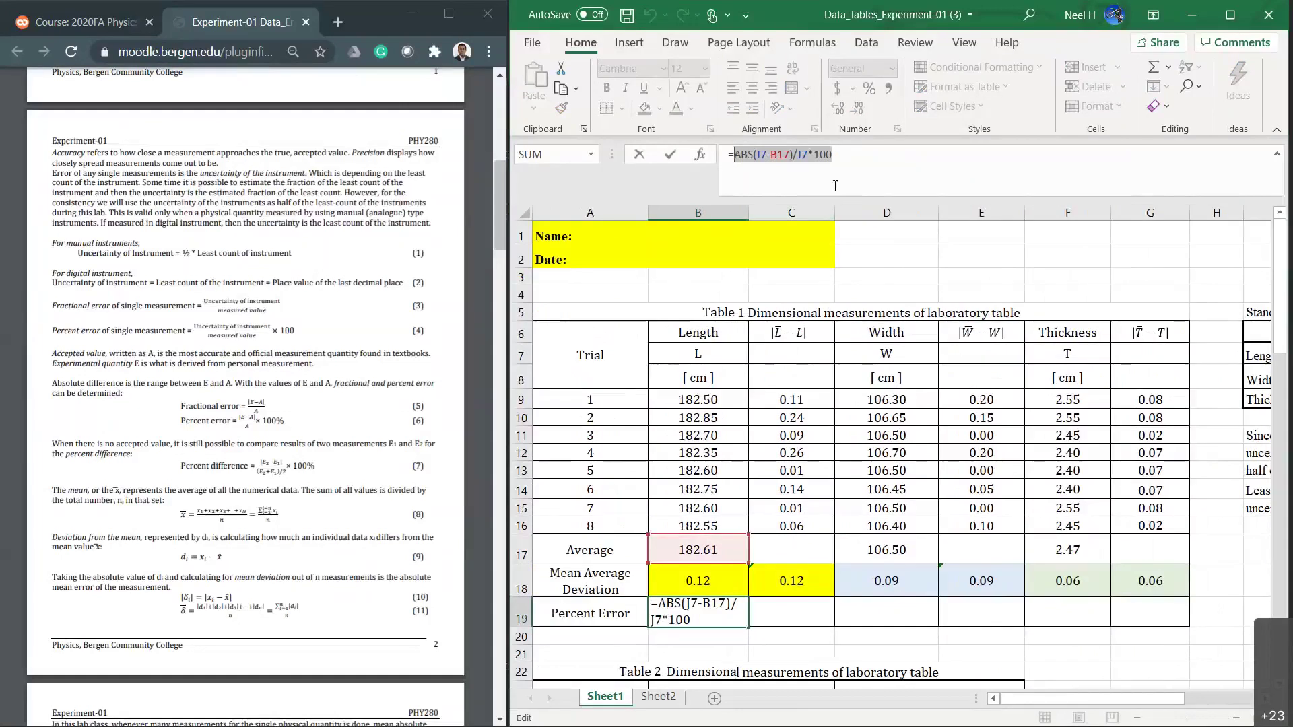
pyautogui.click(670, 154)
# Insert a blank row between Table 1 and Table 2
pyautogui.scroll(-4, 524, 428)
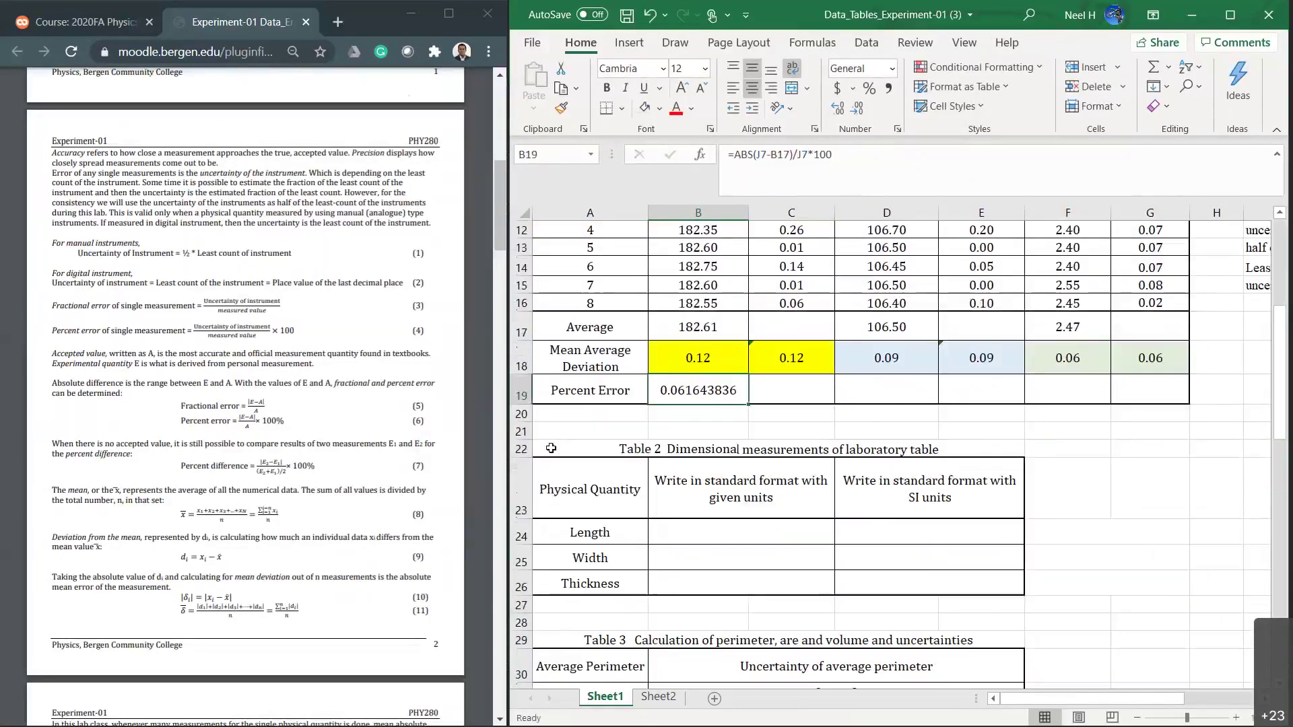
pyautogui.rightClick(519, 431)
pyautogui.click(589, 269)
# Copy B19's percent error formula and enter it as the text note "PE= ABS(J7-B17)/J7*100" in A20
pyautogui.click(697, 390)
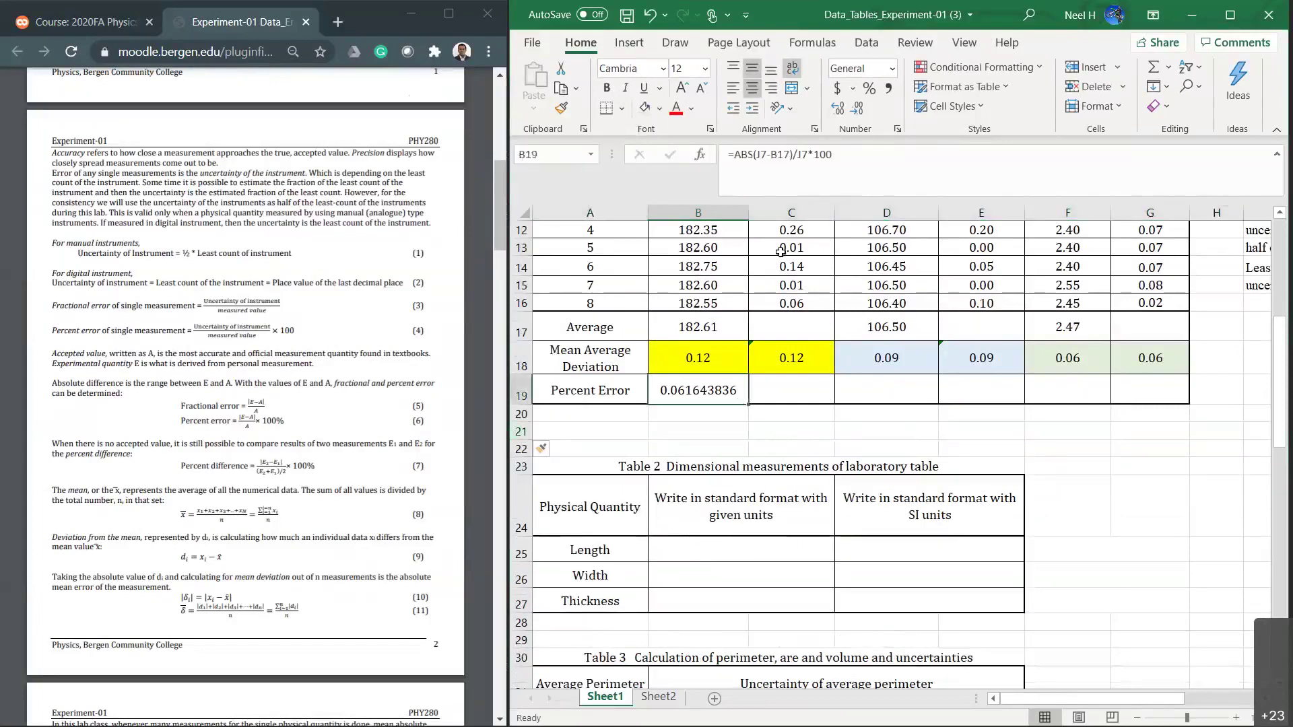
pyautogui.moveTo(832, 154); pyautogui.dragTo(734, 154)
pyautogui.hotkey('ctrl', 'c')
pyautogui.press('Escape')
pyautogui.click(624, 416)
pyautogui.write('PE')
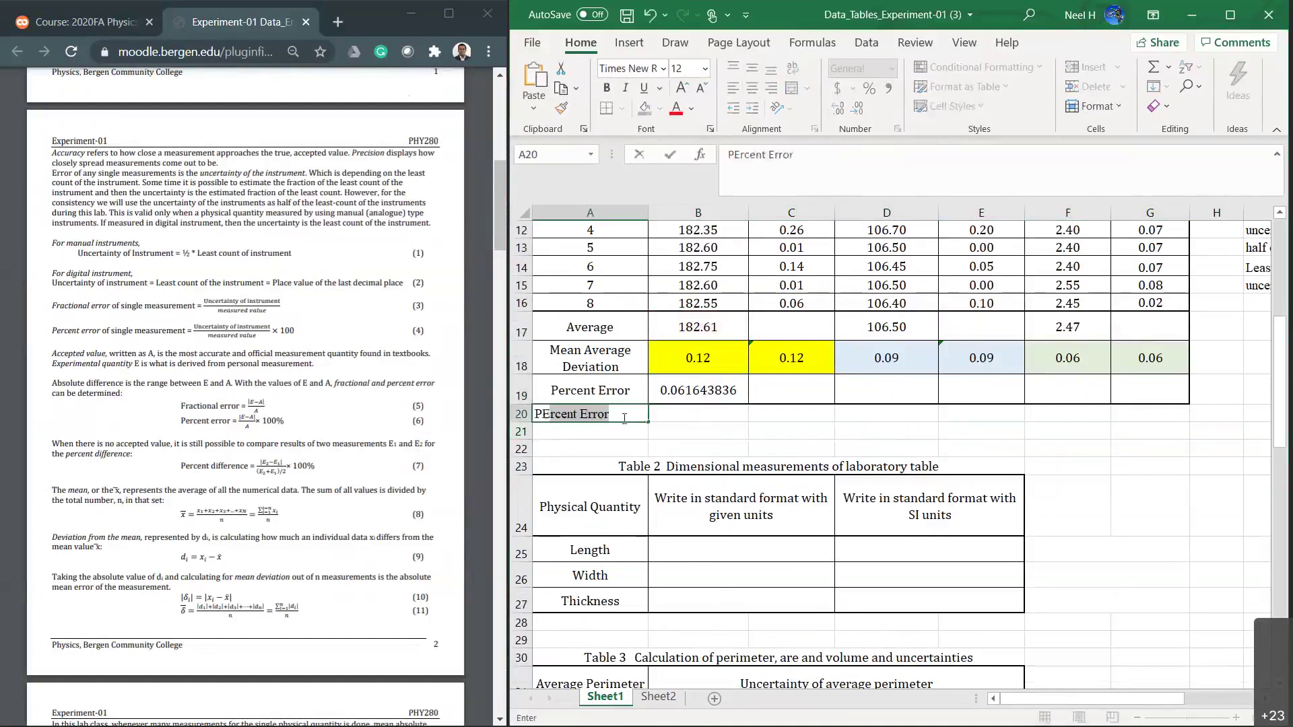
pyautogui.write('=')
pyautogui.hotkey('ctrl', 'v')
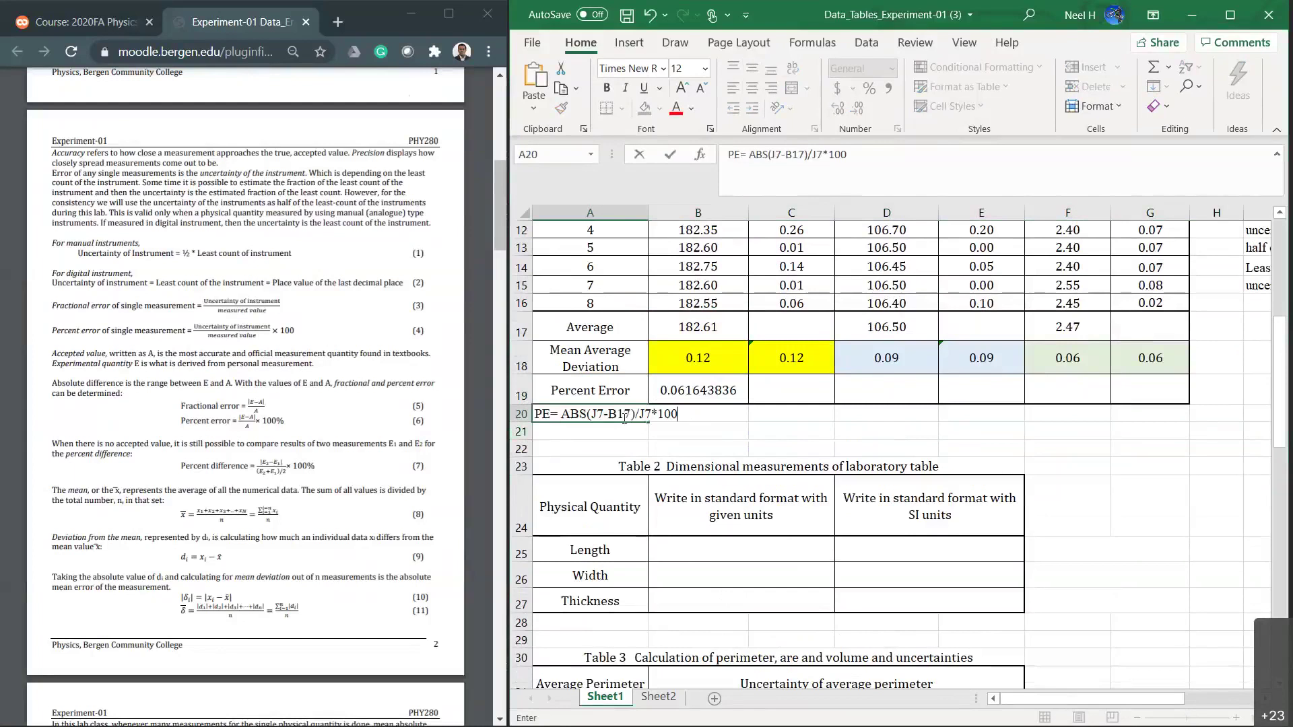
pyautogui.click(701, 427)
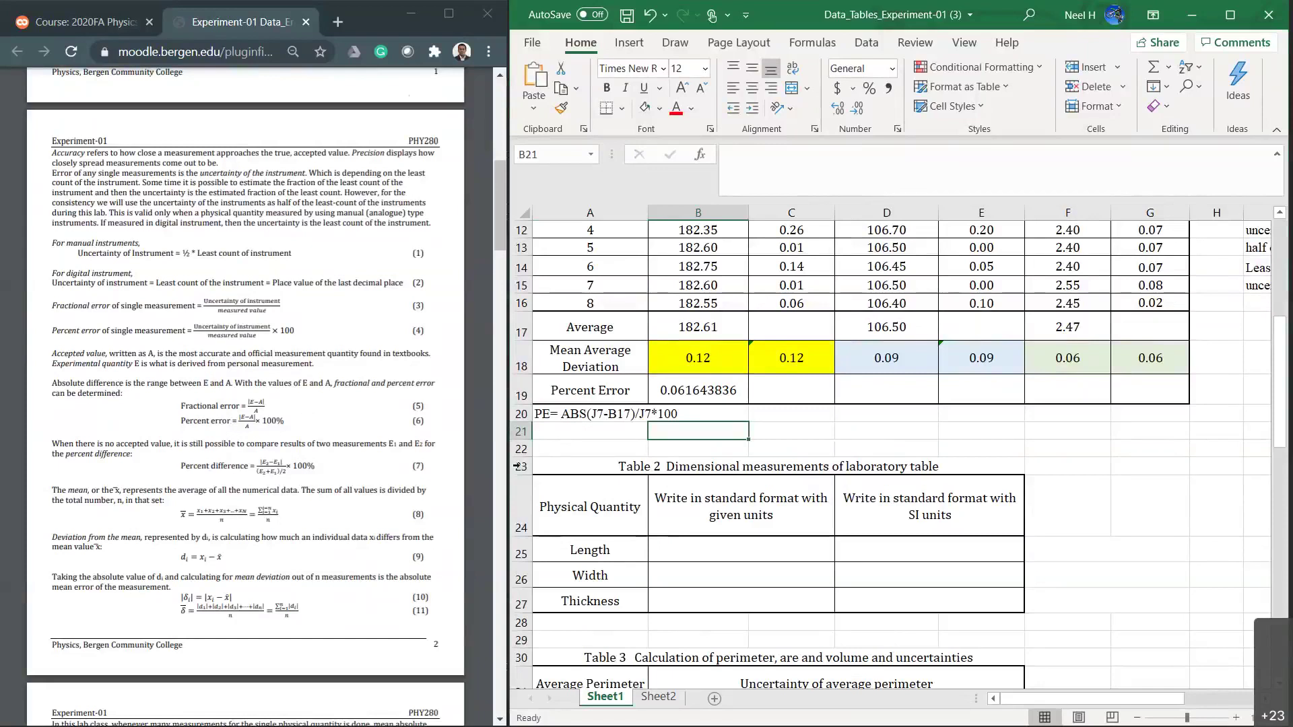
# Check the note's formula against the standard length in J7 and the percent error equation in the lab PDF
pyautogui.scroll(2, 1056, 409)
pyautogui.hscroll(1, 1056, 409)
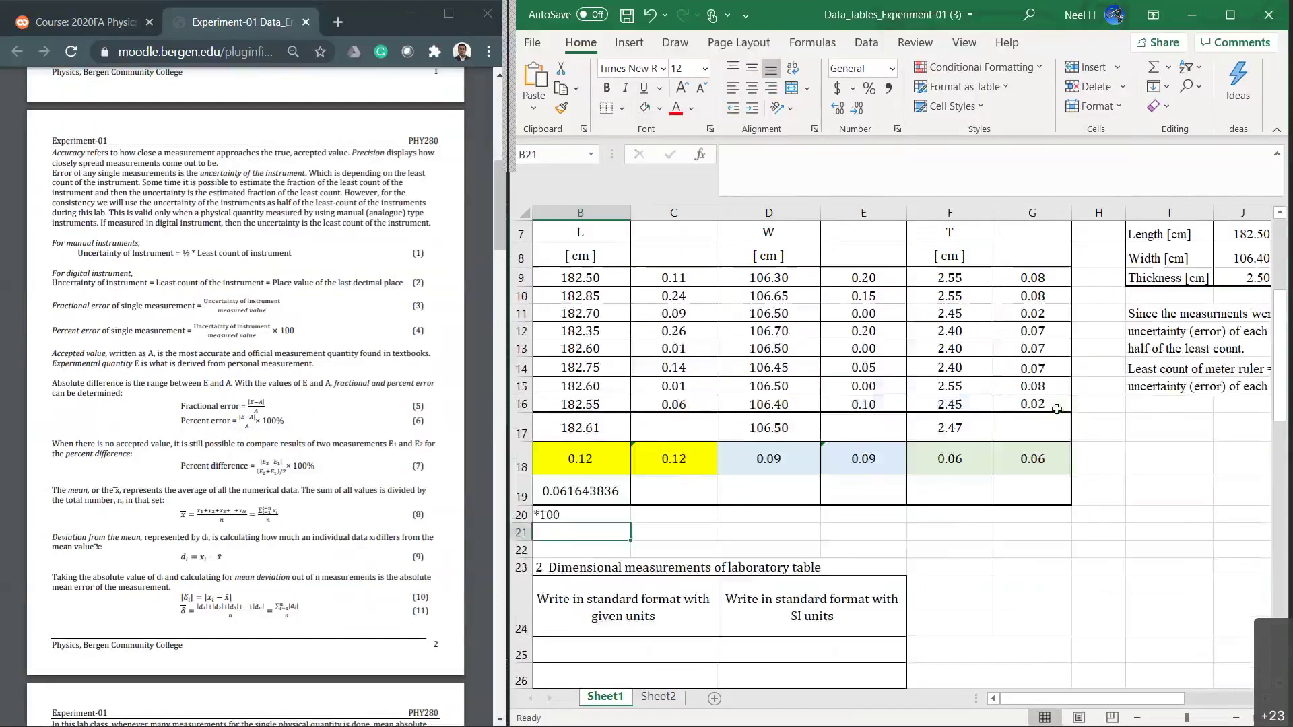
pyautogui.scroll(2, 1056, 409)
pyautogui.hscroll(2, 1056, 408)
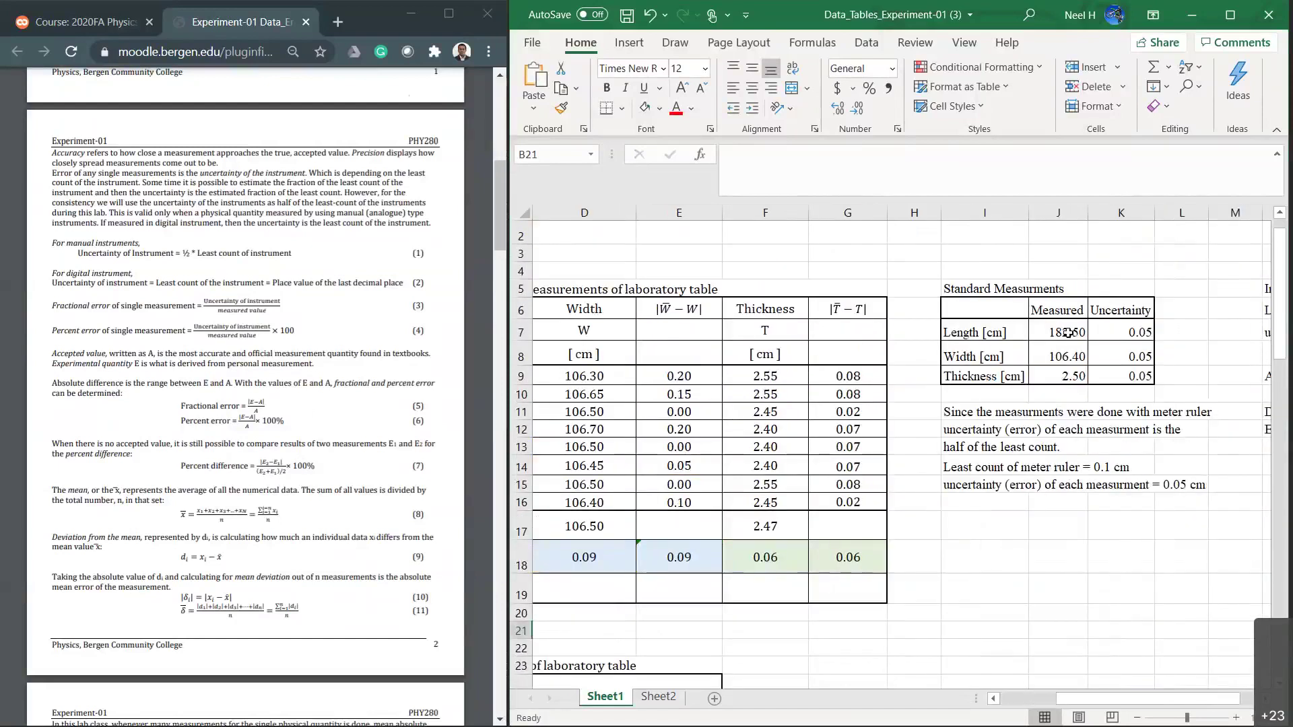
pyautogui.click(1069, 332)
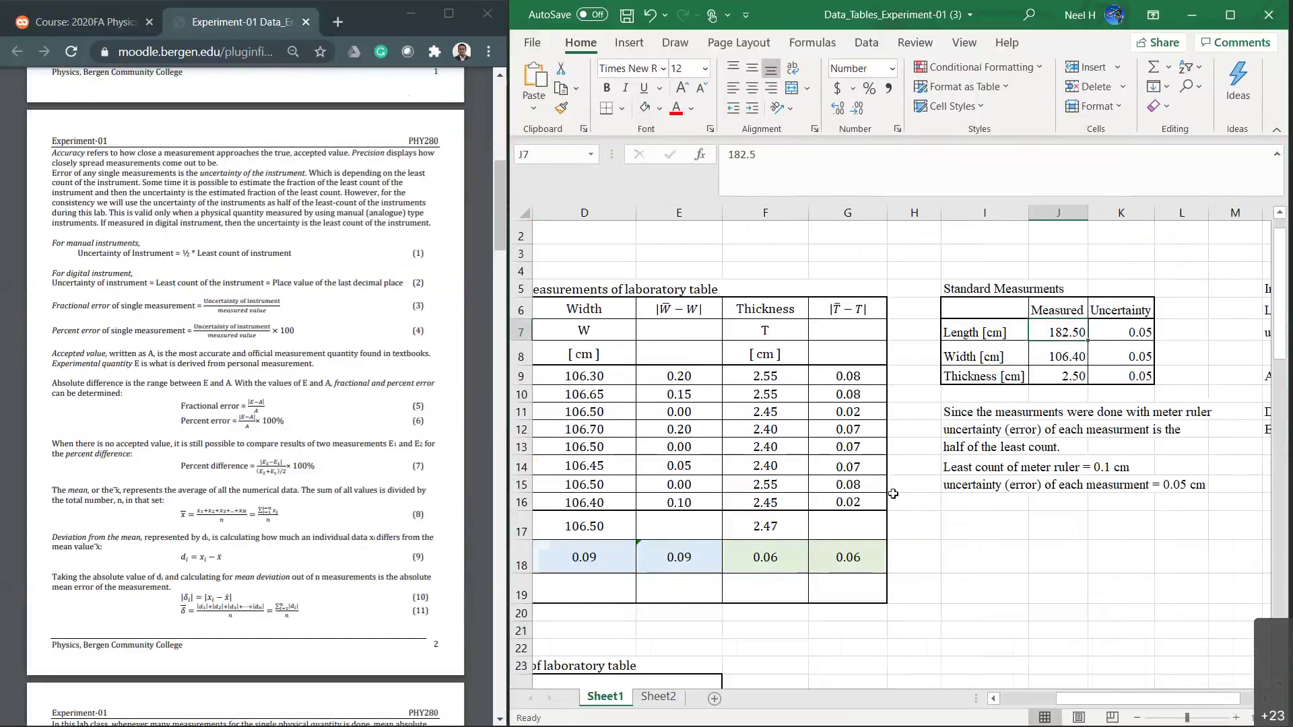
pyautogui.hscroll(-3, 673, 538)
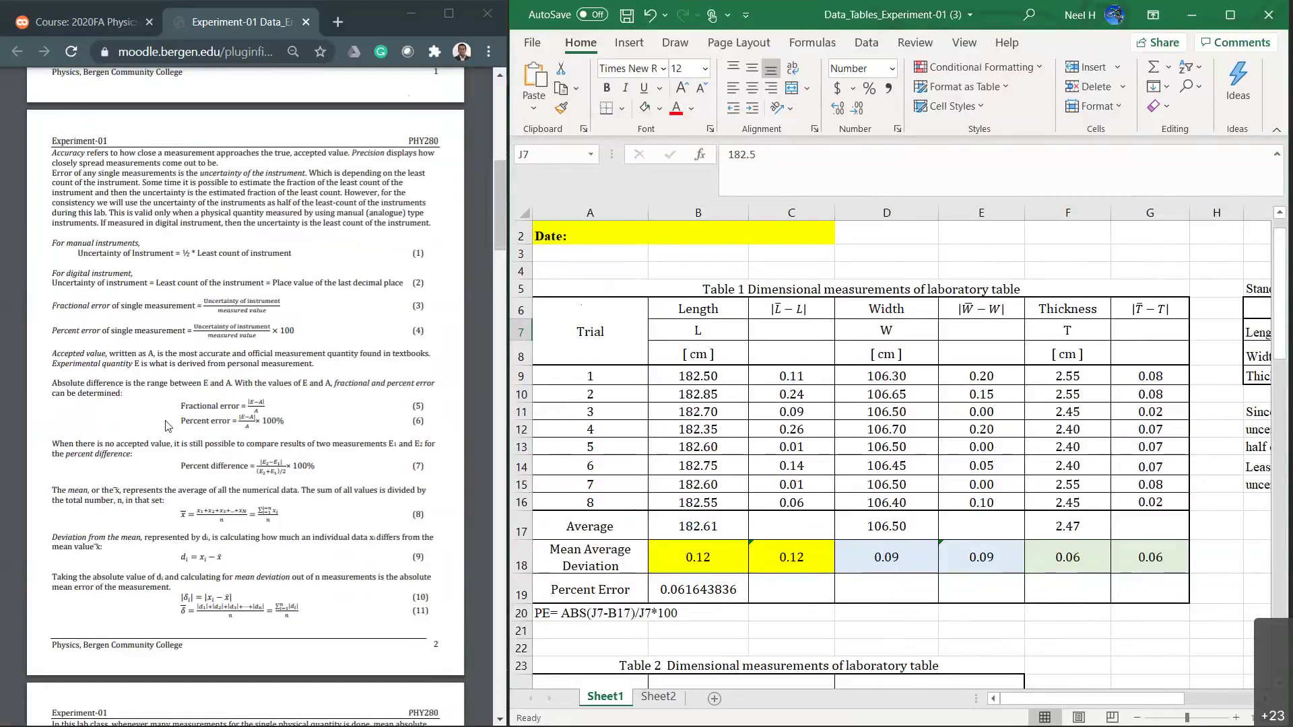
pyautogui.scroll(1, 170, 431)
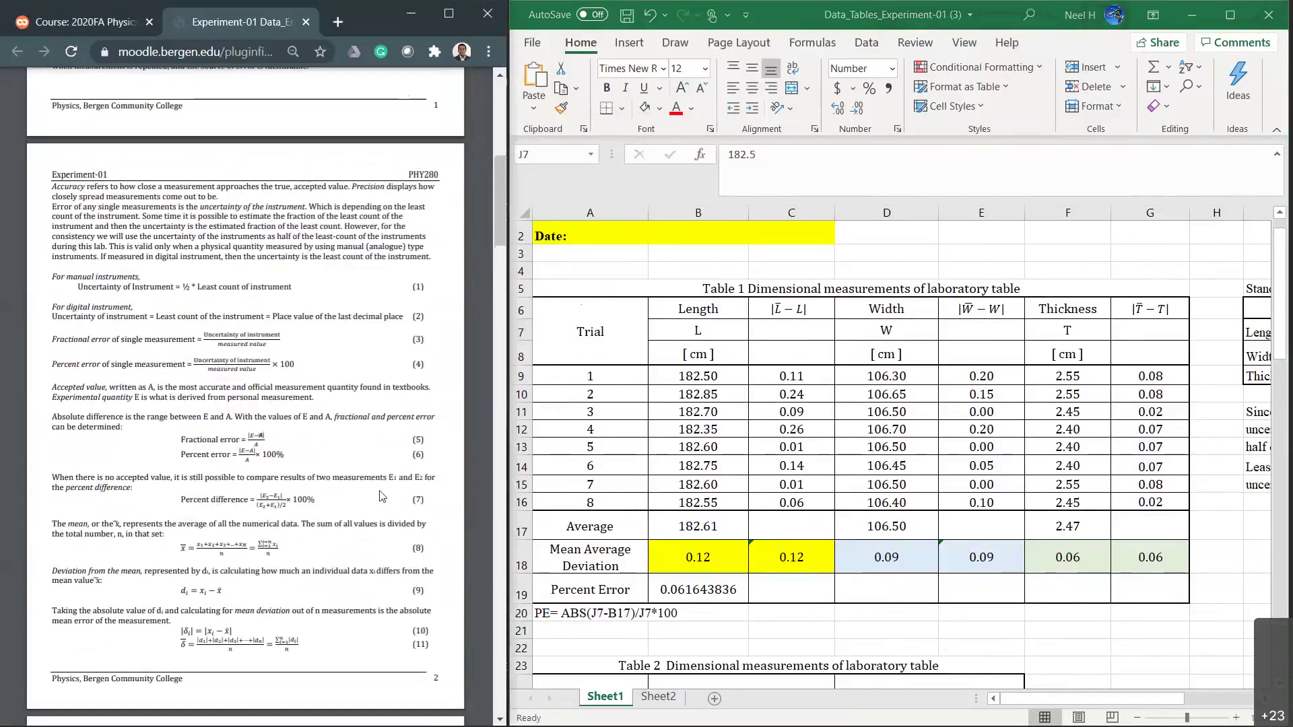
pyautogui.scroll(-2, 590, 561)
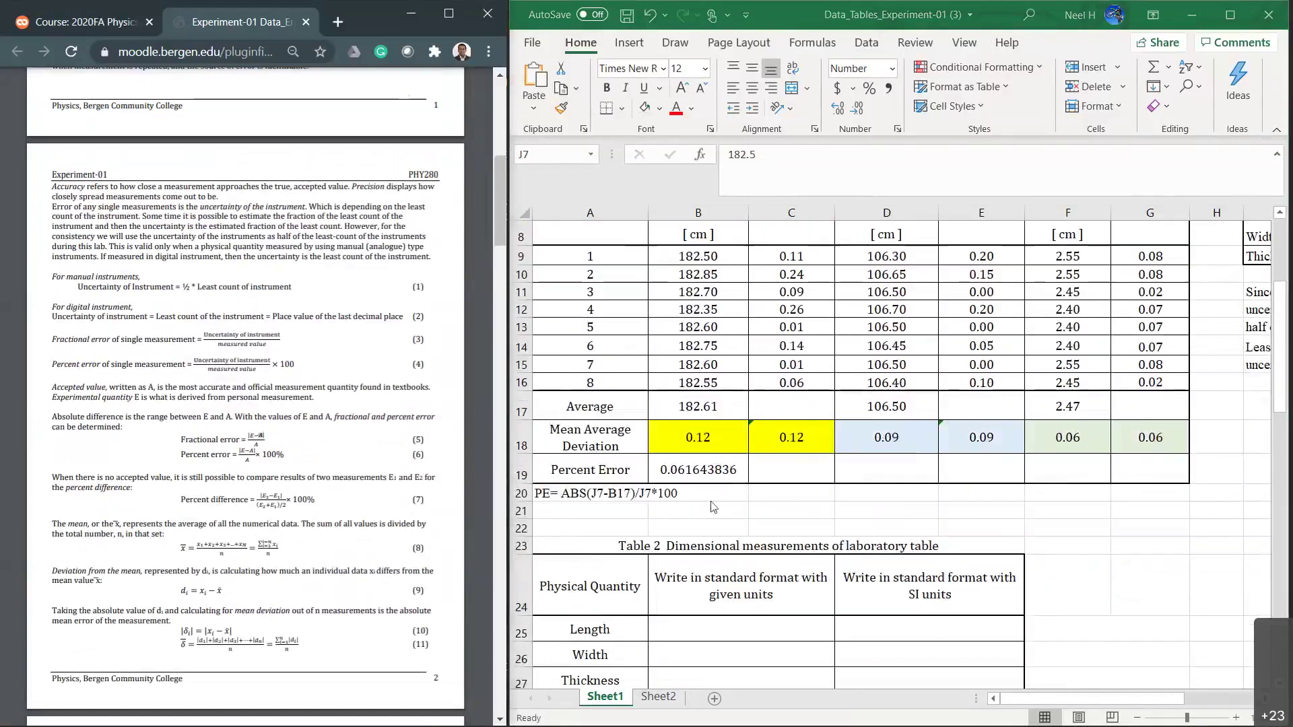
# Compare the length's percent error in B19 with the mean average deviation in C18 and the deviations in C9:C16
pyautogui.click(710, 469)
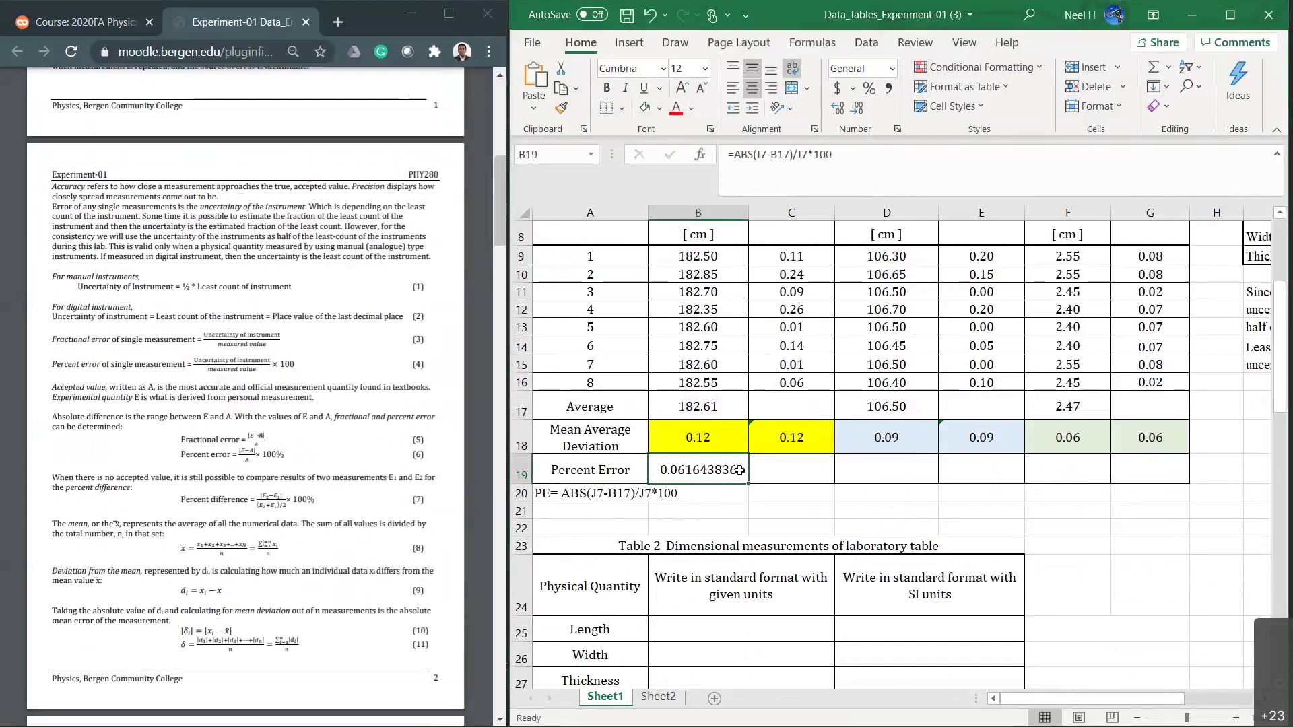
pyautogui.click(795, 436)
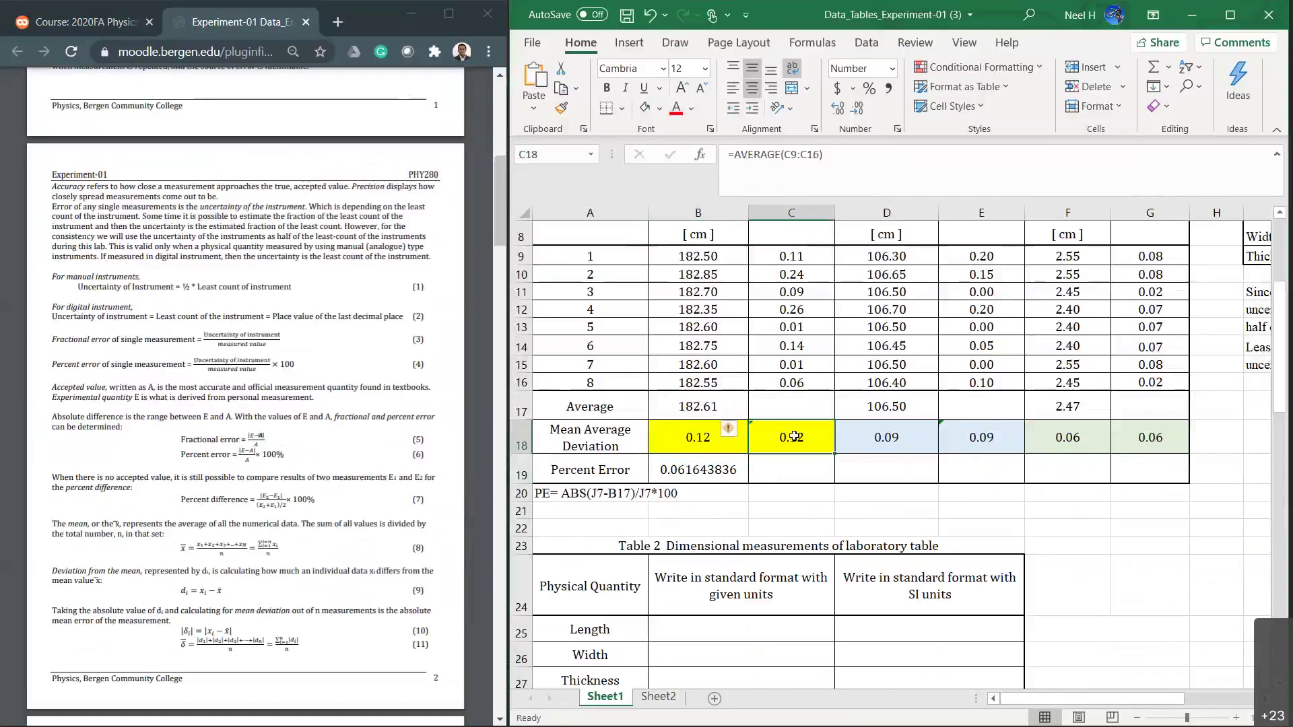
pyautogui.scroll(2, 794, 436)
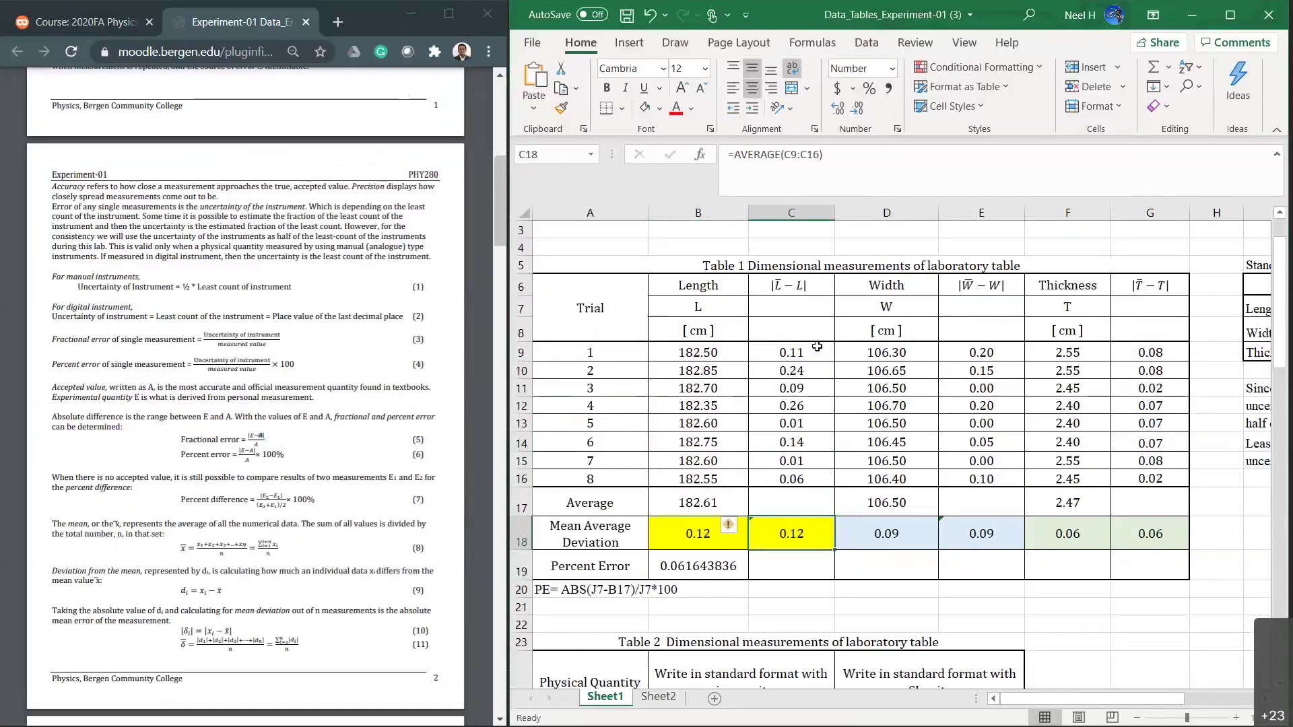
pyautogui.moveTo(815, 351); pyautogui.dragTo(816, 479)
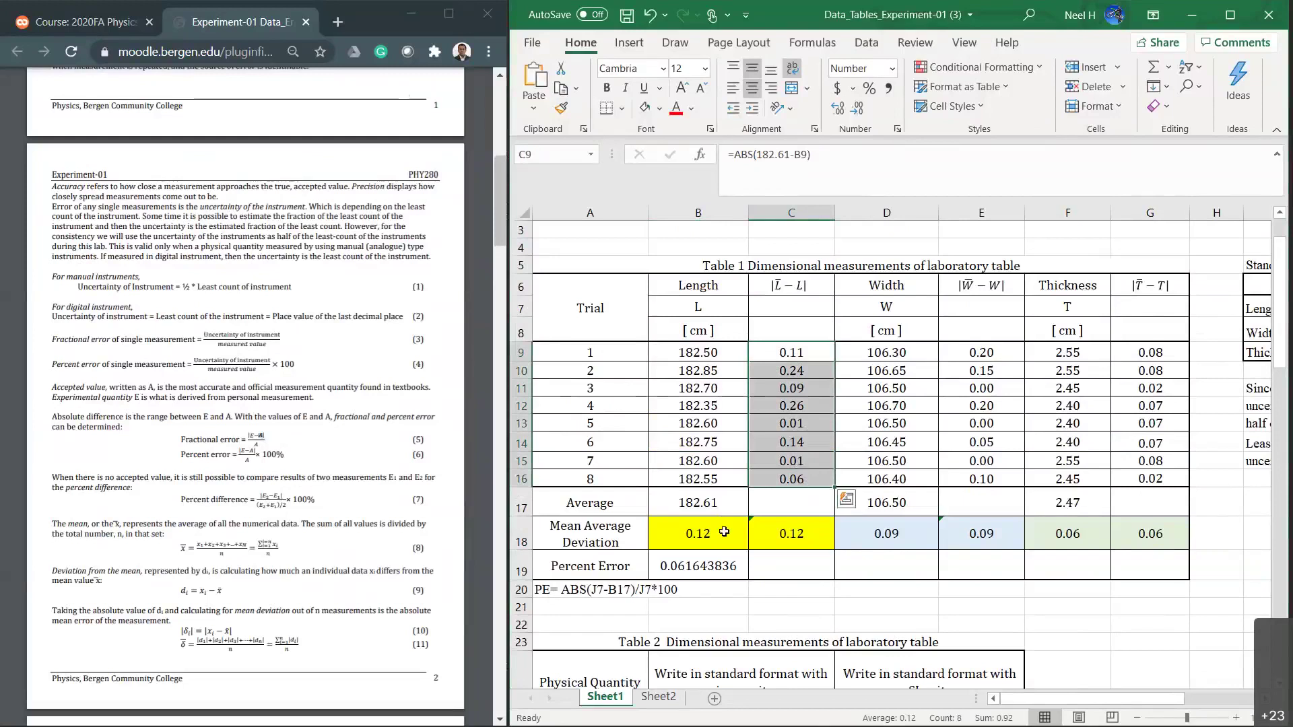
# Compare the average length in B17 with the standard length in J7, the two values used by B19's percent error
pyautogui.click(711, 564)
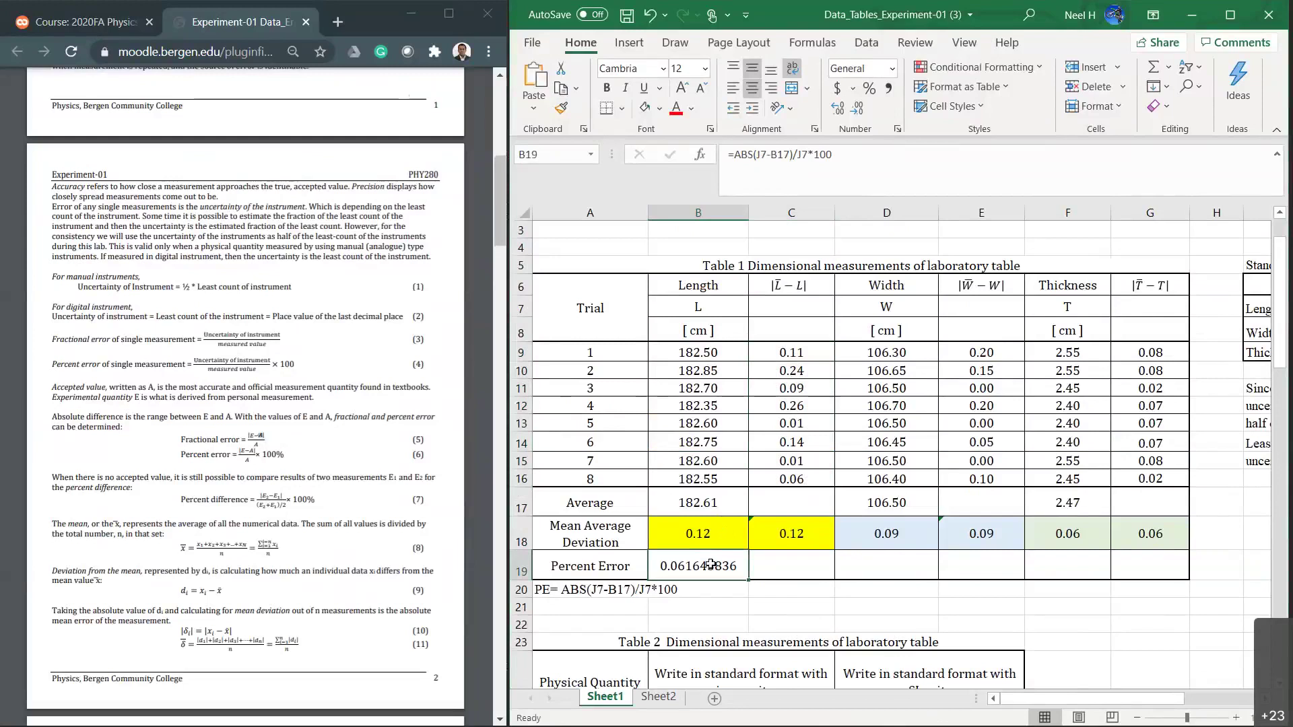
pyautogui.click(724, 500)
pyautogui.hscroll(2, 1010, 404)
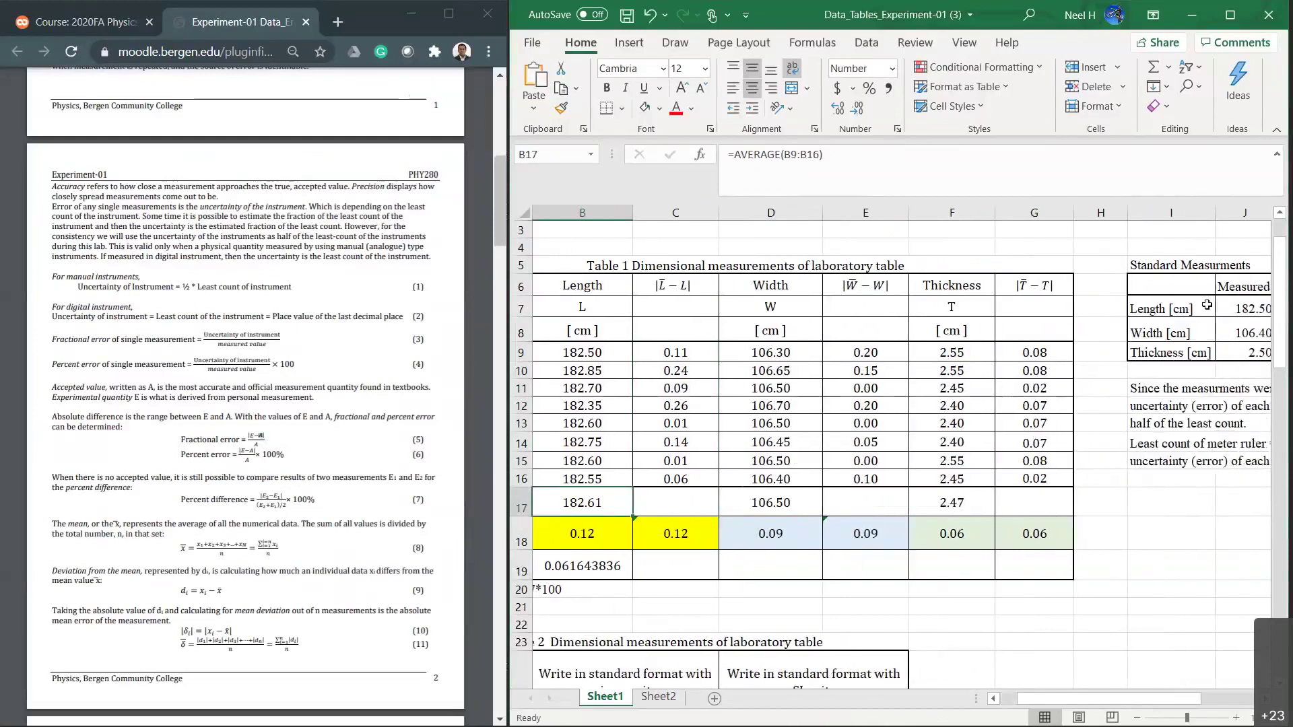
pyautogui.hscroll(2, 1201, 321)
pyautogui.scroll(1, 1202, 321)
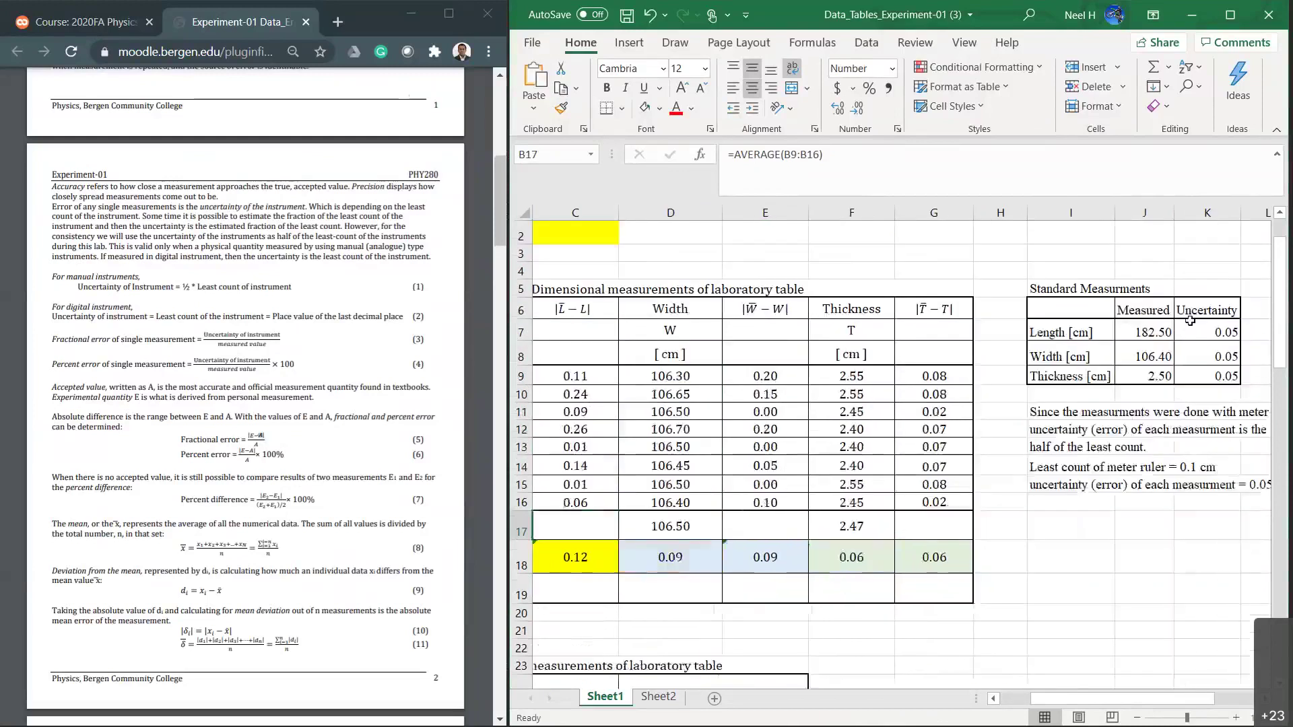
pyautogui.click(1152, 332)
pyautogui.hscroll(-2, 842, 467)
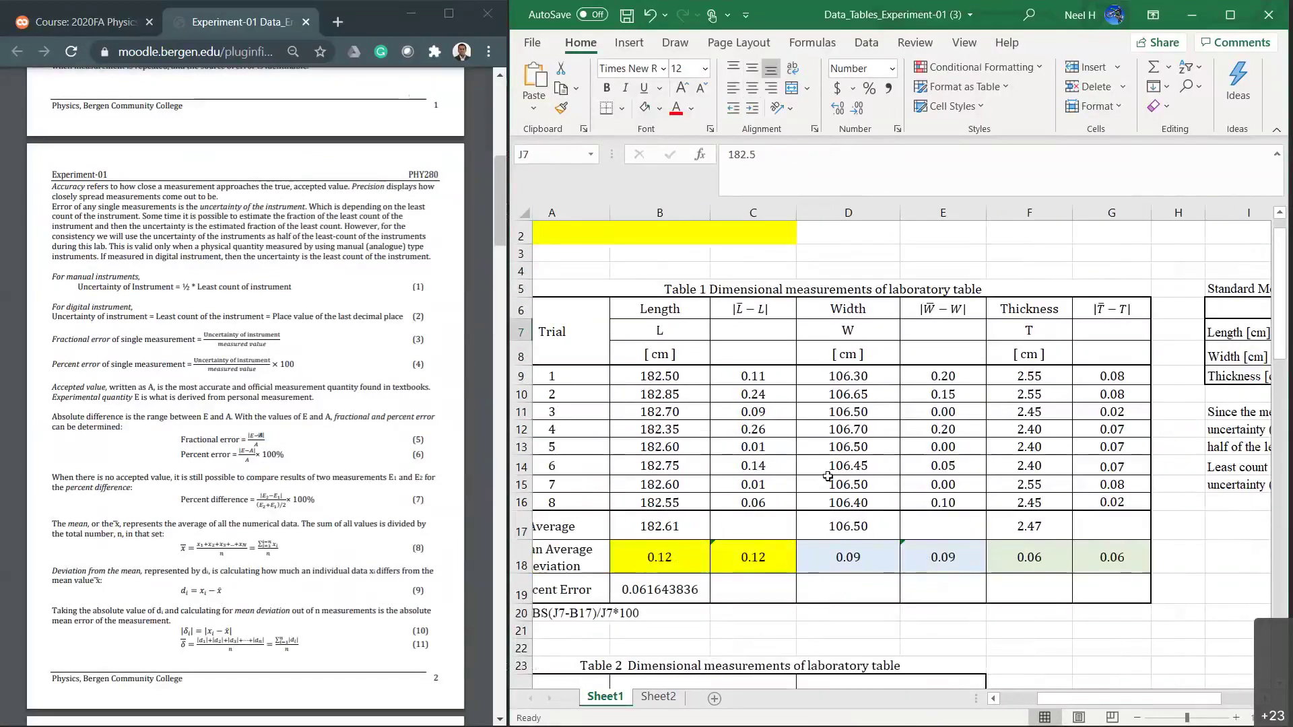
pyautogui.click(714, 523)
pyautogui.hscroll(3, 794, 519)
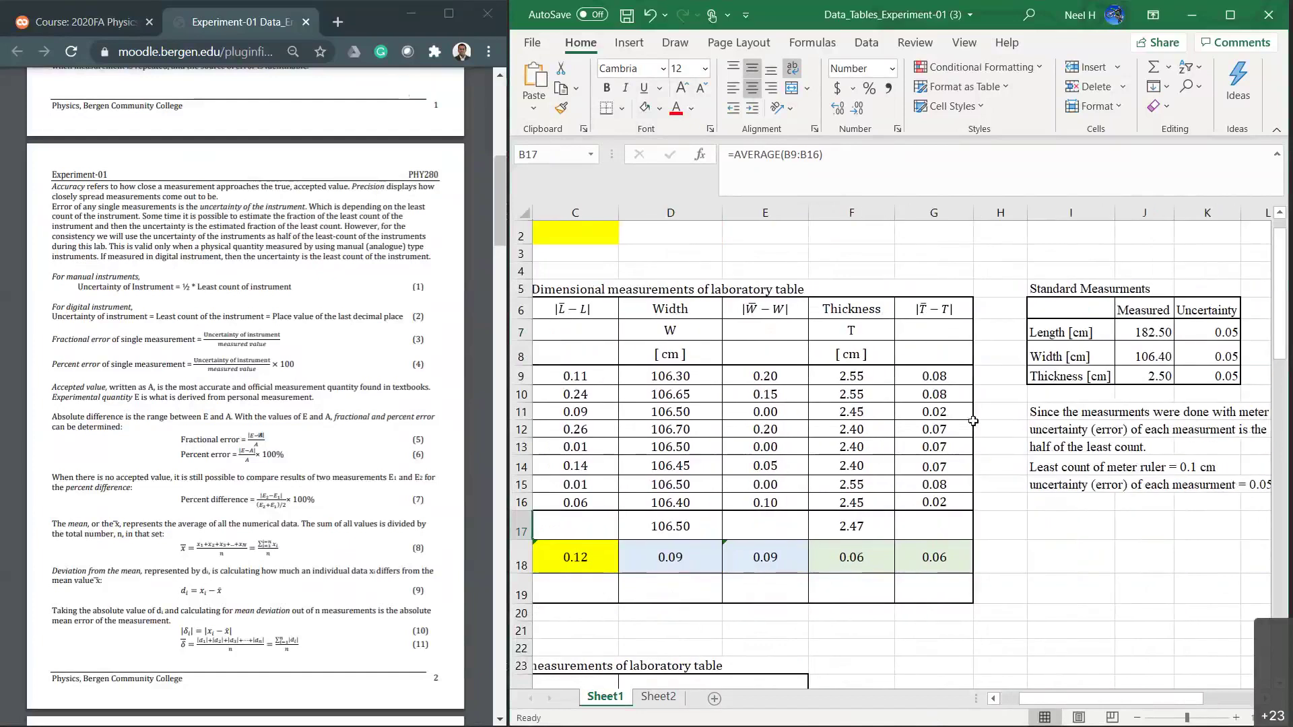
pyautogui.click(1121, 330)
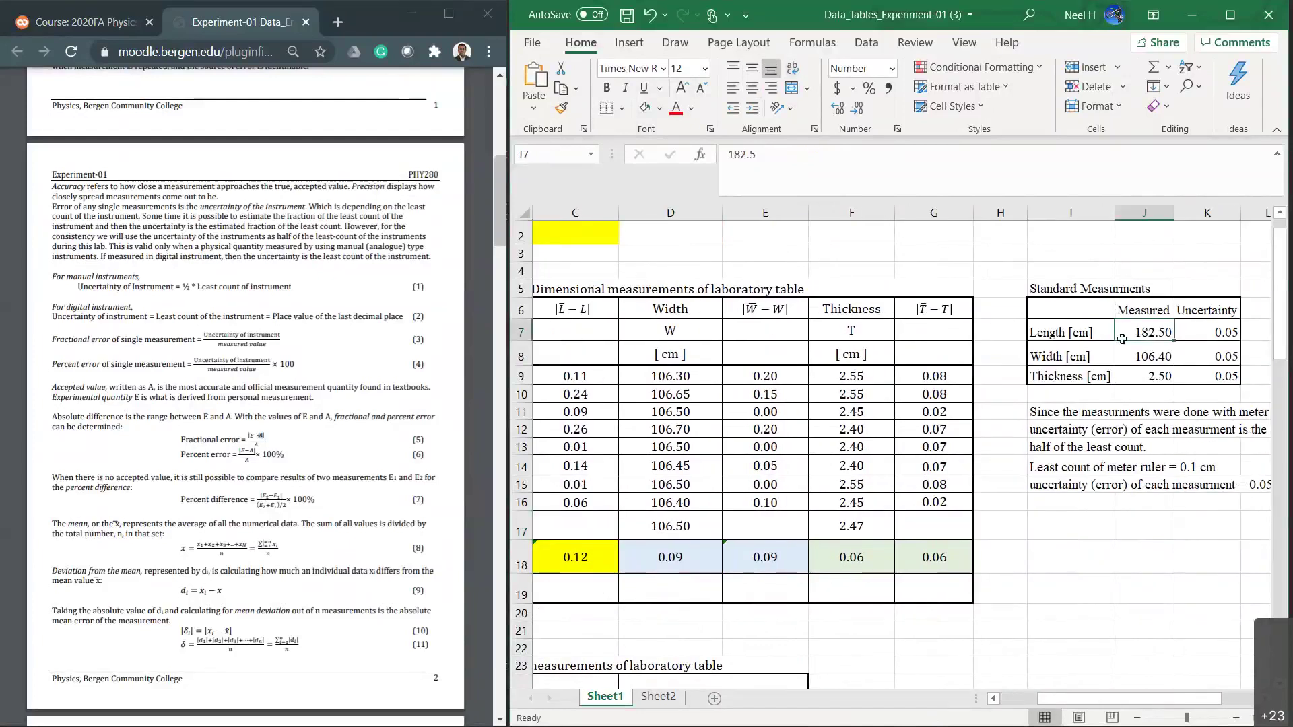
pyautogui.hscroll(-2, 826, 478)
pyautogui.click(694, 526)
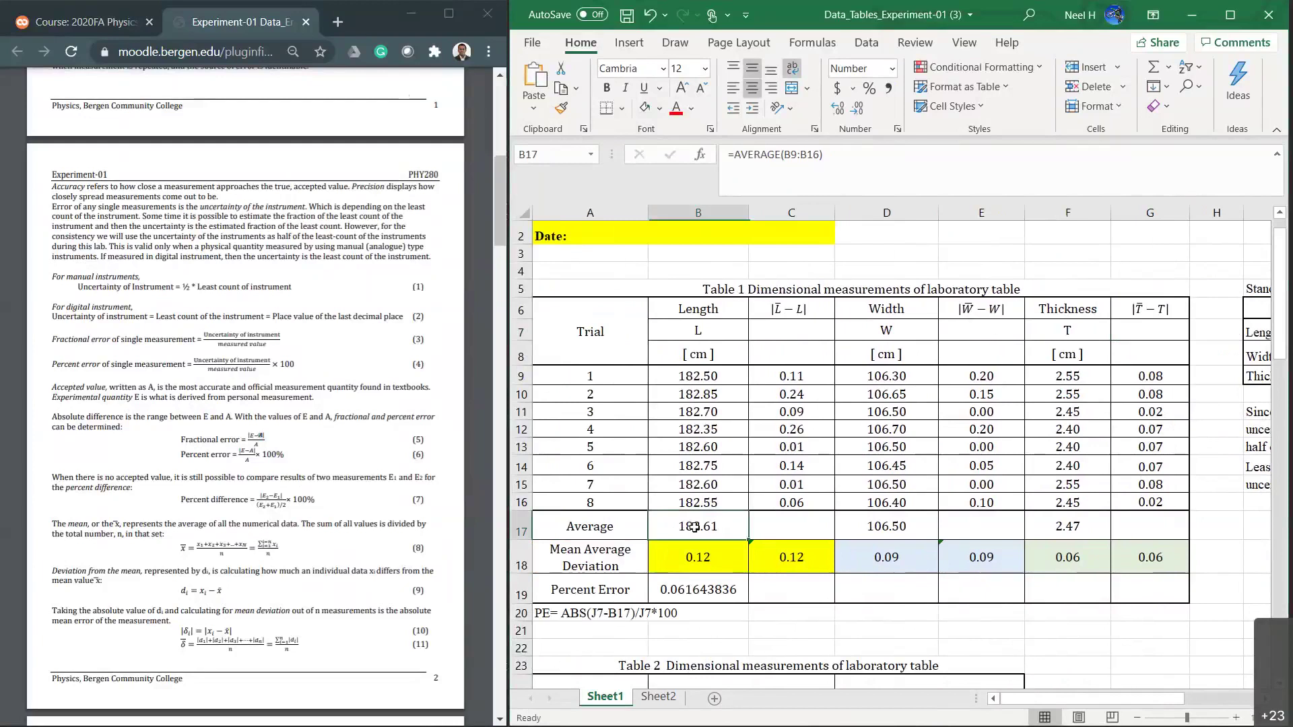
# Format the length's percent error in B19 as Scientific with 4 decimal places
pyautogui.click(717, 595)
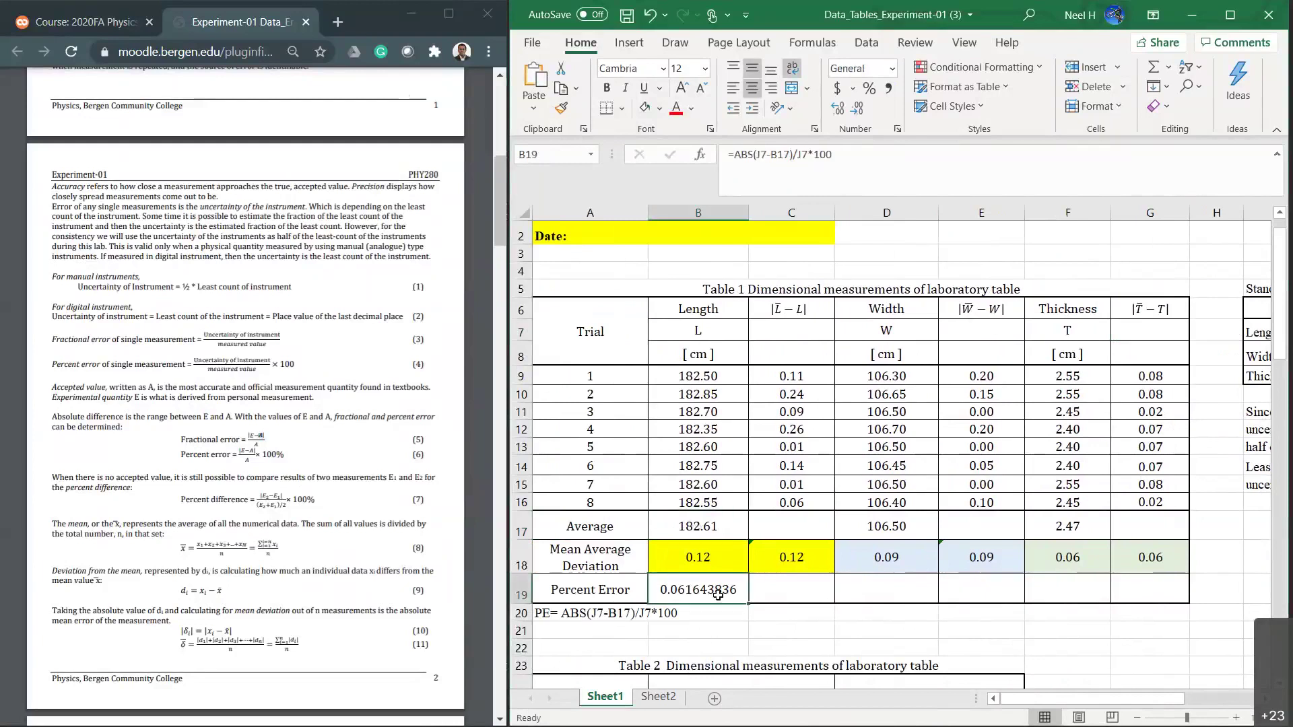
pyautogui.rightClick(718, 595)
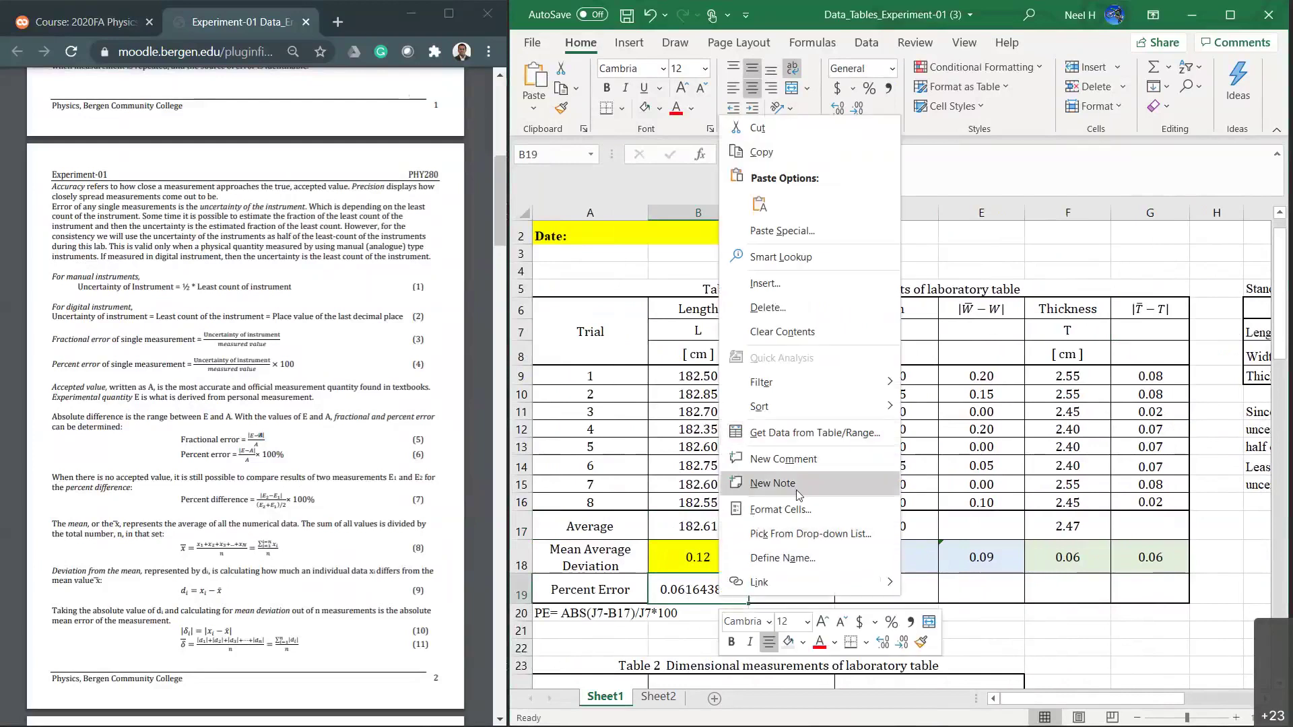
pyautogui.click(793, 511)
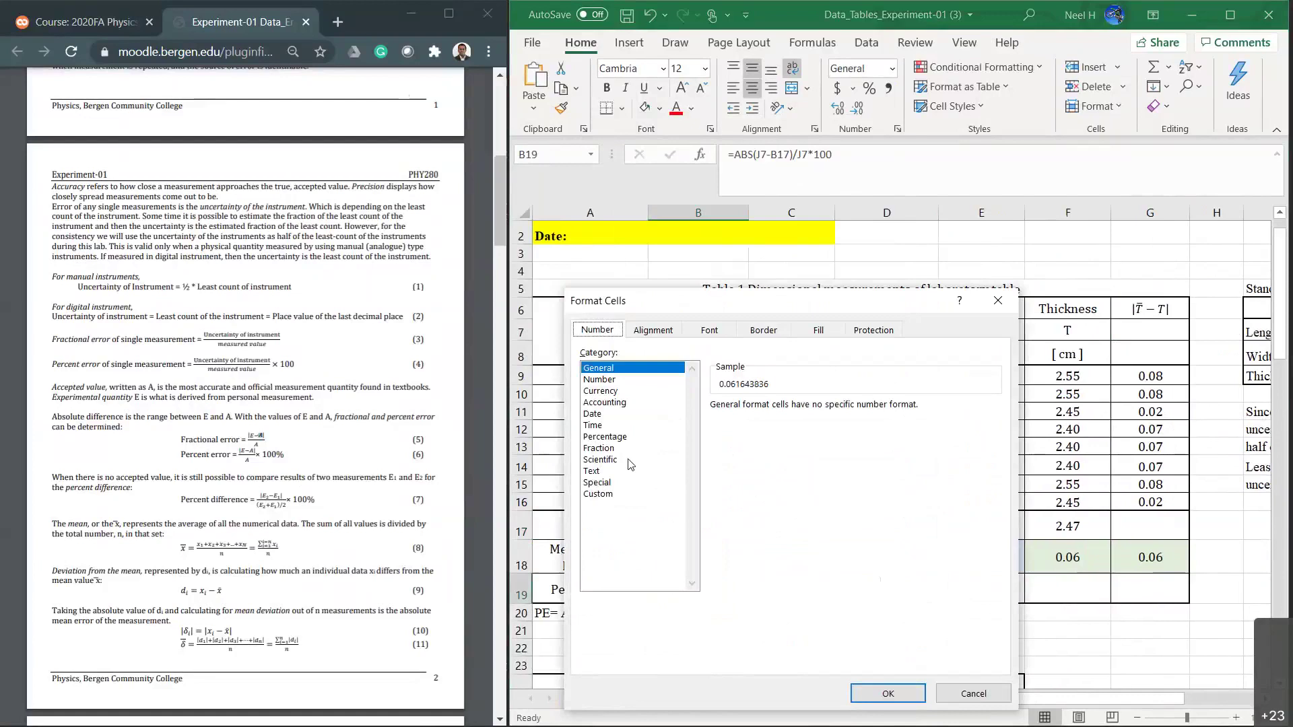
pyautogui.click(605, 461)
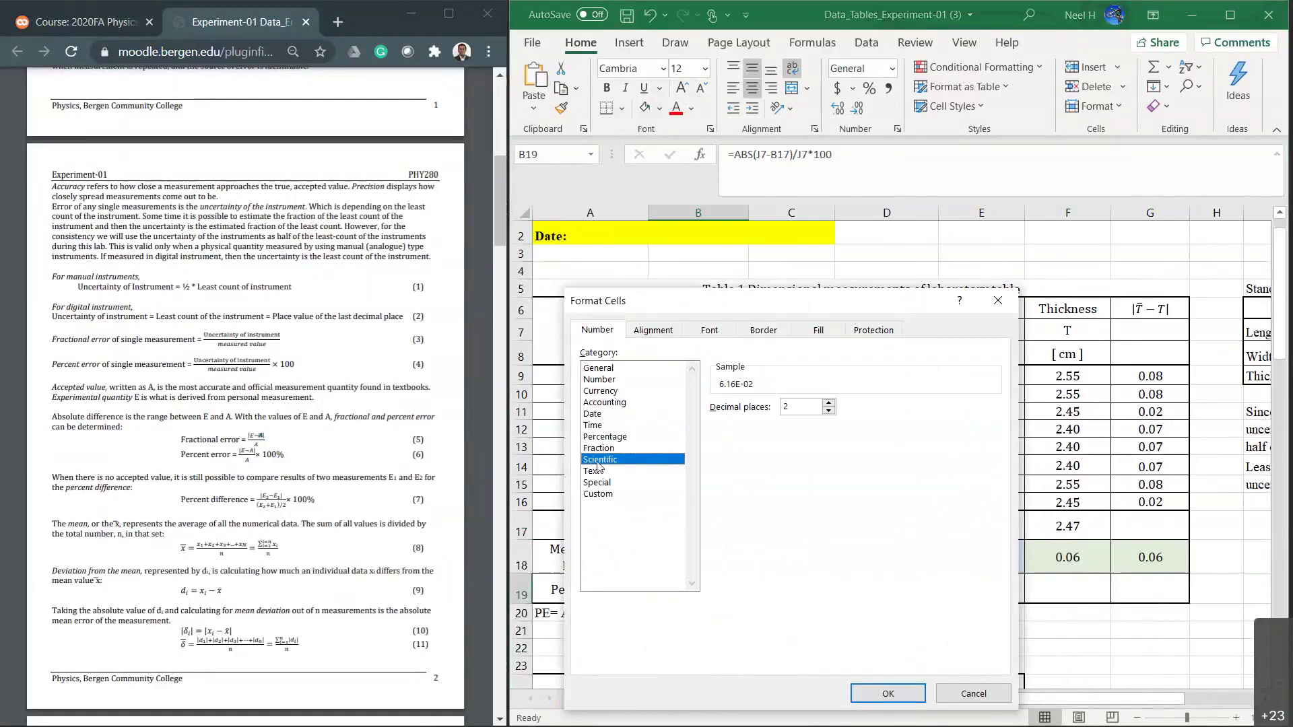
pyautogui.click(828, 402)
pyautogui.click(829, 403)
pyautogui.click(884, 691)
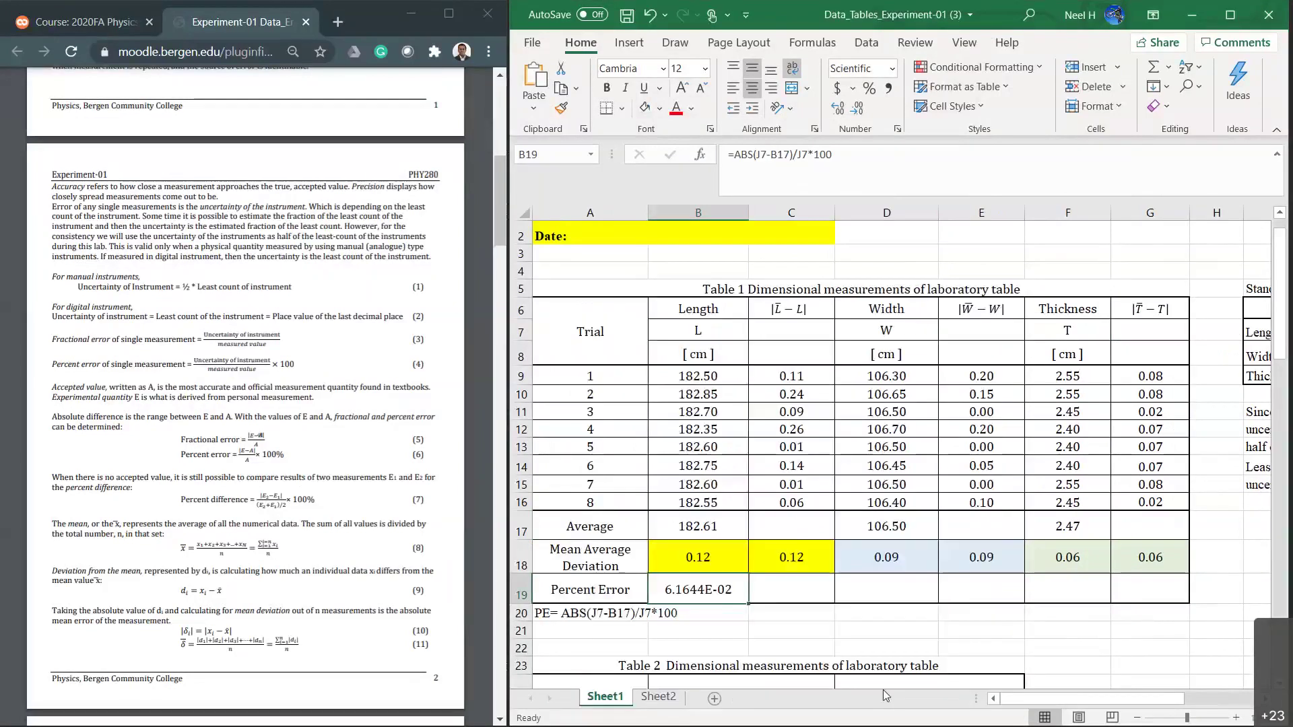
# Review Table 1, examining the length deviations in column C, the percent error in B19 and the average in B17
pyautogui.click(775, 605)
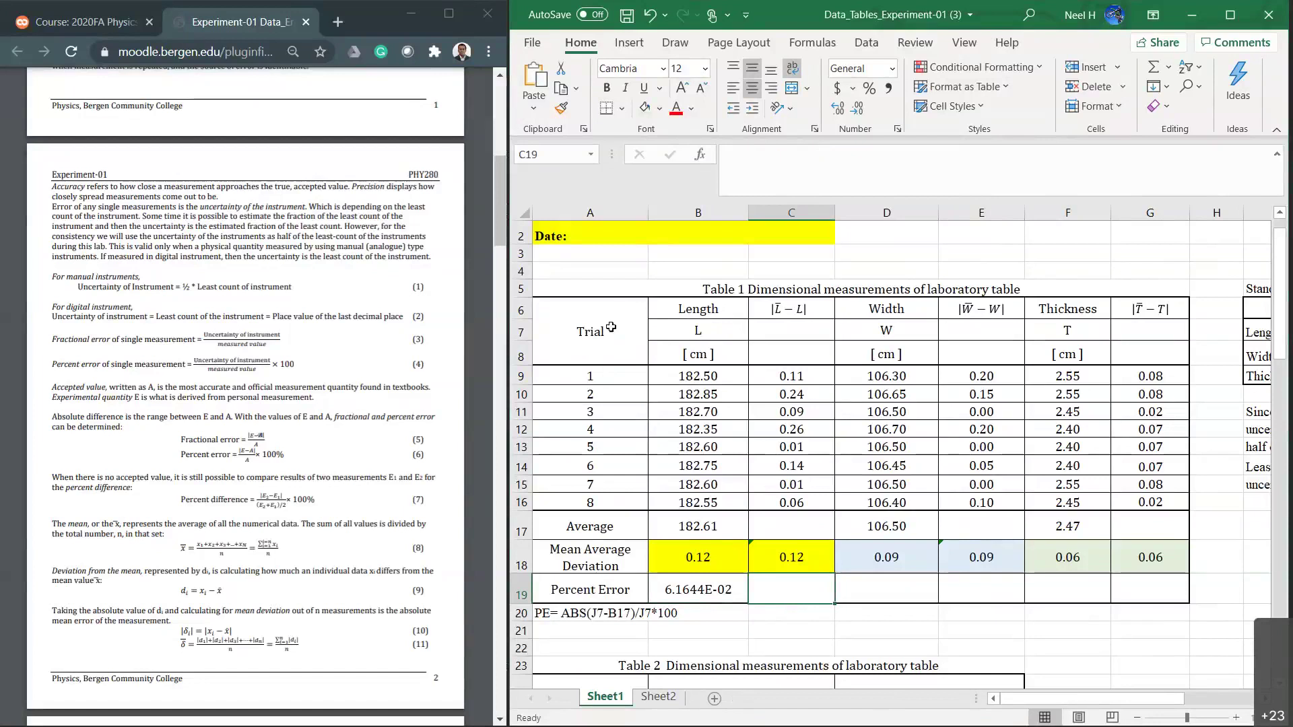
pyautogui.moveTo(581, 325); pyautogui.dragTo(1148, 596)
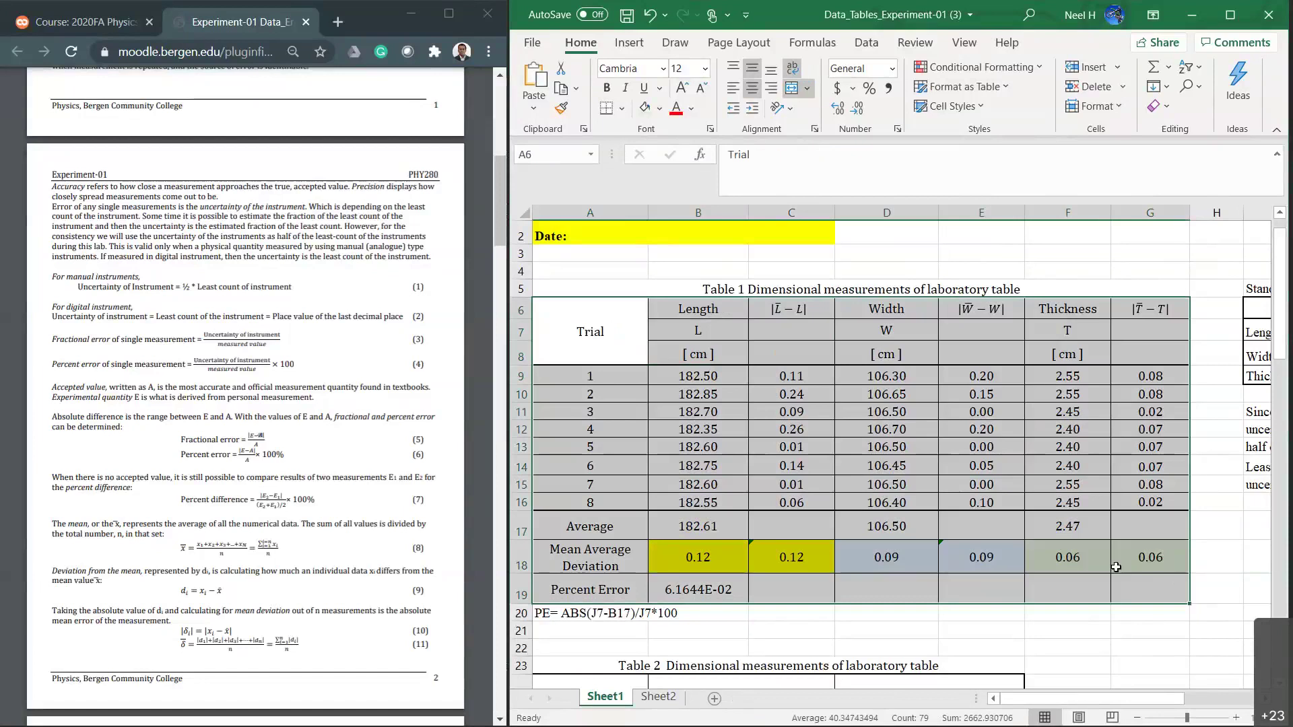
pyautogui.click(697, 585)
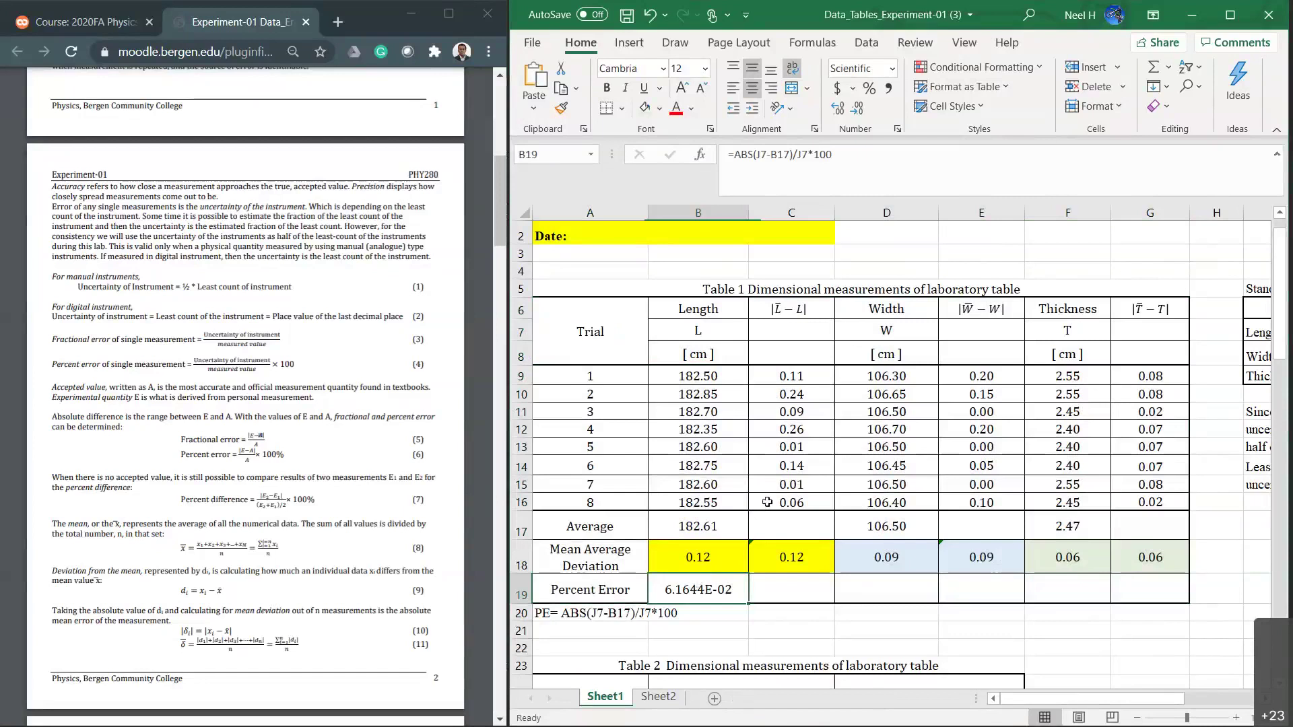
pyautogui.moveTo(813, 376); pyautogui.dragTo(812, 563)
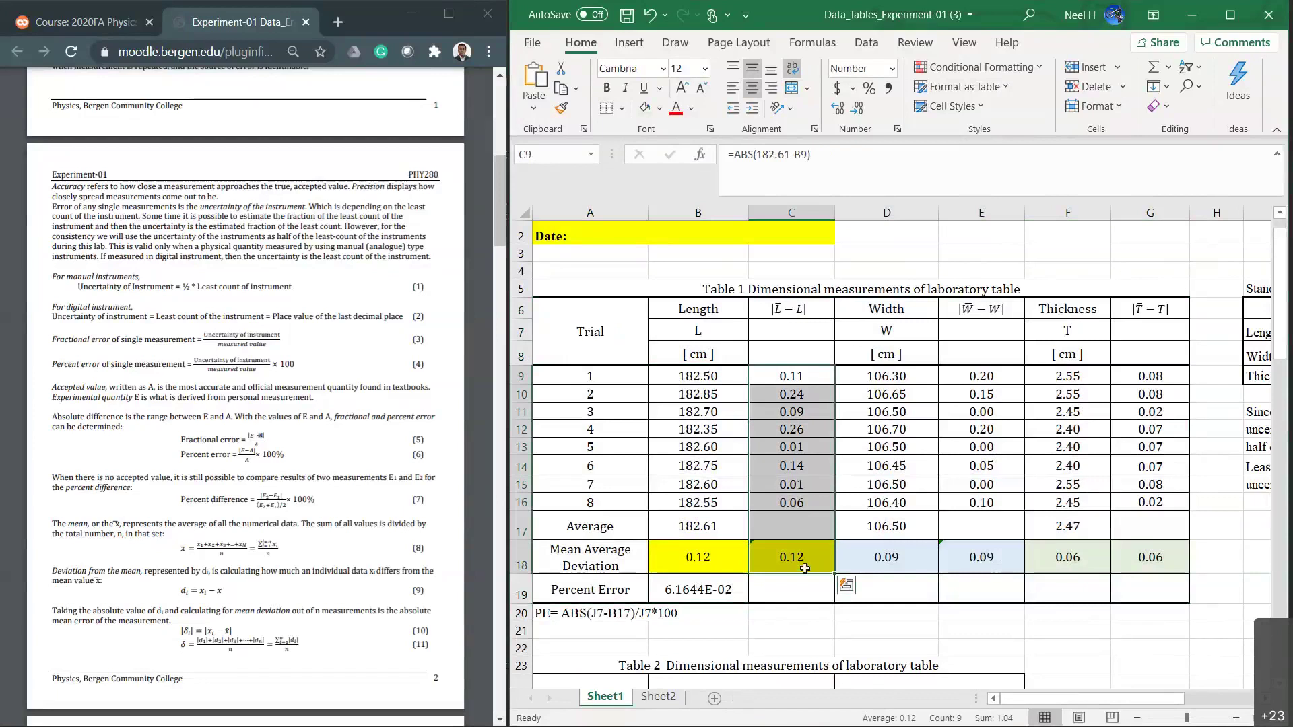
pyautogui.click(719, 588)
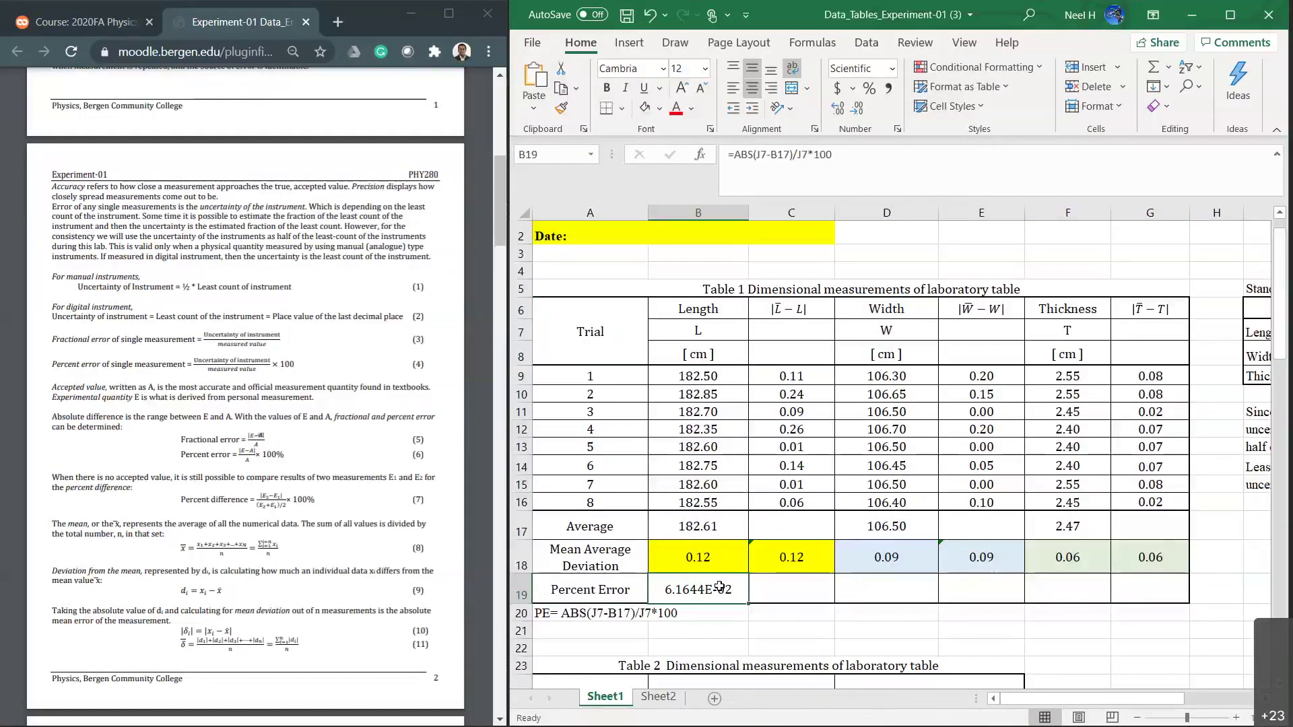
pyautogui.press('Up')
pyautogui.press('Up')
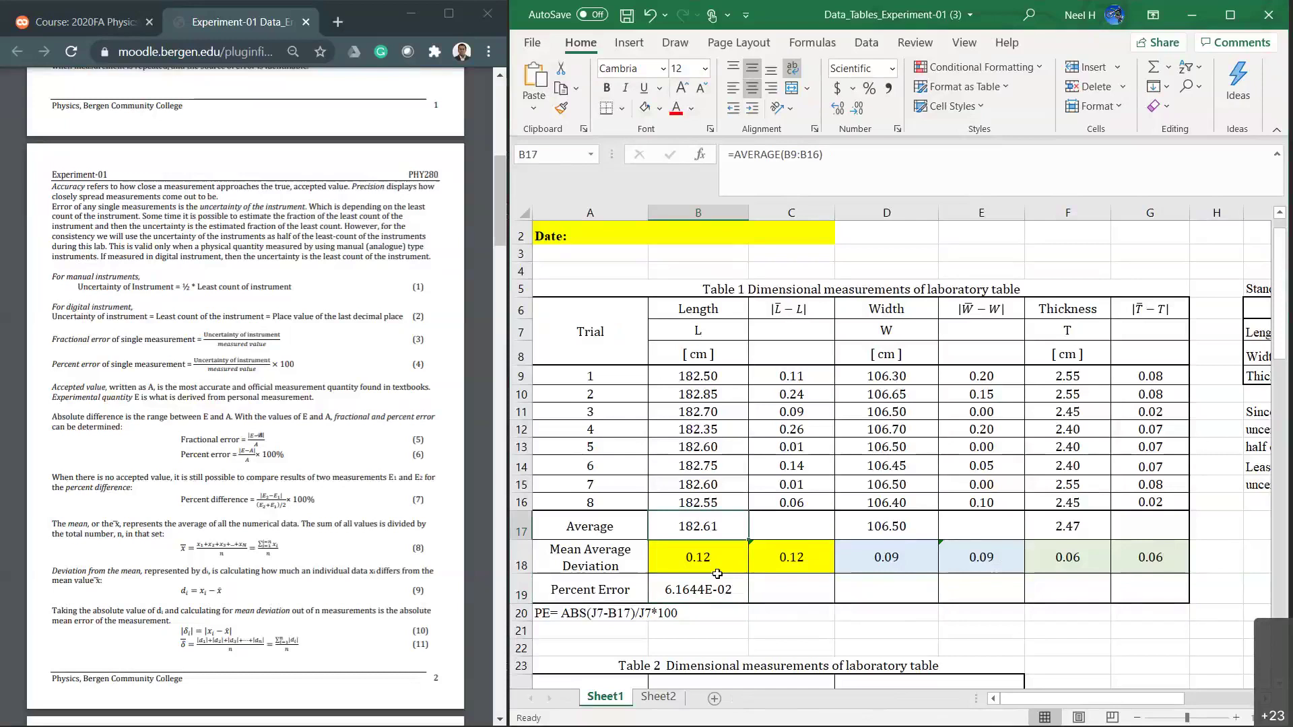
# Examine the length's percent error formula in B19 and the blank cells of Table 1's Average and Percent Error rows
pyautogui.click(713, 591)
pyautogui.moveTo(600, 587); pyautogui.dragTo(727, 584)
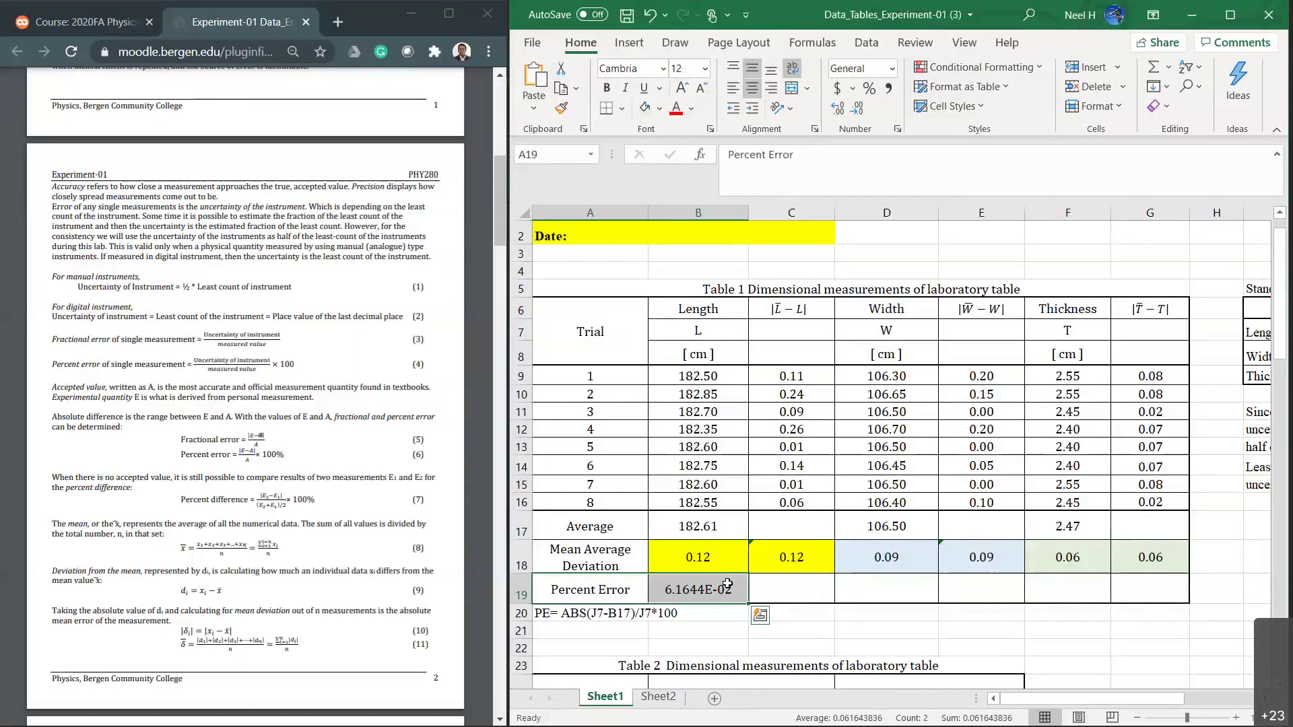
pyautogui.click(727, 585)
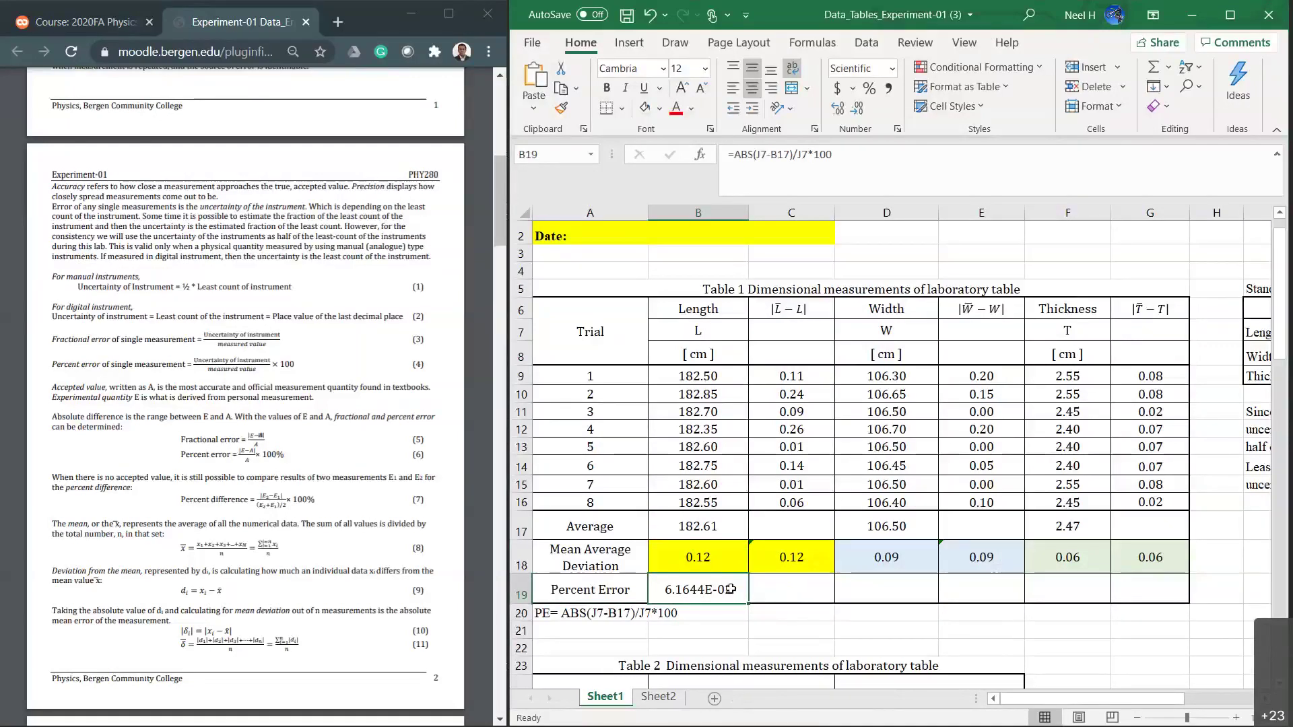
pyautogui.click(888, 586)
pyautogui.press('Right')
pyautogui.press('Right')
pyautogui.click(808, 525)
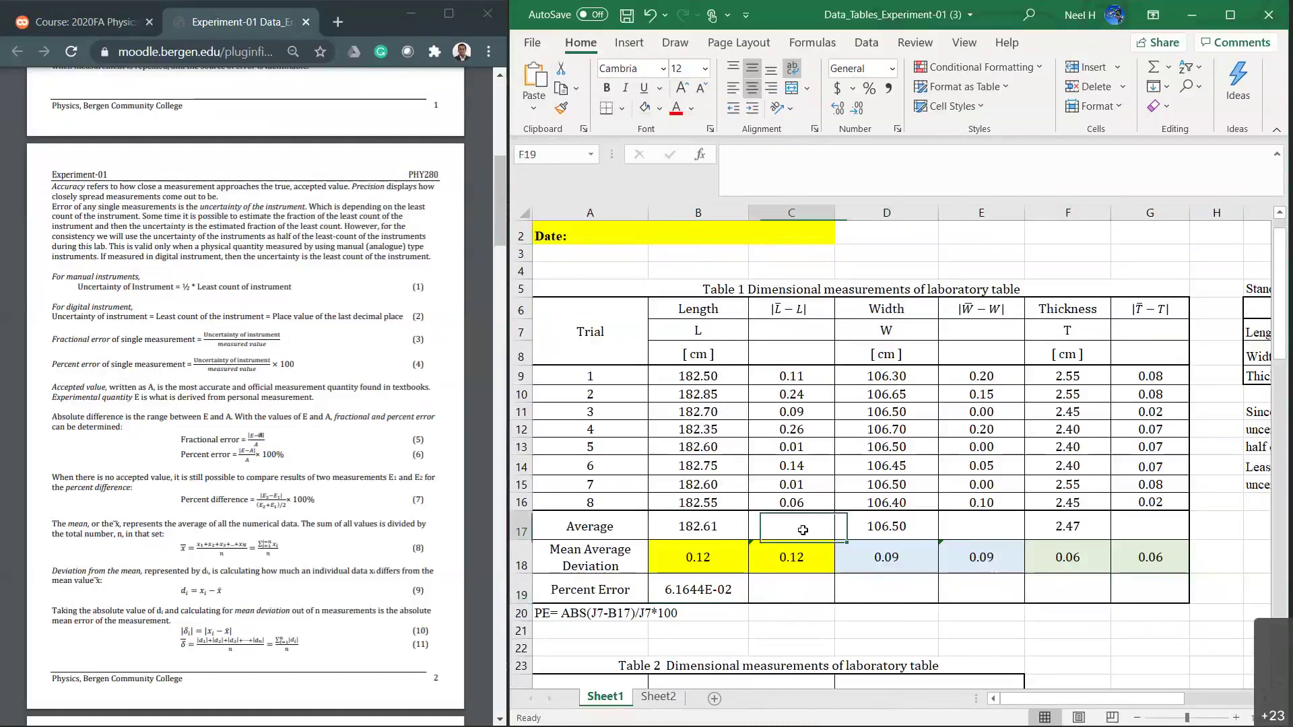
pyautogui.click(981, 525)
pyautogui.click(1166, 523)
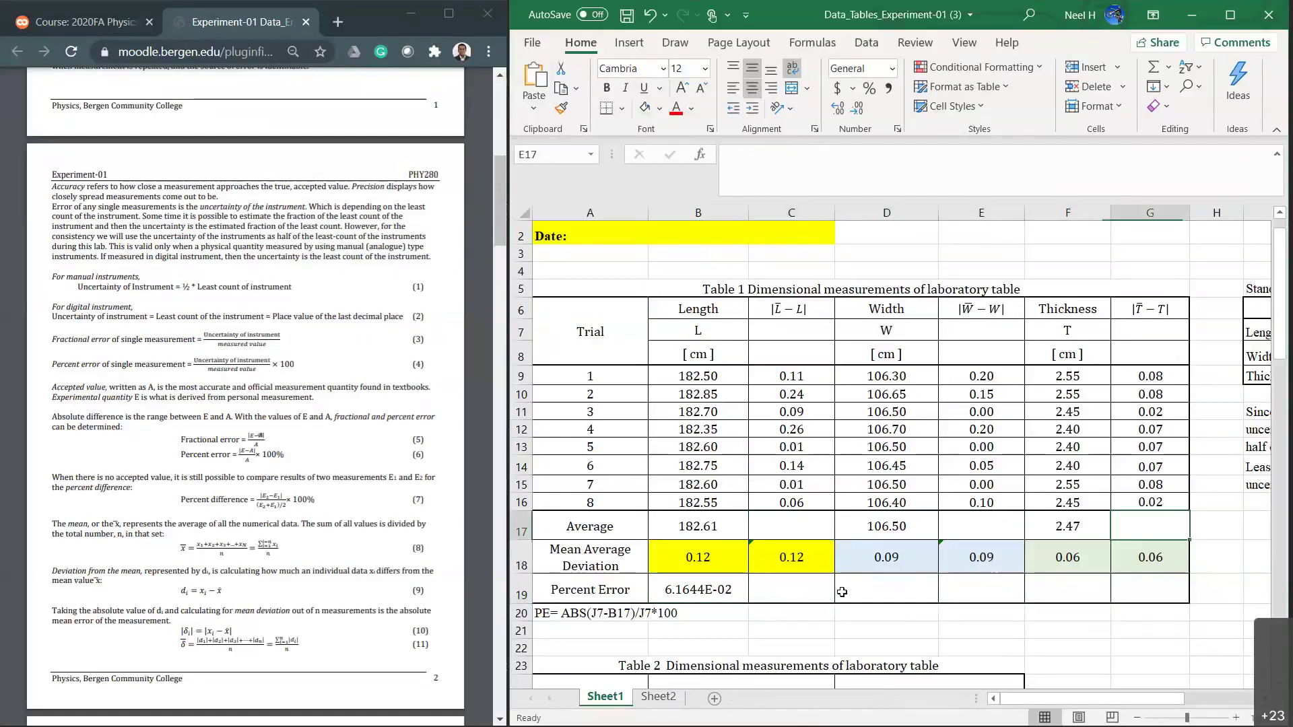
pyautogui.click(781, 587)
pyautogui.click(976, 590)
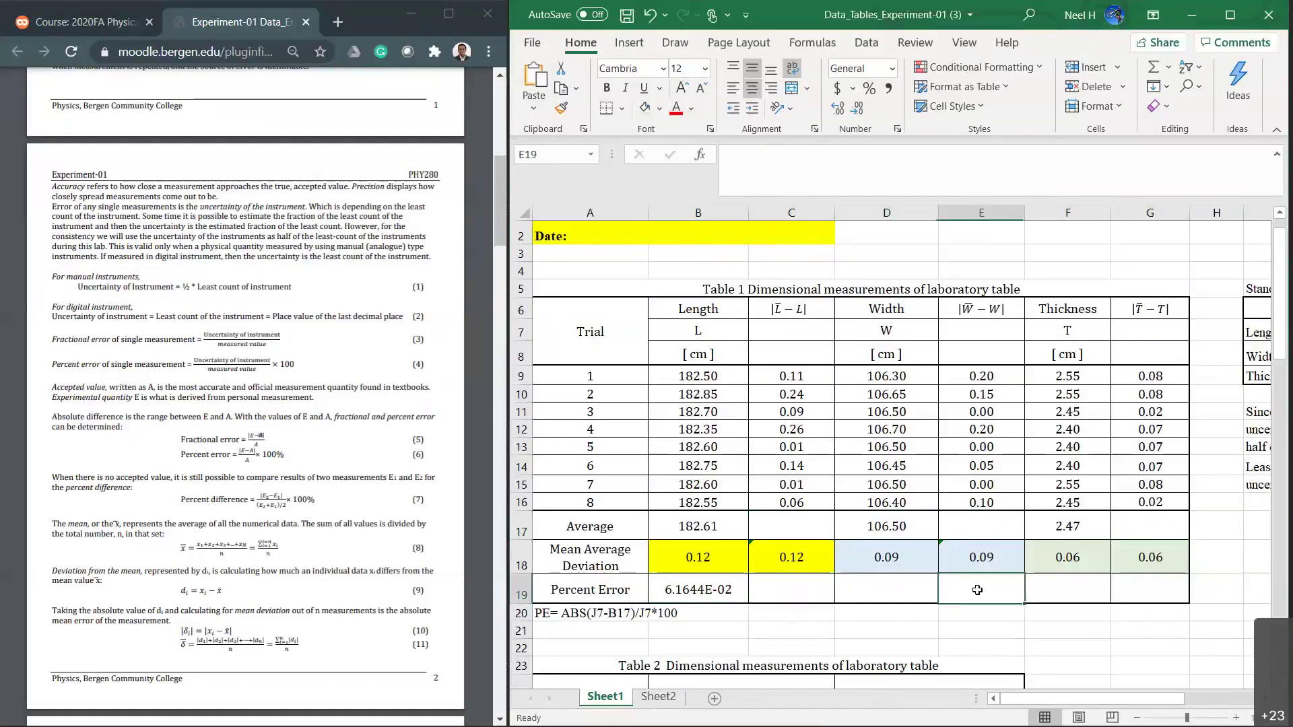
# Try to shade the blank Average cell C17 by choosing a light gray pattern color in its fill formatting
pyautogui.click(797, 523)
pyautogui.rightClick(798, 525)
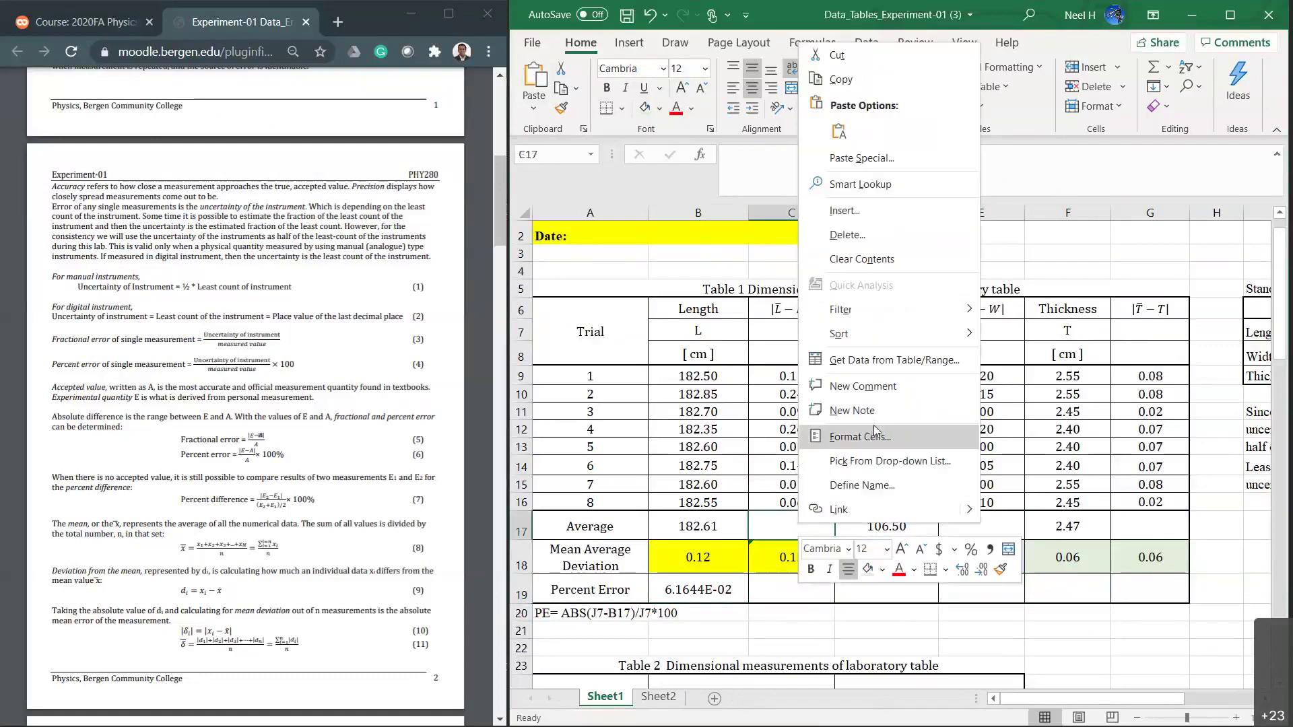
pyautogui.click(783, 531)
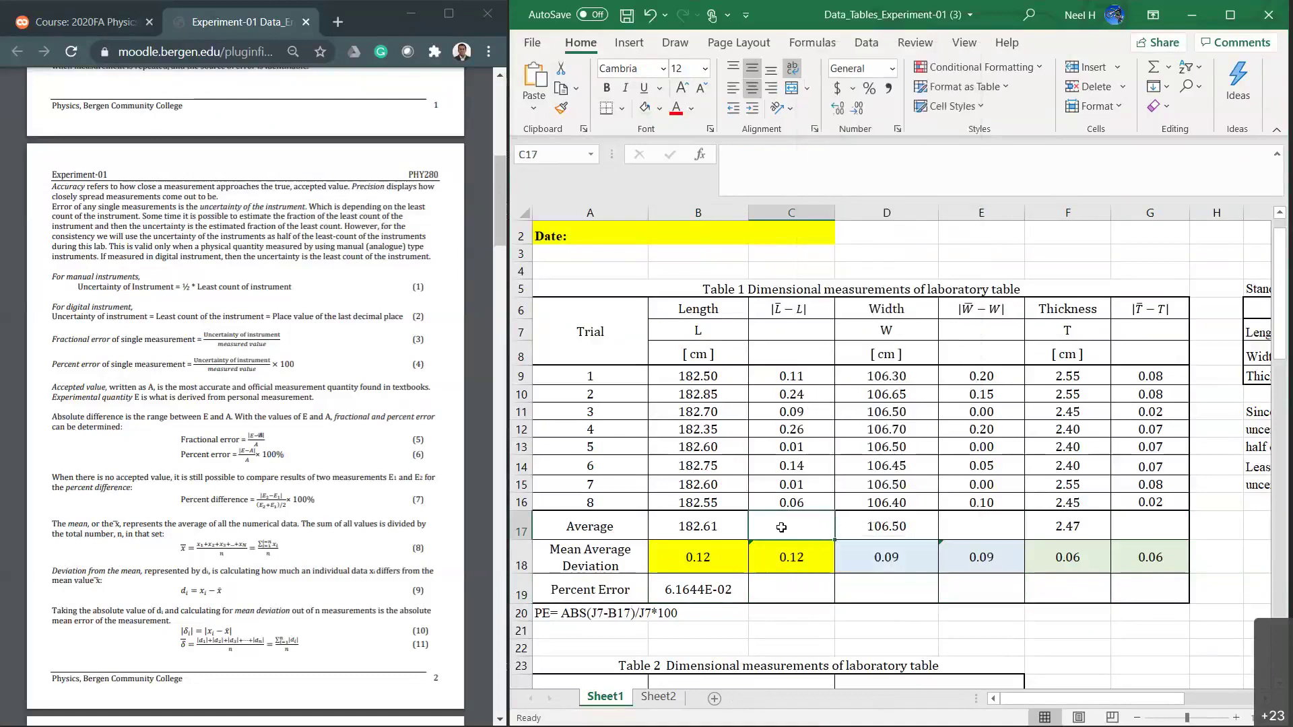
pyautogui.rightClick(783, 532)
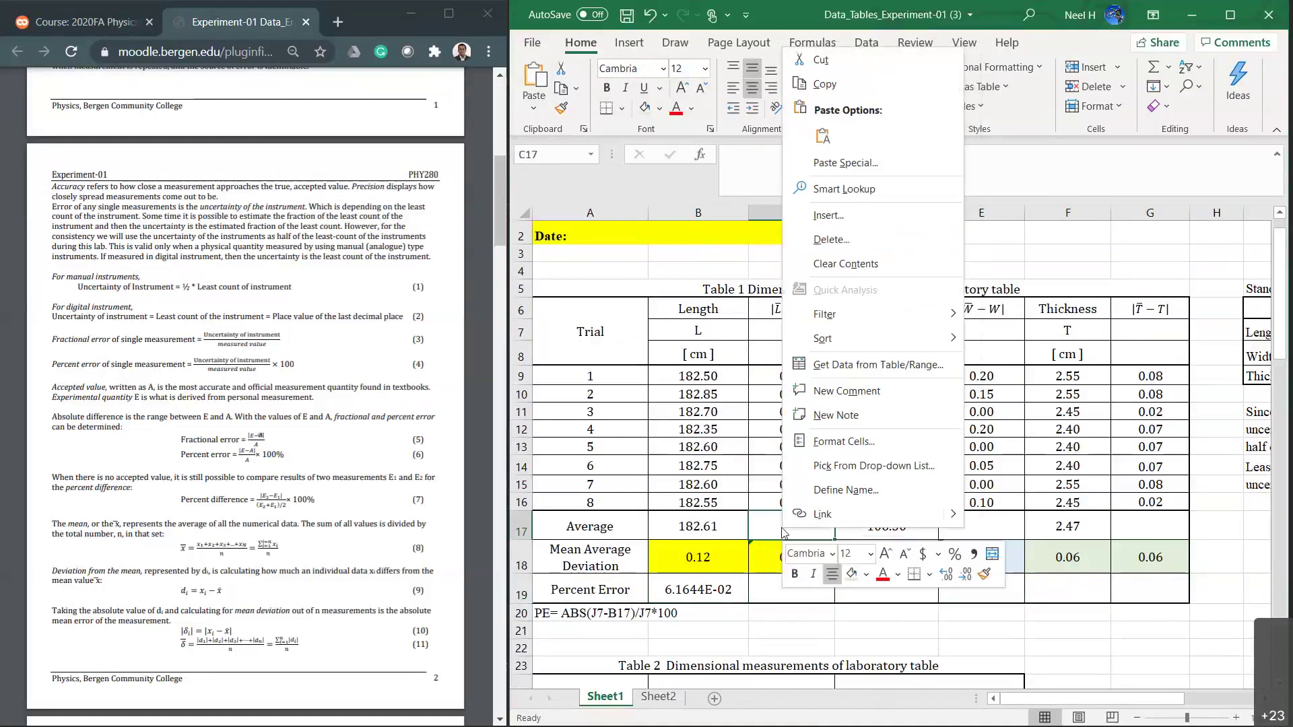
pyautogui.click(855, 441)
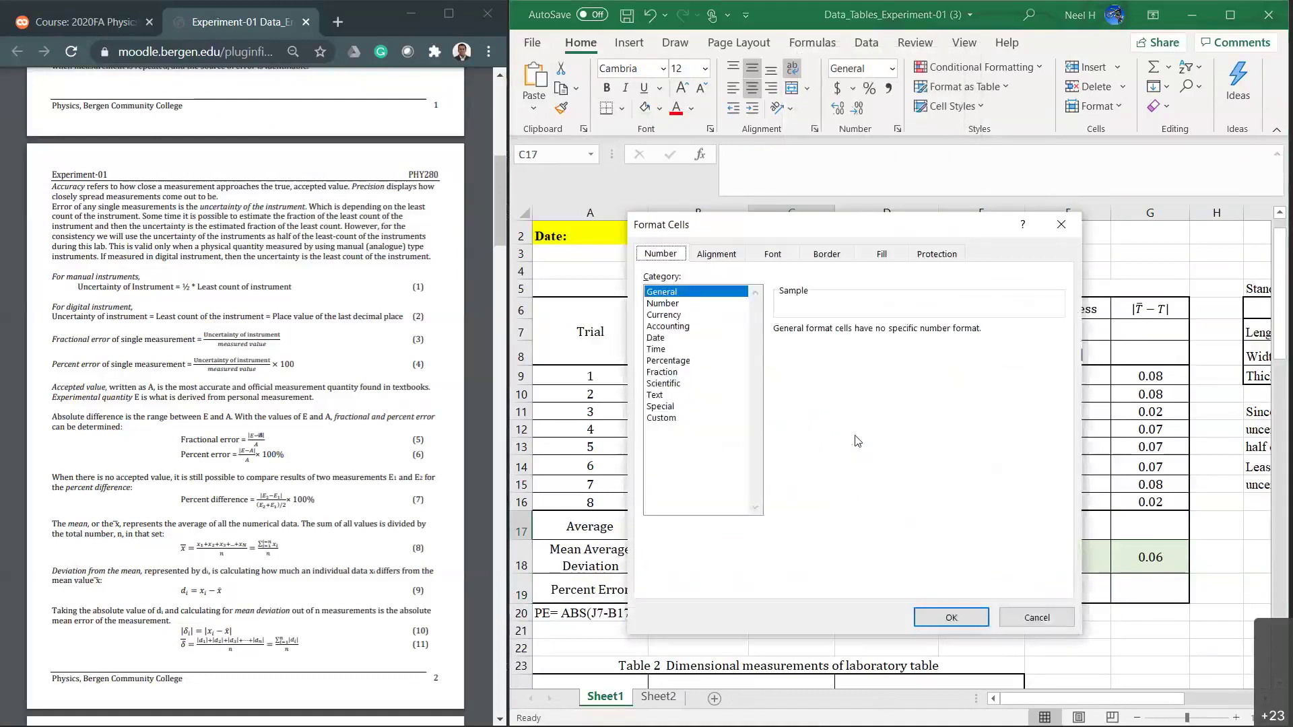
pyautogui.click(877, 256)
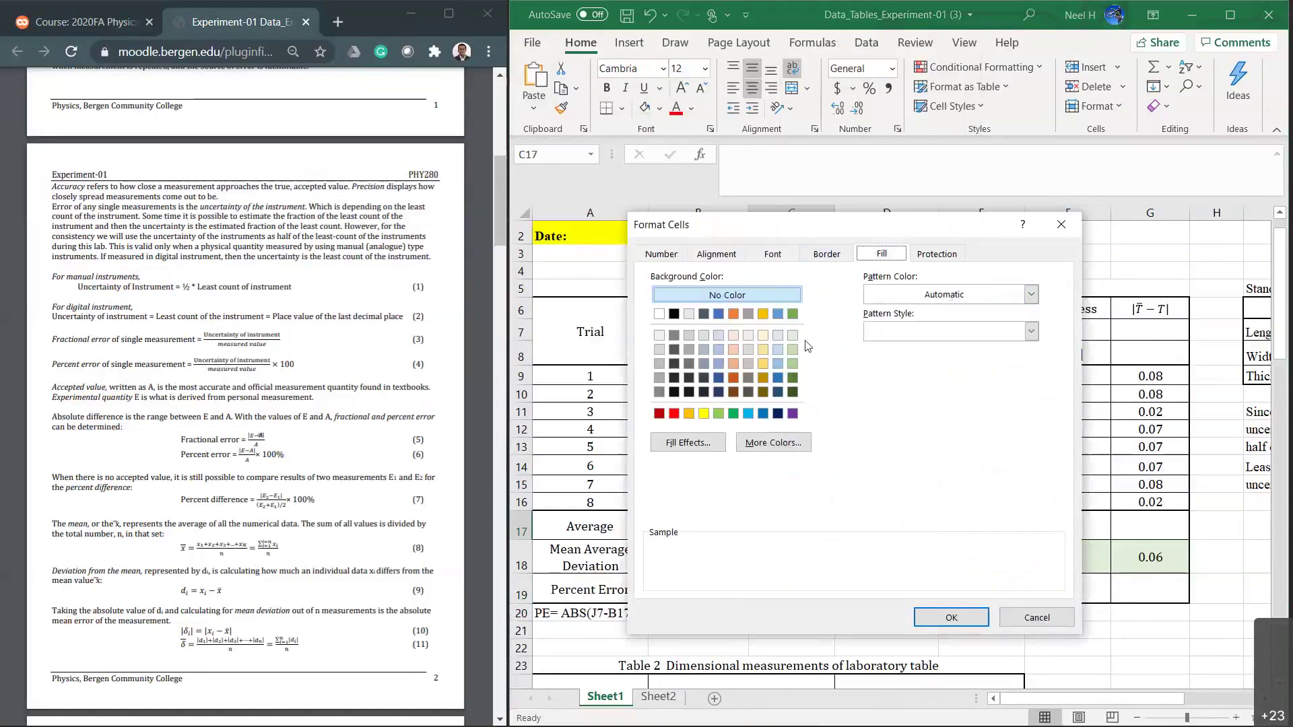
pyautogui.click(973, 295)
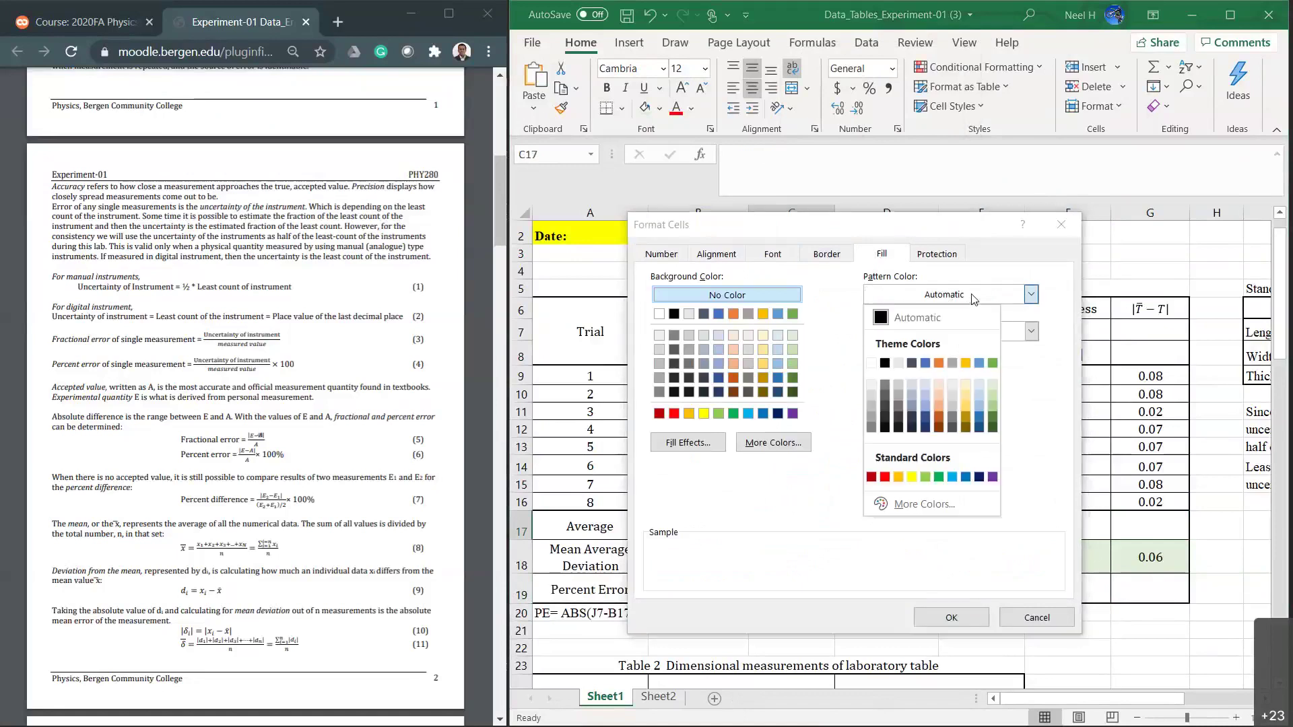
pyautogui.click(1010, 334)
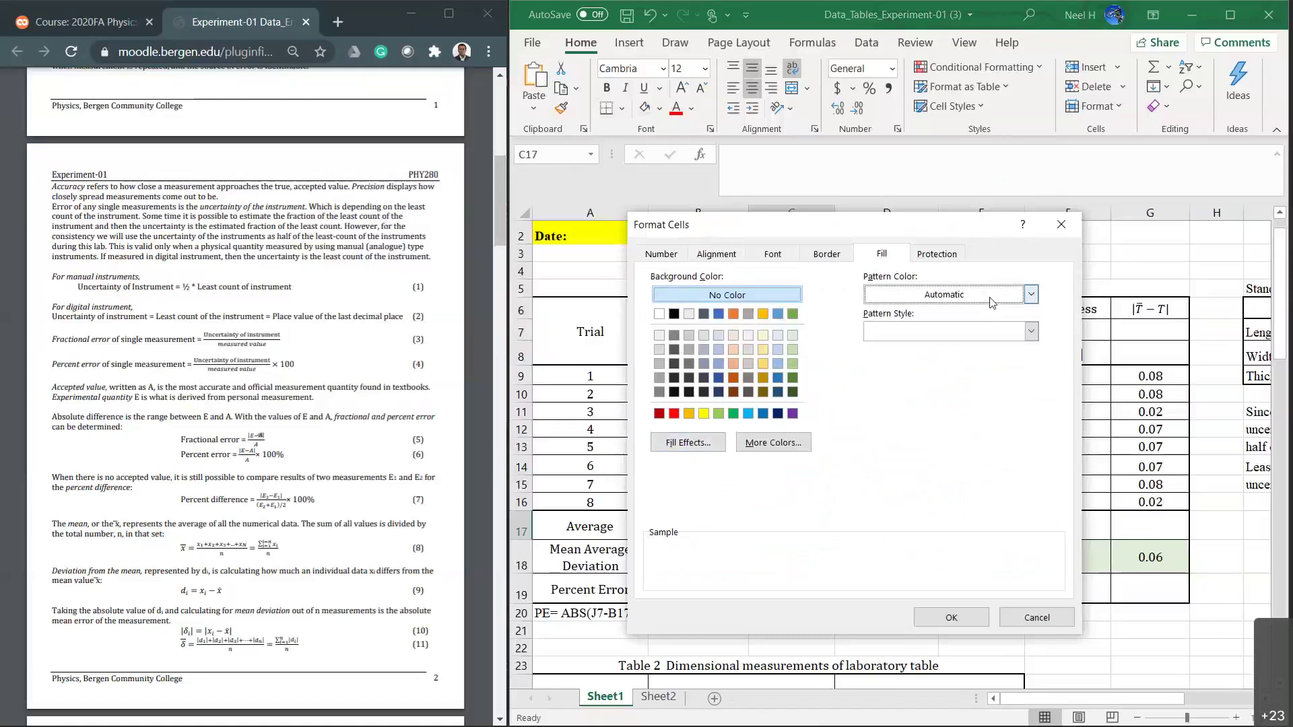
pyautogui.click(961, 290)
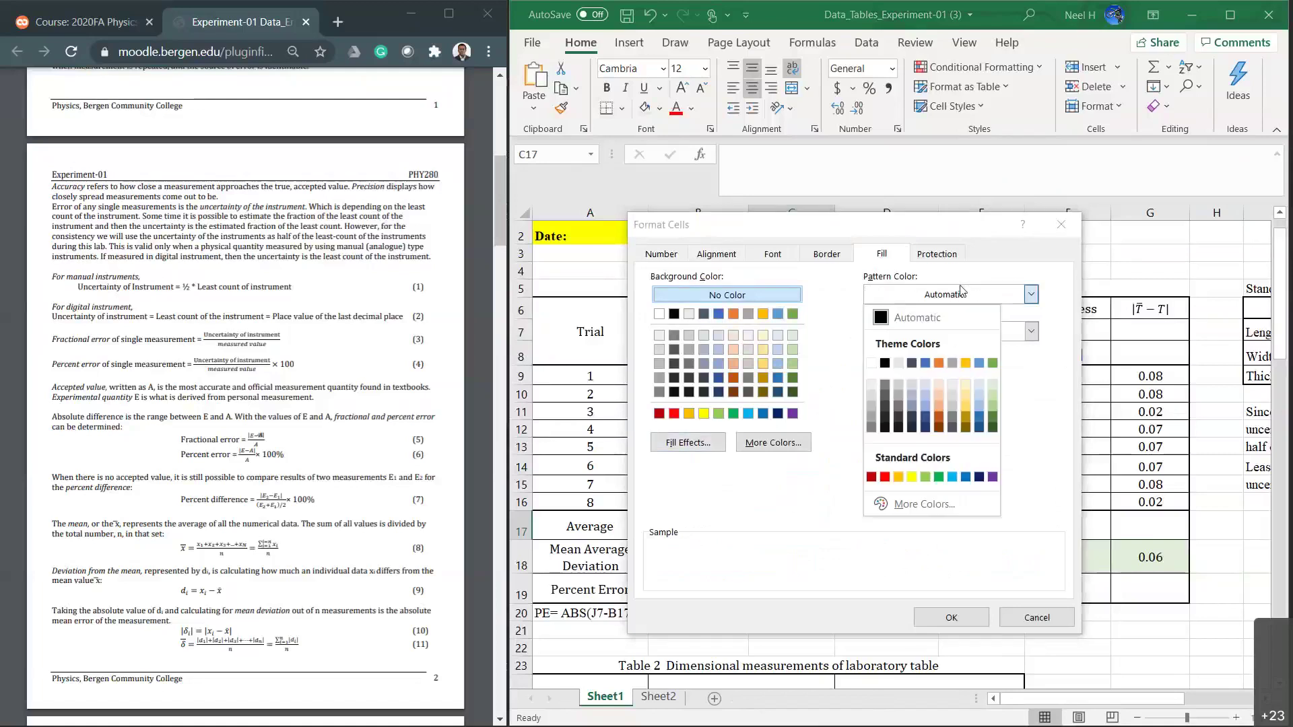
pyautogui.click(897, 366)
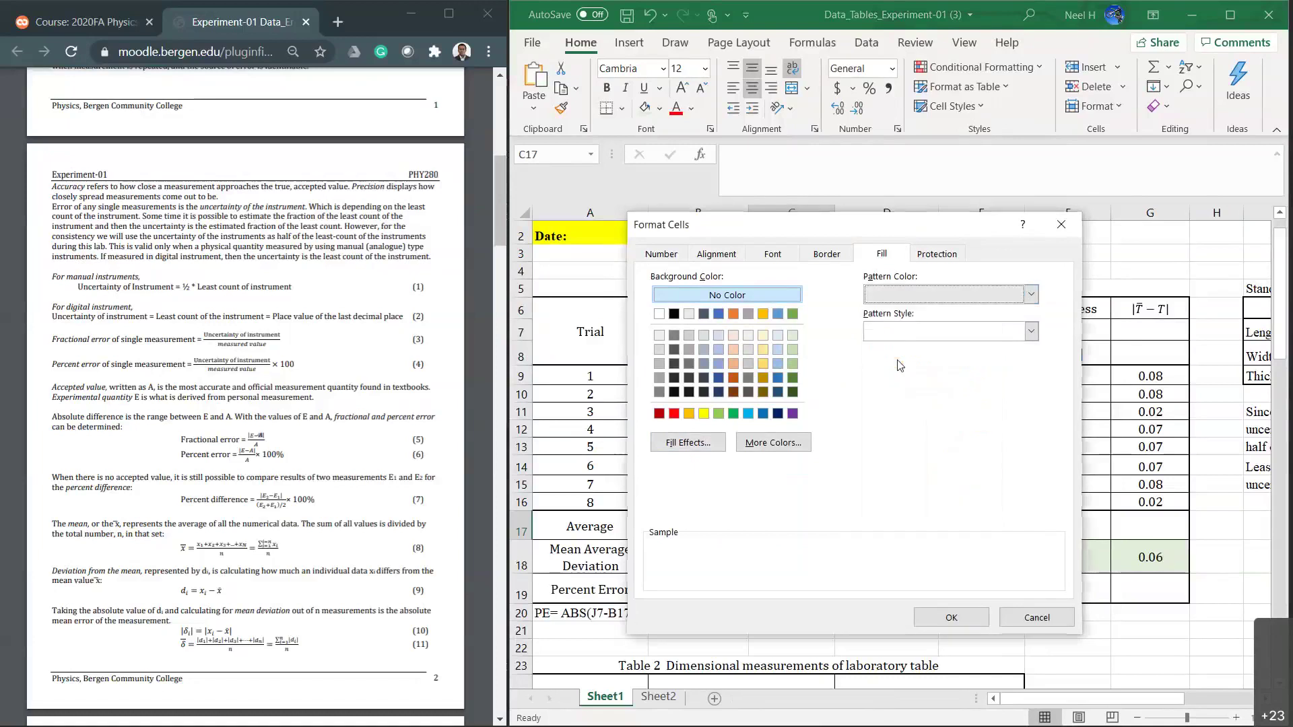
pyautogui.click(951, 618)
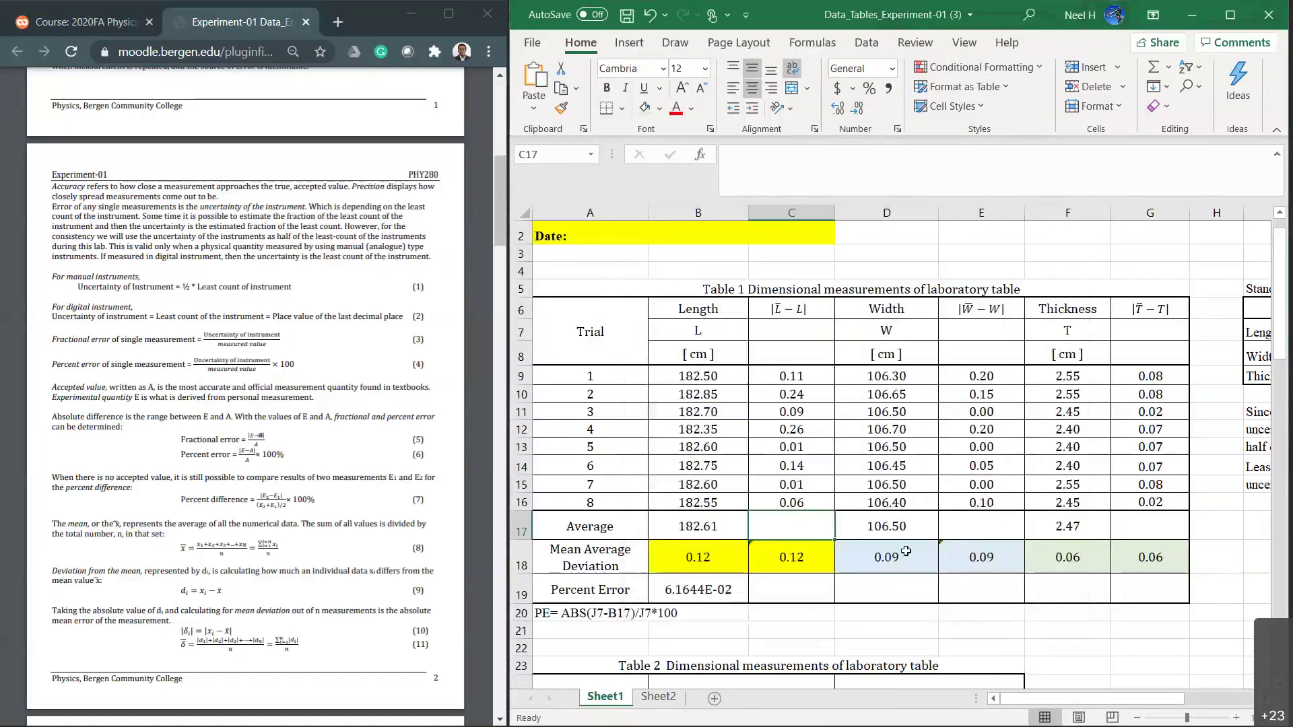
# Maximize the workbook window and fill the blank Average cell C17 with a light gray background color
pyautogui.rightClick(811, 527)
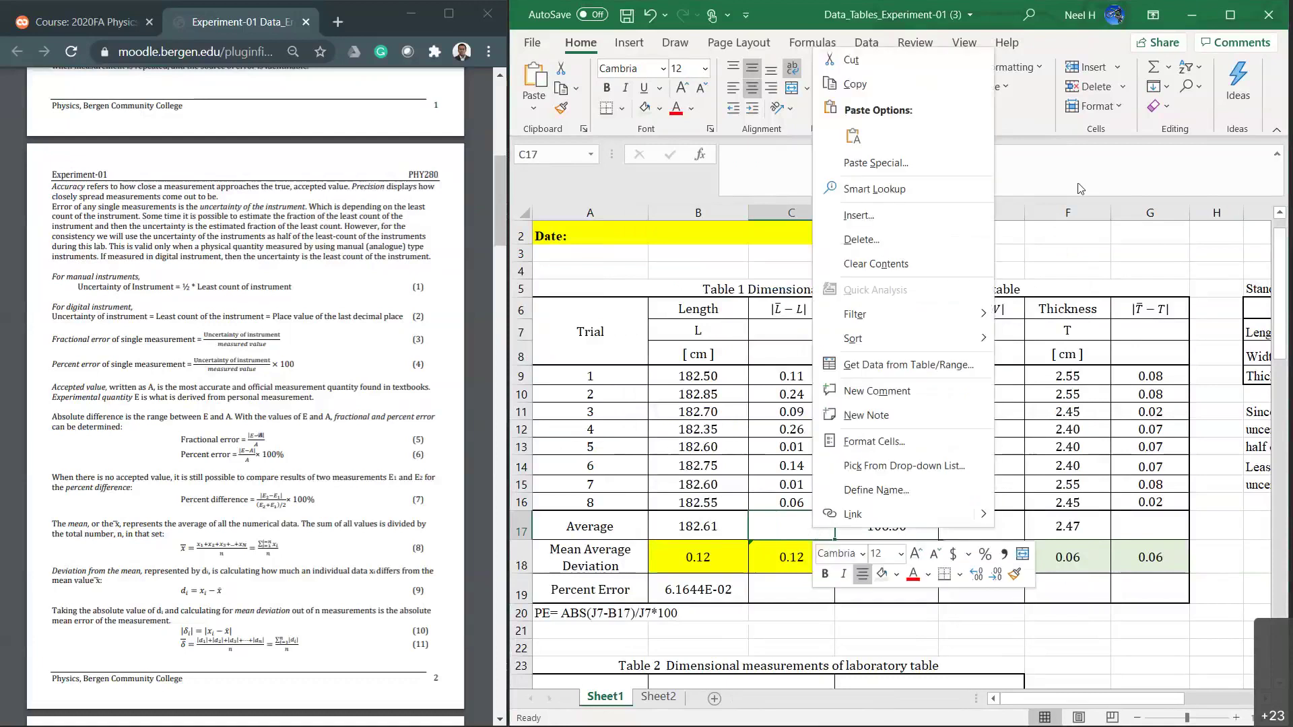
pyautogui.click(1232, 15)
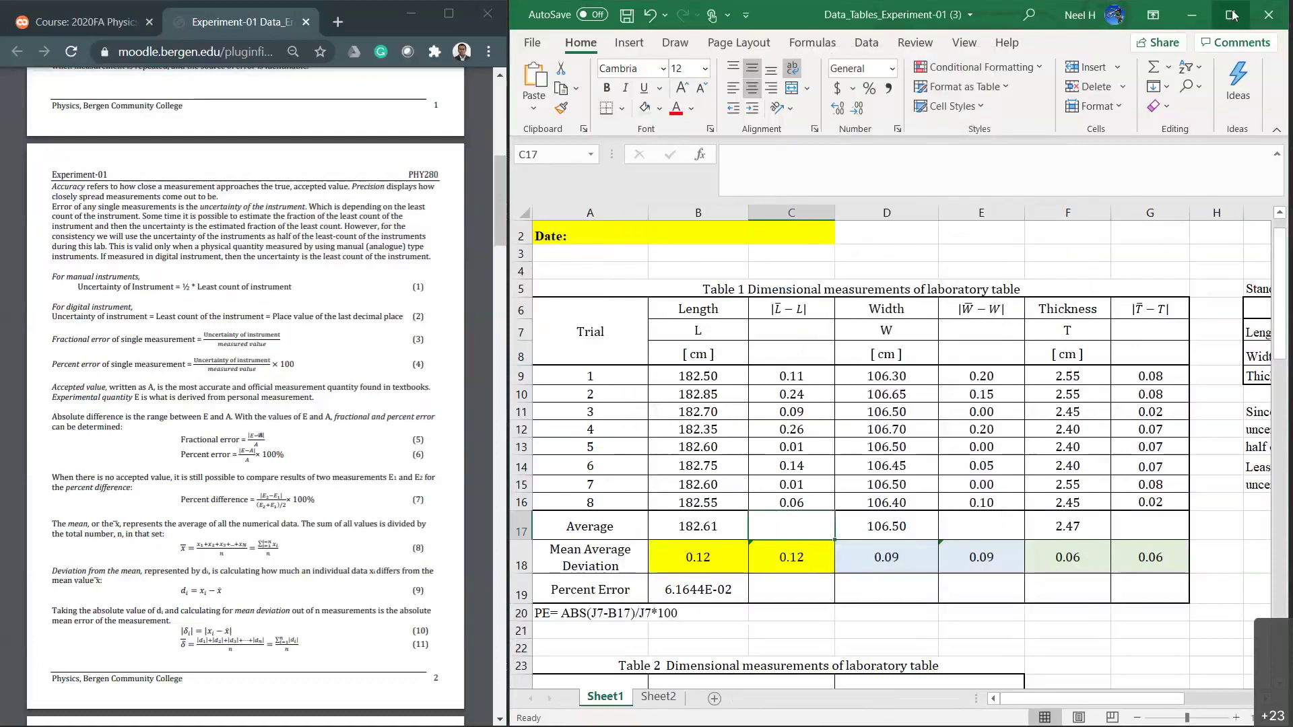
pyautogui.click(1232, 15)
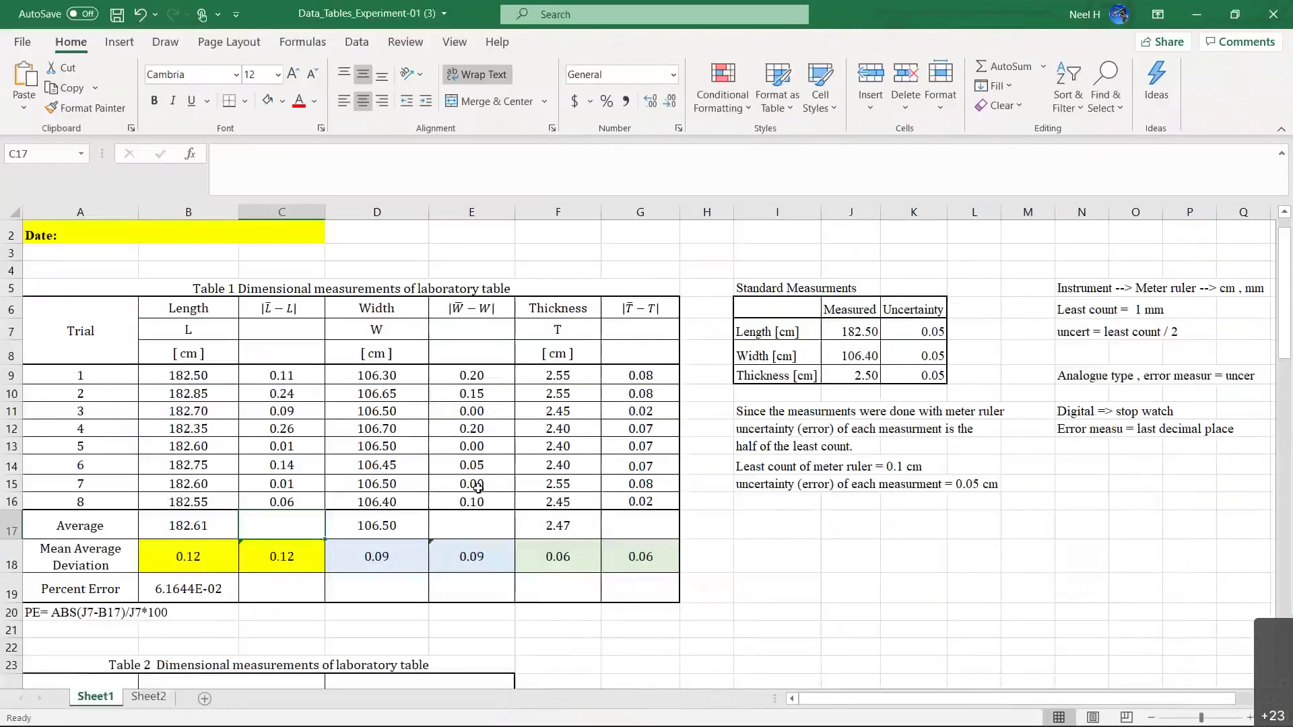
pyautogui.rightClick(298, 536)
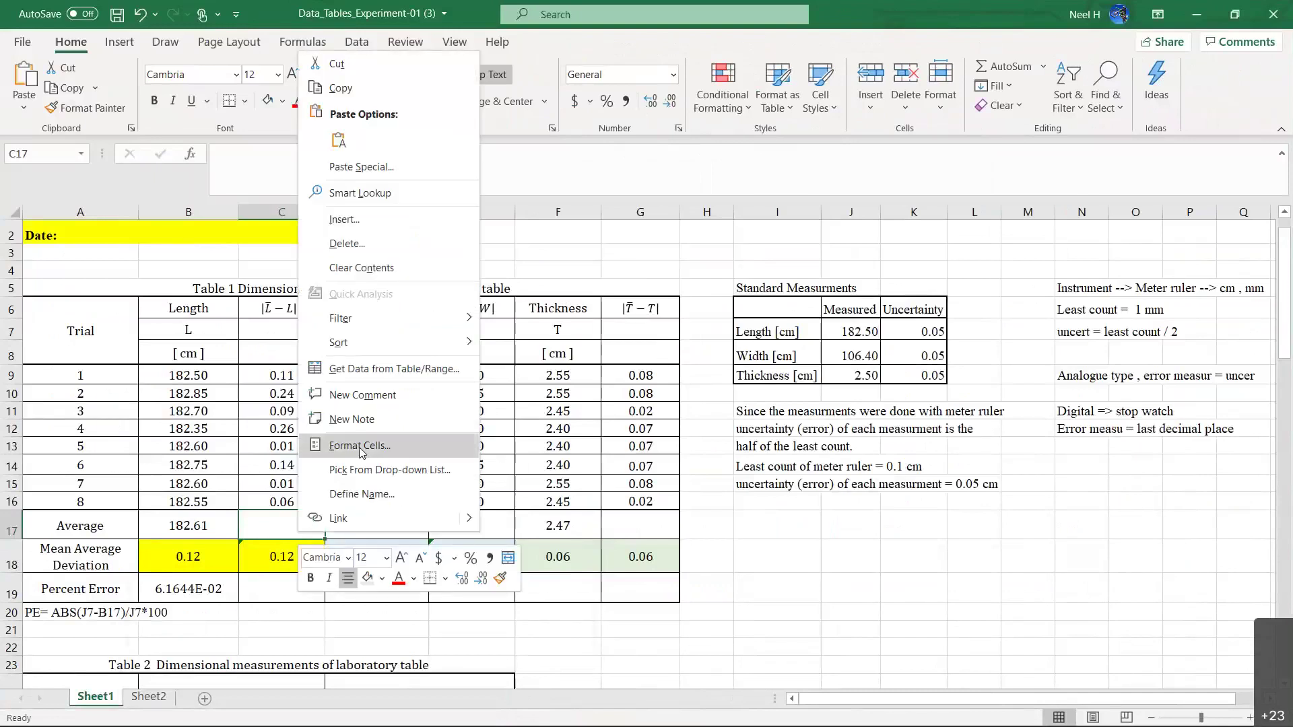
pyautogui.click(361, 446)
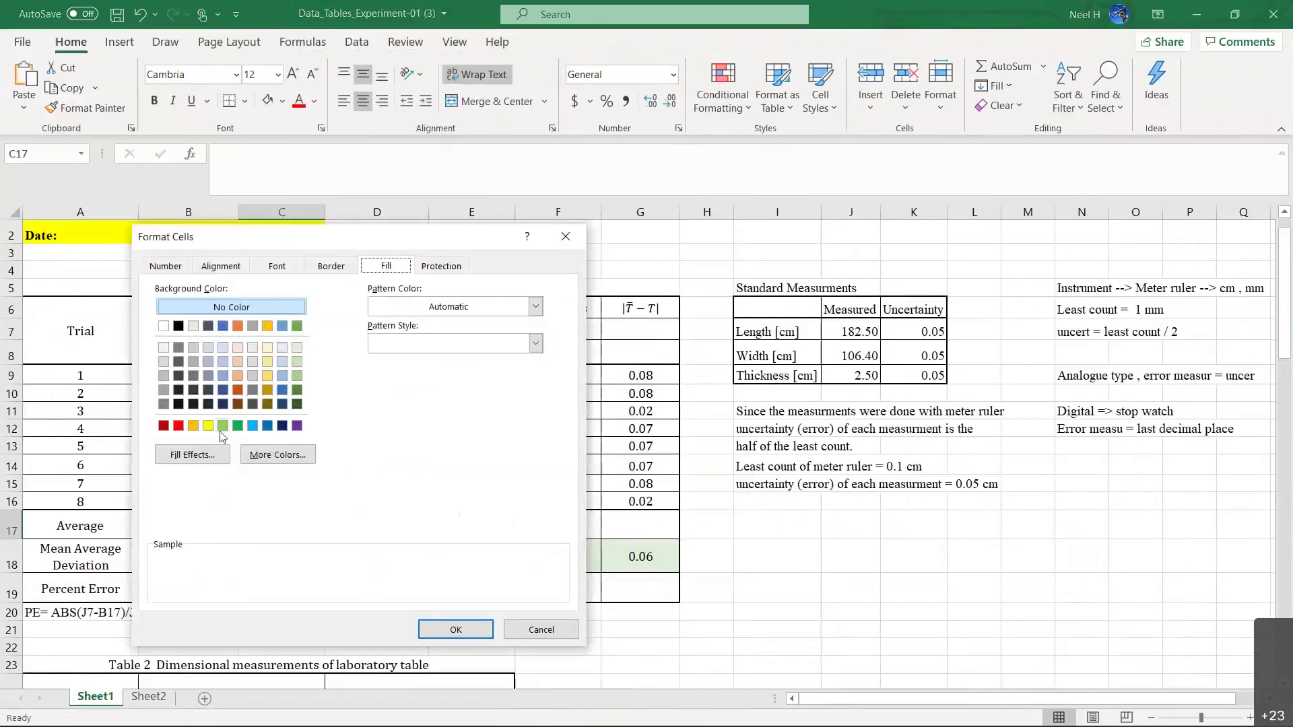
pyautogui.click(194, 326)
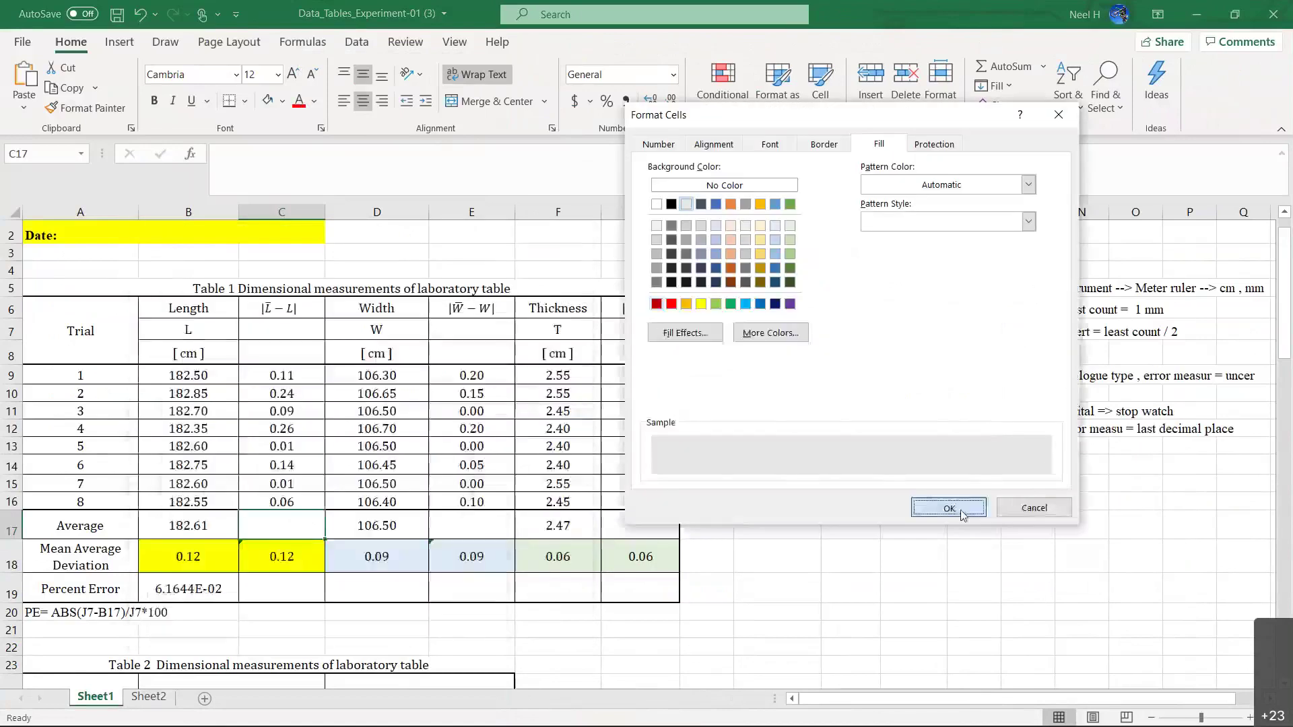
pyautogui.click(949, 508)
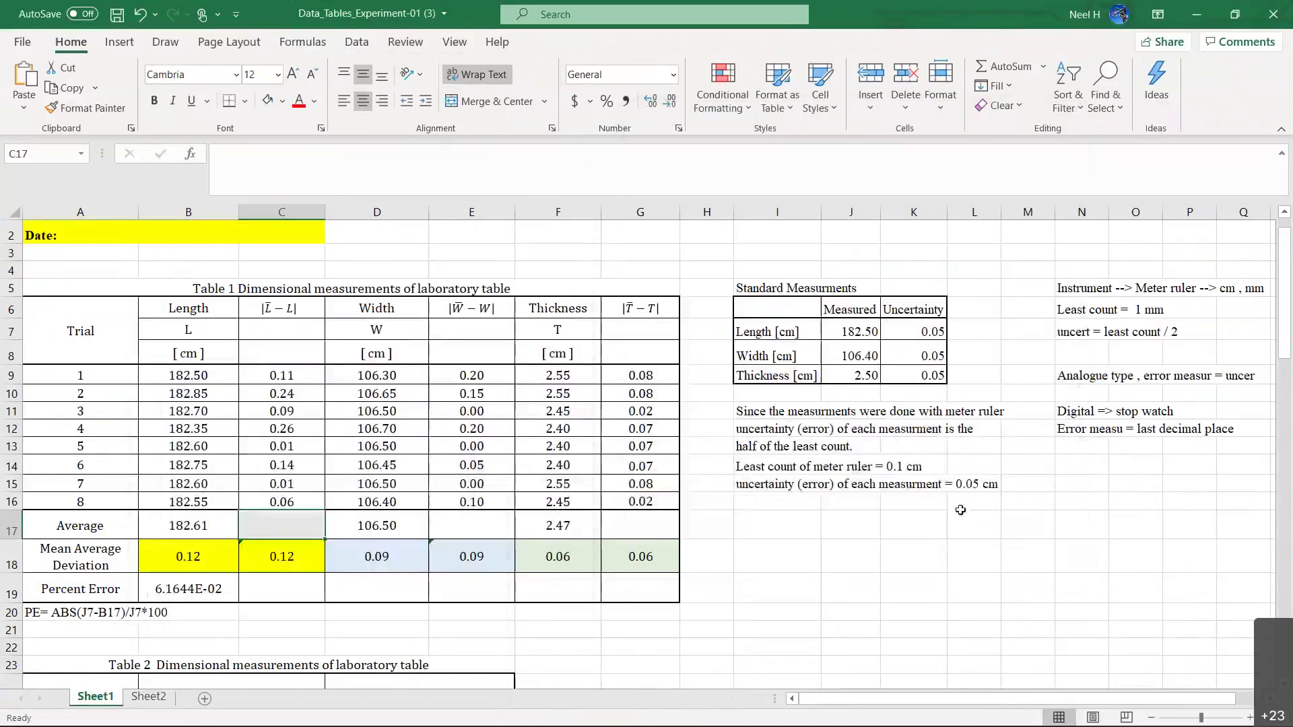
# Fill the blank Percent Error cell C19 with the same light gray background color
pyautogui.click(349, 580)
pyautogui.click(287, 523)
pyautogui.click(281, 581)
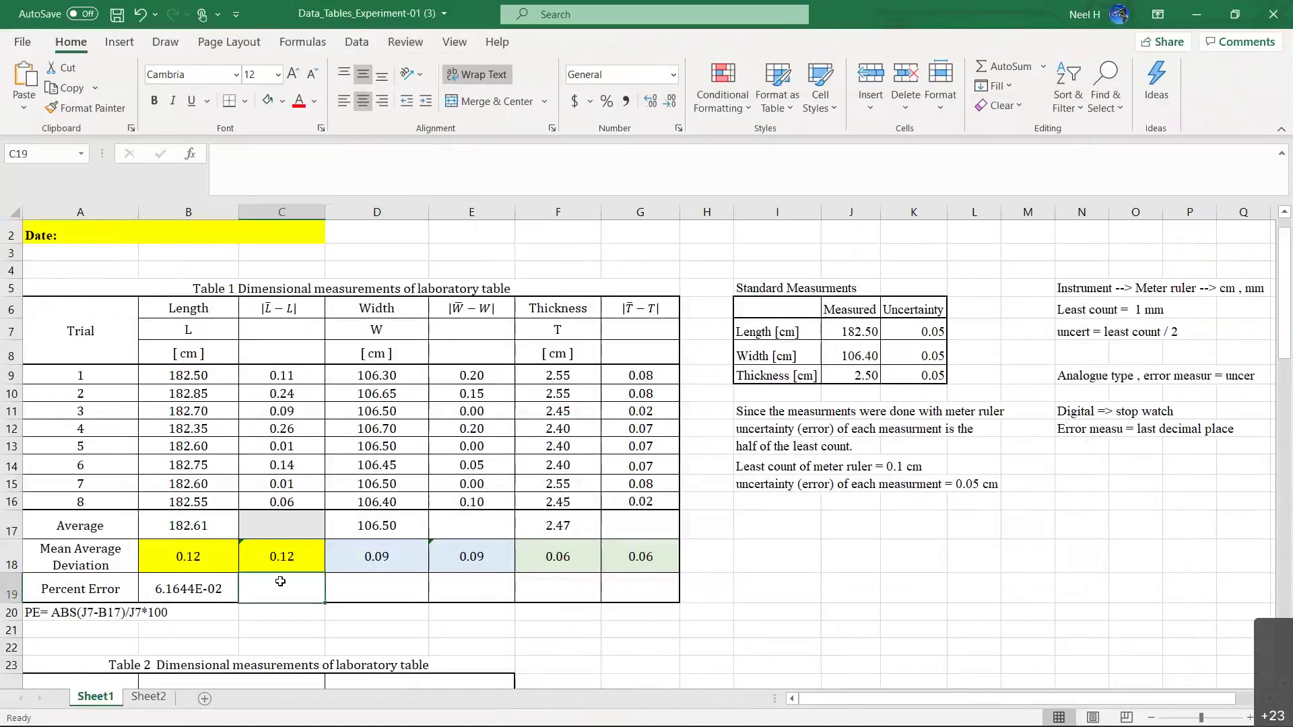
pyautogui.rightClick(283, 587)
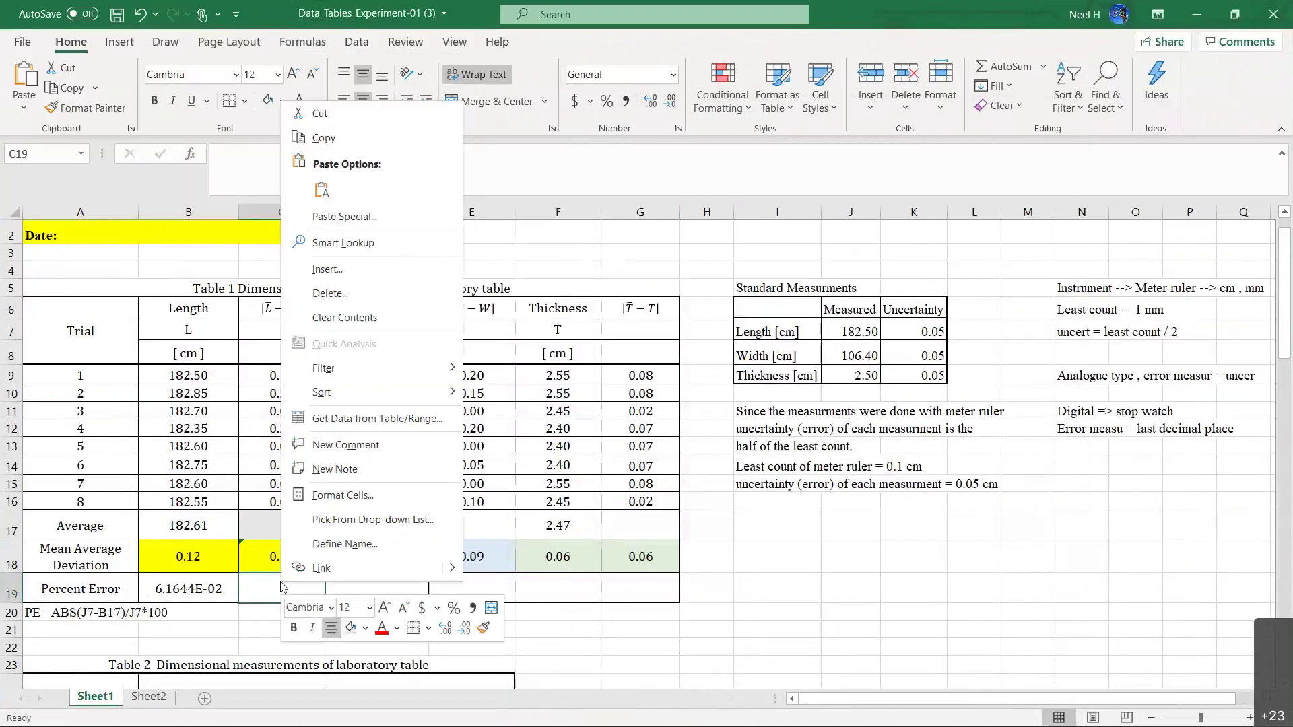
pyautogui.click(343, 495)
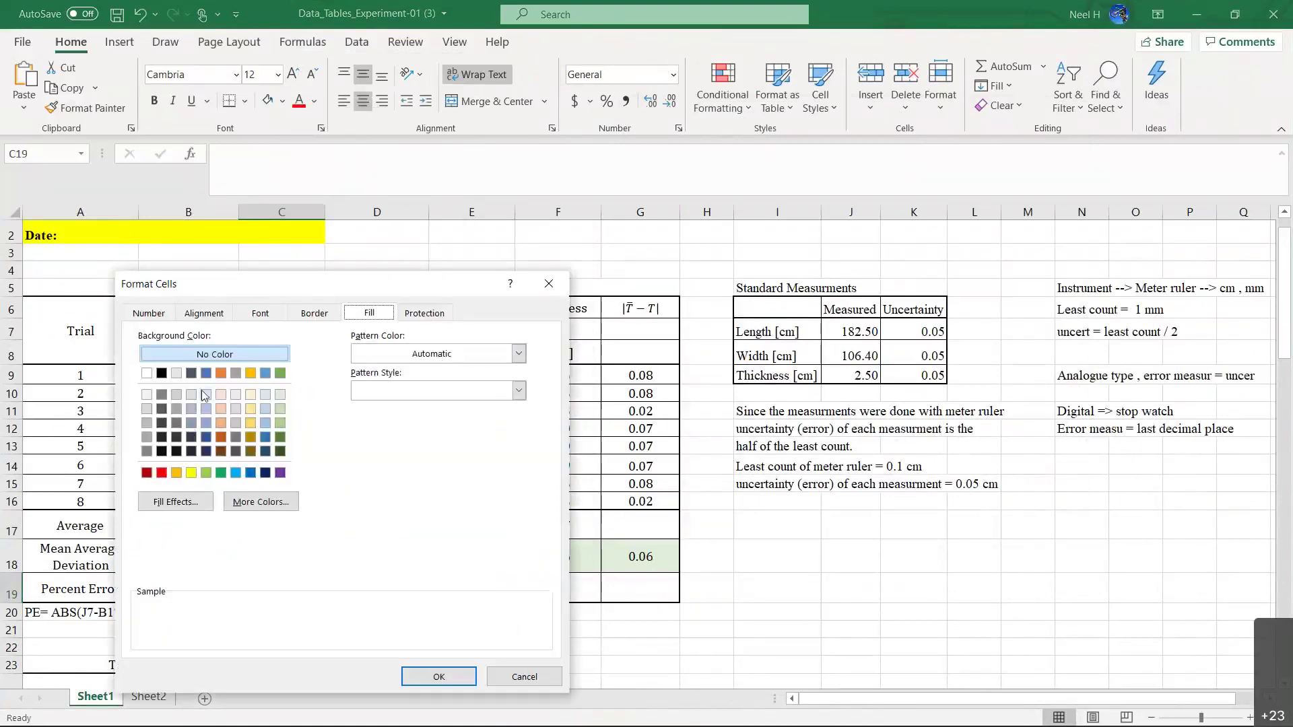
pyautogui.click(176, 373)
pyautogui.moveTo(492, 281); pyautogui.dragTo(1069, 168)
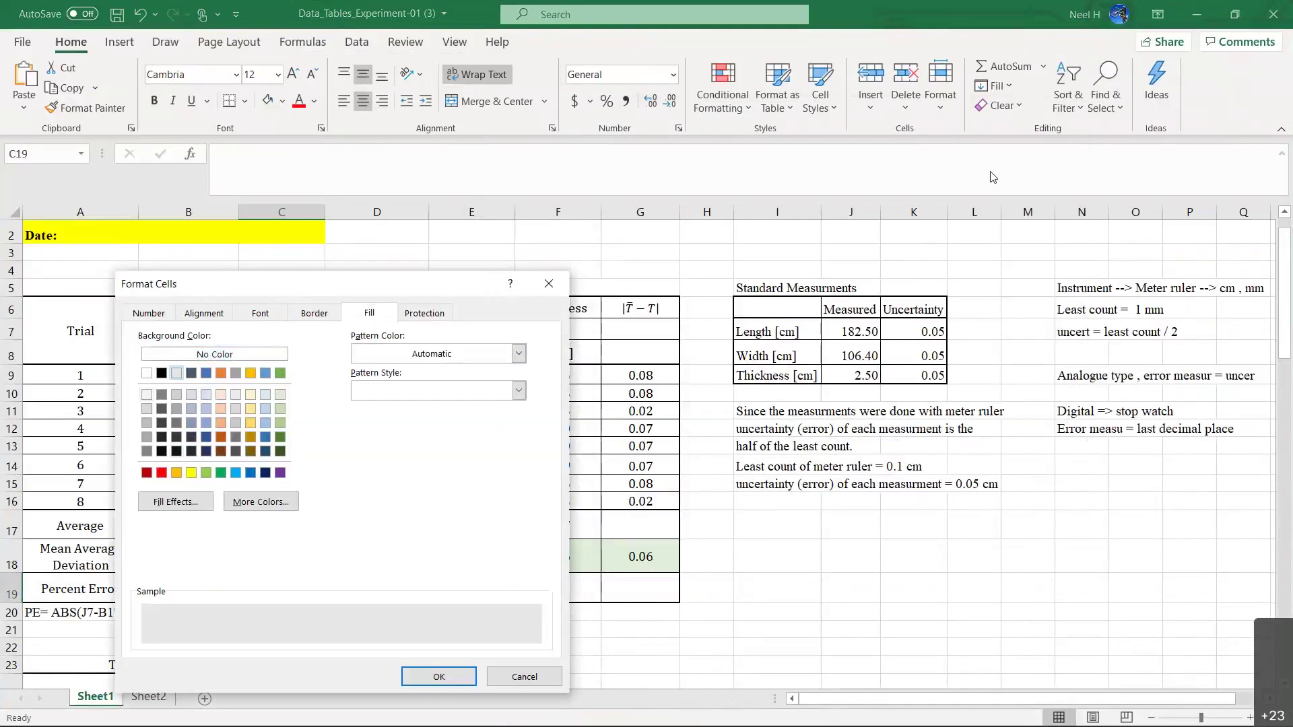
pyautogui.click(1023, 564)
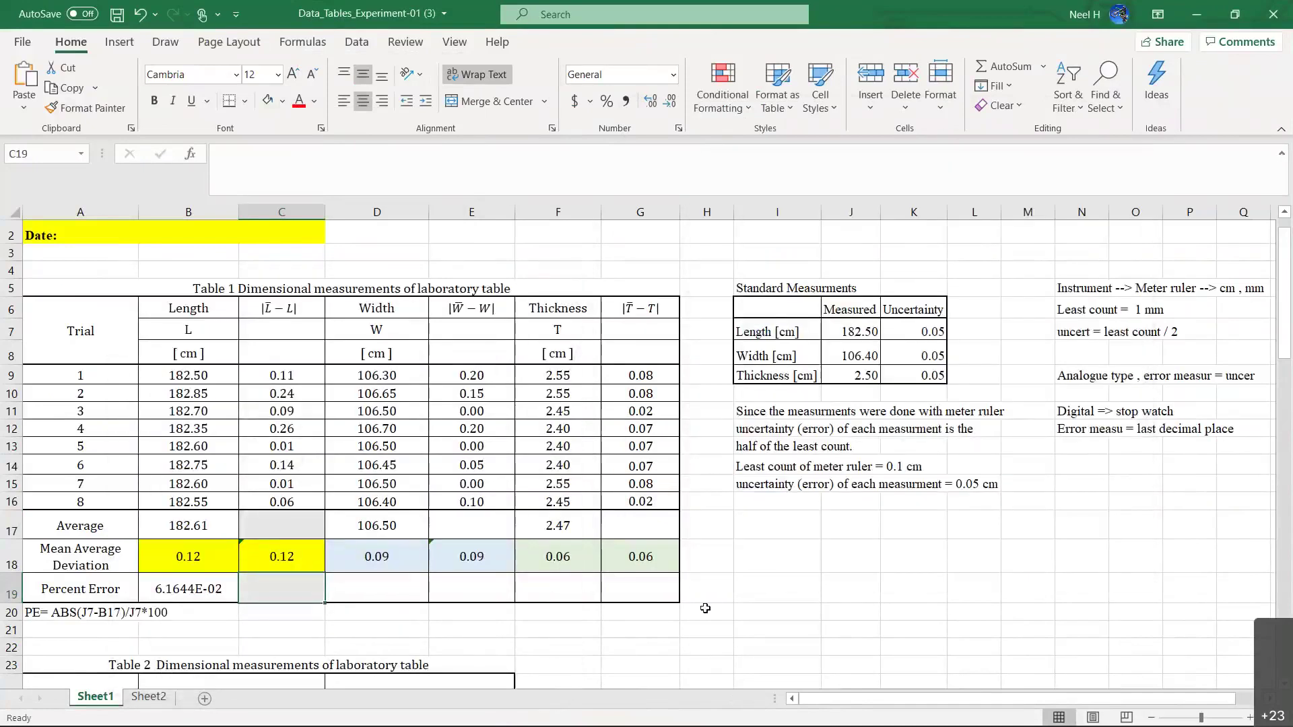
# Review the Average, Mean Average Deviation and Percent Error rows of Table 1, and inspect the length's percent error formula in B19
pyautogui.click(406, 581)
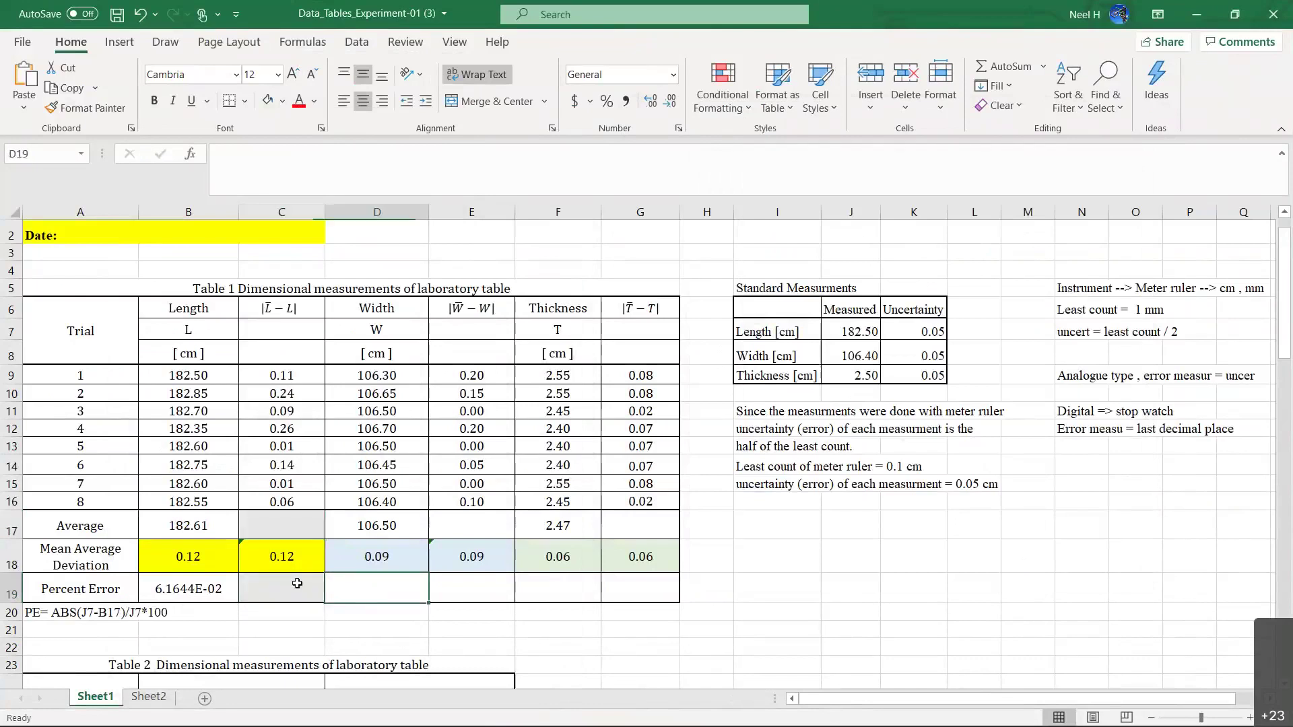
pyautogui.moveTo(190, 526); pyautogui.dragTo(653, 579)
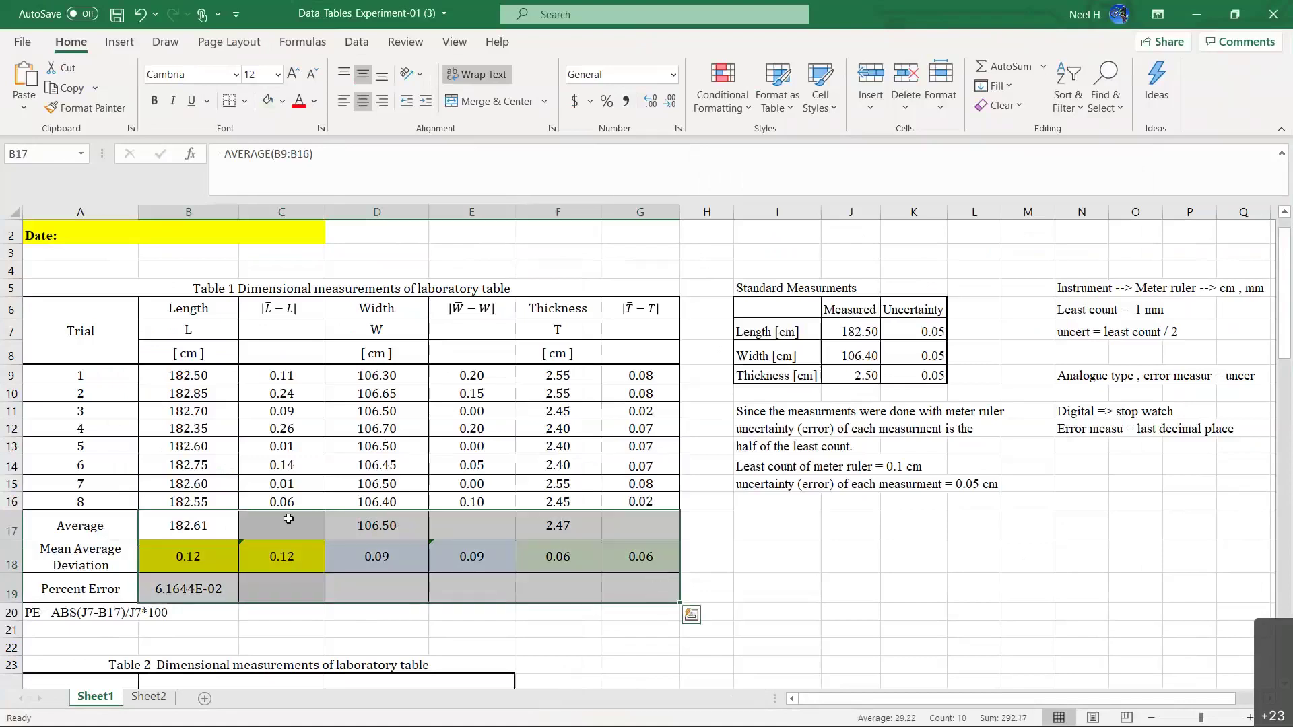
pyautogui.click(194, 517)
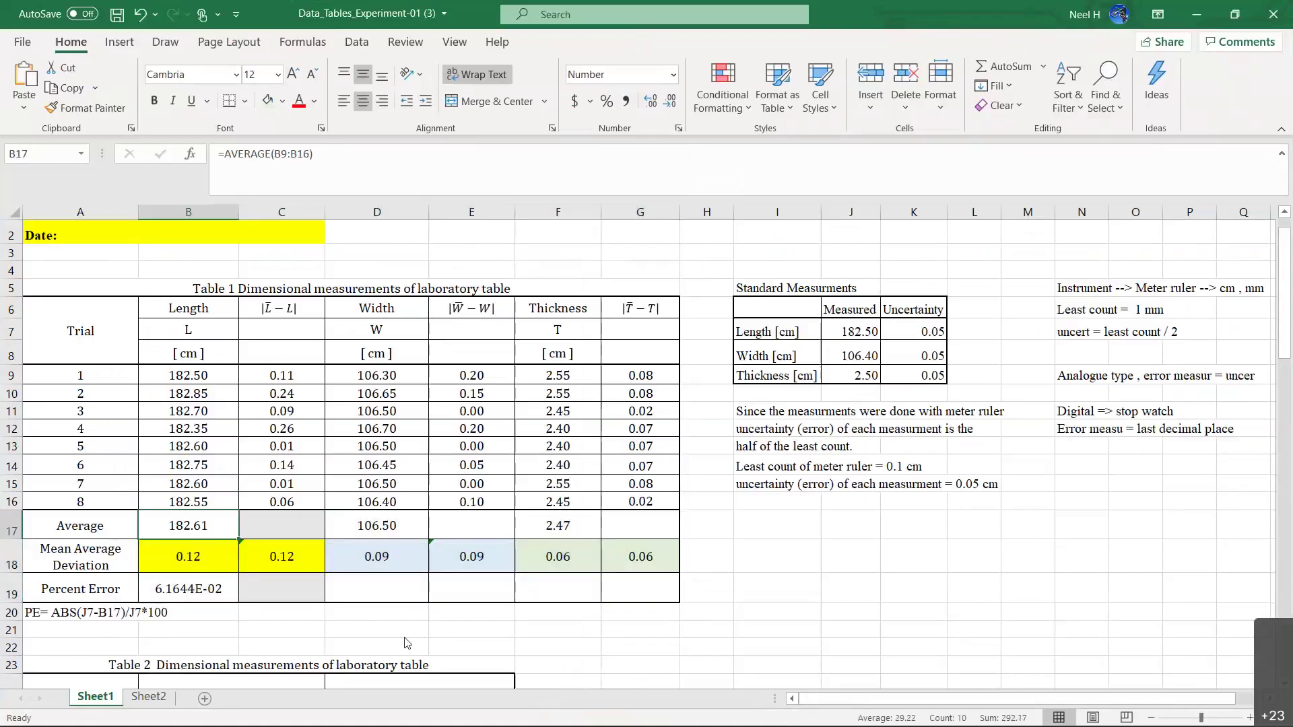
pyautogui.click(381, 597)
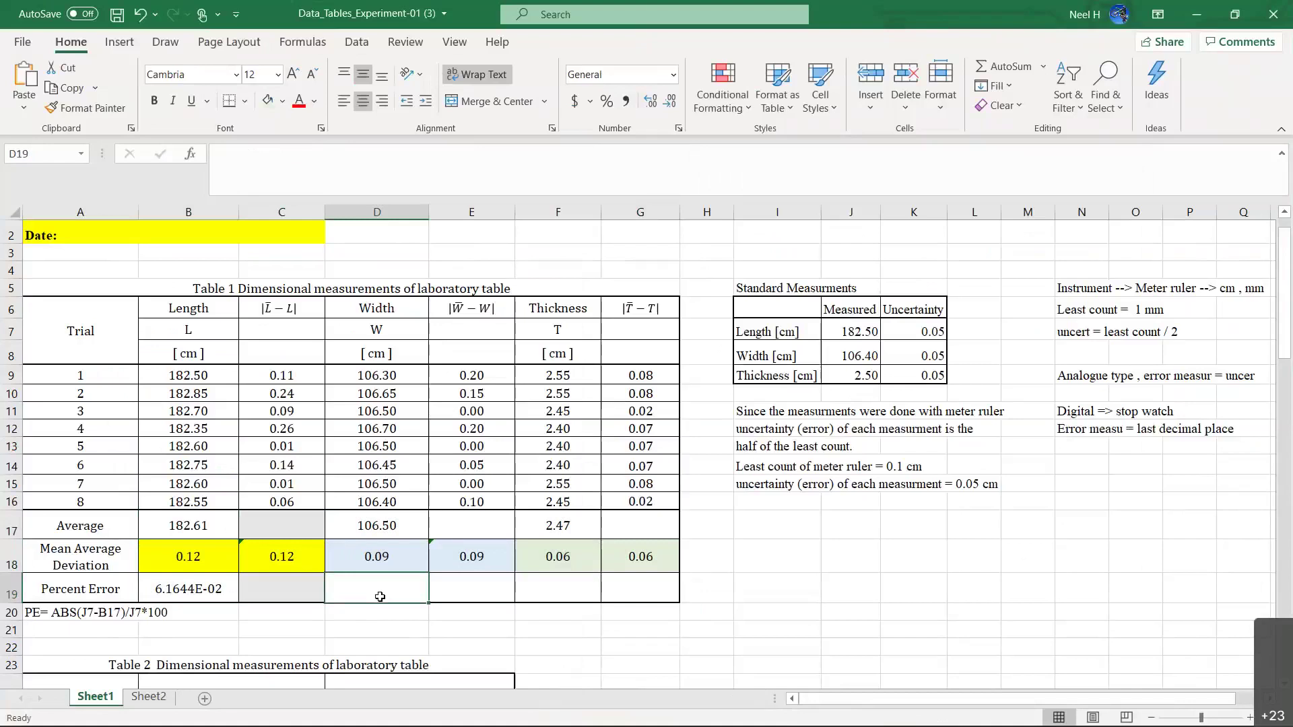
pyautogui.scroll(-2, 380, 596)
pyautogui.scroll(1, 381, 528)
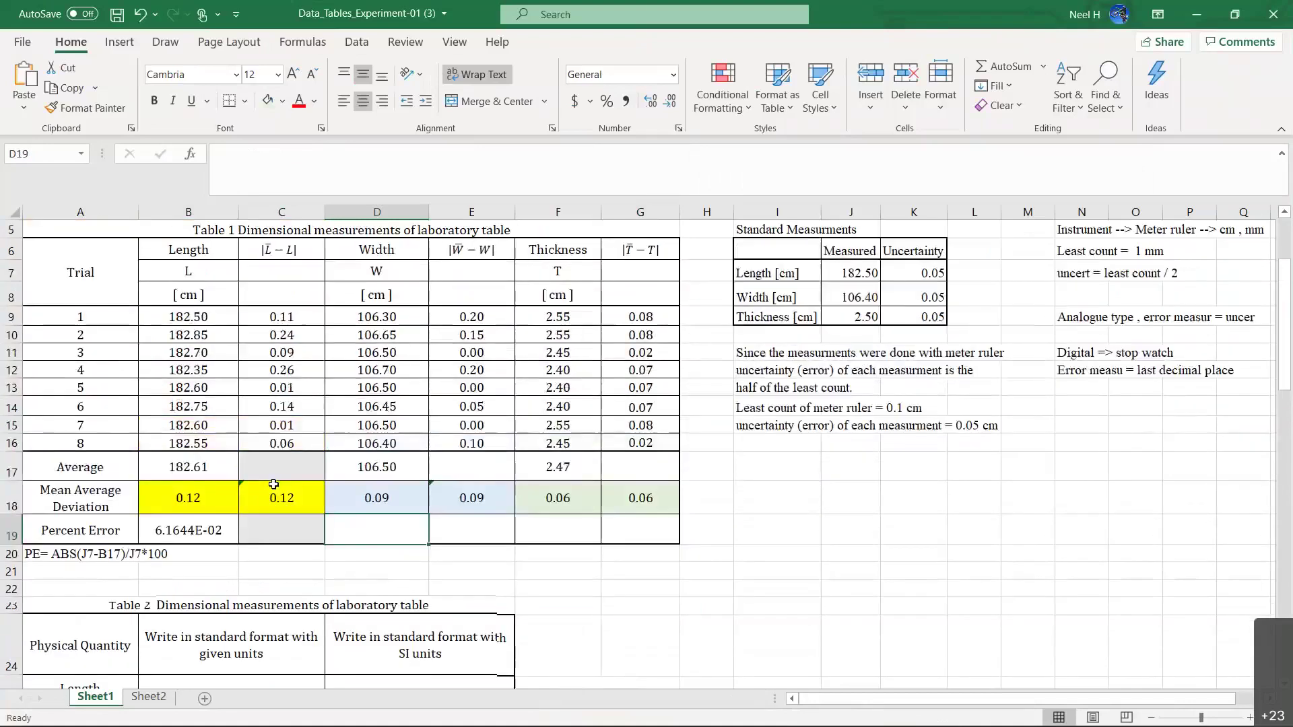
pyautogui.click(188, 530)
pyautogui.click(283, 153)
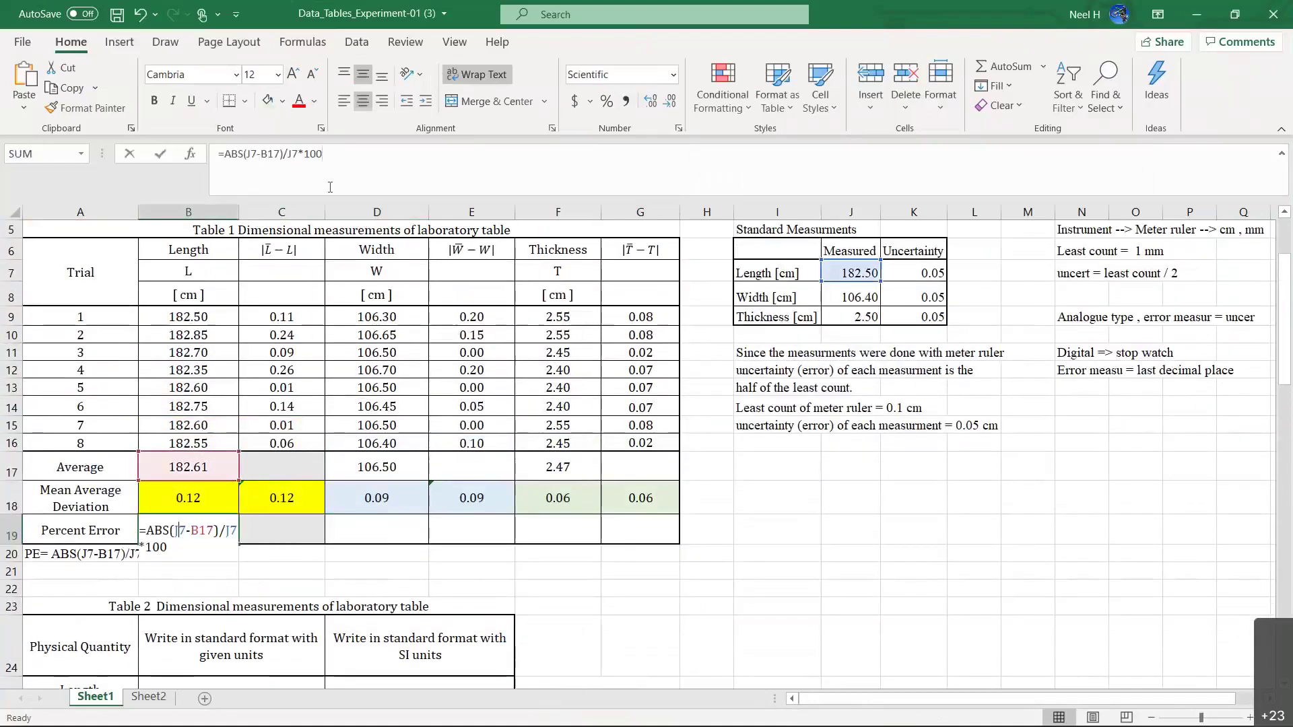
pyautogui.doubleClick(312, 153)
pyautogui.moveTo(252, 146); pyautogui.dragTo(240, 147)
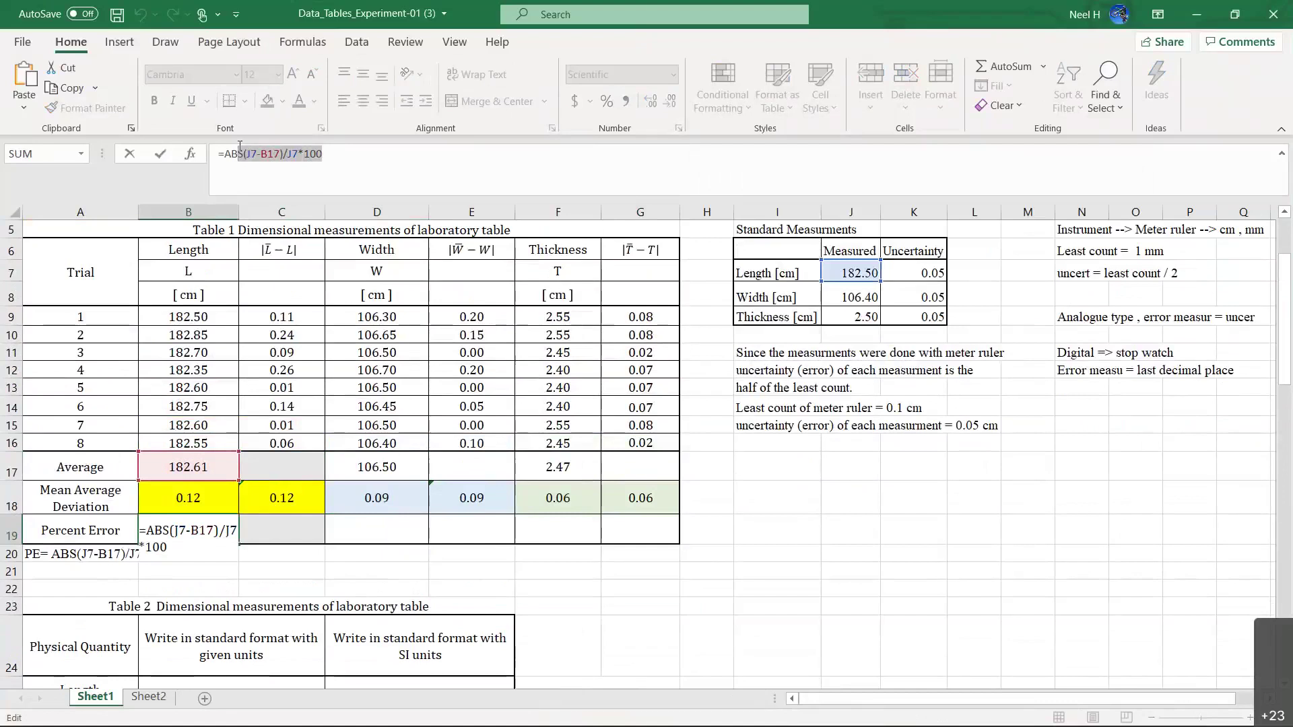
pyautogui.hotkey('ctrl', 'Return')
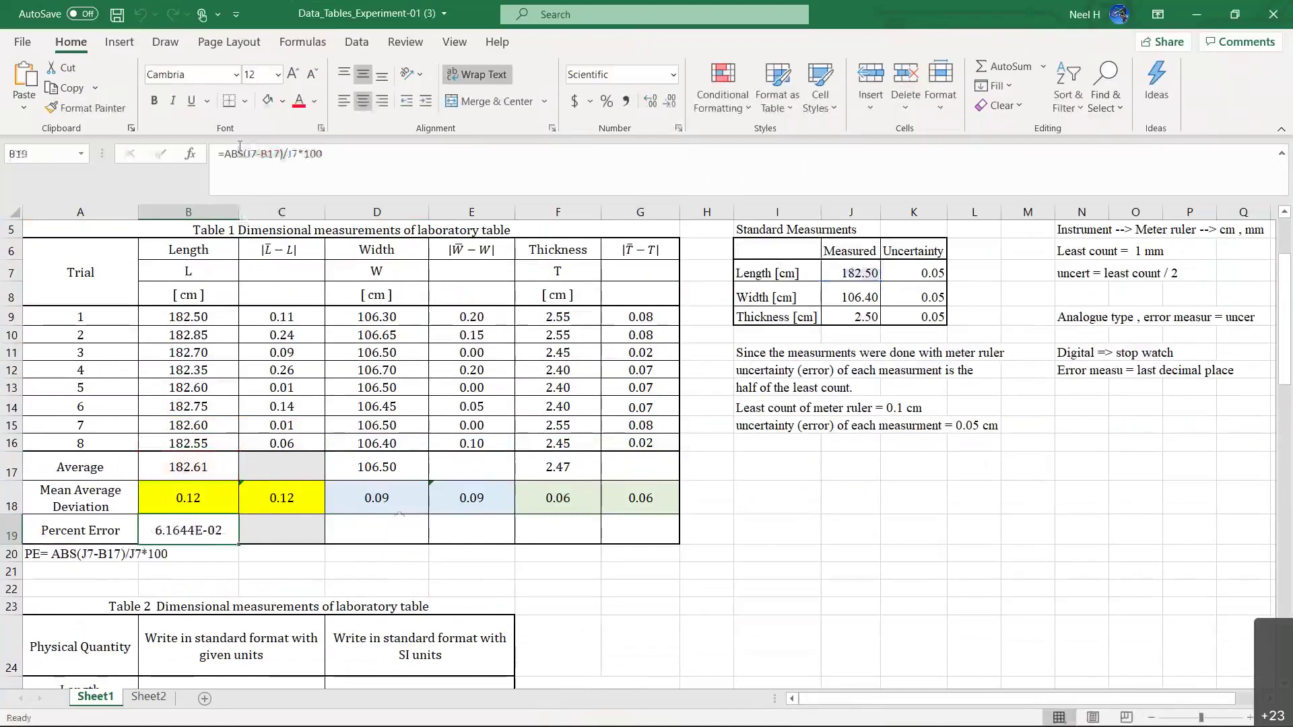
# Calculate the width's percent error in D19 with the formula =ABS(J8-D17)/J8*100
pyautogui.click(384, 525)
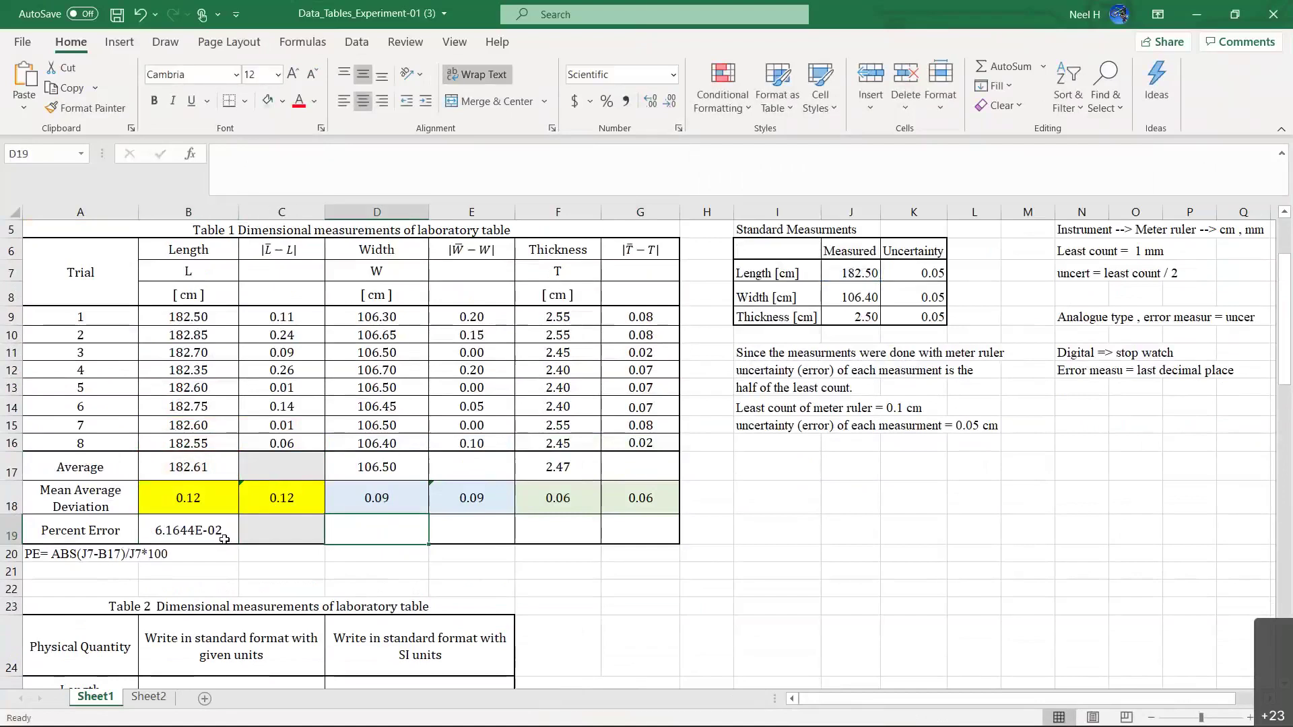
pyautogui.click(178, 534)
pyautogui.click(381, 533)
pyautogui.write('=ABS(')
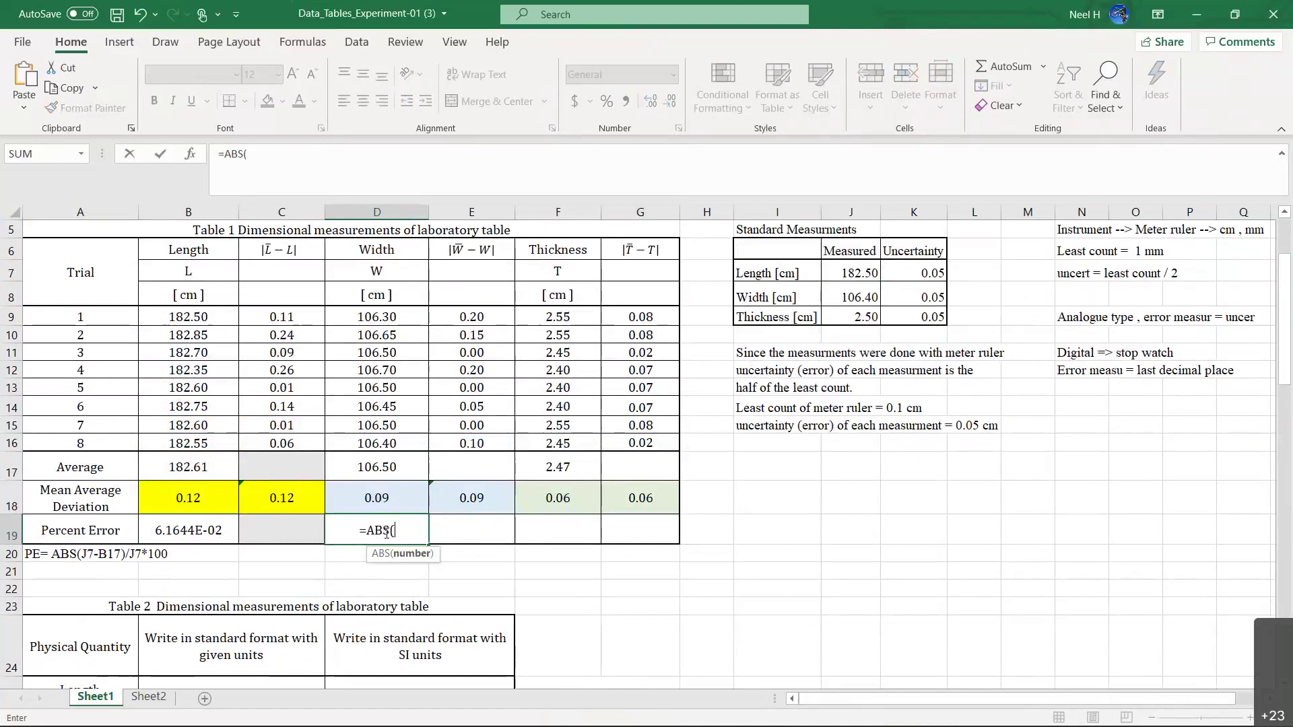
pyautogui.click(859, 295)
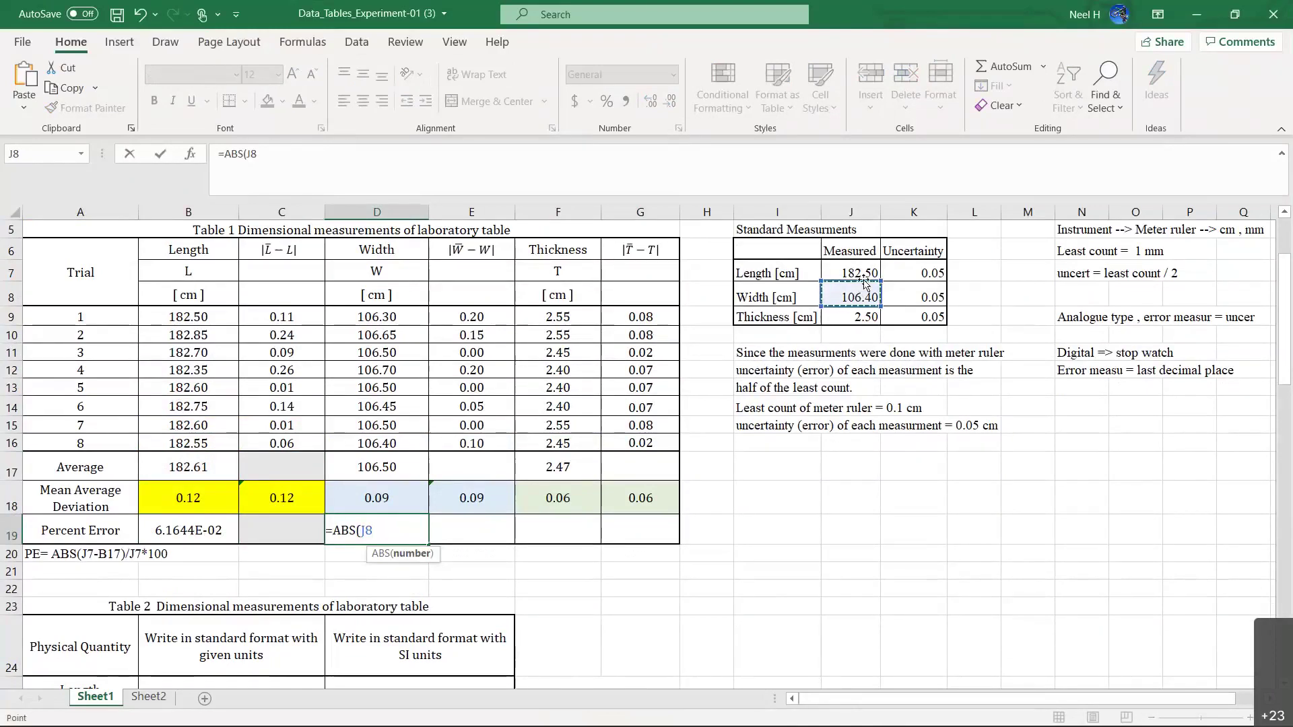
pyautogui.write('-')
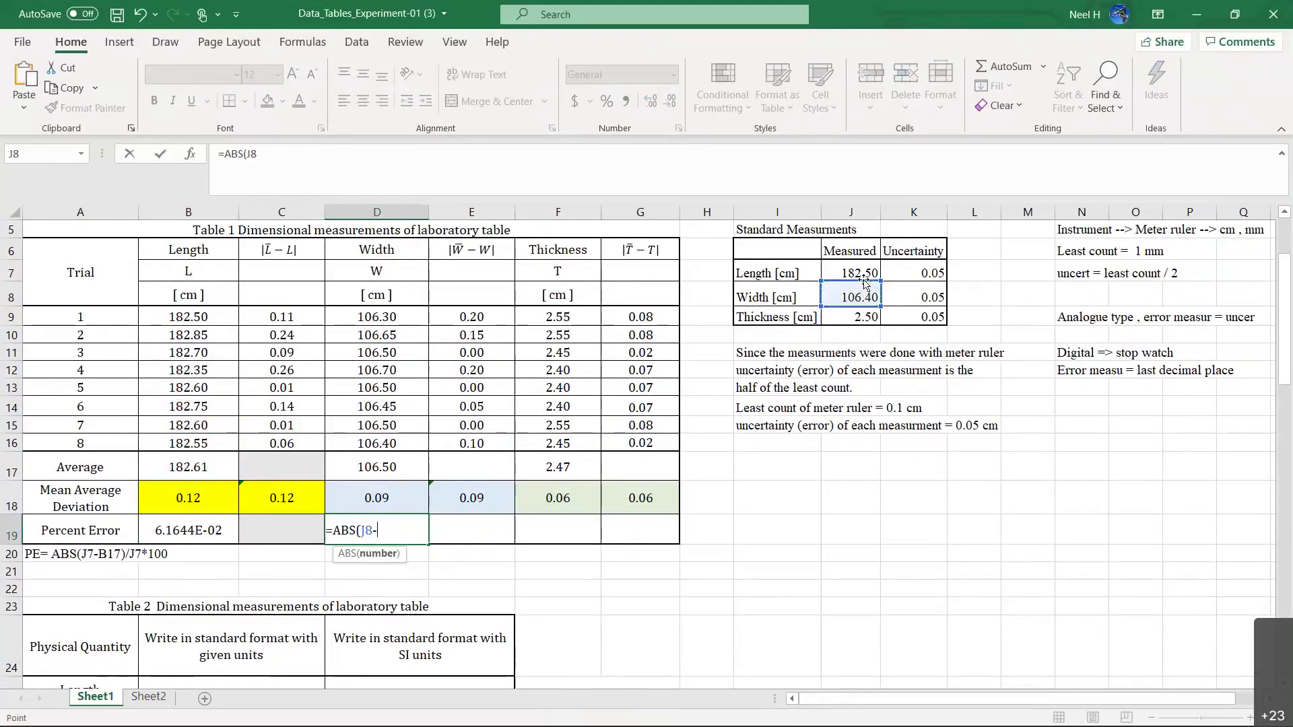
pyautogui.click(380, 465)
pyautogui.write(')/')
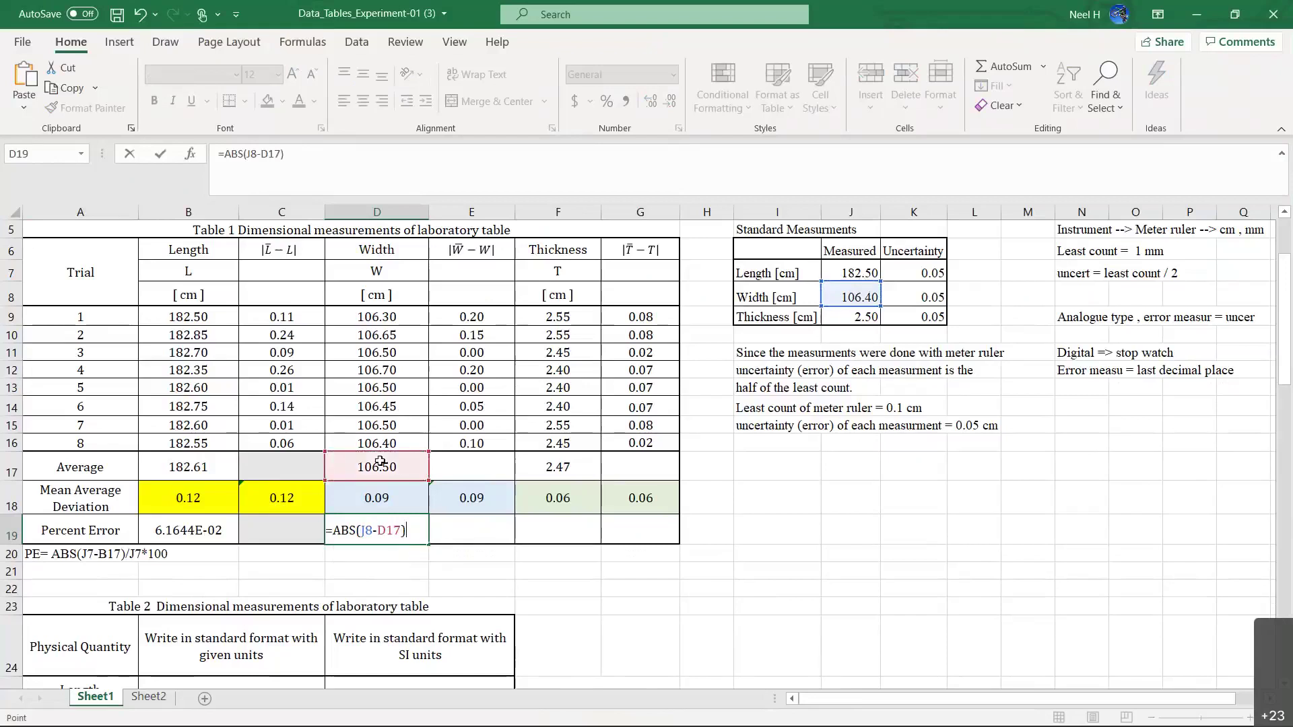
pyautogui.click(853, 298)
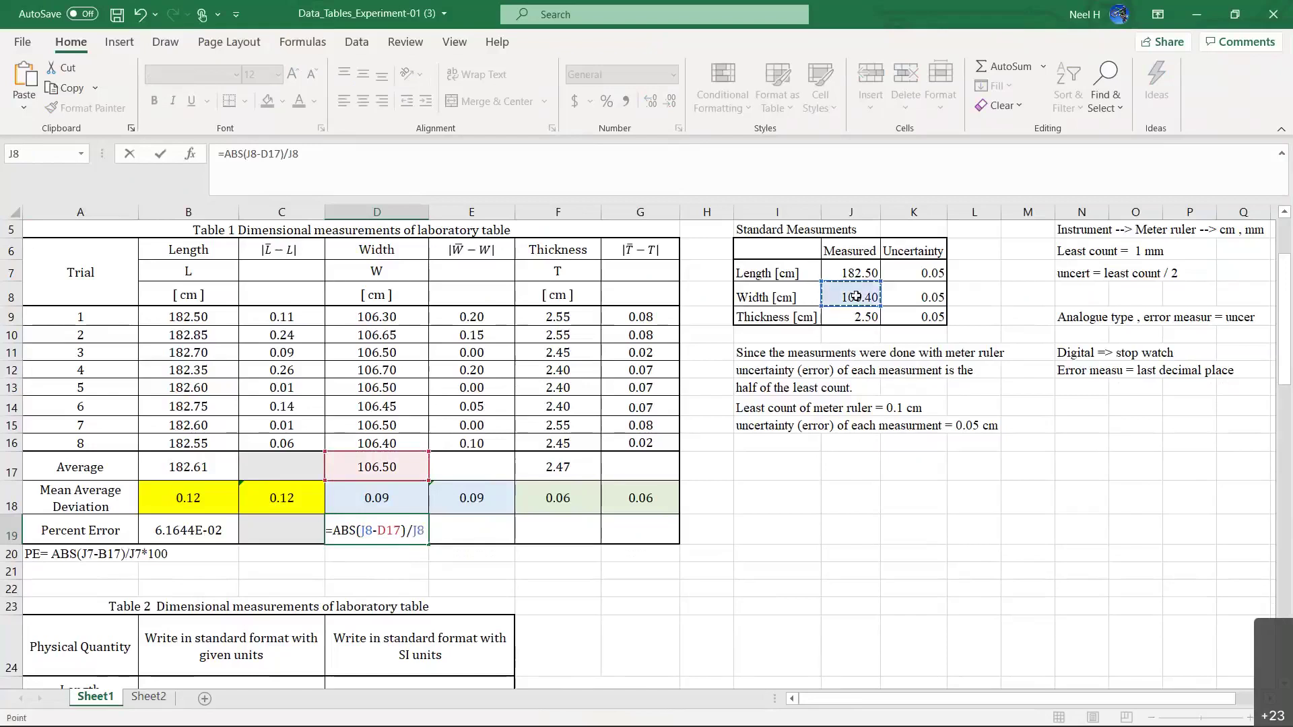
pyautogui.write('*100')
pyautogui.press('Return')
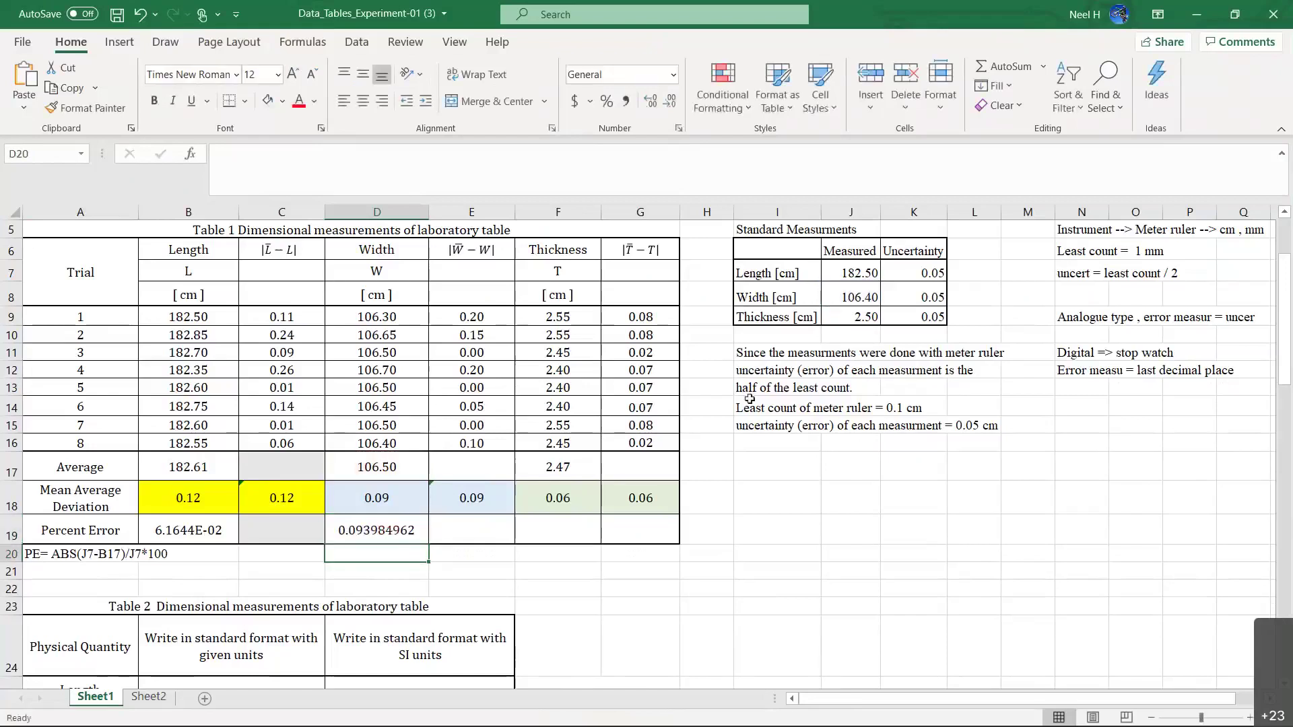
# Format the width's percent error in D19 as a scientific number with 4 decimal places
pyautogui.click(384, 526)
pyautogui.rightClick(384, 526)
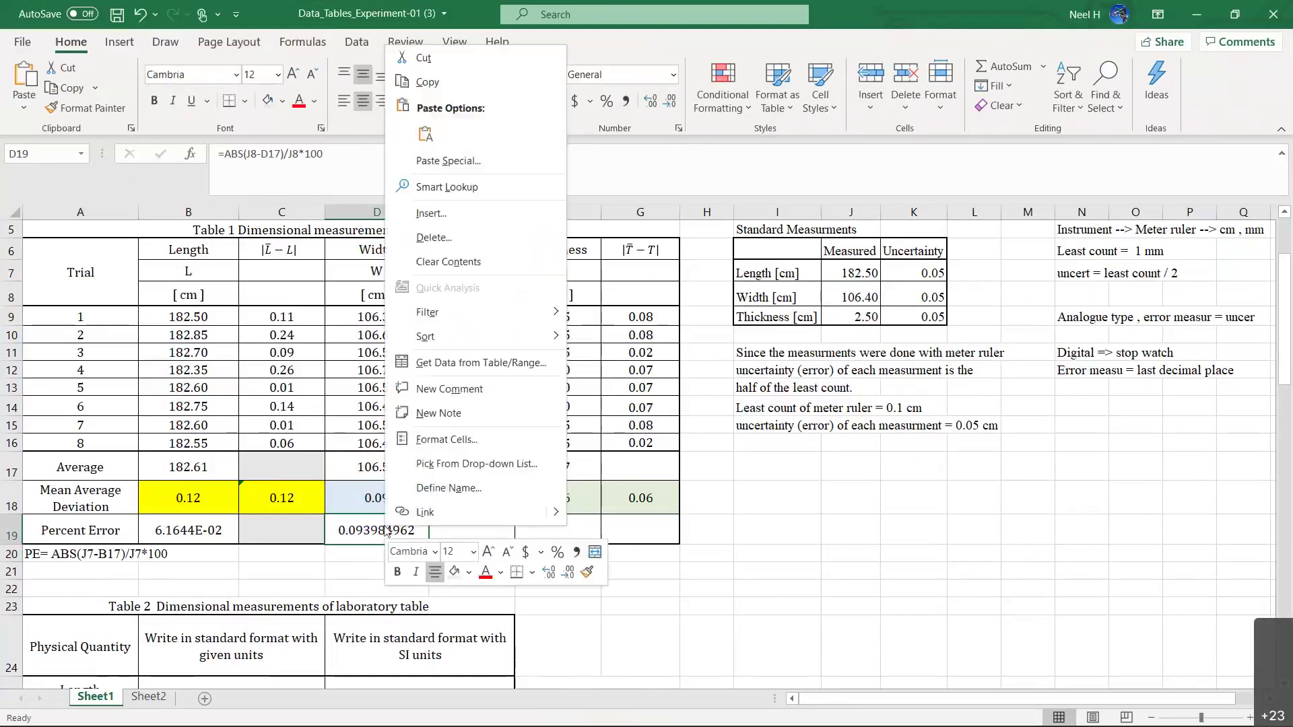
pyautogui.click(447, 439)
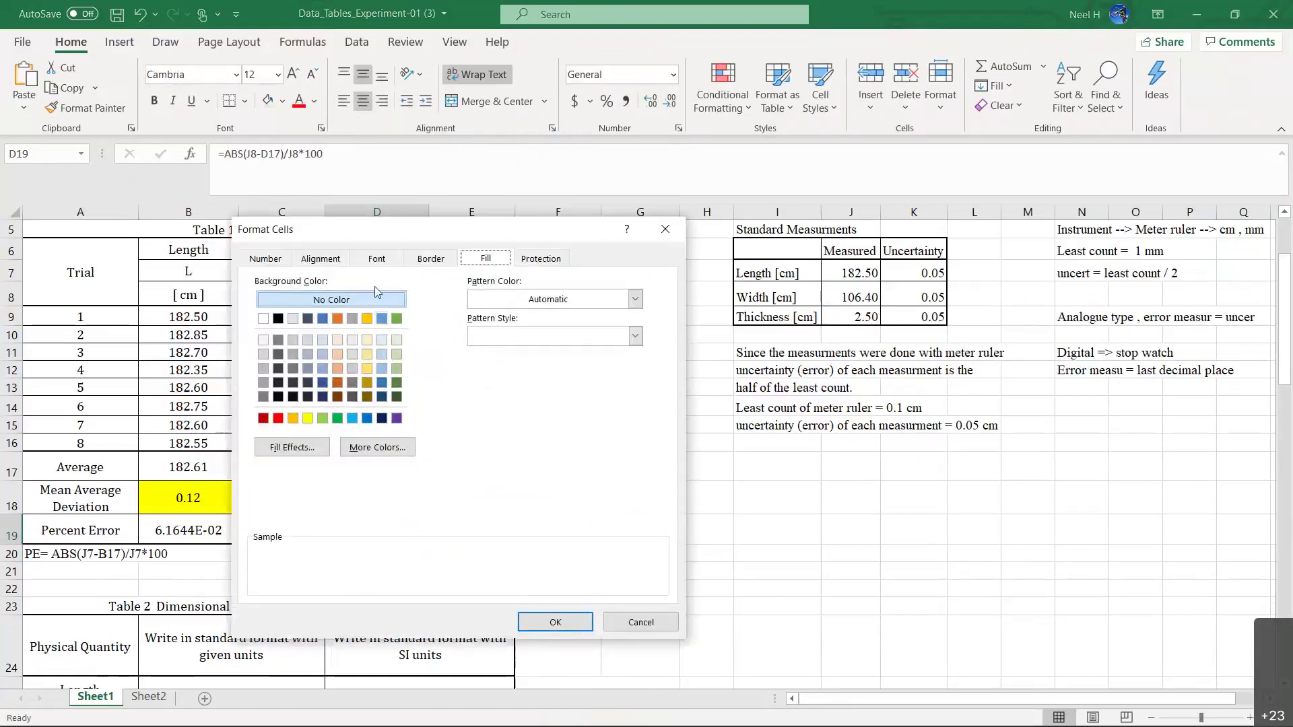
pyautogui.click(265, 260)
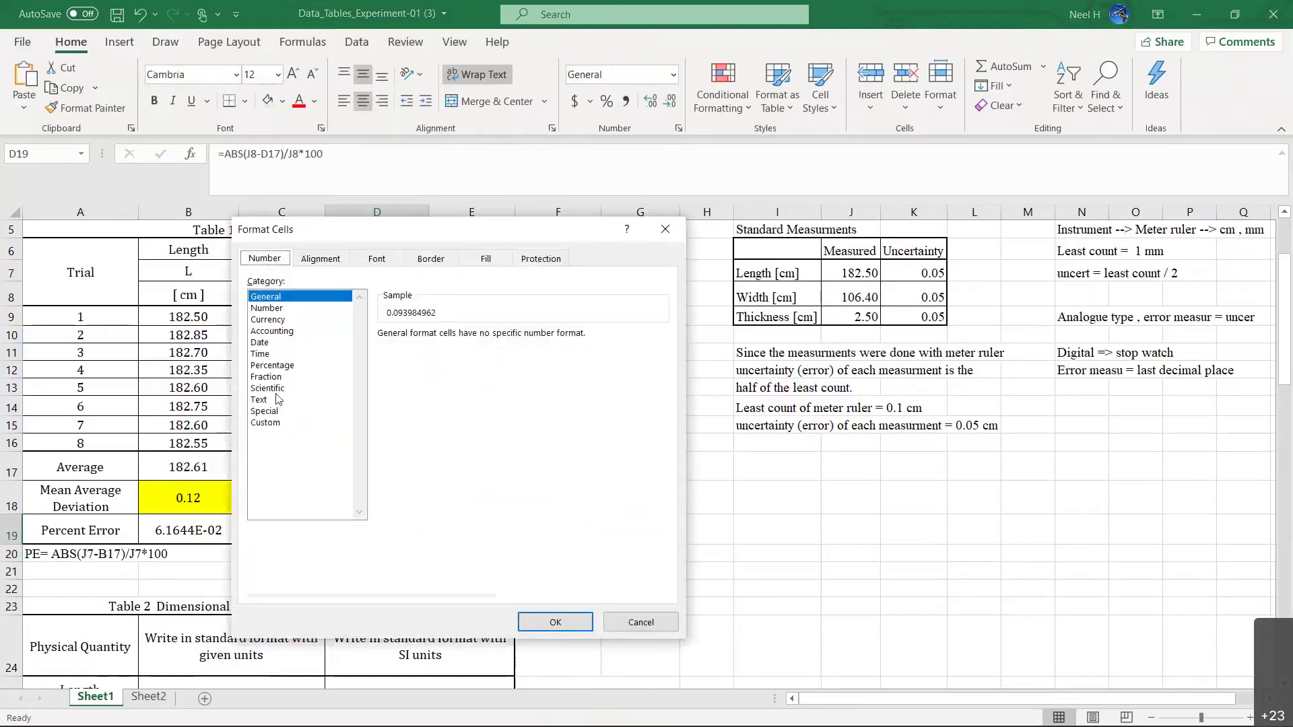
pyautogui.click(273, 388)
pyautogui.click(496, 332)
pyautogui.click(496, 332)
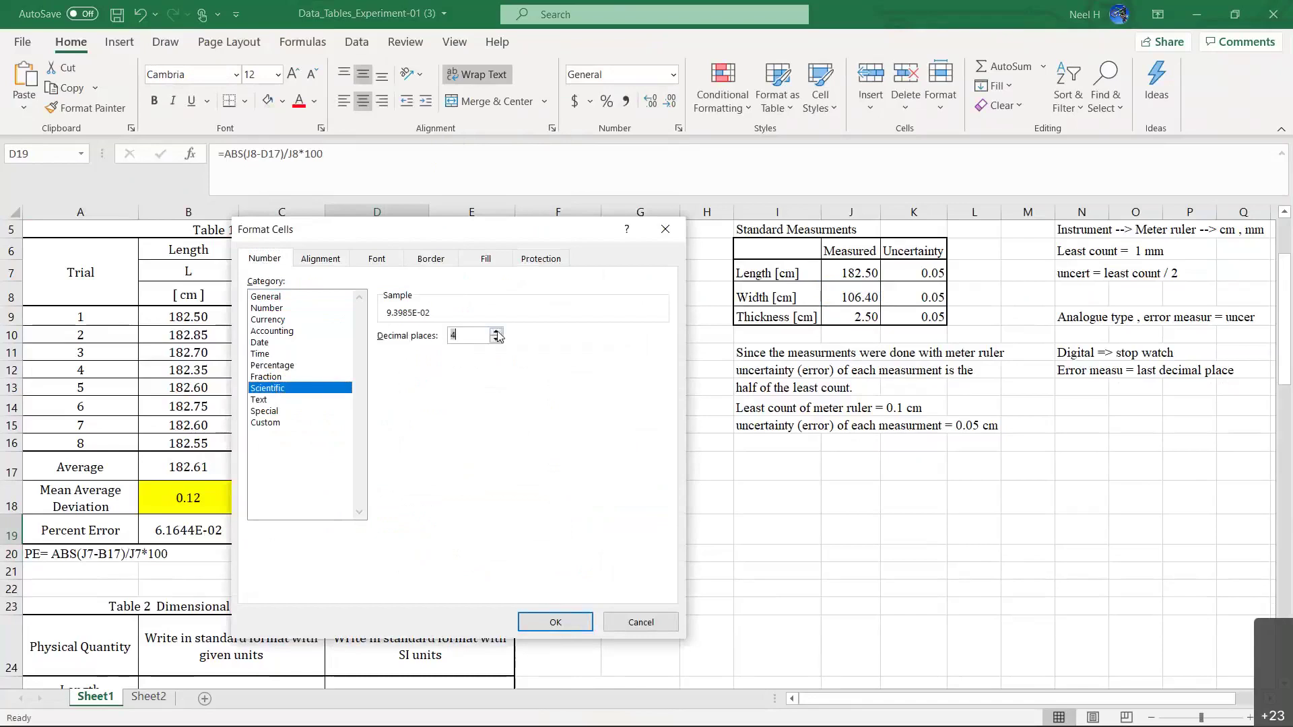
pyautogui.click(496, 332)
pyautogui.click(545, 621)
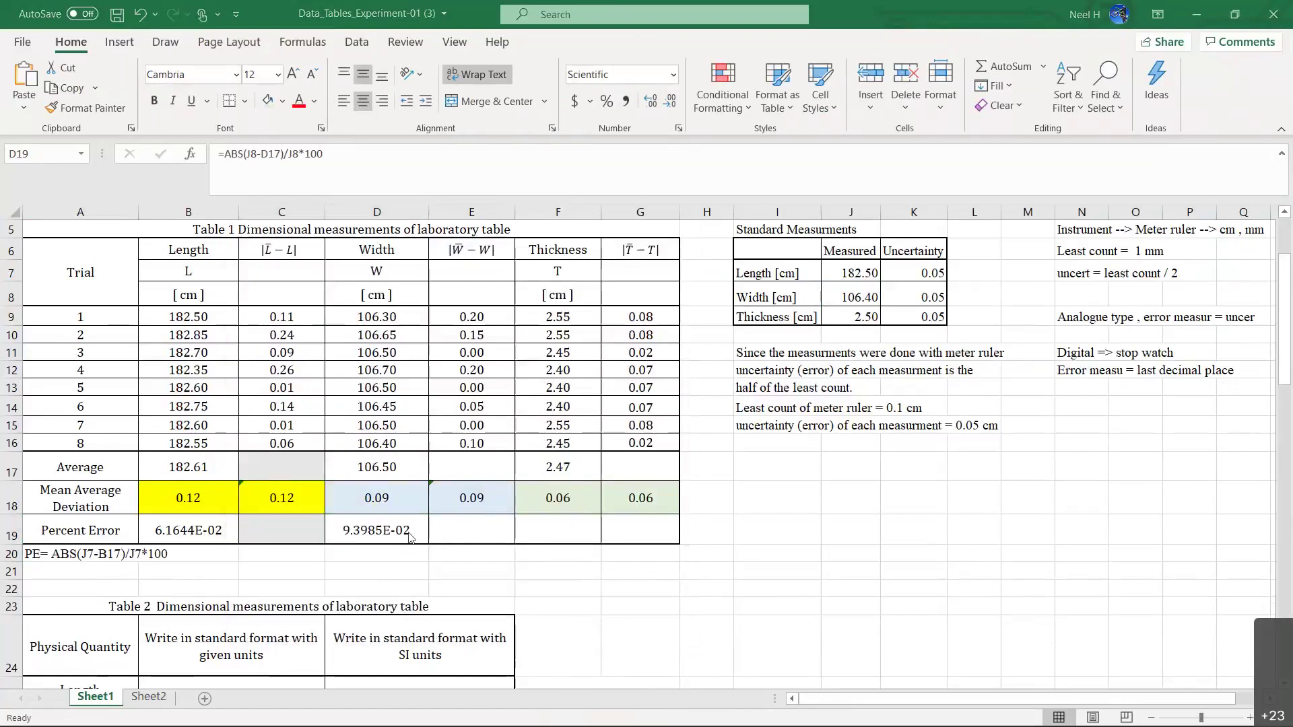
# Calculate the thickness's percent error in F19 with the formula =ABS(J9-F17)/J9*100
pyautogui.click(567, 523)
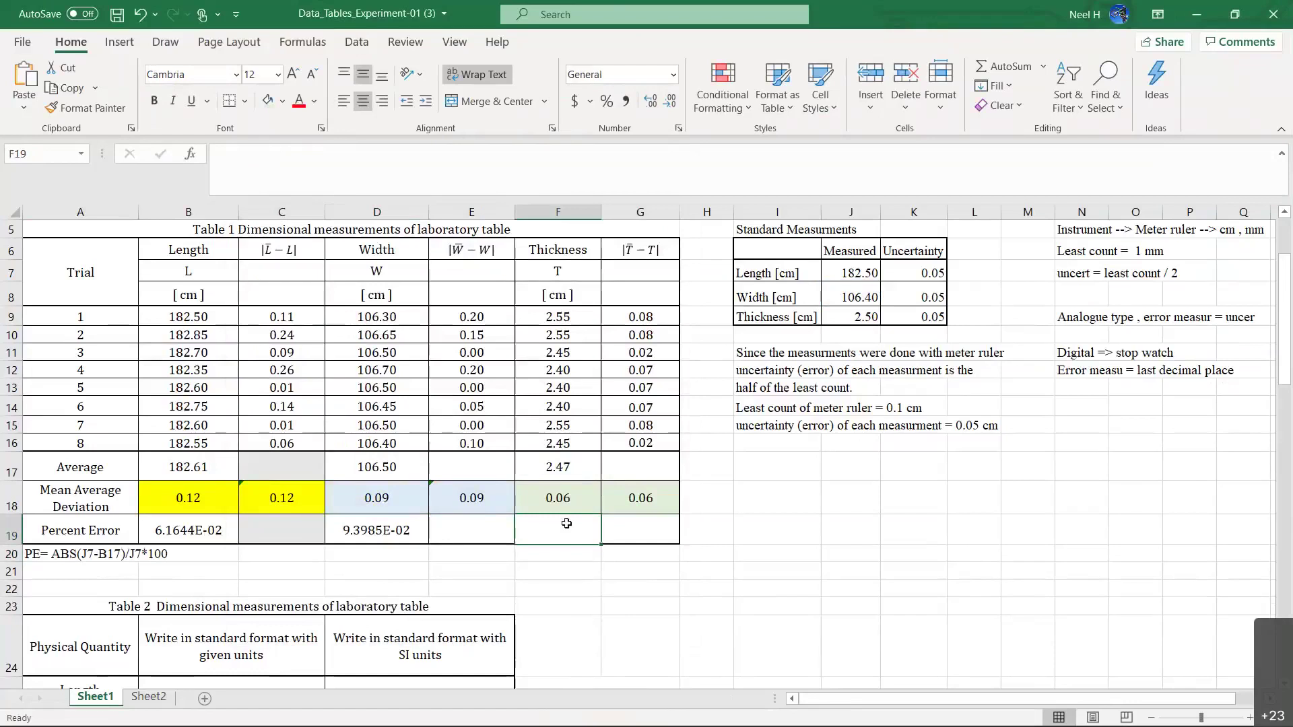
pyautogui.write('=abs(')
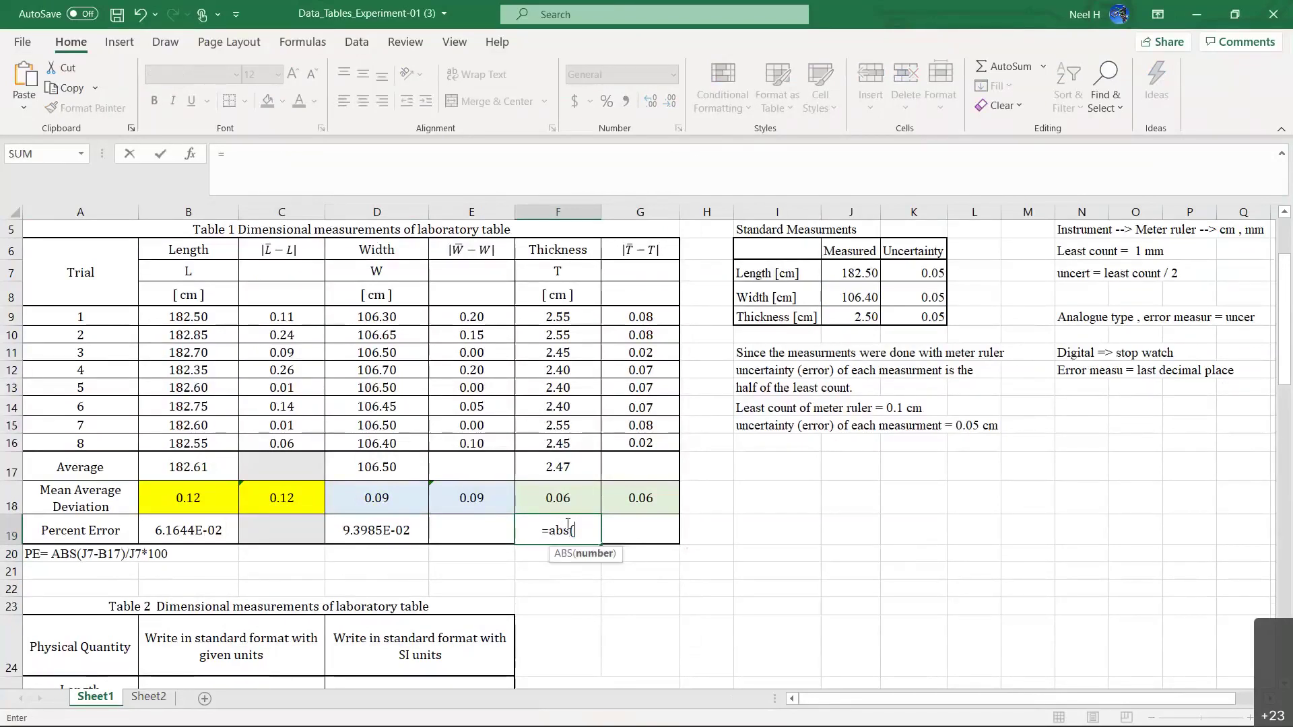
pyautogui.click(846, 316)
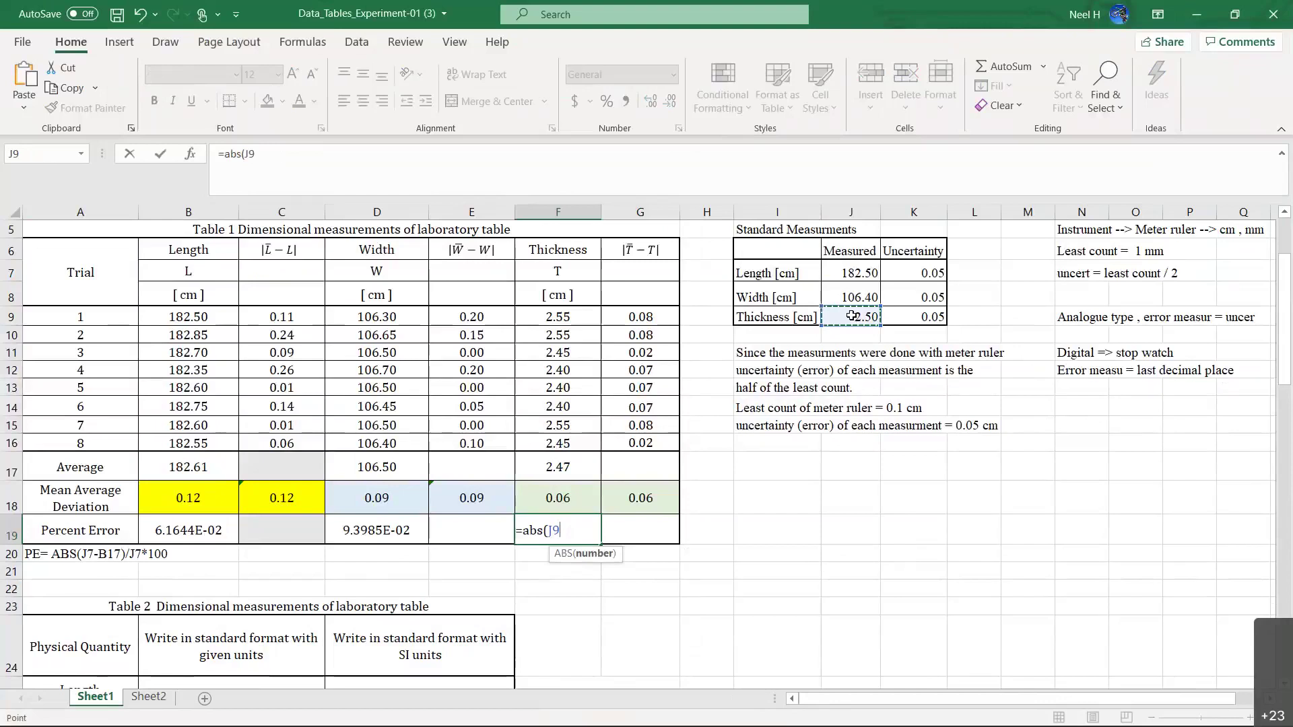
pyautogui.write('-')
pyautogui.click(557, 469)
pyautogui.write(')/')
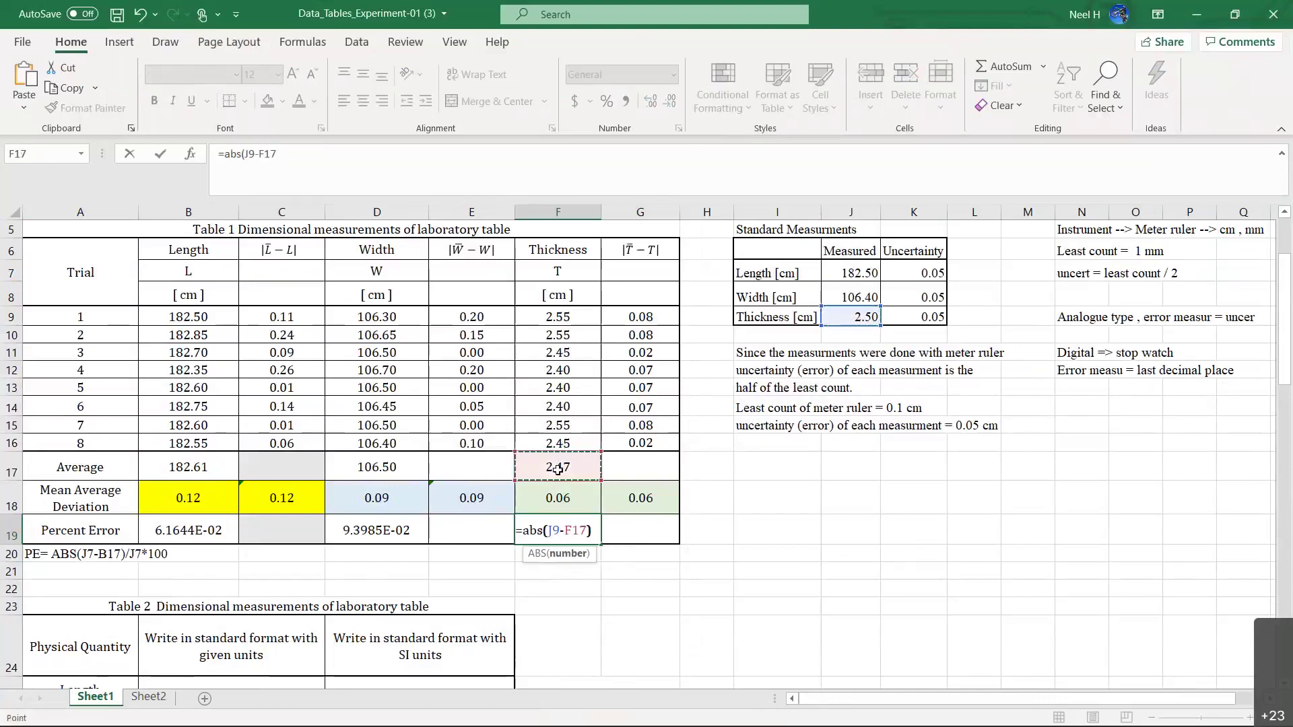
pyautogui.click(860, 317)
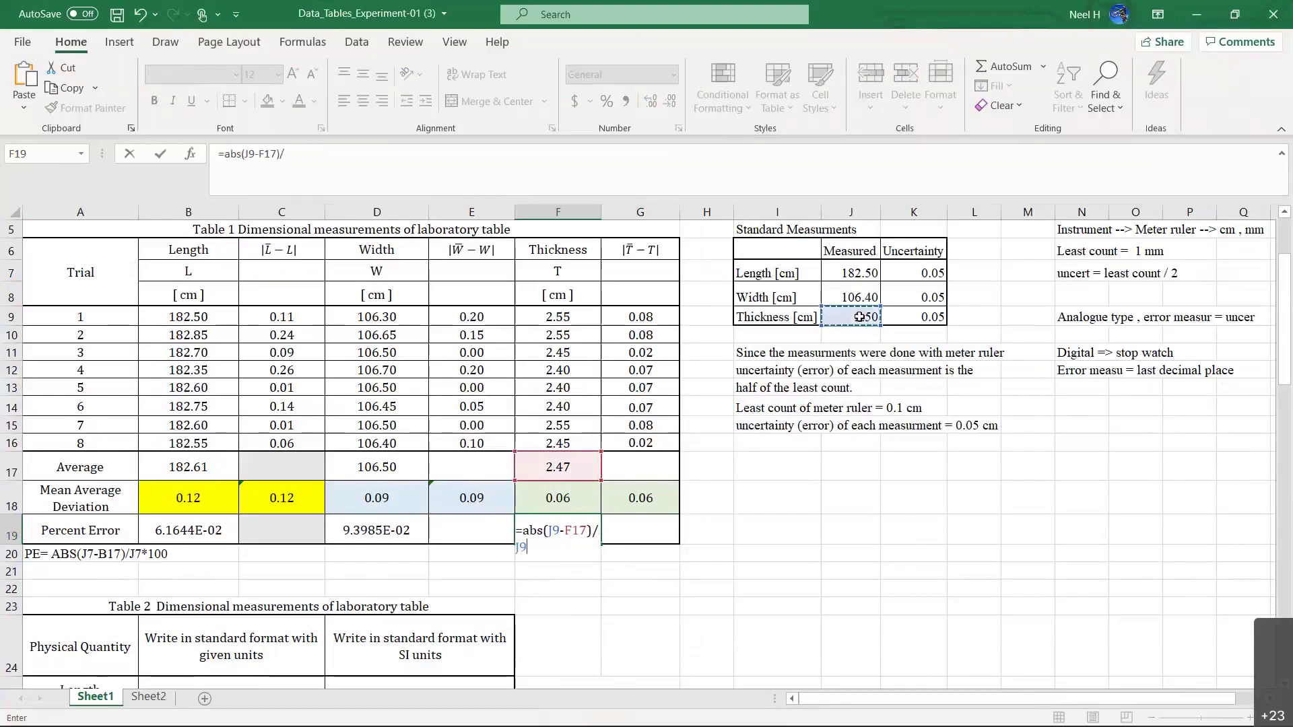
pyautogui.write('*100')
pyautogui.press('Return')
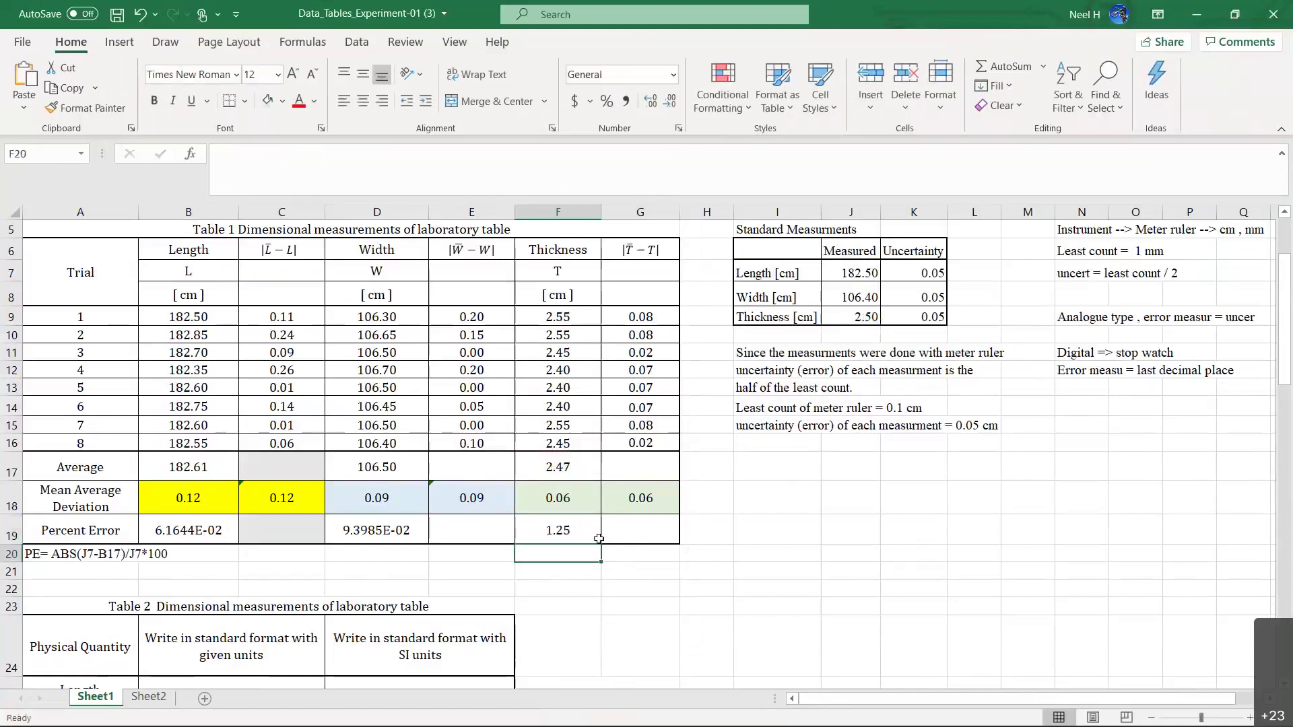
pyautogui.click(567, 536)
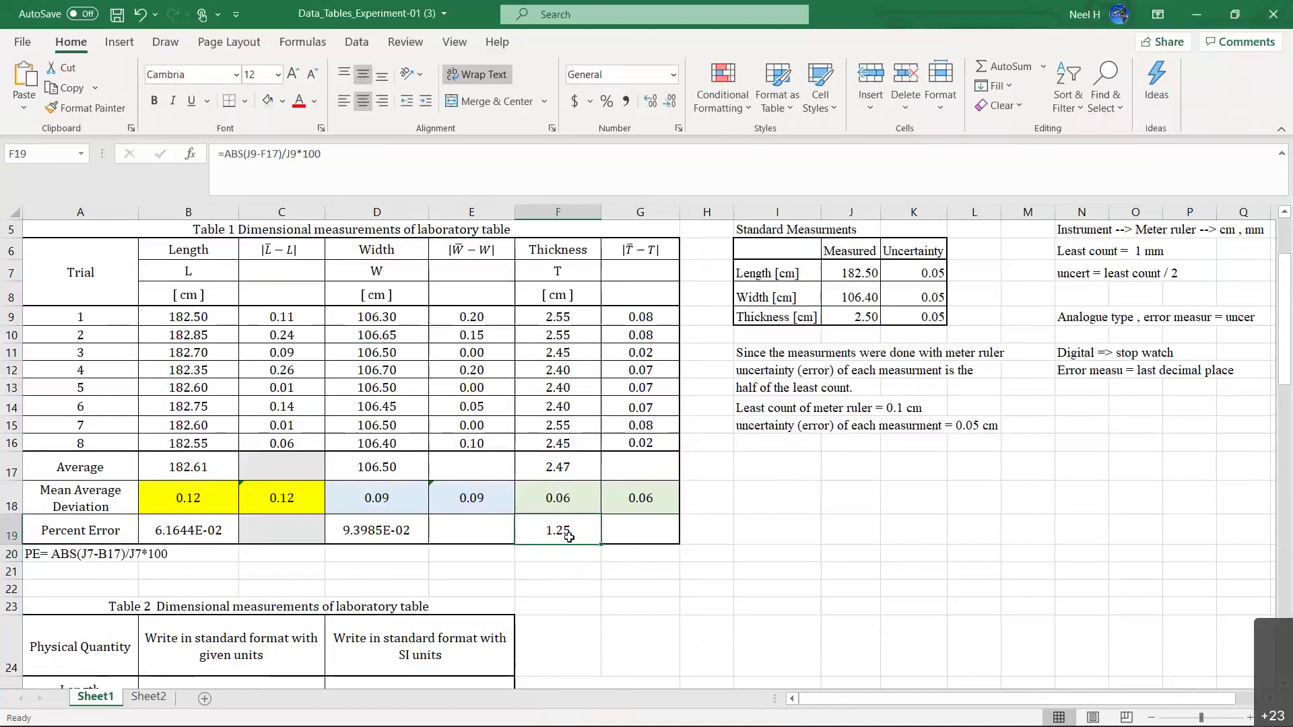
pyautogui.click(573, 585)
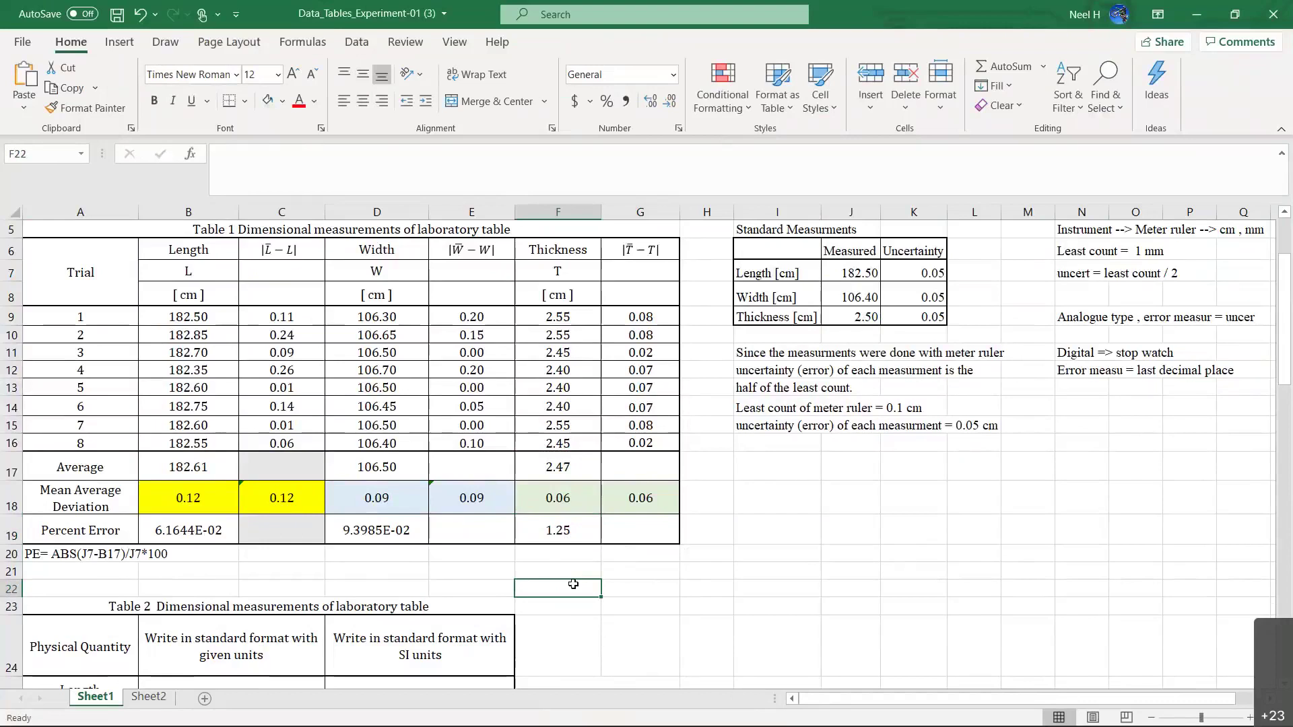
# Look through Tables 2, 3 and 4 below the measurements, then return to Table 1
pyautogui.scroll(-2, 693, 550)
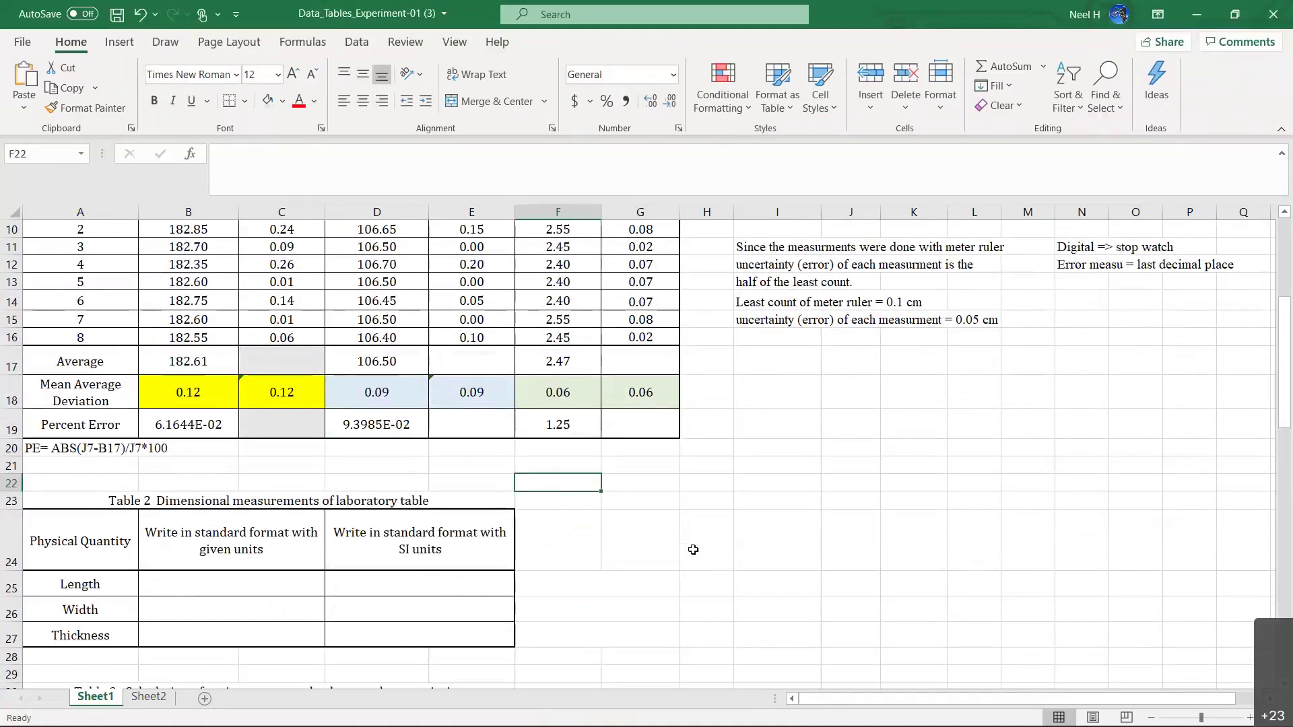
pyautogui.scroll(2, 694, 549)
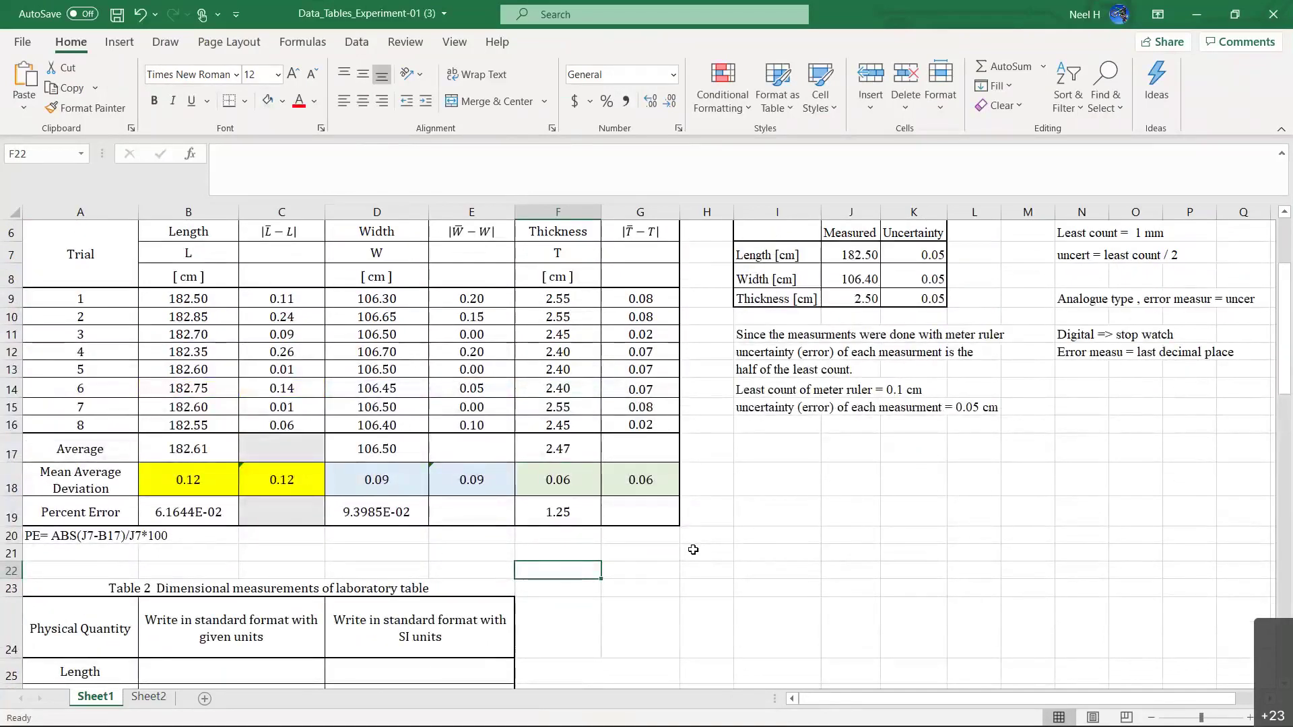
pyautogui.scroll(-4, 693, 550)
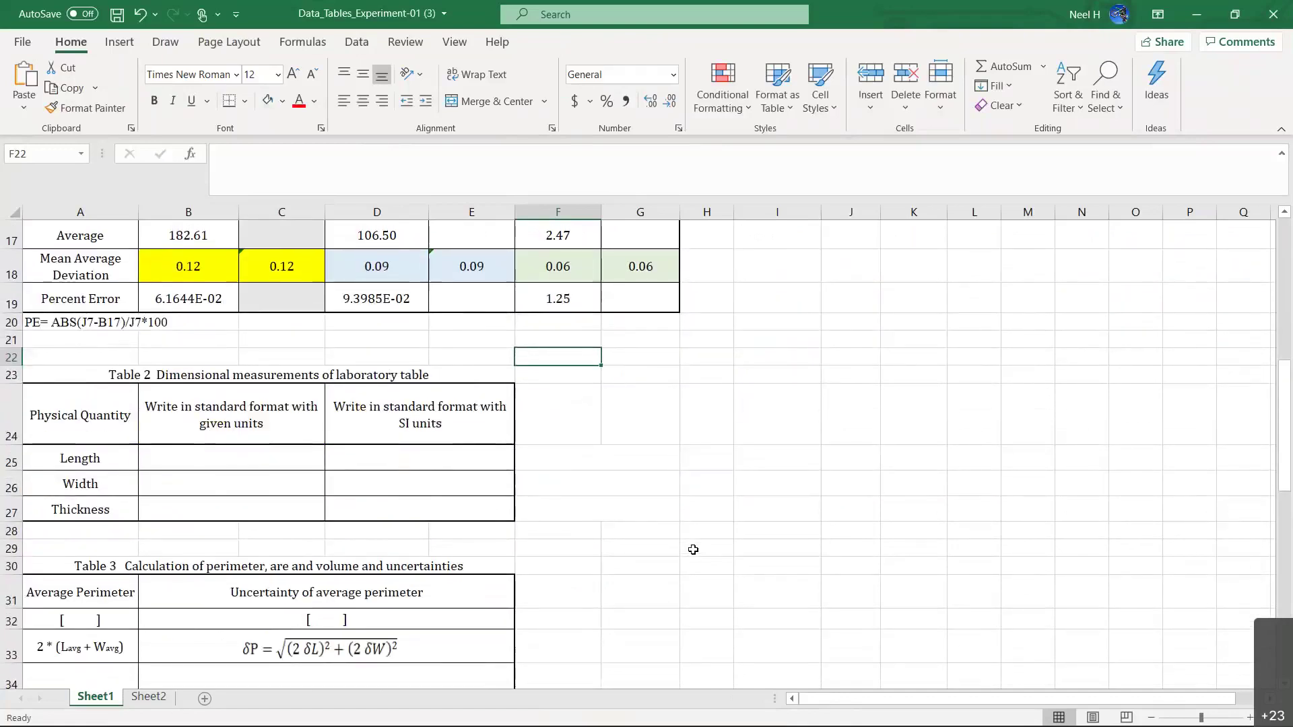
pyautogui.scroll(-2, 693, 550)
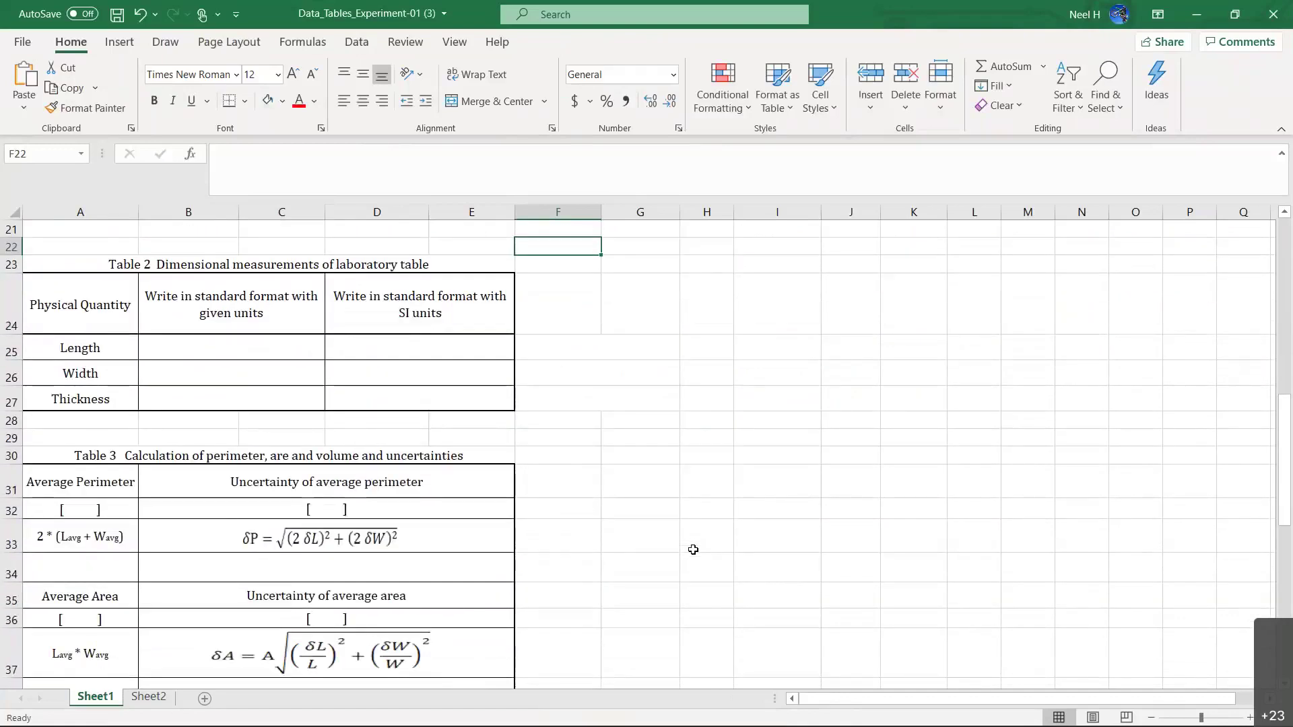
pyautogui.scroll(-3, 694, 549)
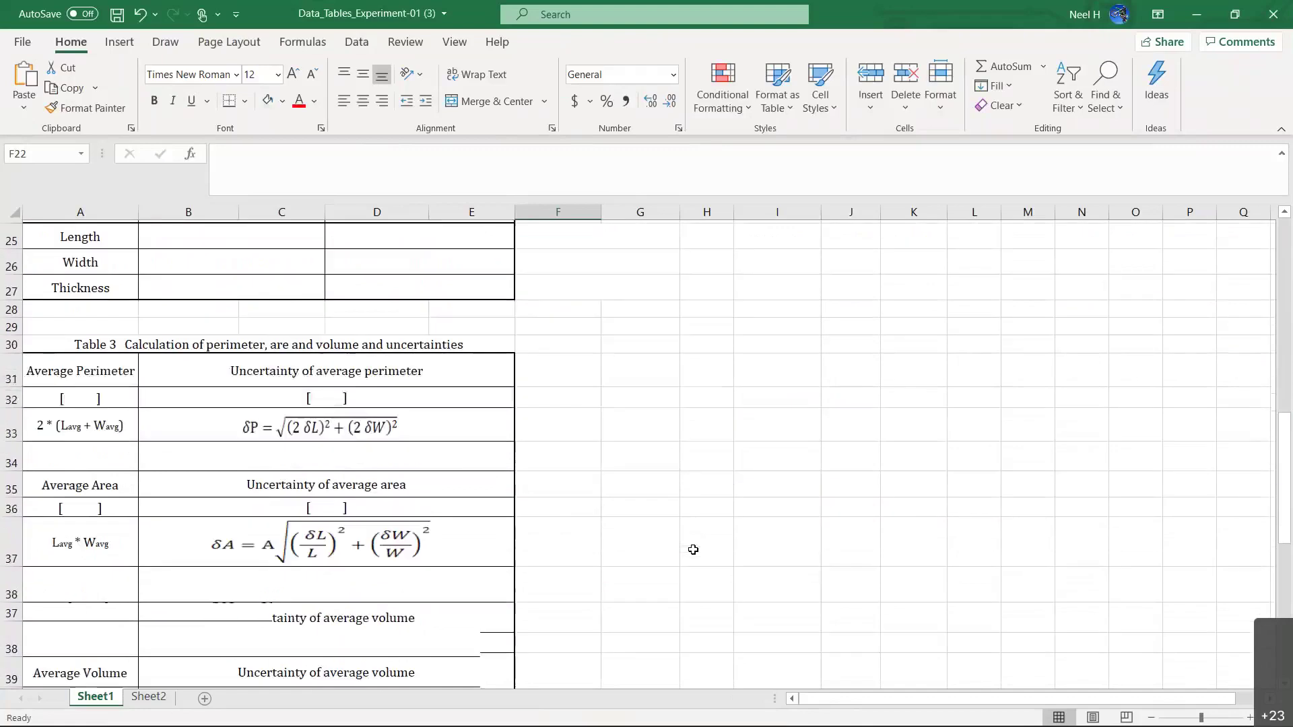
pyautogui.scroll(-3, 693, 550)
pyautogui.scroll(5, 693, 549)
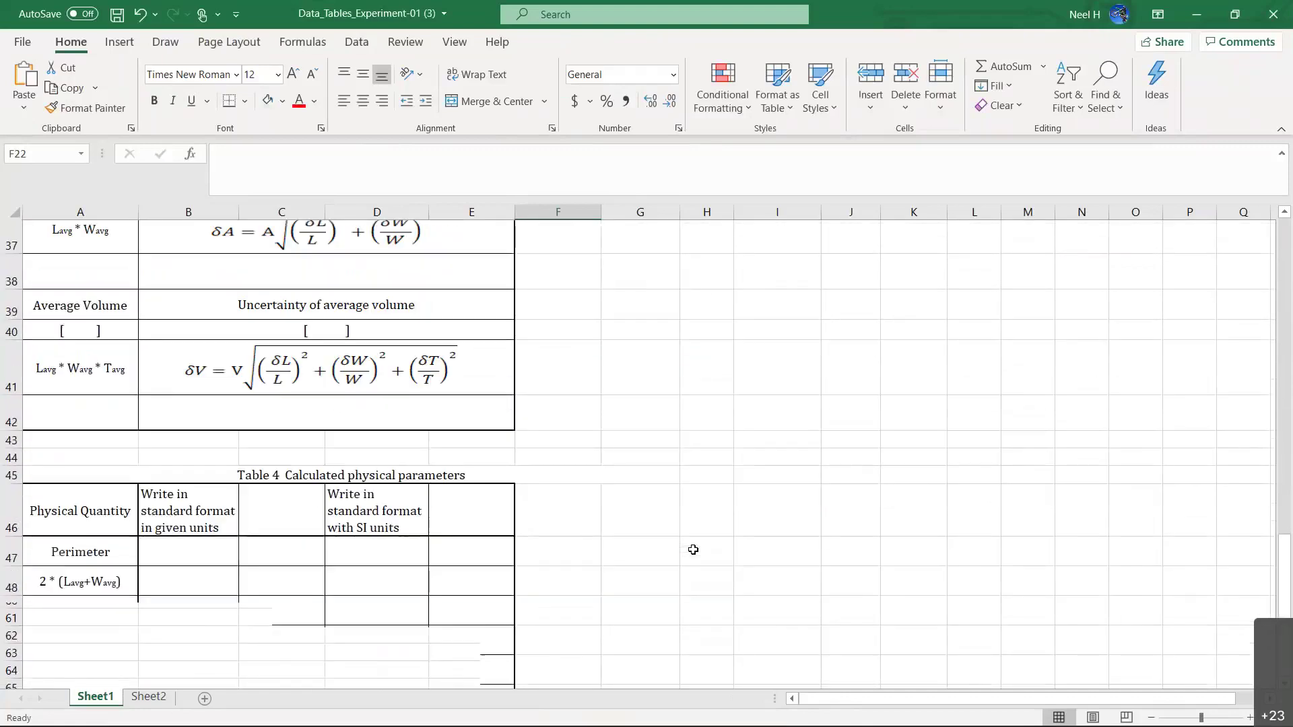
pyautogui.scroll(5, 694, 550)
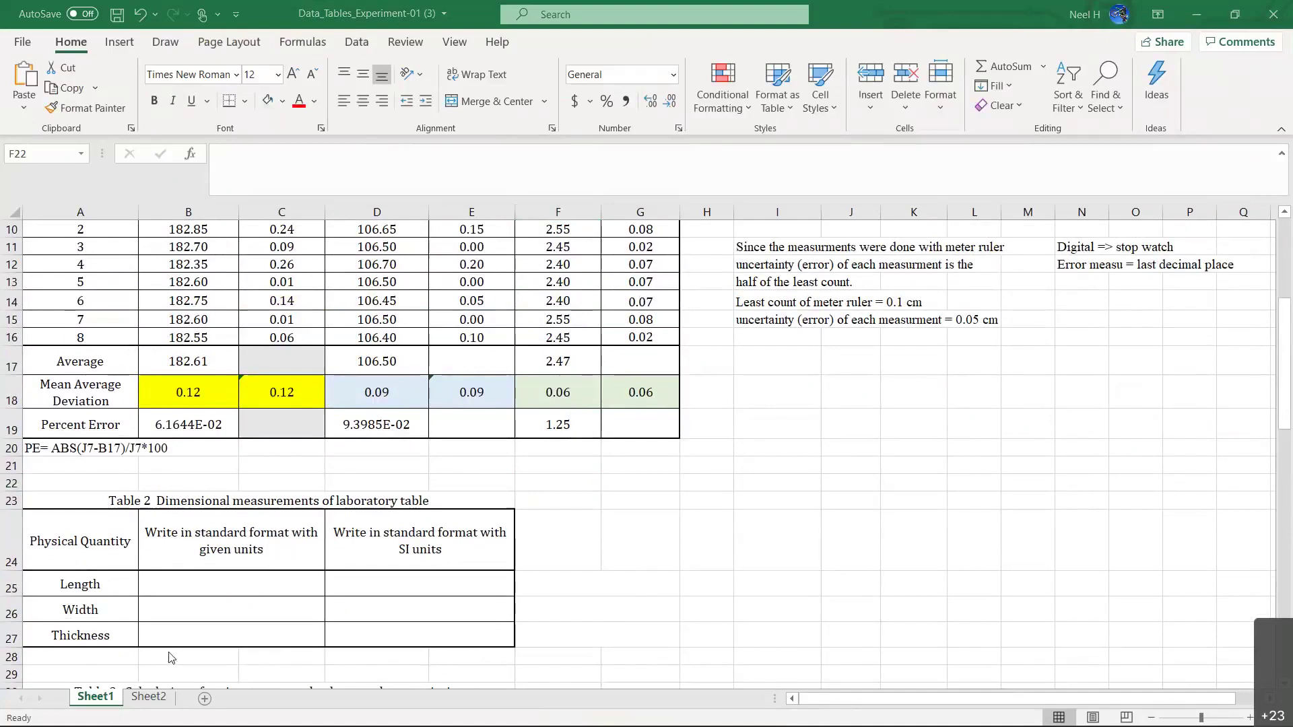
pyautogui.scroll(3, 170, 657)
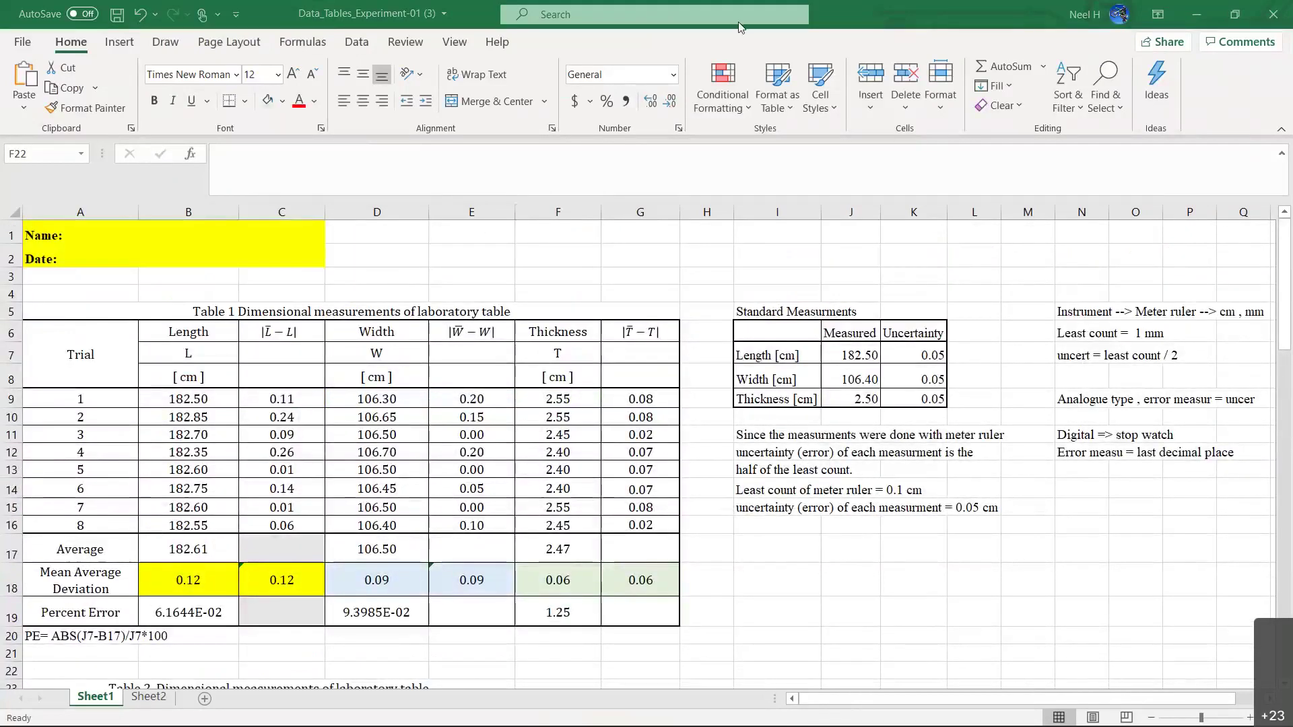
# Switch to the Experiment-01 handout in the browser and show the Excel workbook beside it
pyautogui.hotkey('alt', 'Tab')
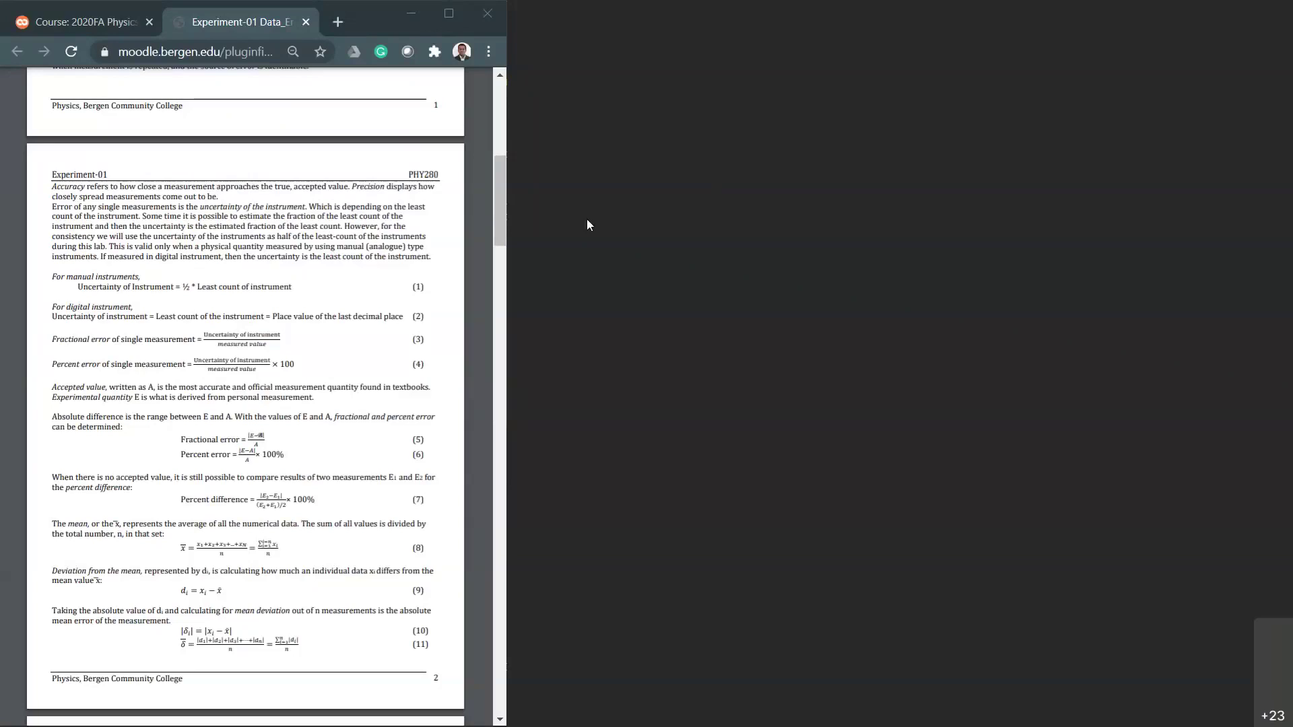
pyautogui.moveTo(771, 704)
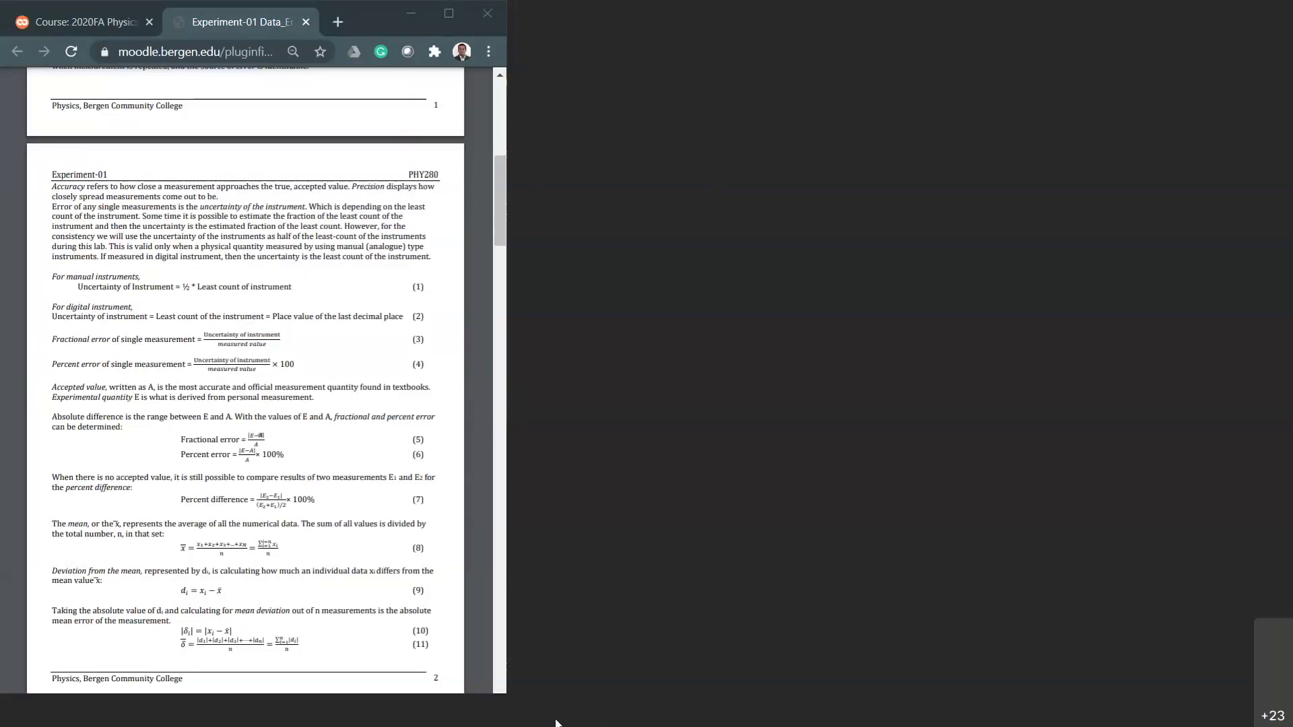
pyautogui.click(555, 723)
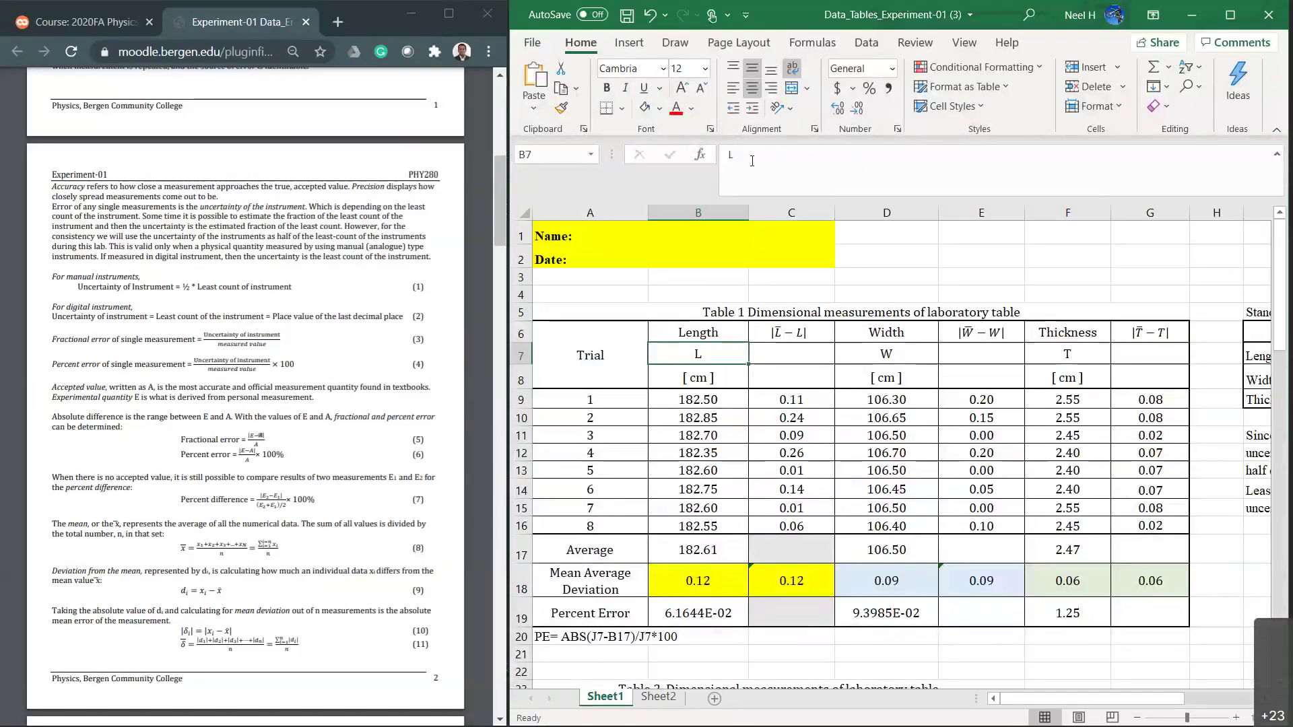
# Review Table 2's length entry and the length's average and mean average deviation in Table 1
pyautogui.click(738, 458)
pyautogui.scroll(-3, 738, 460)
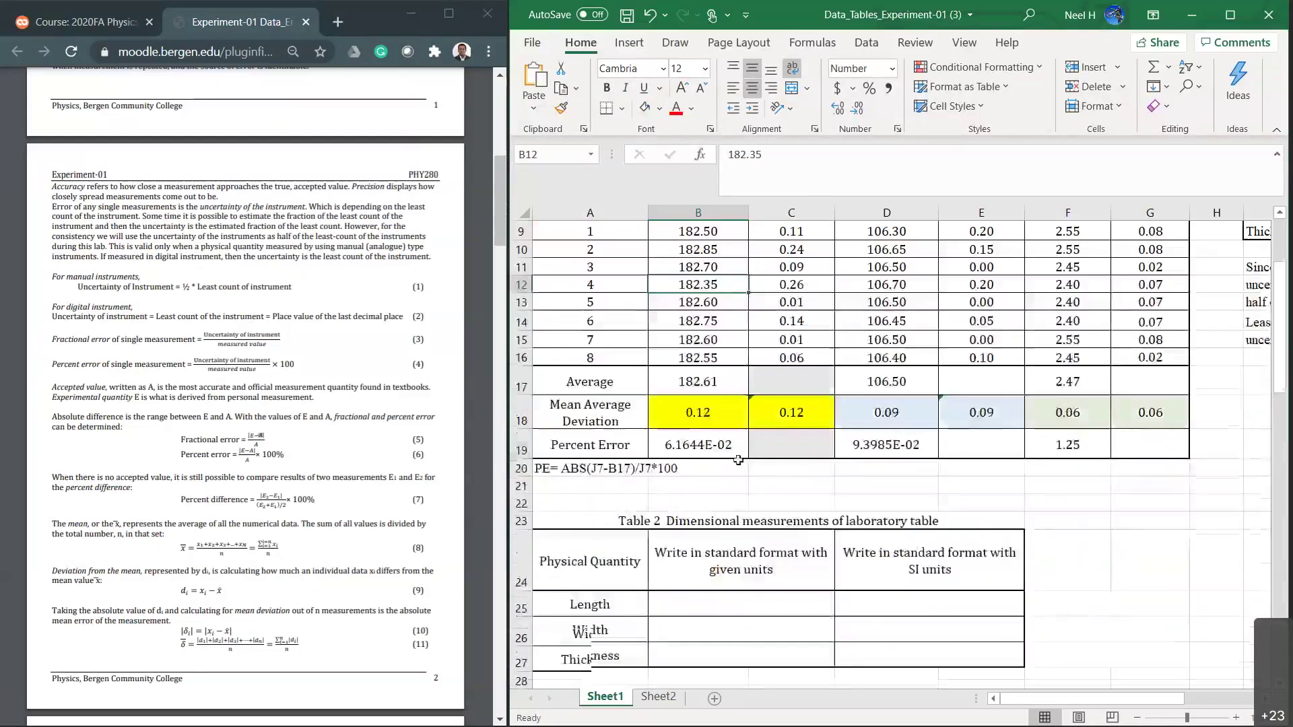
pyautogui.scroll(-3, 737, 460)
pyautogui.scroll(5, 738, 460)
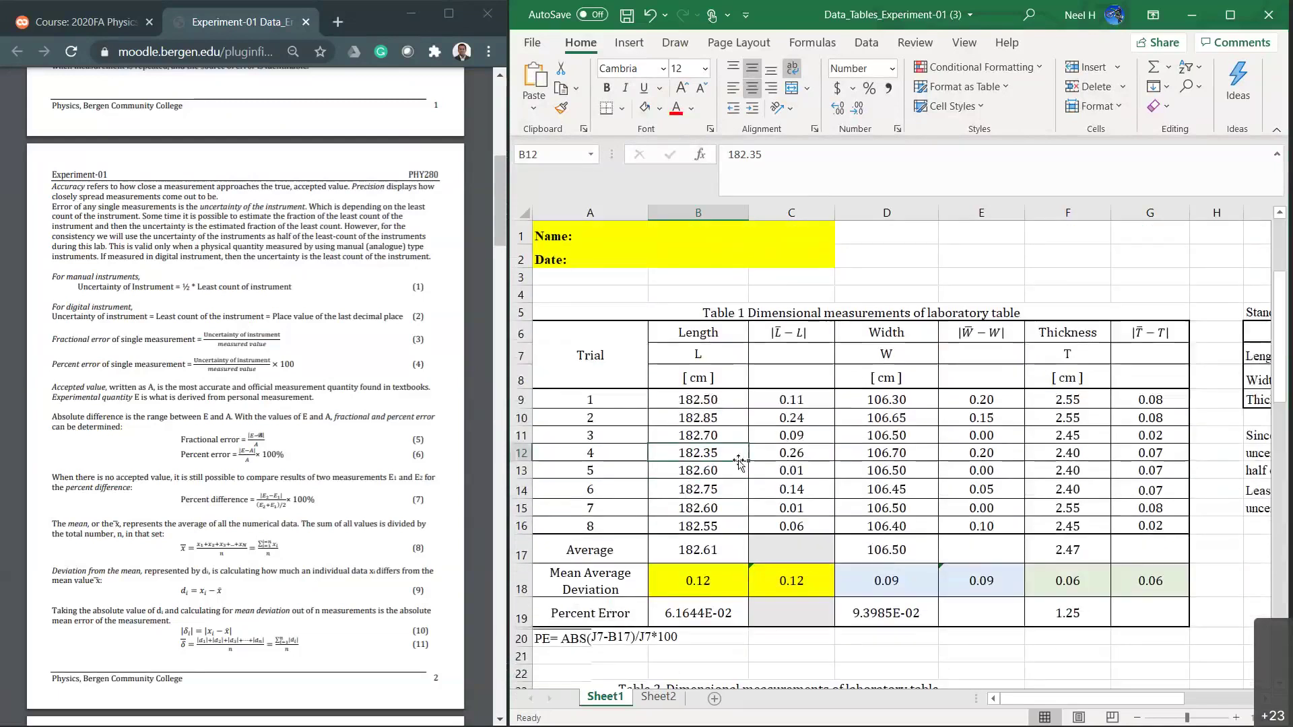
pyautogui.scroll(-8, 738, 460)
pyautogui.scroll(2, 738, 460)
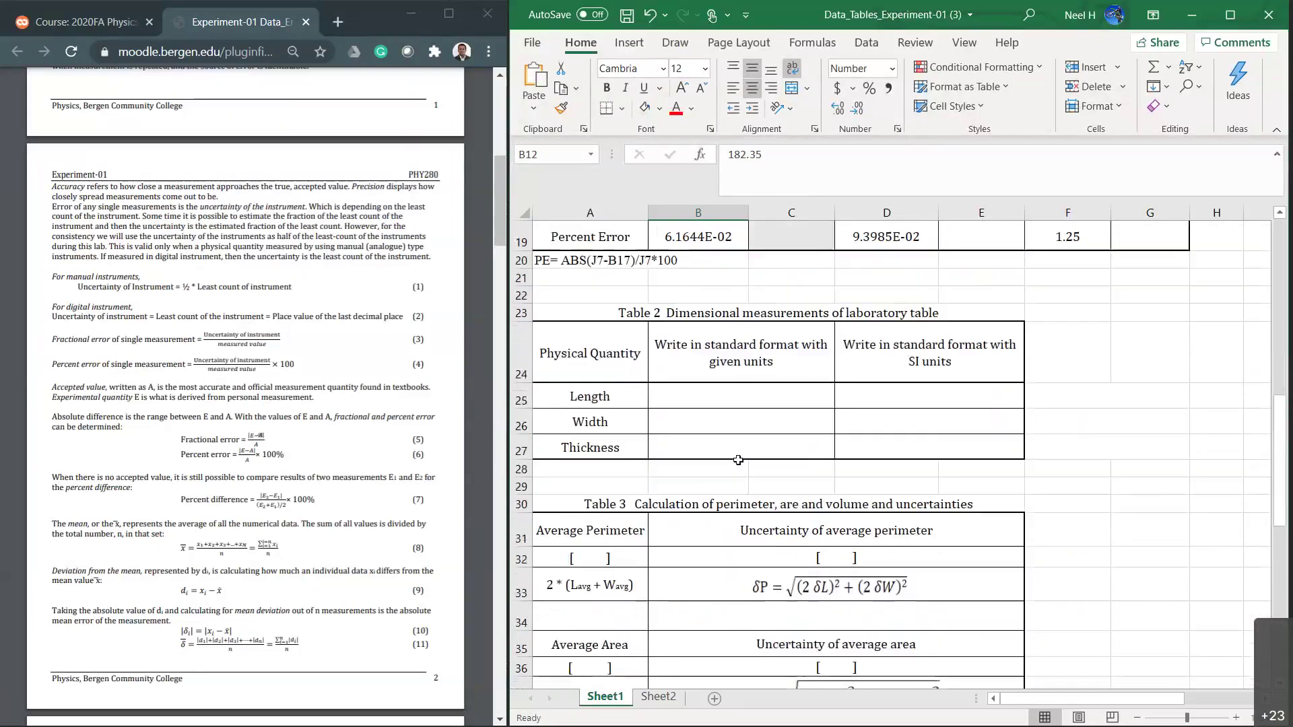
pyautogui.click(726, 388)
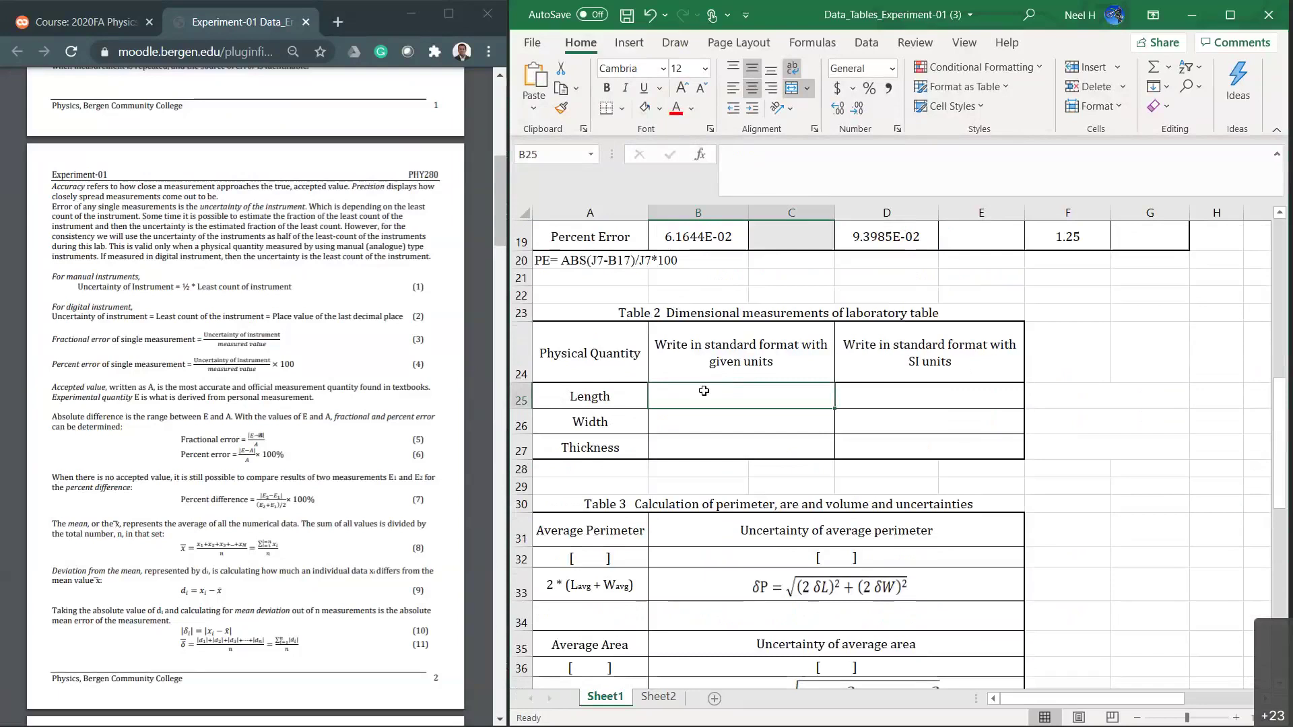
pyautogui.click(617, 398)
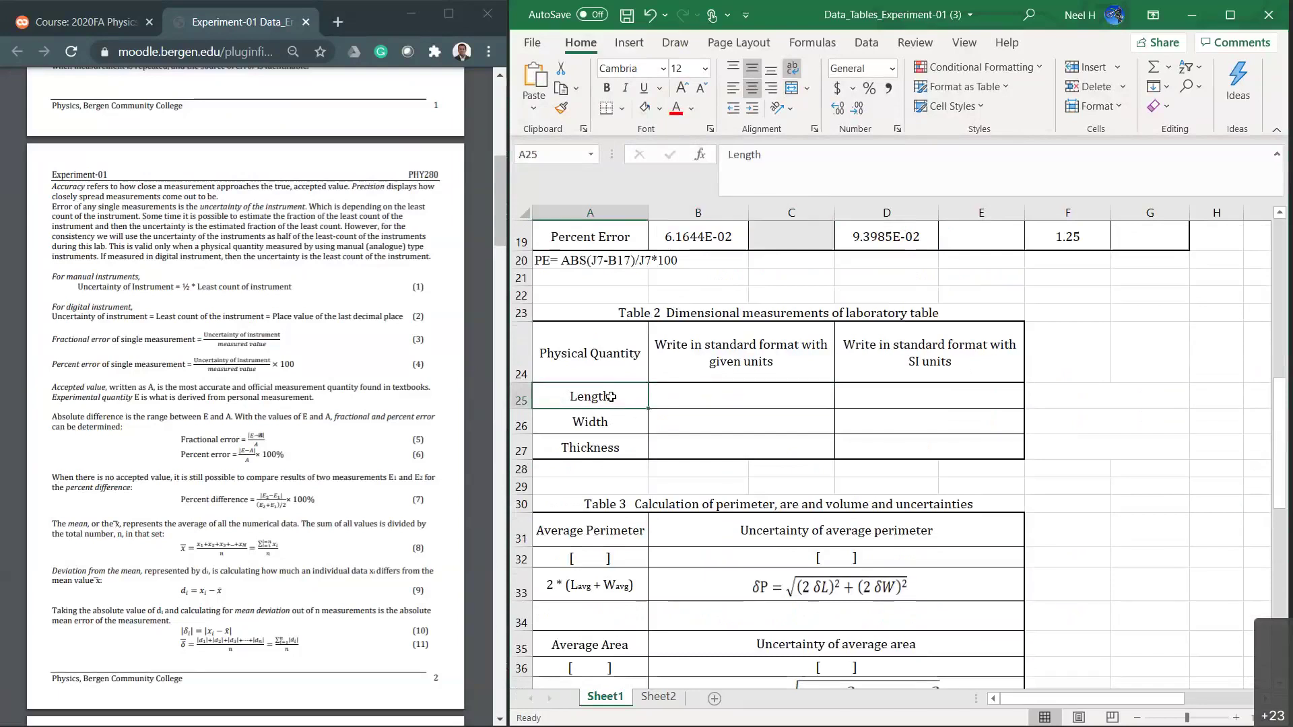
pyautogui.scroll(2, 613, 397)
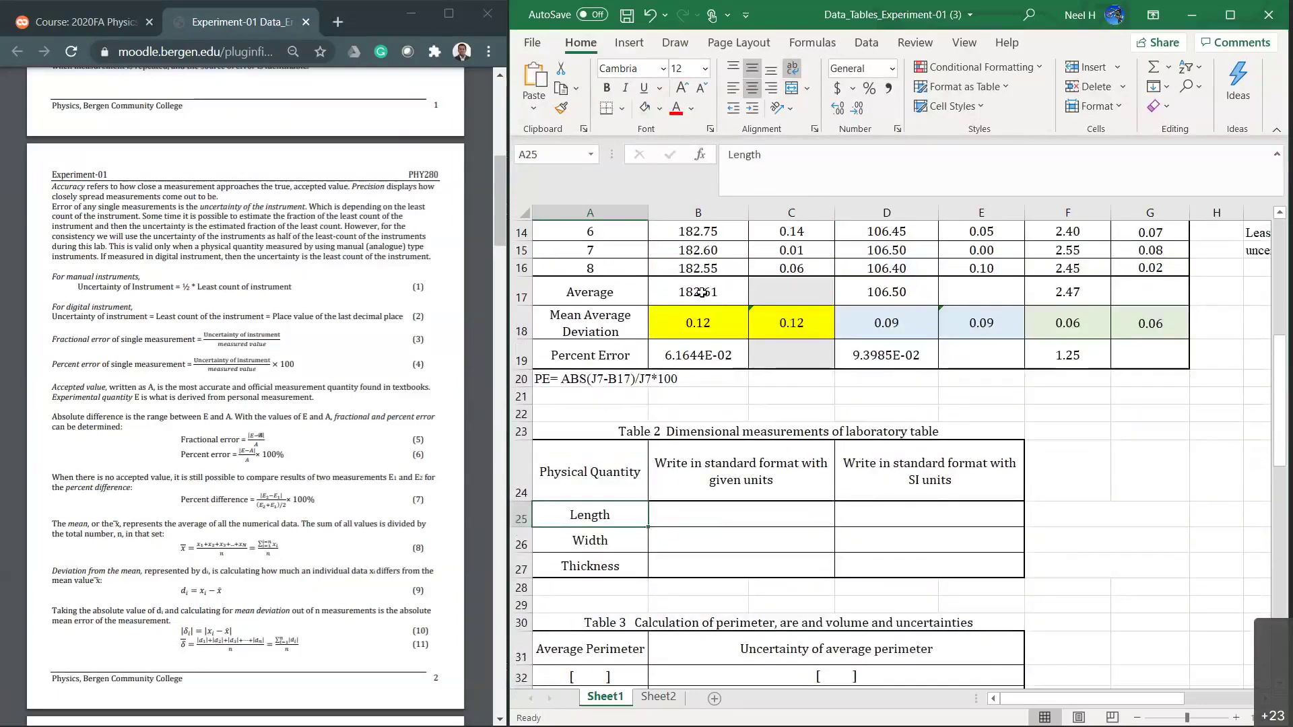
pyautogui.click(700, 293)
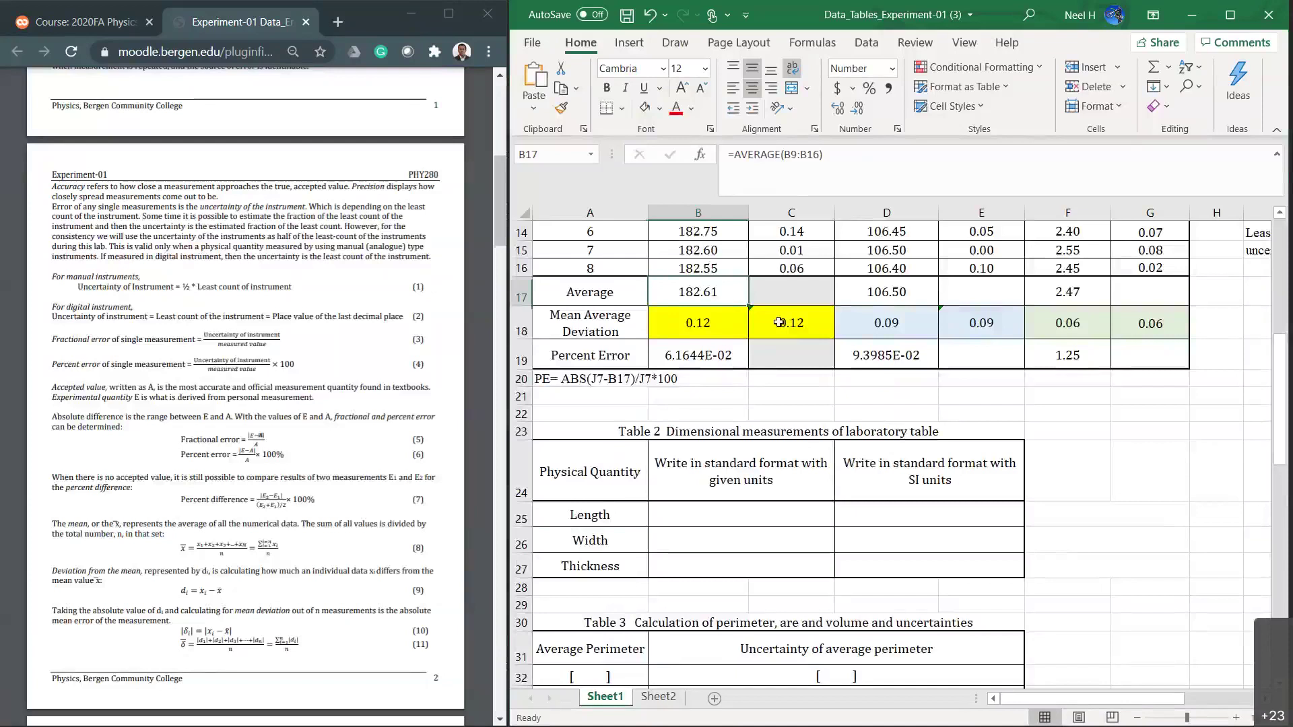
pyautogui.click(718, 323)
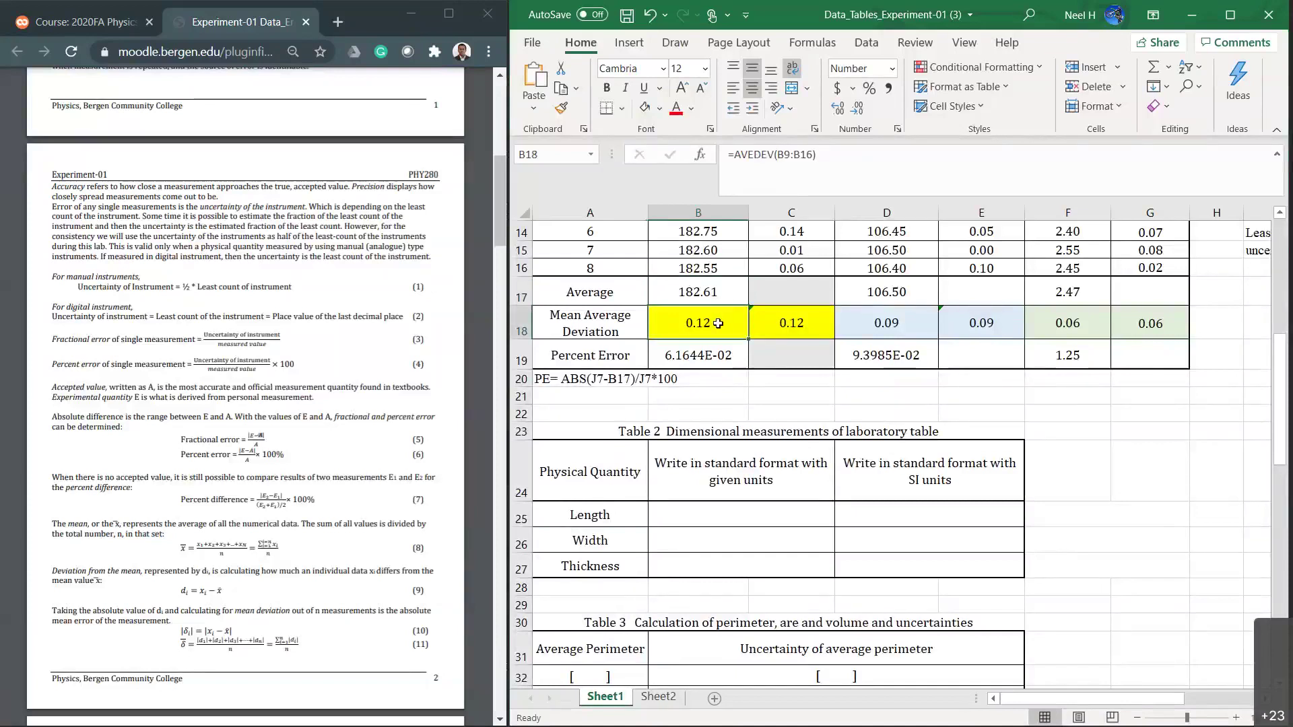
pyautogui.click(715, 288)
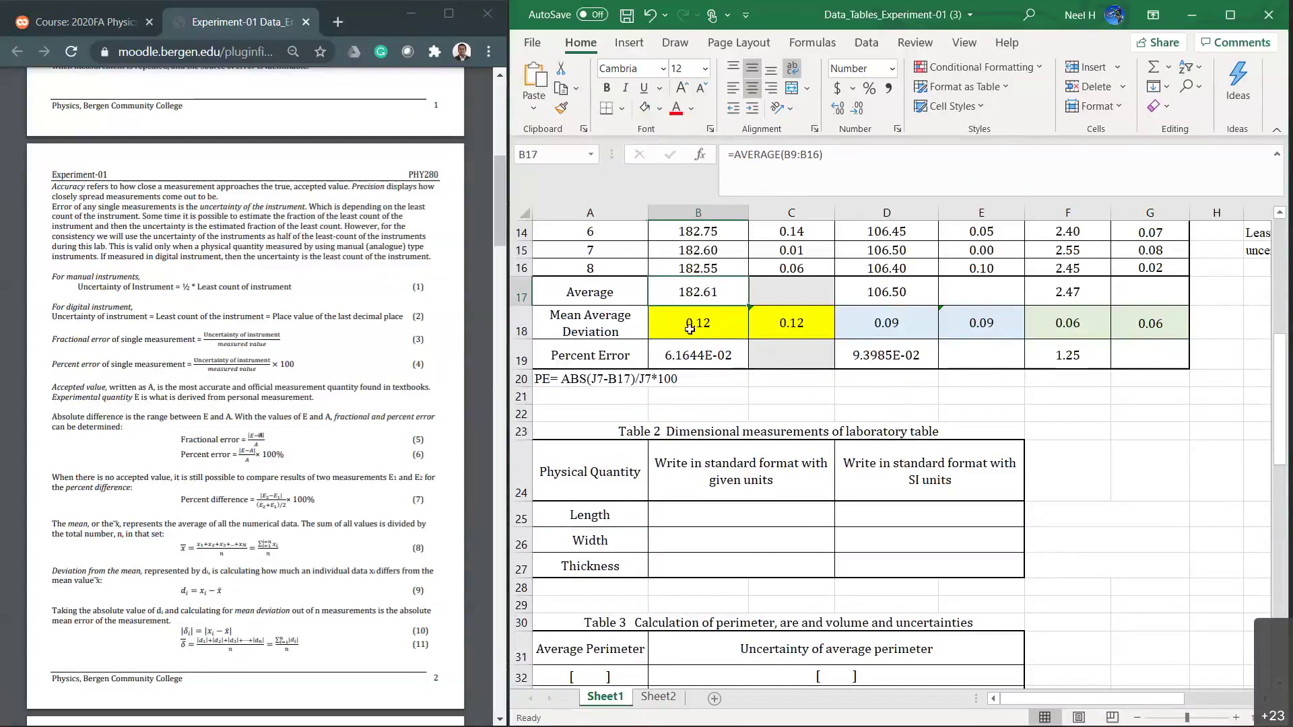
# Maximize the workbook window and insert a new blank equation for Table 2's length value in given units
pyautogui.click(725, 513)
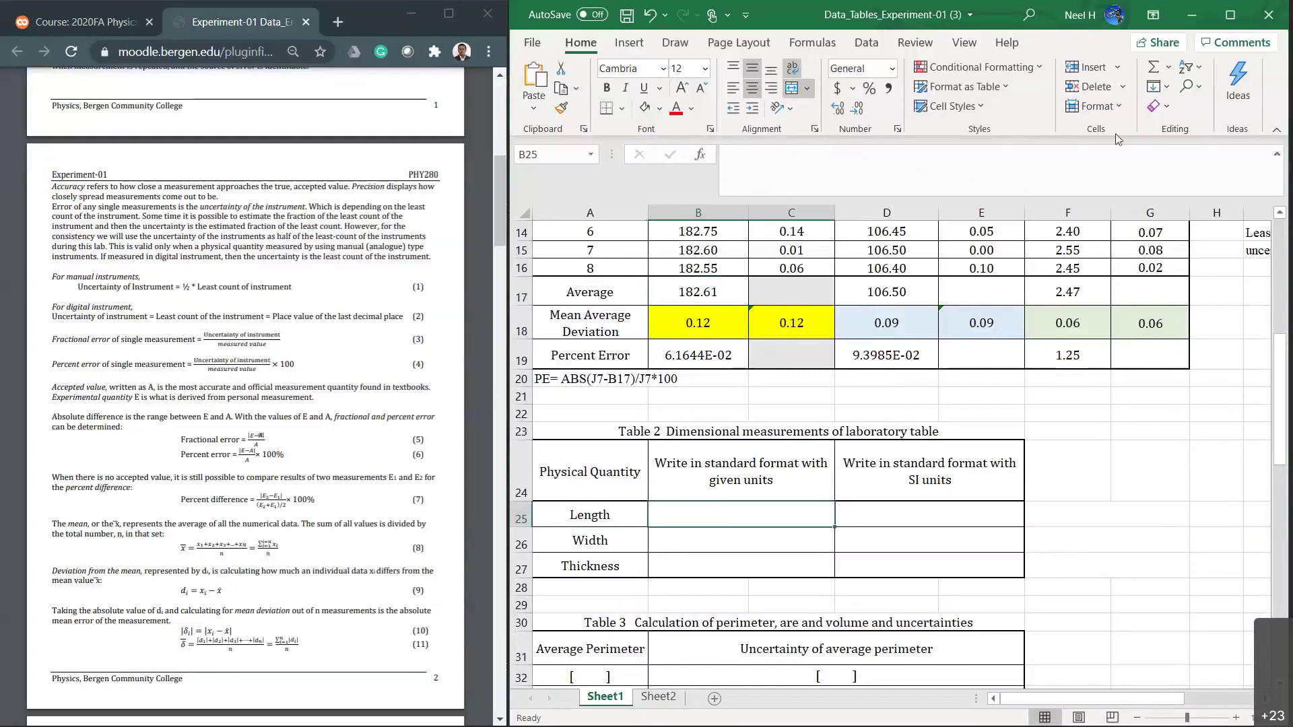
pyautogui.click(1230, 14)
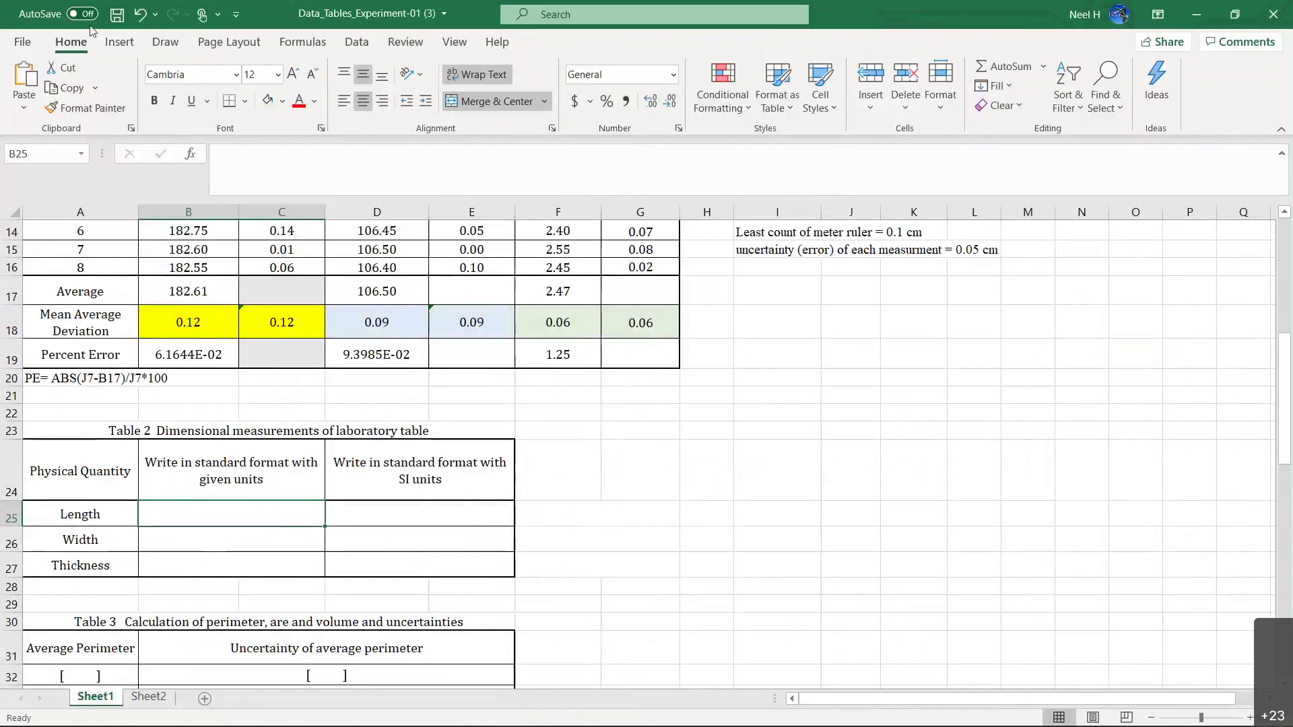
pyautogui.click(121, 42)
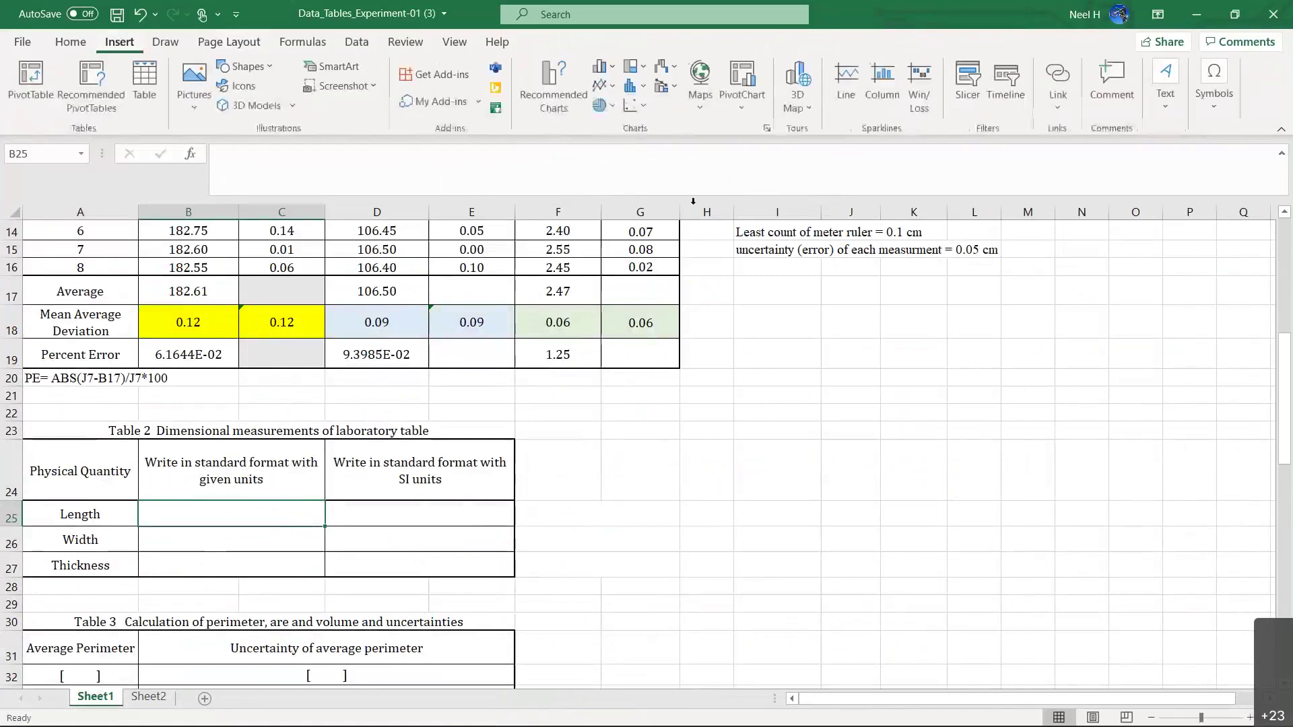
pyautogui.click(1209, 94)
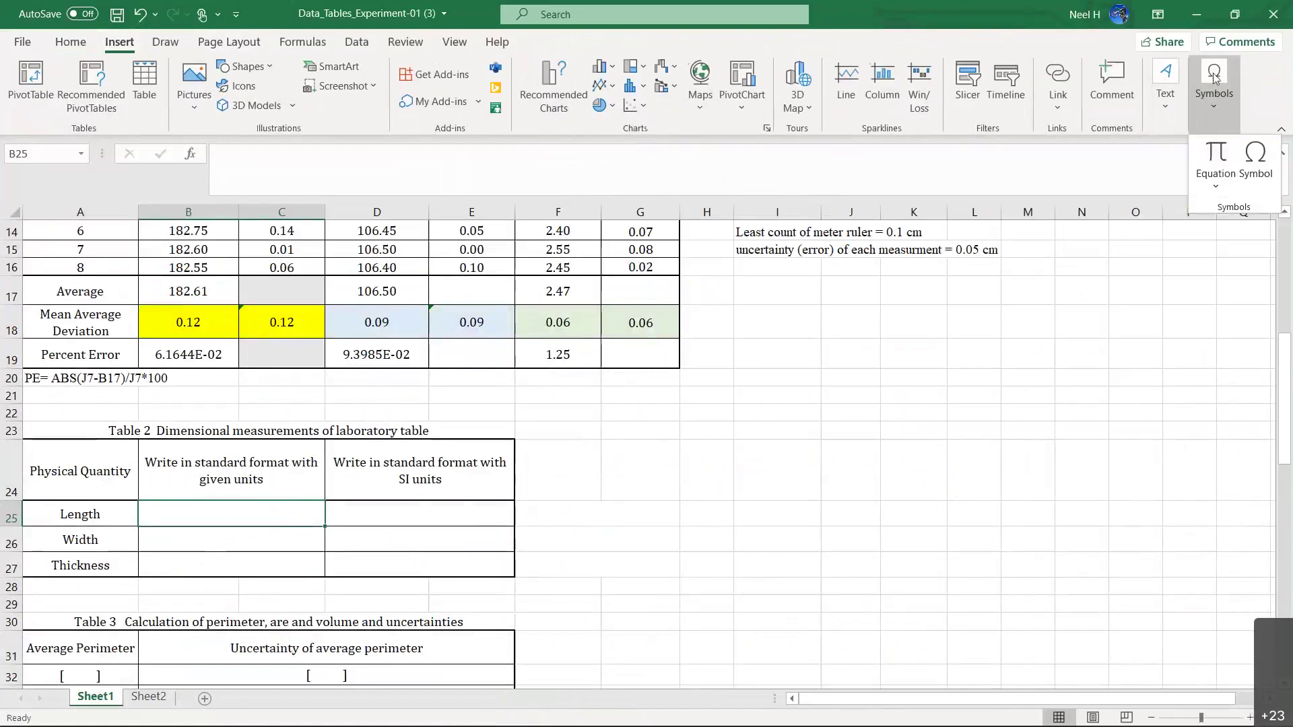
pyautogui.click(1215, 153)
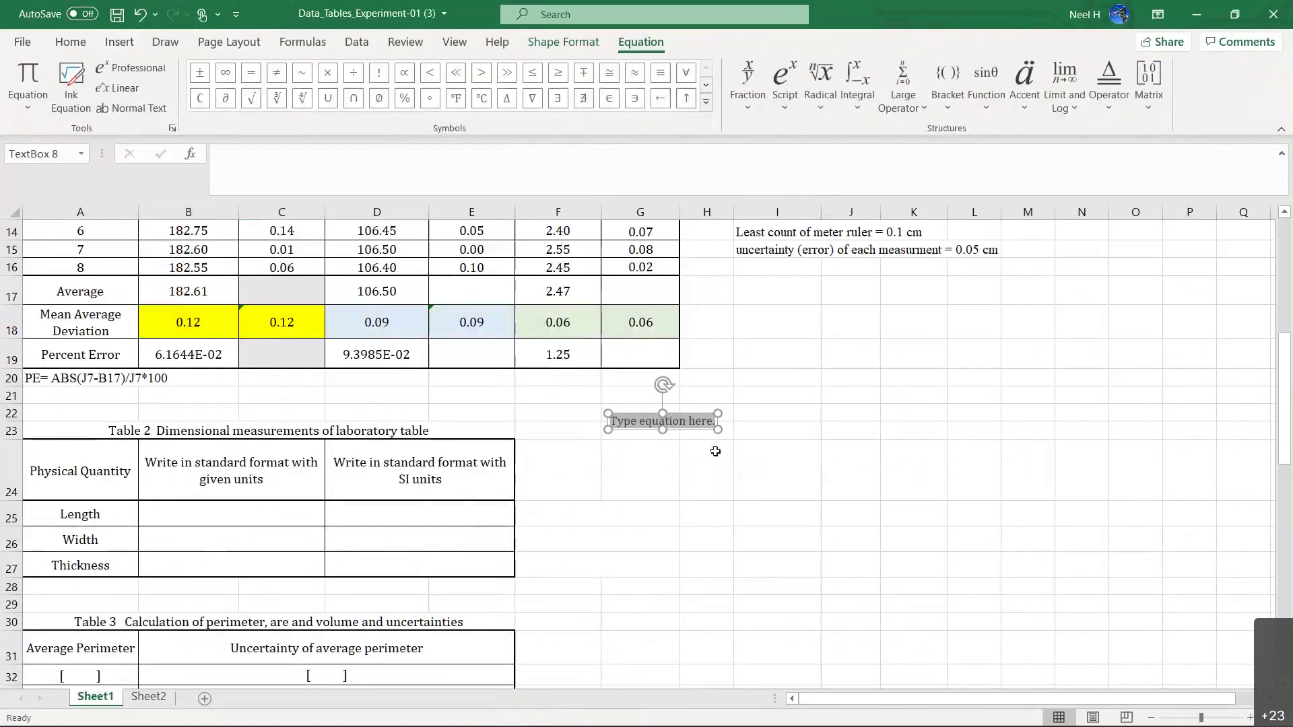
# Write 182.61 ± 0.12 cm in the new equation
pyautogui.write('182')
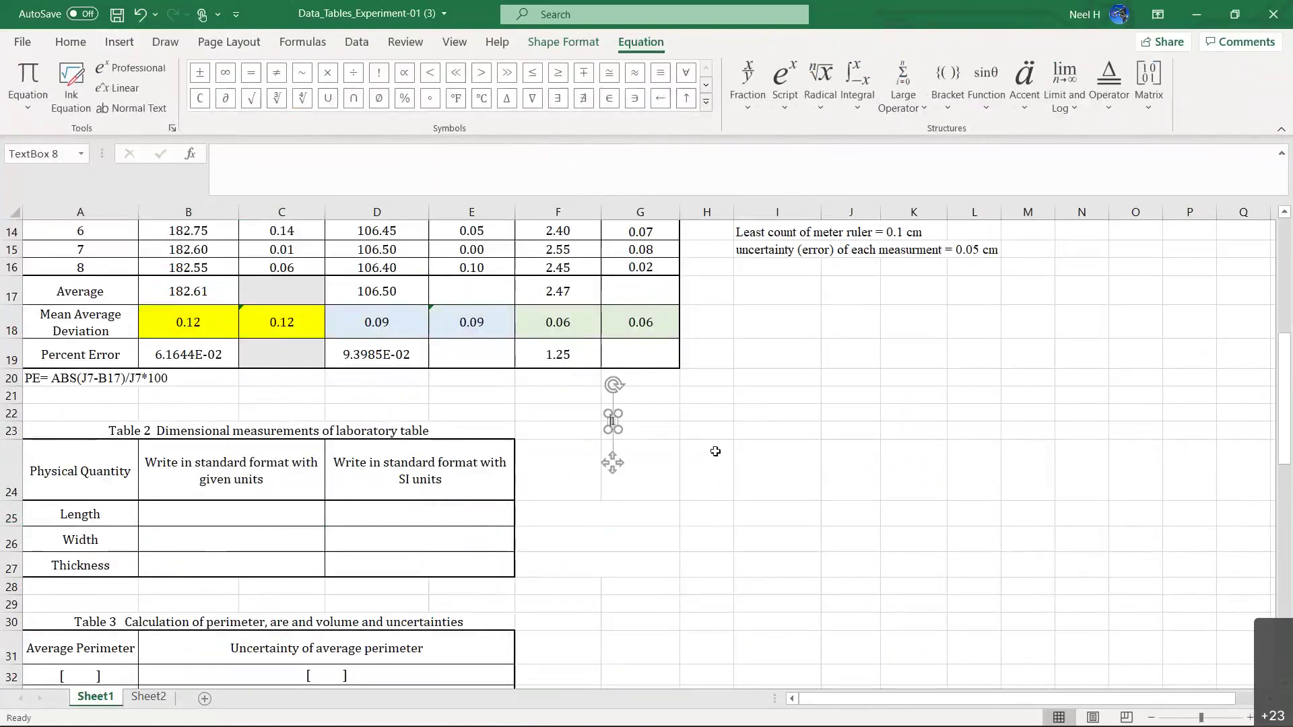
pyautogui.write('.')
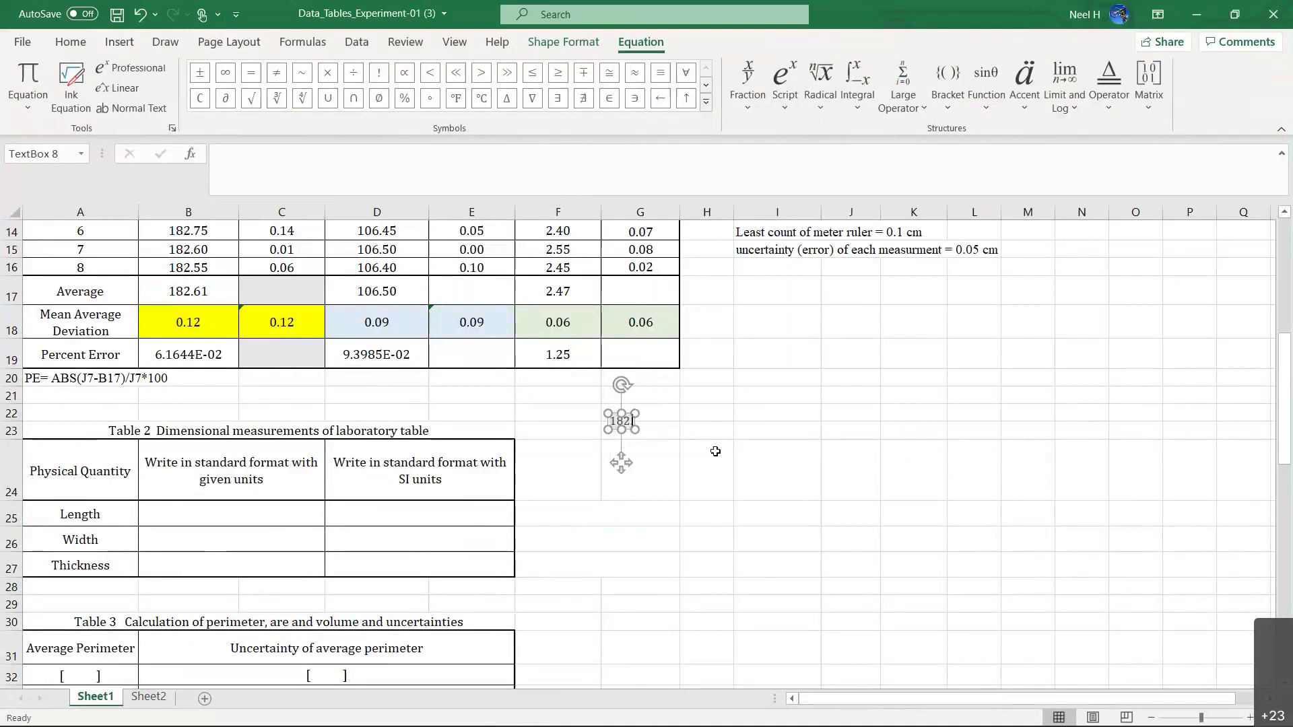
pyautogui.write('61')
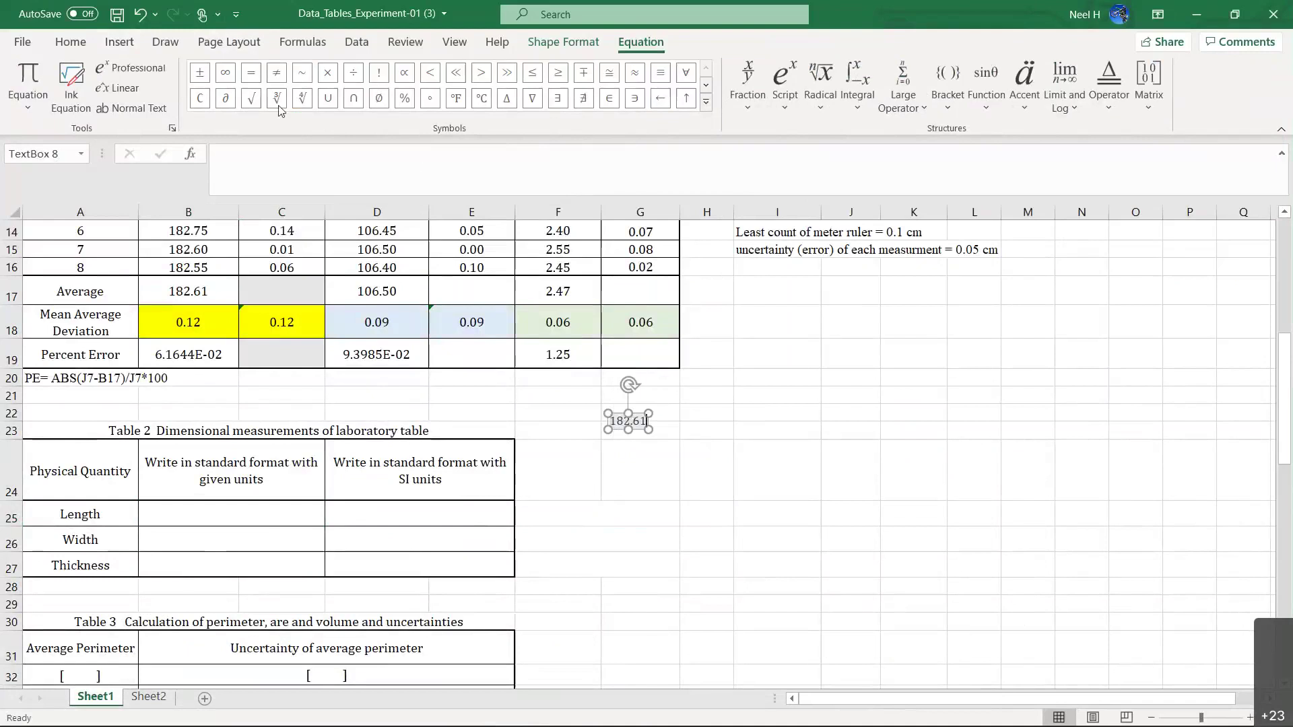
pyautogui.click(197, 79)
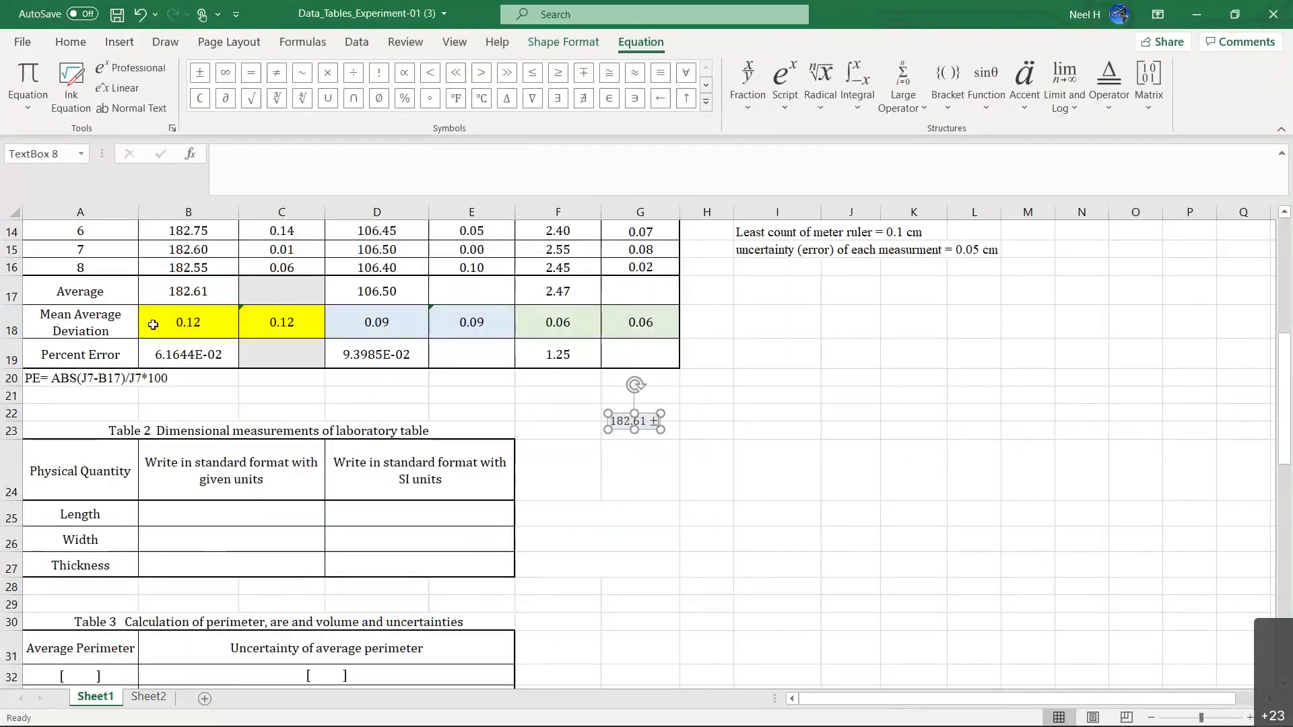
pyautogui.write('0')
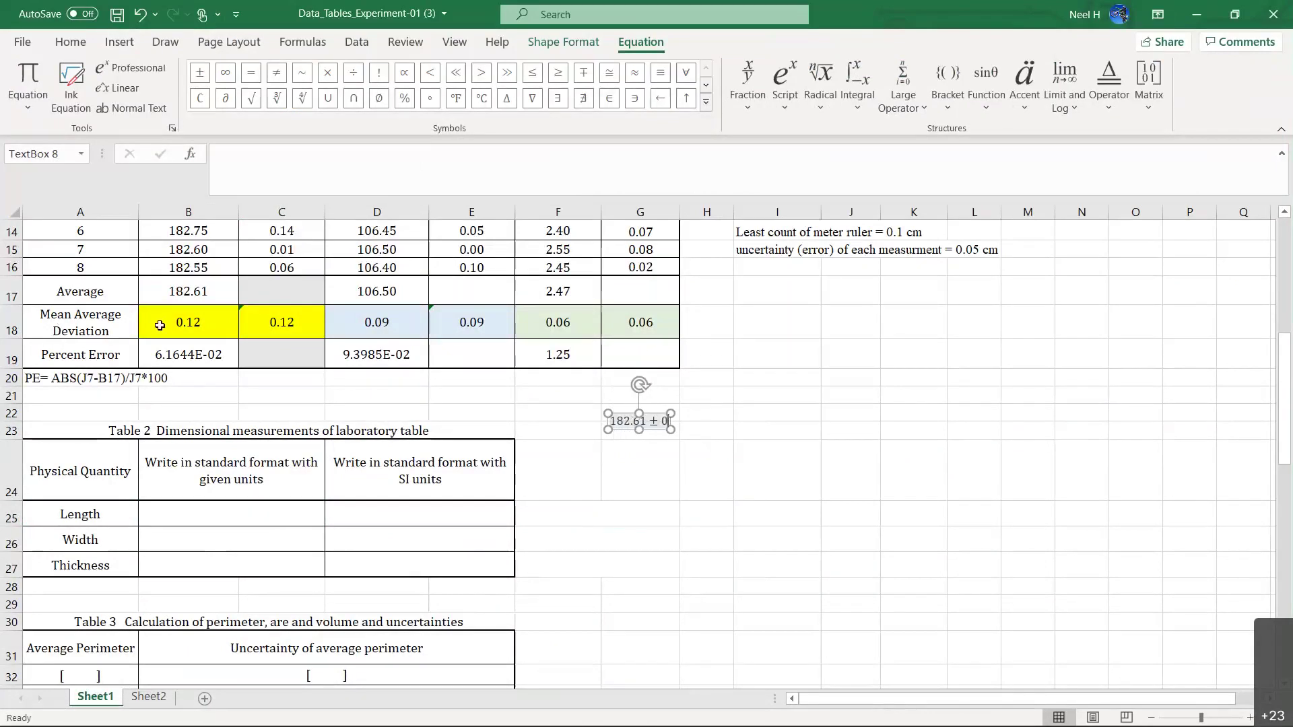
pyautogui.write('.12')
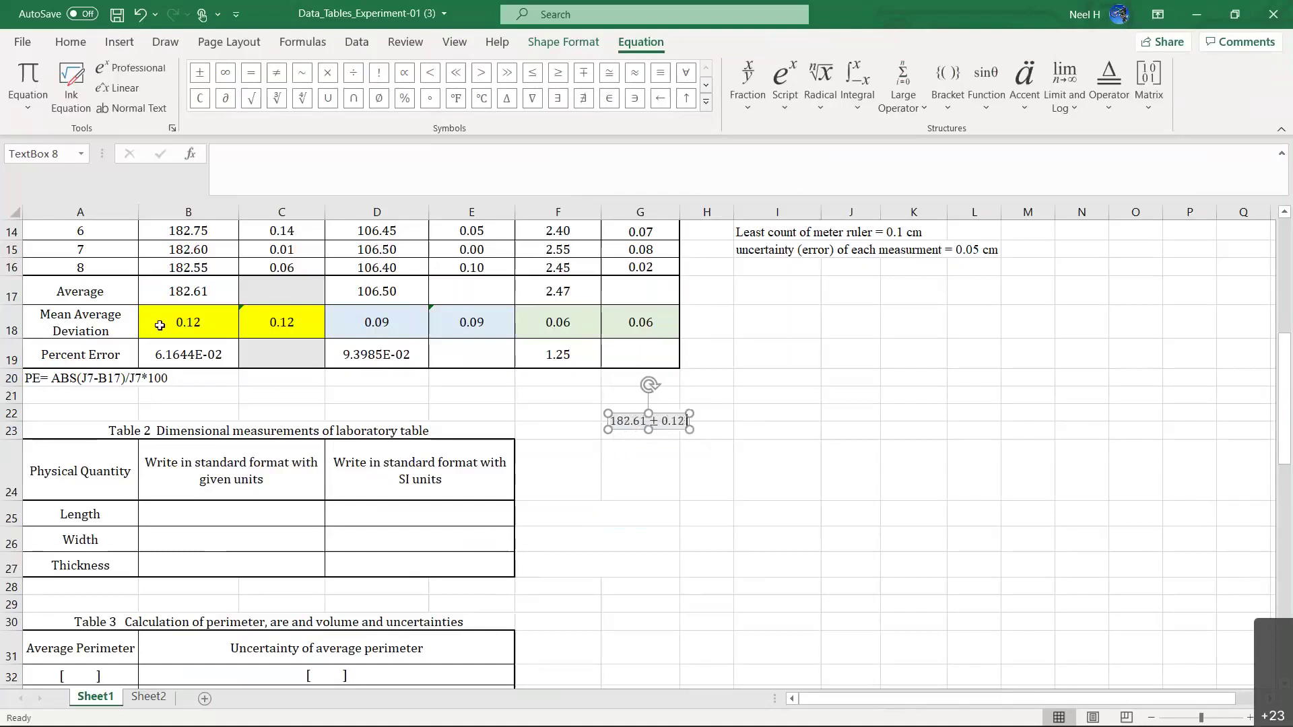
pyautogui.write(' c')
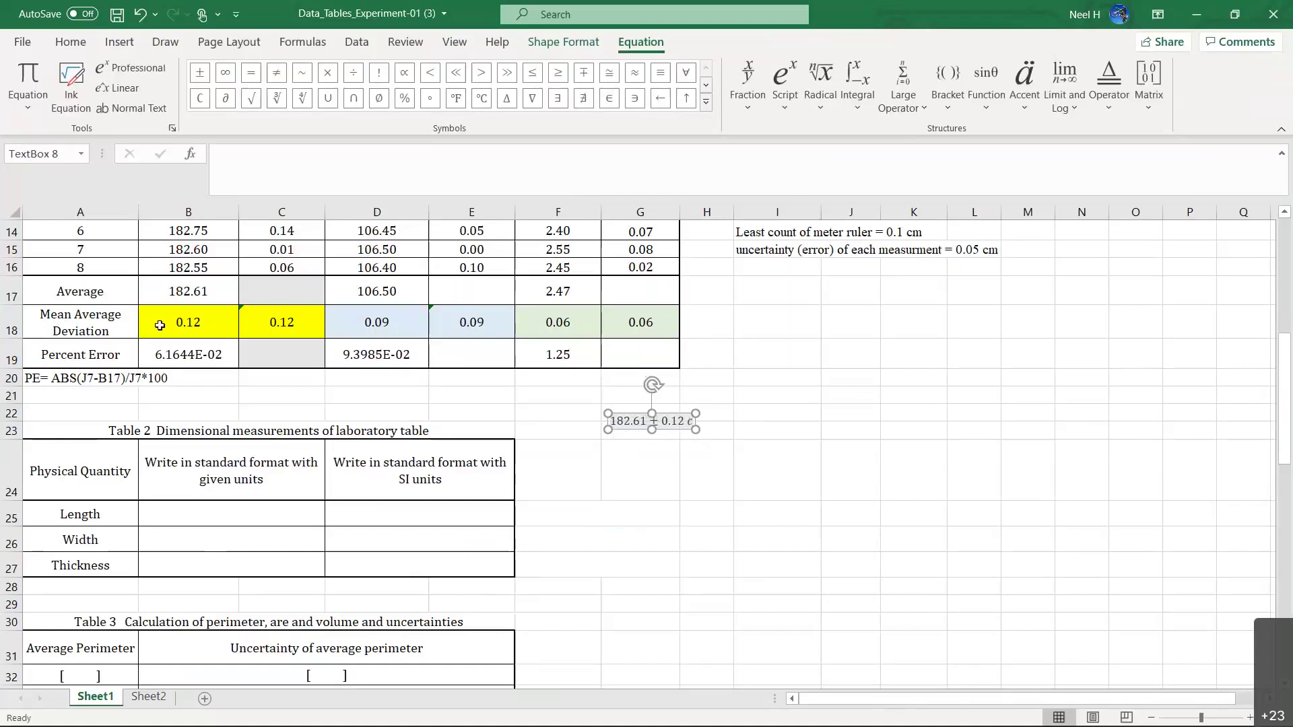
pyautogui.write('m')
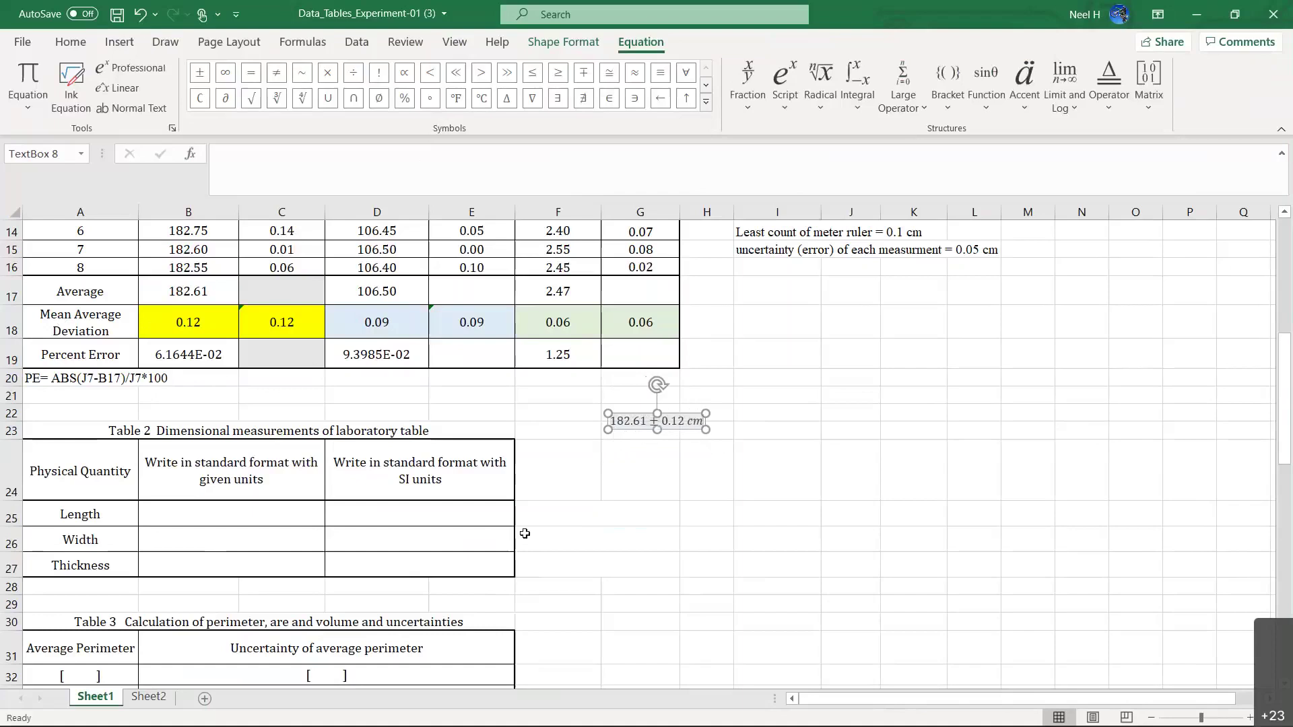
# Move the 182.61 ± 0.12 cm equation into the Length row of Table 2's given-units column
pyautogui.click(735, 524)
pyautogui.click(694, 418)
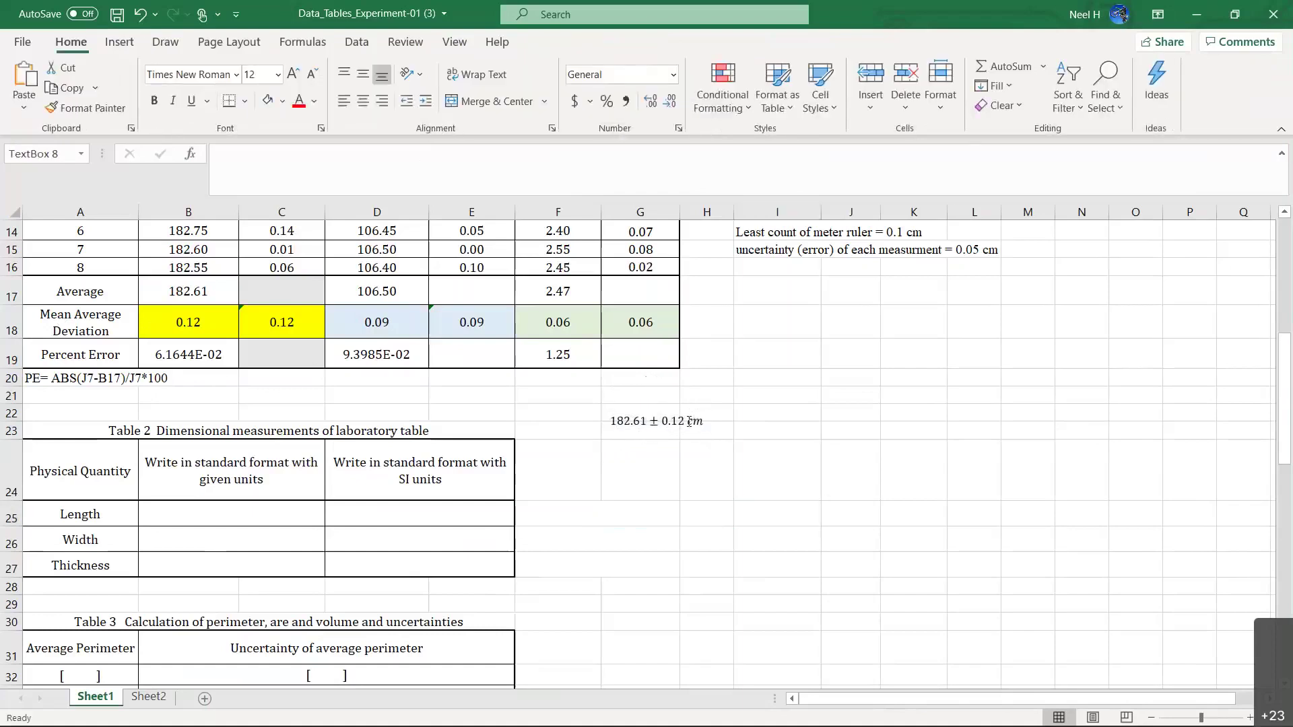
pyautogui.moveTo(645, 421); pyautogui.dragTo(271, 501)
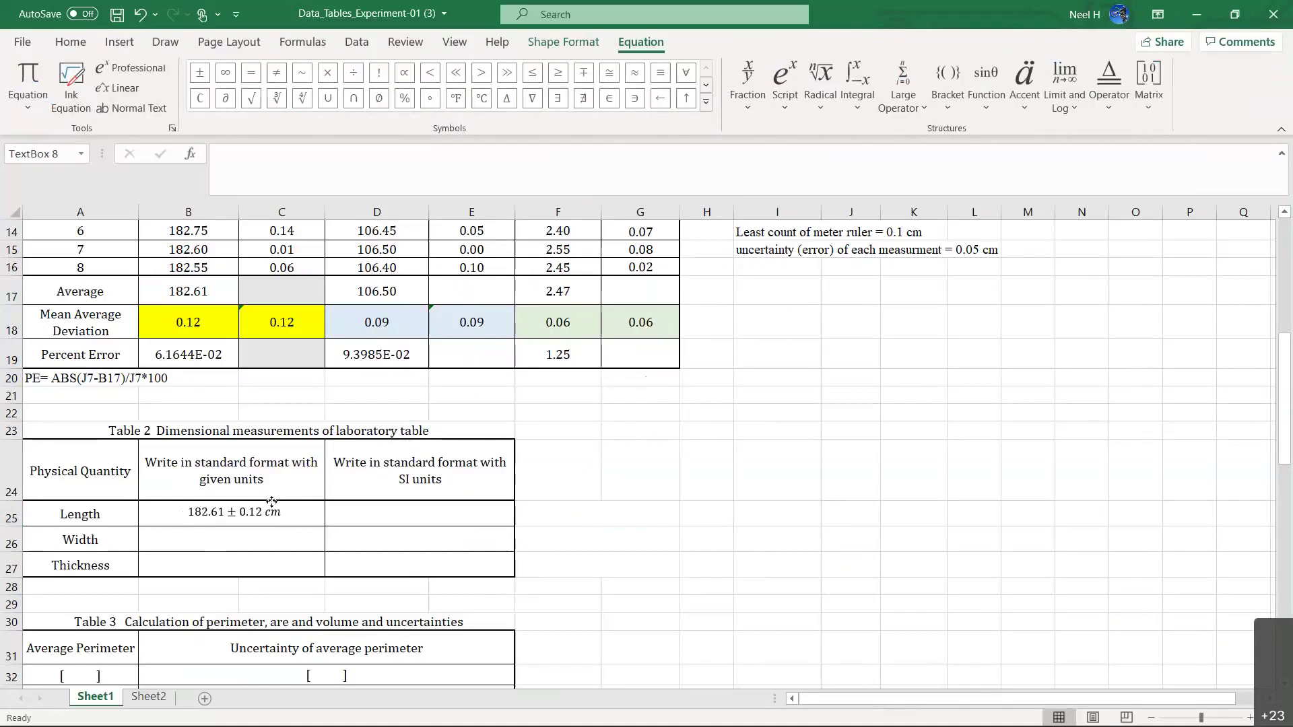
pyautogui.click(700, 494)
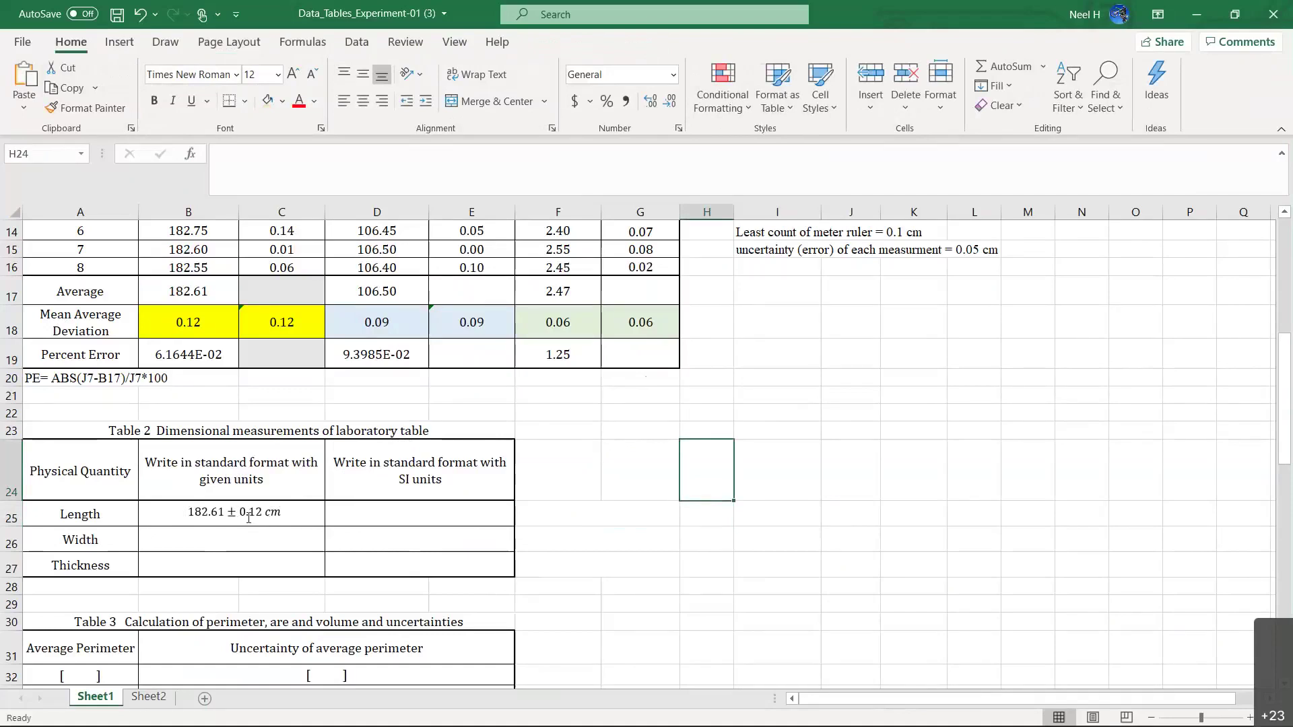
pyautogui.moveTo(265, 537); pyautogui.dragTo(418, 569)
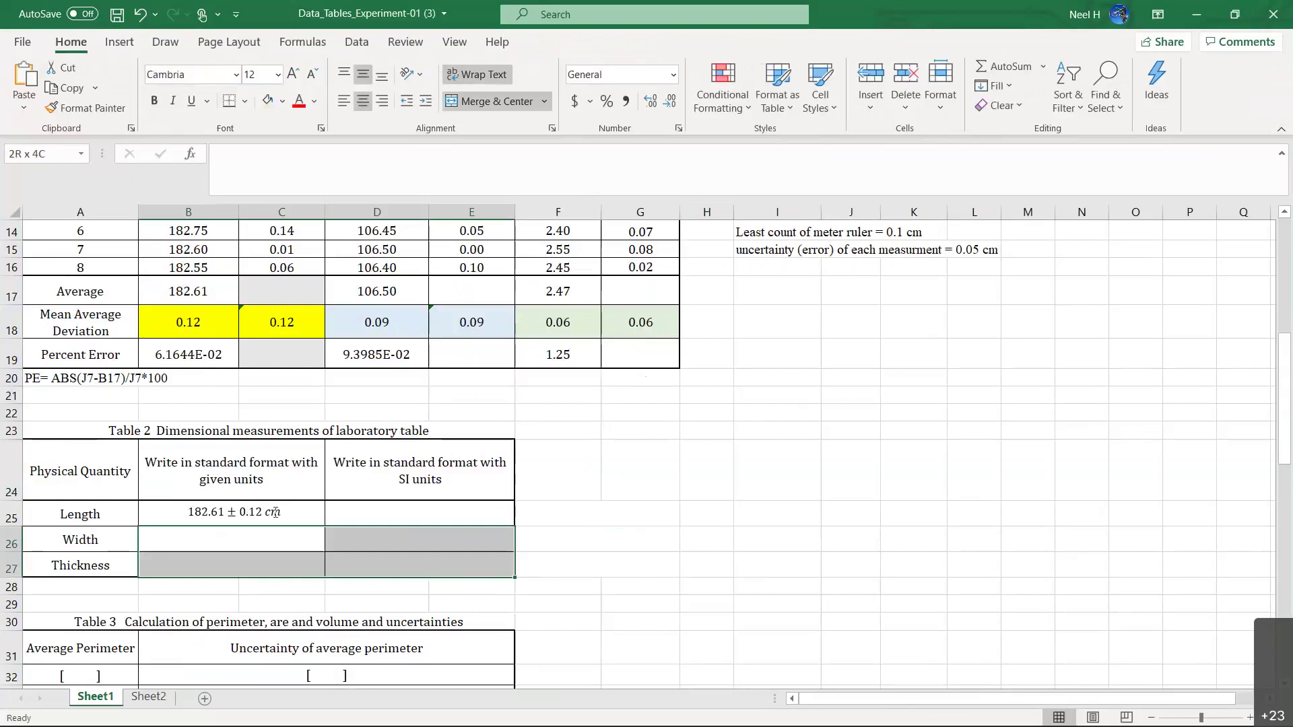
pyautogui.click(406, 469)
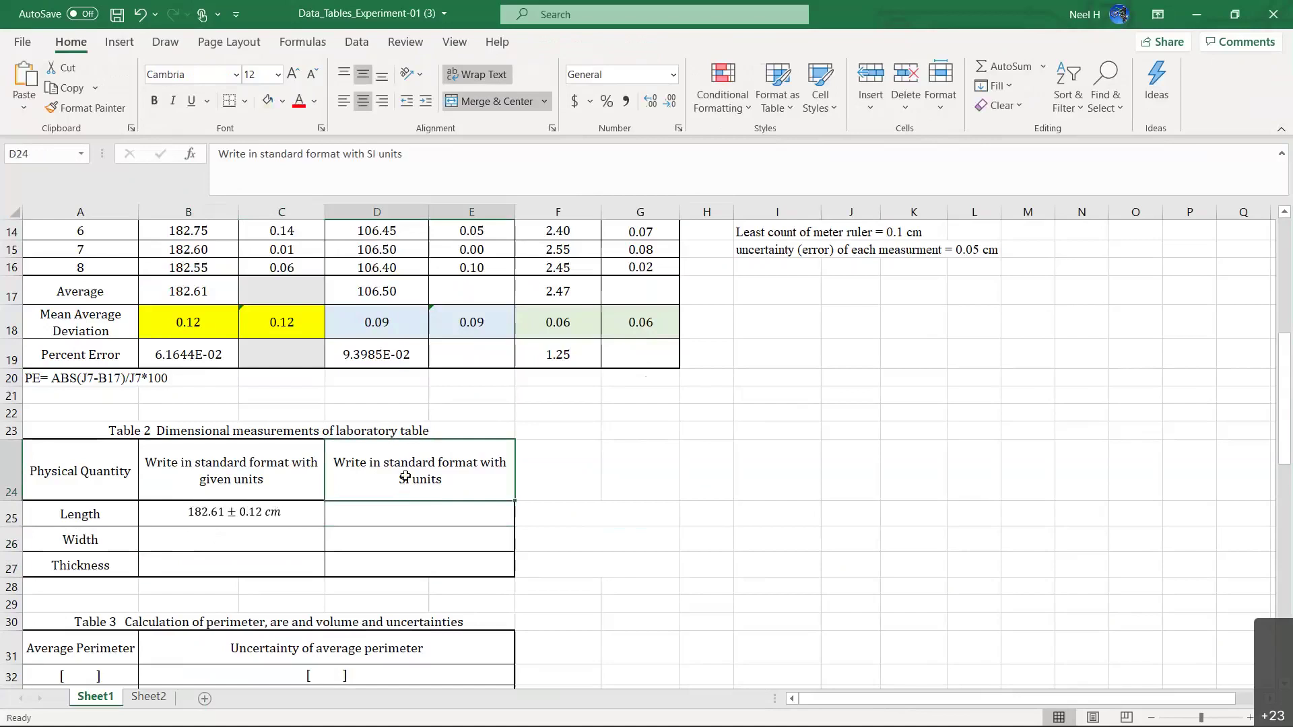
# Duplicate the length equation and place the copy in the Length row of Table 2's SI-units column
pyautogui.click(282, 514)
pyautogui.click(285, 518)
pyautogui.hotkey('ctrl', 'd')
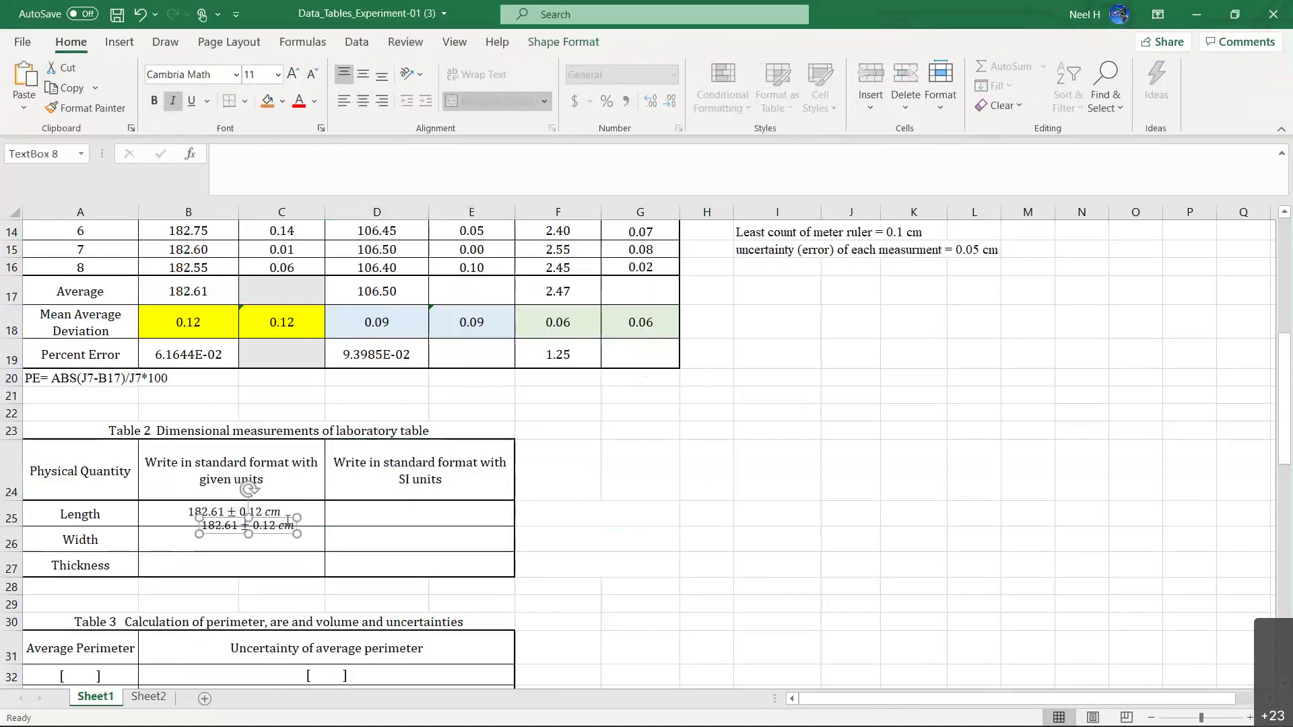
pyautogui.moveTo(287, 520); pyautogui.dragTo(454, 506)
pyautogui.press('Up')
# Remove the cm unit from the copied length equation and enclose 182.61 ± 0.12 in parentheses
pyautogui.click(443, 514)
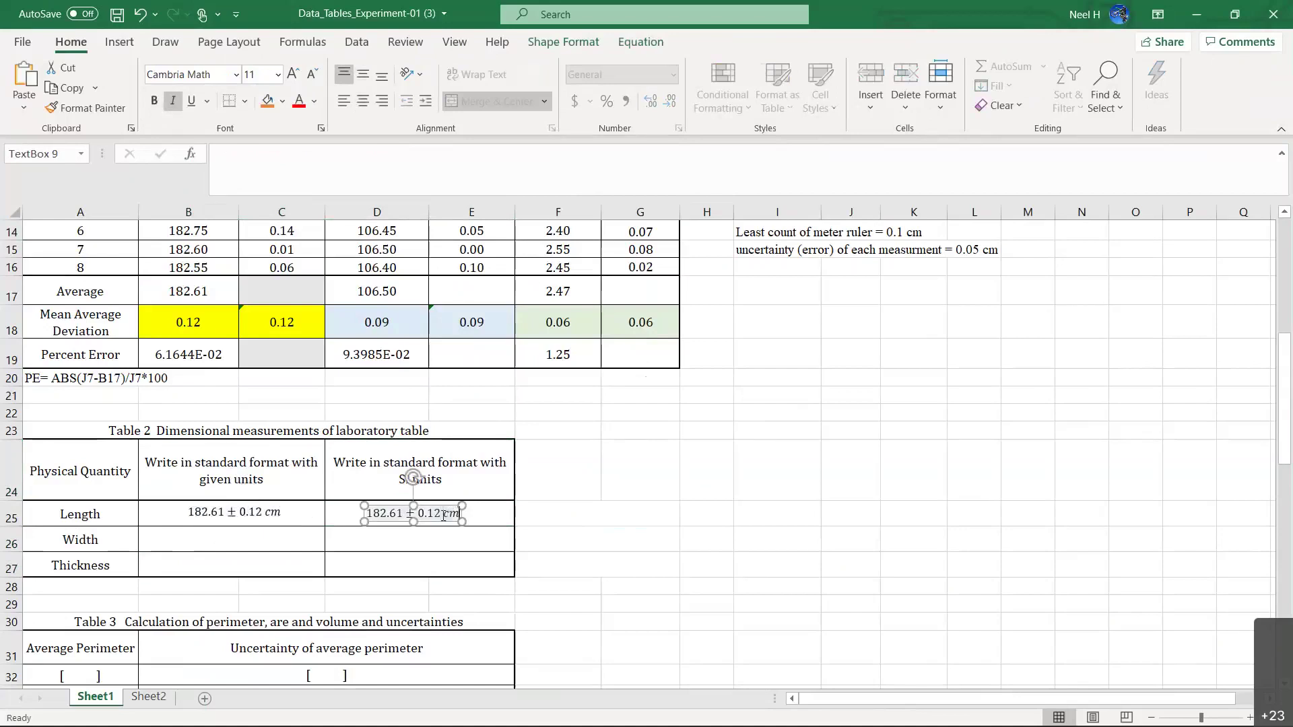
pyautogui.press('Delete')
pyautogui.press('Delete')
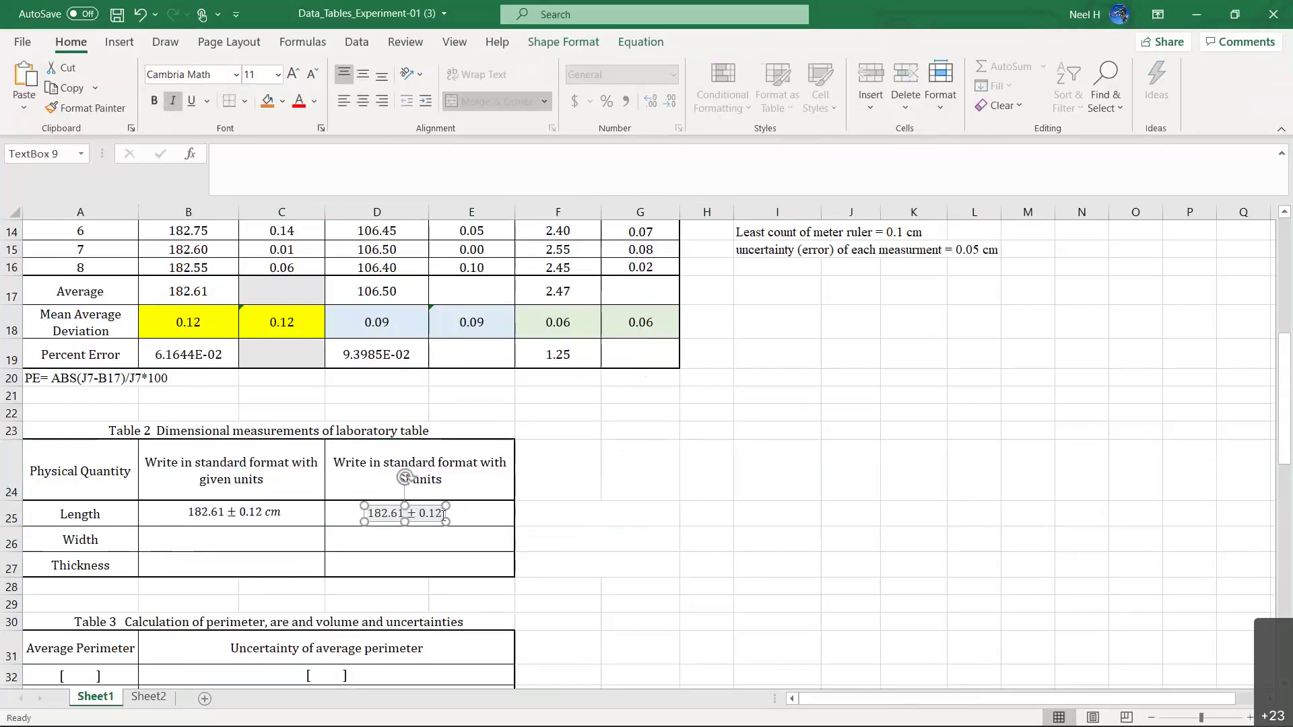
pyautogui.write(')')
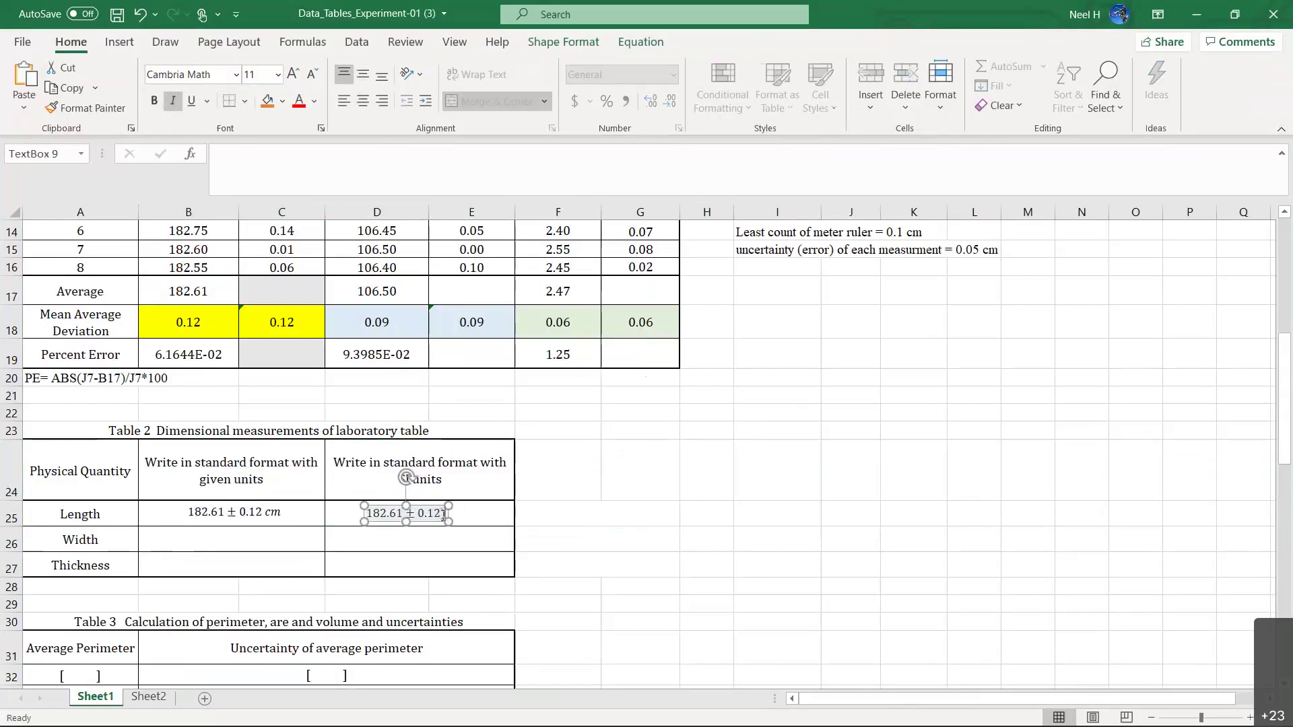
pyautogui.click(369, 509)
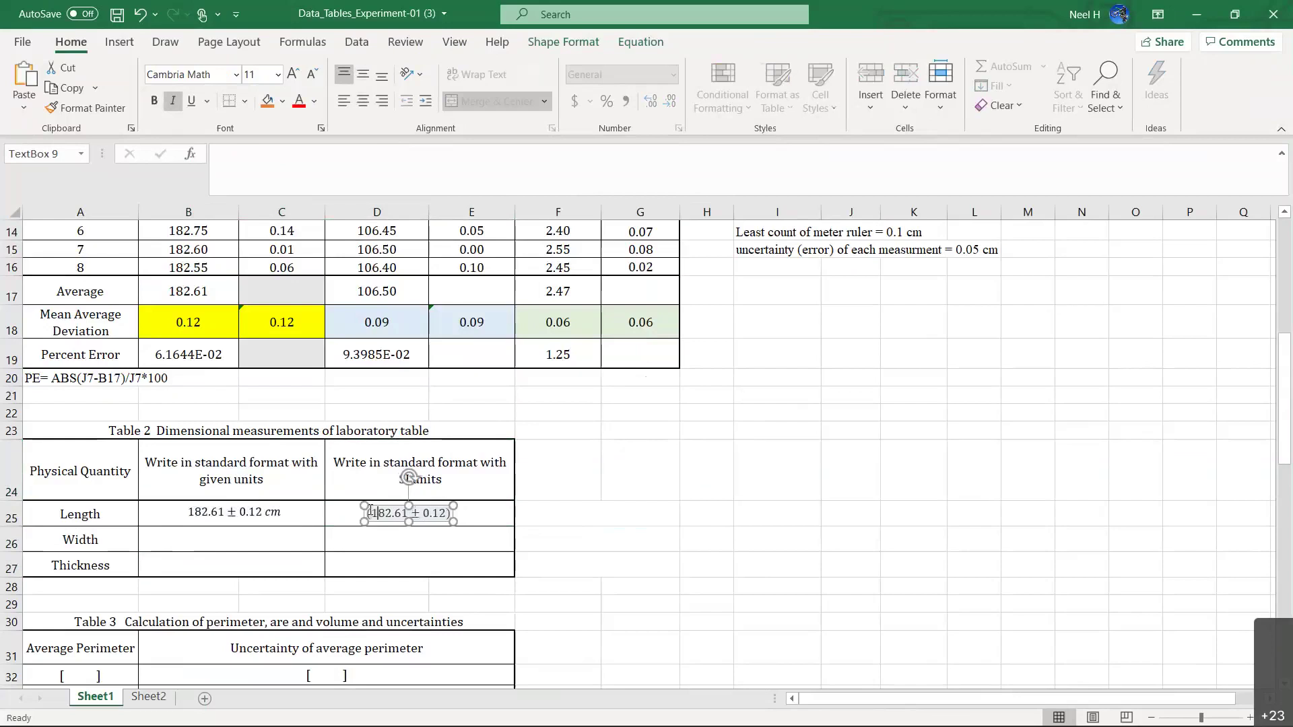
pyautogui.write('(')
pyautogui.press('End')
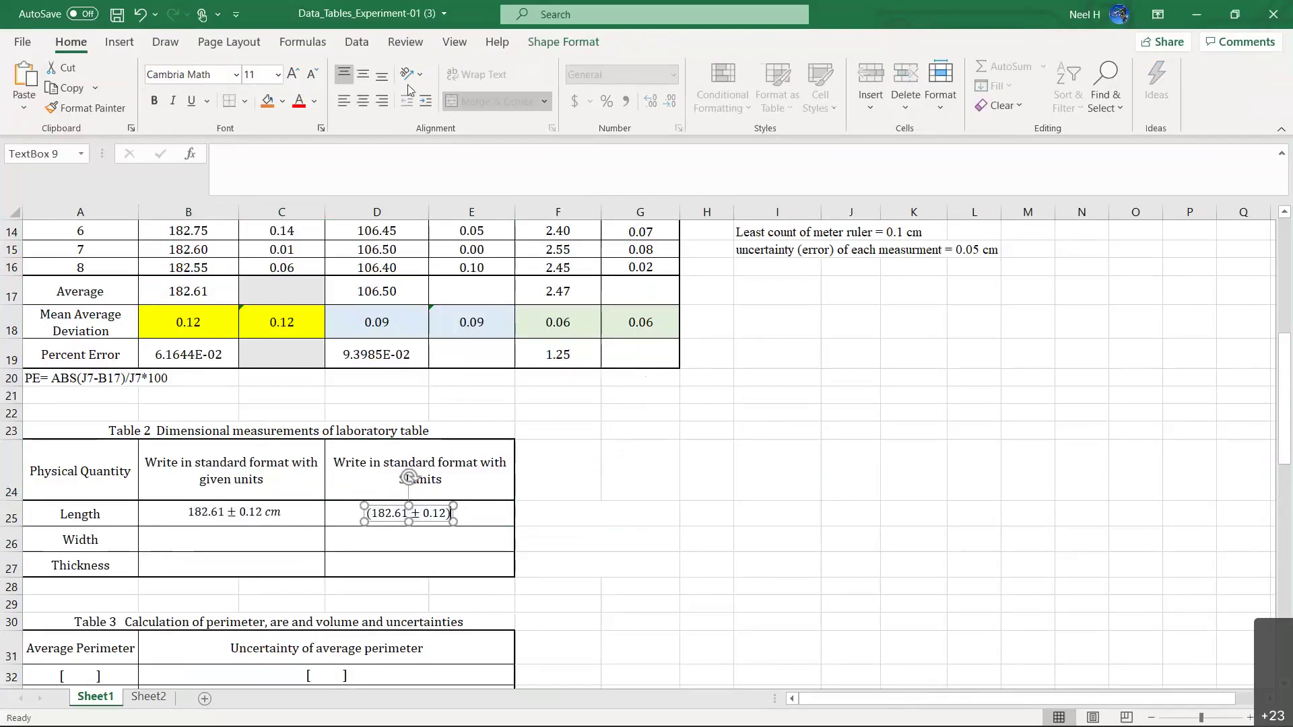
pyautogui.click(563, 42)
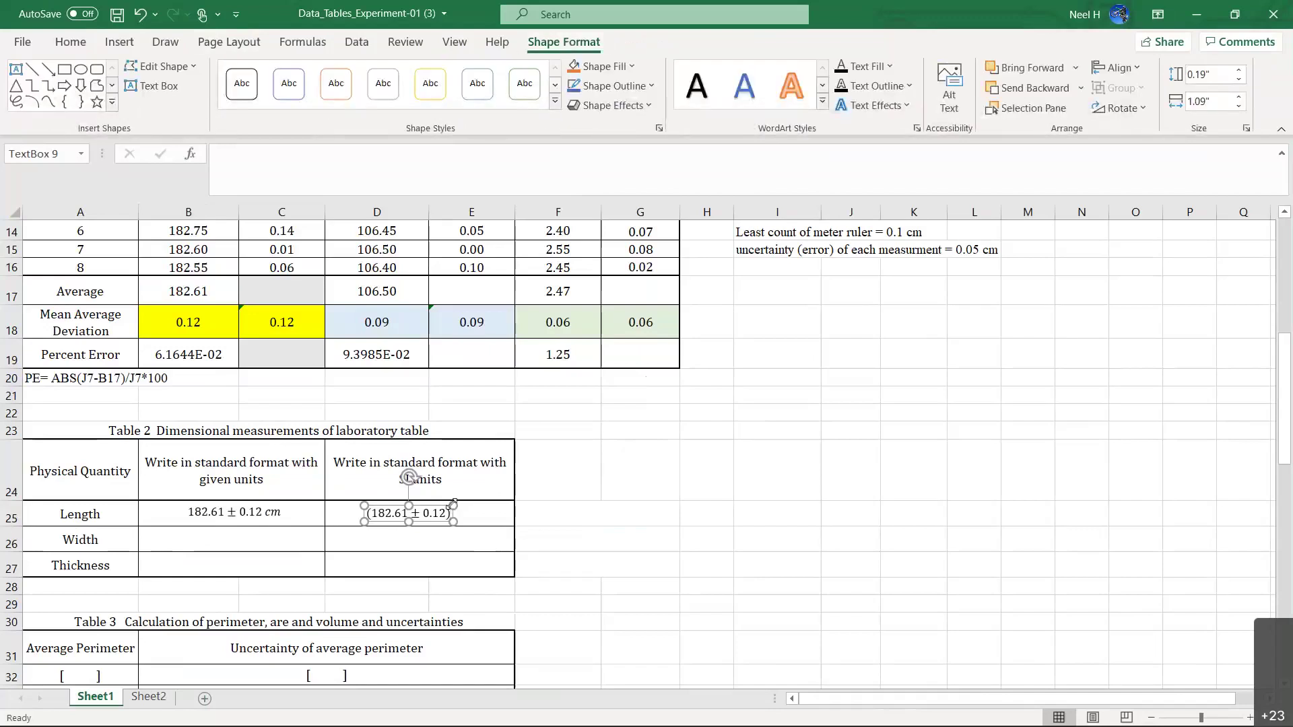
pyautogui.click(453, 514)
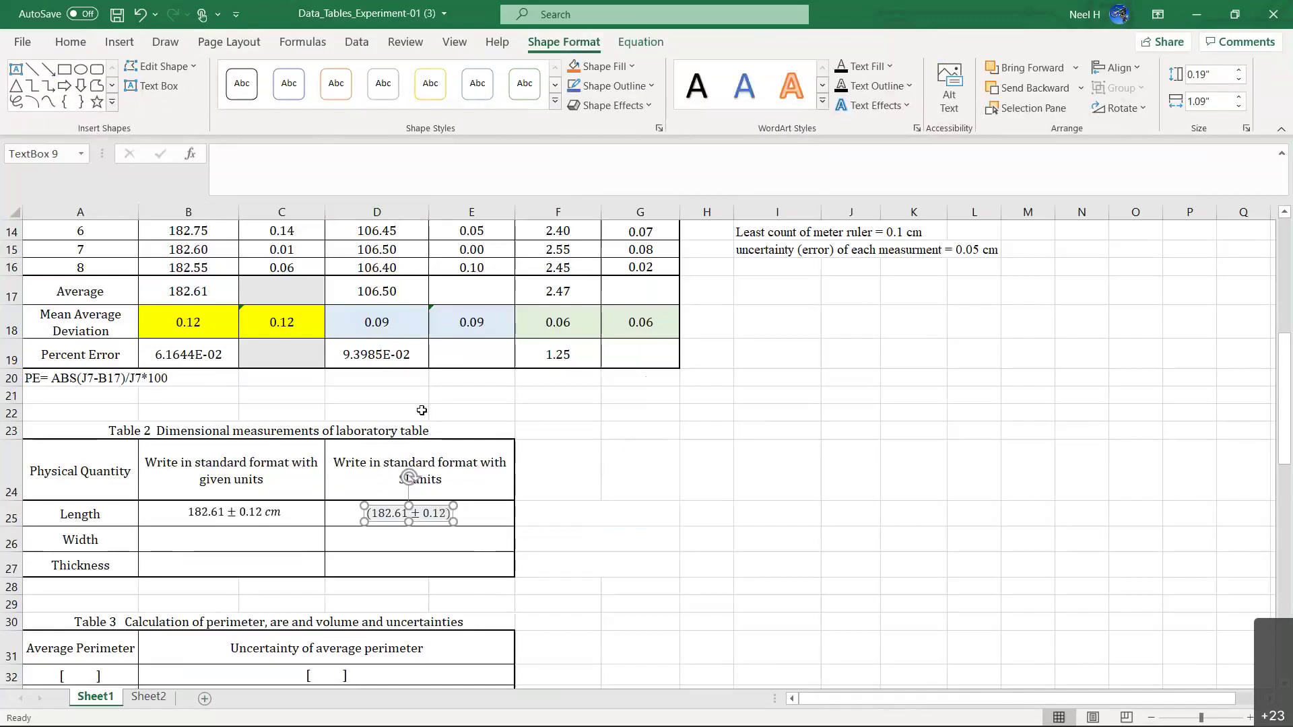
# Delete the copied length equation from the Length row of Table 2's SI-units column
pyautogui.rightClick(452, 505)
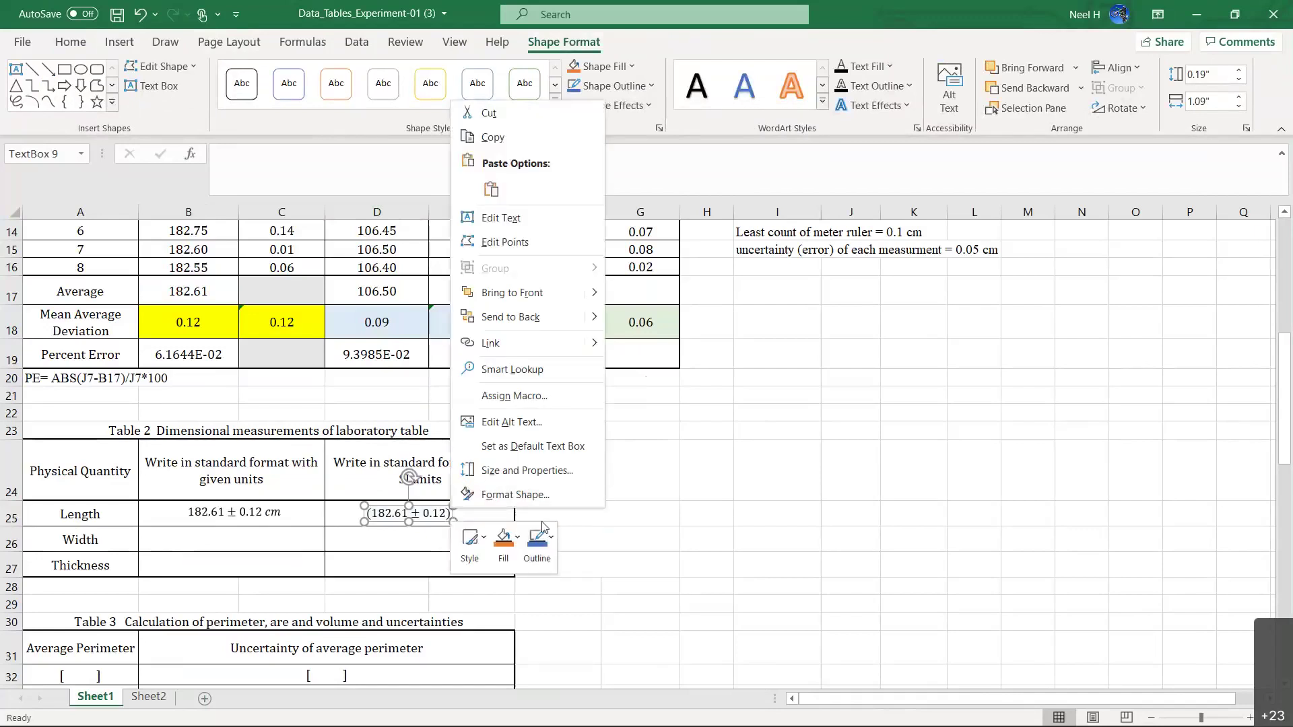
pyautogui.click(668, 504)
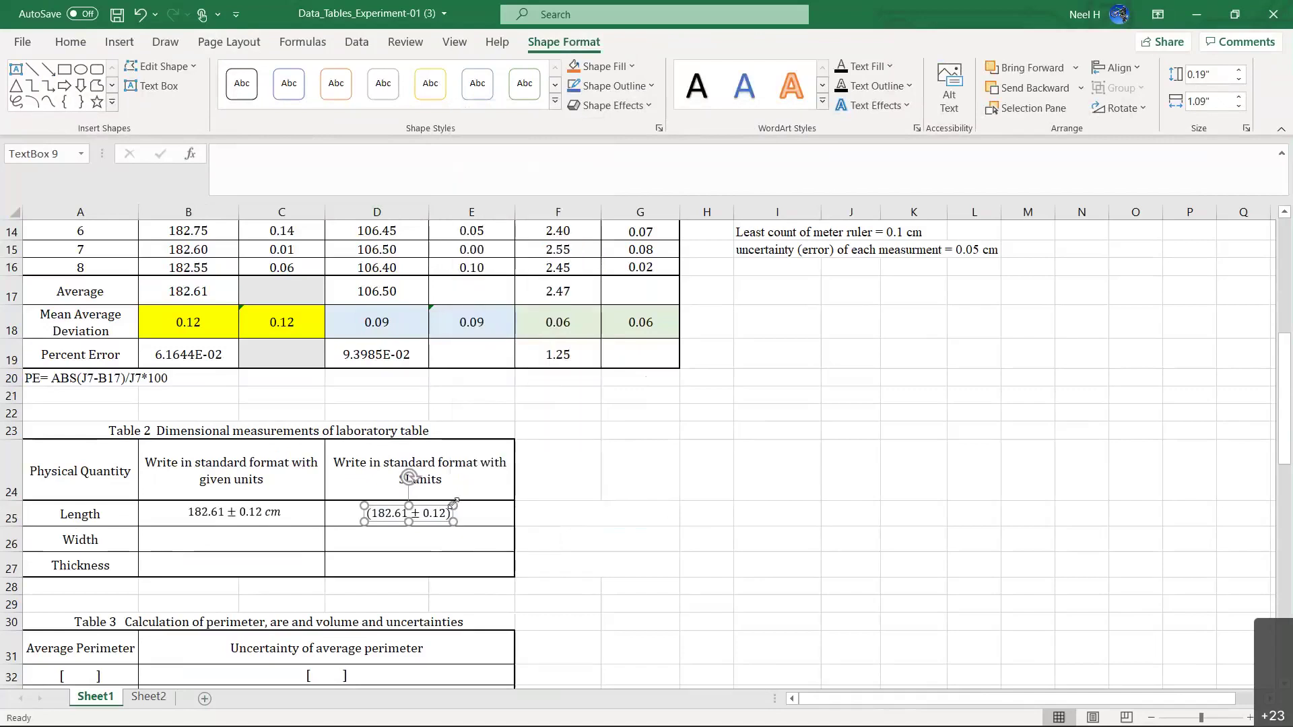
pyautogui.press('Delete')
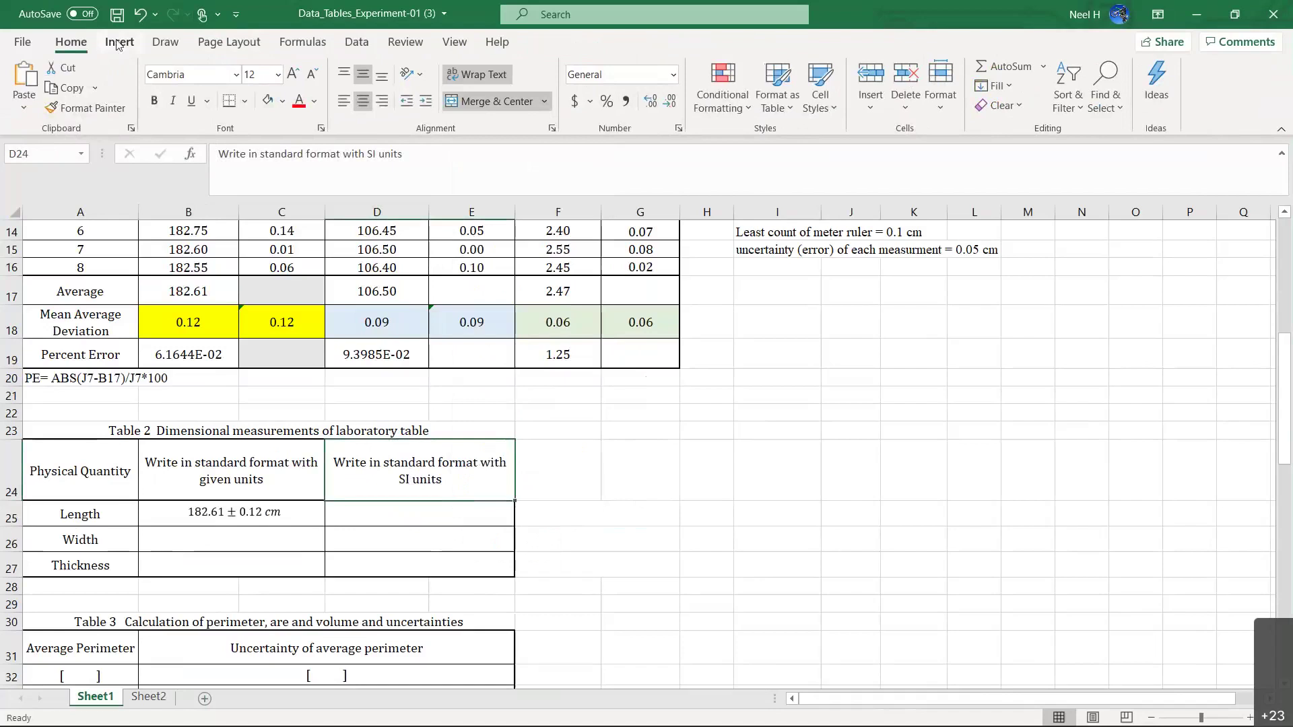
# Insert a new equation on the sheet and write (182.61 ± 0.12) in it
pyautogui.click(116, 42)
pyautogui.click(1214, 84)
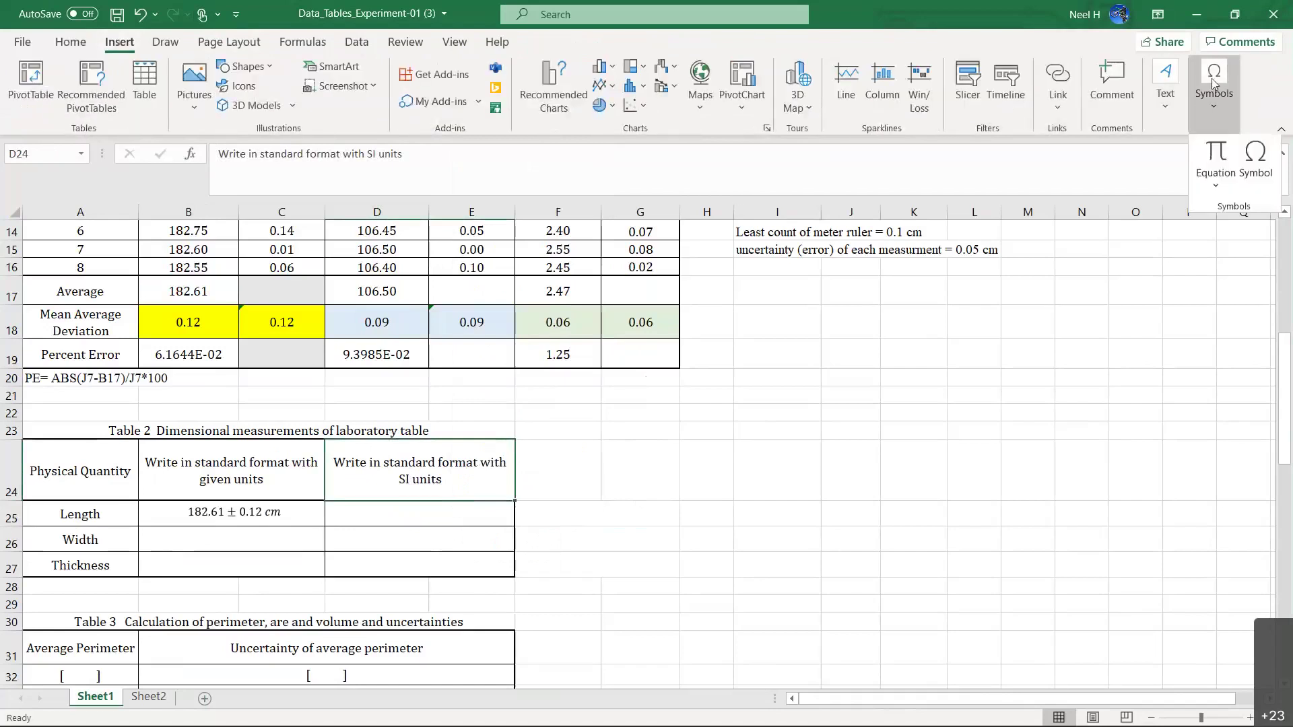
pyautogui.click(1215, 157)
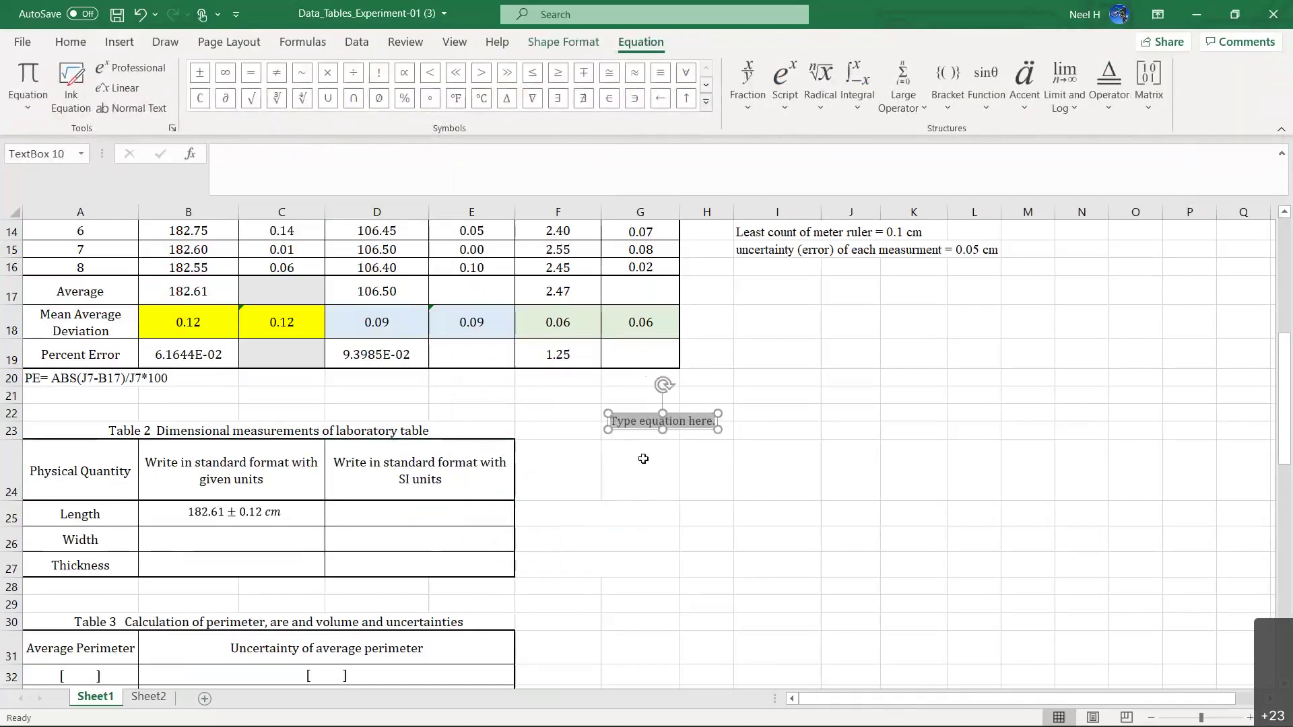
pyautogui.write('(182.61')
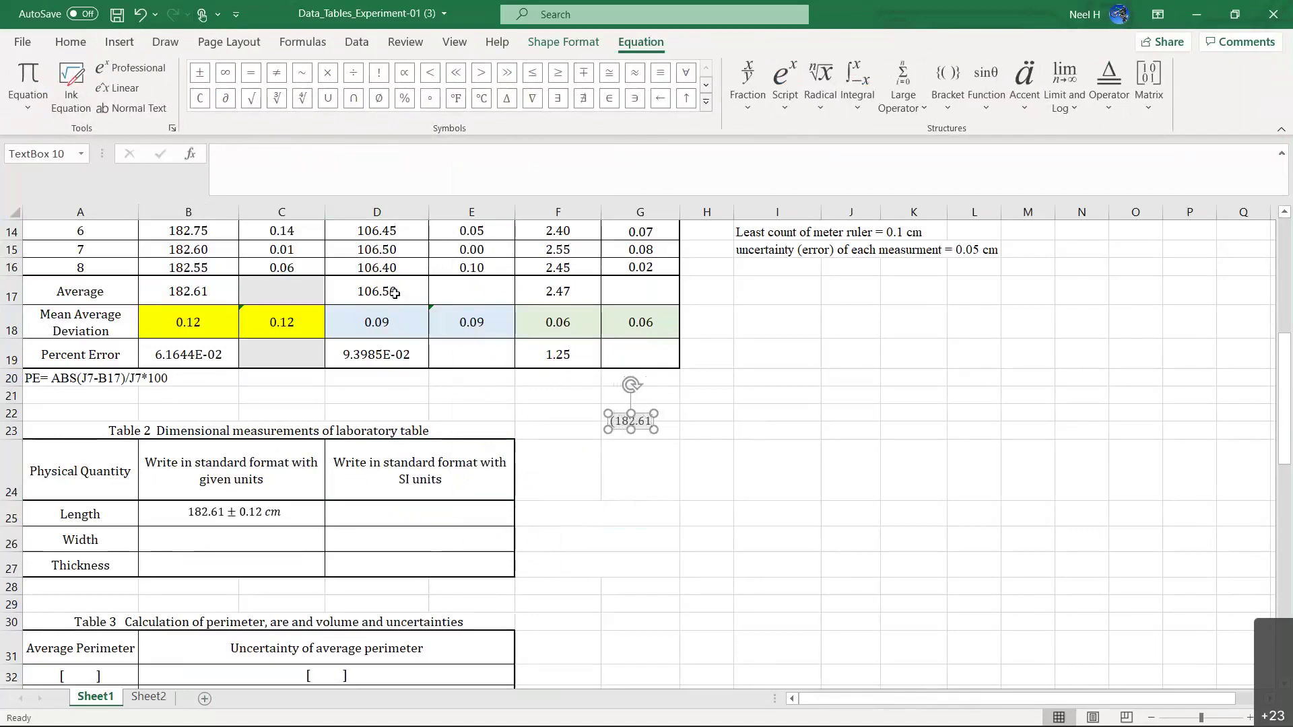
pyautogui.click(200, 73)
pyautogui.write('0.12)')
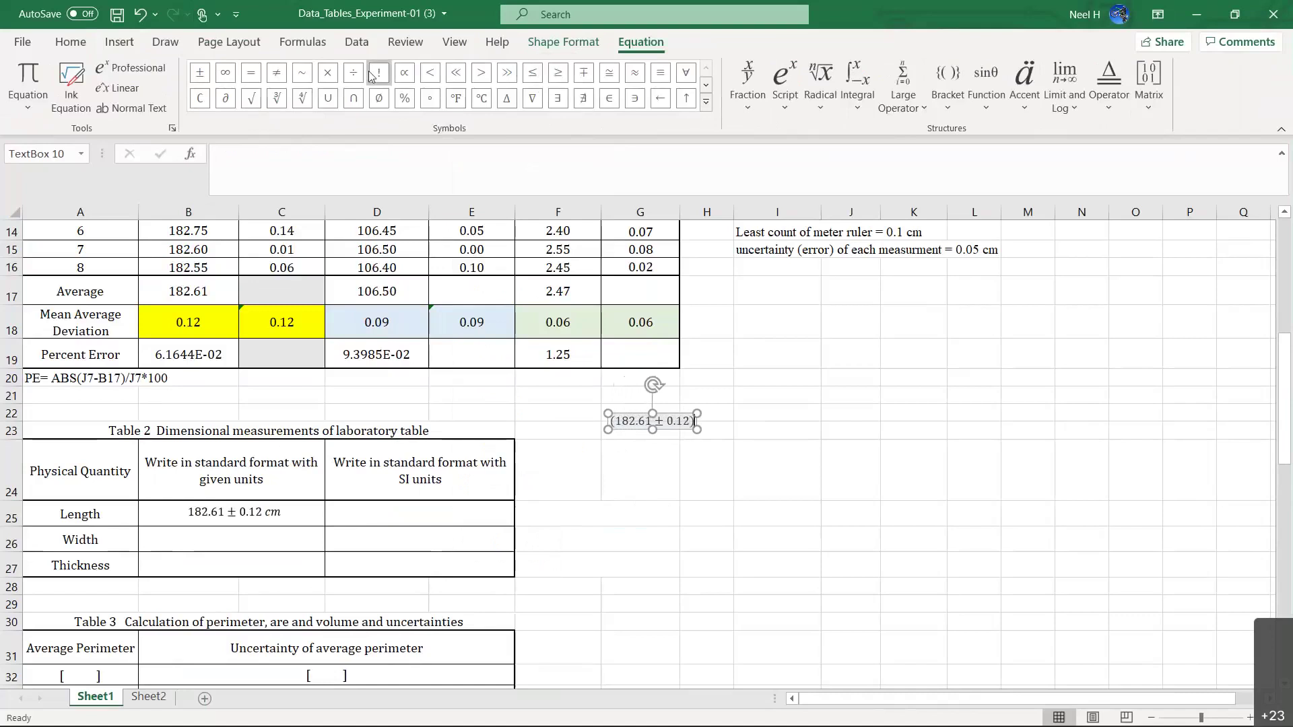
# Append × 10⁻² m to the new equation, with −2 as a superscript exponent
pyautogui.click(327, 72)
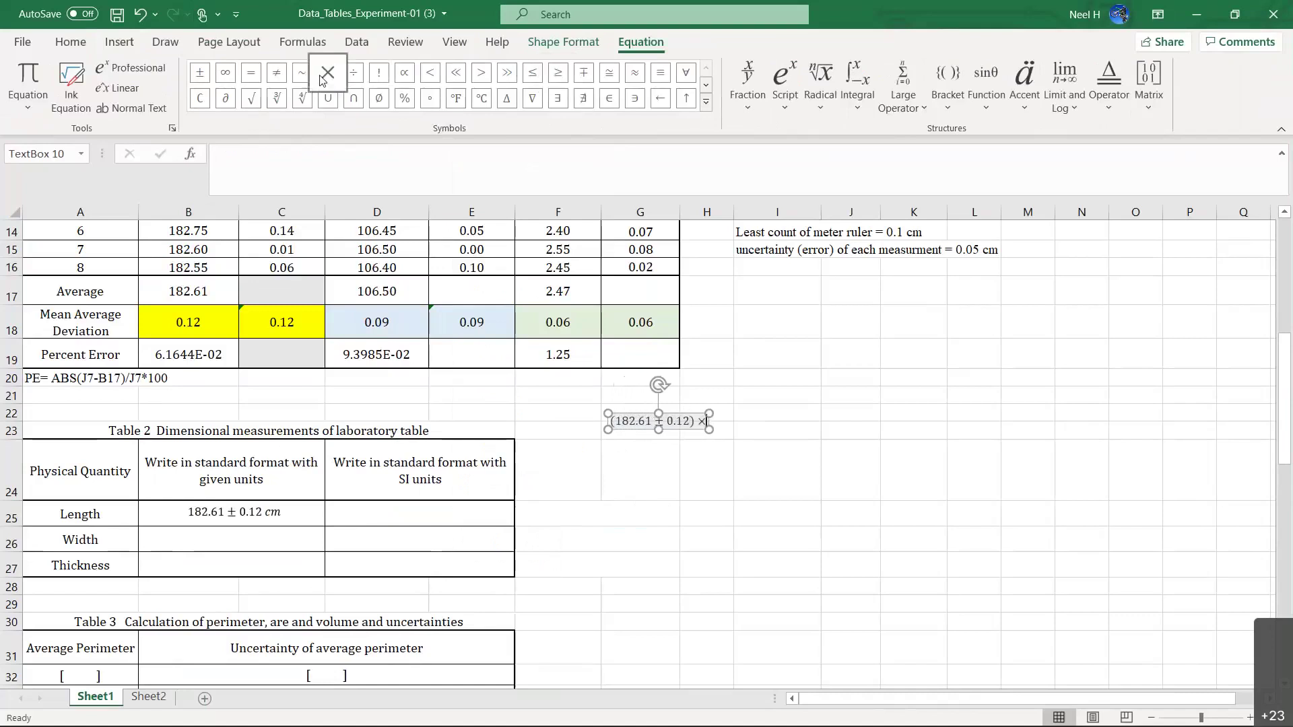
pyautogui.click(782, 82)
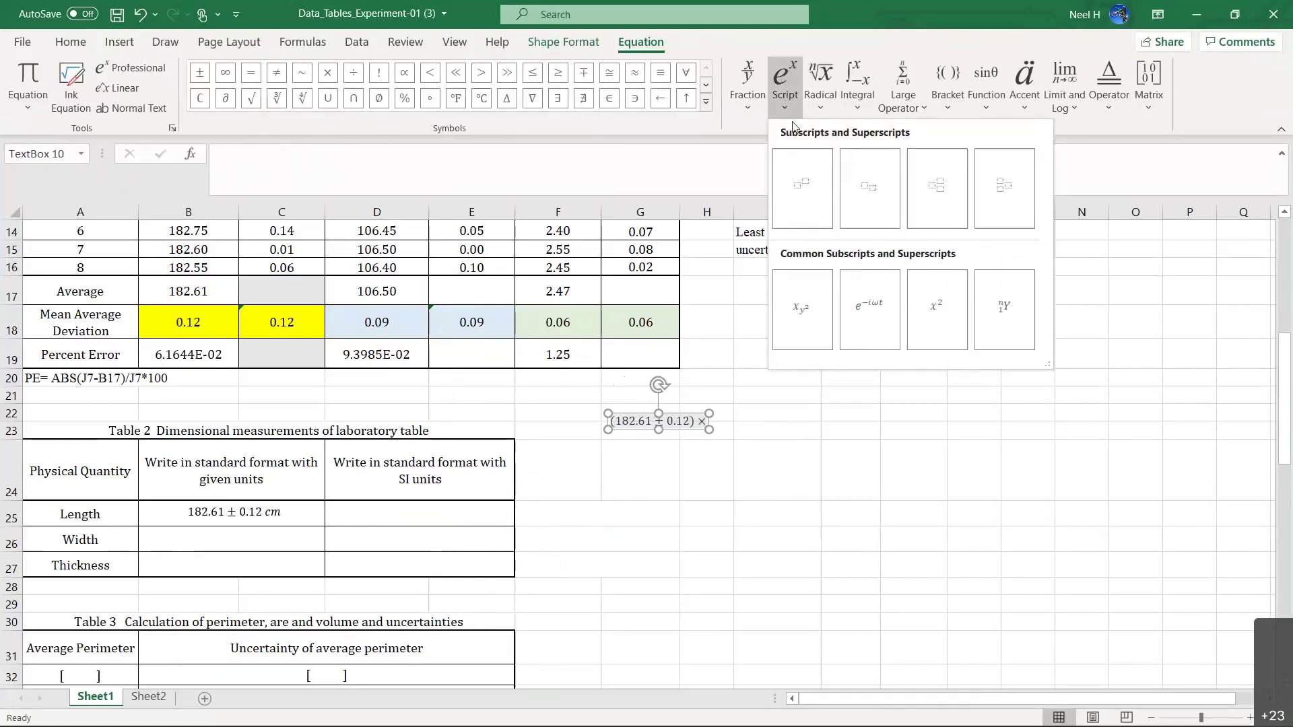
pyautogui.click(796, 195)
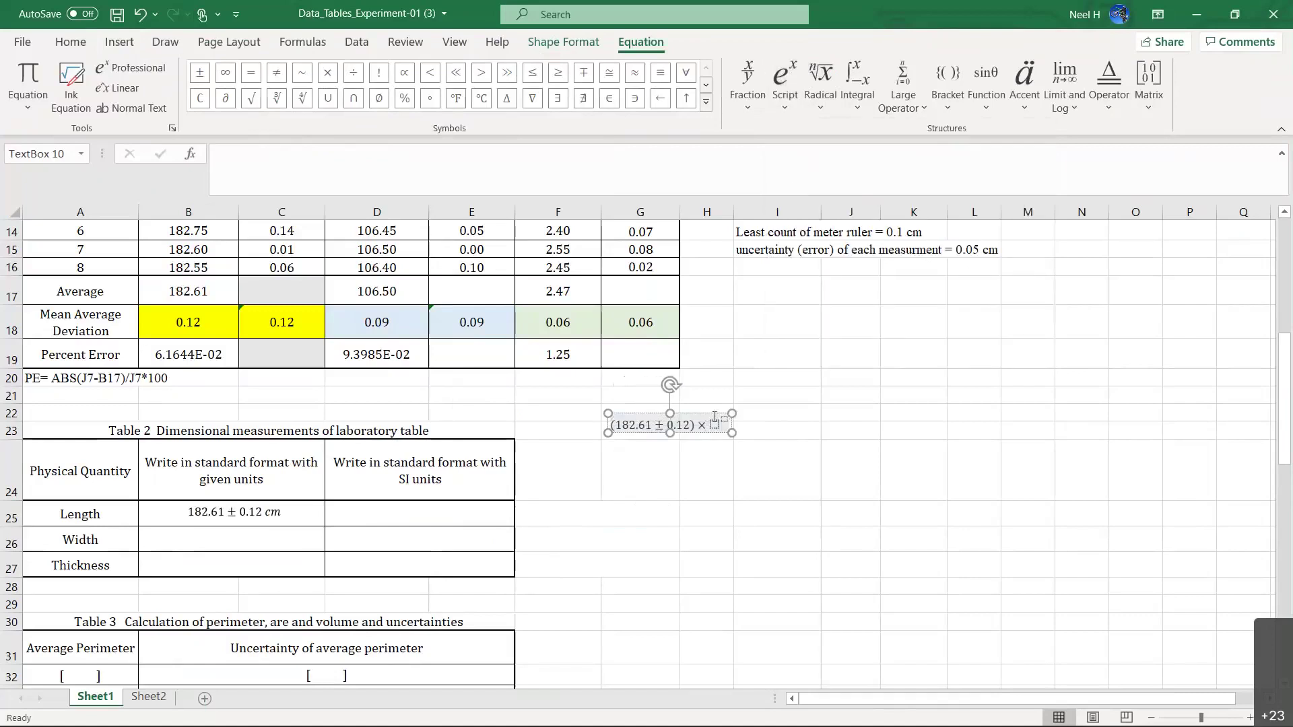
pyautogui.write('10')
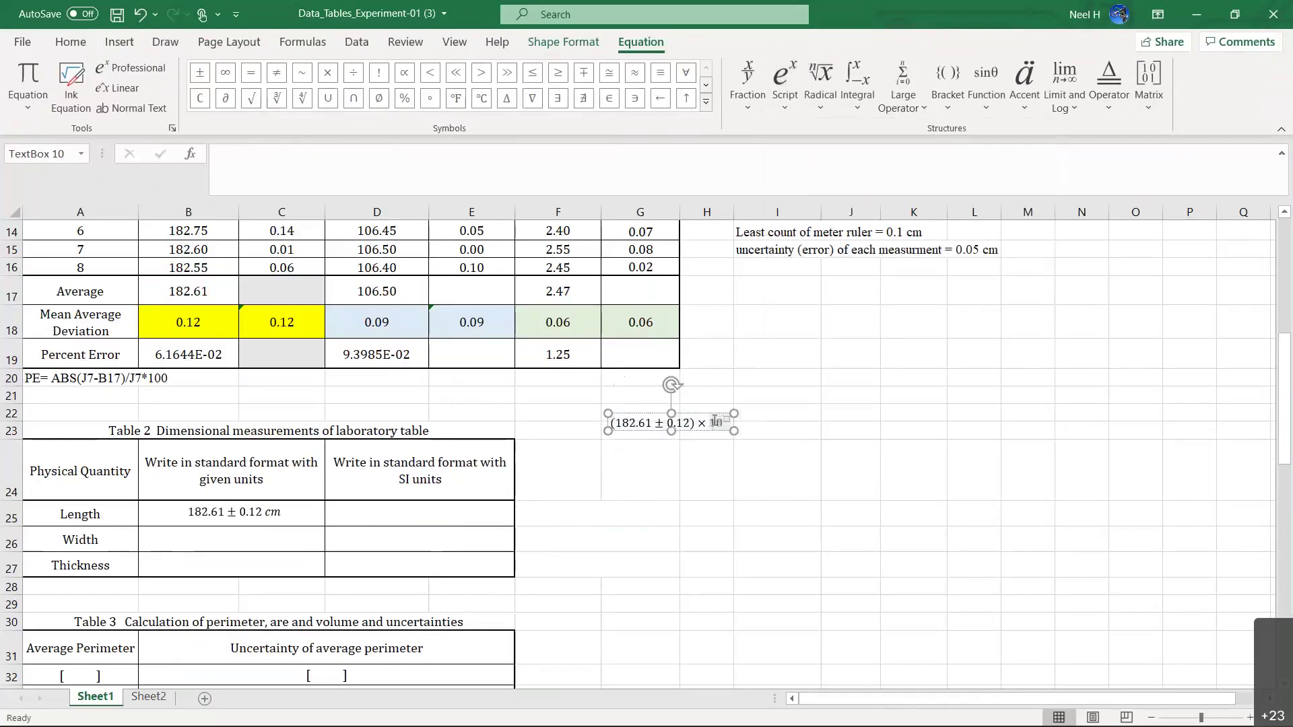
pyautogui.press('Right')
pyautogui.write('-2')
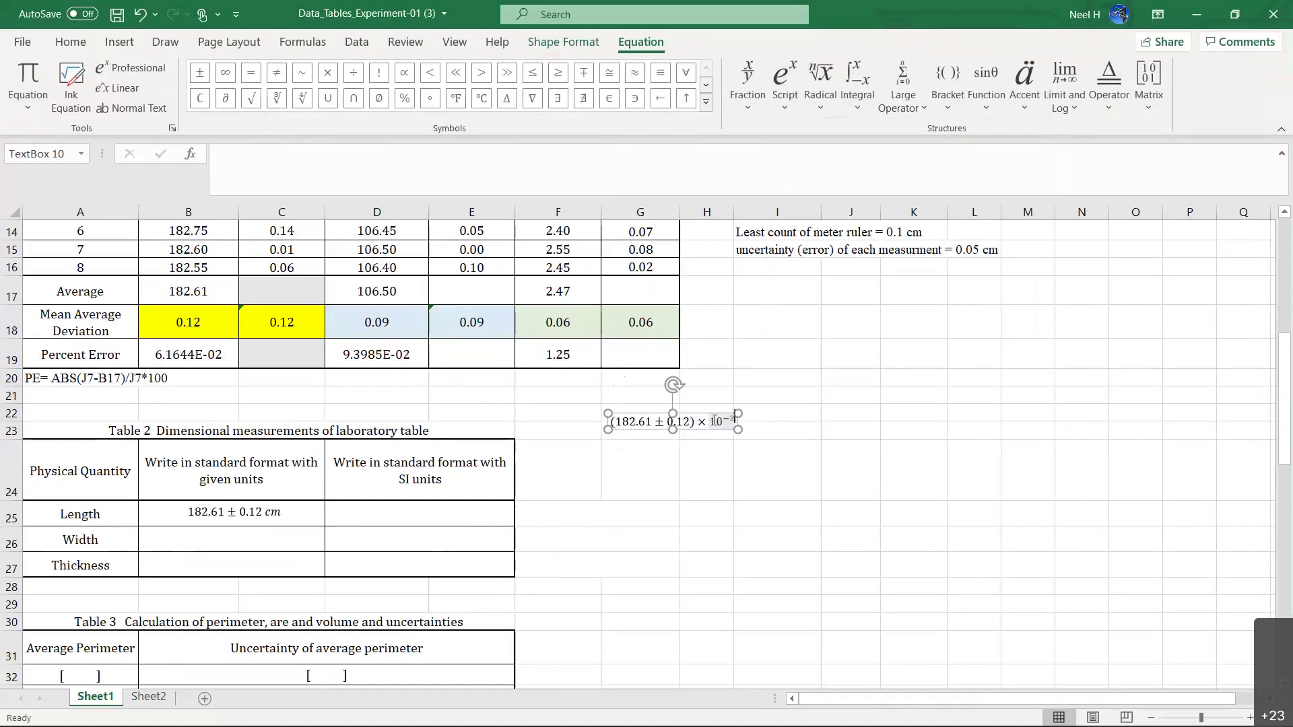
pyautogui.press('Right')
pyautogui.write('m')
# Move the finished SI length equation into the Length row of Table 2's SI-units column
pyautogui.press('Escape')
pyautogui.press('Escape')
pyautogui.click(751, 428)
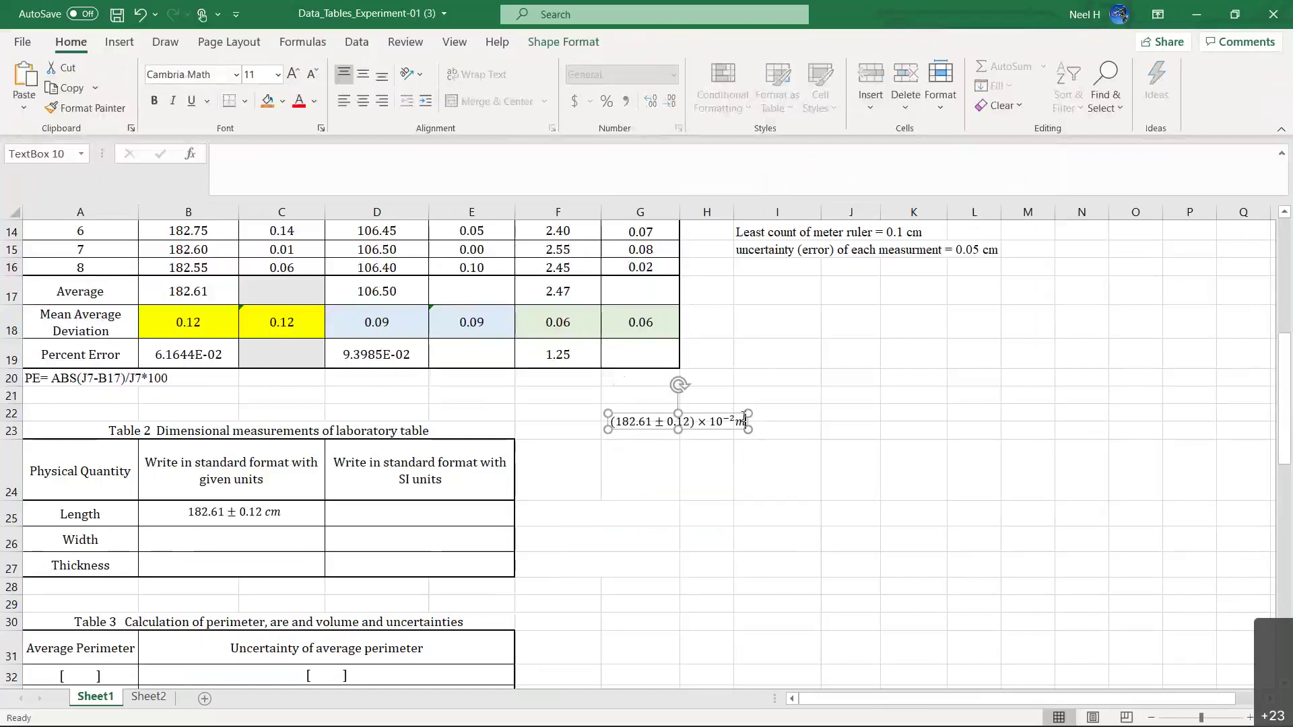
pyautogui.moveTo(745, 422); pyautogui.dragTo(478, 503)
pyautogui.click(620, 543)
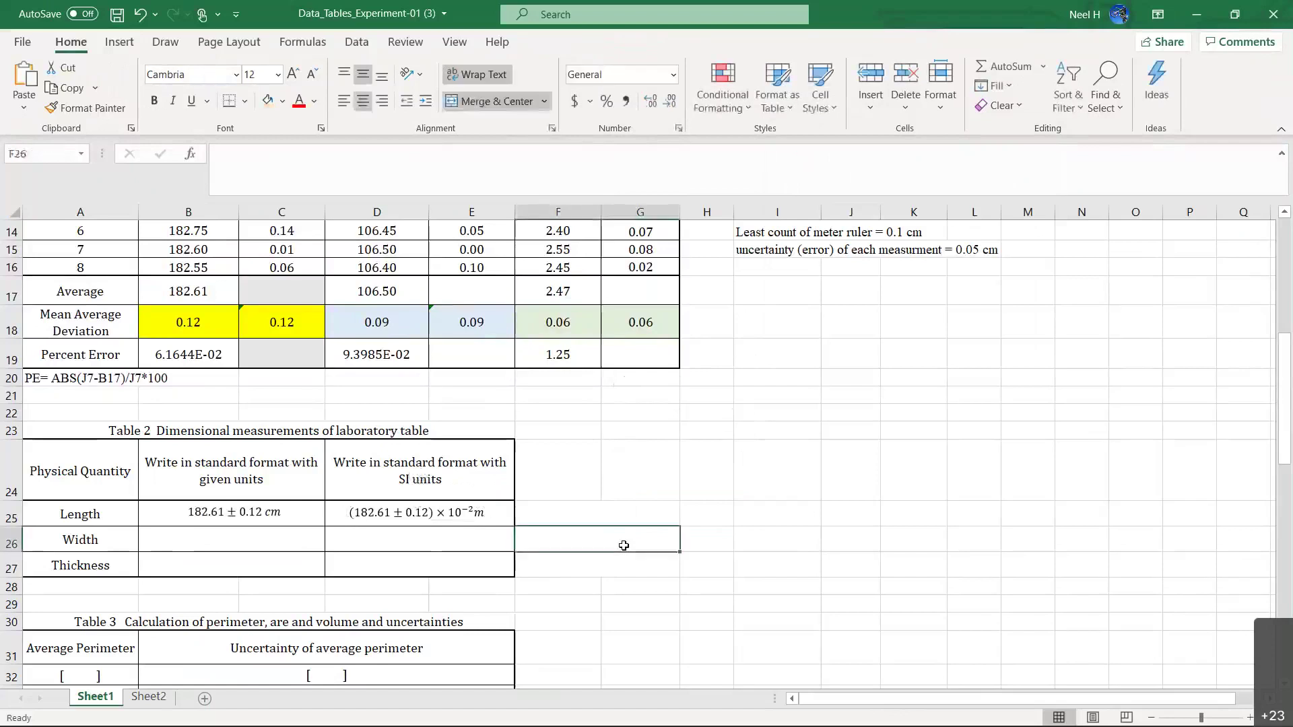
pyautogui.click(761, 539)
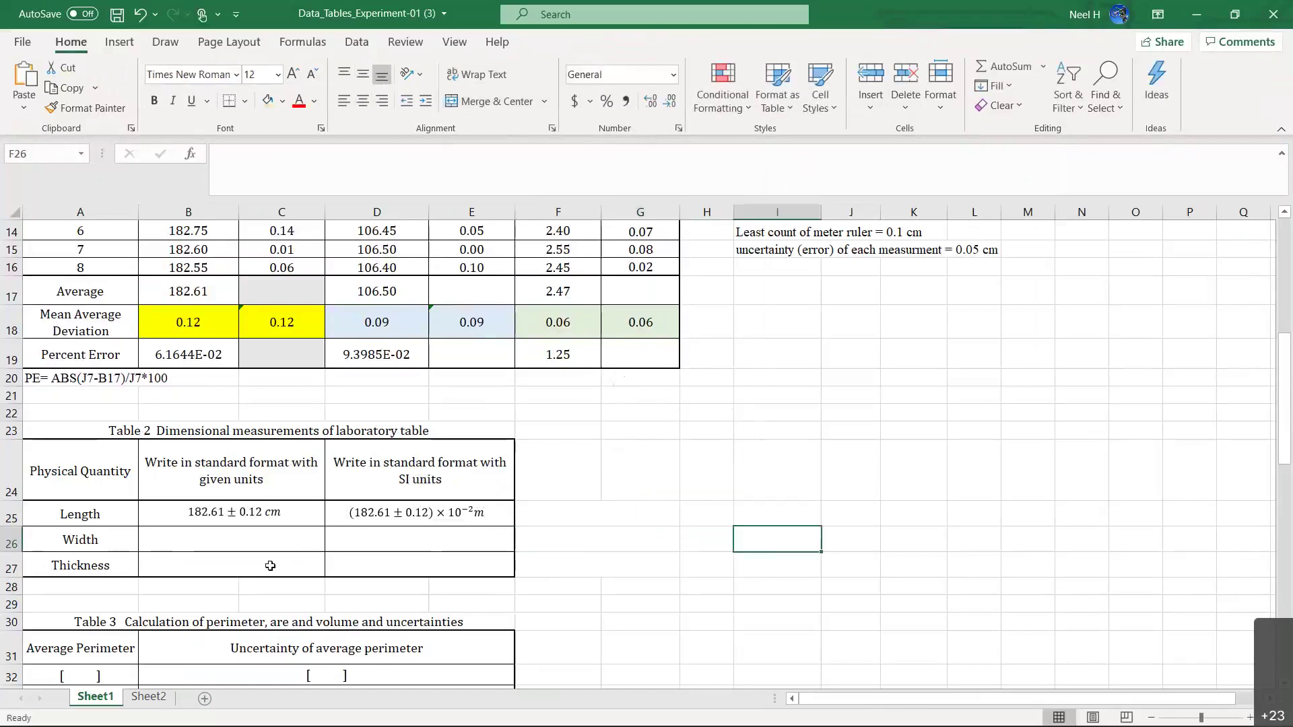
pyautogui.moveTo(154, 512); pyautogui.dragTo(364, 514)
pyautogui.click(367, 535)
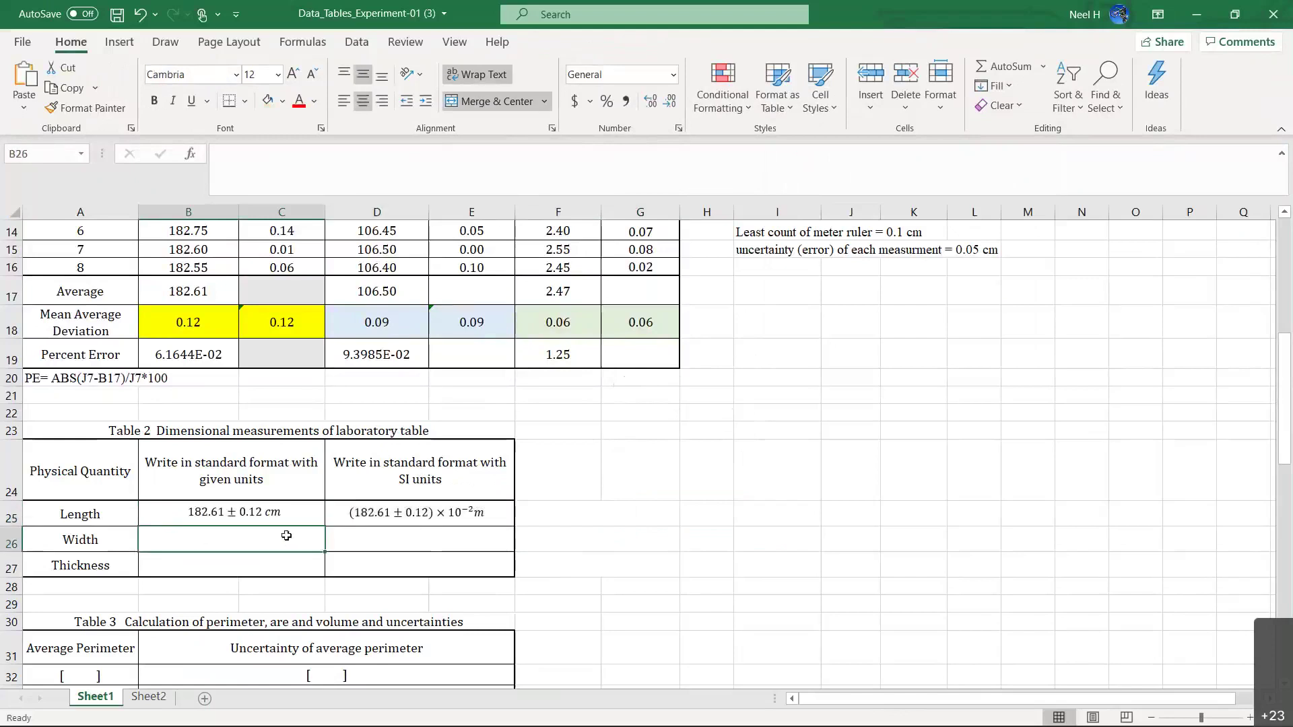
pyautogui.click(271, 573)
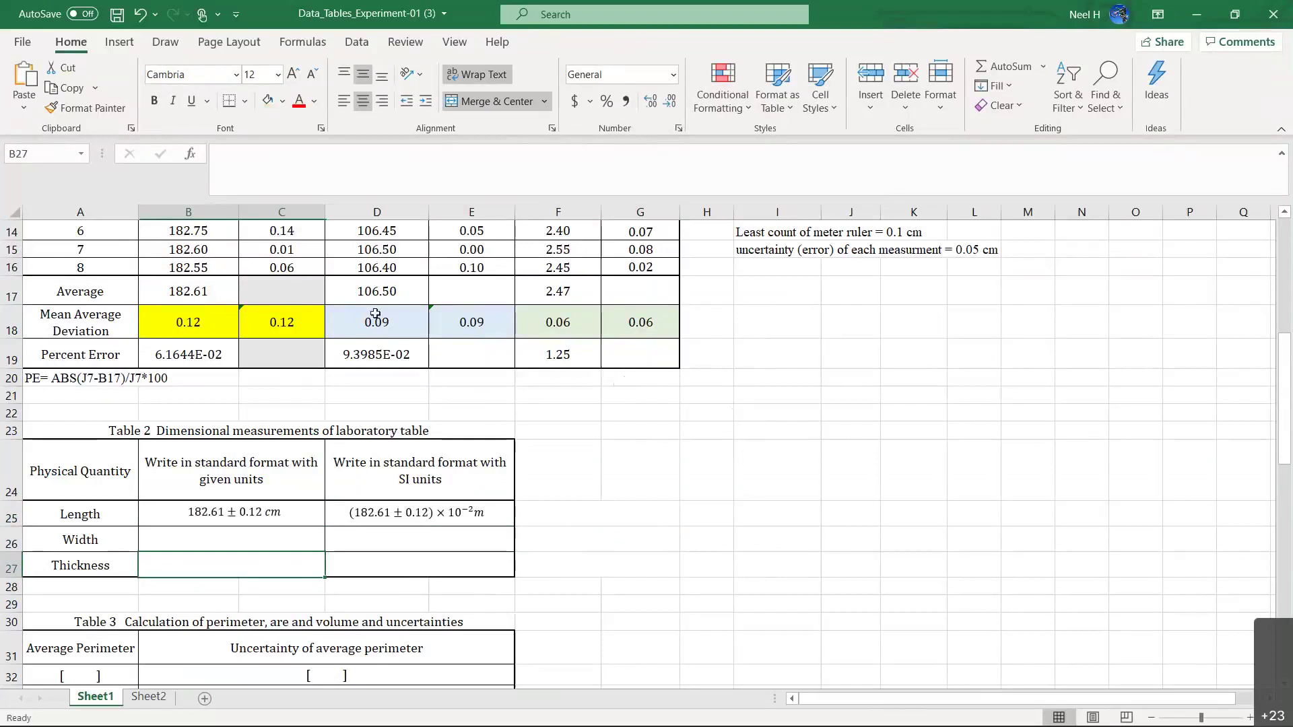
pyautogui.click(402, 292)
pyautogui.click(568, 283)
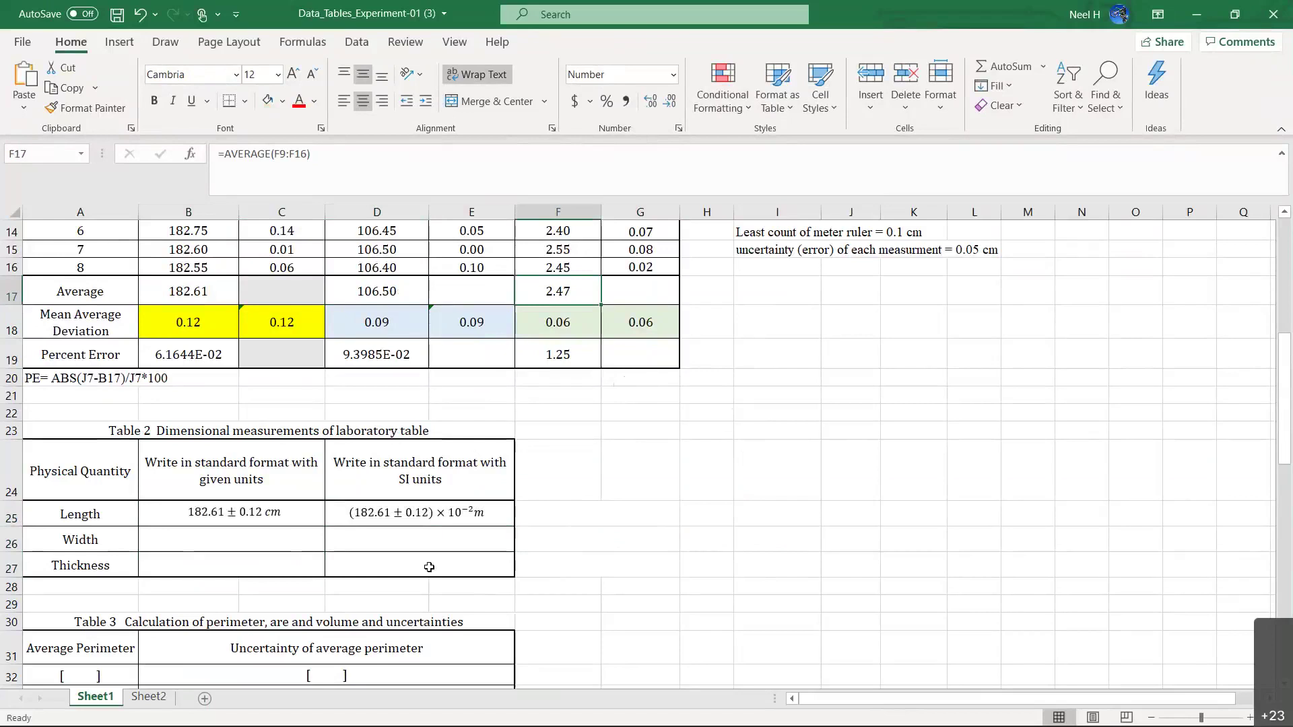
pyautogui.scroll(-1, 429, 567)
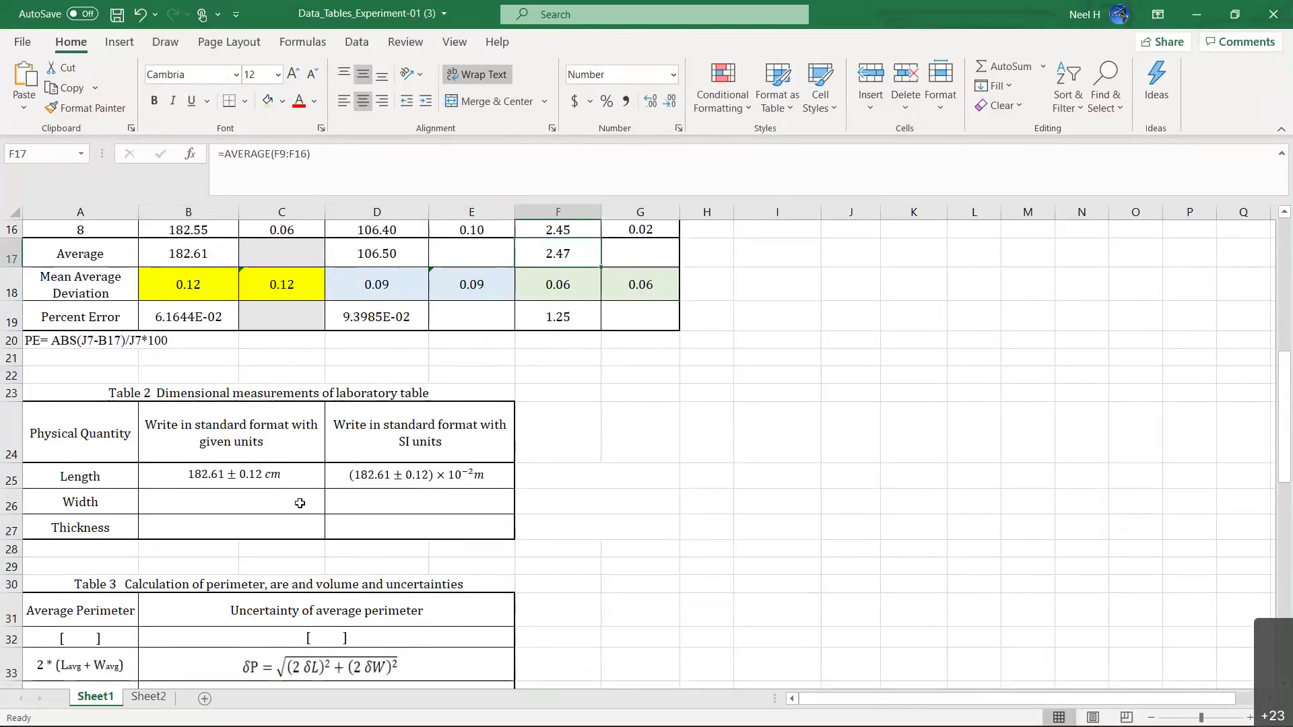
pyautogui.click(300, 503)
pyautogui.moveTo(300, 503); pyautogui.dragTo(426, 527)
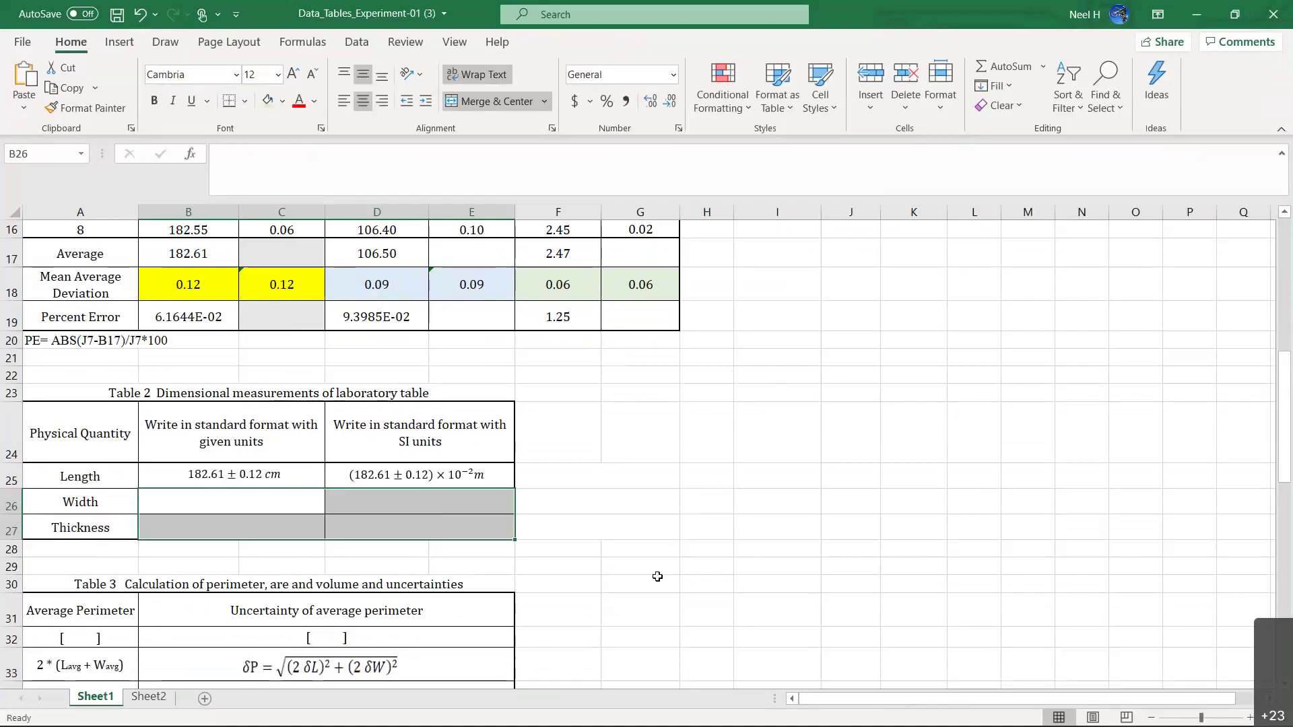
pyautogui.click(648, 554)
pyautogui.scroll(-3, 648, 558)
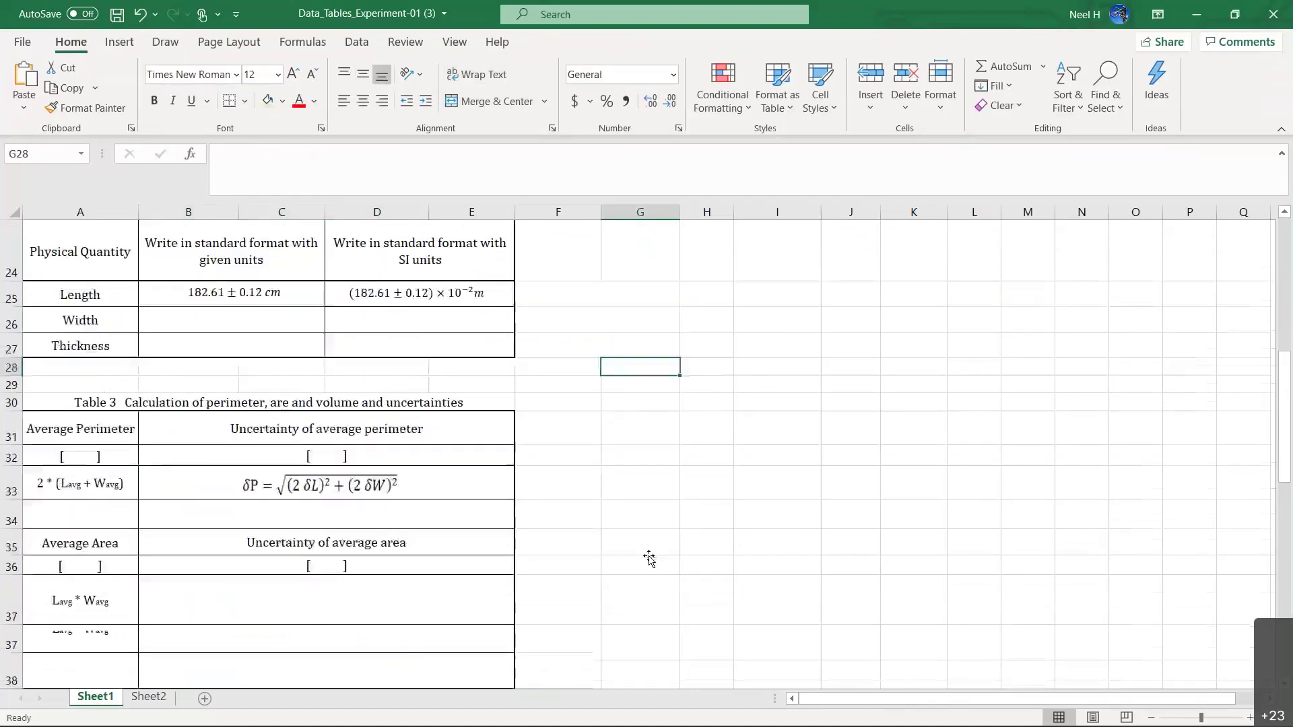
# Fill the empty Width and Thickness cells of both Table 2 unit columns with light blue
pyautogui.moveTo(202, 320)
pyautogui.mouseDown()
pyautogui.moveTo(431, 346)
pyautogui.moveTo(456, 338)
pyautogui.mouseUp()
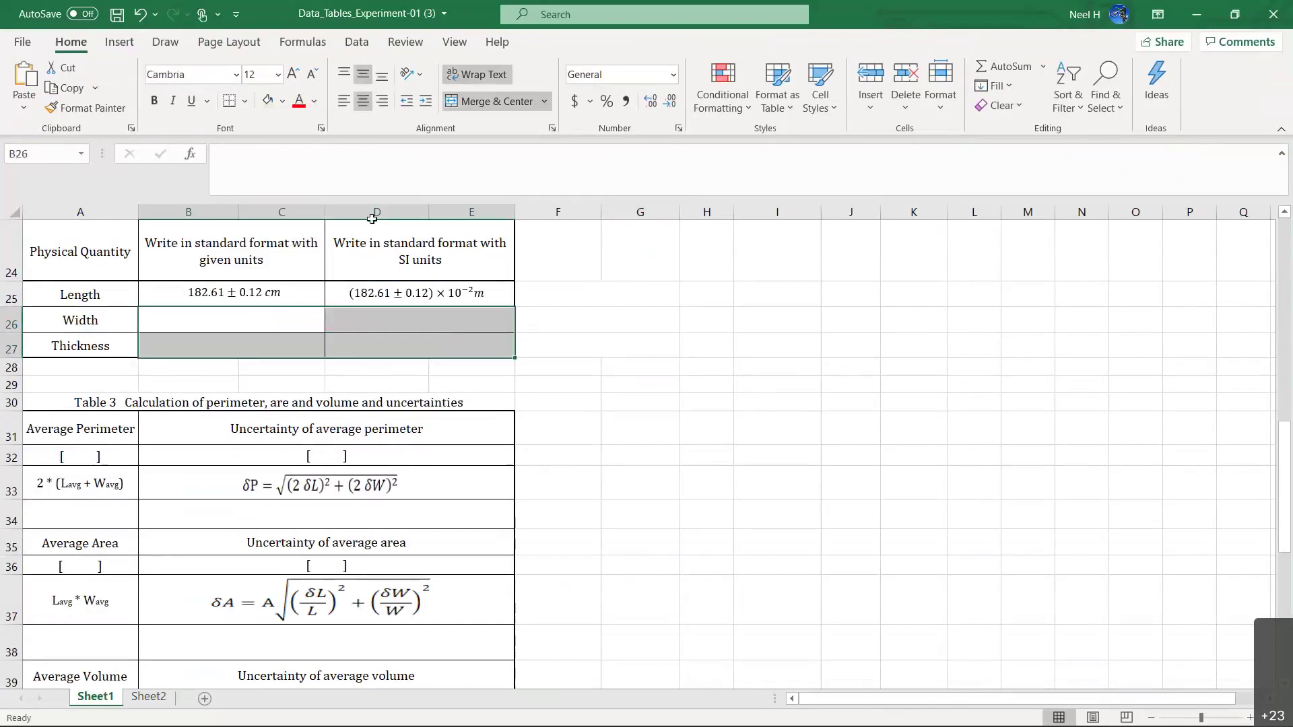
pyautogui.click(282, 101)
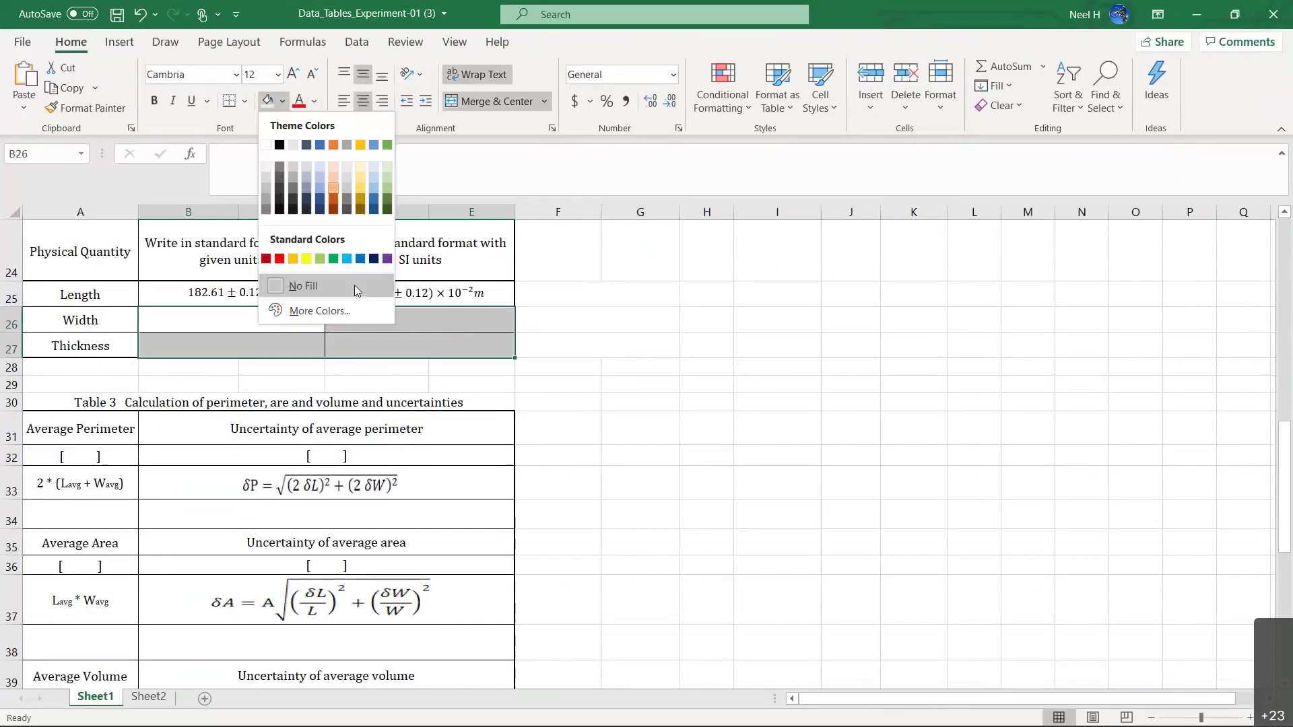
pyautogui.click(374, 165)
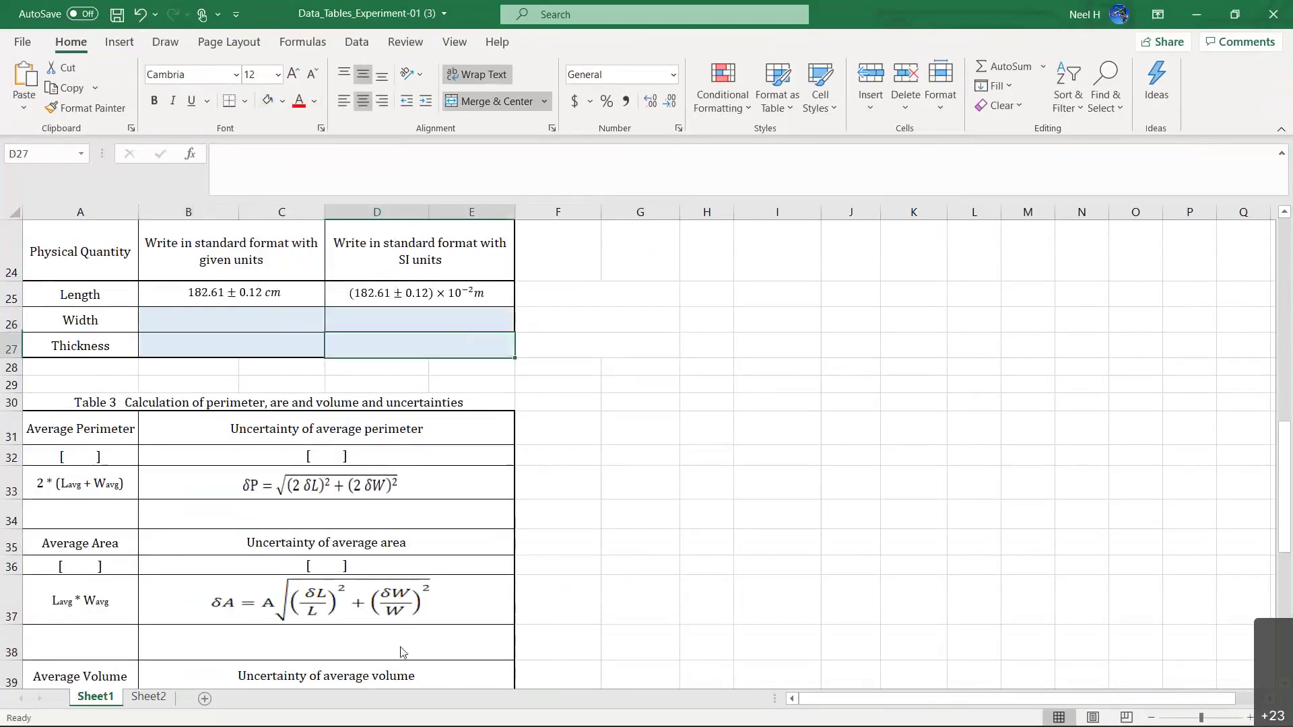
pyautogui.scroll(-1, 642, 348)
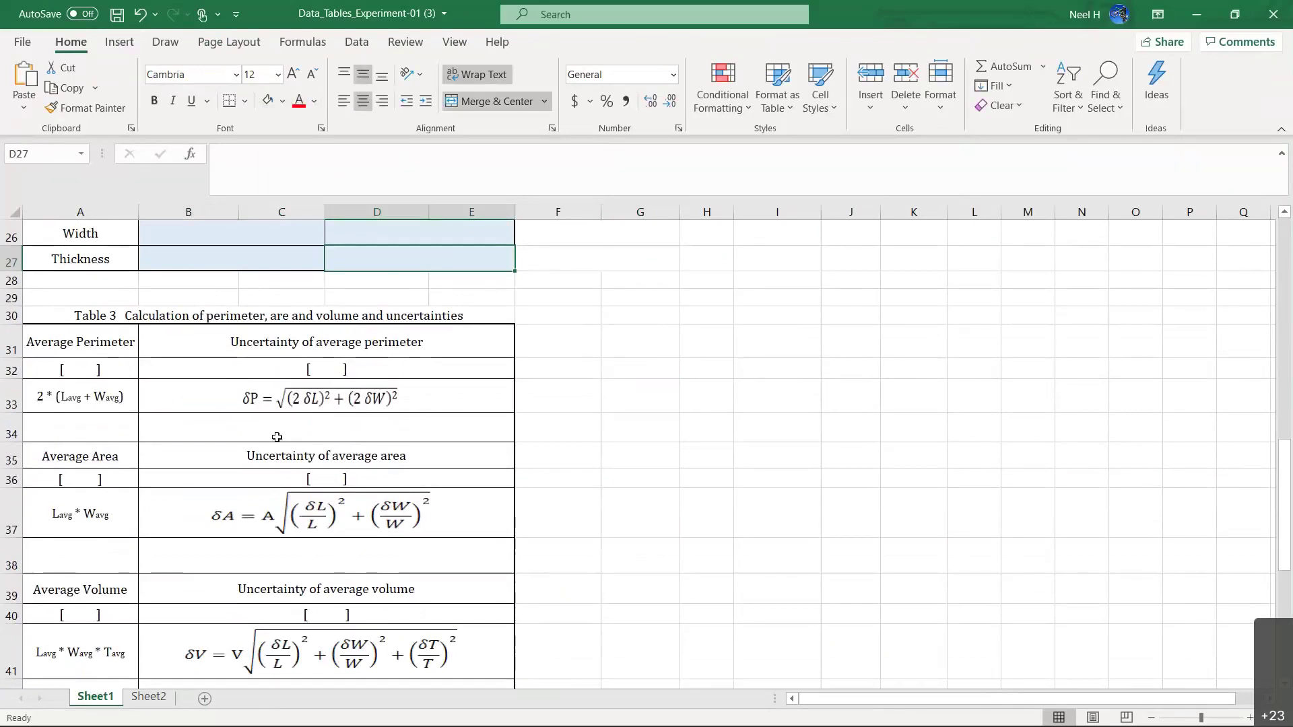
pyautogui.click(98, 346)
pyautogui.click(96, 458)
pyautogui.click(95, 590)
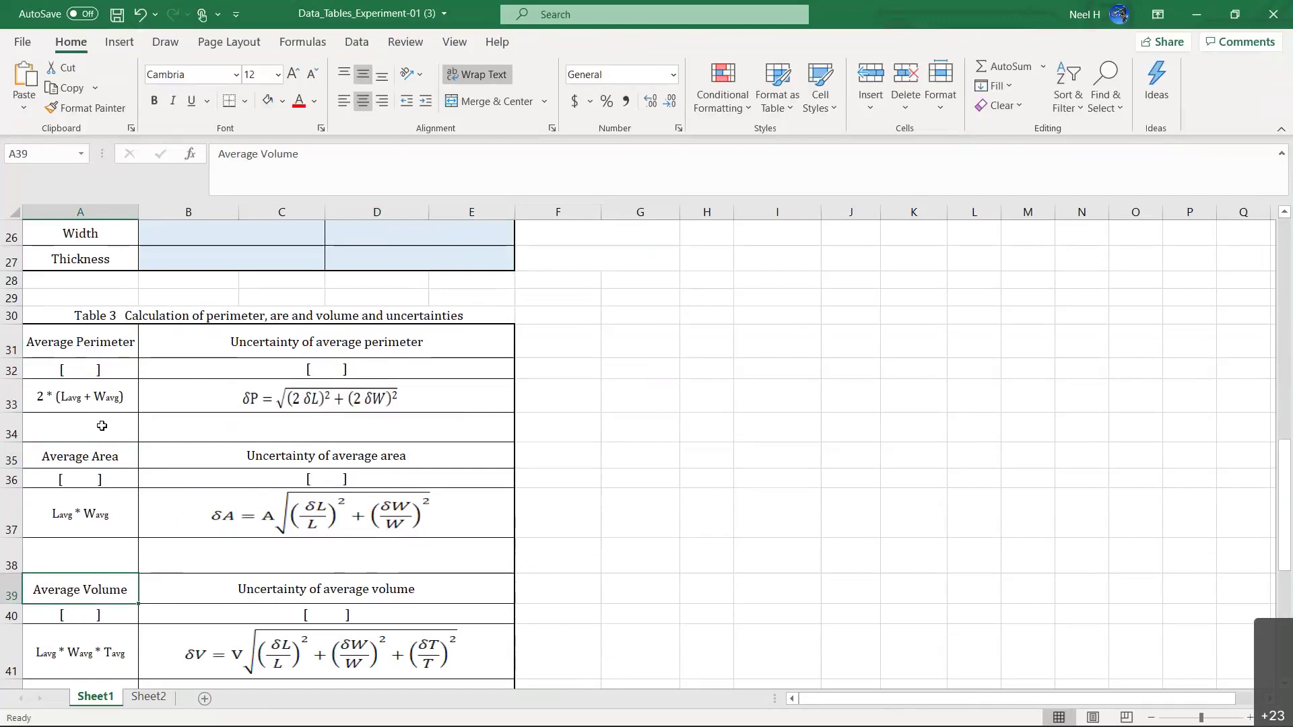
pyautogui.click(106, 375)
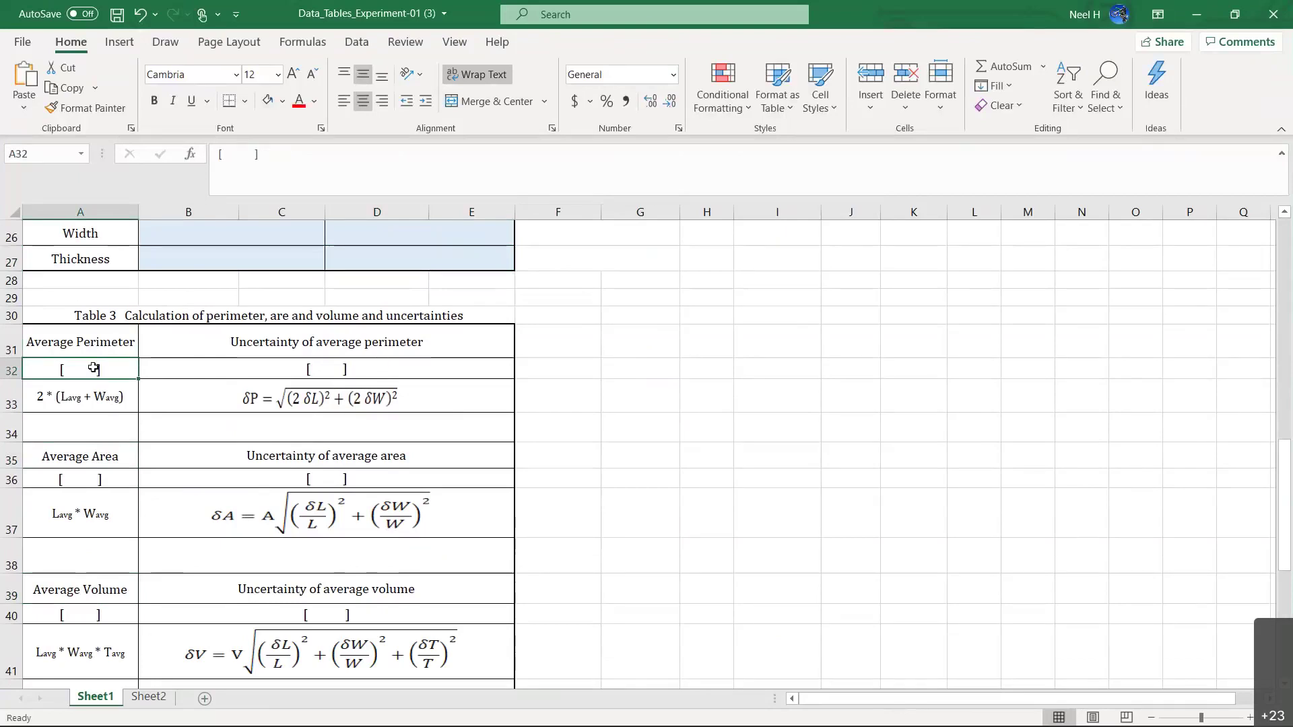
# Calculate the average perimeter in cell A34 of Table 3 with =2*(B17+D17), using Table 1's average length and width
pyautogui.scroll(1, 468, 528)
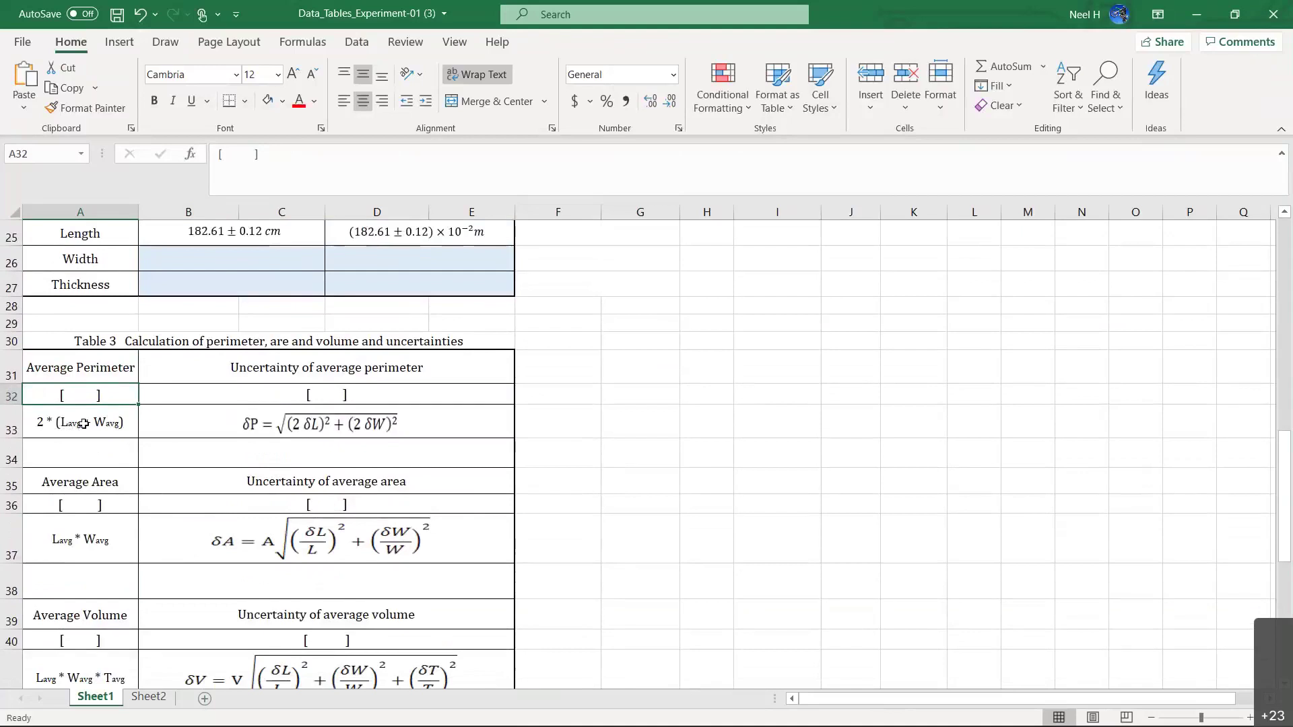
pyautogui.click(99, 463)
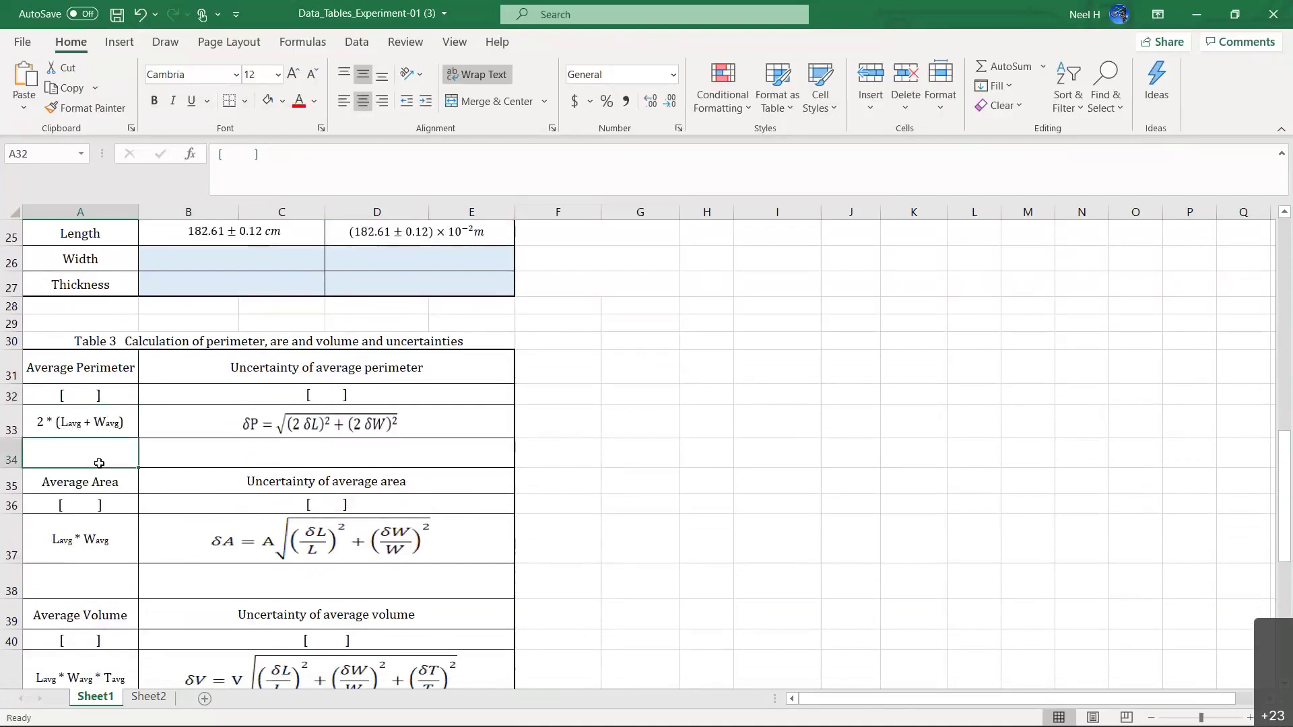
pyautogui.write('=')
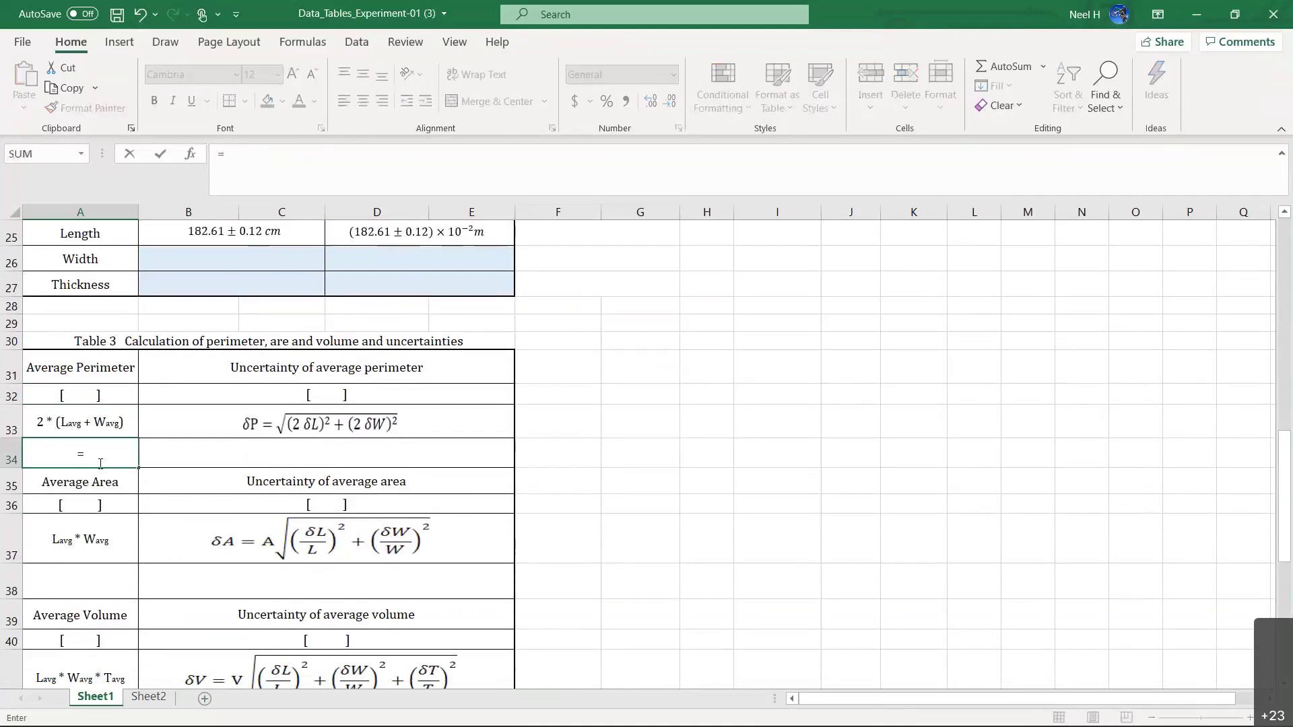
pyautogui.write('2*(')
pyautogui.scroll(3, 252, 453)
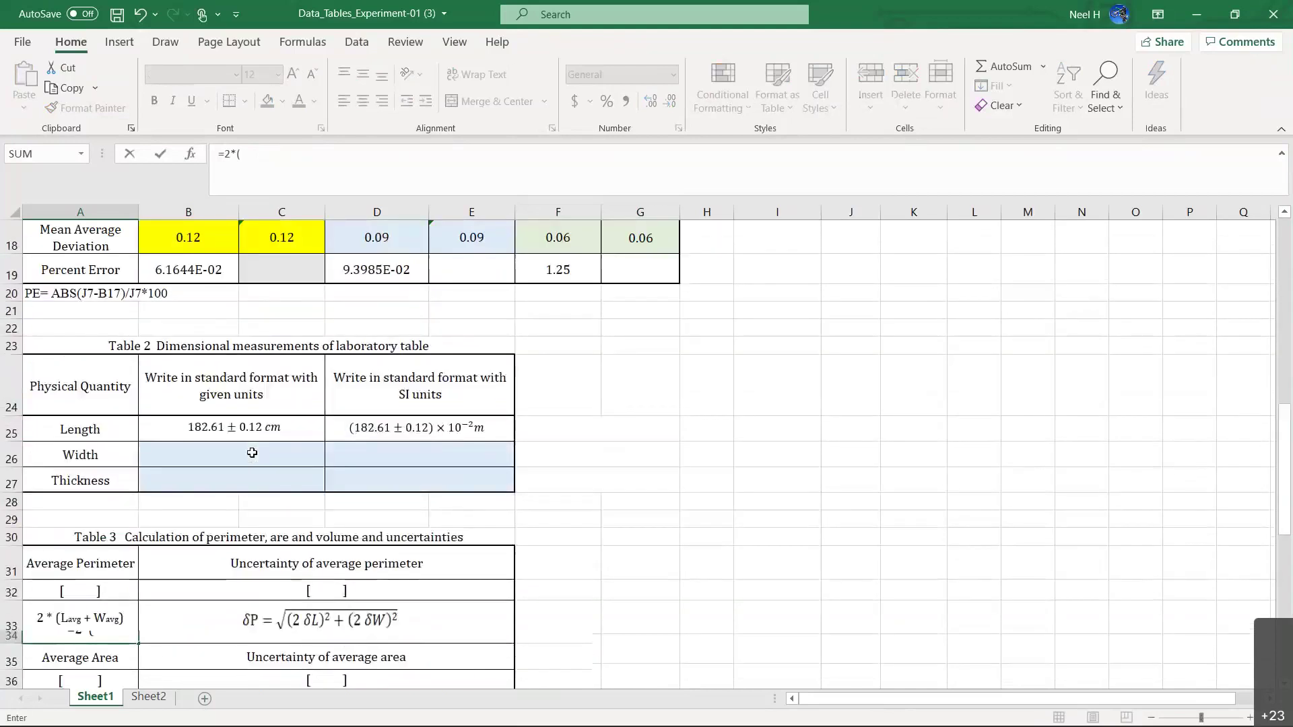
pyautogui.scroll(2, 252, 453)
pyautogui.click(210, 305)
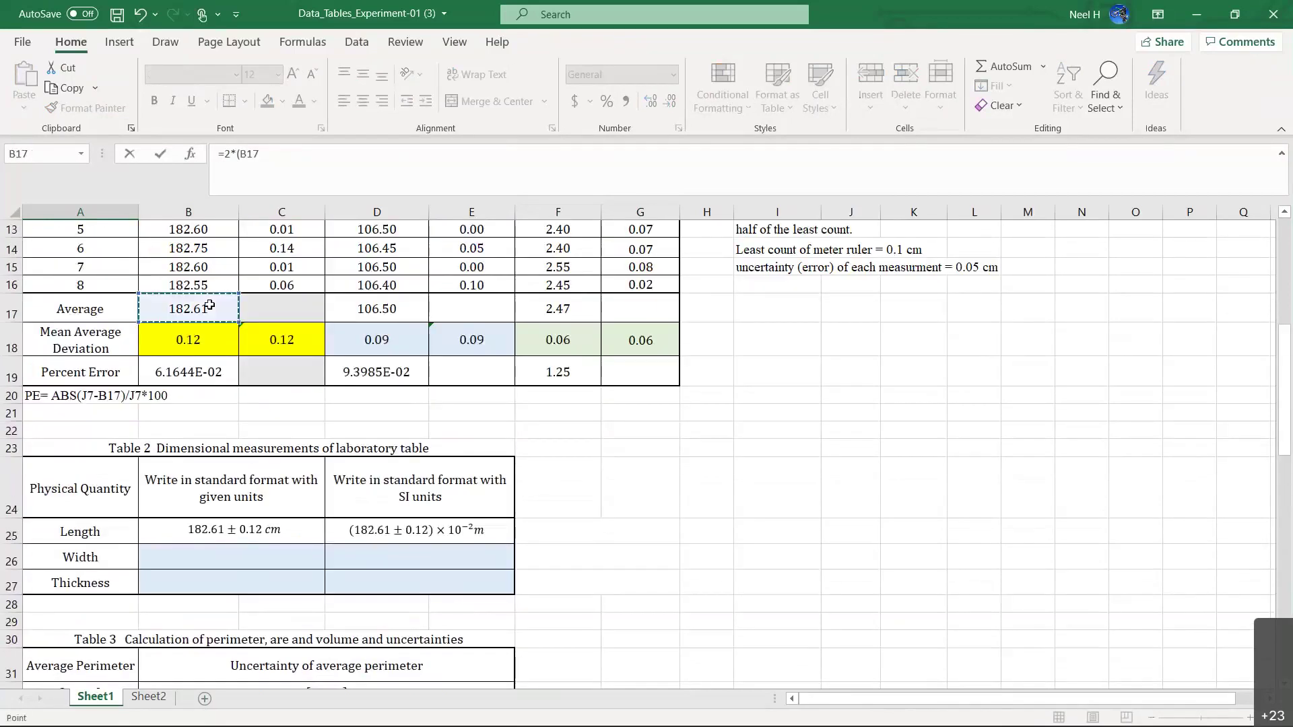
pyautogui.write('+')
pyautogui.click(391, 307)
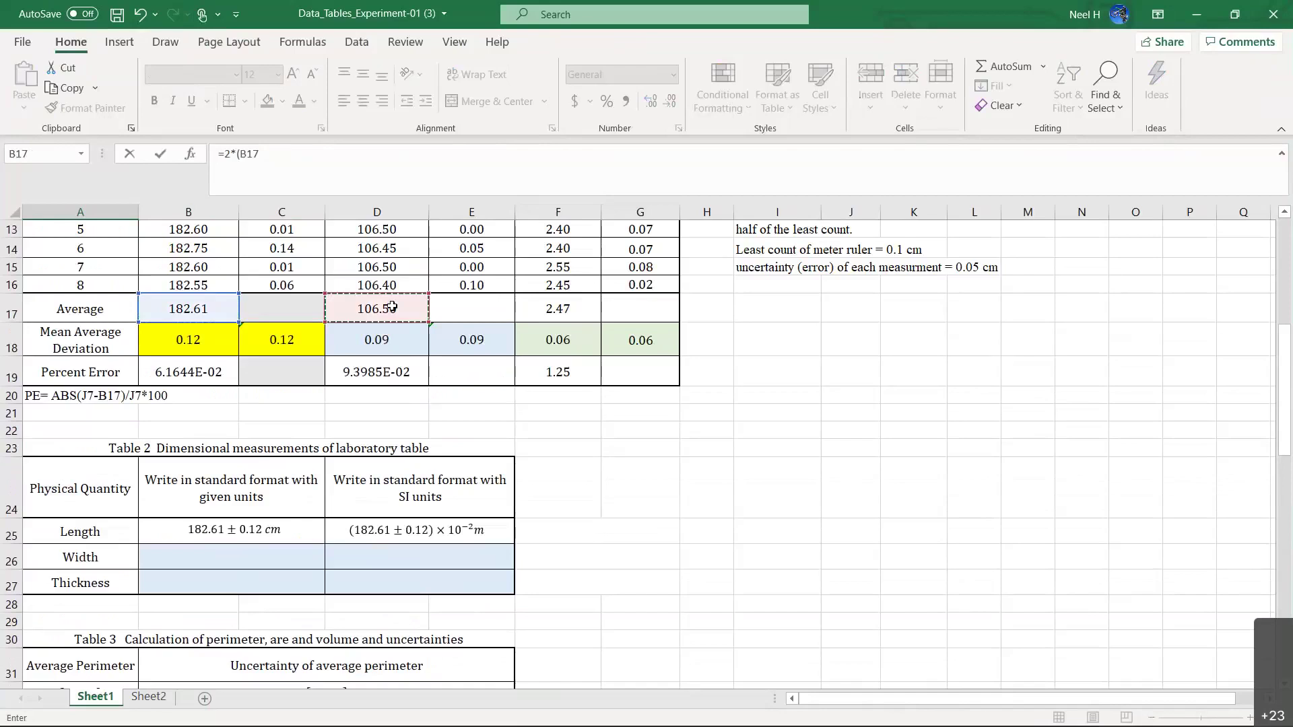
pyautogui.write(')')
pyautogui.press('Return')
pyautogui.scroll(-3, 448, 418)
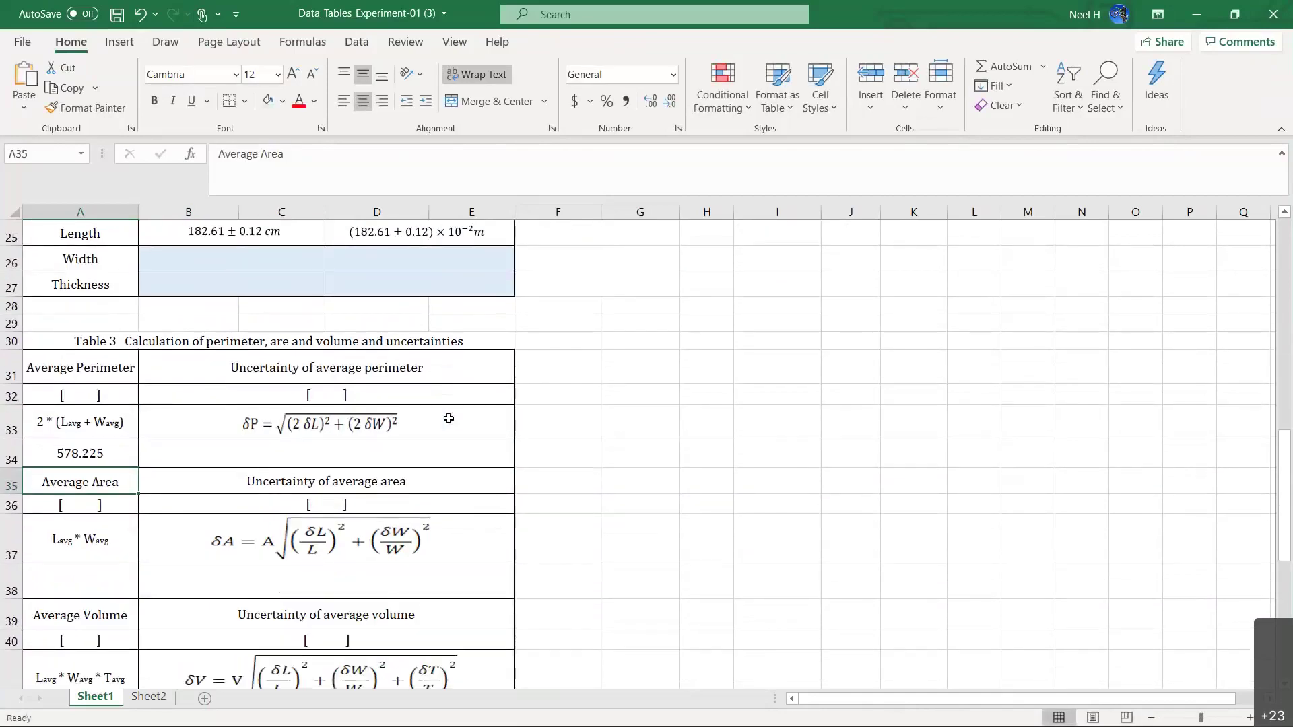
pyautogui.click(59, 409)
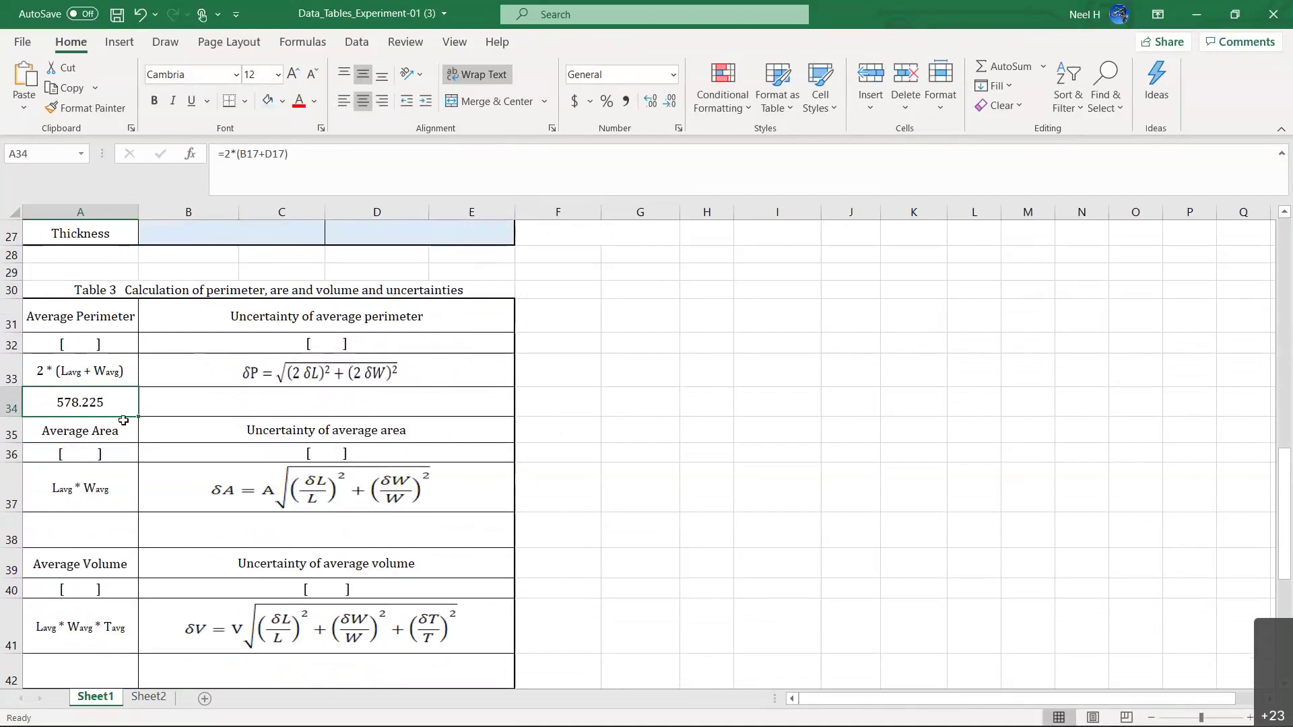
# Re-enter the average perimeter formula =2*(B17+D17) in cell A34 of Table 3, picking Table 1's average length and width cells
pyautogui.click(84, 343)
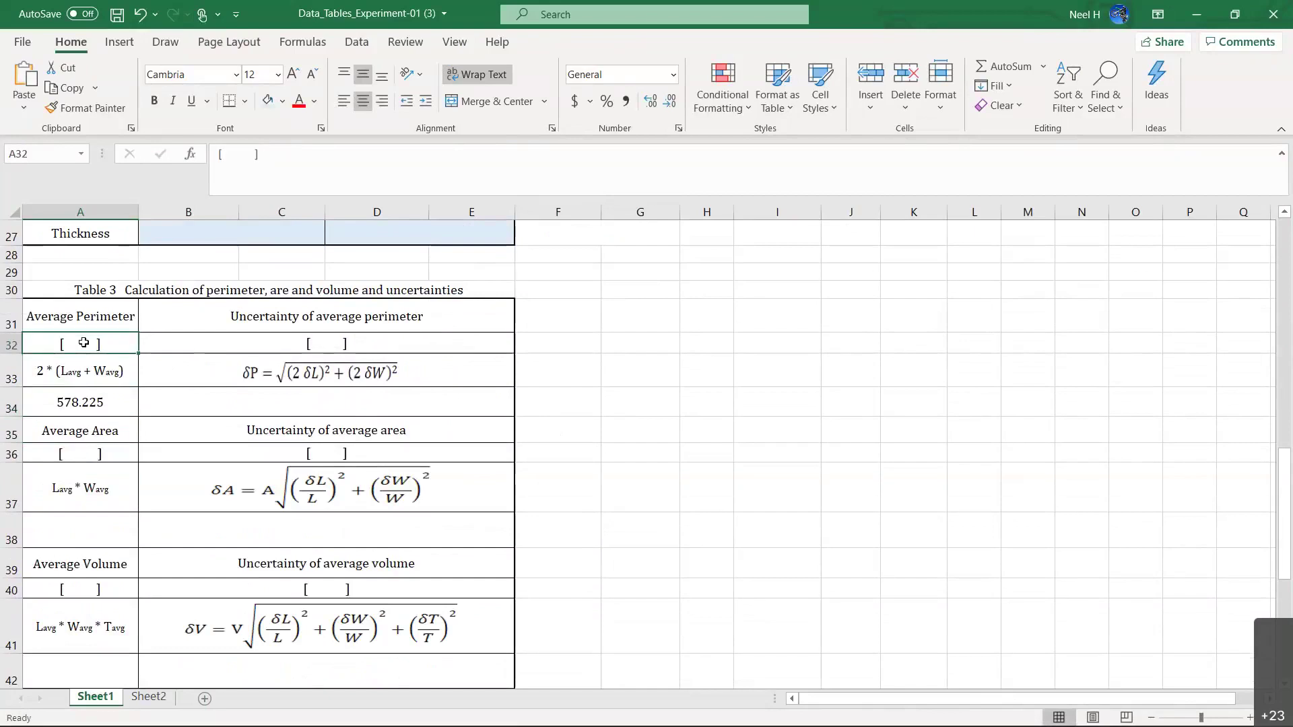
pyautogui.click(91, 404)
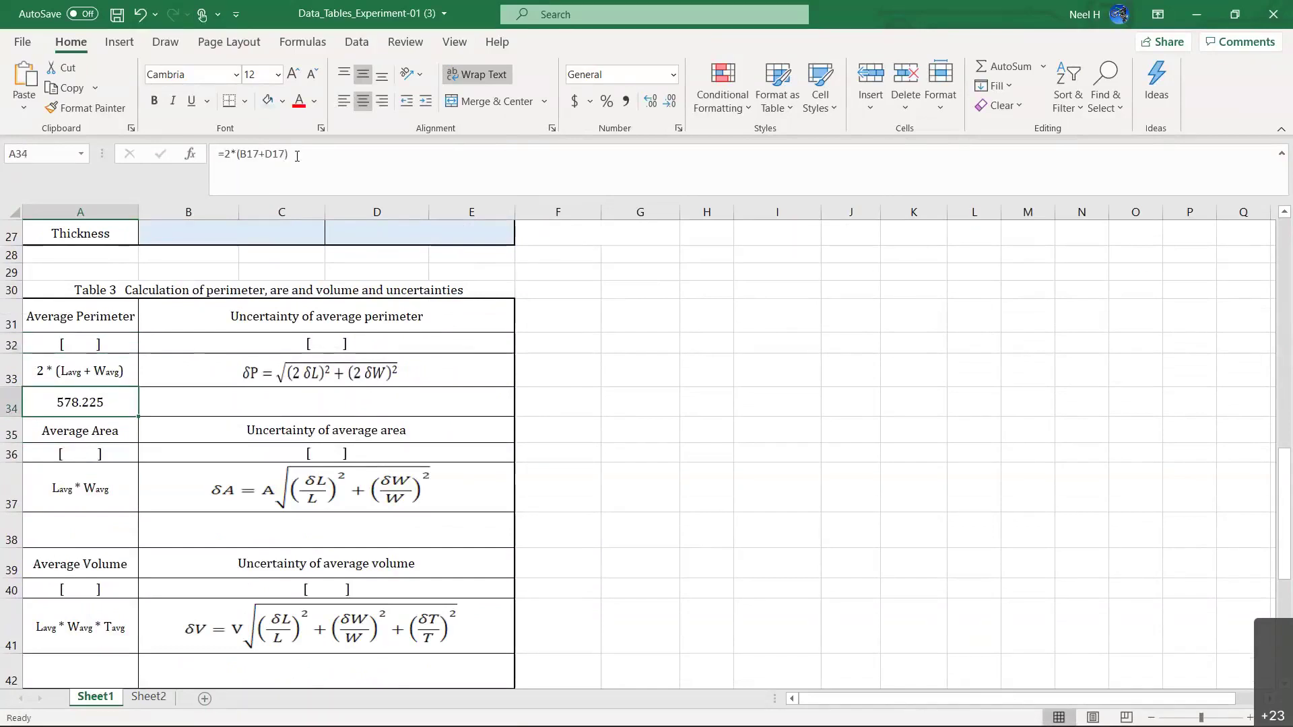
pyautogui.write('=')
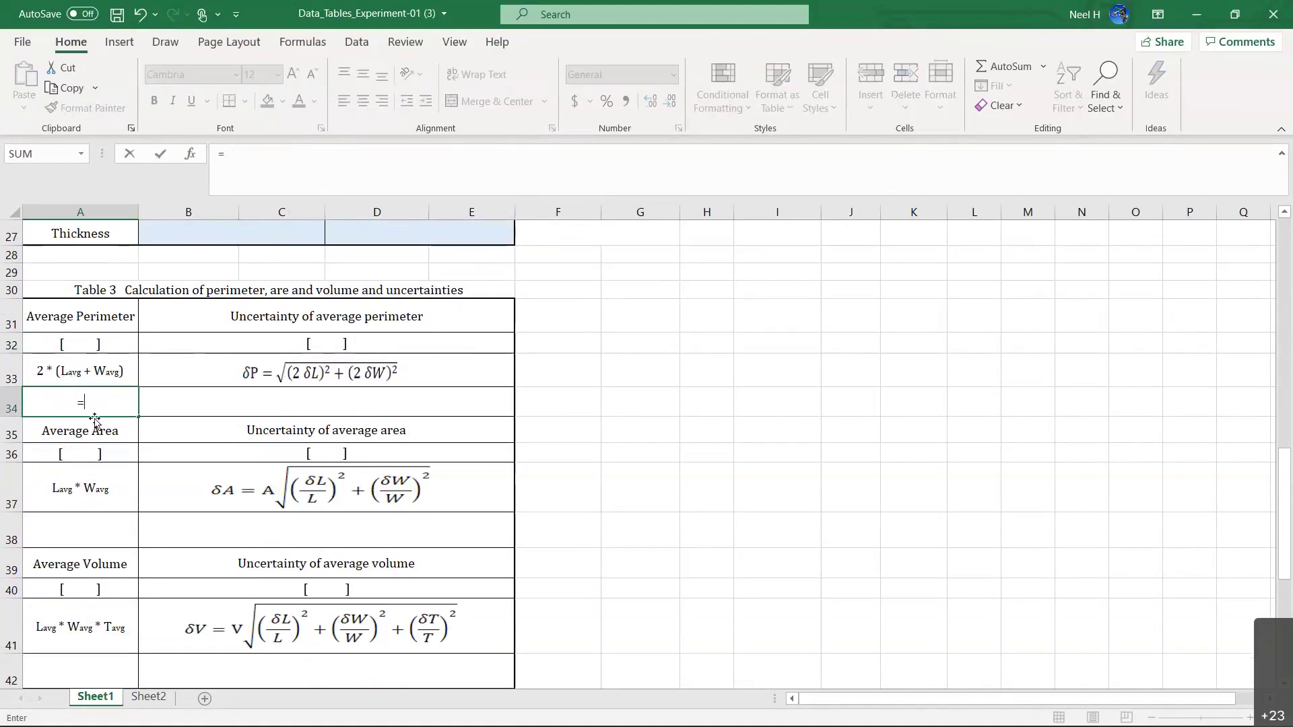
pyautogui.write('2*(')
pyautogui.scroll(5, 222, 365)
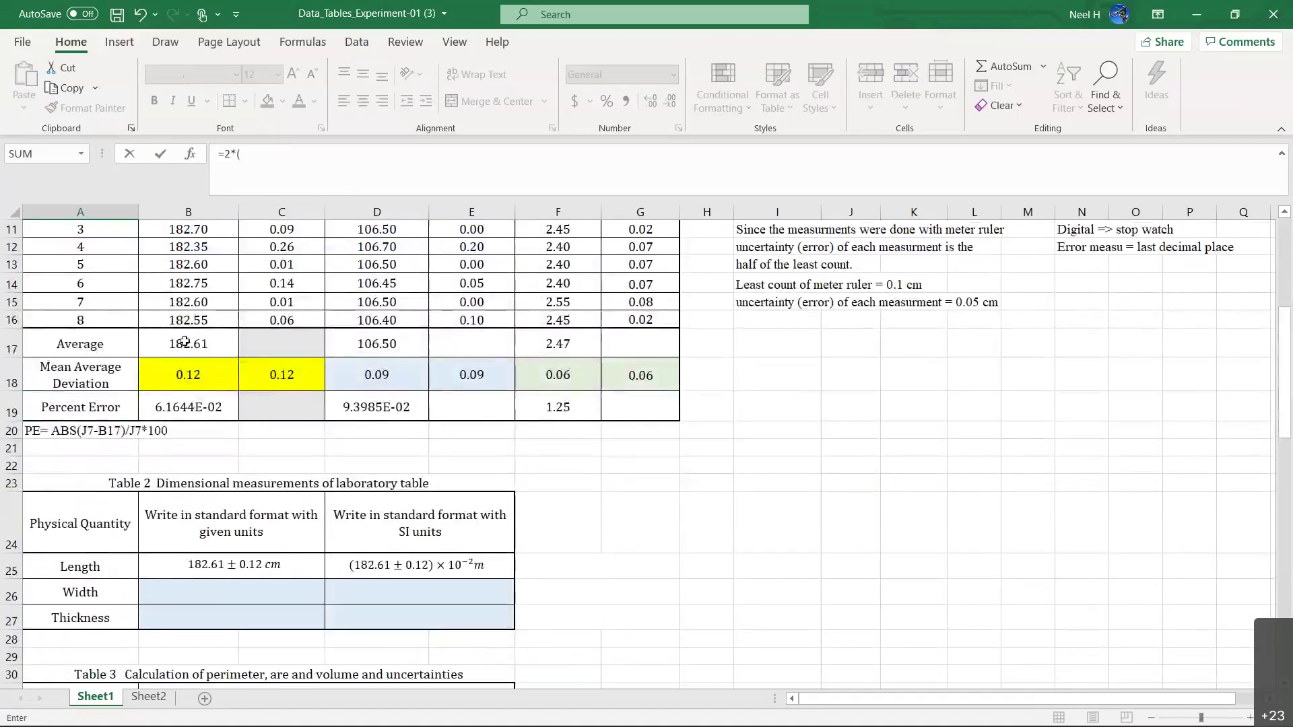
pyautogui.click(195, 344)
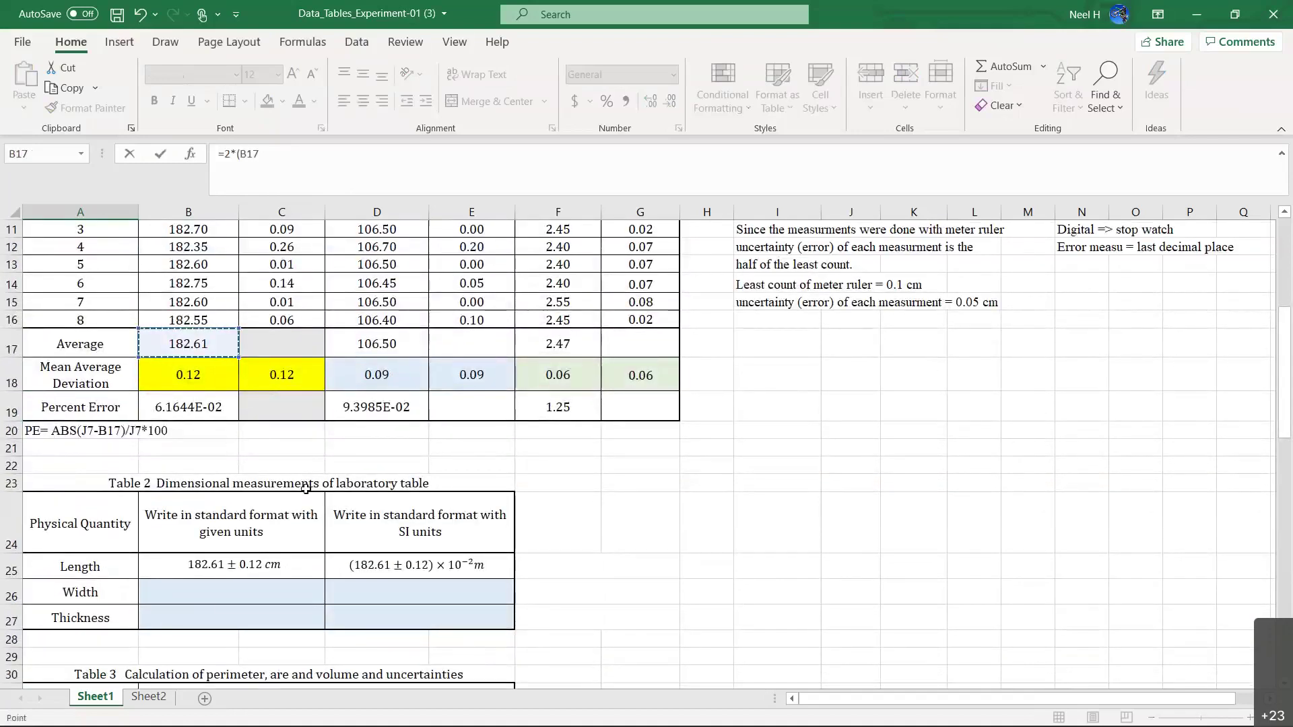
pyautogui.scroll(-5, 301, 485)
pyautogui.write('+')
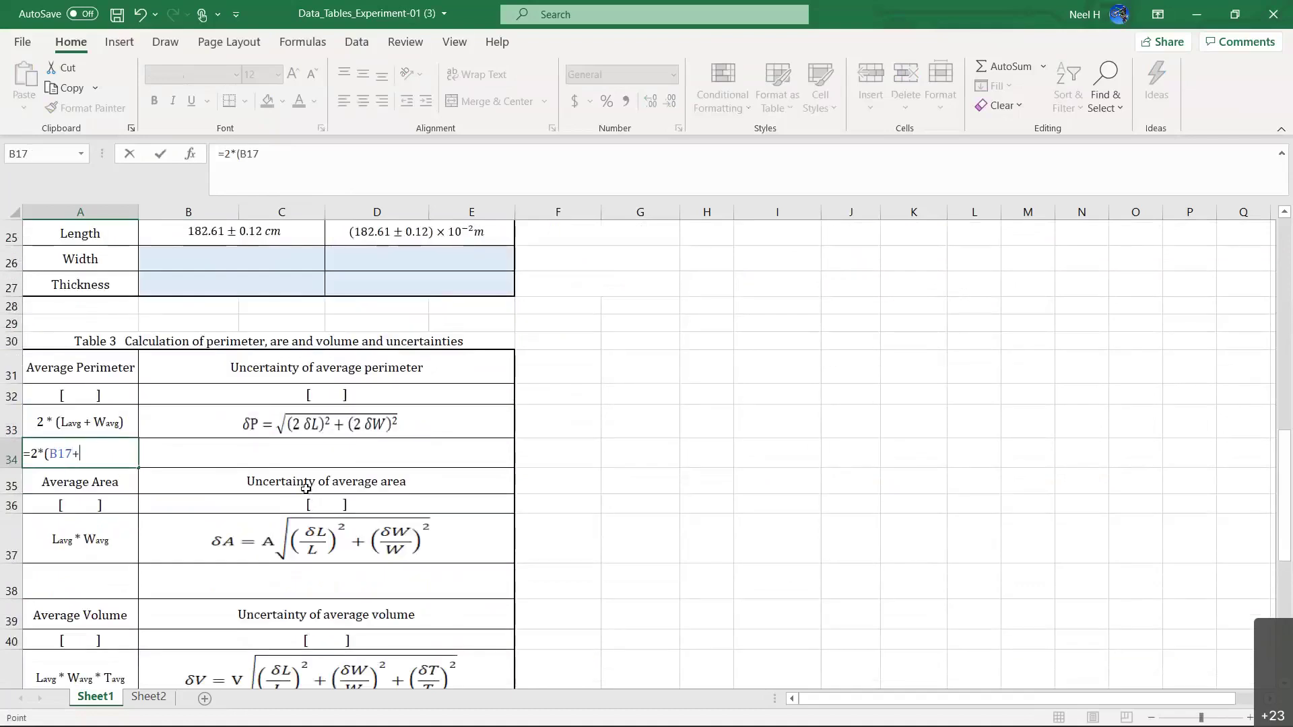
pyautogui.scroll(4, 306, 485)
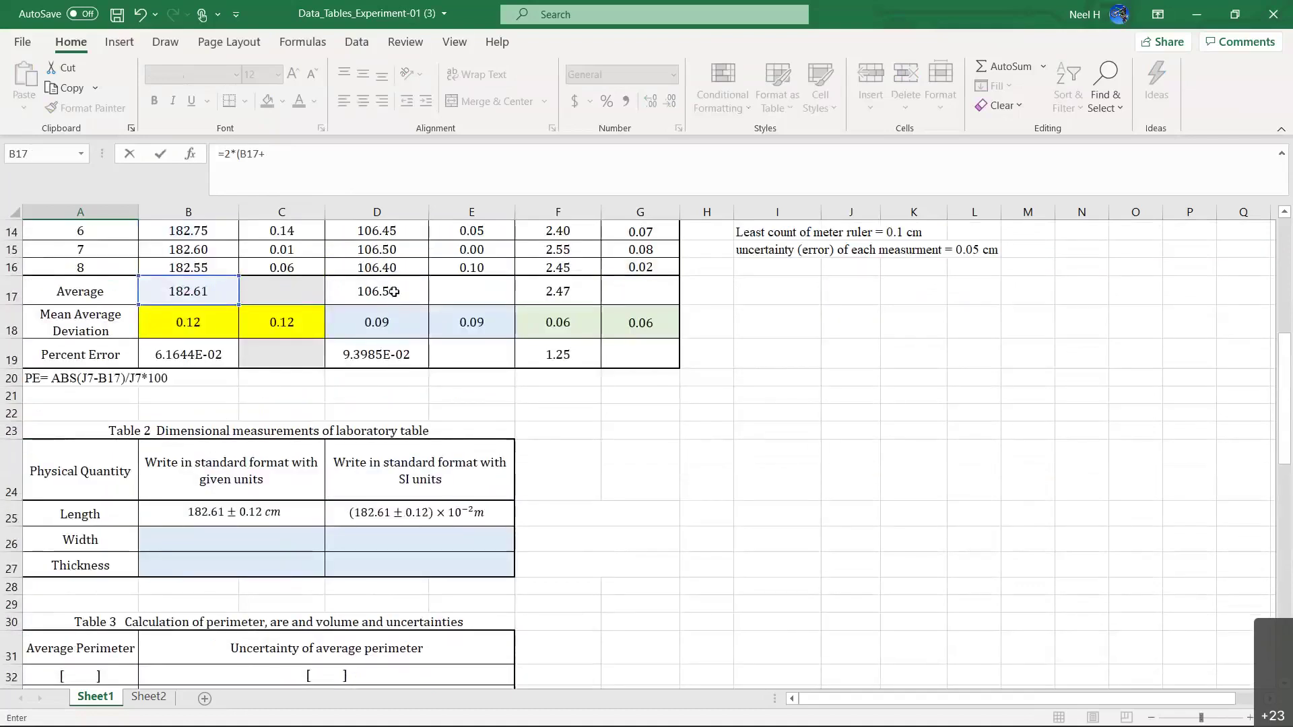
pyautogui.click(393, 289)
pyautogui.write(')')
pyautogui.press('Return')
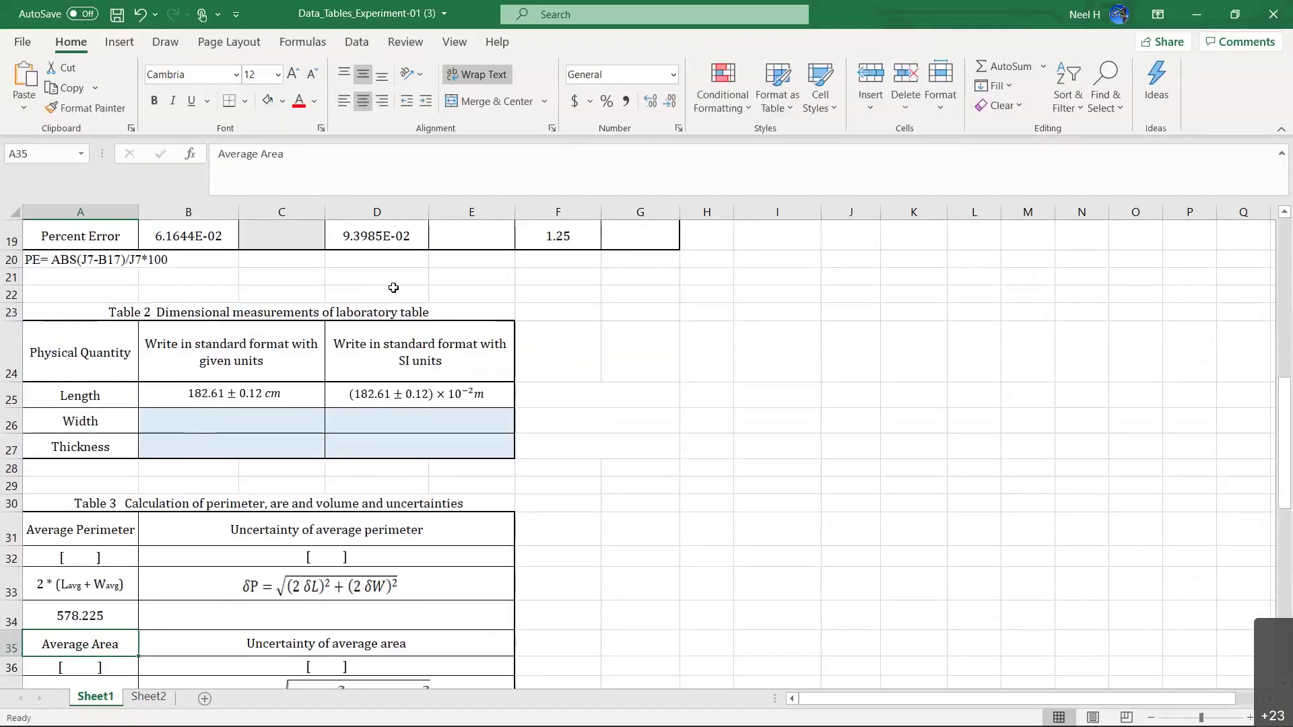
# Add the unit cm inside the brackets under Average Perimeter in cell A32 of Table 3
pyautogui.click(101, 520)
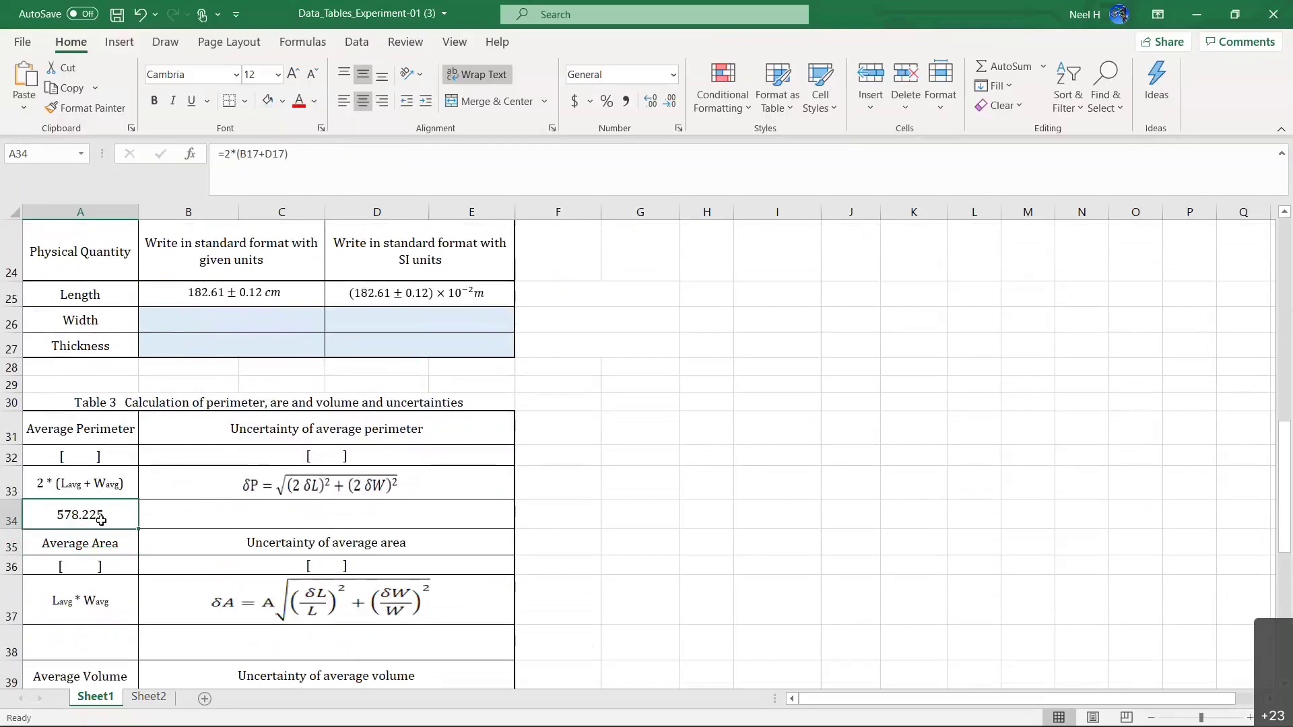
pyautogui.click(90, 453)
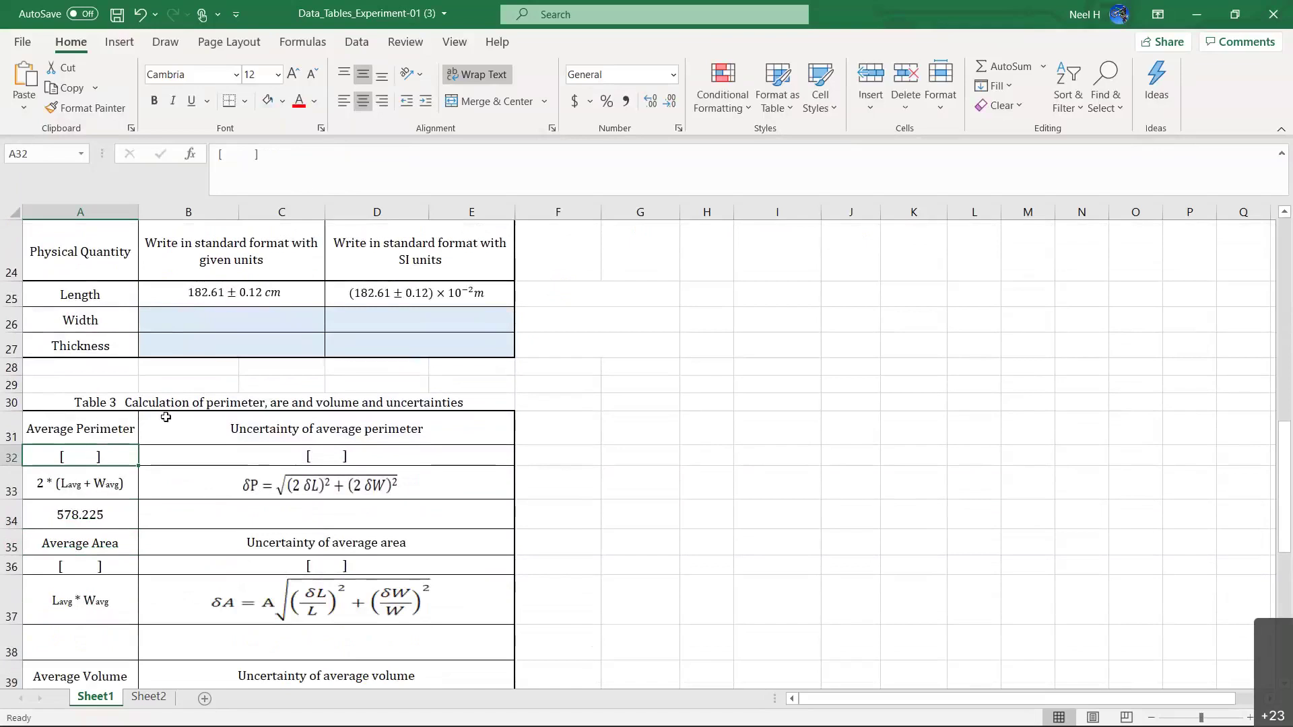
pyautogui.click(235, 154)
pyautogui.write('cm')
pyautogui.press('Return')
# Enter the unit [ cm ] in cell C8, the length deviation column heading of Table 1
pyautogui.scroll(2, 268, 384)
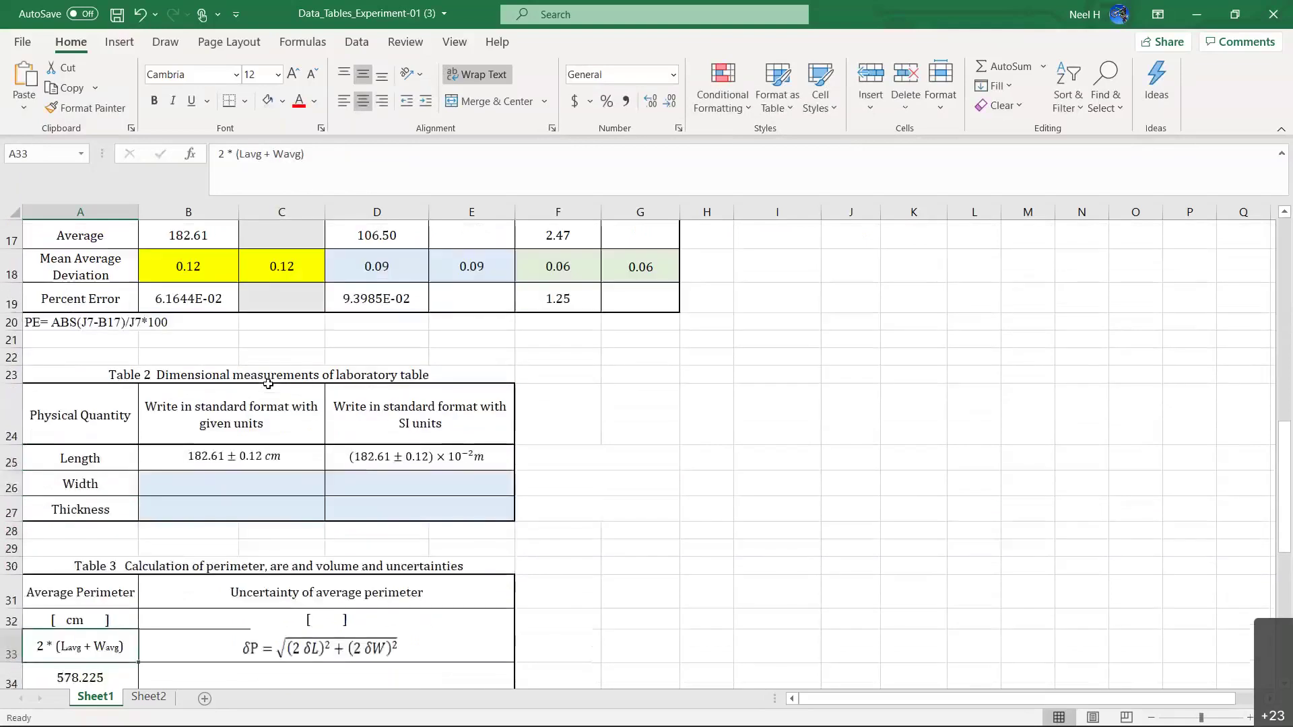
pyautogui.scroll(5, 268, 383)
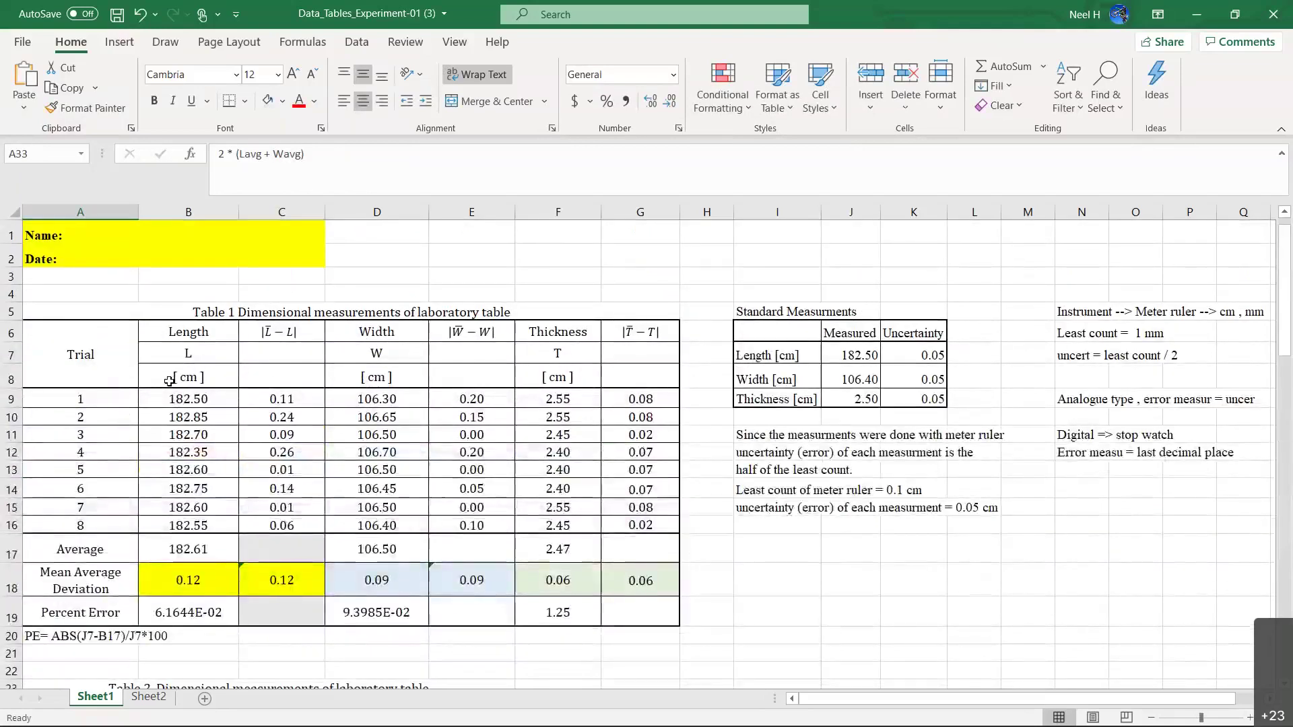
pyautogui.moveTo(208, 327); pyautogui.dragTo(206, 381)
pyautogui.hotkey('ctrl', 'v')
pyautogui.moveTo(377, 331); pyautogui.dragTo(439, 378)
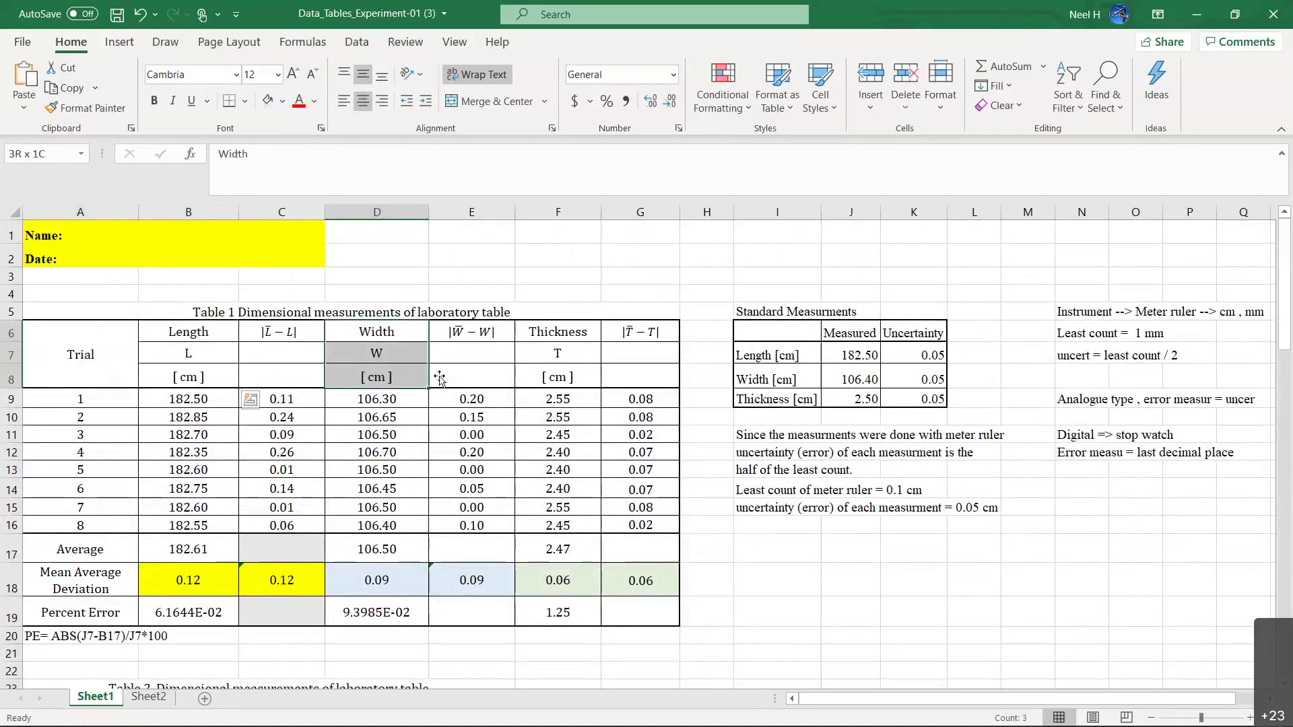
pyautogui.moveTo(557, 331); pyautogui.dragTo(557, 377)
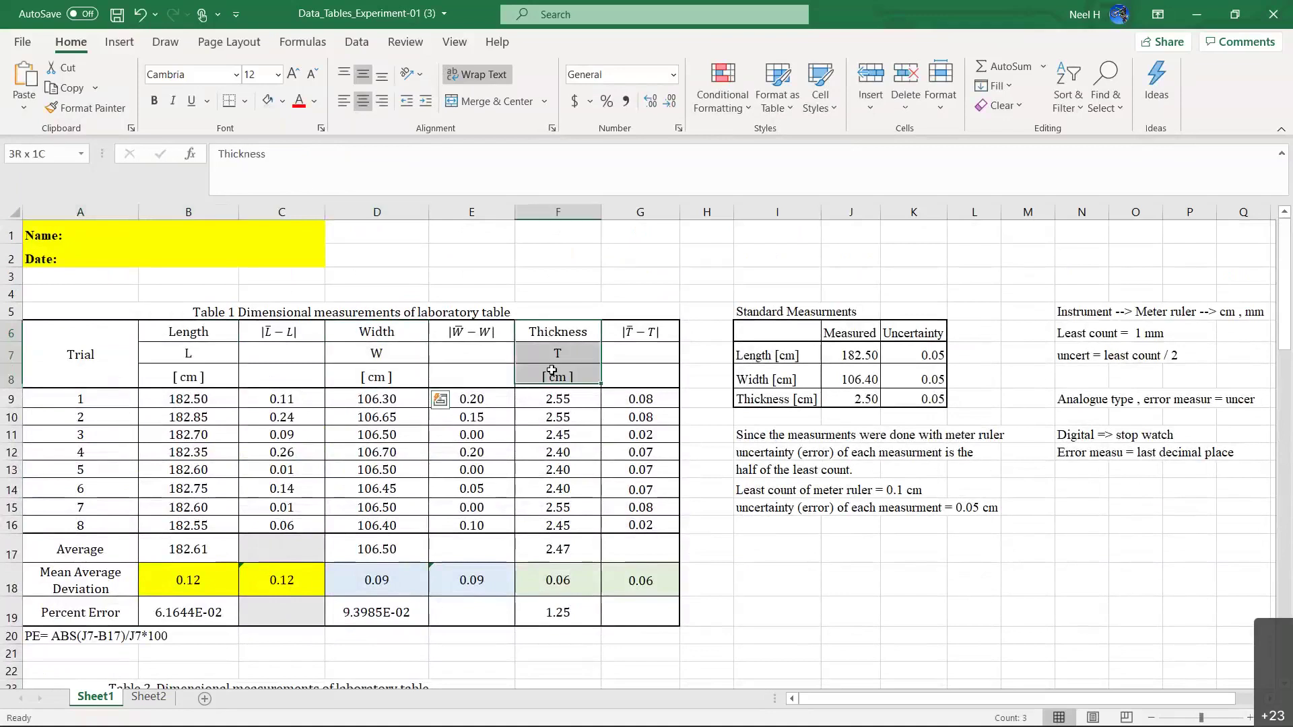
pyautogui.click(276, 380)
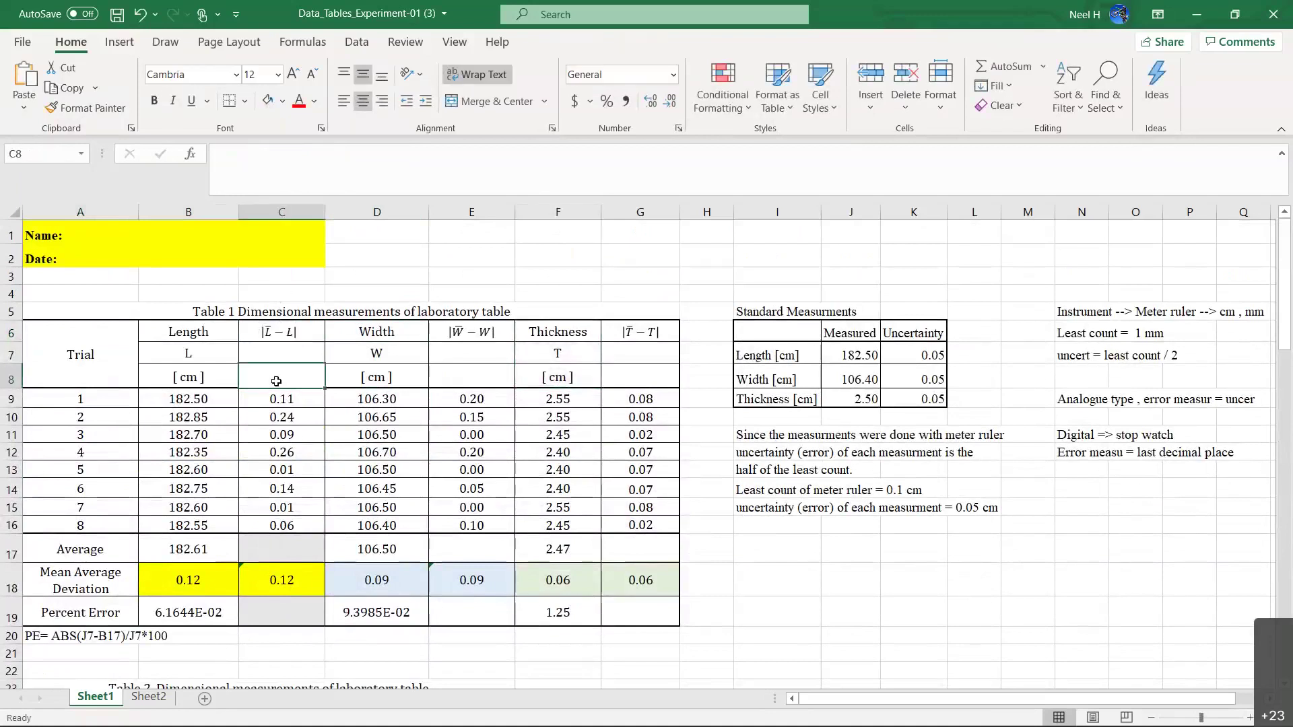
pyautogui.write('[ cm')
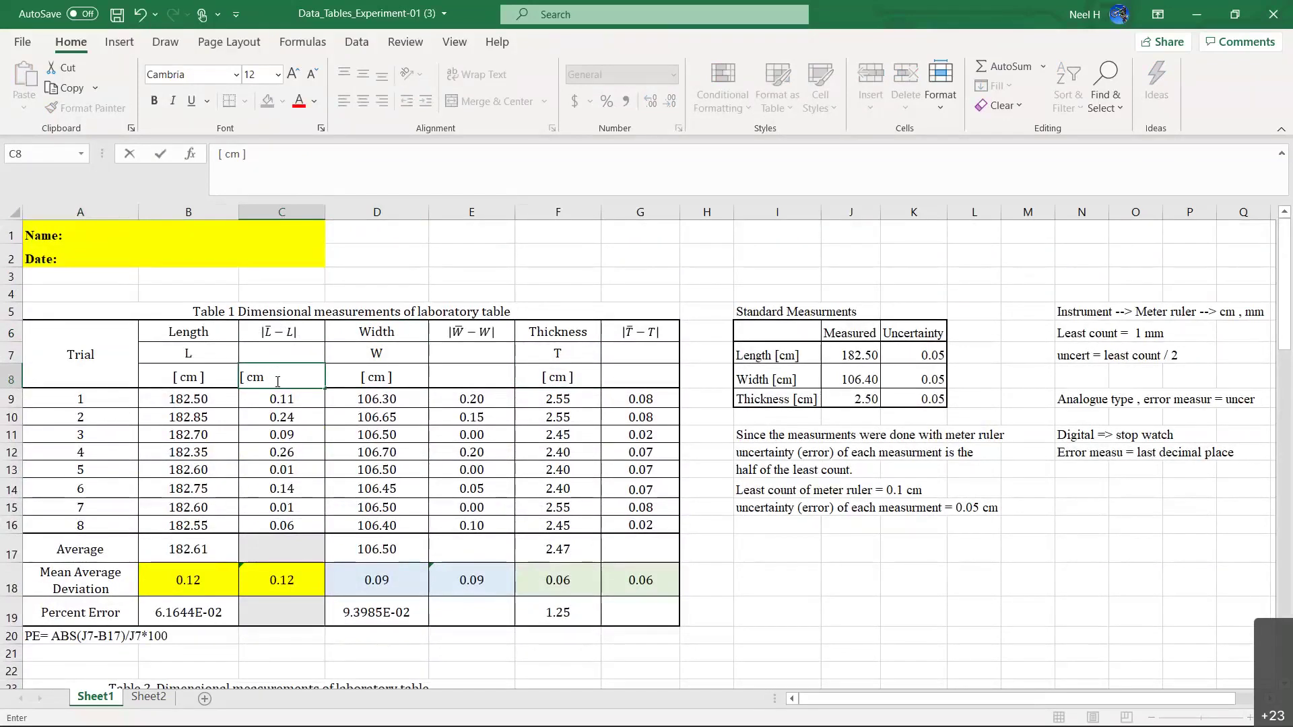
pyautogui.write(' ]')
pyautogui.press('Return')
# Enter the unit [ cm ] in cell E8, the width deviation column heading of Table 1
pyautogui.click(477, 382)
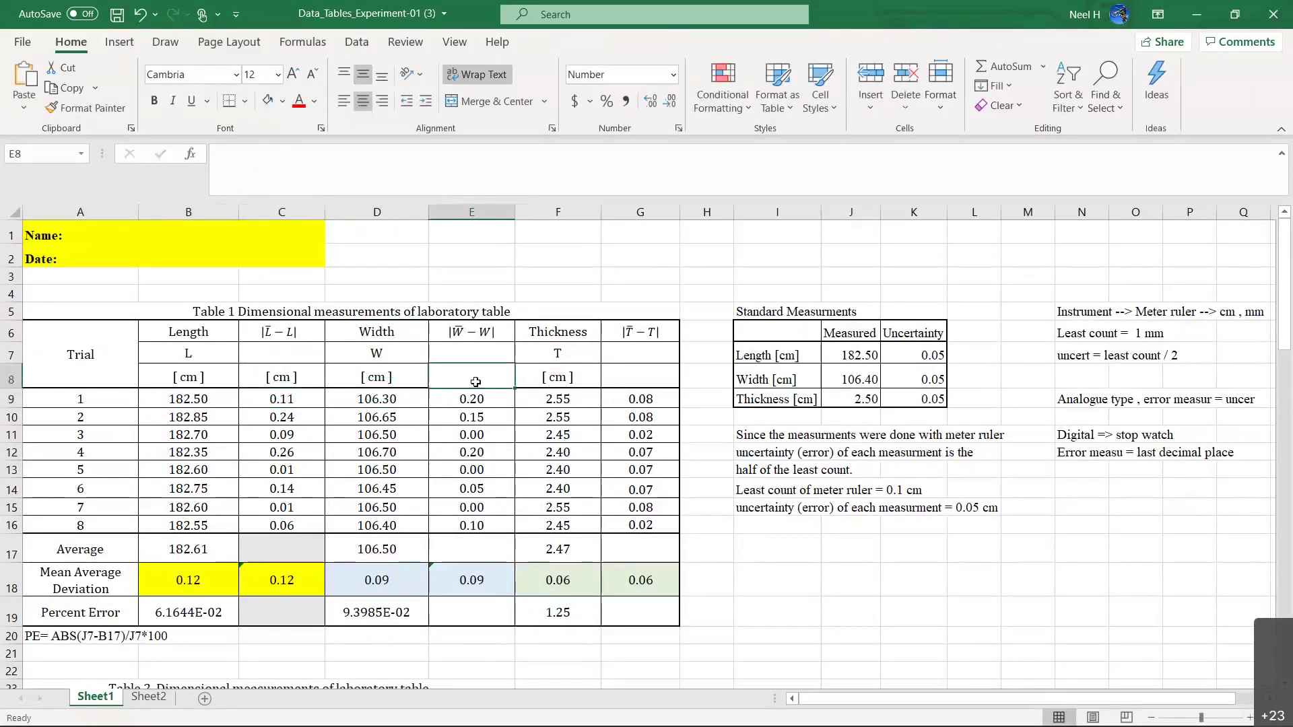
pyautogui.write('[ cm')
pyautogui.write(']')
pyautogui.press('Return')
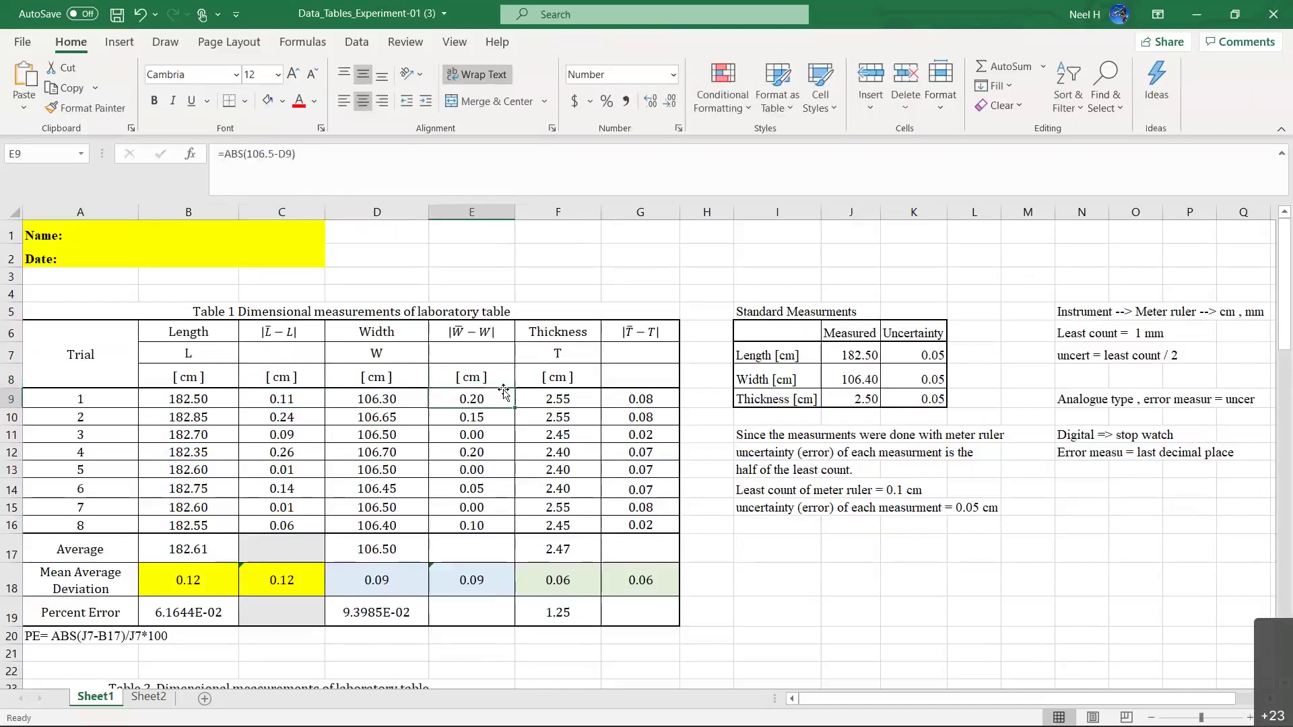
# Enter the unit [ cm ] in cell G8 for Table 1's thickness deviation and check all three deviation unit cells
pyautogui.click(314, 310)
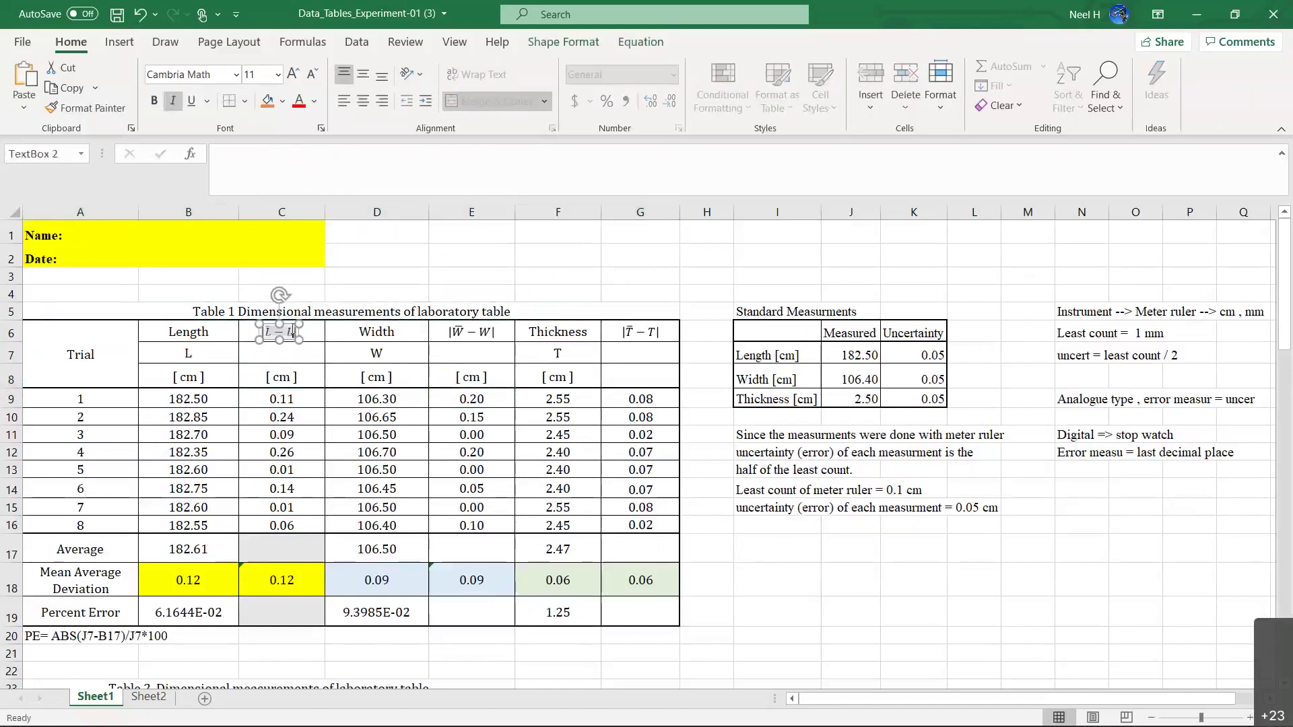
pyautogui.click(182, 329)
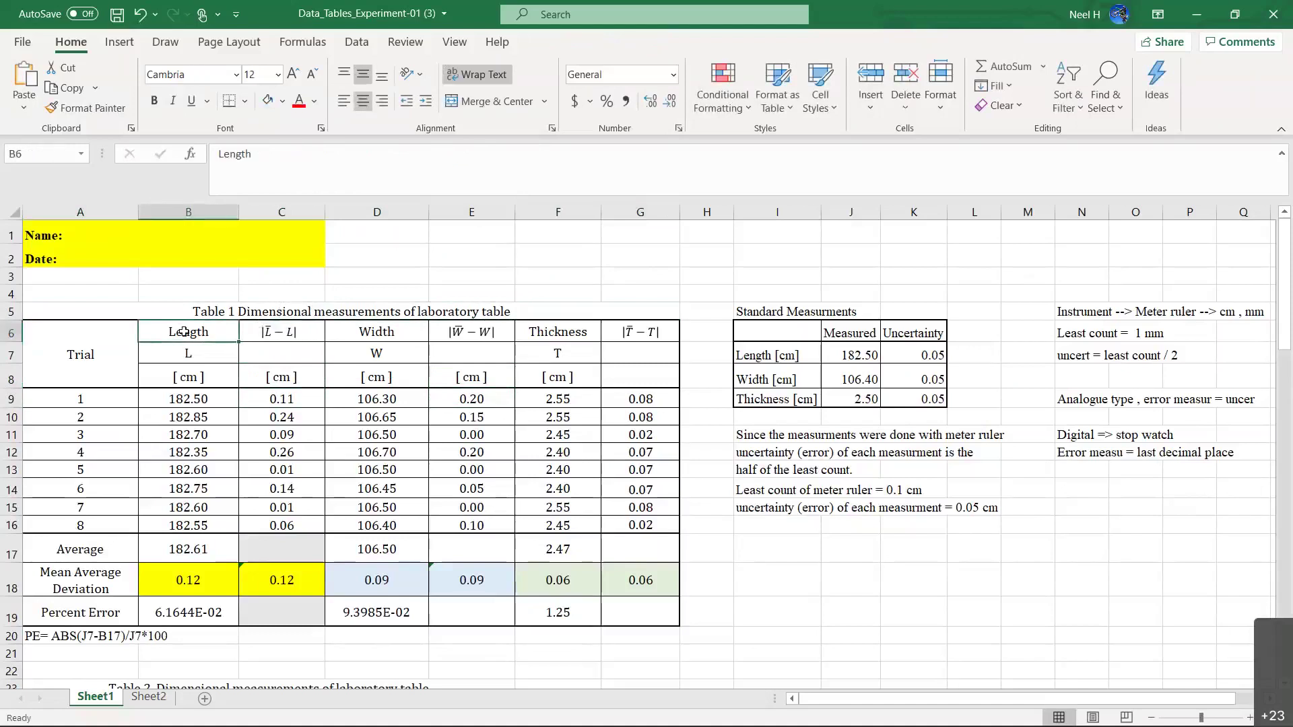
pyautogui.moveTo(184, 331); pyautogui.dragTo(185, 381)
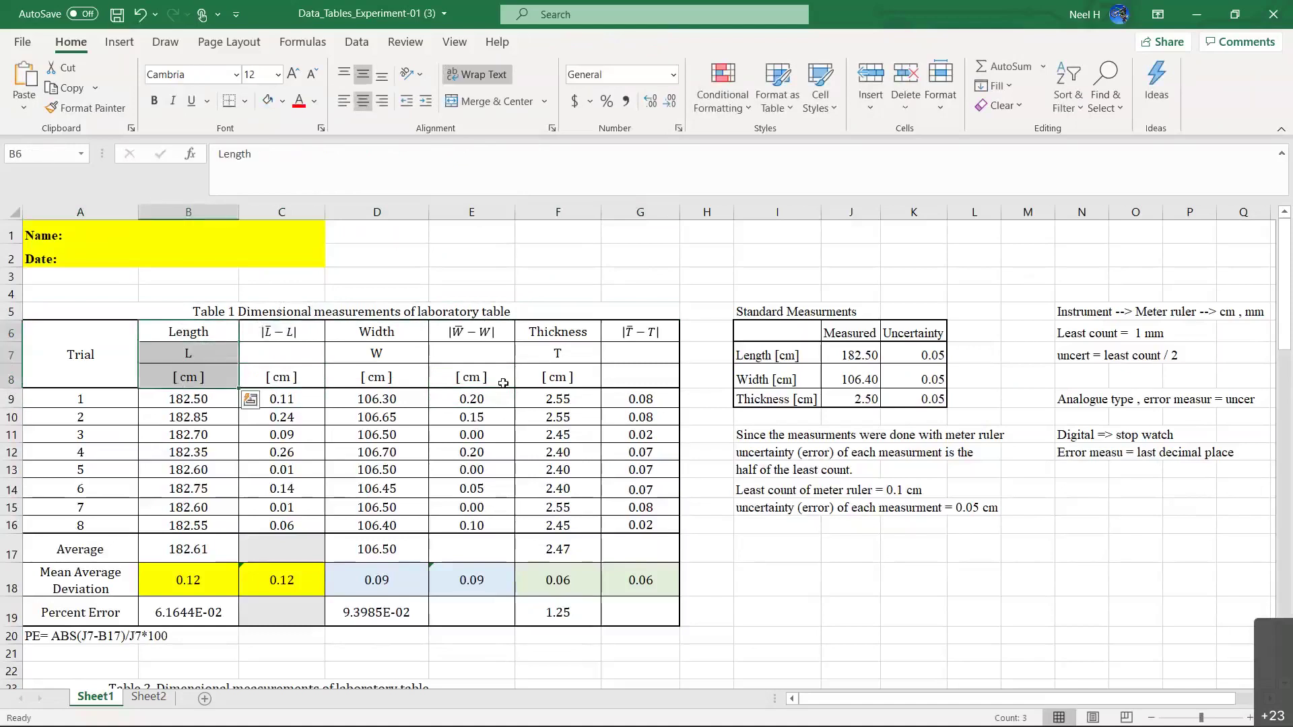
pyautogui.click(640, 379)
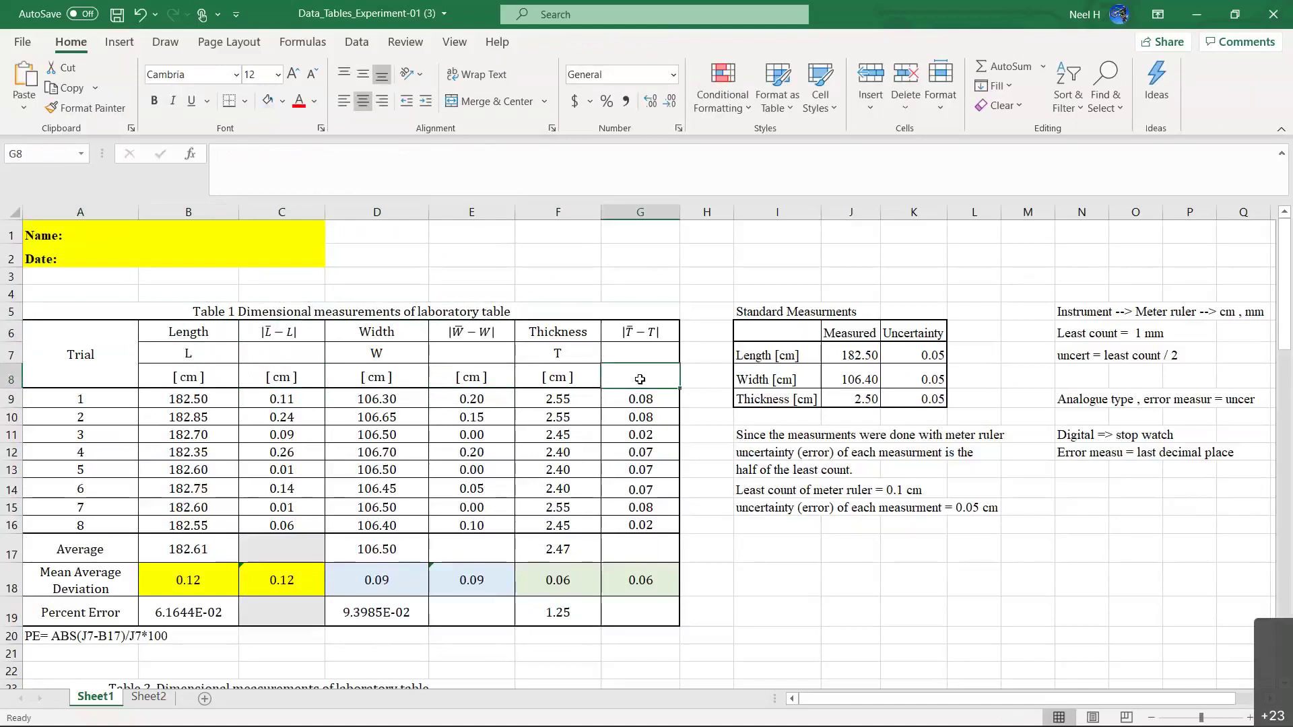
pyautogui.write('[ cm ]')
pyautogui.press('BackSpace')
pyautogui.write(']')
pyautogui.press('Return')
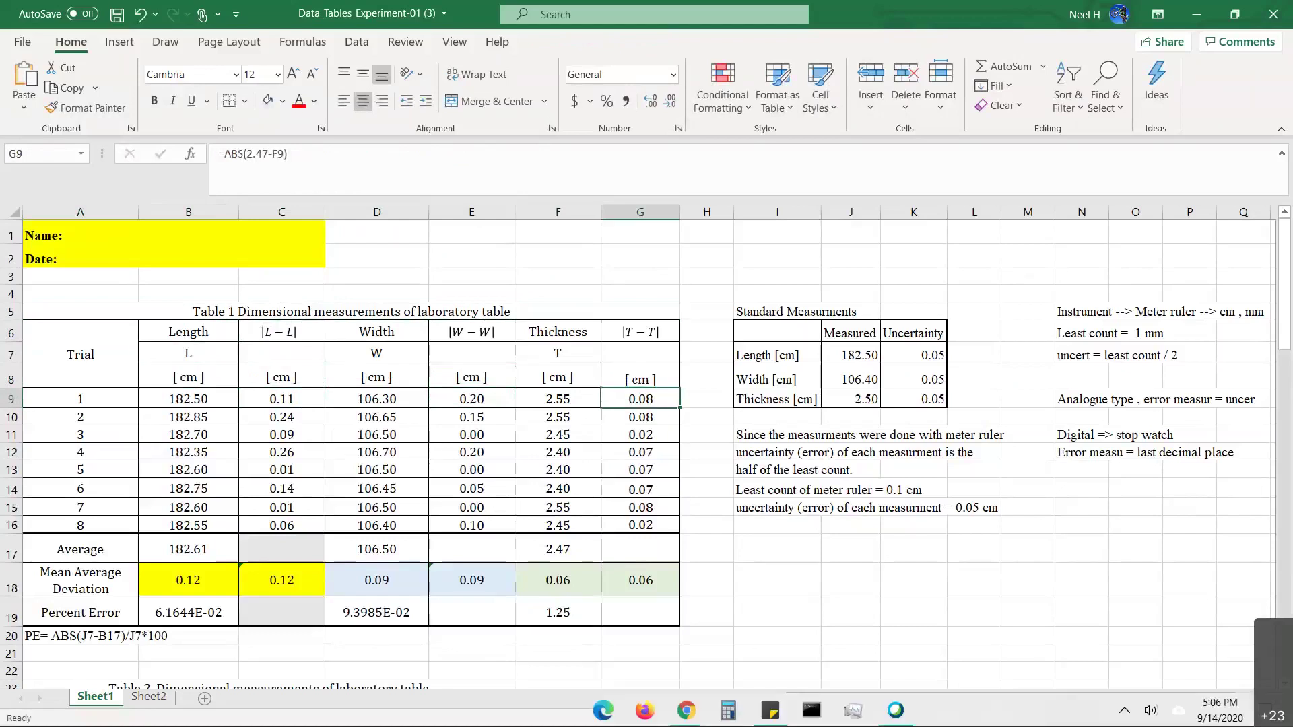
pyautogui.click(290, 378)
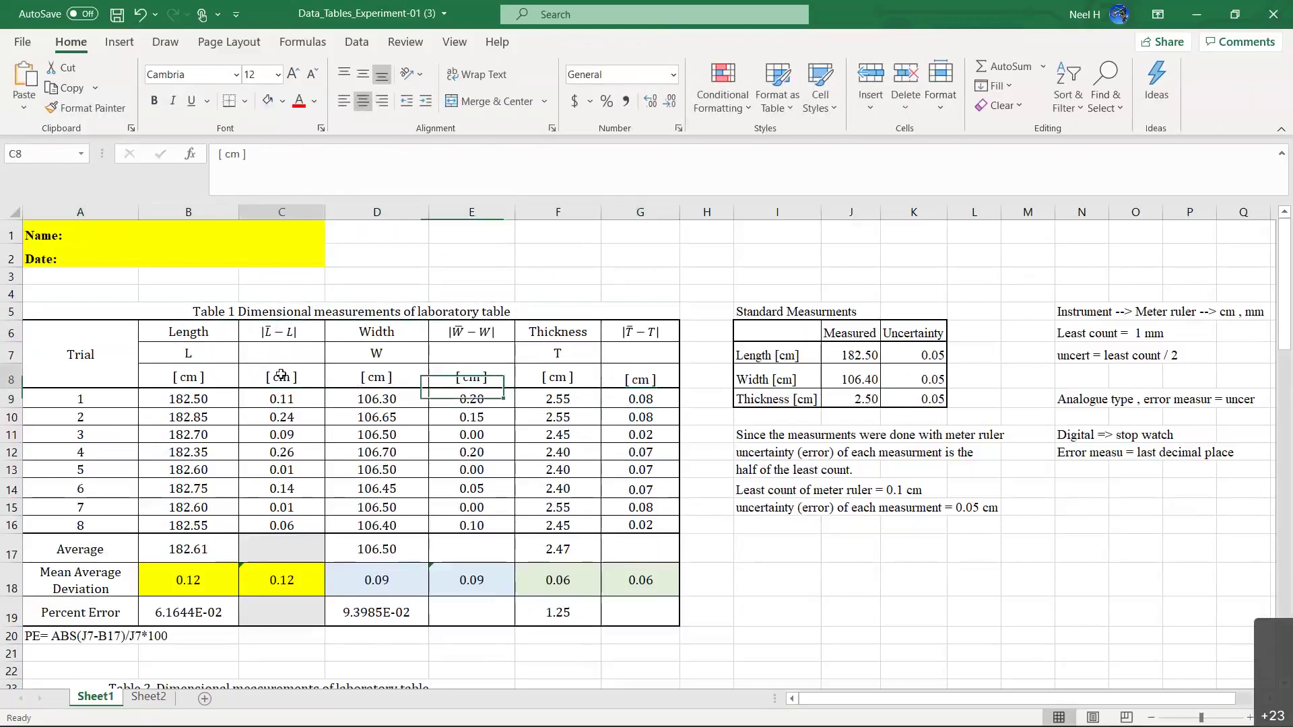
pyautogui.click(480, 379)
pyautogui.click(649, 380)
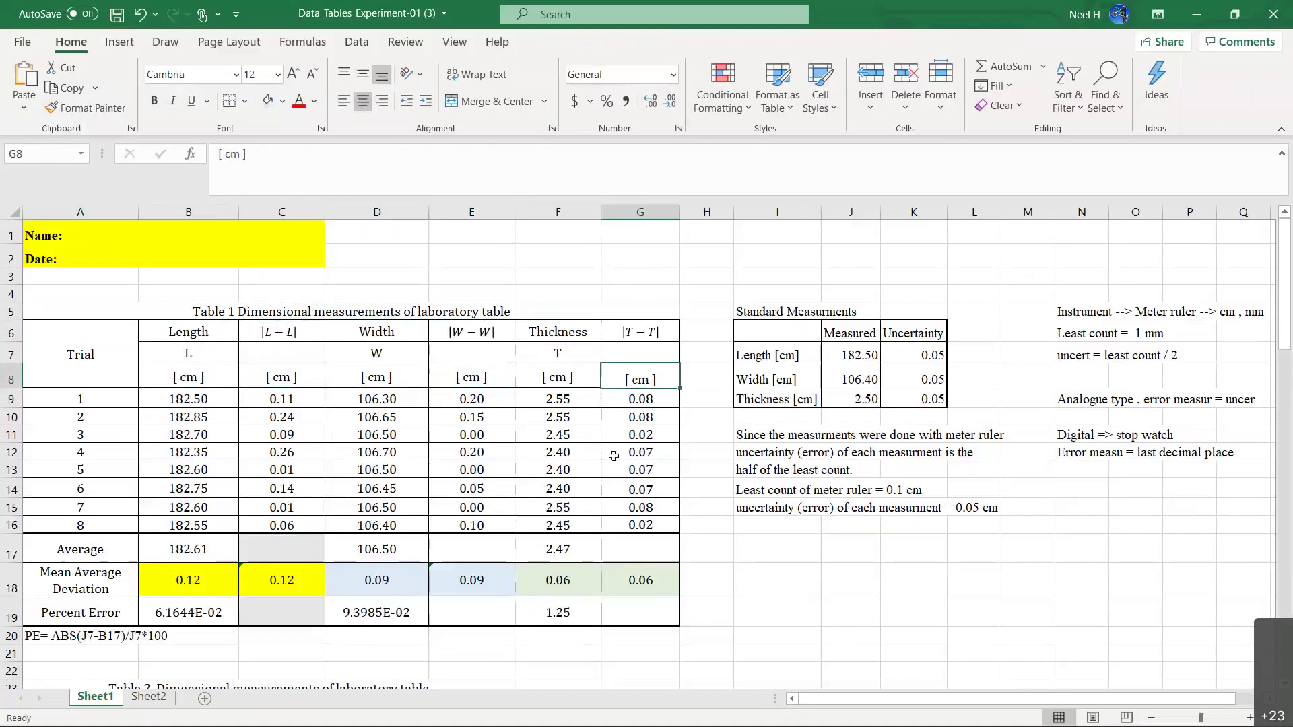
# Review Table 3's average perimeter expression against the average length and width cells B17 and D17 in Table 1
pyautogui.scroll(-8, 613, 455)
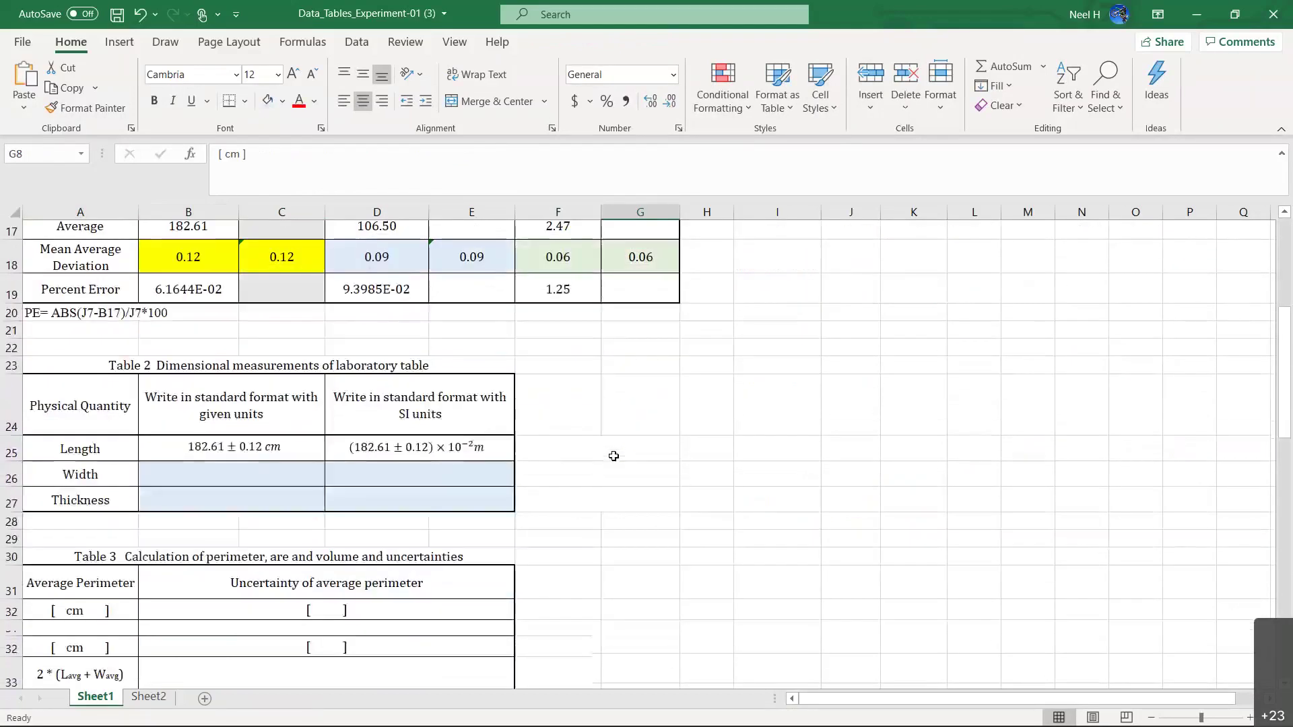
pyautogui.scroll(-1, 614, 456)
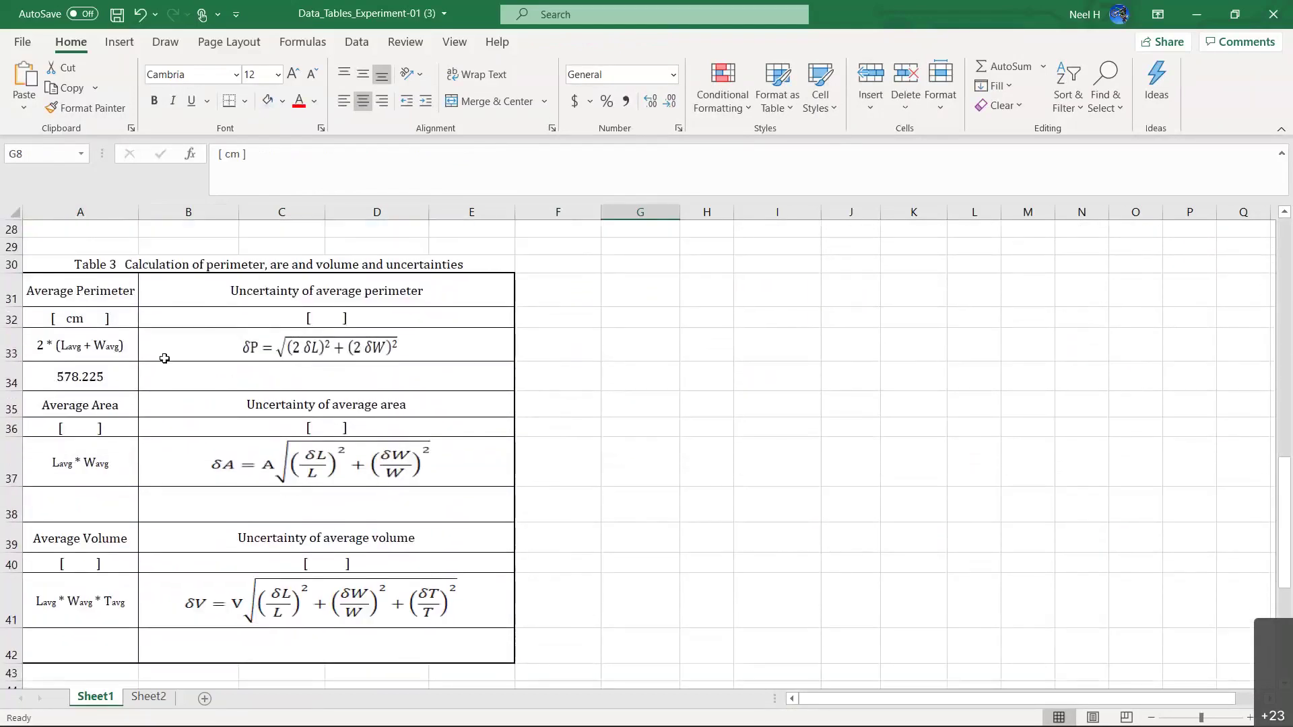
pyautogui.scroll(1, 78, 375)
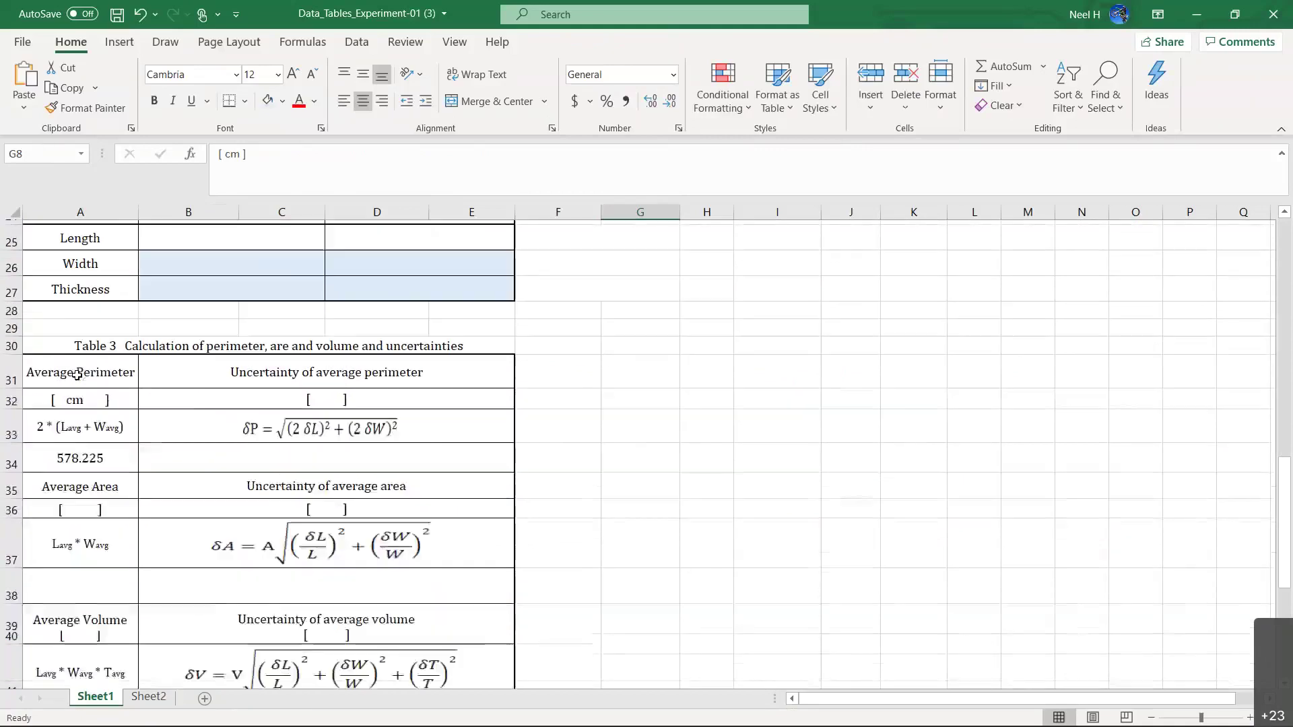
pyautogui.click(72, 424)
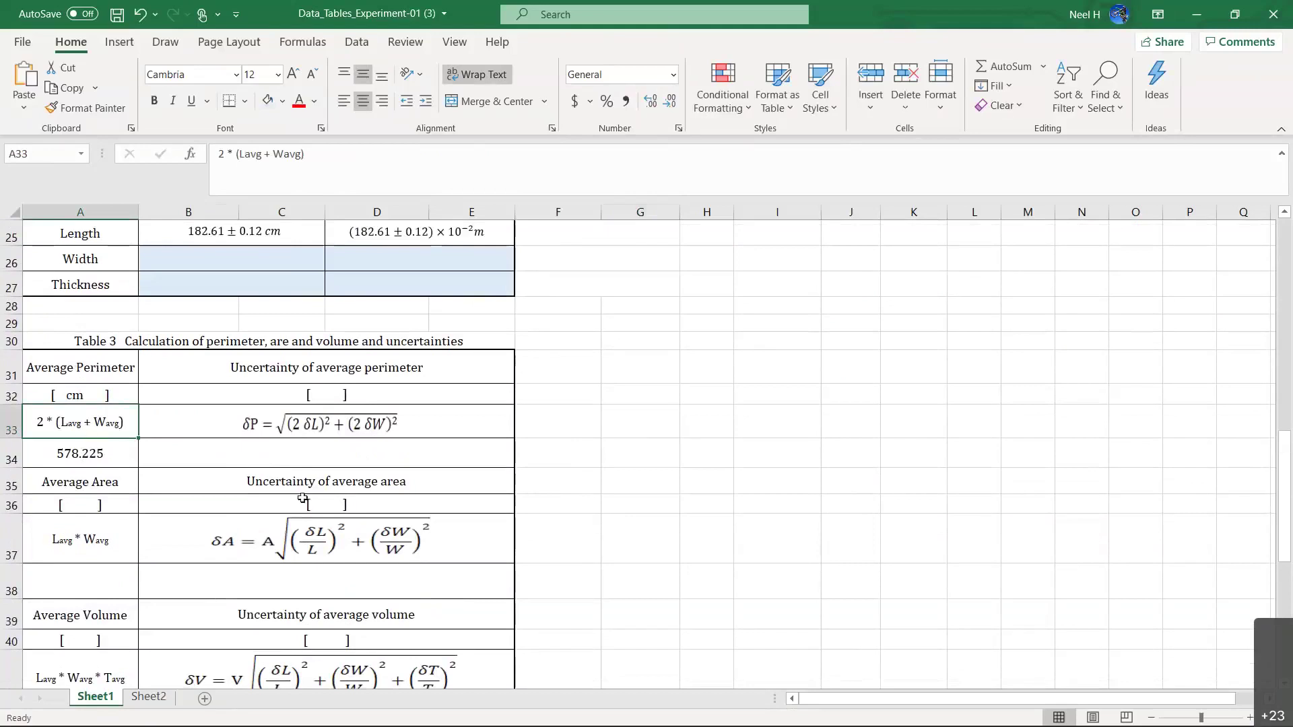
pyautogui.scroll(3, 302, 497)
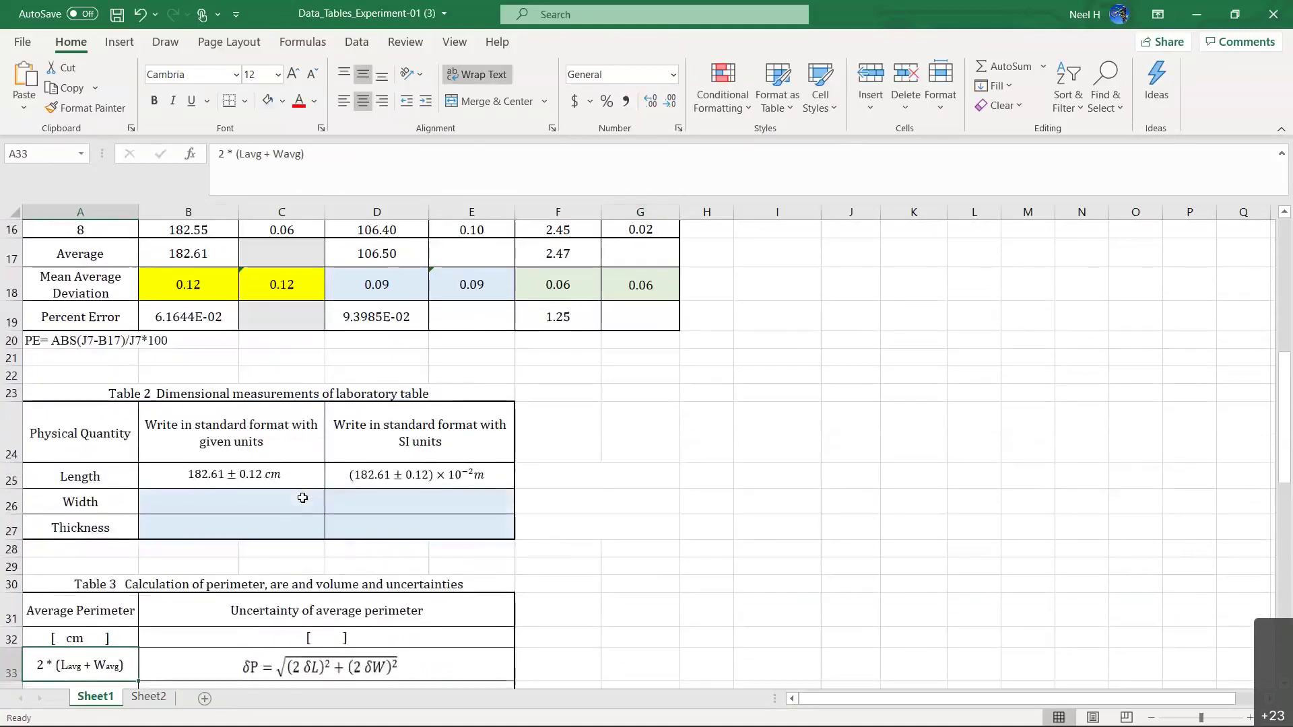
pyautogui.scroll(3, 302, 497)
pyautogui.click(196, 426)
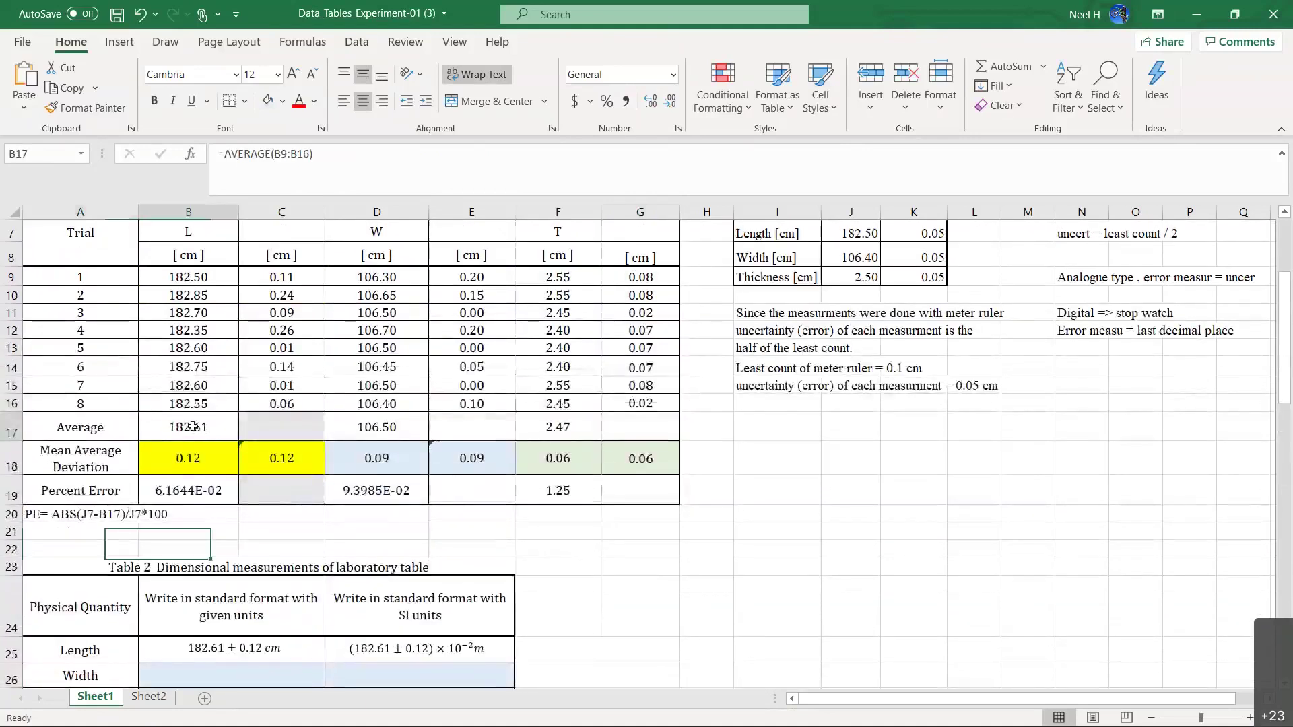
pyautogui.click(413, 435)
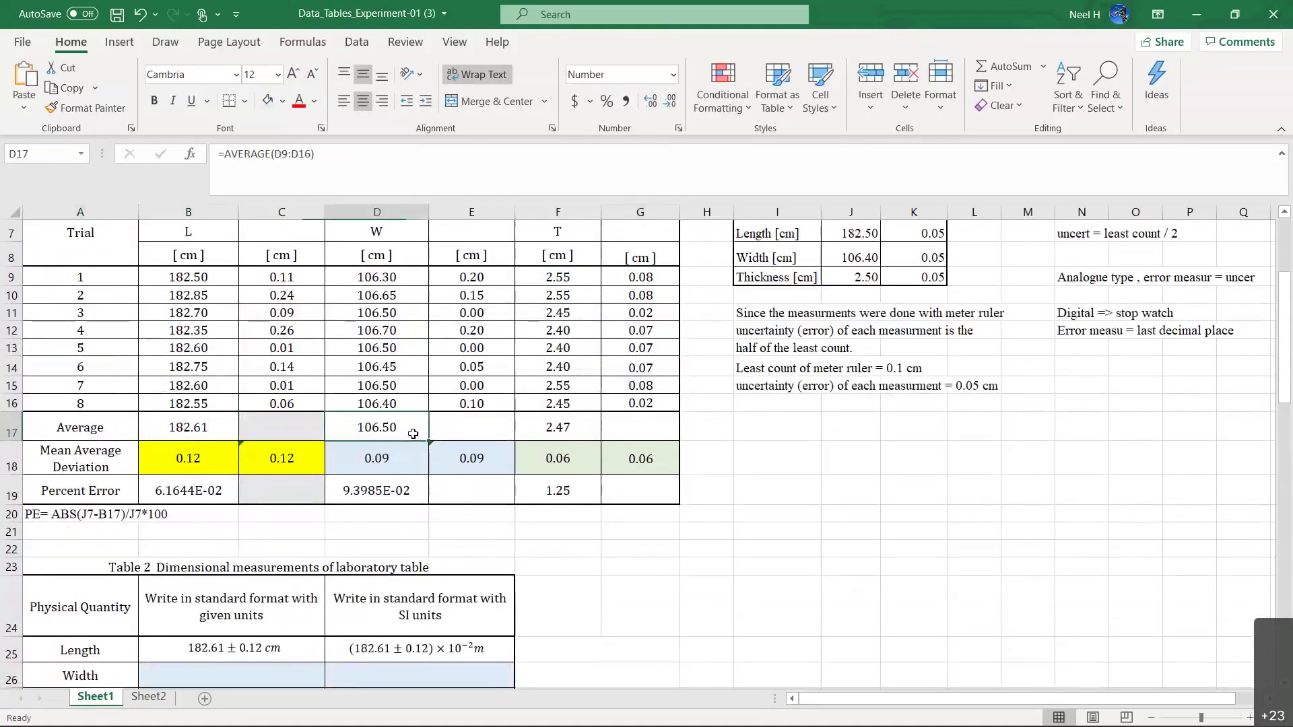
pyautogui.scroll(-6, 413, 434)
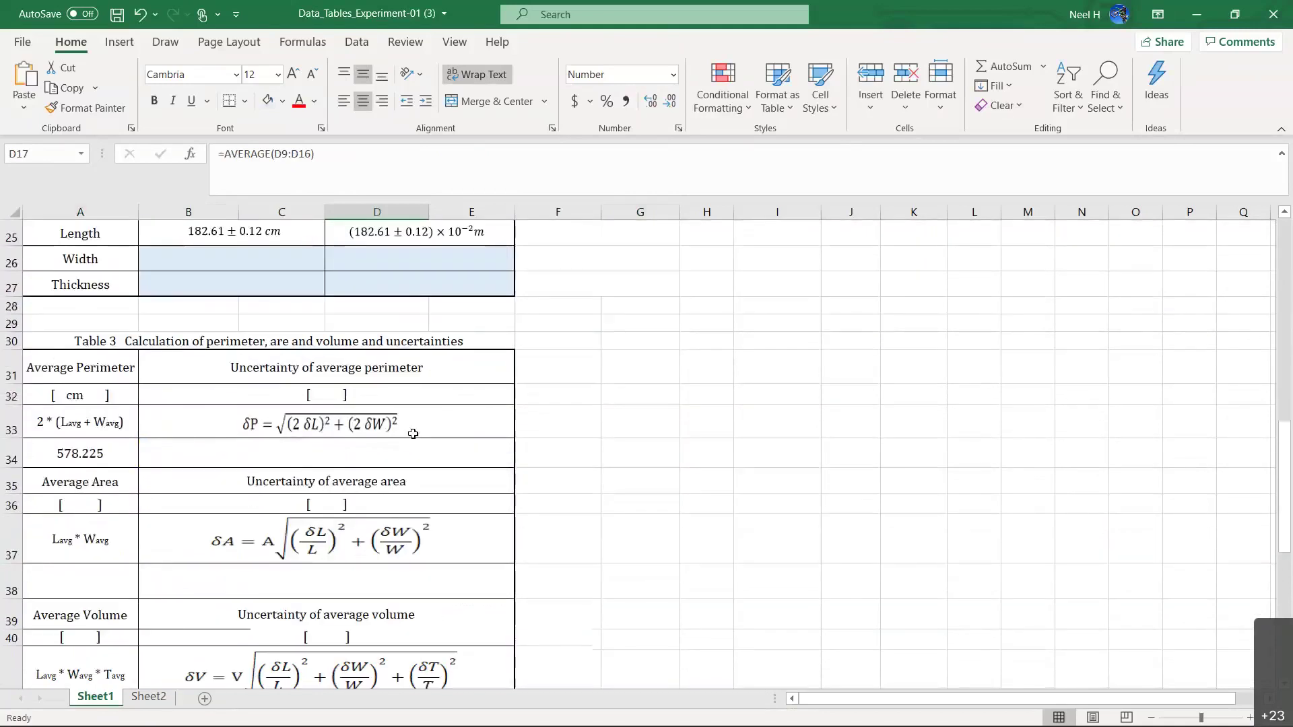
# Format the average perimeter in cell A34 as a Number with 2 decimal places
pyautogui.click(77, 458)
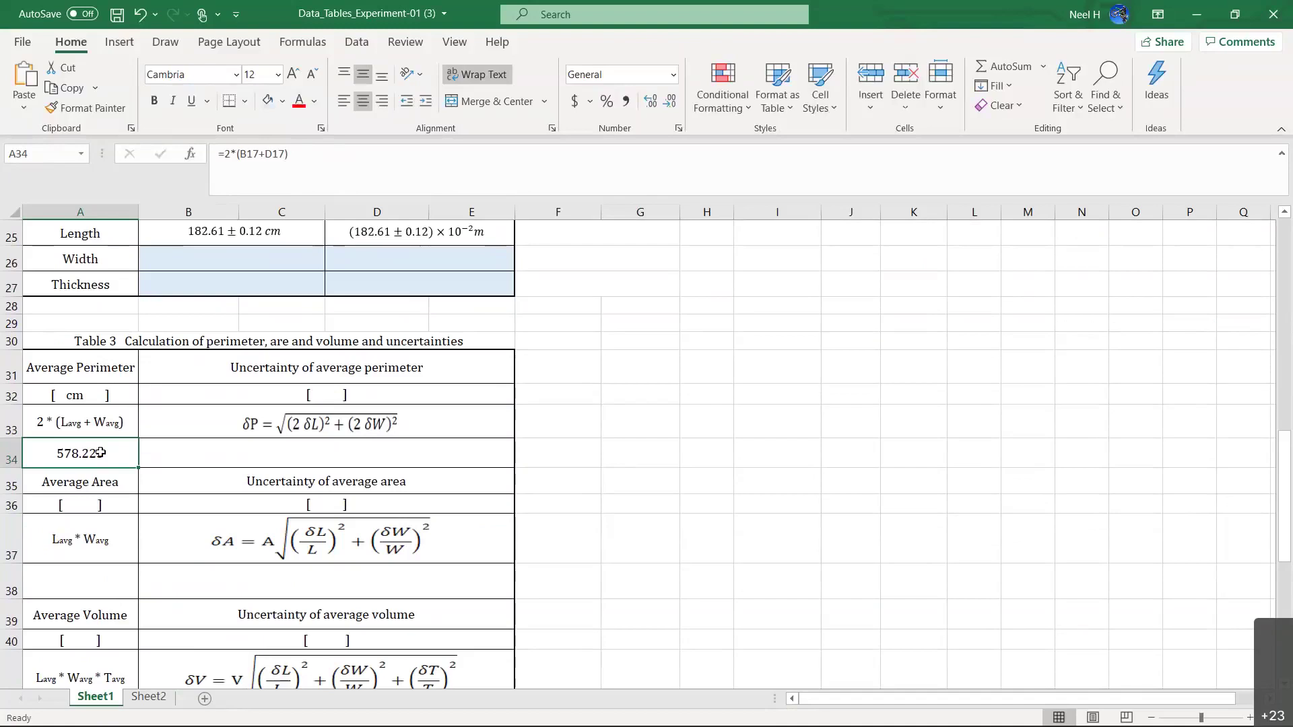
pyautogui.rightClick(101, 453)
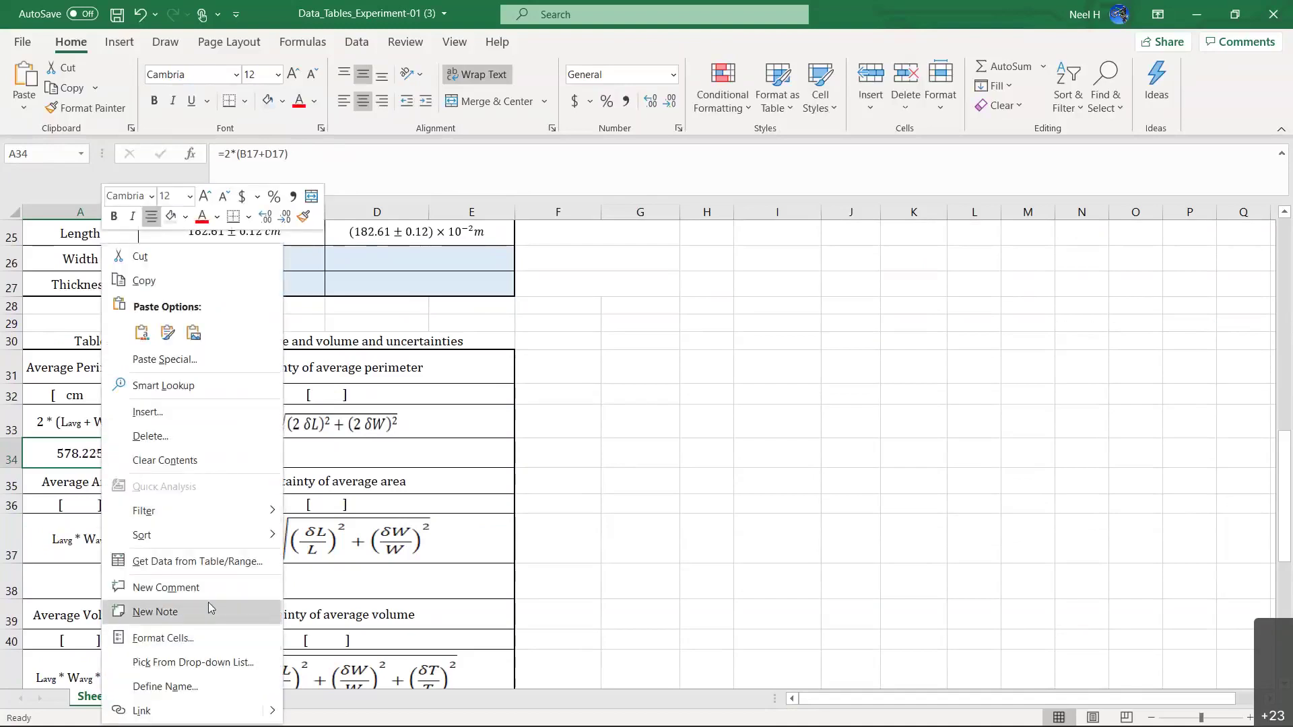
pyautogui.click(205, 637)
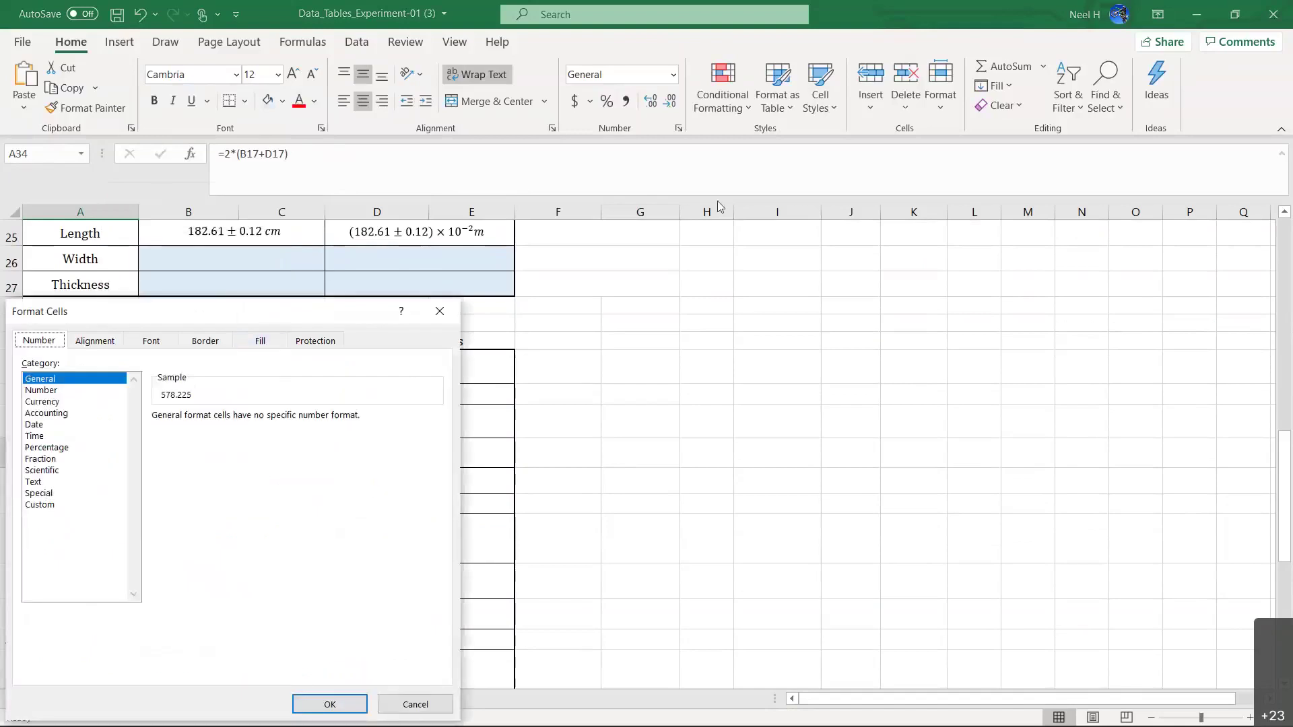
pyautogui.click(763, 264)
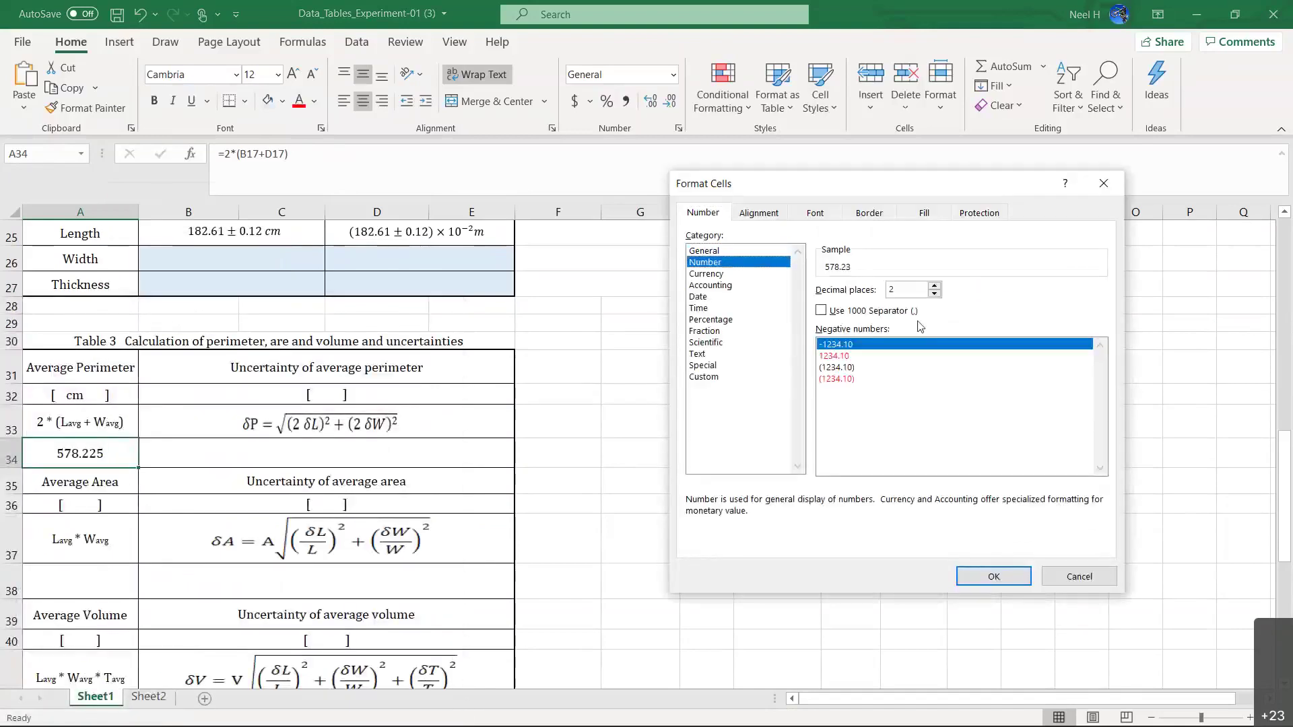
pyautogui.click(992, 577)
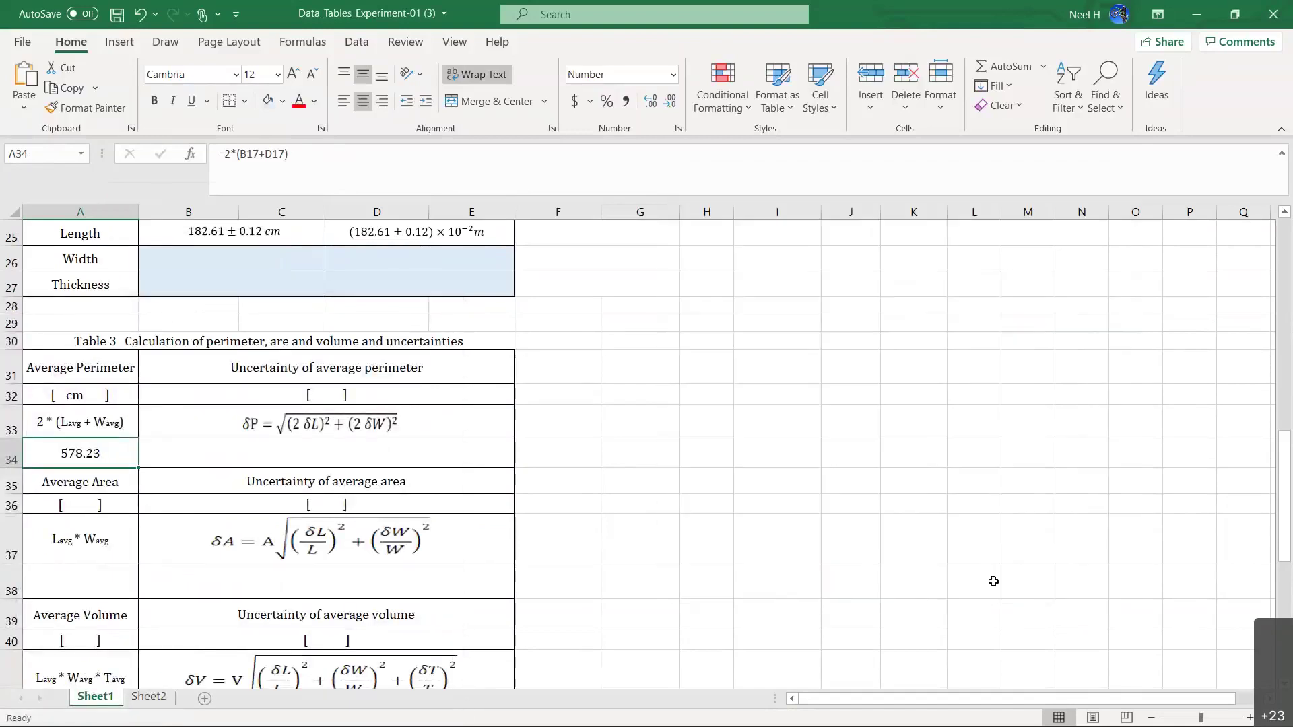
# Select the perimeter uncertainty cell B34 and restore the workbook to a smaller window beside the lab manual
pyautogui.click(466, 457)
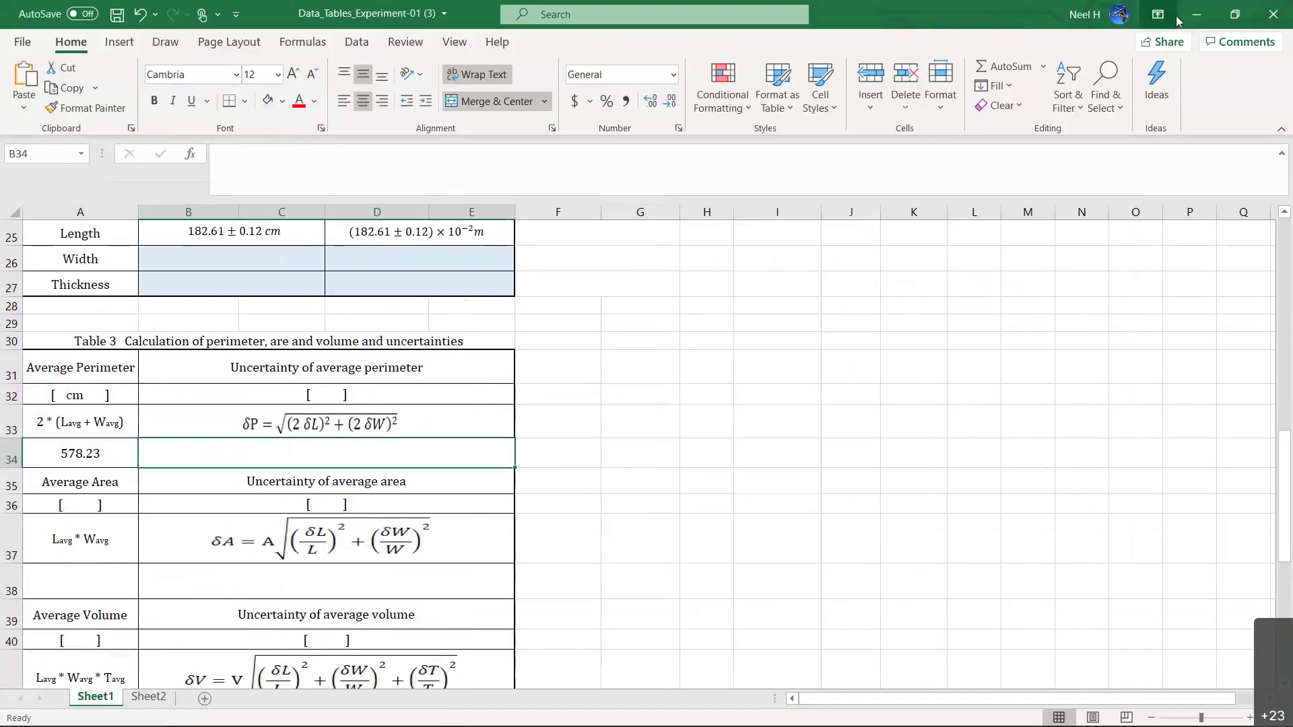
pyautogui.click(1232, 14)
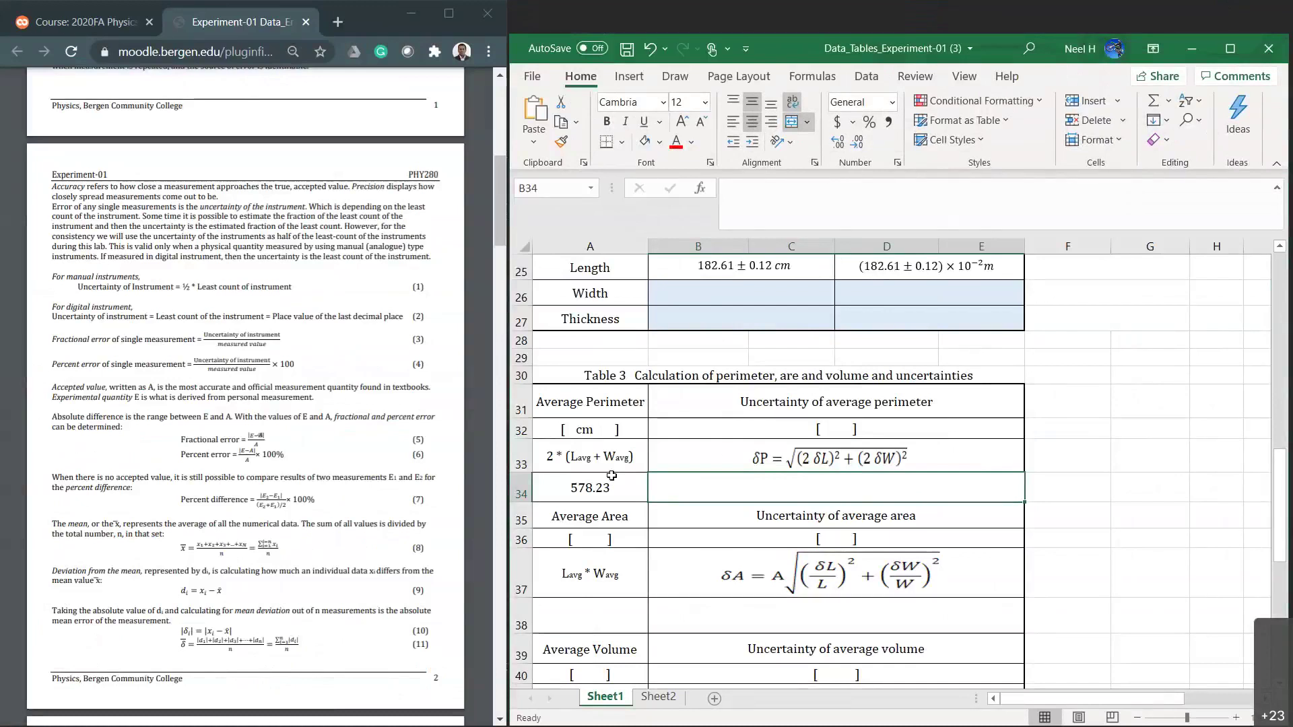
# Compare Table 1's length trials with the measured values and uncertainties K7:K9 in the Standard Measurements table
pyautogui.scroll(8, 611, 476)
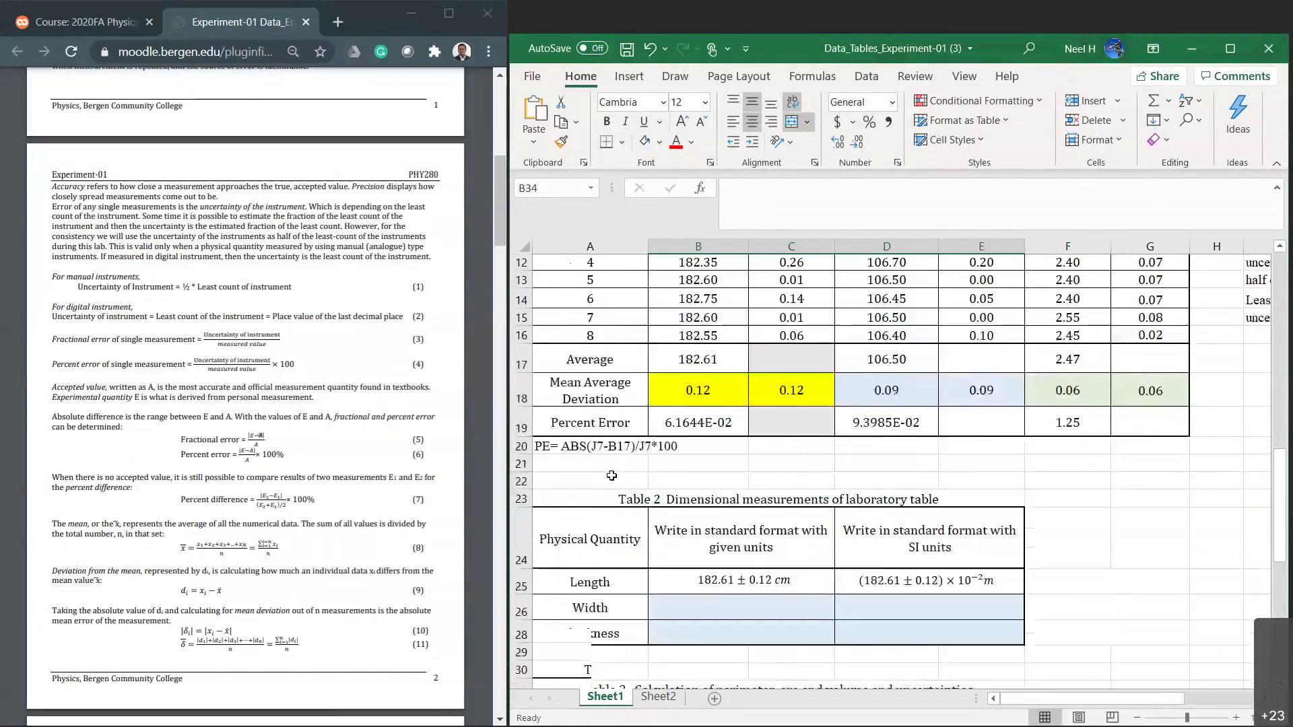
pyautogui.click(698, 433)
pyautogui.keyDown('shift'); pyautogui.click(707, 570); pyautogui.keyUp('shift')
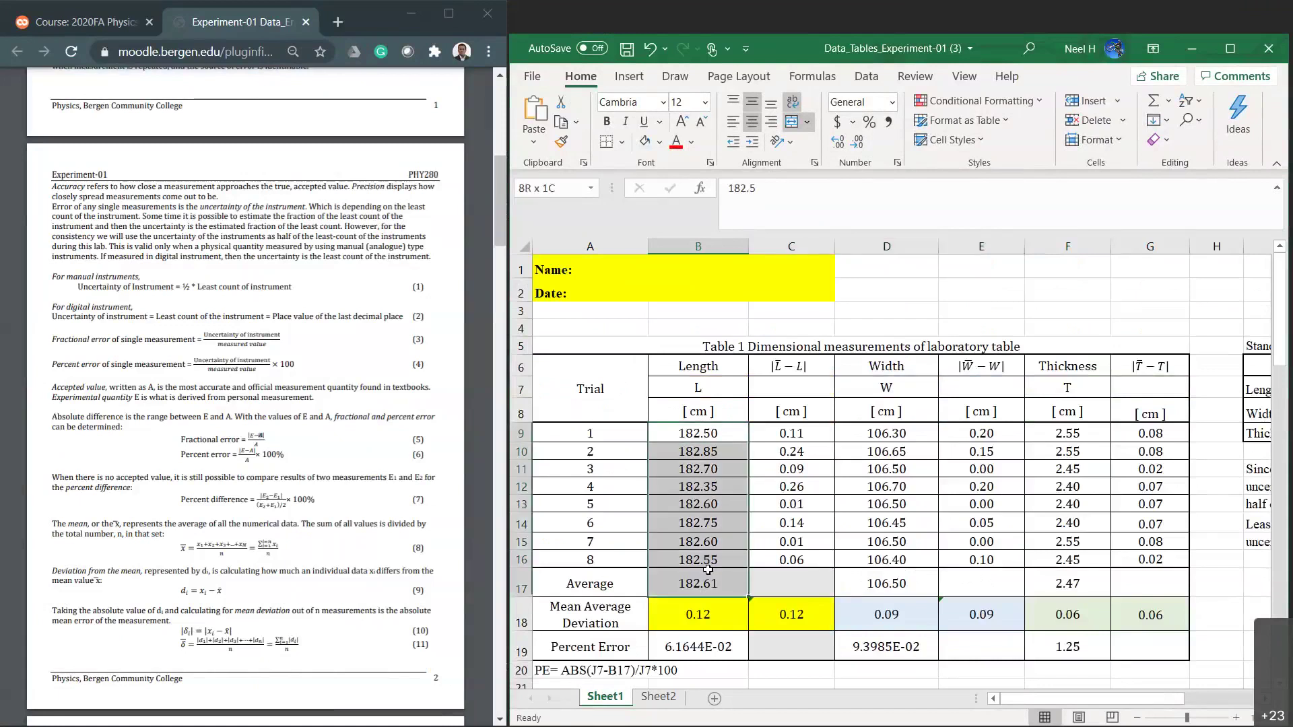
pyautogui.hscroll(5, 707, 570)
pyautogui.hscroll(1, 708, 569)
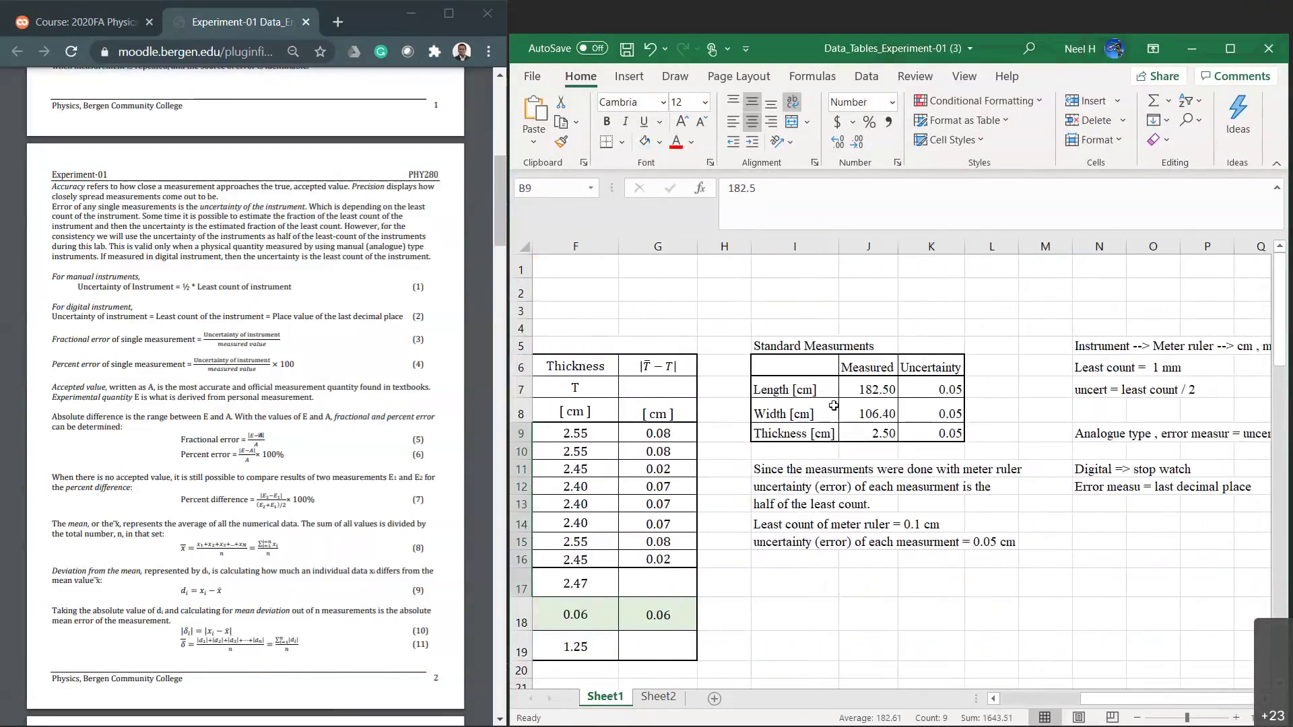
pyautogui.click(815, 390)
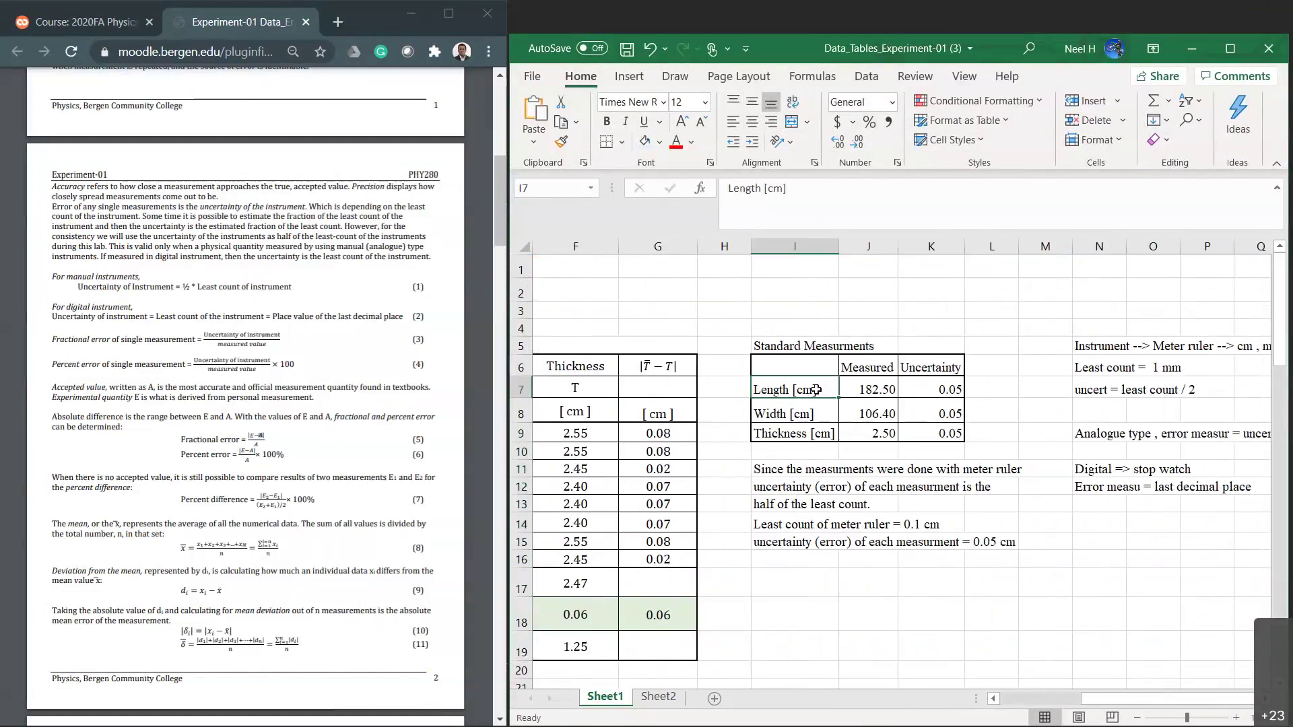
pyautogui.moveTo(942, 389); pyautogui.dragTo(949, 434)
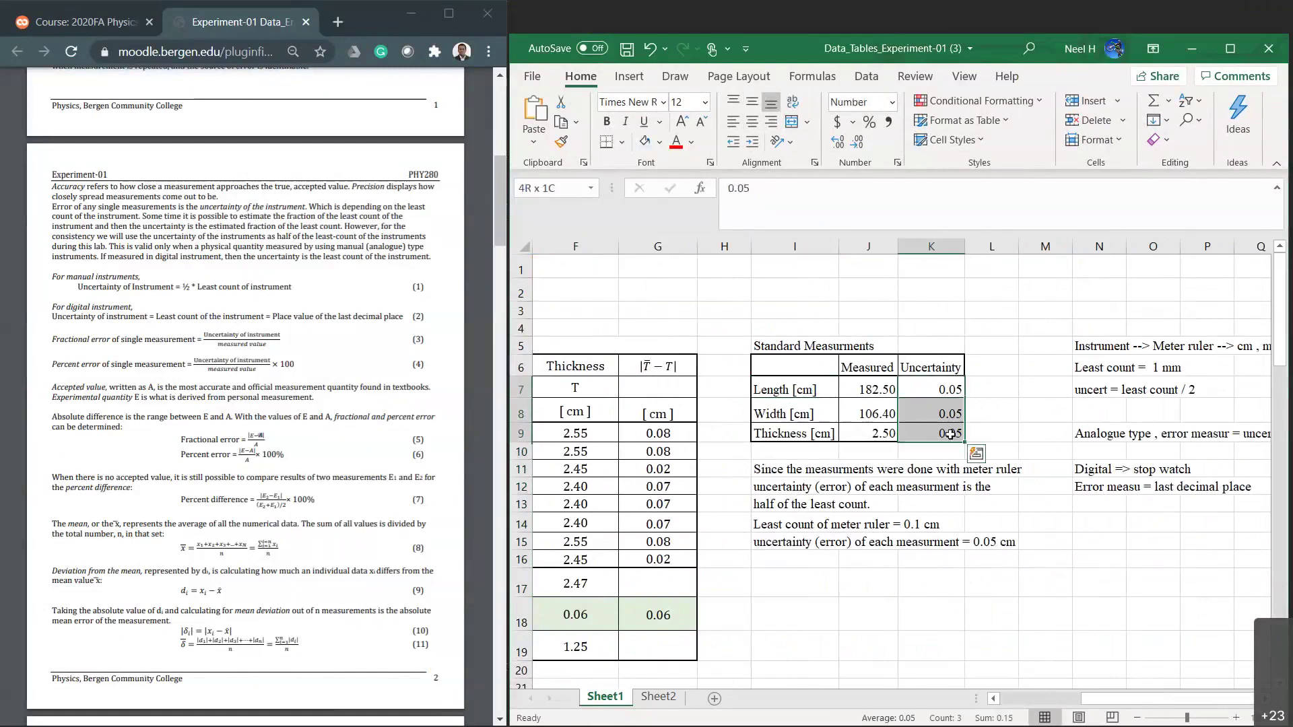
pyautogui.moveTo(876, 389); pyautogui.dragTo(923, 387)
pyautogui.hscroll(-6, 923, 387)
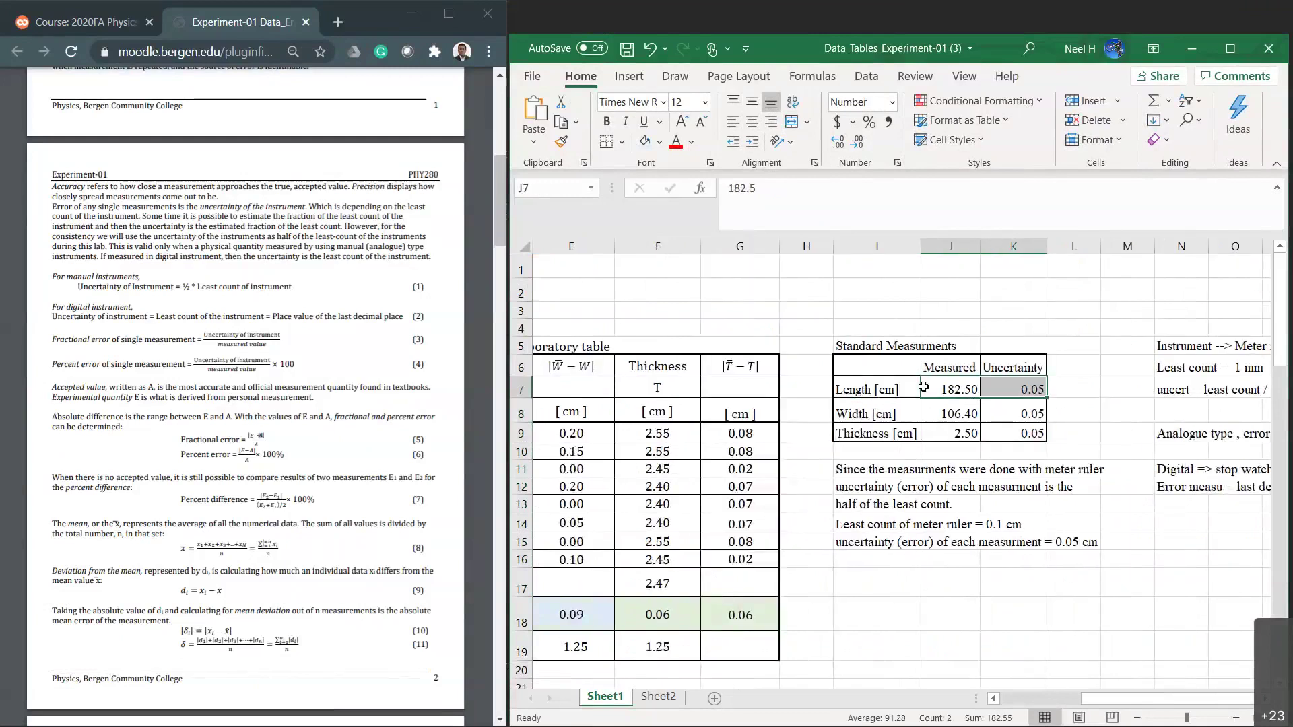
# Review the length trials B9:B16 together with their average in B17, mean average deviation in B18 and the percent error row
pyautogui.click(714, 431)
pyautogui.moveTo(713, 432); pyautogui.dragTo(694, 557)
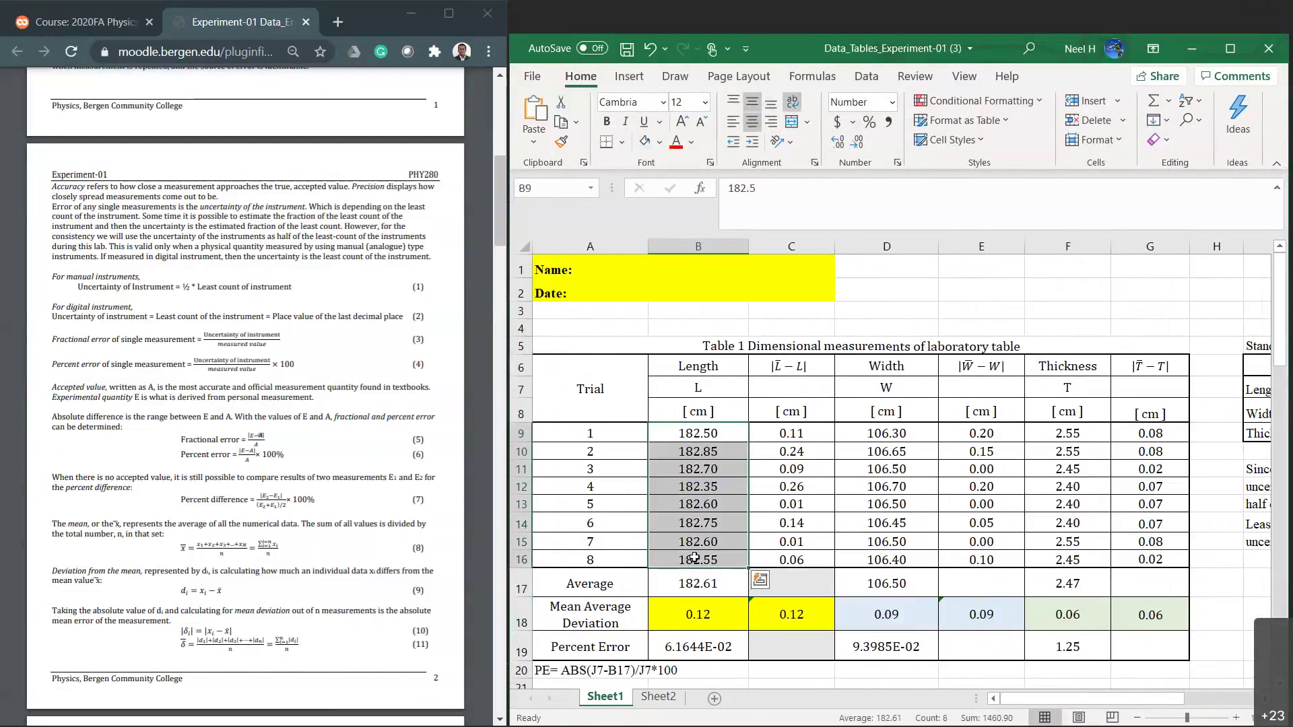
pyautogui.click(694, 388)
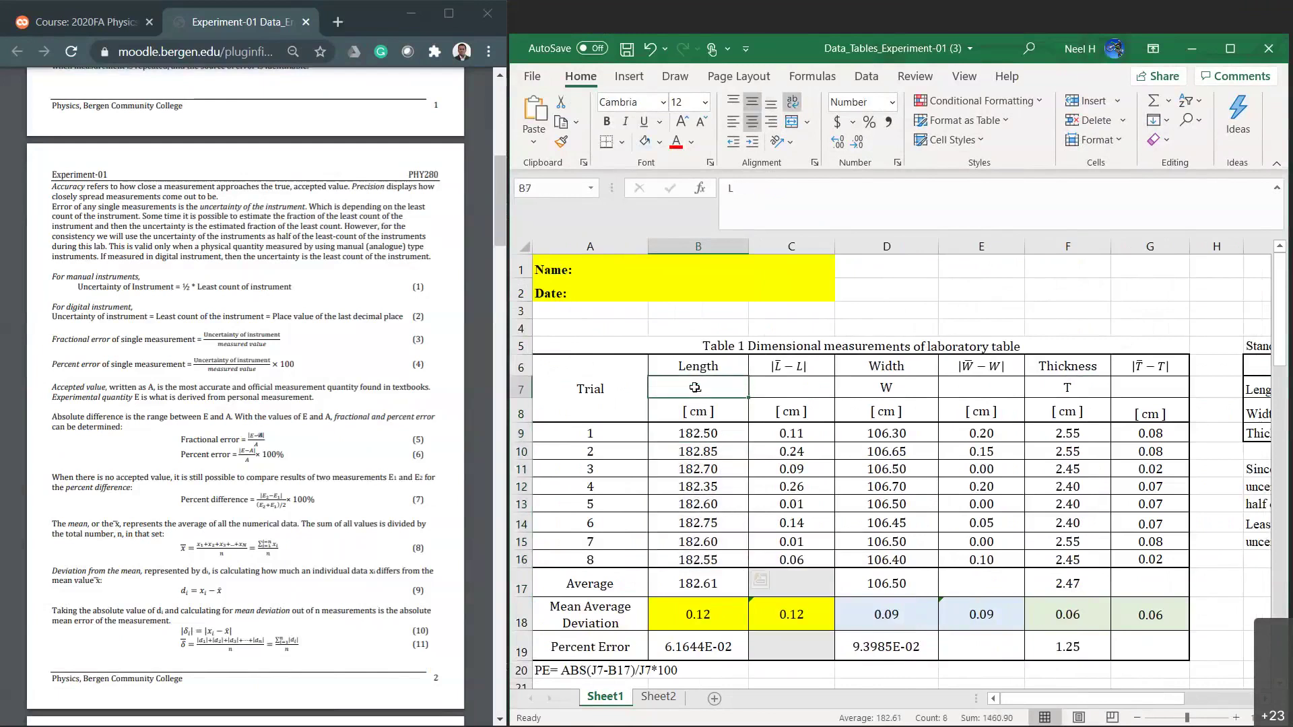
pyautogui.click(695, 583)
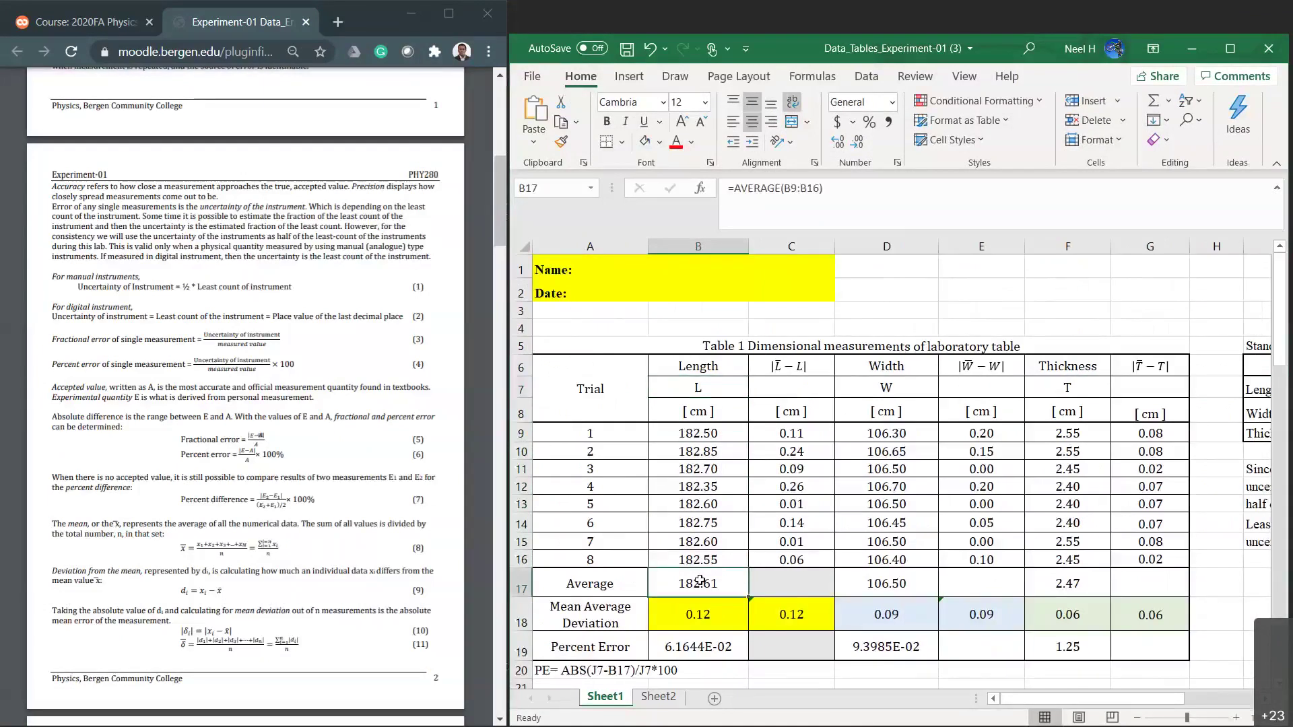
pyautogui.scroll(-1, 699, 579)
pyautogui.scroll(-2, 700, 579)
pyautogui.click(688, 492)
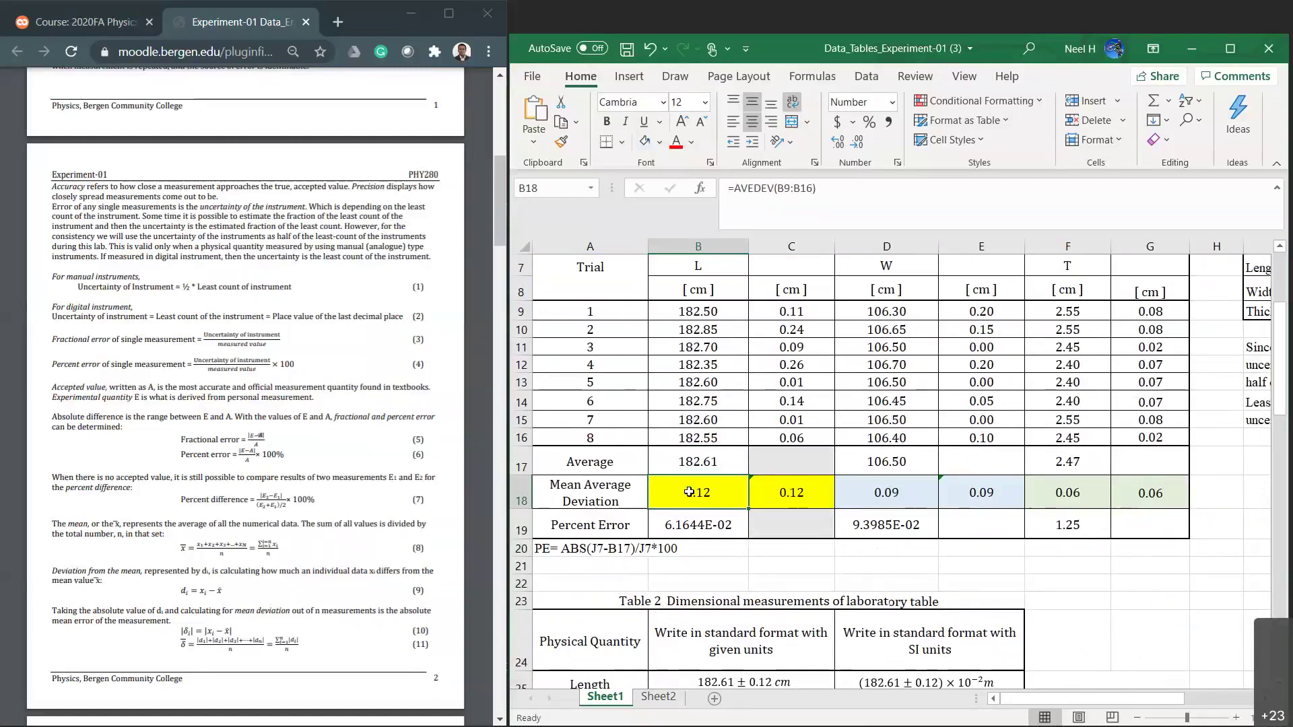
pyautogui.scroll(-4, 689, 492)
pyautogui.scroll(1, 684, 471)
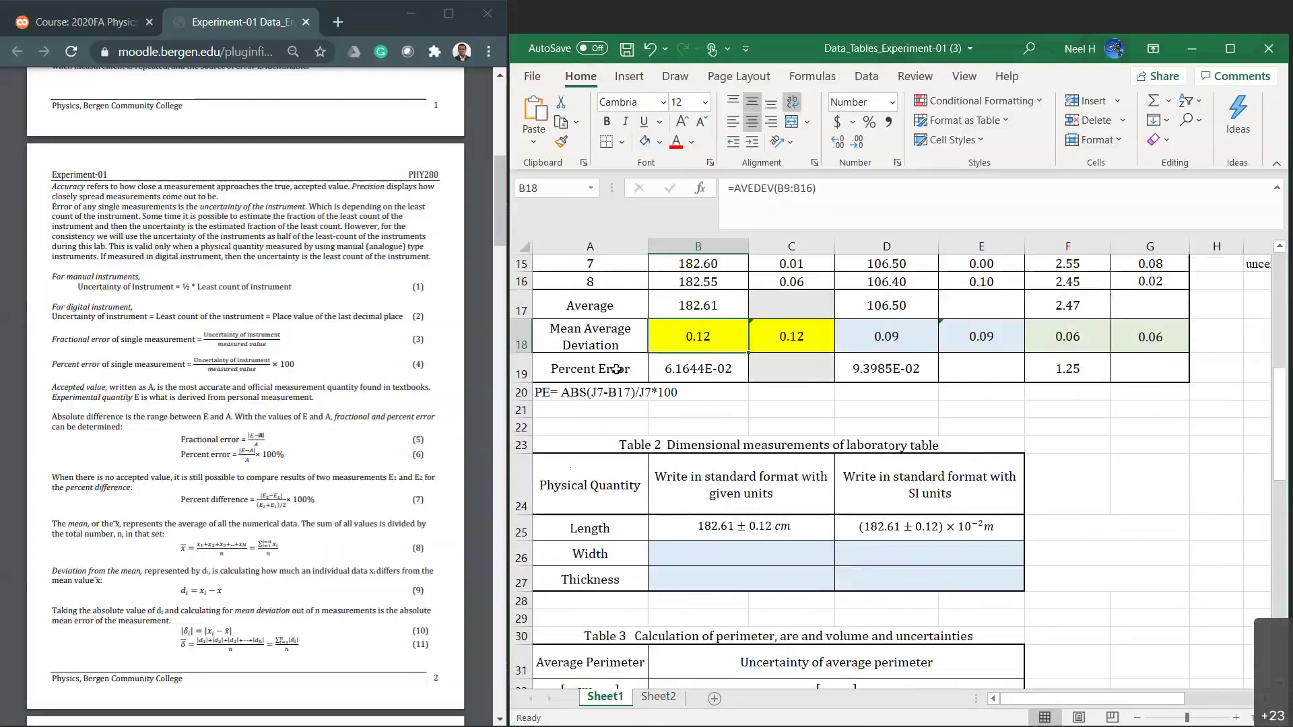
pyautogui.click(616, 364)
# Examine Table 3's average perimeter expression in A33 and the perimeter uncertainty equation next to it
pyautogui.scroll(-4, 731, 449)
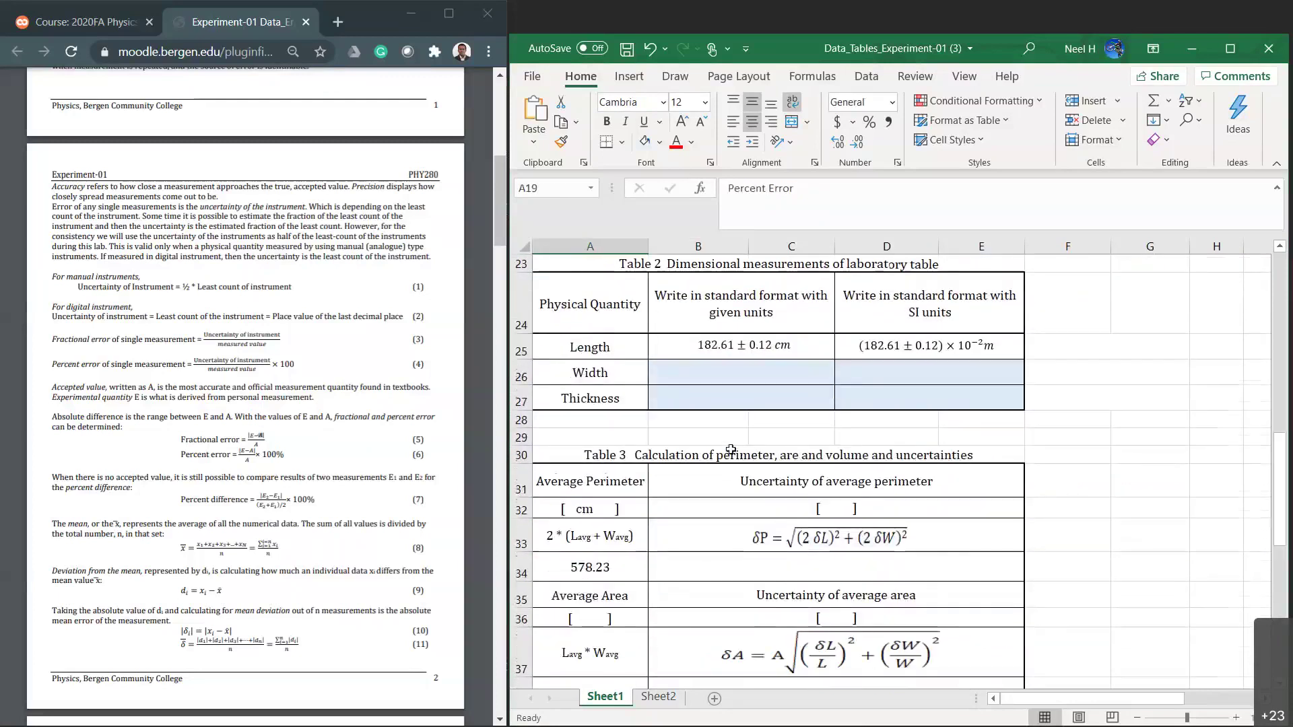
pyautogui.scroll(-1, 731, 449)
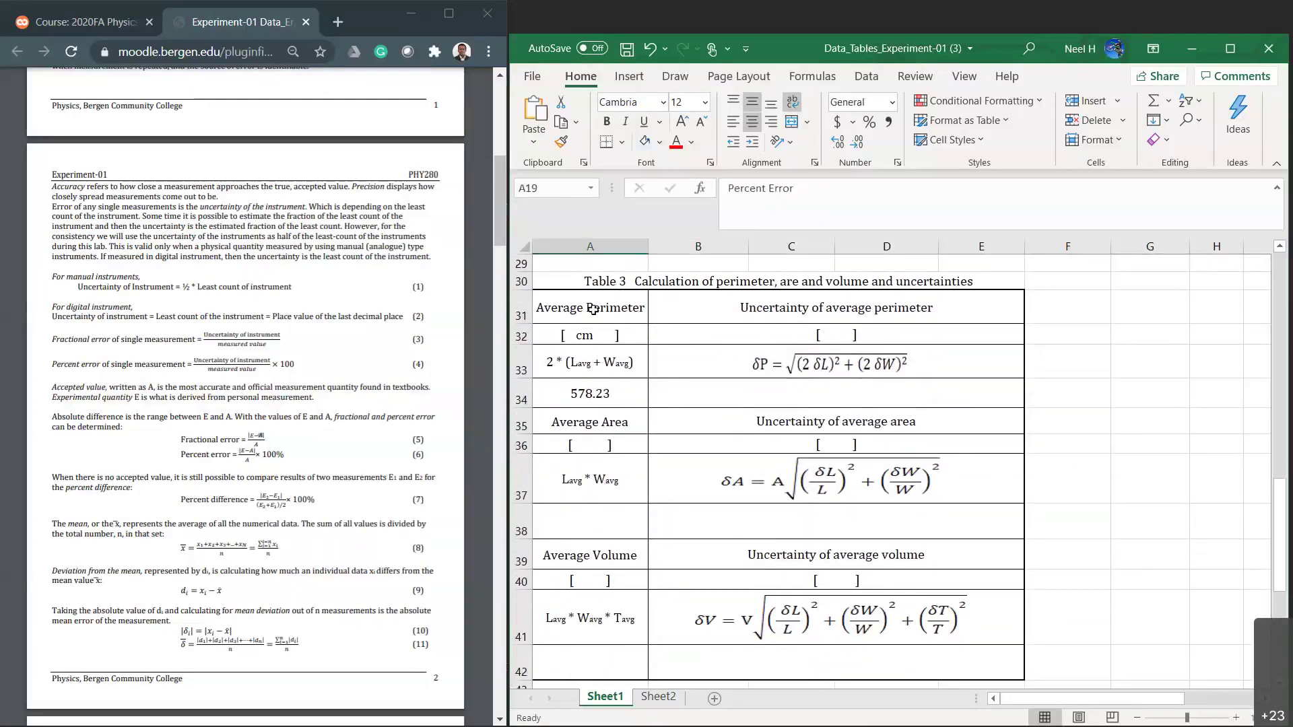
pyautogui.click(592, 304)
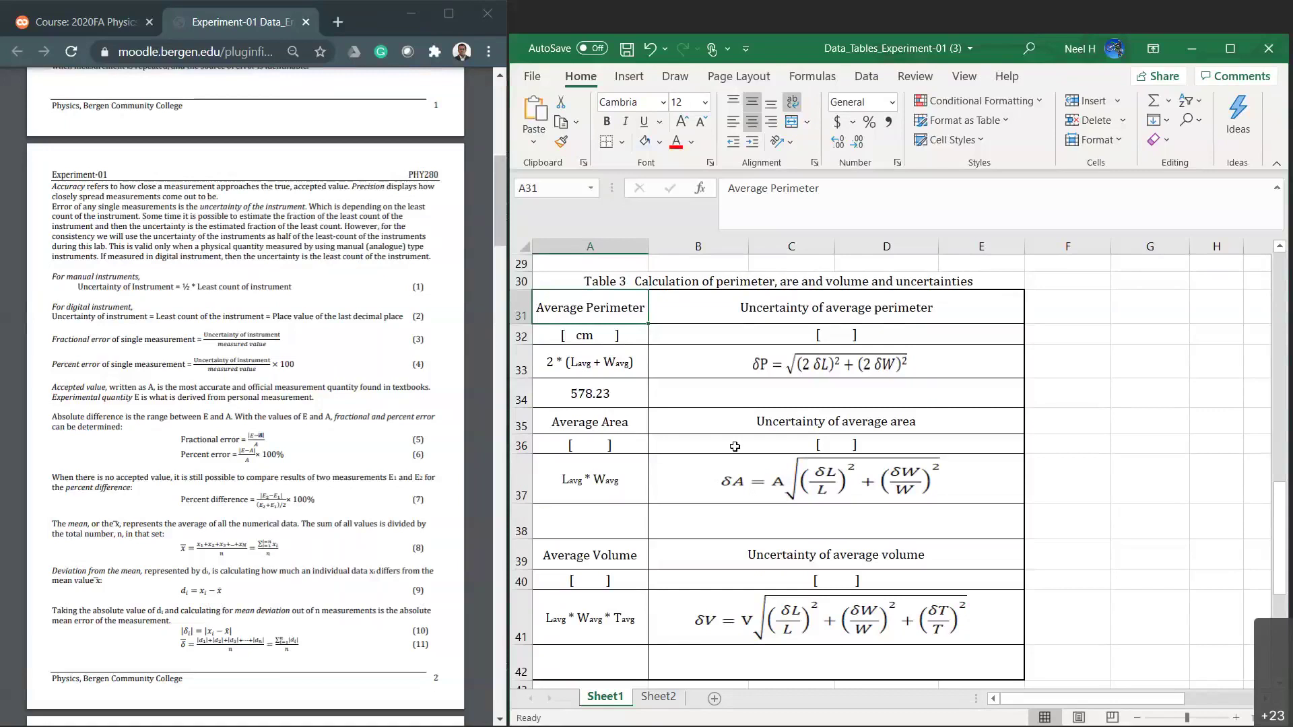
pyautogui.click(583, 366)
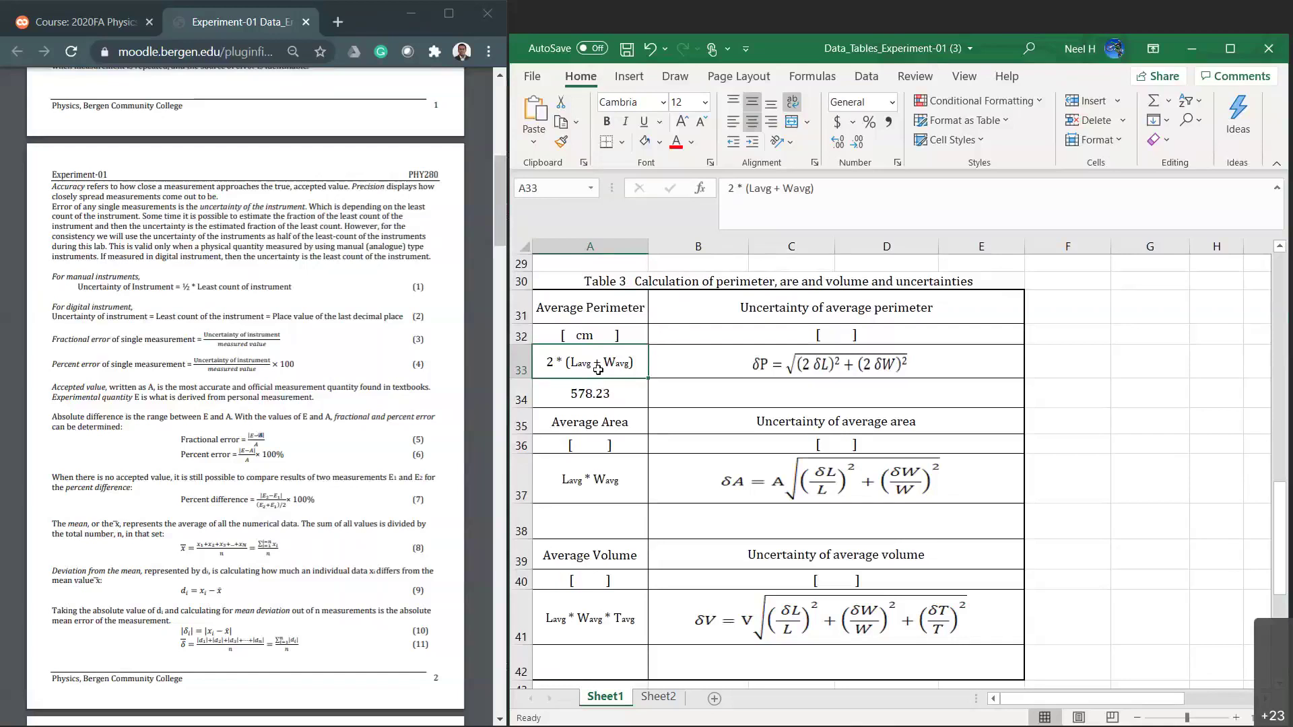
pyautogui.click(774, 365)
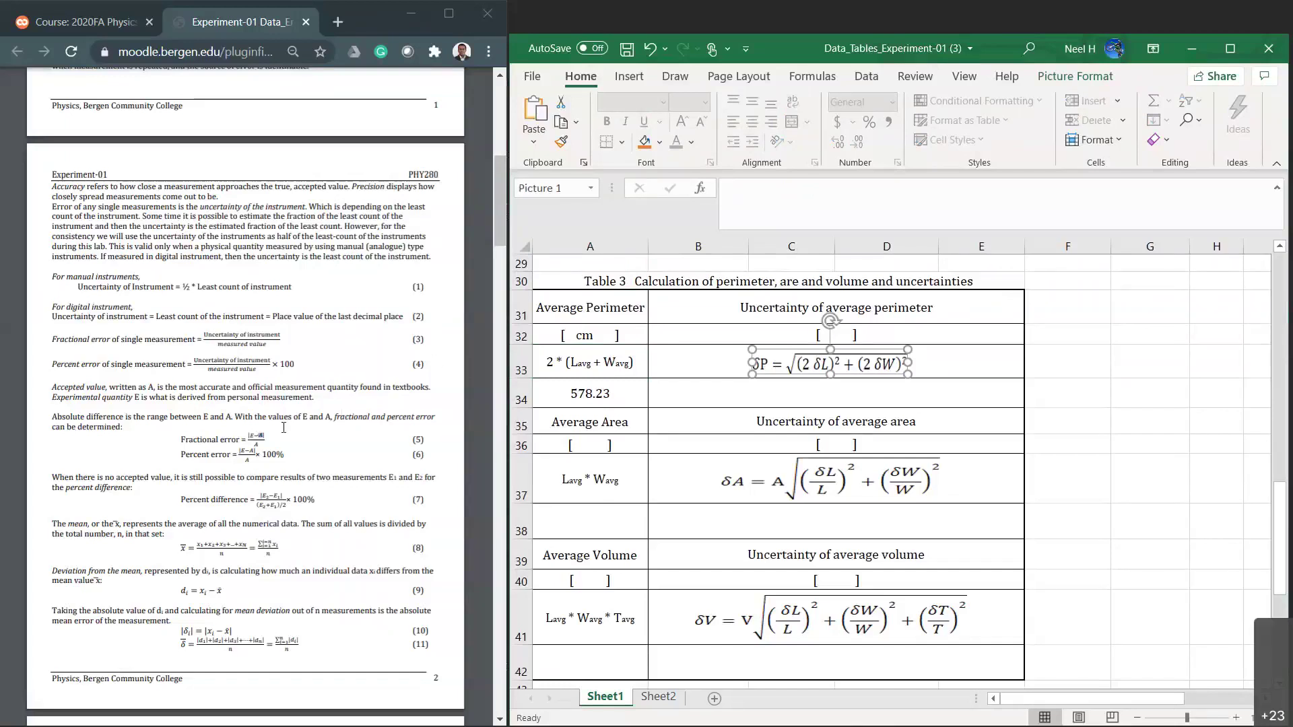
pyautogui.click(568, 362)
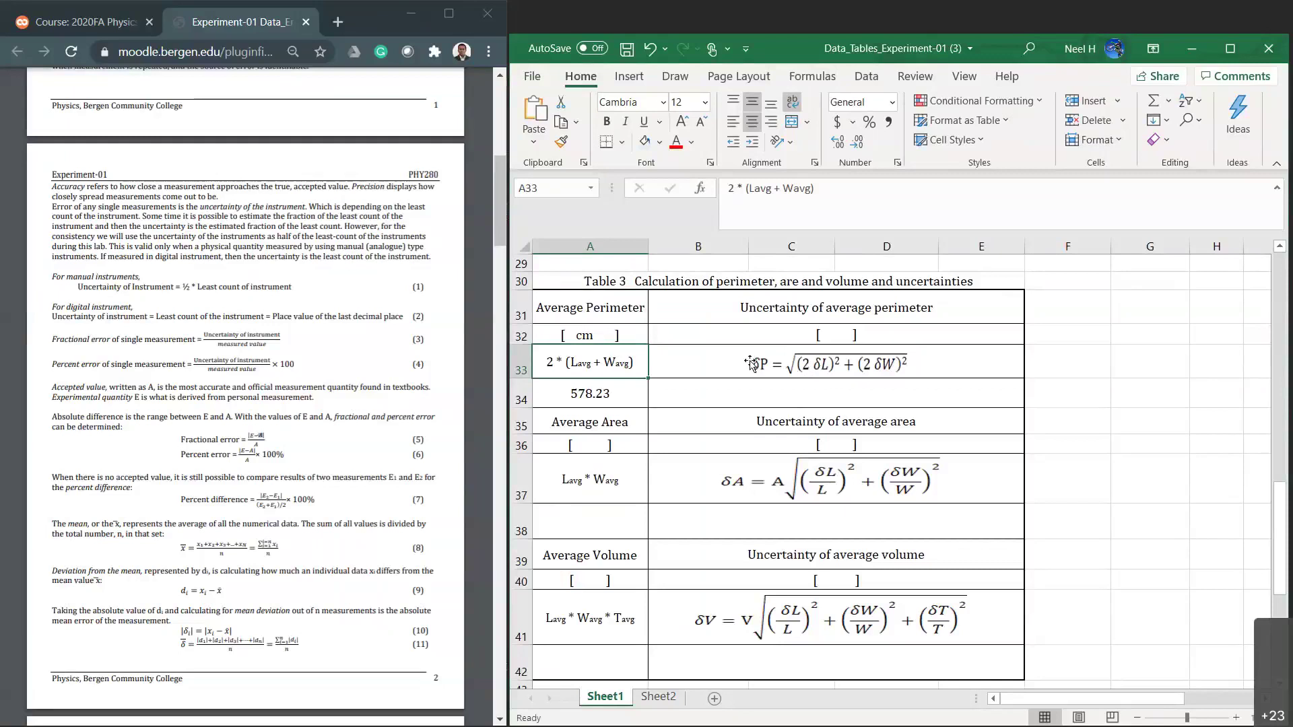
# Trace how Table 1's length column leads to the AVERAGE formula in B17 and the AVEDEV formula in B18
pyautogui.scroll(9, 751, 364)
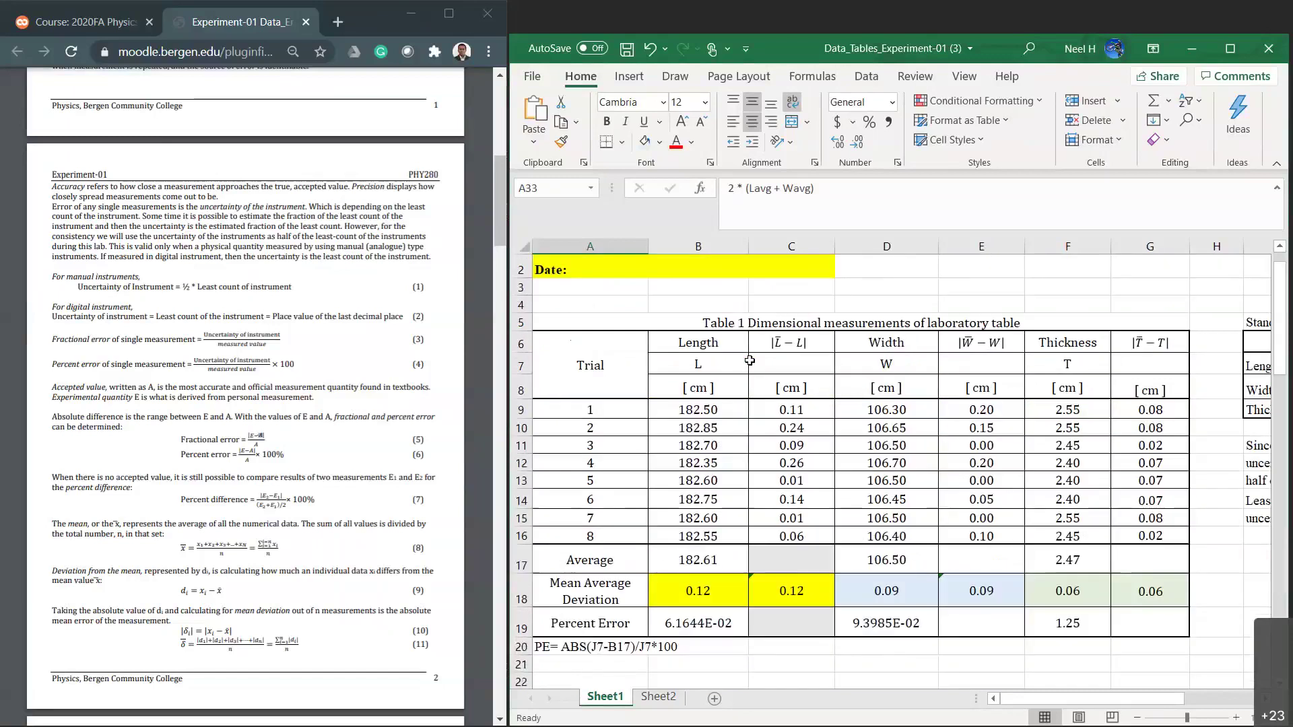
pyautogui.scroll(-1, 738, 450)
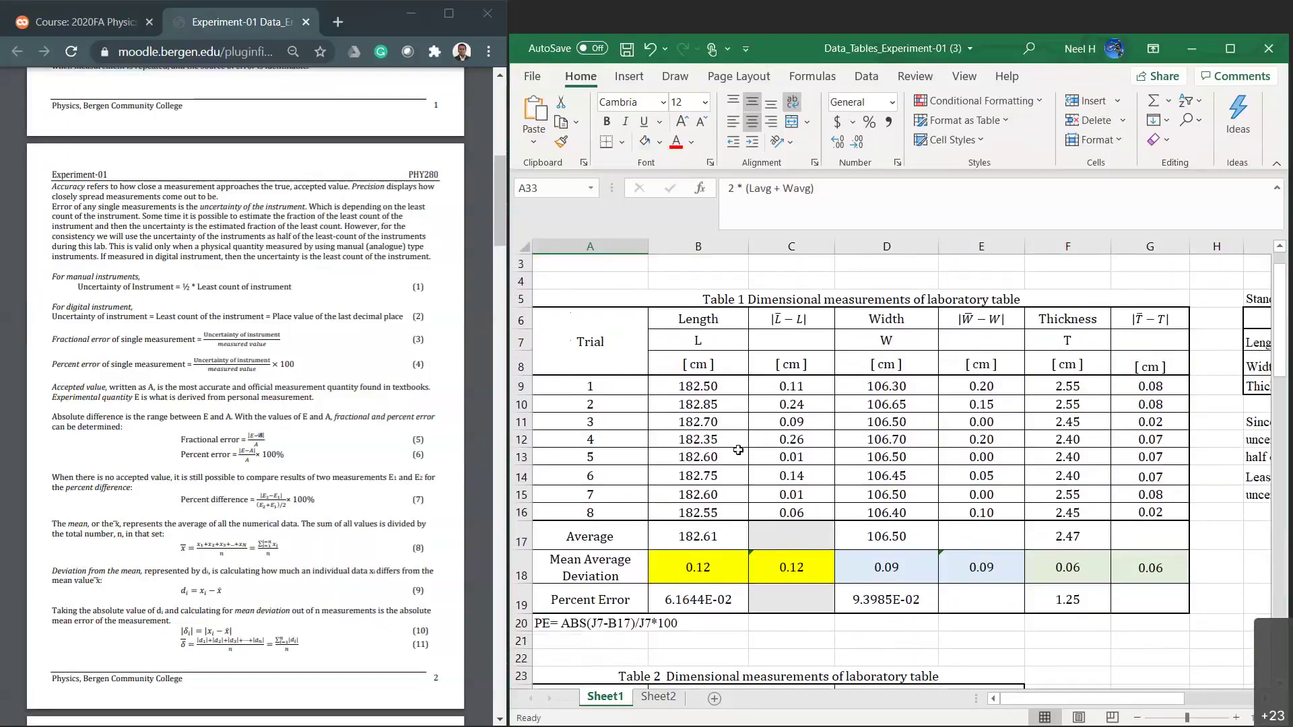
pyautogui.moveTo(708, 320); pyautogui.dragTo(712, 512)
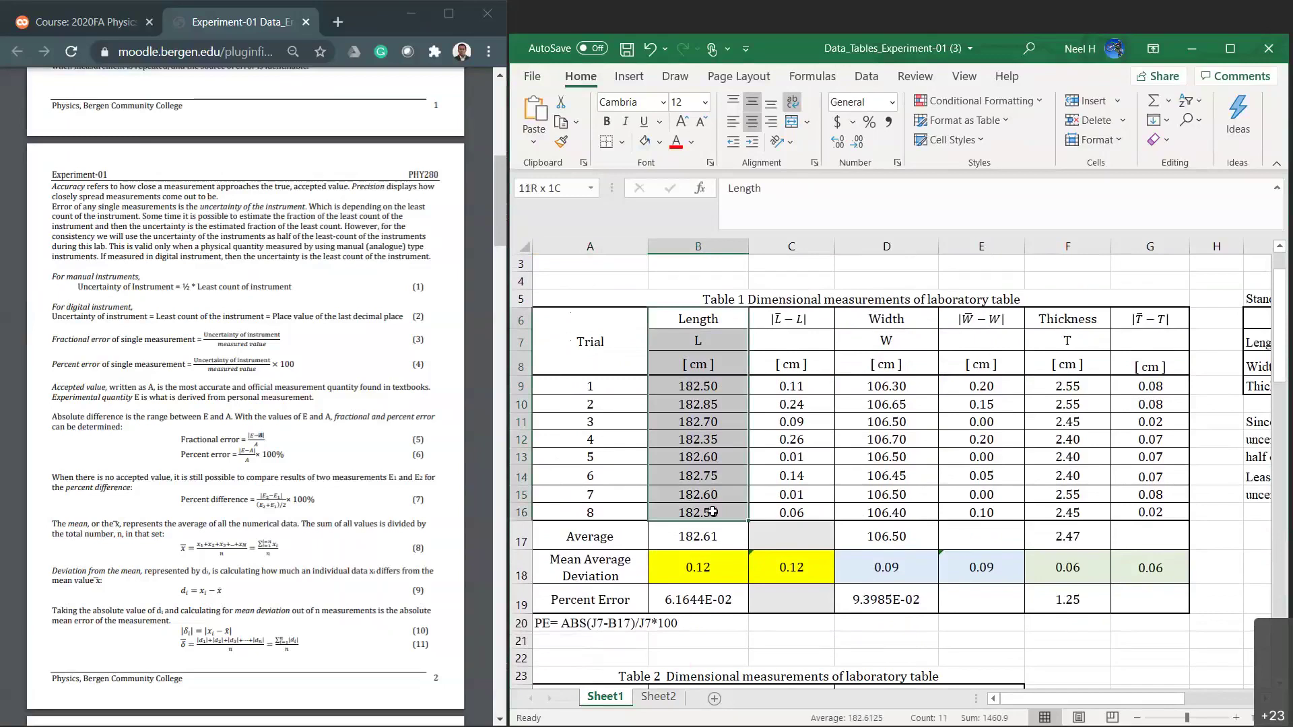
pyautogui.moveTo(701, 387); pyautogui.dragTo(699, 512)
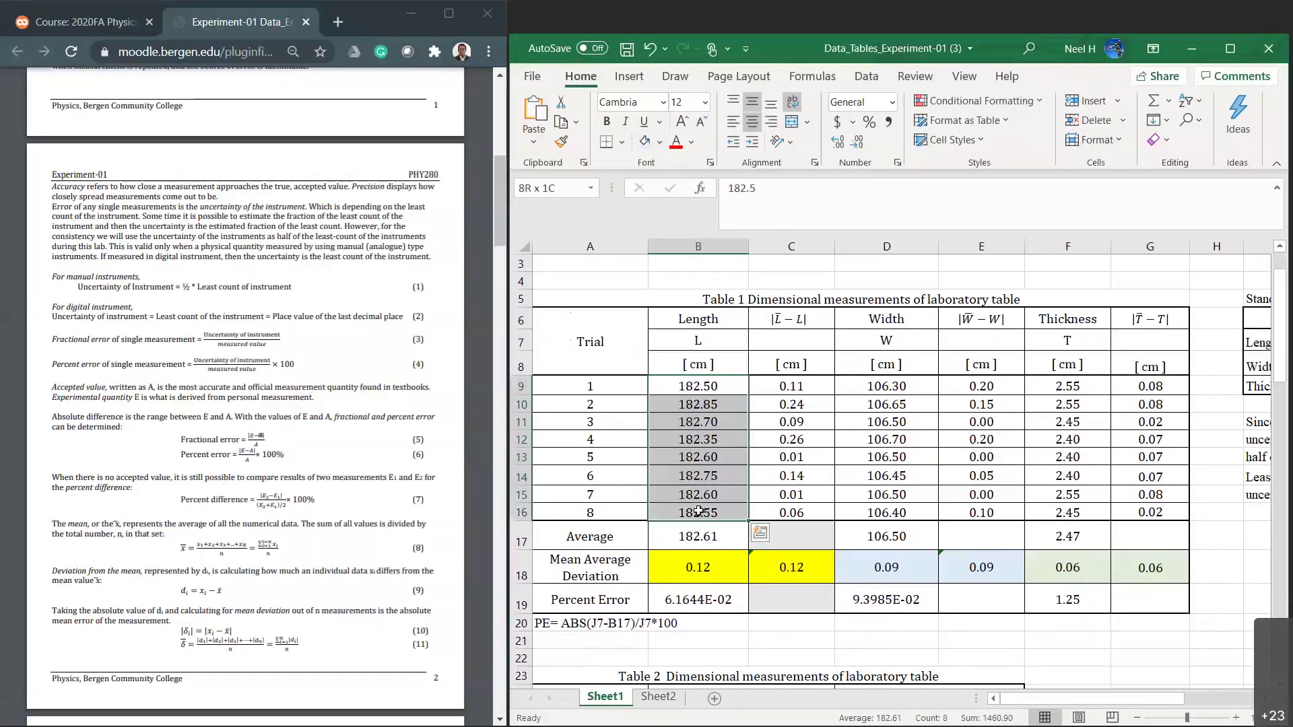
pyautogui.click(699, 543)
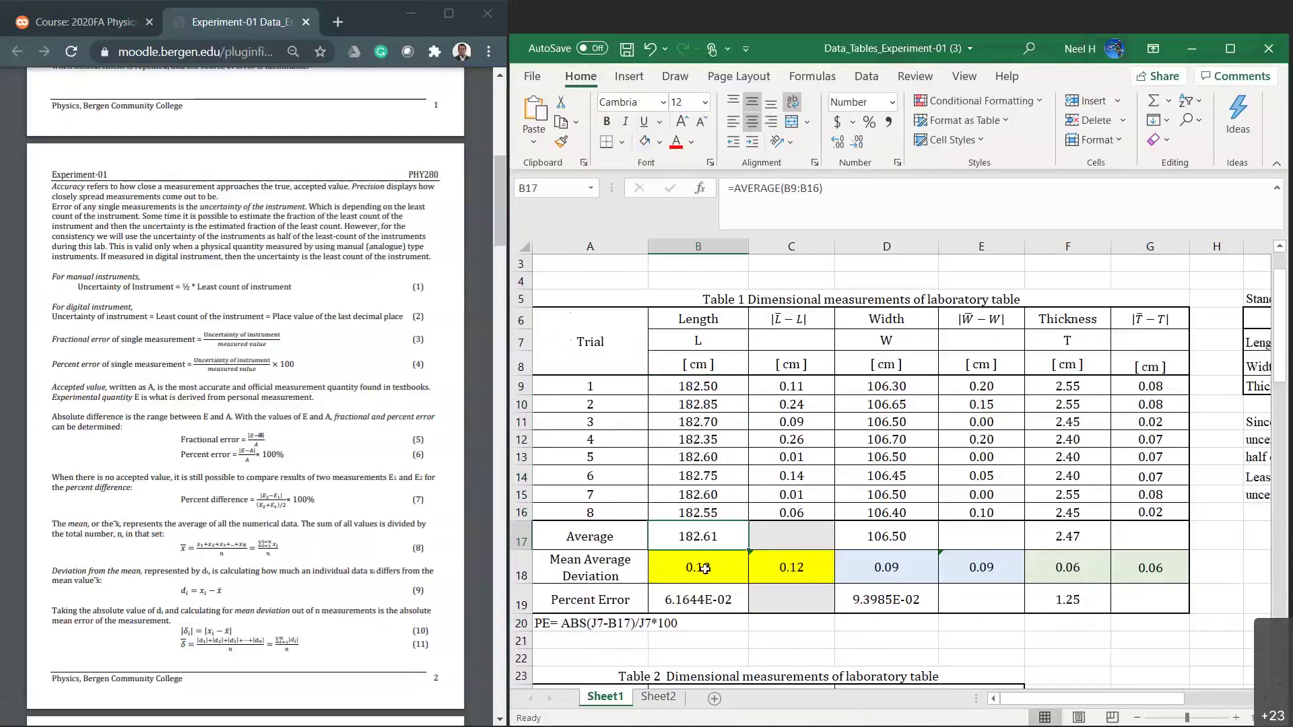
pyautogui.click(705, 569)
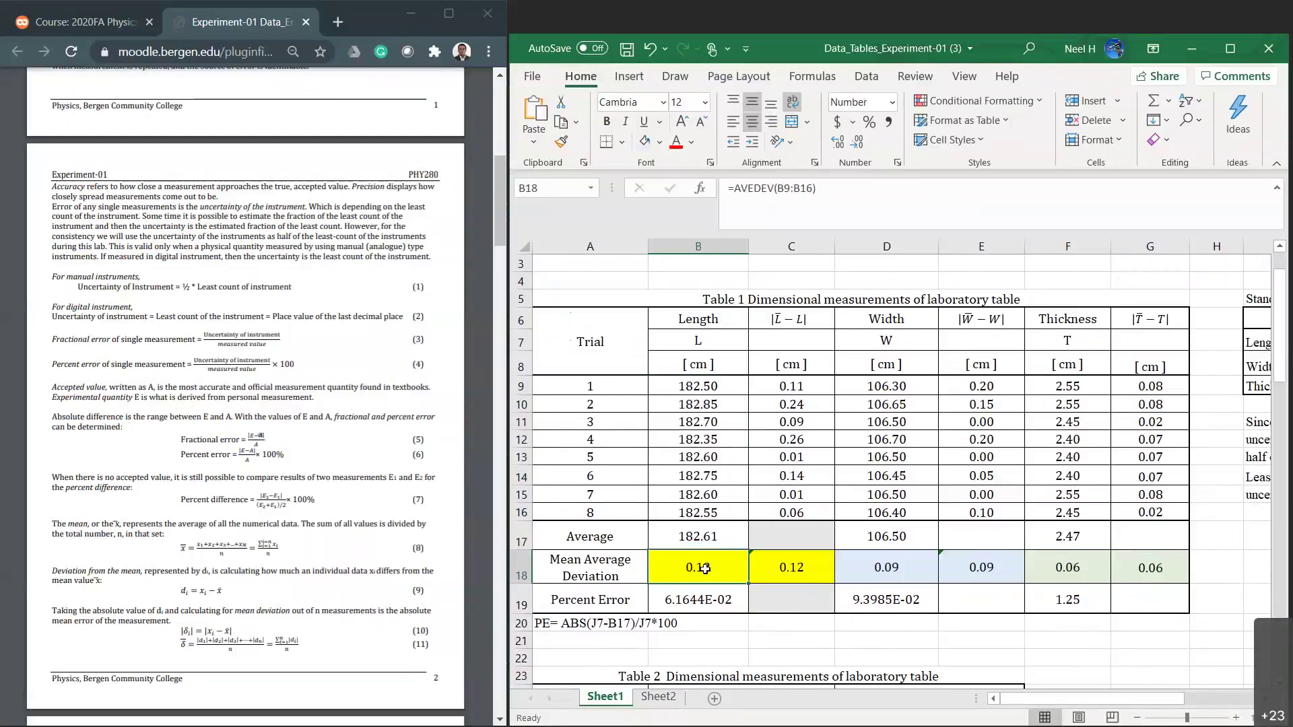
pyautogui.scroll(-8, 599, 382)
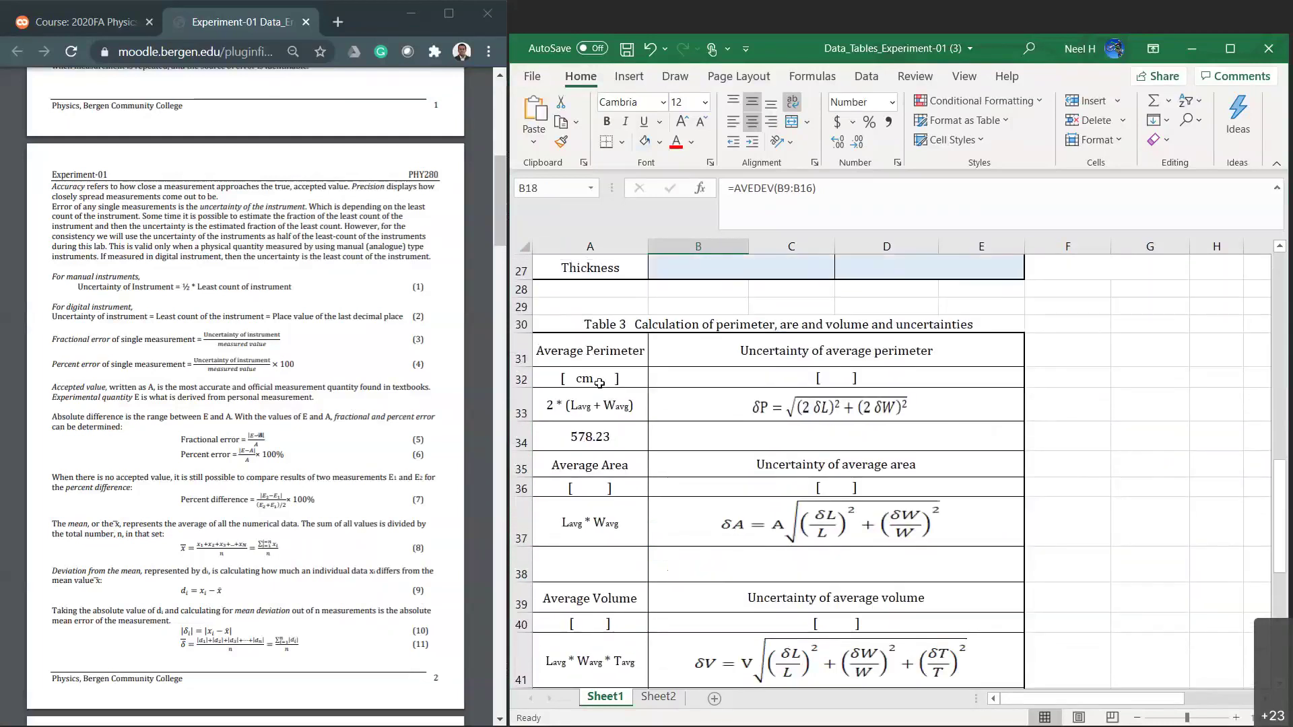
# Check Table 3's average perimeter expression against the Propagation of Error section of the lab manual
pyautogui.click(591, 353)
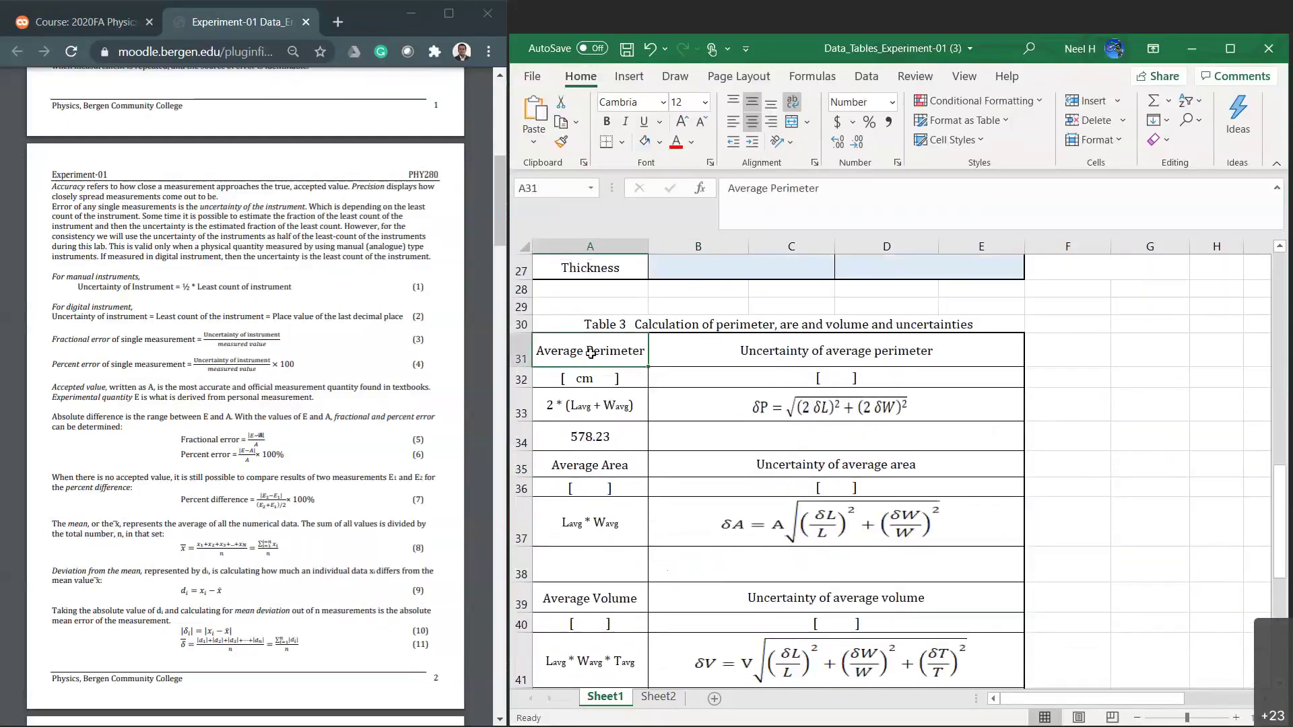
pyautogui.click(583, 410)
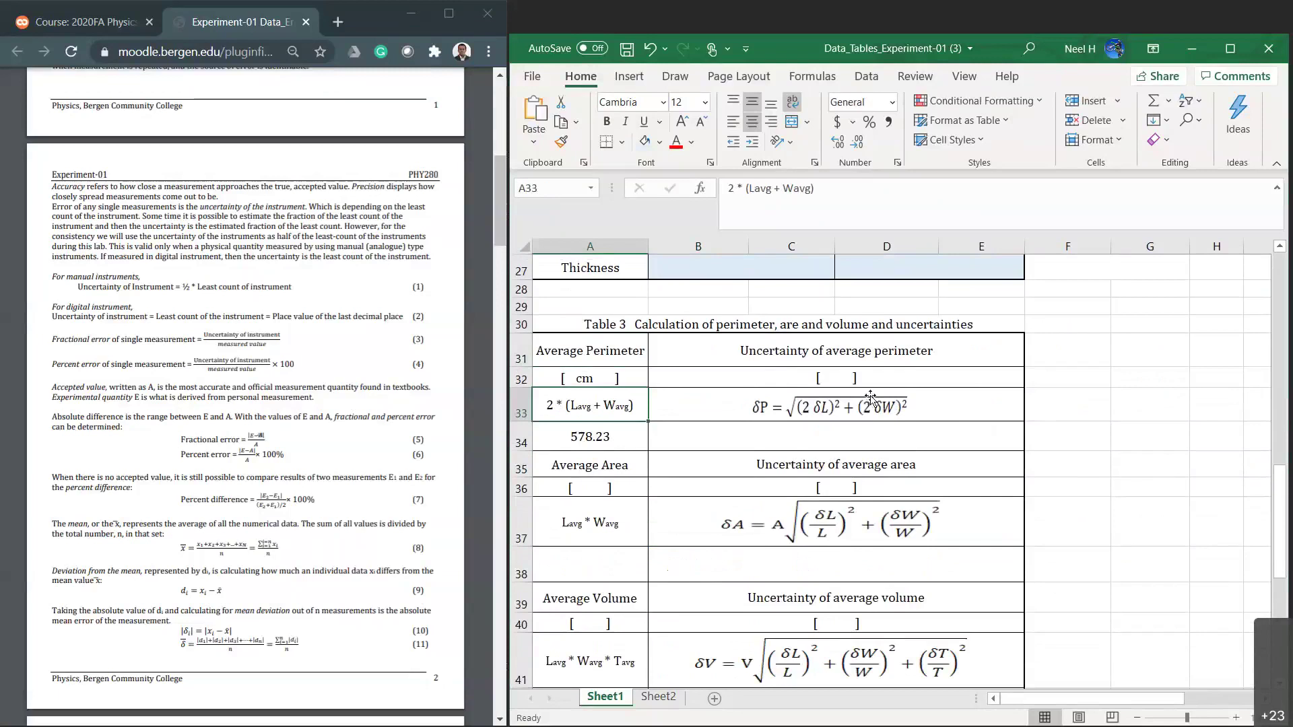
pyautogui.scroll(-10, 259, 451)
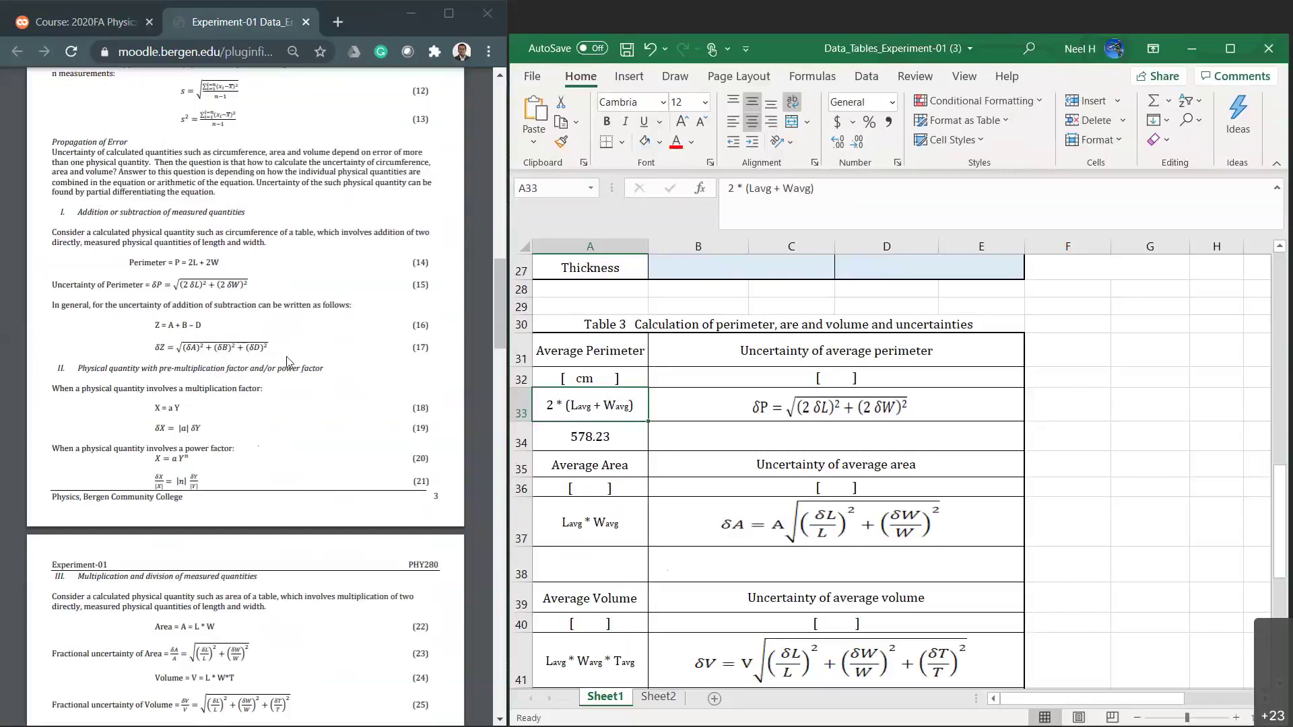
pyautogui.scroll(-1, 289, 361)
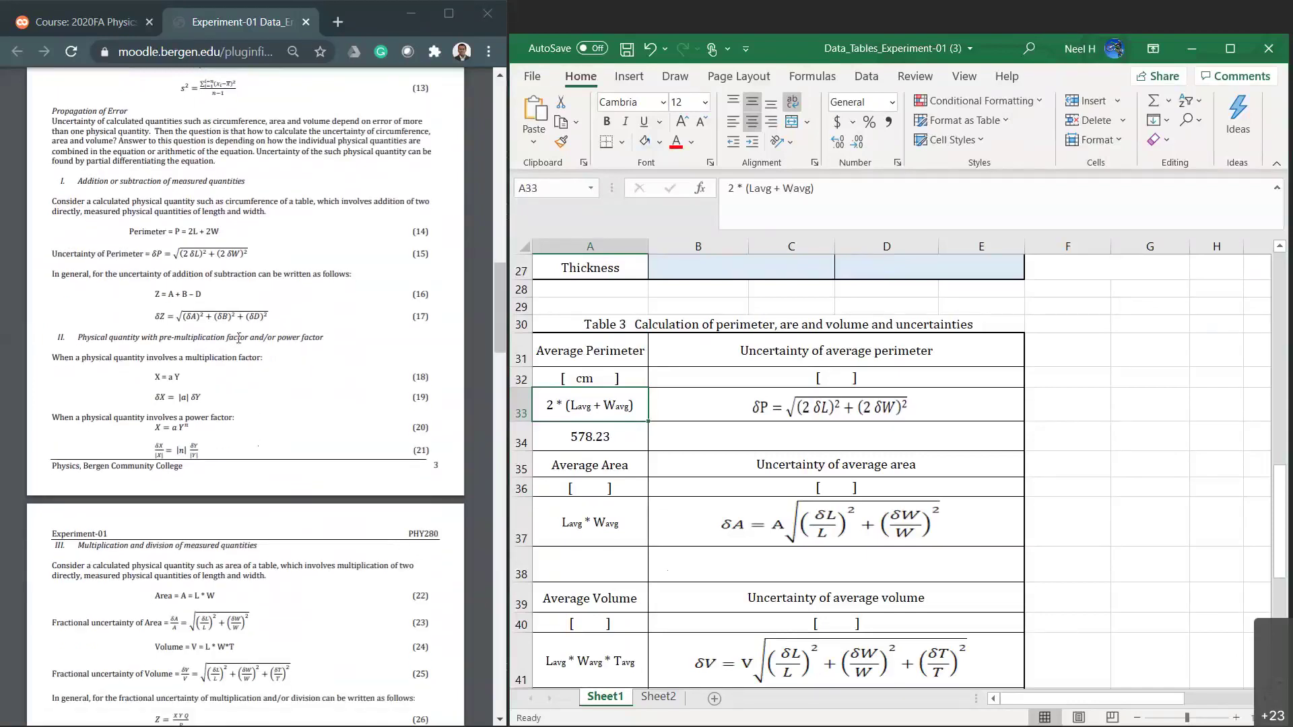
# Examine the general addition and subtraction equation Z = A + B – D and its uncertainty δZ in the lab manual
pyautogui.scroll(3, 288, 363)
pyautogui.moveTo(157, 399); pyautogui.dragTo(209, 399)
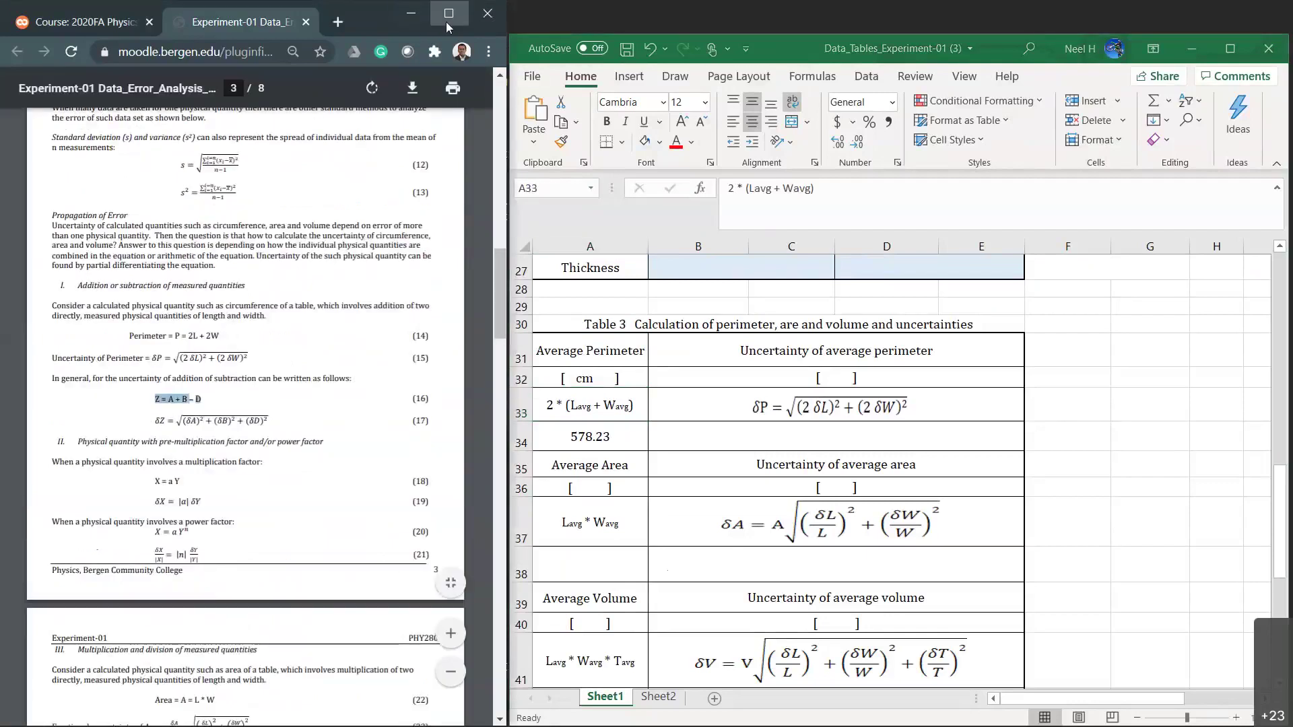
pyautogui.click(446, 23)
pyautogui.keyDown('ctrl'); pyautogui.scroll(4, 471, 377); pyautogui.keyUp('ctrl')
pyautogui.scroll(2, 471, 377)
pyautogui.click(466, 381)
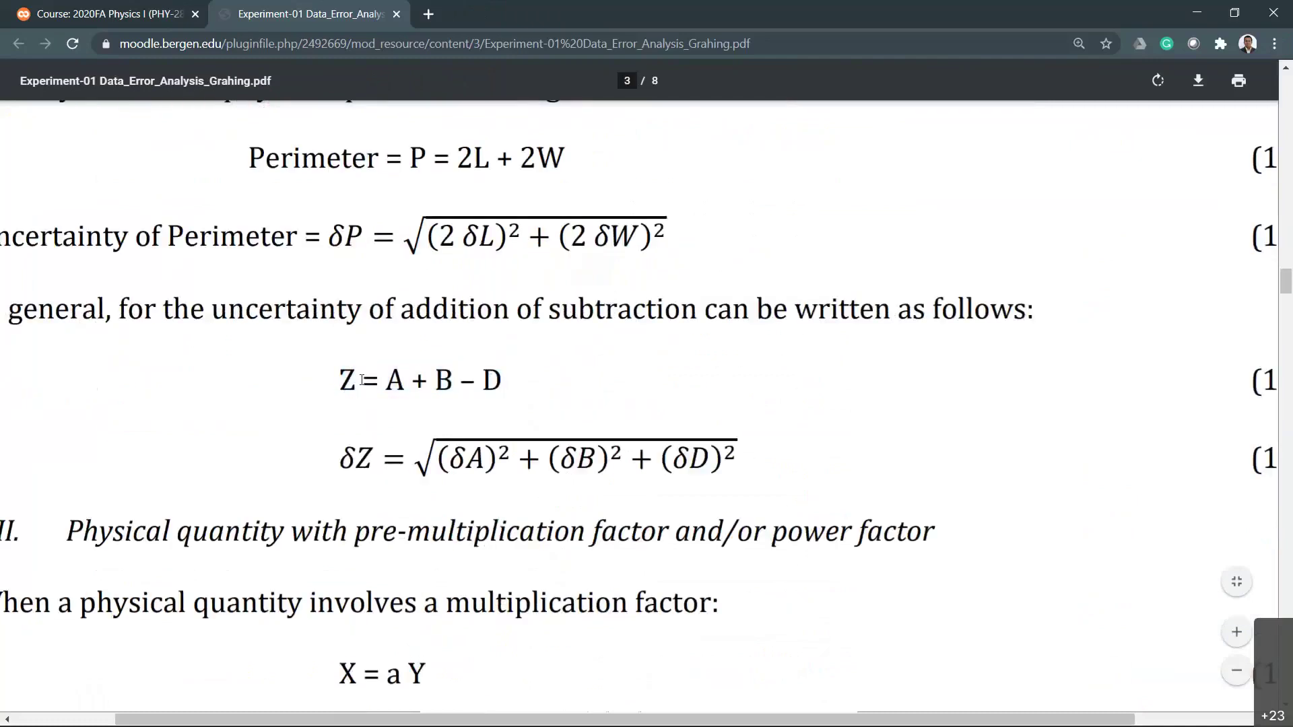
pyautogui.moveTo(352, 379); pyautogui.dragTo(330, 382)
pyautogui.click(362, 462)
# Review the lab manual's mean, deviation from the mean, mean deviation and standard deviation equations preceding Propagation of Error
pyautogui.scroll(10, 467, 377)
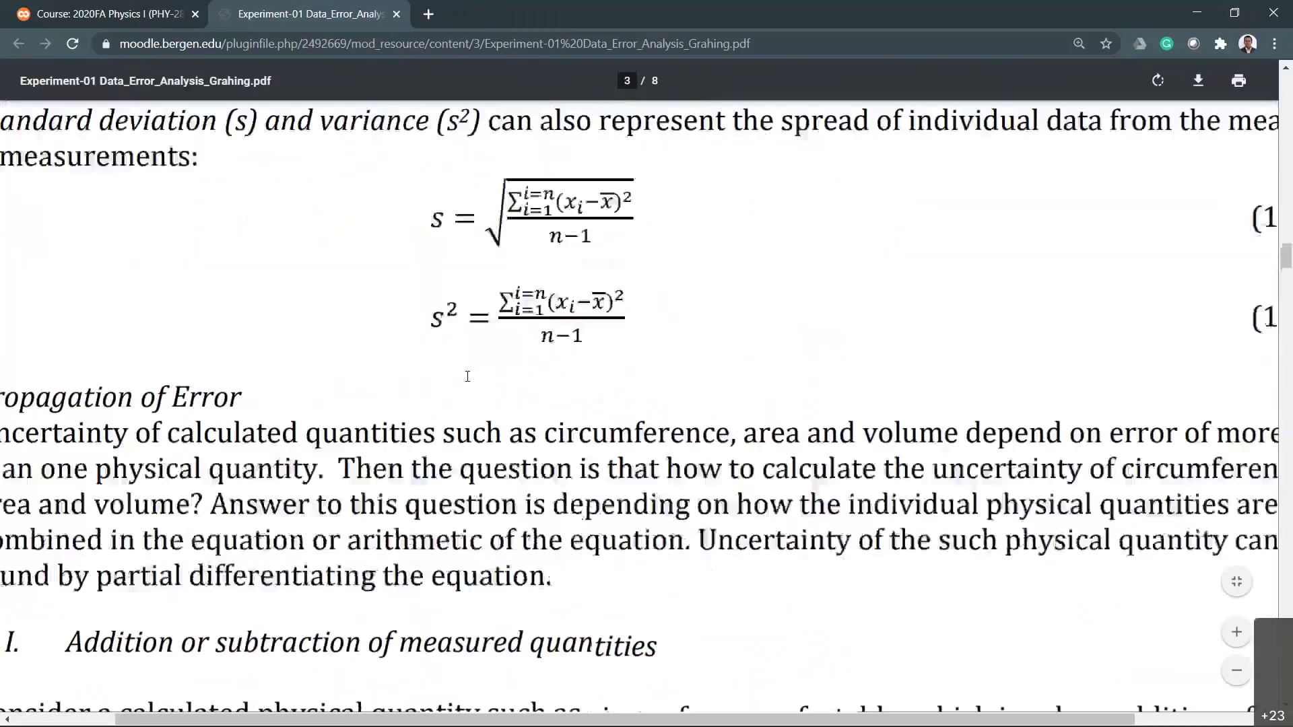
pyautogui.scroll(5, 467, 376)
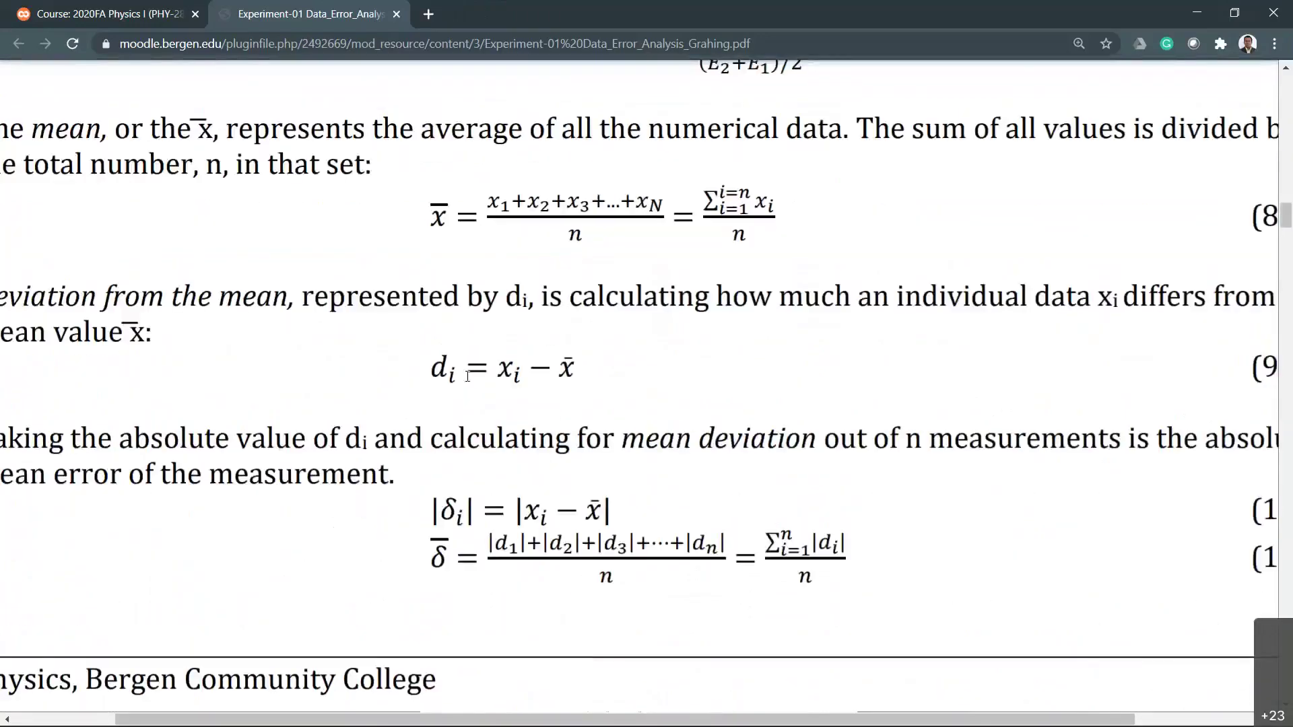
pyautogui.scroll(7, 467, 376)
pyautogui.scroll(2, 467, 375)
pyautogui.scroll(-12, 467, 376)
pyautogui.scroll(-4, 467, 376)
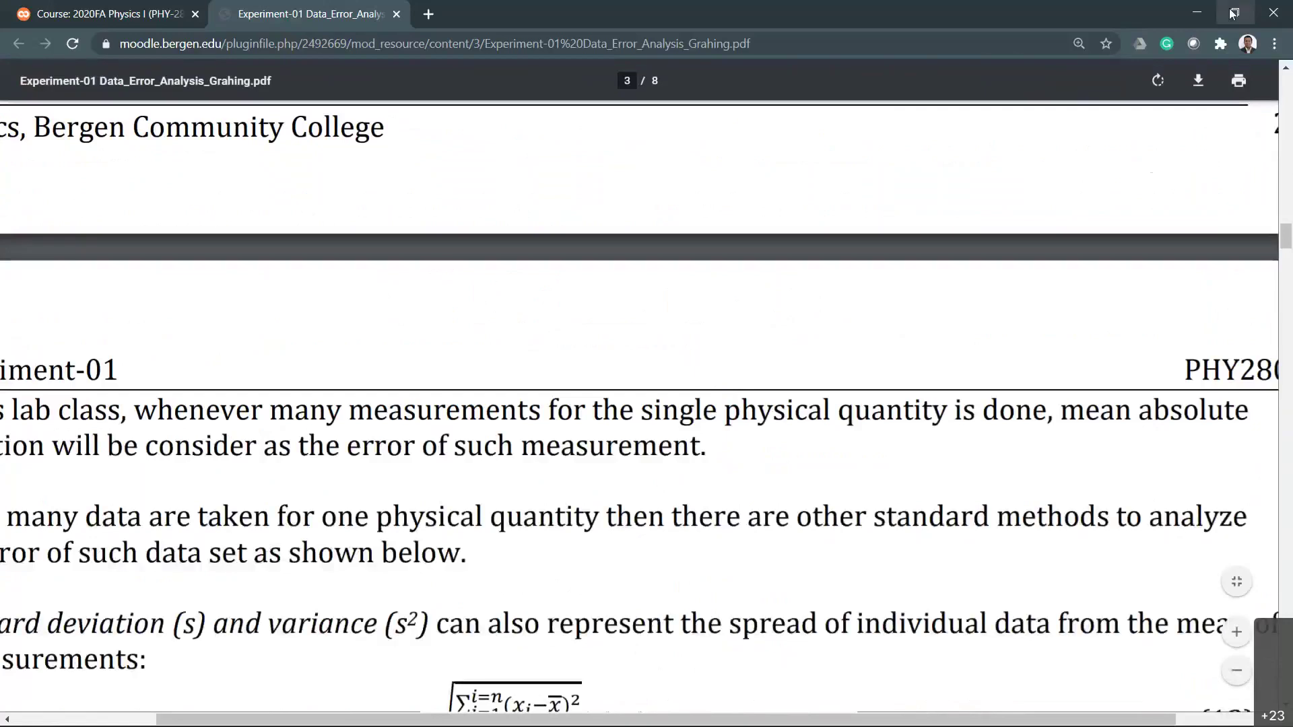
# Switch to the Excel workbook and enter the note "delta -->" in G33 beside Table 3
pyautogui.click(1232, 14)
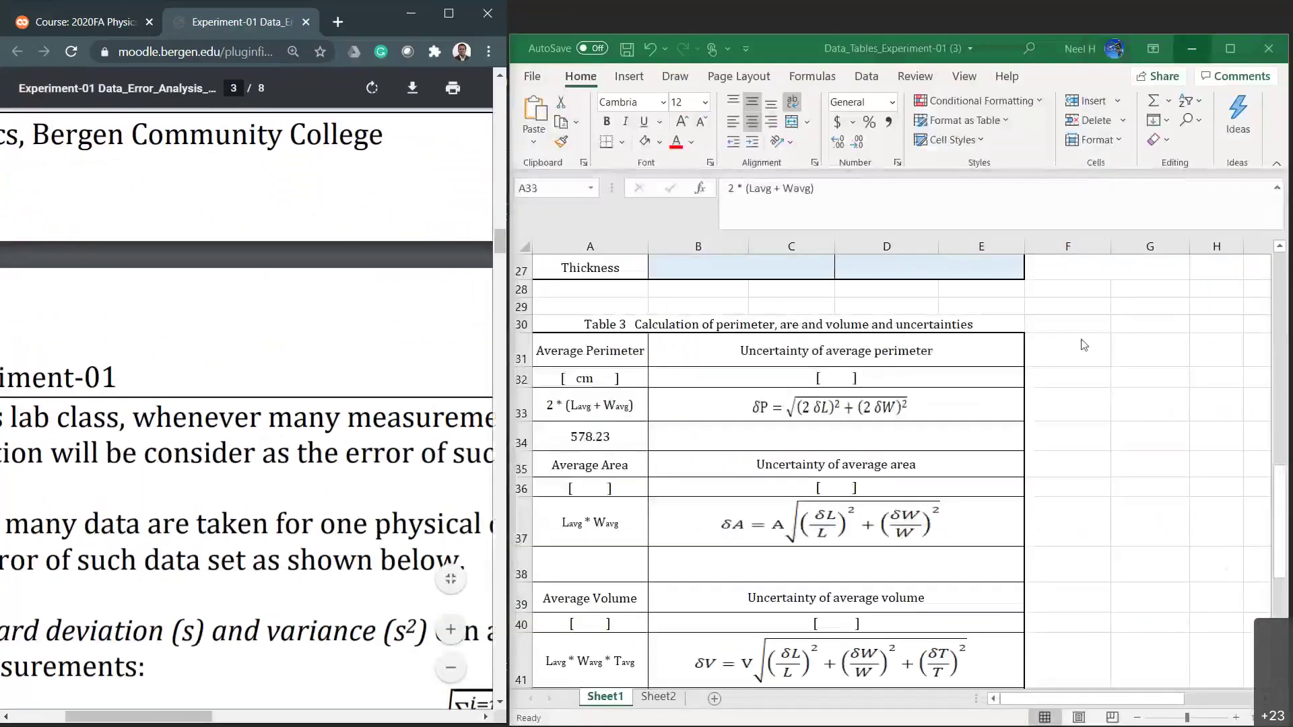
pyautogui.click(1231, 48)
pyautogui.click(638, 372)
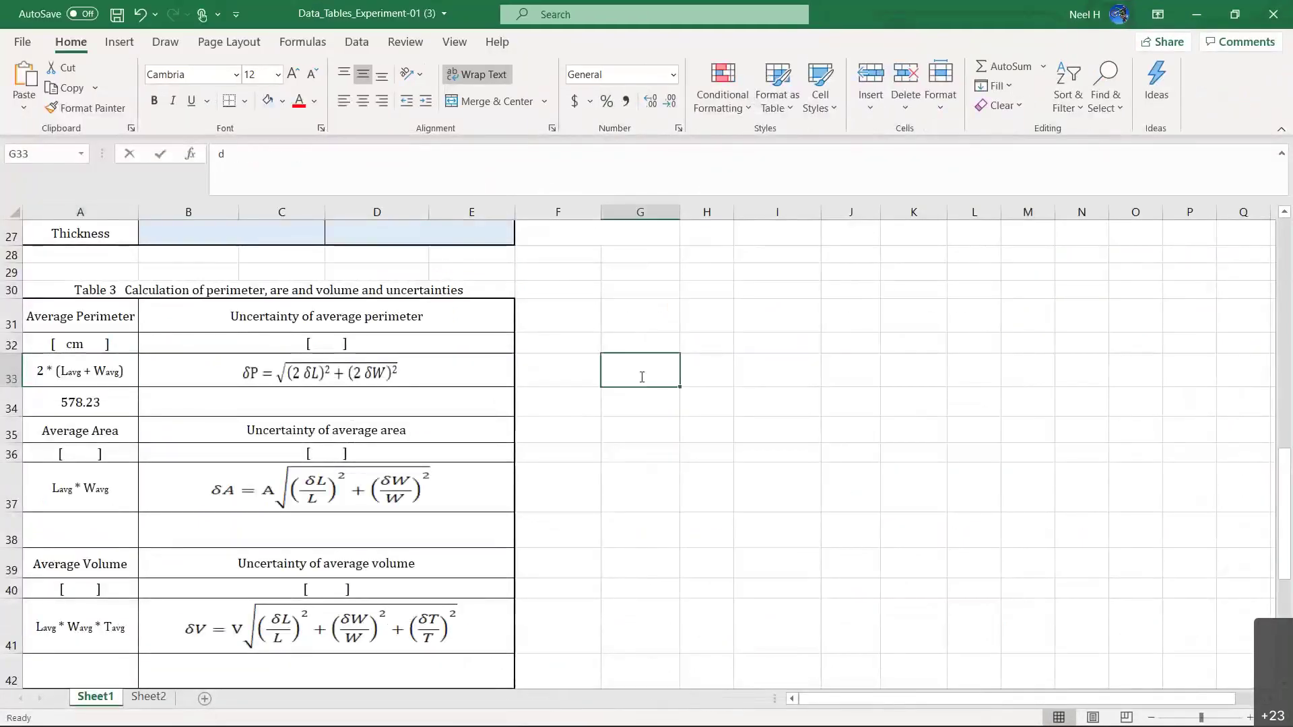
pyautogui.write('delta')
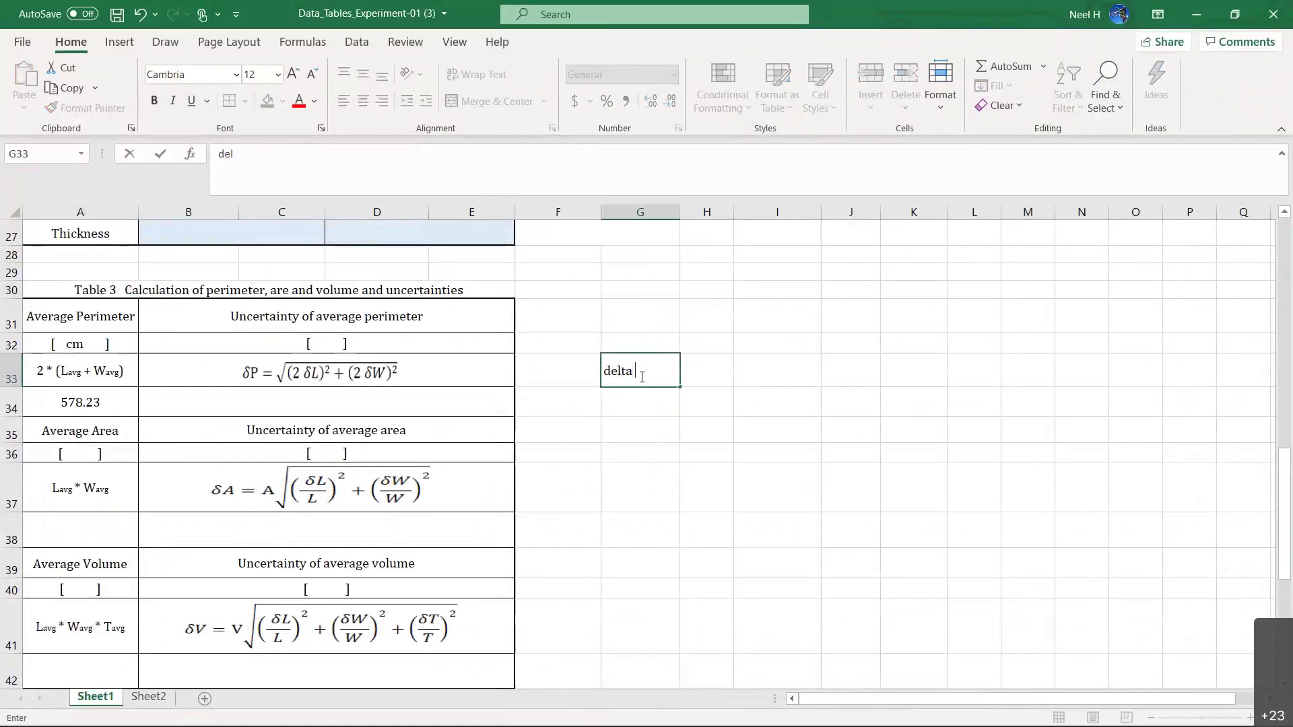
pyautogui.write(' -->')
# Compare the Greek small letter δ with the capital Δ in the symbol collection without inserting either
pyautogui.click(119, 46)
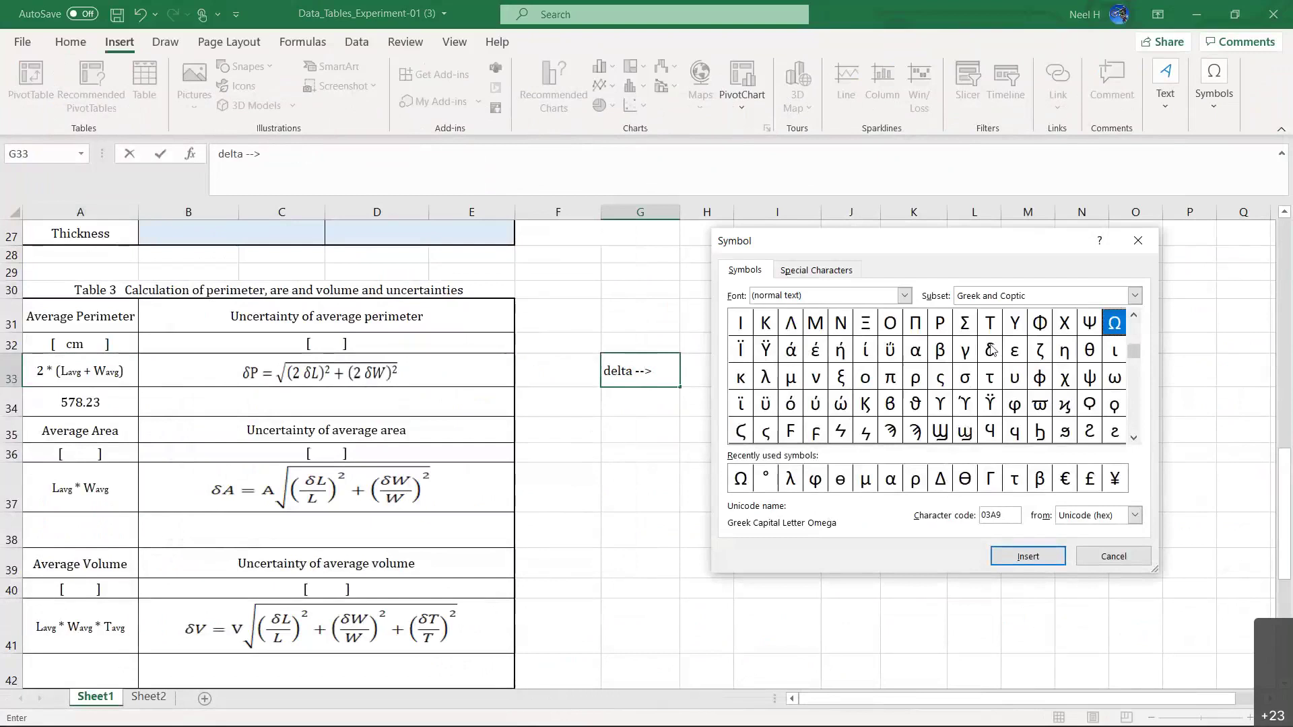
pyautogui.click(941, 483)
pyautogui.click(991, 350)
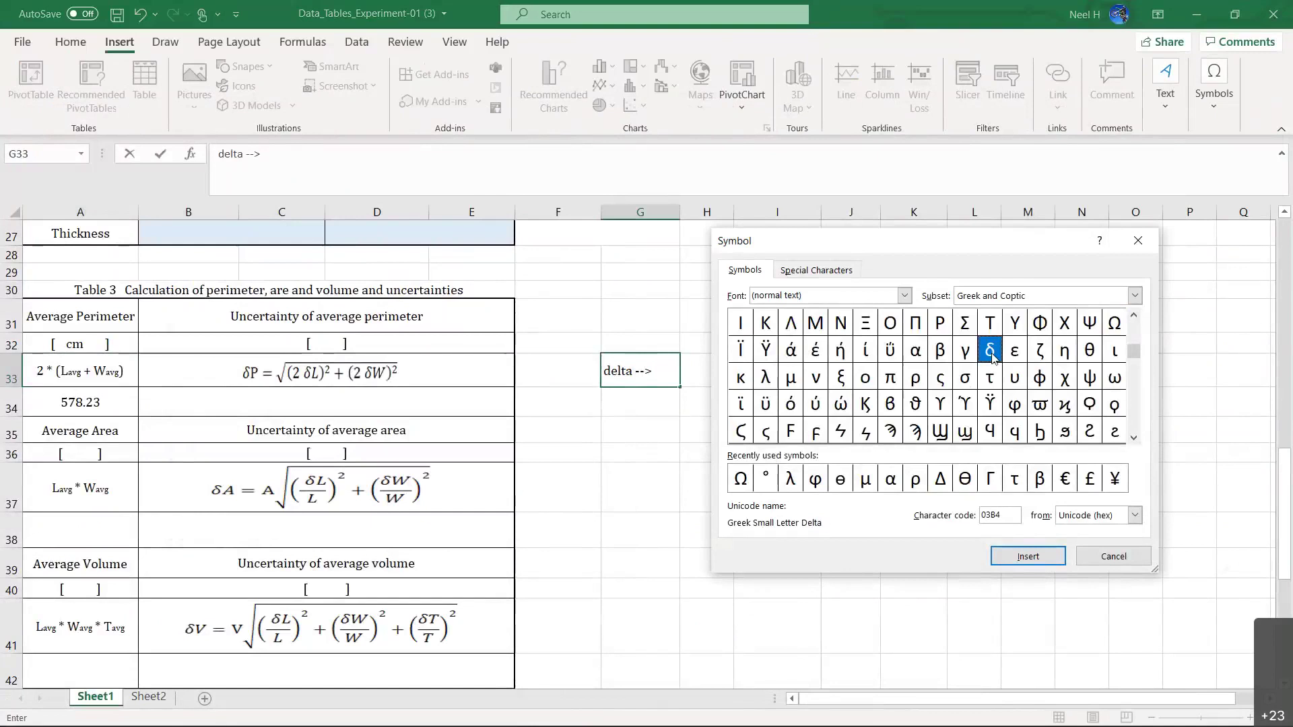
pyautogui.click(944, 479)
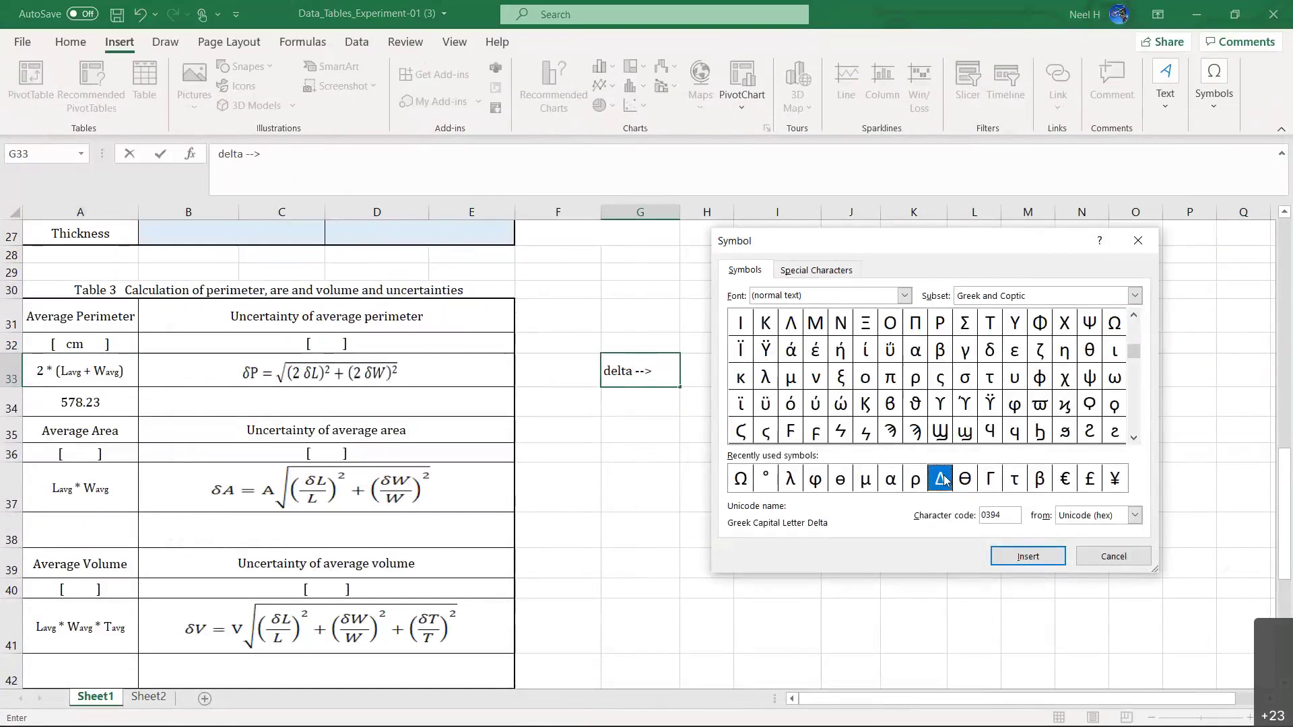
pyautogui.click(989, 350)
pyautogui.click(942, 482)
pyautogui.click(1137, 241)
# Label the standard length uncertainty with ΔL in L7, inserting the Greek capital delta as a symbol
pyautogui.scroll(9, 833, 420)
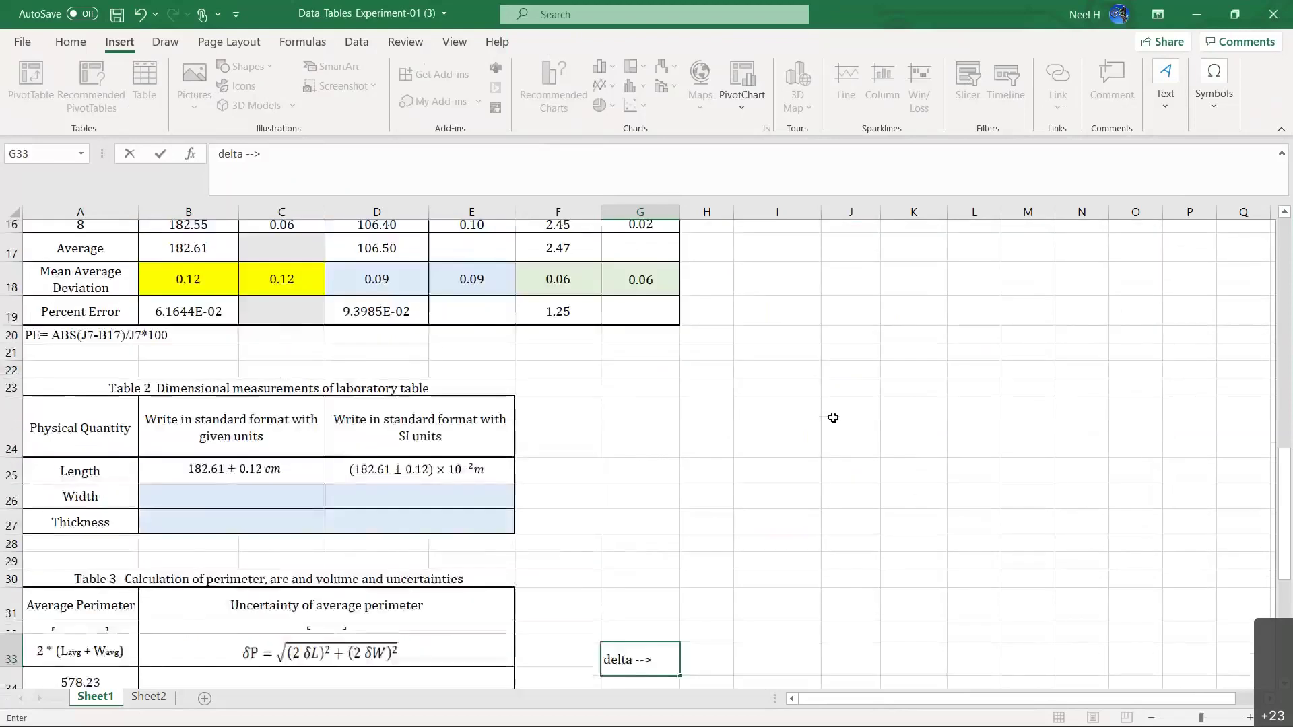
pyautogui.click(932, 357)
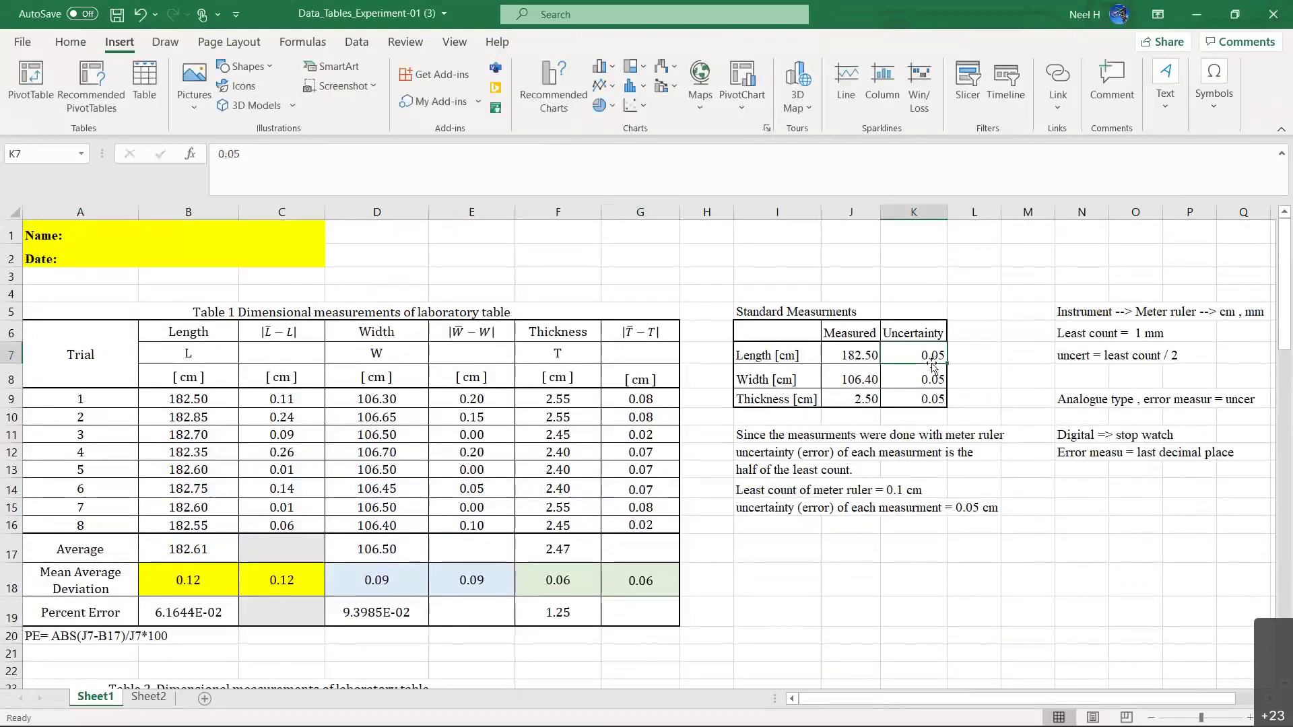
pyautogui.click(970, 356)
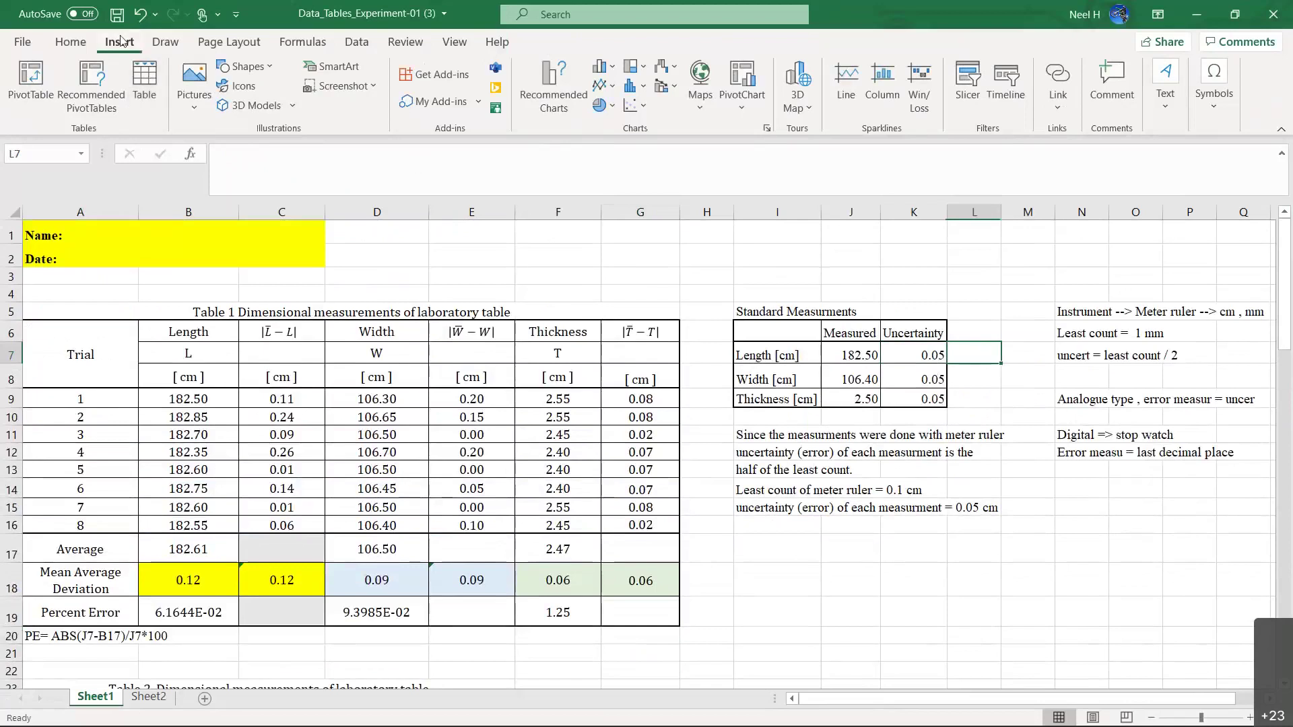
pyautogui.click(1214, 84)
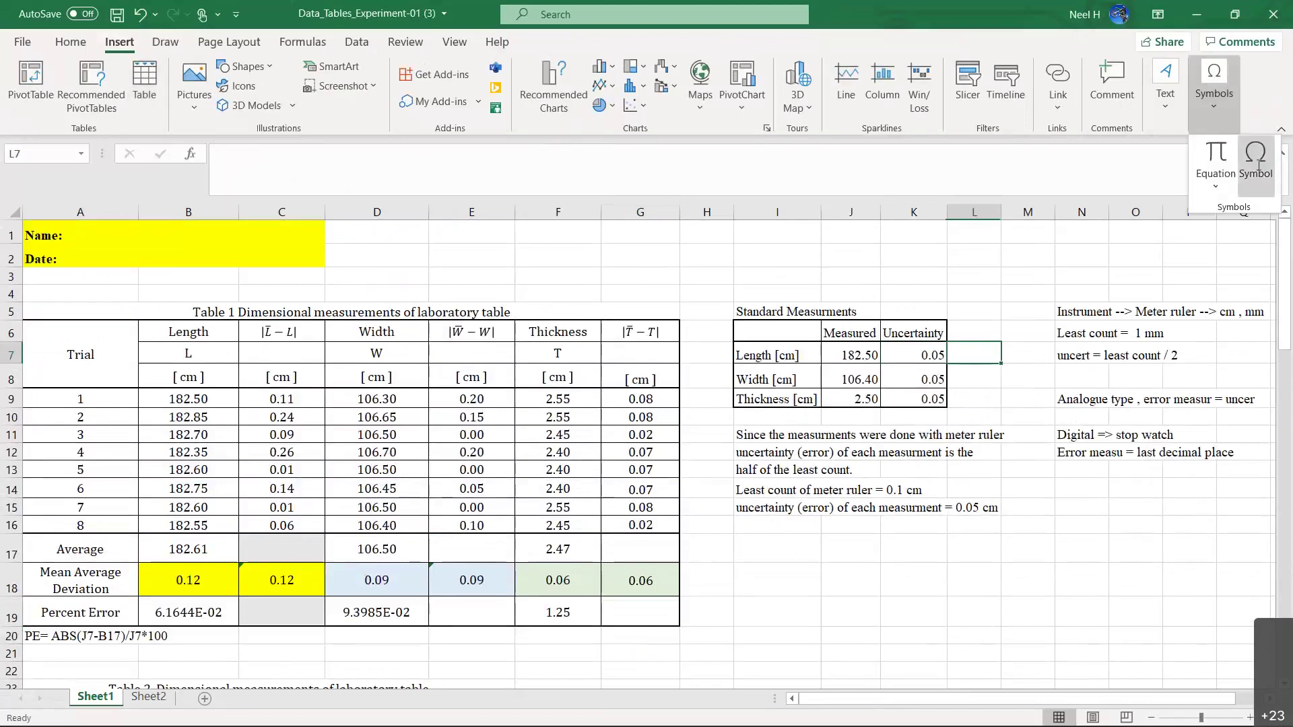
pyautogui.click(1254, 168)
pyautogui.click(940, 478)
pyautogui.click(1028, 558)
pyautogui.click(1138, 240)
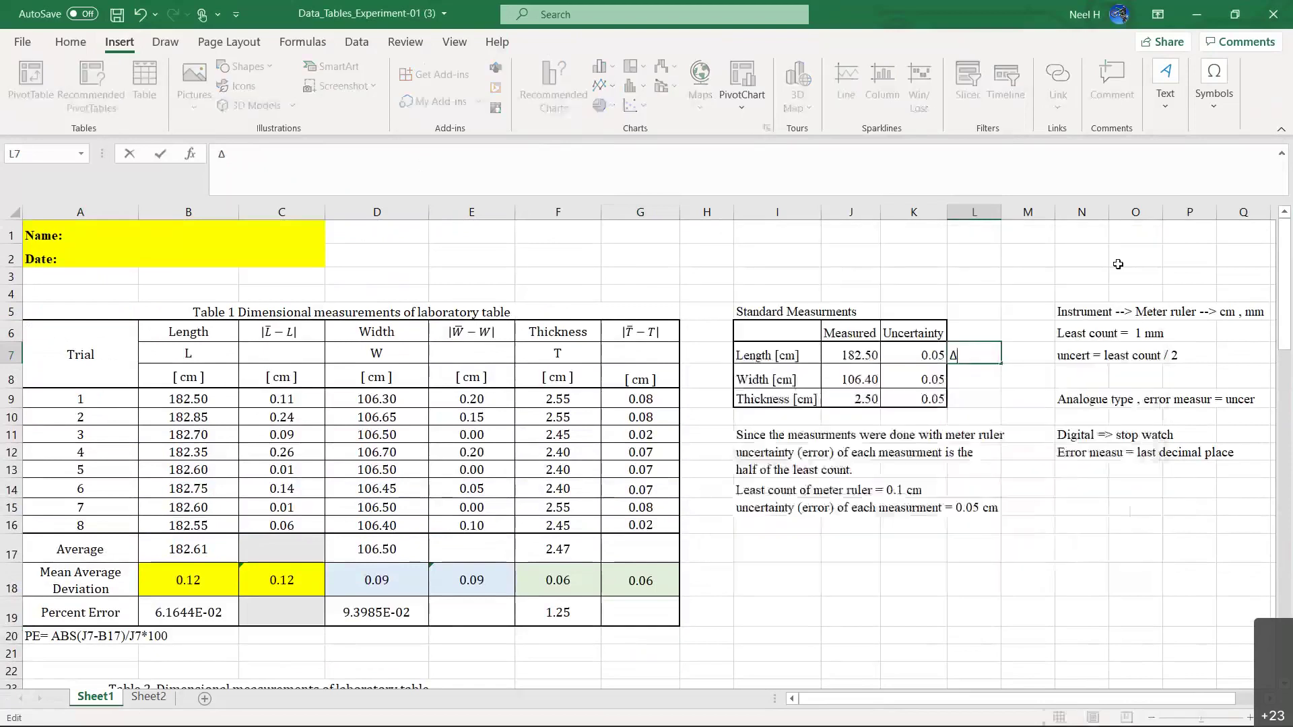
pyautogui.write('L')
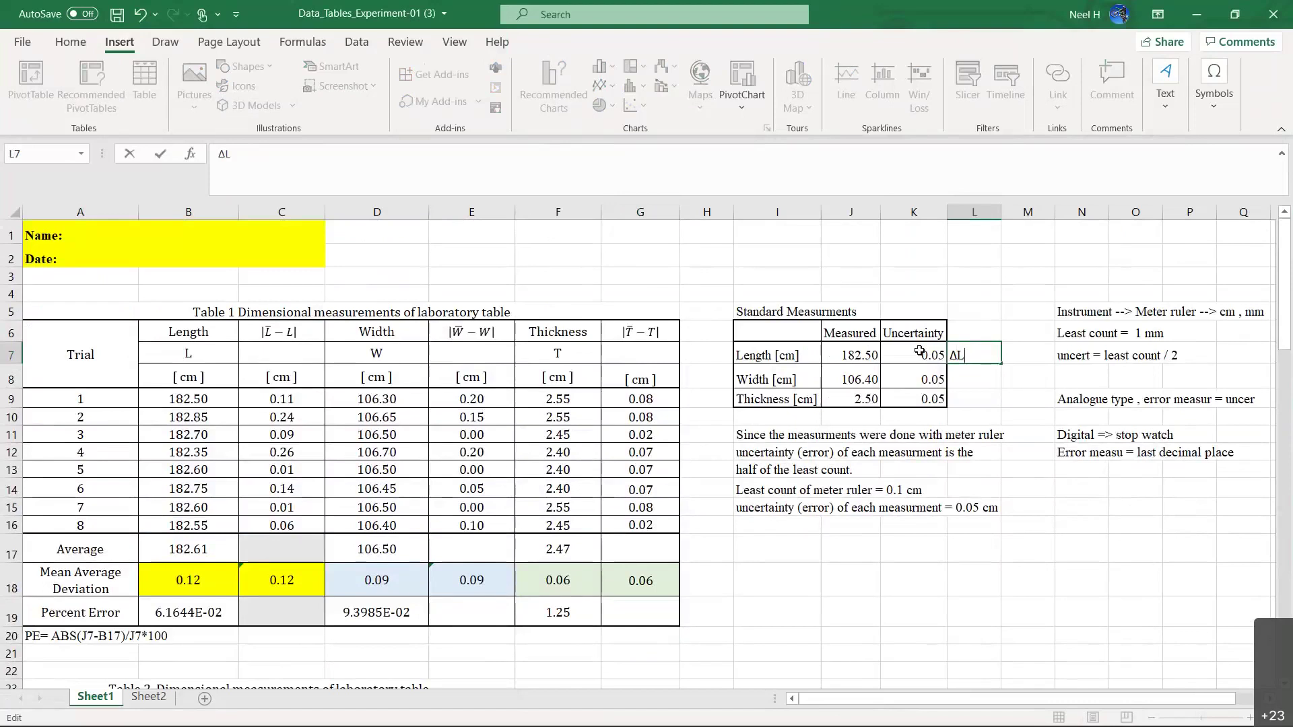
# Compare the ΔL uncertainty of the standard length with the length trials B9:B16 and their mean average deviation in B18
pyautogui.scroll(-4, 919, 351)
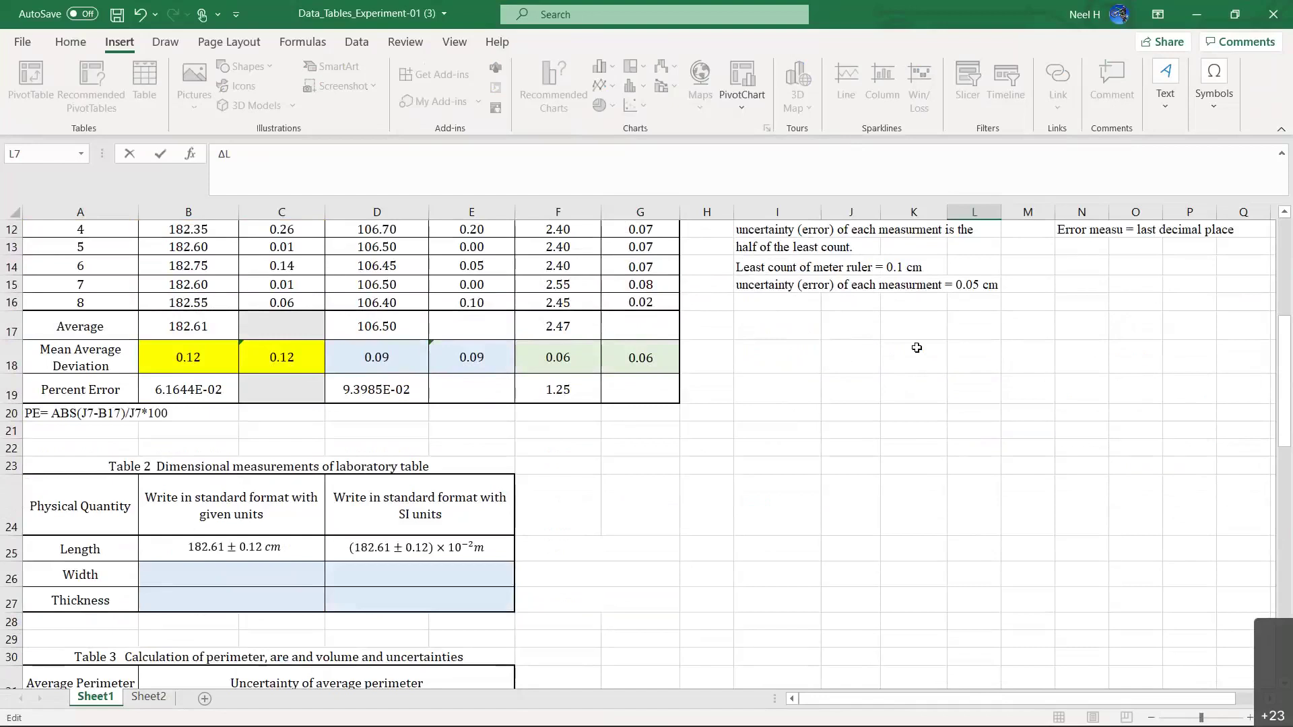
pyautogui.scroll(3, 917, 347)
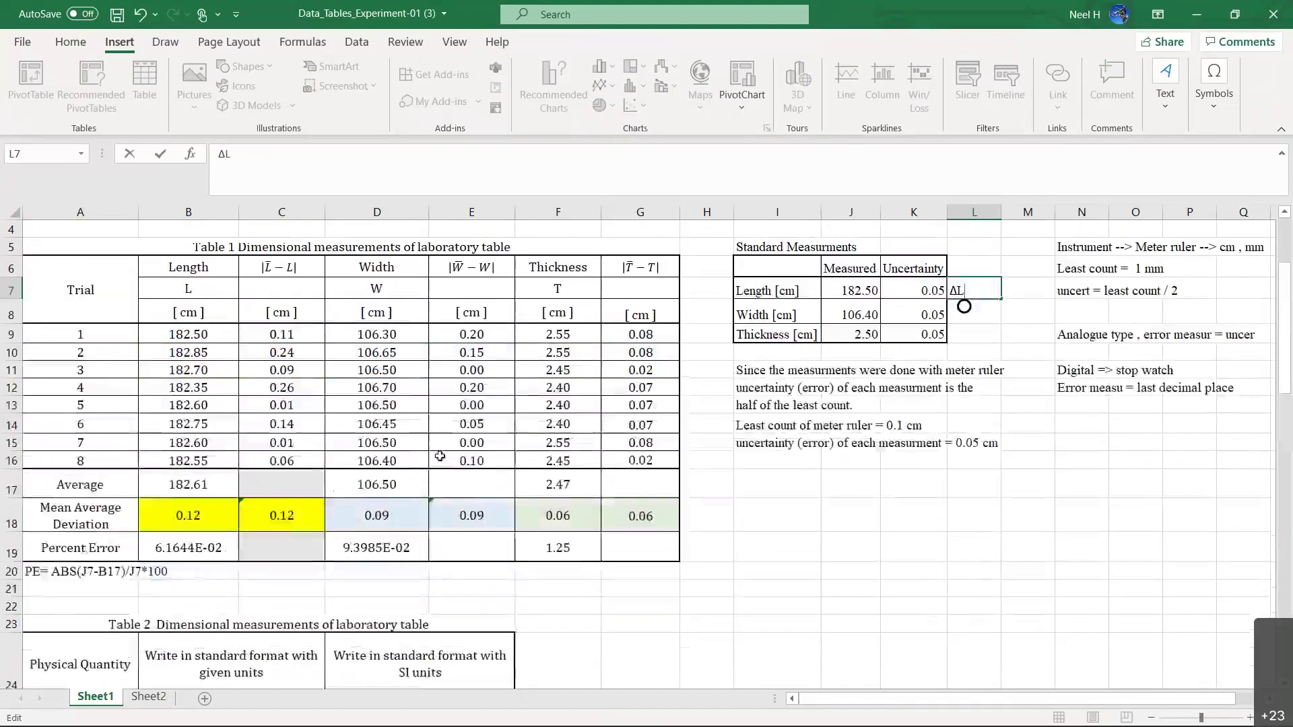
pyautogui.click(152, 501)
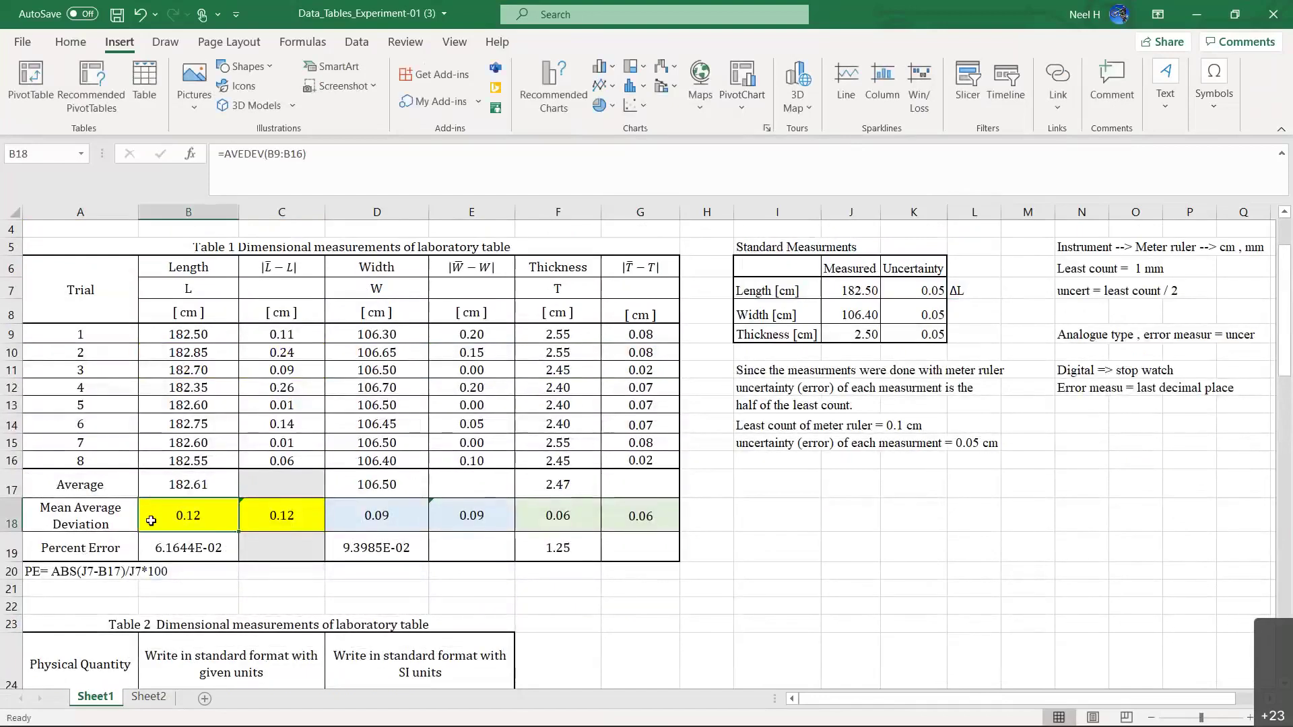
pyautogui.moveTo(196, 339); pyautogui.dragTo(194, 461)
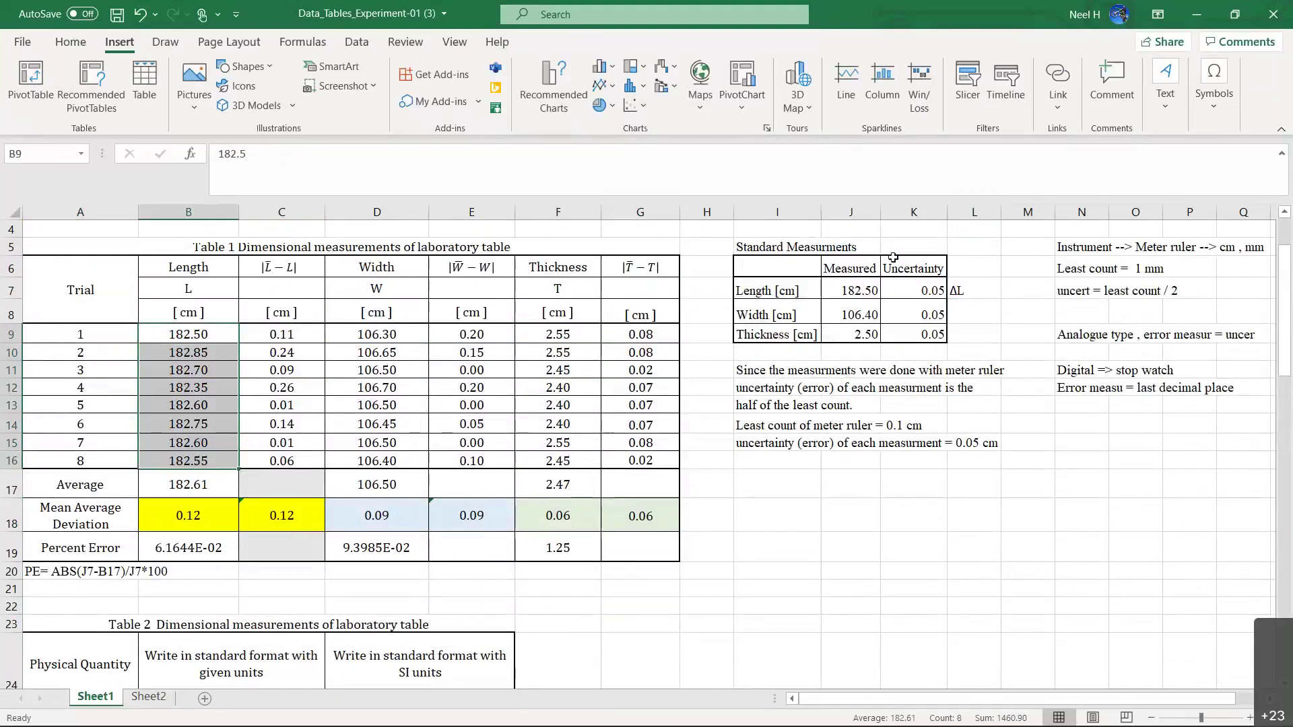
pyautogui.click(967, 287)
pyautogui.scroll(-8, 863, 507)
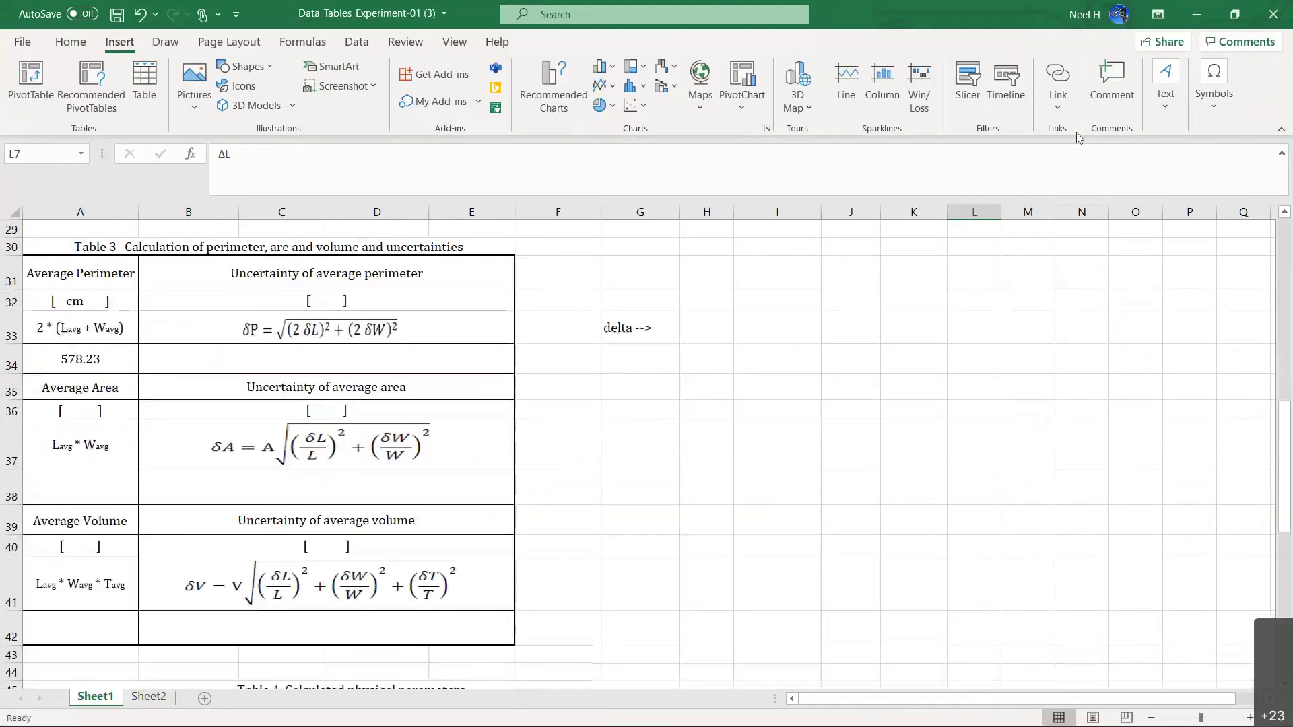
# Switch to the lab manual beside Table 3 and find the addition or subtraction equations under Propagation of Error
pyautogui.click(1232, 15)
pyautogui.scroll(-5, 395, 429)
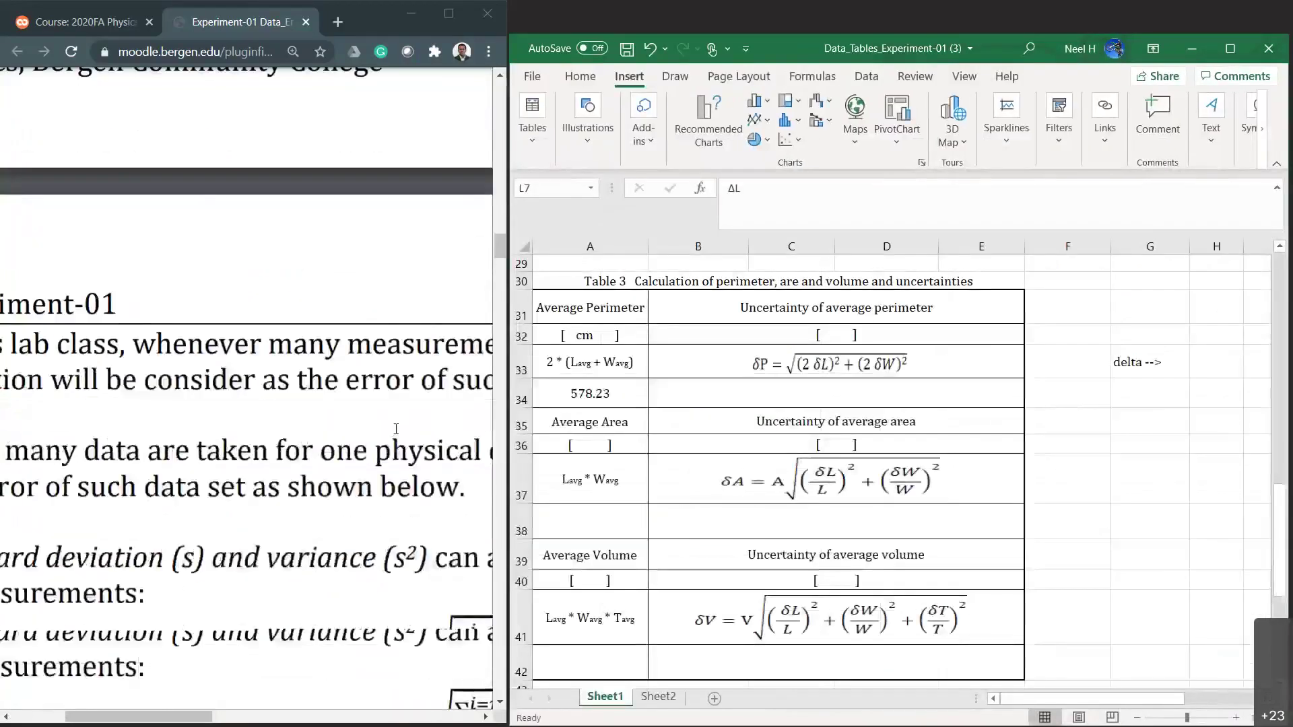
pyautogui.scroll(-10, 395, 429)
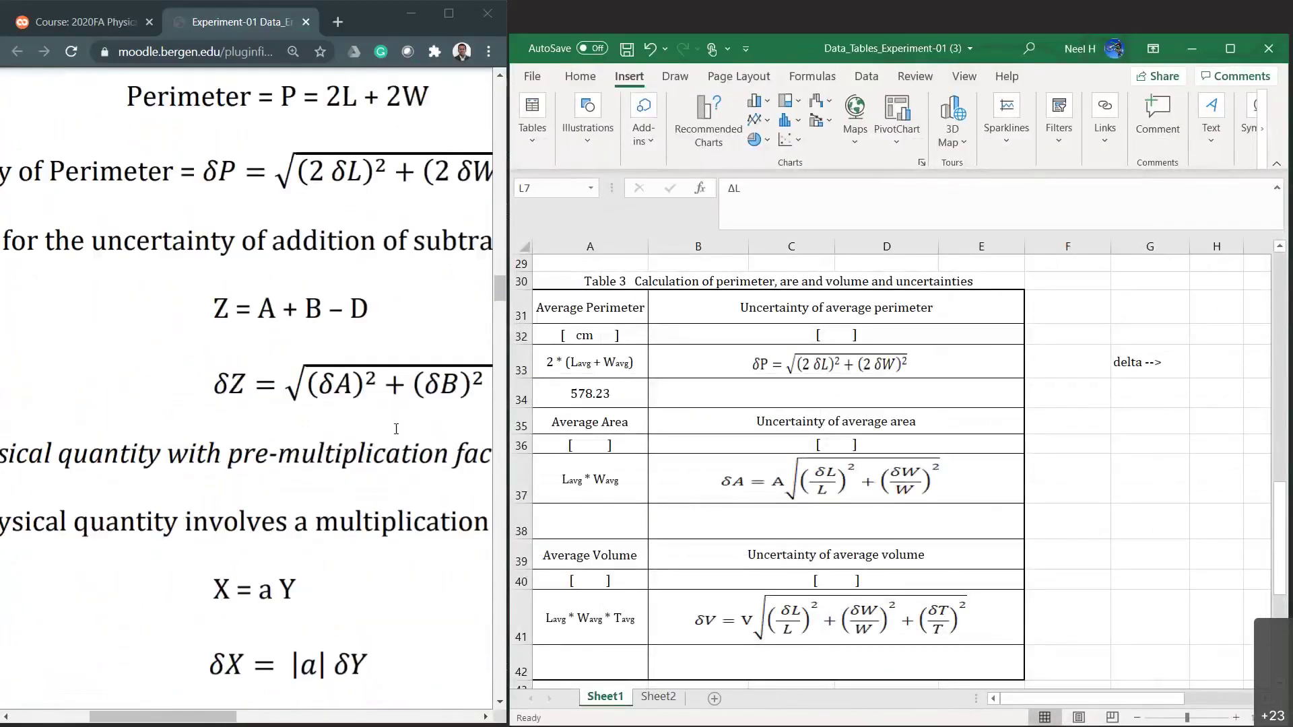
pyautogui.scroll(-1, 395, 429)
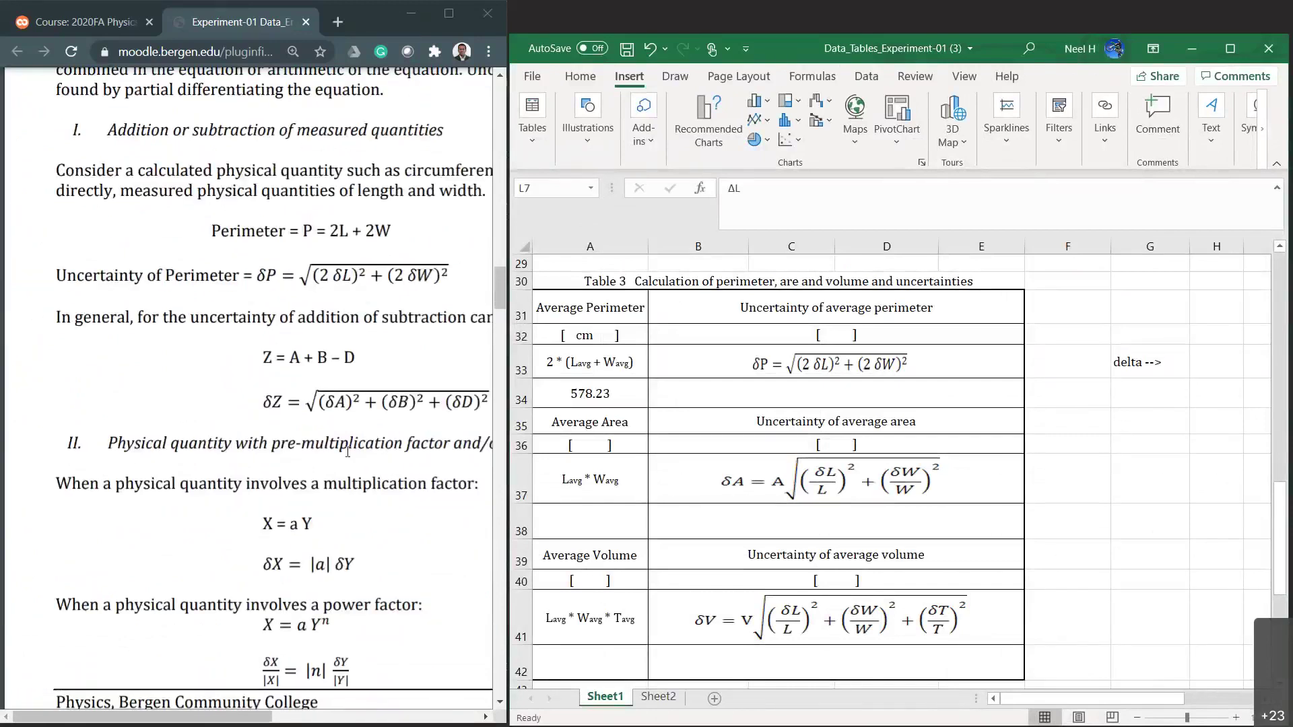
pyautogui.scroll(-4, 324, 471)
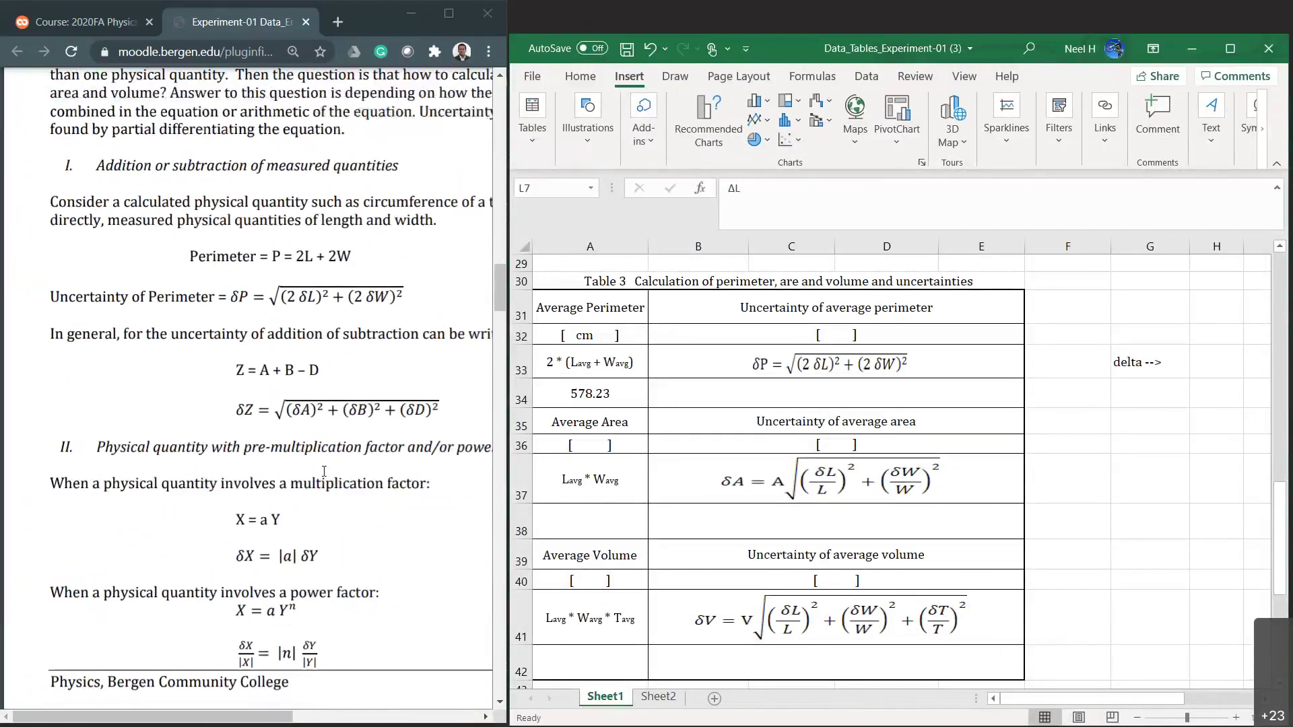
pyautogui.scroll(-1, 324, 471)
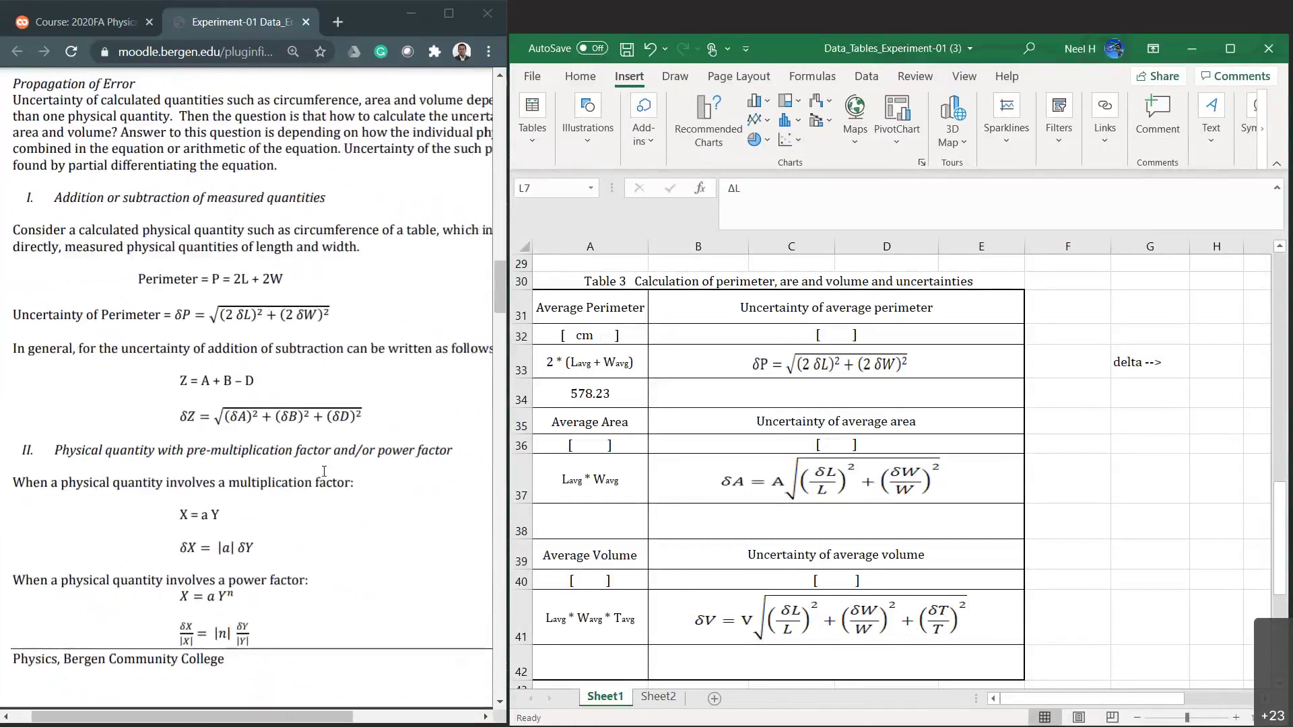
pyautogui.scroll(-3, 324, 471)
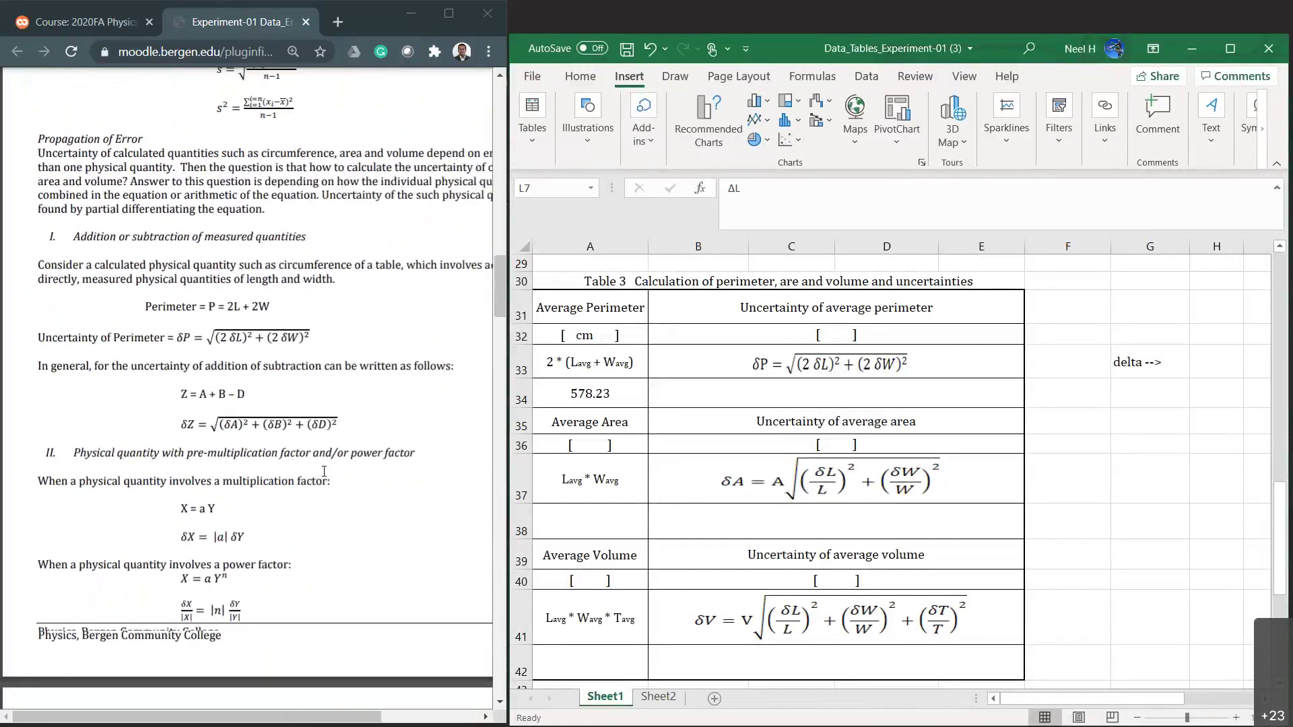
pyautogui.scroll(-3, 324, 472)
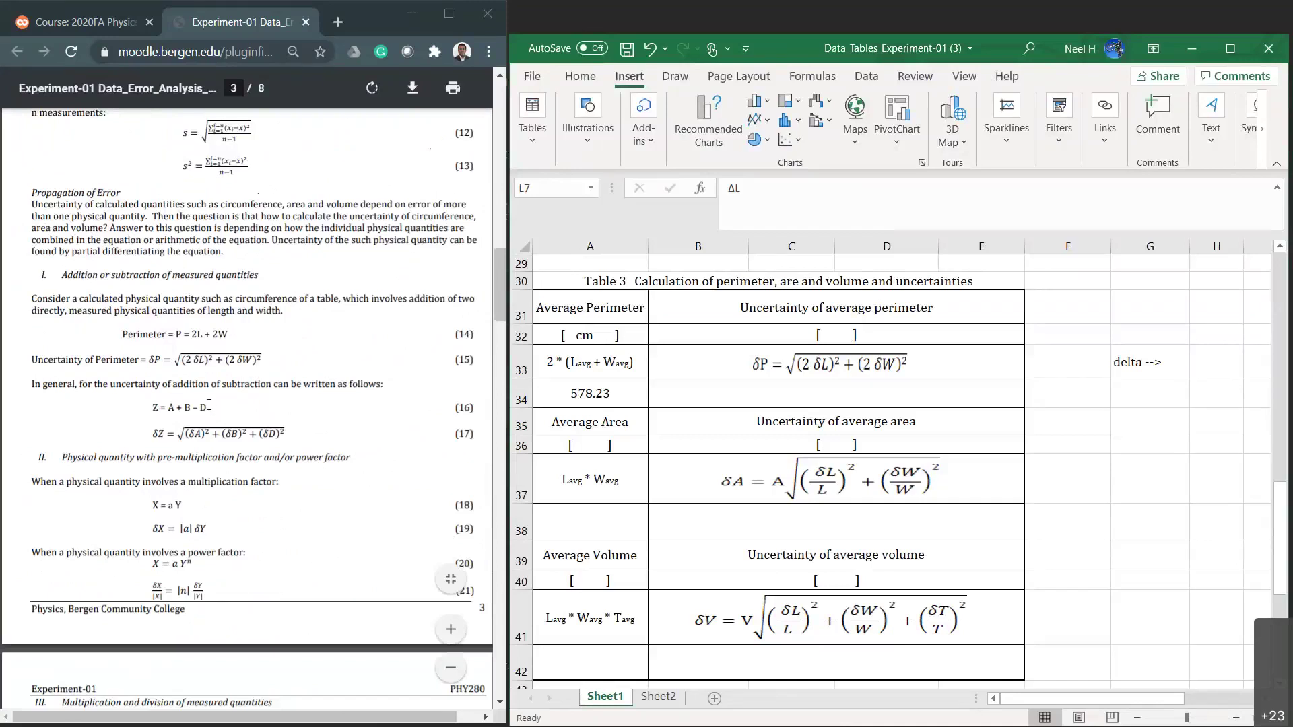
# Examine how the terms of Z = A + B – D carry into the δZ uncertainty in equation 17, enlarging the manual
pyautogui.moveTo(194, 409); pyautogui.dragTo(152, 406)
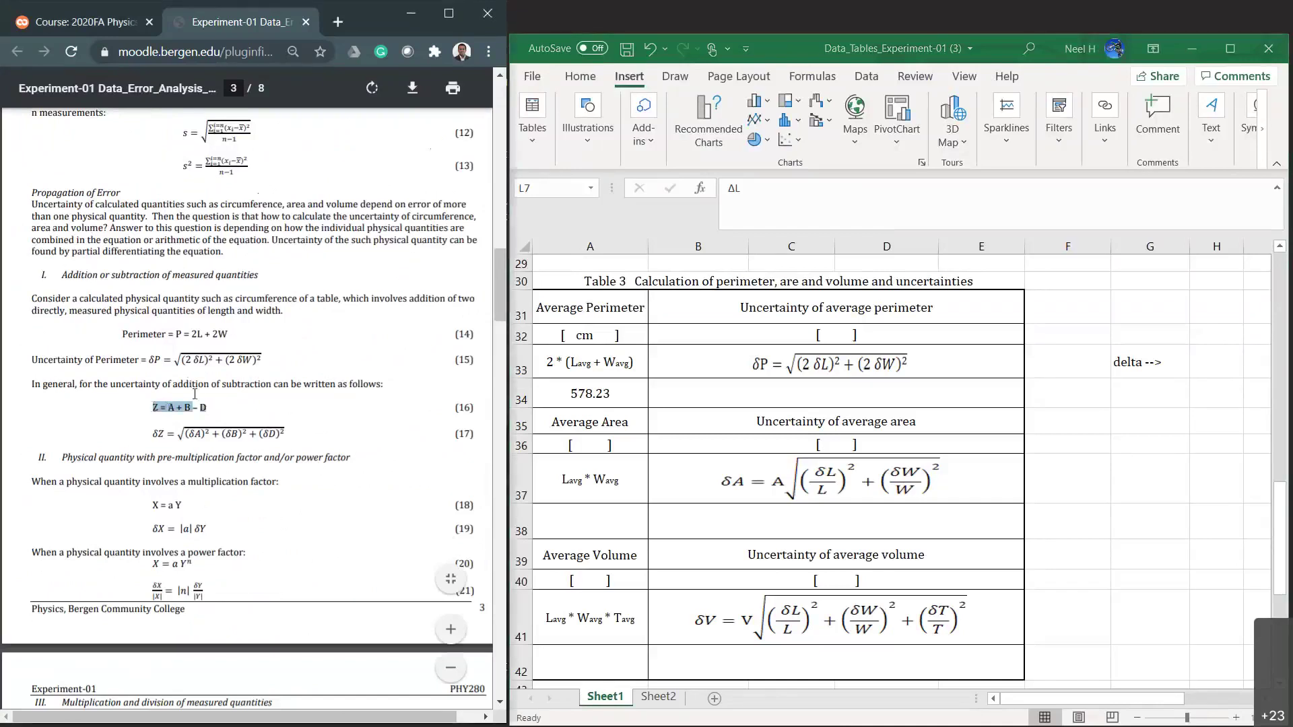
pyautogui.click(200, 430)
pyautogui.doubleClick(173, 405)
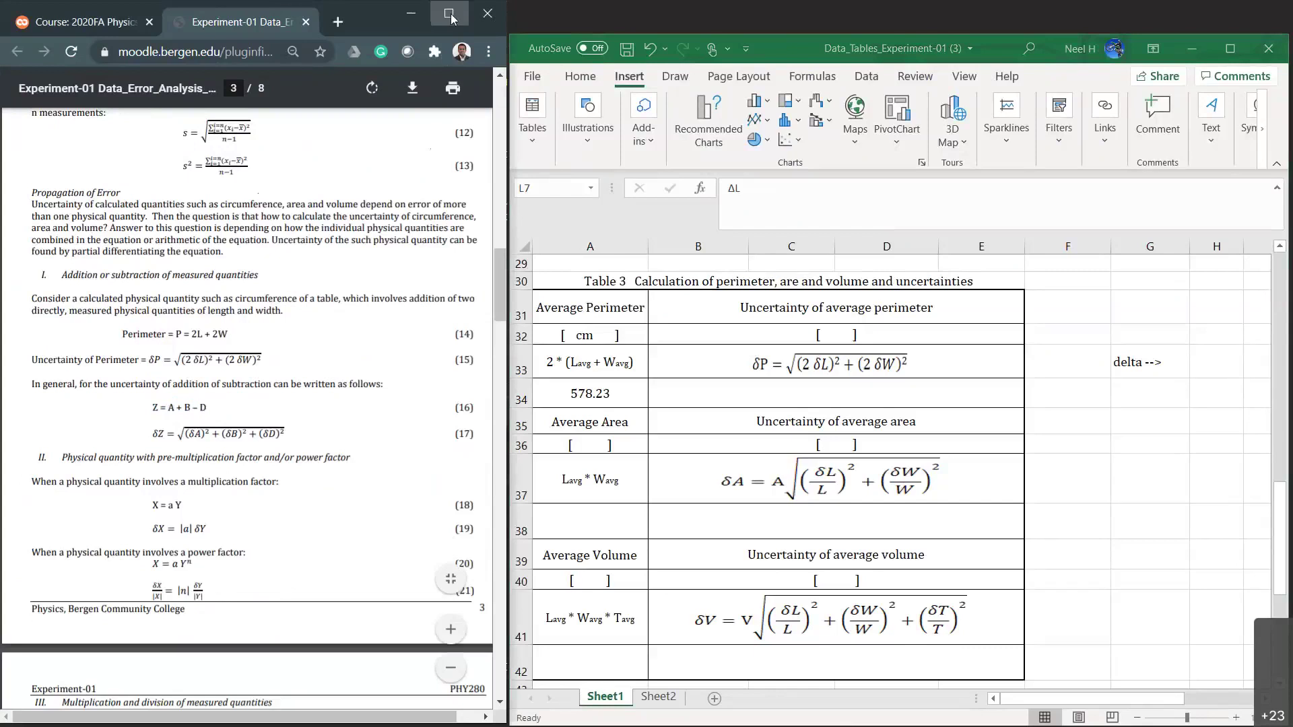
pyautogui.click(448, 14)
pyautogui.keyDown('ctrl'); pyautogui.scroll(5, 662, 431); pyautogui.keyUp('ctrl')
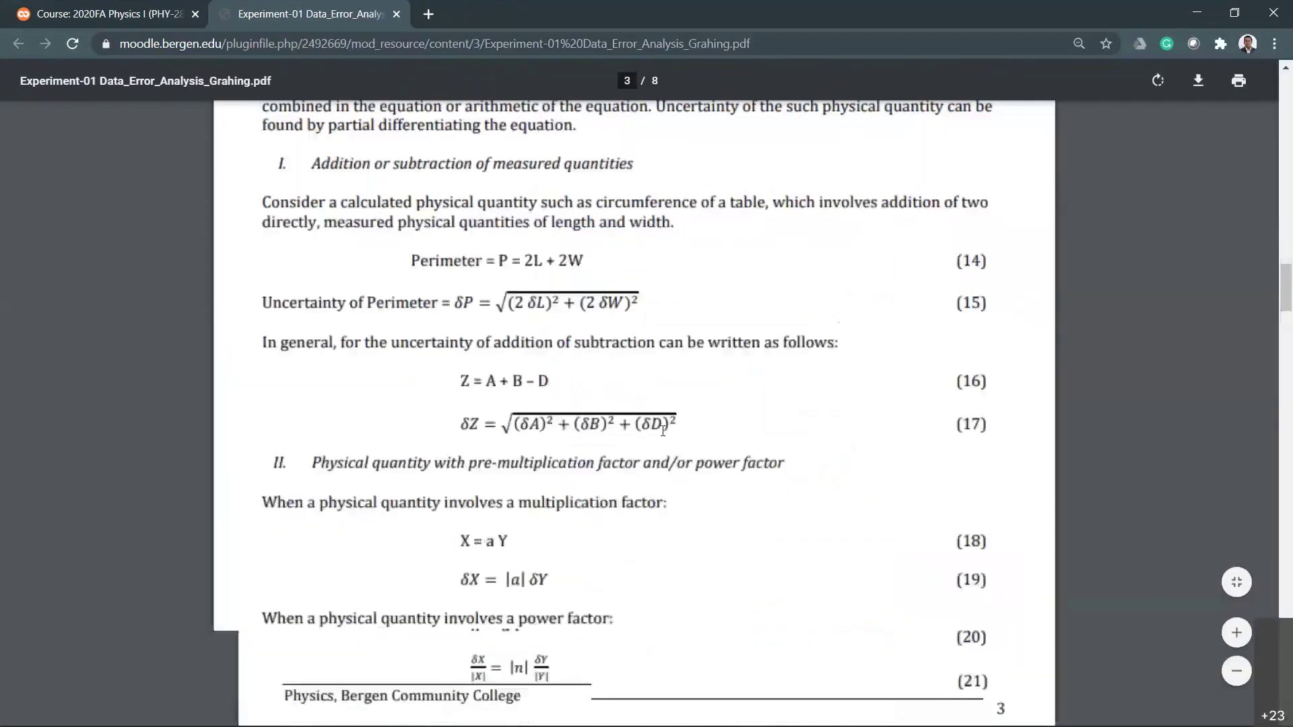
pyautogui.moveTo(485, 422); pyautogui.dragTo(455, 422)
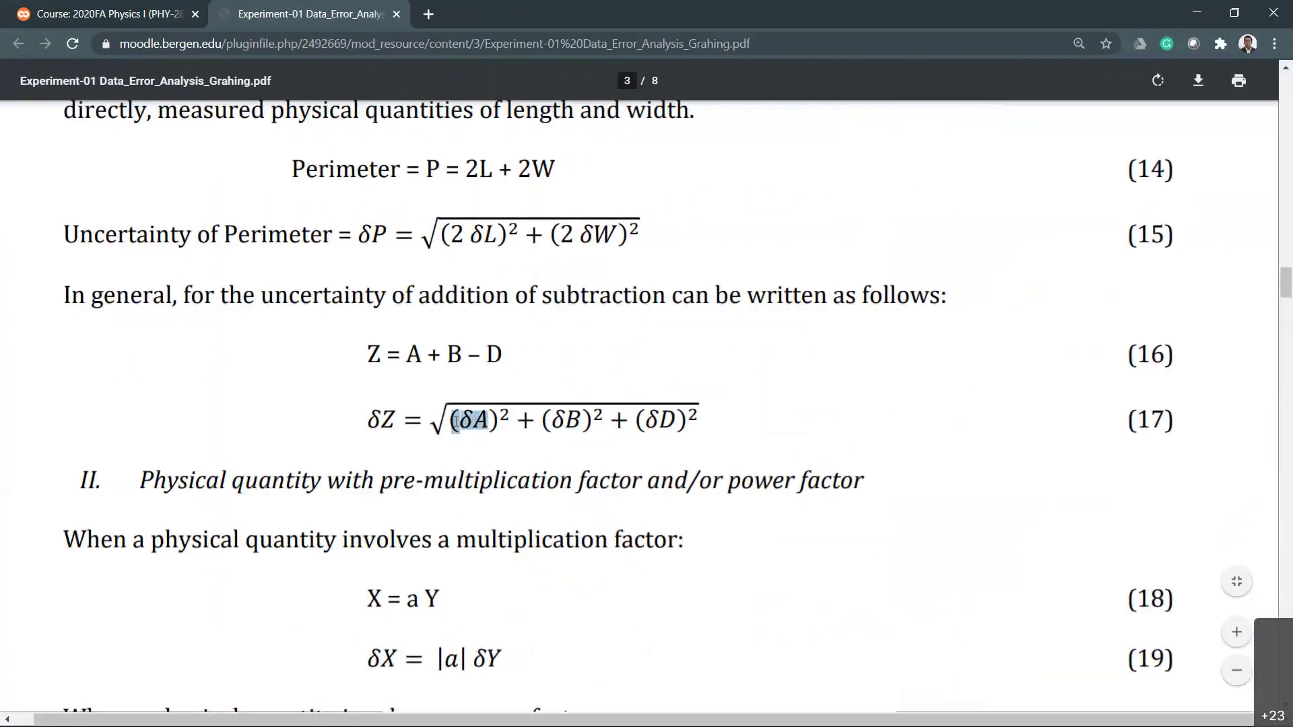
pyautogui.click(554, 418)
pyautogui.moveTo(515, 418); pyautogui.dragTo(747, 420)
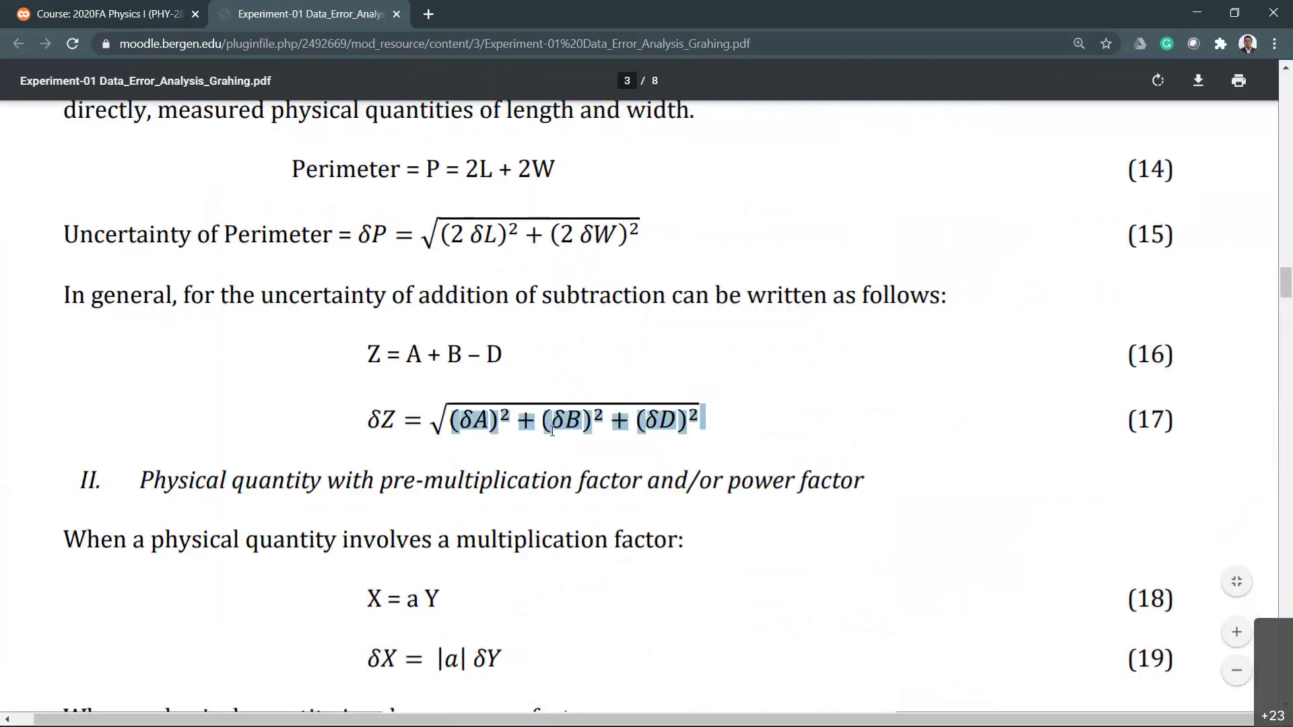
pyautogui.click(510, 403)
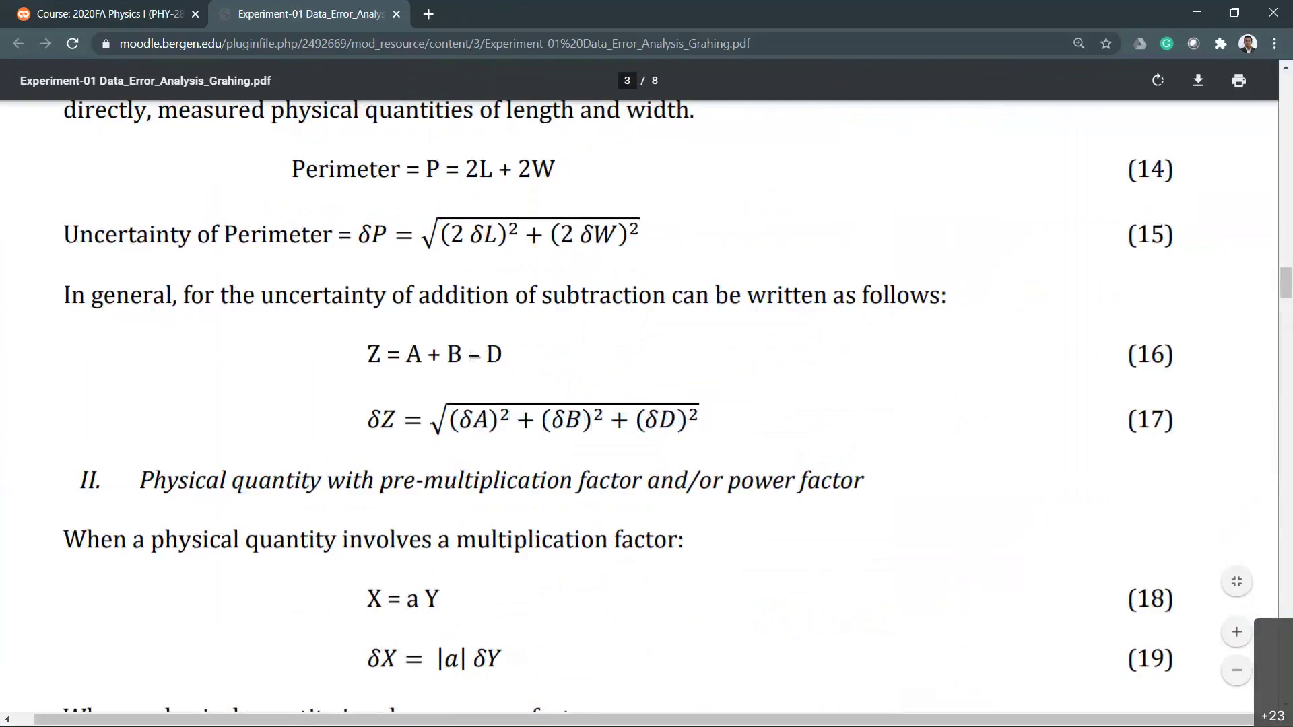
# Review the δZ uncertainty in equation 17, then the area, volume and general multiplication and division uncertainty equations 22 to 27
pyautogui.moveTo(632, 420); pyautogui.dragTo(620, 420)
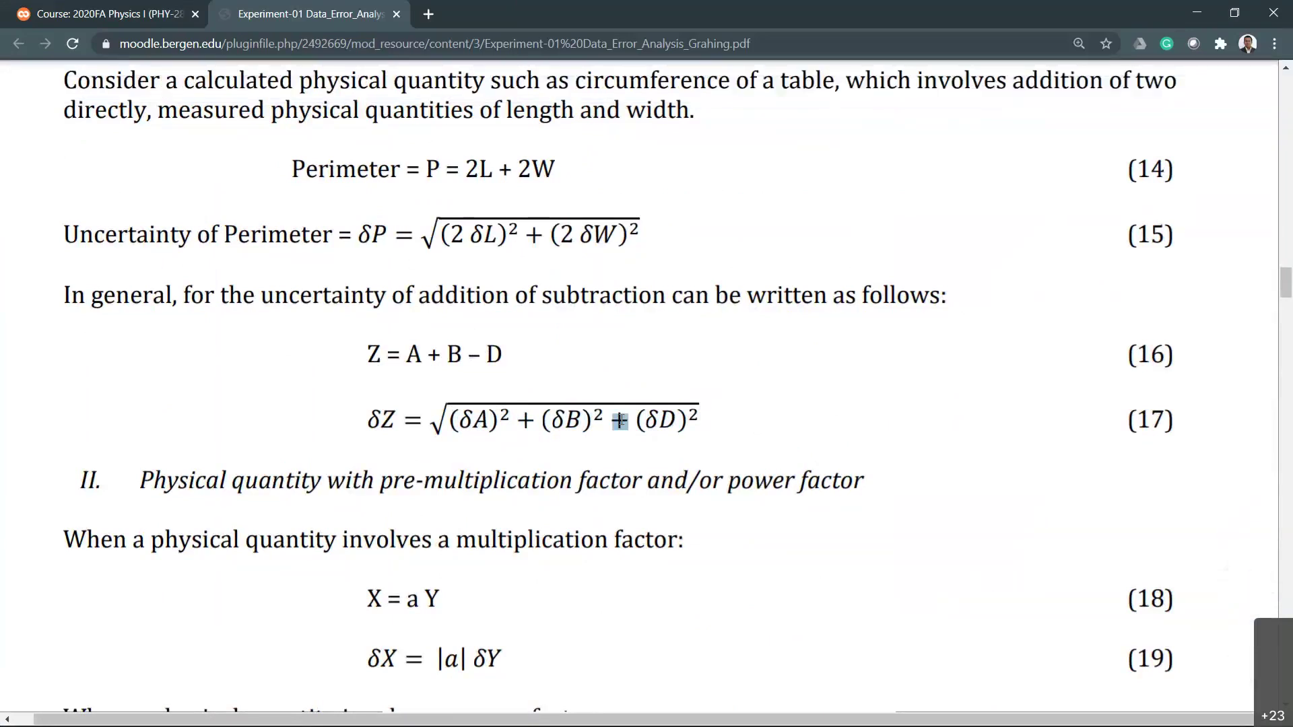
pyautogui.moveTo(387, 409); pyautogui.dragTo(1215, 415)
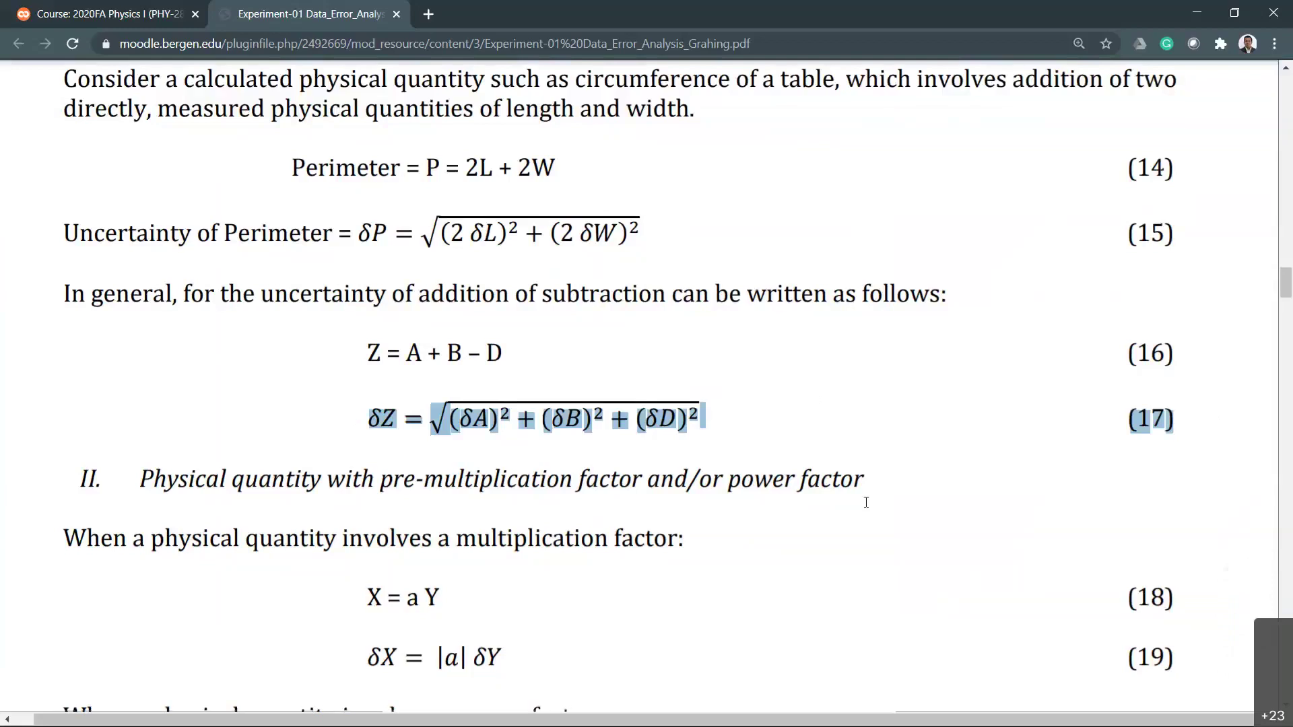
pyautogui.scroll(-5, 866, 502)
pyautogui.scroll(-8, 866, 502)
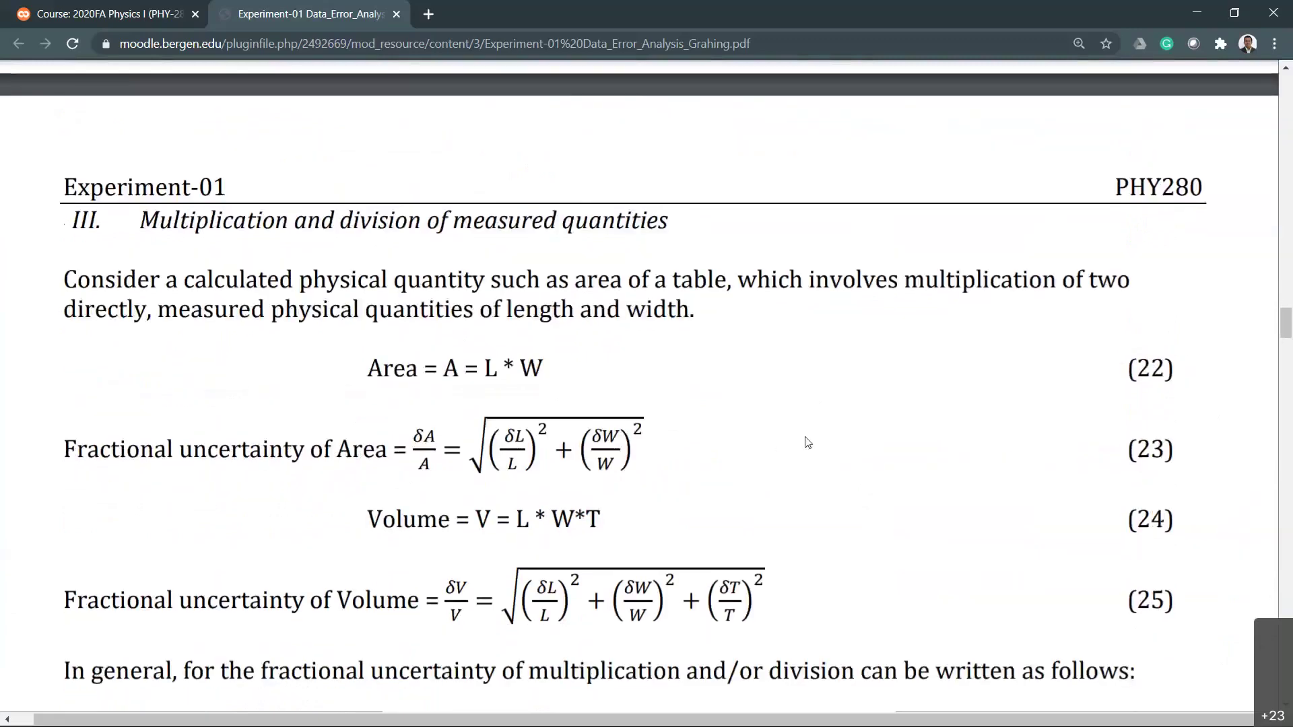
pyautogui.scroll(-2, 807, 442)
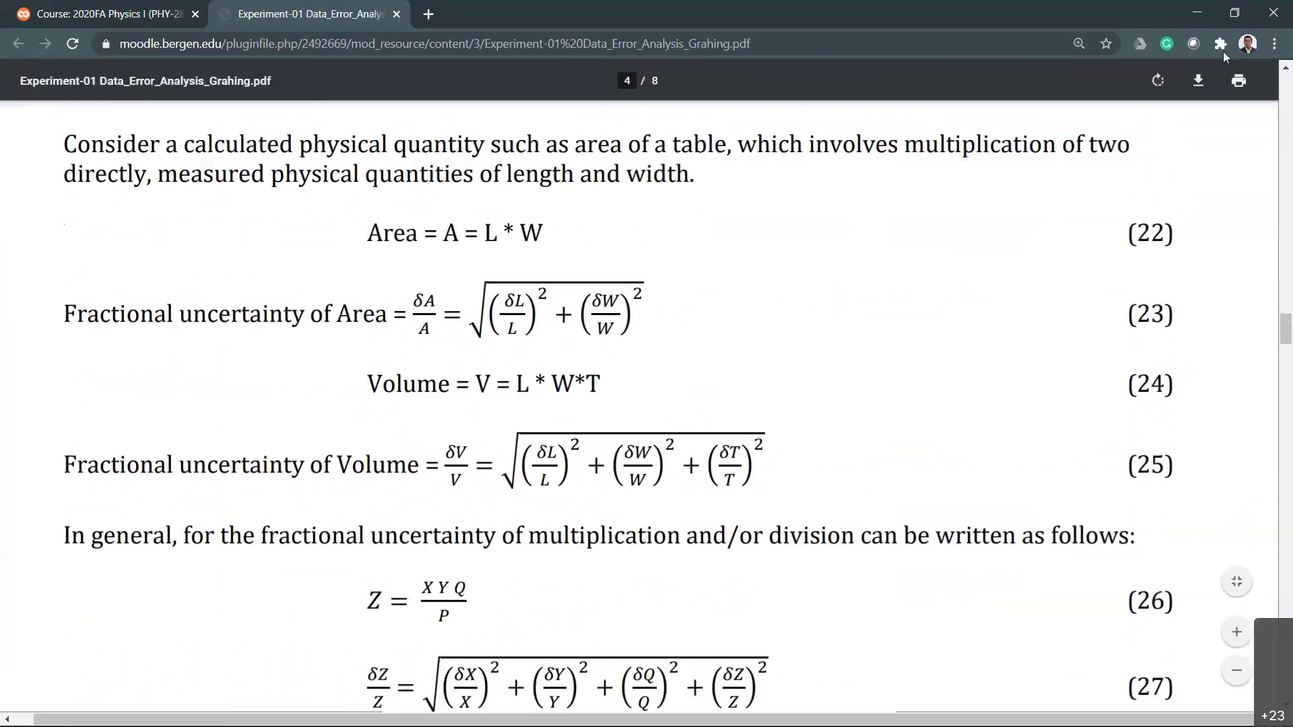
# Restore the lab manual beside the workbook and reduce its zoom so the full page width of equations 22 to 27 fits
pyautogui.click(1234, 13)
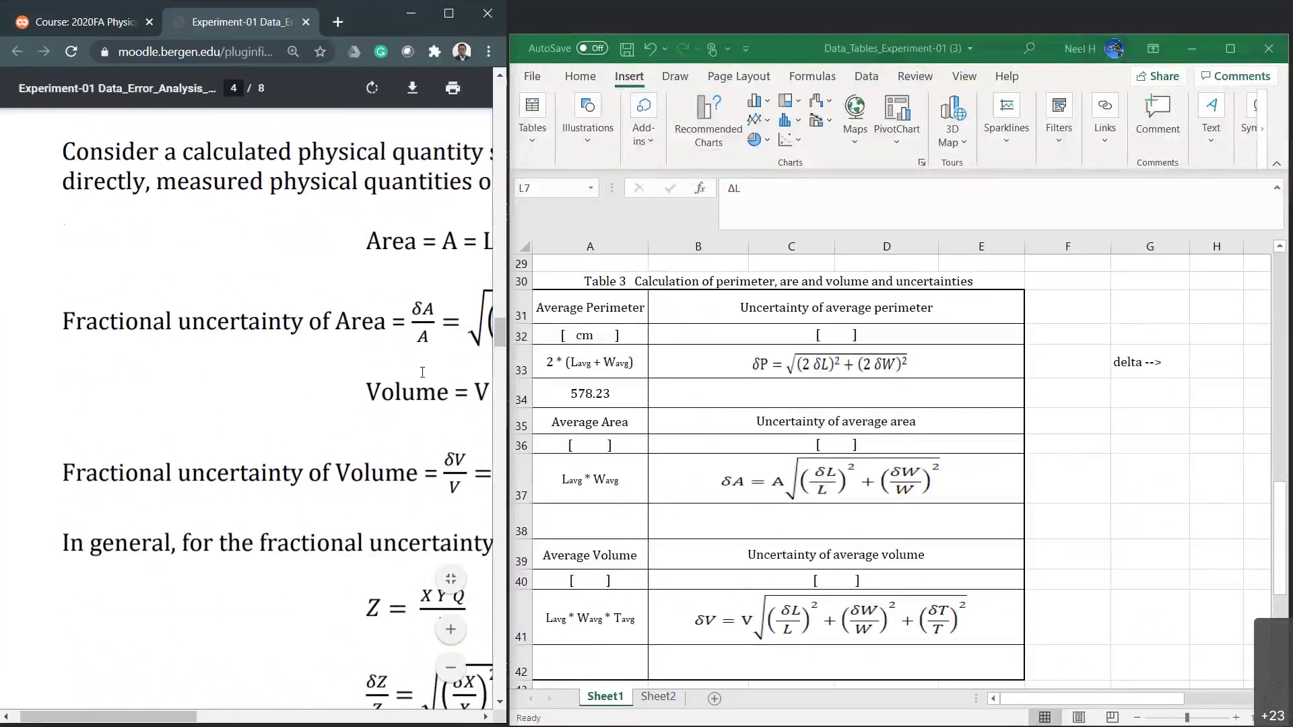
pyautogui.hscroll(5, 422, 372)
pyautogui.scroll(-3, 418, 371)
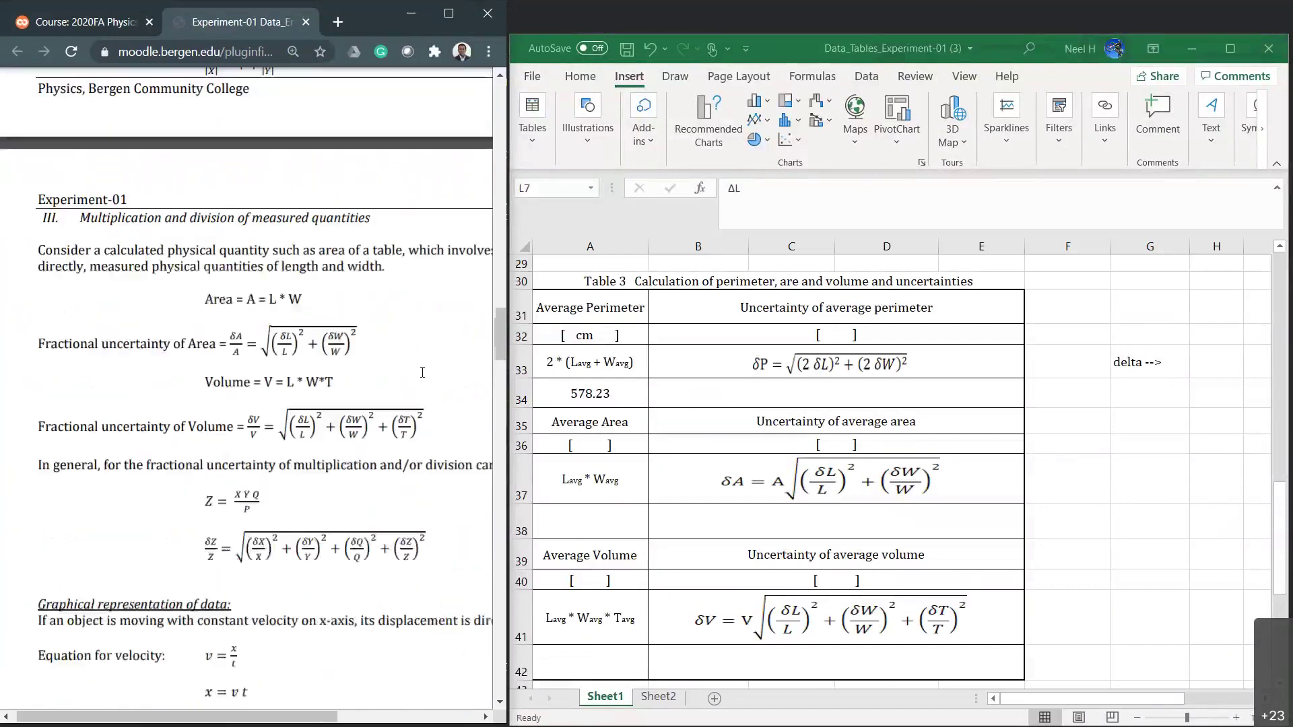
# Match the δL and δW terms of the perimeter uncertainty formula to the mean average deviations in B18 and D18
pyautogui.click(800, 387)
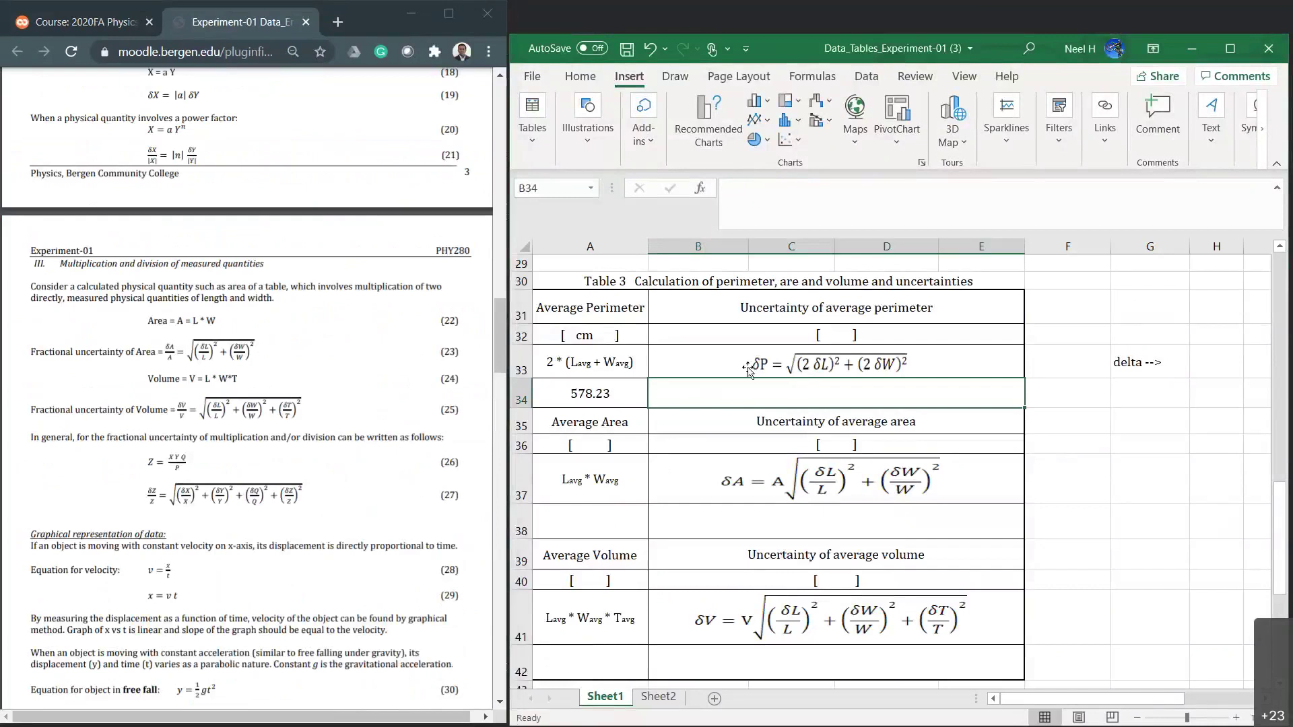
pyautogui.scroll(4, 745, 369)
pyautogui.scroll(4, 748, 367)
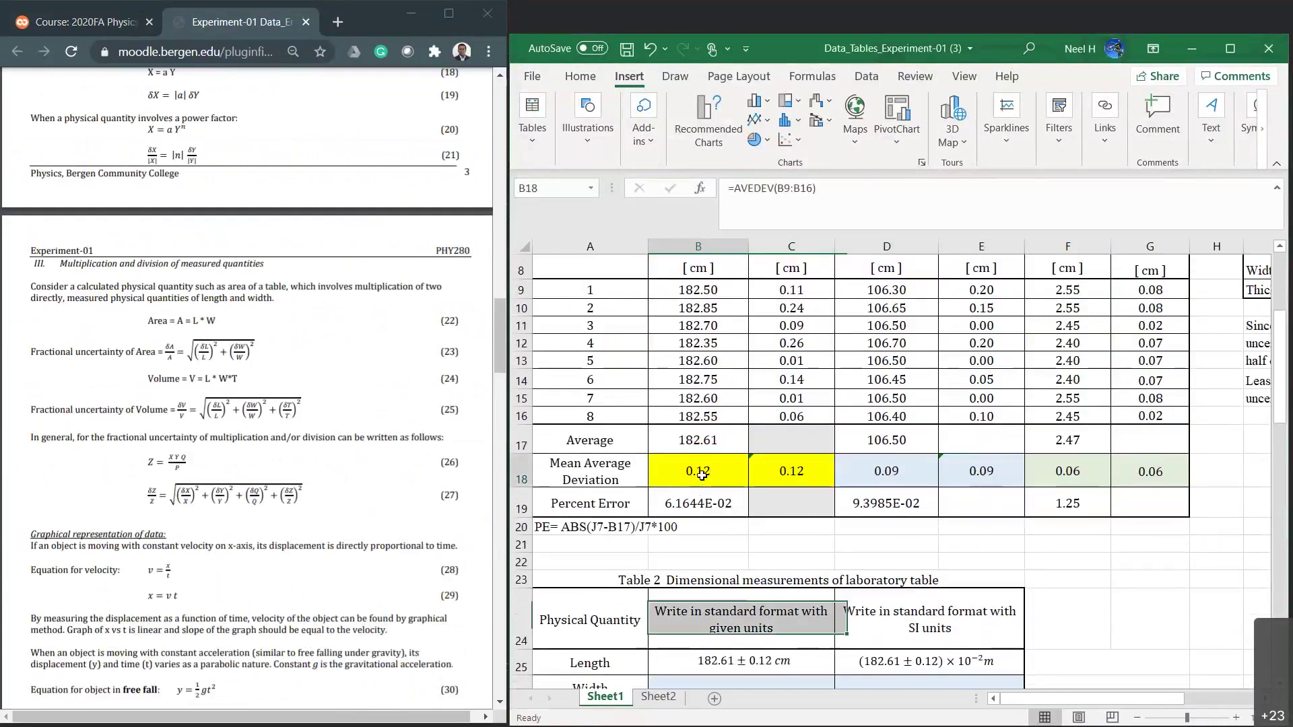
pyautogui.click(888, 471)
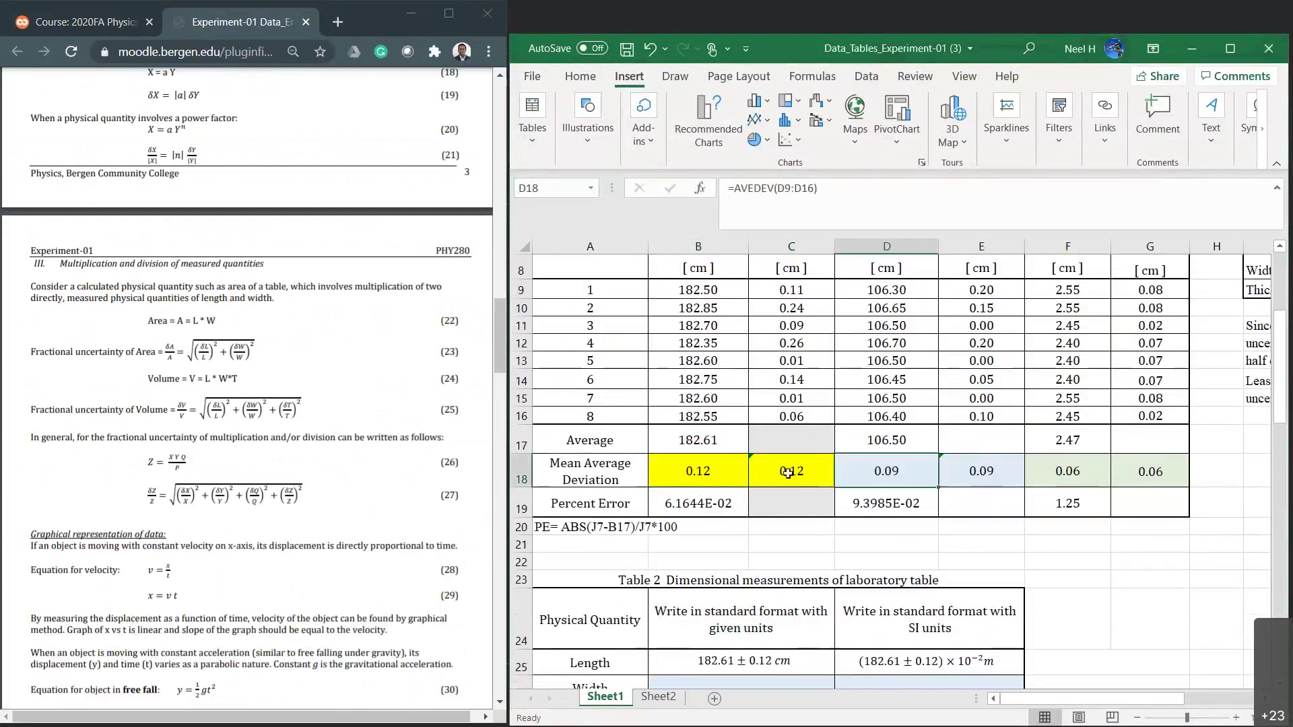
pyautogui.click(715, 474)
pyautogui.click(902, 480)
pyautogui.scroll(-6, 884, 568)
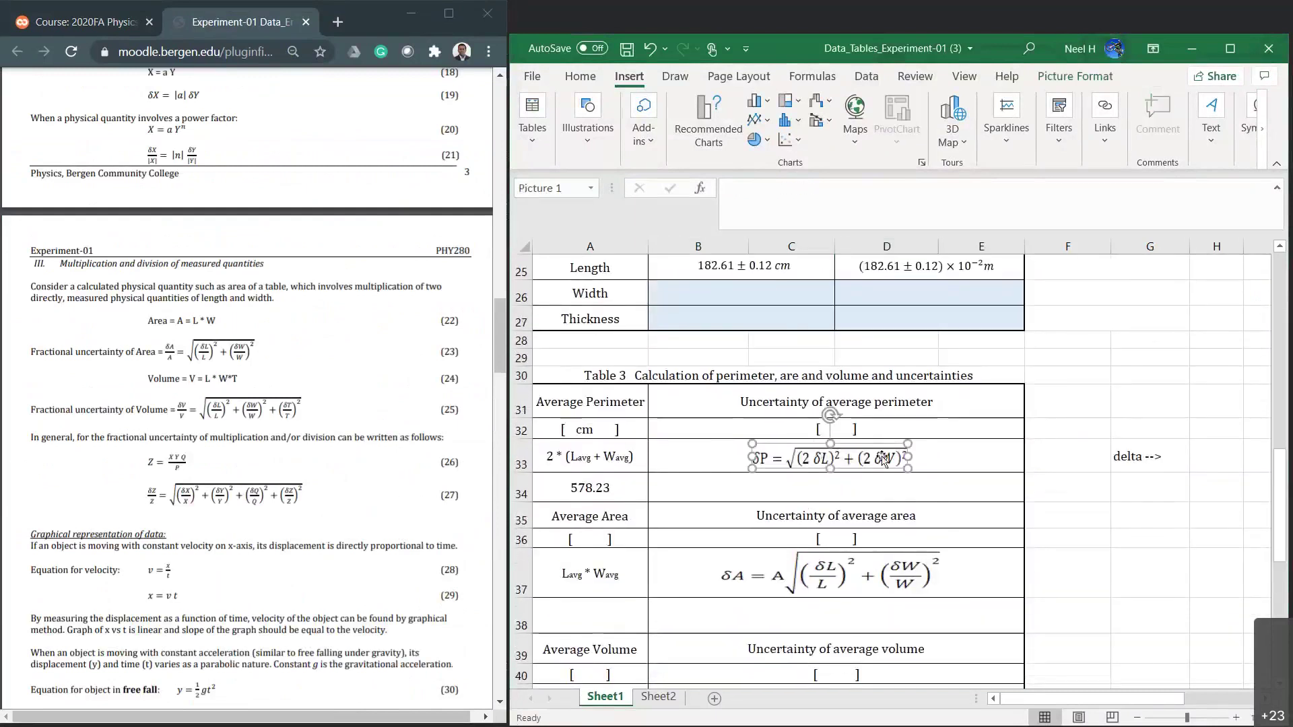
# Start the average perimeter uncertainty formula in B34 with the length term, =SQRT((2*B18)^
pyautogui.click(810, 487)
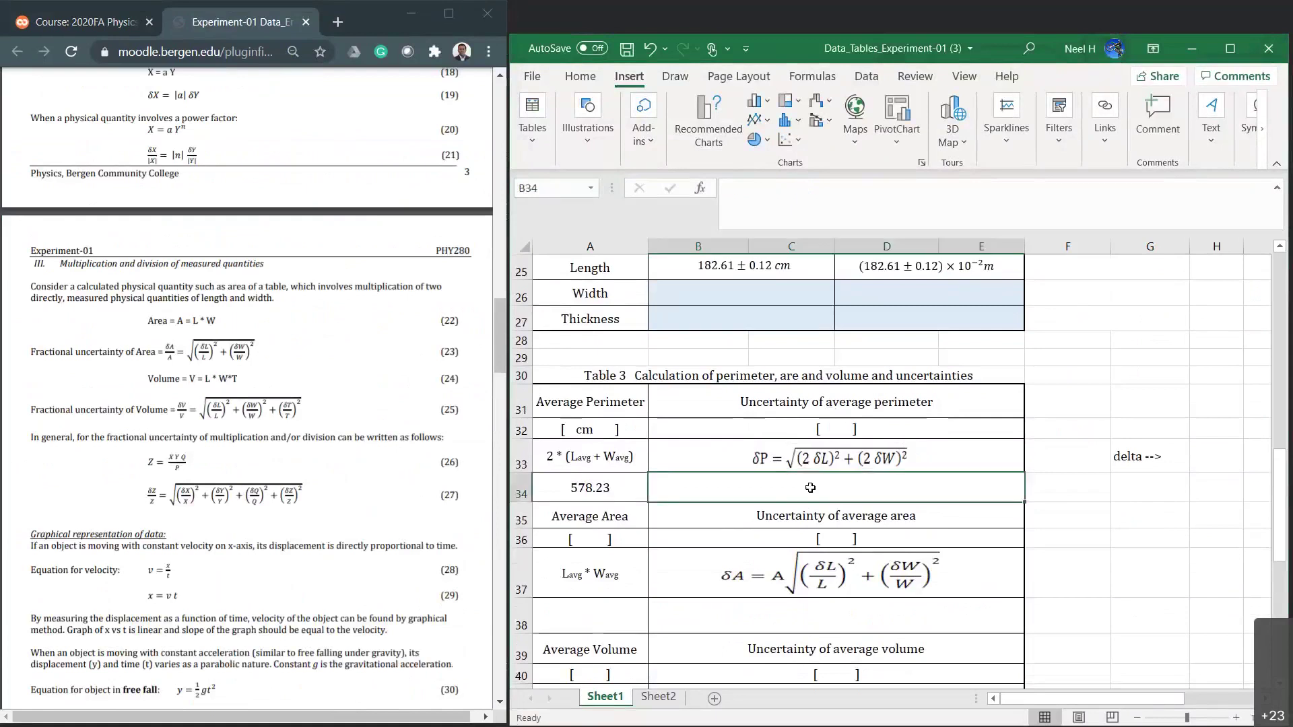
pyautogui.write('=')
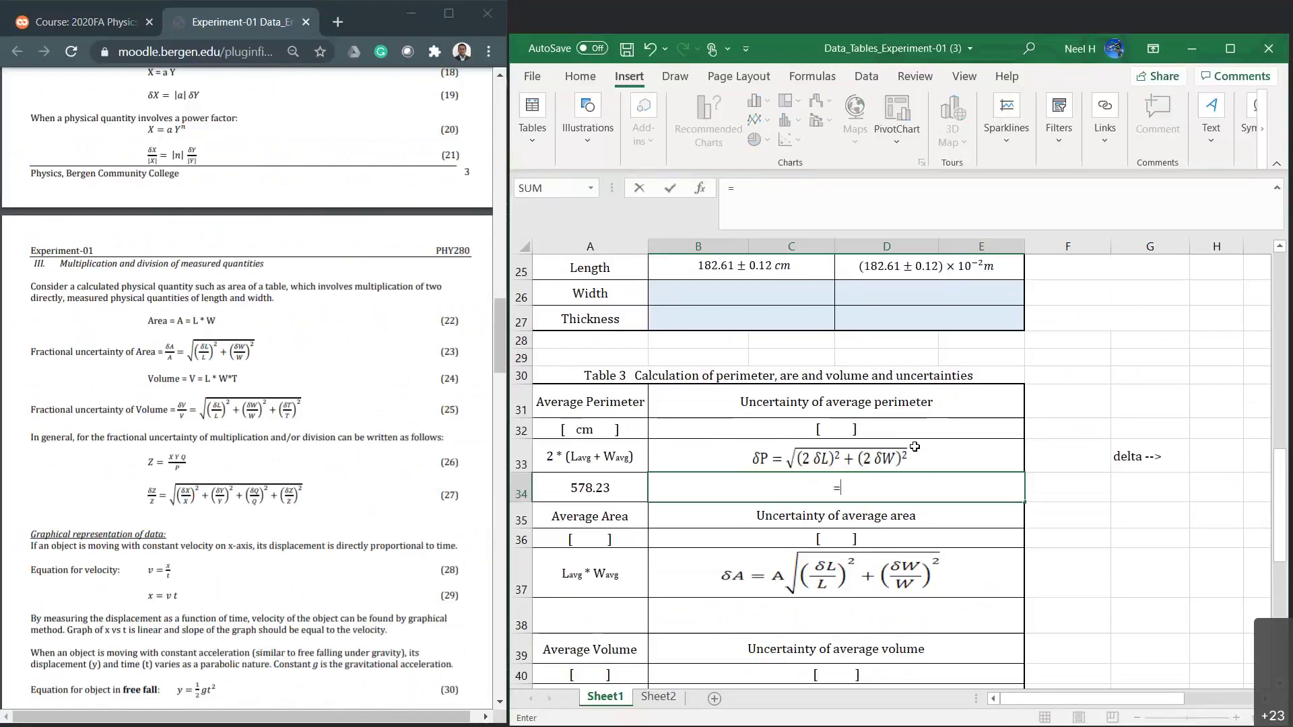
pyautogui.write('SQRT')
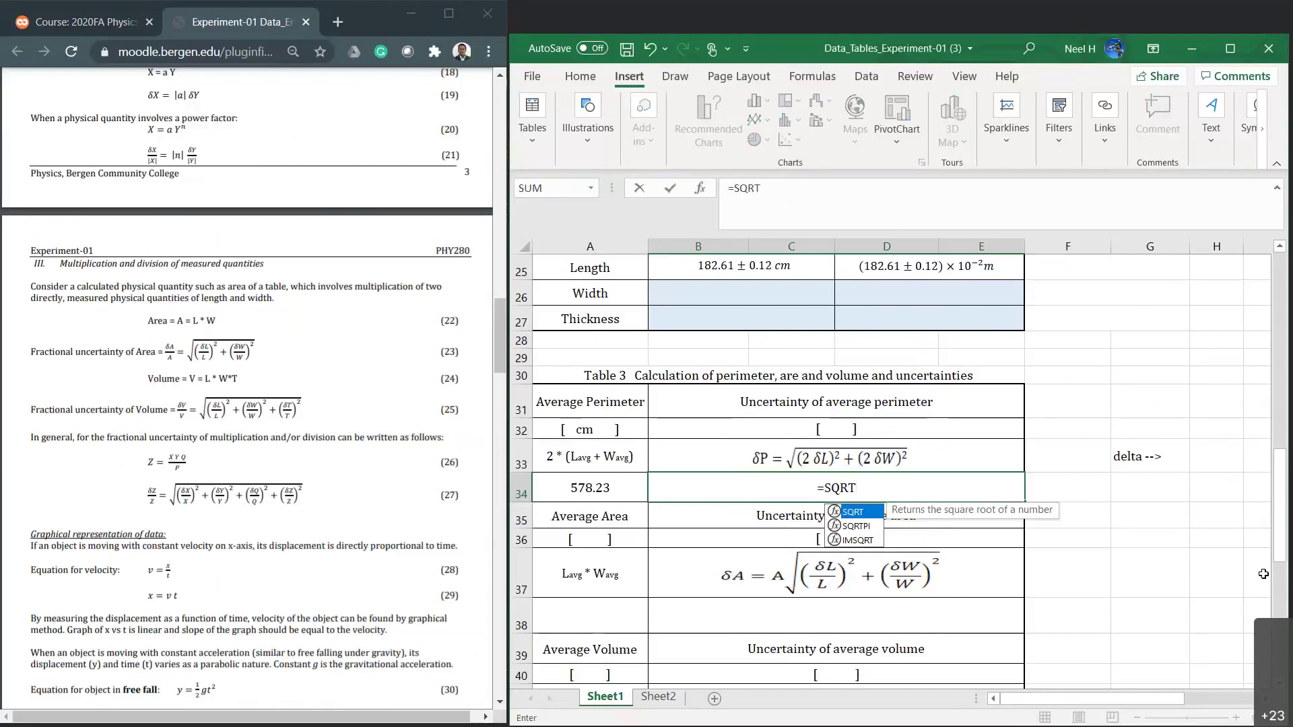
pyautogui.write('(')
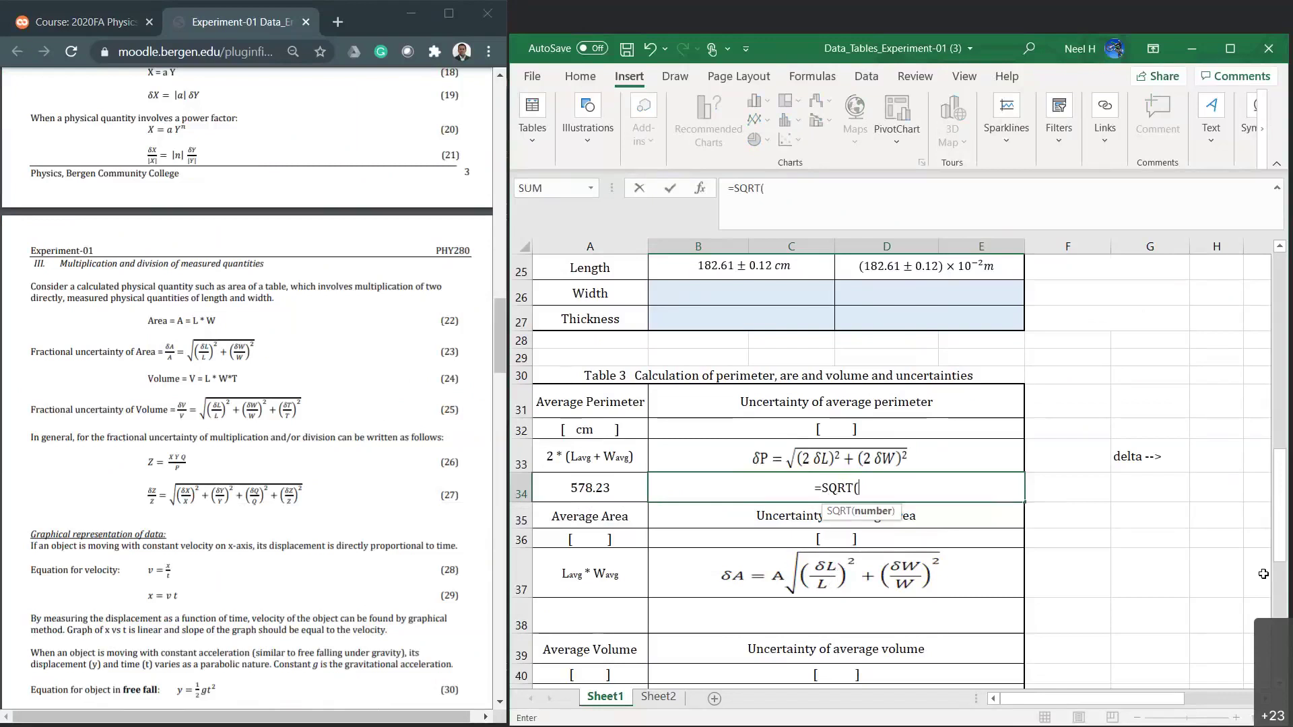
pyautogui.write('(')
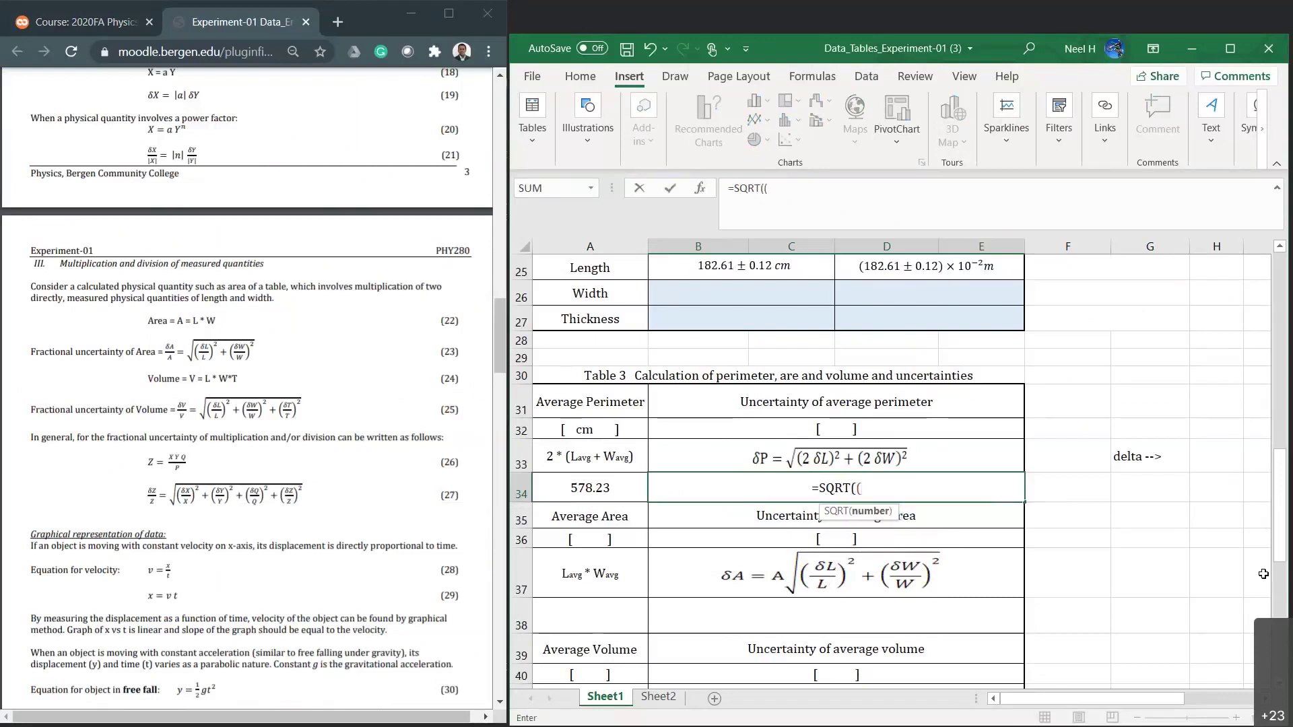
pyautogui.write('2*')
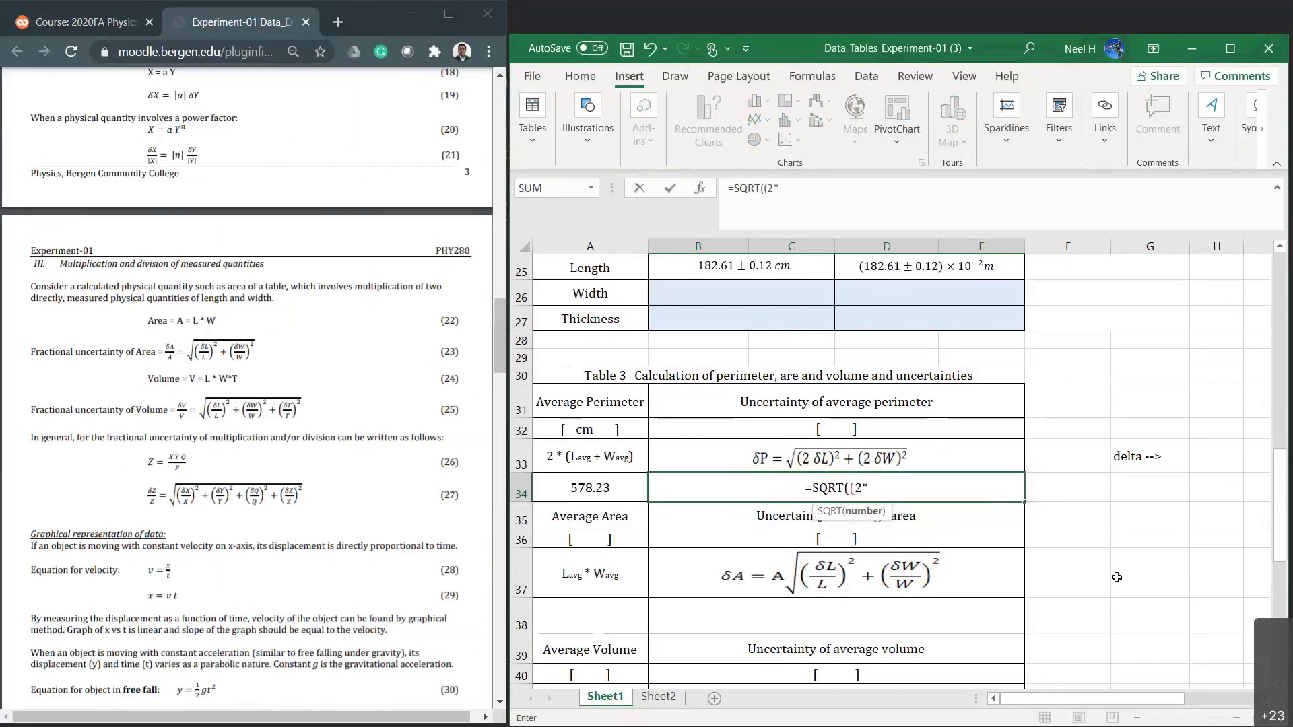
pyautogui.scroll(2, 1049, 558)
pyautogui.scroll(2, 1049, 558)
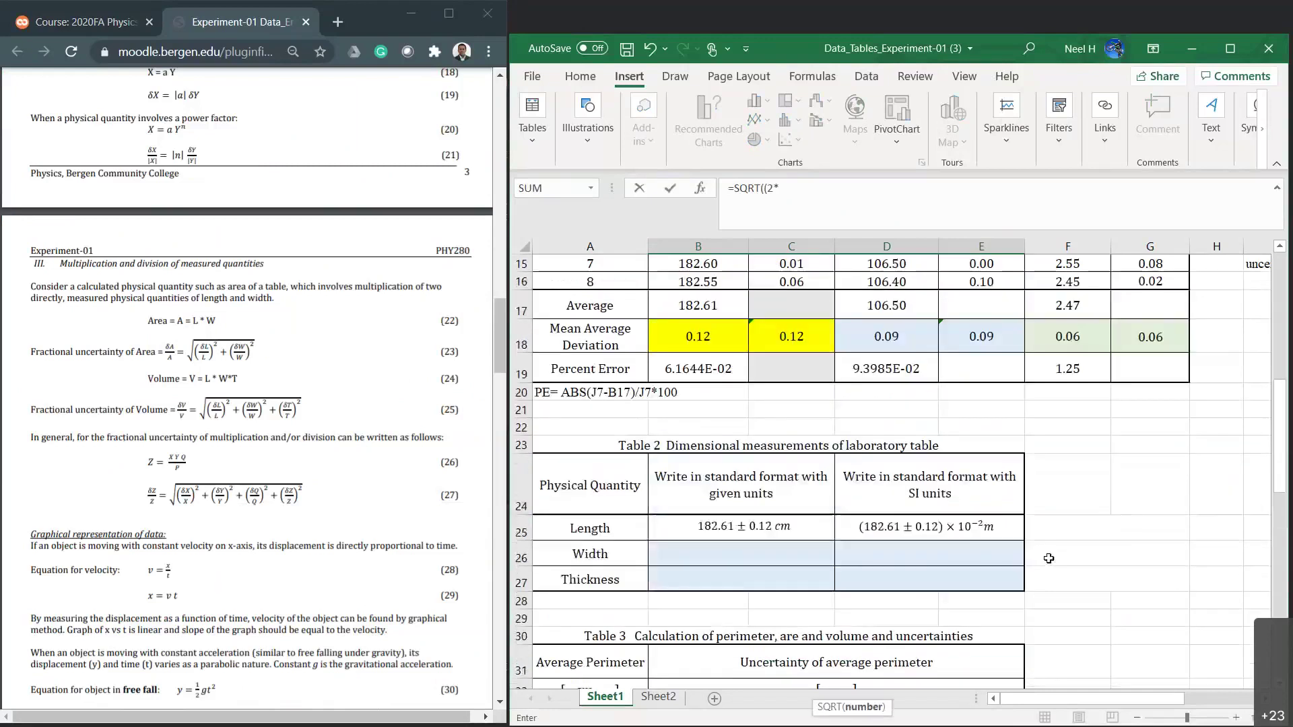
pyautogui.click(710, 343)
pyautogui.scroll(-4, 1067, 480)
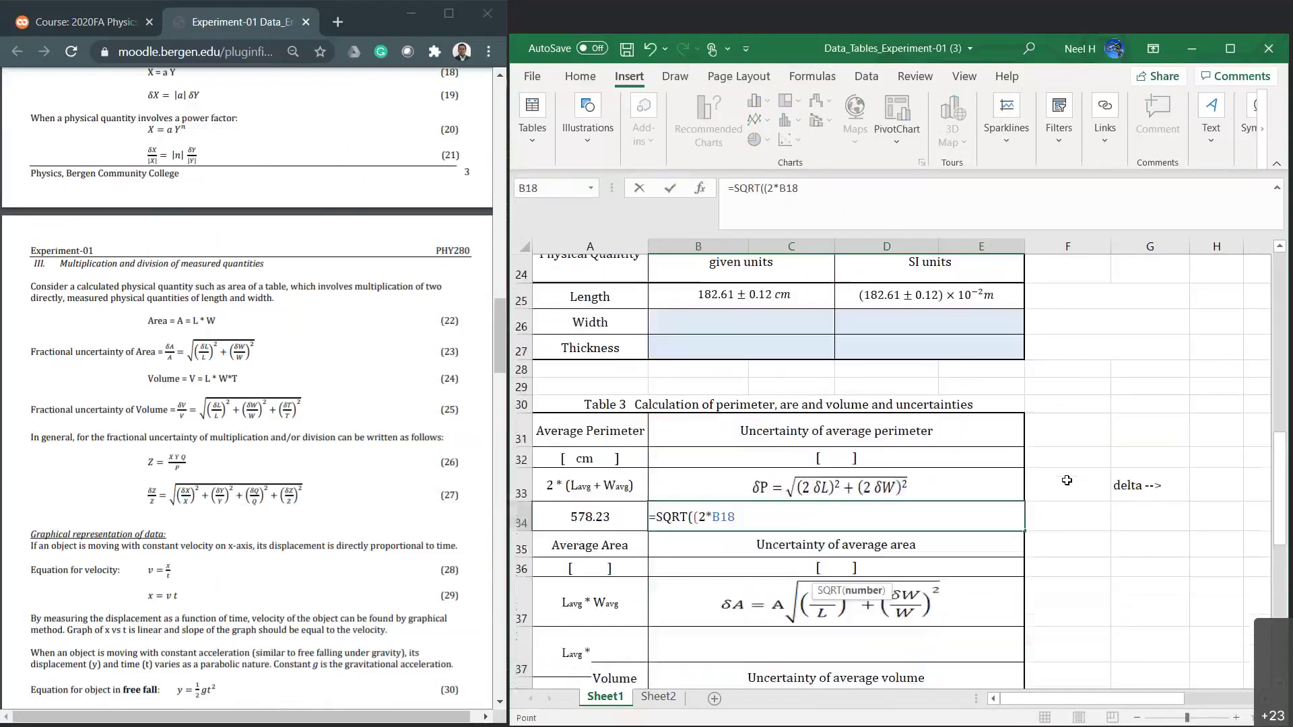
pyautogui.write(')')
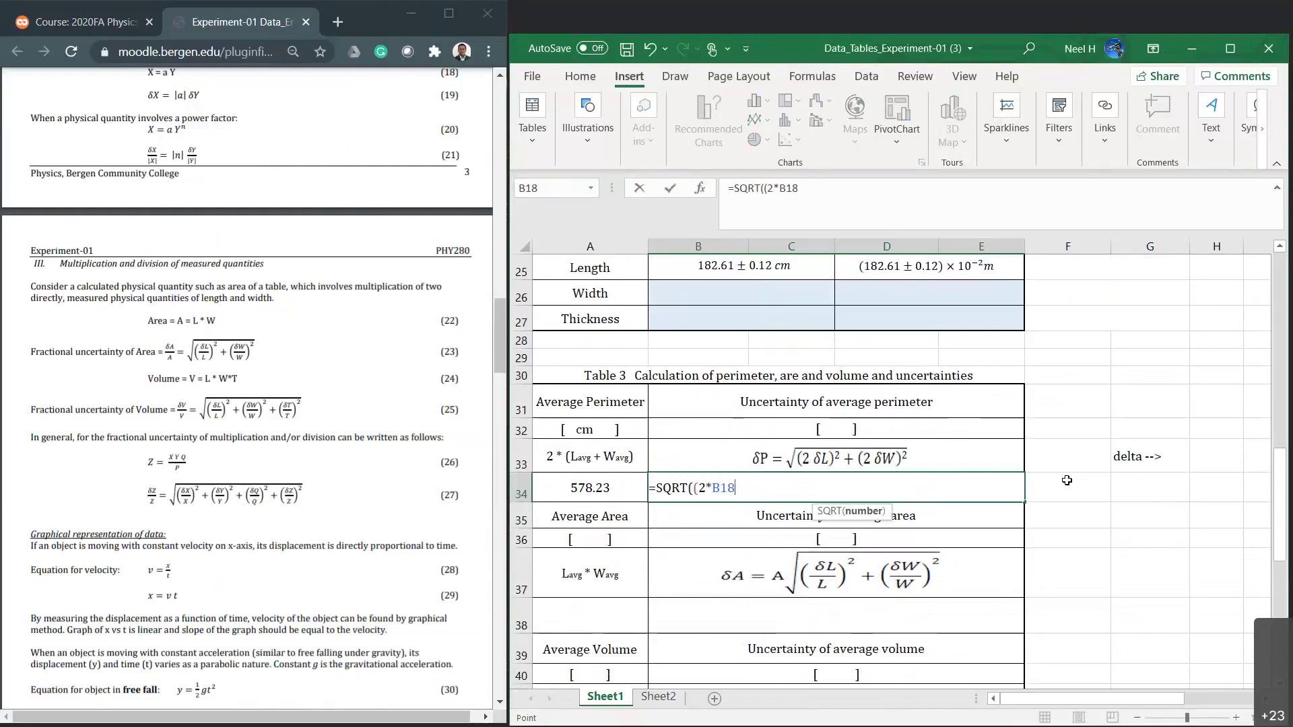
pyautogui.write('^')
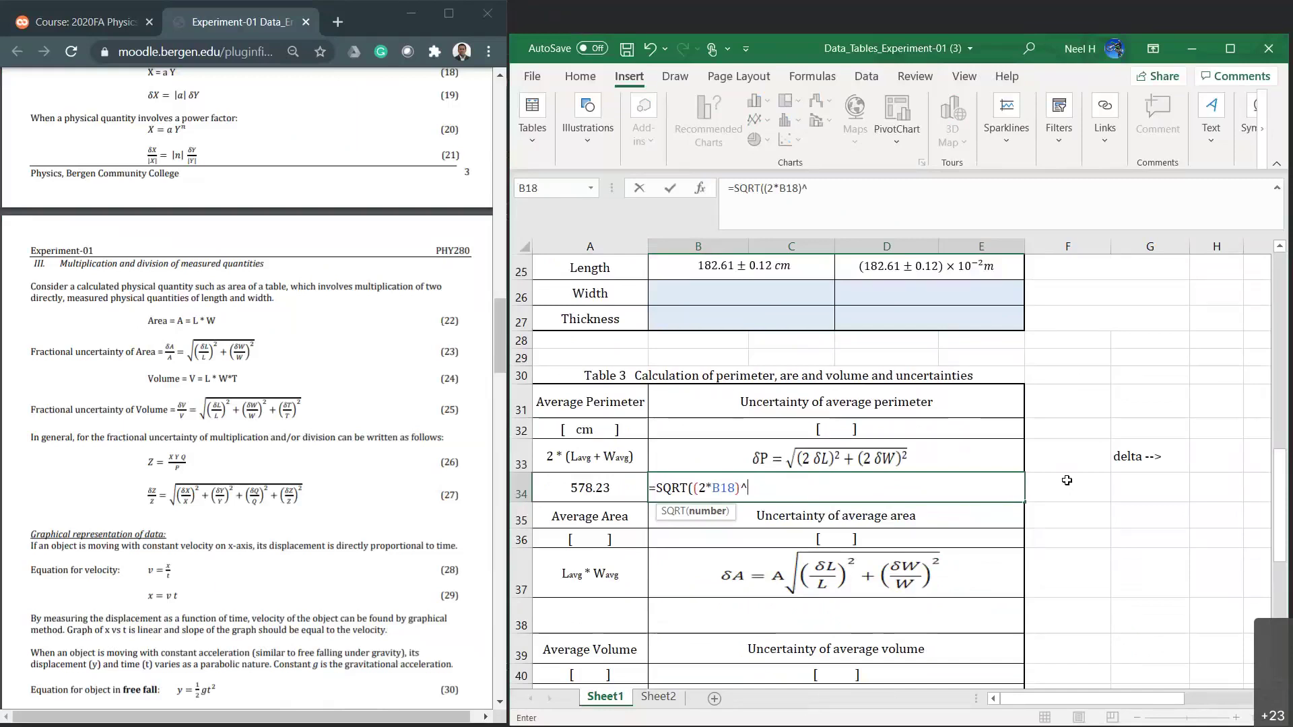
# Square the length term and add the squared width term, completing B34 as =SQRT((2*B18)^2+(2*D18)^2)
pyautogui.write('2+(2*')
pyautogui.scroll(2, 1066, 480)
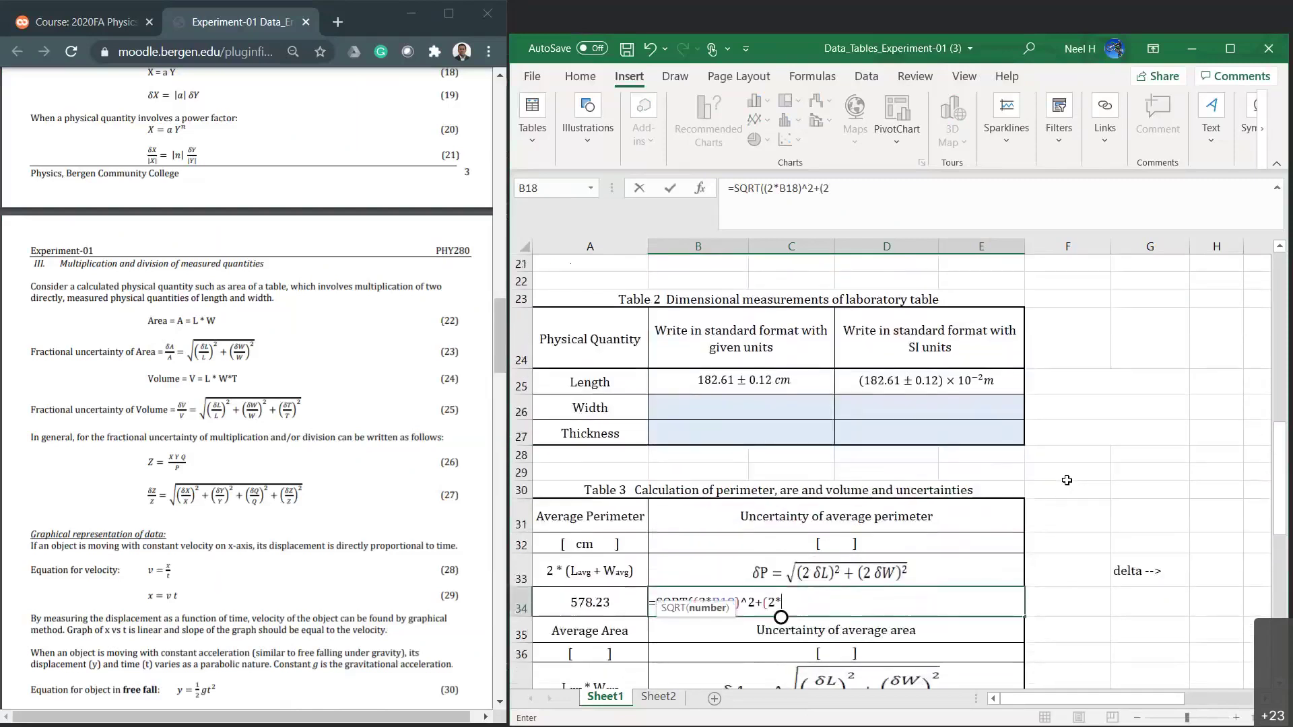
pyautogui.scroll(5, 1066, 480)
pyautogui.click(886, 513)
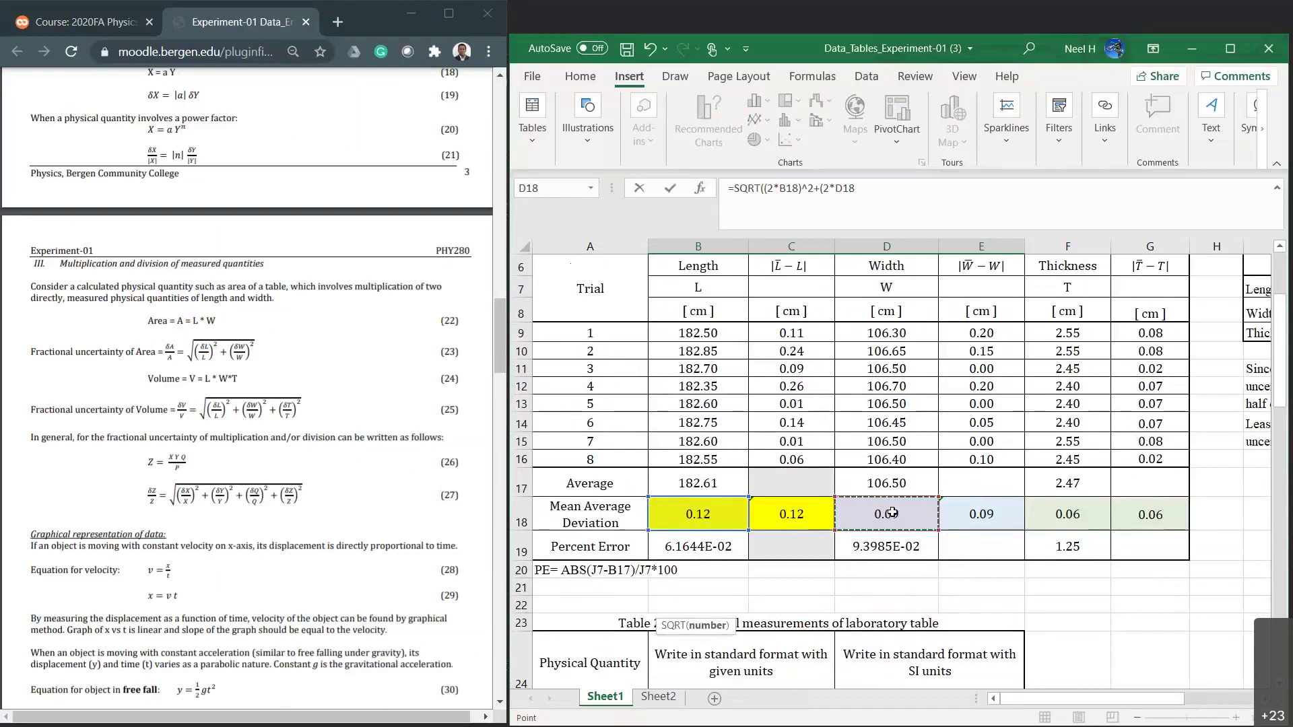
pyautogui.scroll(-9, 891, 513)
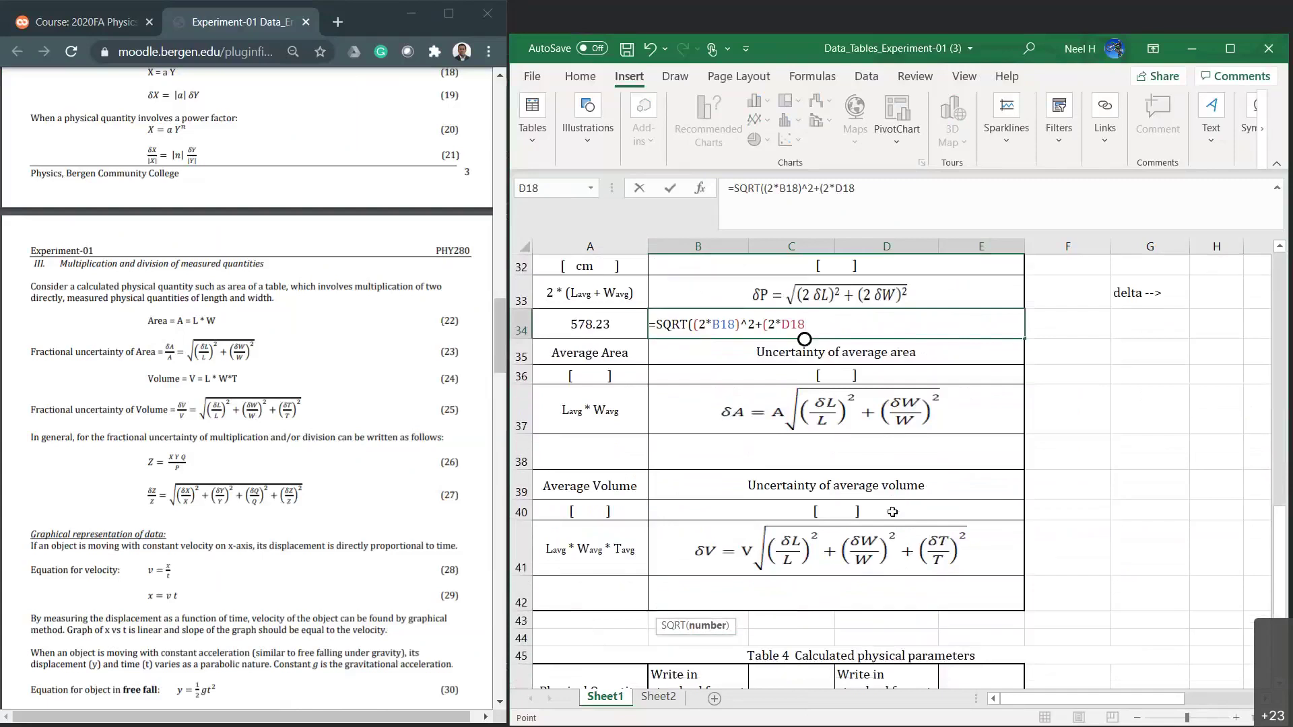
pyautogui.write(')')
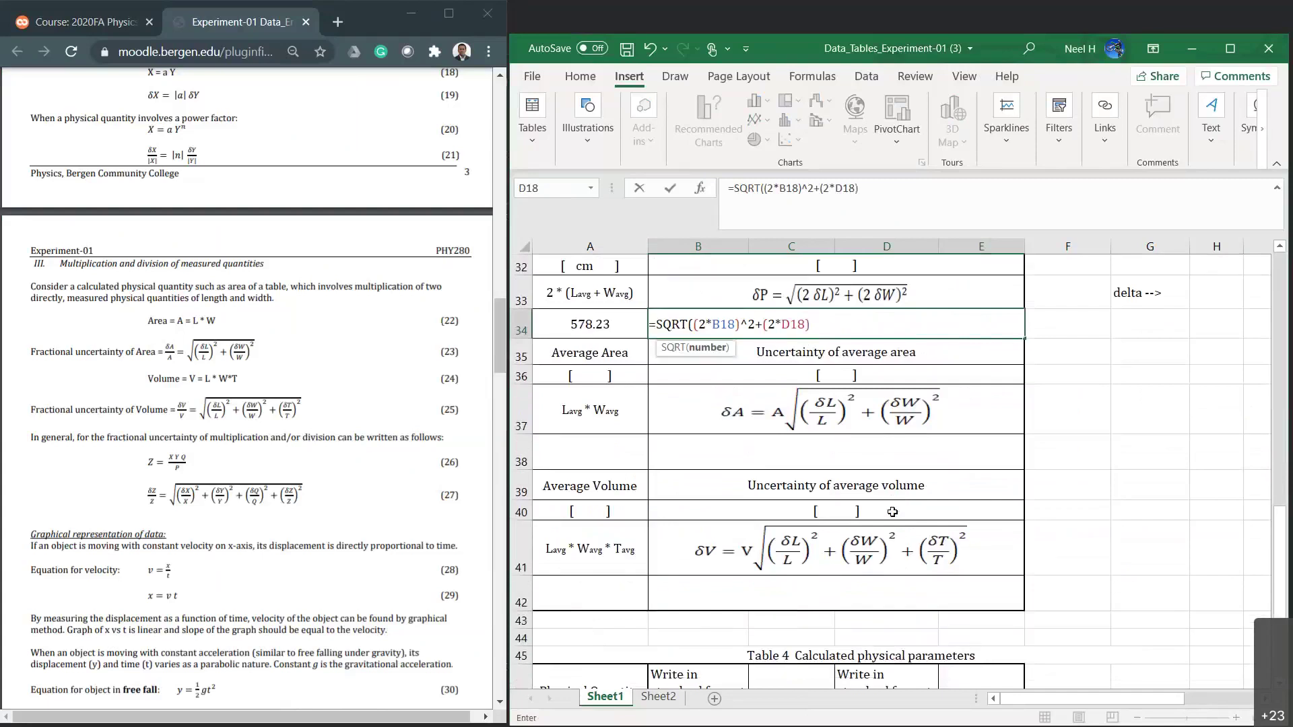
pyautogui.write('^2)')
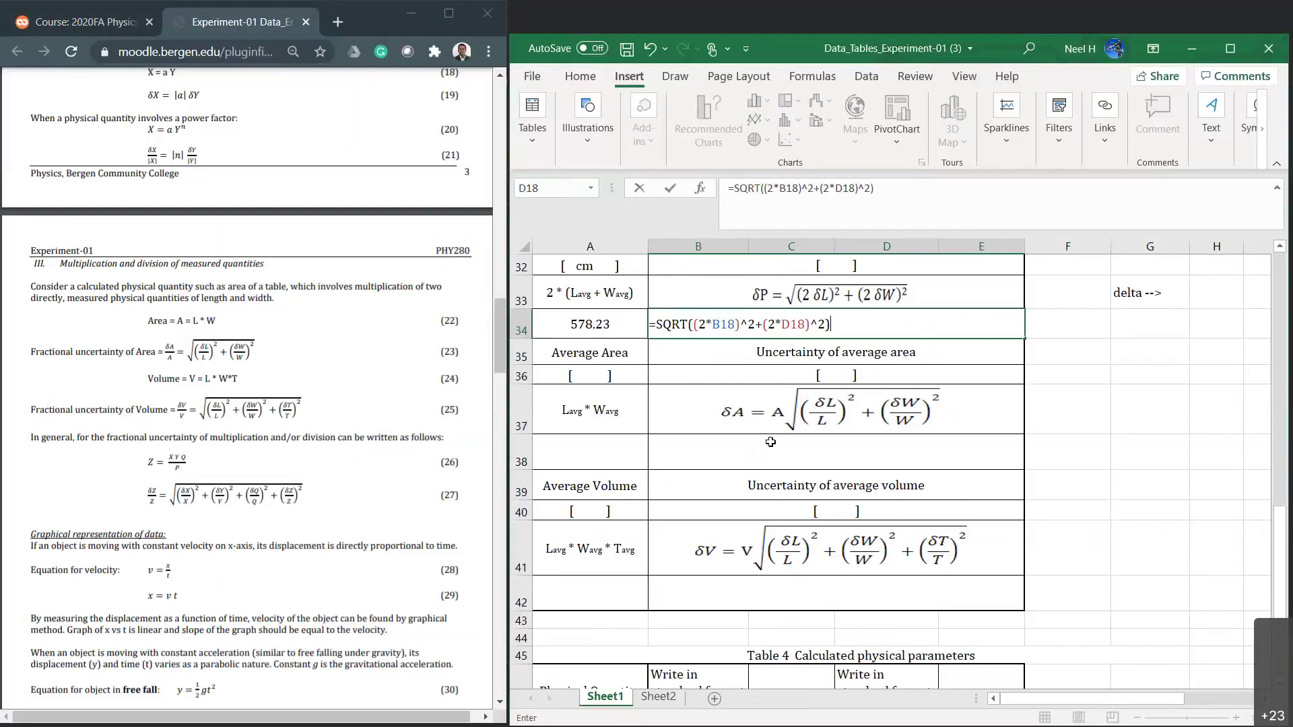
pyautogui.press('Return')
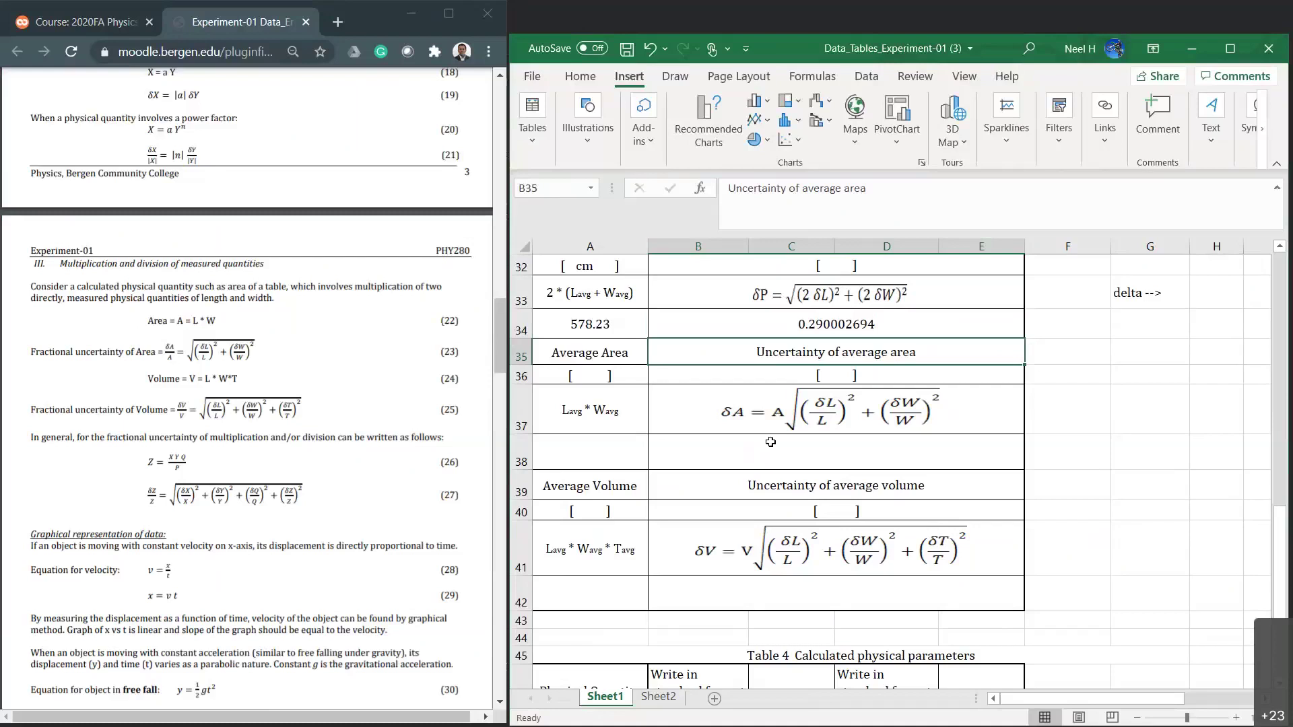
# Compare the length's mean average deviation in B18 with the standard length uncertainty in K7 and the trials in B9:B16
pyautogui.scroll(7, 770, 441)
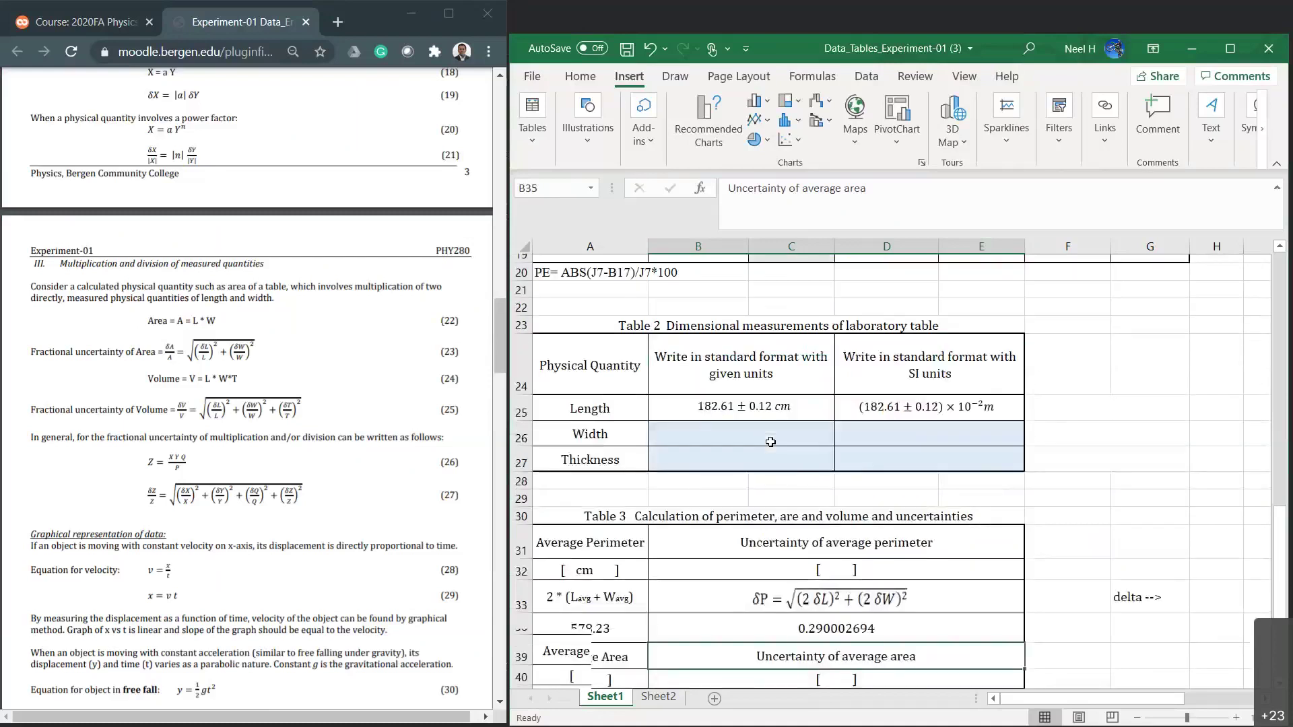
pyautogui.click(706, 408)
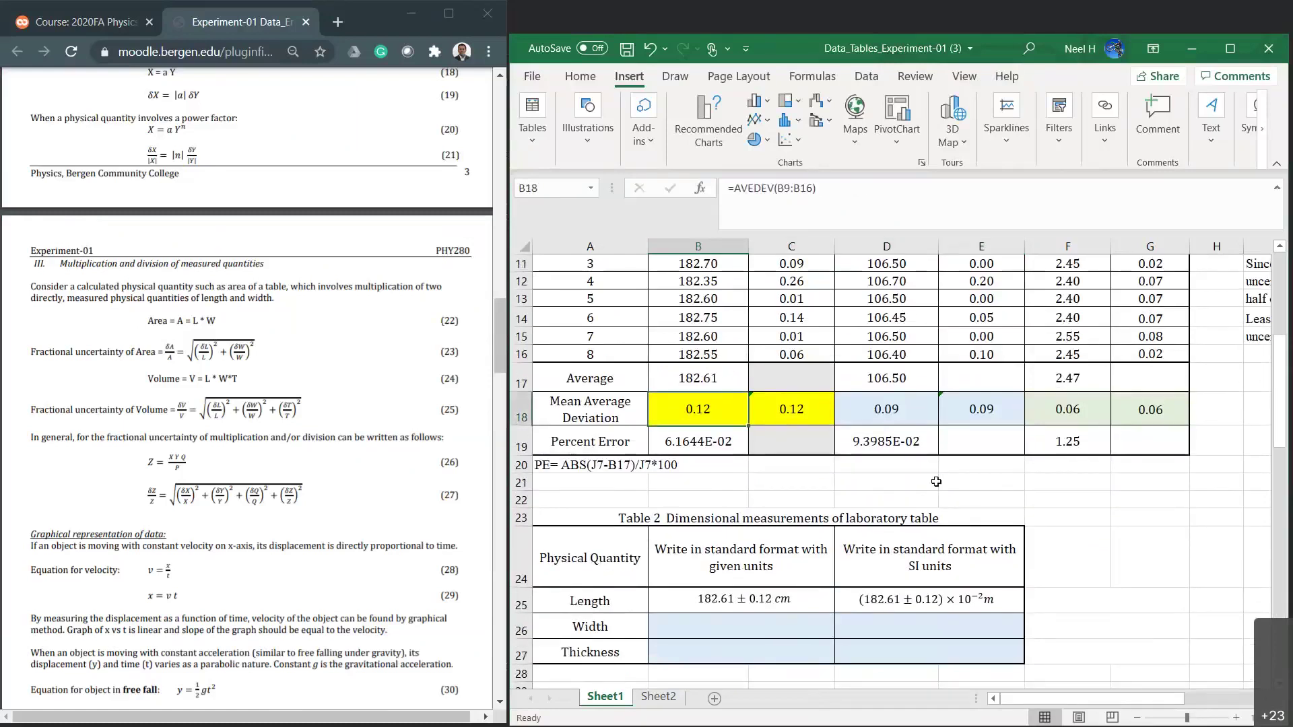
pyautogui.hscroll(2, 935, 481)
pyautogui.scroll(4, 935, 481)
pyautogui.hscroll(2, 936, 481)
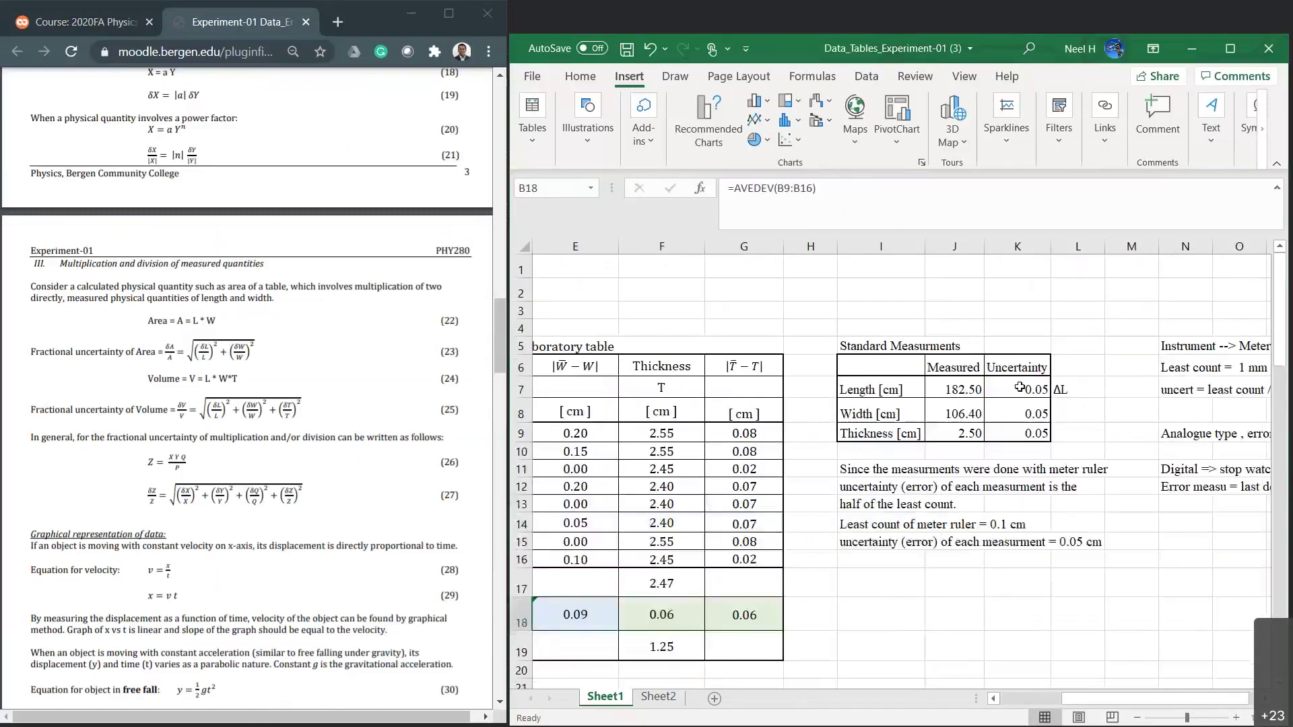
pyautogui.click(1019, 389)
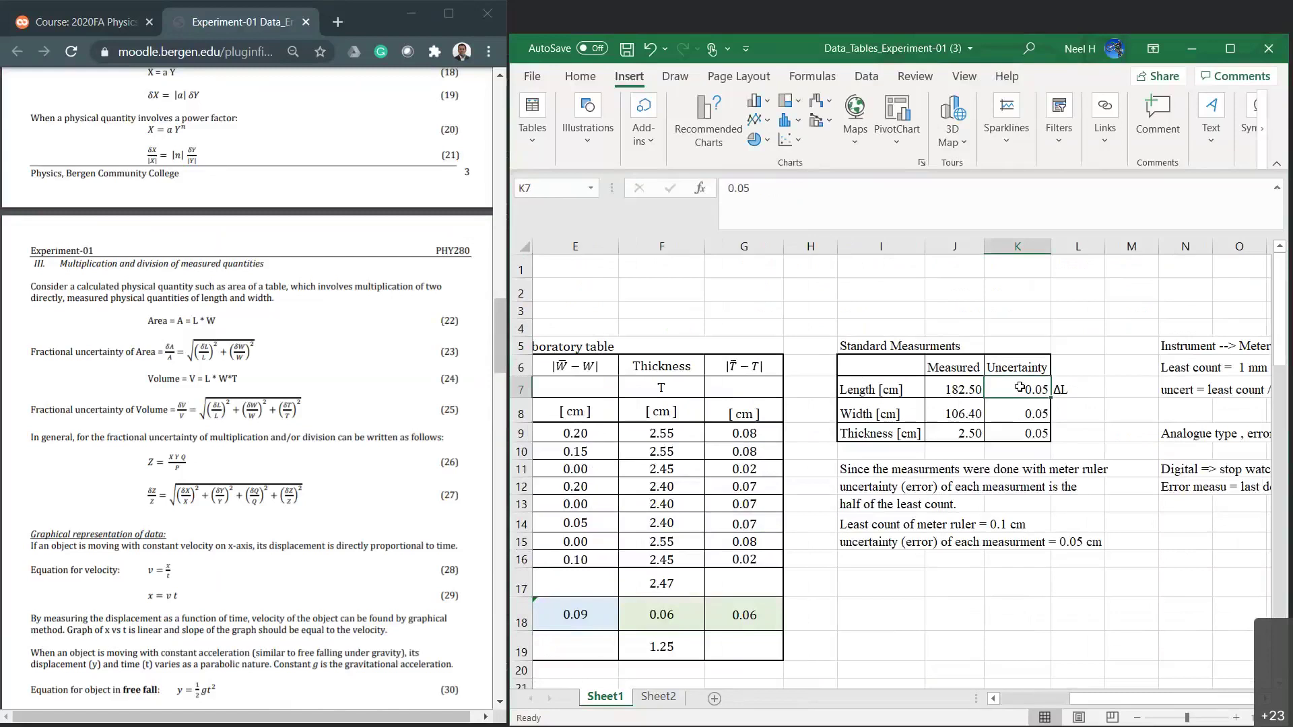
pyautogui.hscroll(-4, 1019, 389)
pyautogui.moveTo(697, 433); pyautogui.dragTo(708, 553)
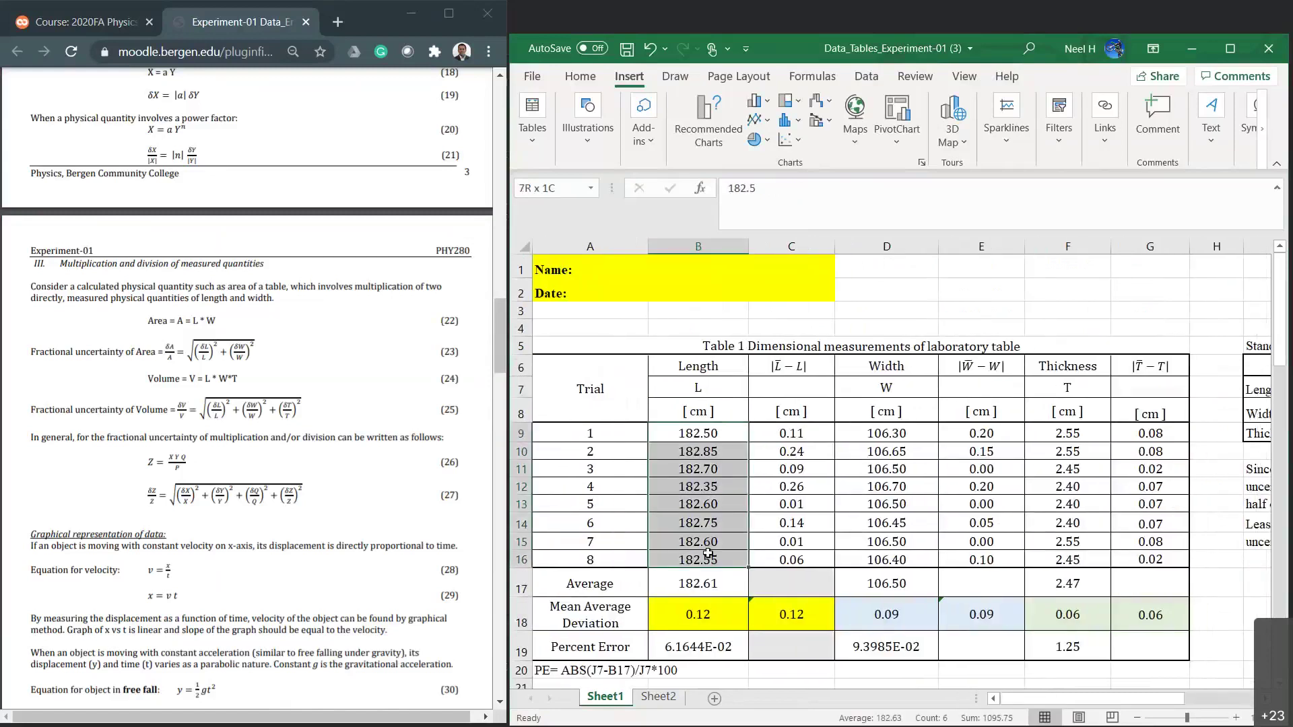
# Return to Table 3 and check the perimeter uncertainty formula in B34 against the Average Perimeter entries
pyautogui.scroll(-11, 708, 553)
pyautogui.scroll(2, 708, 553)
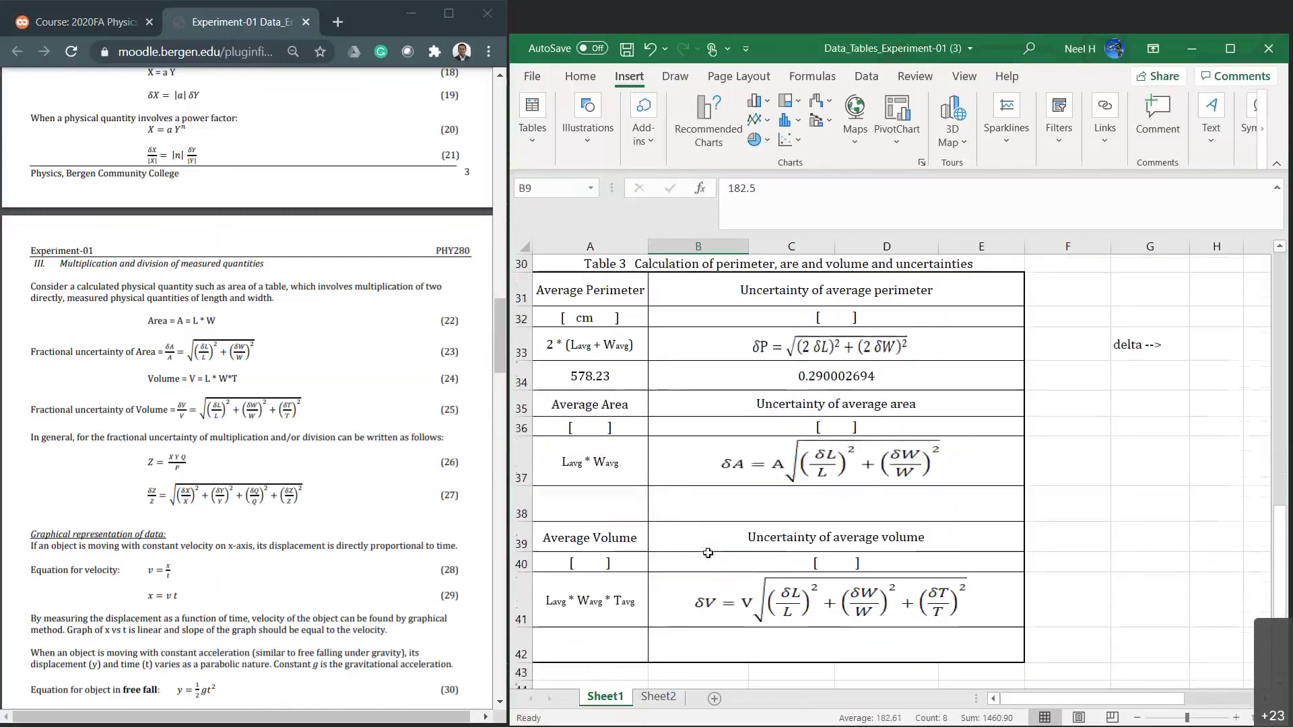
pyautogui.scroll(1, 708, 553)
pyautogui.click(845, 437)
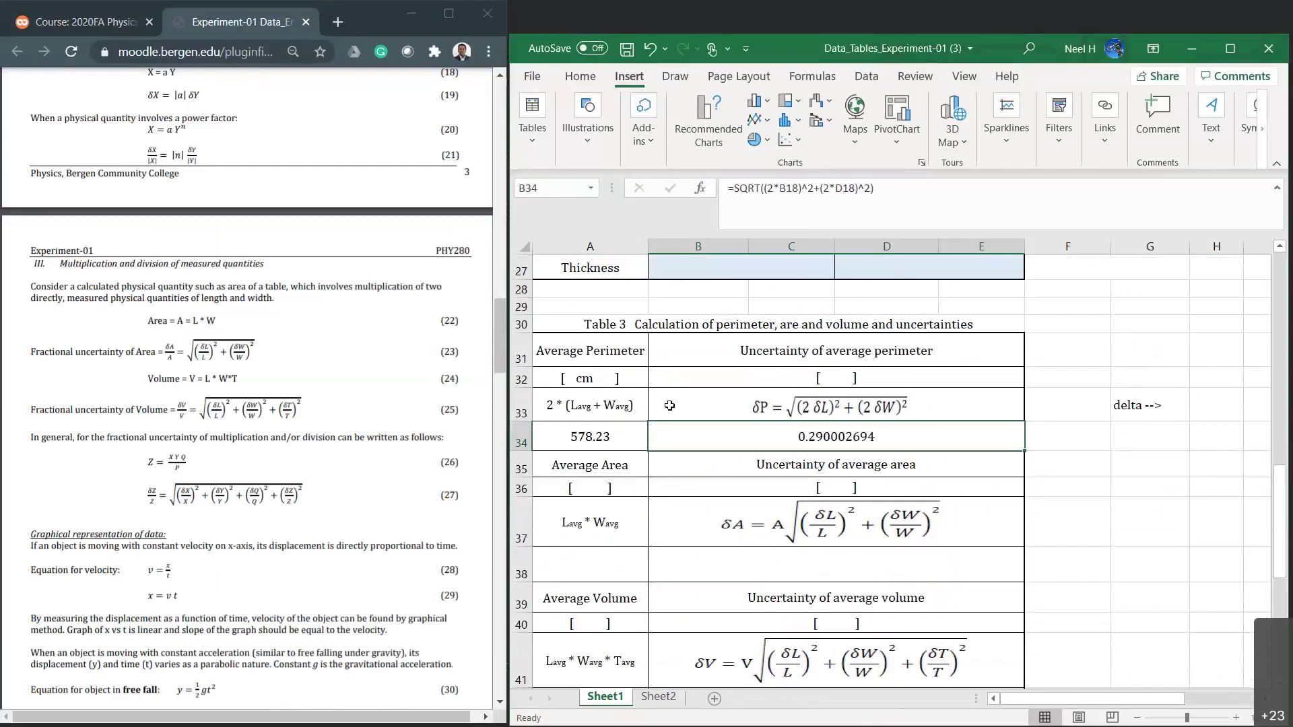
pyautogui.click(597, 351)
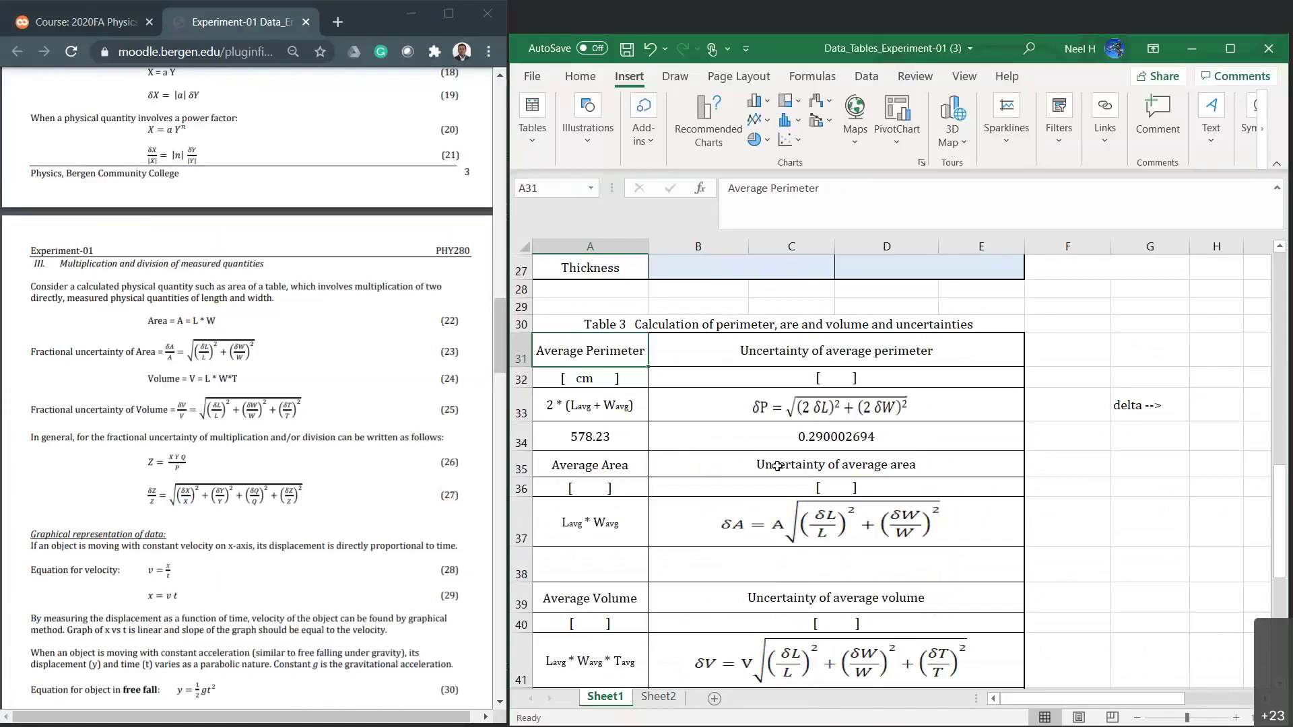
pyautogui.click(850, 433)
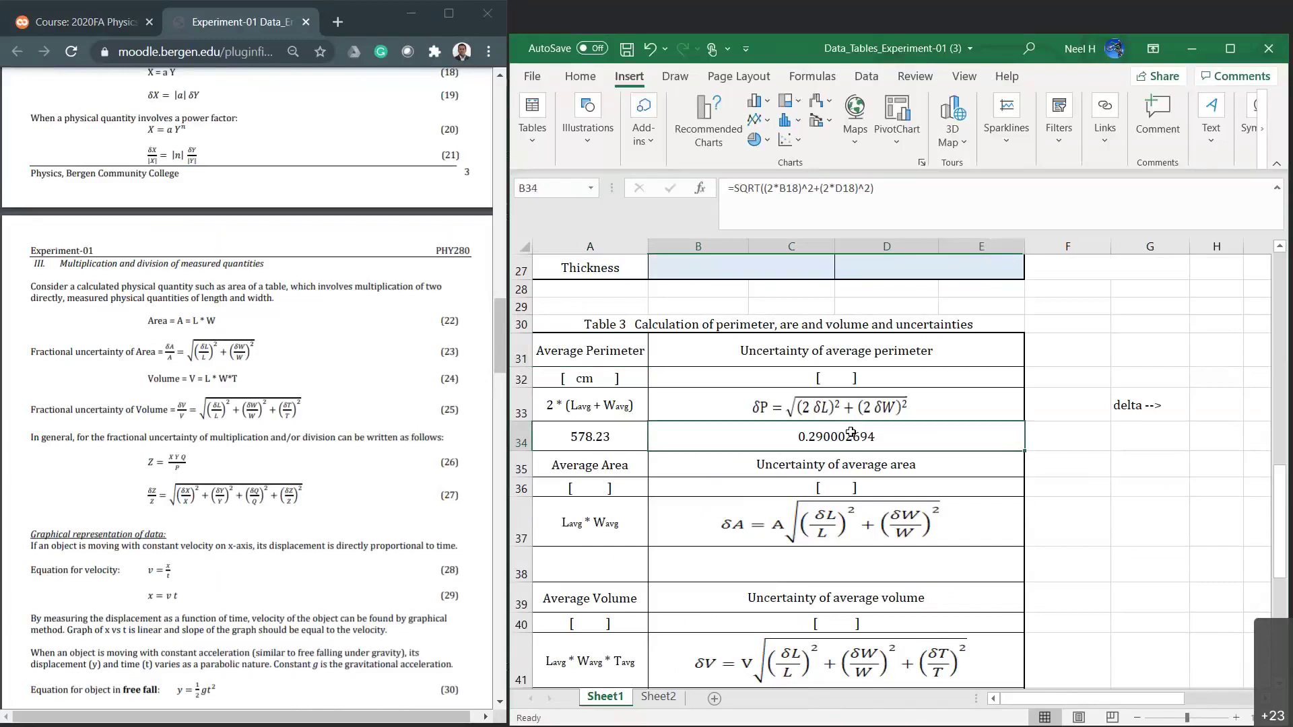
# Check the length entry's decimal places in Table 2 and format the perimeter uncertainty in B34 as a number with two decimals
pyautogui.click(604, 439)
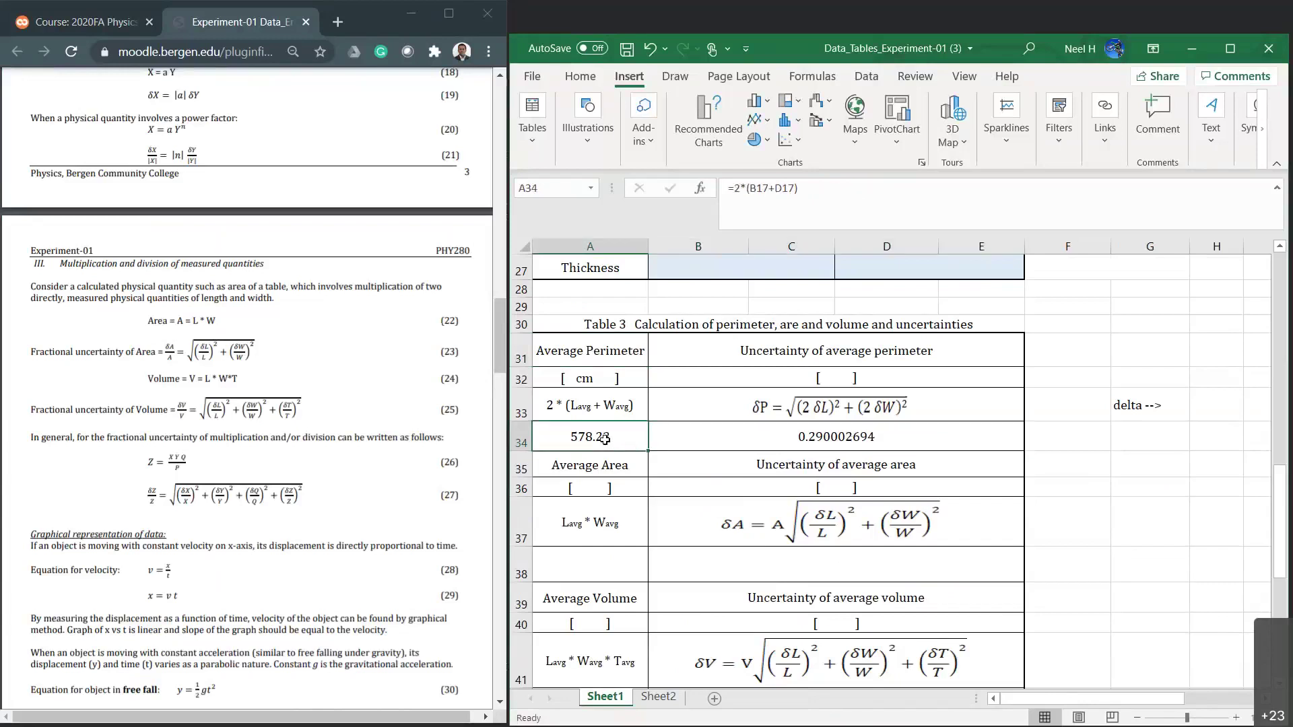
pyautogui.scroll(3, 604, 439)
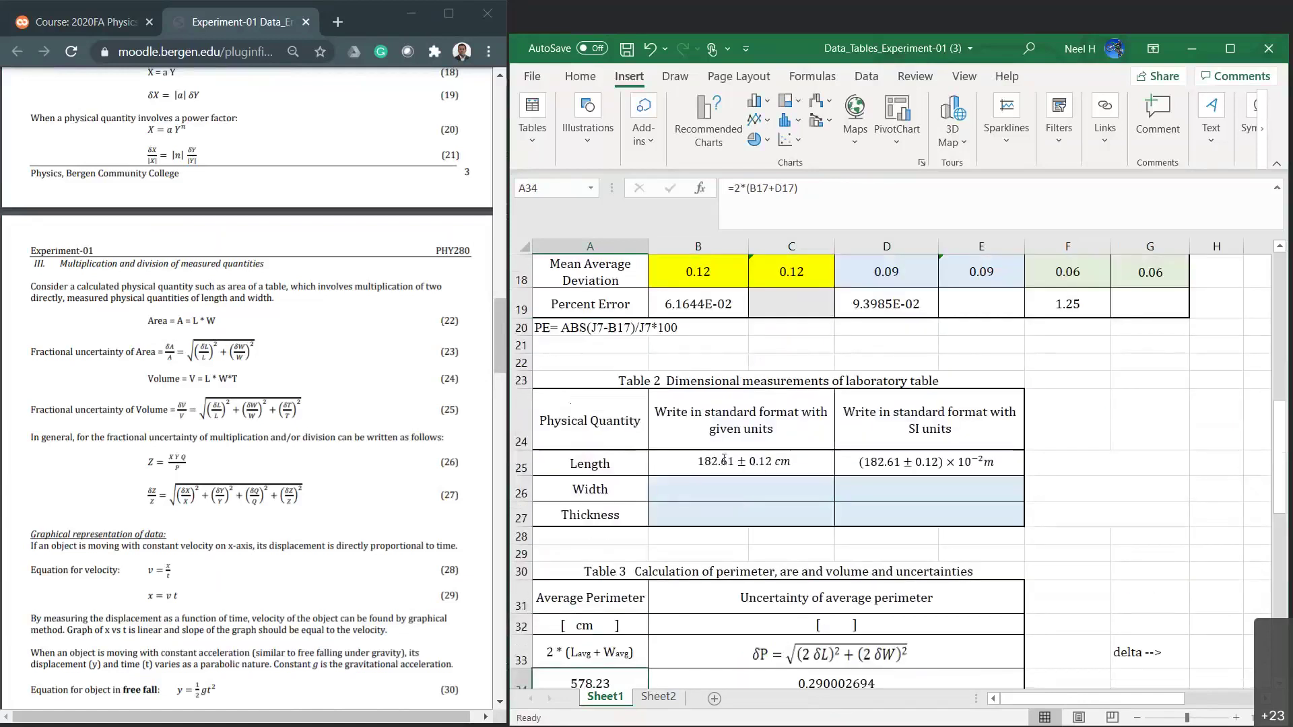
pyautogui.click(753, 462)
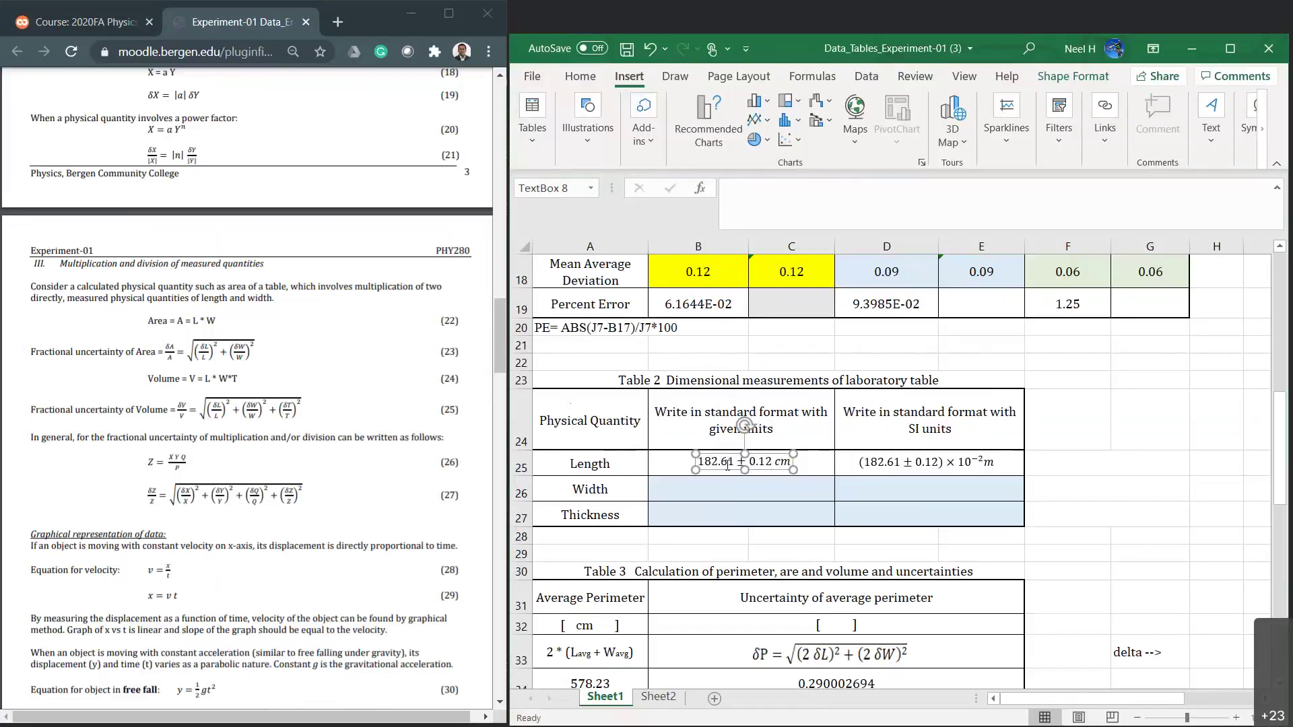
pyautogui.scroll(-5, 740, 438)
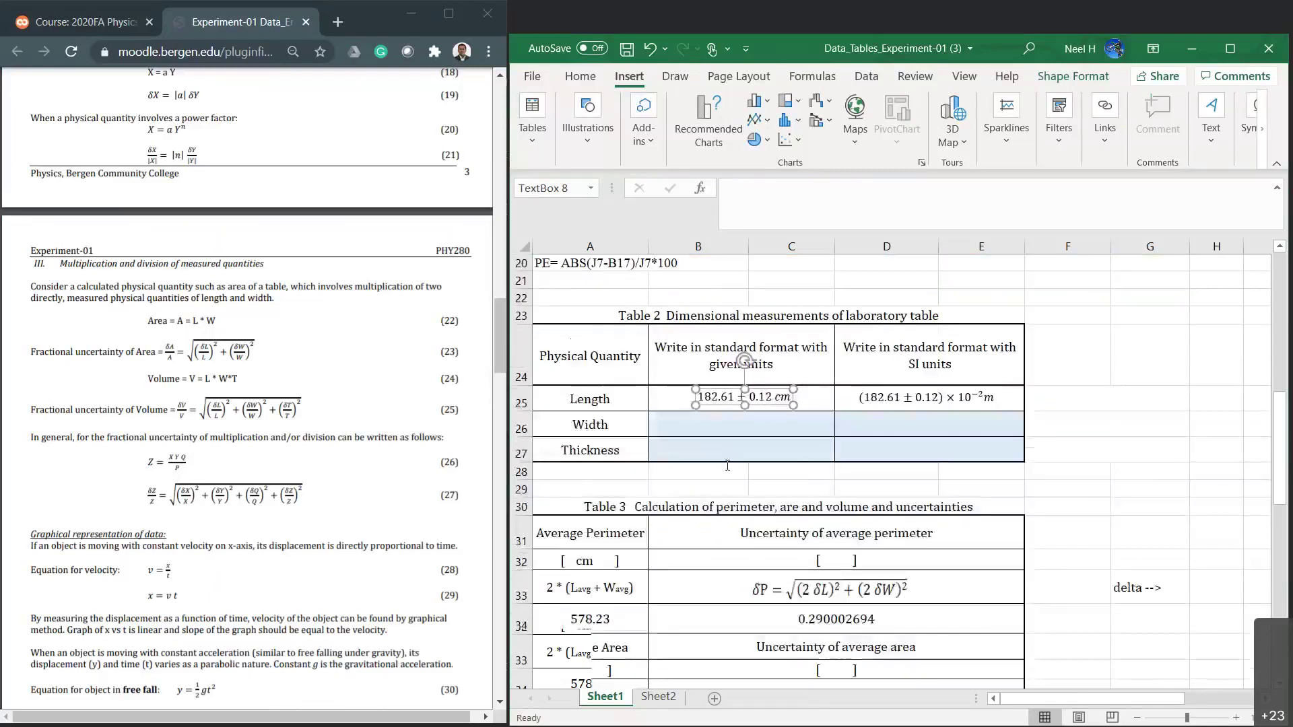
pyautogui.click(815, 379)
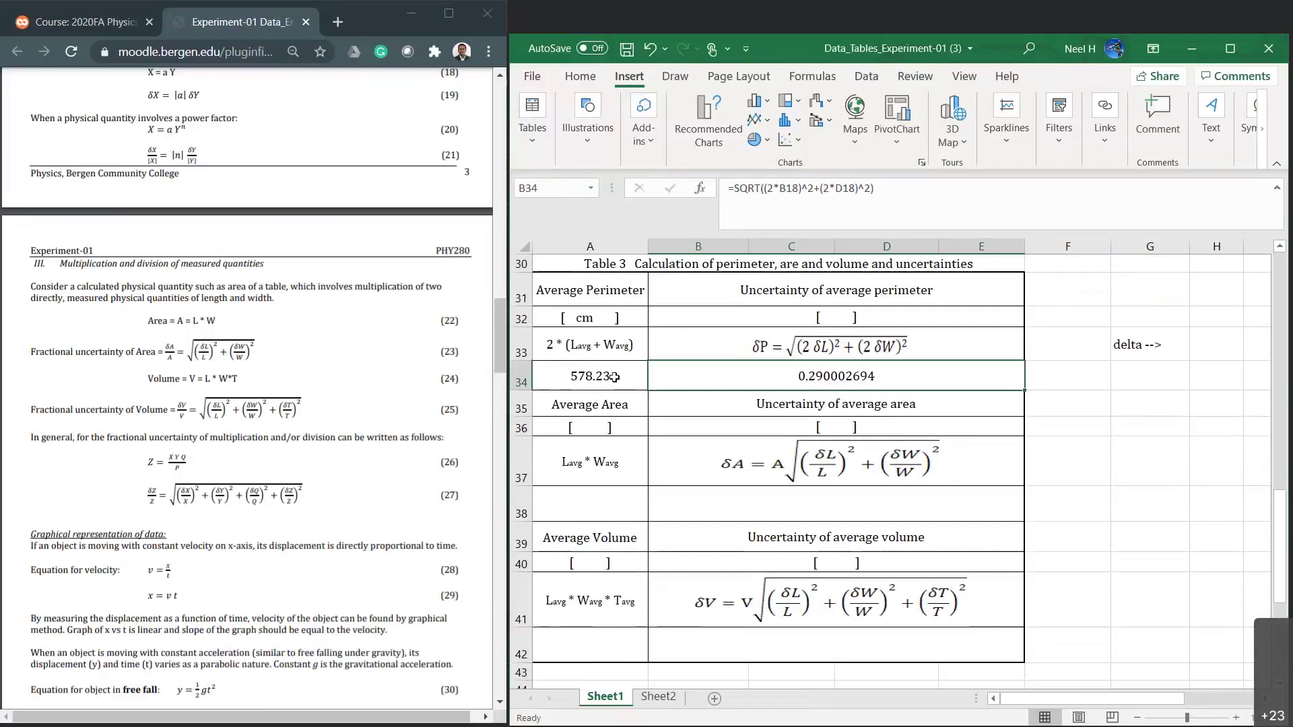
pyautogui.rightClick(828, 376)
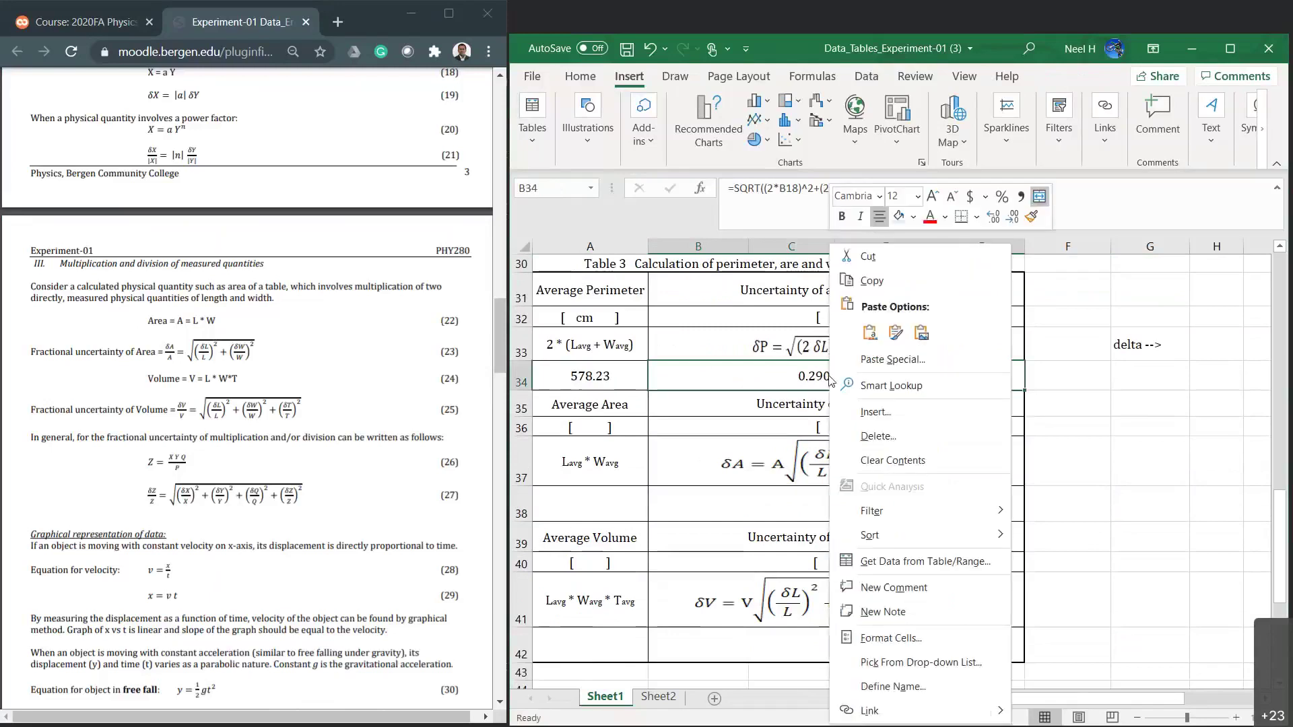
pyautogui.click(893, 643)
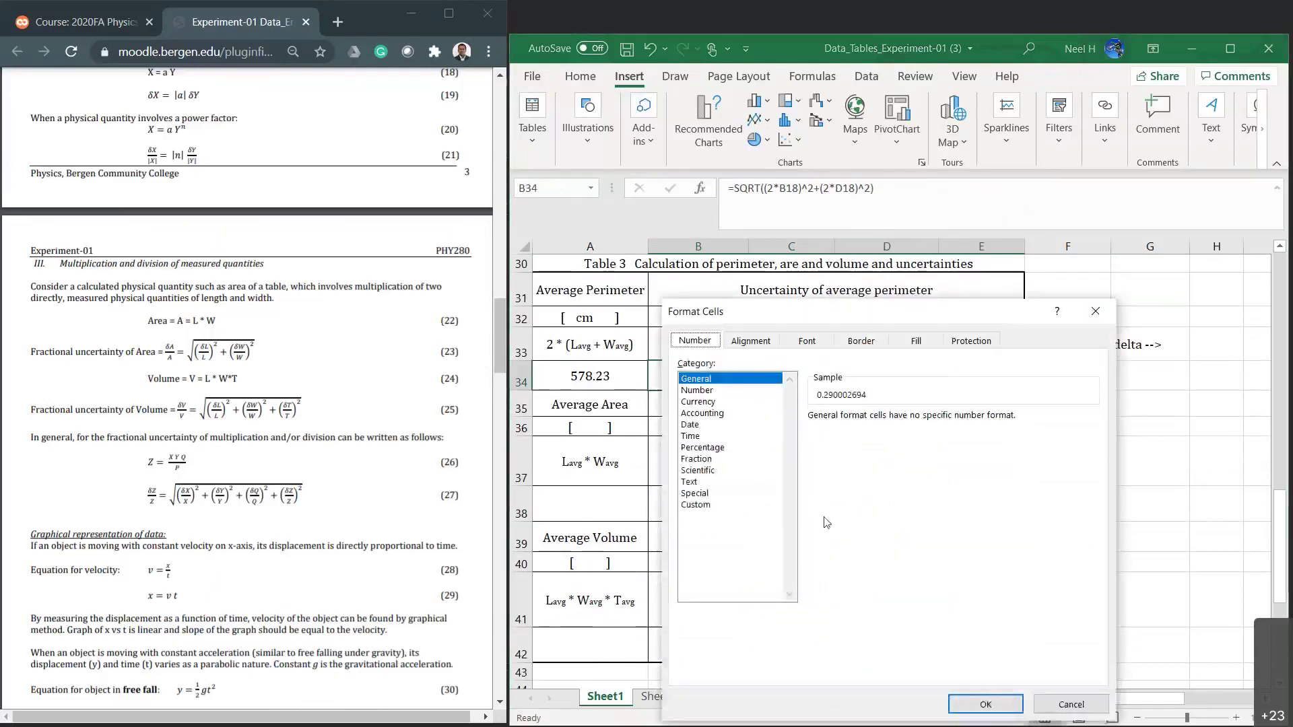
pyautogui.click(712, 391)
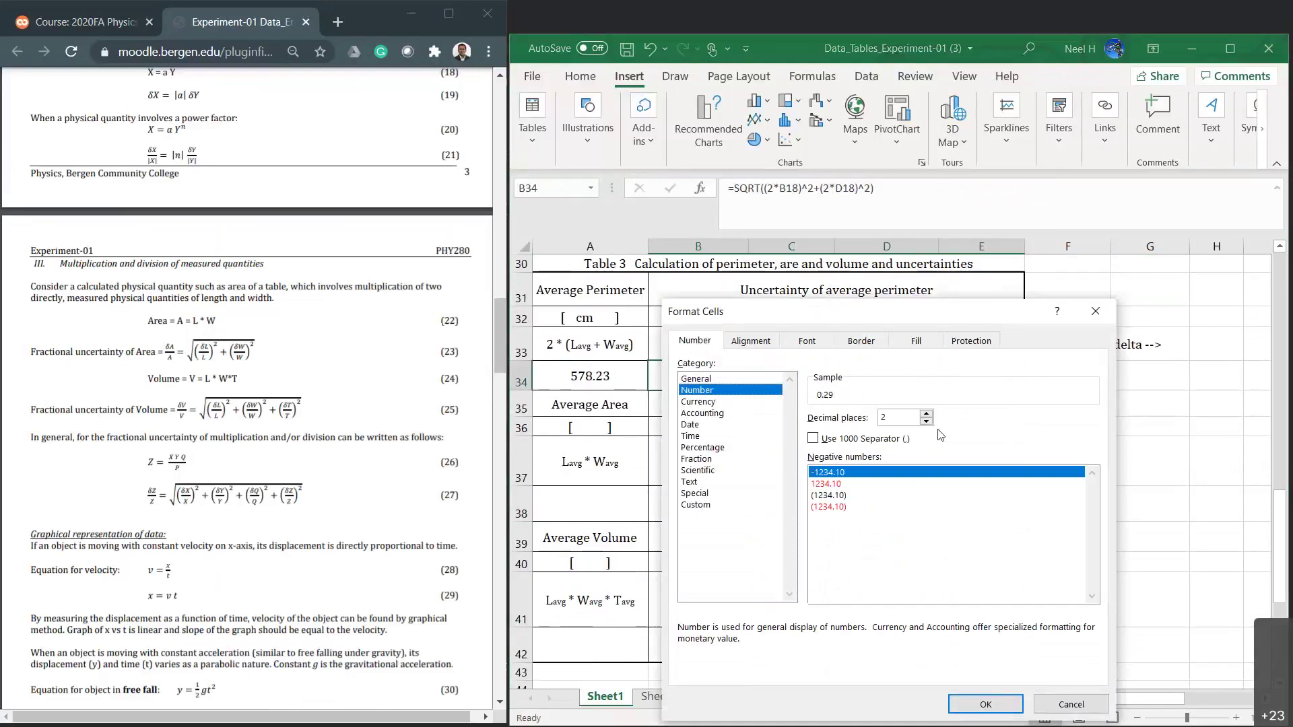
pyautogui.click(986, 702)
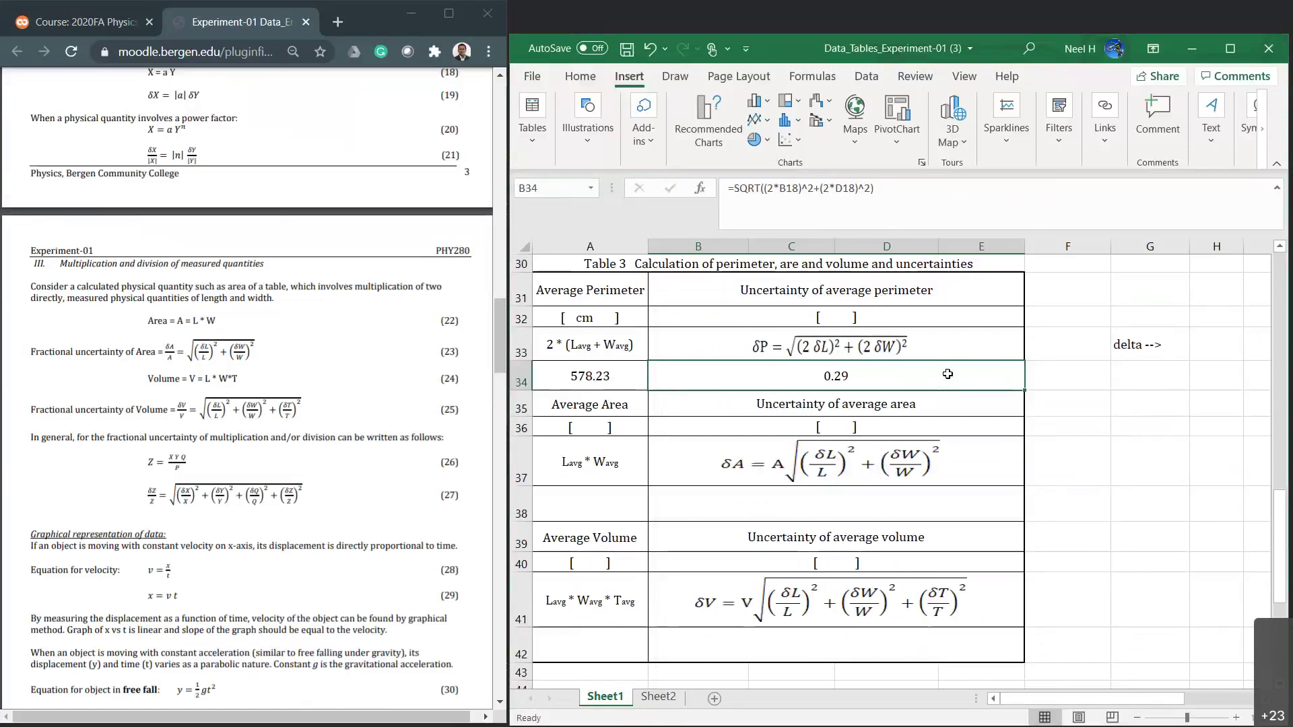
# Enter cm as the unit of the average perimeter uncertainty in B32
pyautogui.click(831, 317)
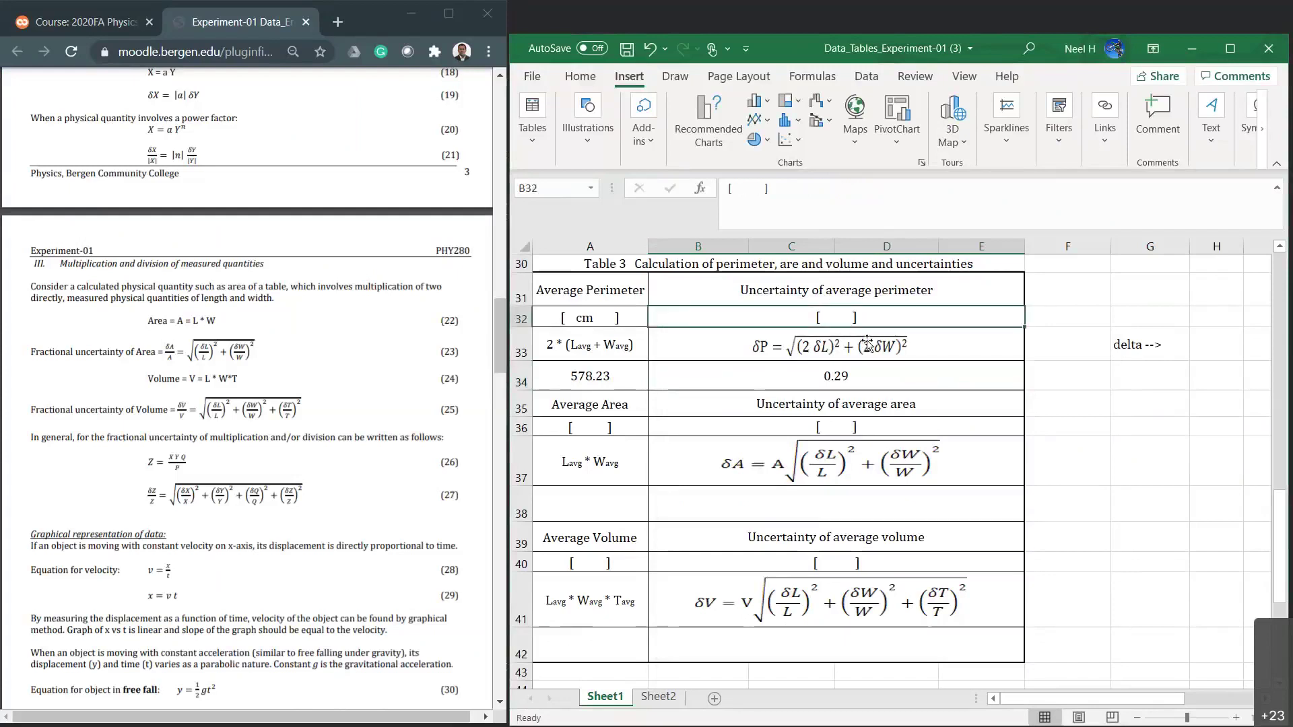
pyautogui.click(749, 187)
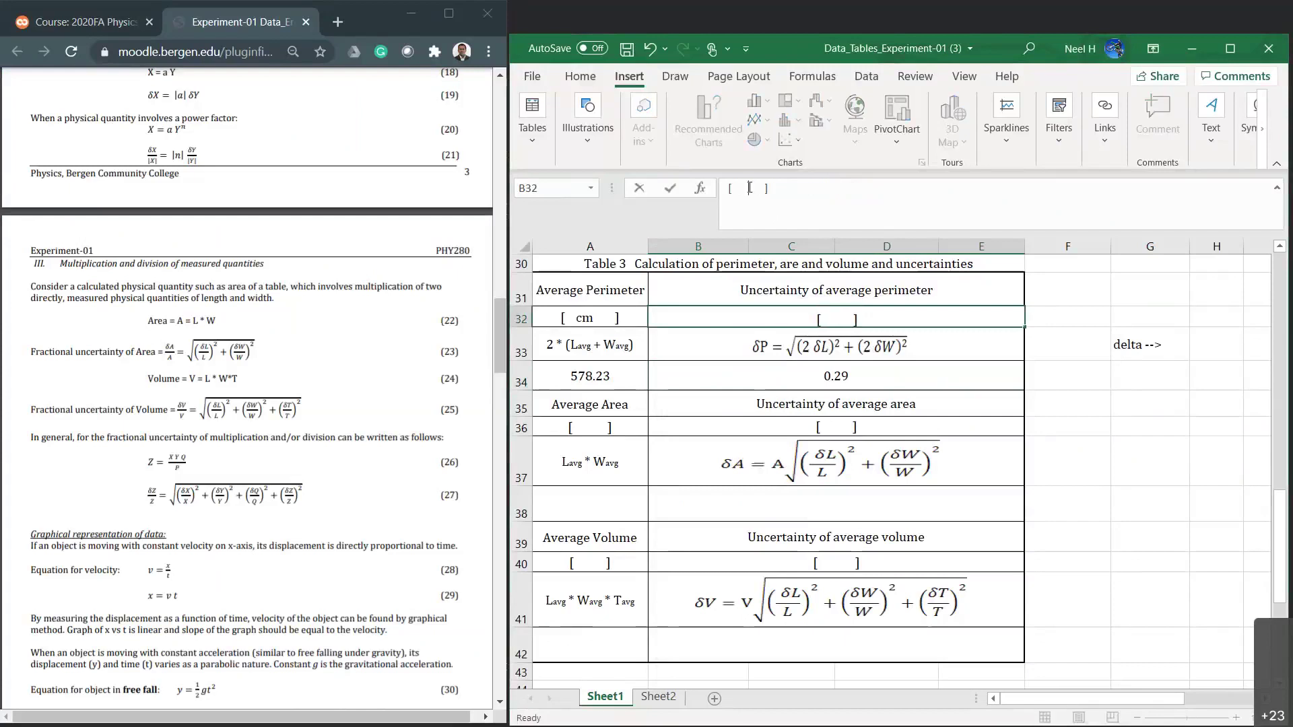
pyautogui.write('cm')
pyautogui.press('Return')
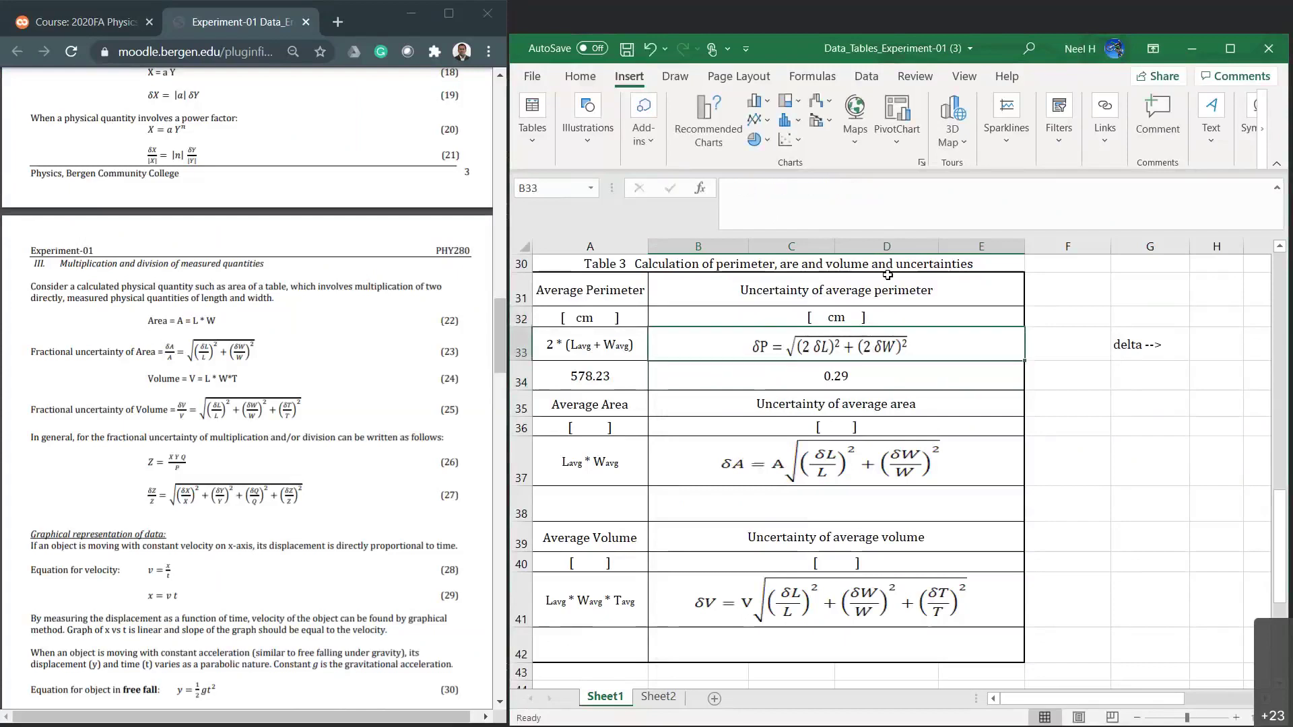
# Review Table 1's trial measurements, the length's standard format in Table 2, and the perimeter and area formulas in Table 3
pyautogui.click(1149, 424)
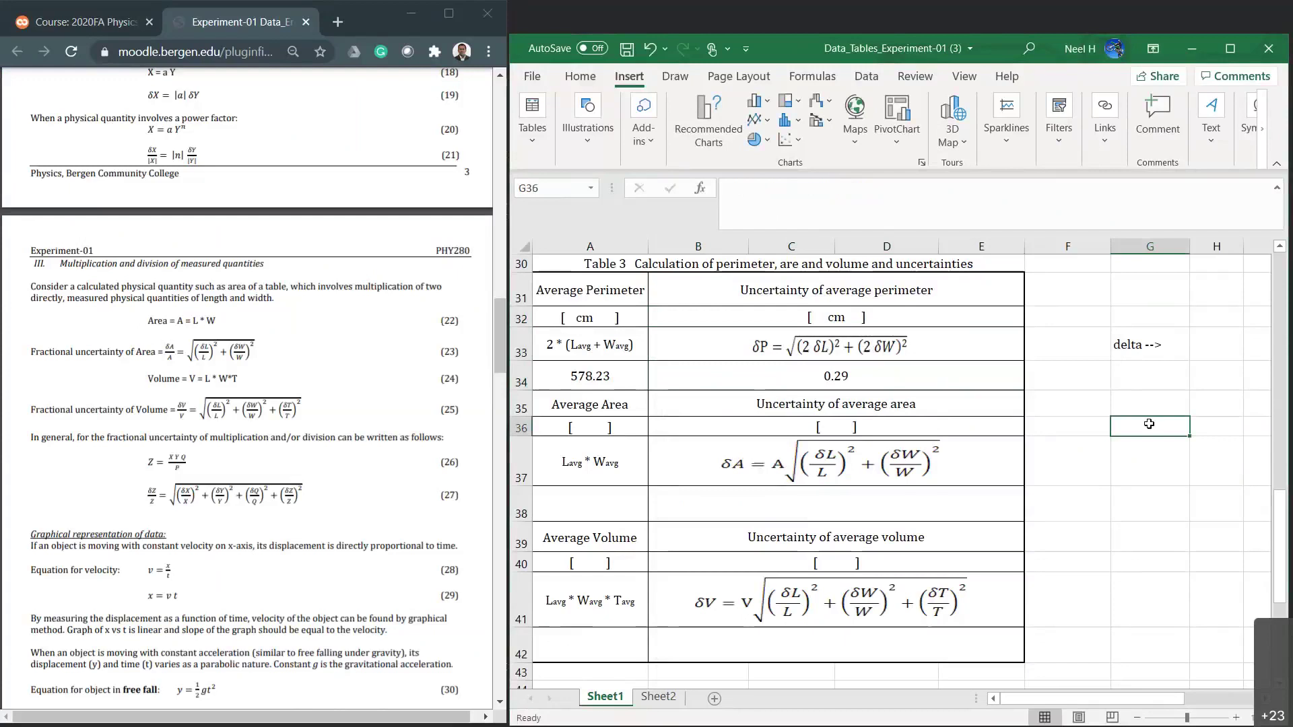
pyautogui.scroll(9, 1087, 493)
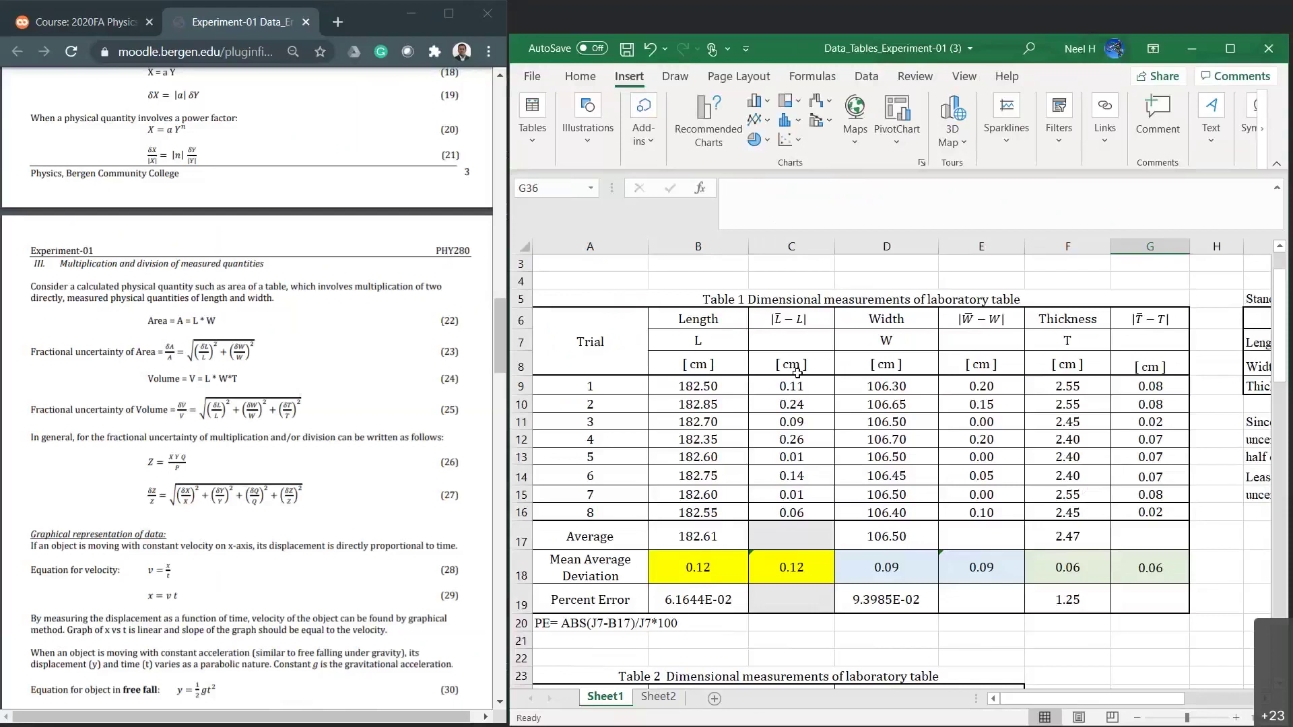
pyautogui.moveTo(699, 320); pyautogui.dragTo(1159, 515)
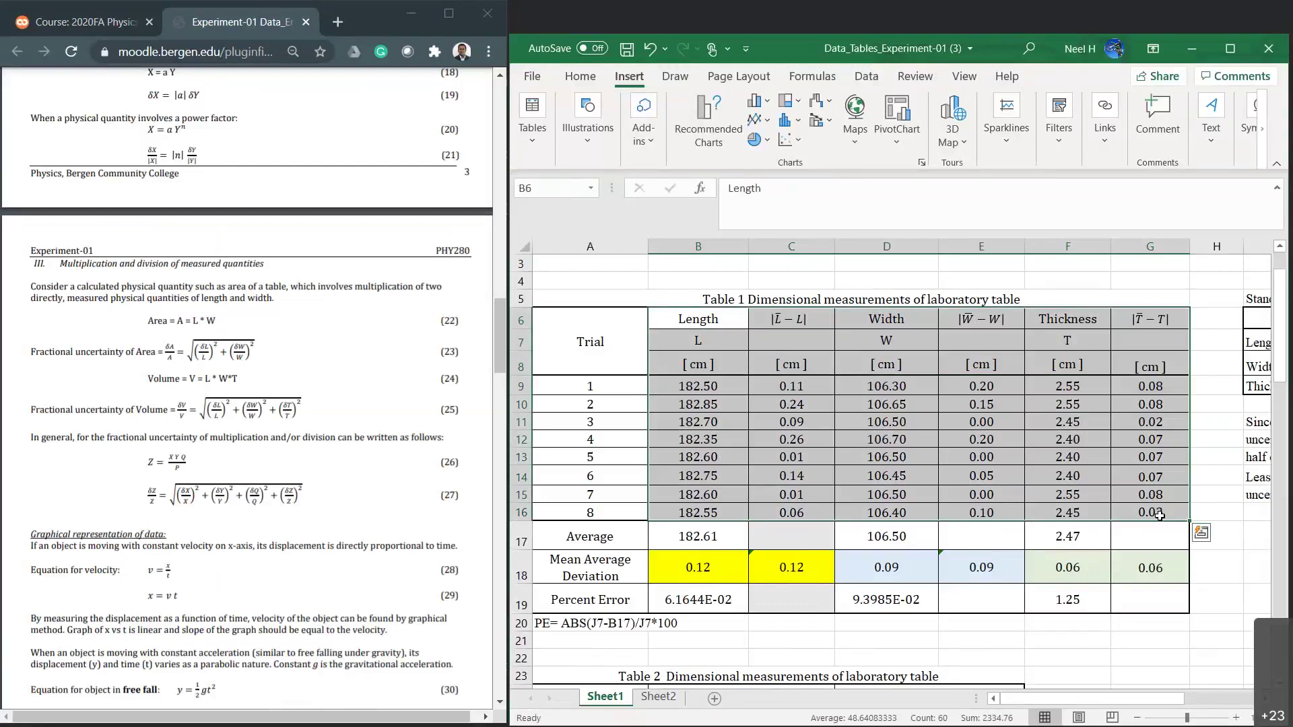
pyautogui.scroll(-5, 815, 474)
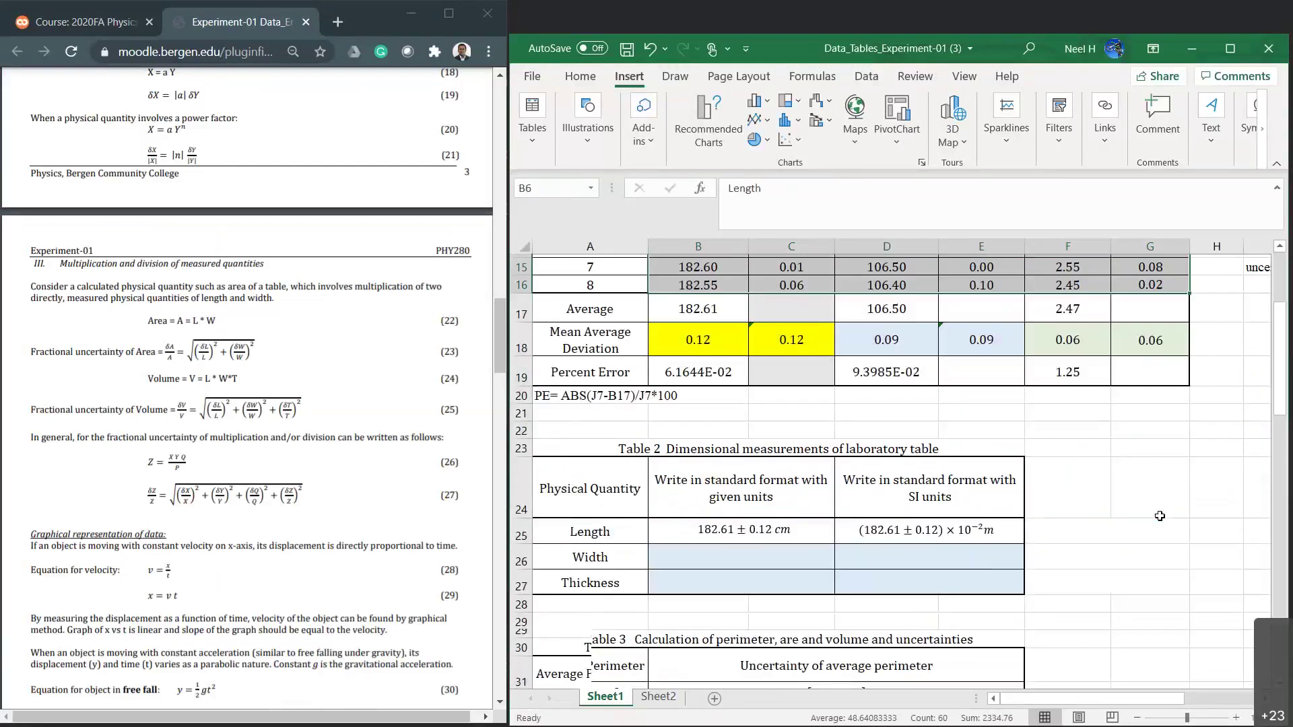
pyautogui.scroll(1, 754, 404)
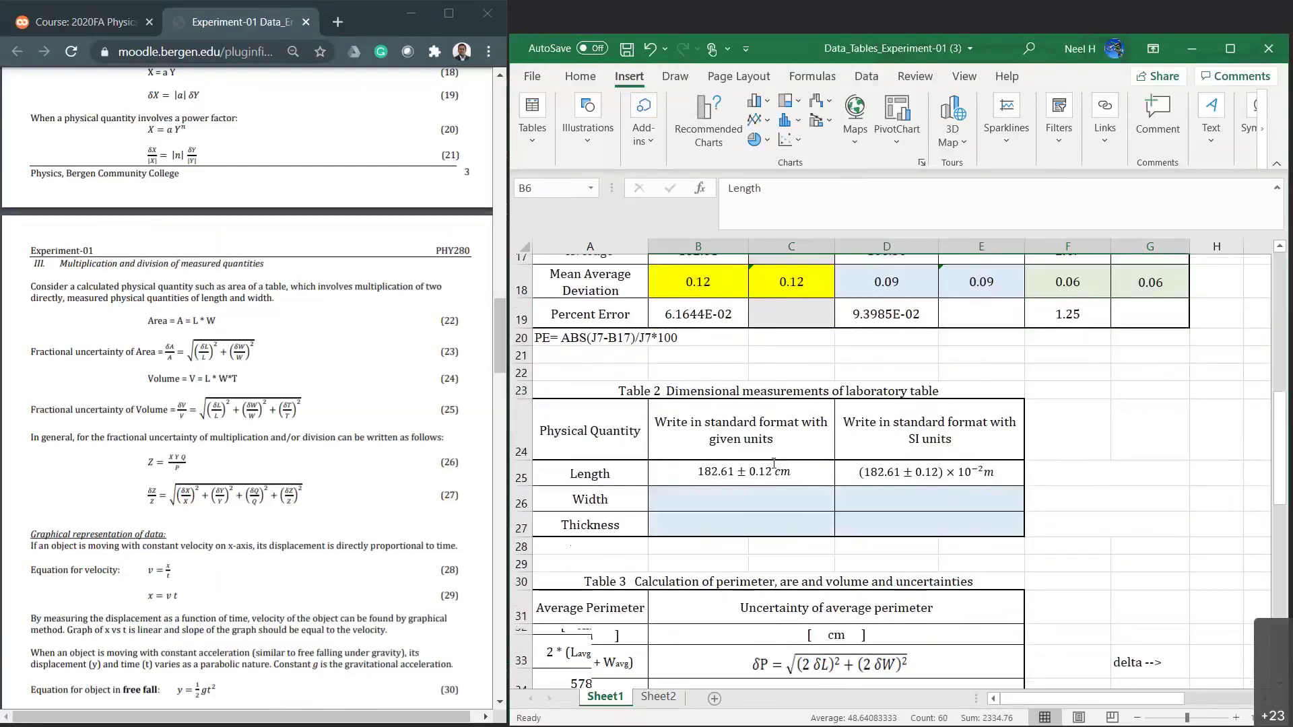
pyautogui.click(714, 306)
pyautogui.click(749, 496)
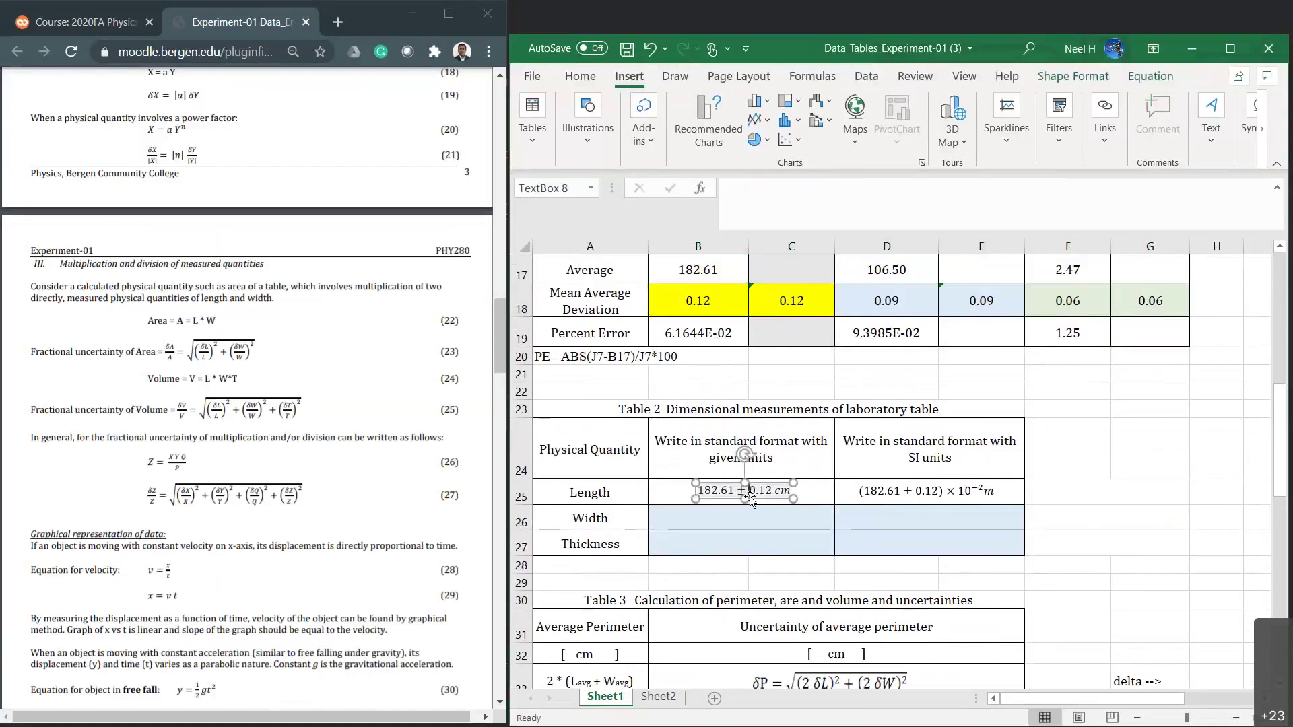
pyautogui.scroll(-3, 751, 499)
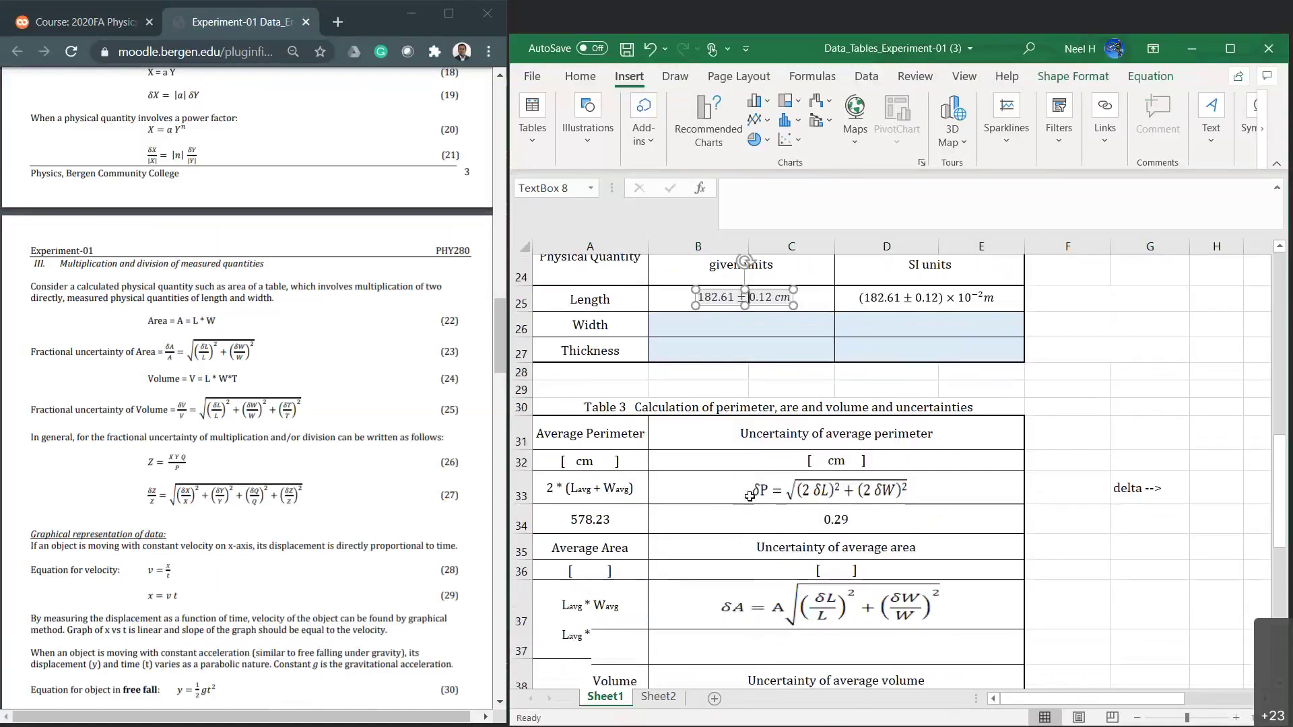
pyautogui.scroll(-1, 748, 495)
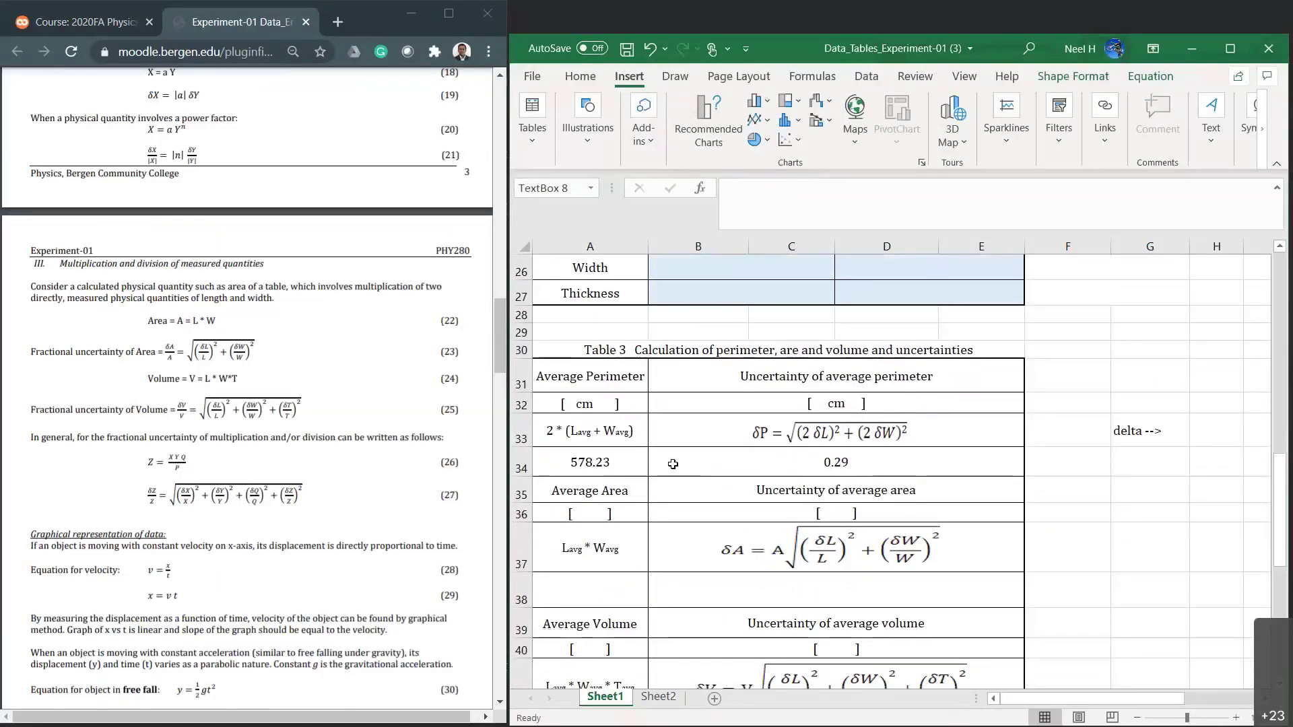
pyautogui.click(801, 457)
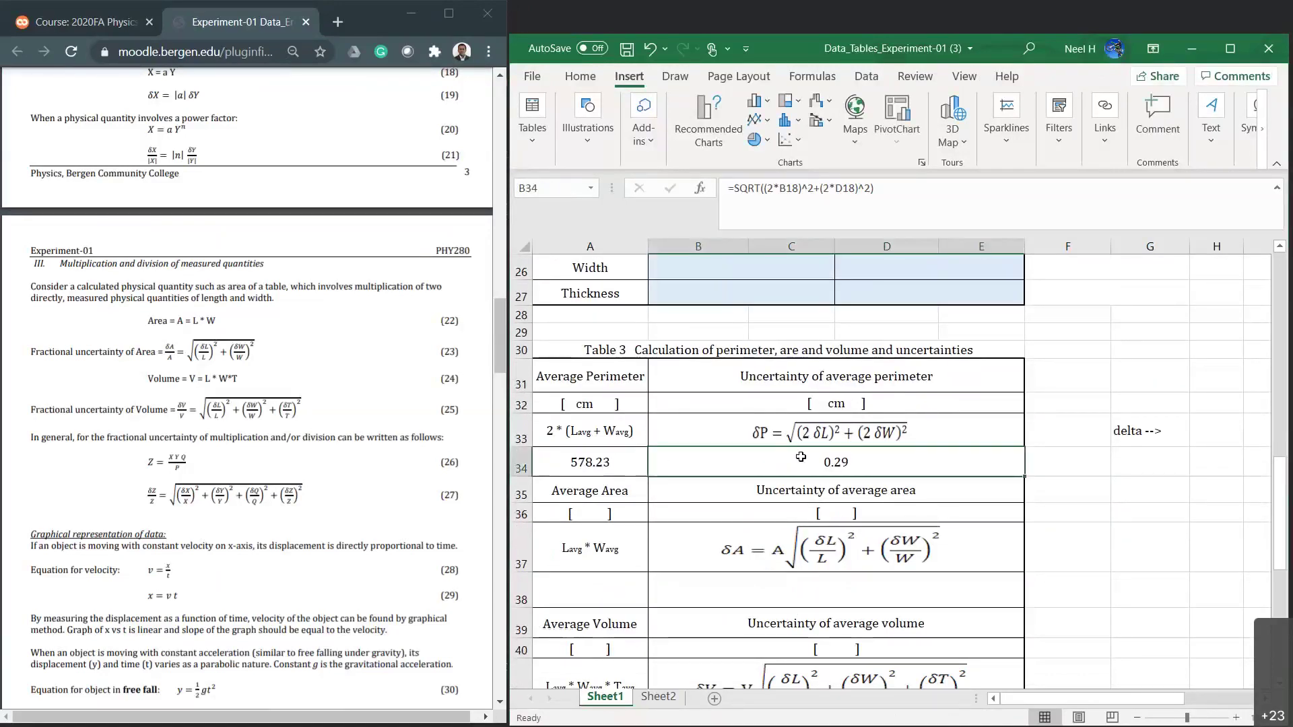
pyautogui.click(606, 427)
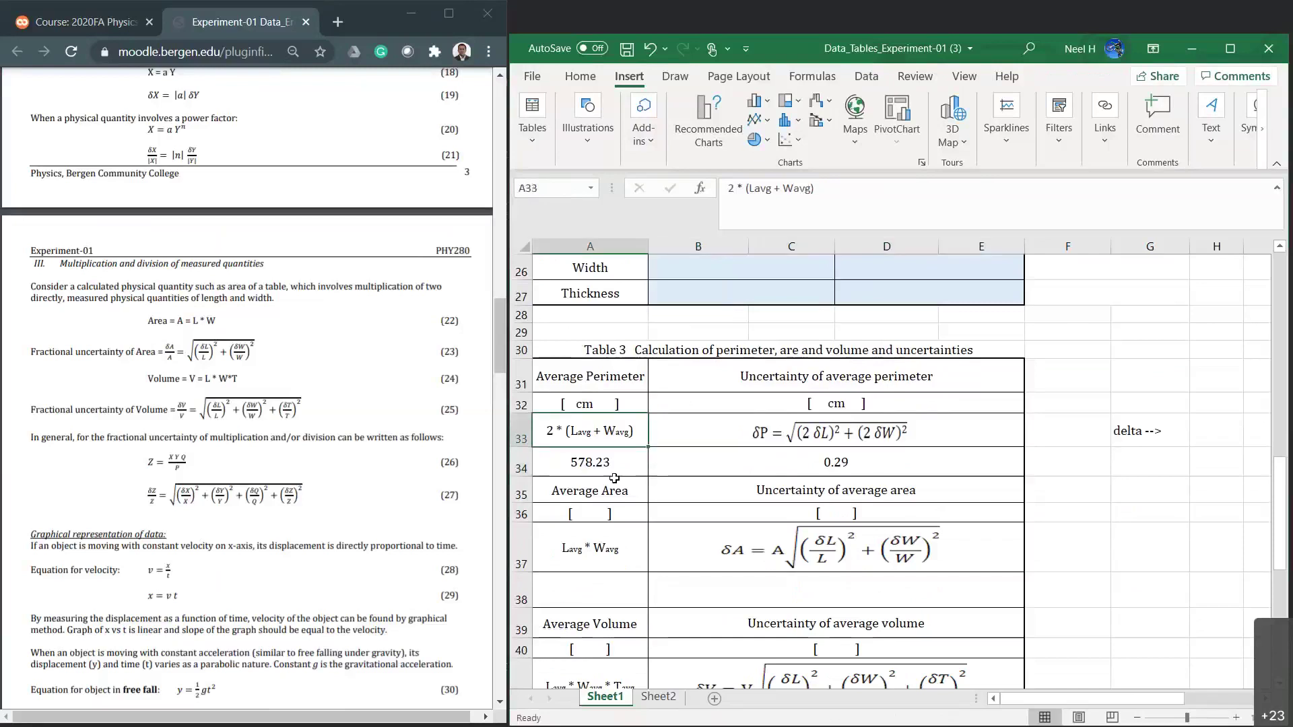
pyautogui.click(611, 557)
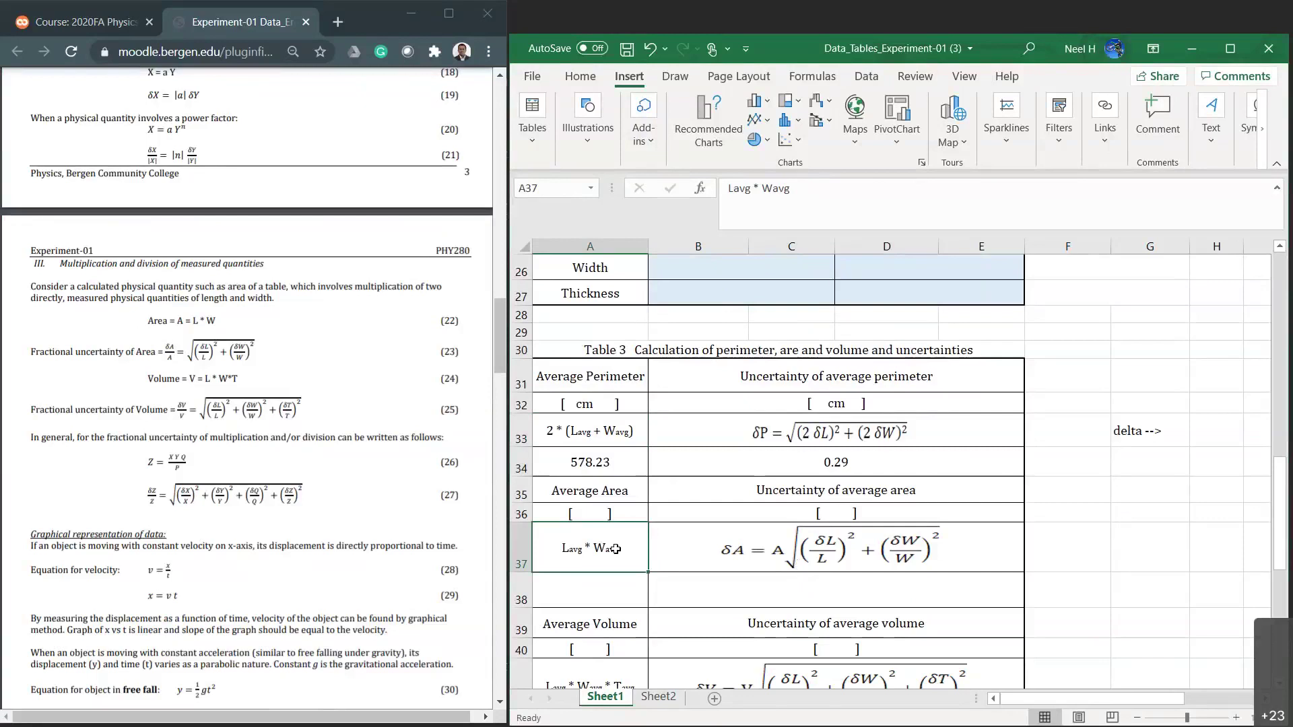
pyautogui.click(816, 463)
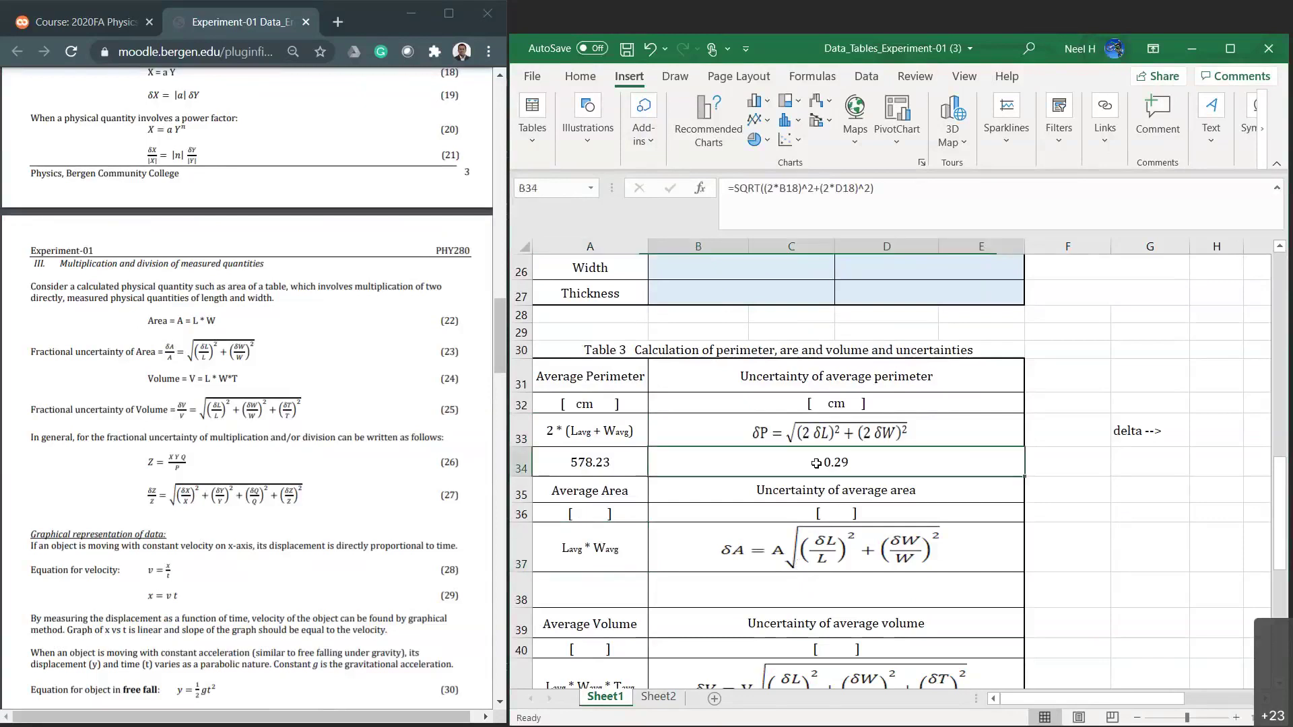
pyautogui.click(520, 491)
pyautogui.rightClick(521, 492)
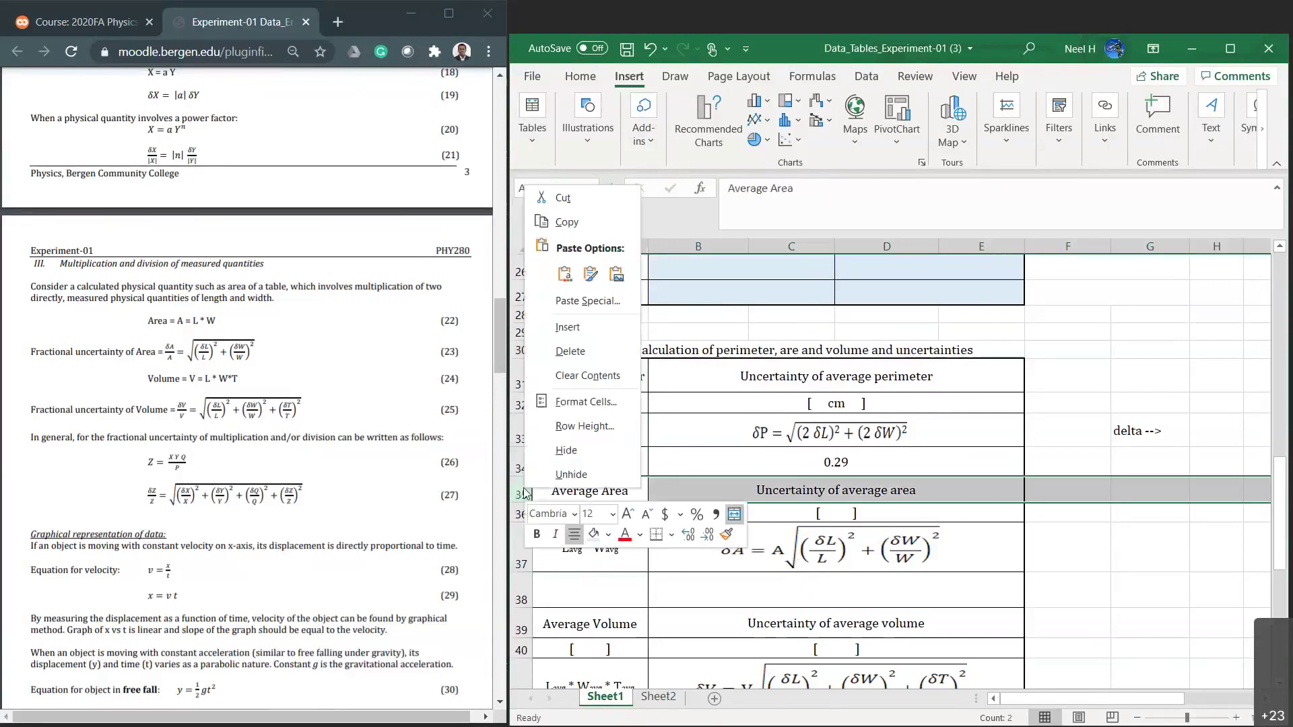
pyautogui.click(585, 328)
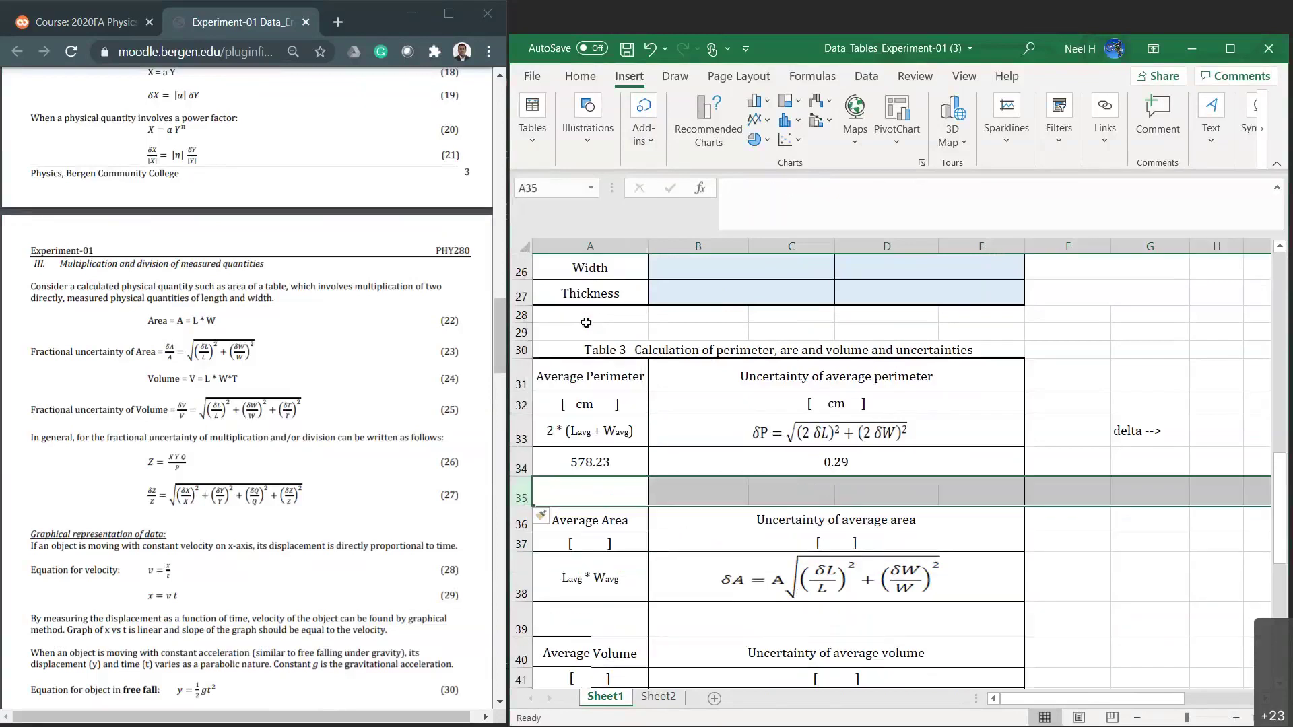
pyautogui.click(818, 458)
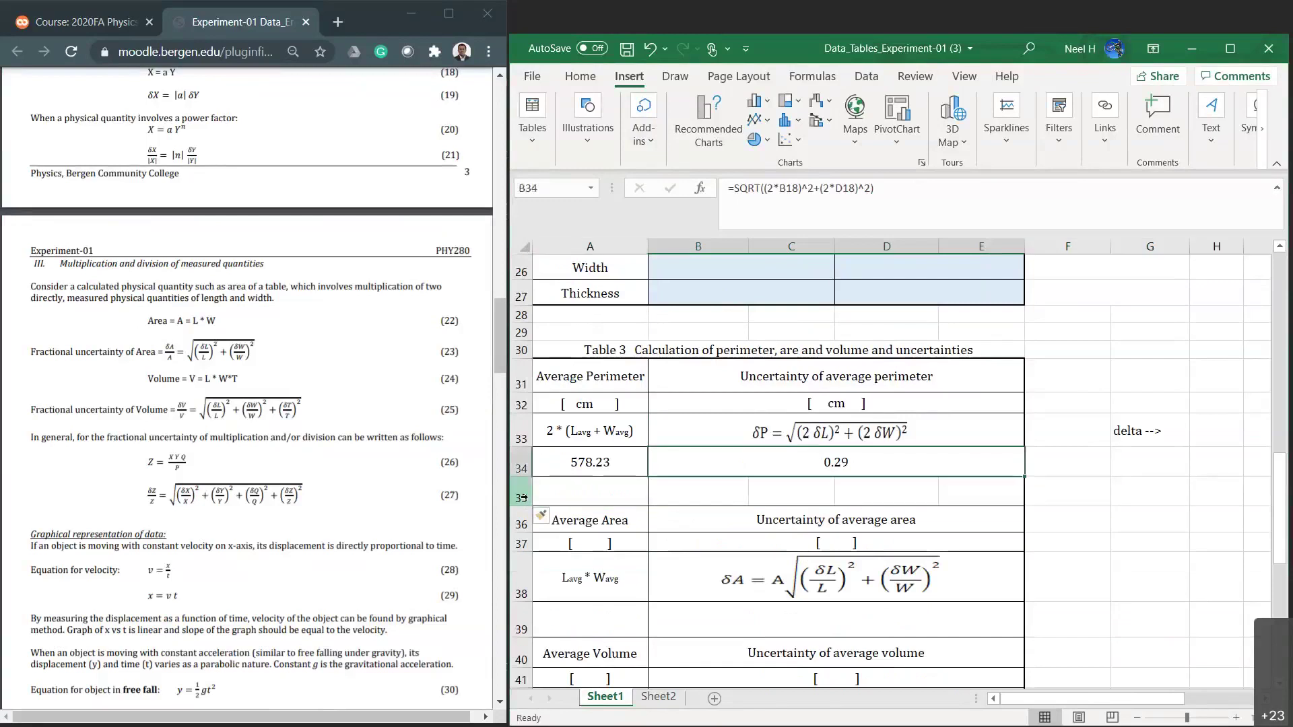
pyautogui.click(649, 49)
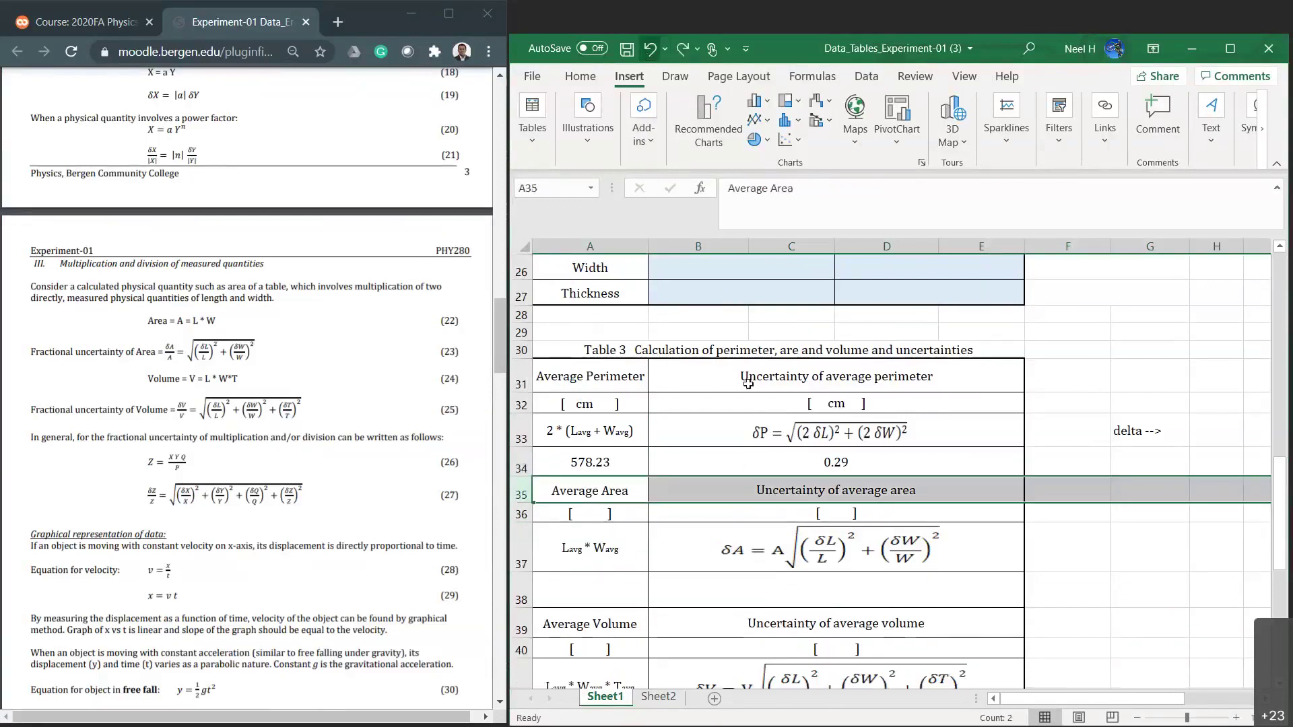
# Copy the perimeter uncertainty formula from B34 without its equals sign, leaving the cell's formula intact
pyautogui.click(797, 493)
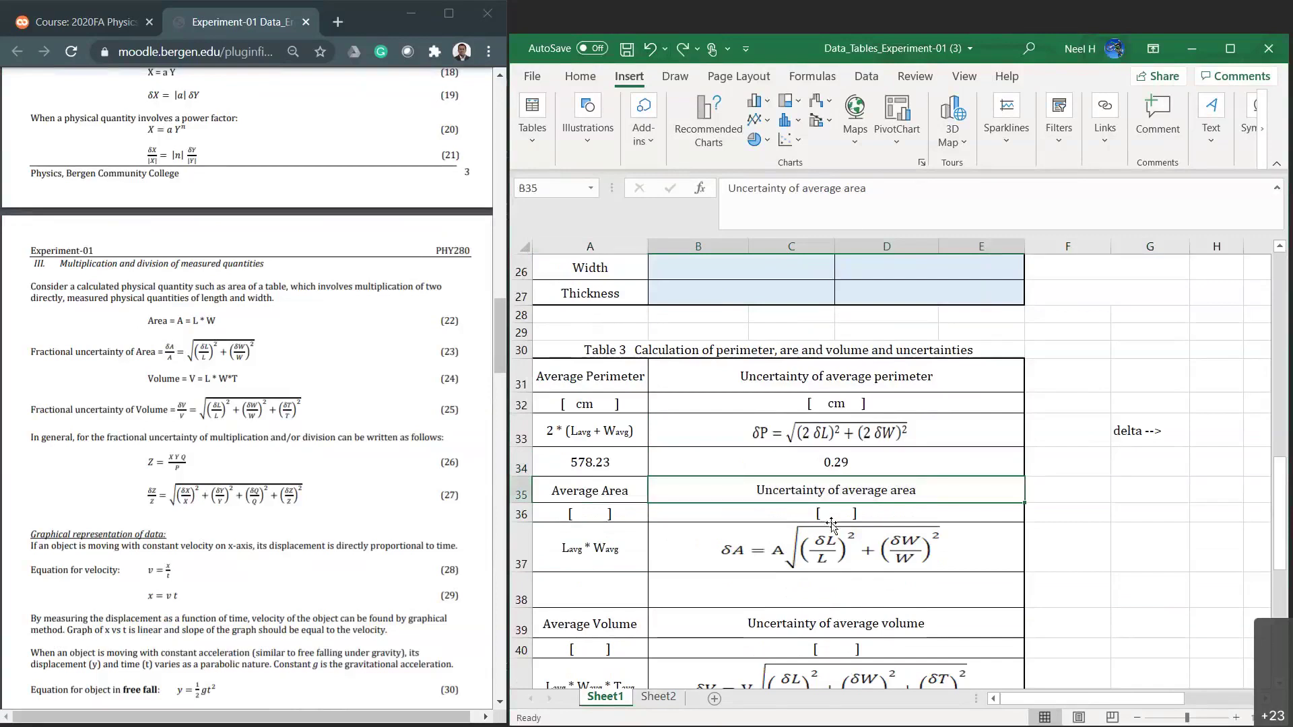
pyautogui.press('Up')
pyautogui.moveTo(881, 187); pyautogui.dragTo(735, 188)
pyautogui.hotkey('ctrl', 'c')
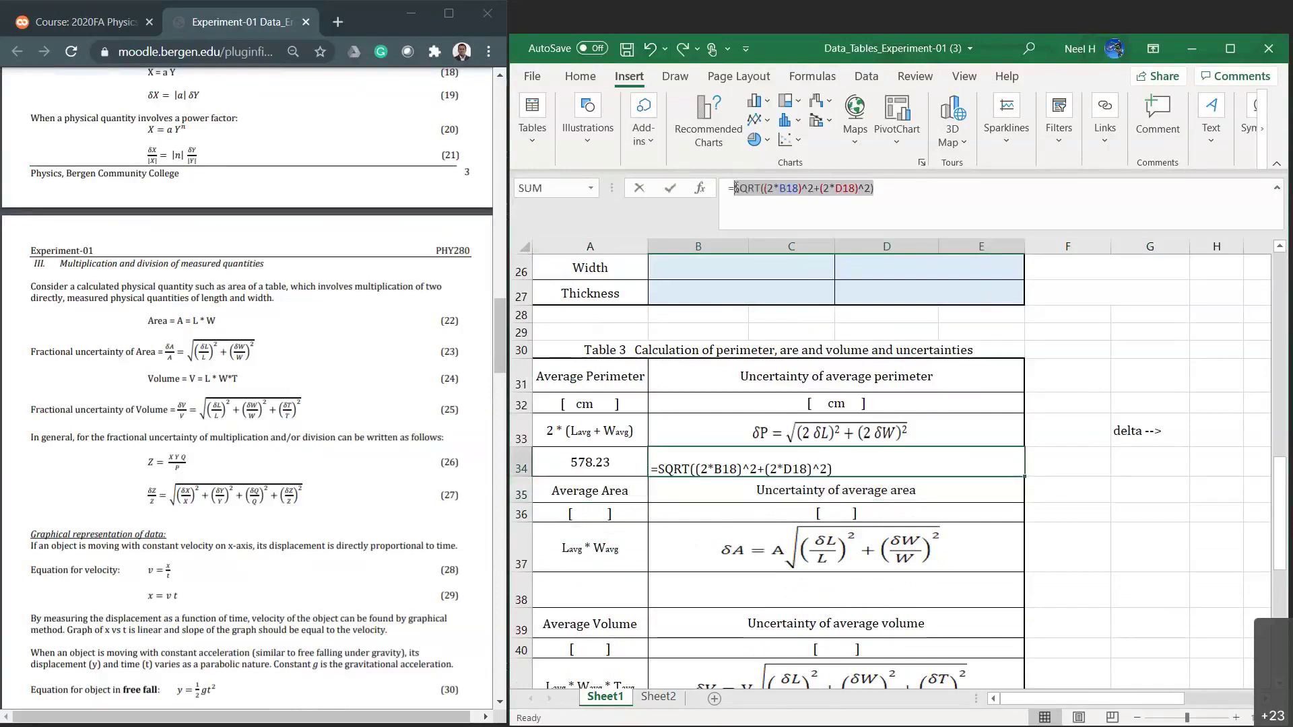
pyautogui.click(670, 188)
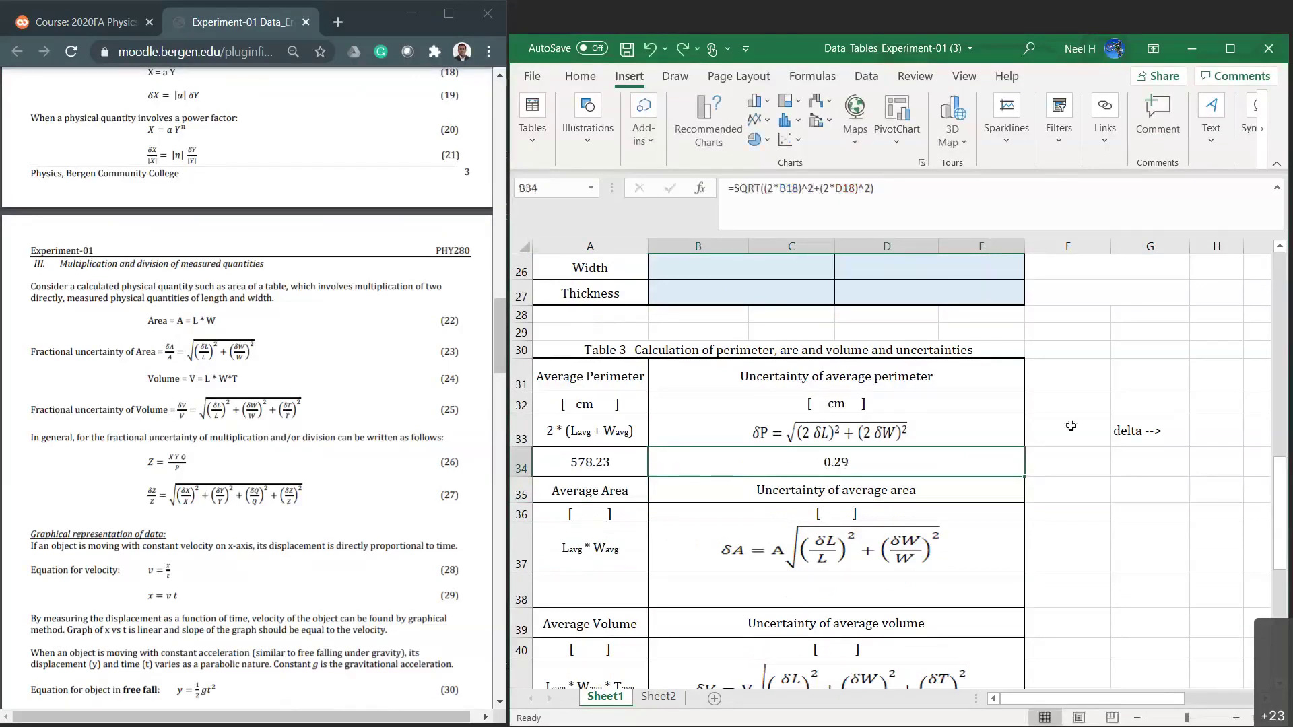
# Note the perimeter uncertainty formula as text in I31: "Delta-P = SQRT((2*B18)^2+(2*D18)^2)"
pyautogui.hscroll(3, 1193, 424)
pyautogui.hscroll(3, 1171, 421)
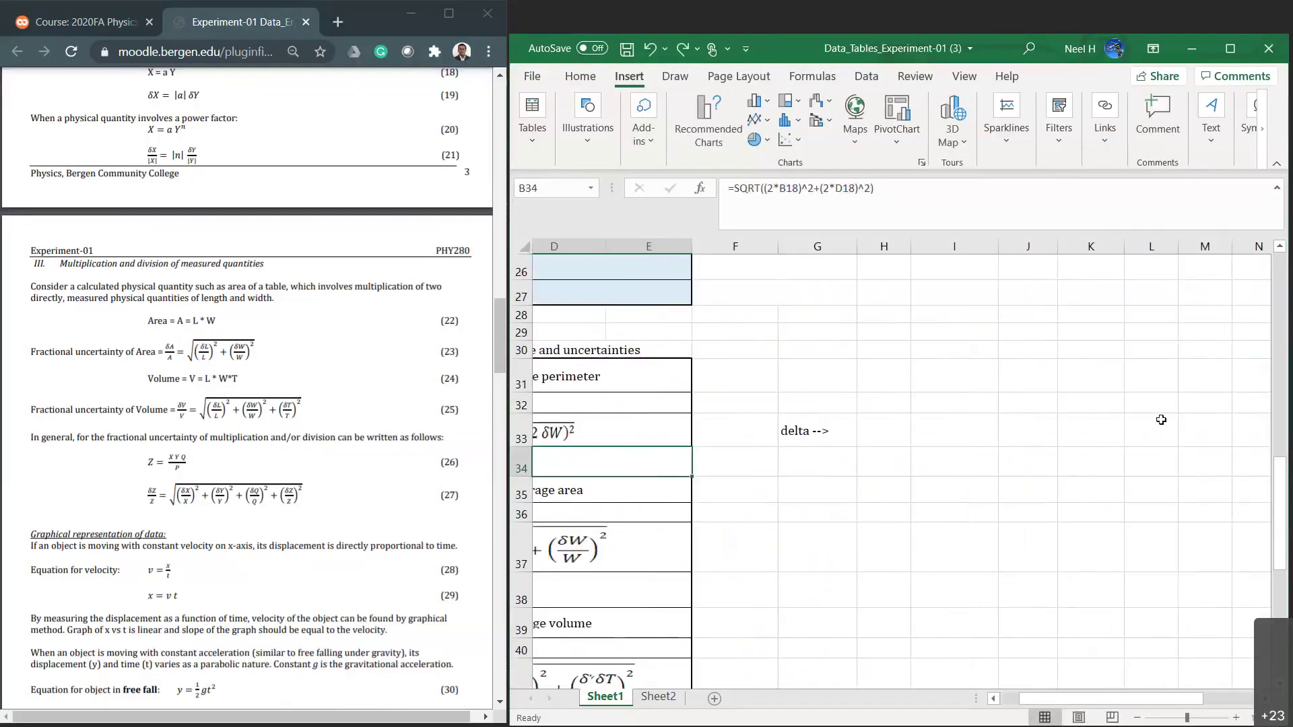
pyautogui.click(977, 381)
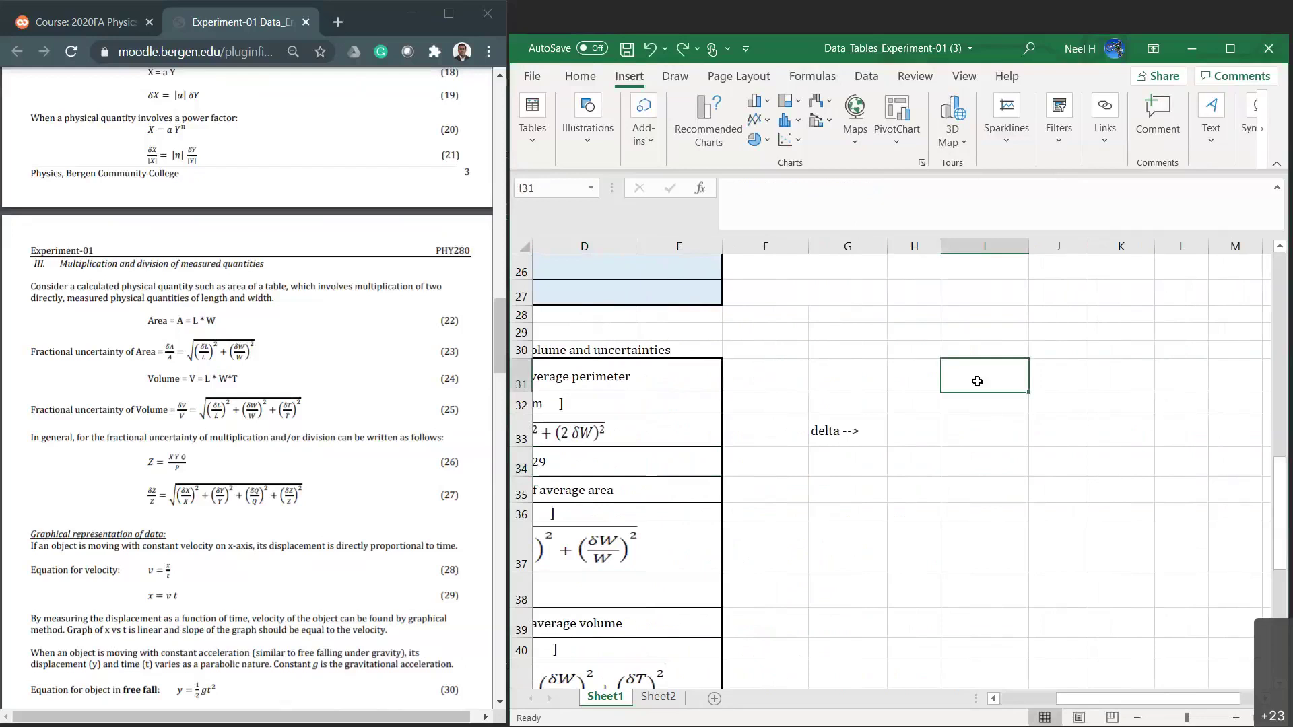
pyautogui.write('Delt')
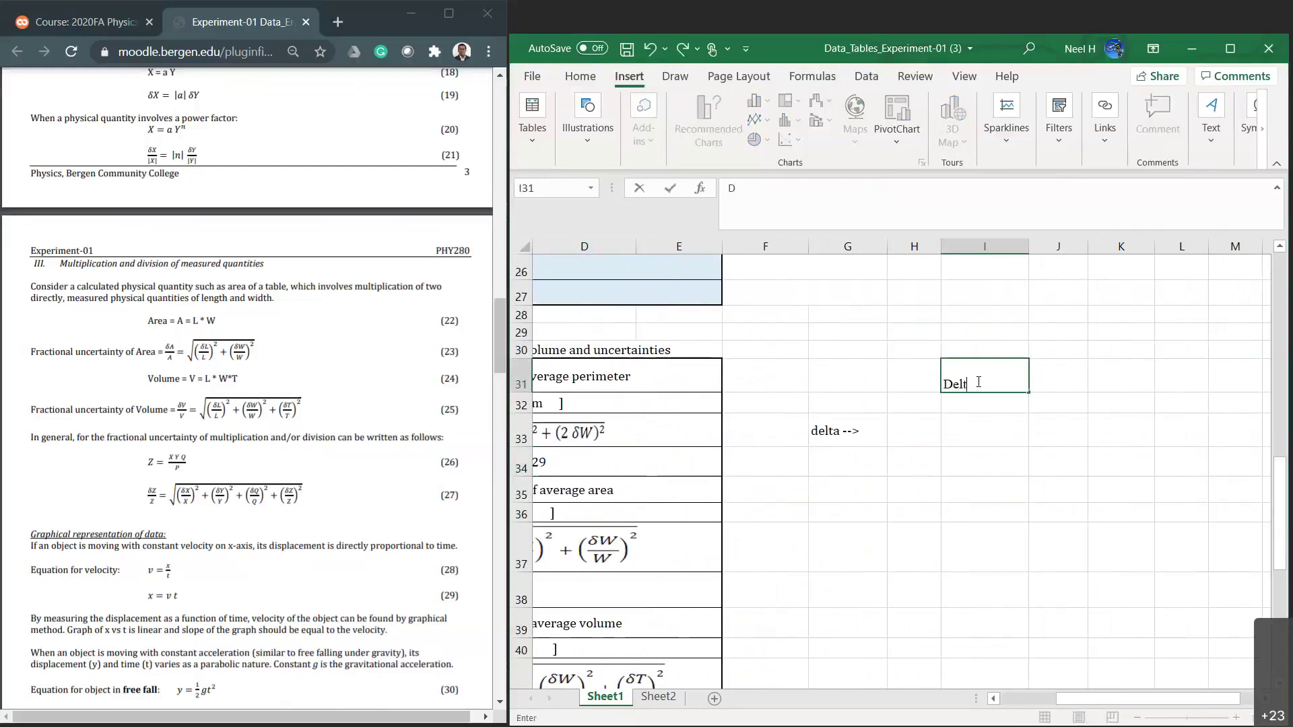
pyautogui.write('a-P =')
pyautogui.hotkey('ctrl', 'v')
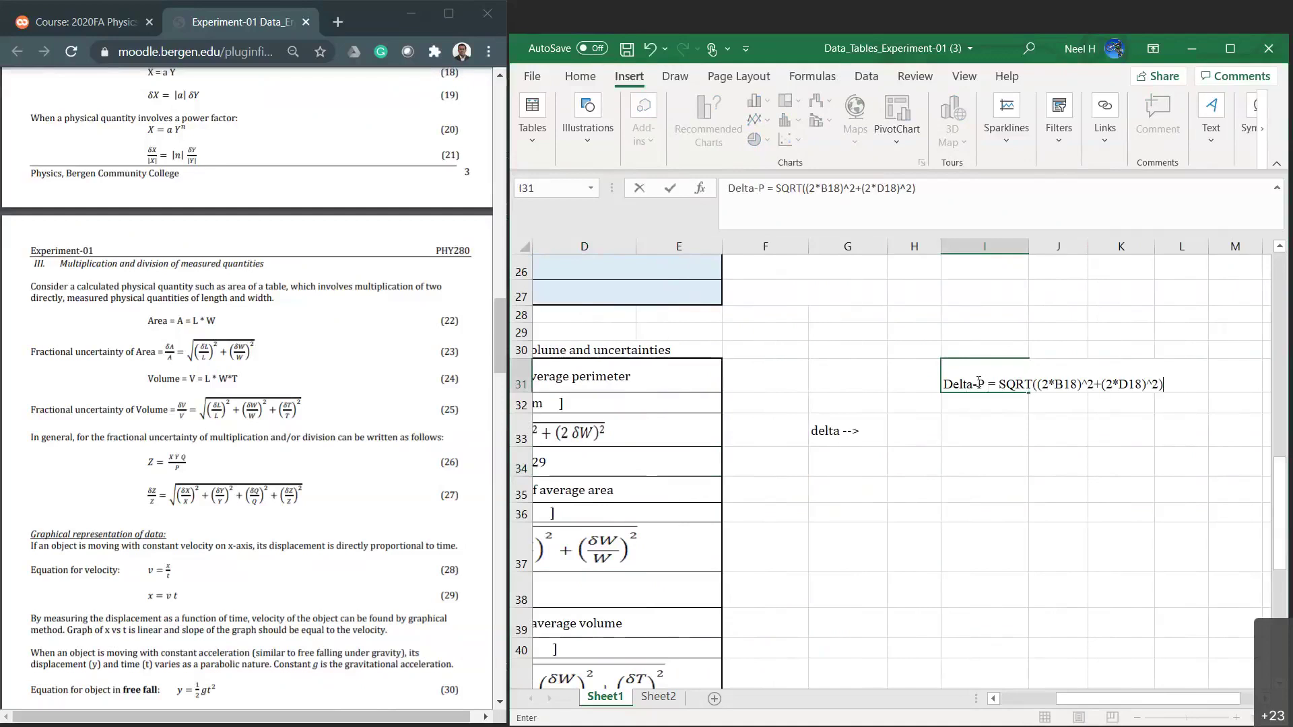
pyautogui.click(1011, 479)
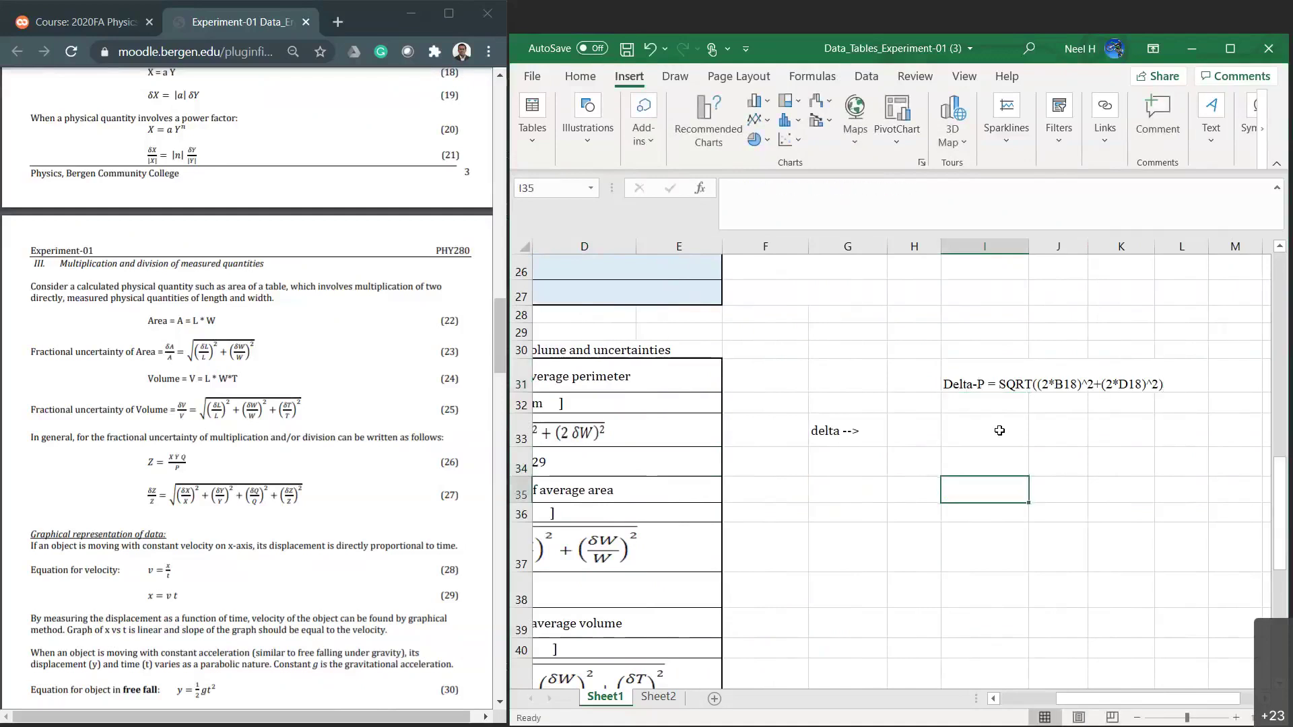
# Enter cm^2 as the unit of the average area in A36 of Table 3
pyautogui.scroll(1, 999, 430)
pyautogui.hscroll(-1, 999, 430)
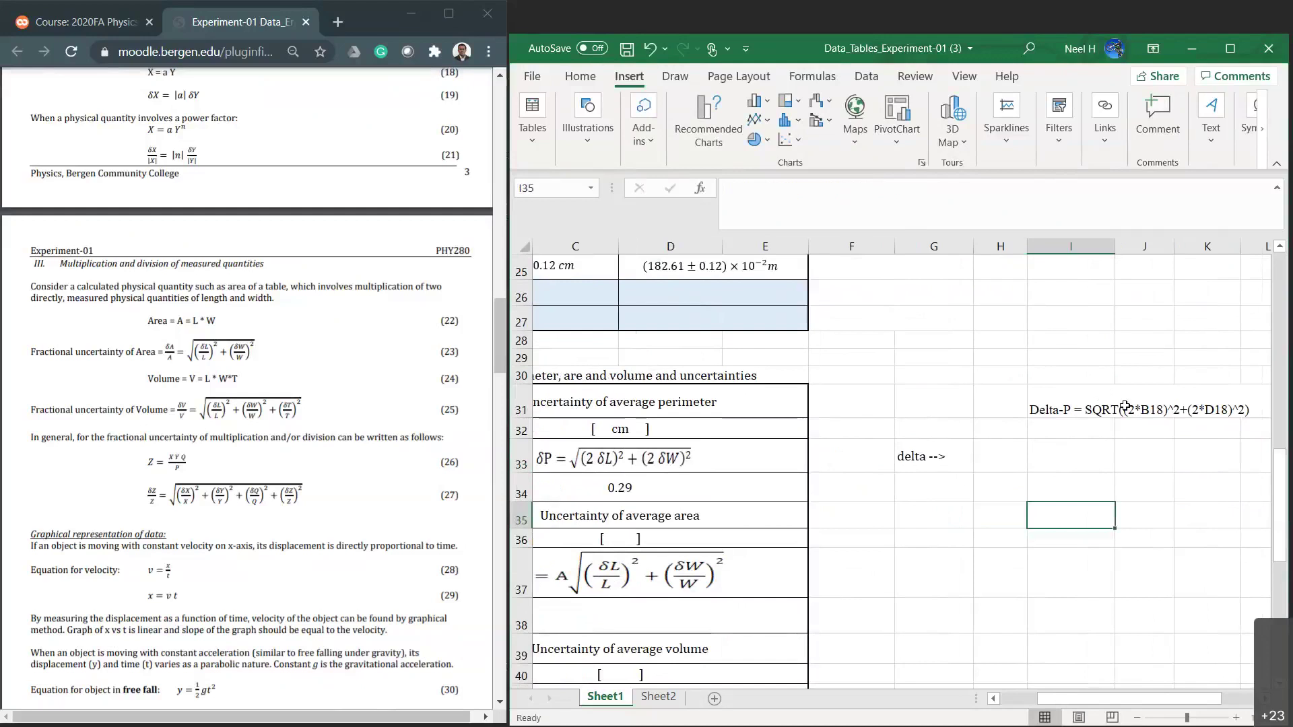
pyautogui.hscroll(-3, 1019, 432)
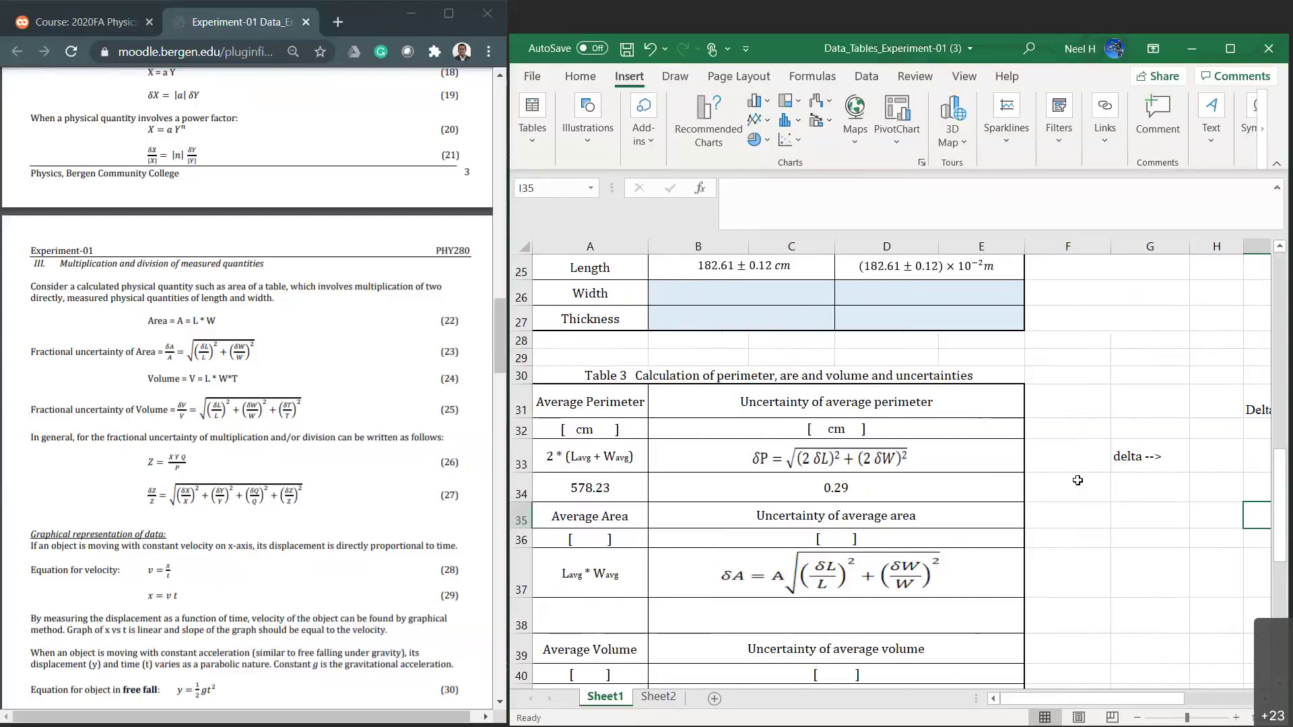
pyautogui.scroll(-2, 1077, 480)
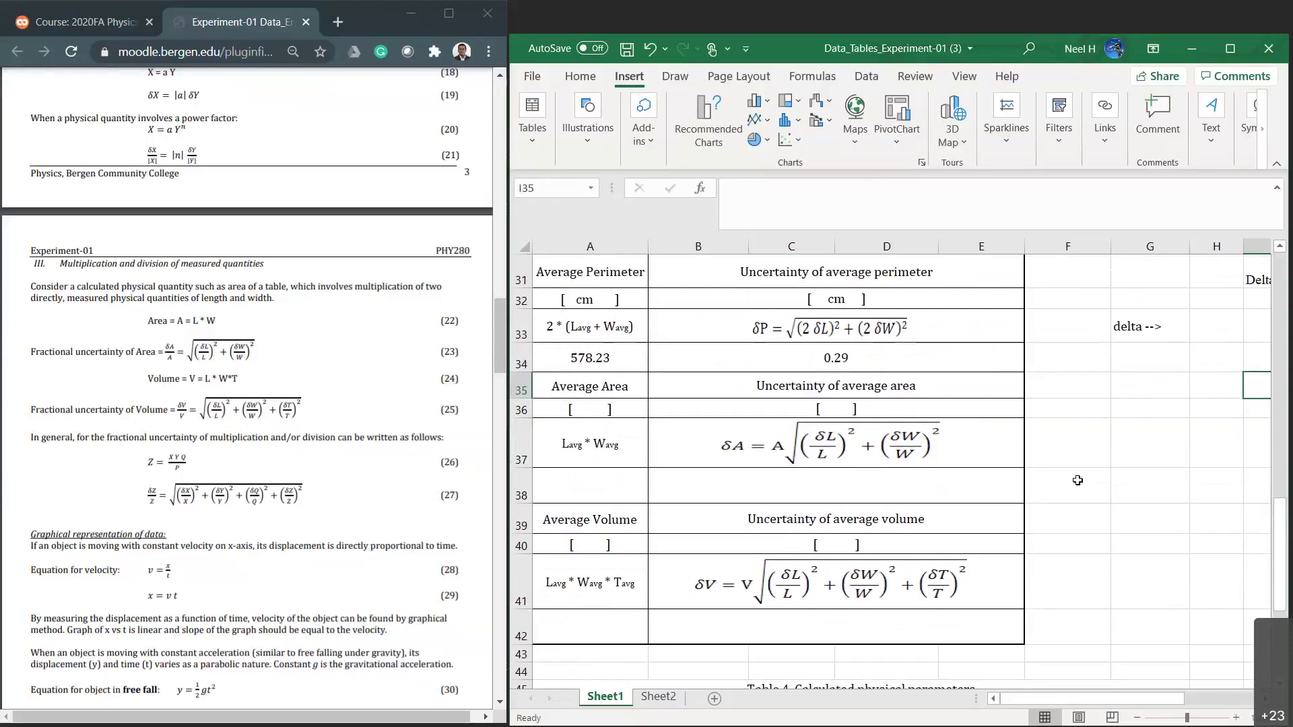
pyautogui.click(734, 491)
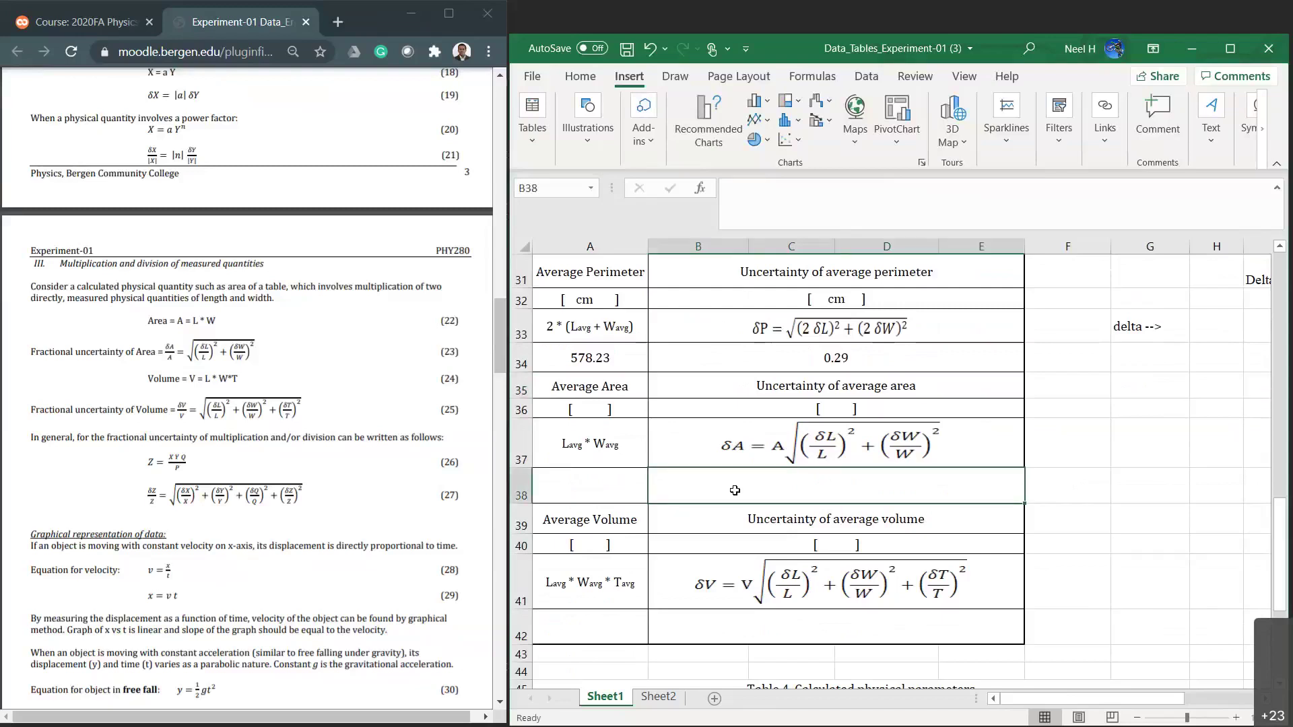
pyautogui.click(585, 481)
pyautogui.click(593, 404)
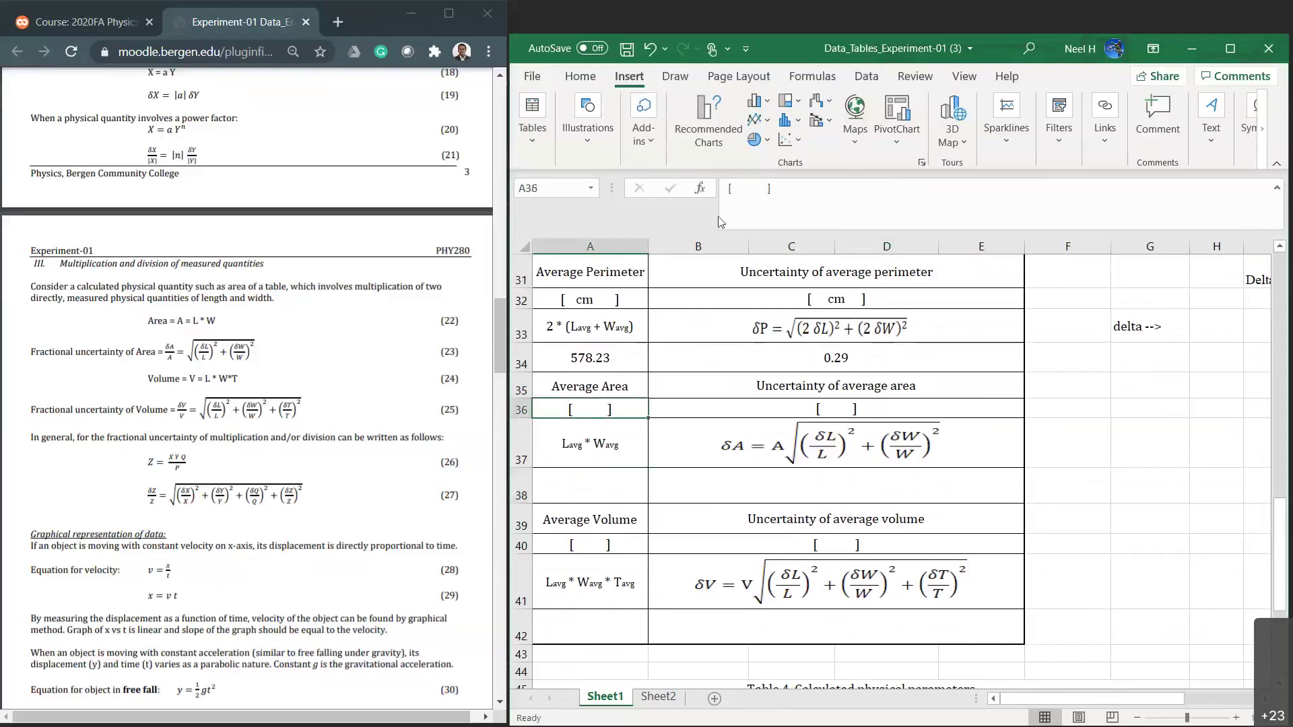
pyautogui.click(742, 187)
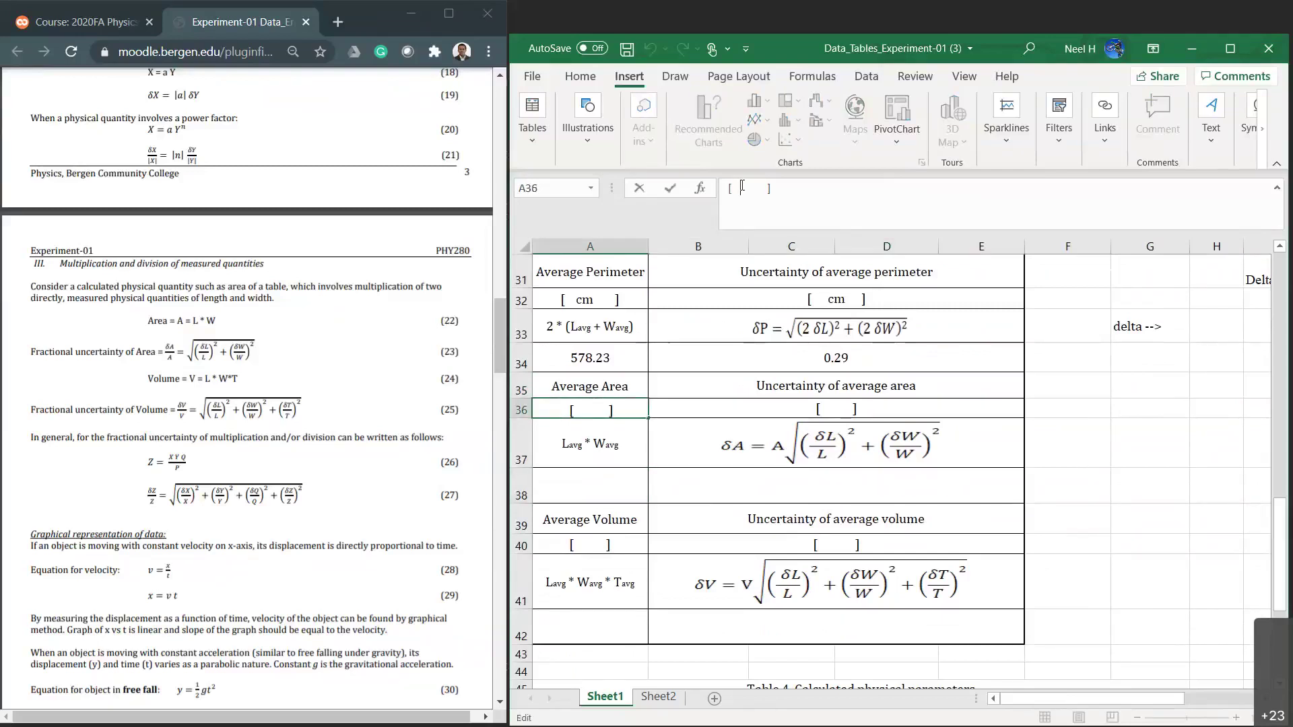
pyautogui.write('cm^2')
pyautogui.press('Return')
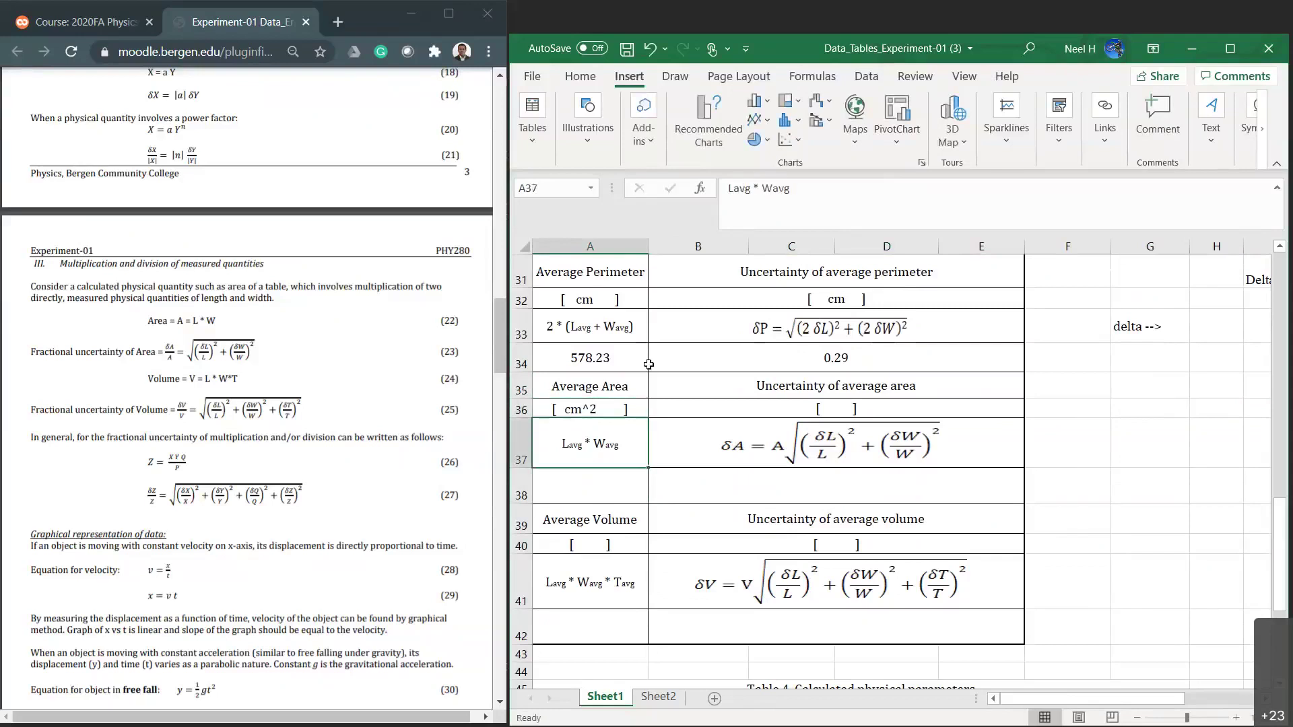
pyautogui.click(589, 410)
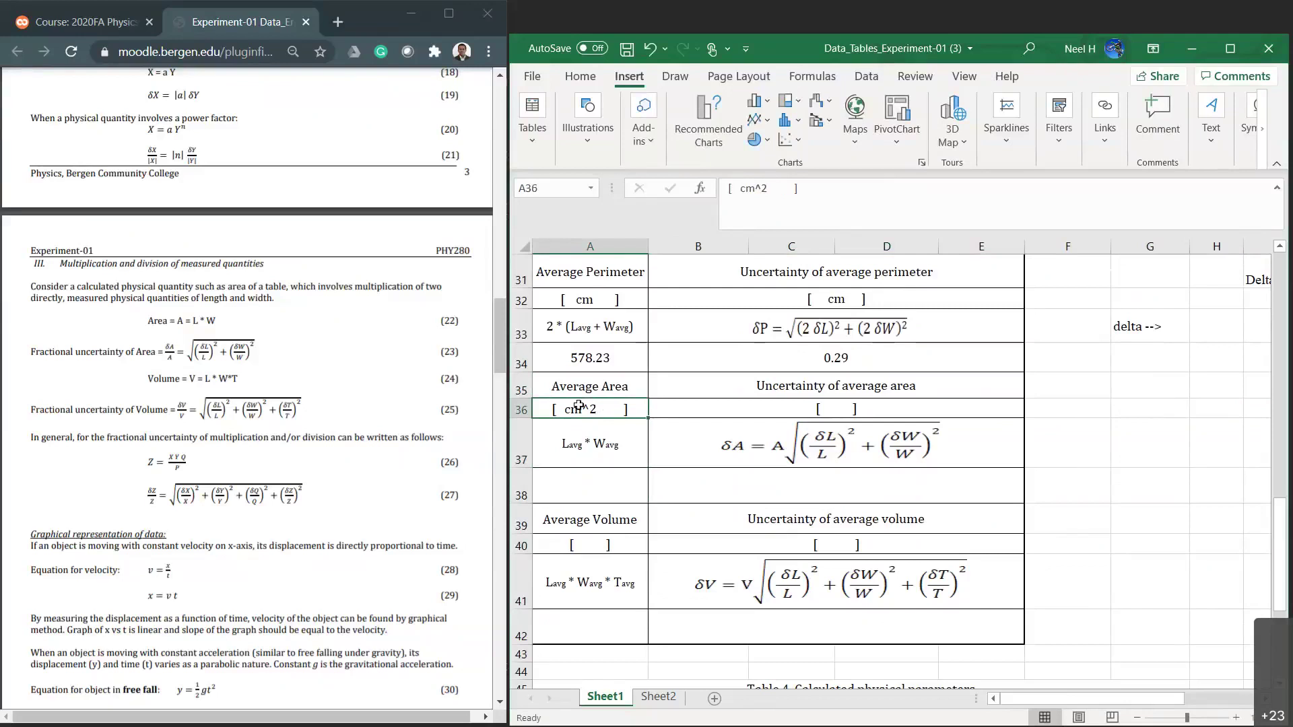
# Calculate the average area in A38 from Table 1's average length and width with the formula =B17*D17
pyautogui.click(601, 483)
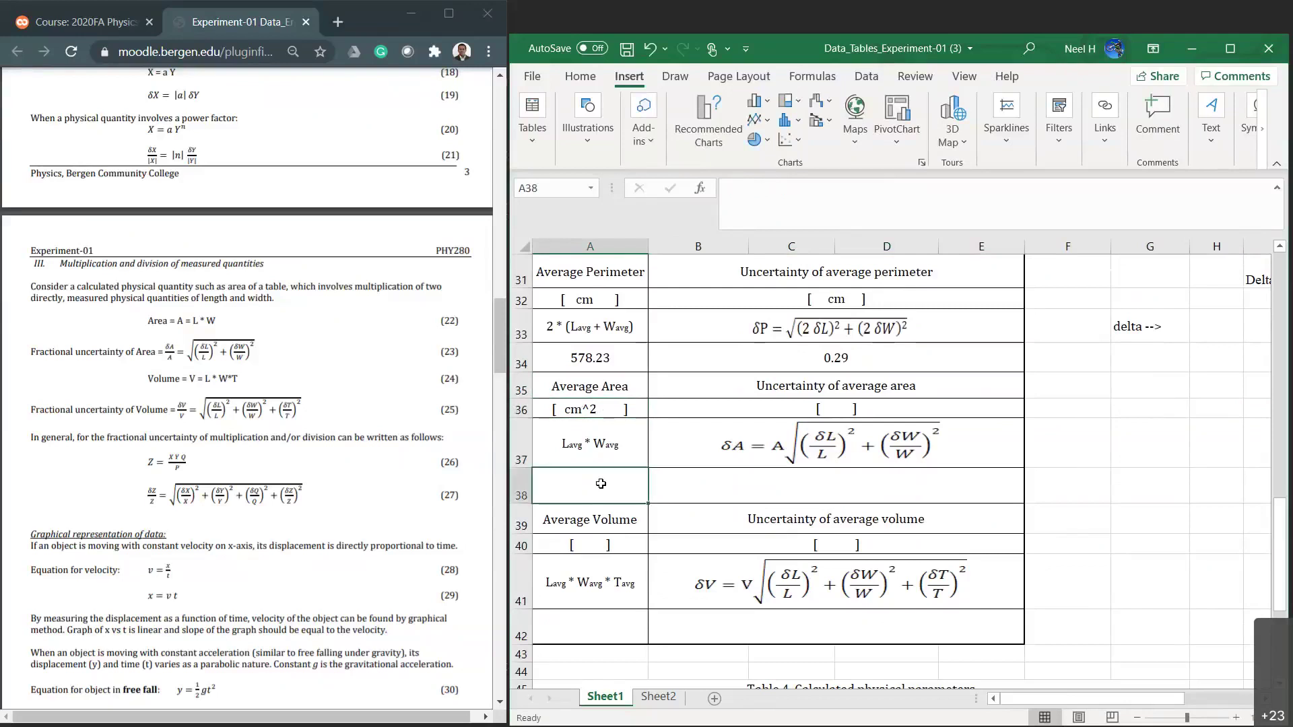
pyautogui.write('=')
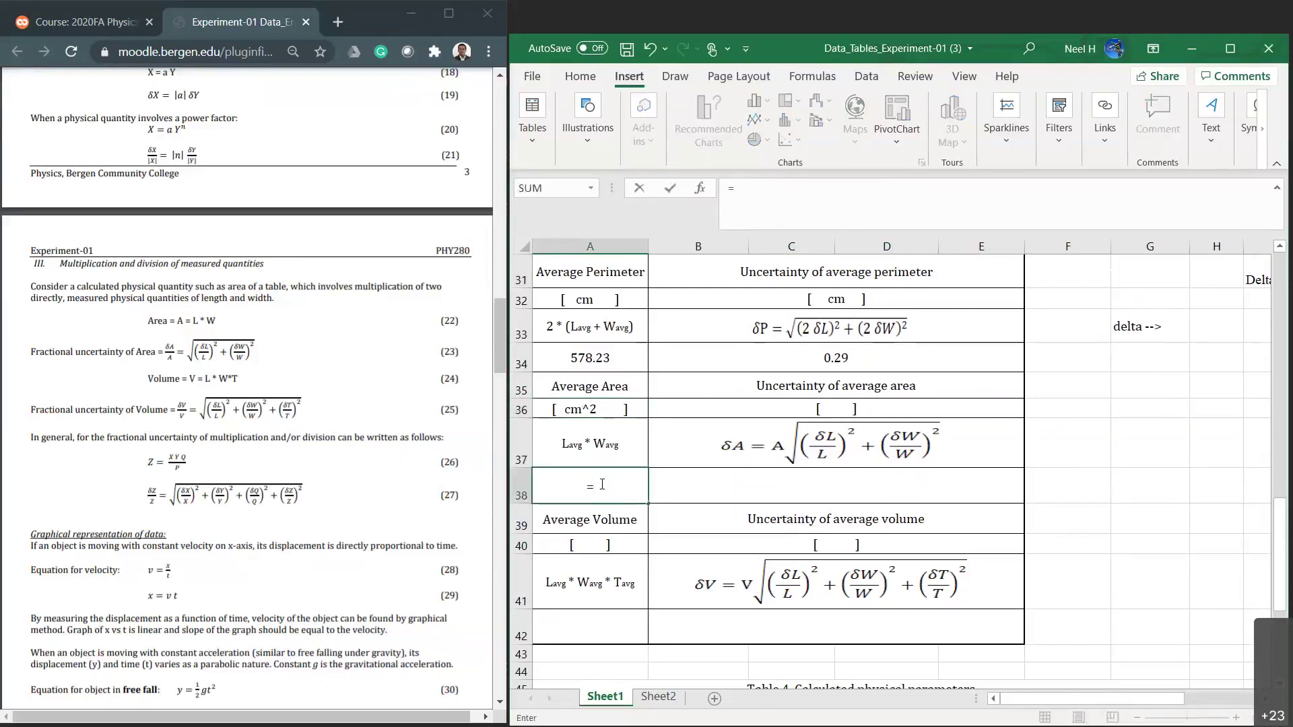
pyautogui.scroll(7, 602, 484)
pyautogui.click(685, 397)
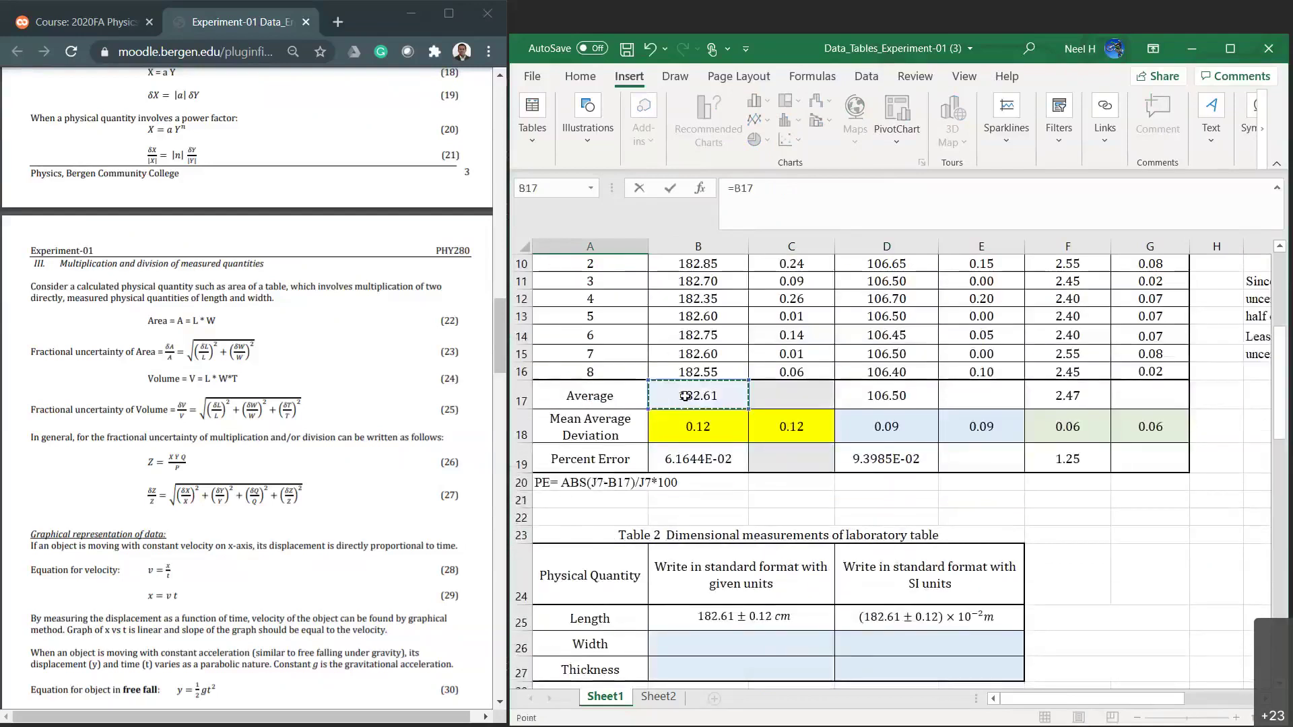
pyautogui.write('*')
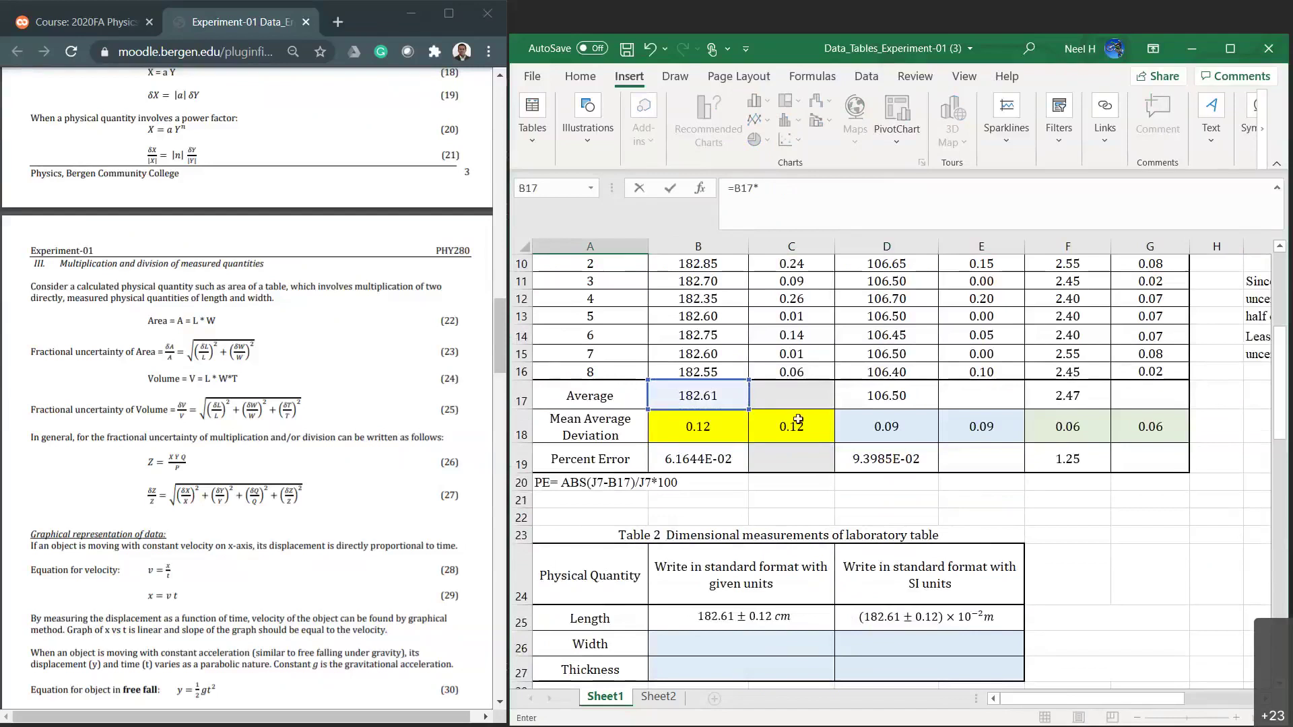
pyautogui.click(899, 395)
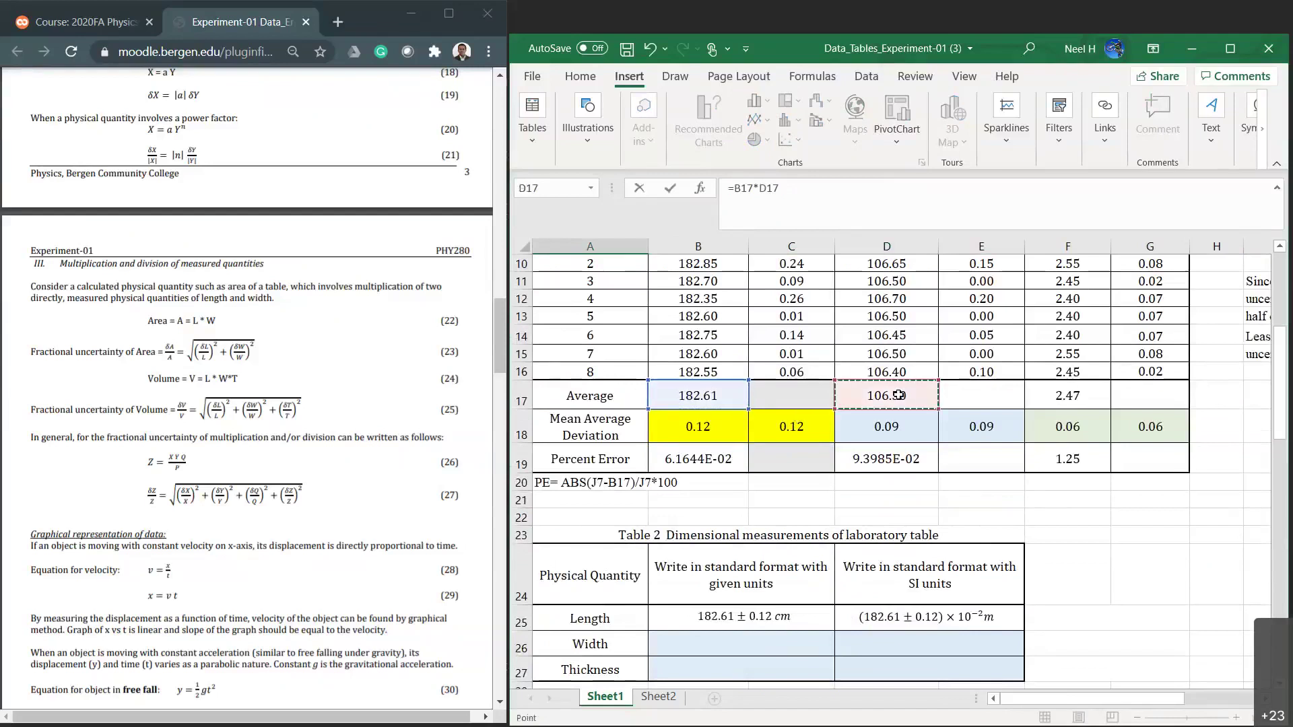
pyautogui.scroll(-8, 899, 395)
pyautogui.press('Return')
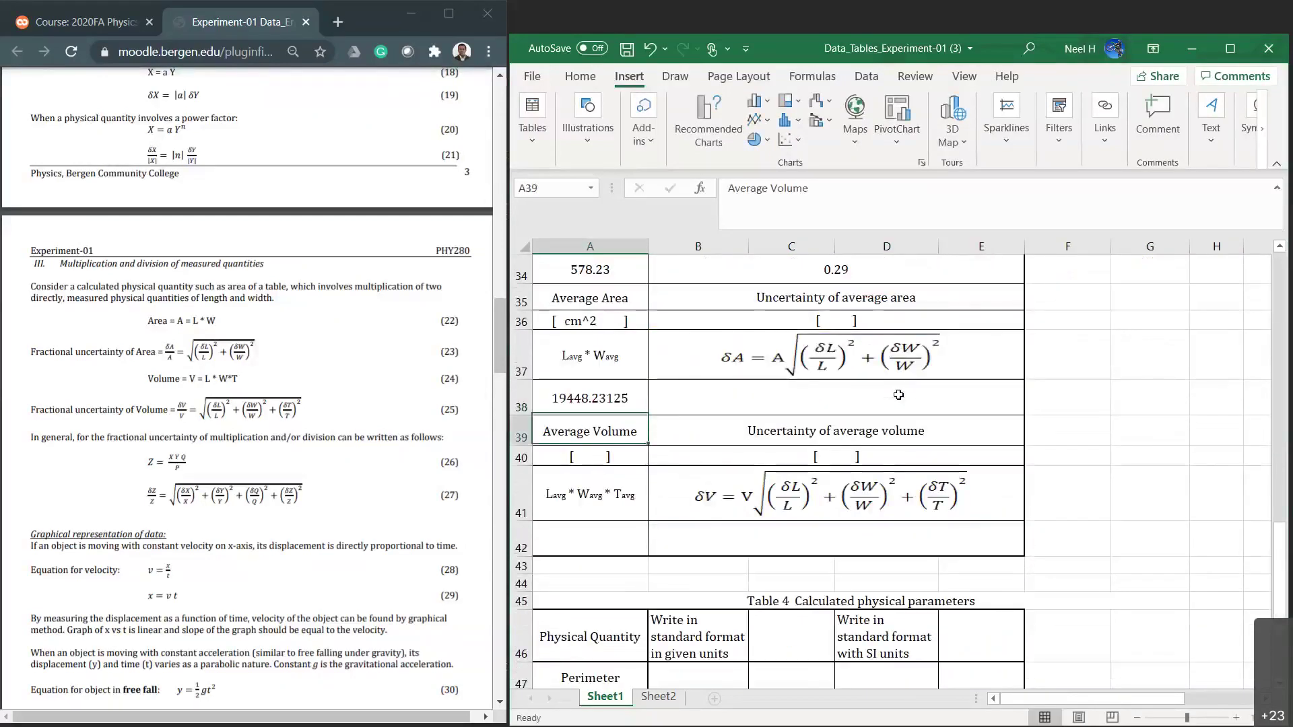
# Check the length and width averages in Table 1 and format the average area in A38 as a number with zero decimals
pyautogui.scroll(2, 623, 450)
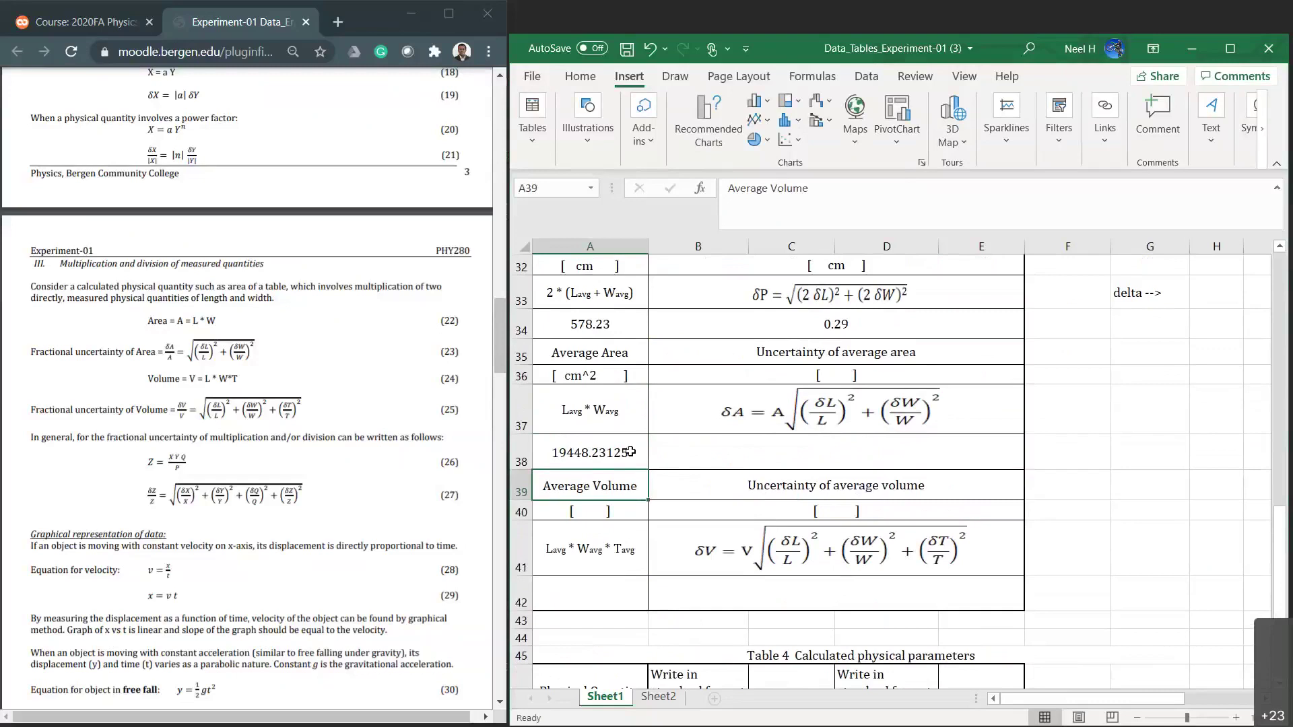
pyautogui.scroll(3, 630, 451)
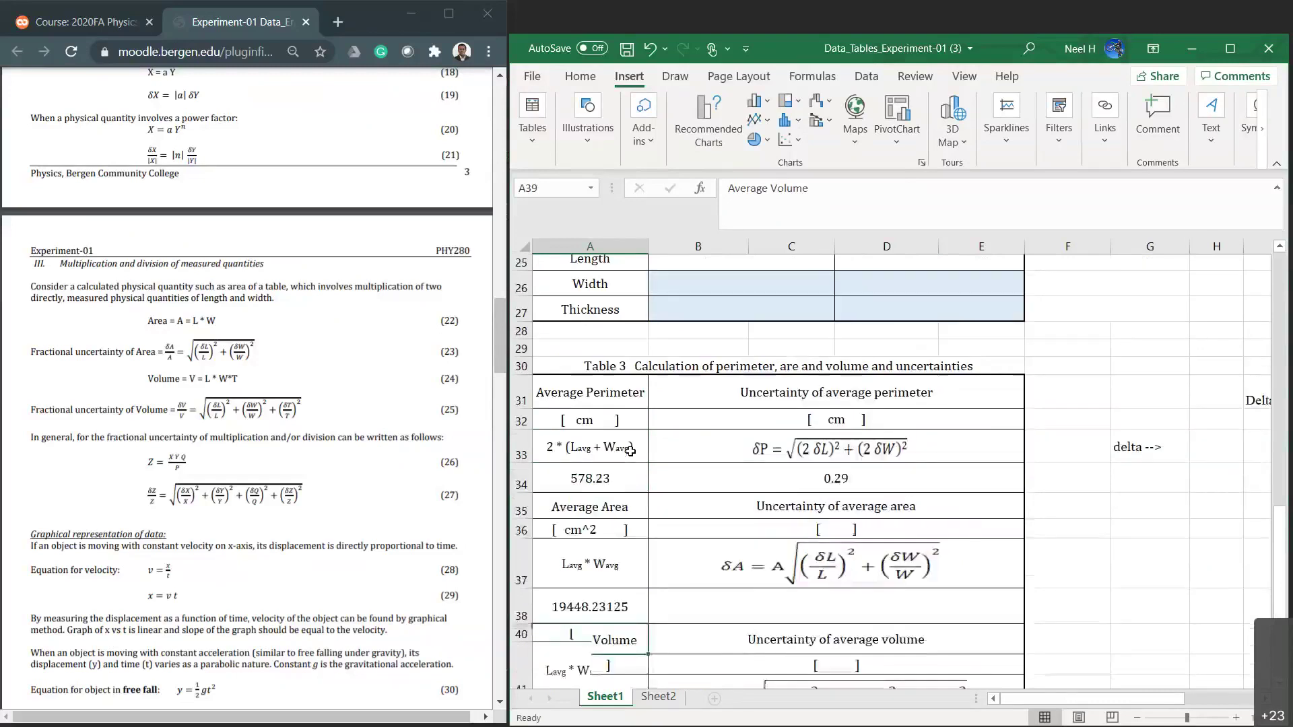
pyautogui.scroll(5, 630, 451)
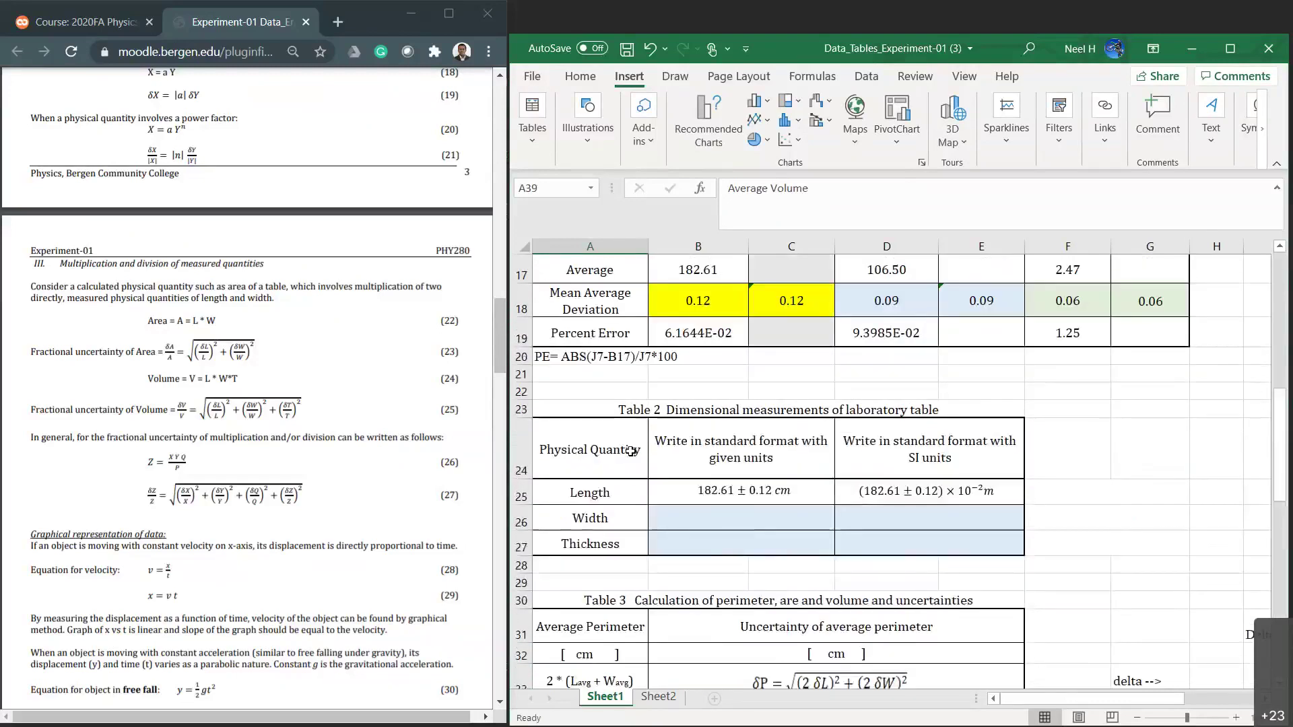
pyautogui.click(697, 377)
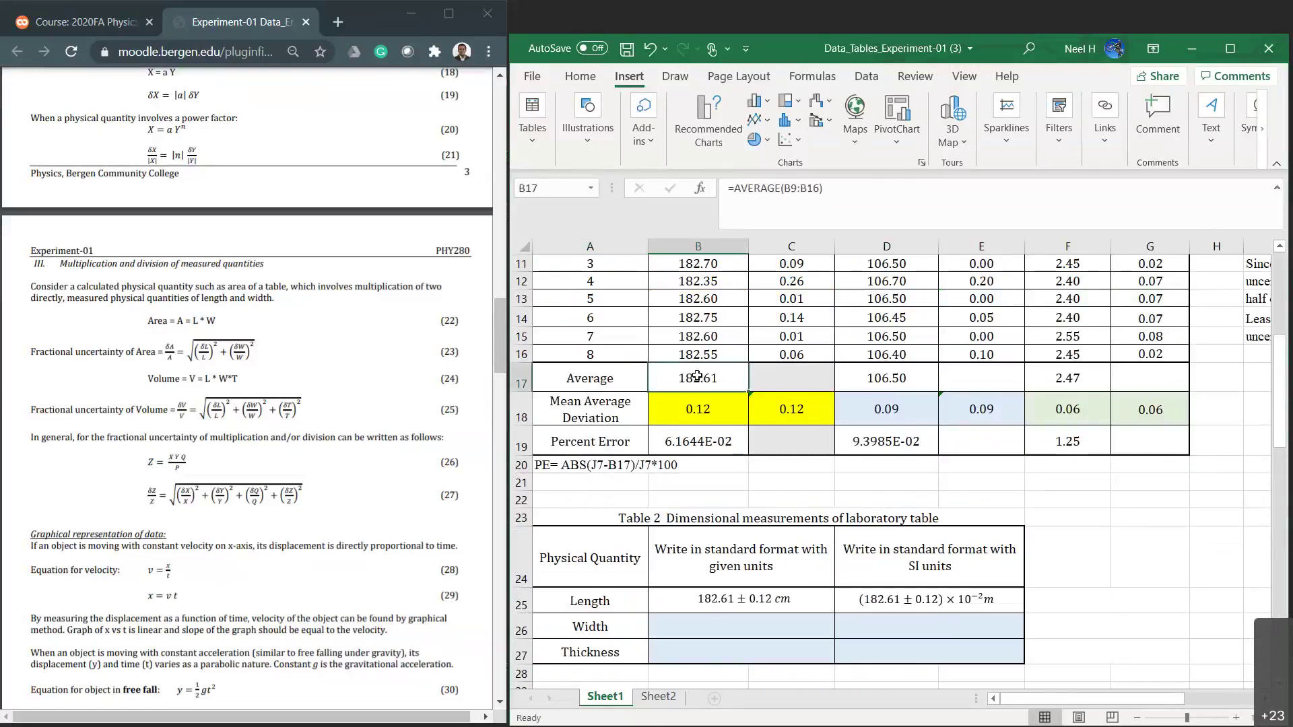
pyautogui.click(872, 379)
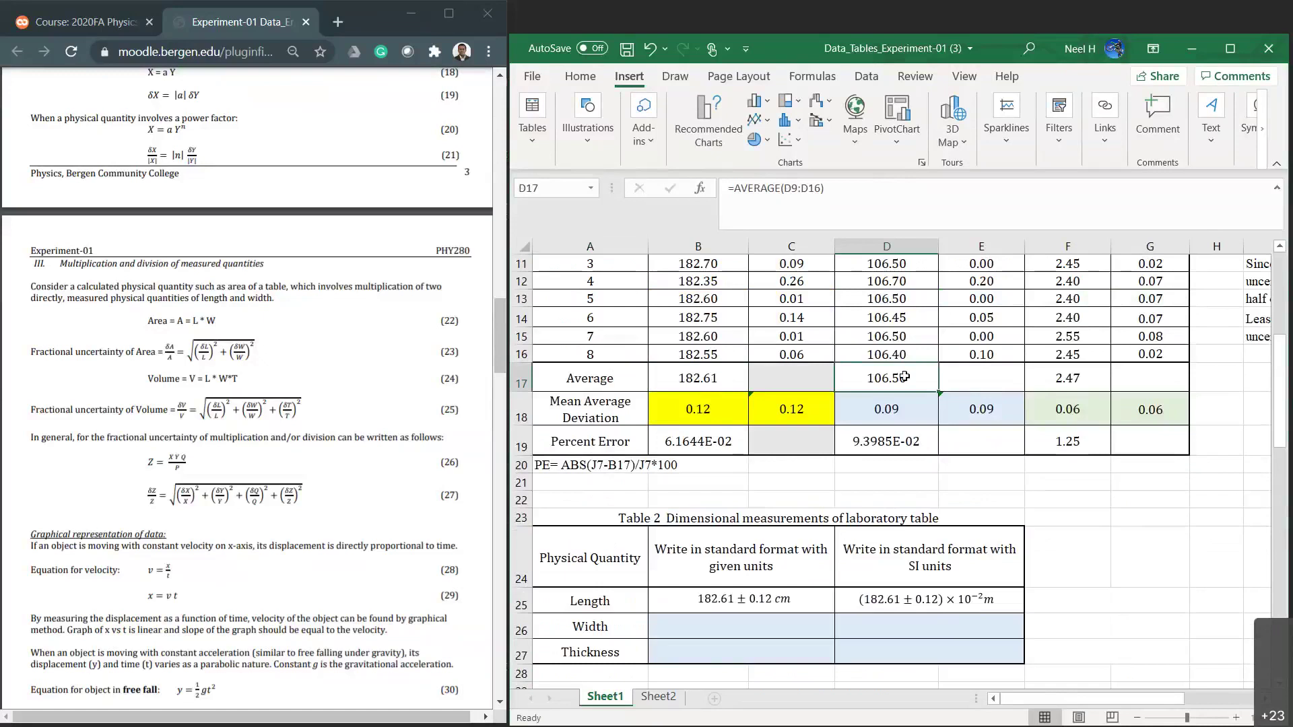
pyautogui.scroll(-7, 904, 377)
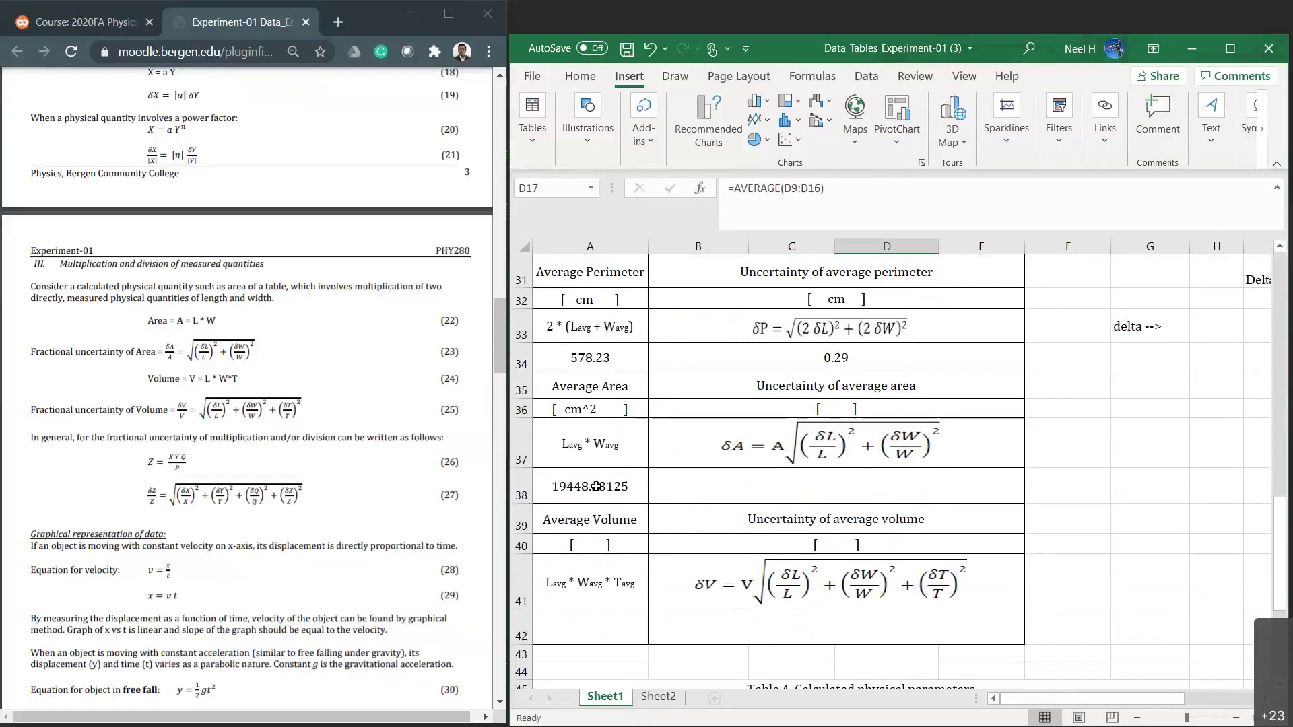
pyautogui.click(592, 488)
pyautogui.rightClick(586, 495)
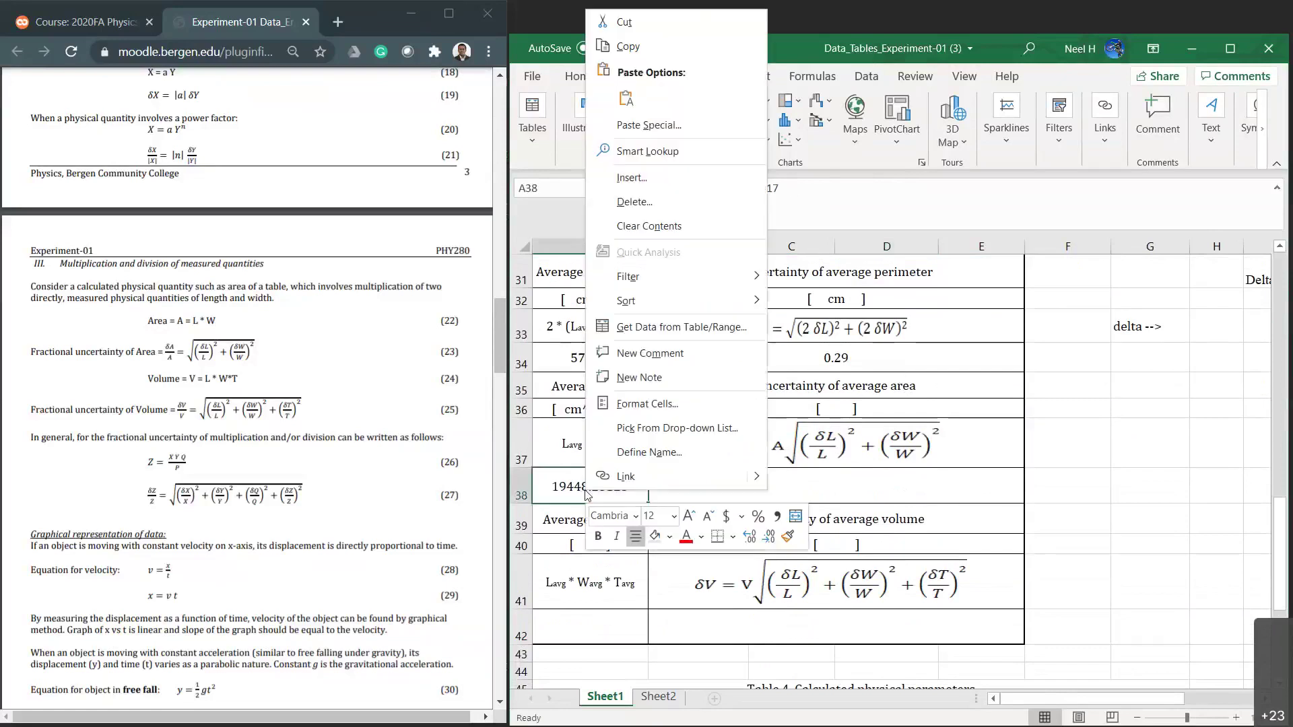
pyautogui.click(665, 404)
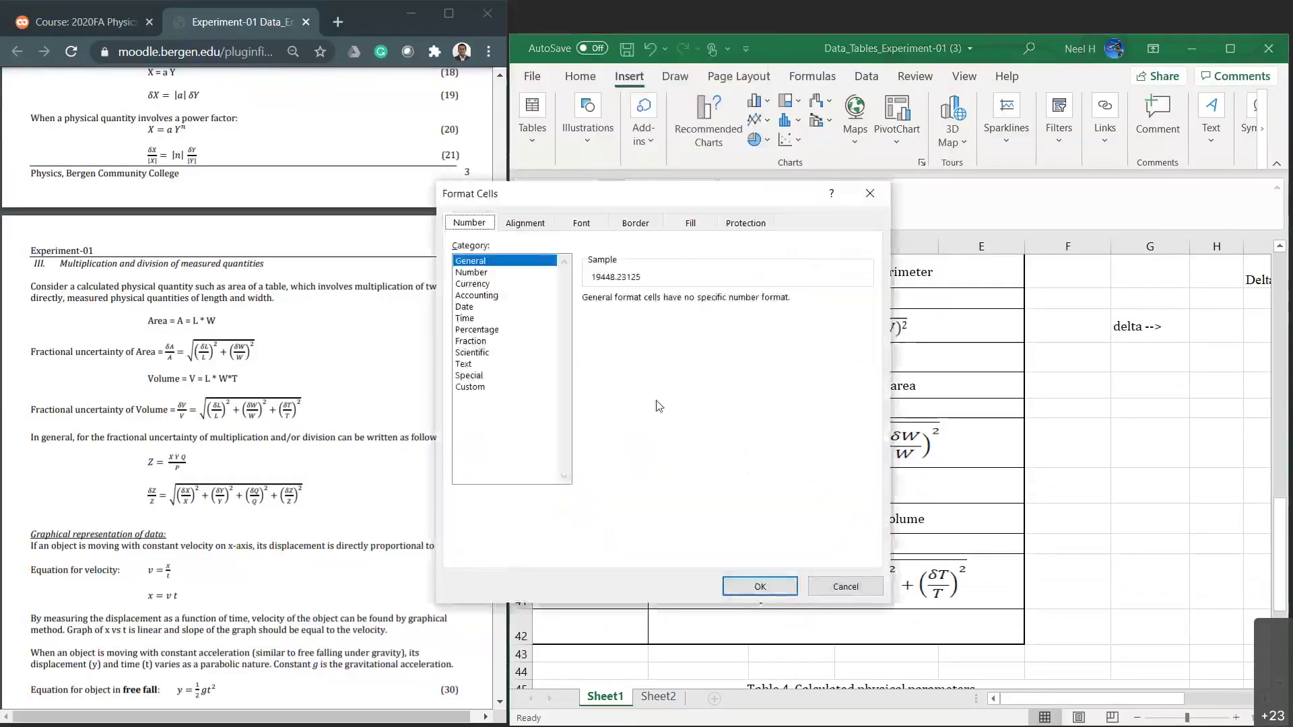
pyautogui.click(472, 272)
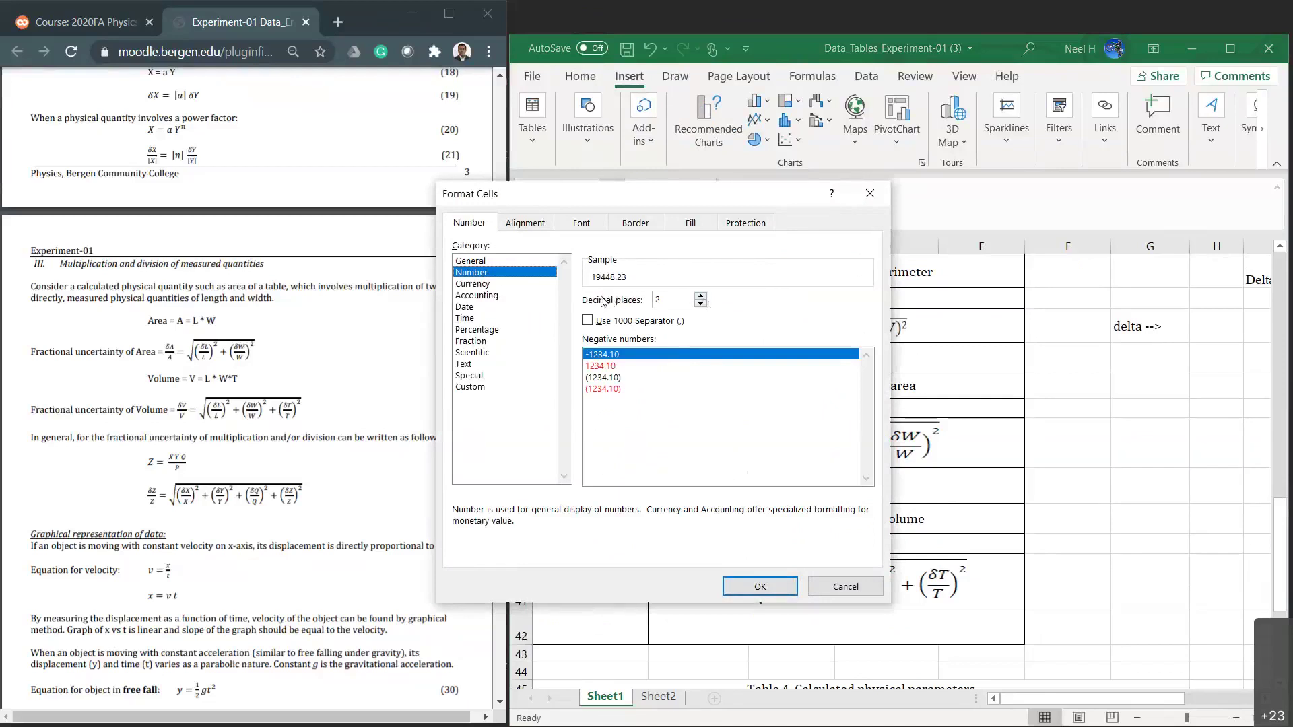
pyautogui.click(701, 303)
pyautogui.click(701, 304)
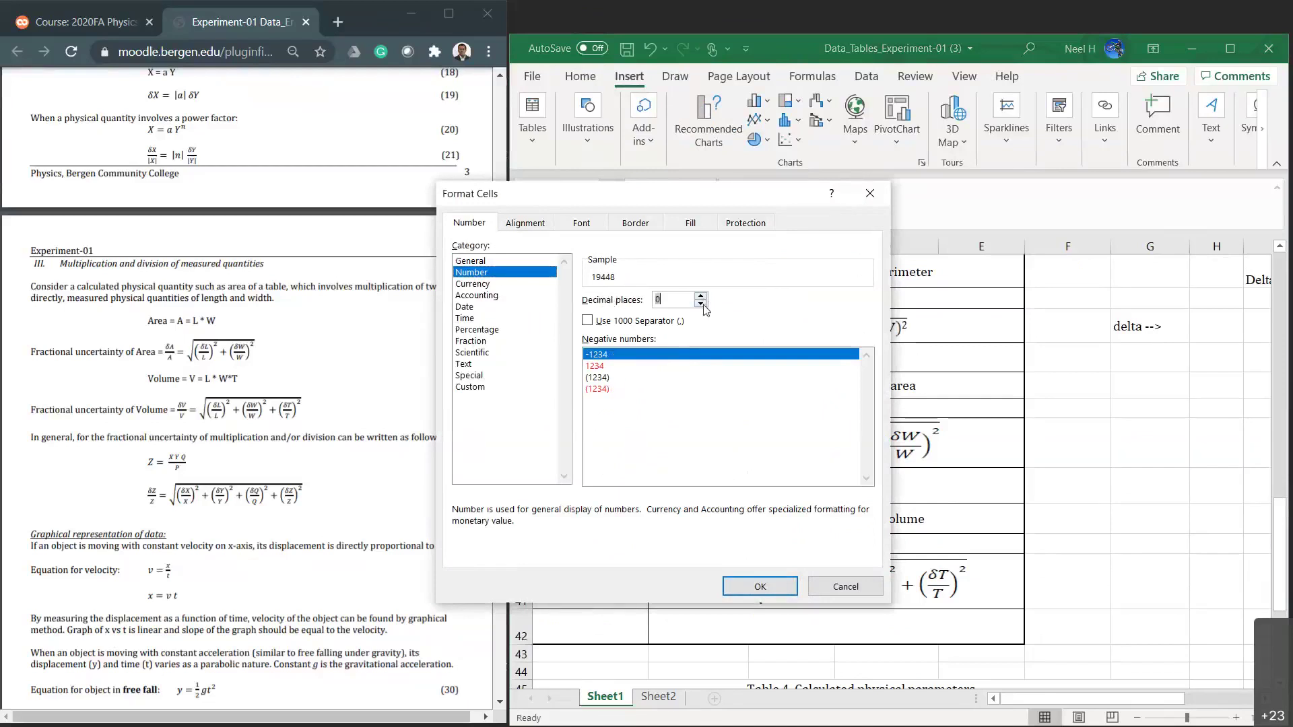
pyautogui.click(772, 592)
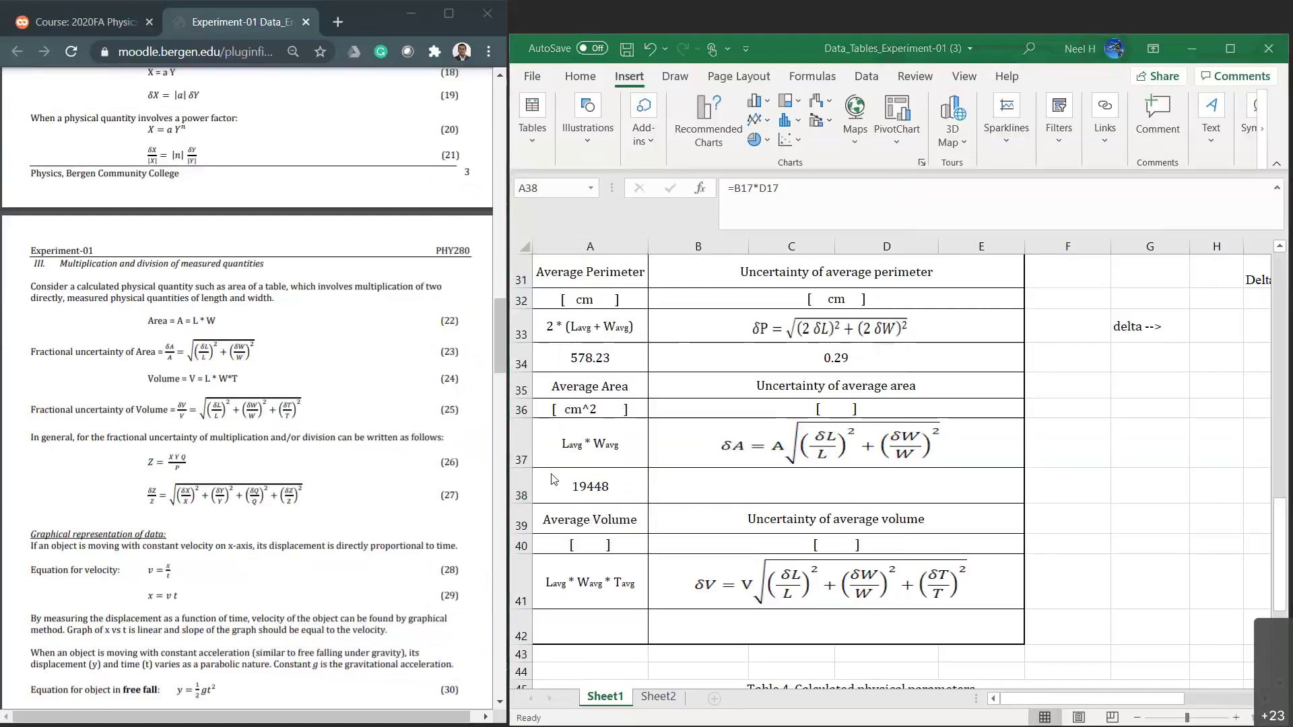
pyautogui.click(584, 482)
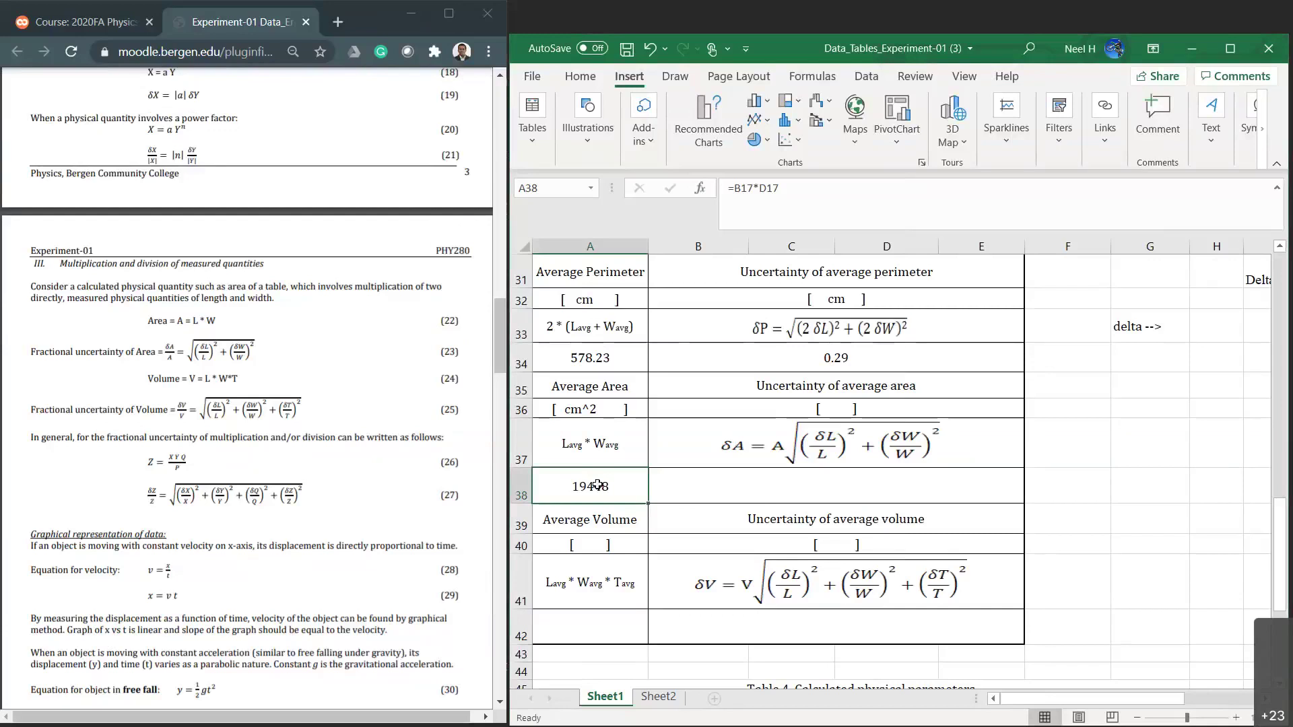
pyautogui.rightClick(597, 484)
pyautogui.click(683, 398)
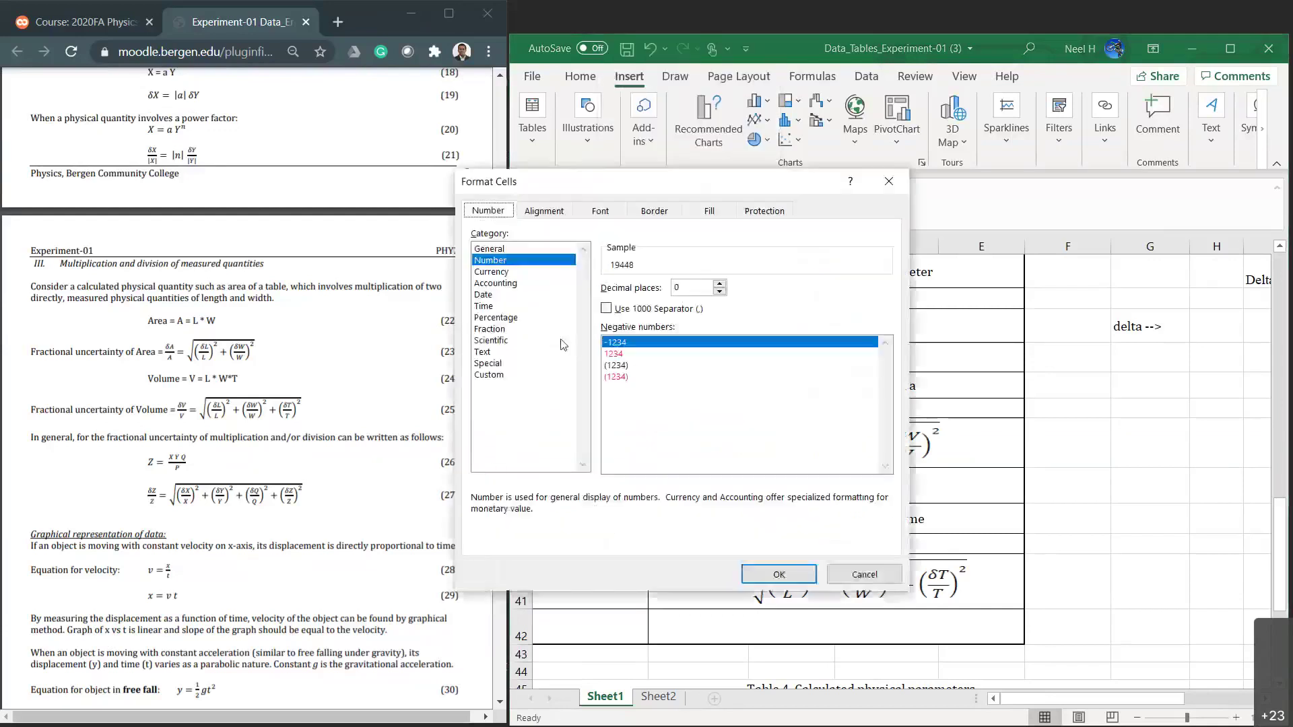
pyautogui.click(497, 342)
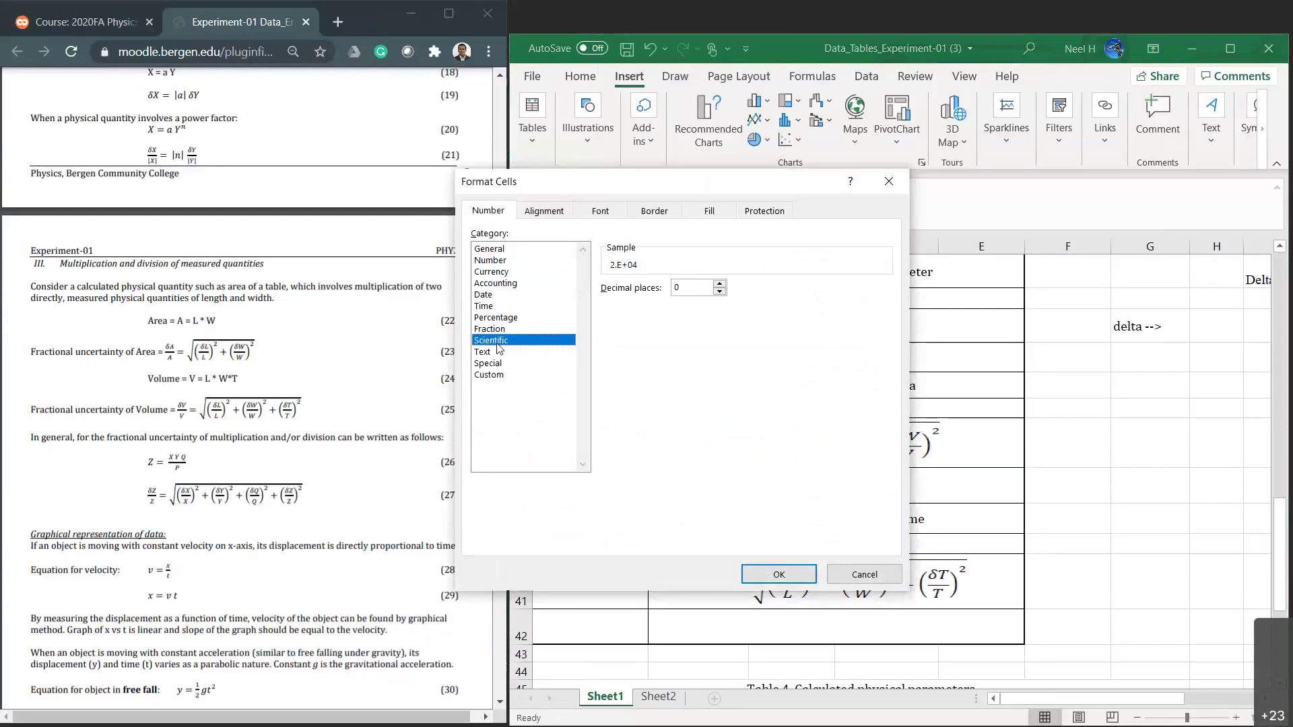
pyautogui.click(888, 181)
pyautogui.scroll(1, 723, 373)
pyautogui.click(565, 444)
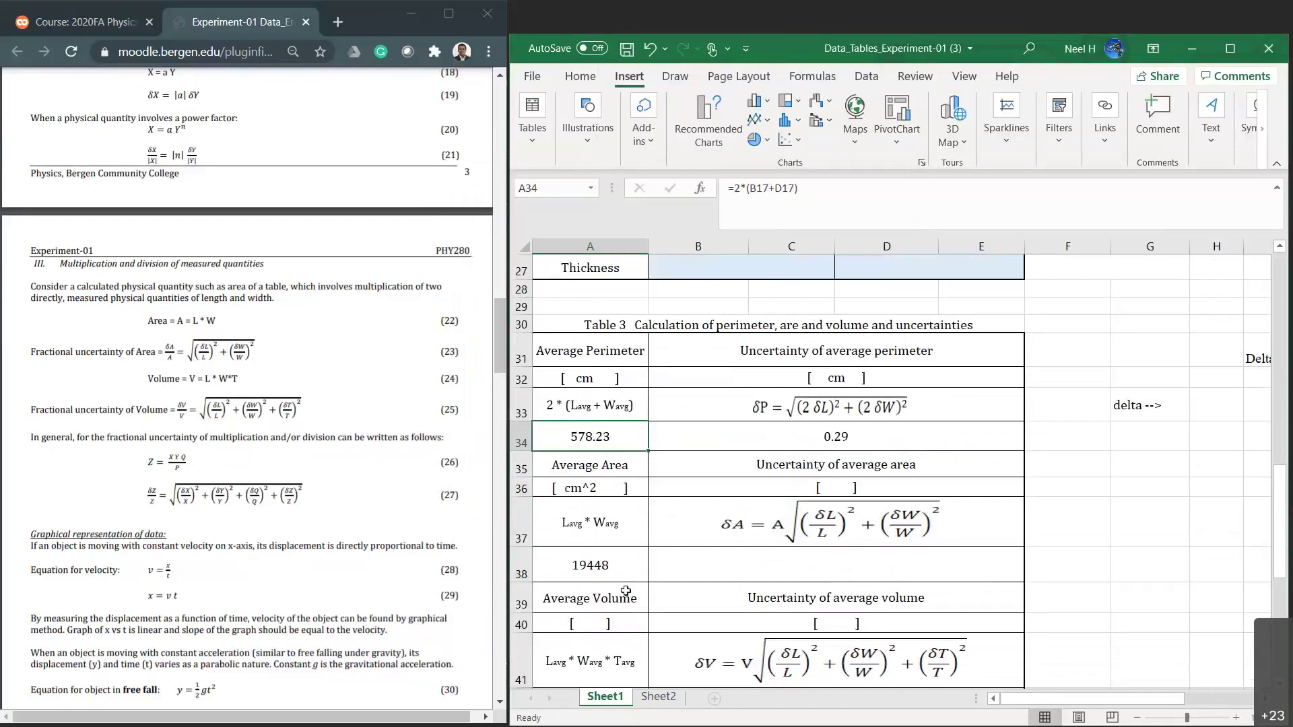
# Format the average area in A38 of Table 3 as scientific with four decimal places and check its formula
pyautogui.click(604, 565)
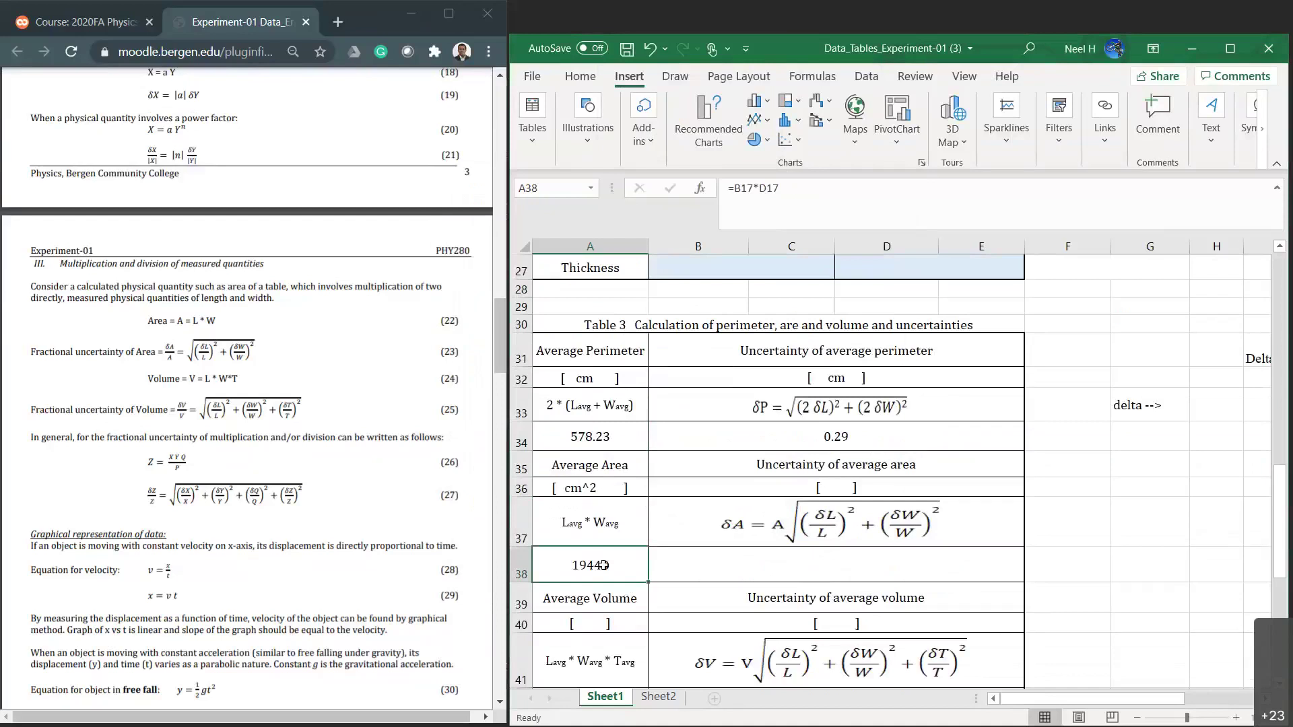
pyautogui.rightClick(604, 566)
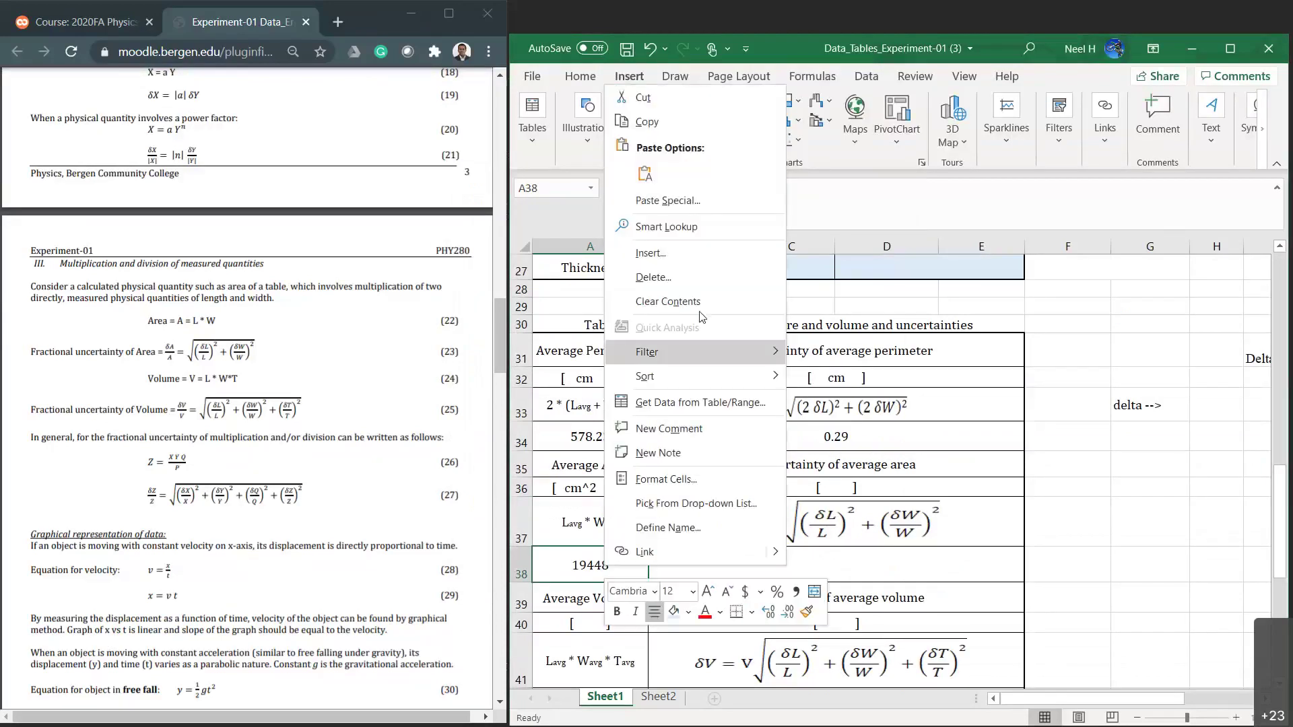
pyautogui.click(663, 479)
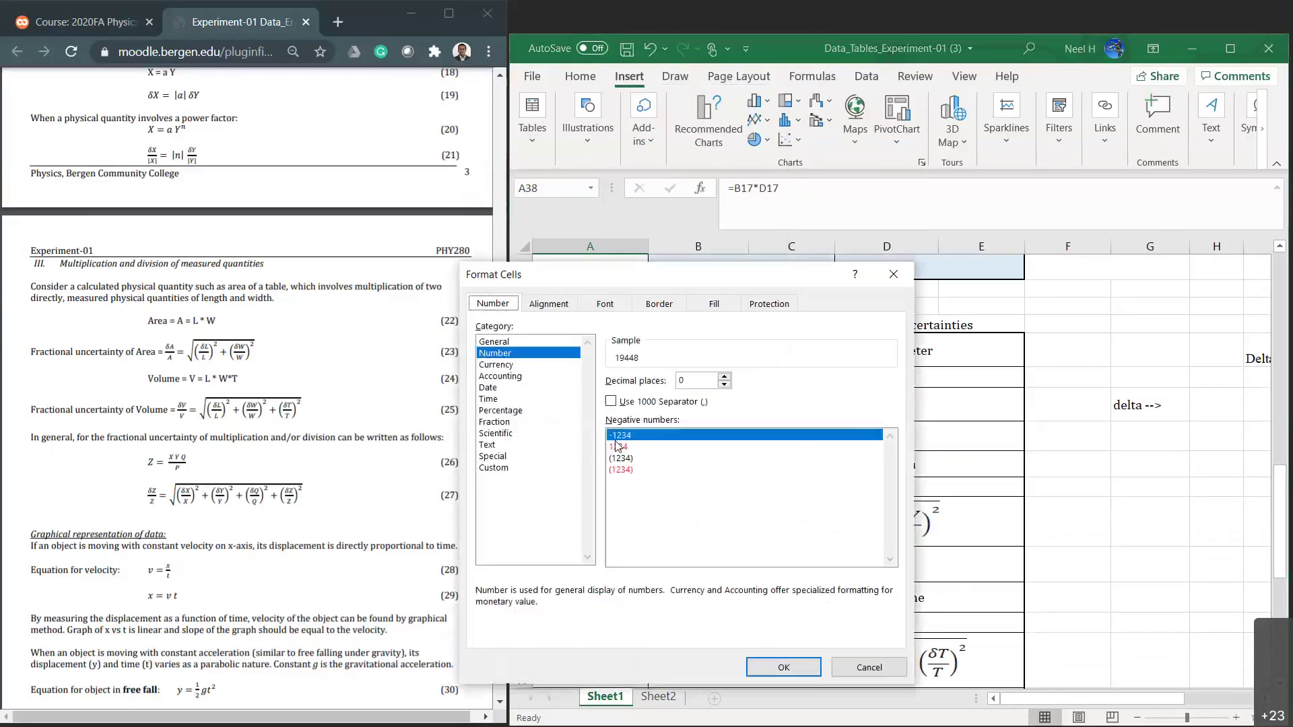
pyautogui.click(525, 433)
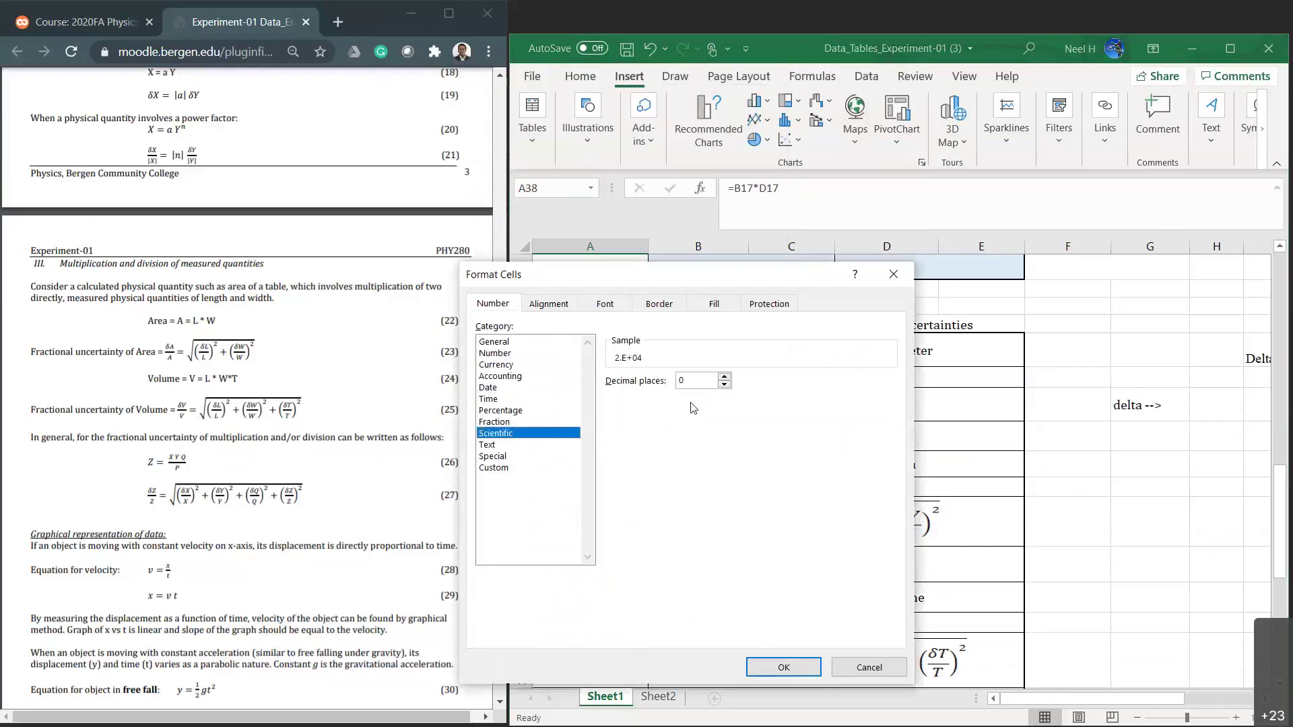
pyautogui.click(724, 377)
pyautogui.click(725, 377)
pyautogui.click(725, 377)
pyautogui.click(724, 377)
pyautogui.click(789, 668)
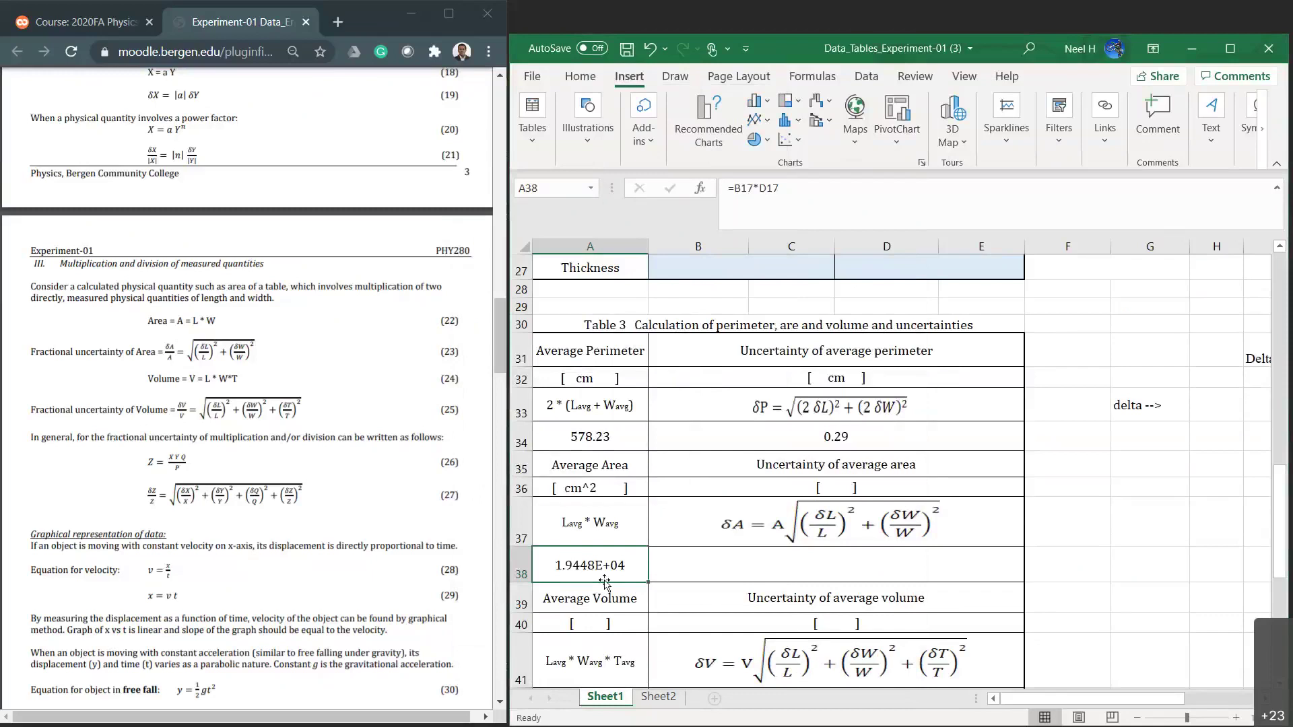
pyautogui.click(760, 561)
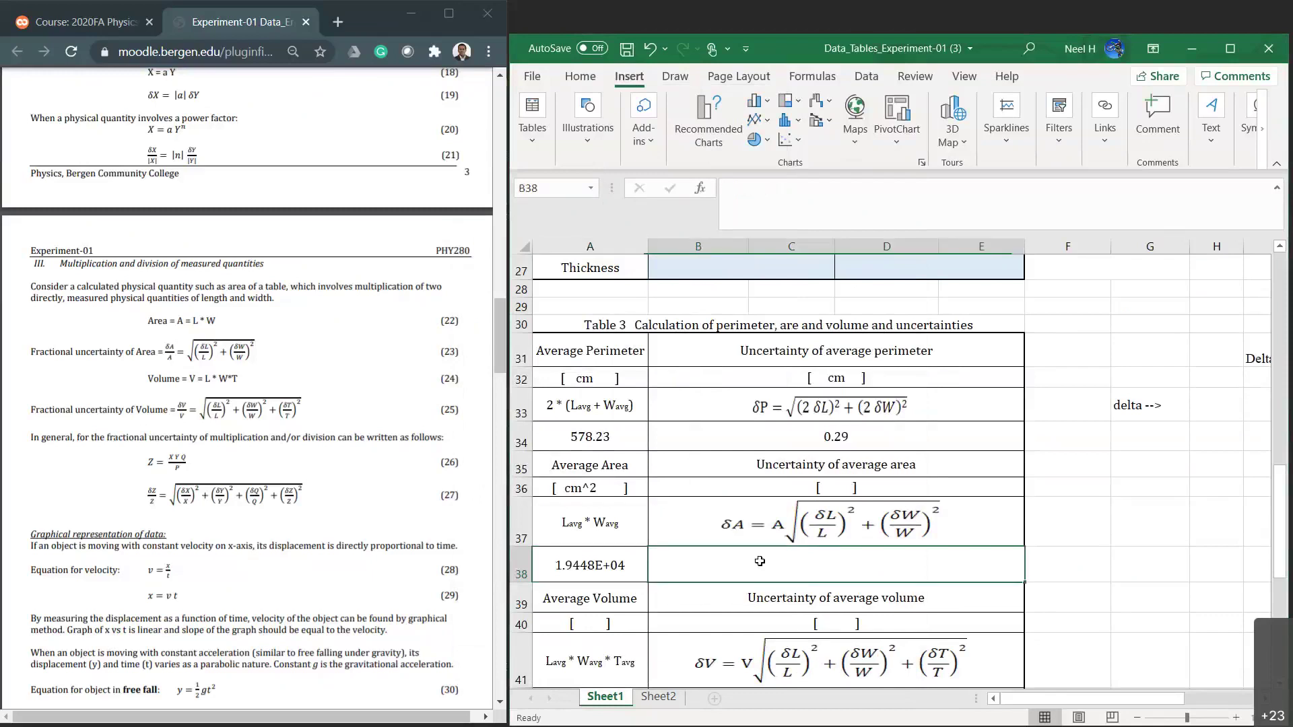
pyautogui.click(628, 571)
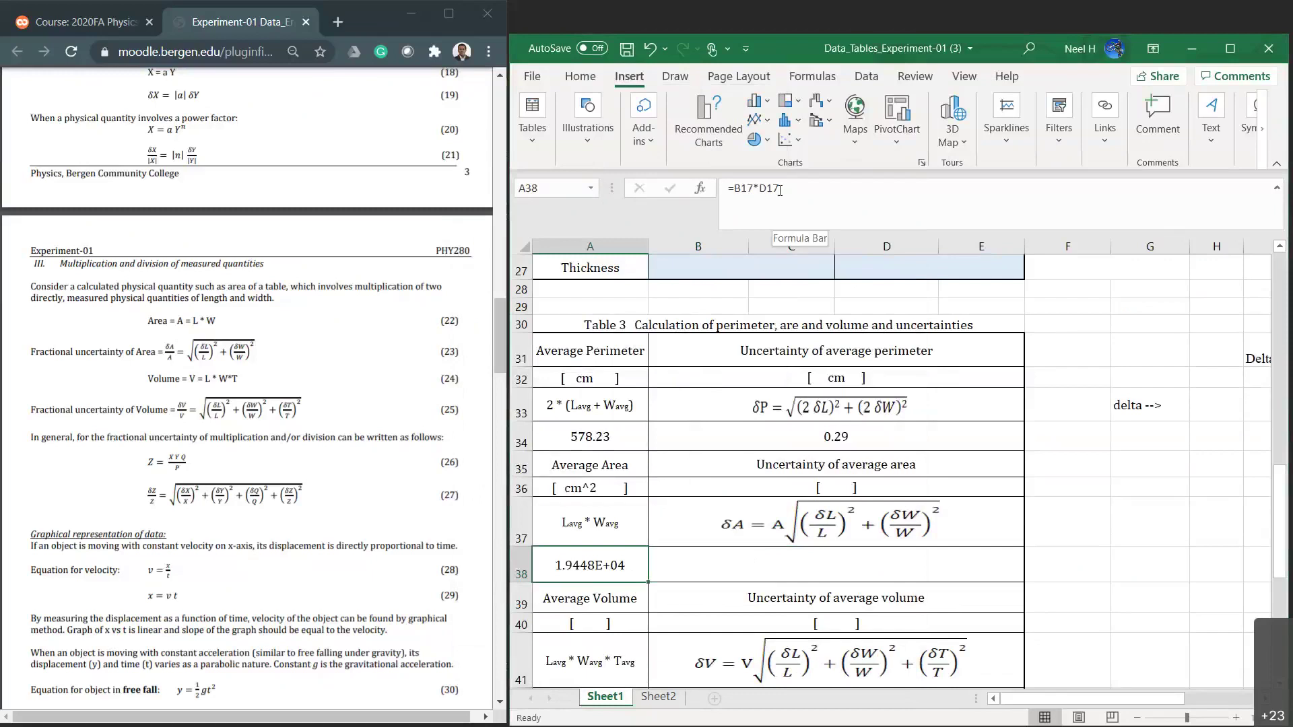
pyautogui.click(797, 181)
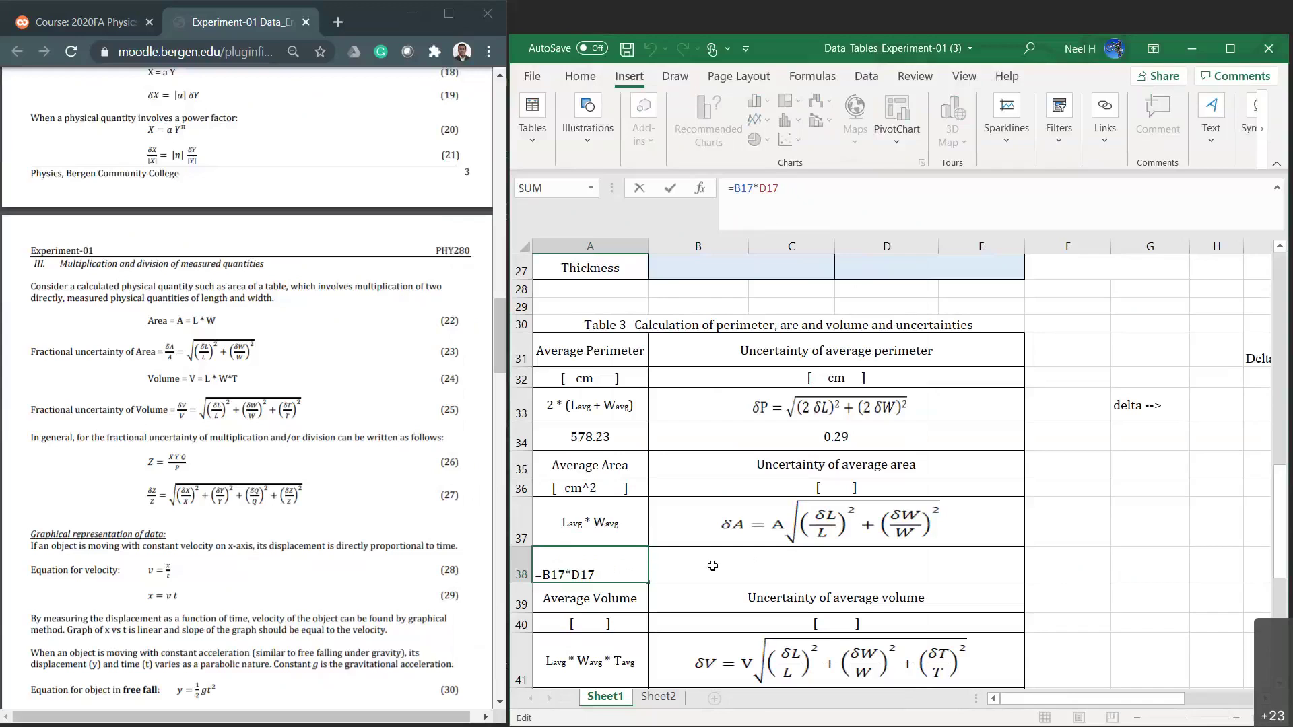
pyautogui.hotkey('ctrl', 'Return')
# Examine the lab manual PDF's propagation of error equations, especially the fractional uncertainty formulas for multiplication and division
pyautogui.click(759, 567)
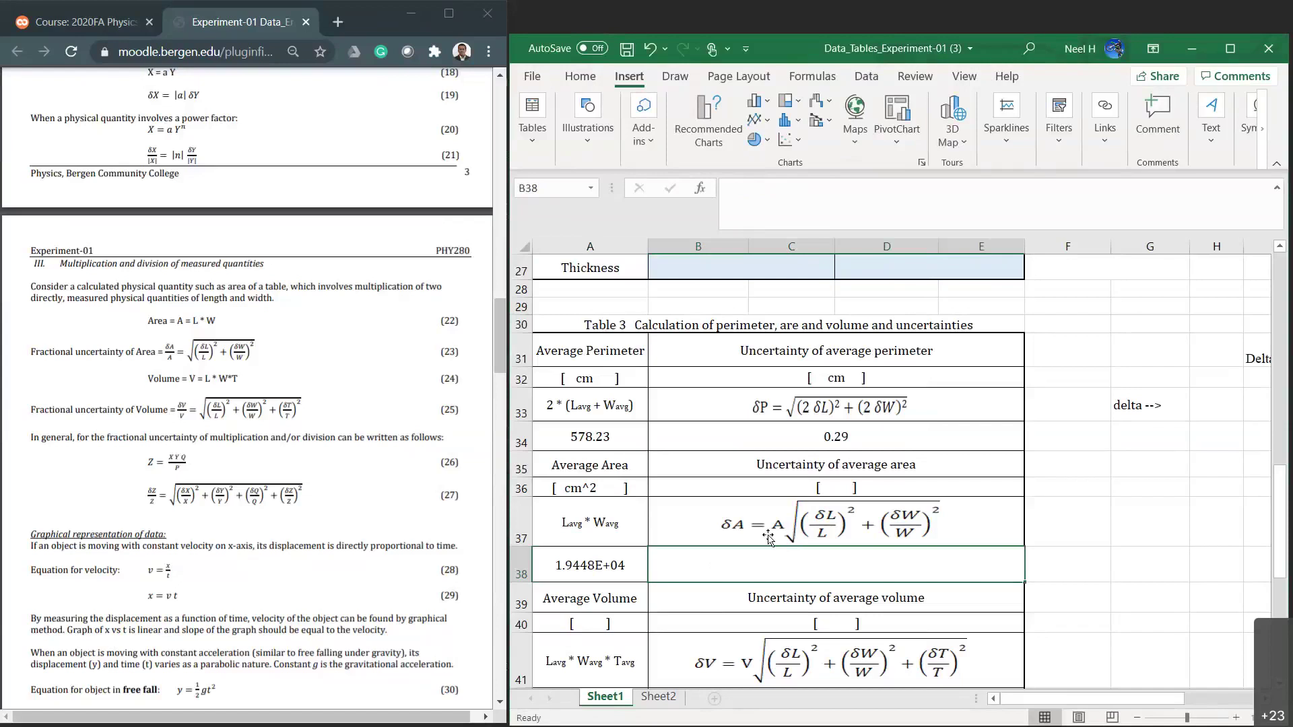
pyautogui.click(272, 533)
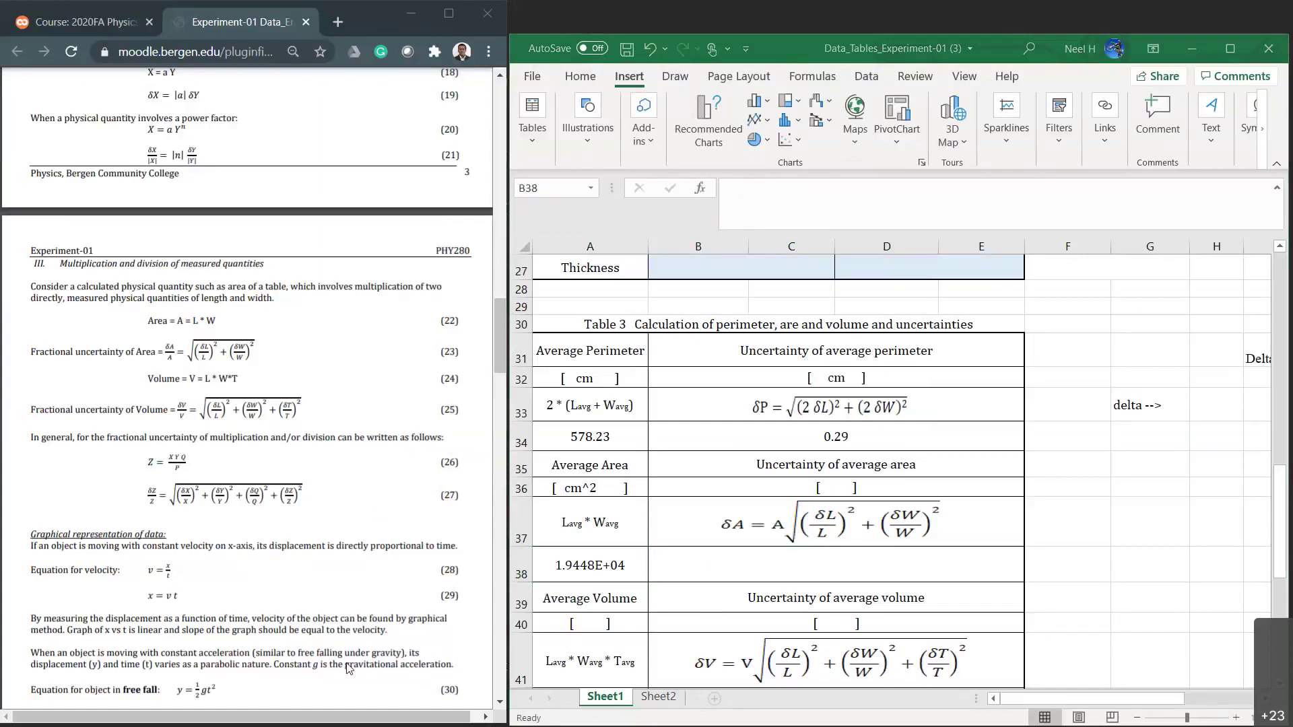
pyautogui.scroll(6, 430, 373)
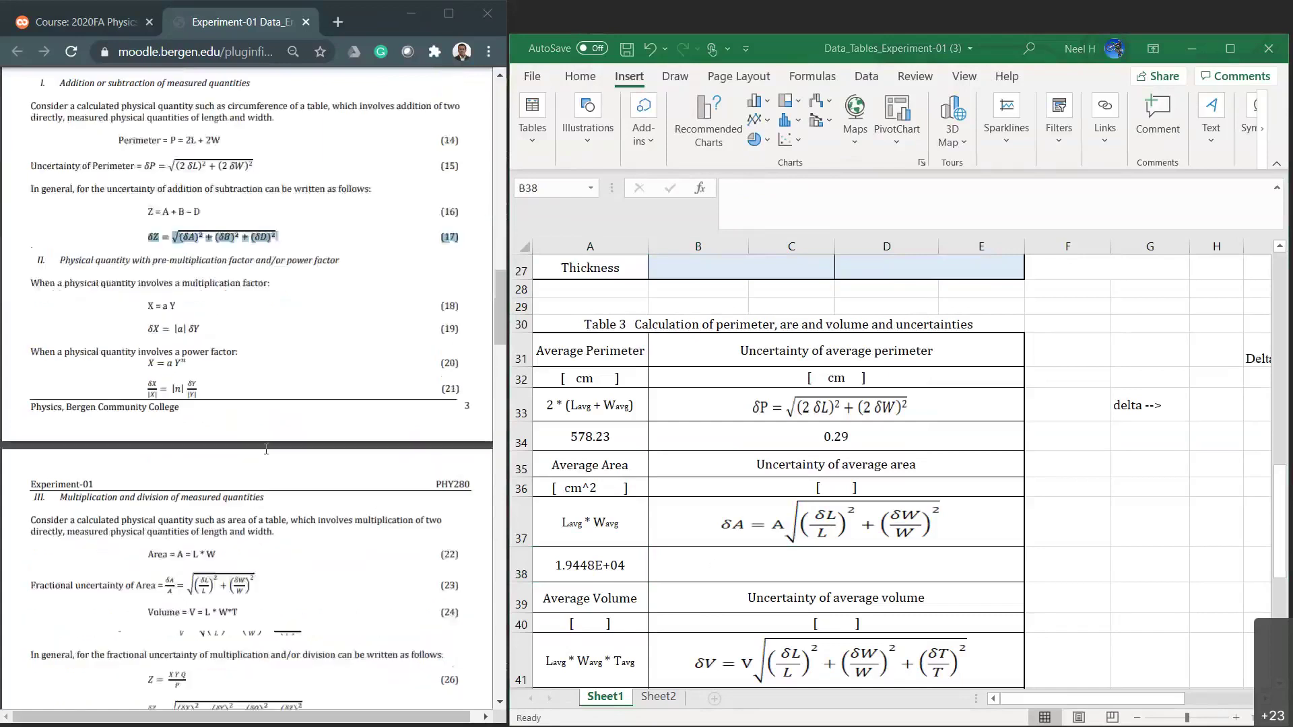
pyautogui.click(449, 384)
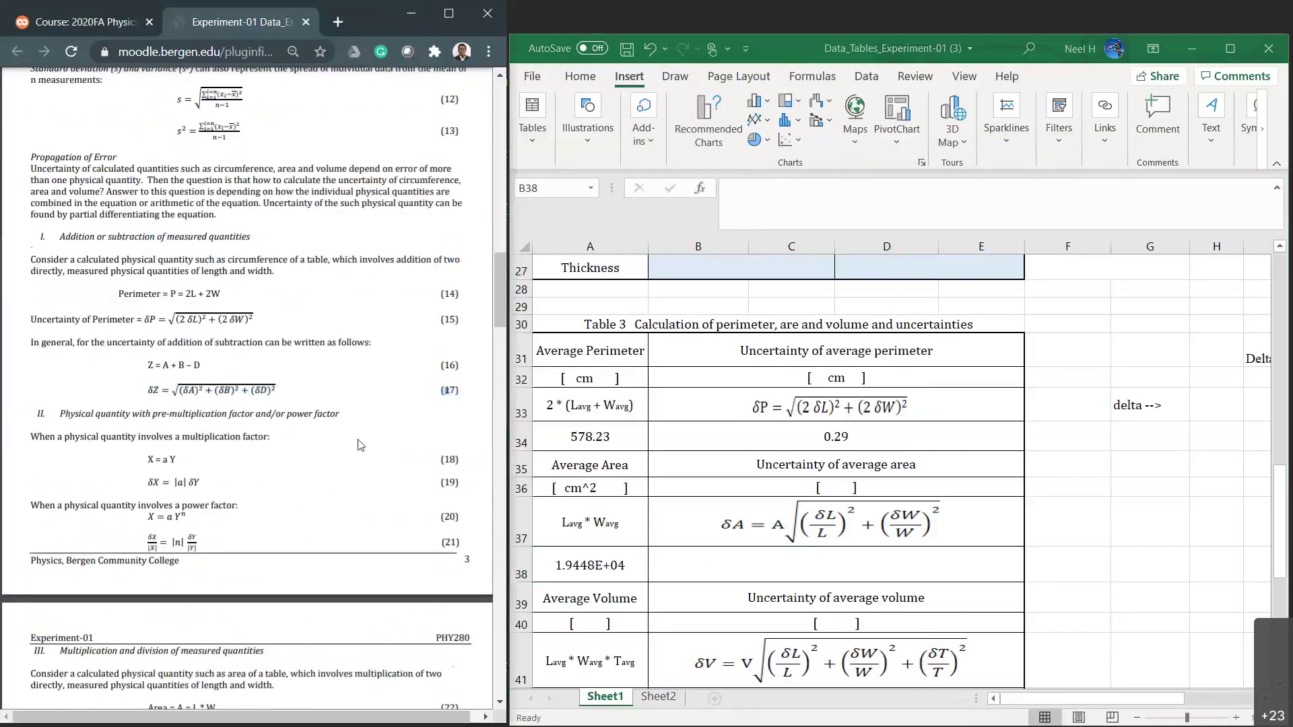
pyautogui.scroll(-4, 351, 450)
pyautogui.scroll(-2, 351, 450)
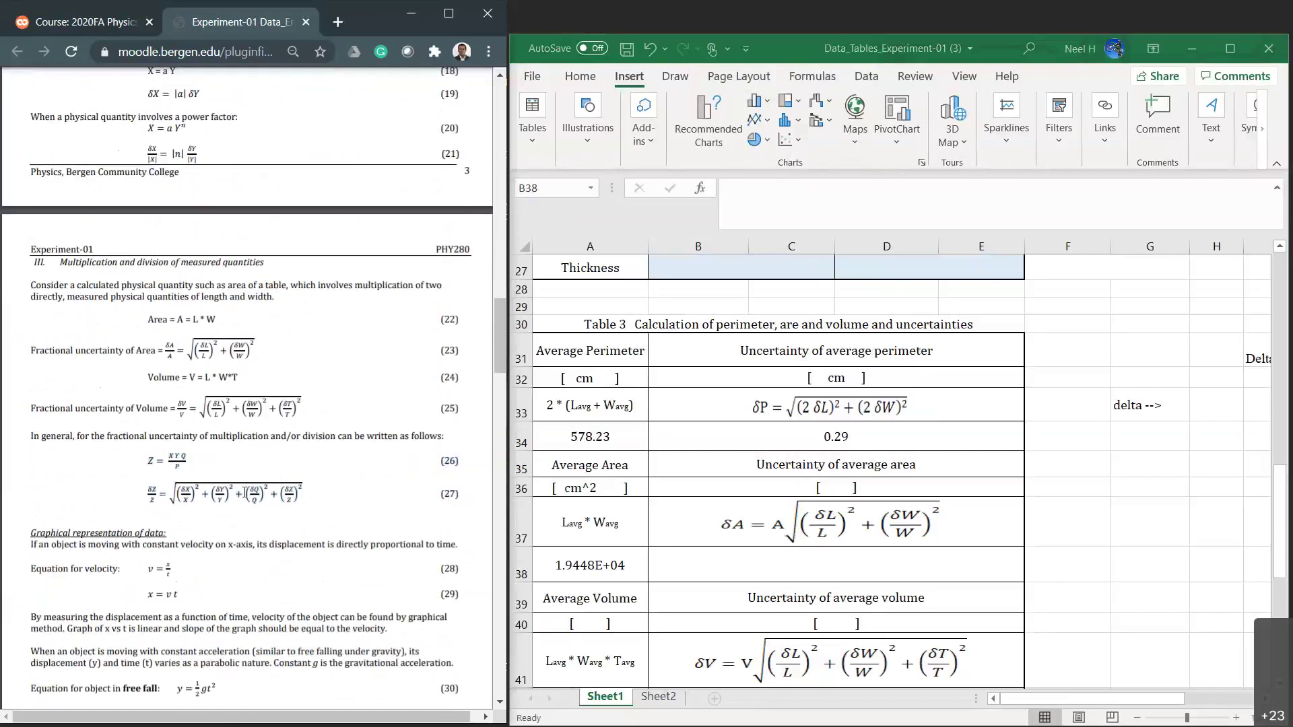
pyautogui.moveTo(216, 478); pyautogui.dragTo(211, 377)
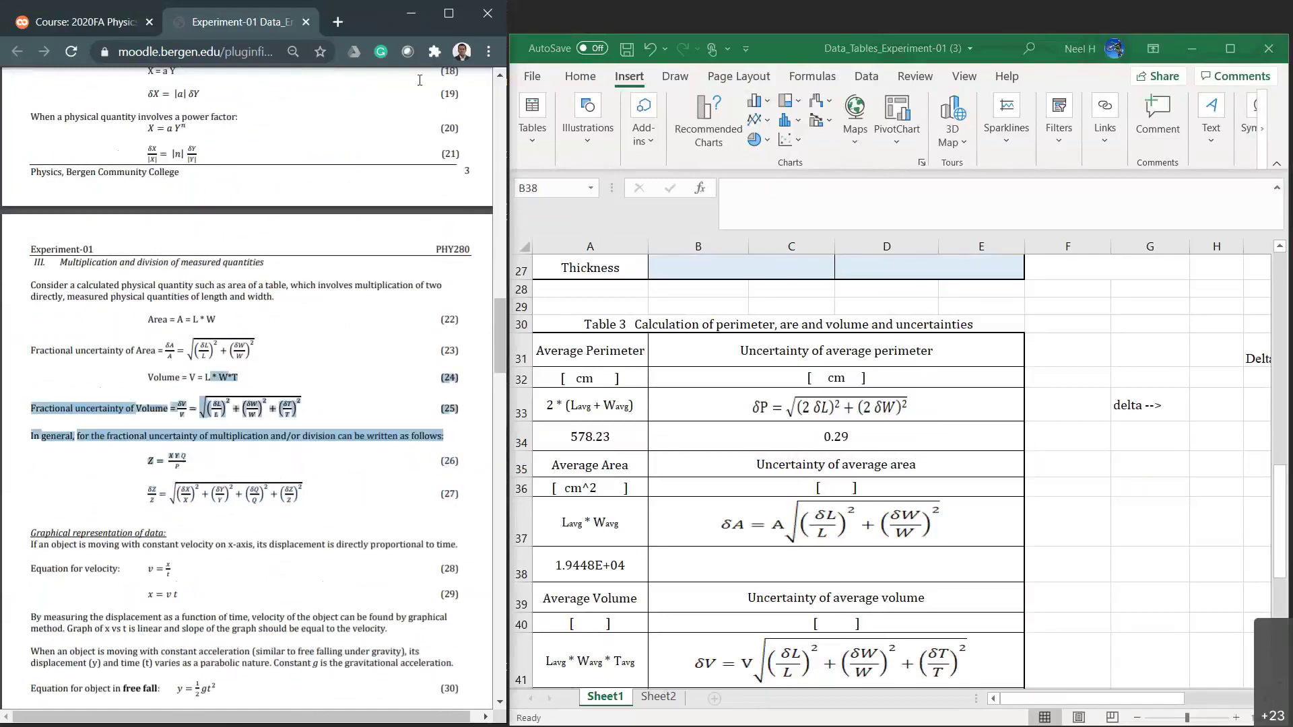
pyautogui.click(449, 13)
pyautogui.click(615, 490)
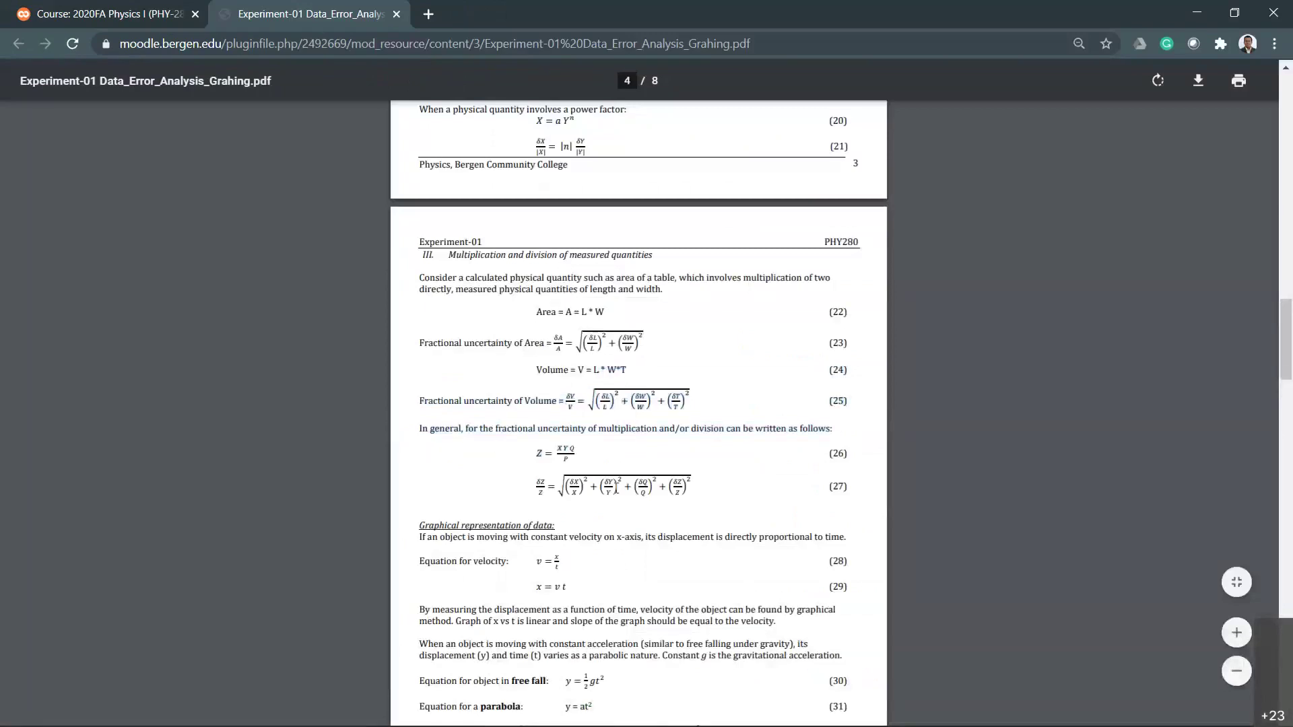
pyautogui.keyDown('ctrl'); pyautogui.scroll(5, 615, 489); pyautogui.keyUp('ctrl')
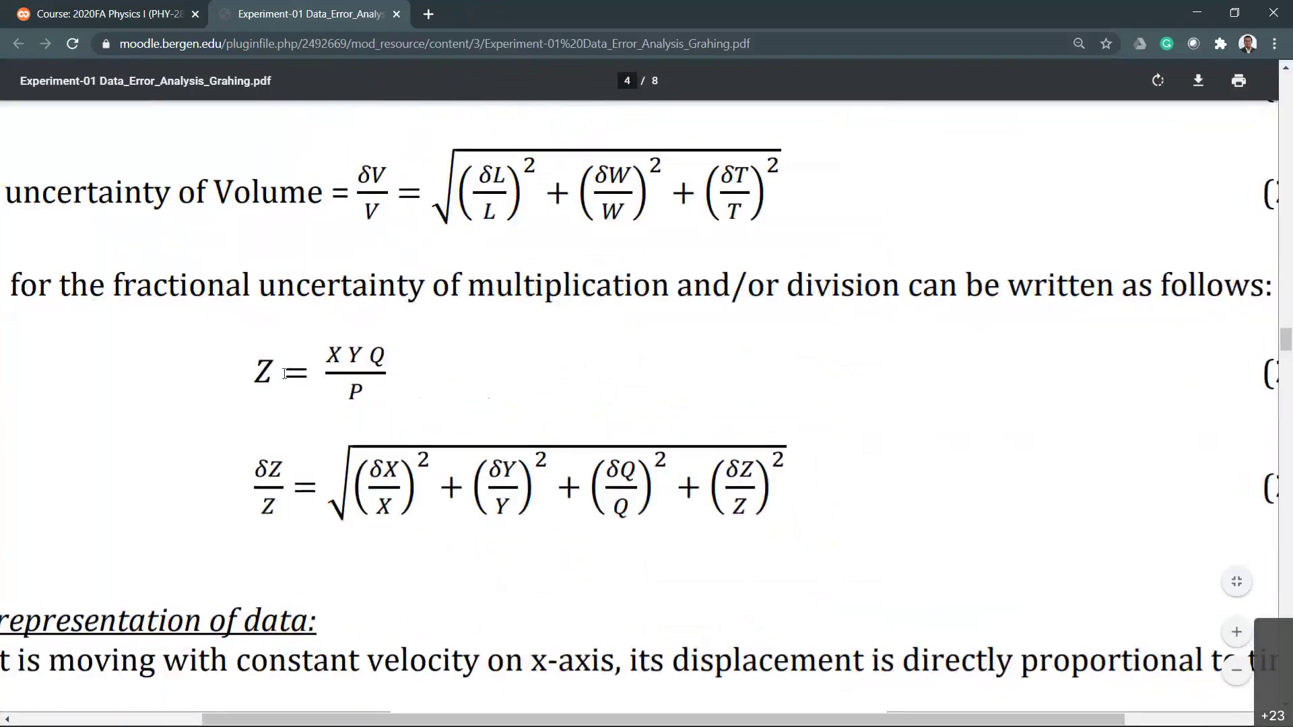
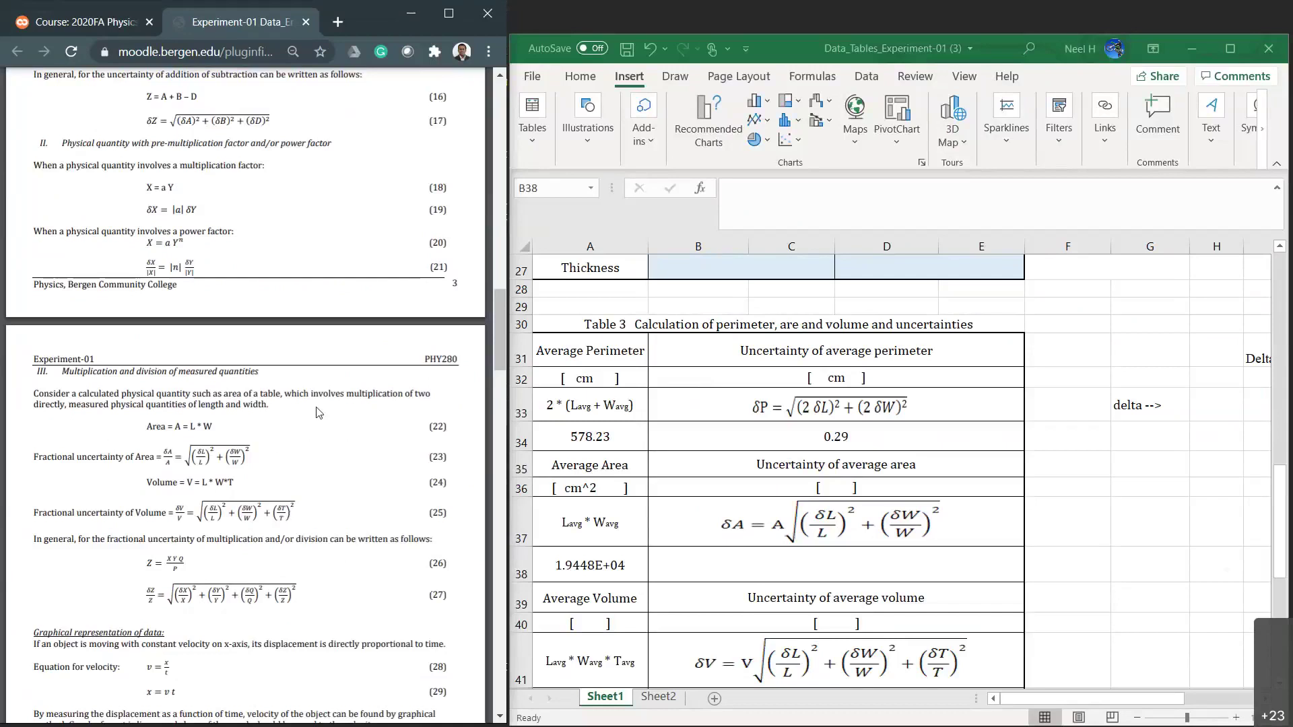
pyautogui.scroll(-3, 319, 412)
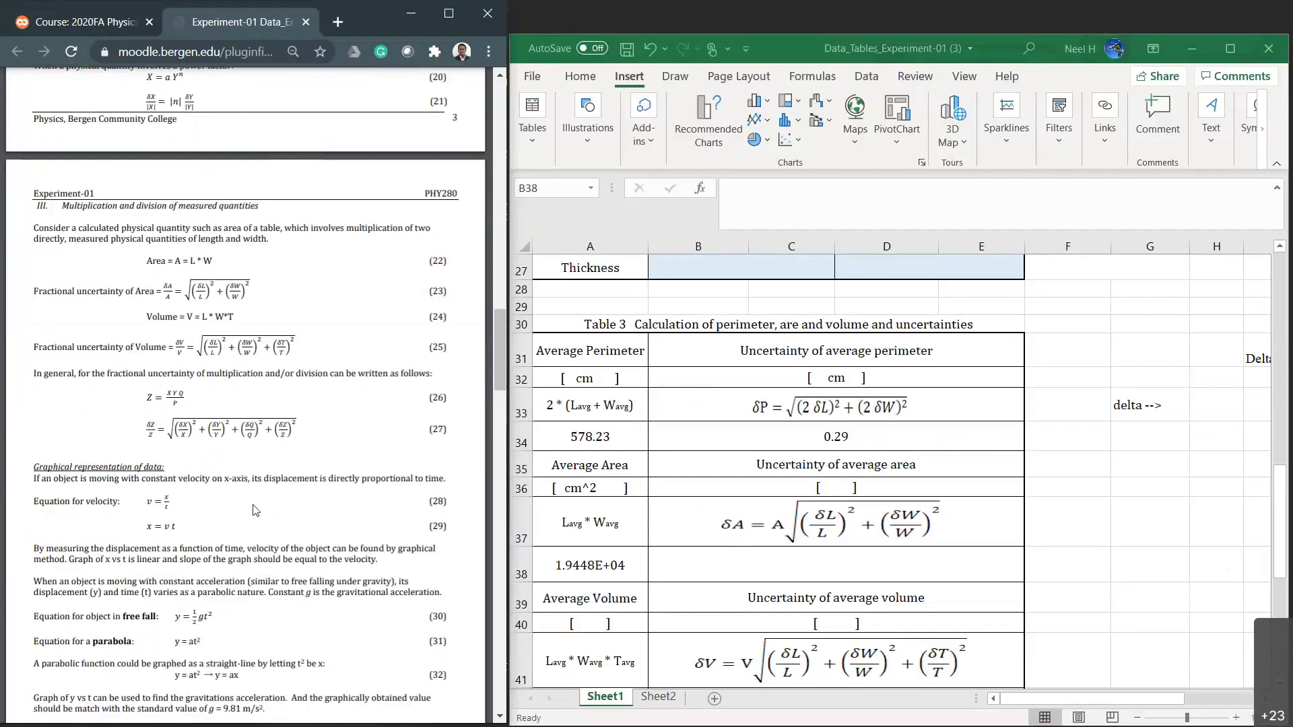
# Begin the area uncertainty formula in B38 of Table 3 with =A38*SQRT((, following the given δA equation
pyautogui.scroll(-3, 742, 490)
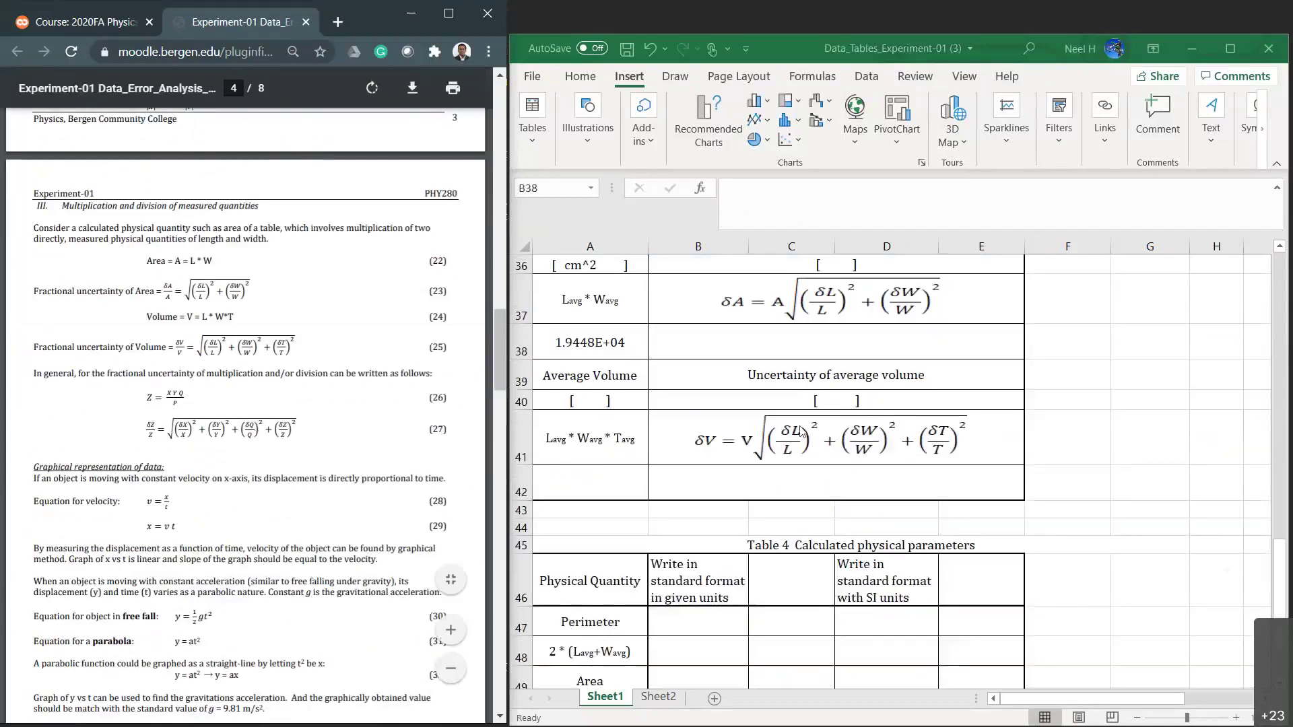
pyautogui.scroll(2, 801, 518)
pyautogui.click(806, 524)
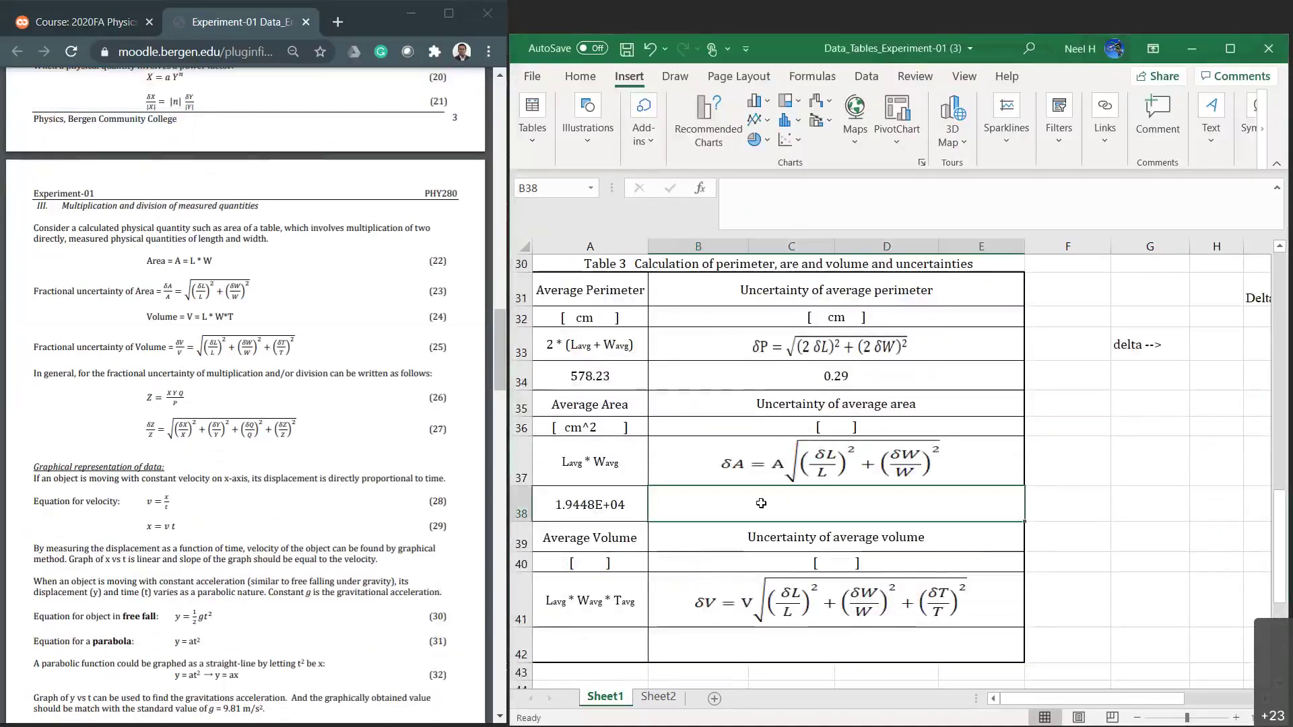
pyautogui.scroll(-1, 801, 518)
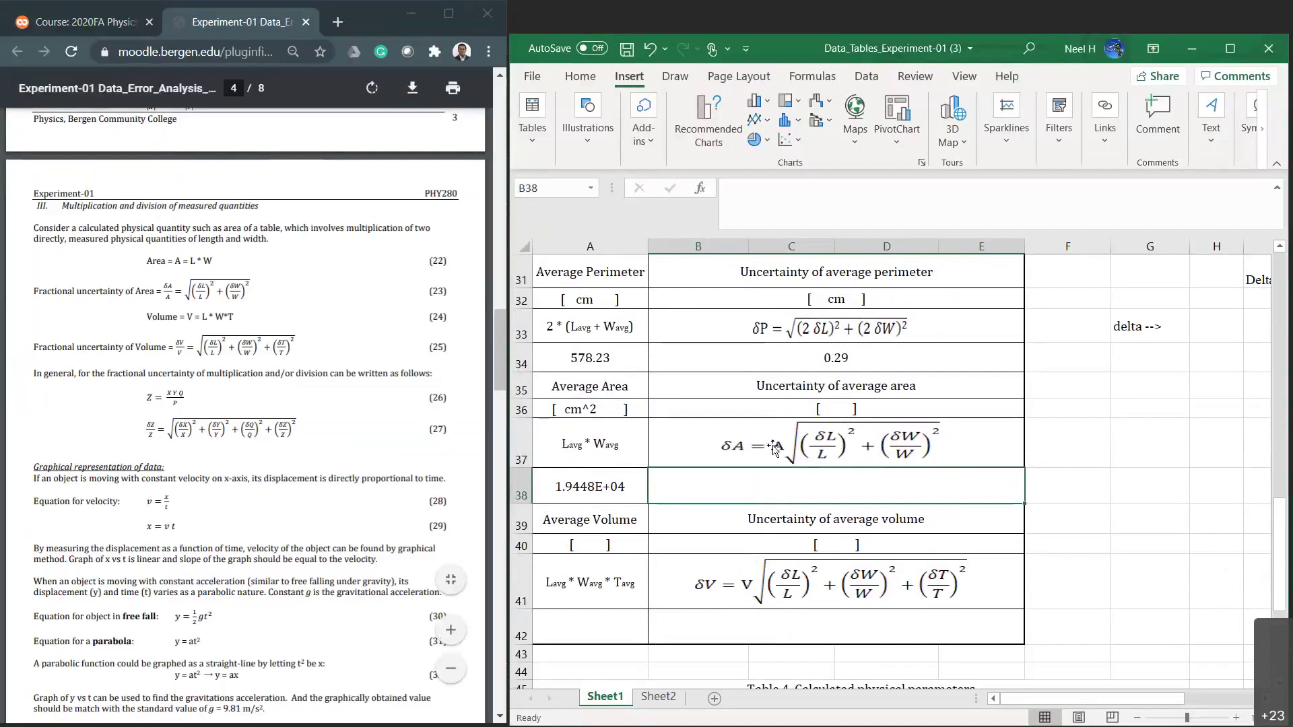
pyautogui.click(601, 448)
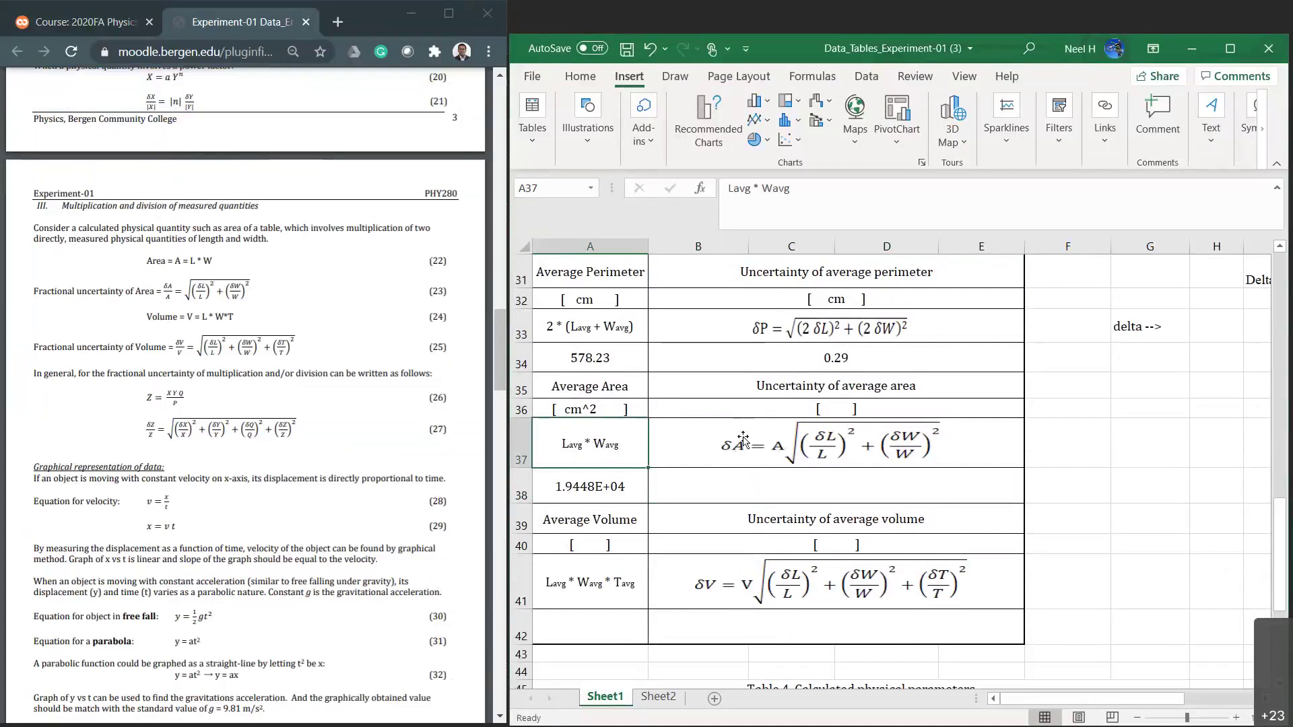
pyautogui.click(756, 487)
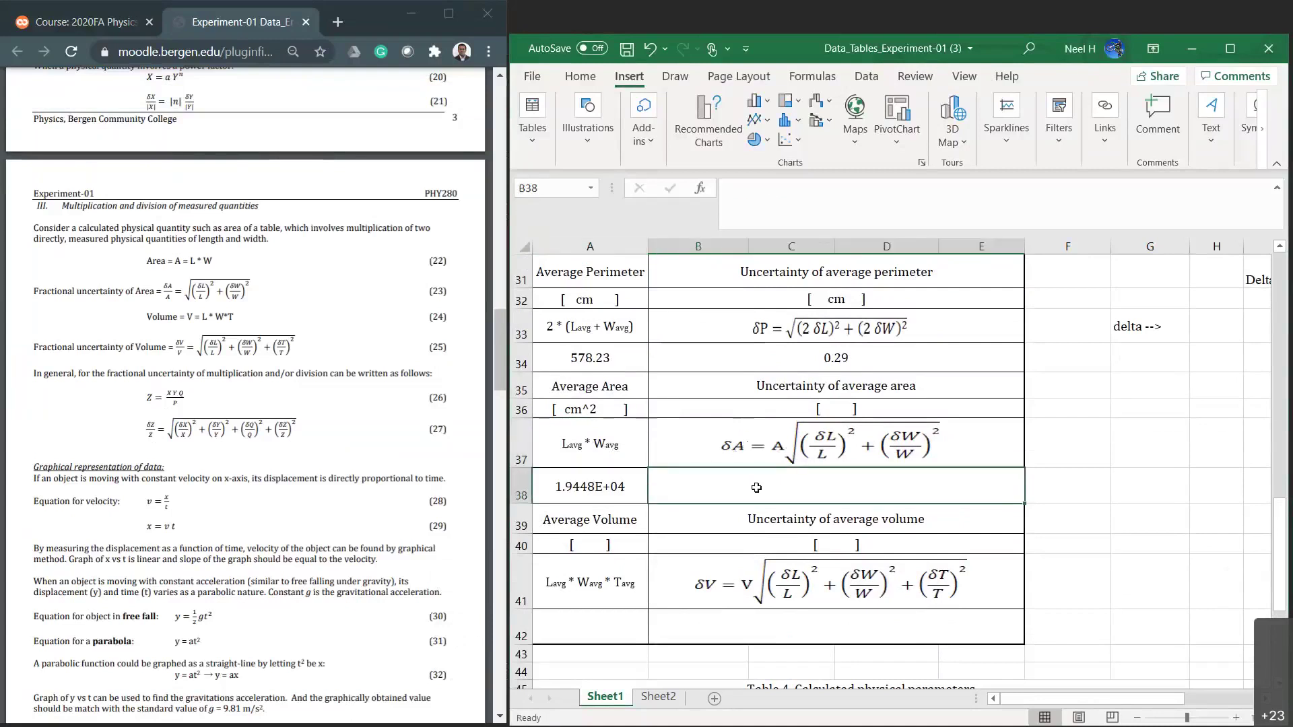
pyautogui.write('=')
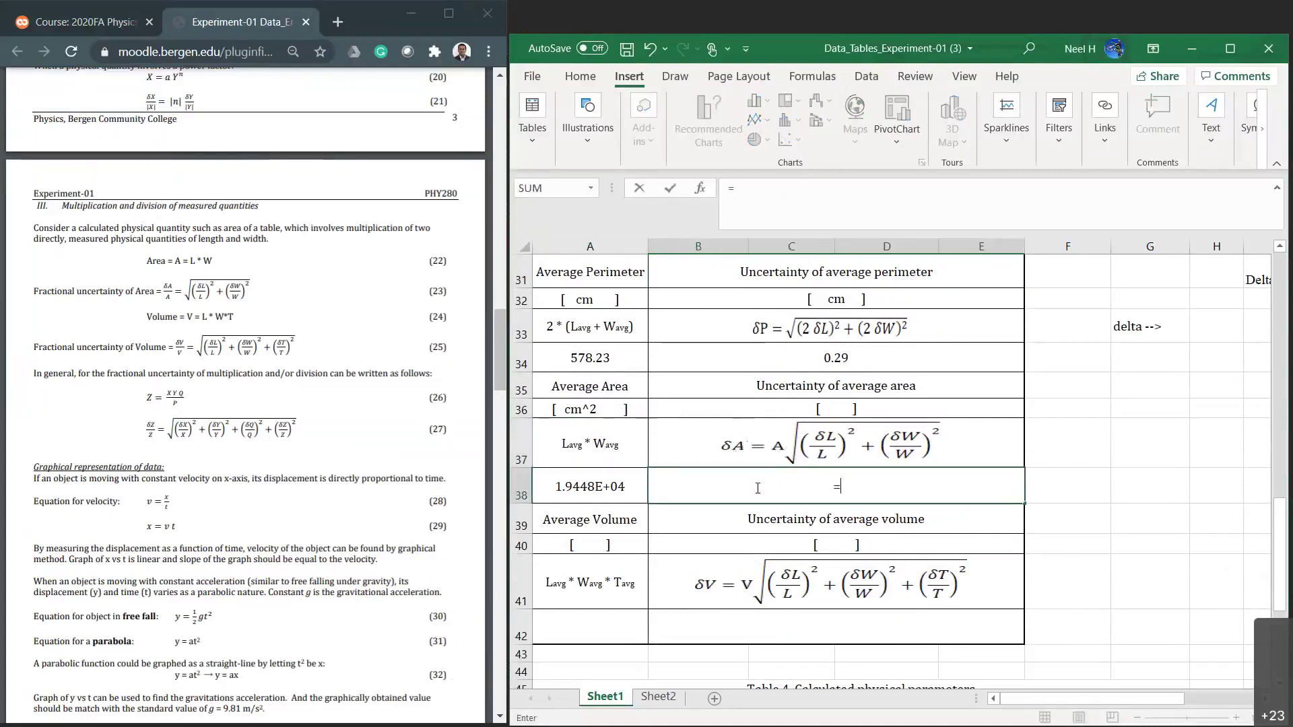
pyautogui.click(583, 488)
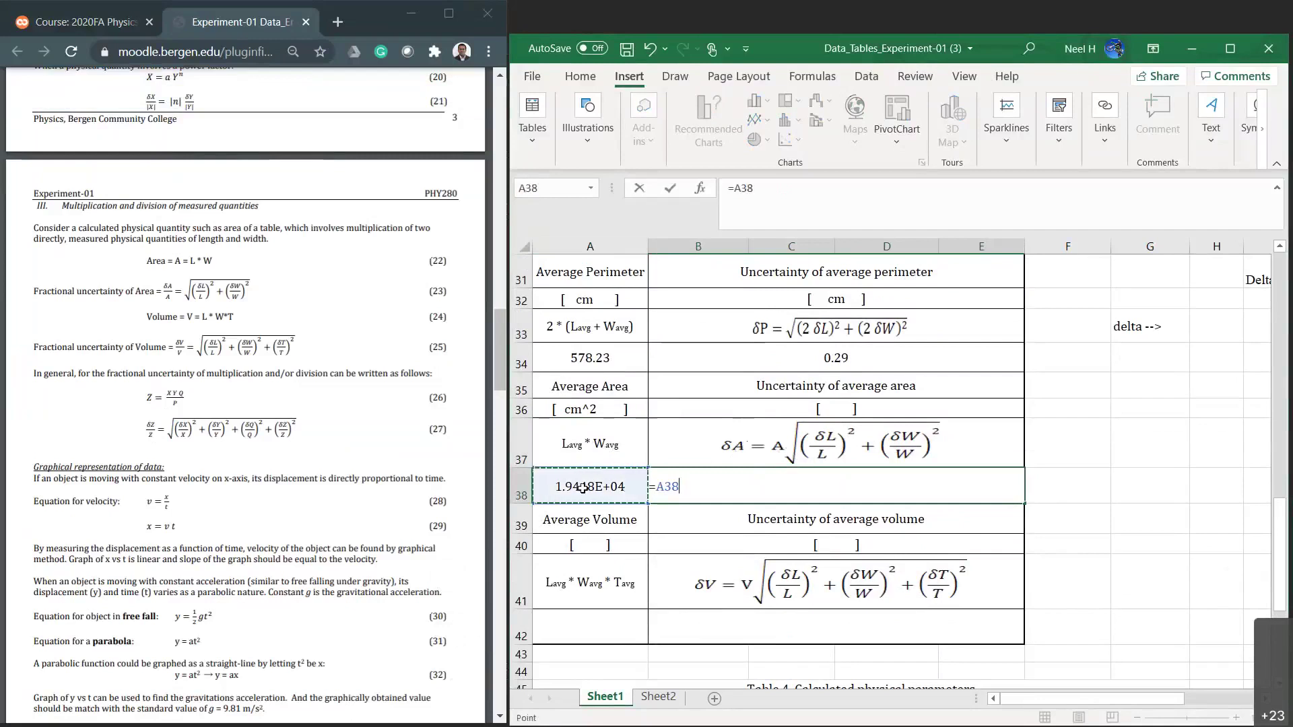
pyautogui.write('*SQRT')
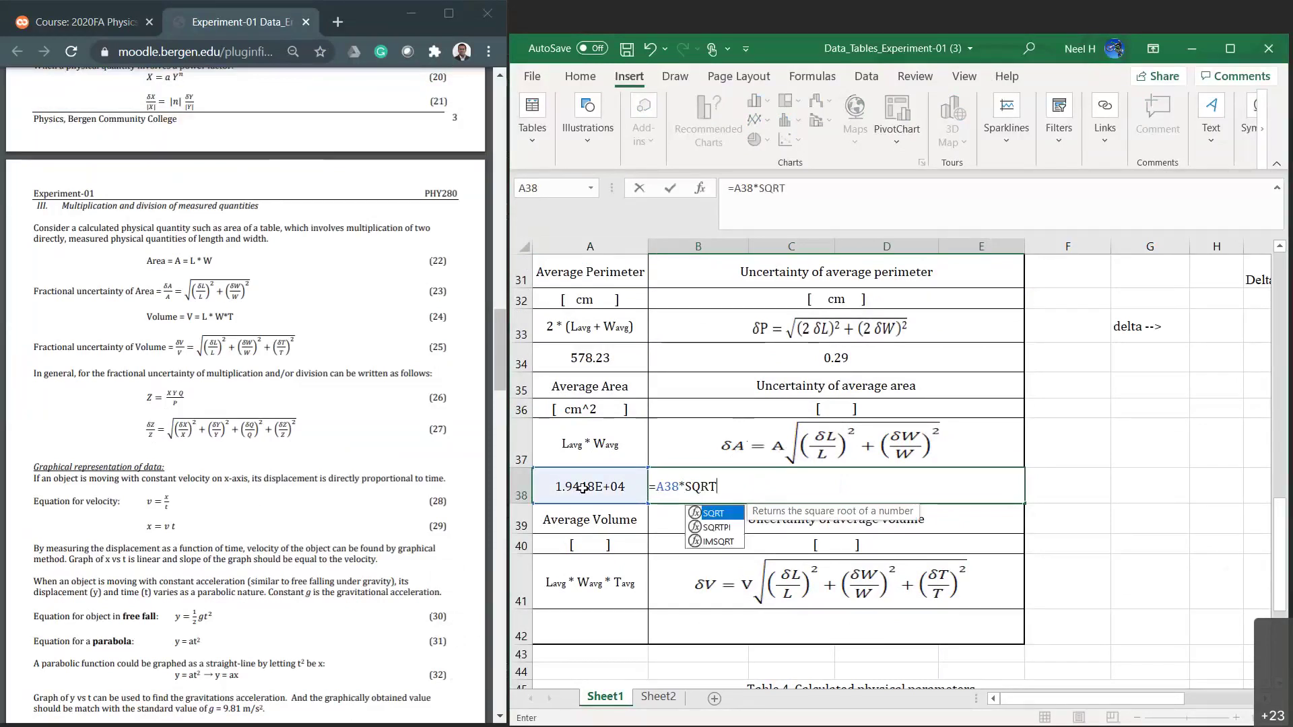
pyautogui.write('(')
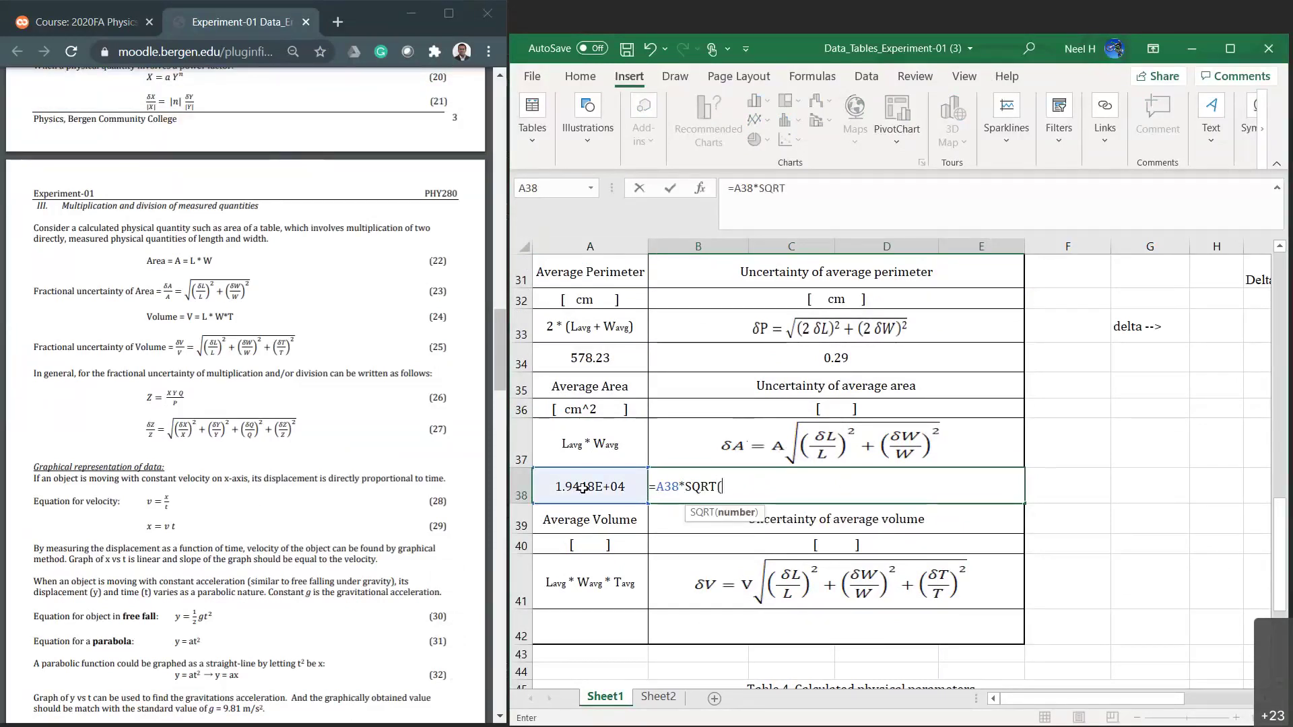
pyautogui.write('(')
# Add the squared fractional length uncertainty, (B18/B17)^2, to the B38 formula using Table 1's length deviation and average
pyautogui.scroll(1, 818, 464)
pyautogui.scroll(8, 818, 464)
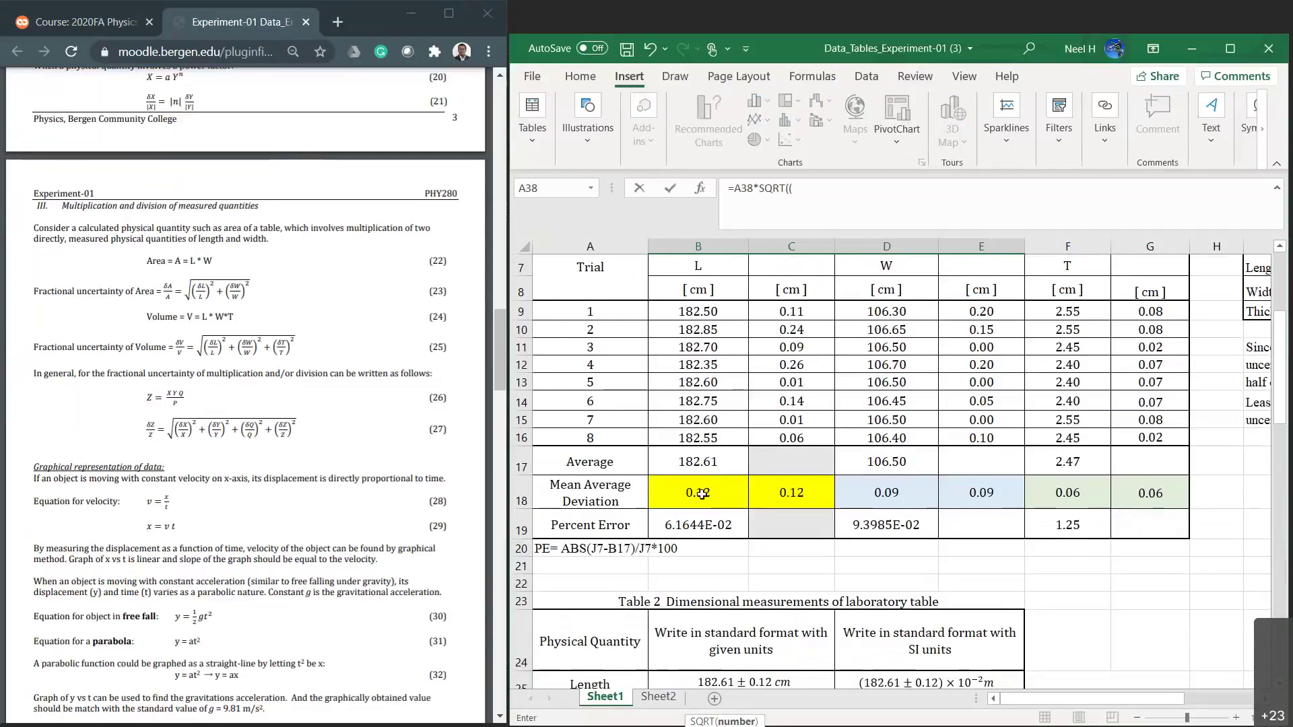
pyautogui.click(701, 494)
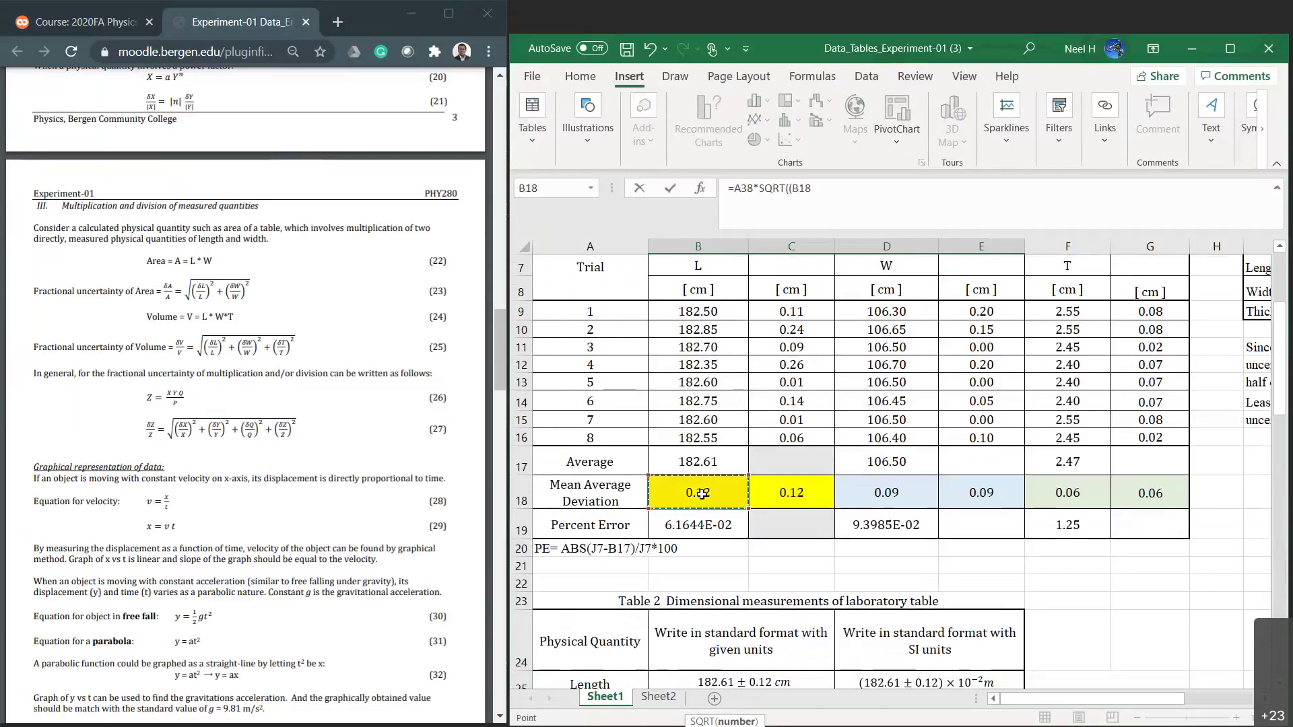
pyautogui.write('/')
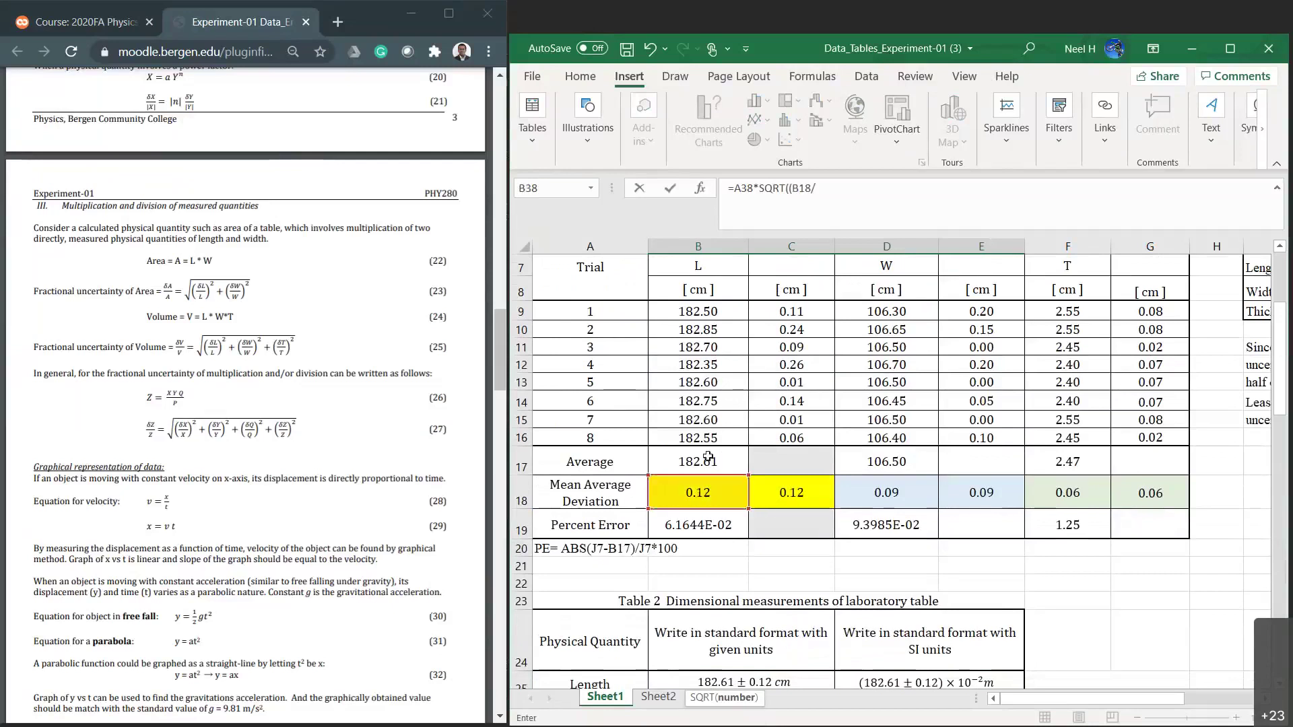
pyautogui.click(704, 459)
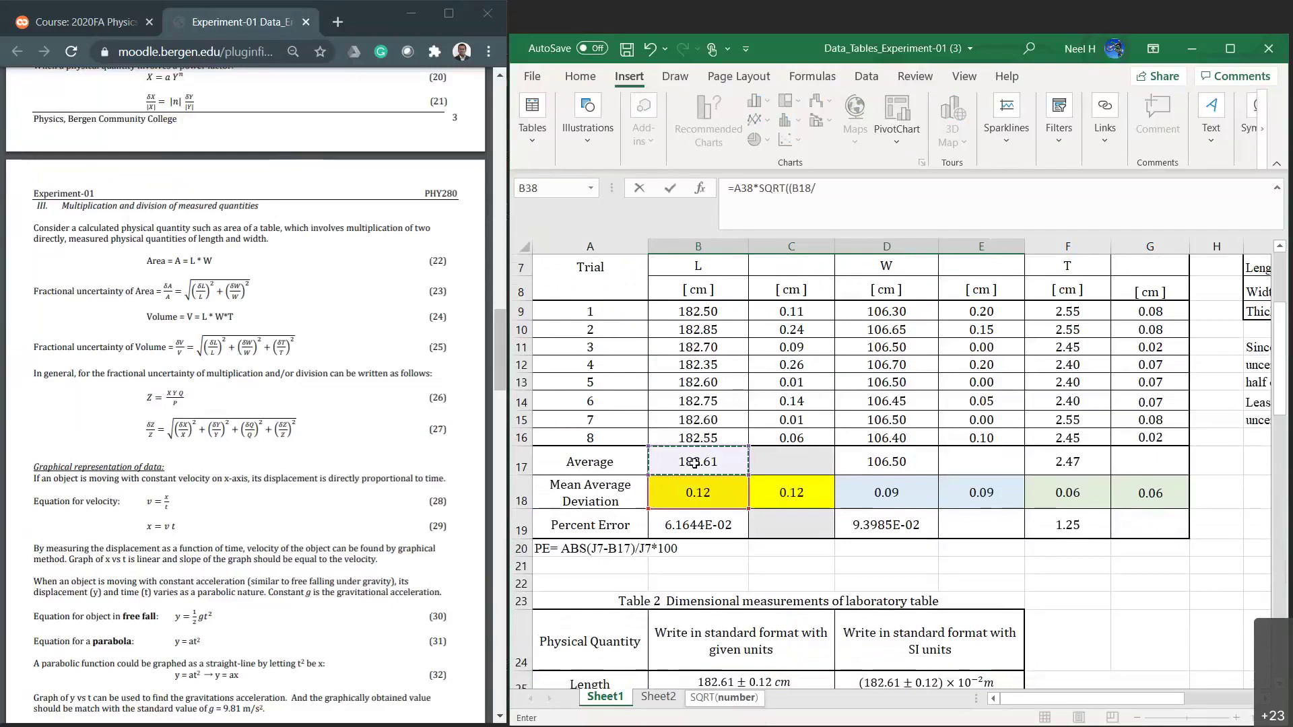
pyautogui.click(693, 462)
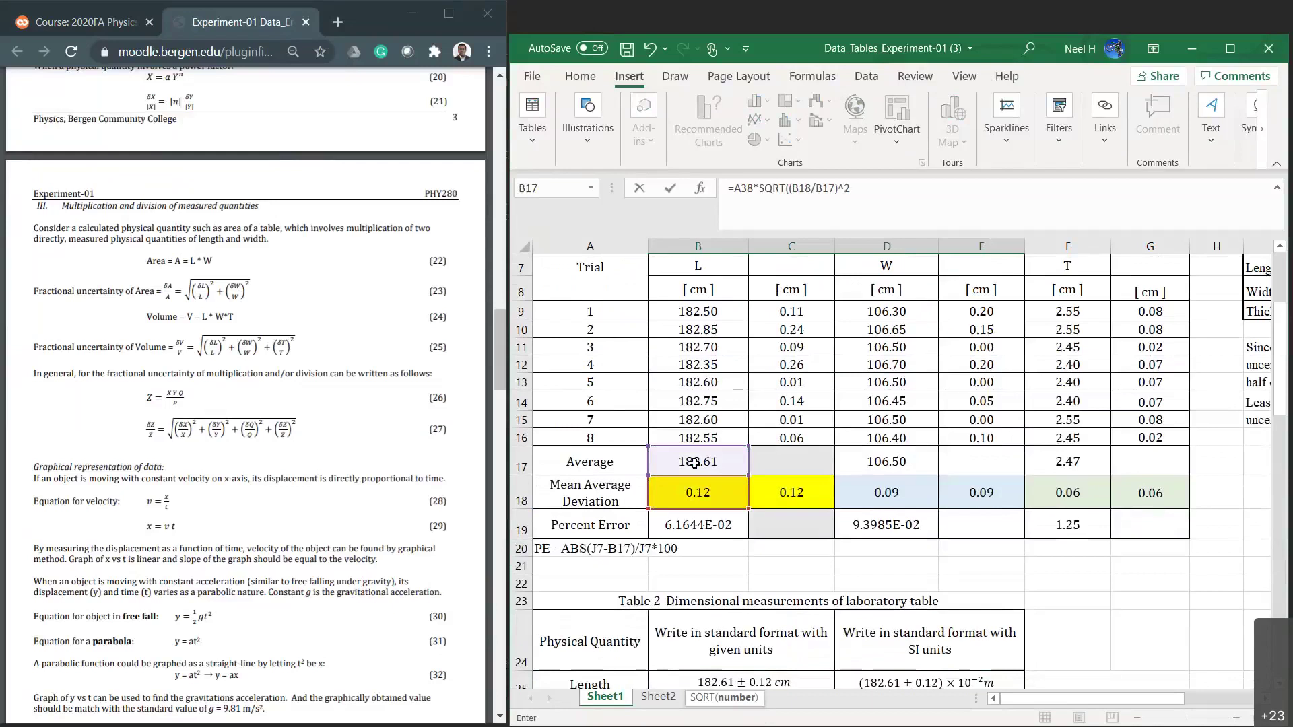
# Complete the B38 formula with the squared fractional width uncertainty, +(D18/D17)^2), from Table 1 and enter it
pyautogui.write('+(')
pyautogui.click(901, 495)
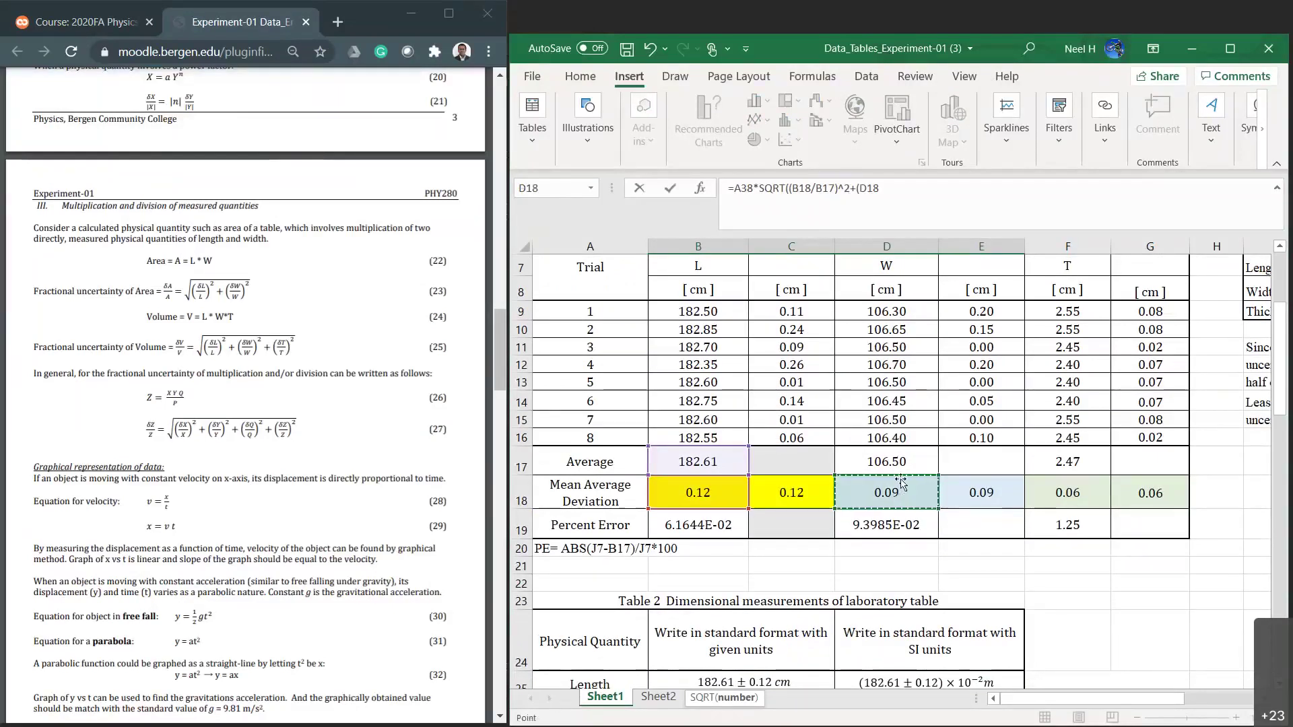
pyautogui.click(893, 493)
pyautogui.write('/')
pyautogui.click(895, 462)
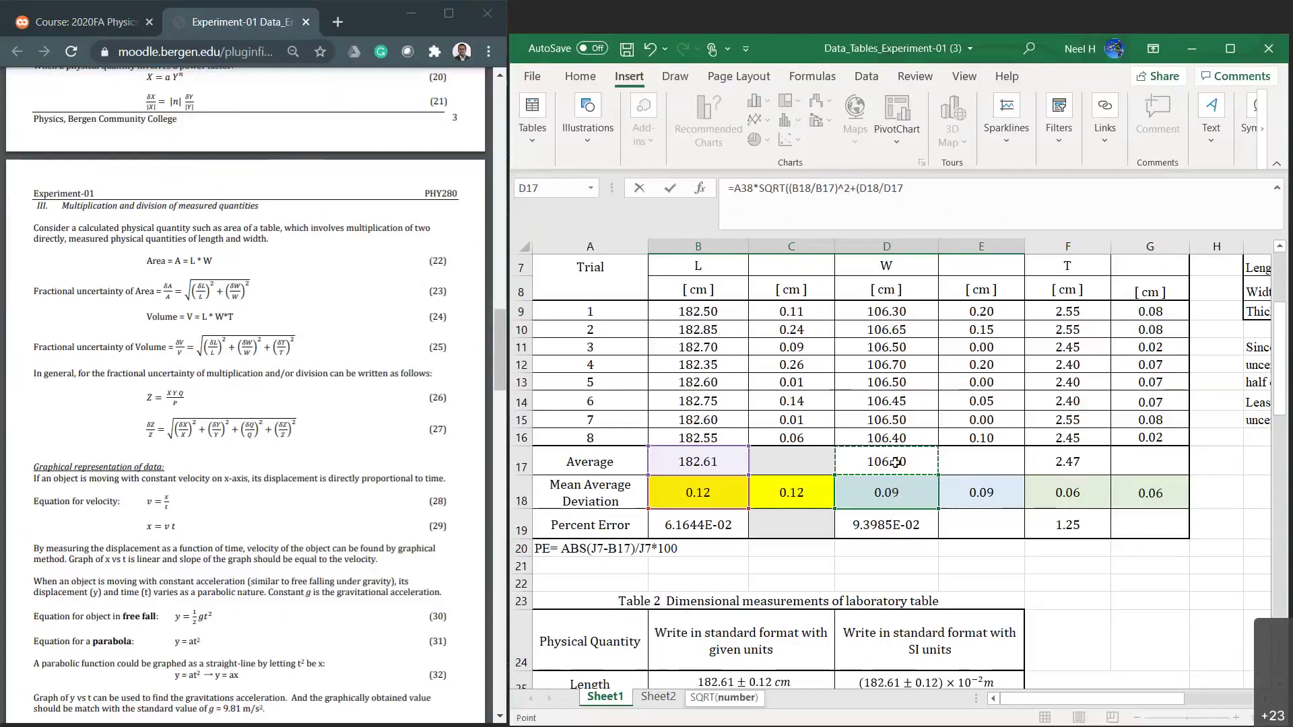
pyautogui.write(')^')
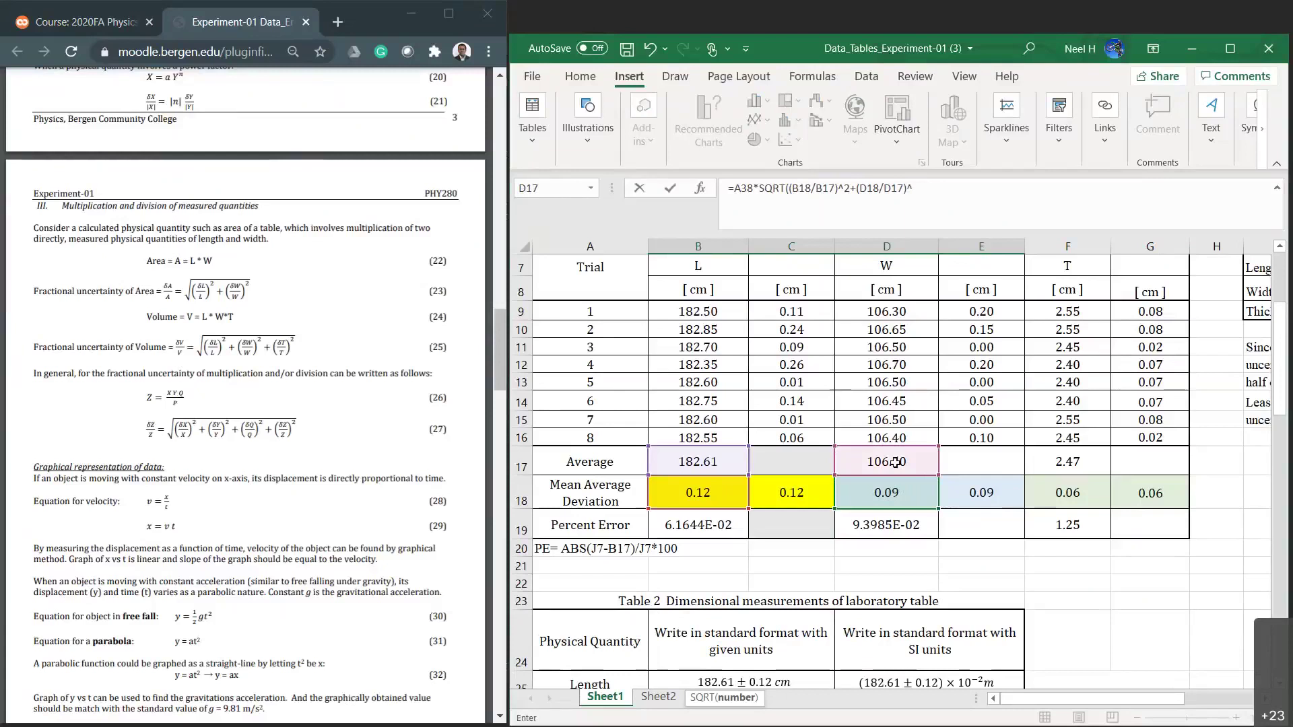
pyautogui.write('2)')
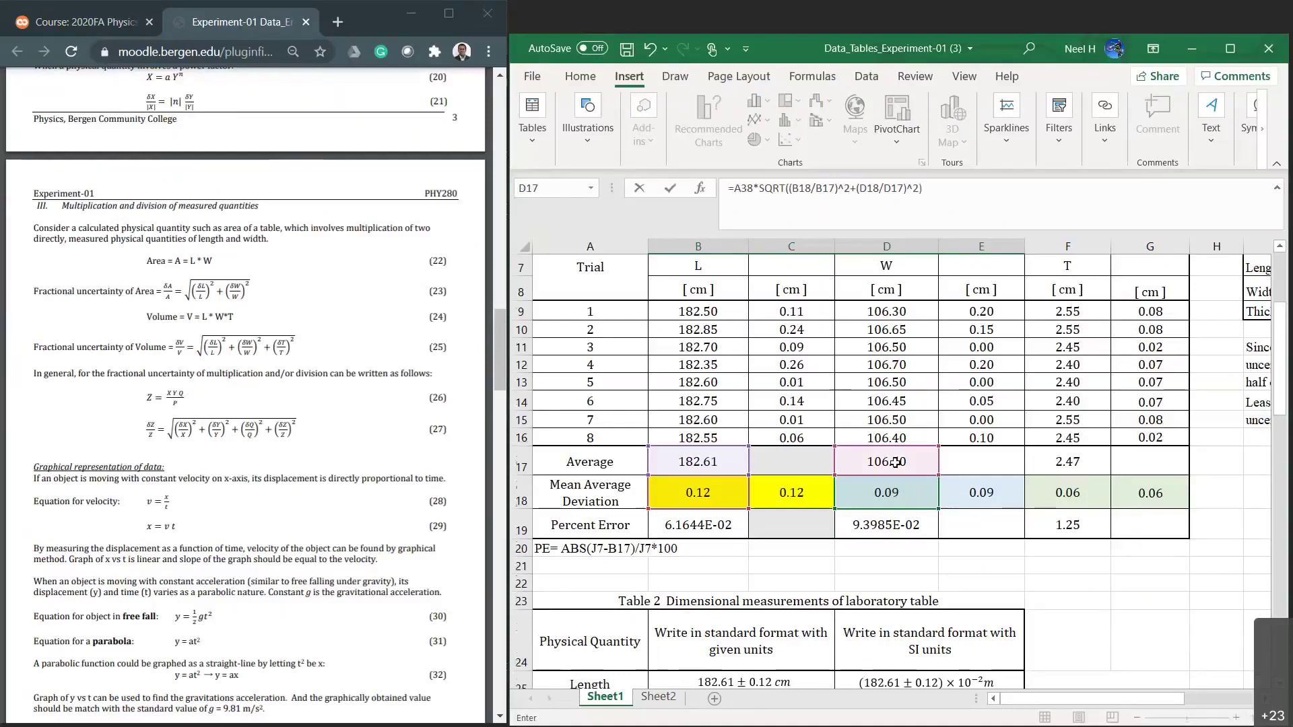
pyautogui.scroll(-7, 895, 462)
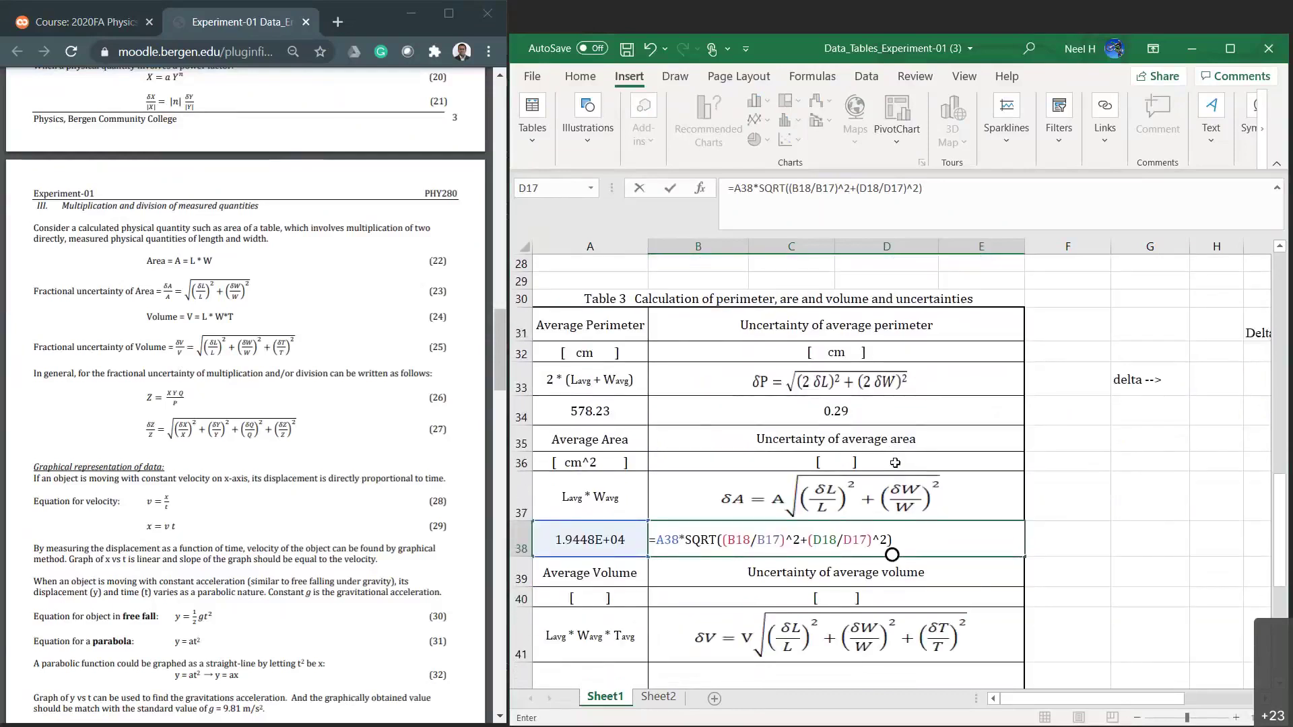
pyautogui.press('Return')
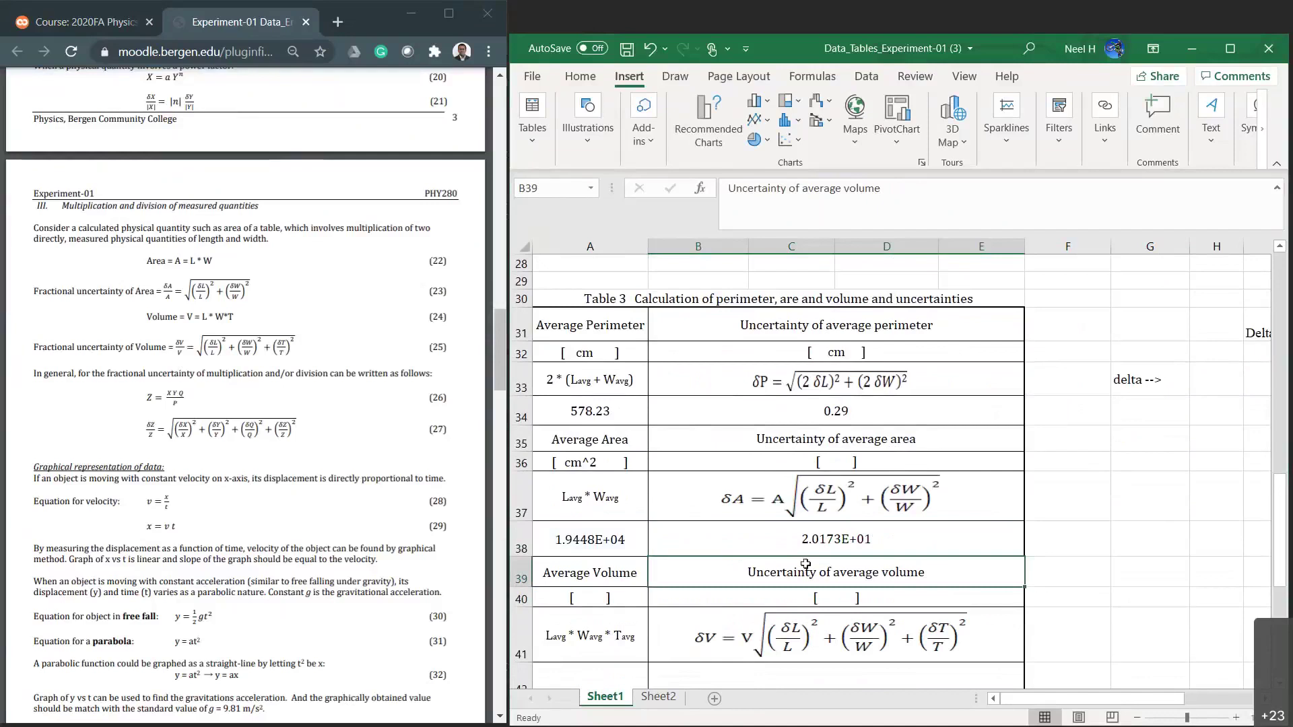
# Format the area uncertainty in B38 as scientific with four decimal places
pyautogui.click(759, 542)
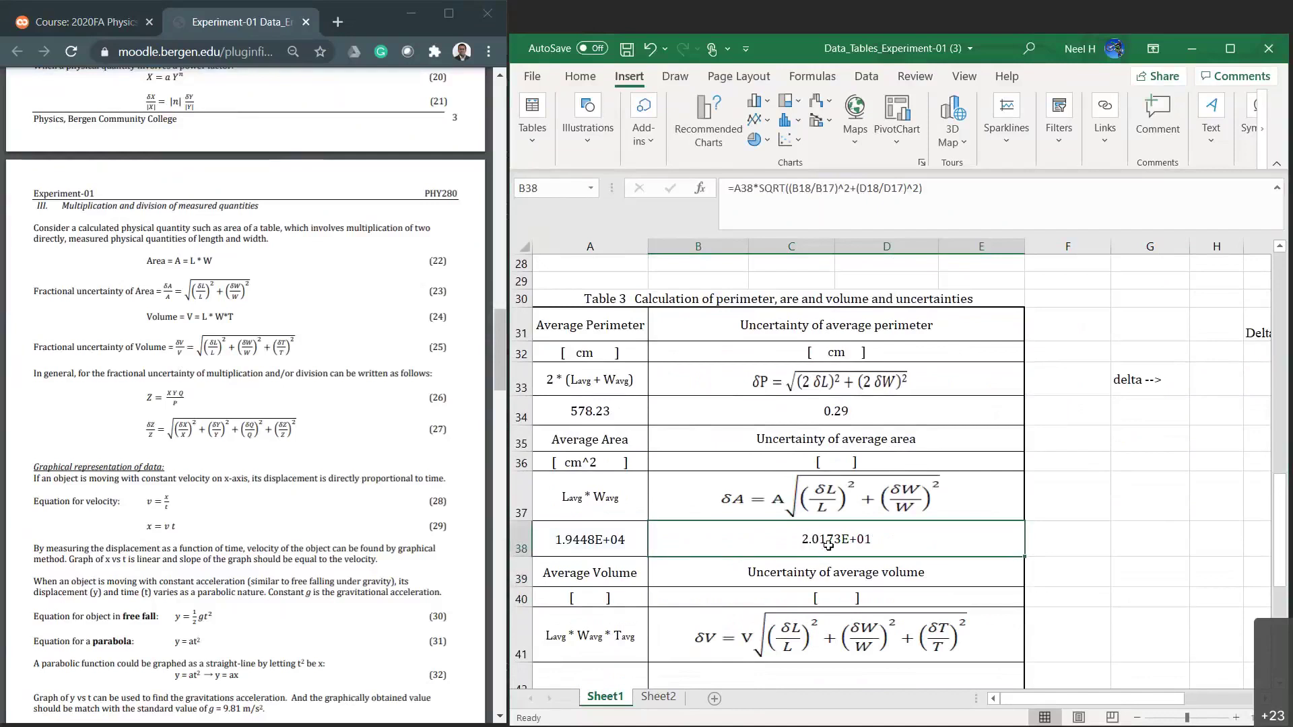
pyautogui.click(580, 541)
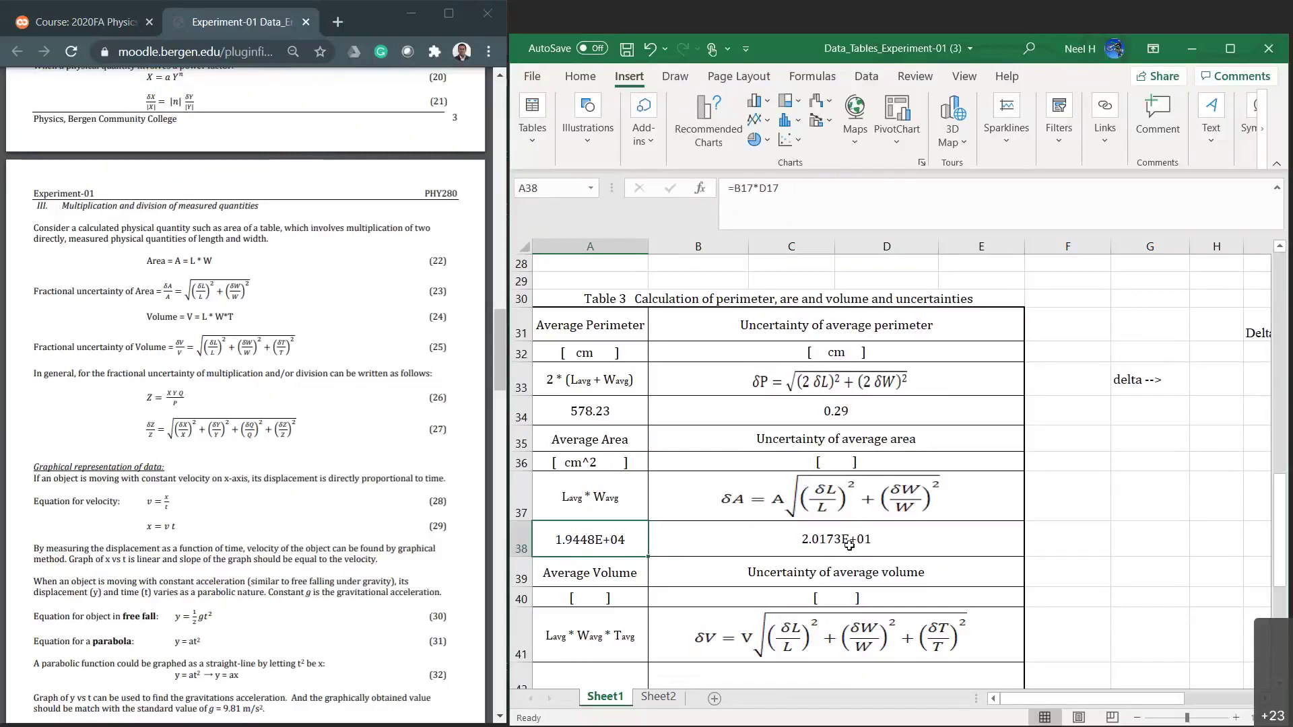
pyautogui.click(824, 544)
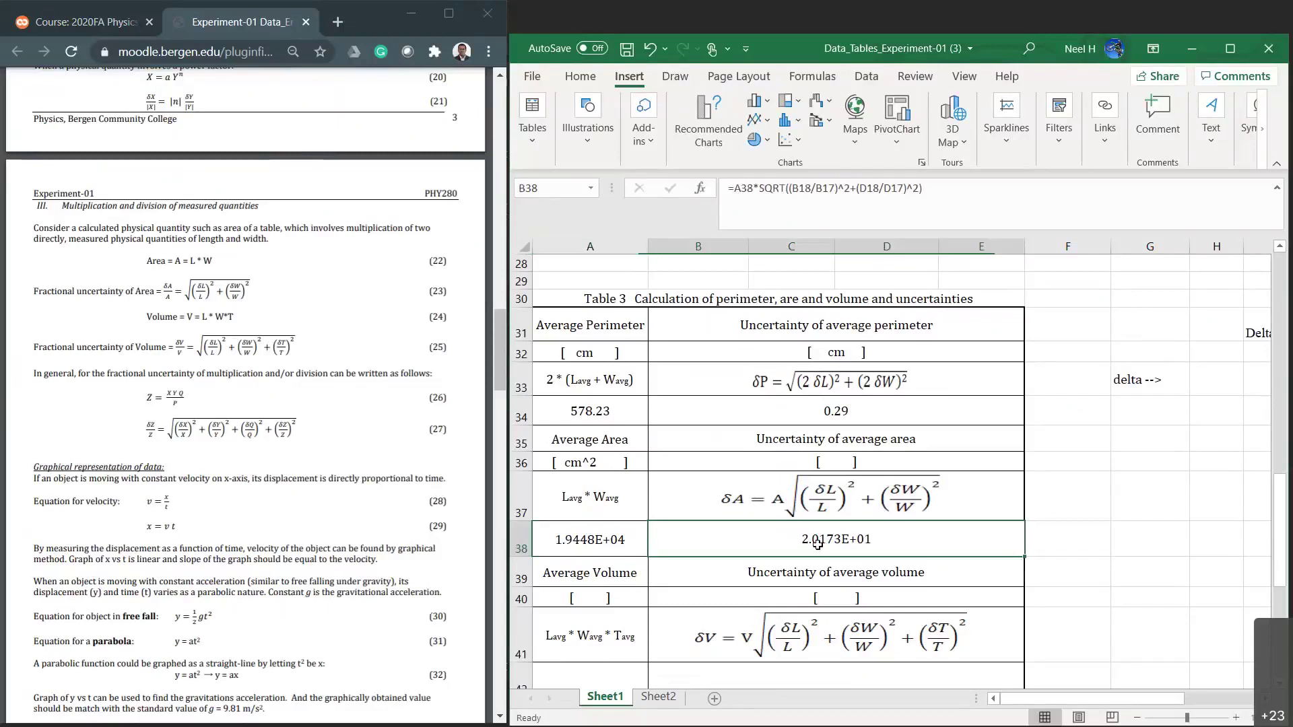
pyautogui.rightClick(862, 544)
pyautogui.click(940, 460)
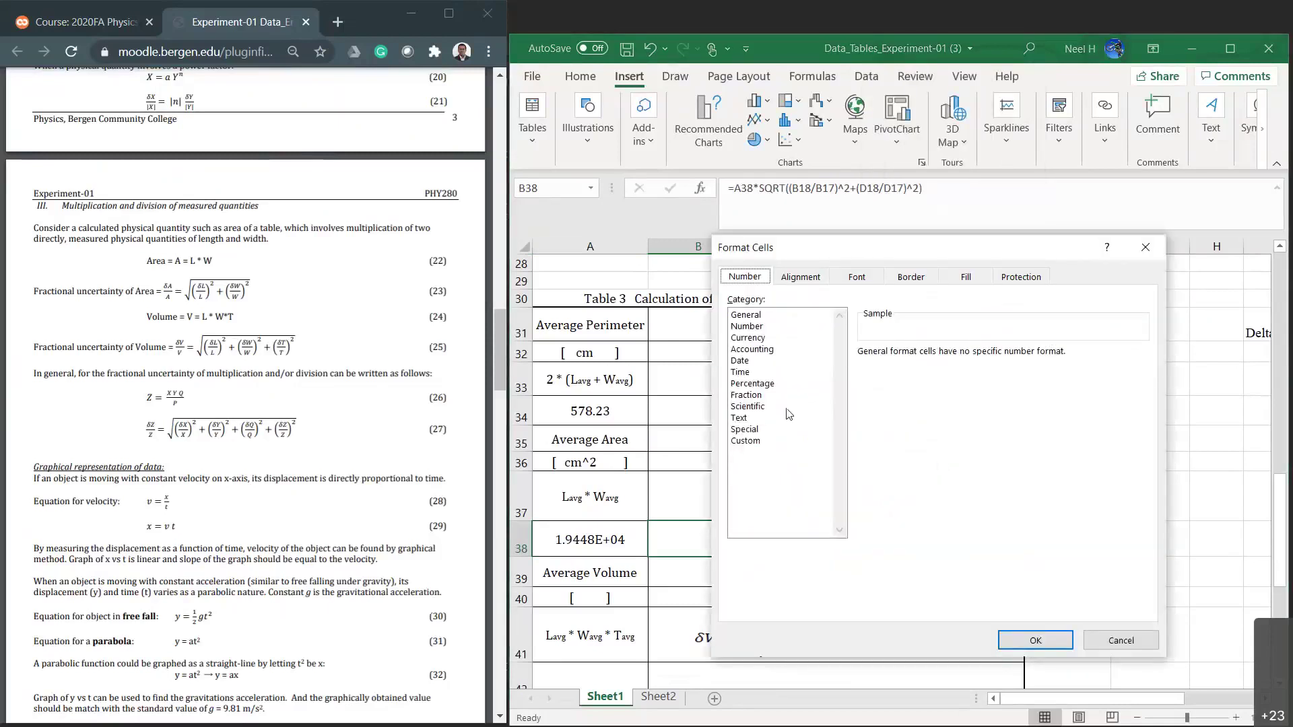
pyautogui.click(759, 408)
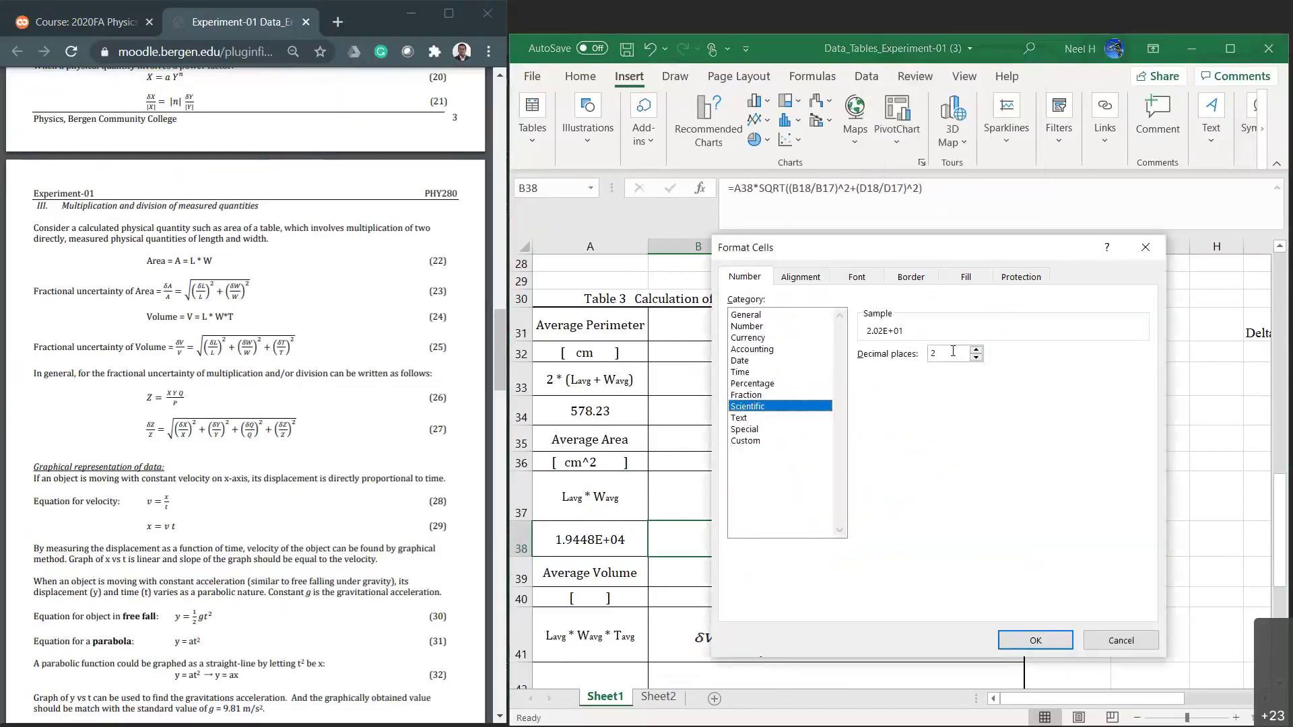
pyautogui.click(977, 350)
pyautogui.click(977, 350)
pyautogui.click(1021, 643)
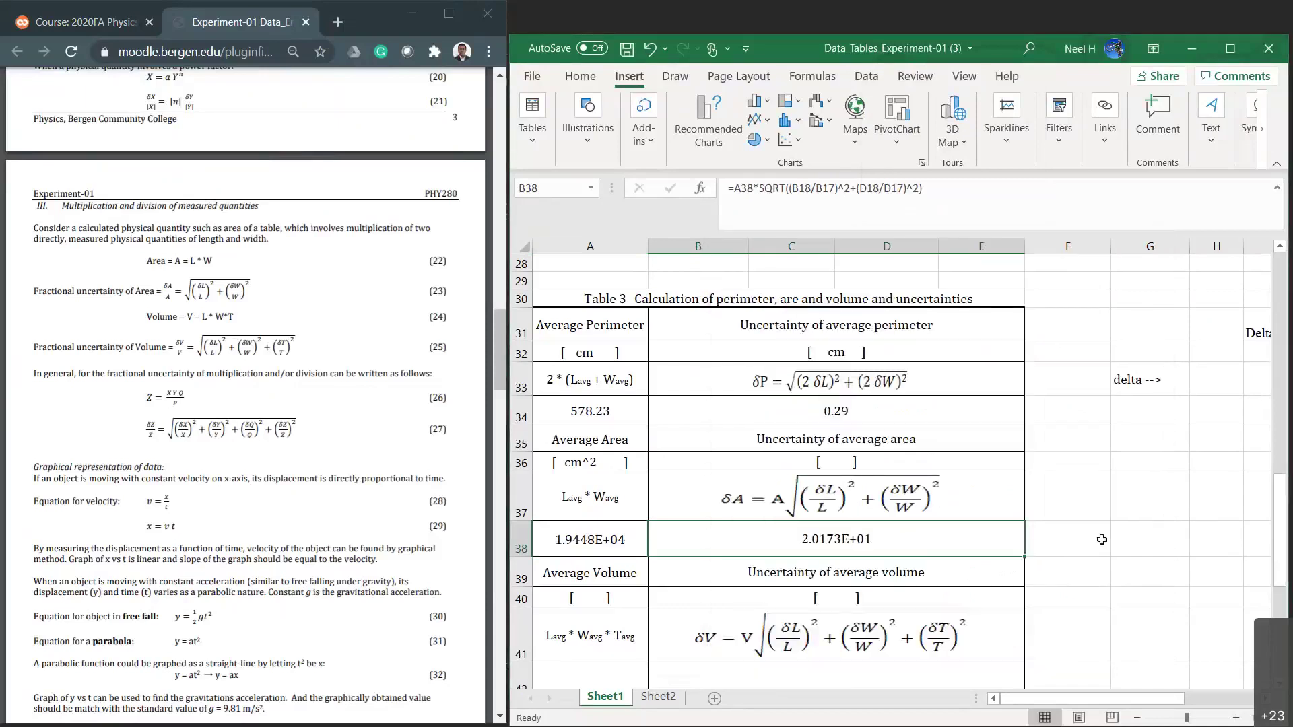
# Compare the average area in A38 with its uncertainty in B38, checking their formulas, exponents and displayed precision
pyautogui.click(606, 544)
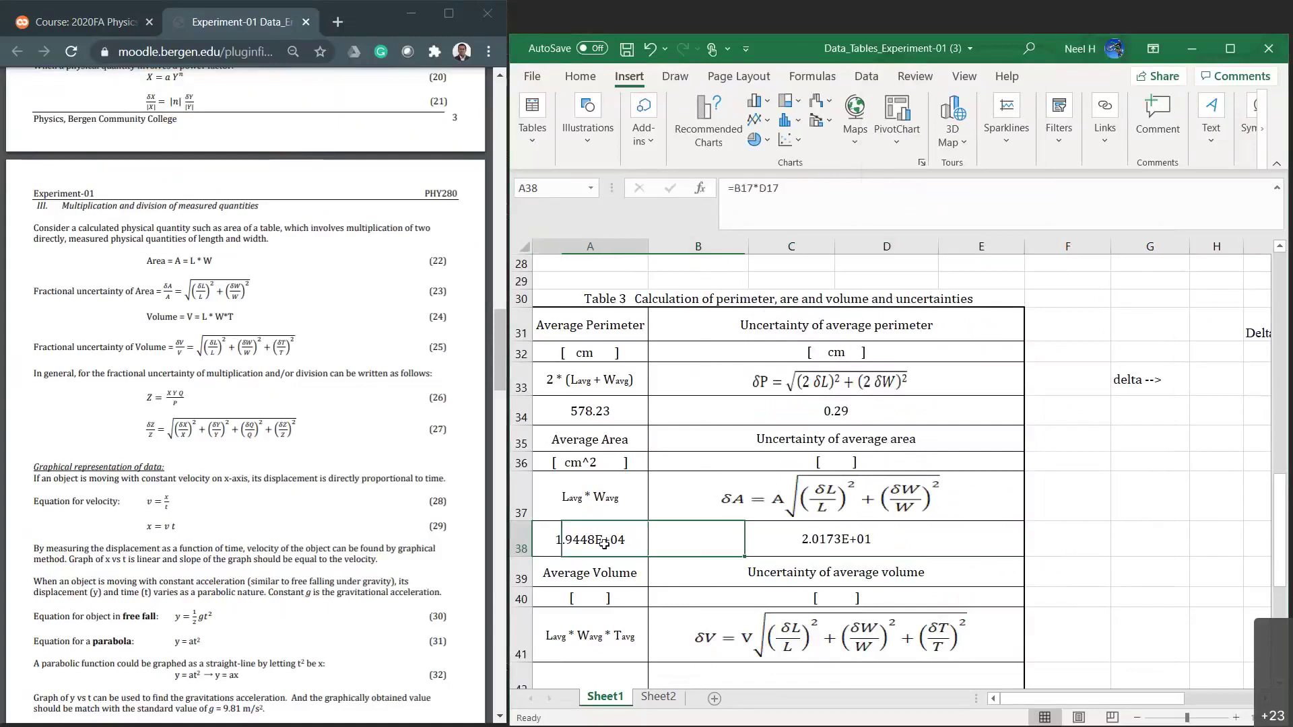
pyautogui.click(867, 545)
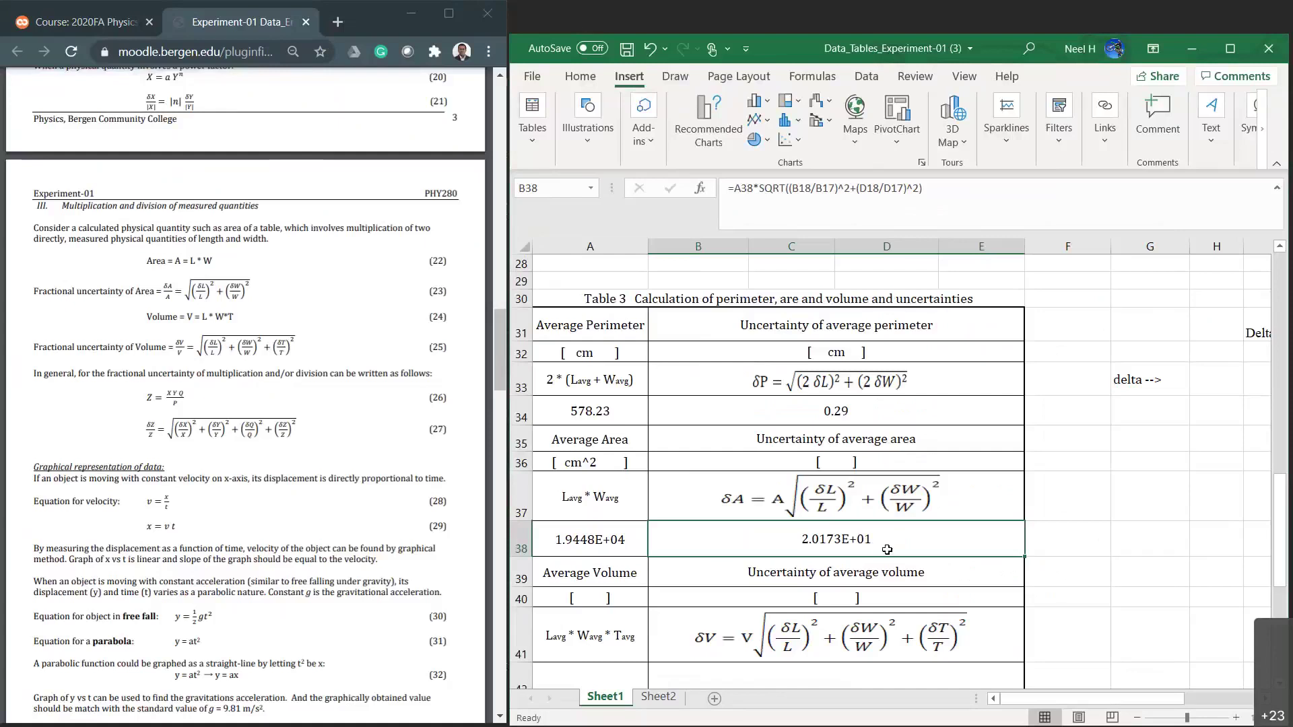
pyautogui.click(620, 535)
pyautogui.click(832, 544)
pyautogui.press('Left')
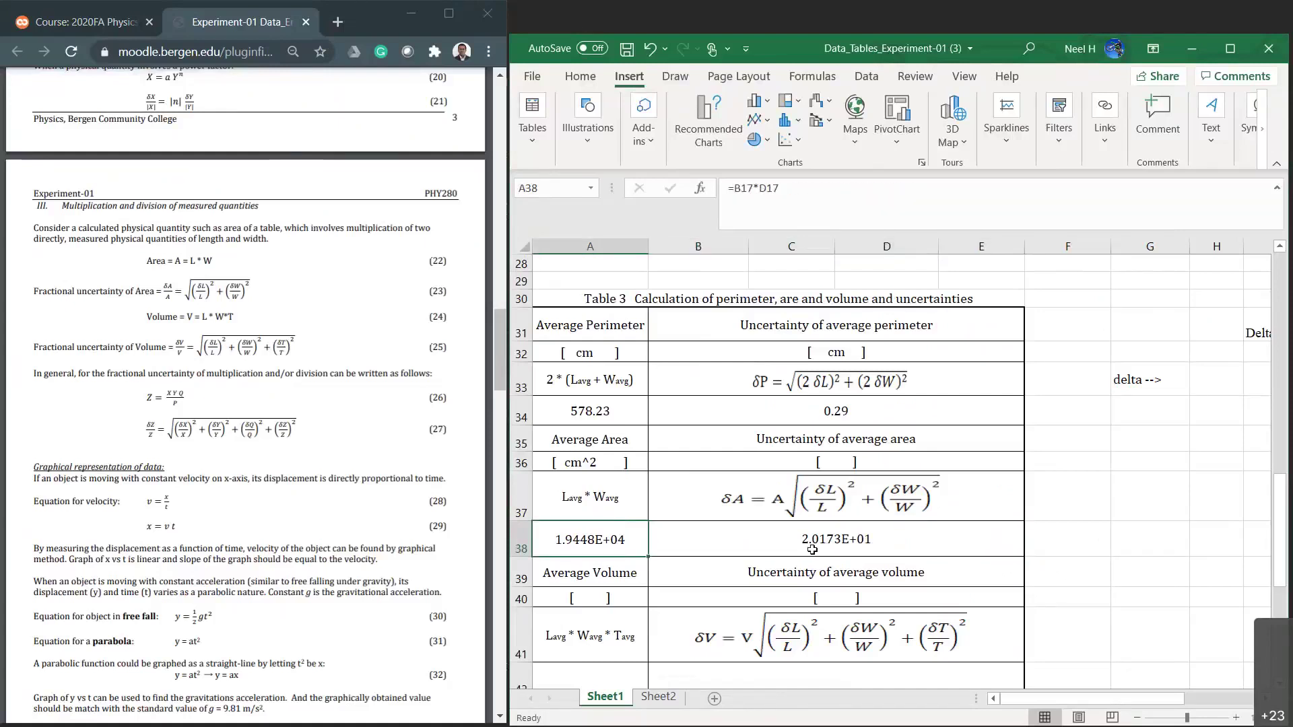
pyautogui.click(813, 549)
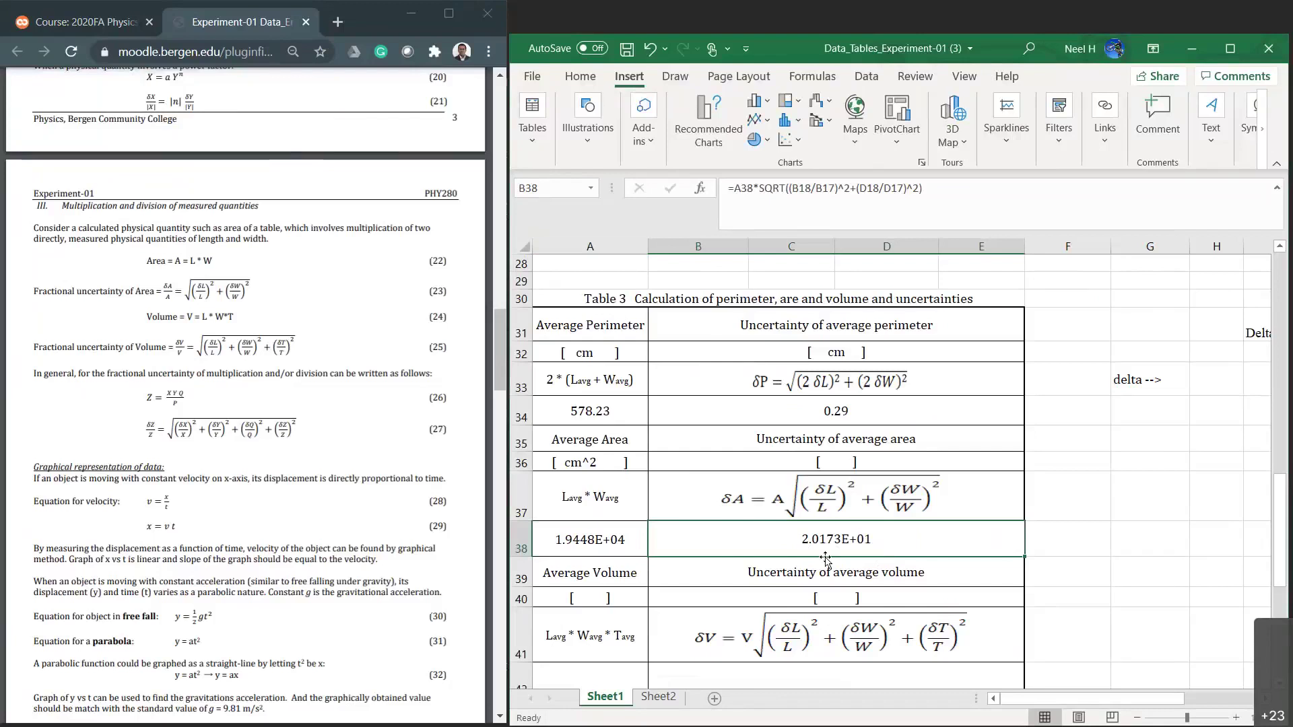
pyautogui.click(626, 543)
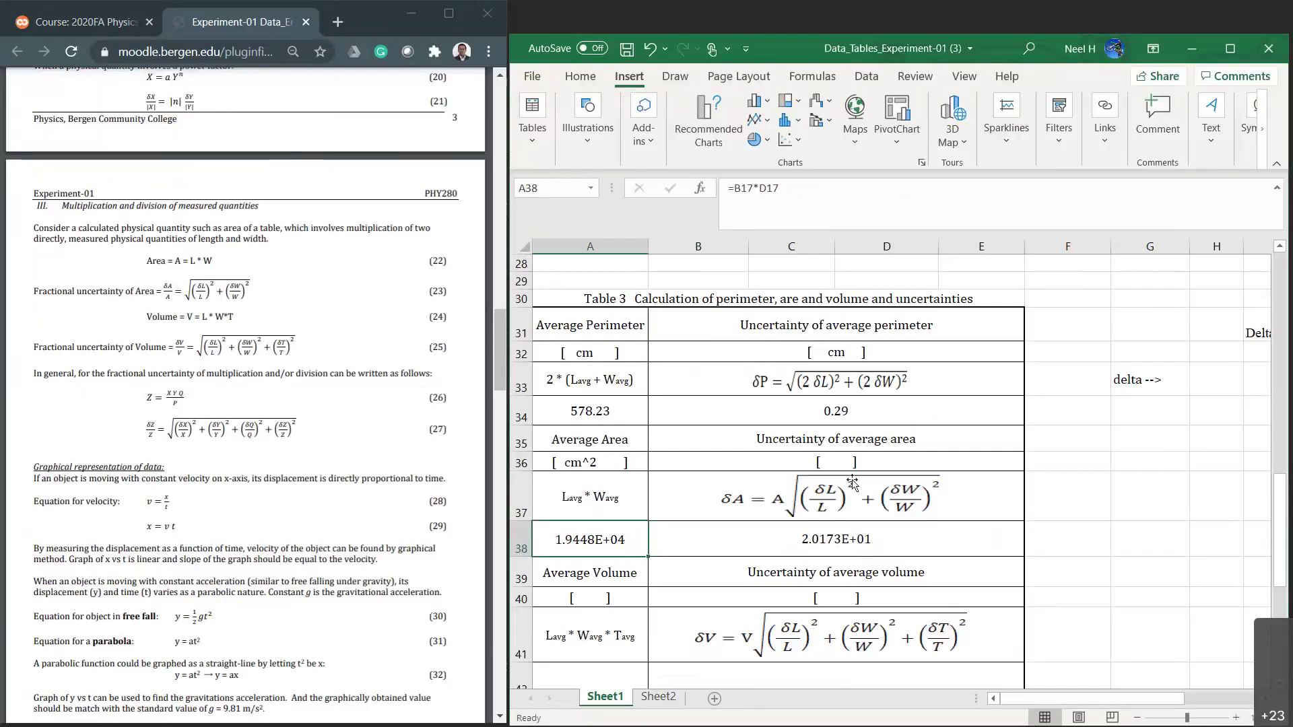
# Enter cm^2 as the unit inside the brackets in B36 for the uncertainty of average area
pyautogui.click(840, 462)
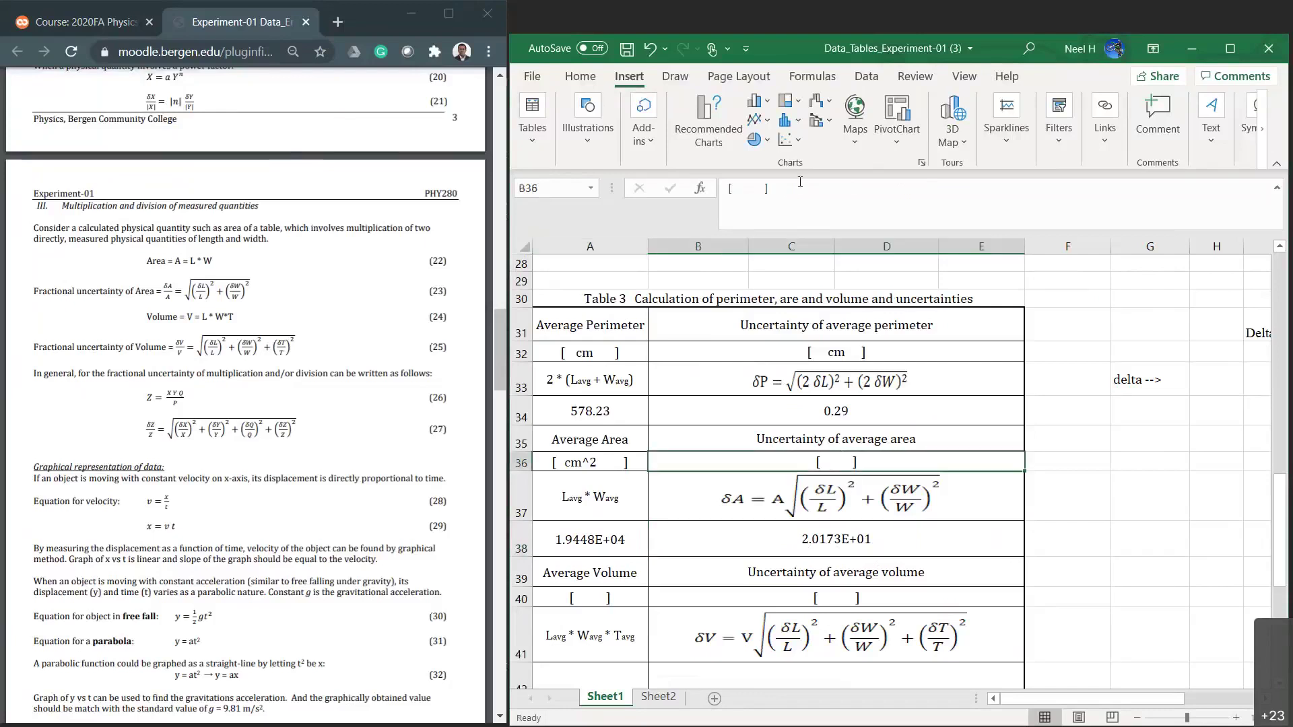
pyautogui.click(748, 189)
pyautogui.write('cm^2')
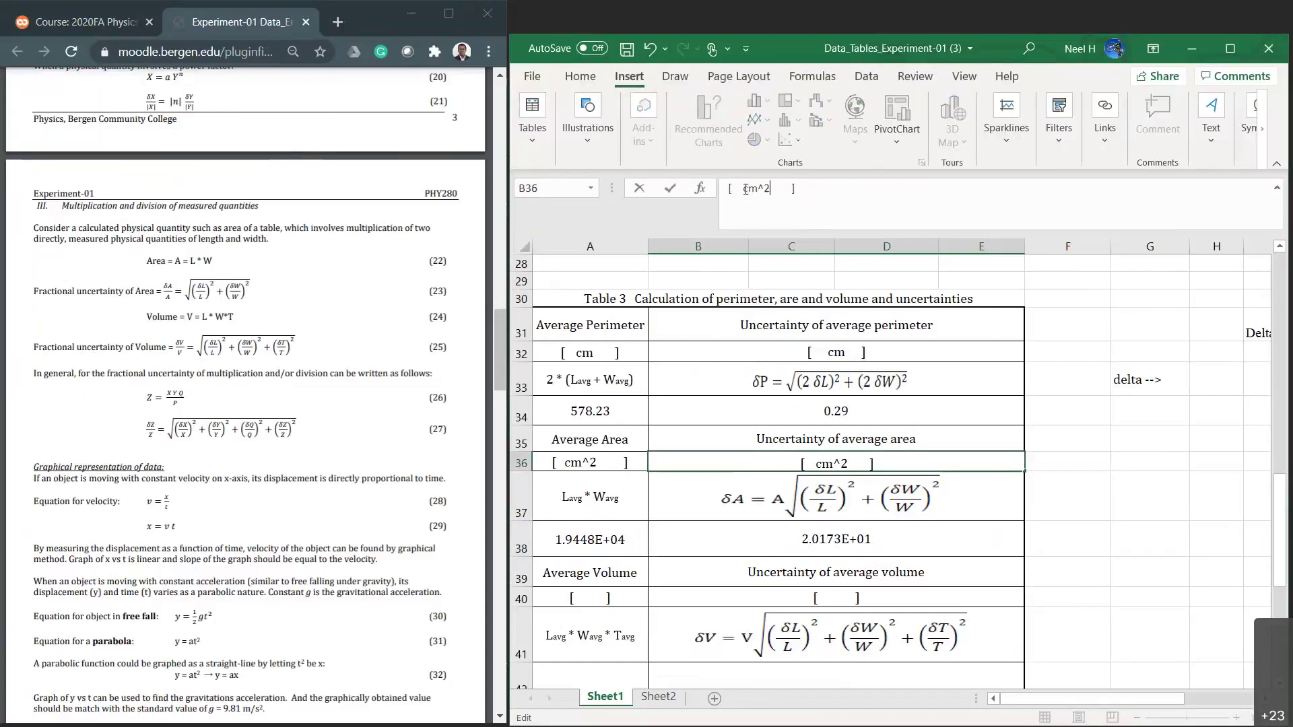
pyautogui.press('Return')
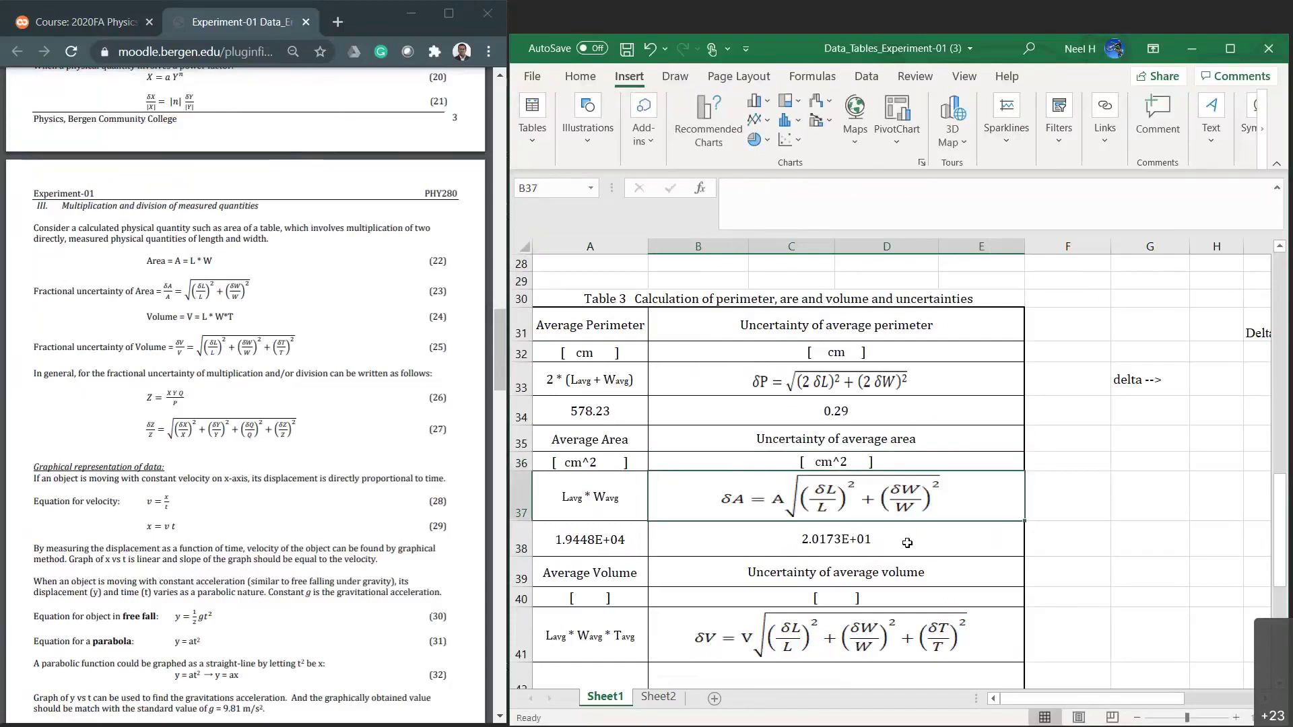
# Copy the formula text A38*SQRT((B18/B17)^2+(D18/D17)^2) from B38, keeping the cell's formula, and select I33 below the Delta-P note
pyautogui.scroll(-1, 870, 626)
pyautogui.scroll(-1, 871, 626)
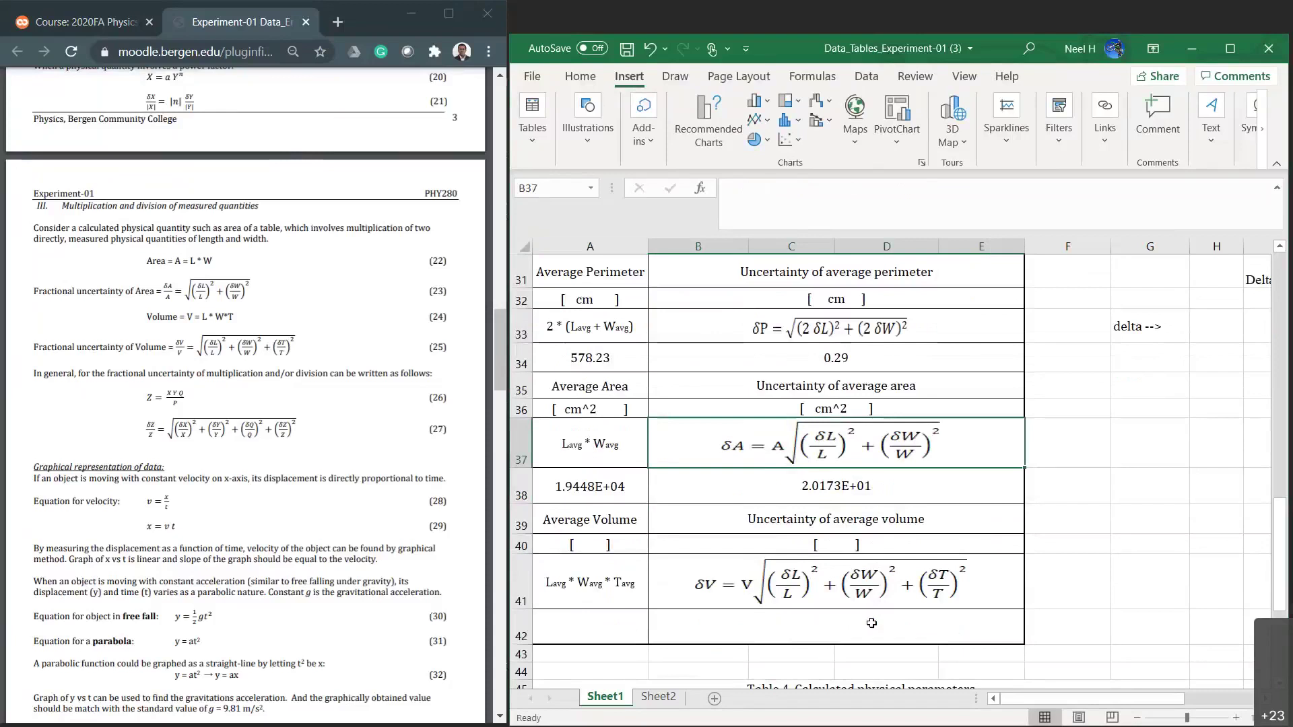
pyautogui.click(838, 483)
pyautogui.moveTo(928, 190); pyautogui.dragTo(737, 190)
pyautogui.hotkey('ctrl', 'c')
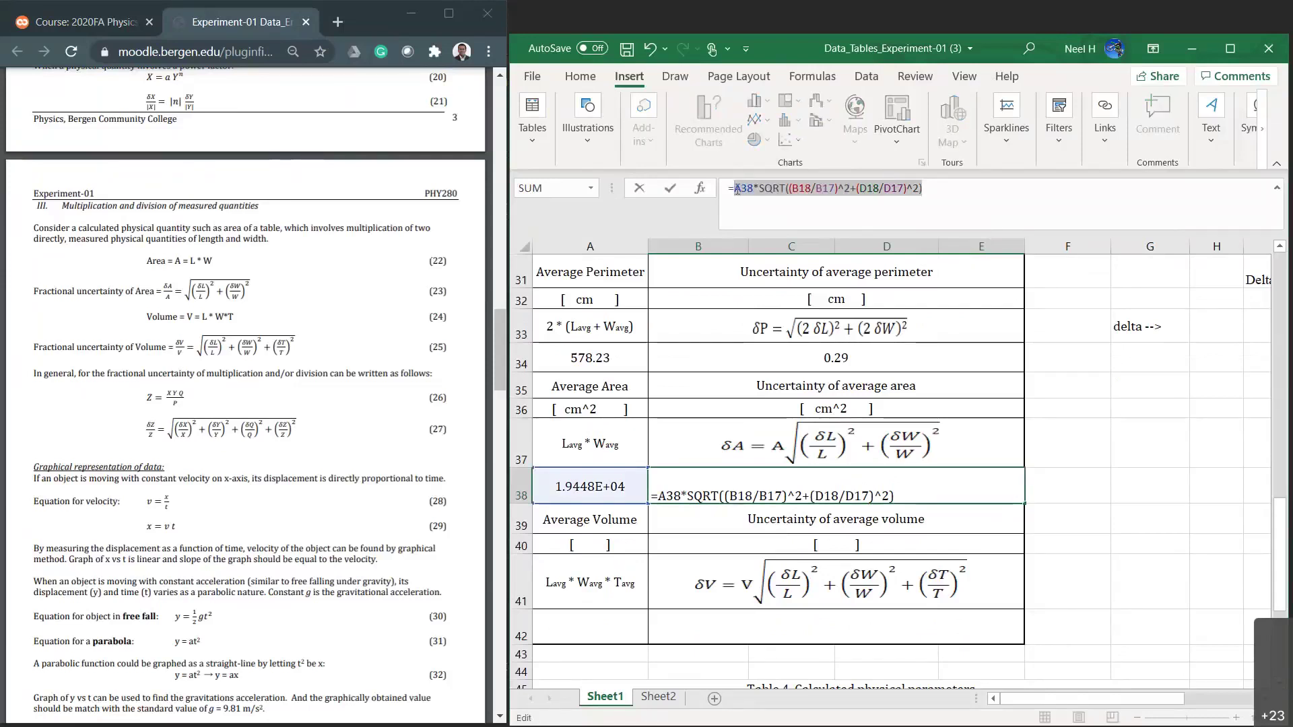
pyautogui.press('BackSpace')
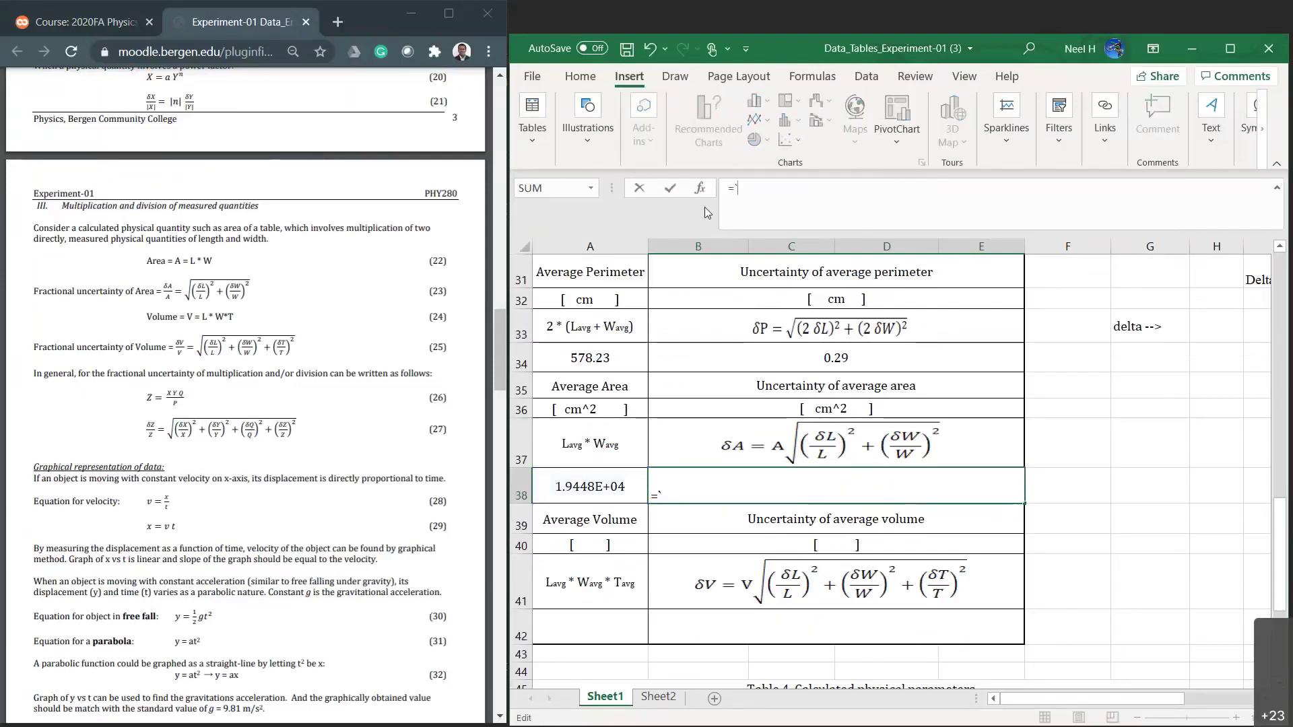
pyautogui.hotkey('ctrl', 'v')
pyautogui.hotkey('ctrl', 'Return')
pyautogui.hscroll(3, 874, 513)
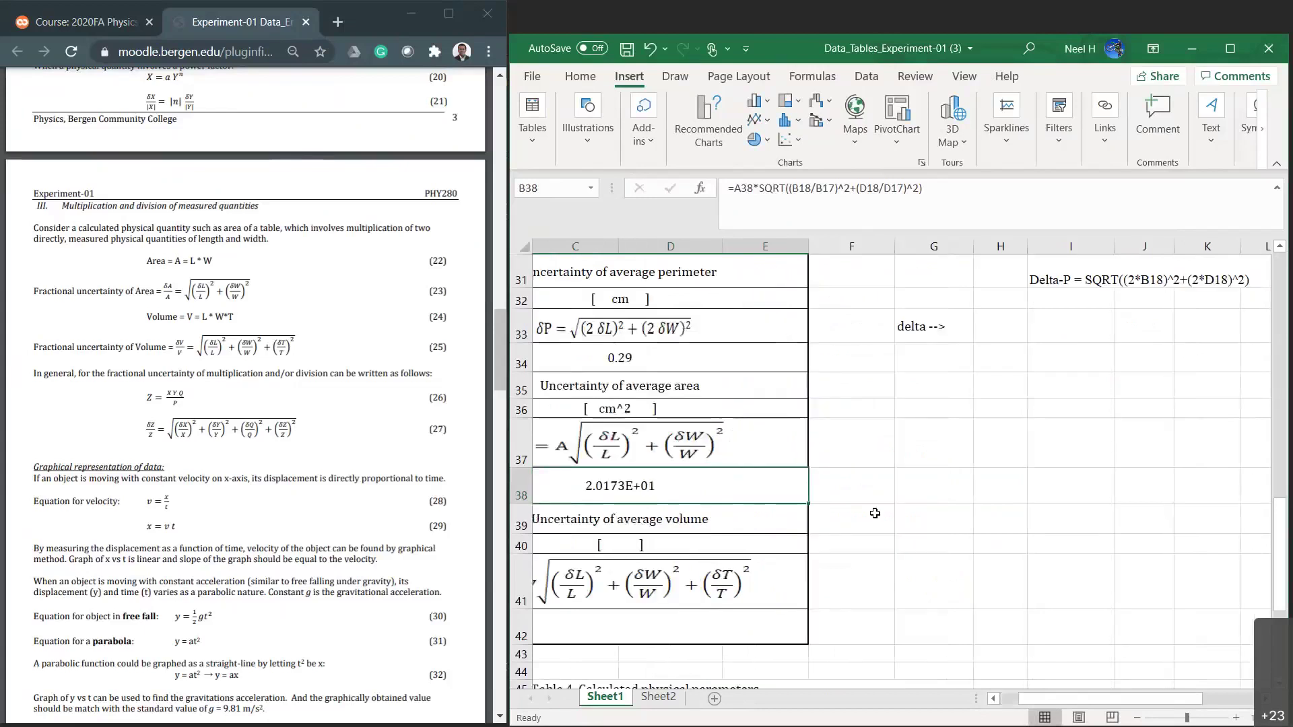
pyautogui.click(883, 335)
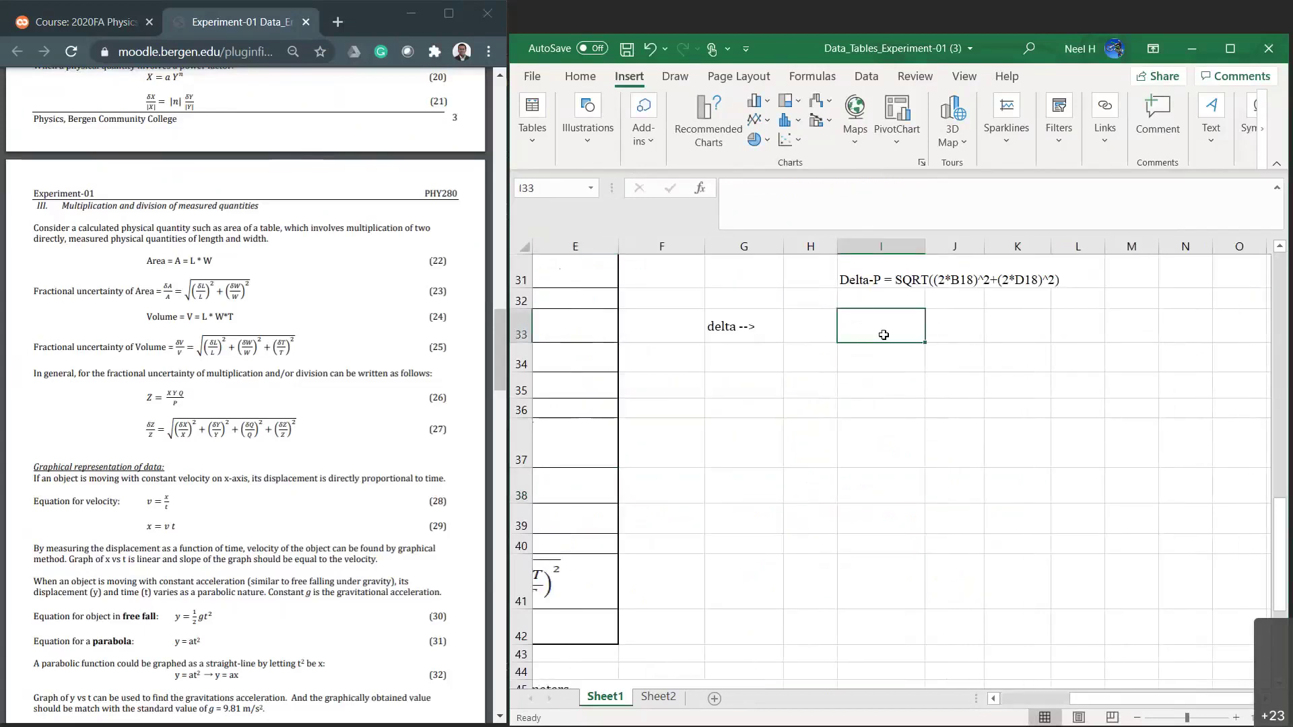
# Enter the note "Delta-A = A38*SQRT((B18/B17)^2+(D18/D17)^2)" in cell I33
pyautogui.write('xdxd')
pyautogui.press('BackSpace')
pyautogui.press('BackSpace')
pyautogui.press('BackSpace')
pyautogui.press('BackSpace')
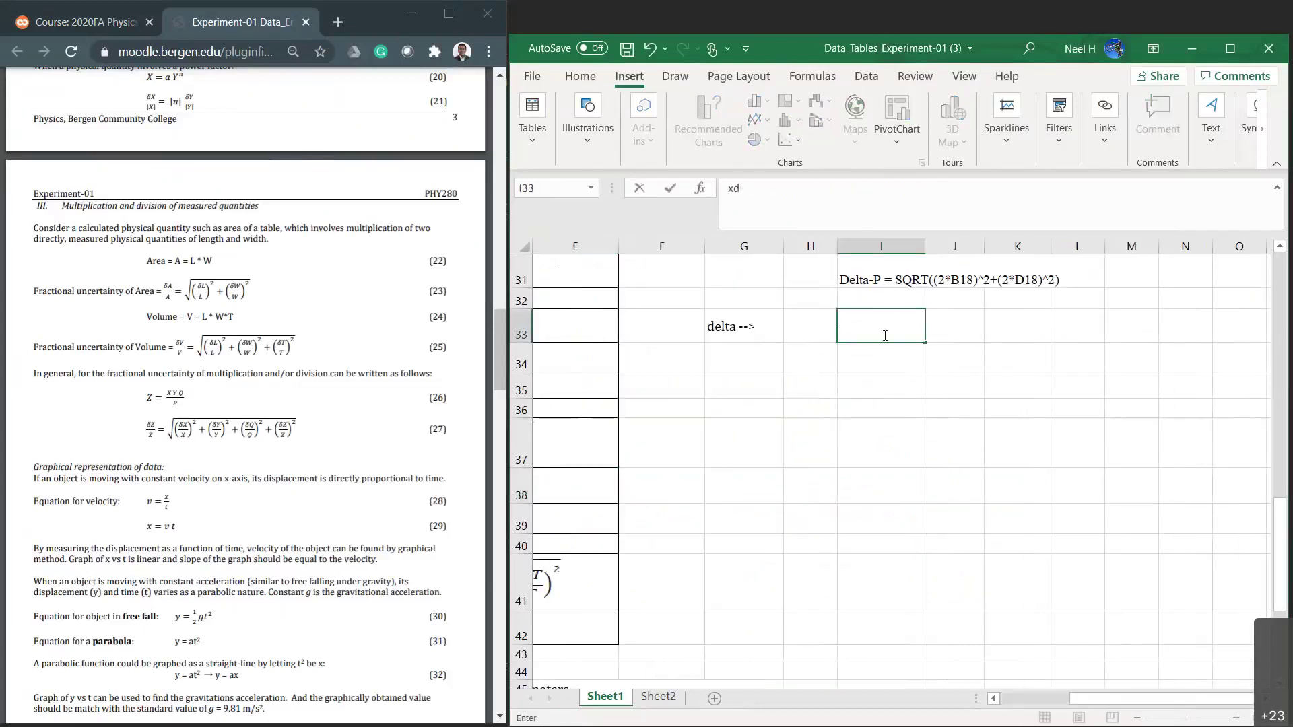
pyautogui.write('Delta ')
pyautogui.write('A =')
pyautogui.hotkey('ctrl', 'v')
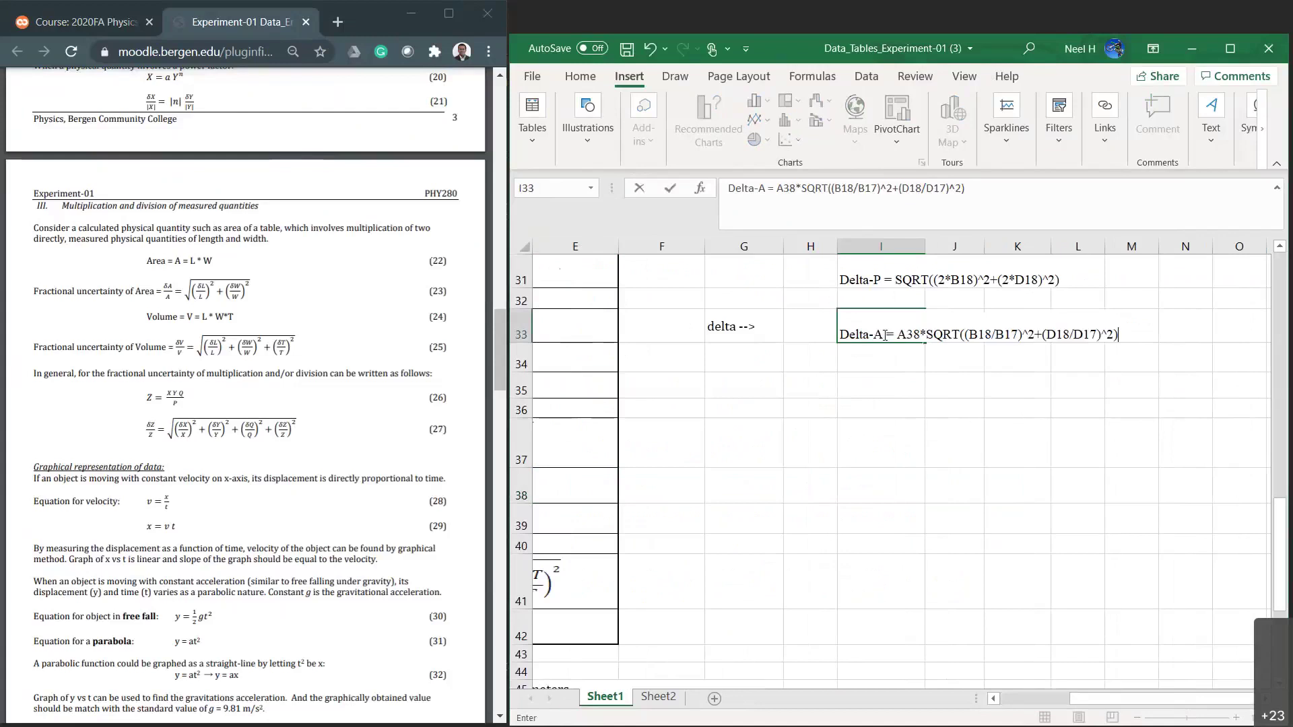
# Fill the Delta-P note cells I31:L31 and the Delta-A note cells I33:M33 with light blue
pyautogui.moveTo(889, 279); pyautogui.dragTo(1084, 279)
pyautogui.click(586, 82)
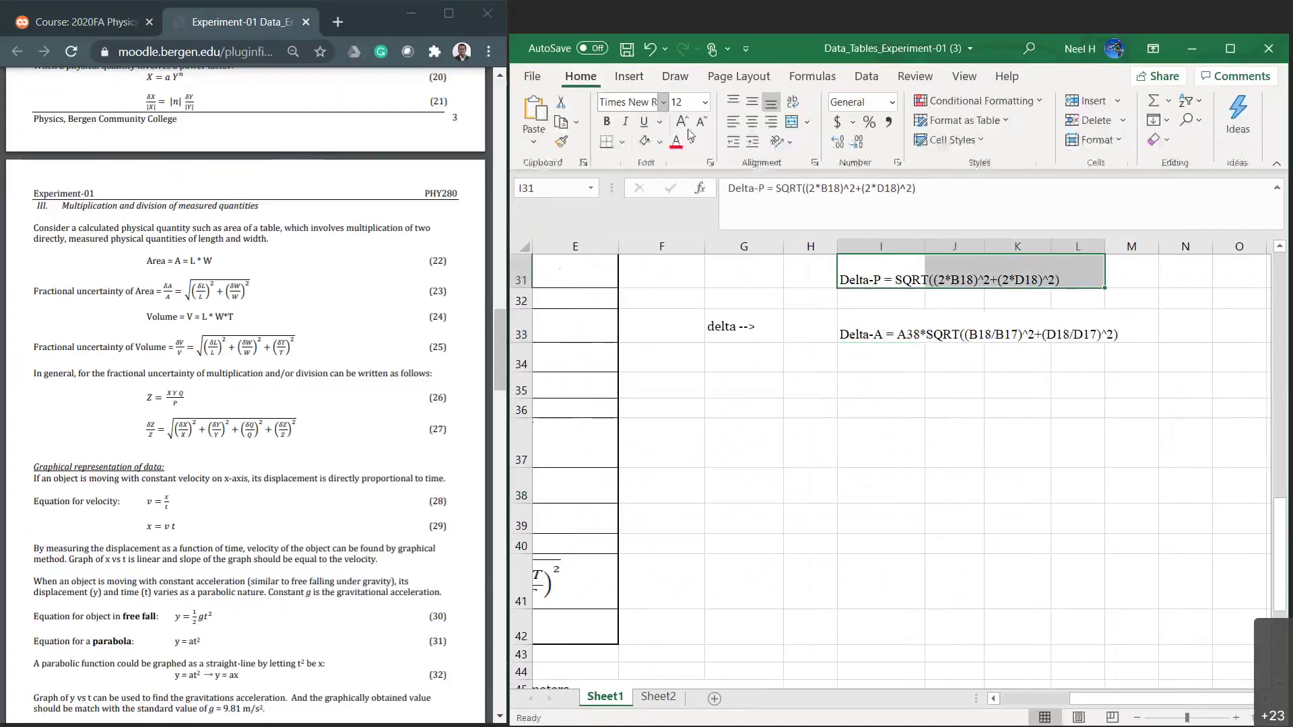
pyautogui.moveTo(876, 330); pyautogui.dragTo(1138, 330)
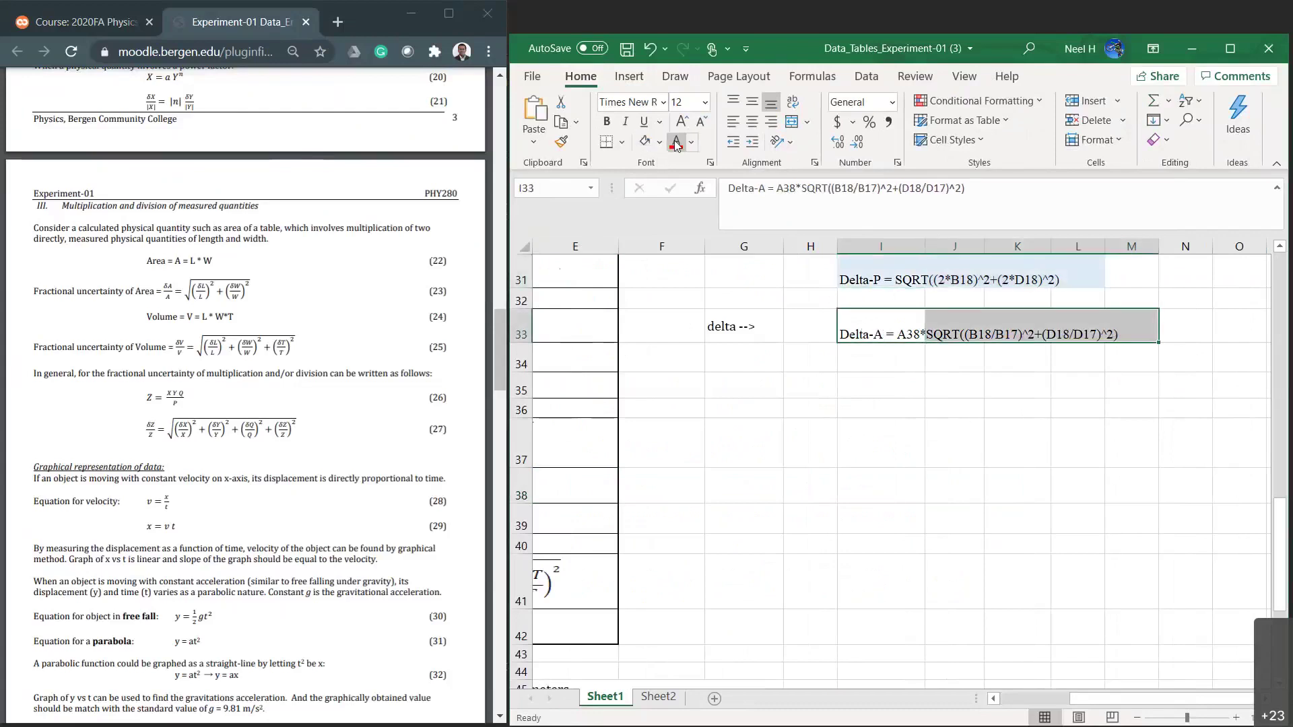
pyautogui.click(644, 141)
pyautogui.click(943, 382)
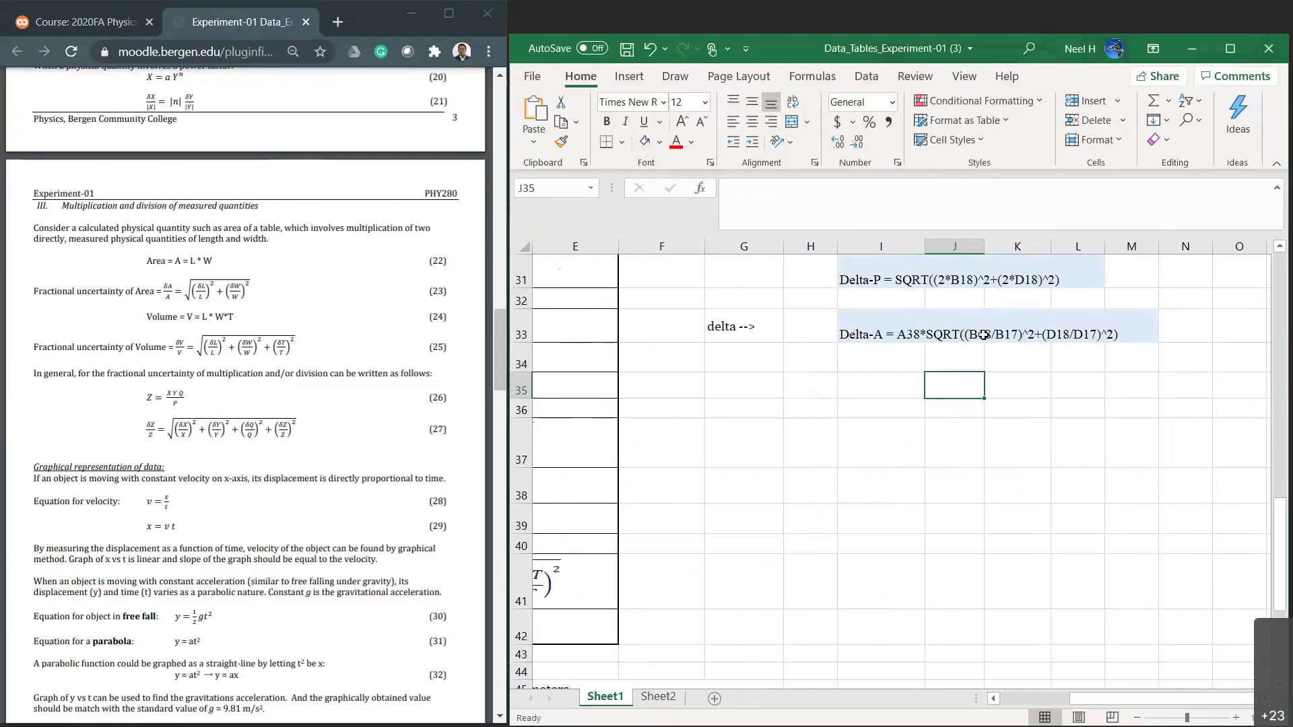
# Compare the Delta-P and Delta-A formula notes with the perimeter and area uncertainty equations in Table 3
pyautogui.scroll(2, 956, 337)
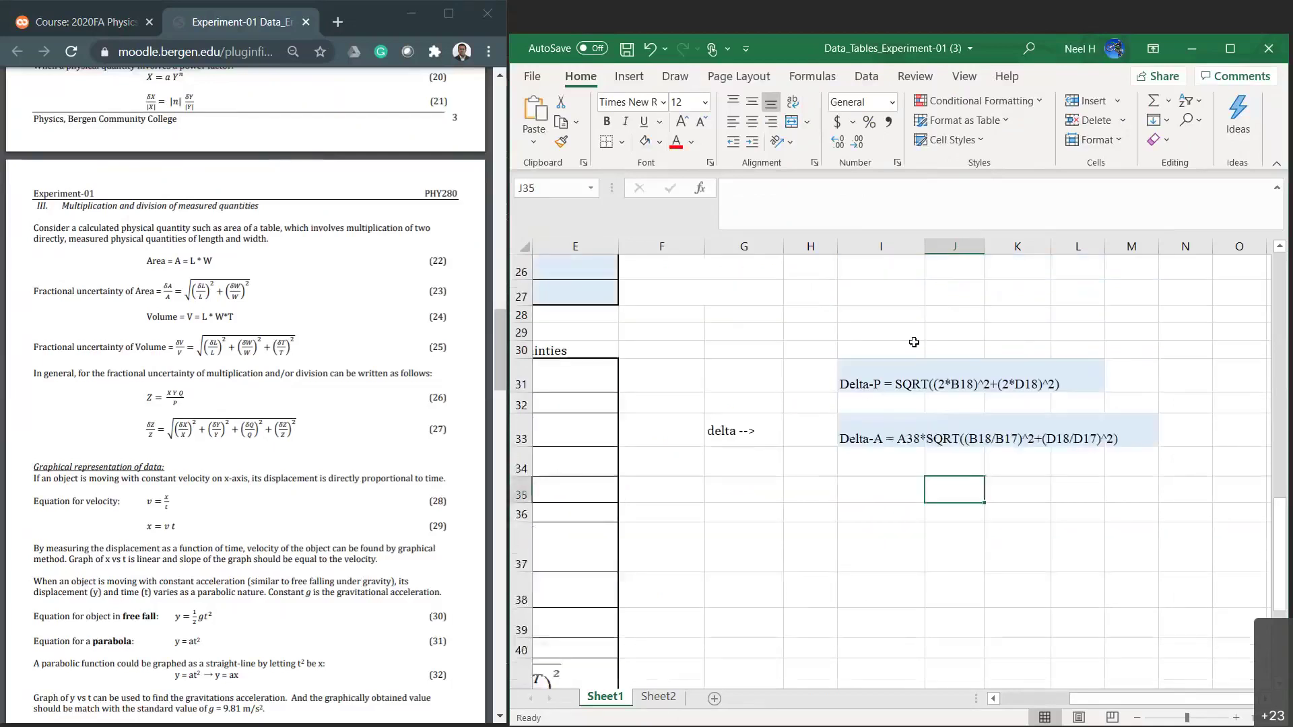
pyautogui.moveTo(909, 343); pyautogui.dragTo(1073, 522)
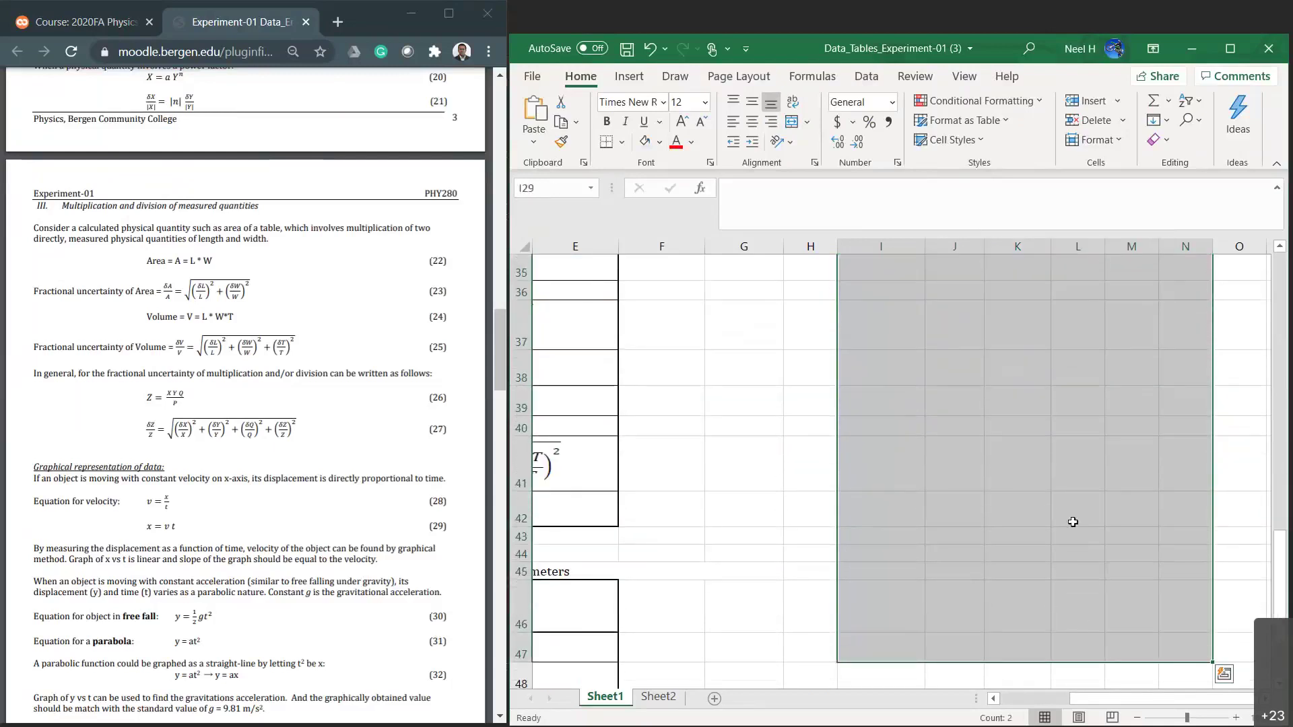
pyautogui.scroll(2, 1073, 522)
pyautogui.click(1073, 522)
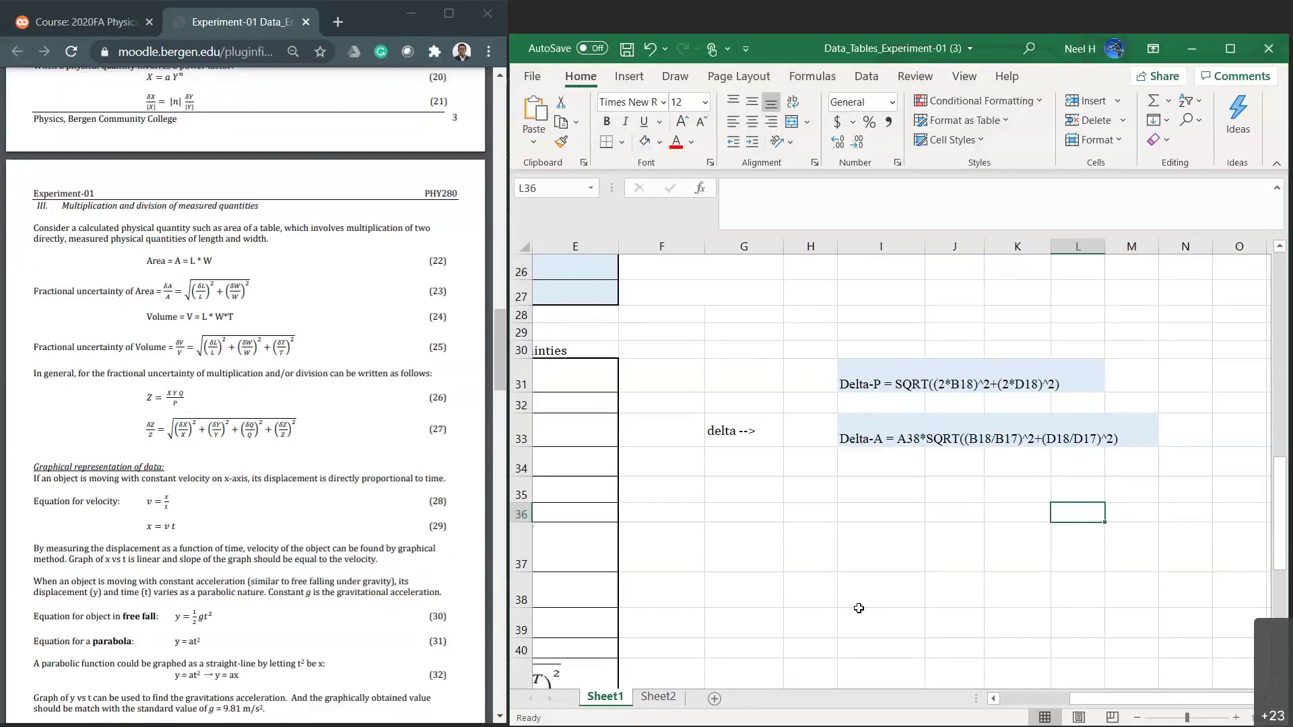
pyautogui.hscroll(-5, 858, 608)
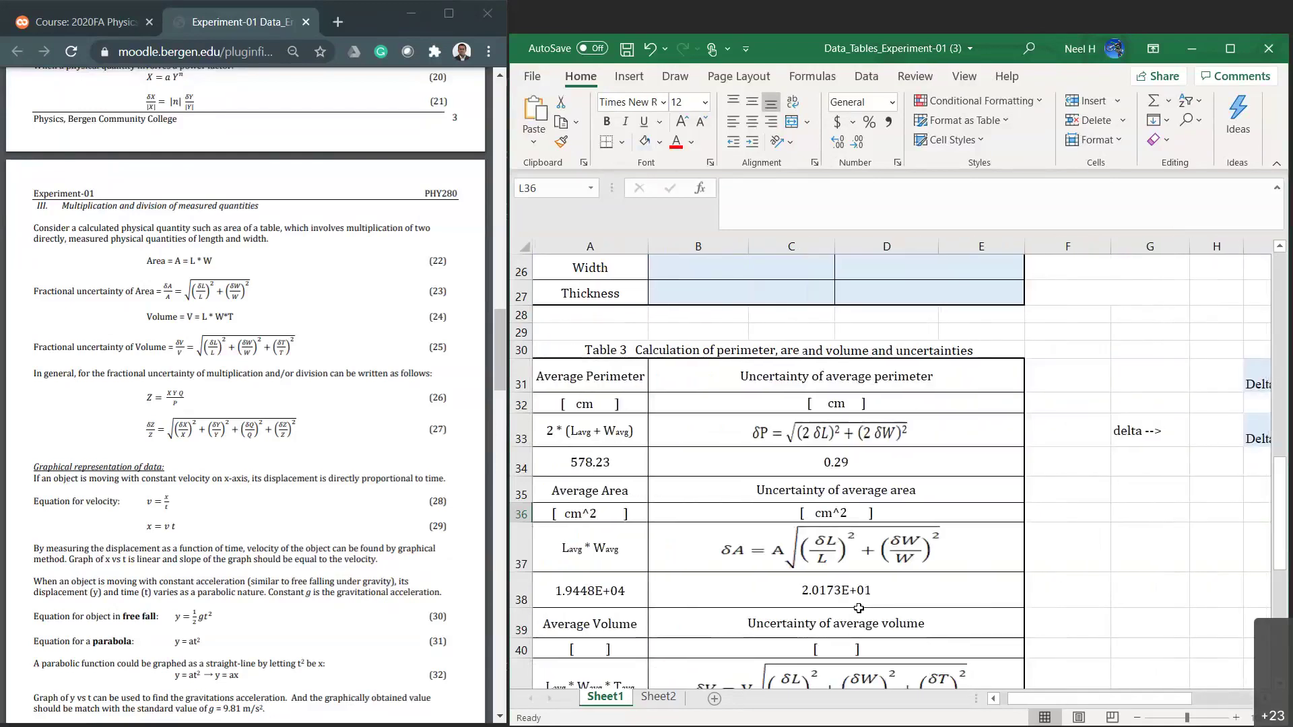
pyautogui.scroll(-1, 858, 608)
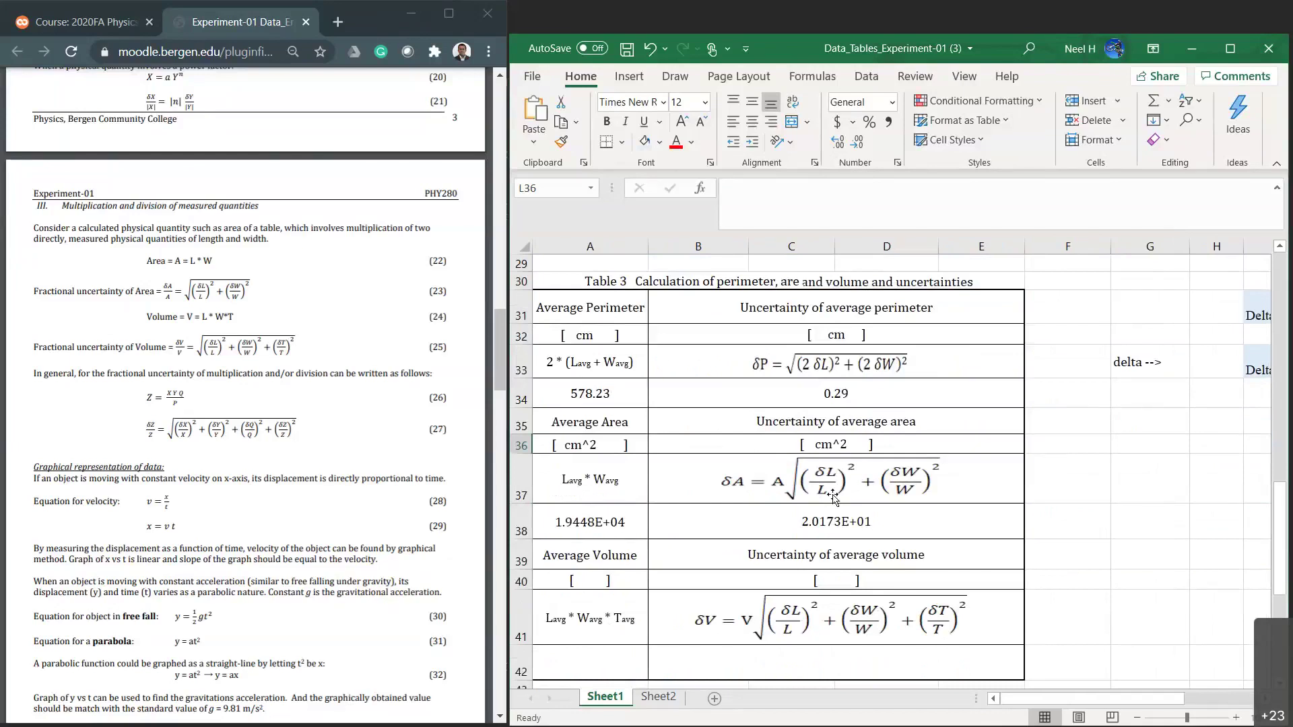
pyautogui.hscroll(2, 1031, 453)
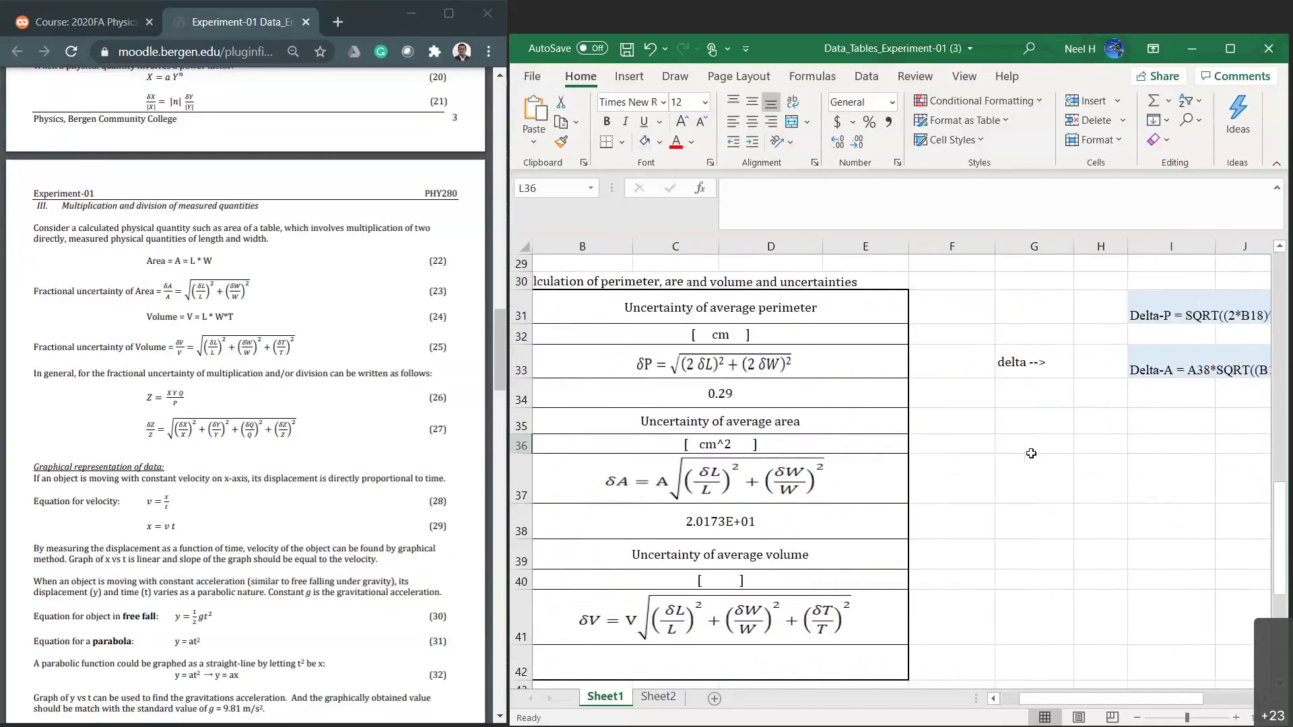
pyautogui.hscroll(4, 1031, 453)
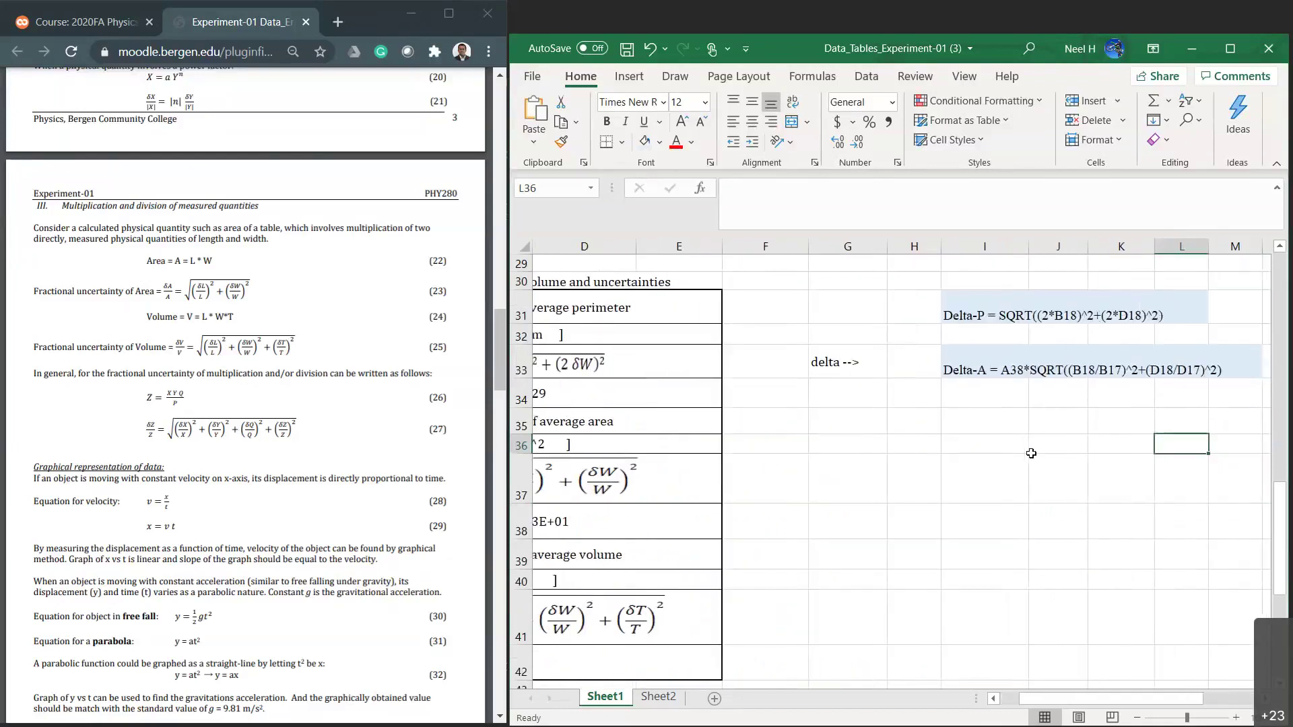
pyautogui.hscroll(1, 943, 449)
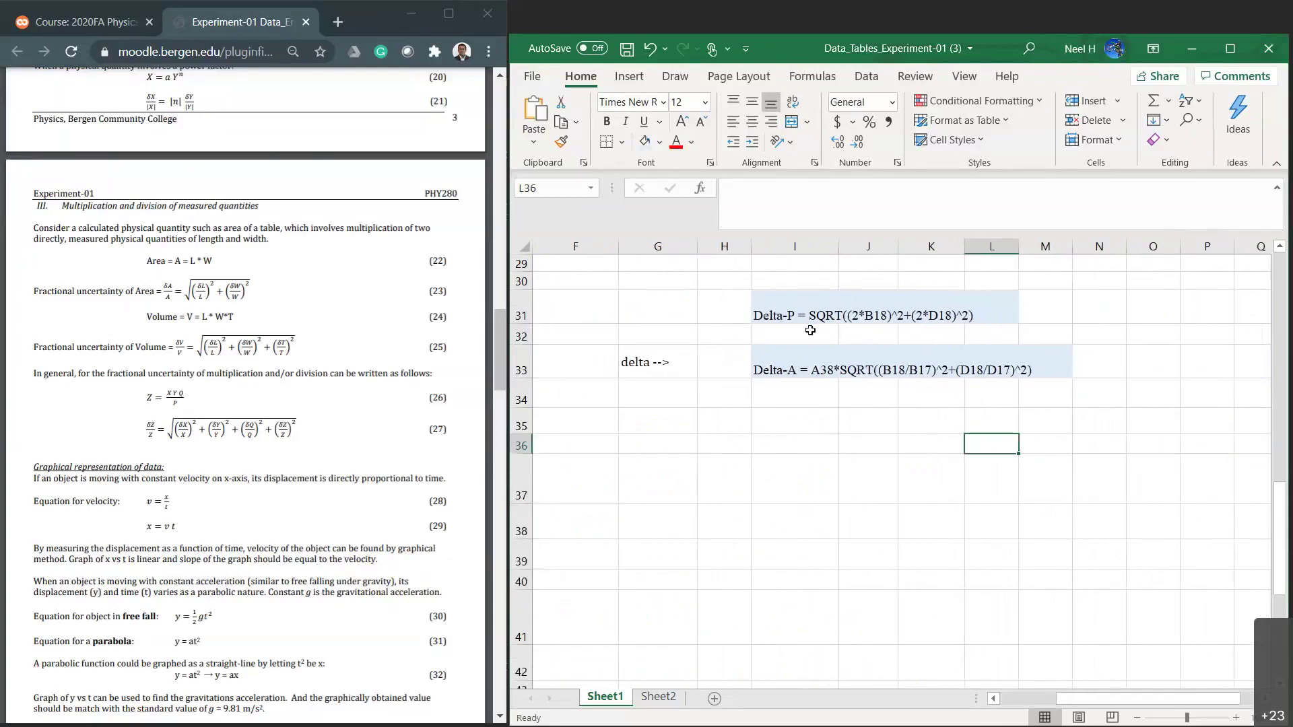
pyautogui.moveTo(779, 312); pyautogui.dragTo(1056, 475)
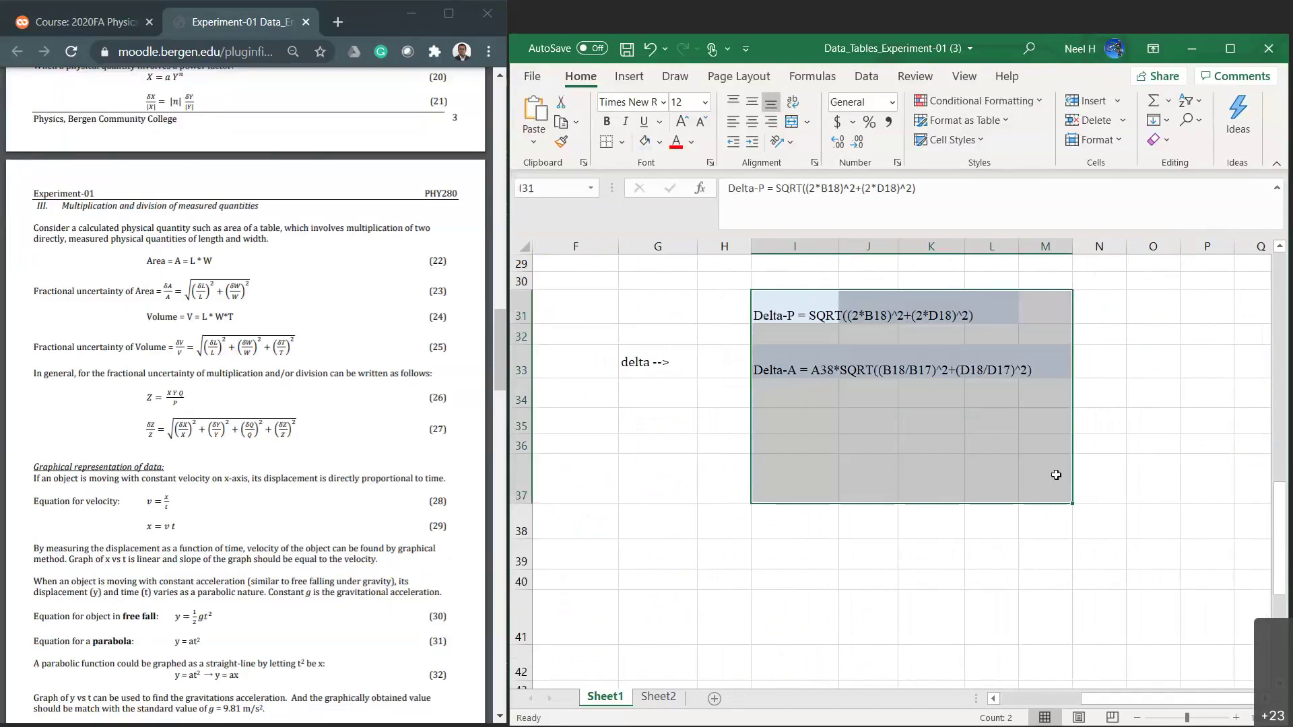
pyautogui.click(813, 447)
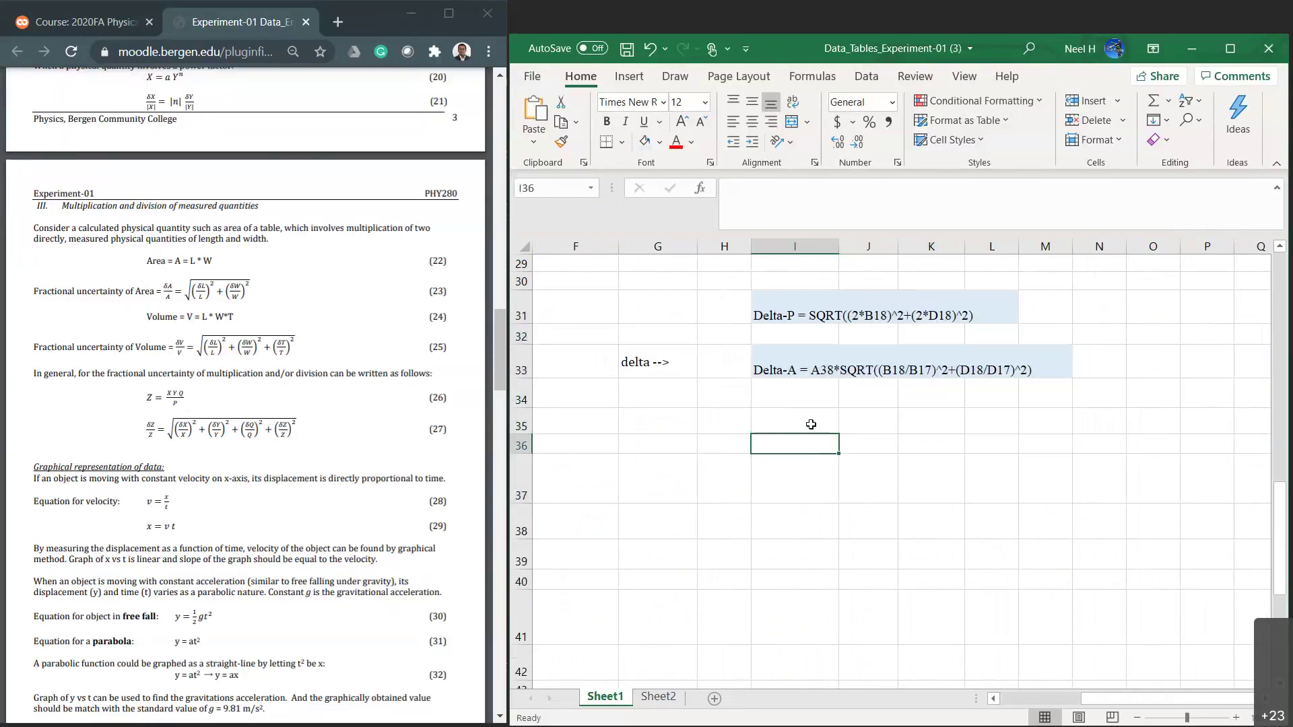
pyautogui.click(811, 424)
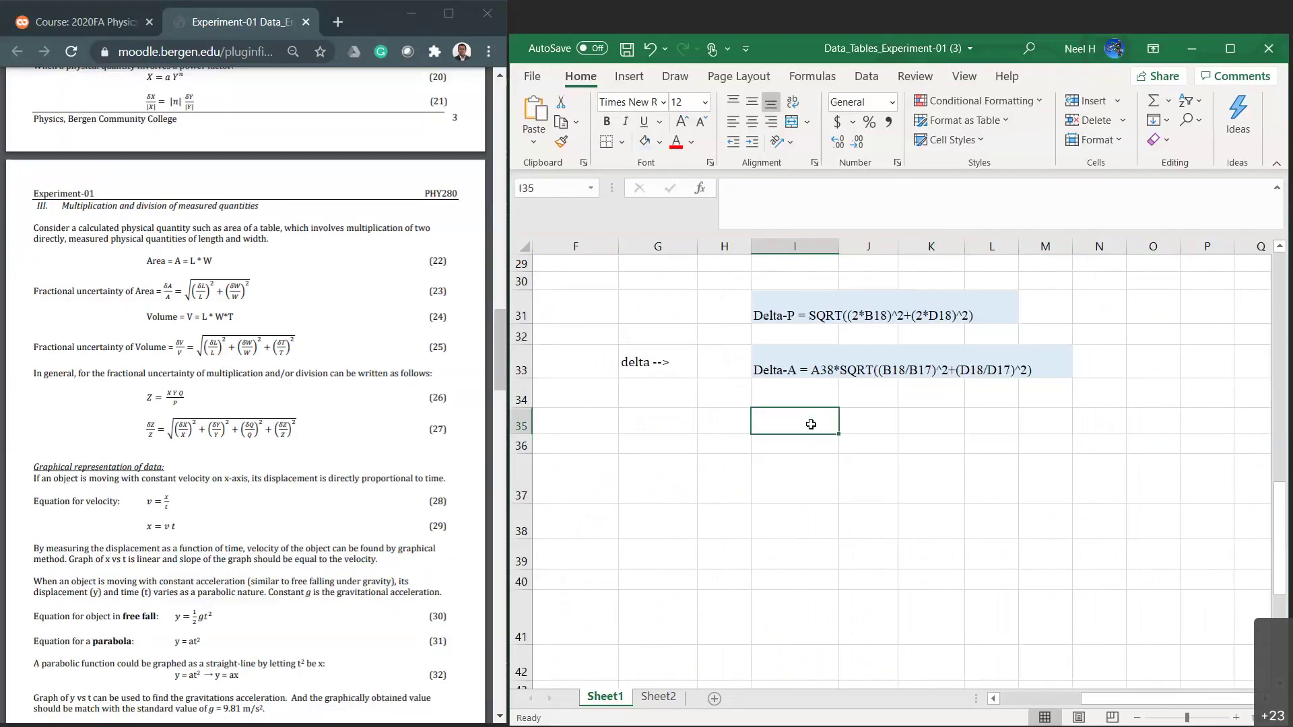
# Examine the length's mean average deviation formula in Table 1, then review the Delta-P and Delta-A formula notes
pyautogui.hscroll(-5, 811, 424)
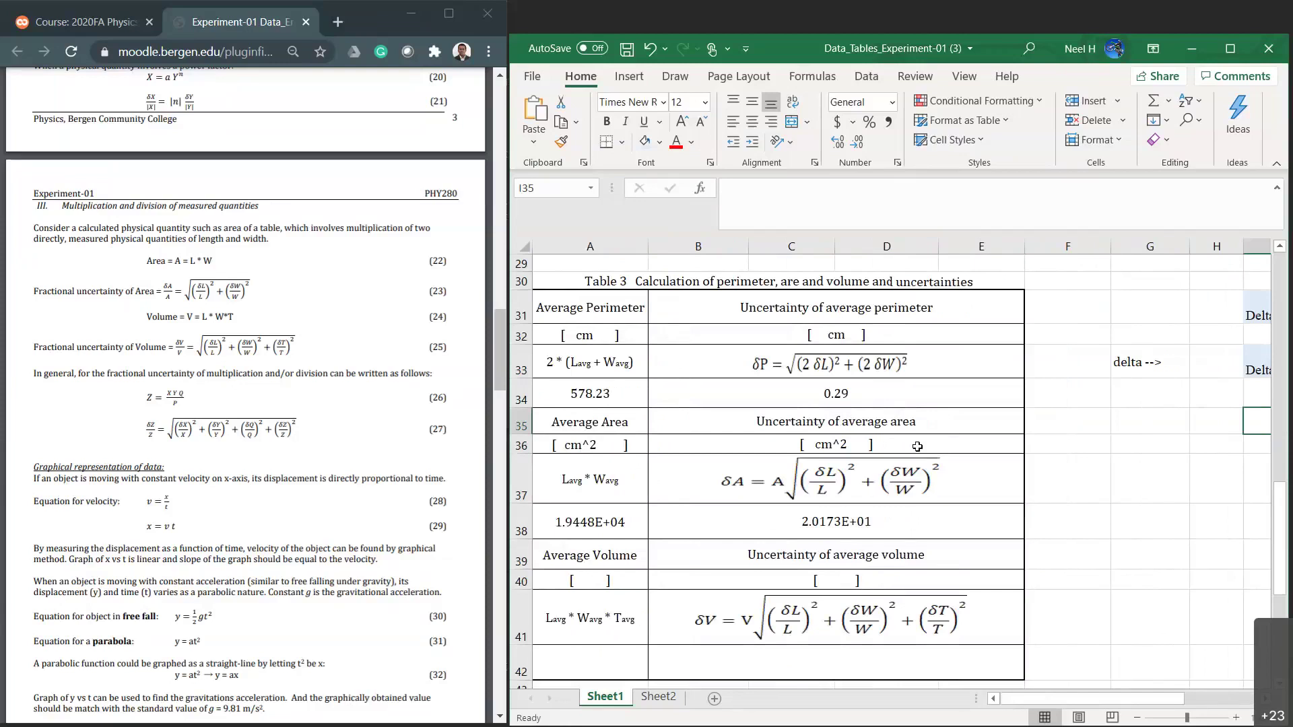
pyautogui.scroll(6, 917, 446)
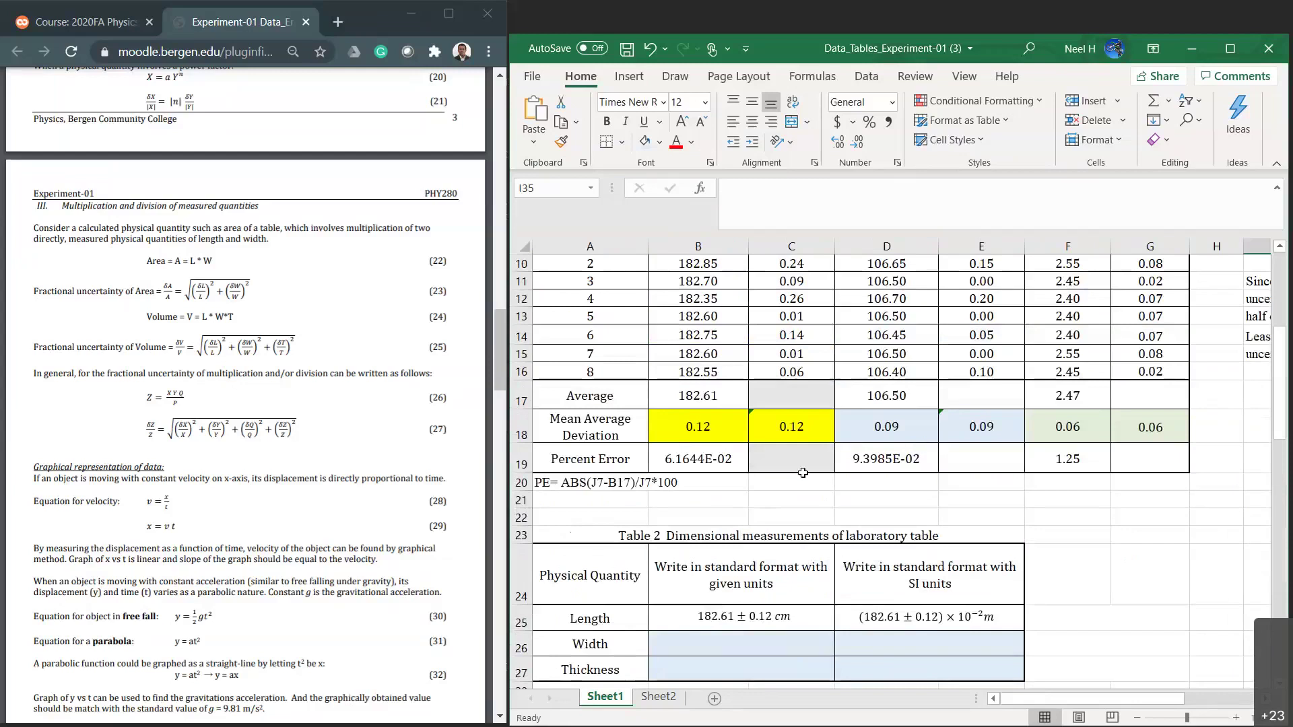
pyautogui.scroll(2, 730, 463)
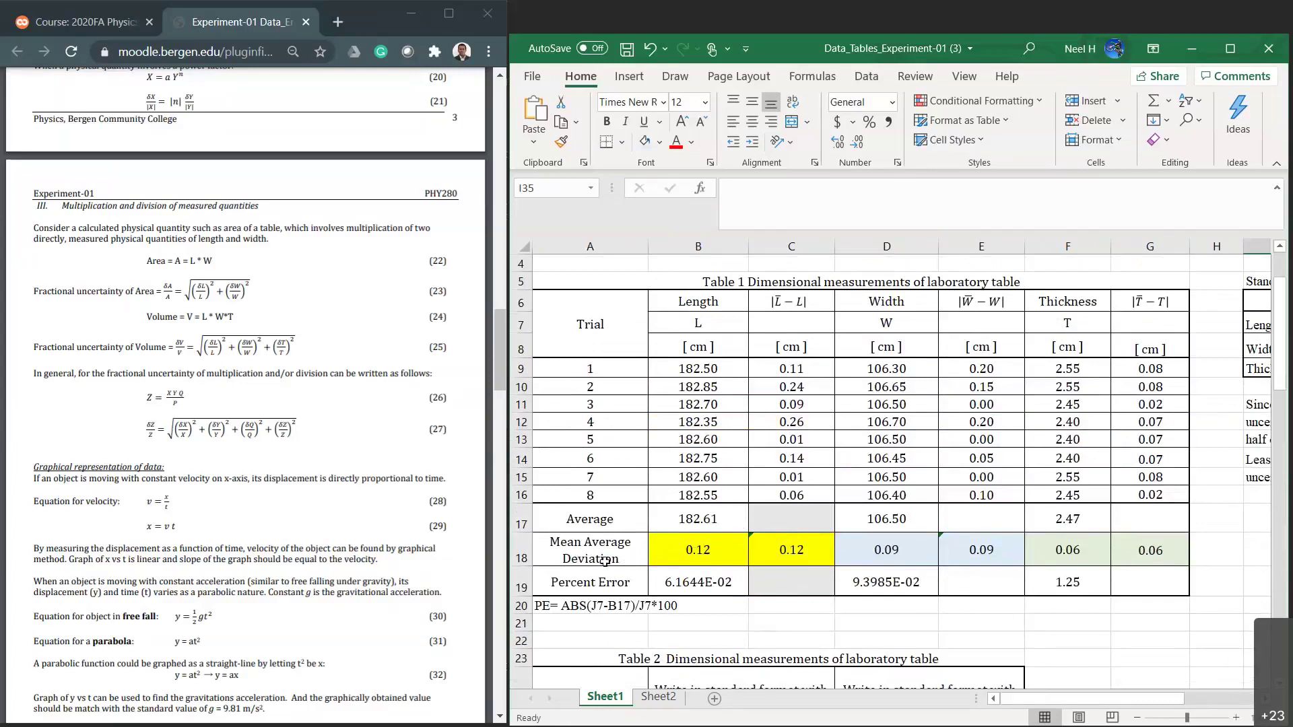
pyautogui.click(703, 543)
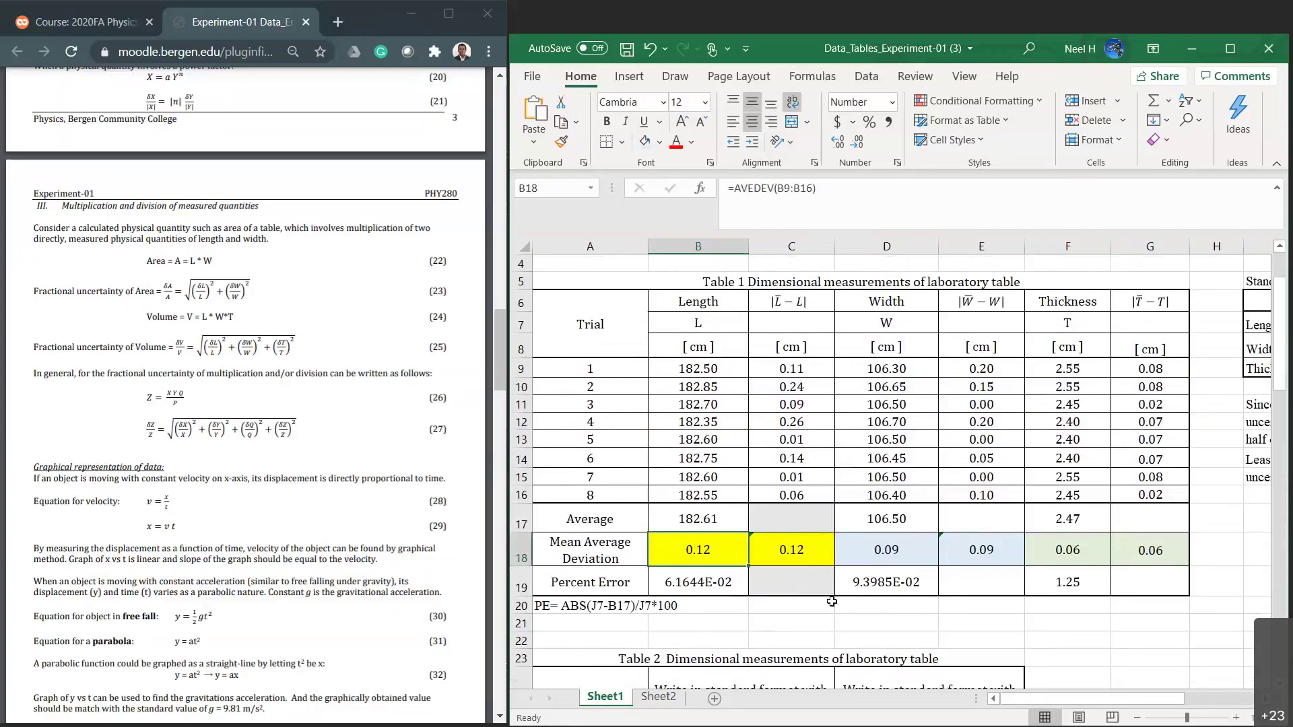
pyautogui.hscroll(1, 832, 601)
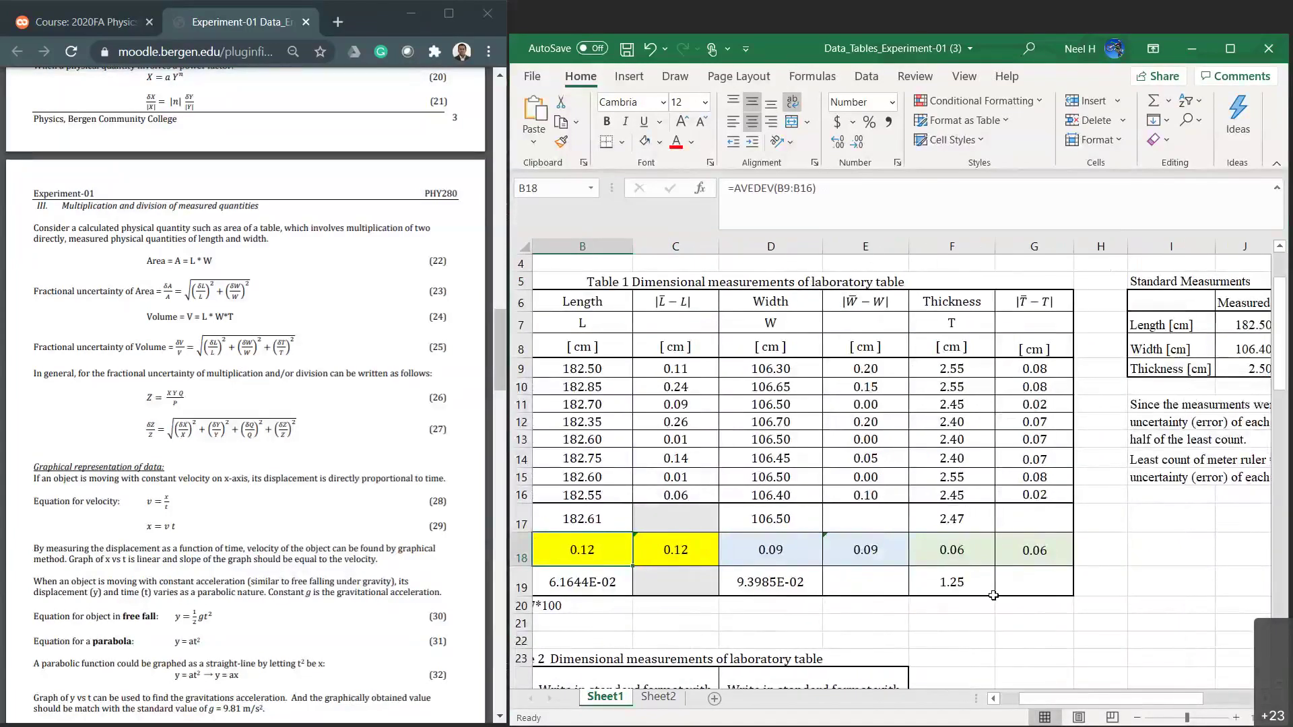
pyautogui.click(1171, 573)
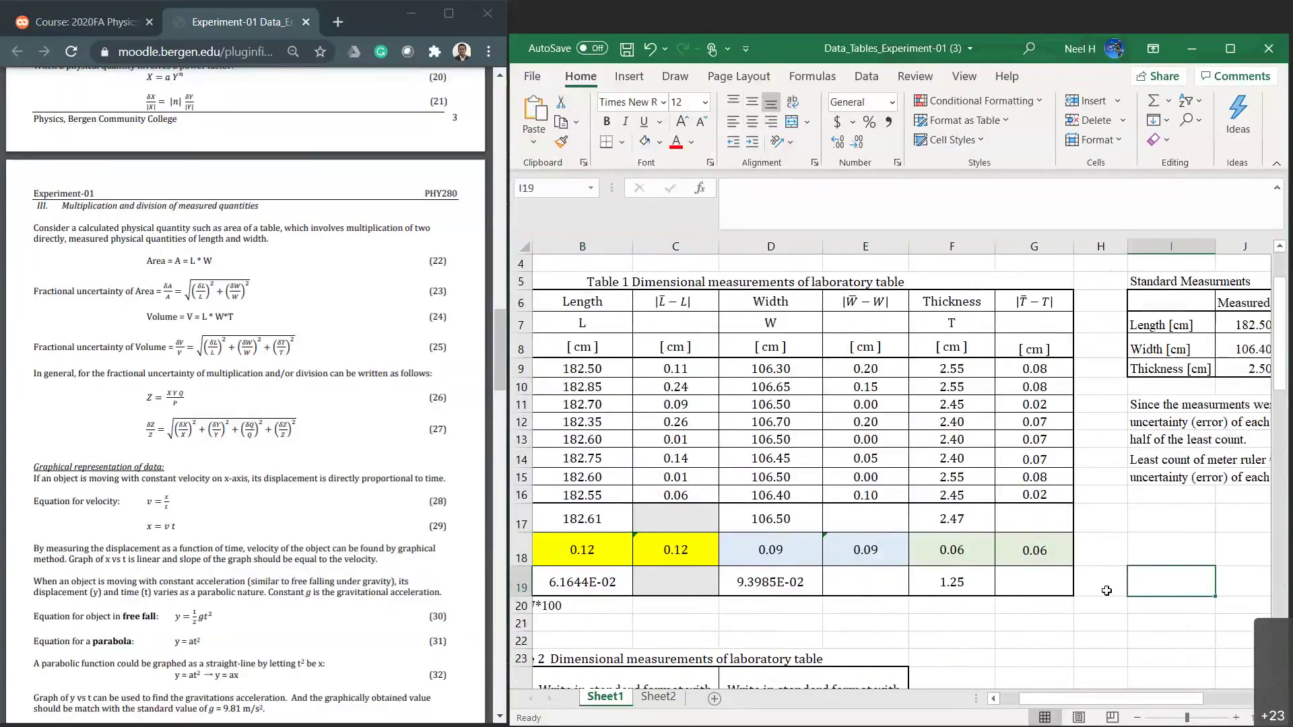
pyautogui.hscroll(3, 1106, 591)
pyautogui.scroll(-7, 1106, 404)
pyautogui.hscroll(-1, 1016, 422)
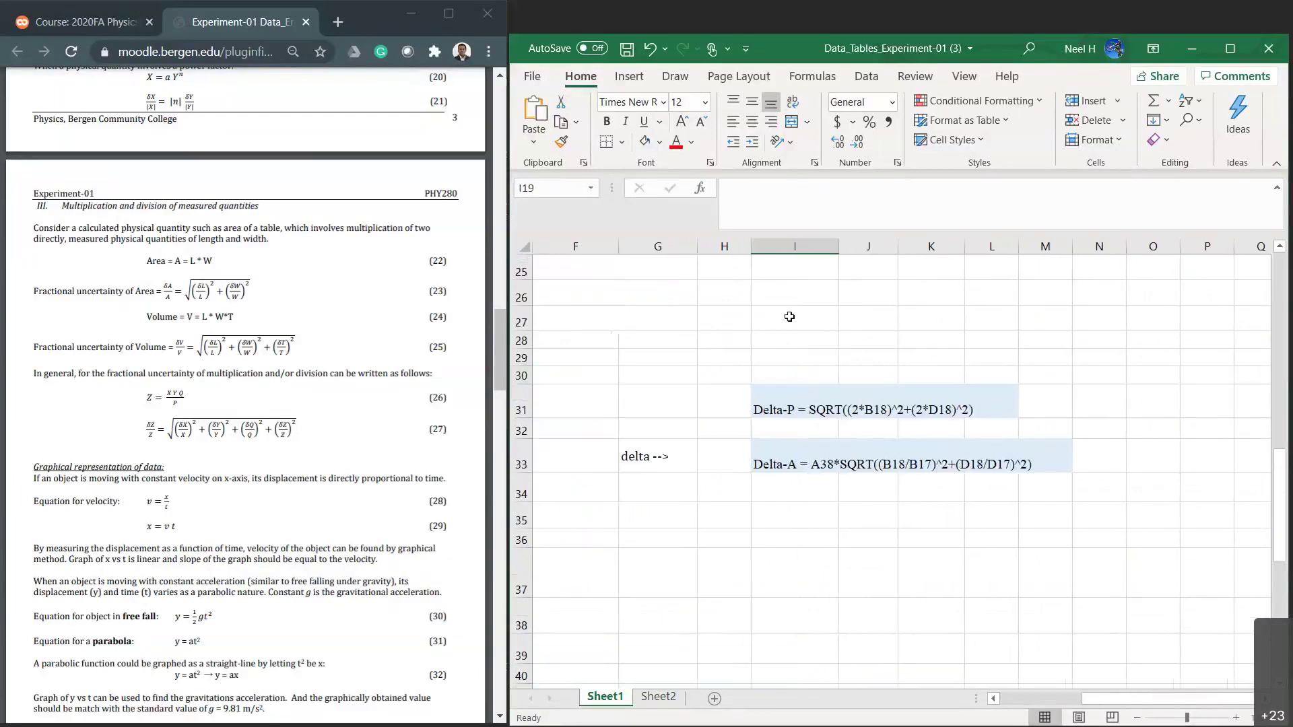
pyautogui.moveTo(779, 297); pyautogui.dragTo(1092, 719)
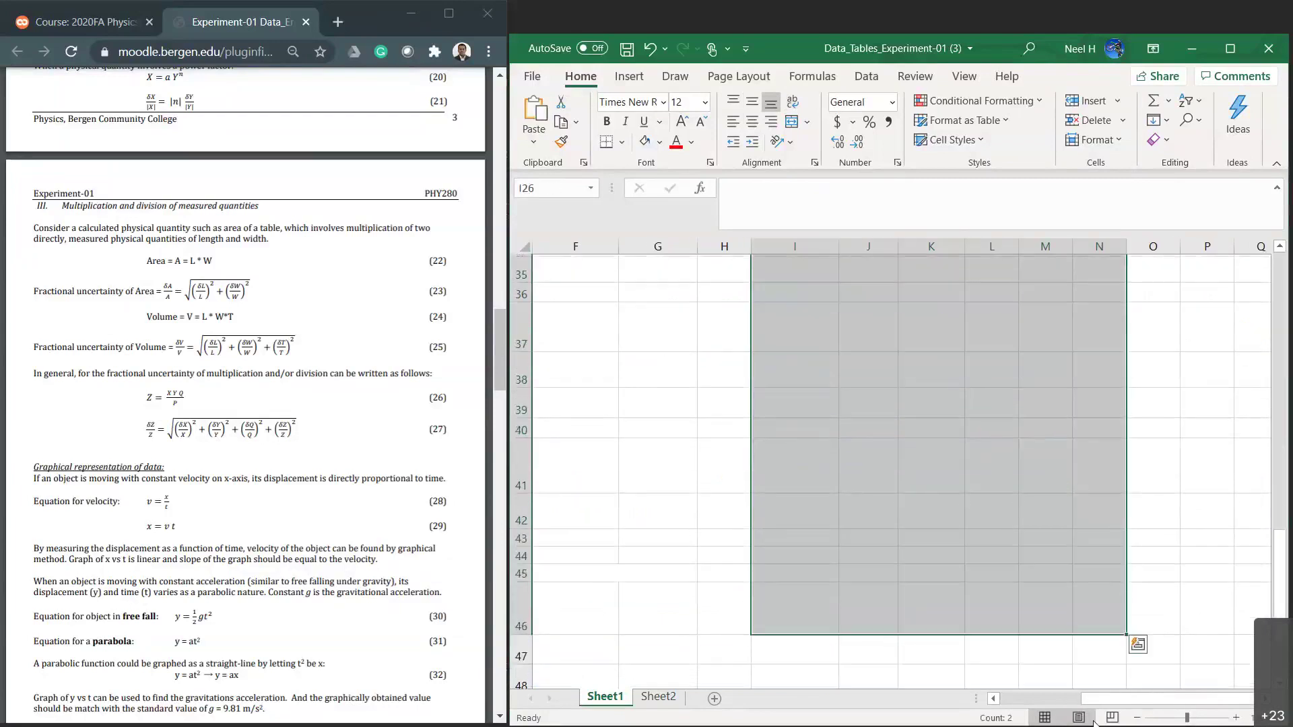
pyautogui.scroll(1, 958, 547)
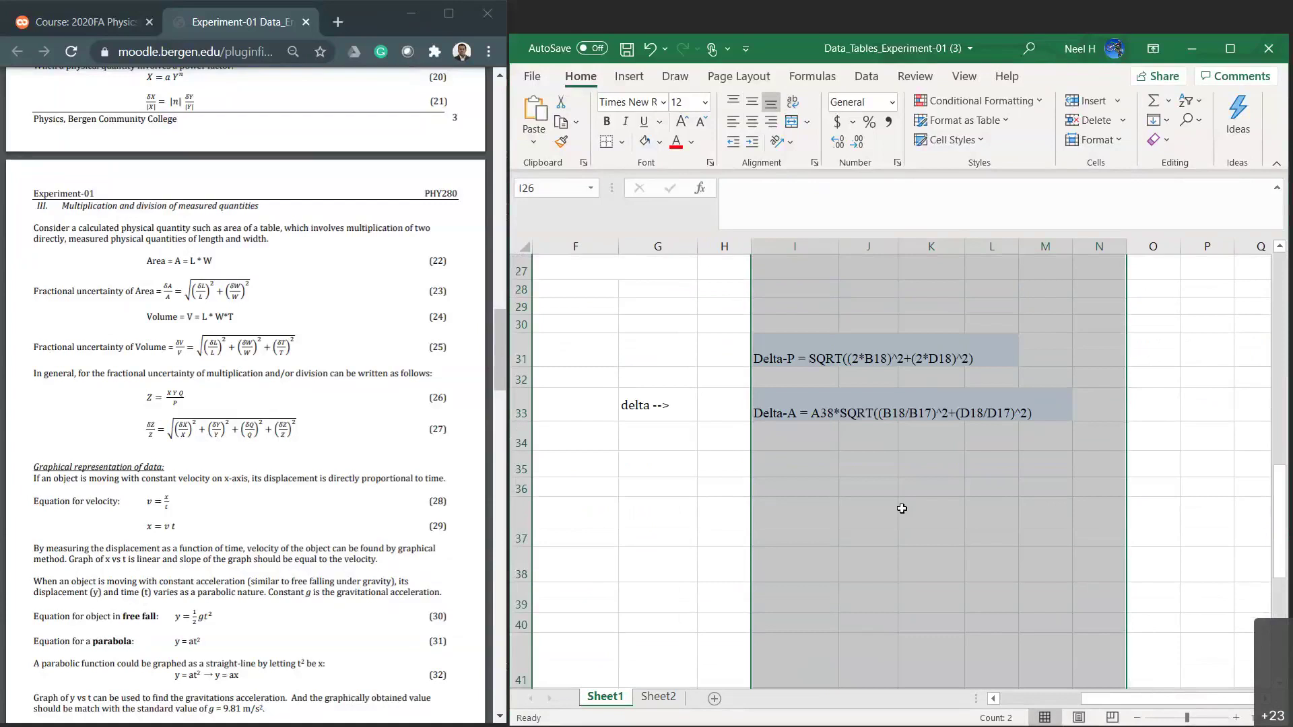
# Examine the Mean Average Deviation row against the Table 3 uncertainty equations, and inspect the formulas in B18 and C18
pyautogui.hscroll(-5, 901, 509)
pyautogui.scroll(2, 882, 498)
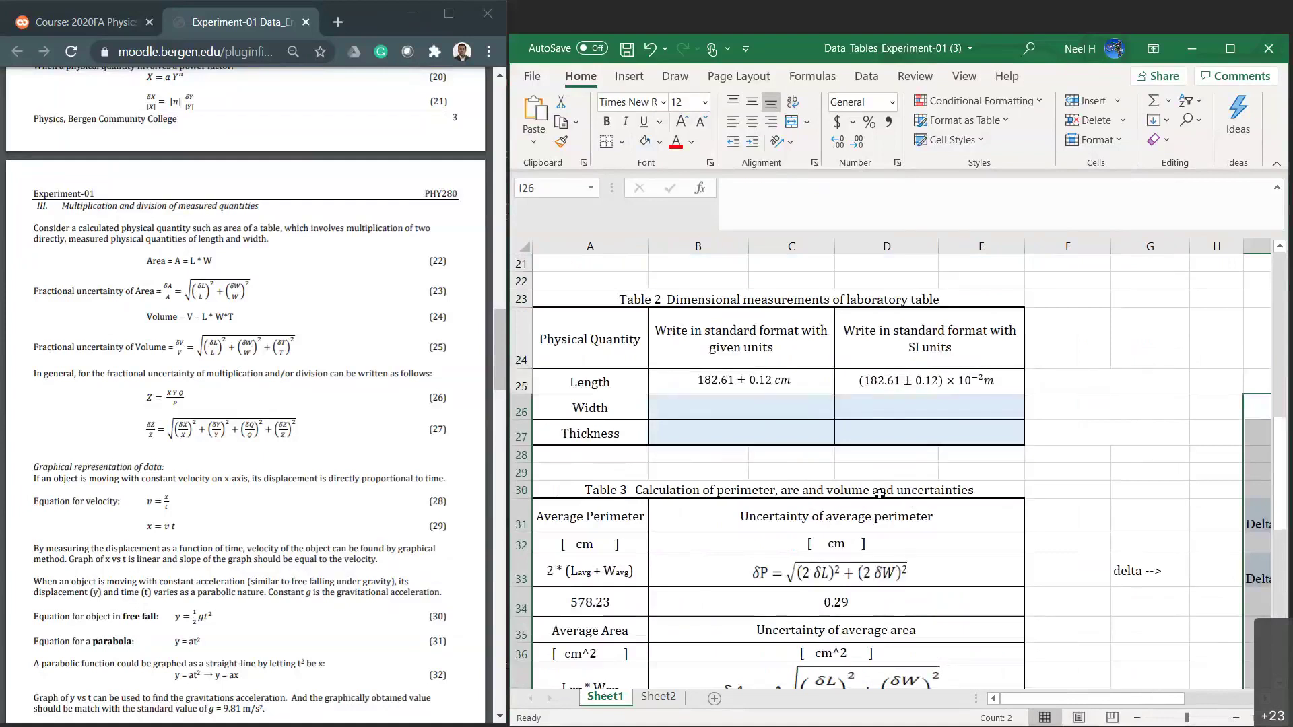
pyautogui.scroll(4, 878, 495)
pyautogui.click(606, 436)
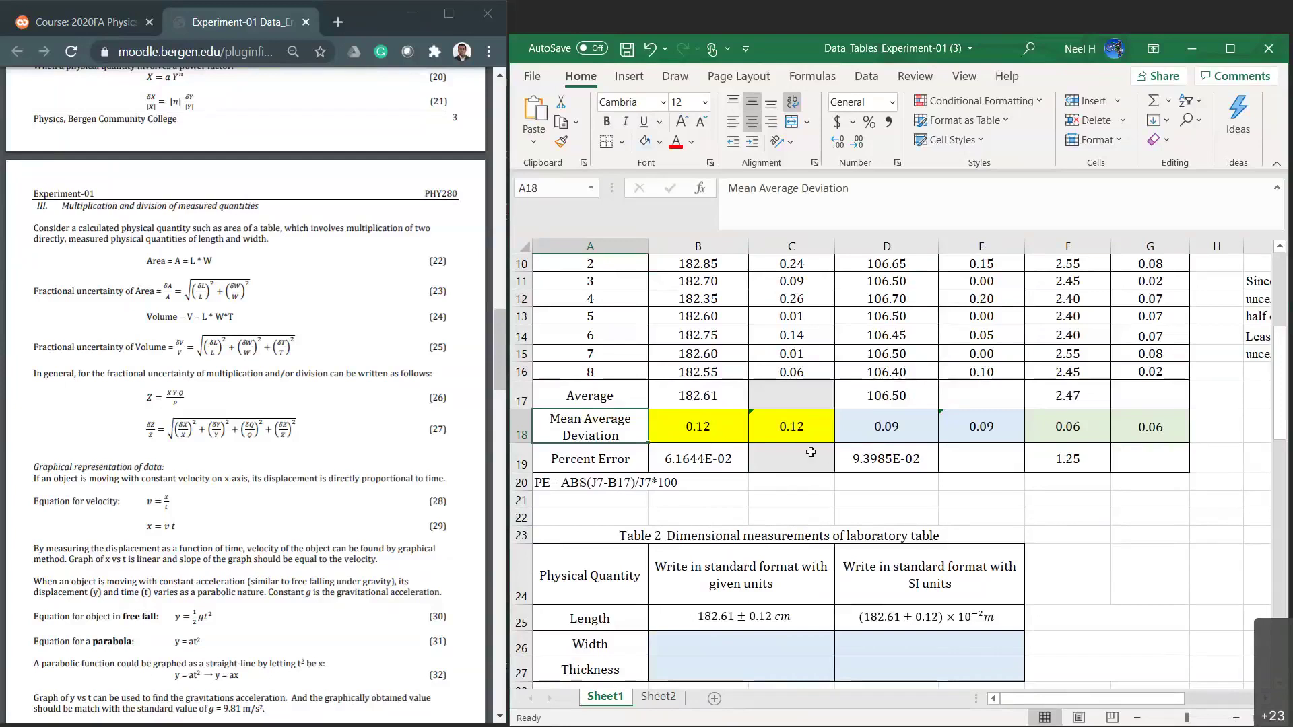
pyautogui.scroll(-5, 811, 453)
pyautogui.scroll(-1, 811, 453)
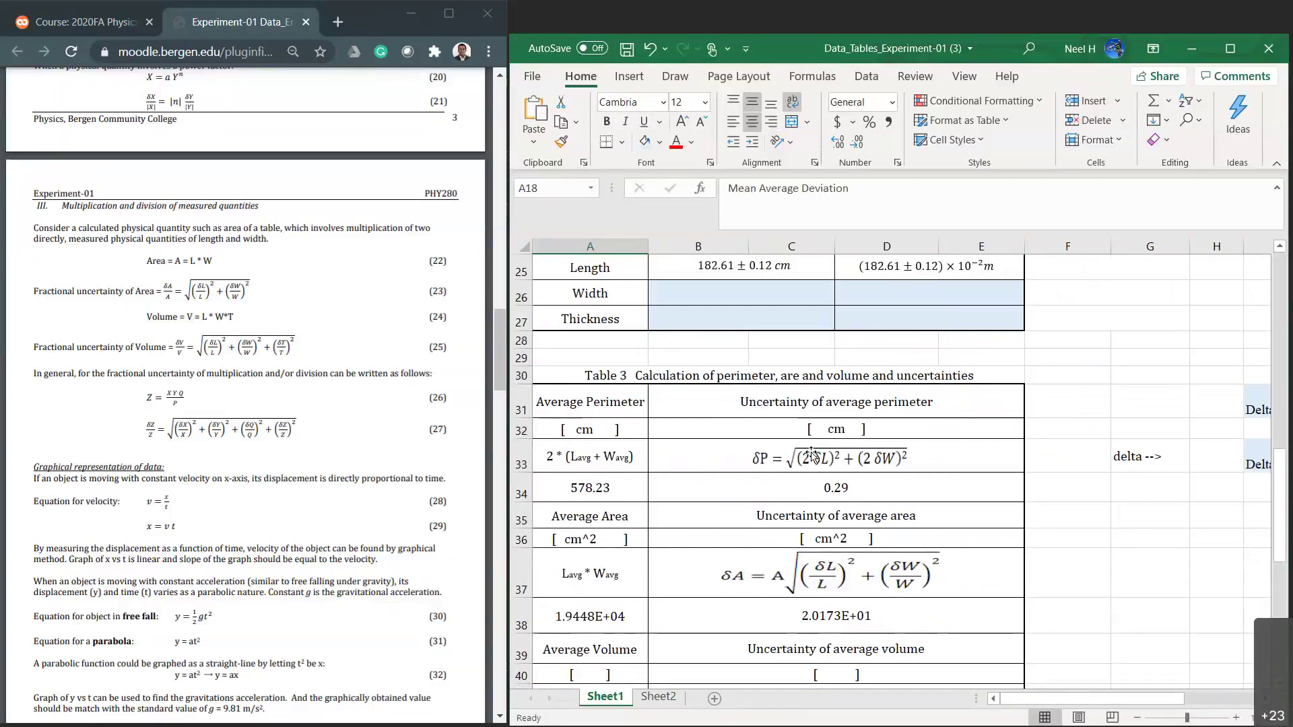
pyautogui.scroll(-2, 811, 454)
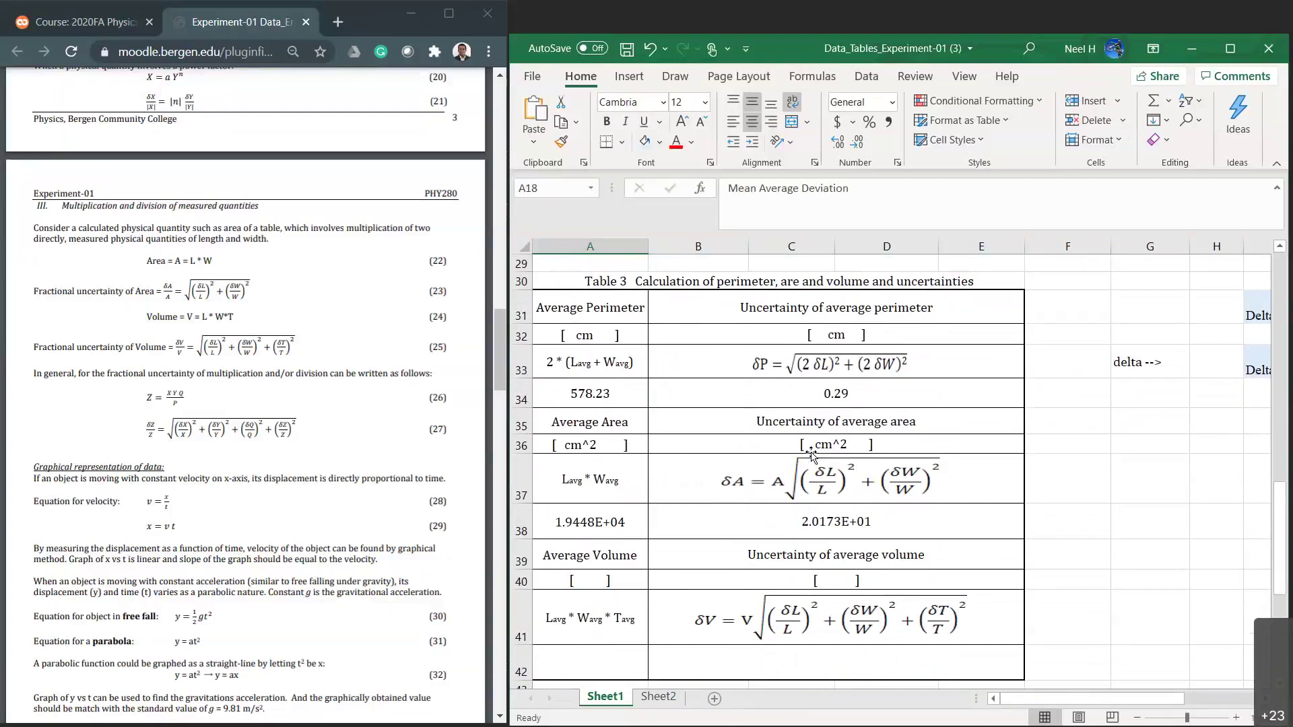
pyautogui.scroll(10, 811, 454)
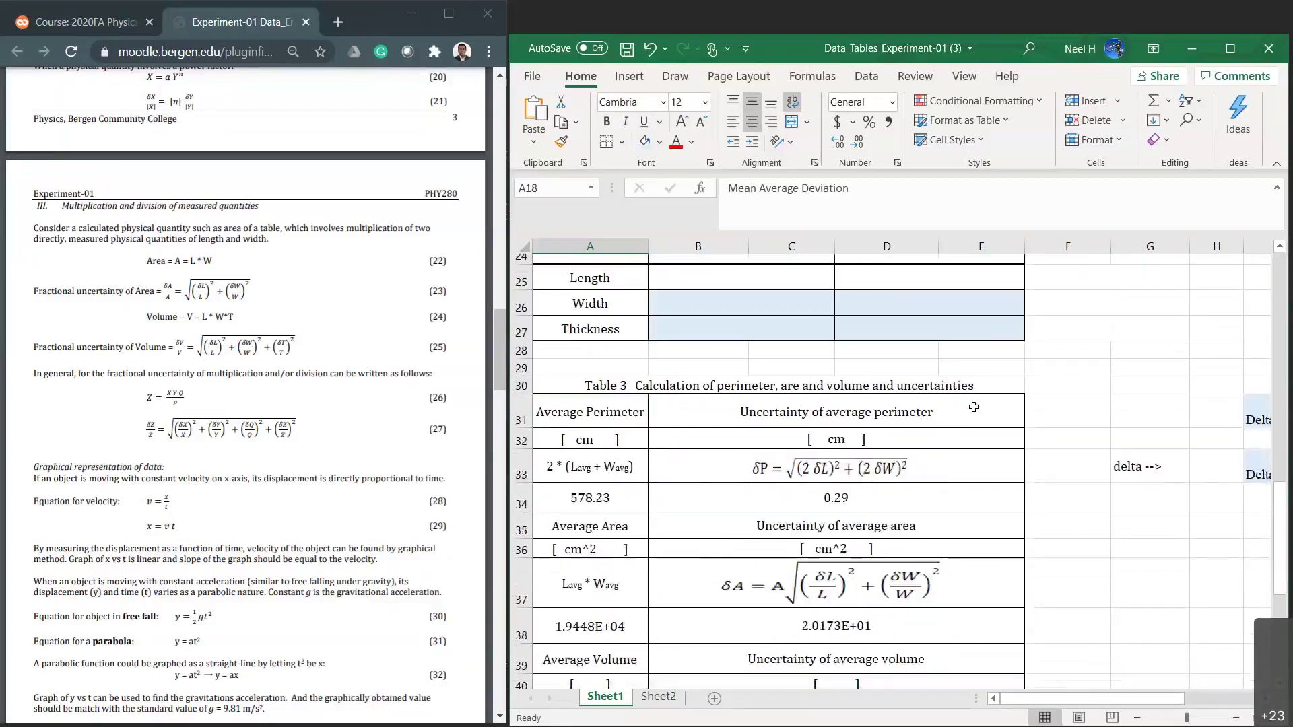
pyautogui.click(773, 558)
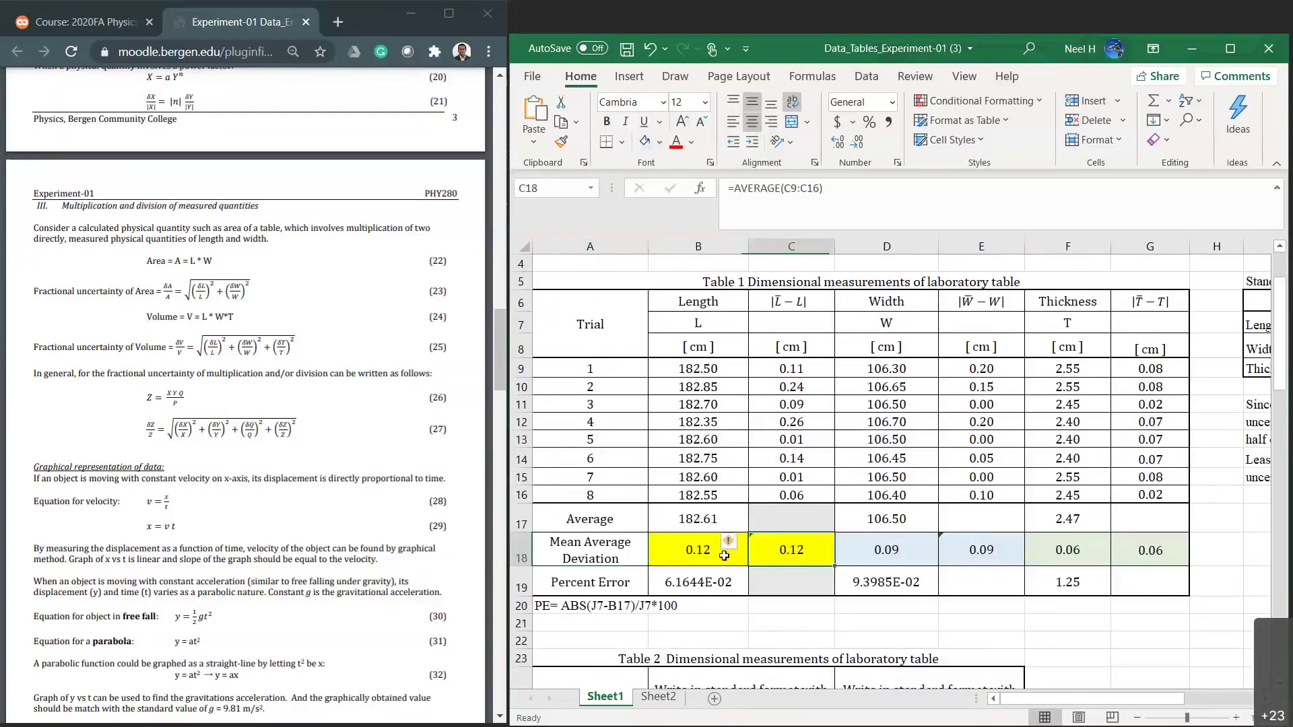
pyautogui.press('Left')
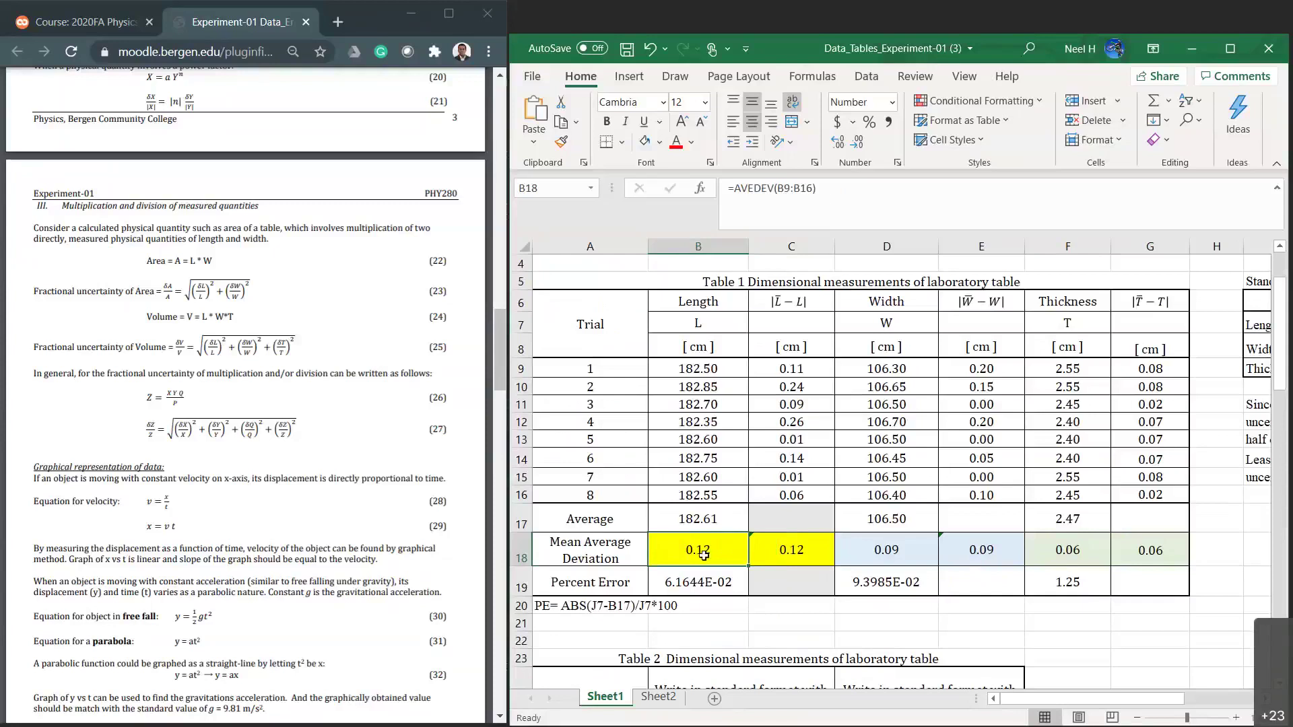
pyautogui.click(812, 552)
# Compare the area uncertainty formula in B38 with the δA equation in Table 3 and the Delta-A note in row 33
pyautogui.scroll(-8, 811, 552)
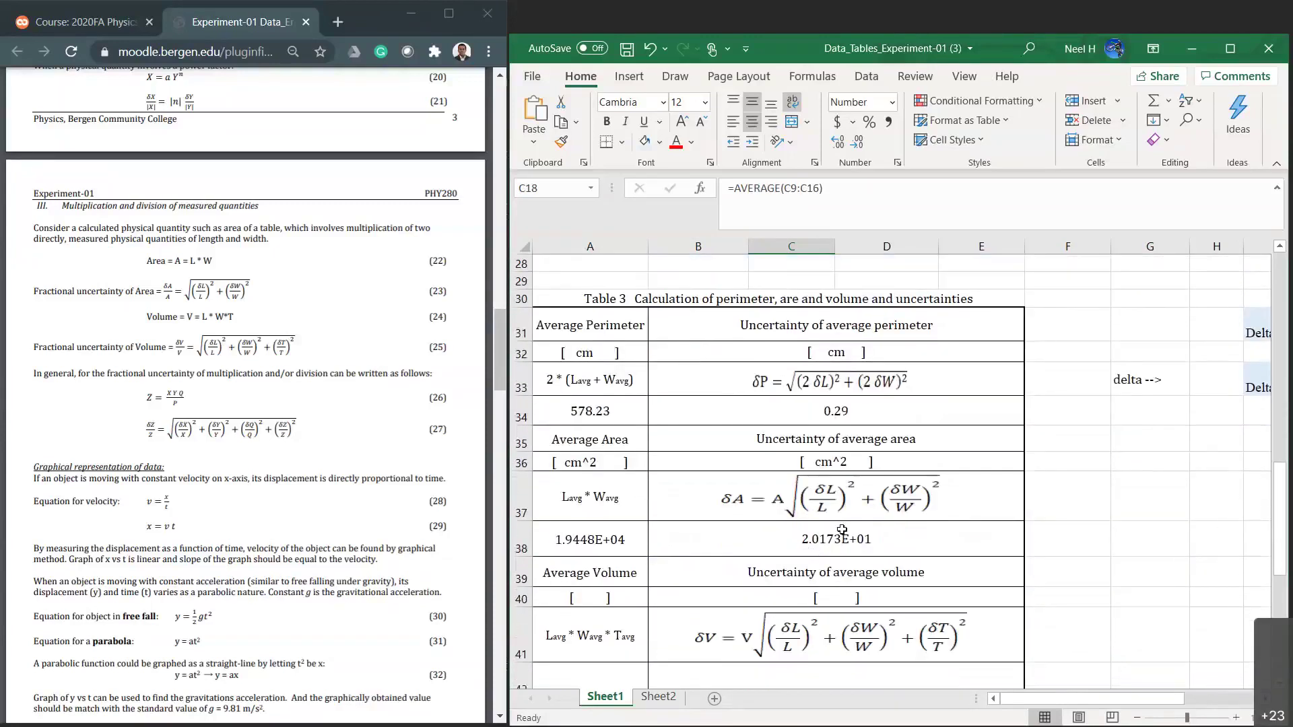
pyautogui.click(811, 548)
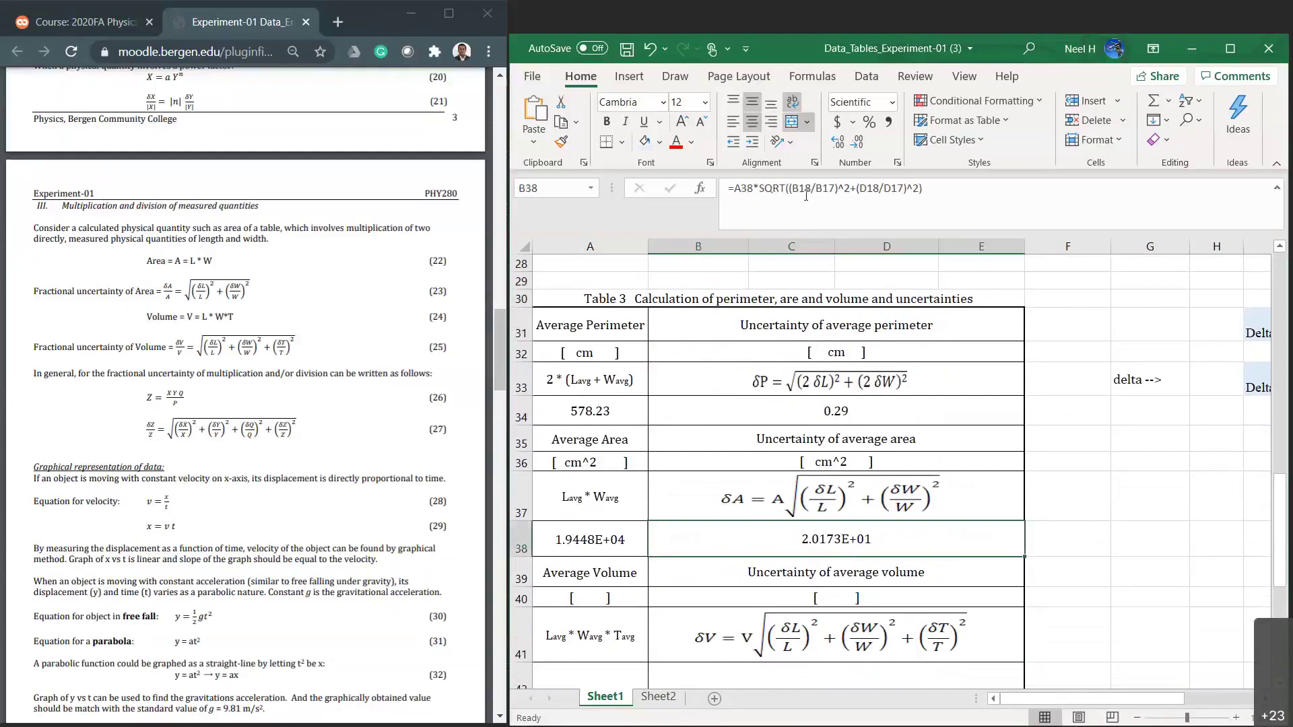
pyautogui.click(805, 190)
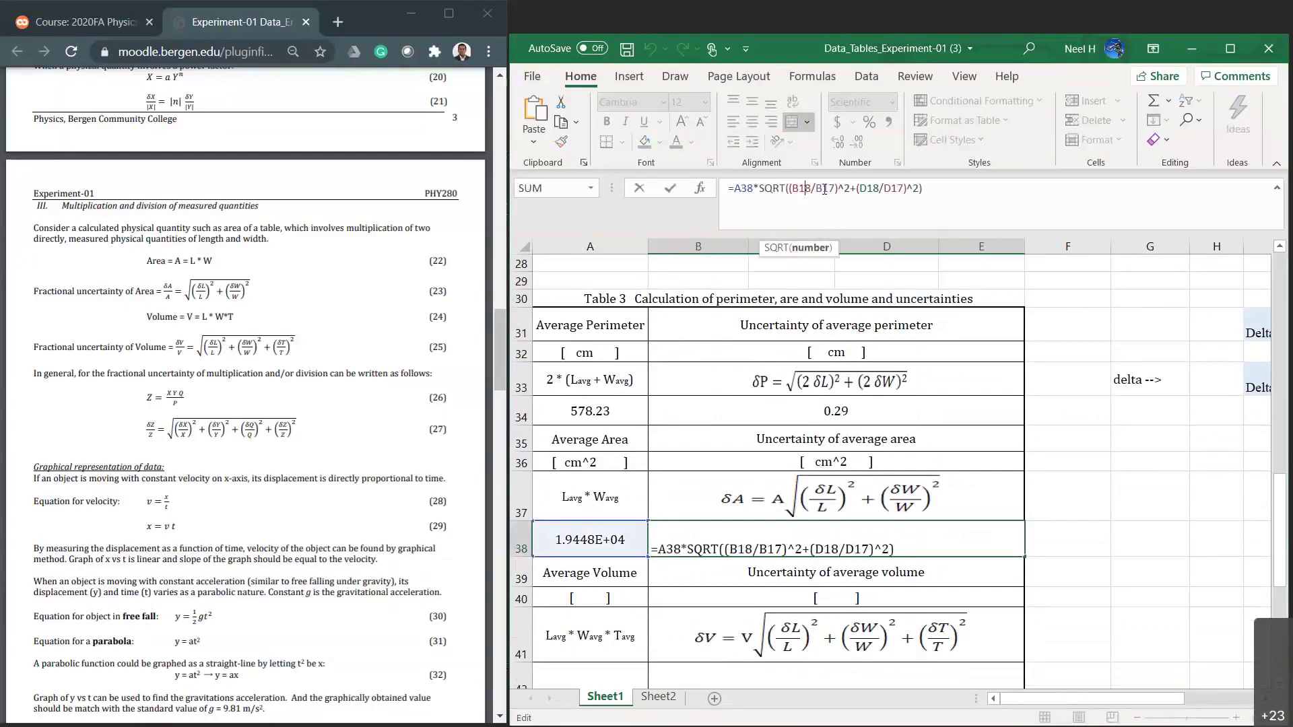
pyautogui.click(888, 189)
pyautogui.press('Return')
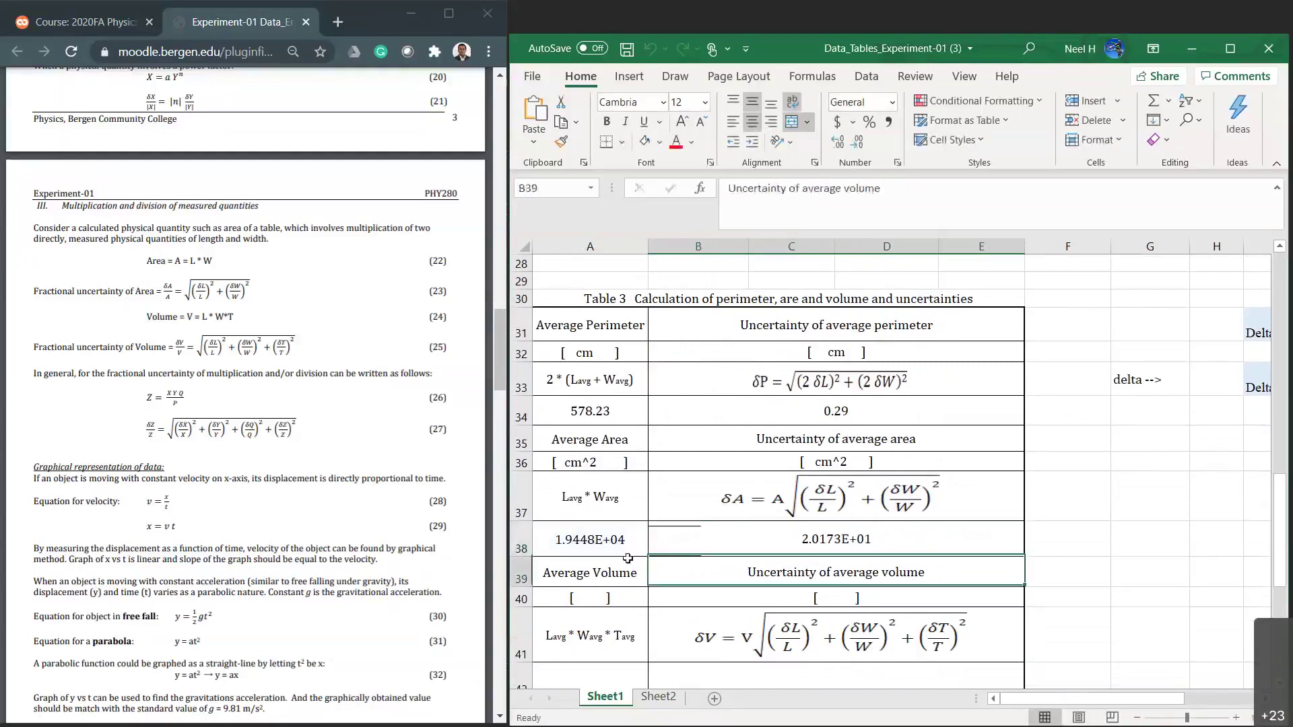
pyautogui.click(875, 509)
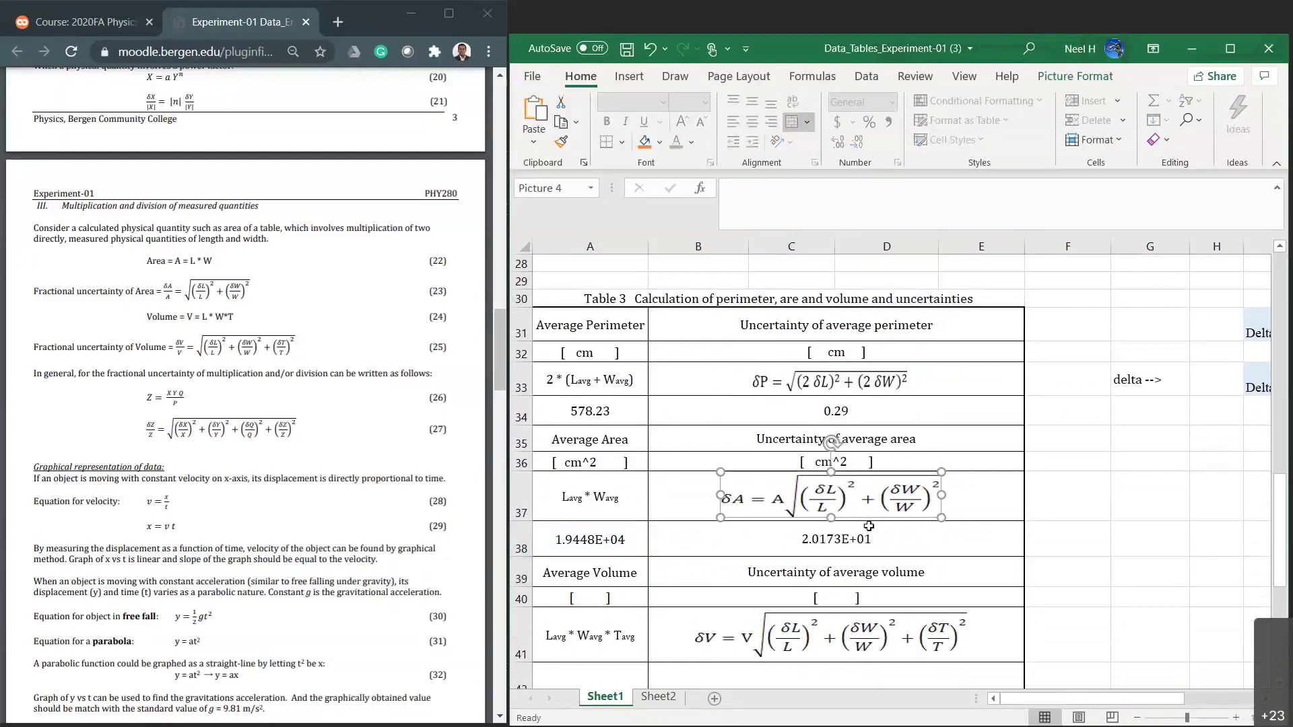
pyautogui.click(880, 537)
pyautogui.scroll(-2, 892, 573)
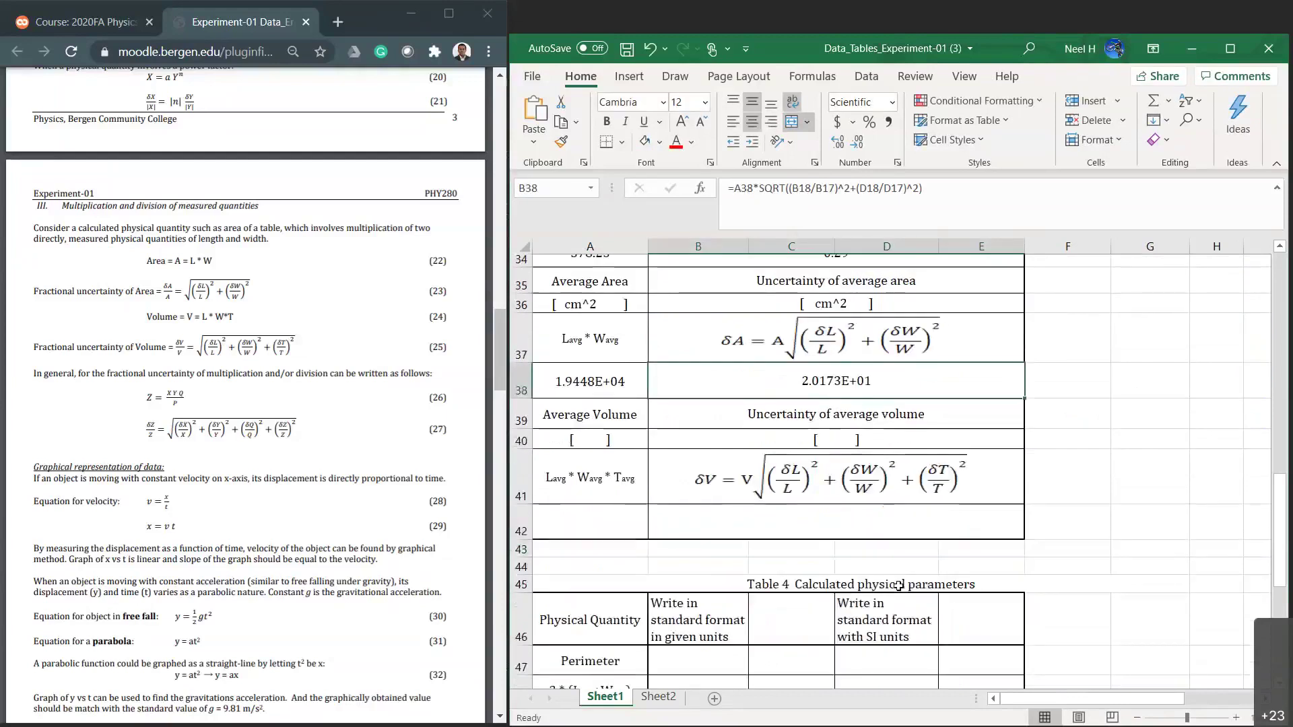
pyautogui.scroll(1, 980, 429)
pyautogui.hscroll(5, 980, 428)
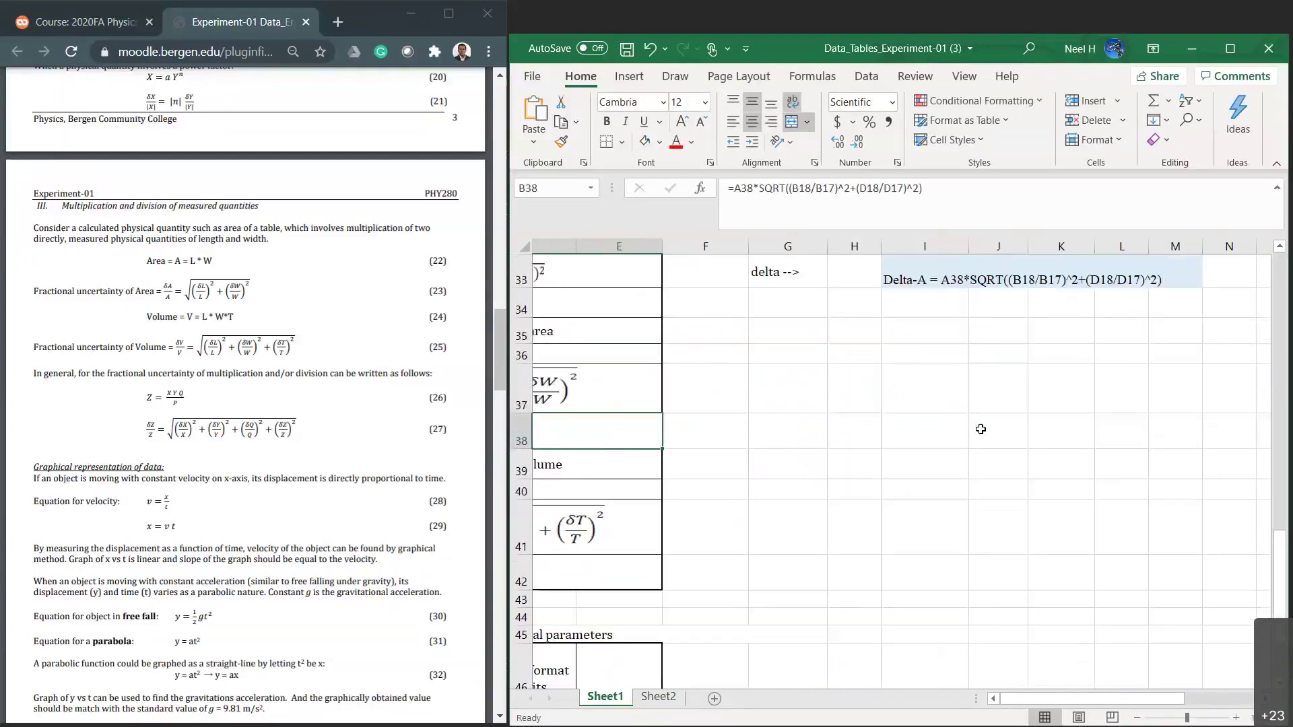
pyautogui.scroll(1, 980, 429)
pyautogui.click(848, 355)
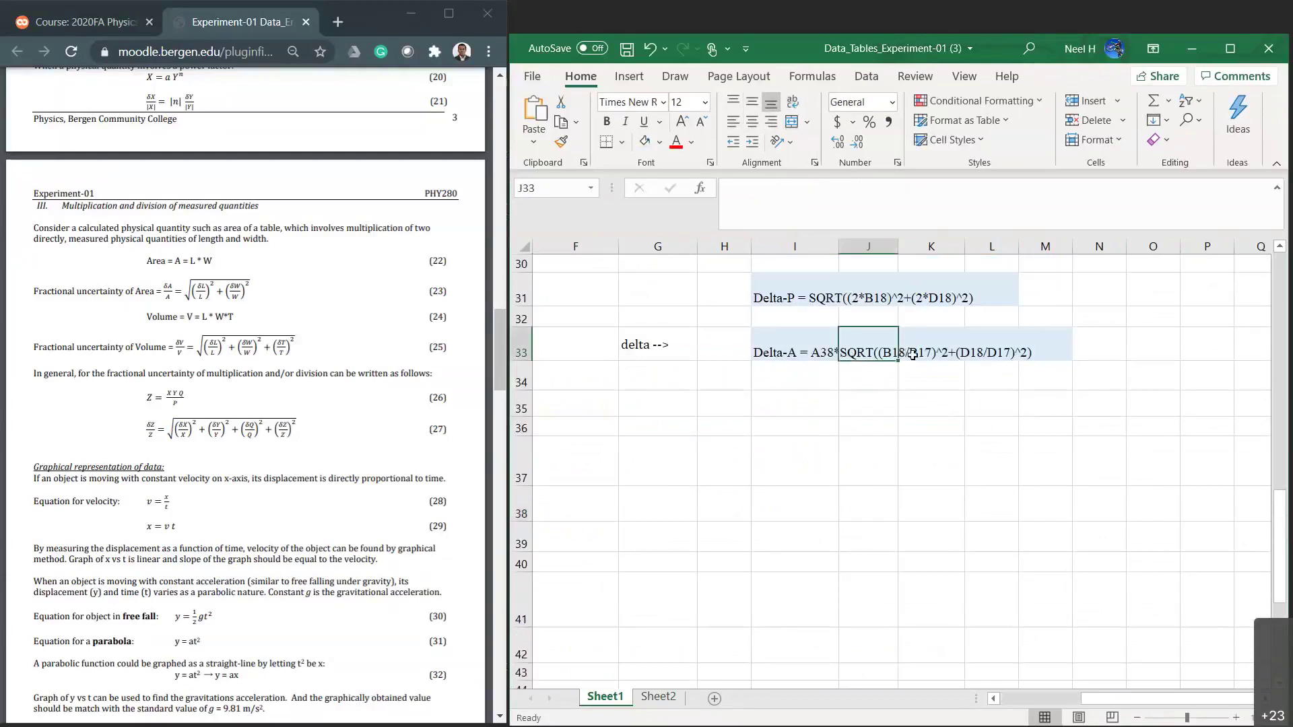
pyautogui.click(916, 355)
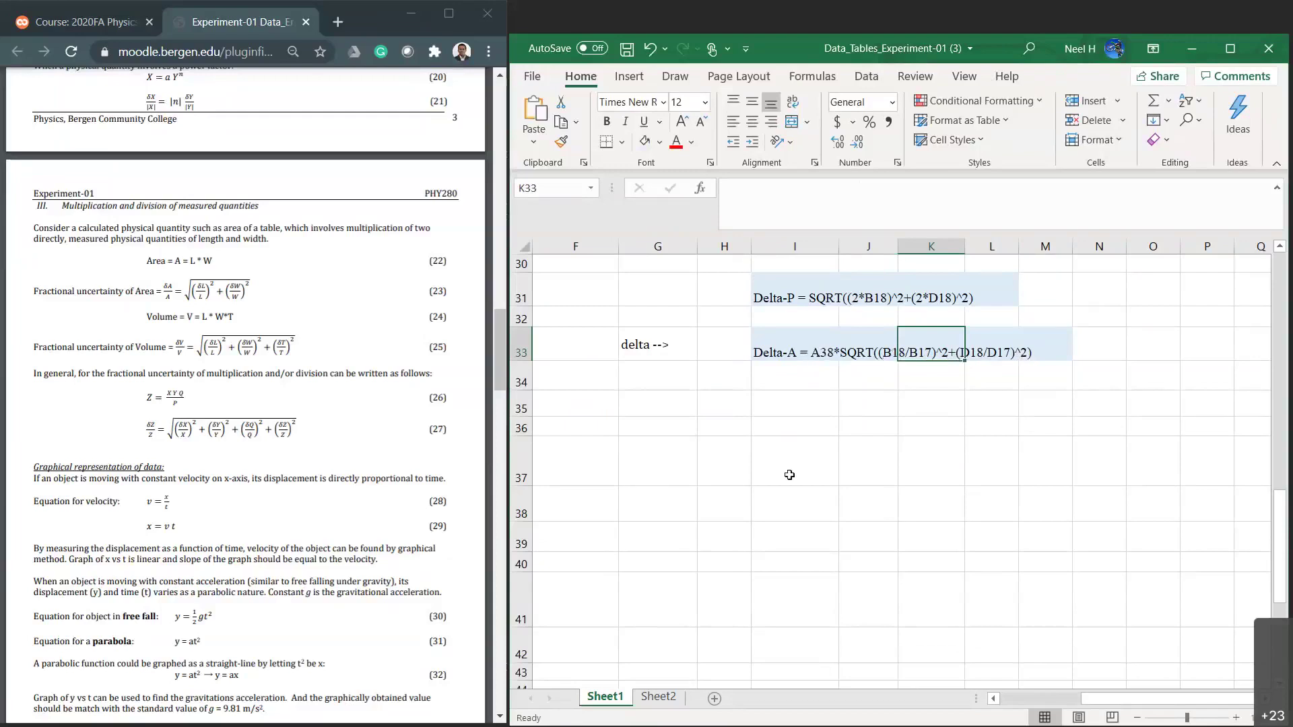
# Clear the "delta -->" label from G33 and maximize the workbook window
pyautogui.click(669, 351)
pyautogui.press('BackSpace')
pyautogui.press('Return')
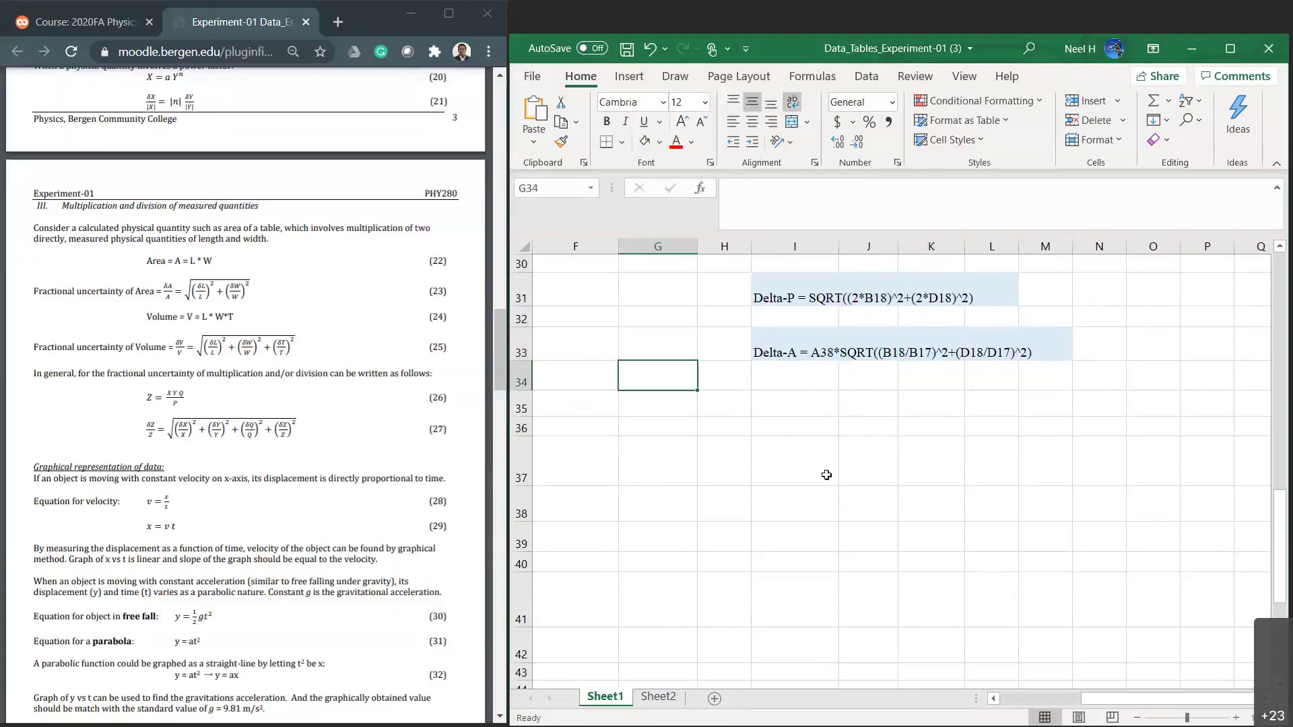
pyautogui.hscroll(-1, 745, 484)
pyautogui.click(1229, 48)
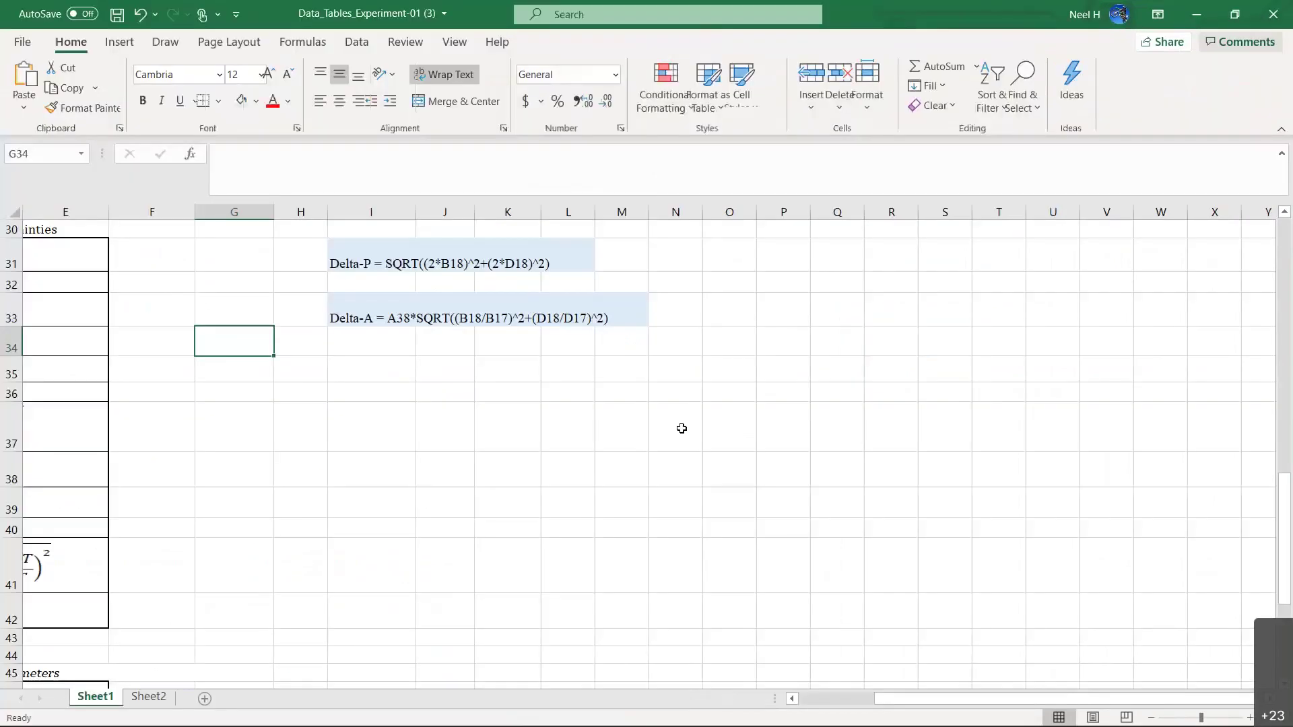
# Calculate the average volume in A42 from the Table 1 average length, width and thickness with =B17*D17*F17
pyautogui.hscroll(-3, 661, 439)
pyautogui.scroll(1, 656, 441)
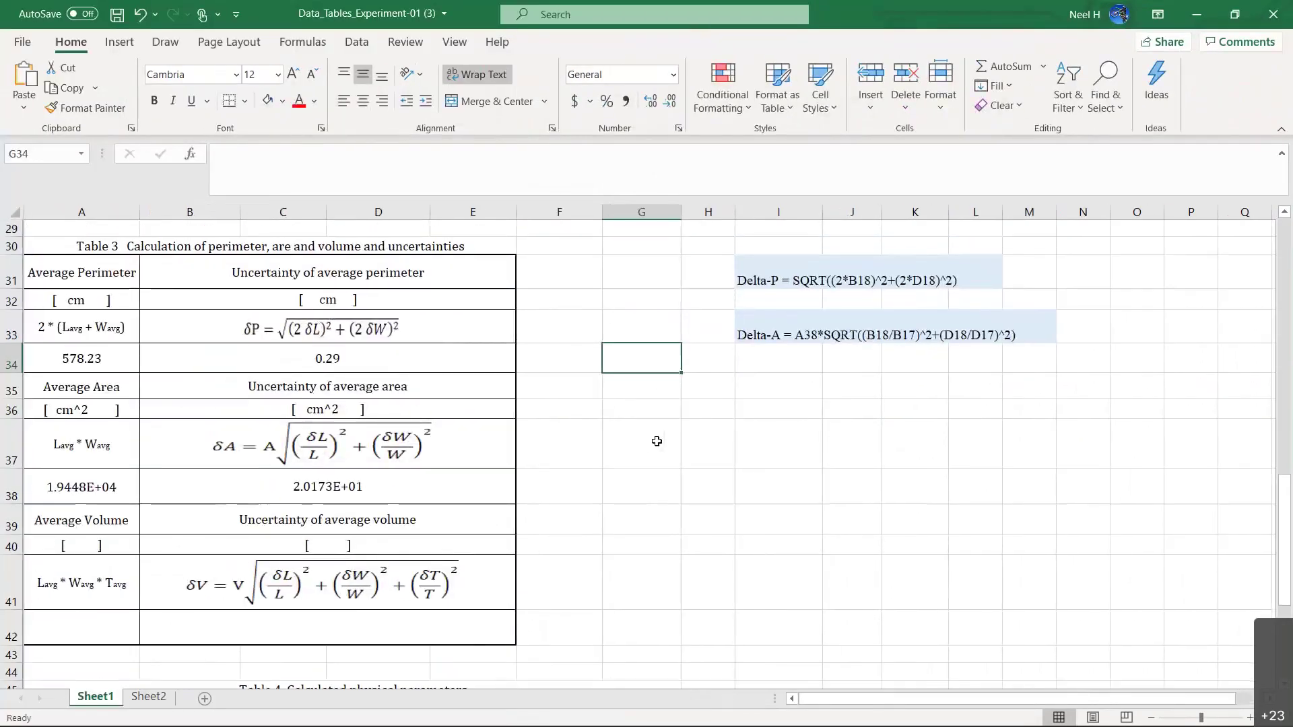
pyautogui.scroll(-1, 395, 509)
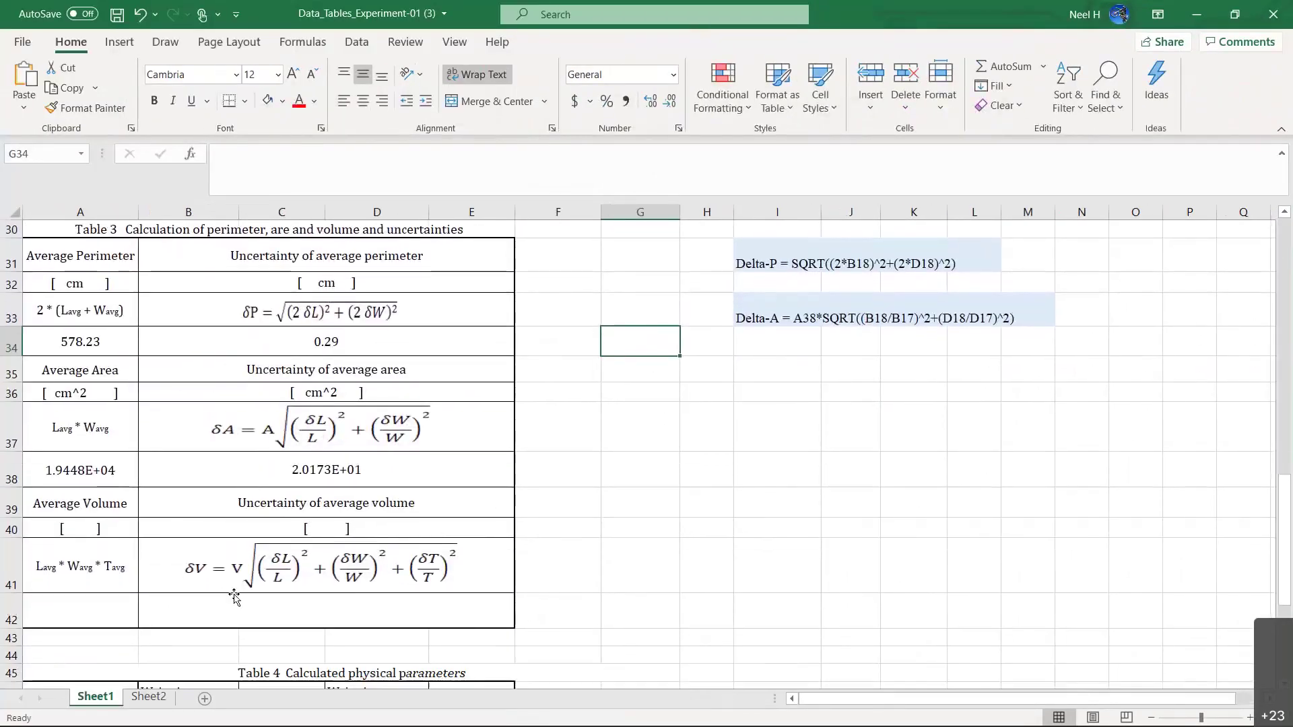
pyautogui.click(111, 609)
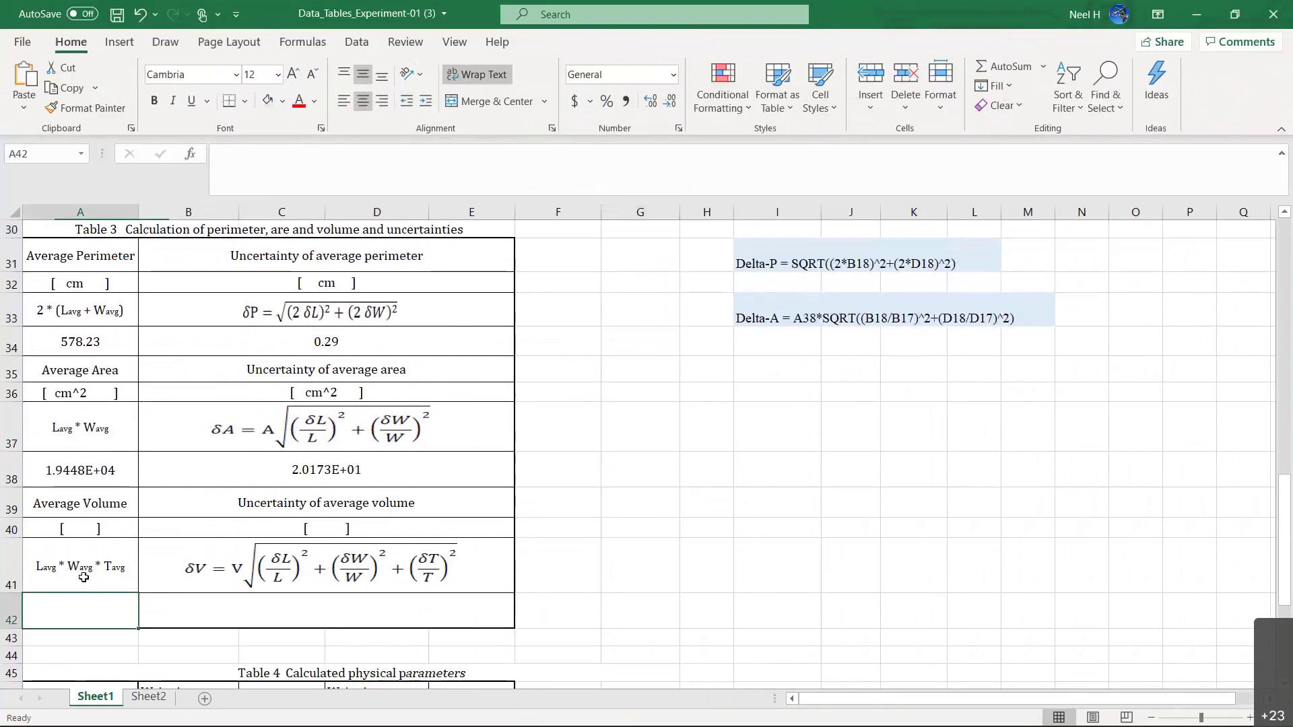
pyautogui.write('=')
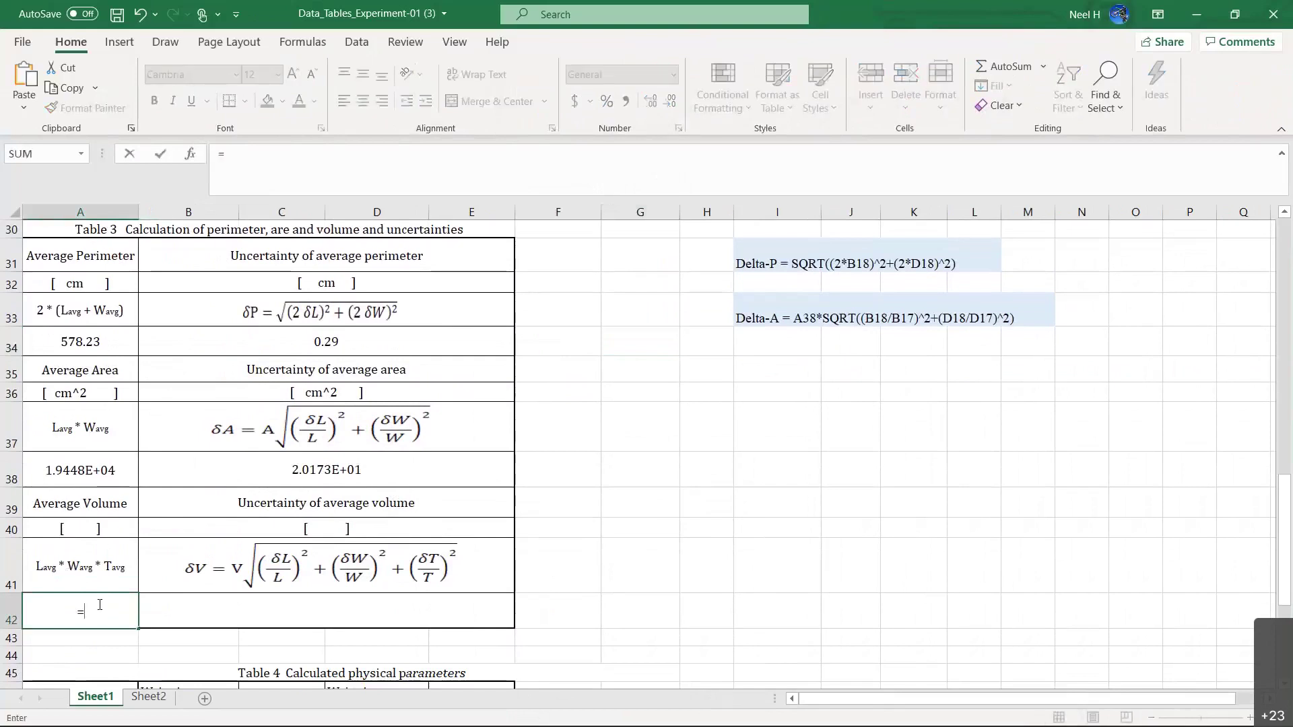
pyautogui.scroll(7, 99, 604)
pyautogui.click(195, 359)
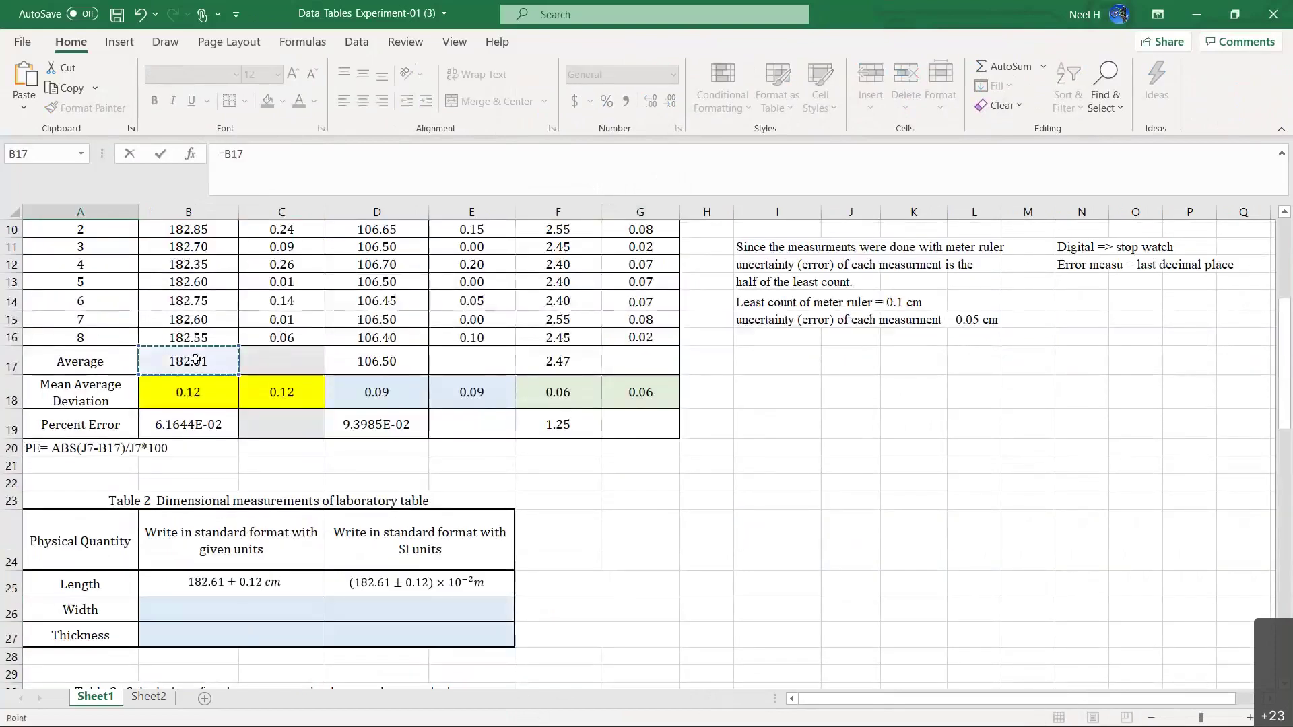
pyautogui.write('*')
pyautogui.click(373, 363)
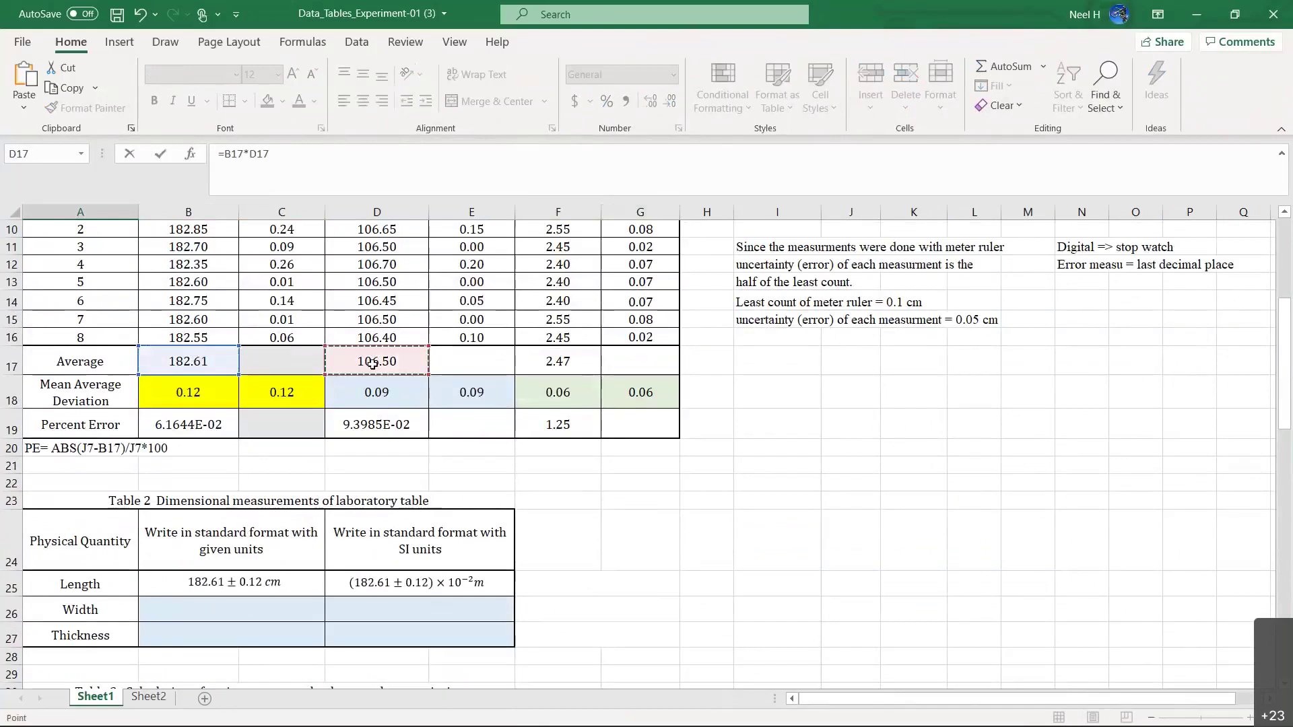
pyautogui.write('*')
pyautogui.click(563, 361)
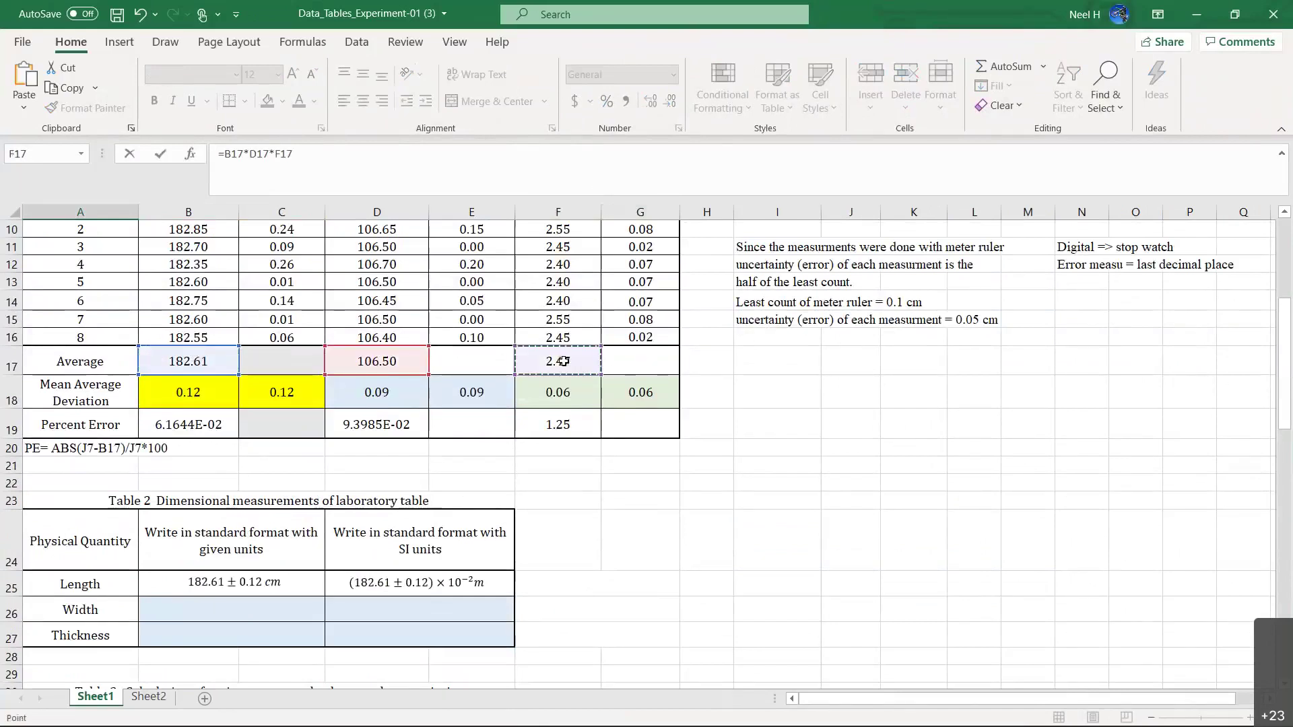
pyautogui.press('Return')
# Enter cm^3 as the unit between the brackets in A40 for the average volume
pyautogui.scroll(-2, 566, 369)
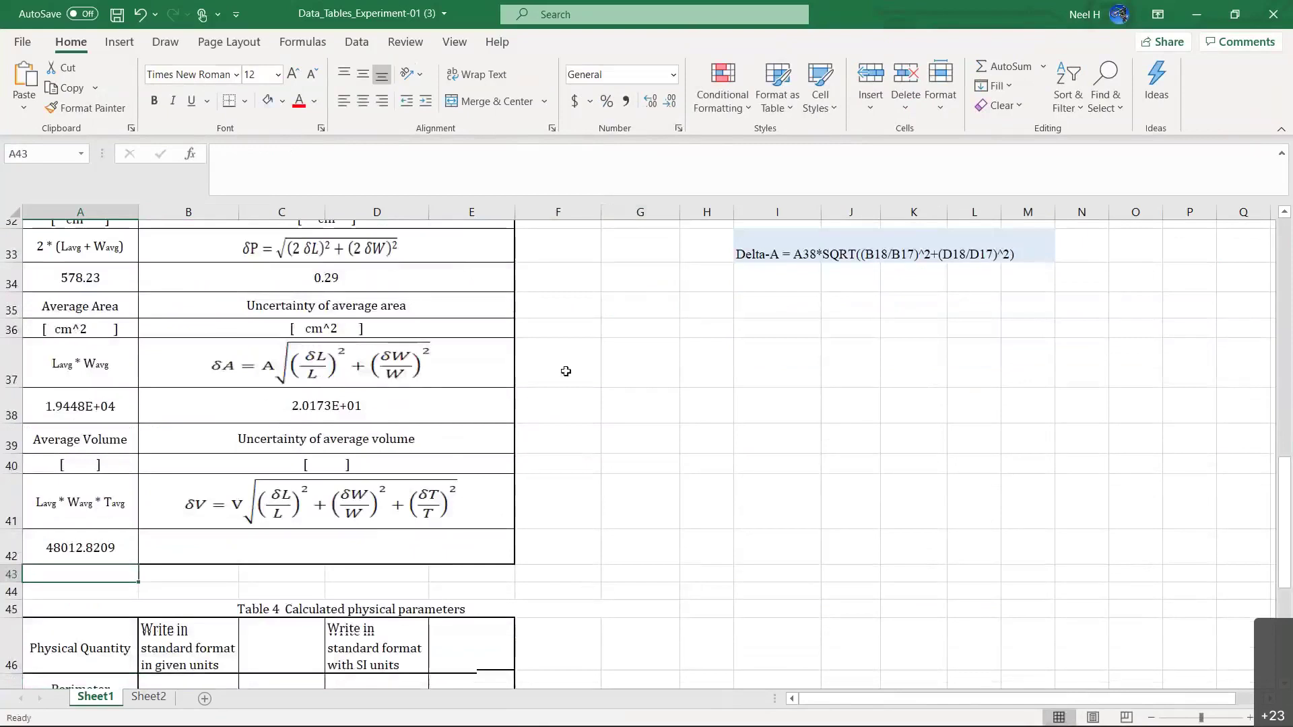
pyautogui.click(60, 539)
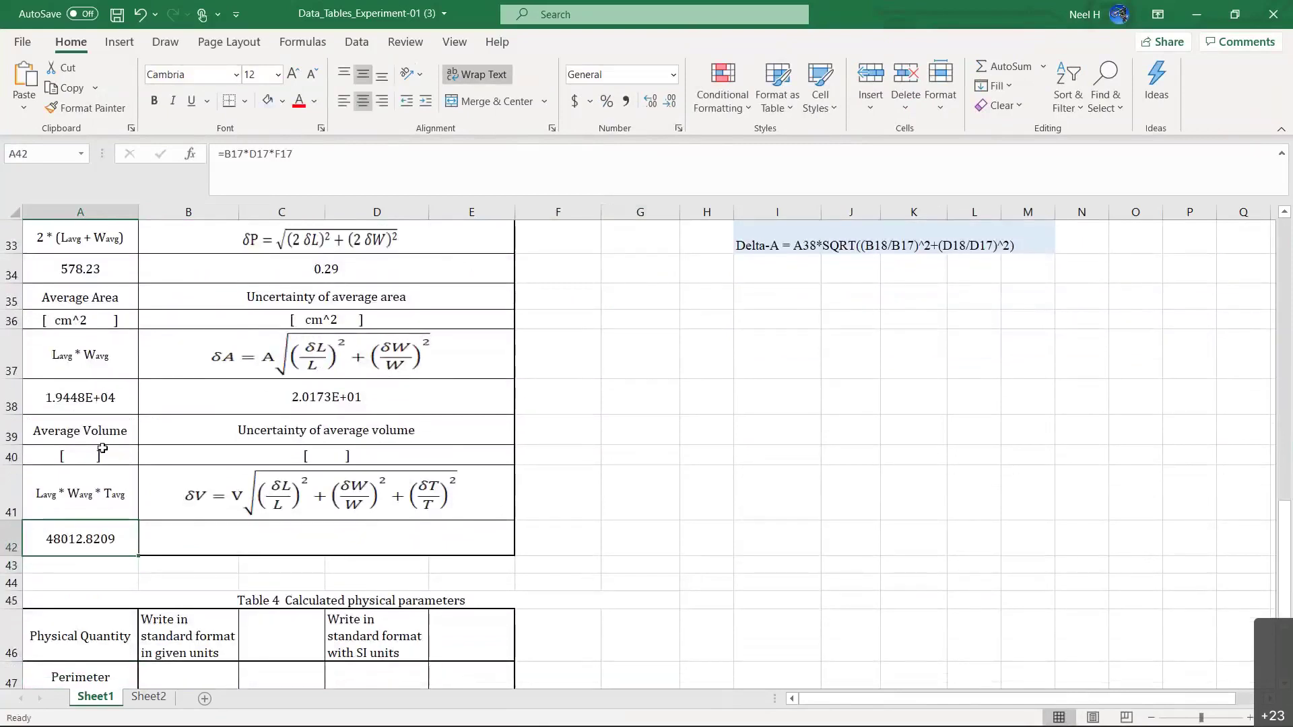
pyautogui.click(84, 455)
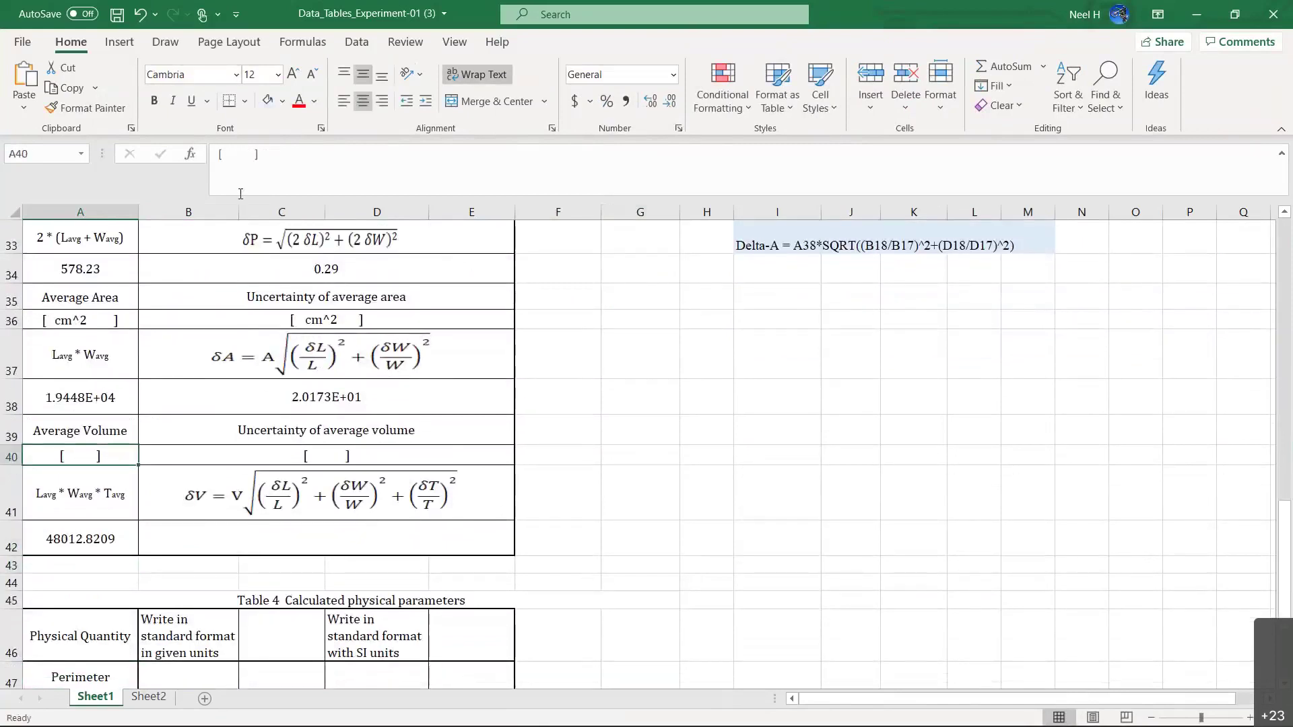
pyautogui.click(240, 152)
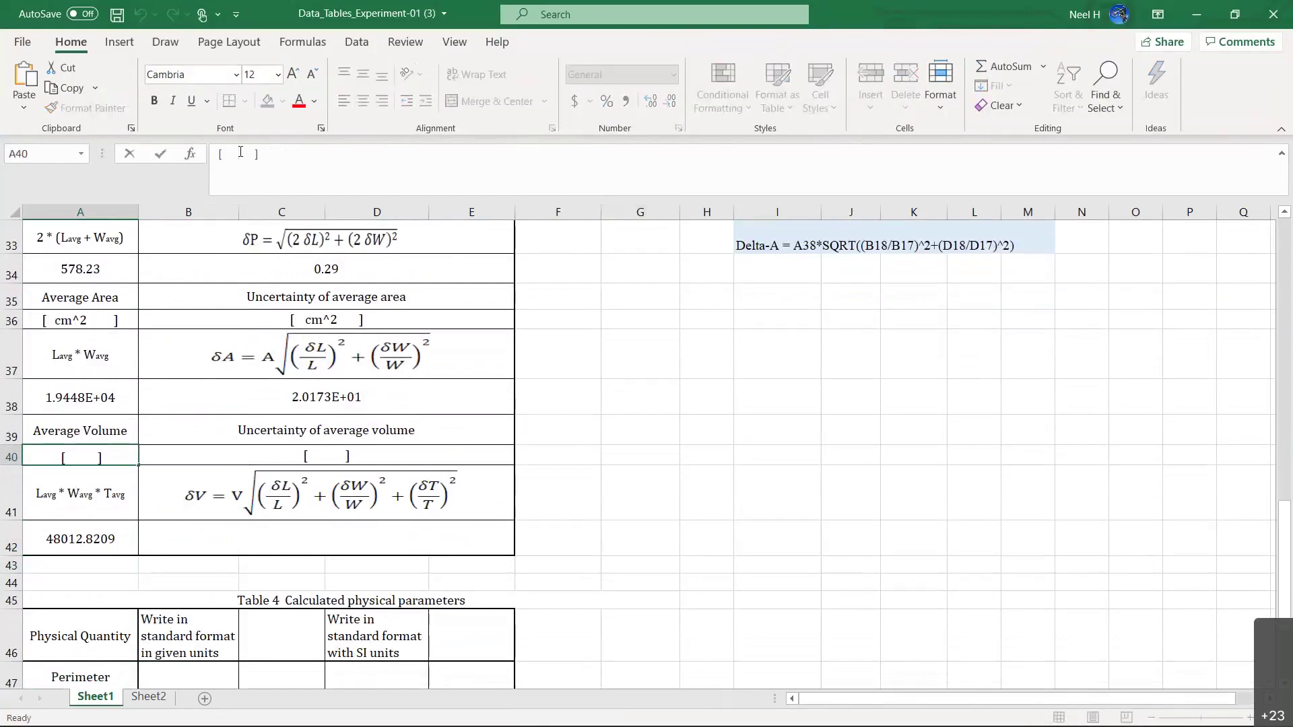
pyautogui.write('cm^3')
pyautogui.press('Return')
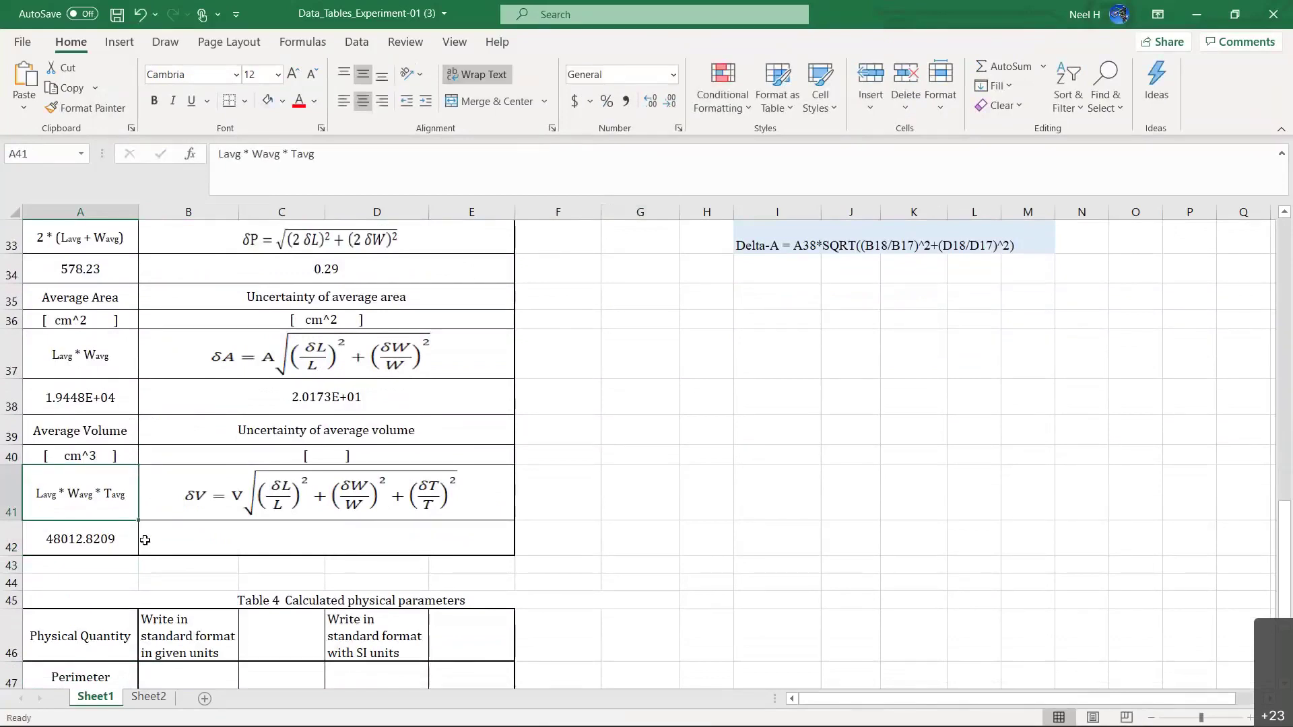
pyautogui.click(91, 547)
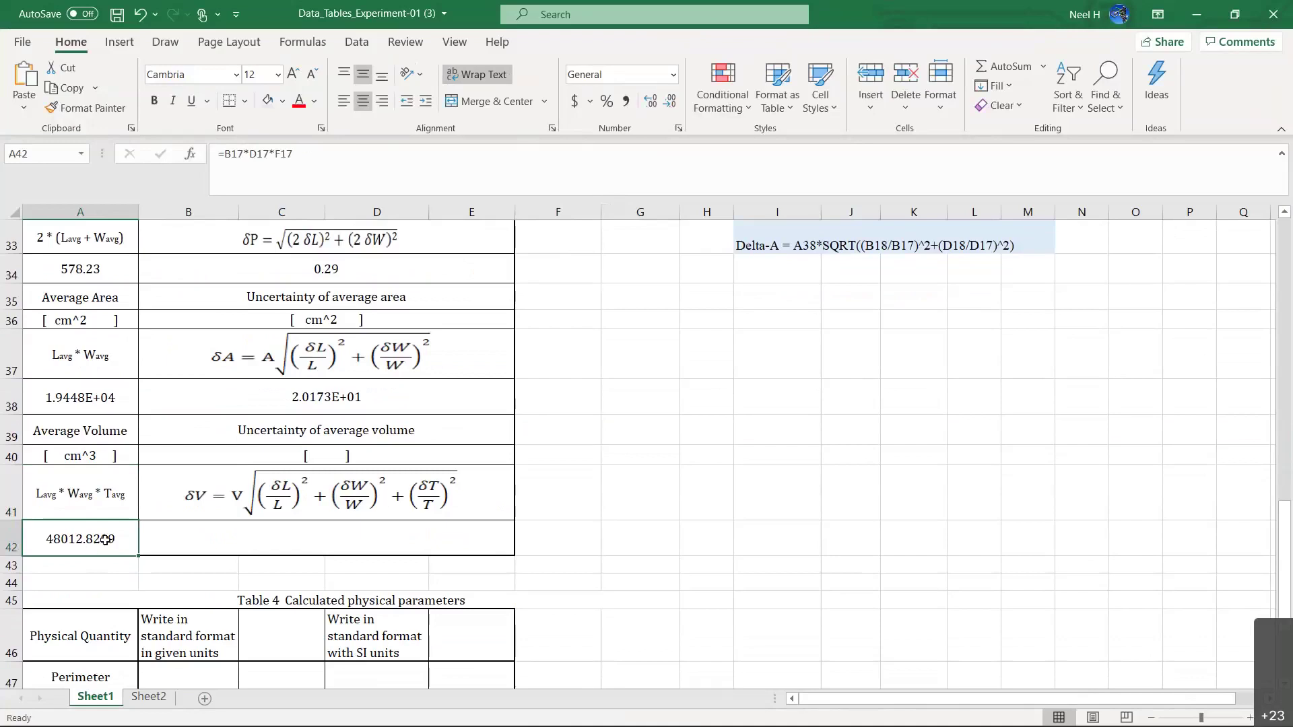
pyautogui.rightClick(105, 540)
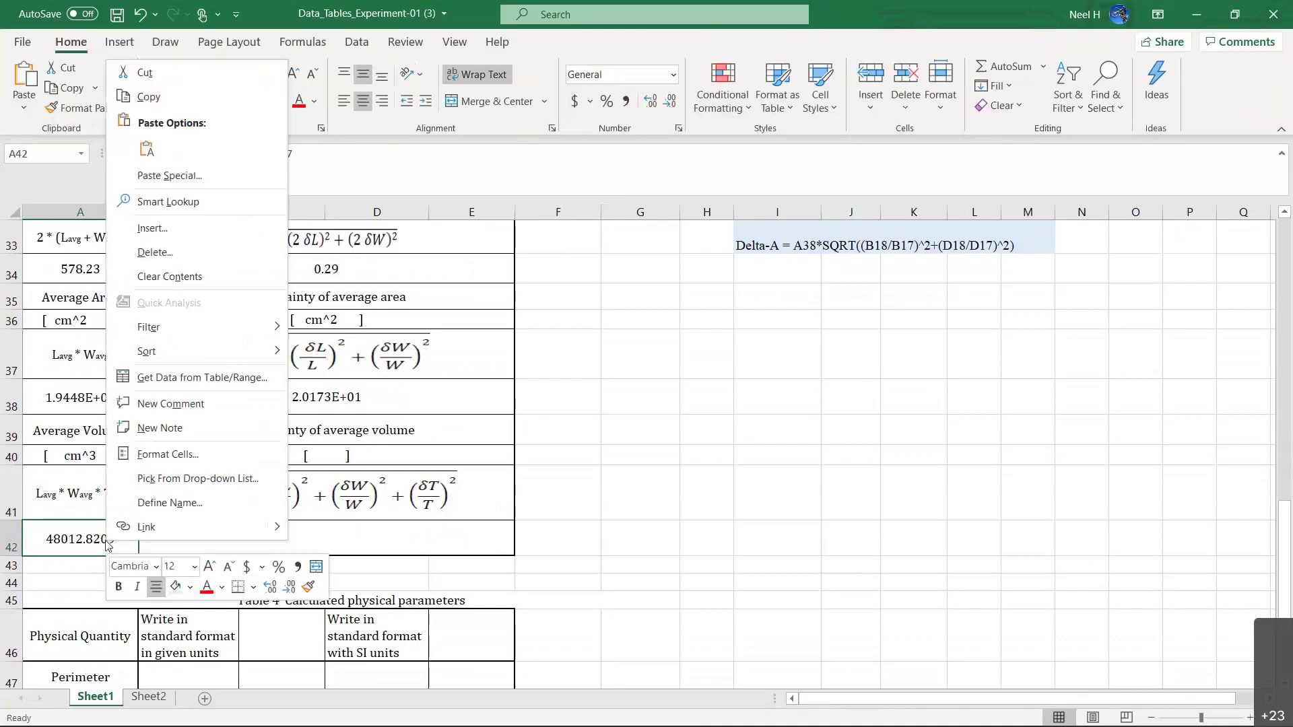
pyautogui.click(193, 456)
pyautogui.click(42, 389)
pyautogui.click(42, 398)
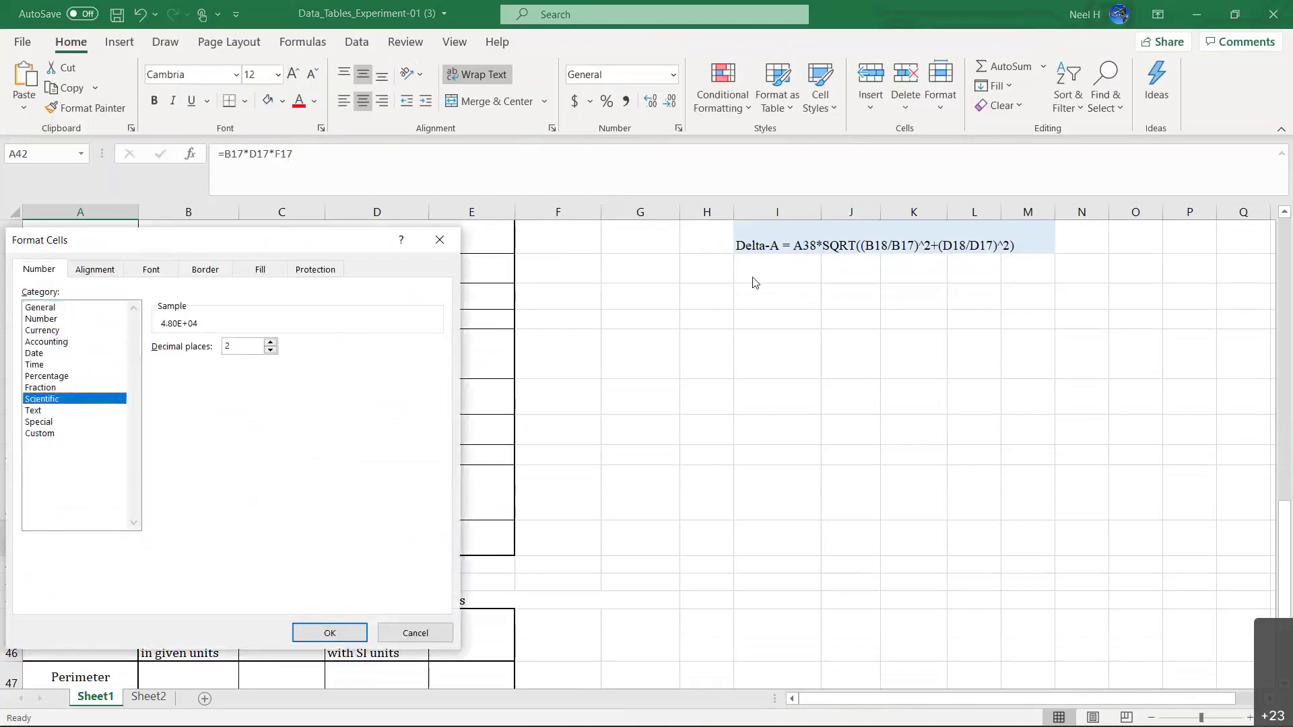
pyautogui.moveTo(287, 240); pyautogui.dragTo(845, 261)
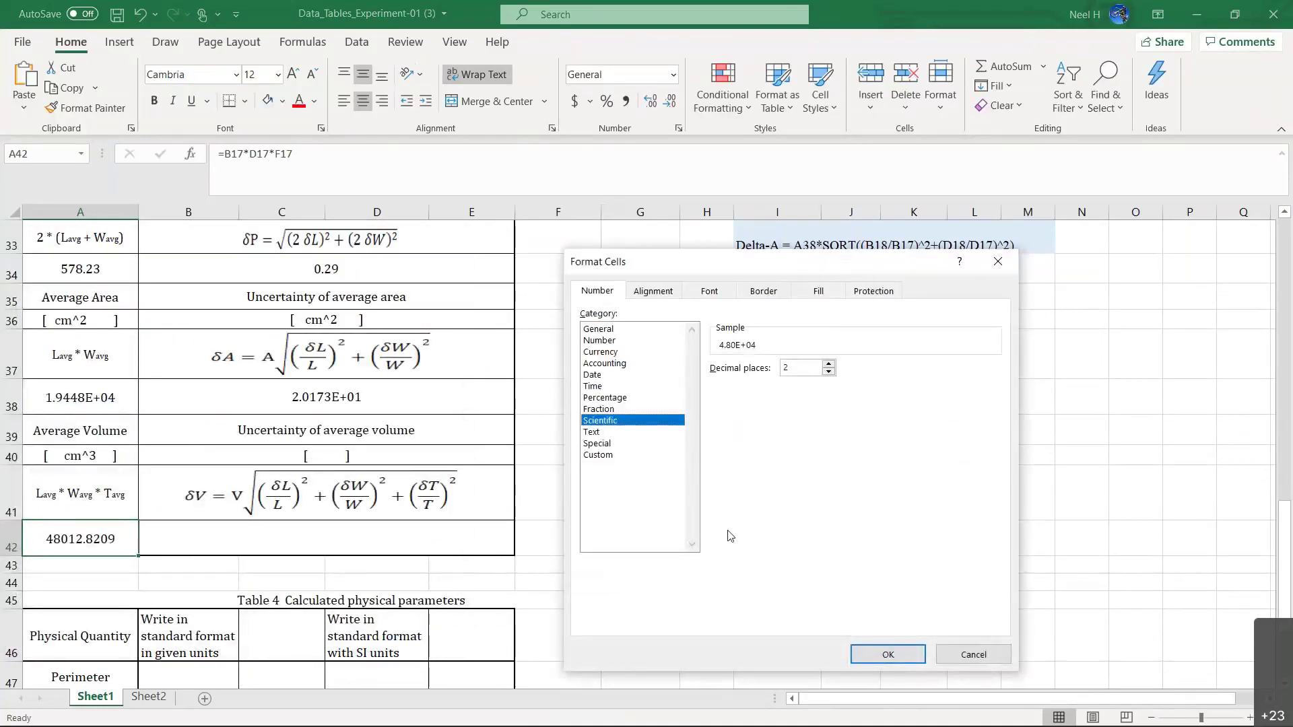
pyautogui.click(973, 654)
# Examine the average length, width and thickness formulas in B17, D17 and F17 of Table 1
pyautogui.scroll(2, 569, 539)
pyautogui.scroll(7, 569, 540)
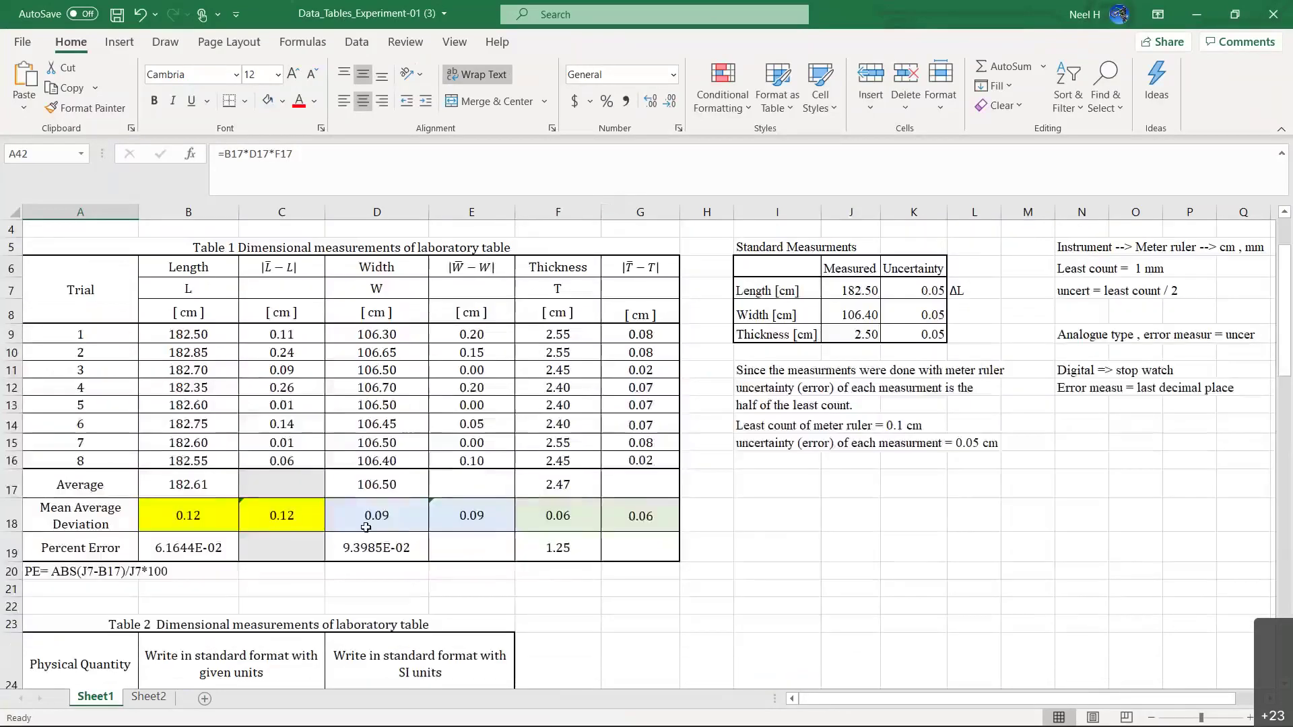
pyautogui.click(204, 485)
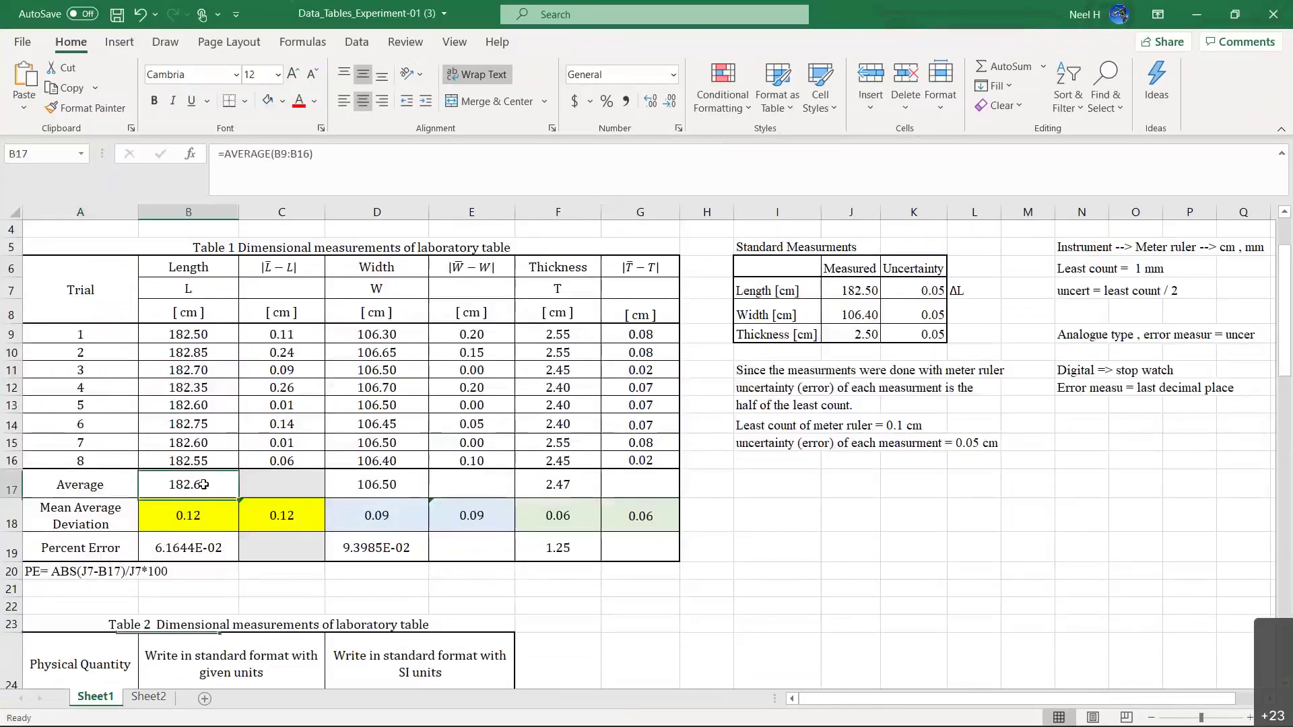
pyautogui.click(367, 487)
pyautogui.click(545, 485)
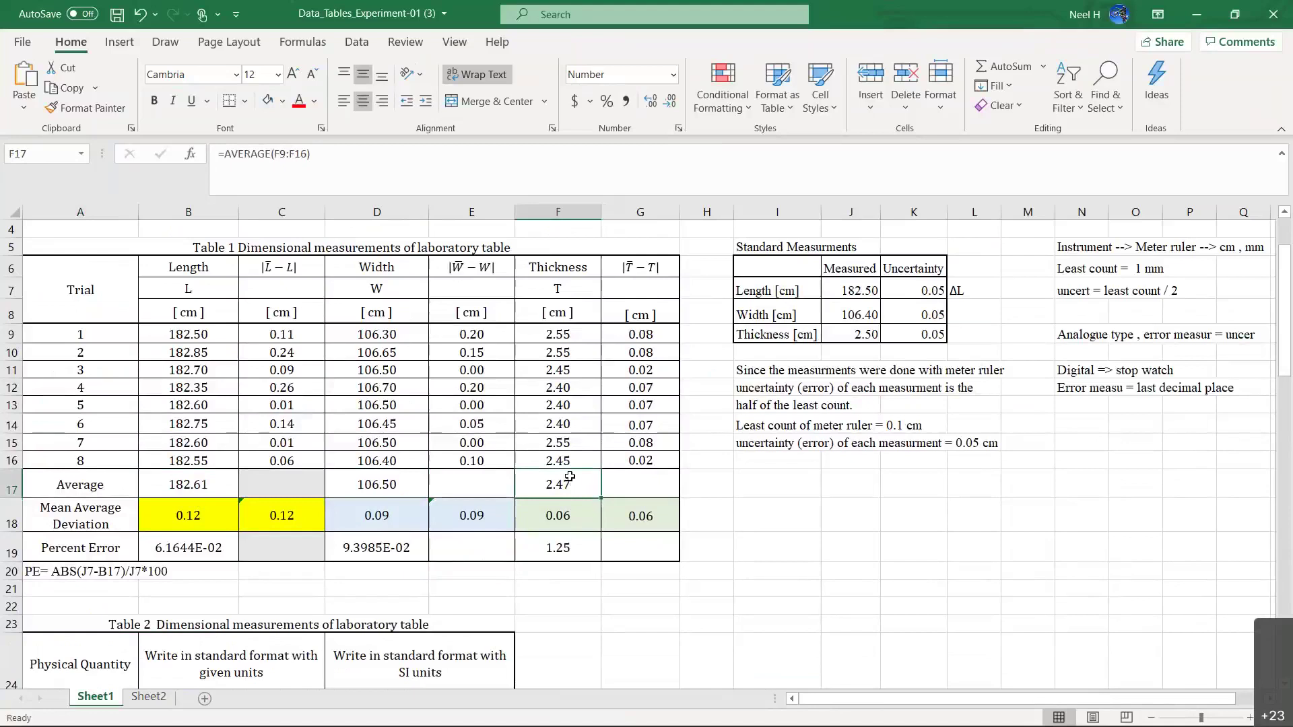
# Format the average volume in A42 as Scientific with 2 decimal places
pyautogui.scroll(-1, 566, 479)
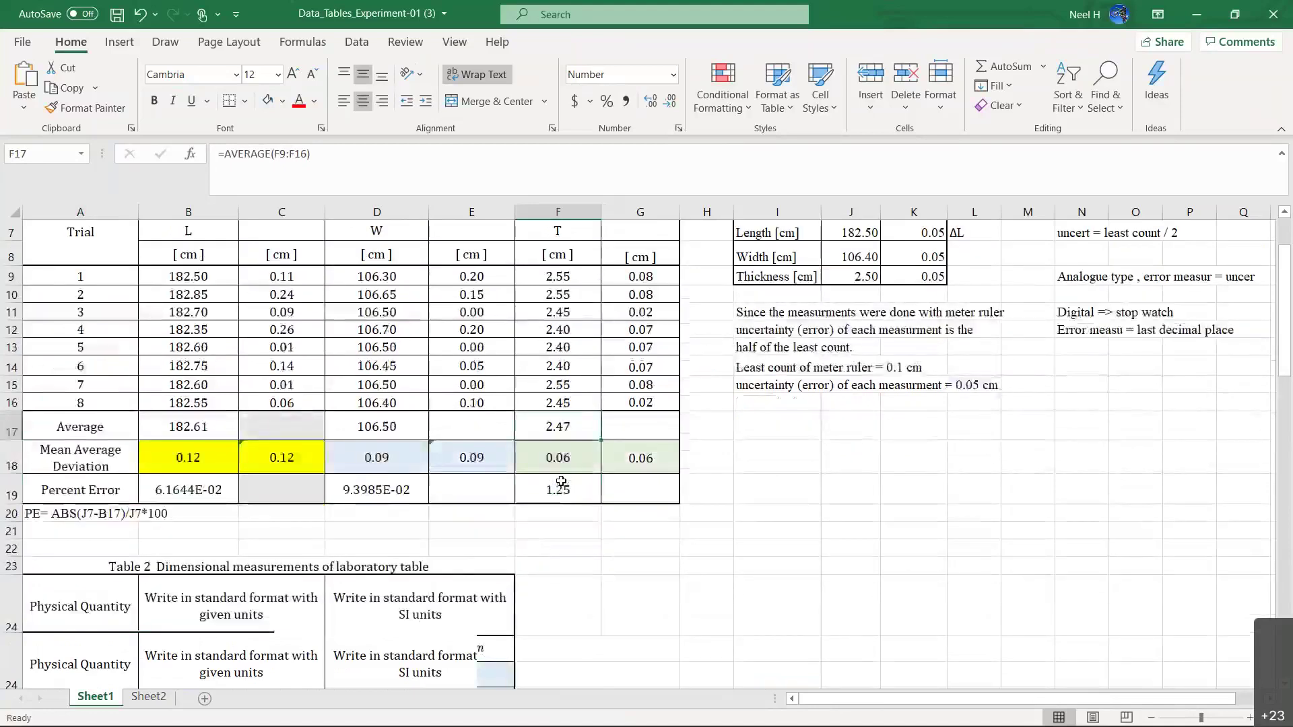
pyautogui.scroll(-9, 561, 482)
pyautogui.click(96, 479)
pyautogui.rightClick(95, 486)
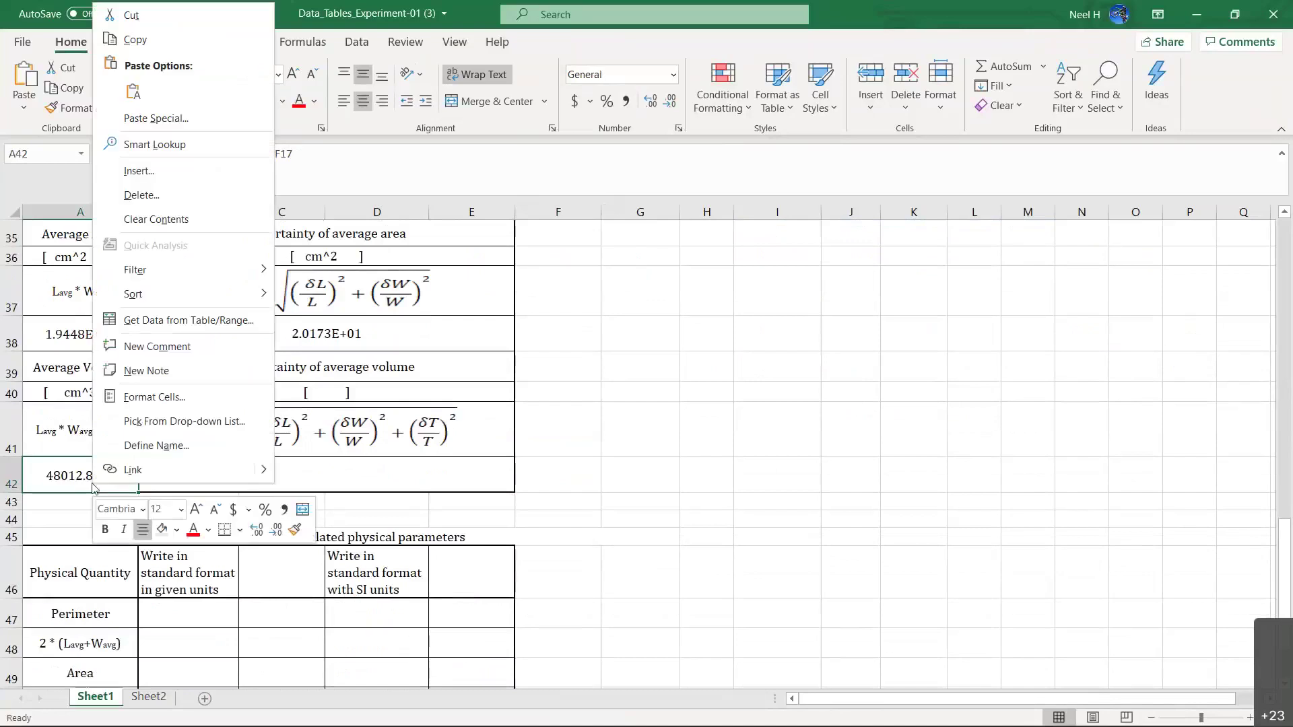
pyautogui.click(154, 396)
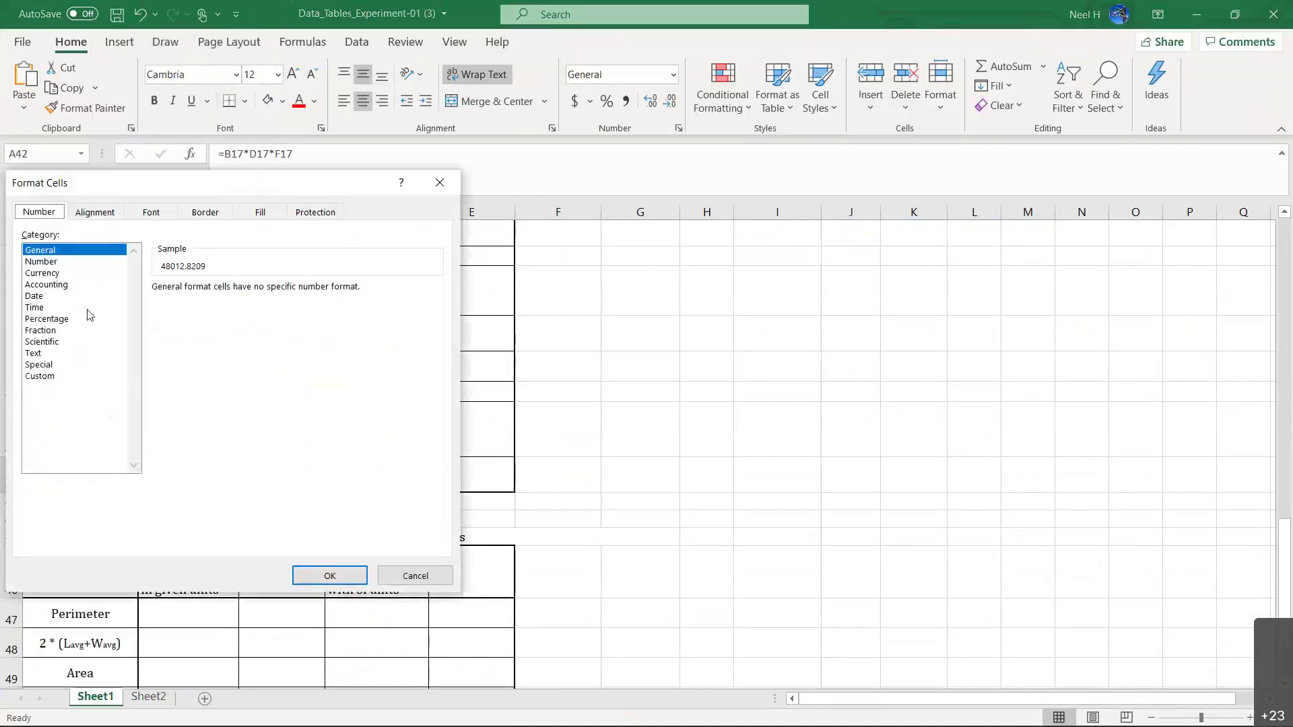
pyautogui.click(53, 341)
pyautogui.click(271, 285)
pyautogui.click(269, 293)
pyautogui.click(335, 575)
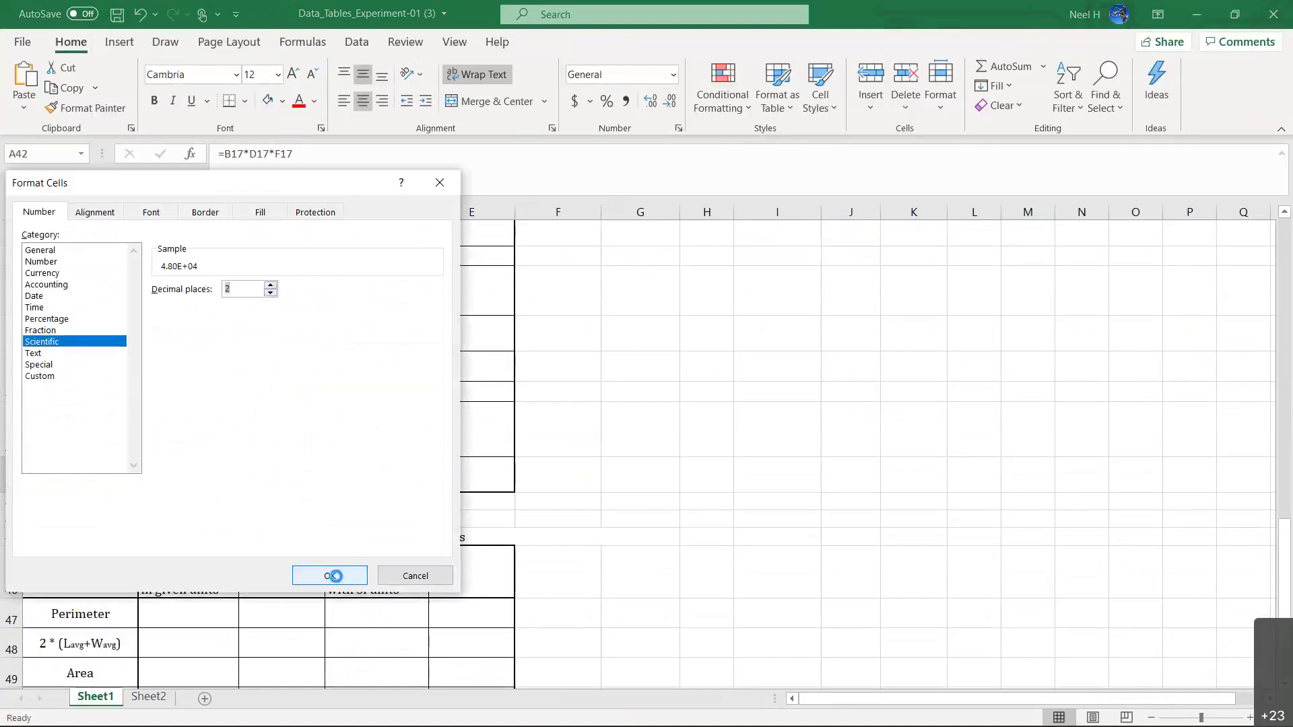
pyautogui.click(641, 438)
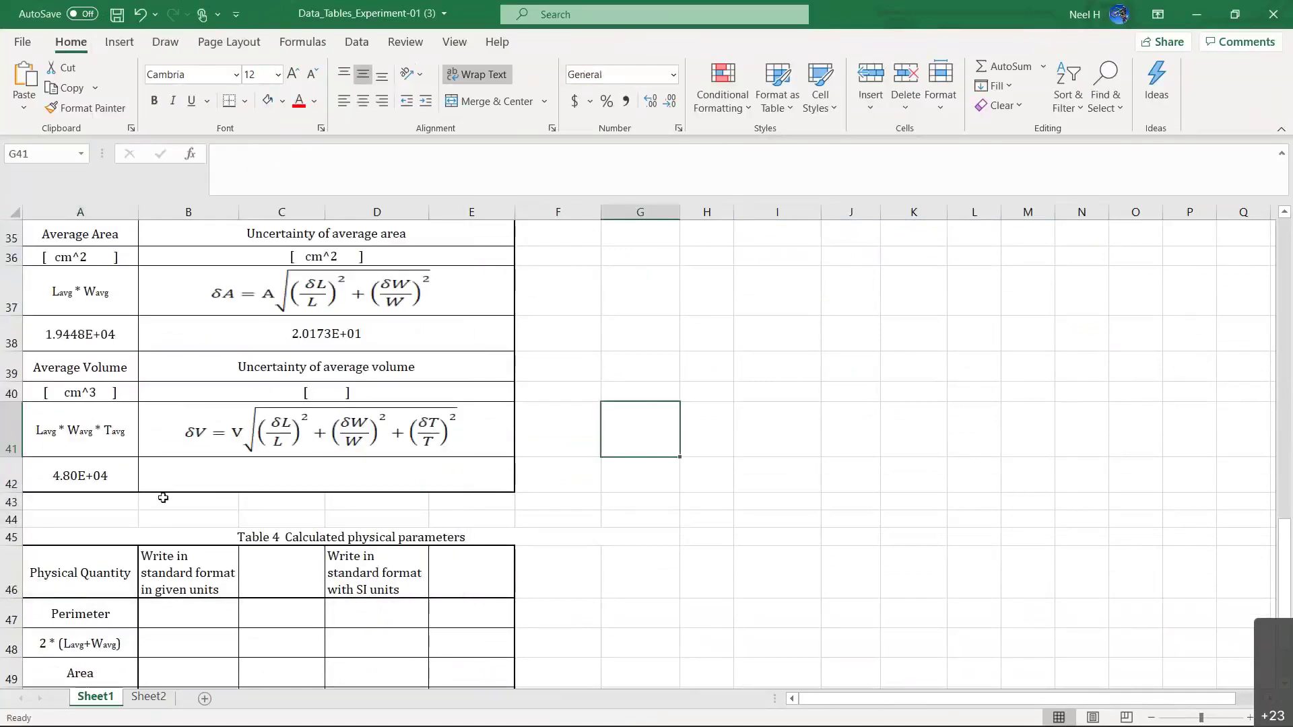
# Check the fractional uncertainty of volume equation in the lab manual shown beside the workbook, with volume uncertainty cell B42 selected
pyautogui.click(128, 481)
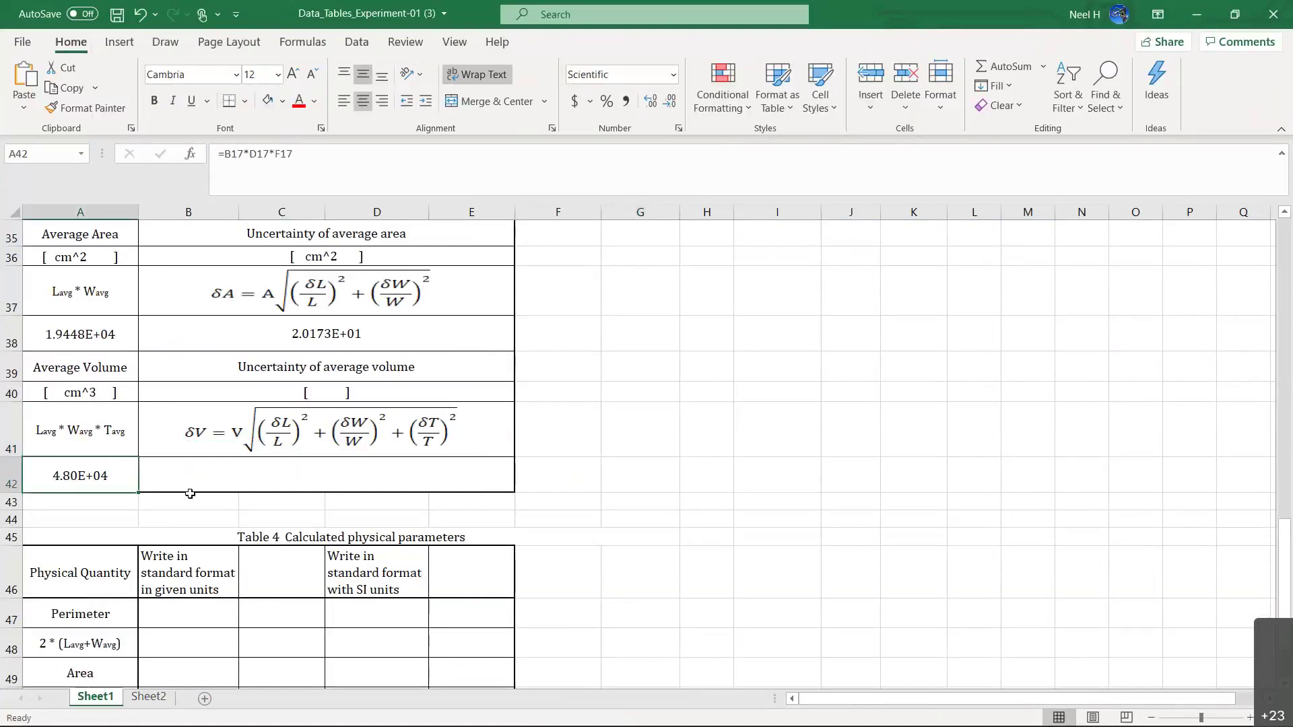
pyautogui.click(272, 474)
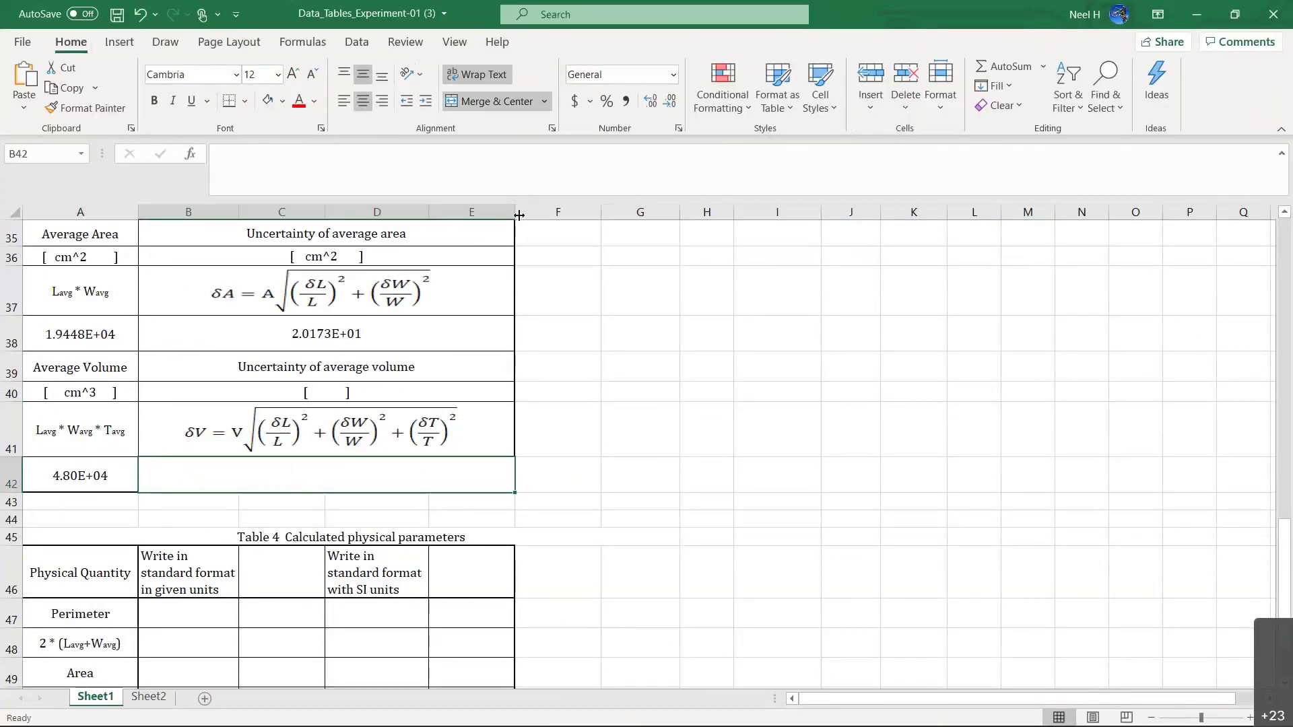
pyautogui.scroll(2, 905, 428)
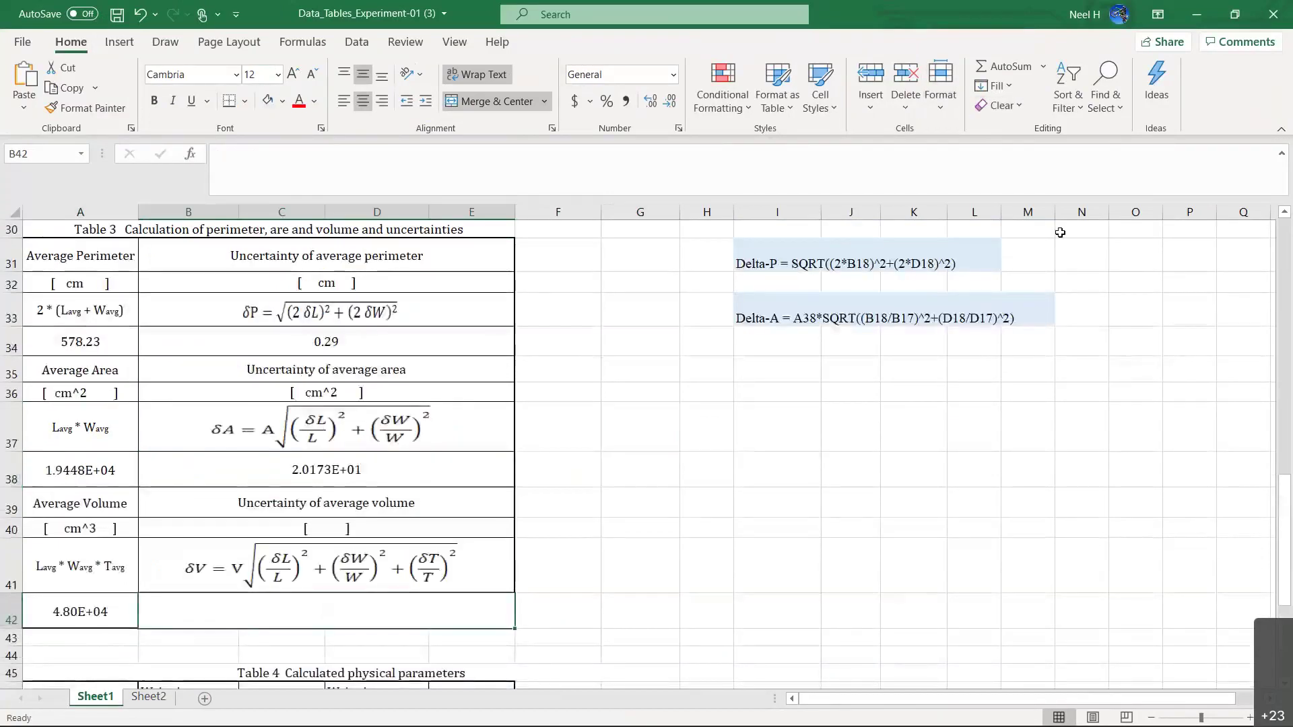
pyautogui.click(1237, 14)
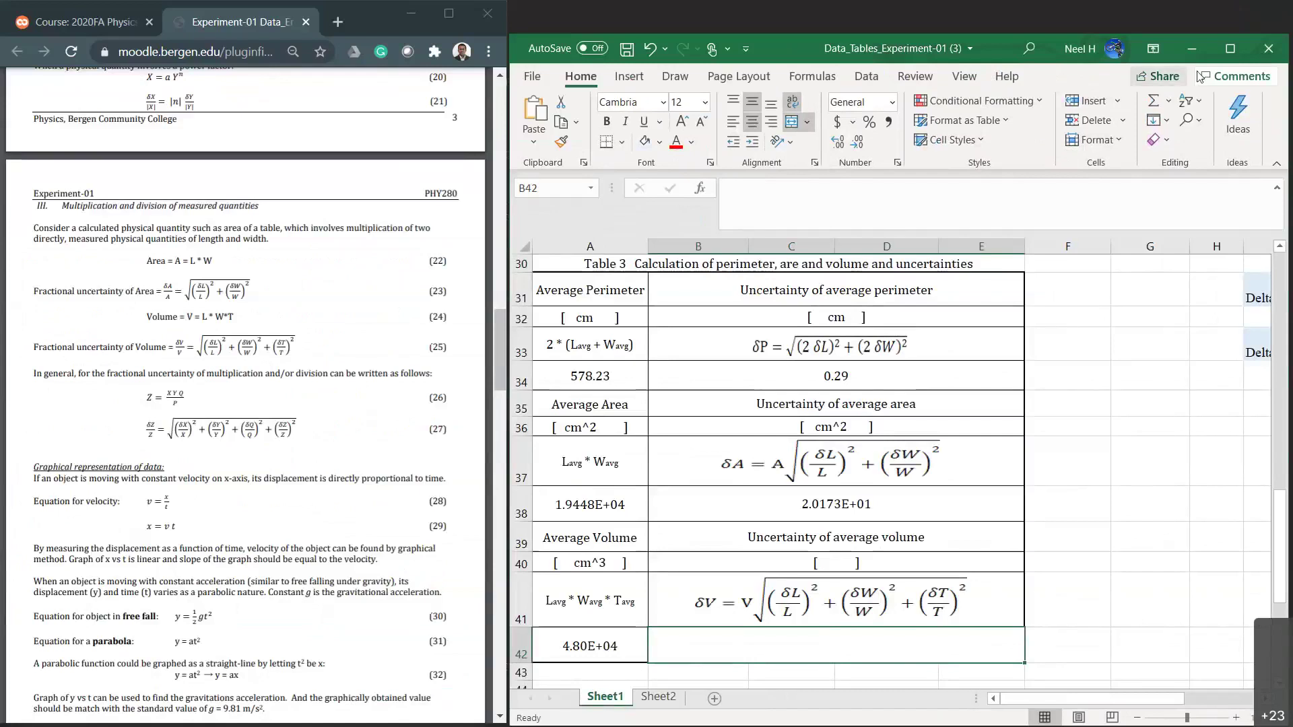
pyautogui.click(1230, 48)
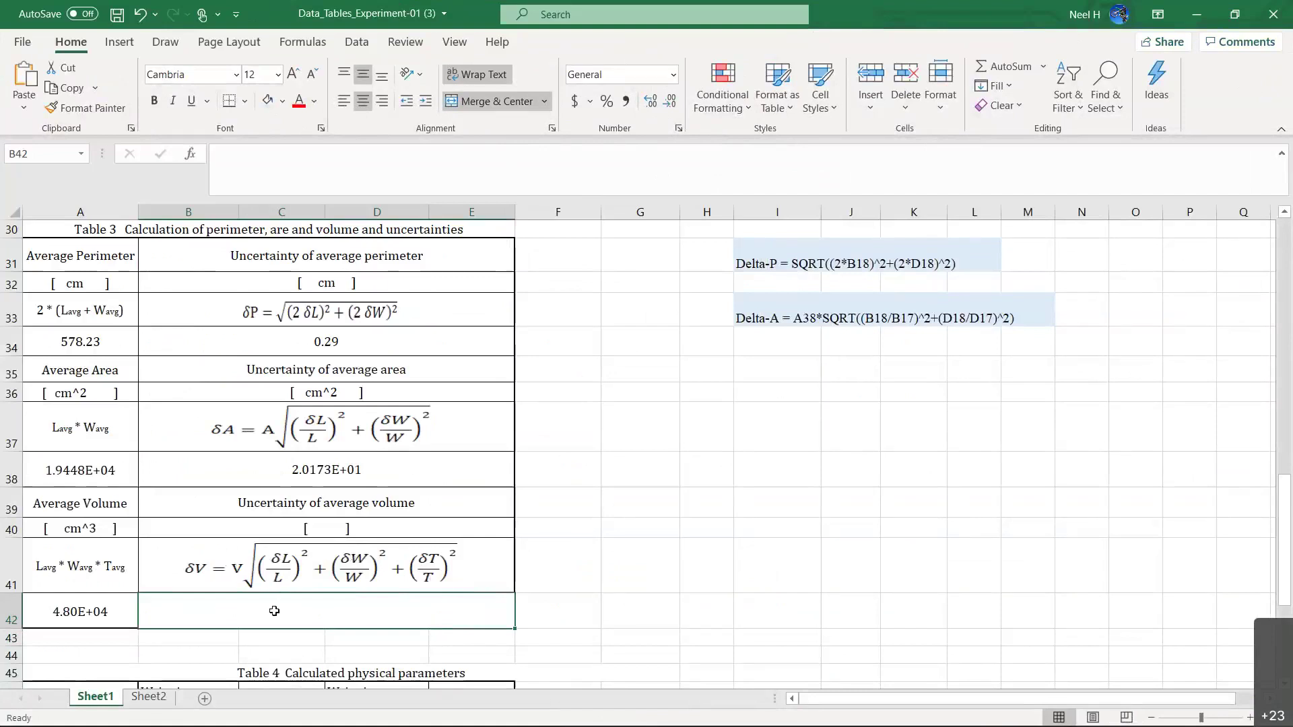
# Start the volume uncertainty formula in B42 with =A42*SQRT( and the squared length ratio (B18/B17)^2
pyautogui.write('=')
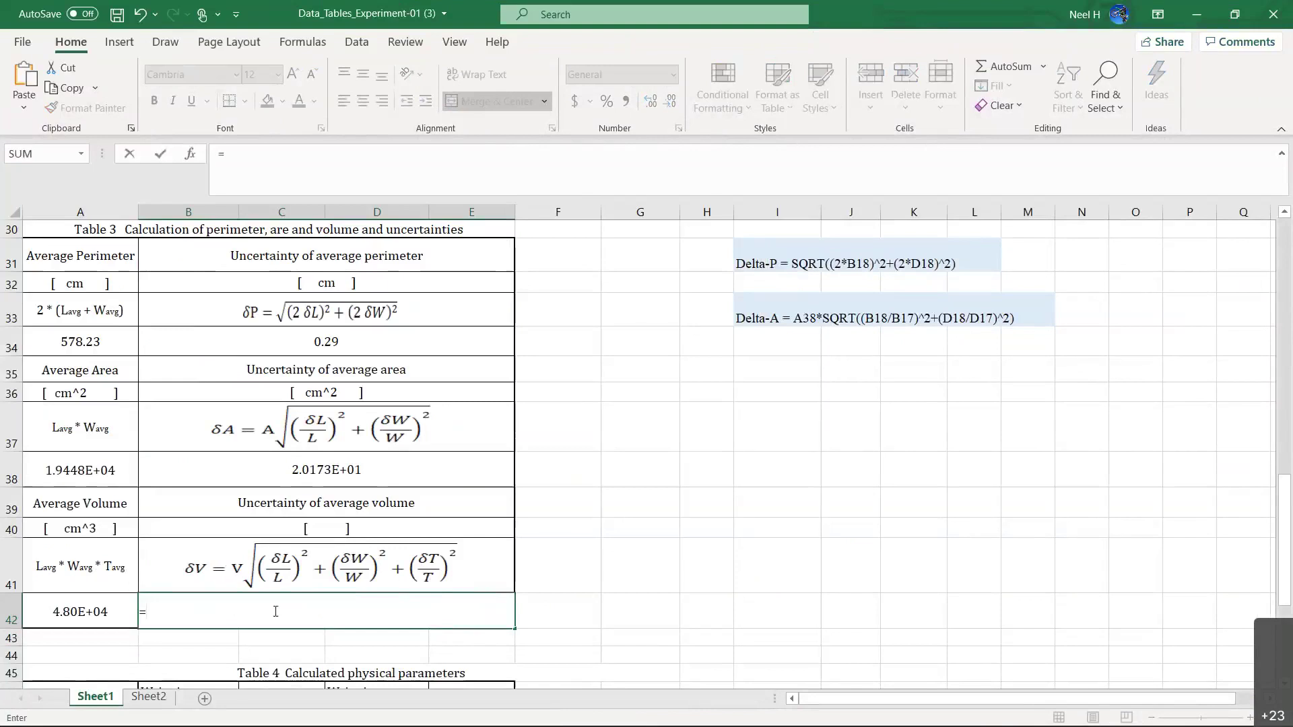
pyautogui.click(70, 611)
pyautogui.write('*SQRT')
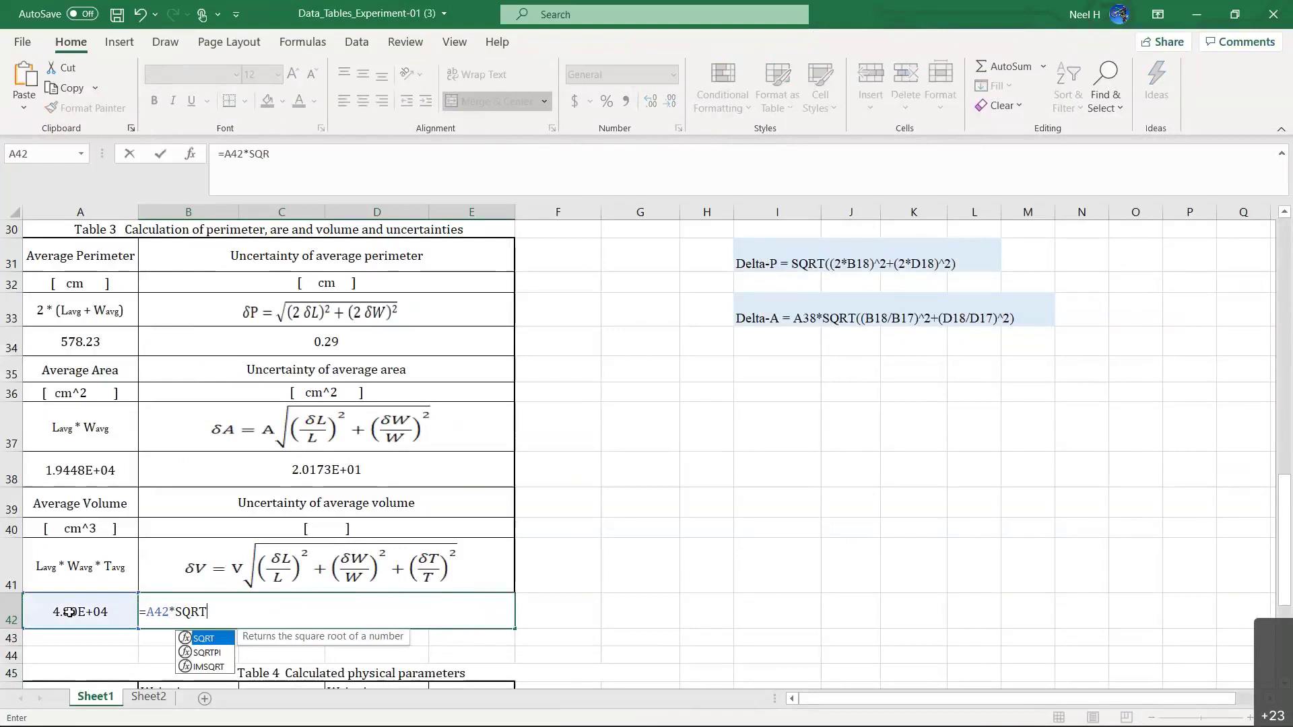
pyautogui.write('(')
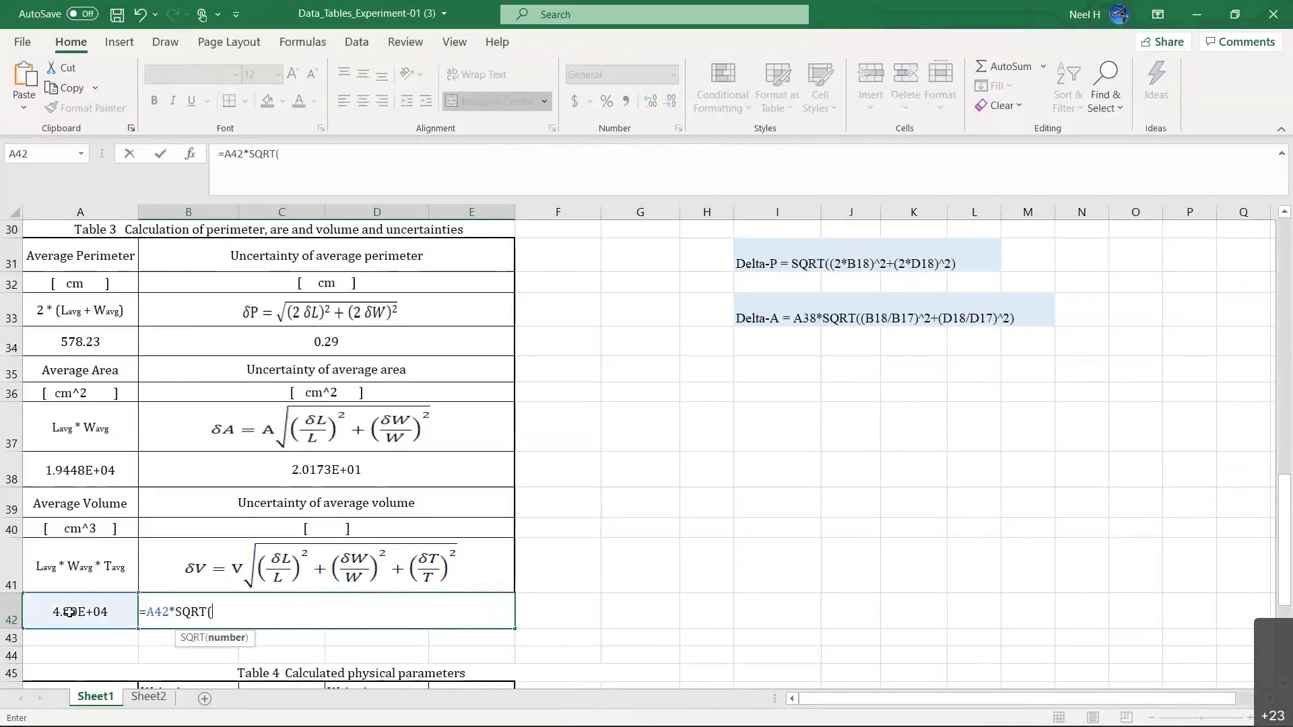
pyautogui.write('(')
pyautogui.scroll(9, 455, 490)
pyautogui.click(202, 520)
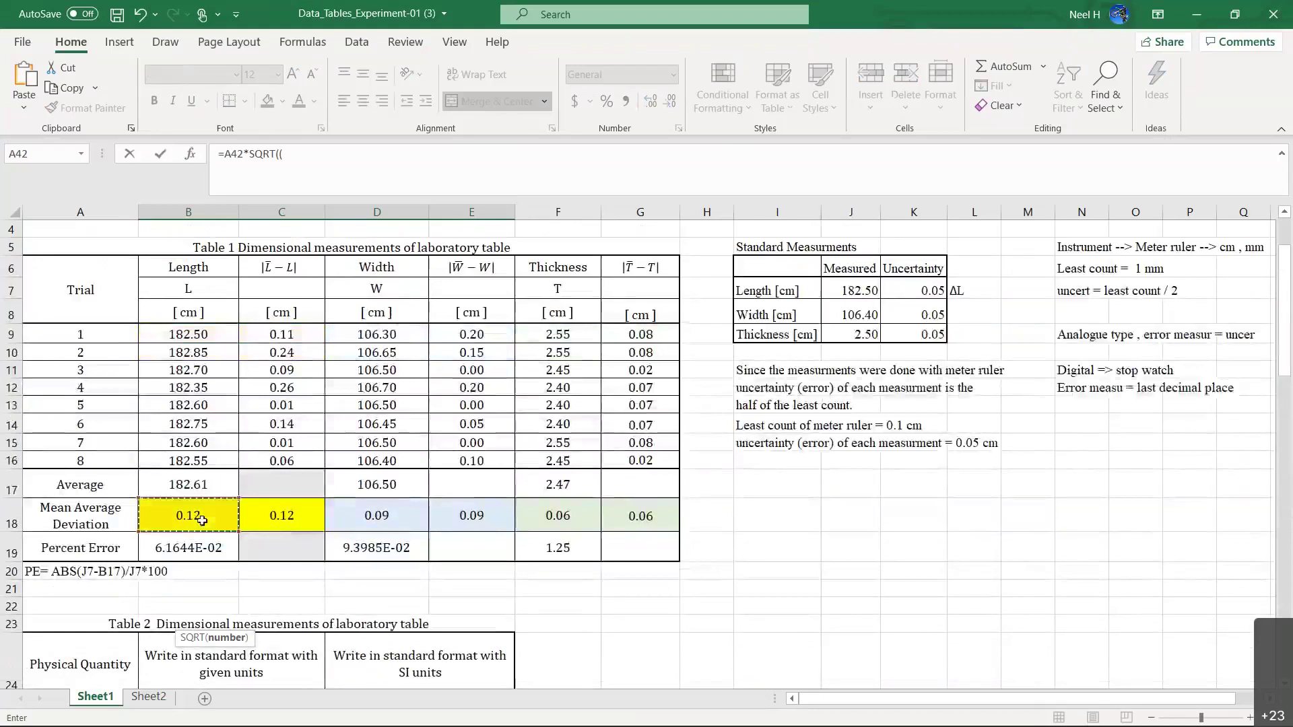
pyautogui.write('/')
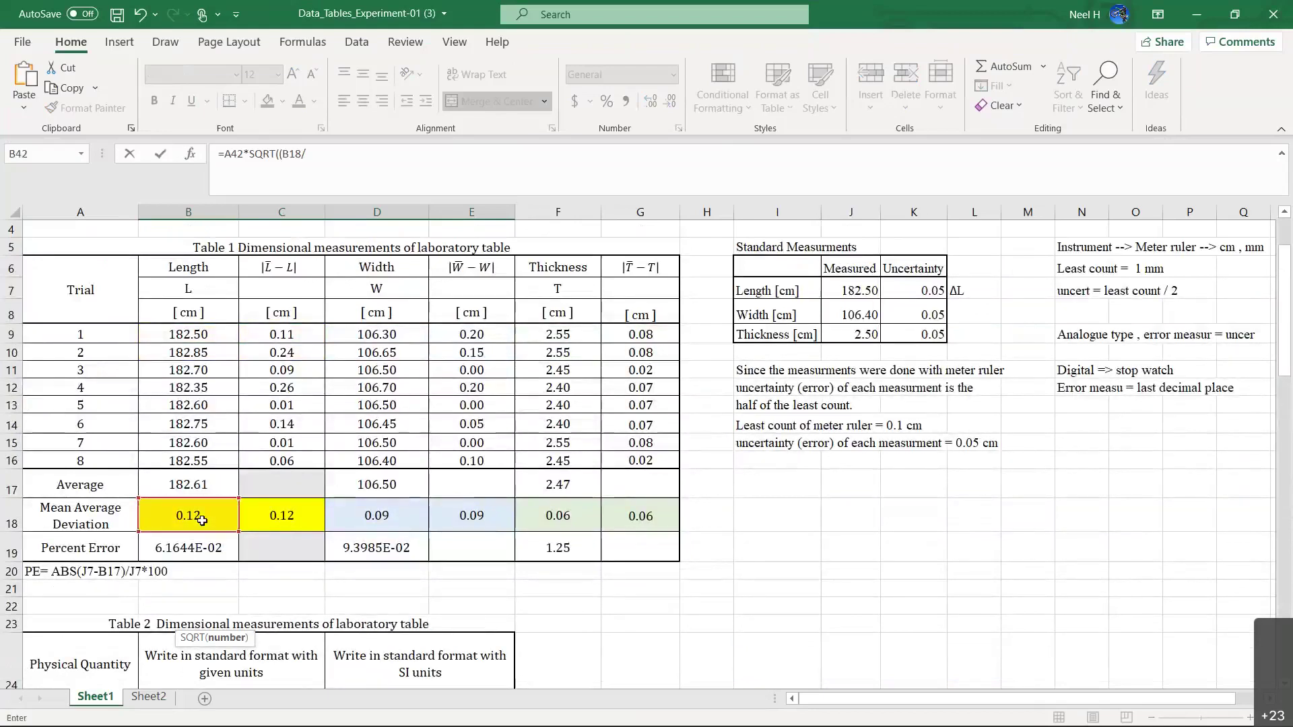
pyautogui.click(209, 486)
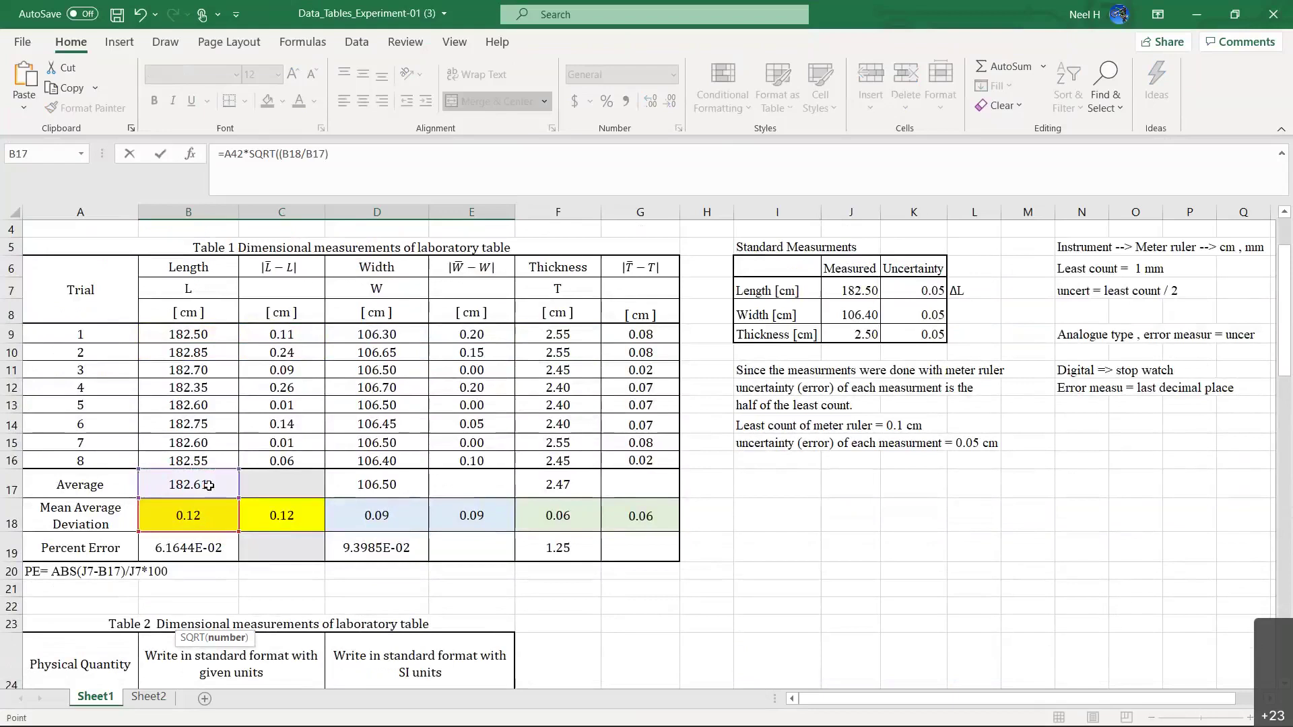
pyautogui.write('^2+(')
# Add the squared width and thickness ratios (D18/D17)^2 and (F18/F17)^2 under the root and complete the formula in B42
pyautogui.click(400, 511)
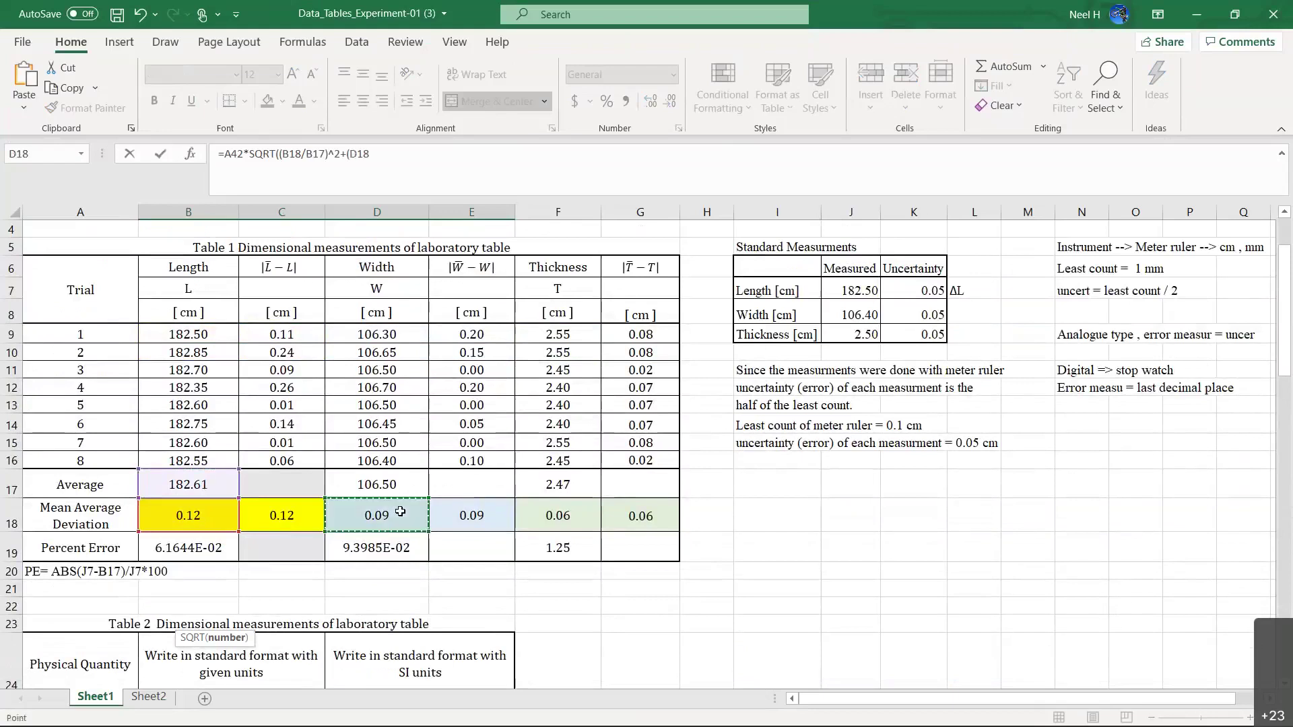
pyautogui.write('/')
pyautogui.click(399, 486)
pyautogui.write(')')
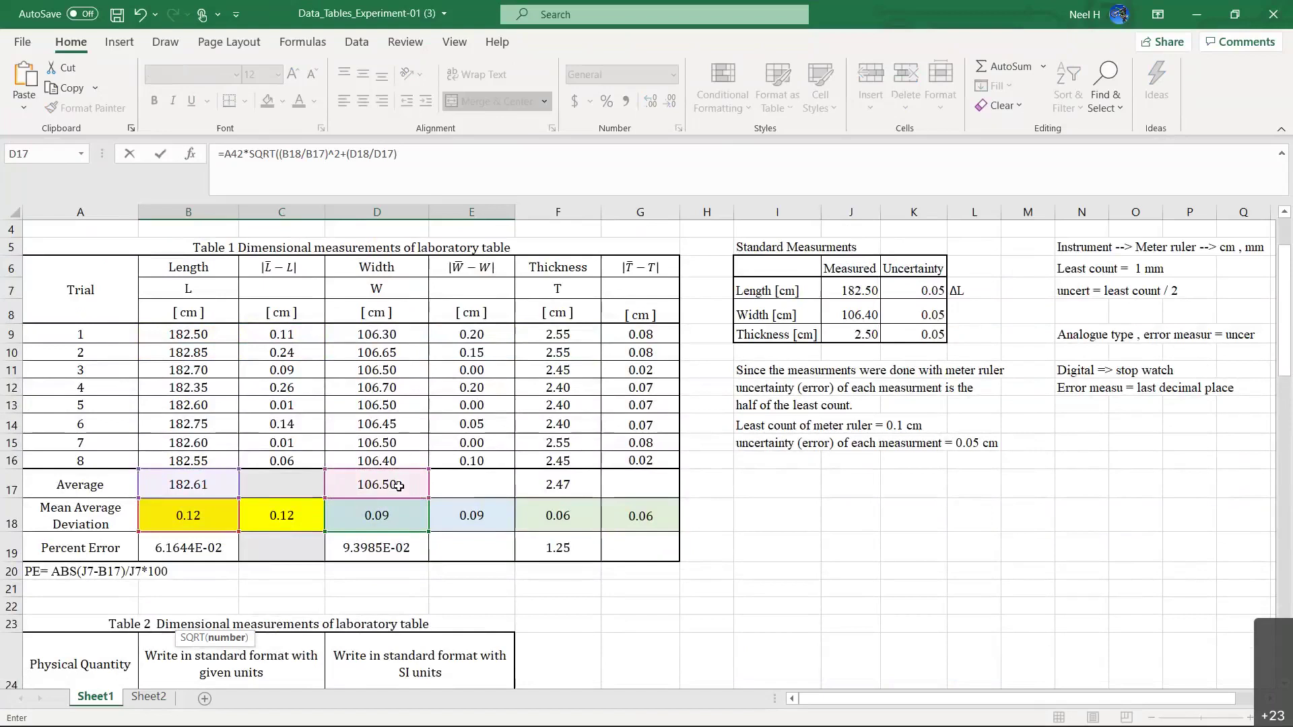
pyautogui.write('^2+(')
pyautogui.click(576, 516)
pyautogui.write('/')
pyautogui.click(576, 494)
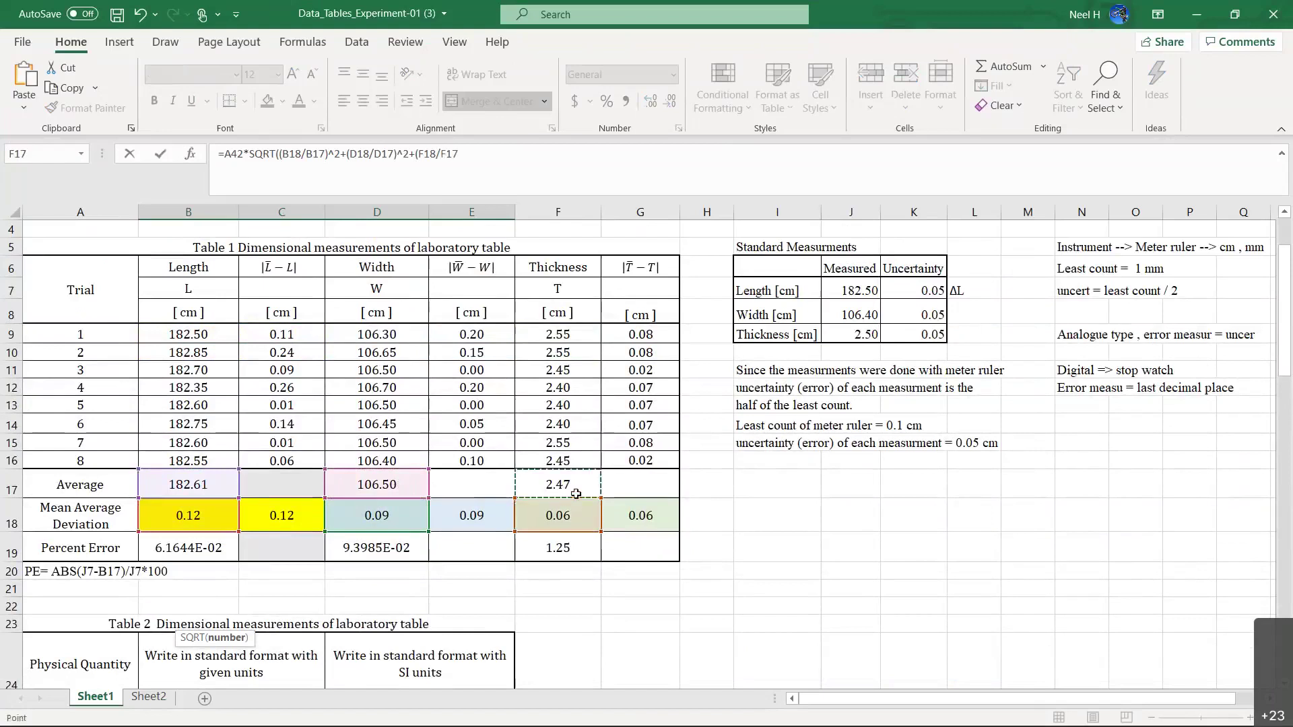
pyautogui.write(')^')
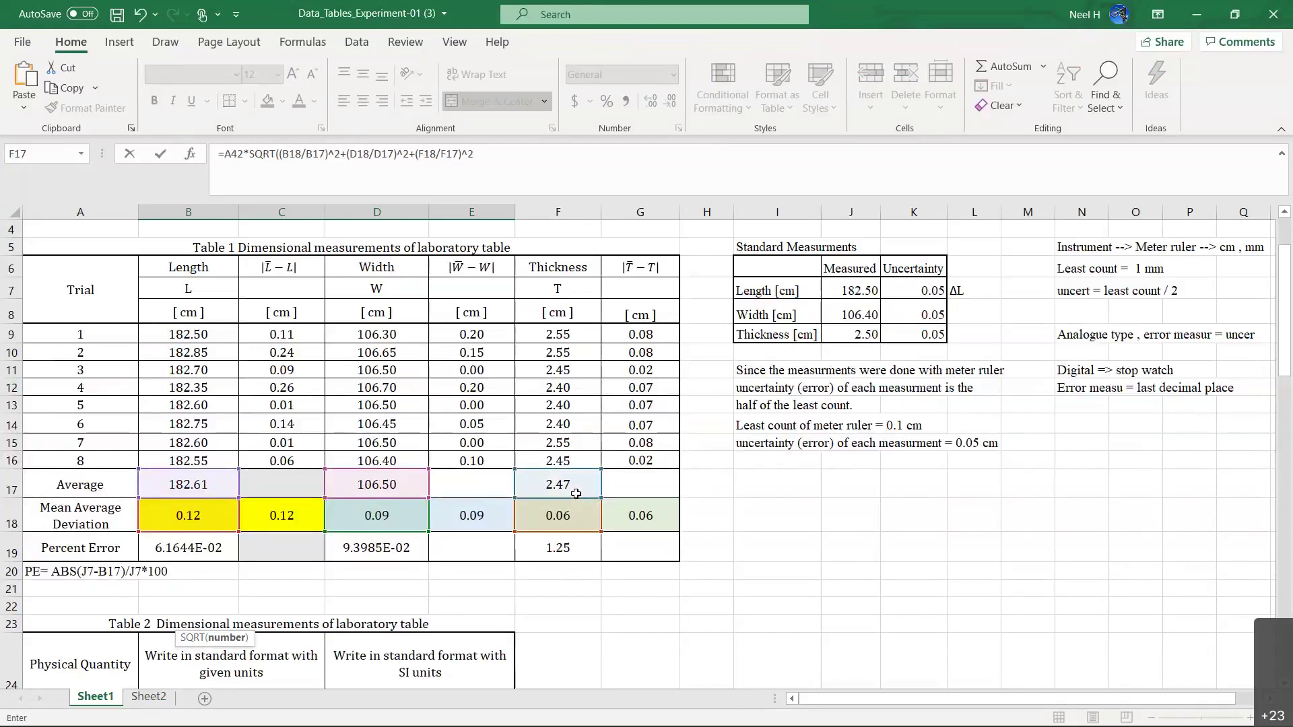
pyautogui.write('2)')
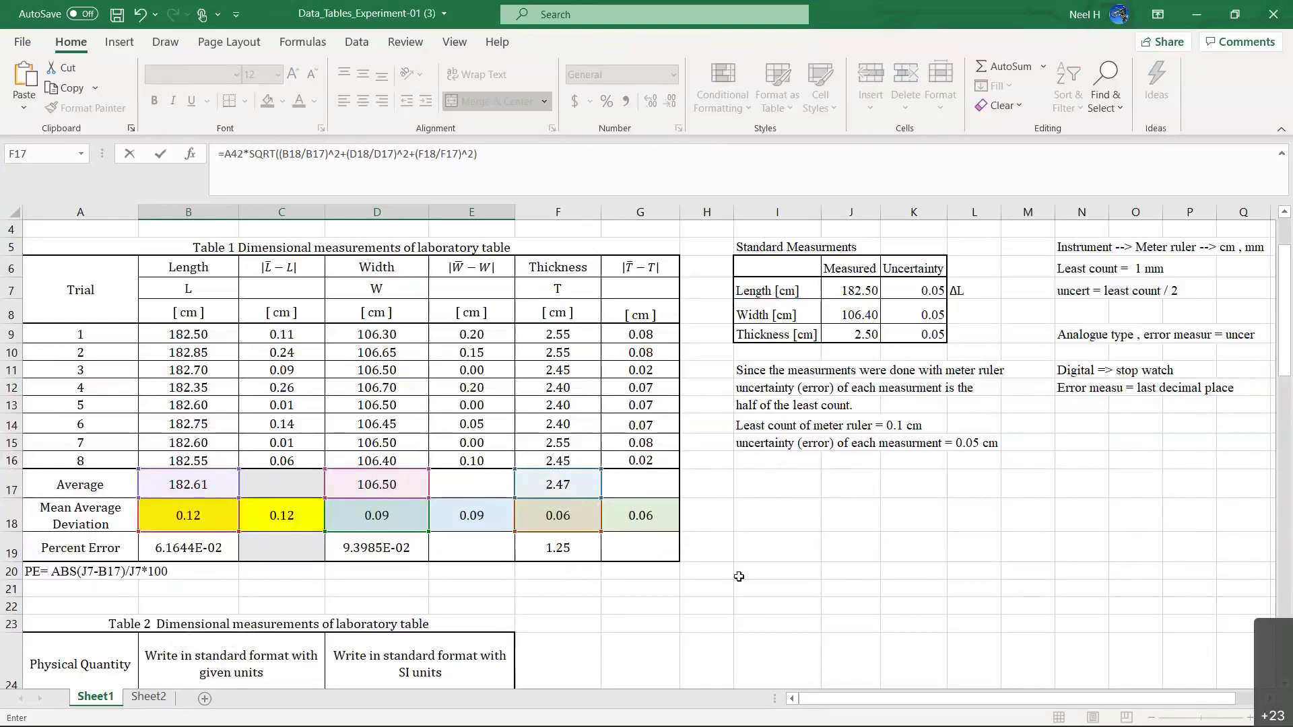
pyautogui.scroll(-10, 738, 576)
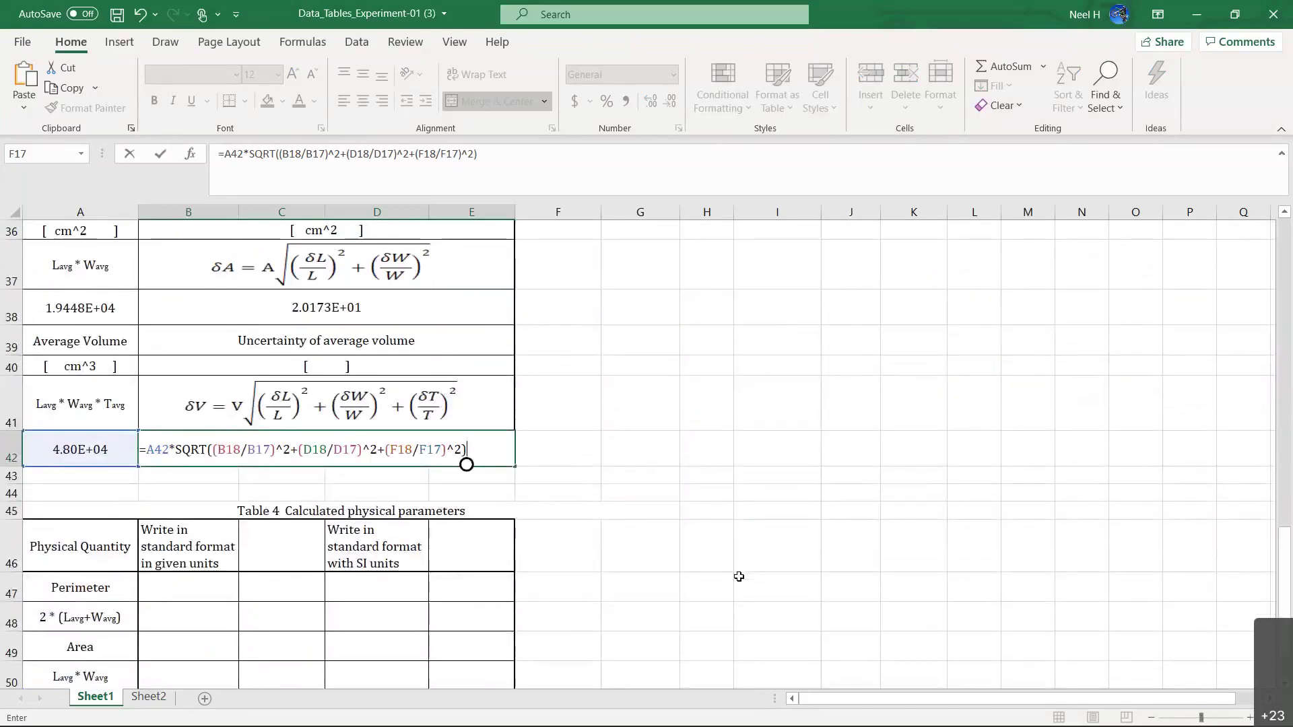
pyautogui.press('Return')
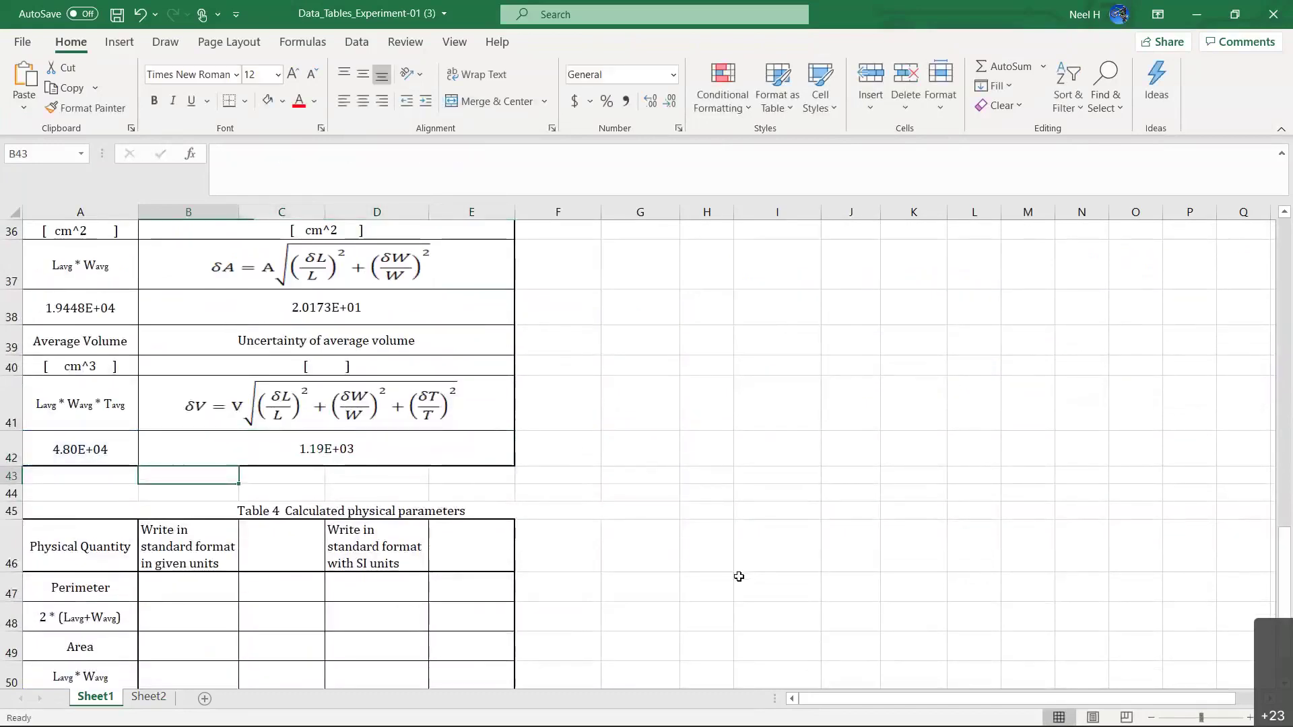
# Copy the text of the volume uncertainty formula in B42 without its leading equals sign, leaving the cell unchanged
pyautogui.scroll(1, 411, 567)
pyautogui.click(411, 567)
pyautogui.scroll(2, 412, 567)
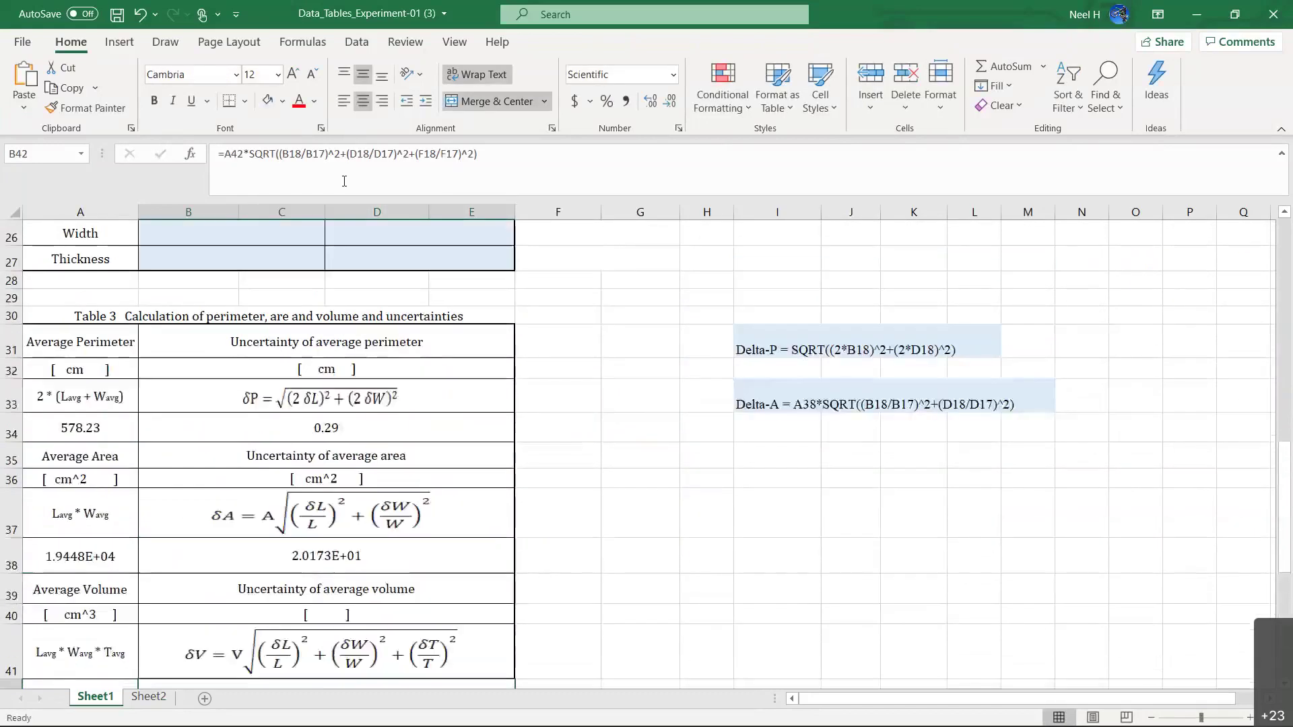
pyautogui.click(475, 155)
pyautogui.moveTo(475, 155); pyautogui.dragTo(228, 153)
pyautogui.hotkey('ctrl', 'c')
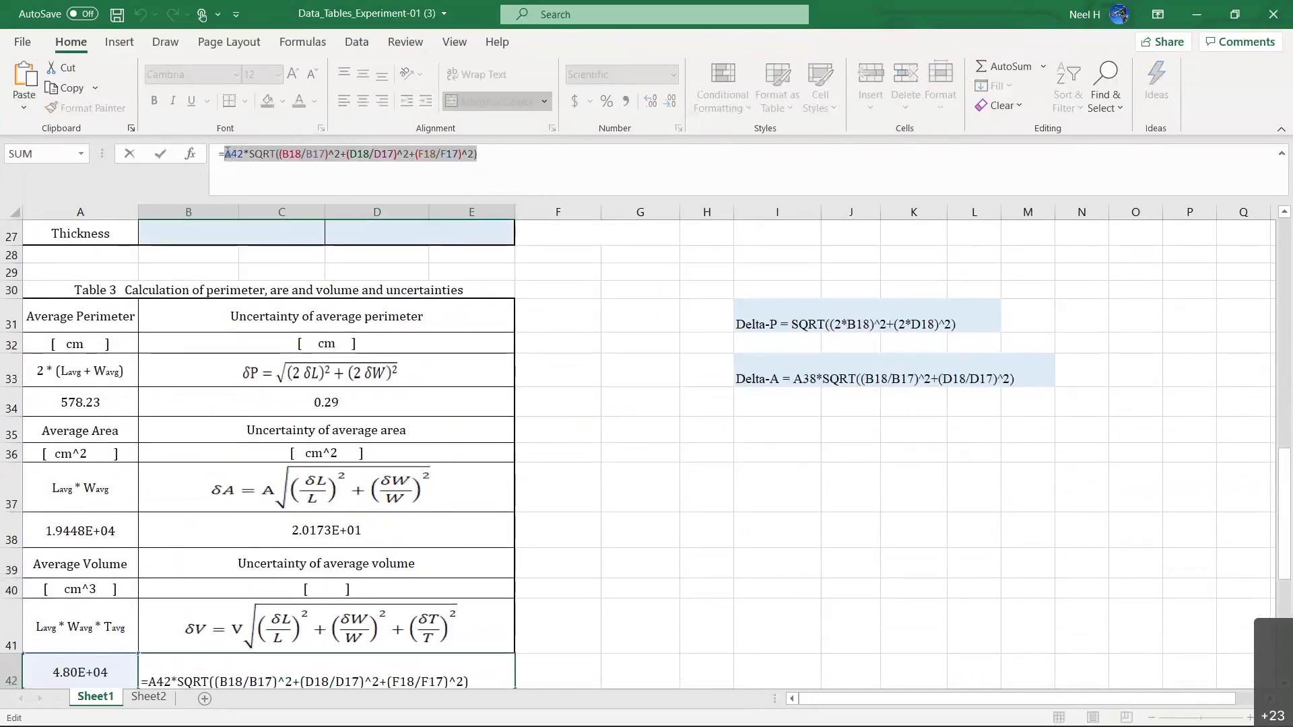
pyautogui.press('Escape')
# Document the volume uncertainty formula in I35 as Delta-V=A42*SQRT((B18/B17)^2+(D18/D17)^2+(F18/F17)^2)
pyautogui.click(793, 431)
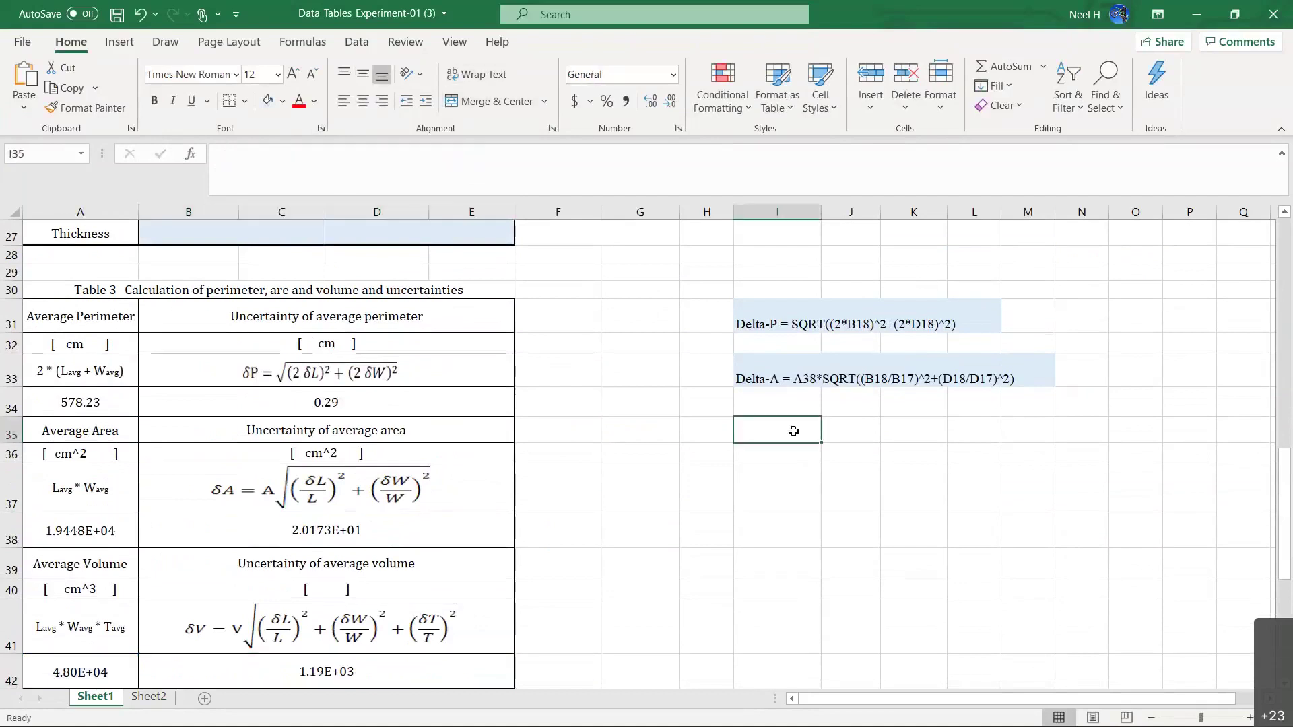
pyautogui.write('Delta')
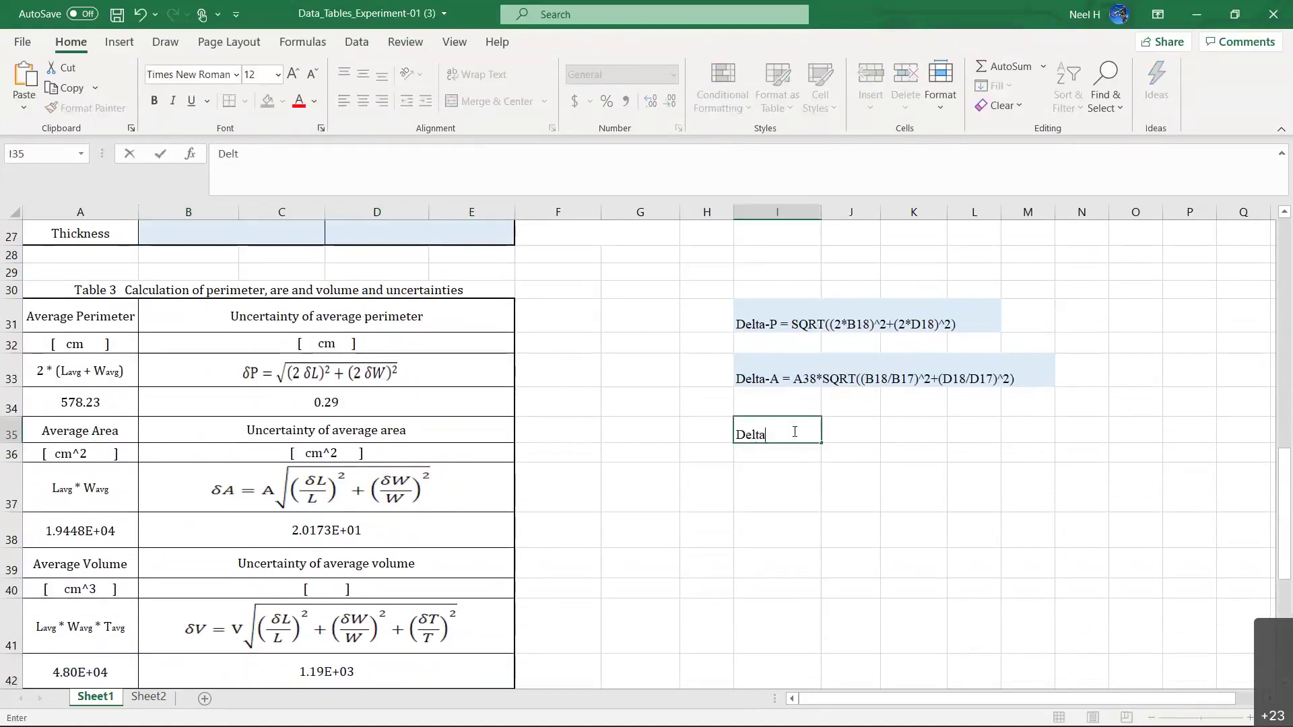
pyautogui.press('BackSpace')
pyautogui.write('-V=')
pyautogui.hotkey('ctrl', 'v')
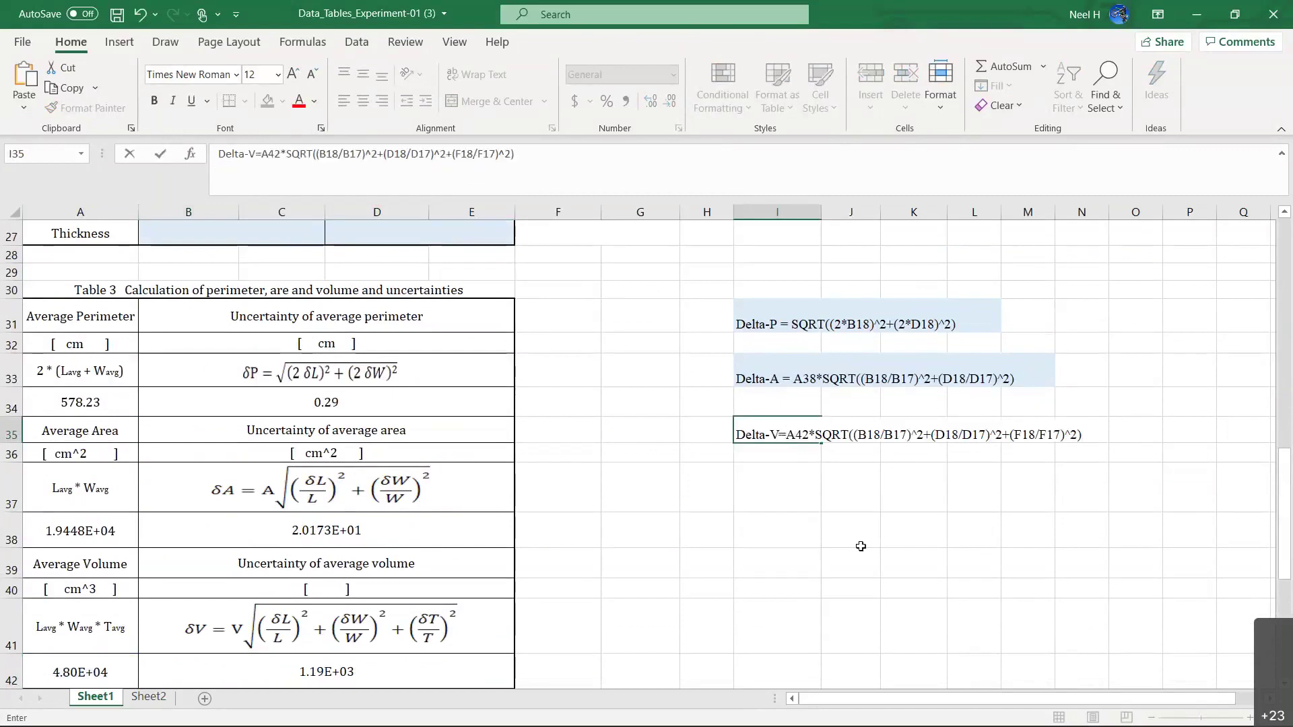
pyautogui.click(861, 546)
# Fill the Delta-V note cells I35:N35 with the same light blue as the Delta-P and Delta-A notes
pyautogui.moveTo(774, 434); pyautogui.dragTo(1097, 431)
pyautogui.click(266, 100)
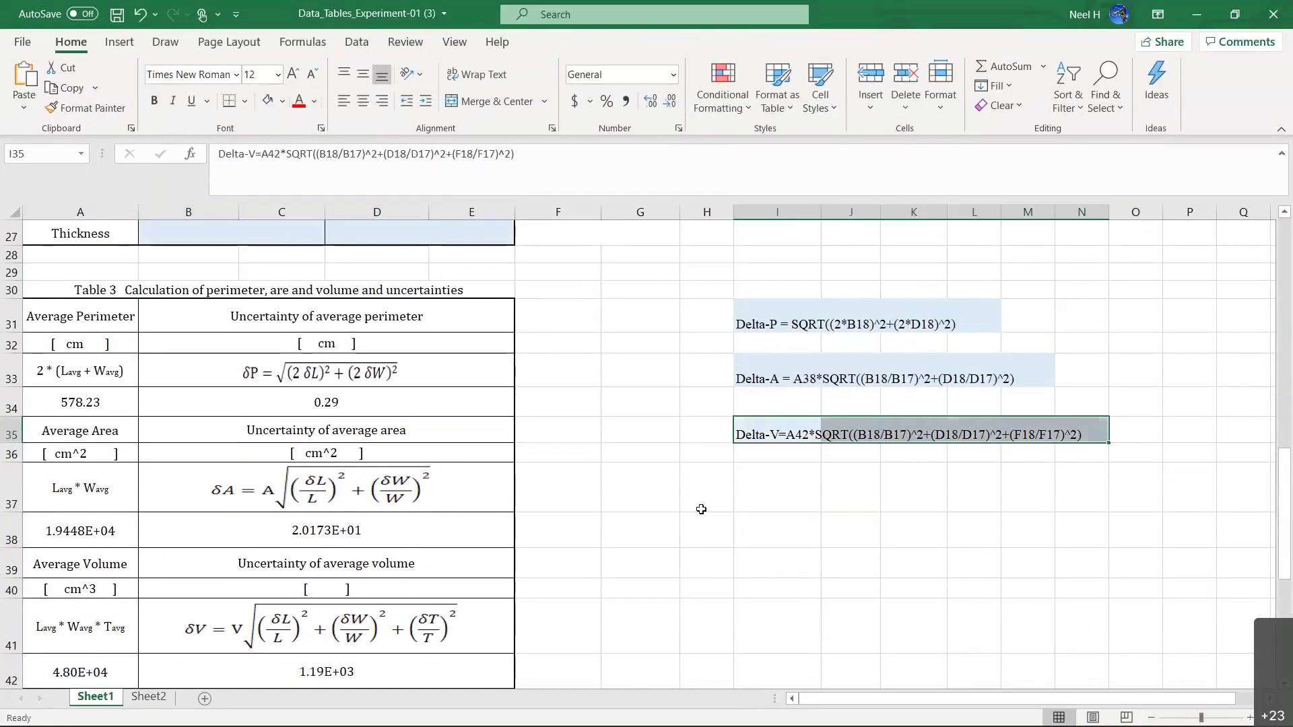
pyautogui.click(742, 519)
# Review the Table 1 averages and deviations, the three Delta formula notes, and the average volume and uncertainty in A42 and B42
pyautogui.scroll(4, 740, 518)
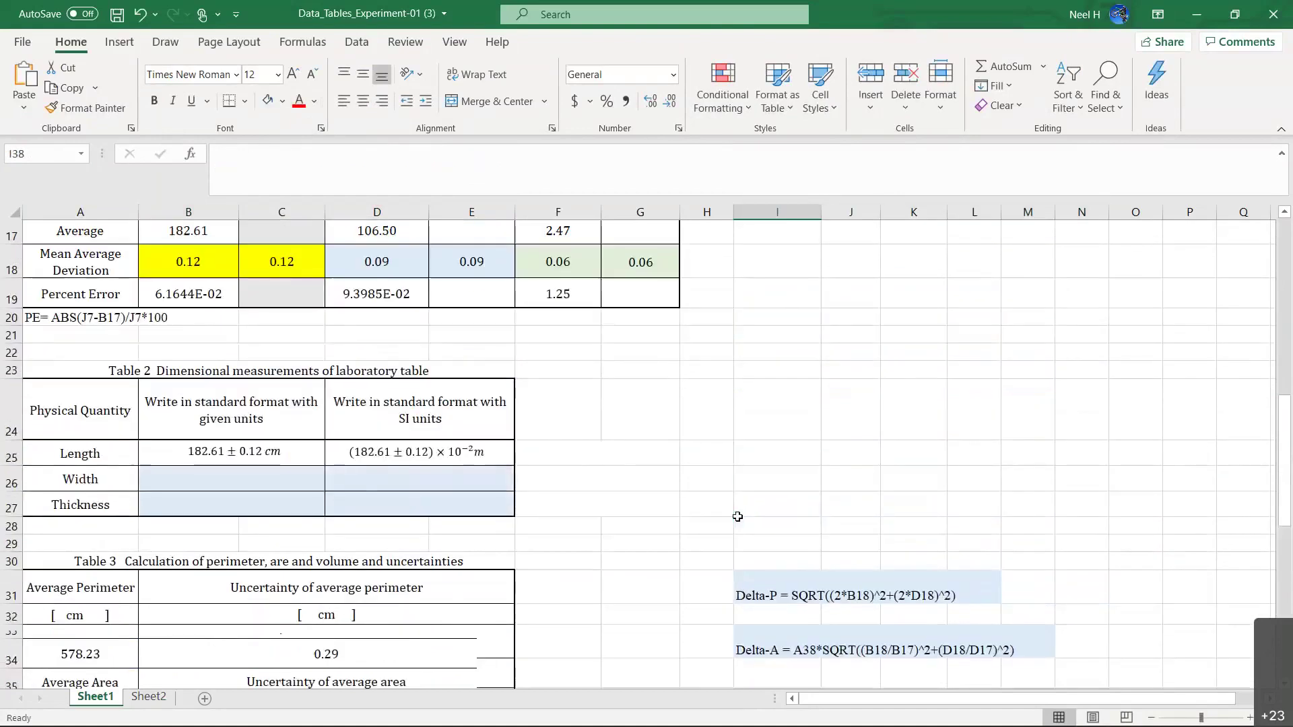
pyautogui.scroll(5, 738, 517)
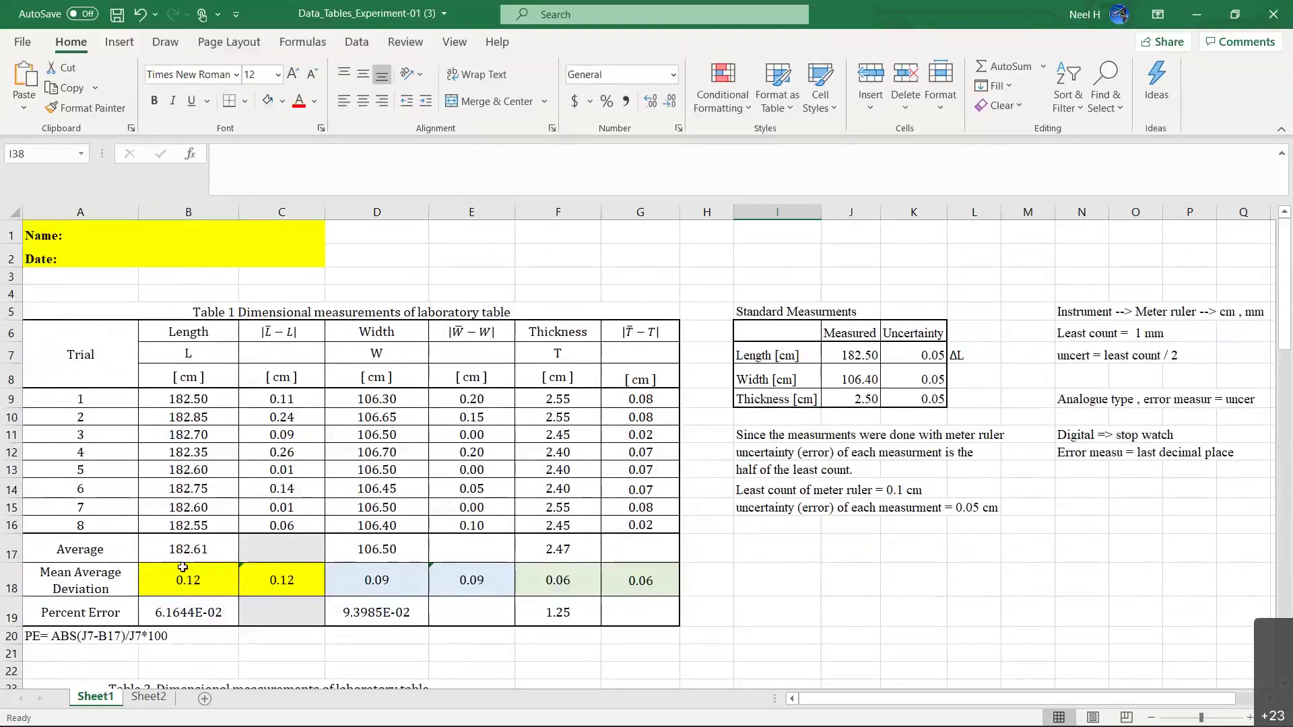
pyautogui.scroll(-9, 177, 557)
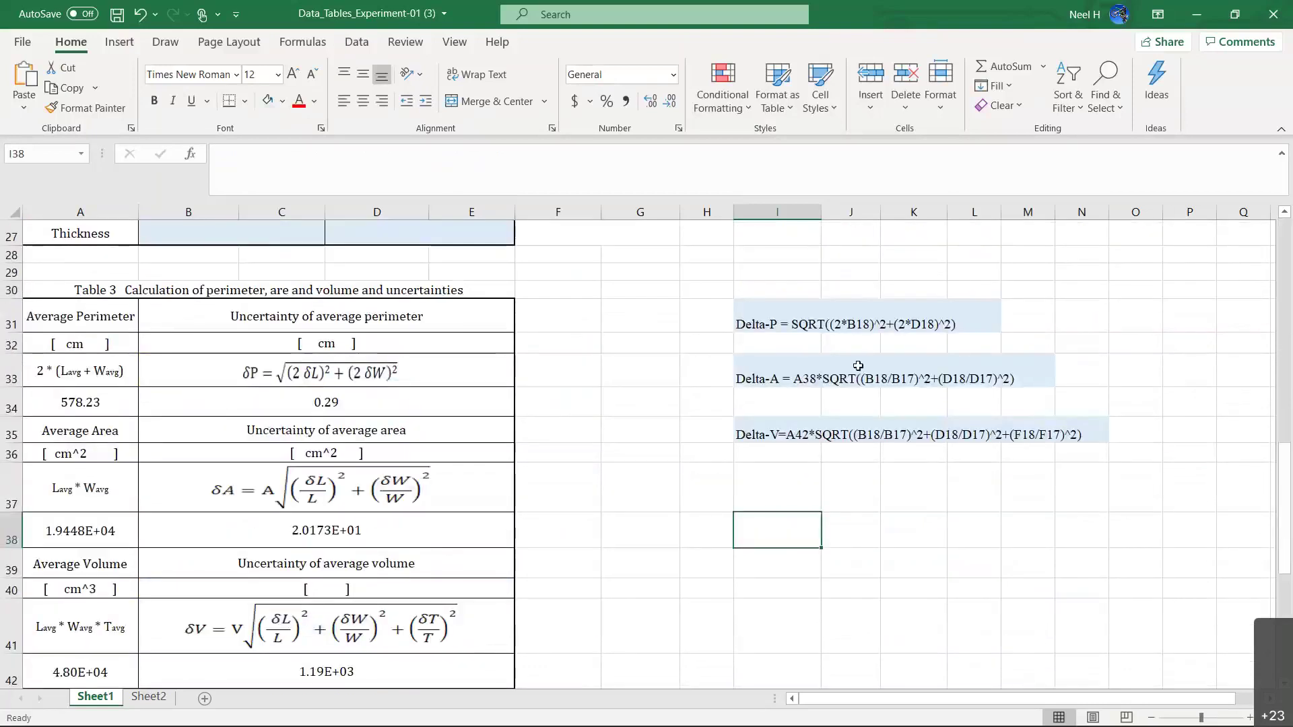
pyautogui.scroll(2, 814, 360)
pyautogui.moveTo(776, 311); pyautogui.dragTo(1001, 403)
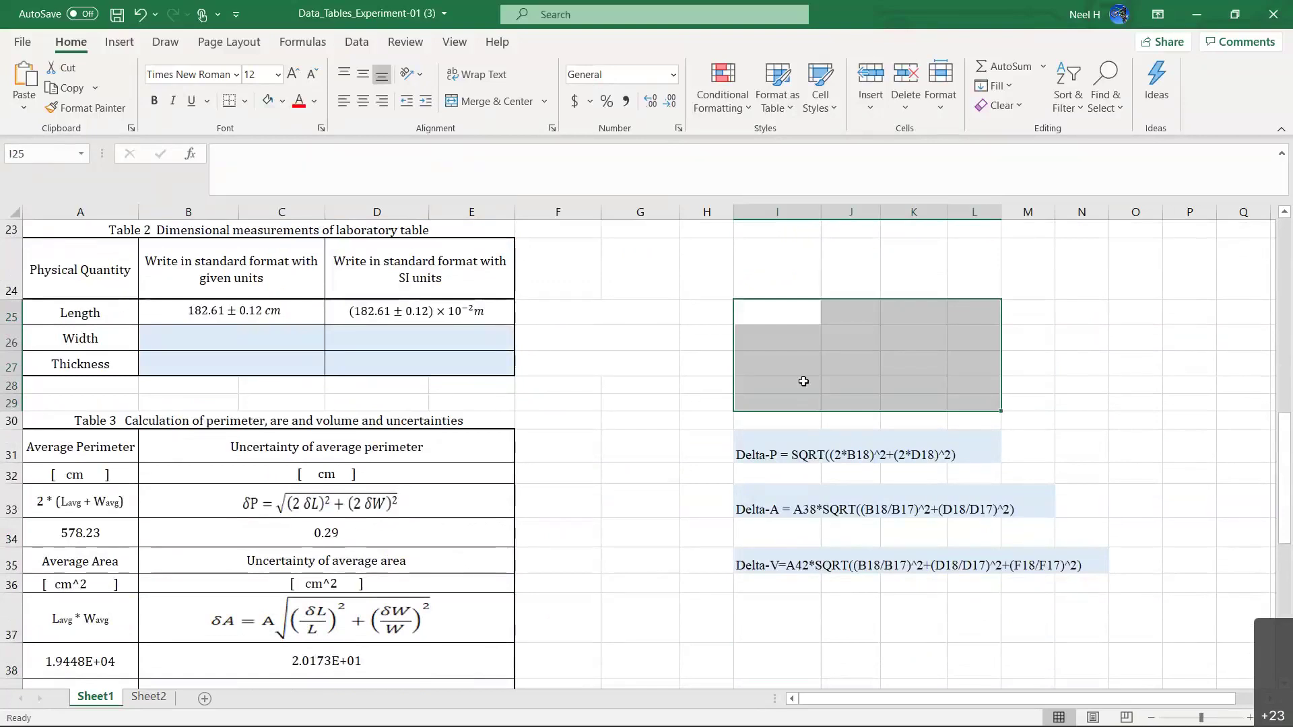
pyautogui.click(803, 381)
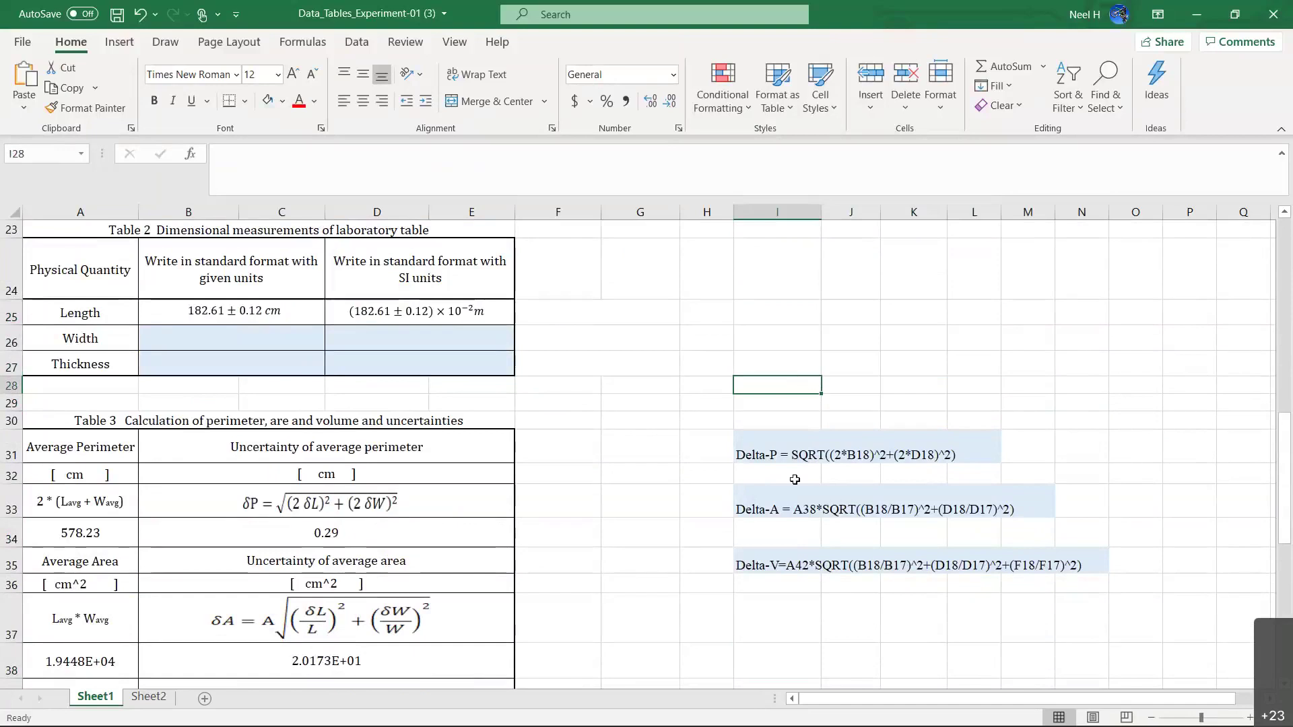
pyautogui.scroll(-2, 794, 479)
pyautogui.scroll(-1, 794, 479)
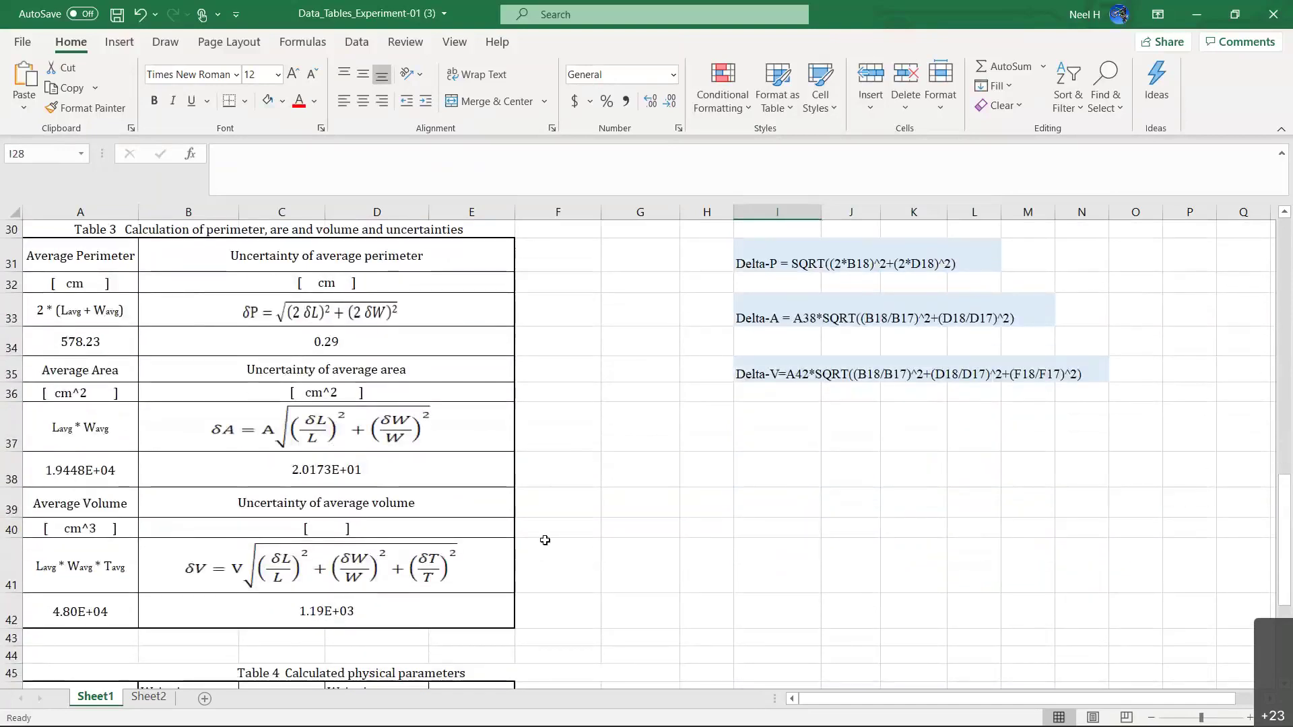
pyautogui.click(288, 618)
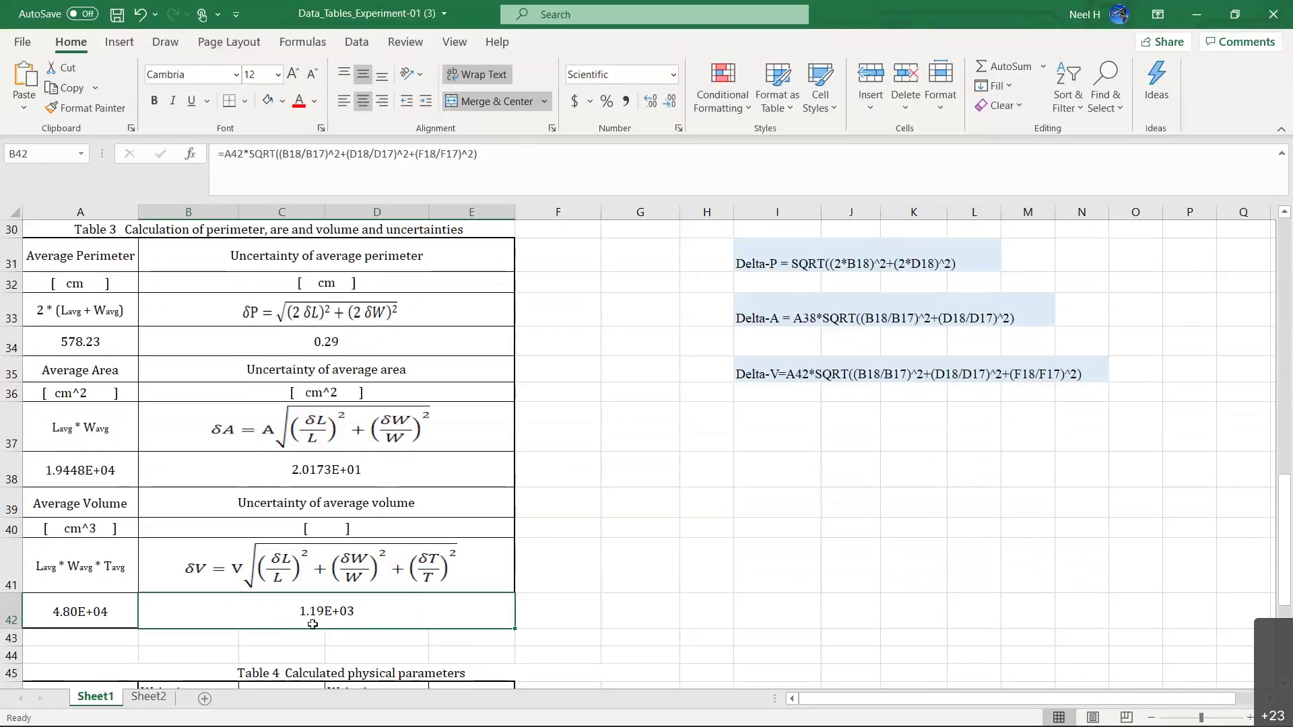
pyautogui.click(81, 614)
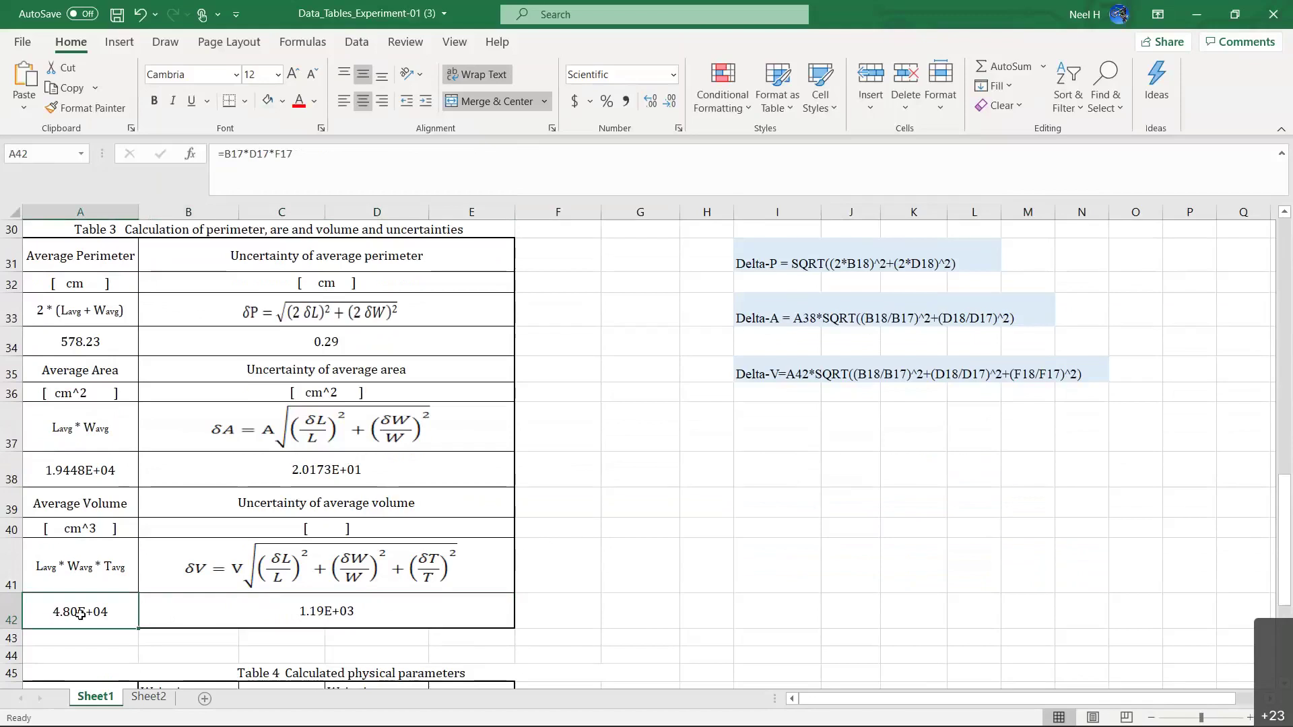
pyautogui.click(327, 609)
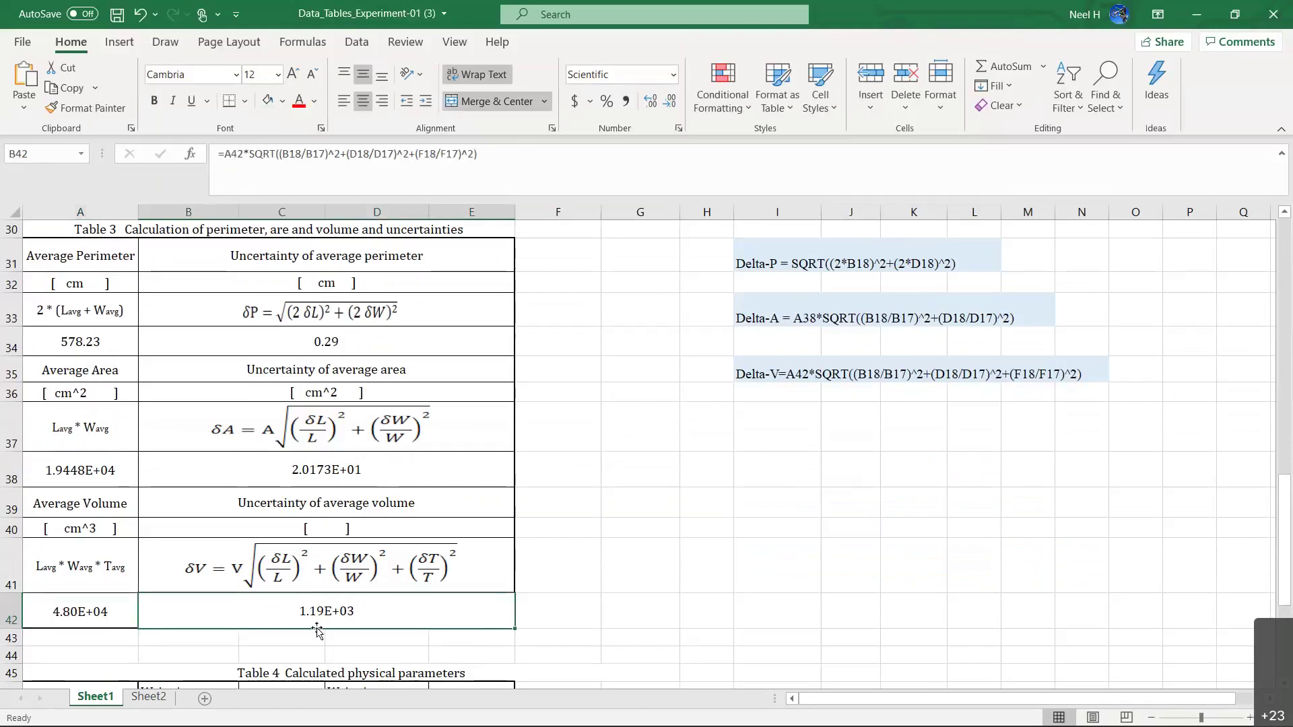
pyautogui.click(72, 610)
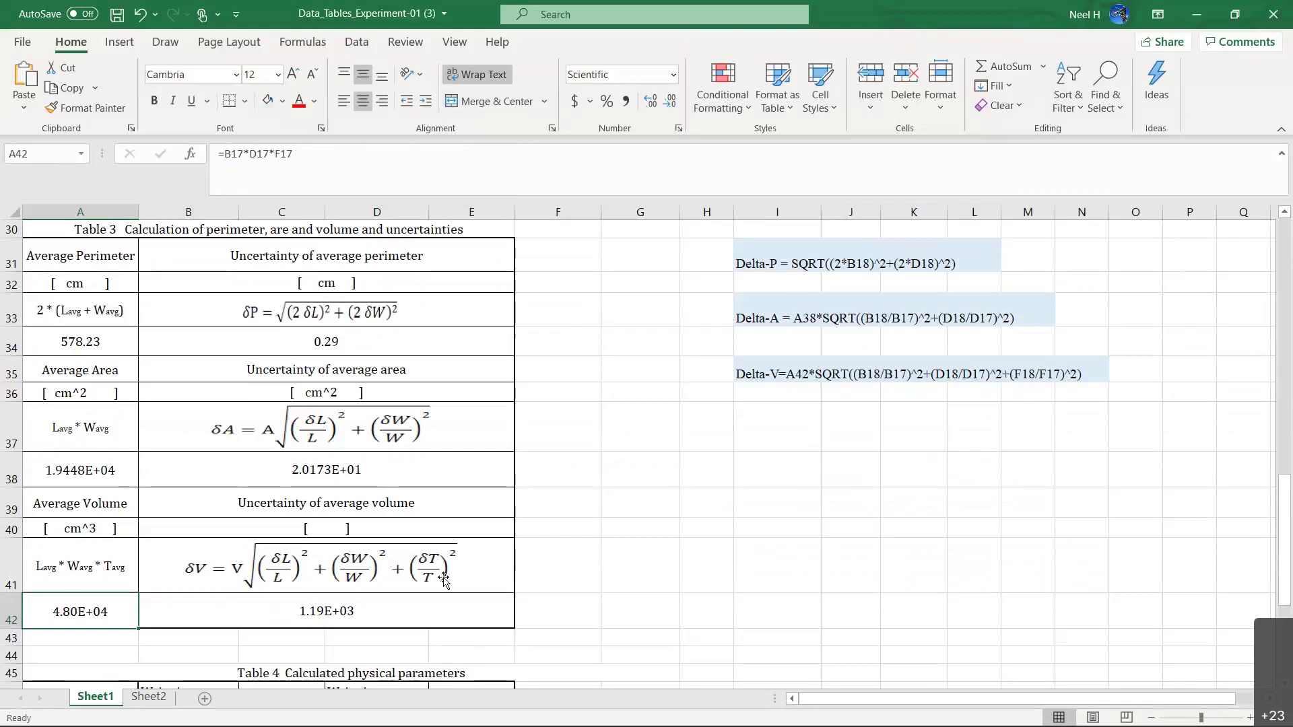
# Enter cm^3 inside the brackets of the unit cell B40 for the uncertainty of average volume
pyautogui.click(348, 528)
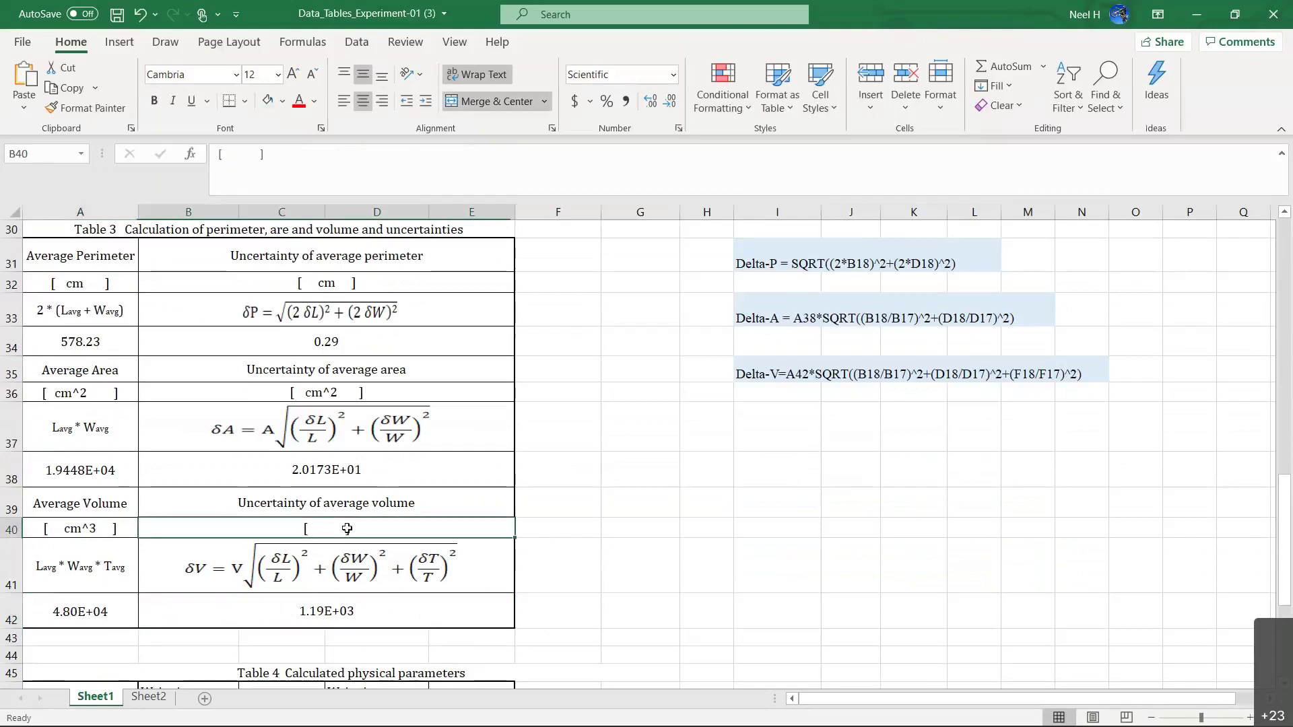
pyautogui.click(240, 157)
pyautogui.write('cm^3')
pyautogui.press('Return')
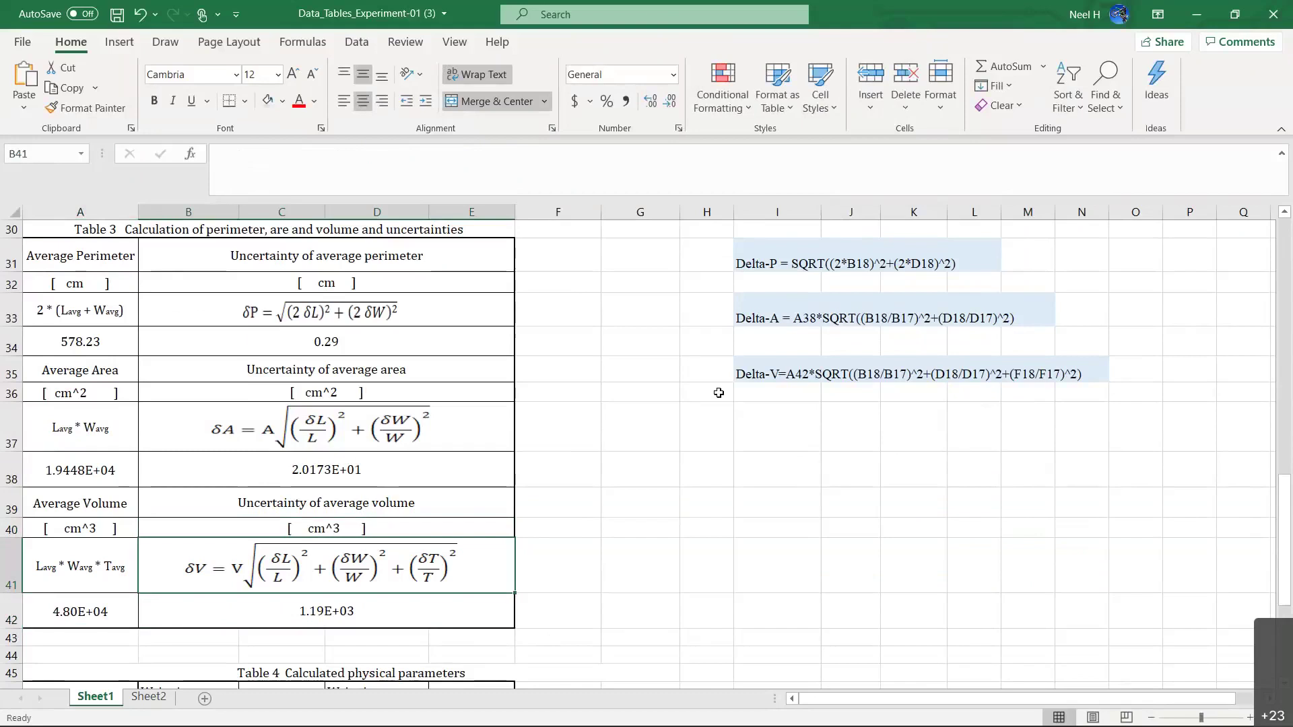
pyautogui.scroll(1, 731, 463)
pyautogui.scroll(-1, 732, 465)
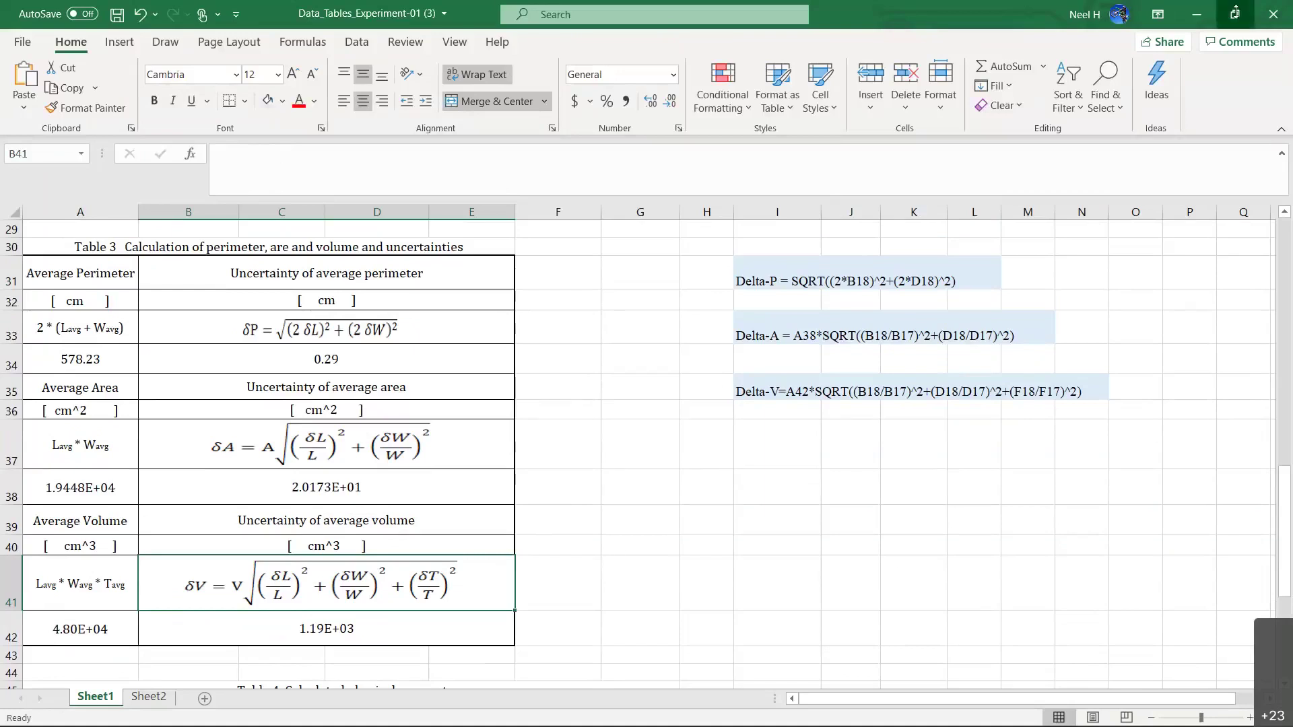
# Restore the workbook window beside the lab handout and bring Table 4 into view
pyautogui.click(1234, 13)
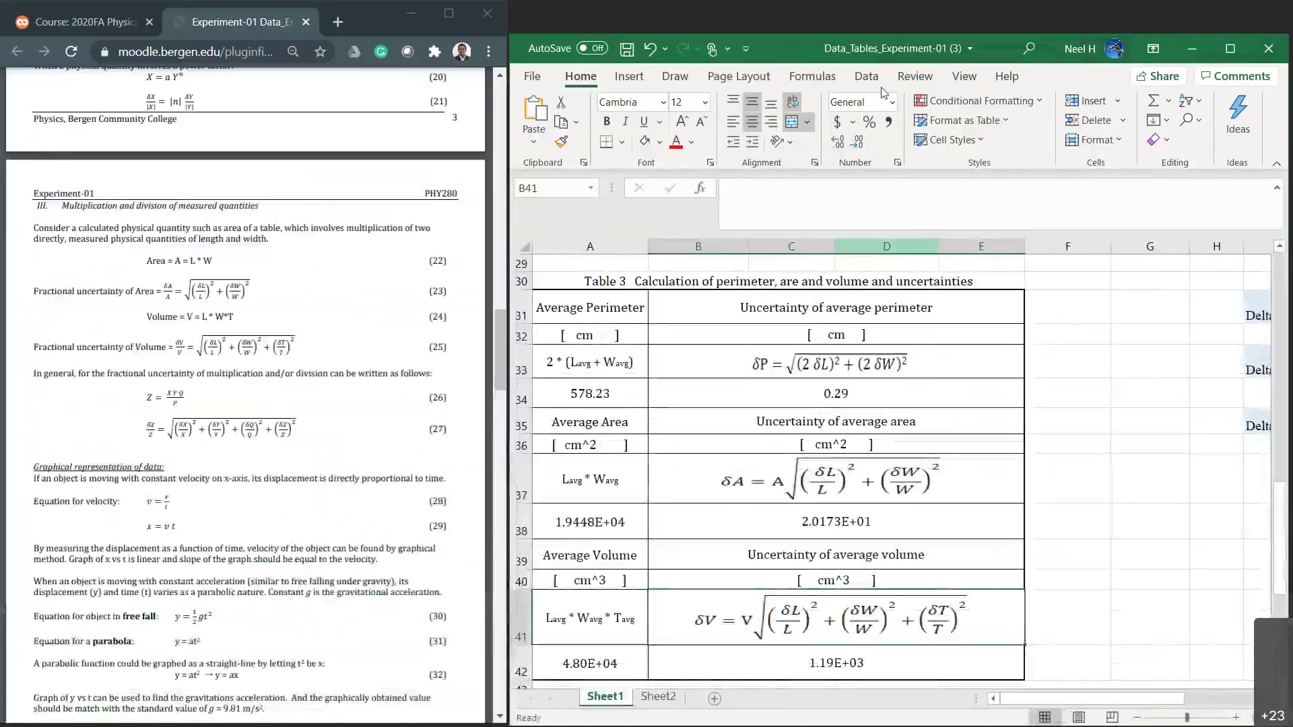
pyautogui.doubleClick(1058, 33)
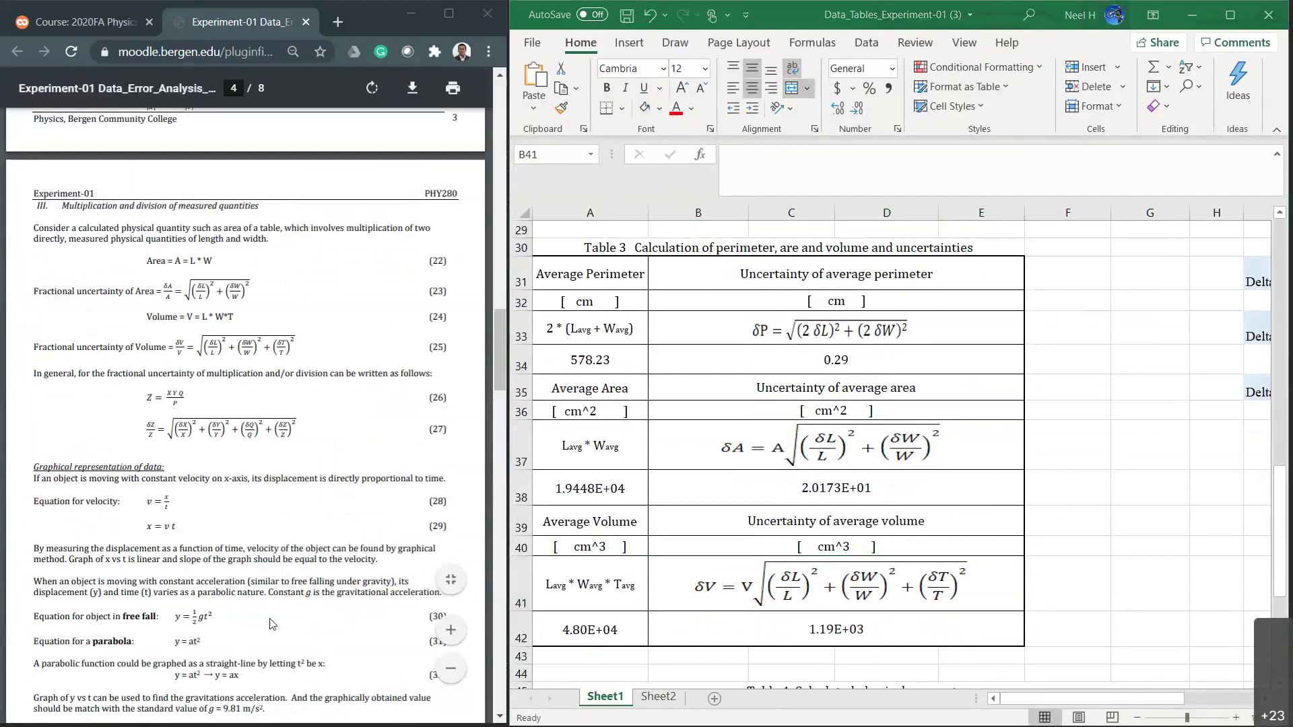
pyautogui.scroll(-5, 735, 536)
pyautogui.scroll(-1, 734, 536)
pyautogui.scroll(3, 735, 536)
pyautogui.scroll(-1, 734, 536)
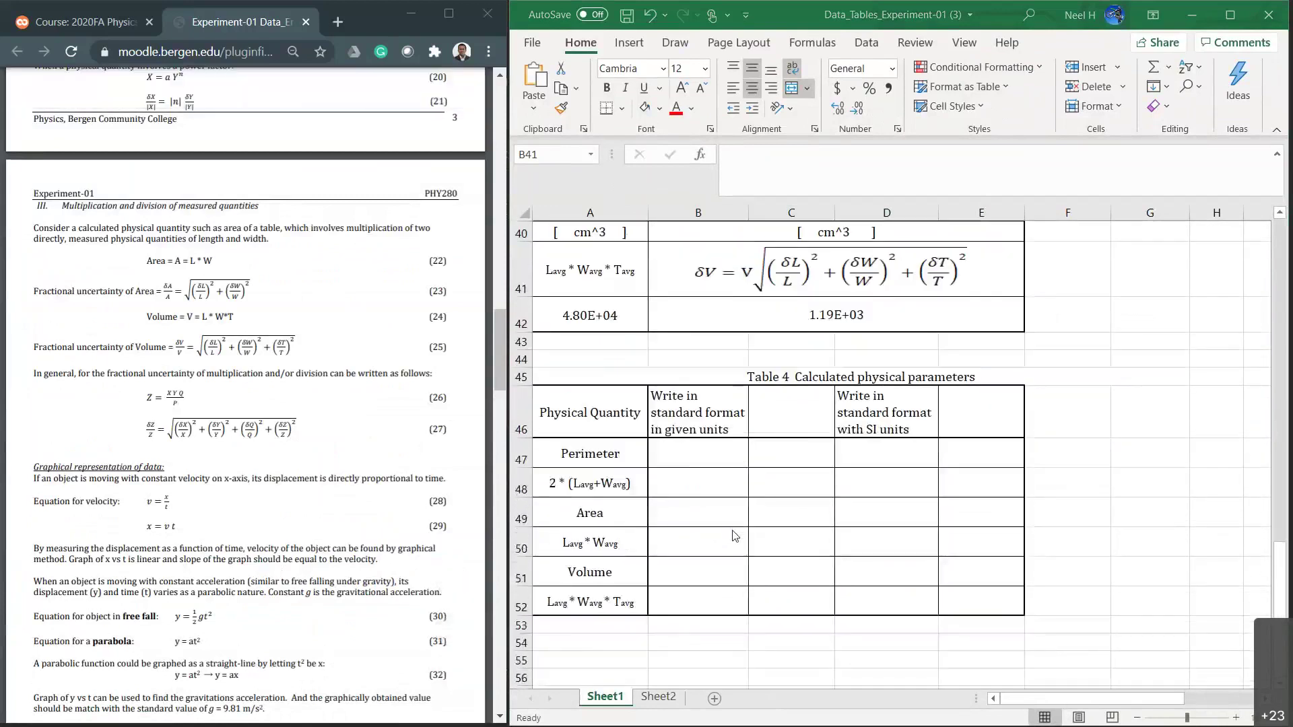
pyautogui.scroll(-1, 734, 536)
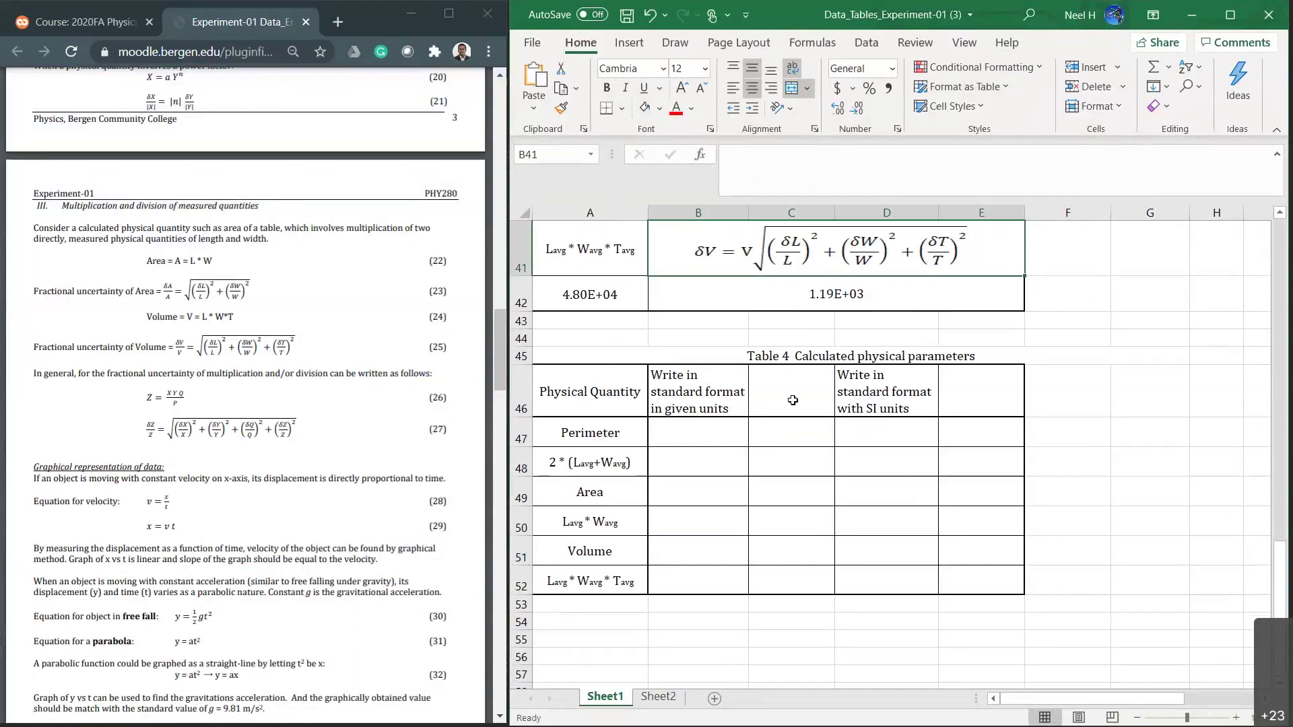
# Enter cm as the perimeter's unit in C47 of Table 4
pyautogui.click(793, 396)
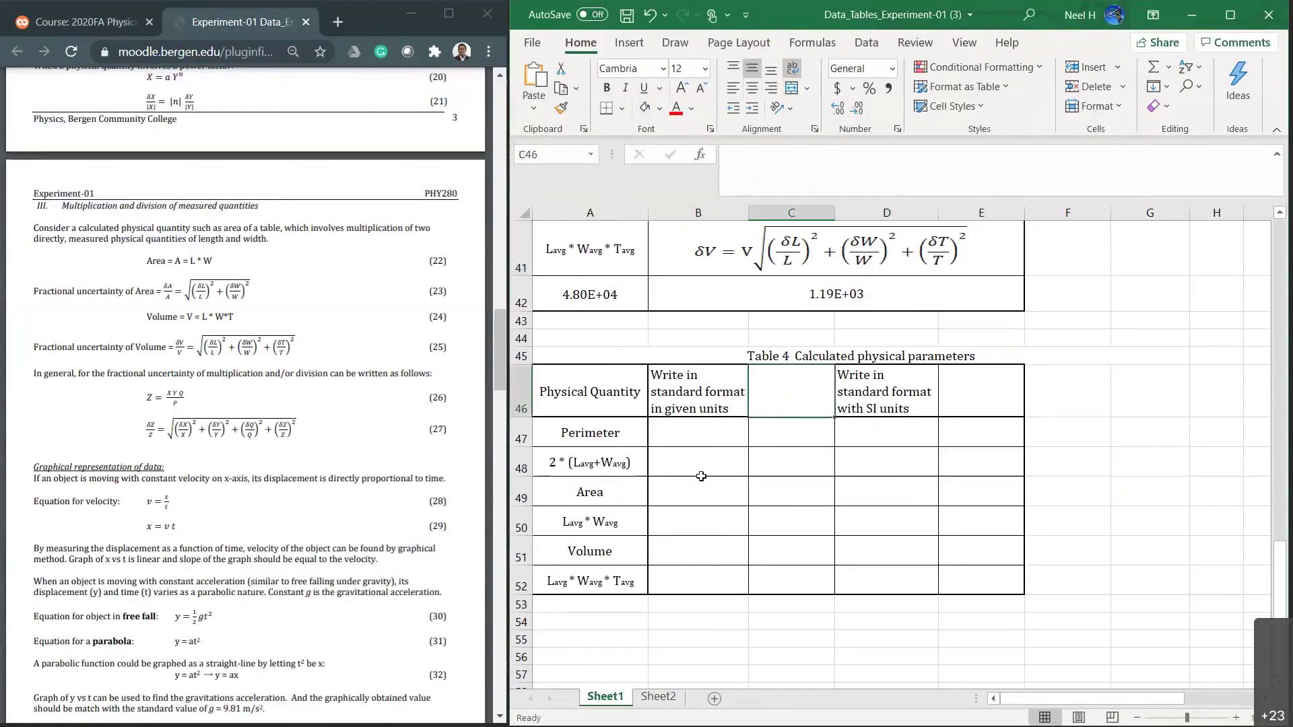
pyautogui.click(802, 464)
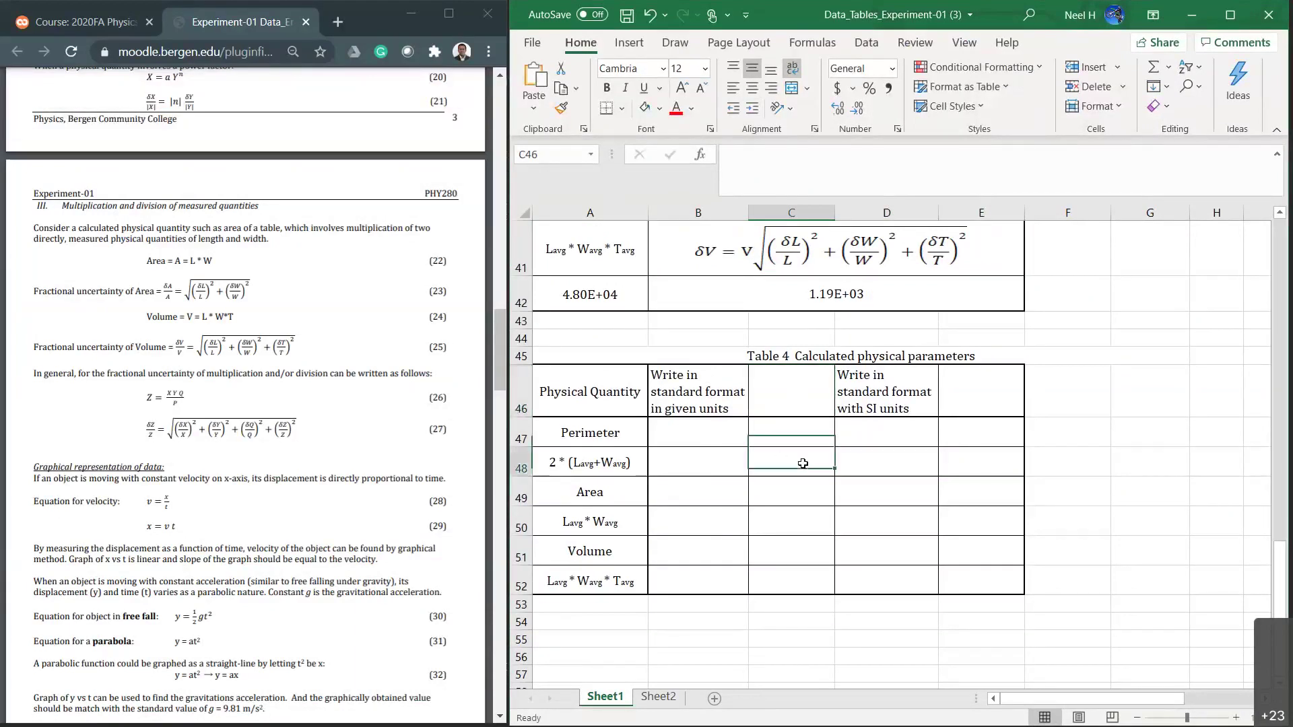
pyautogui.click(798, 441)
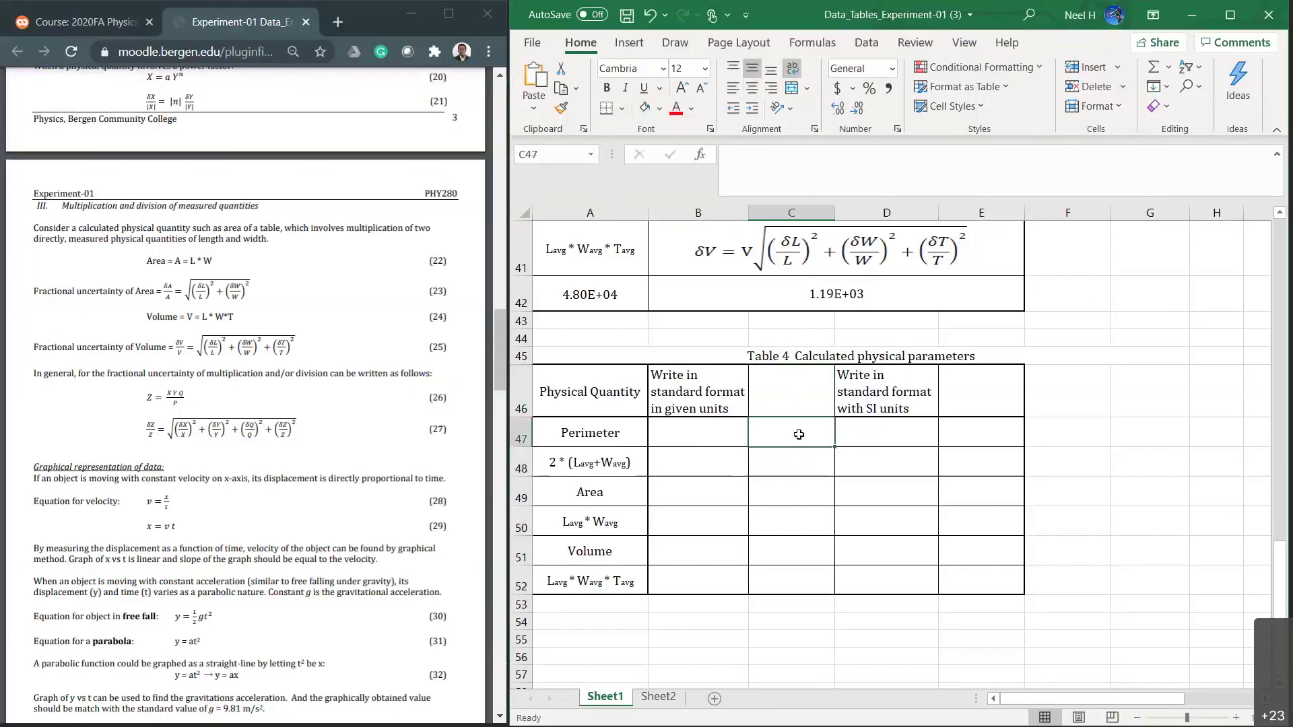
pyautogui.write('cm')
pyautogui.click(709, 434)
# Copy the average perimeter from A34 into the Perimeter cell B47 of Table 4
pyautogui.scroll(3, 708, 435)
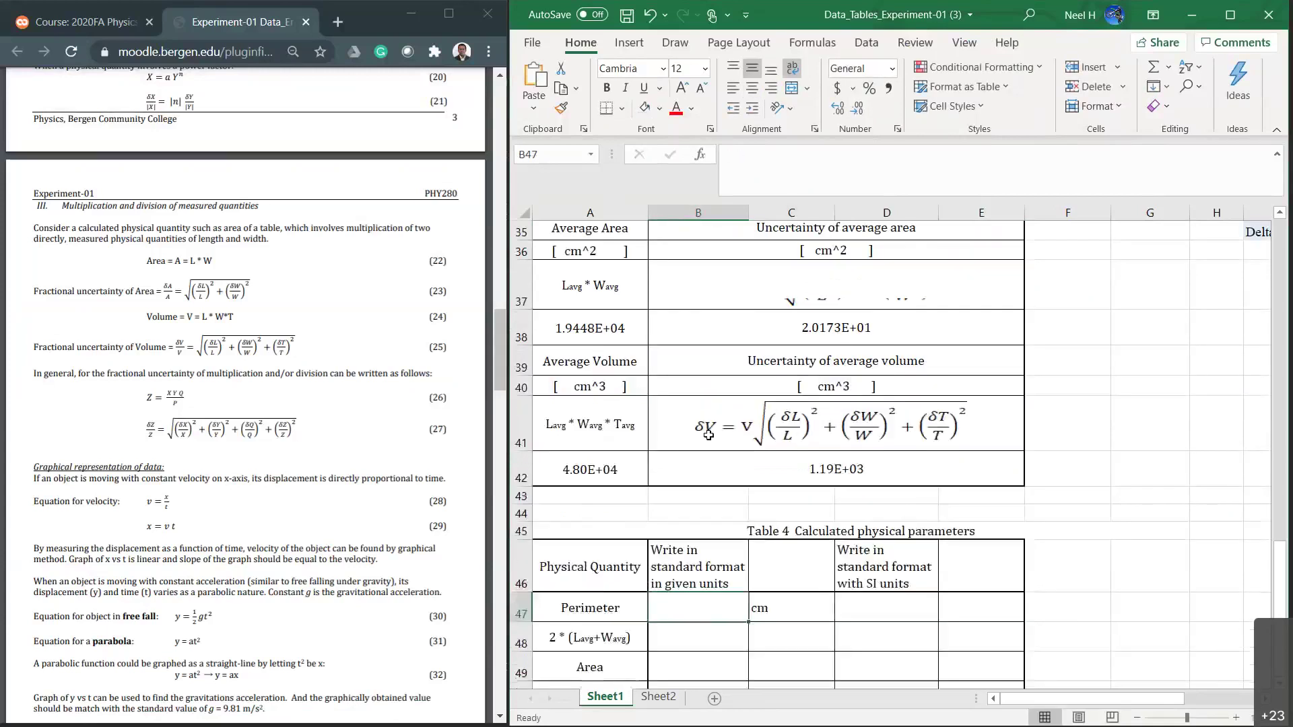
pyautogui.scroll(1, 708, 435)
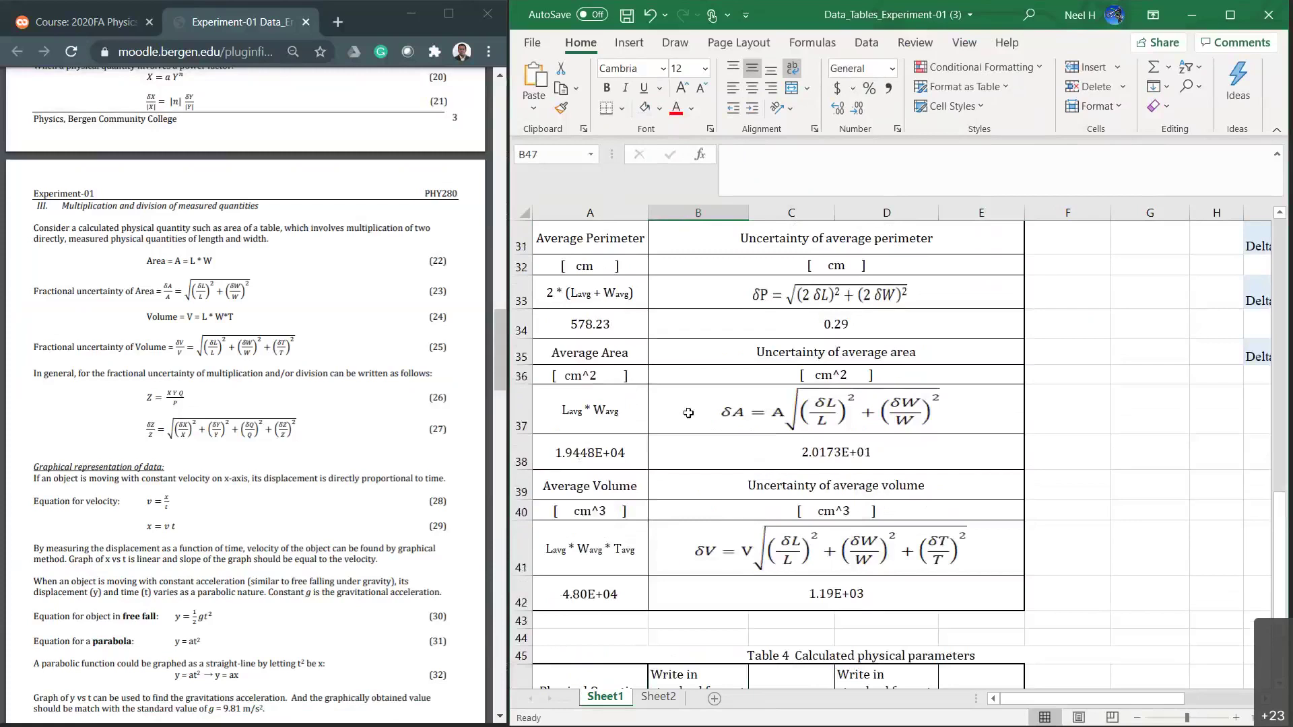
pyautogui.click(614, 326)
pyautogui.hotkey('ctrl', 'c')
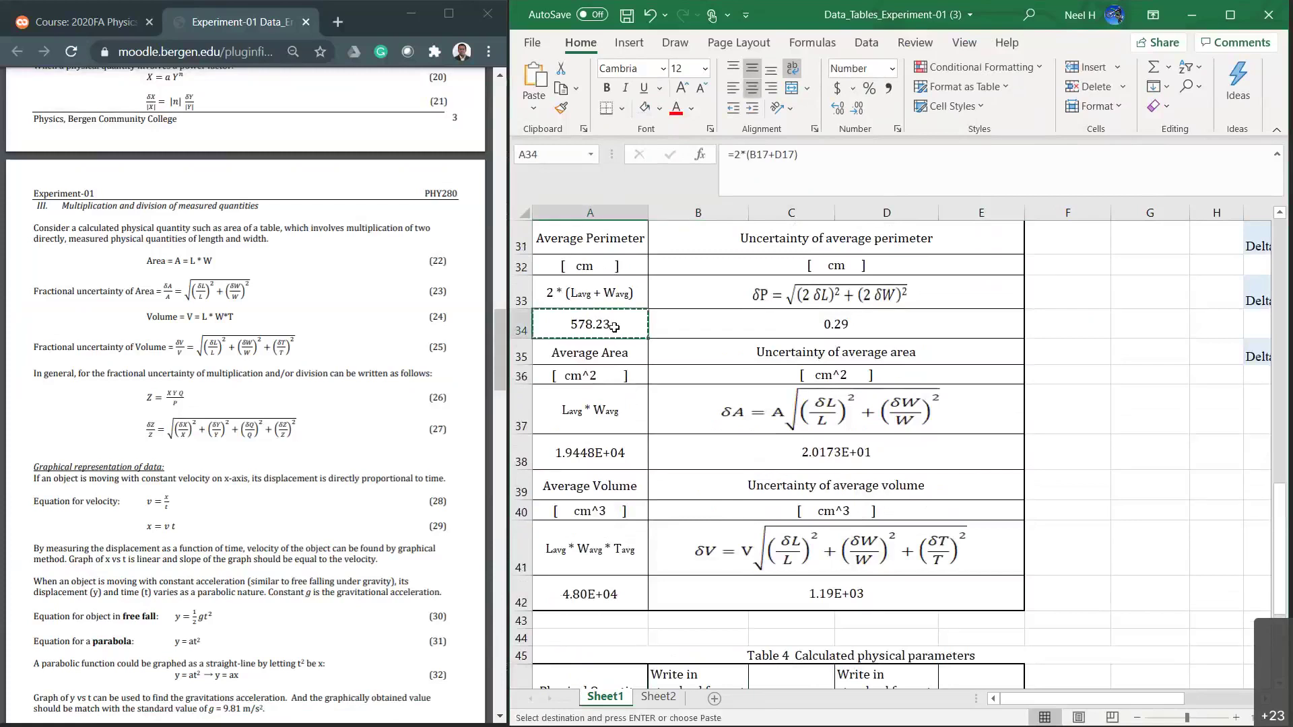
pyautogui.scroll(-3, 702, 465)
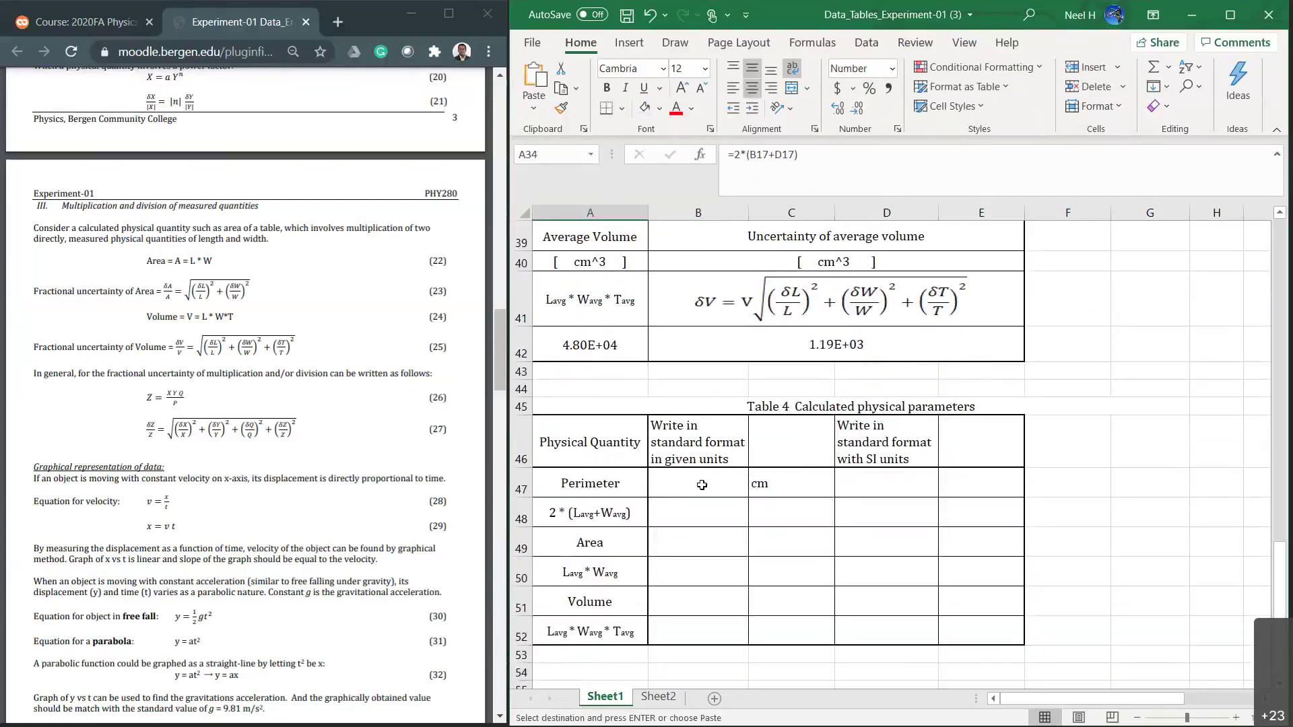
pyautogui.click(702, 485)
pyautogui.hotkey('ctrl', 'v')
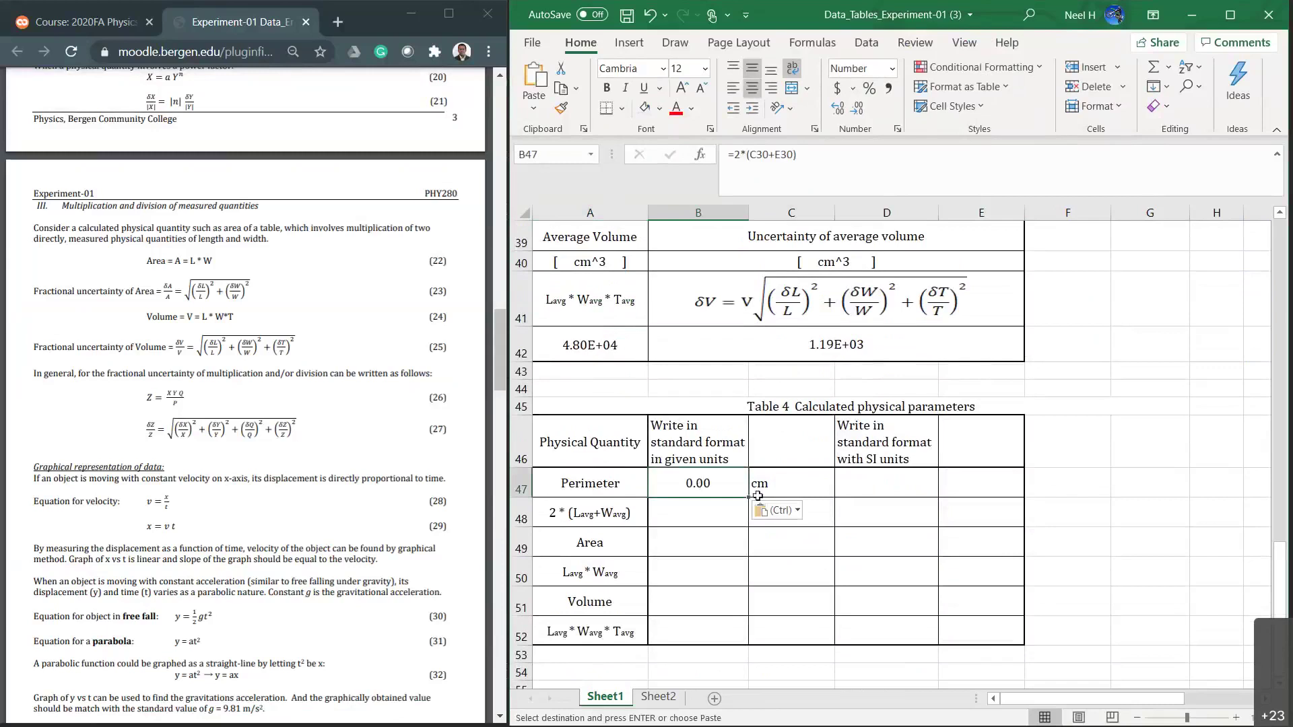
# Paste the copied perimeter into B47 as a value only and end the copy mode
pyautogui.rightClick(719, 486)
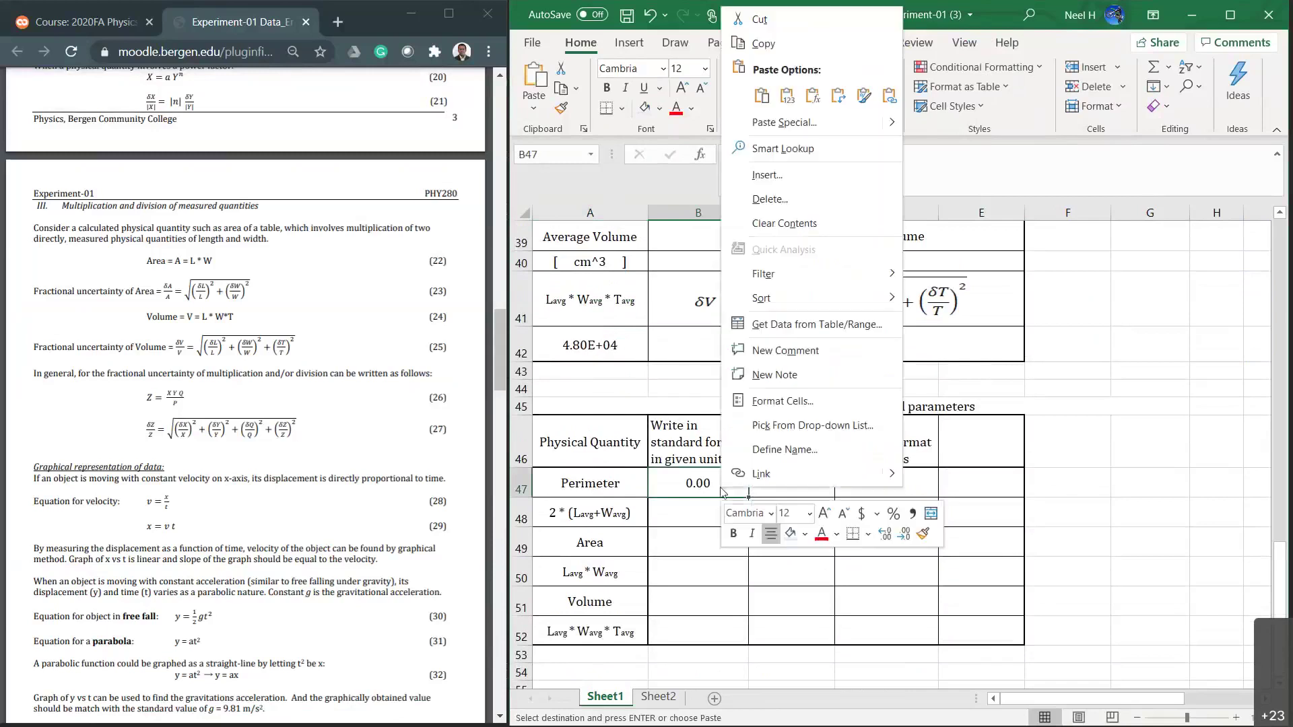
pyautogui.click(786, 96)
pyautogui.rightClick(719, 487)
pyautogui.click(786, 96)
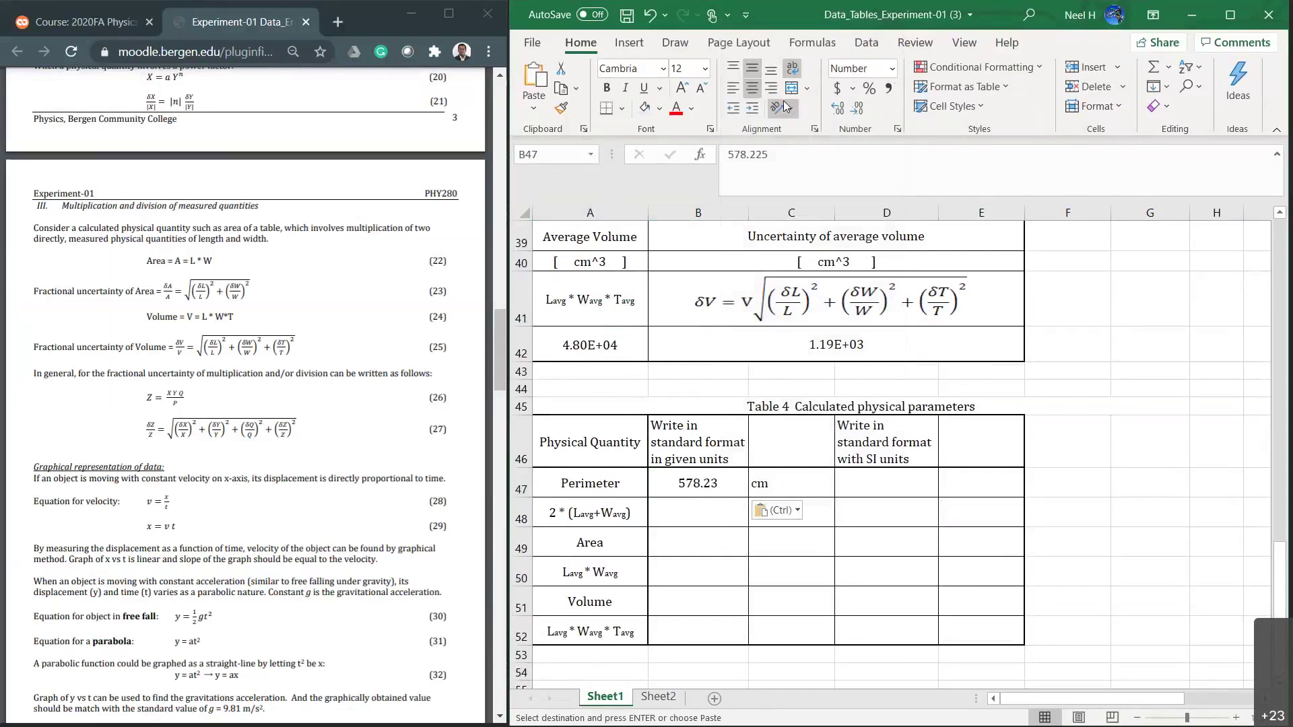
pyautogui.scroll(3, 709, 482)
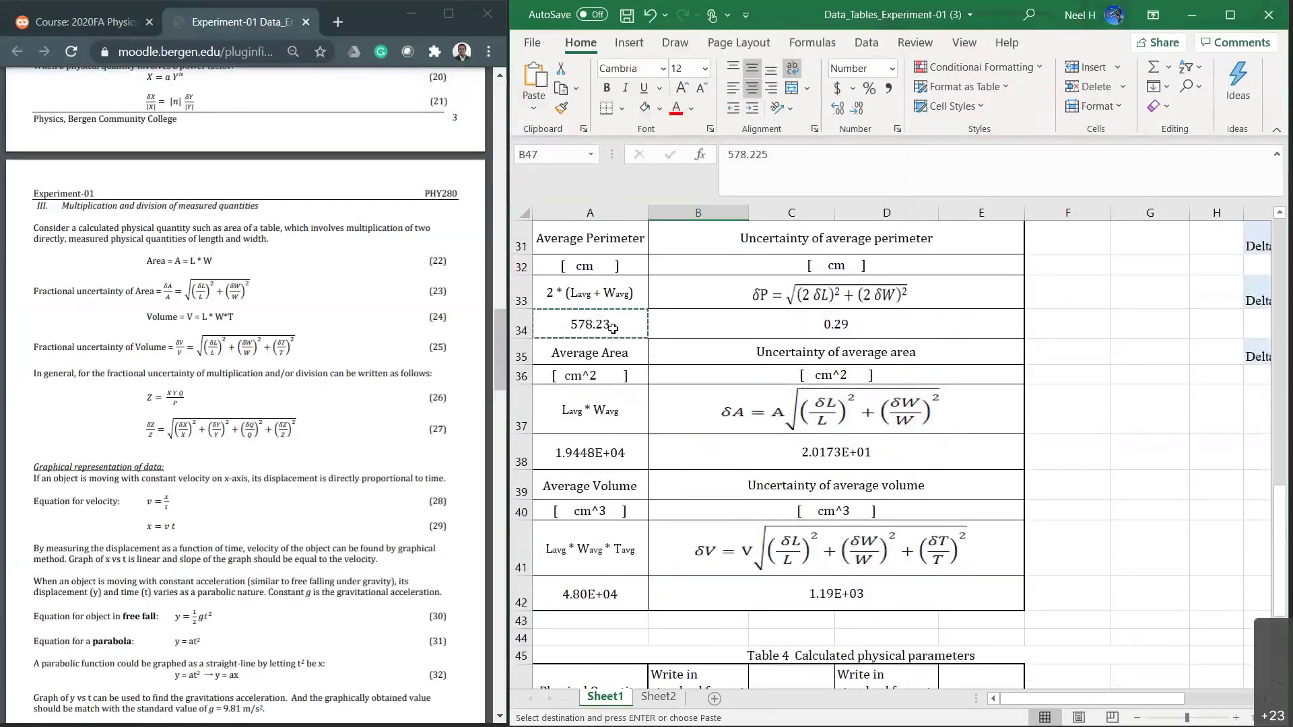
pyautogui.scroll(-3, 646, 377)
pyautogui.press('Escape')
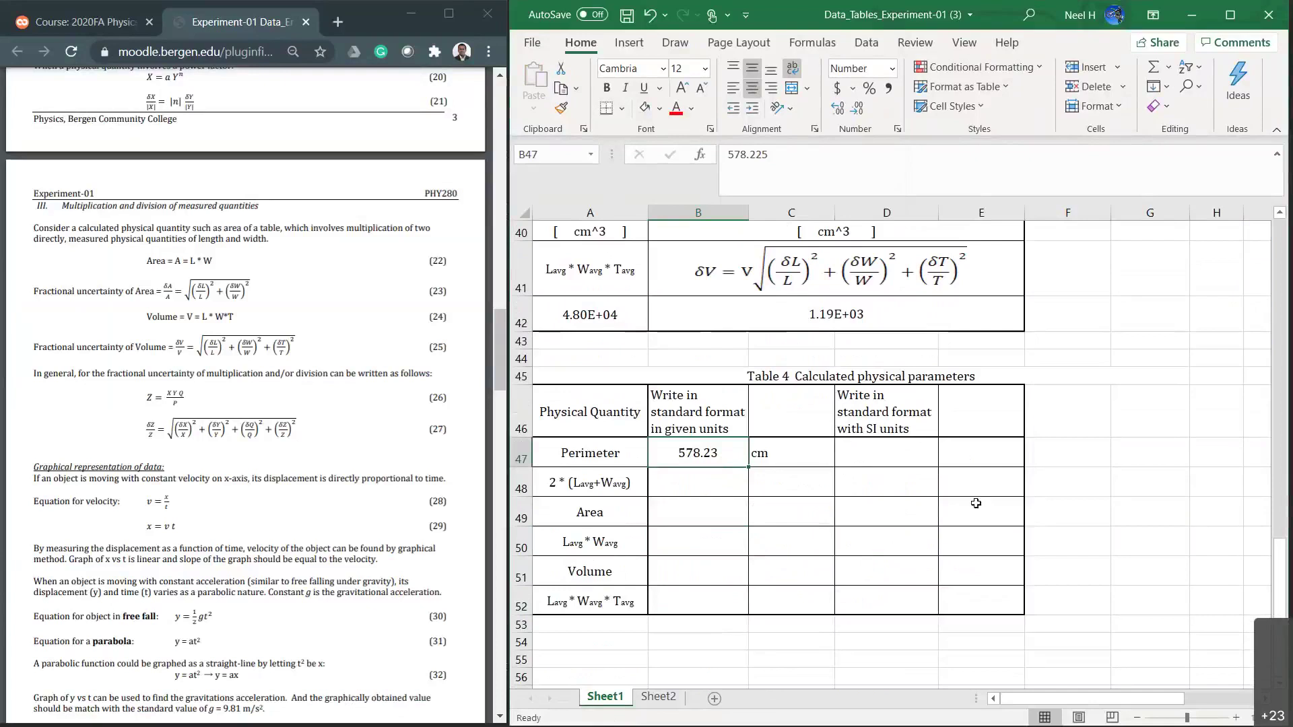
# Examine how the length is written in standard format in Table 2, and return to the perimeter cell B47
pyautogui.rightClick(715, 464)
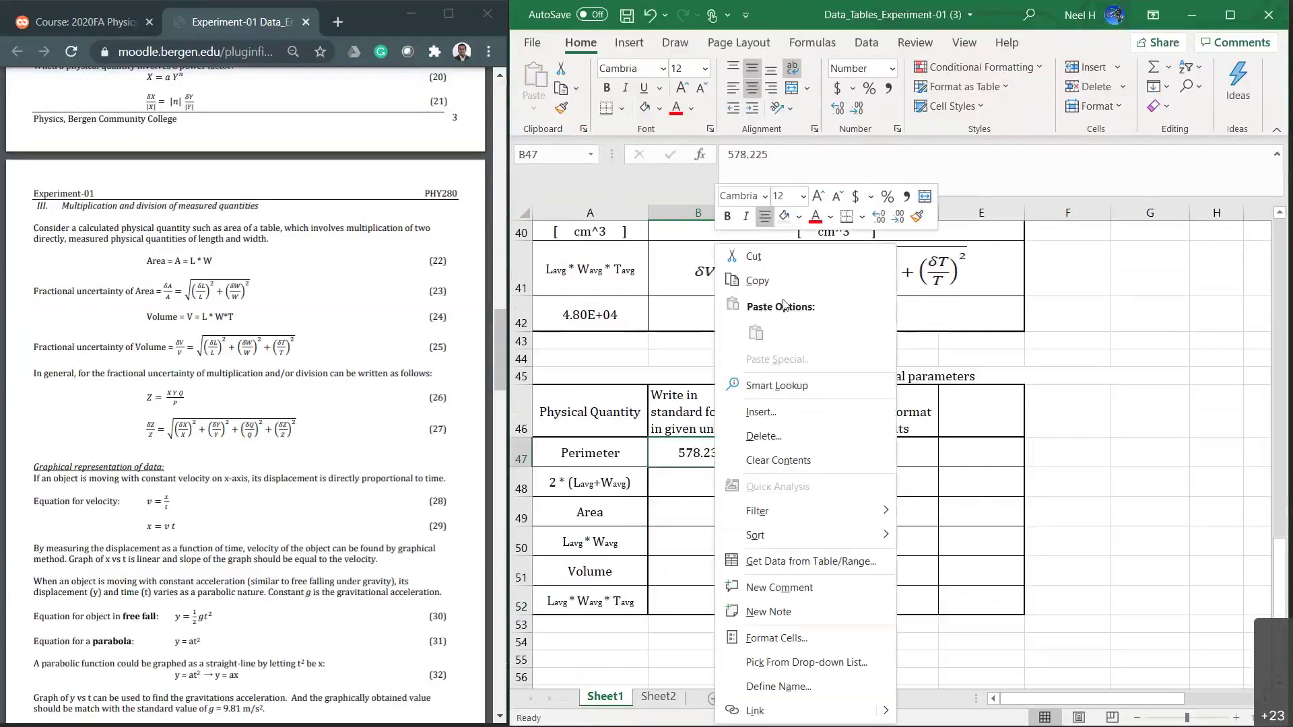
pyautogui.click(684, 495)
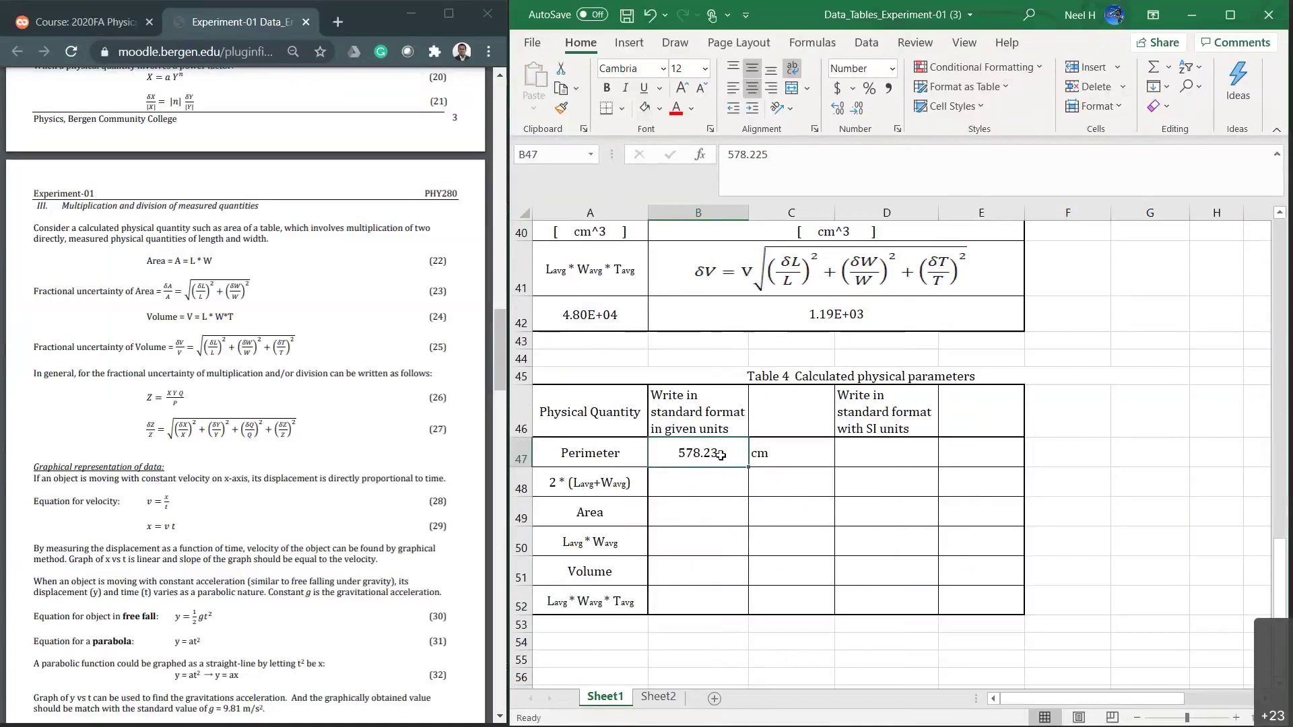
pyautogui.scroll(5, 721, 463)
pyautogui.scroll(3, 720, 463)
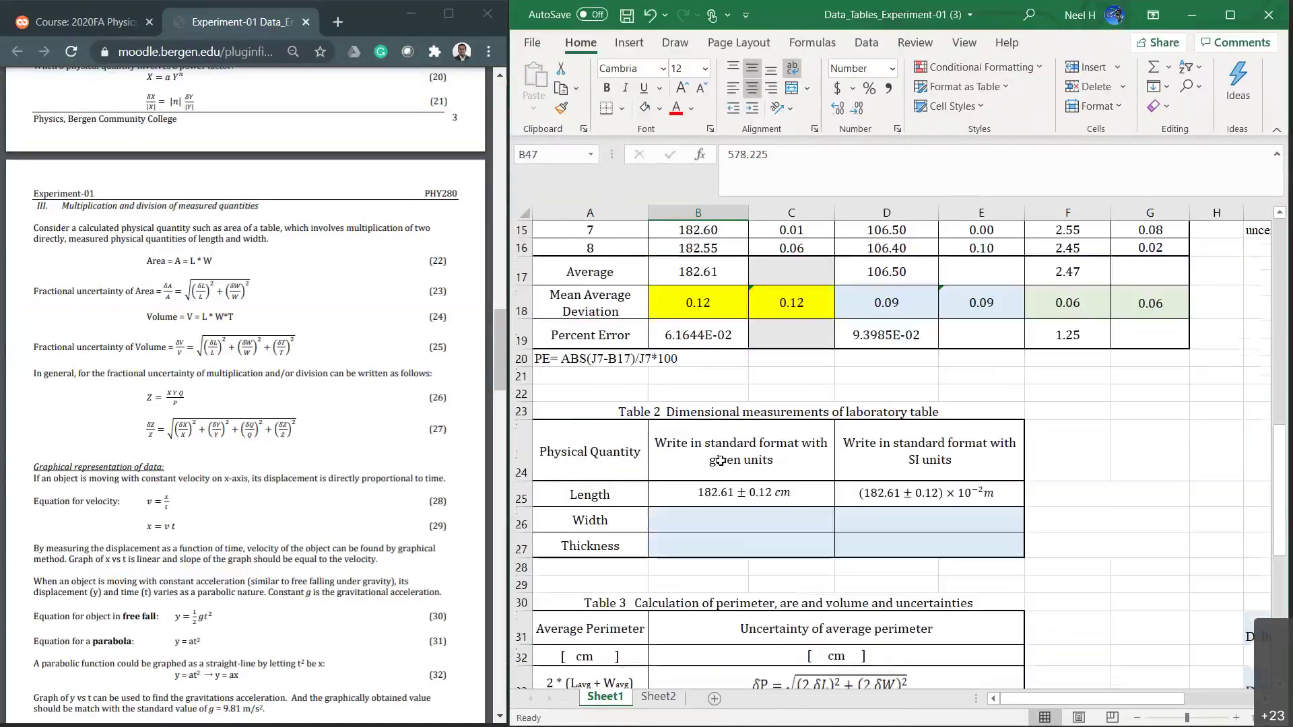
pyautogui.click(711, 496)
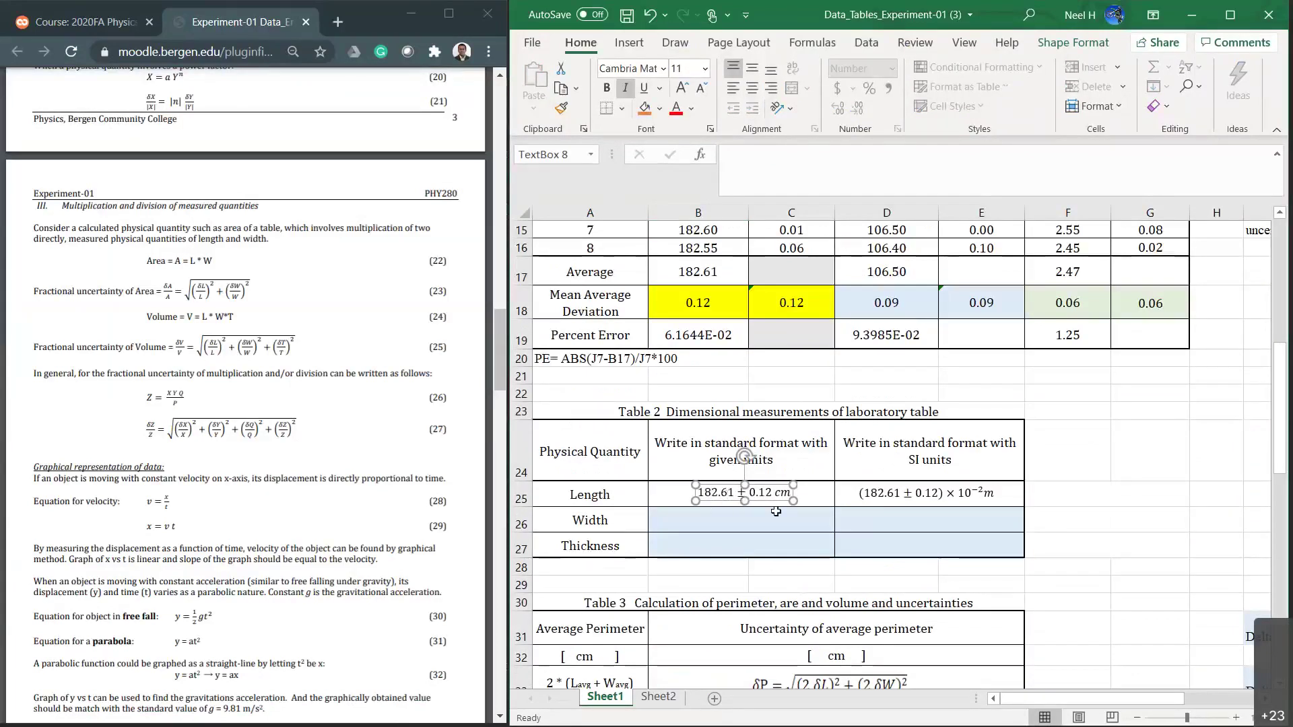
pyautogui.scroll(-3, 776, 511)
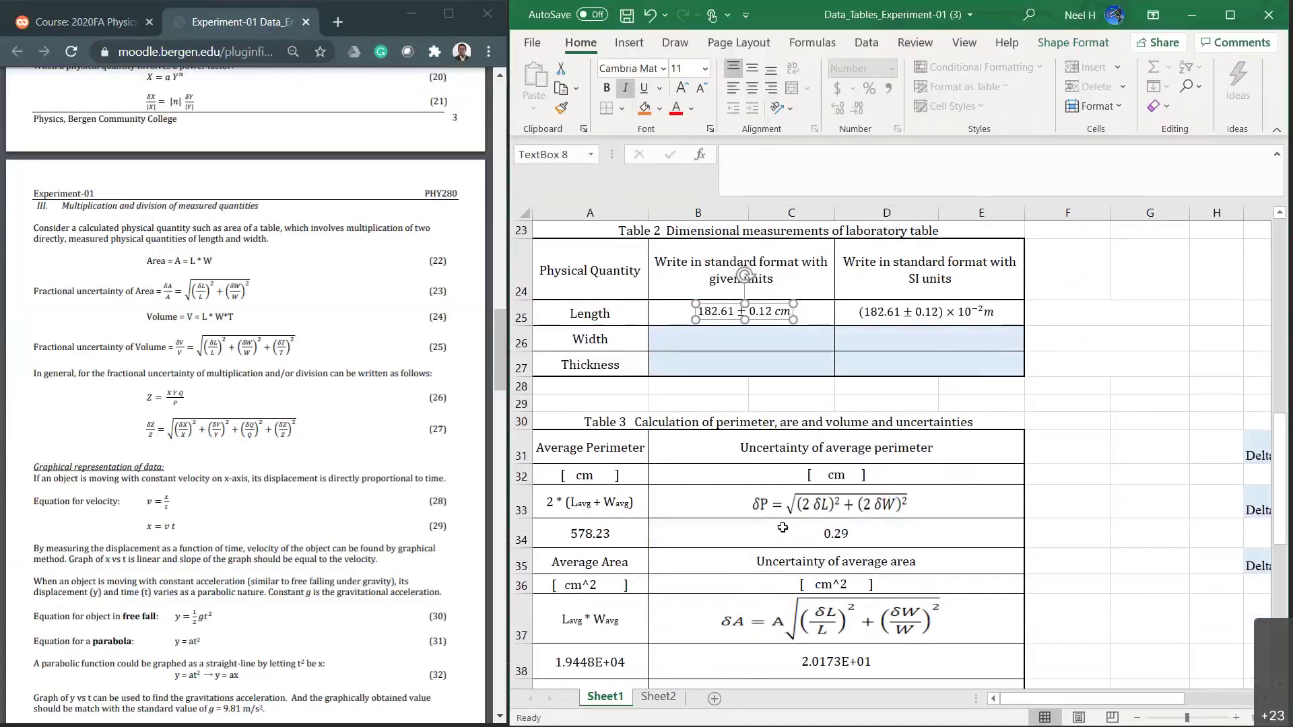
pyautogui.scroll(-5, 783, 527)
pyautogui.click(694, 520)
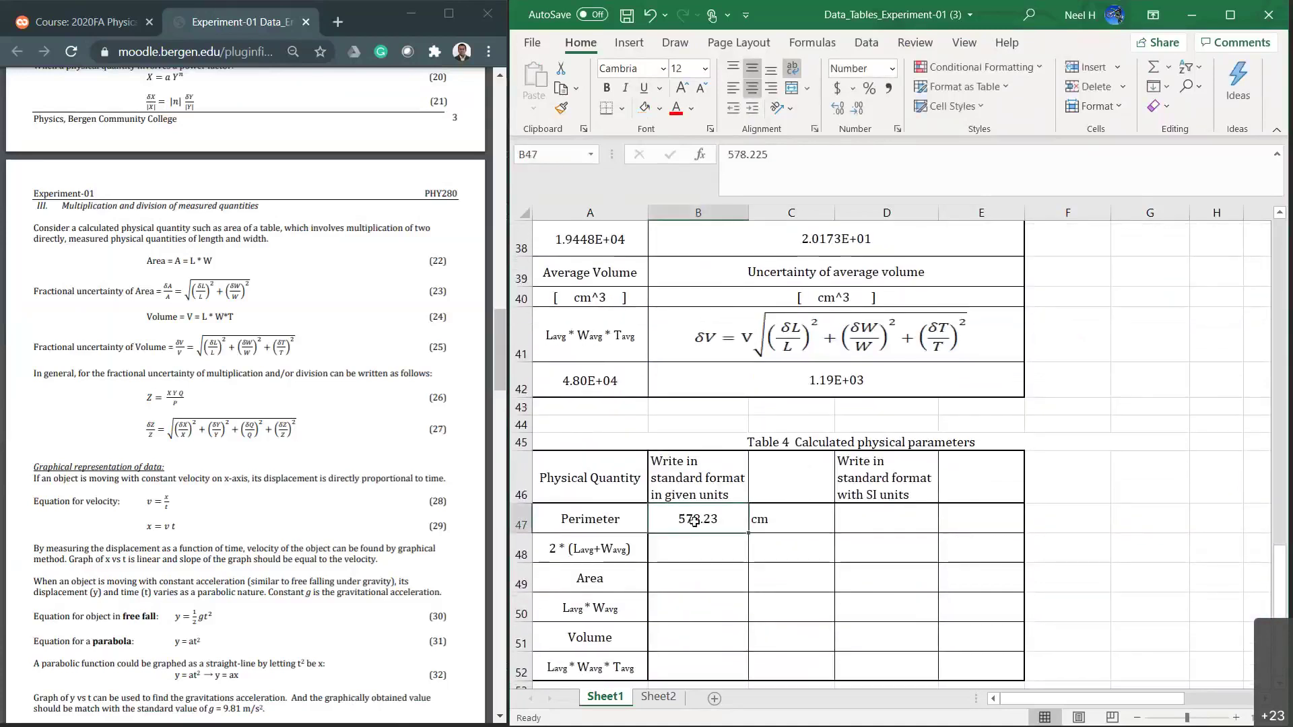
# Maximize the workbook window and insert a new blank equation in the empty area beside Table 4
pyautogui.click(629, 42)
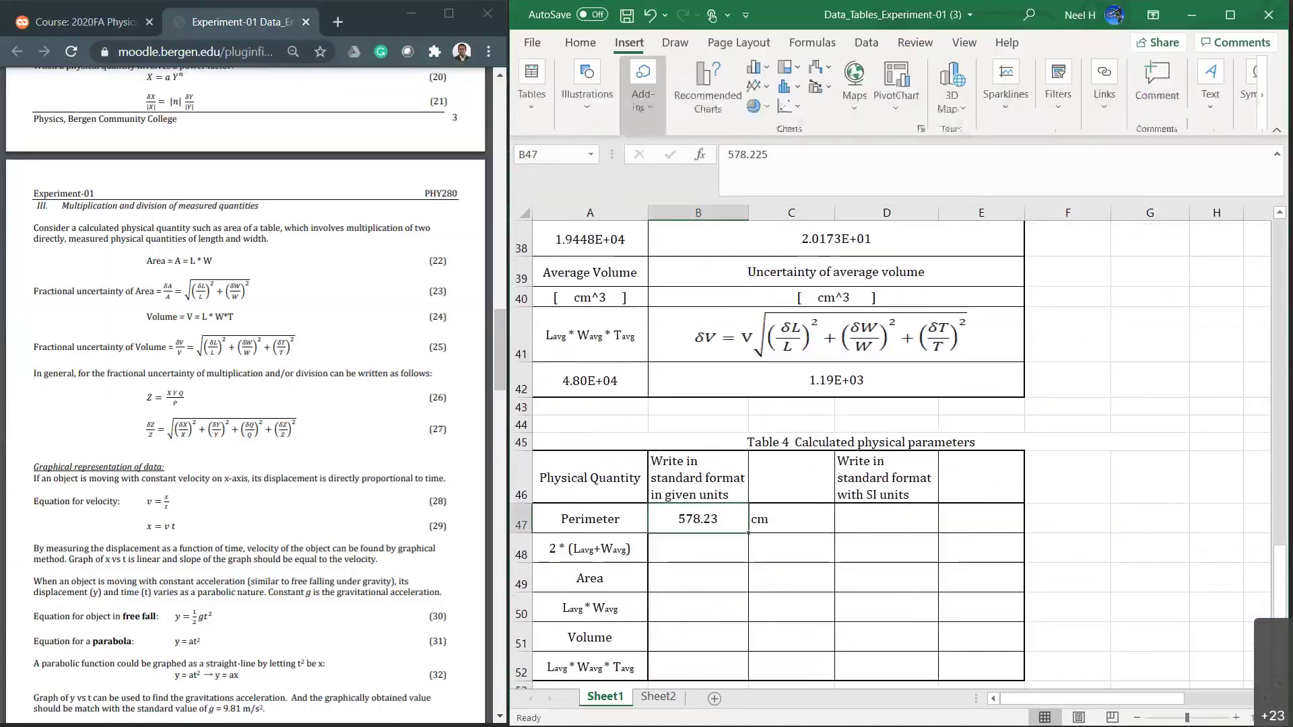
pyautogui.click(1230, 15)
pyautogui.click(574, 514)
pyautogui.click(664, 519)
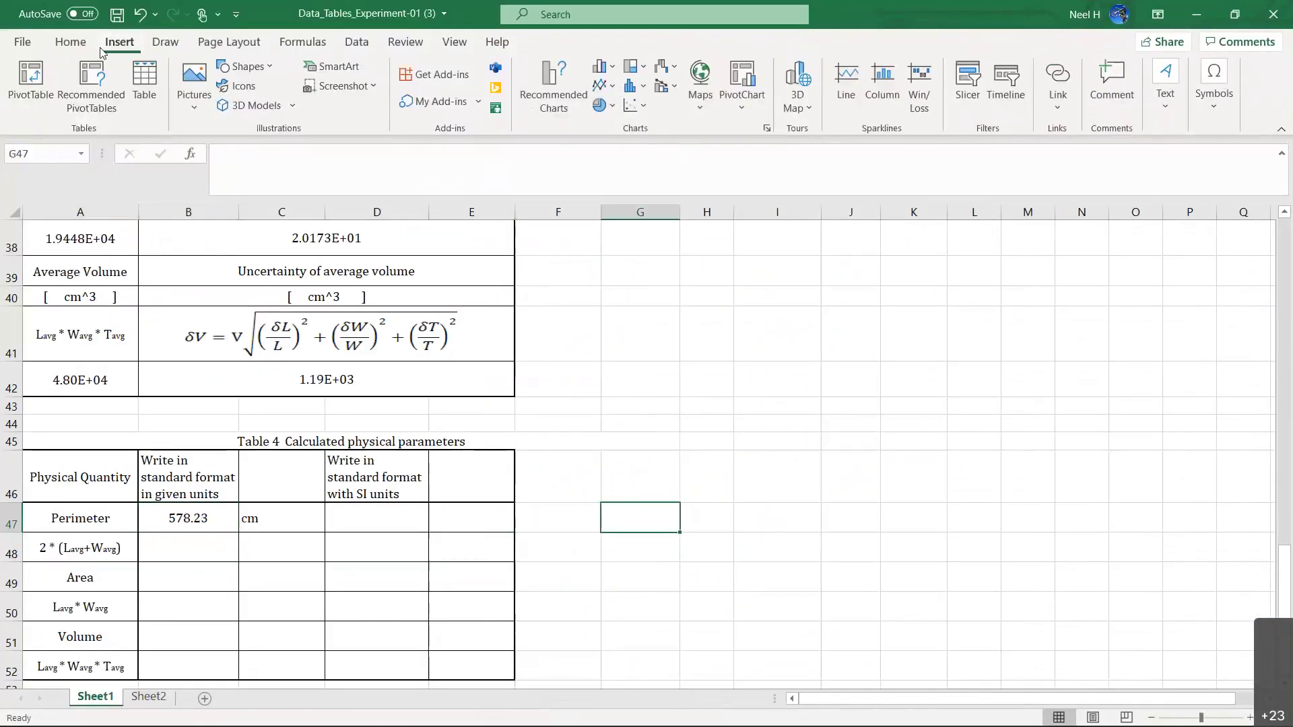
pyautogui.click(1211, 94)
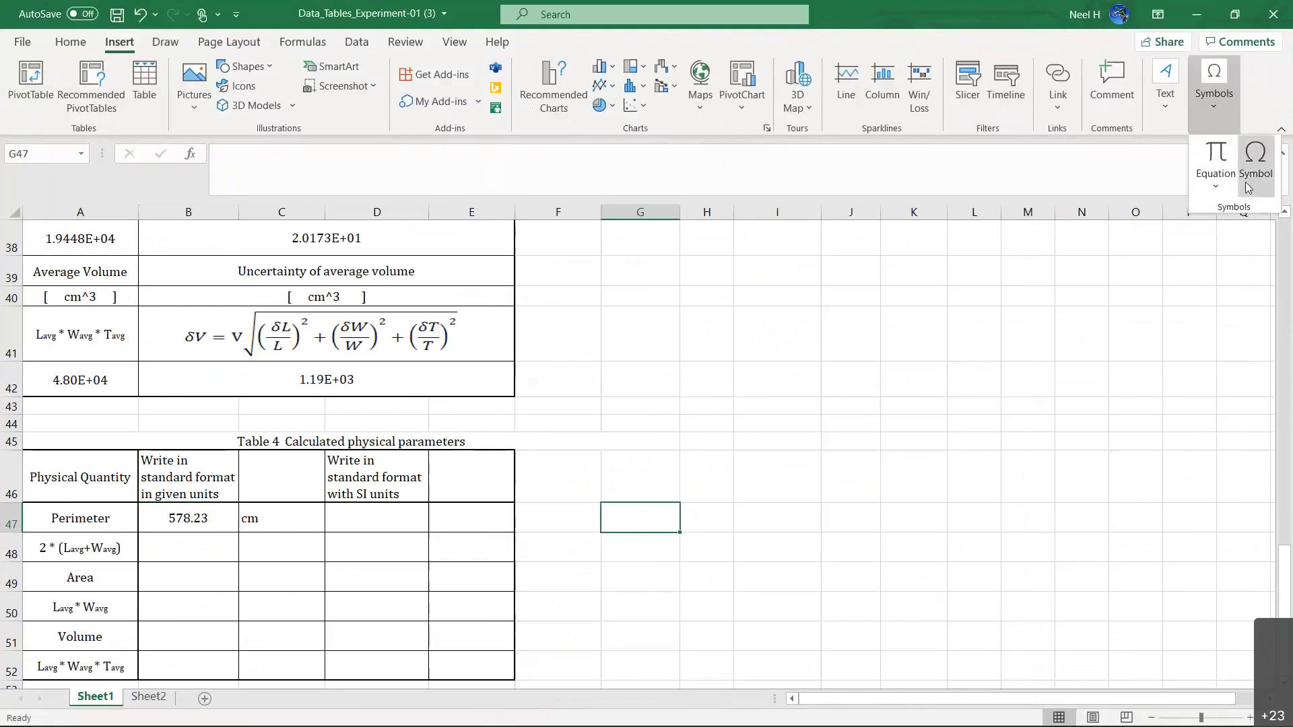
pyautogui.click(1215, 159)
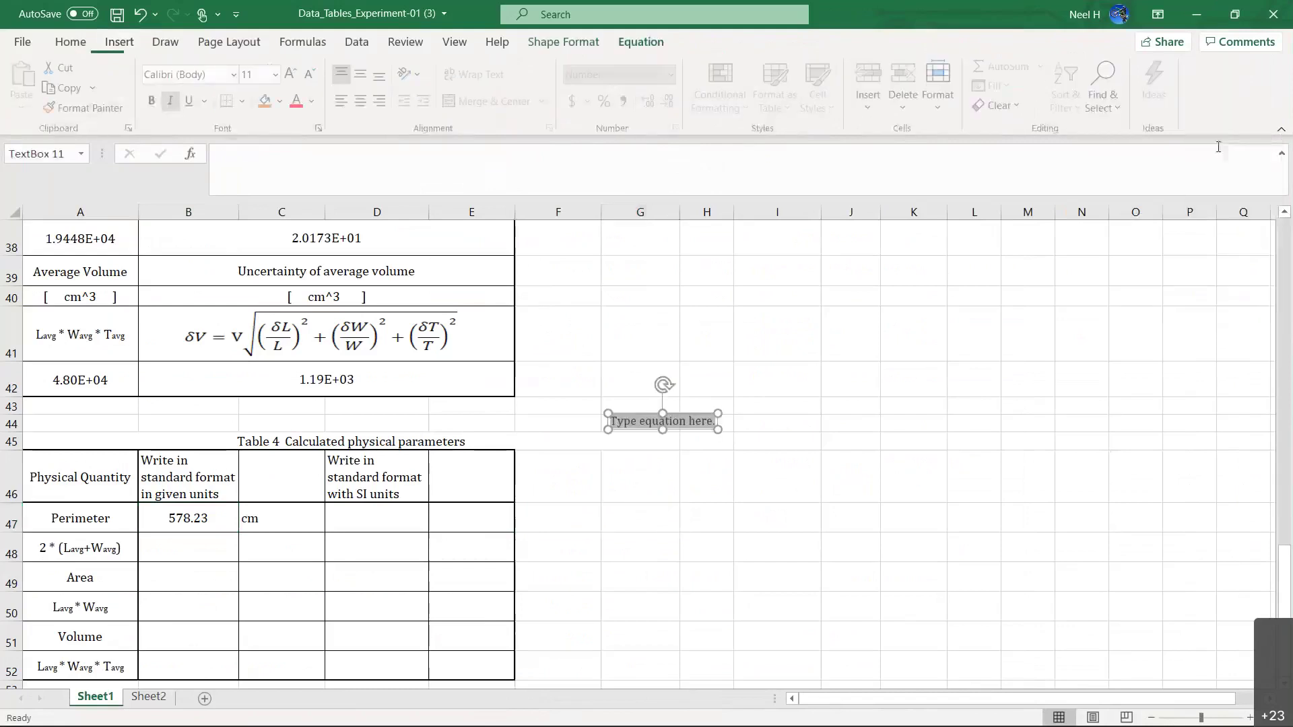
# Write the perimeter in the new equation as 578.23 ± 0.29 cm and finish editing it
pyautogui.write('578')
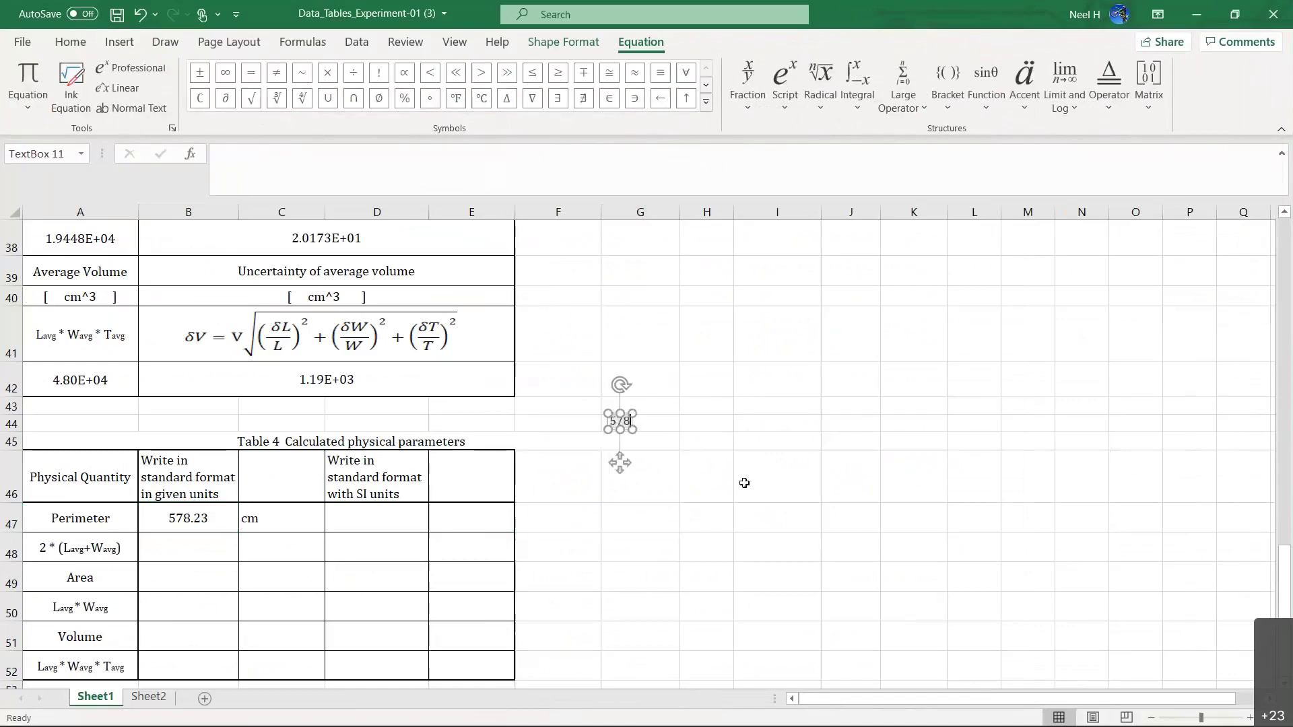
pyautogui.write('.23')
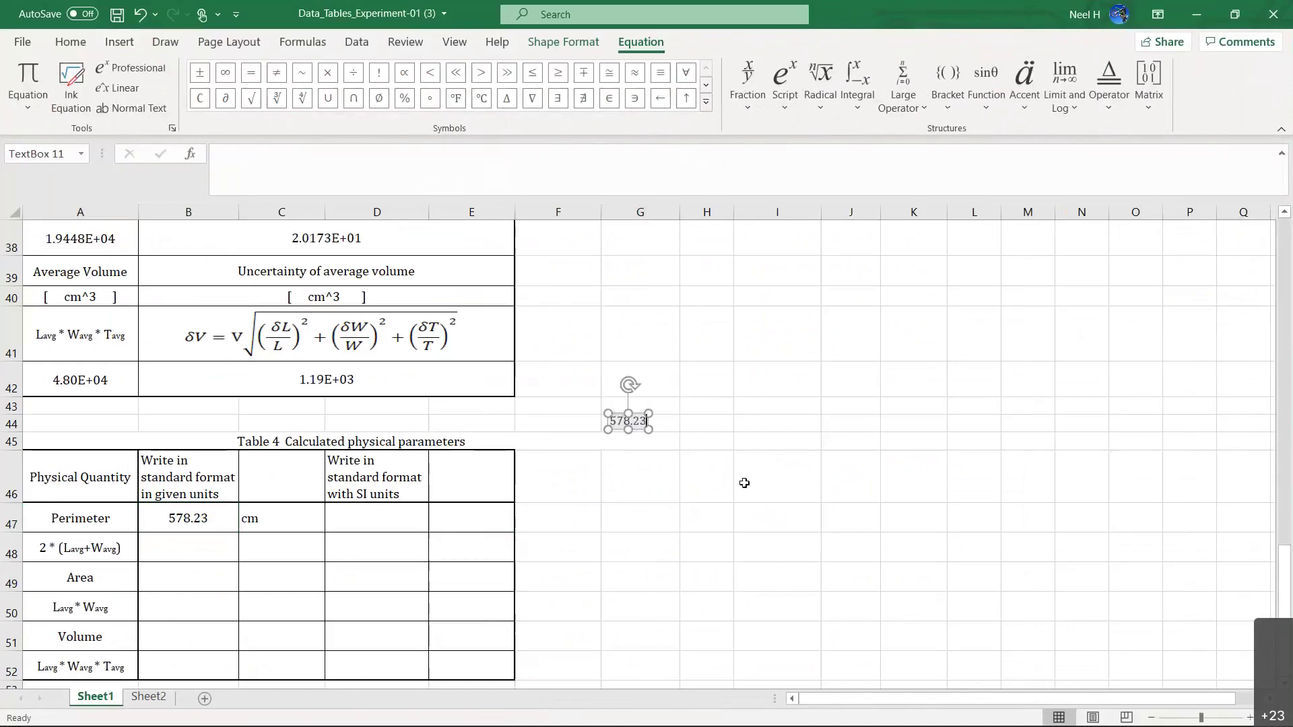
pyautogui.click(199, 74)
pyautogui.scroll(1, 298, 601)
pyautogui.scroll(1, 298, 601)
pyautogui.write('0.29')
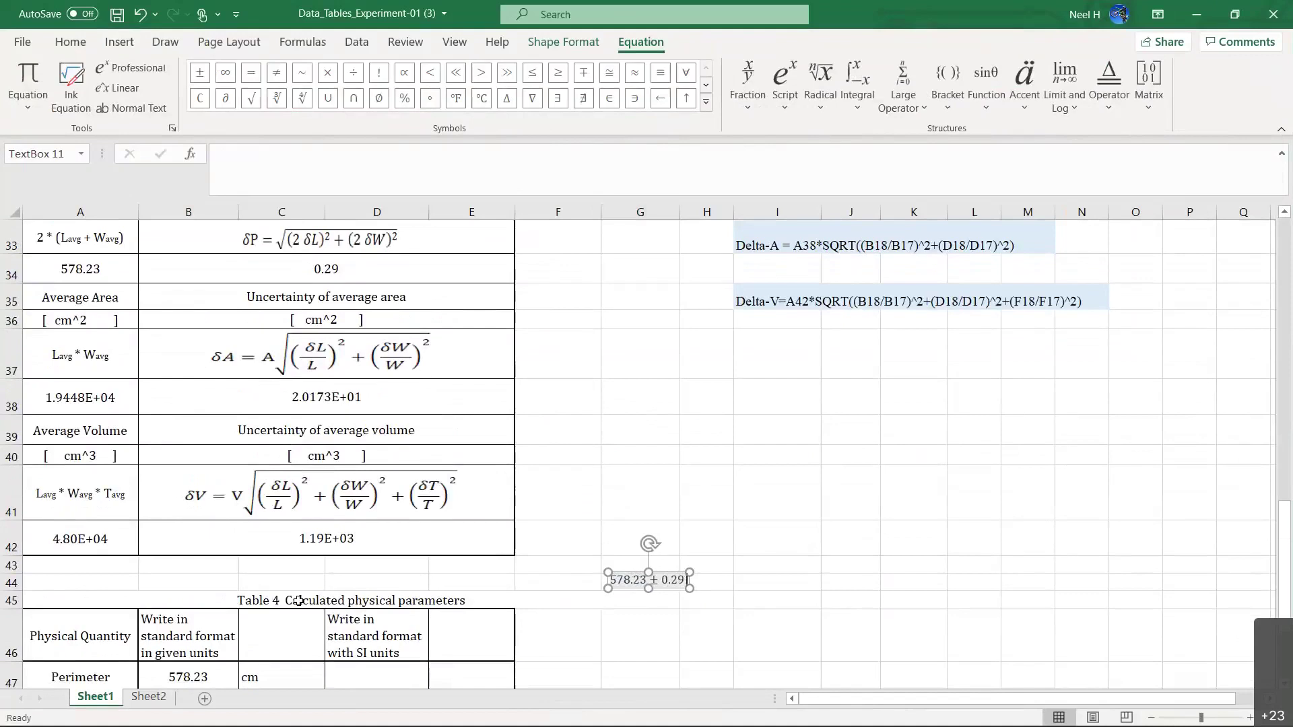
pyautogui.write(' cm')
pyautogui.press('Escape')
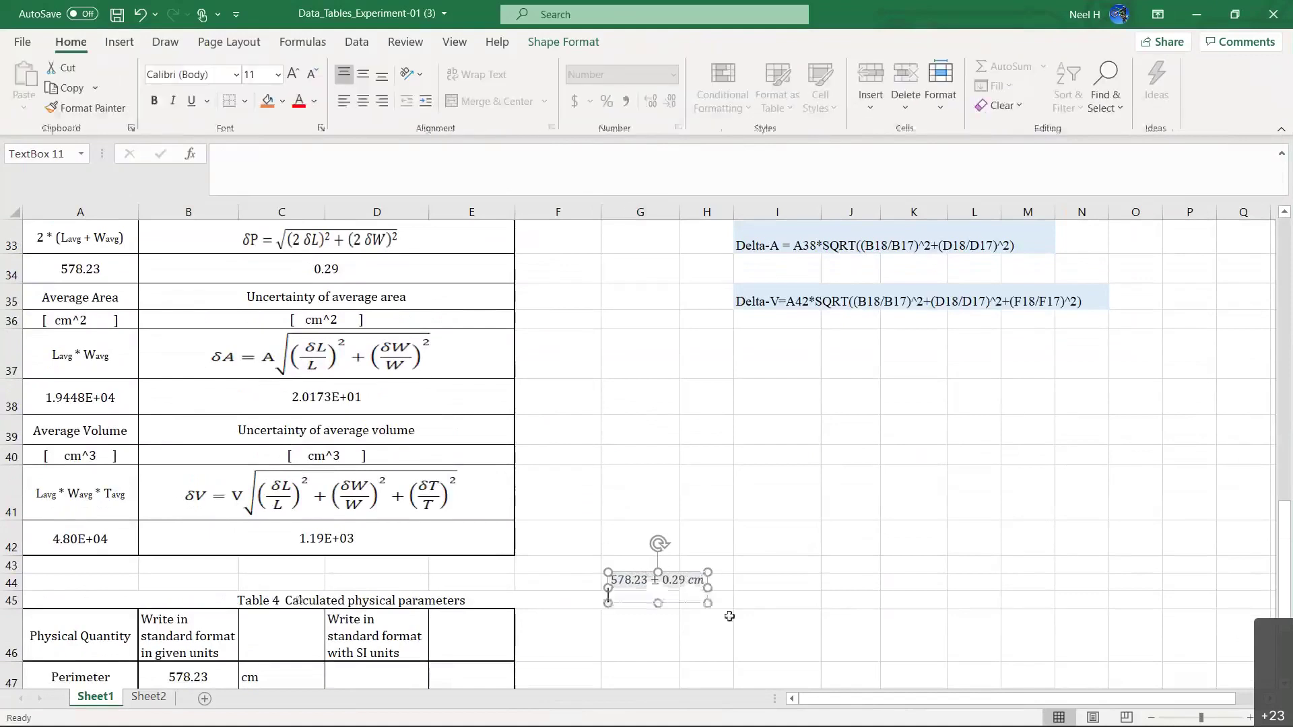
pyautogui.click(835, 569)
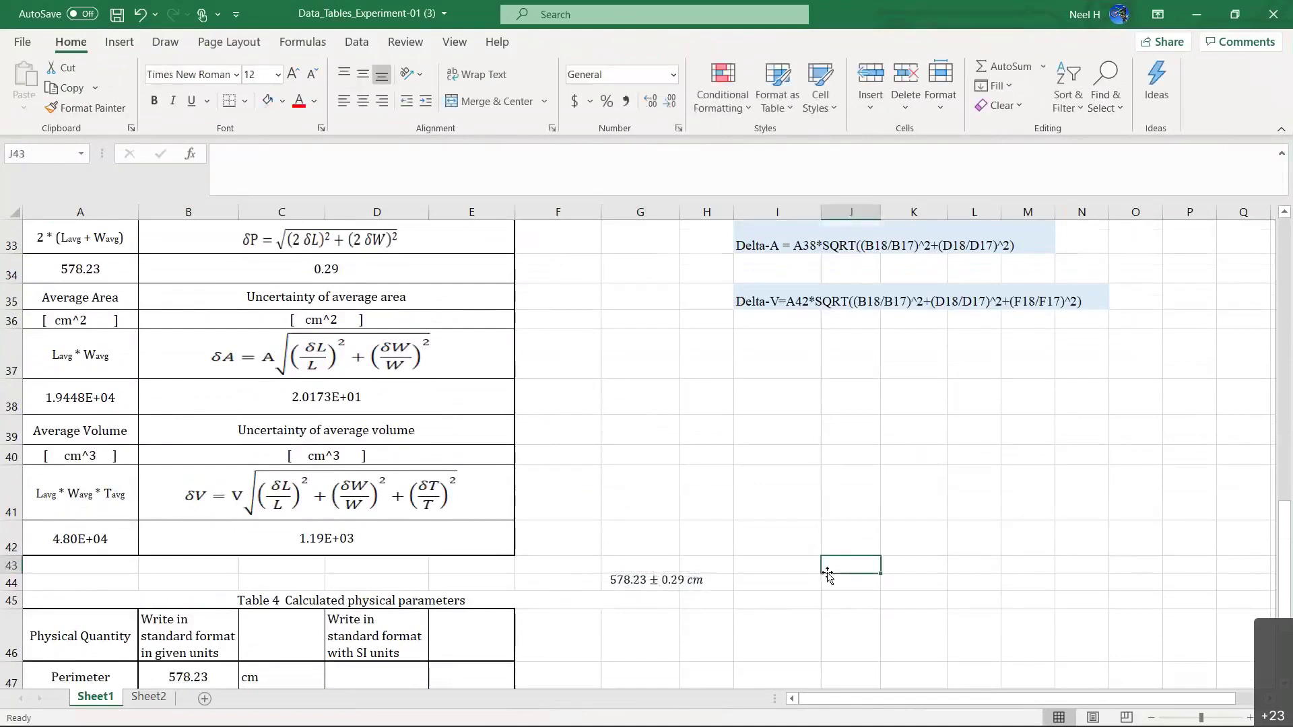
# Clear the perimeter value and its cm unit from cells B47 and C47 of Table 4
pyautogui.scroll(-2, 830, 577)
pyautogui.moveTo(202, 520); pyautogui.dragTo(279, 521)
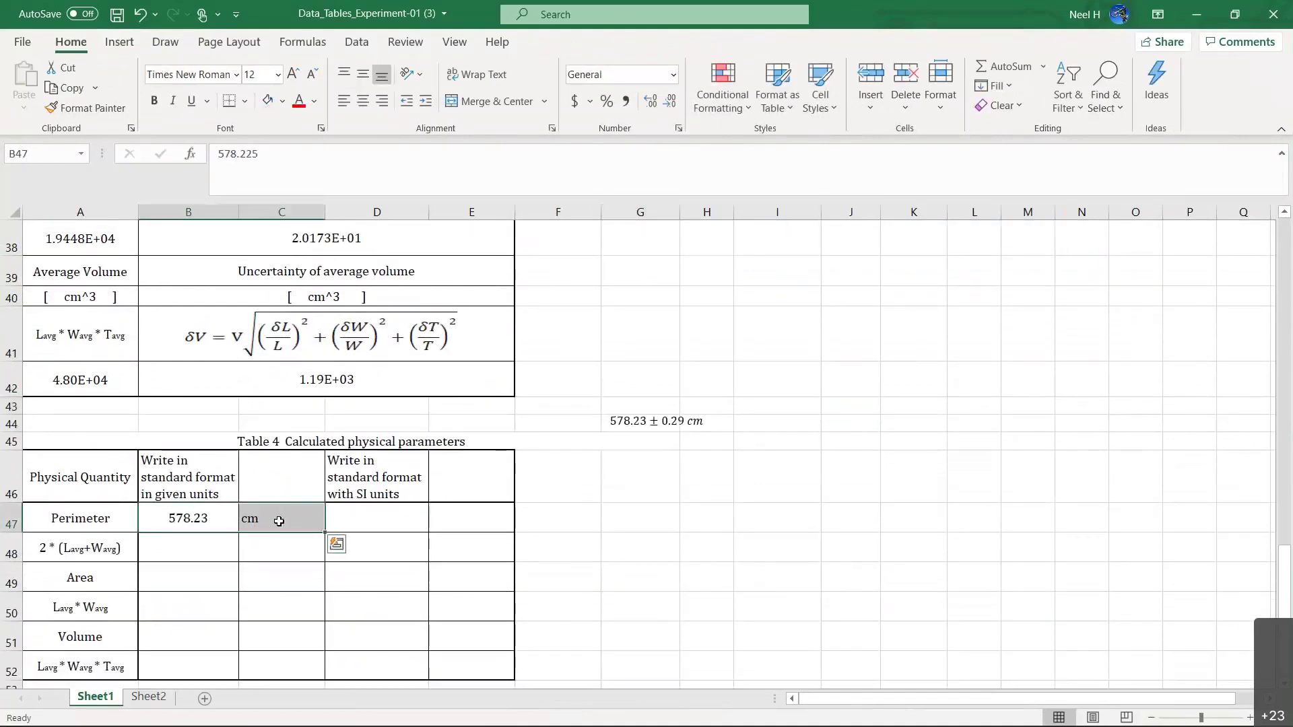
pyautogui.press('BackSpace')
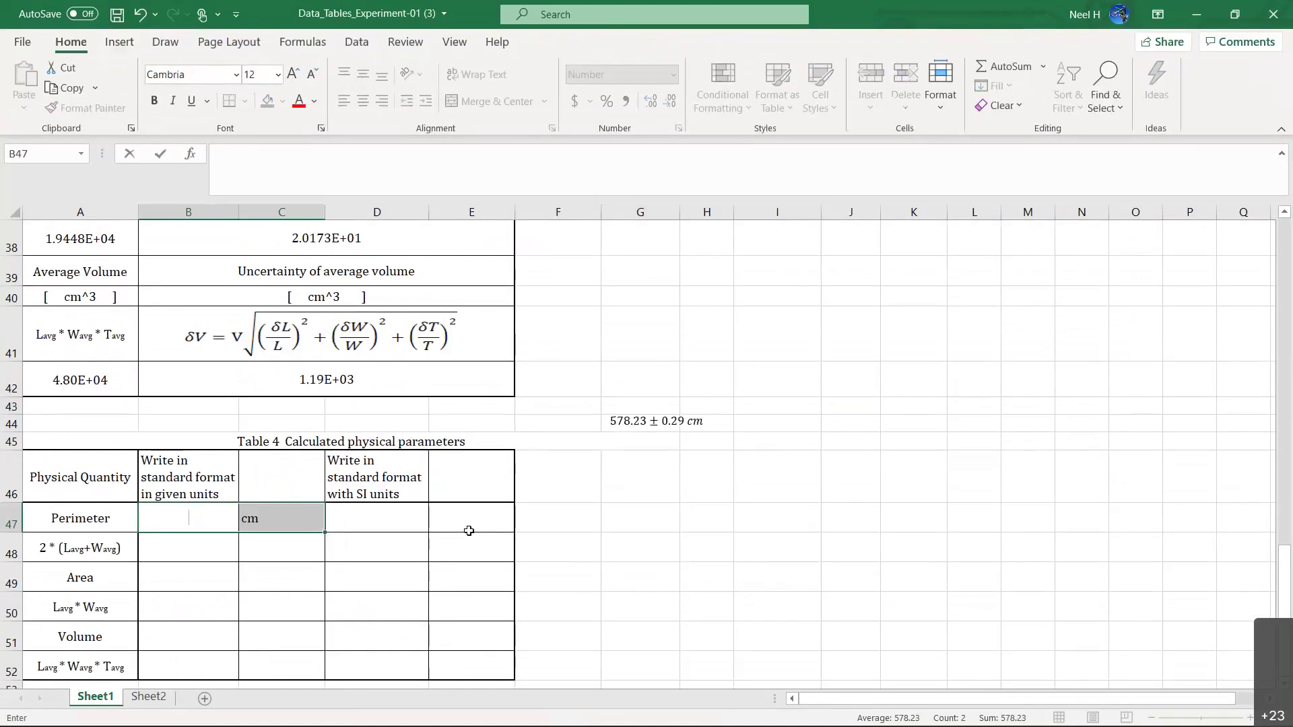
pyautogui.press('Return')
pyautogui.click(297, 571)
pyautogui.click(277, 517)
pyautogui.press('Delete')
# Move the 578.23 ± 0.29 cm equation onto the perimeter row's given-units cells B47:C47 and merge and center those cells
pyautogui.click(643, 514)
pyautogui.click(660, 421)
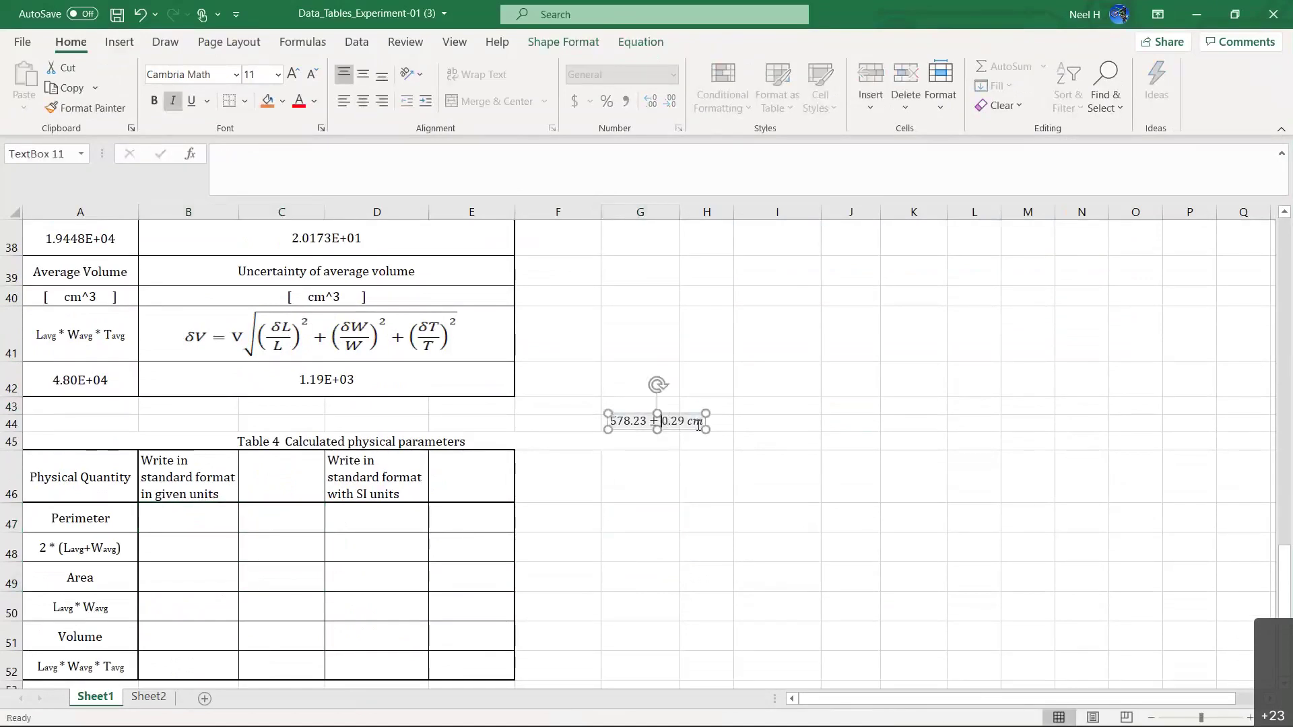
pyautogui.moveTo(697, 432)
pyautogui.mouseDown()
pyautogui.moveTo(292, 546)
pyautogui.moveTo(272, 525)
pyautogui.moveTo(202, 519)
pyautogui.moveTo(280, 506)
pyautogui.mouseUp()
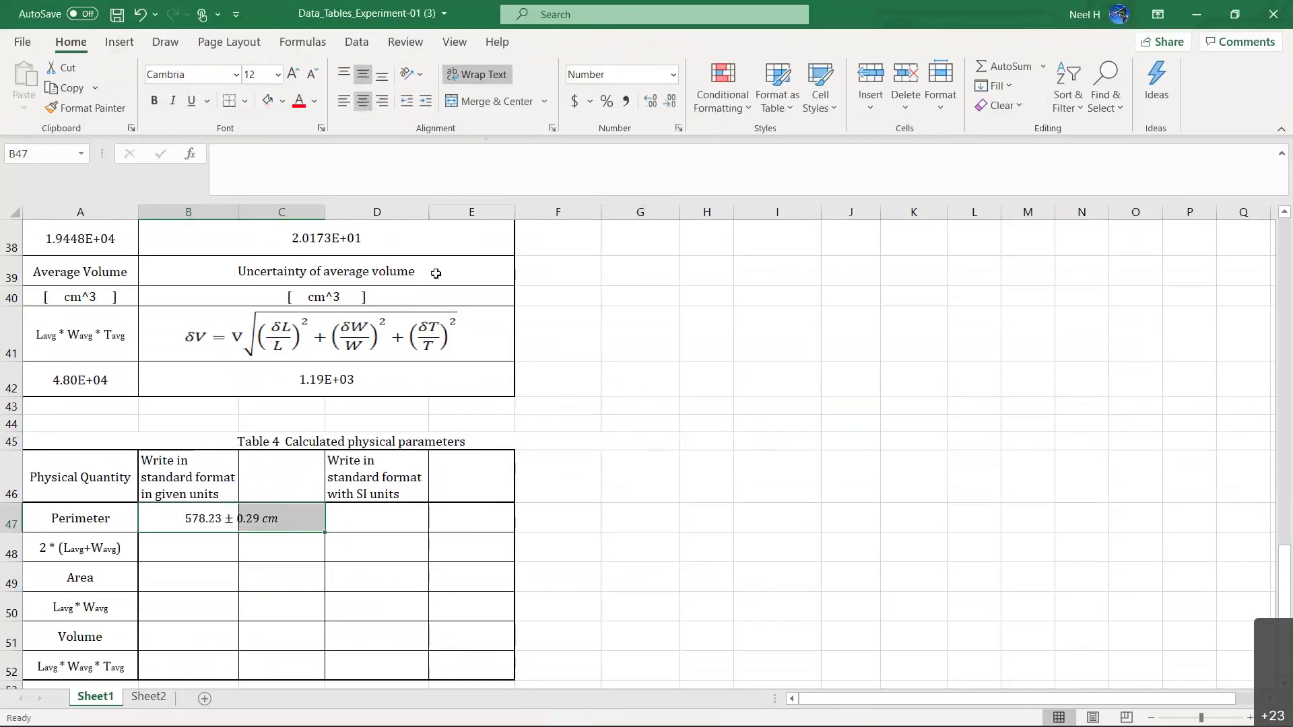
pyautogui.click(490, 101)
pyautogui.click(287, 565)
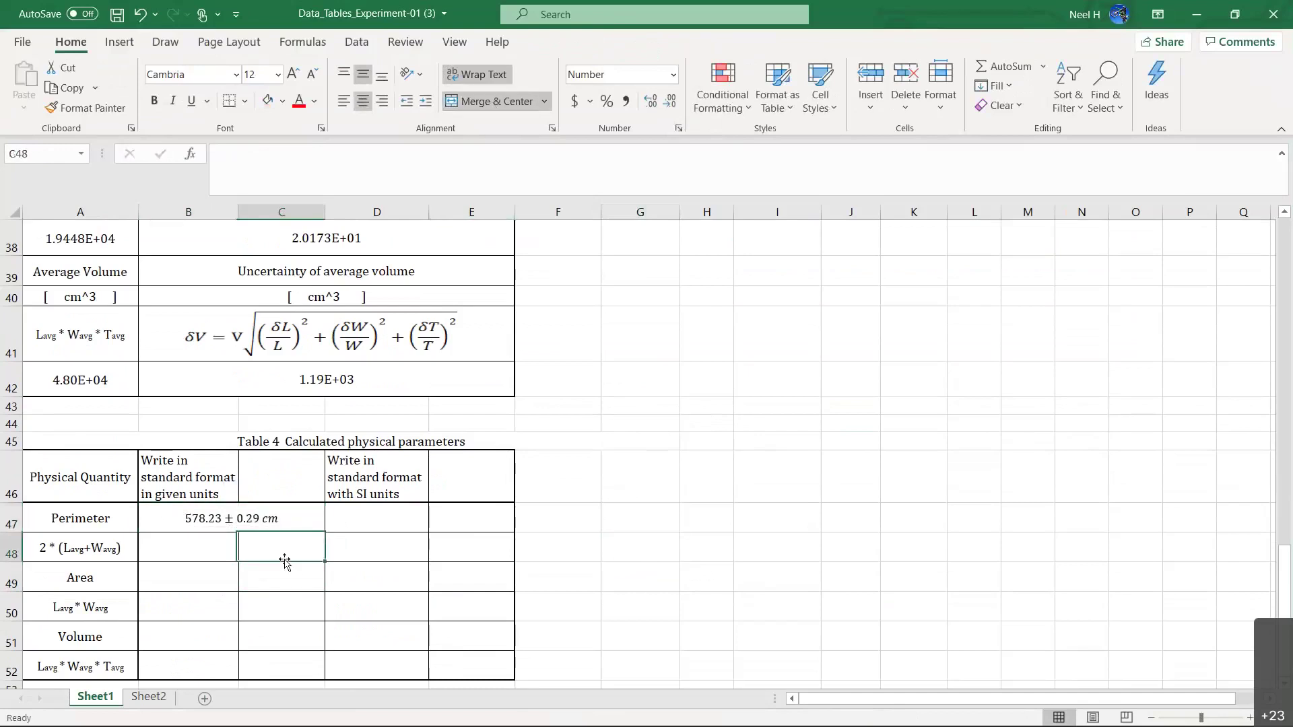
# Merge and center the two Table 4 header pairs B46:C46 and D46:E46, and the SI perimeter cells D47:E47
pyautogui.moveTo(192, 471); pyautogui.dragTo(270, 469)
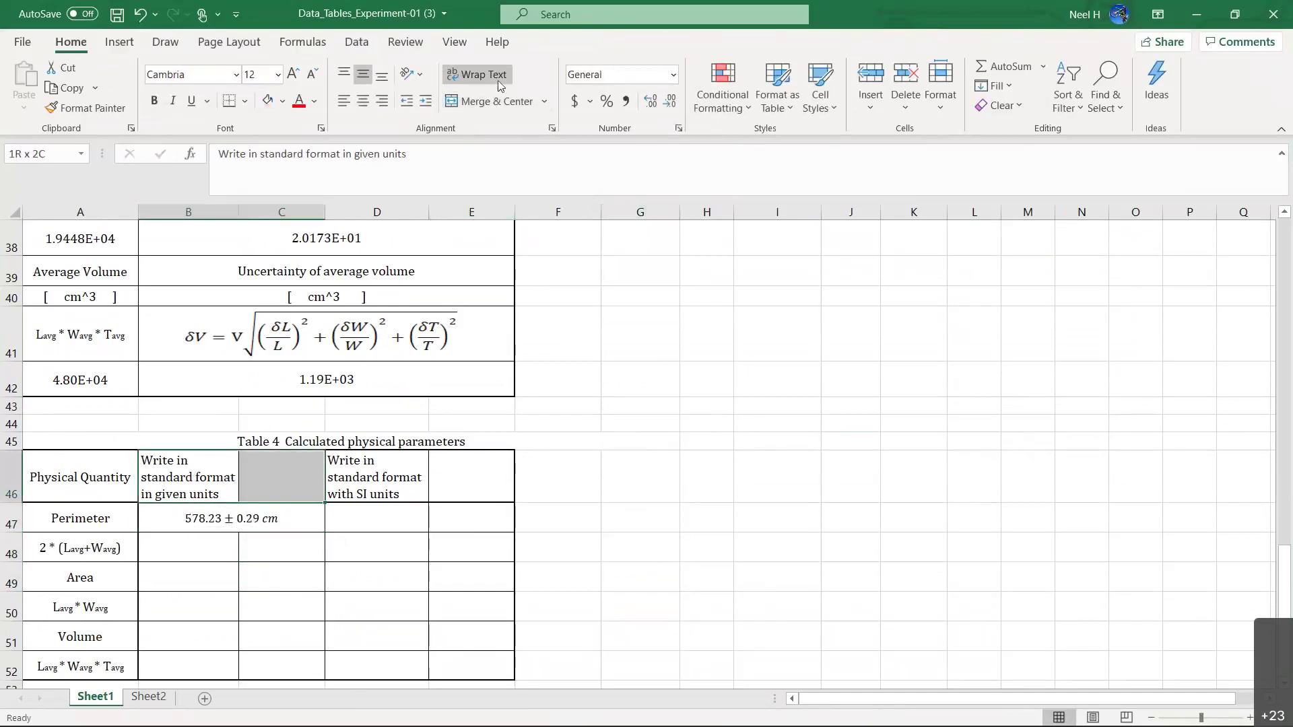
pyautogui.click(490, 101)
pyautogui.moveTo(374, 479); pyautogui.dragTo(471, 479)
pyautogui.click(485, 100)
pyautogui.moveTo(391, 524); pyautogui.dragTo(468, 520)
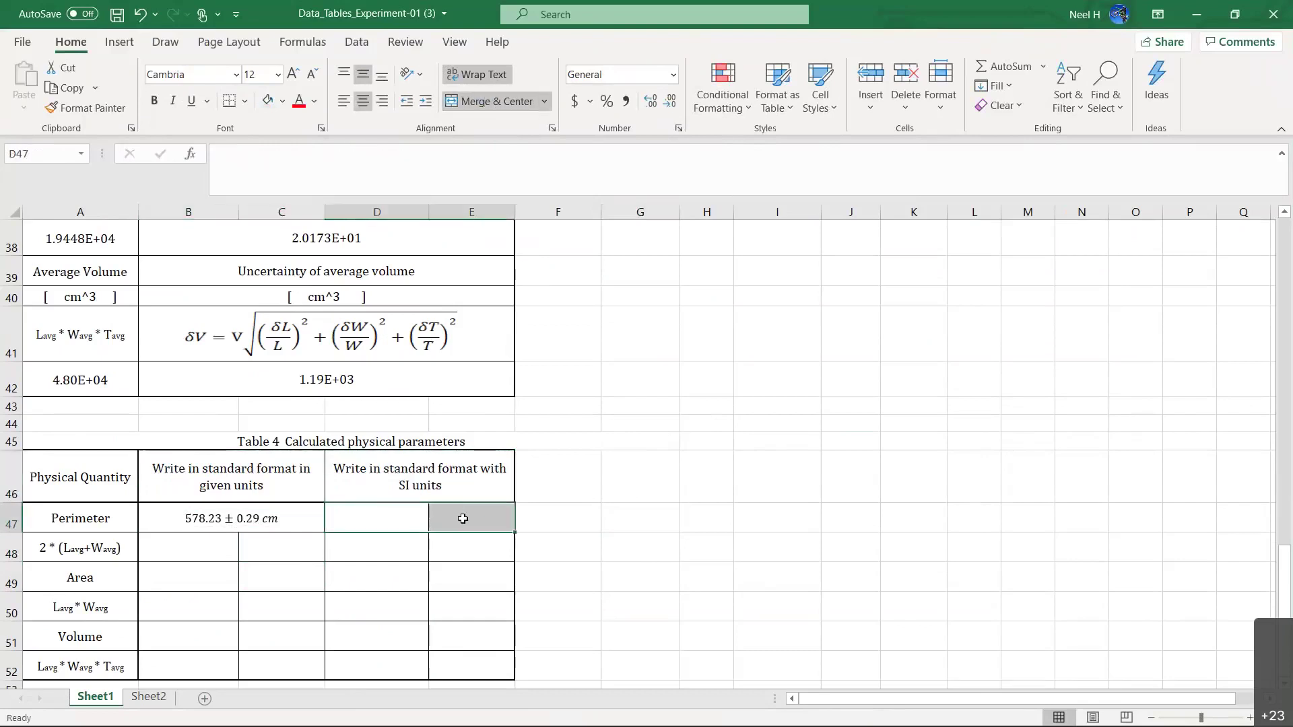
pyautogui.click(490, 101)
pyautogui.click(398, 549)
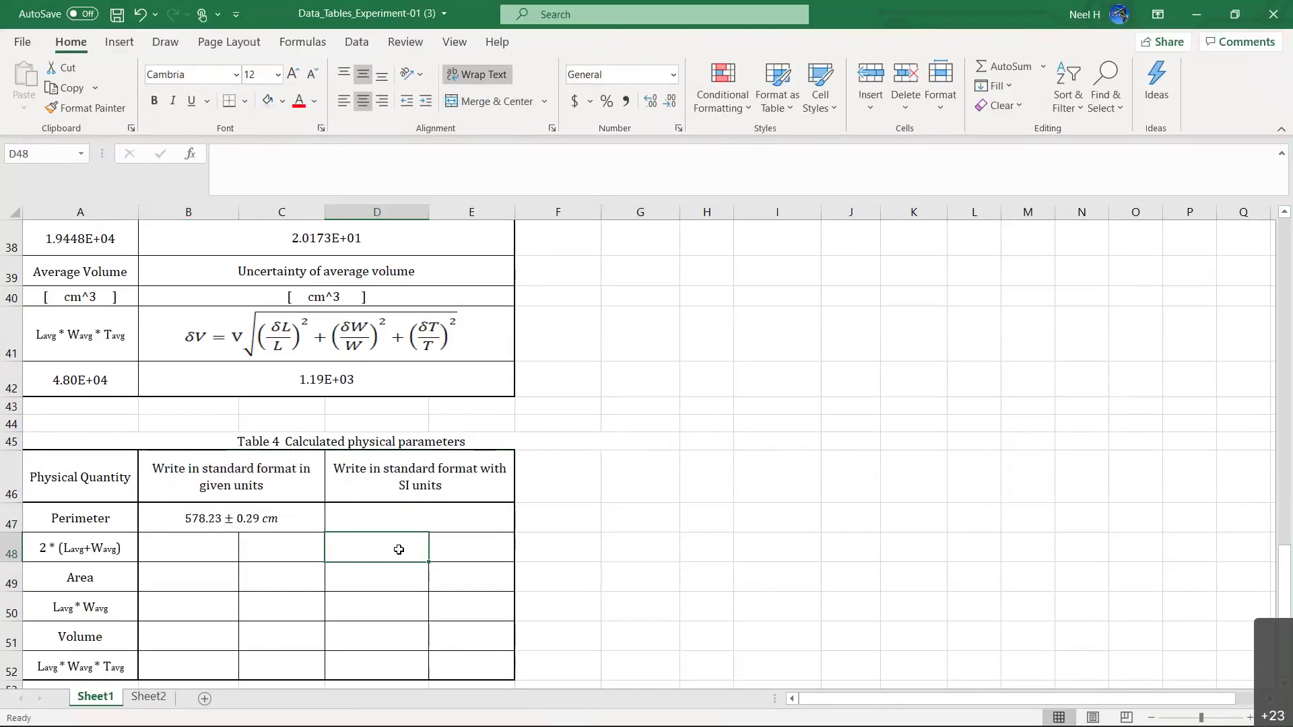
# Insert a new equation for the SI perimeter and enter (578.23 ± 0.29) in it
pyautogui.click(459, 516)
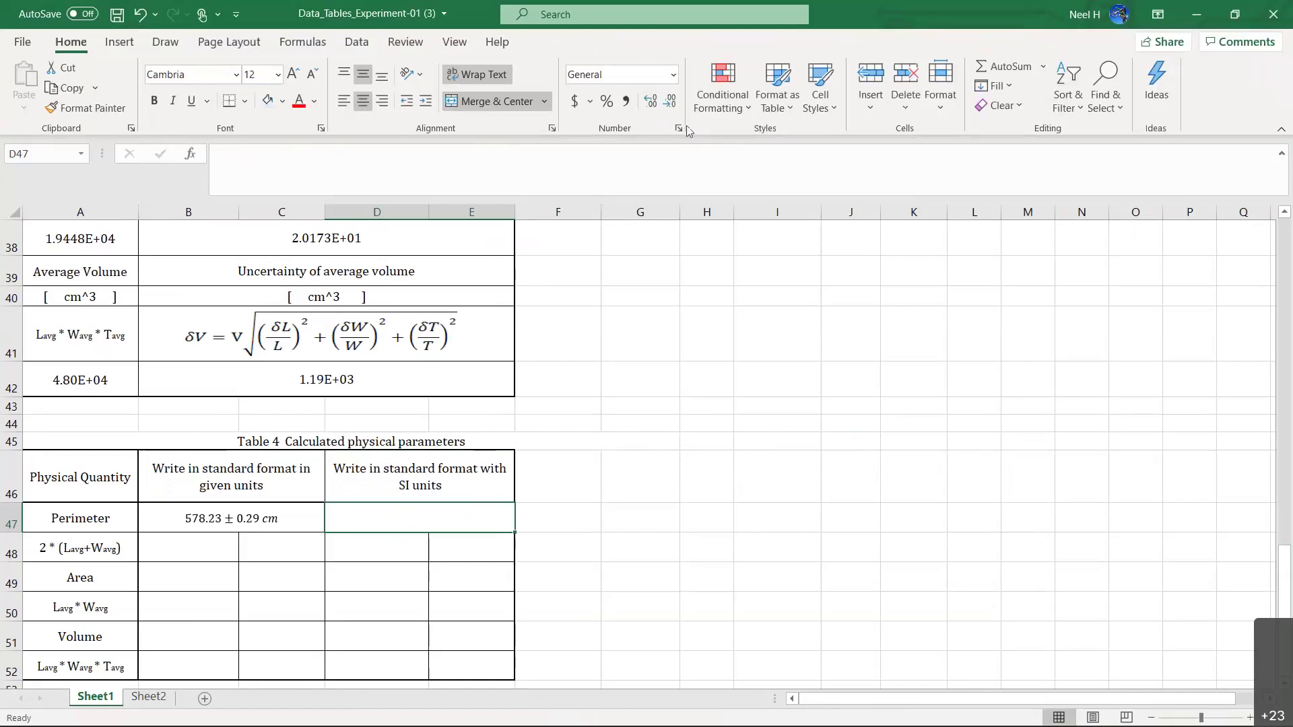
pyautogui.click(116, 43)
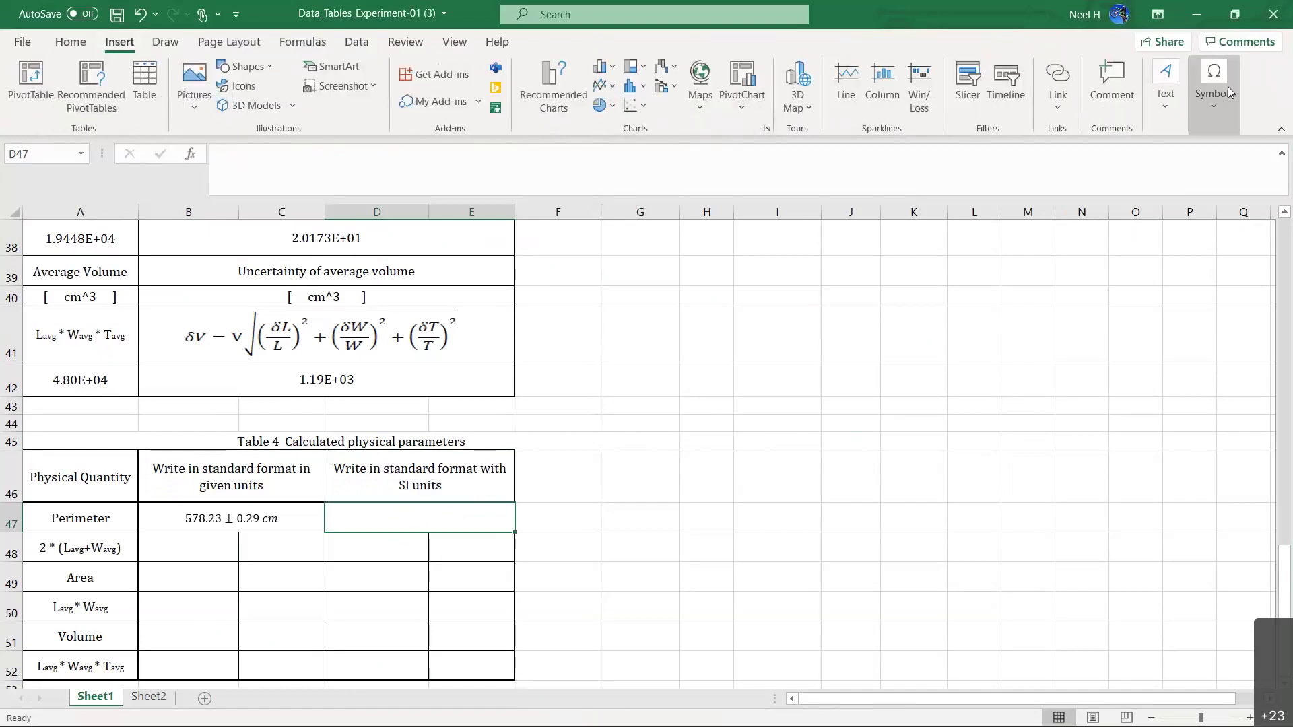
pyautogui.click(1222, 84)
pyautogui.click(1216, 158)
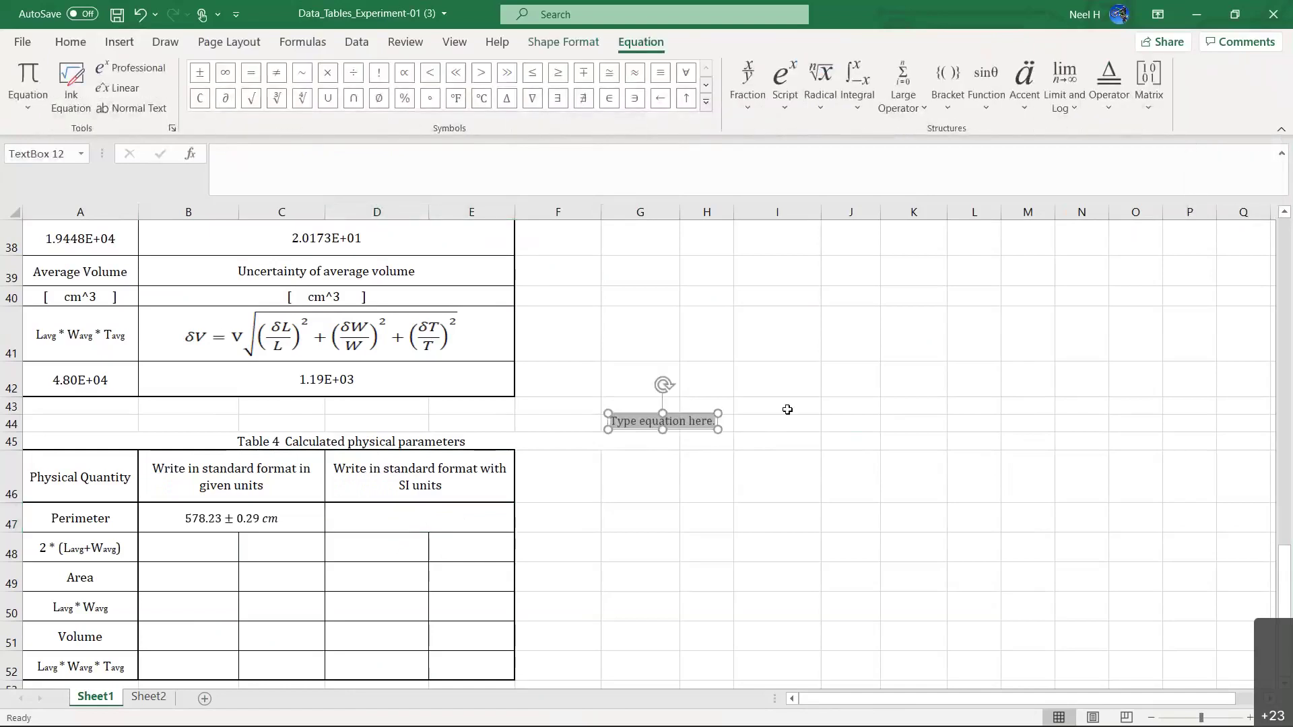
pyautogui.write('(578')
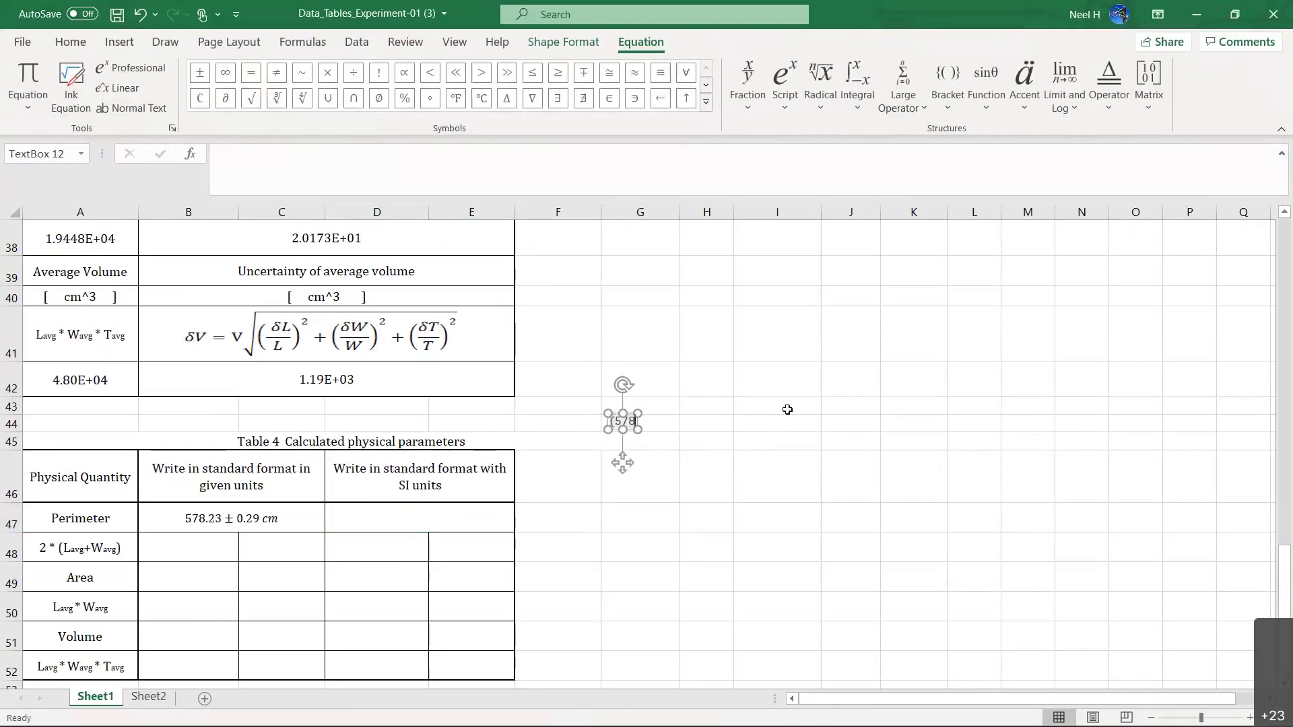
pyautogui.write('.23')
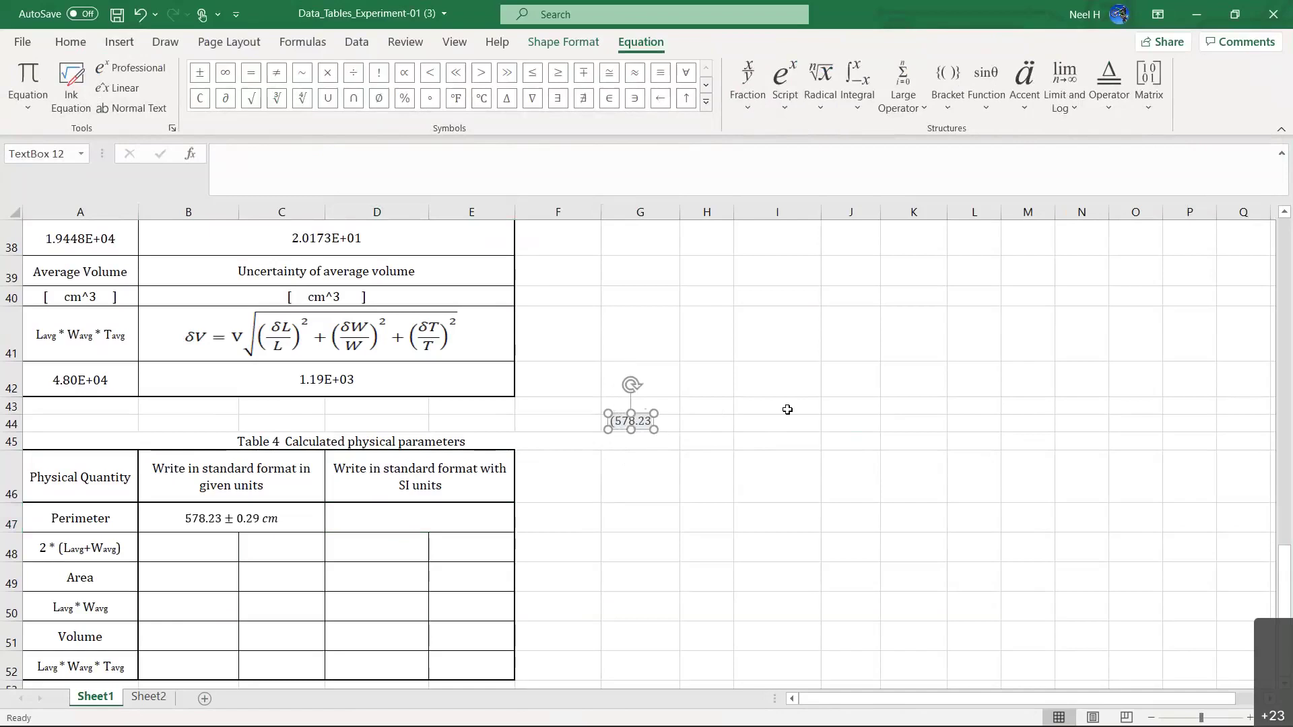
pyautogui.click(200, 73)
pyautogui.write('0.29)')
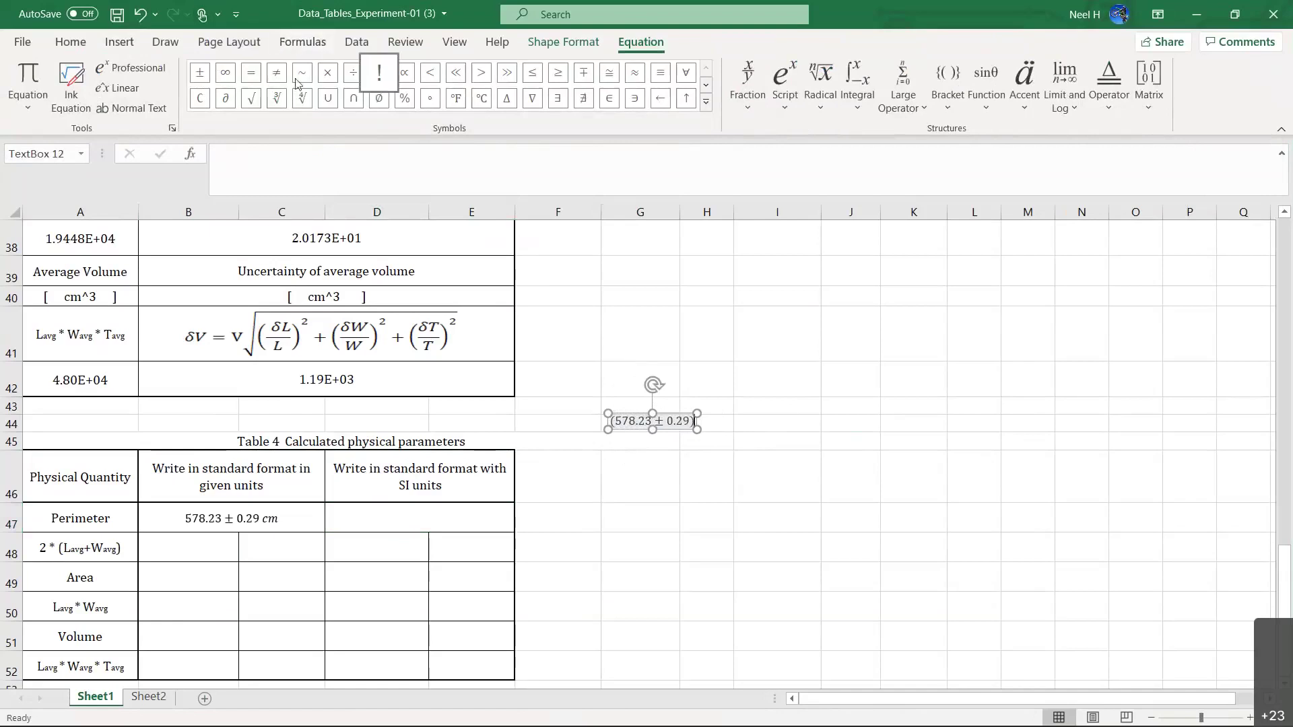
# Complete the equation with × 10⁻² m, using a superscript structure for the exponent, and finish editing it
pyautogui.click(329, 74)
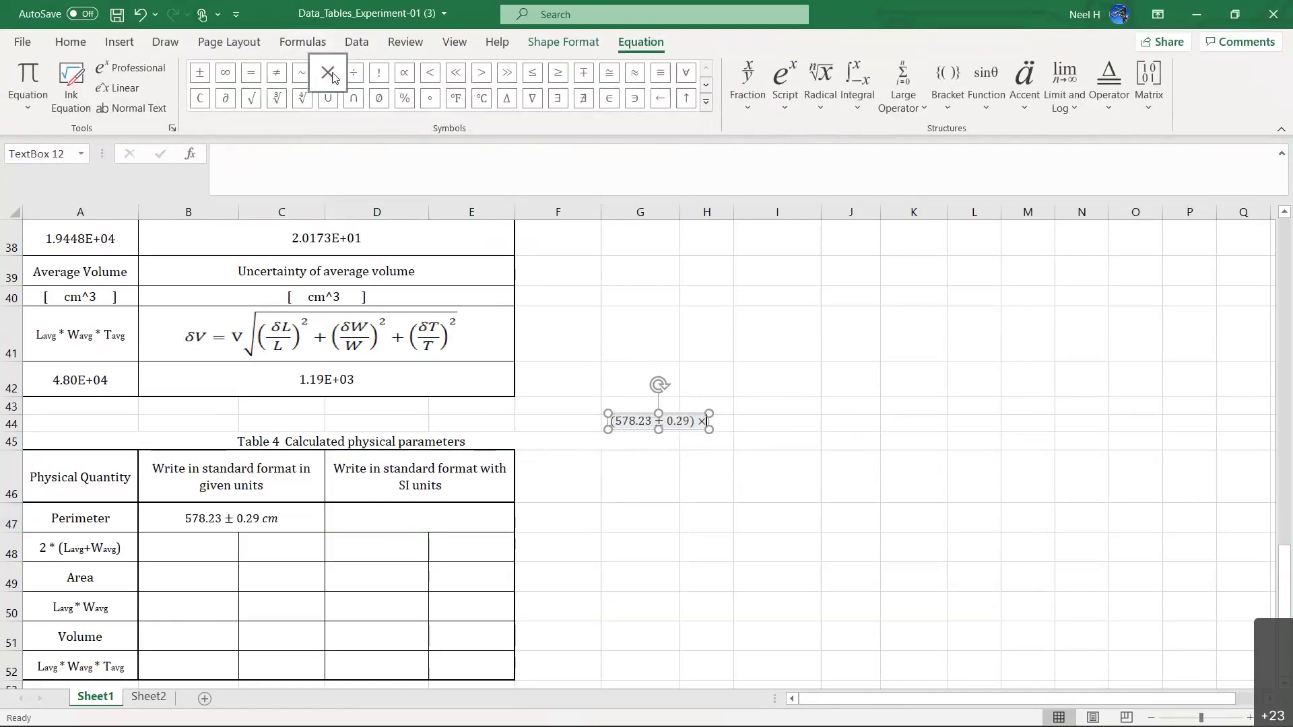
pyautogui.click(785, 82)
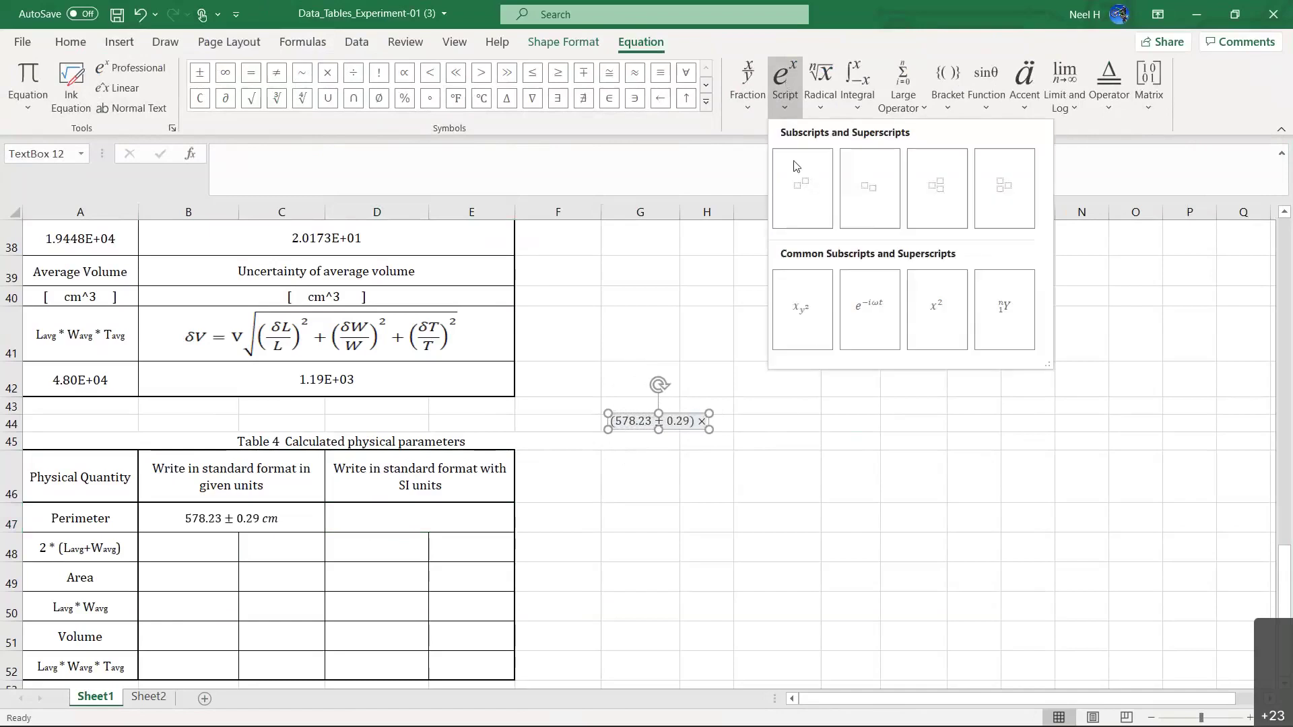
pyautogui.click(799, 202)
pyautogui.click(715, 424)
pyautogui.write('10')
pyautogui.press('Right')
pyautogui.write('-2')
pyautogui.press('Right')
pyautogui.write('m')
pyautogui.click(745, 569)
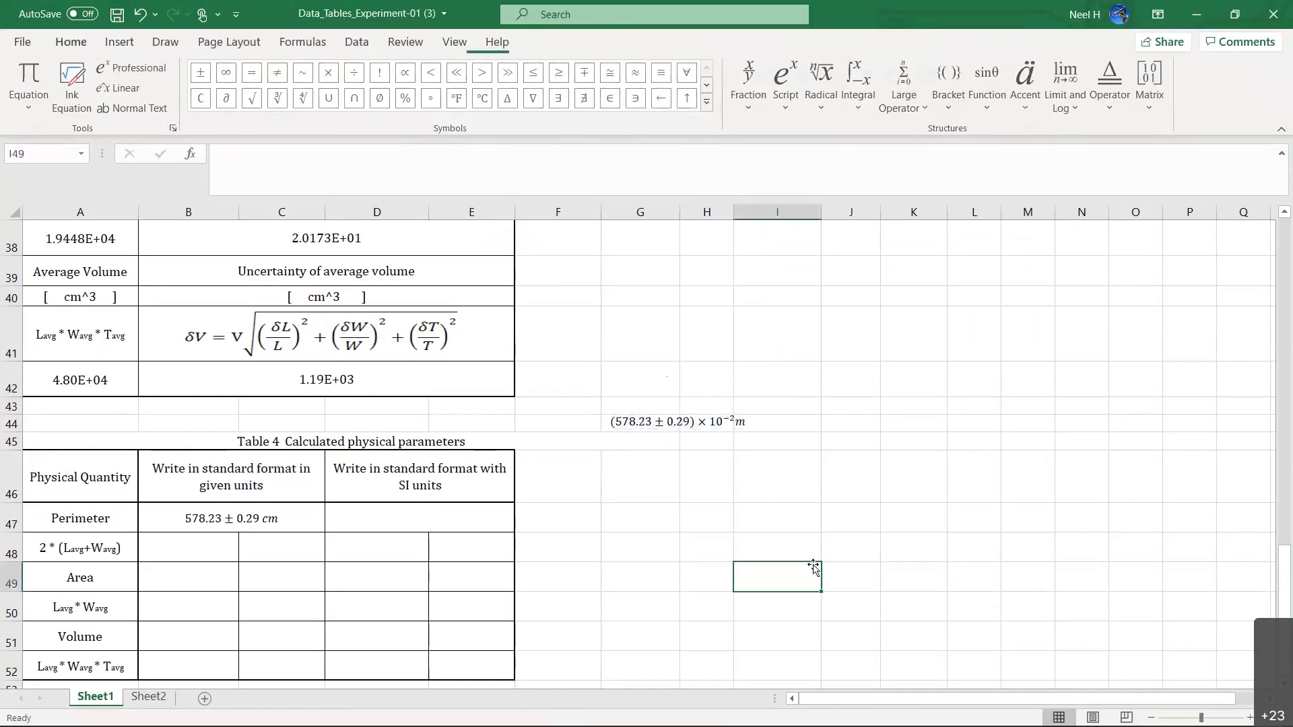
# Move the (578.23 ± 0.29) × 10⁻² m equation into the perimeter row's SI units cell D47
pyautogui.click(702, 421)
pyautogui.moveTo(695, 413); pyautogui.dragTo(437, 506)
pyautogui.click(583, 507)
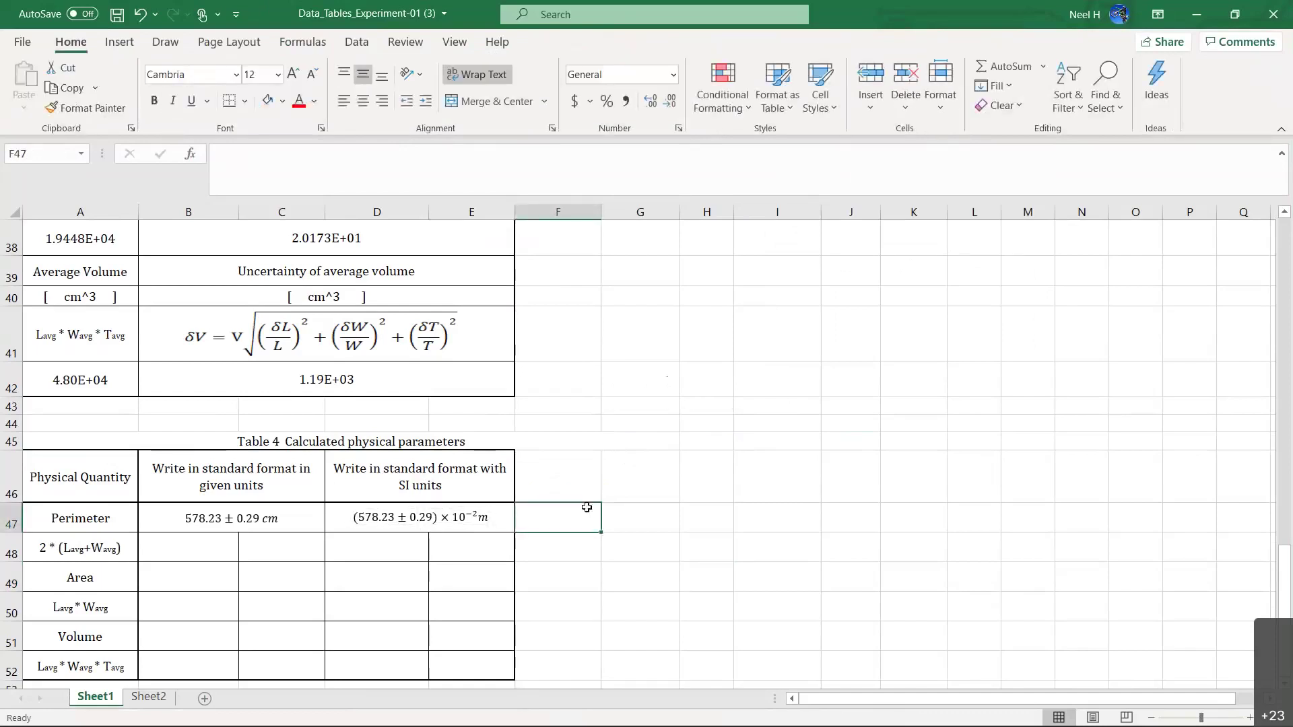
pyautogui.click(632, 517)
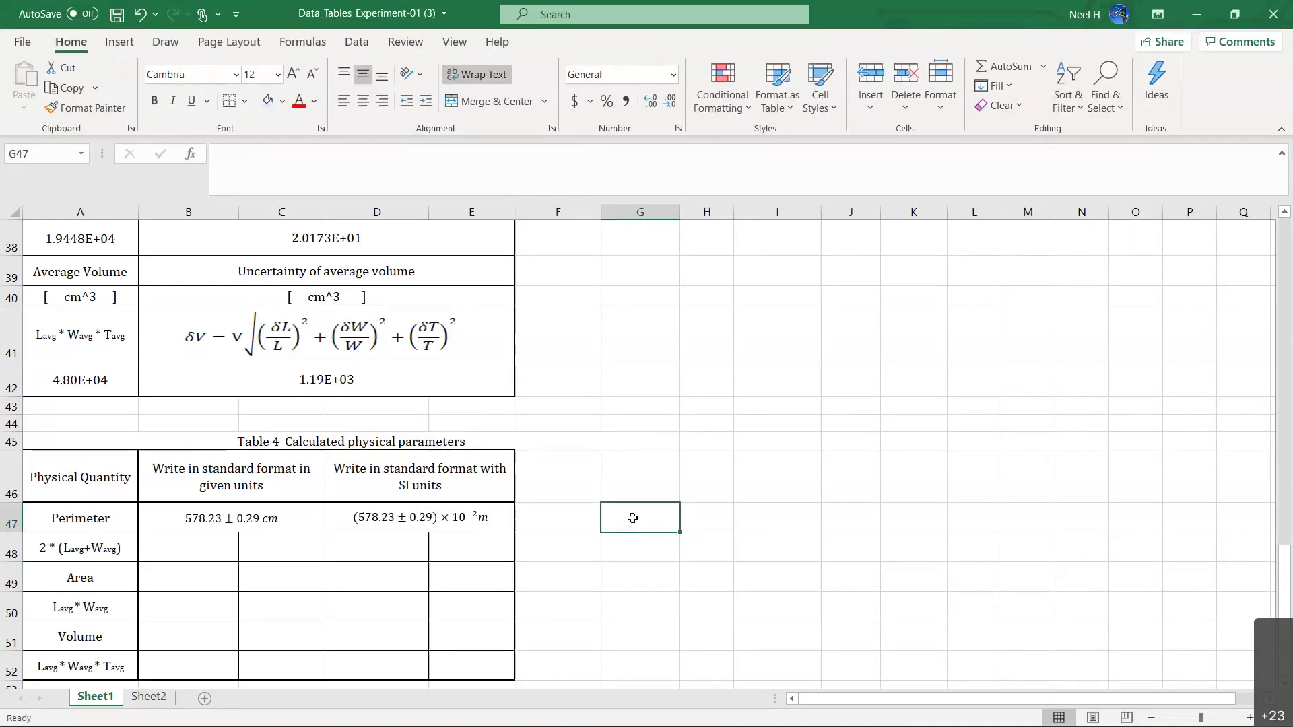
# Unmerge the Table 4 title and merge and center it across A45:E45 to match the table's width
pyautogui.click(131, 441)
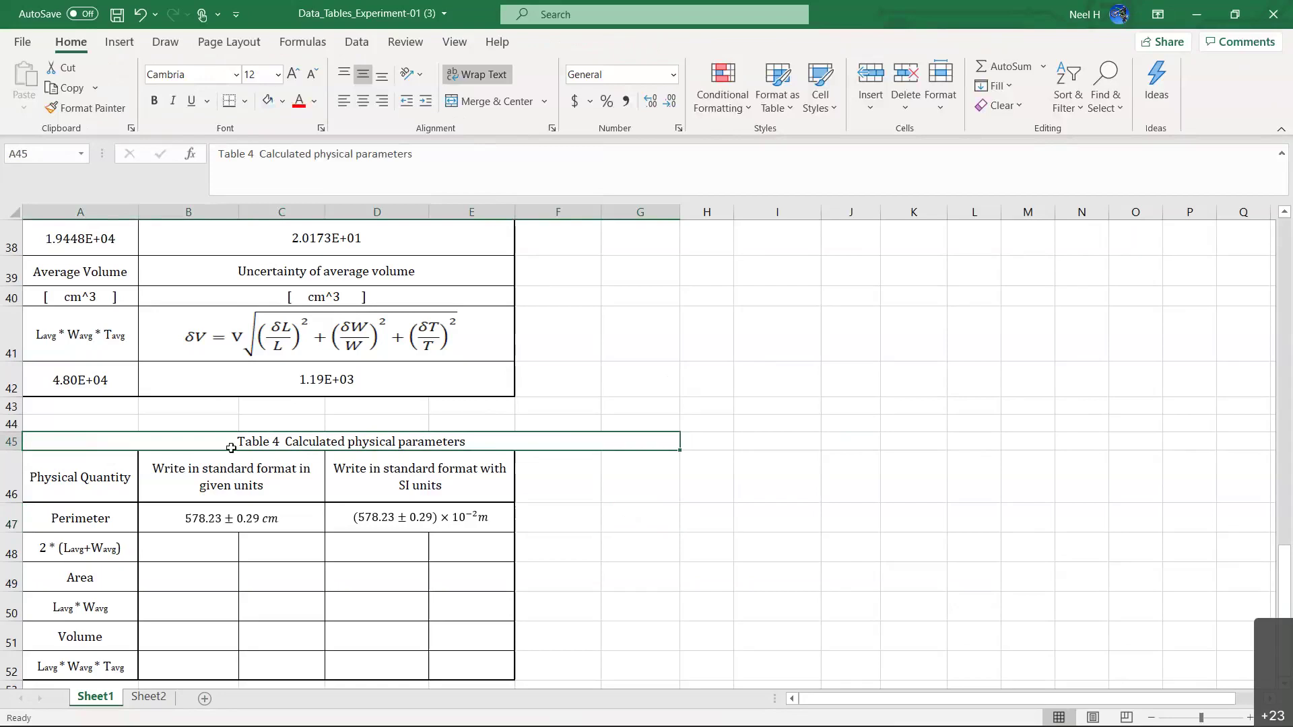
pyautogui.click(491, 108)
pyautogui.moveTo(96, 442); pyautogui.dragTo(477, 437)
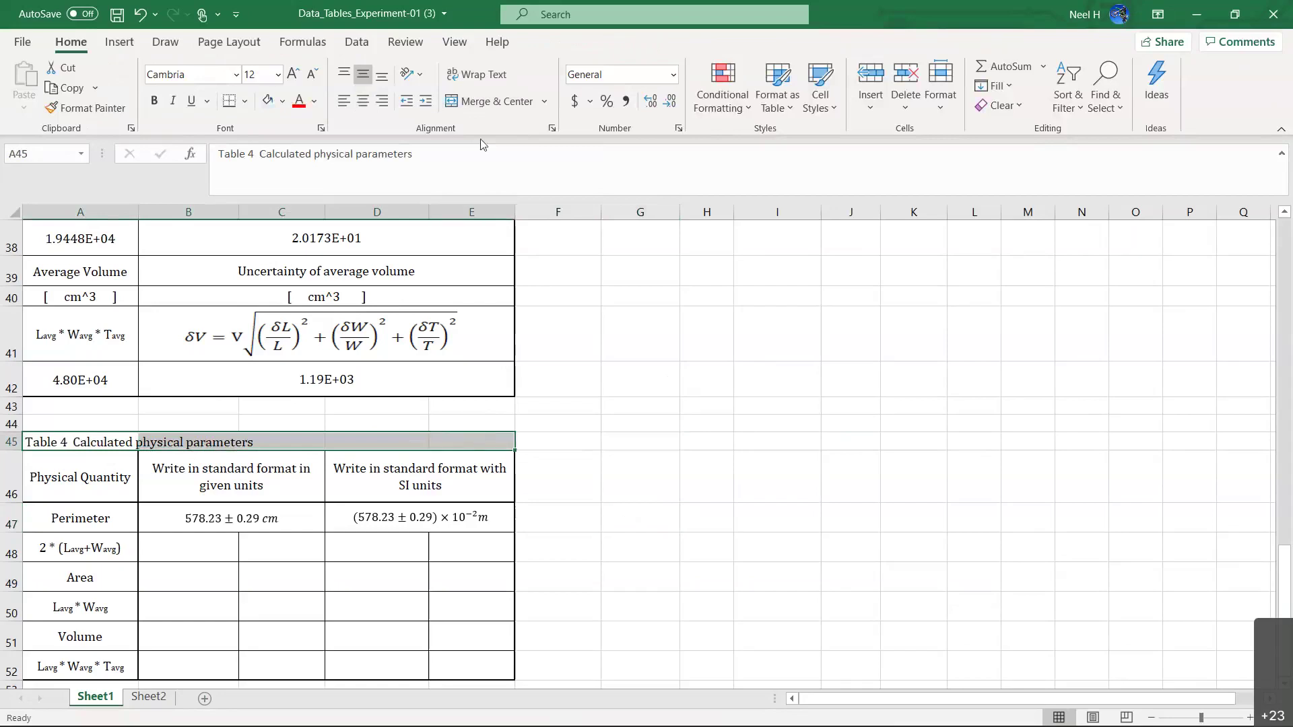
pyautogui.click(491, 101)
pyautogui.click(663, 569)
# Merge and center the Area row's cell pairs B49:C49 and D49:E49
pyautogui.scroll(-1, 662, 565)
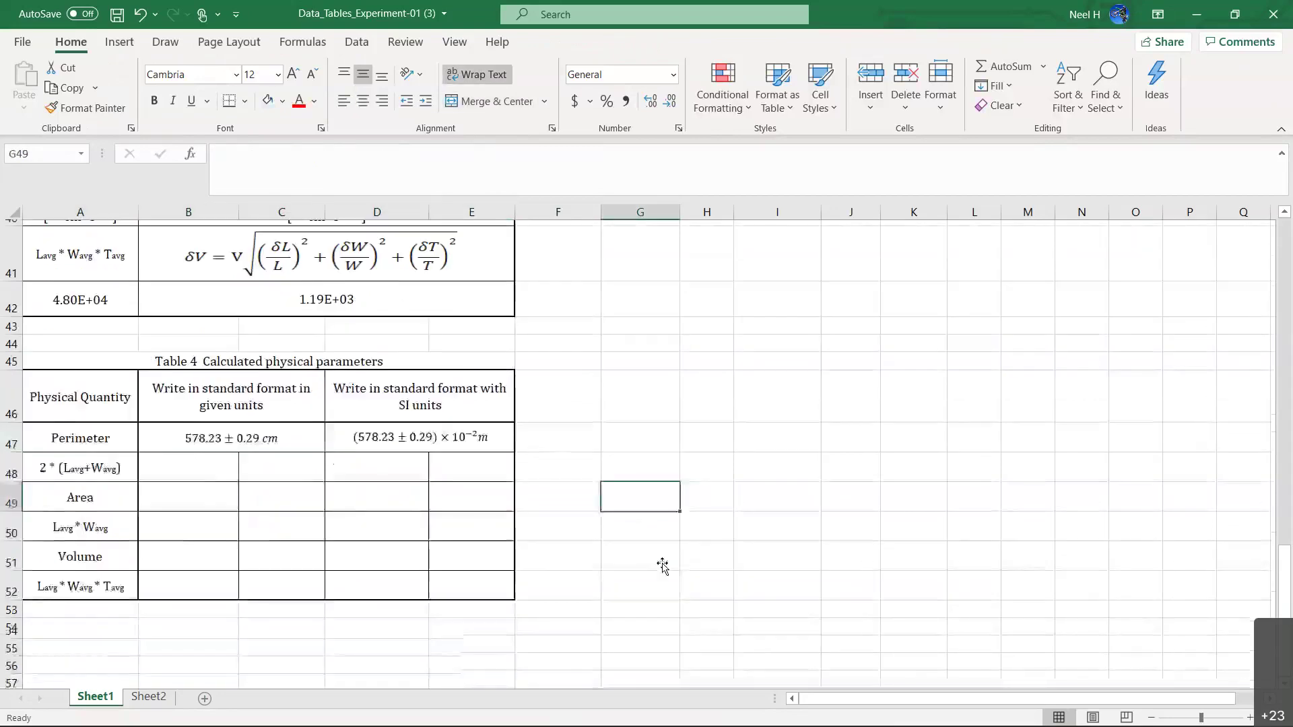
pyautogui.moveTo(192, 493); pyautogui.dragTo(283, 492)
pyautogui.click(484, 103)
pyautogui.moveTo(424, 496); pyautogui.dragTo(471, 495)
pyautogui.click(484, 102)
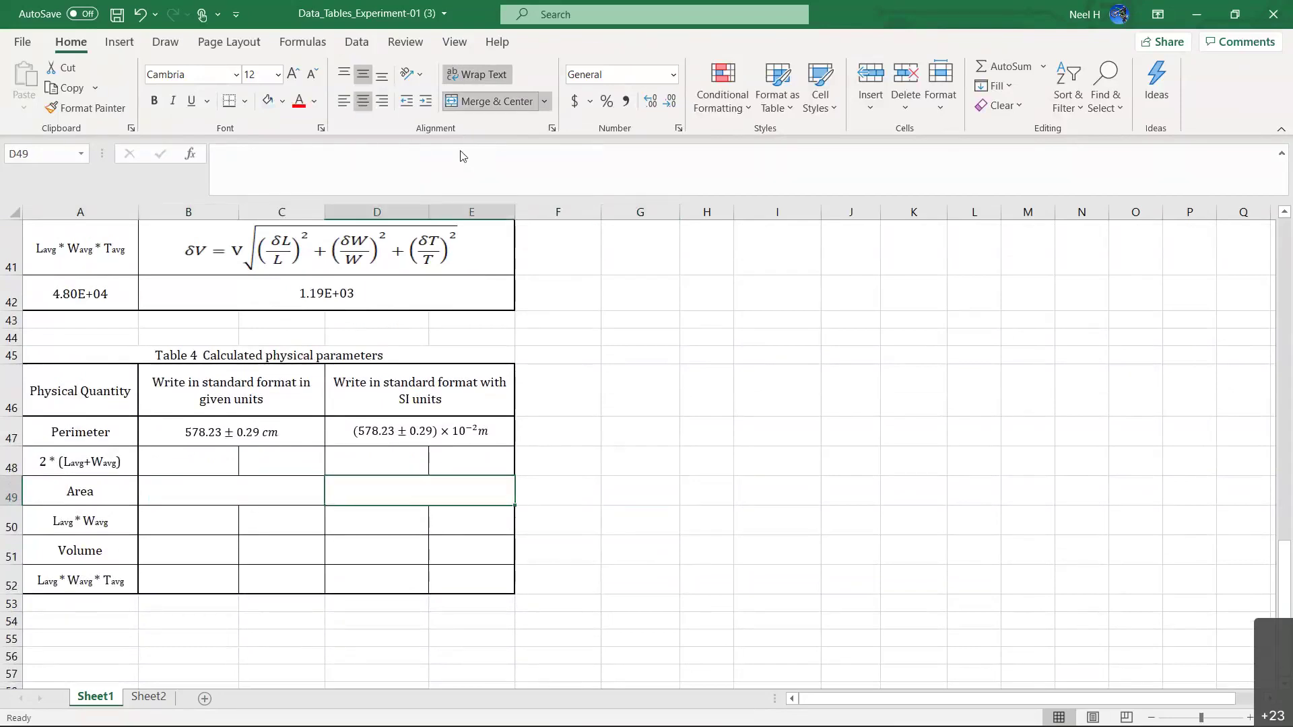
# Merge and center the cell pairs B52:C52 and D52:E52 in the last row of Table 4
pyautogui.moveTo(189, 580); pyautogui.dragTo(282, 580)
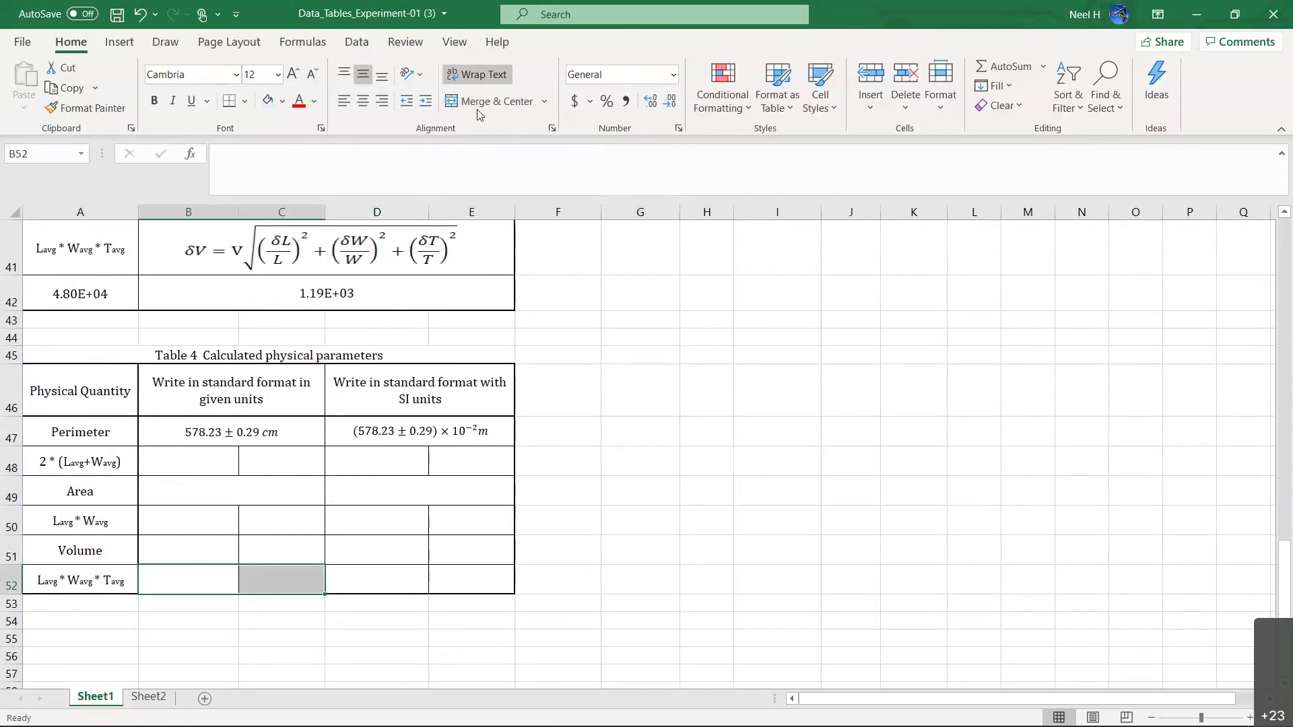
pyautogui.click(495, 101)
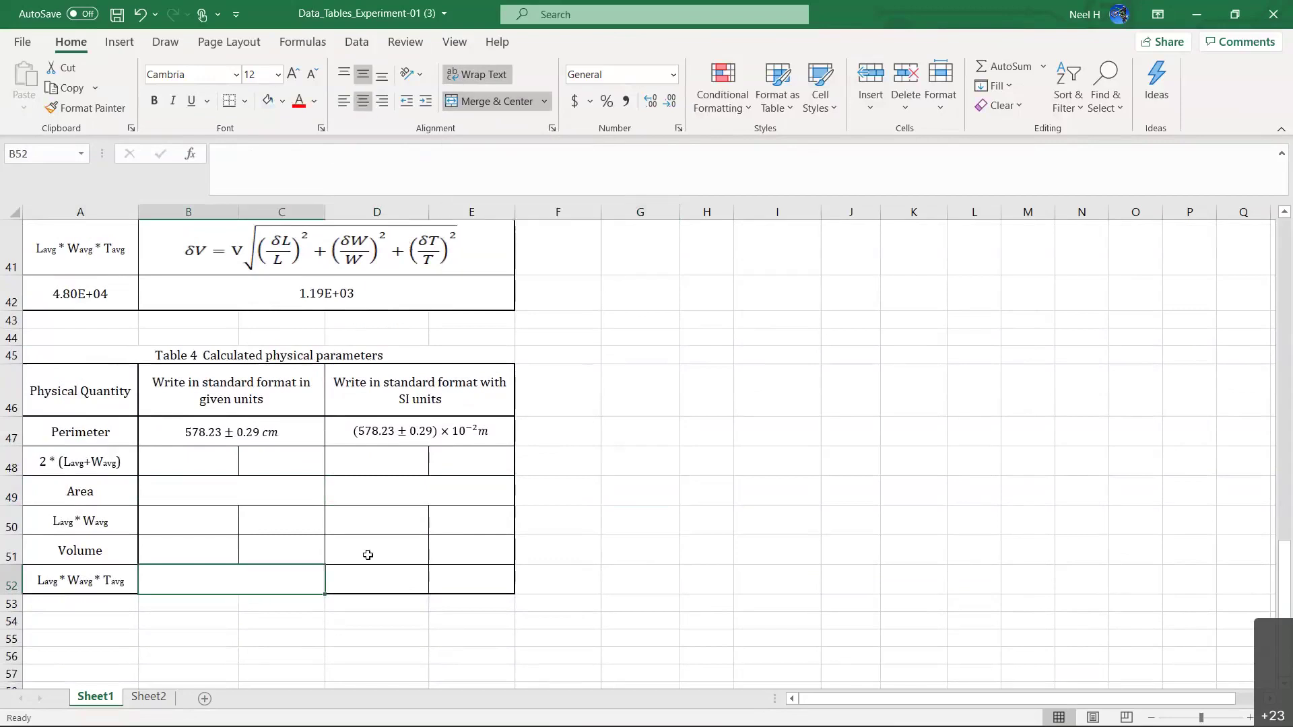
pyautogui.moveTo(377, 580); pyautogui.dragTo(462, 579)
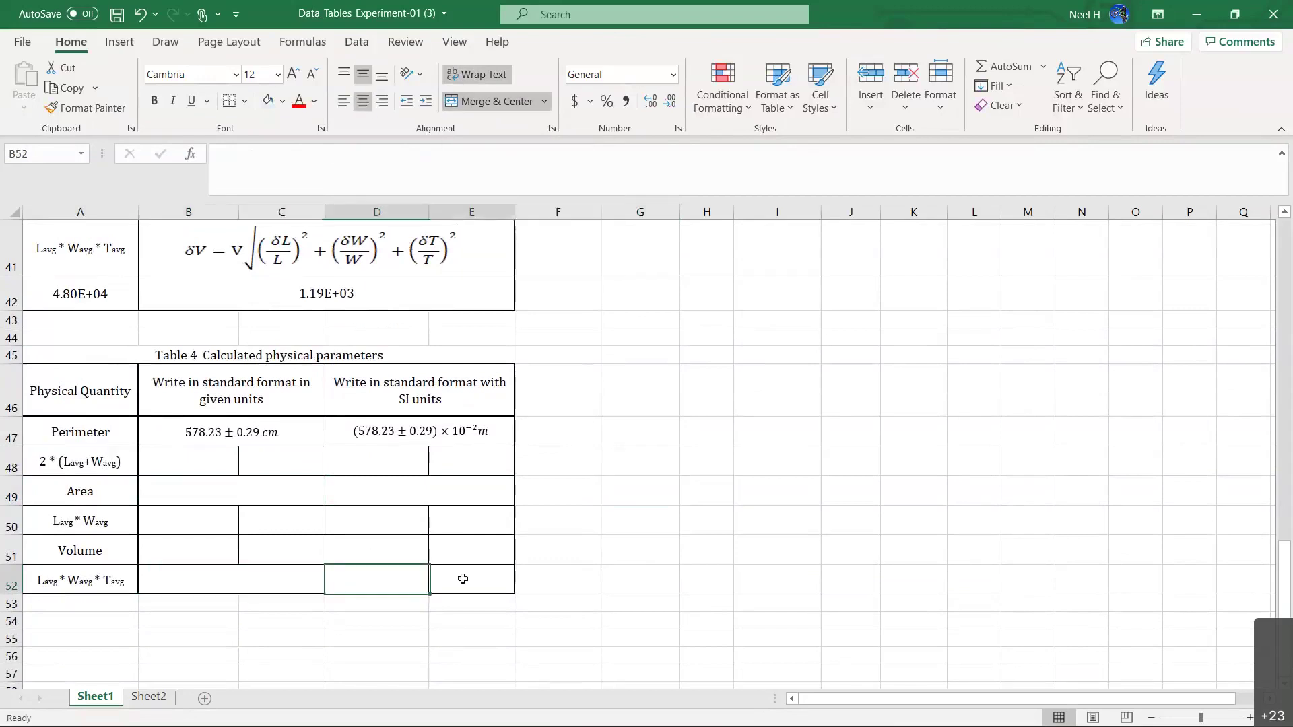
pyautogui.click(480, 98)
pyautogui.click(232, 486)
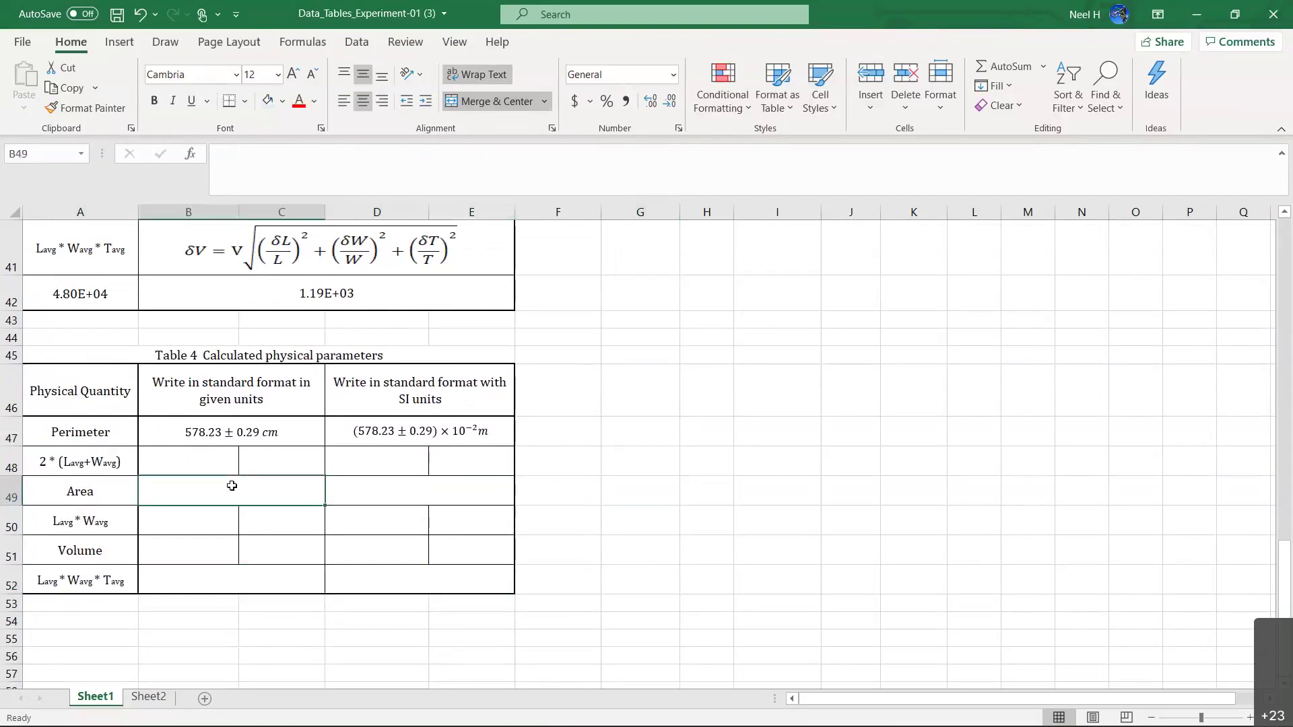
pyautogui.scroll(2, 662, 482)
pyautogui.scroll(-1, 662, 482)
pyautogui.scroll(1, 663, 482)
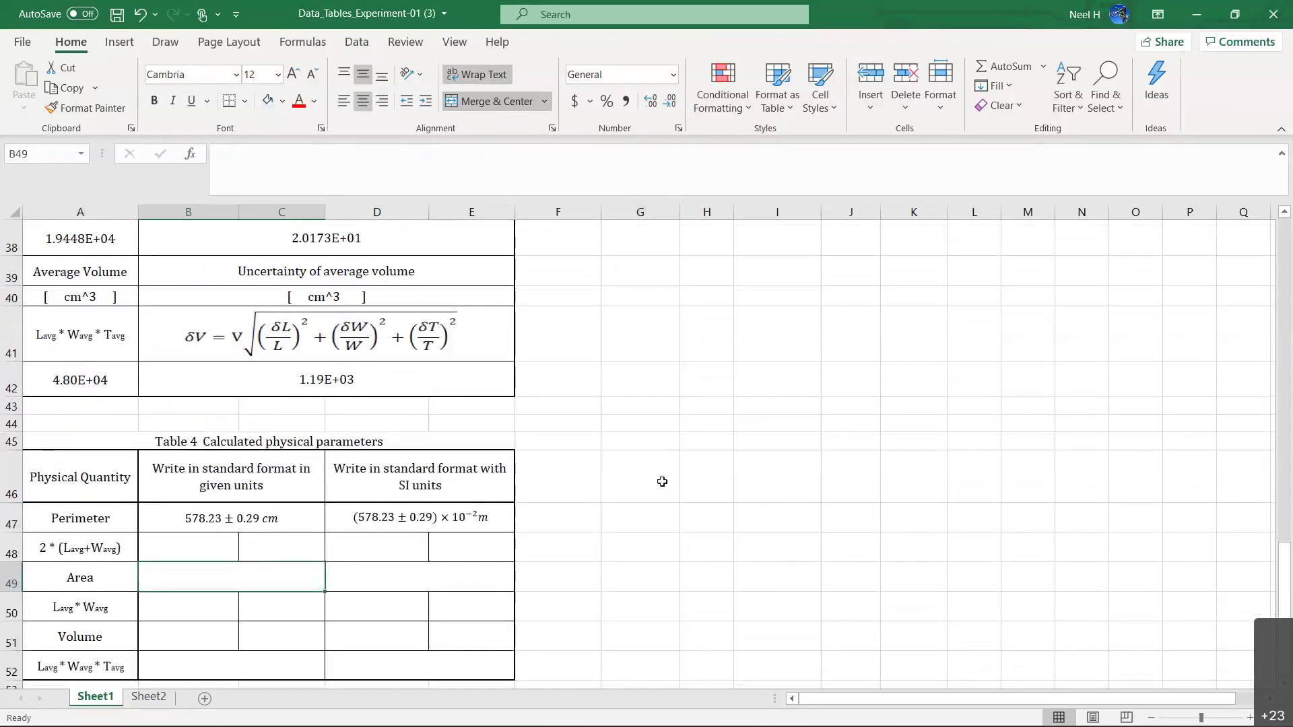
# Try shading the whole block B49:E52 light blue, and undo that fill
pyautogui.scroll(-2, 361, 577)
pyautogui.moveTo(291, 436)
pyautogui.mouseDown()
pyautogui.moveTo(453, 507)
pyautogui.moveTo(453, 522)
pyautogui.mouseUp()
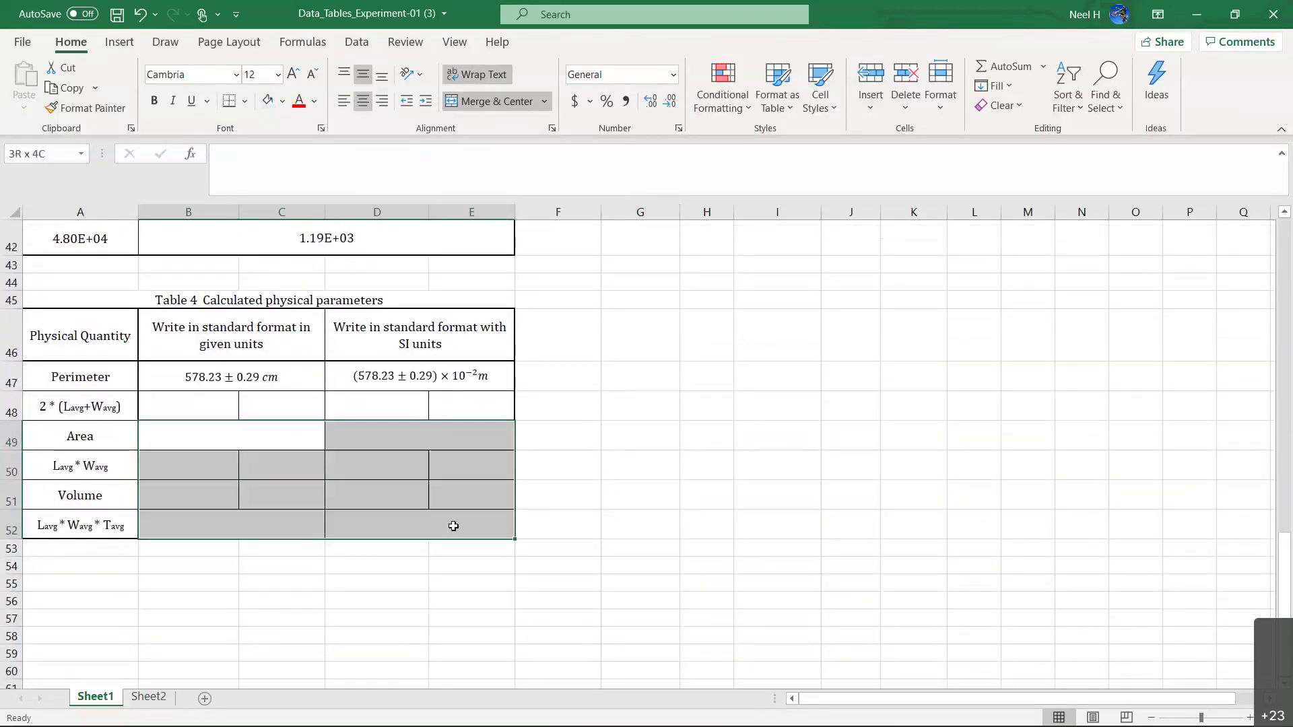
pyautogui.click(268, 101)
pyautogui.click(291, 490)
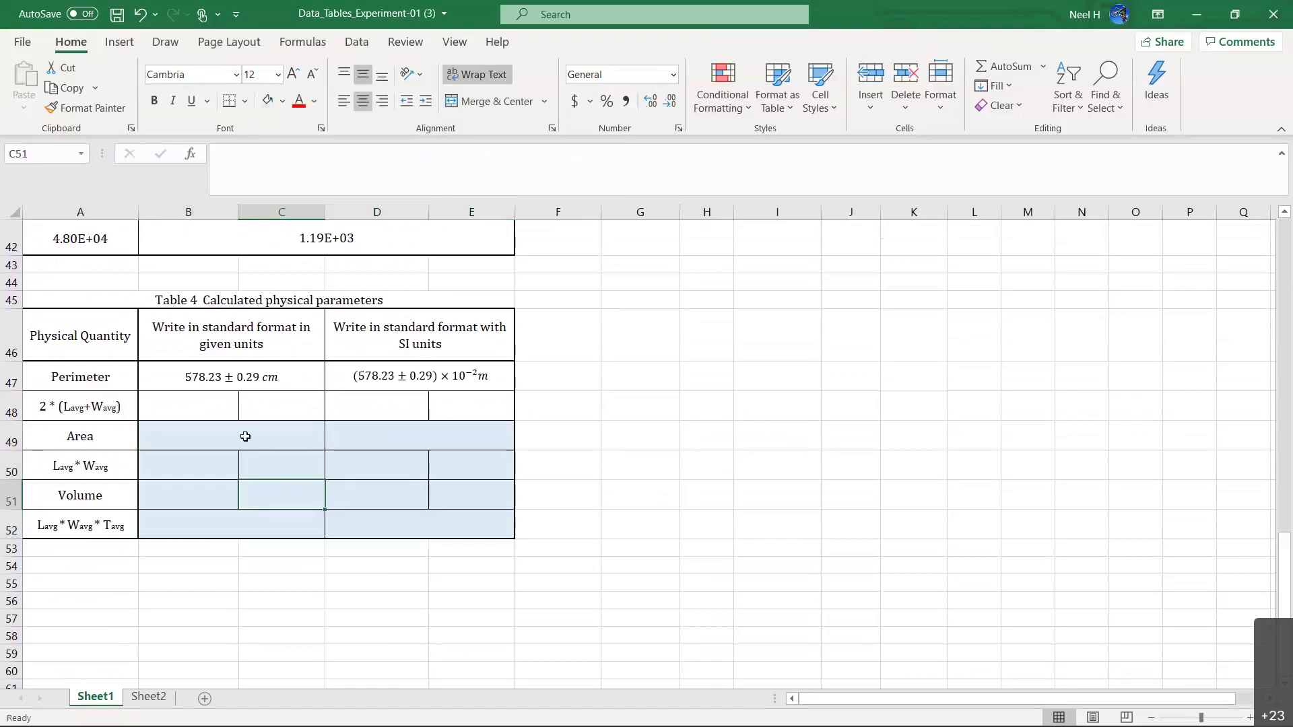
pyautogui.click(140, 15)
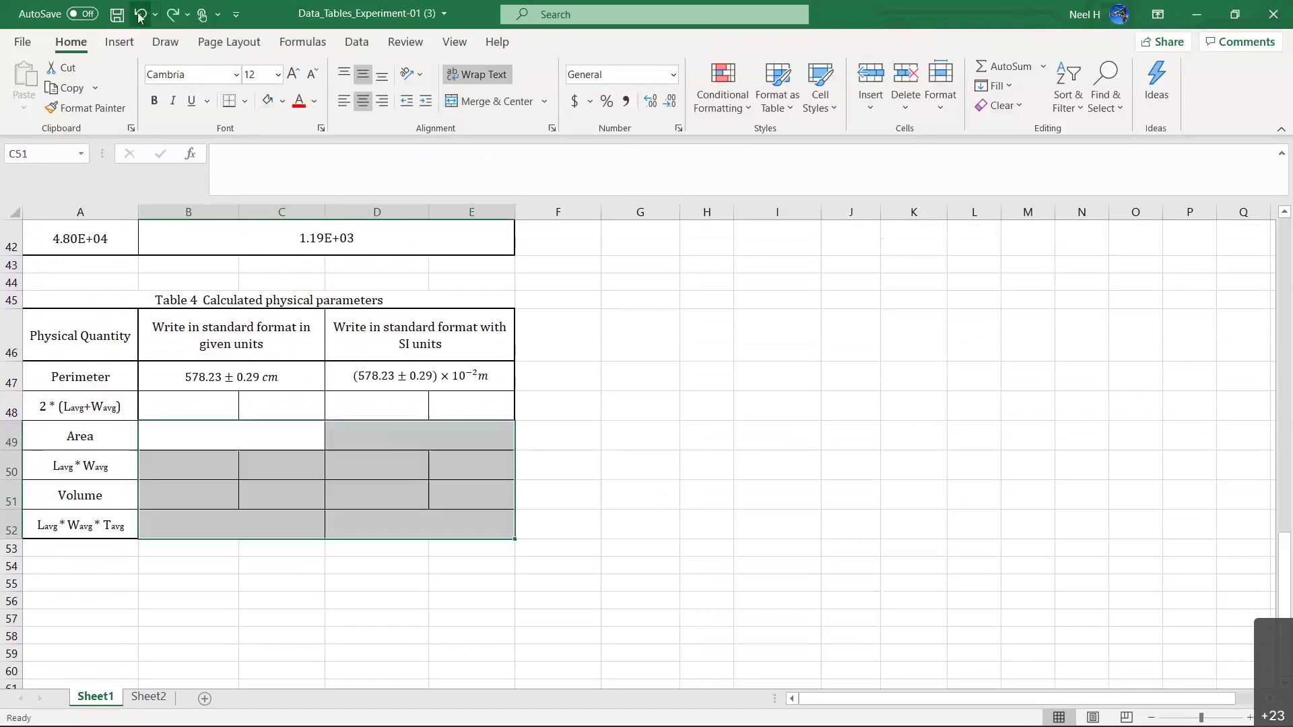
# Shade the Area row cells B49:E49 and the last table row's cells B52:E52 light blue
pyautogui.moveTo(225, 435); pyautogui.dragTo(384, 435)
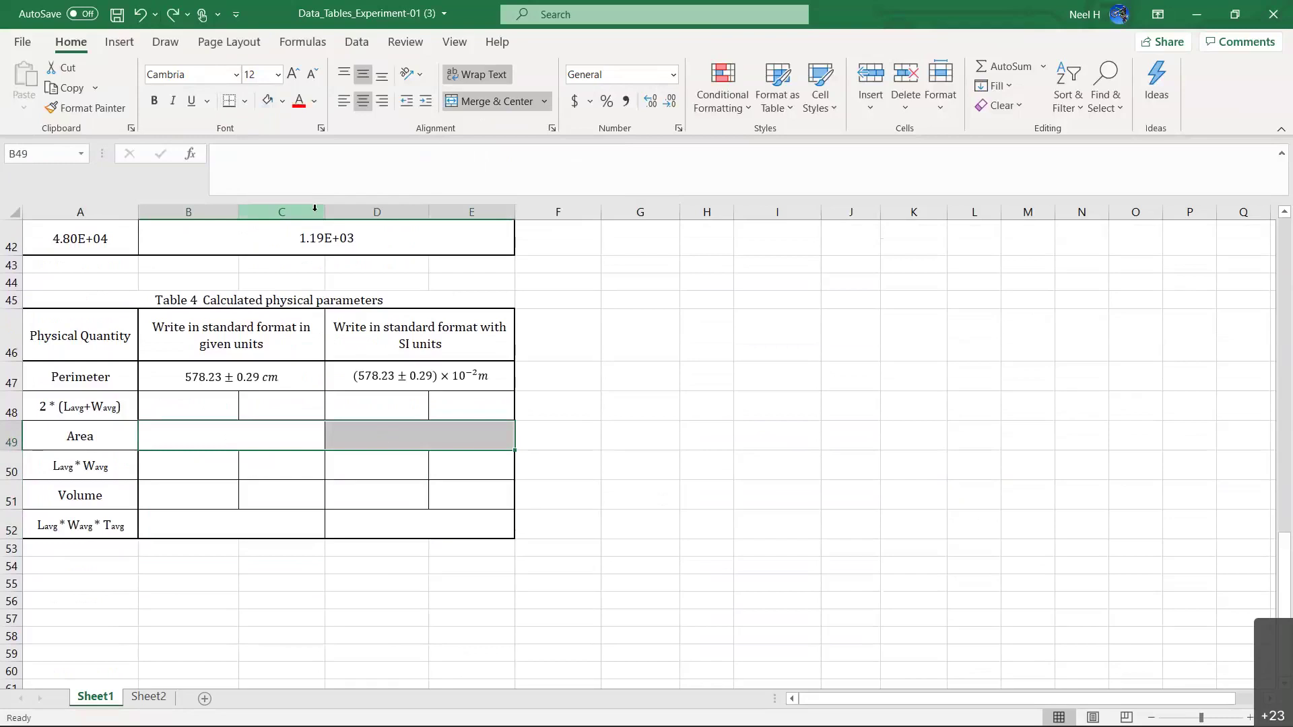
pyautogui.click(267, 101)
pyautogui.moveTo(235, 524); pyautogui.dragTo(417, 522)
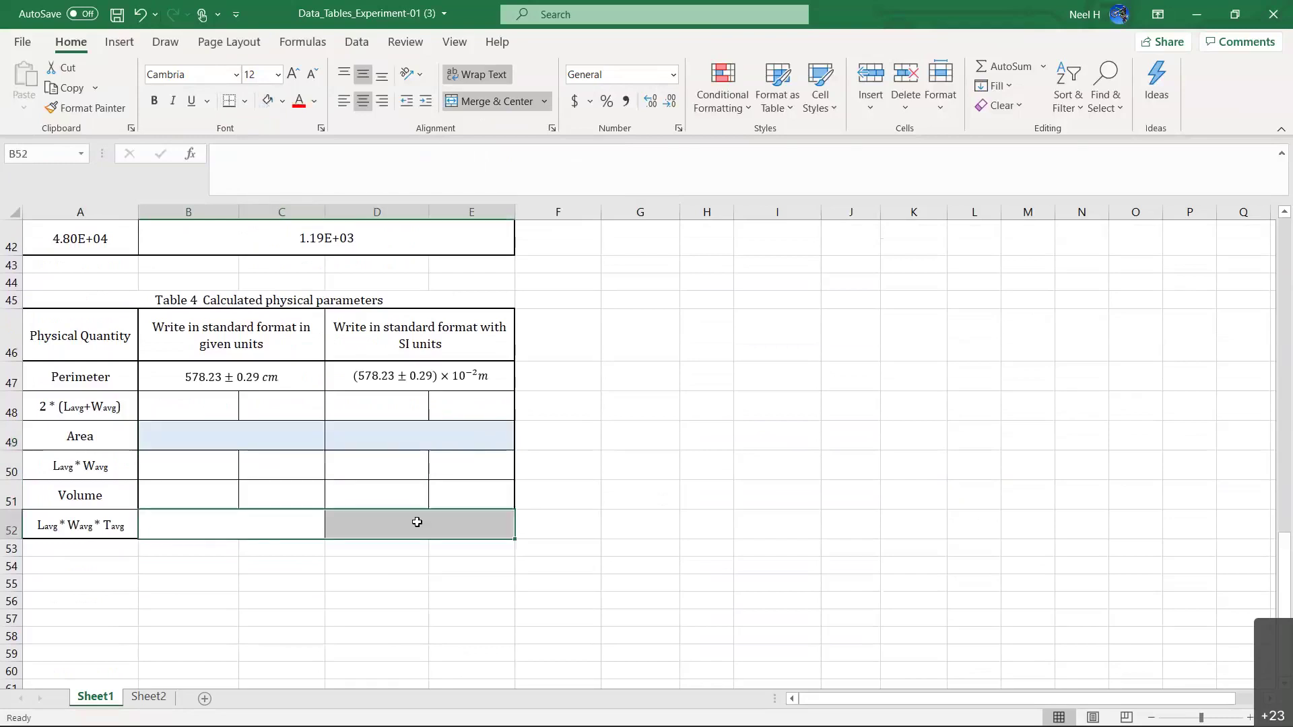
pyautogui.click(267, 101)
pyautogui.moveTo(208, 414); pyautogui.dragTo(472, 407)
pyautogui.moveTo(222, 466); pyautogui.dragTo(466, 473)
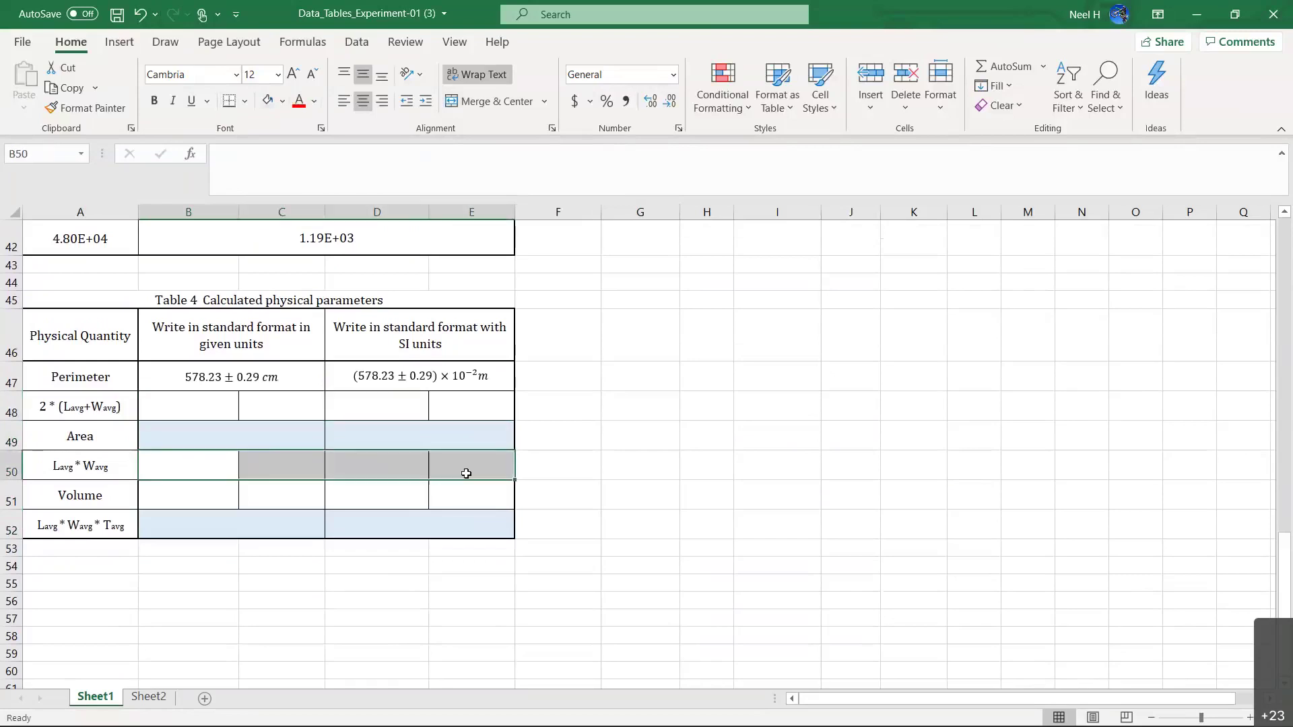
pyautogui.moveTo(211, 496); pyautogui.dragTo(447, 494)
pyautogui.click(681, 478)
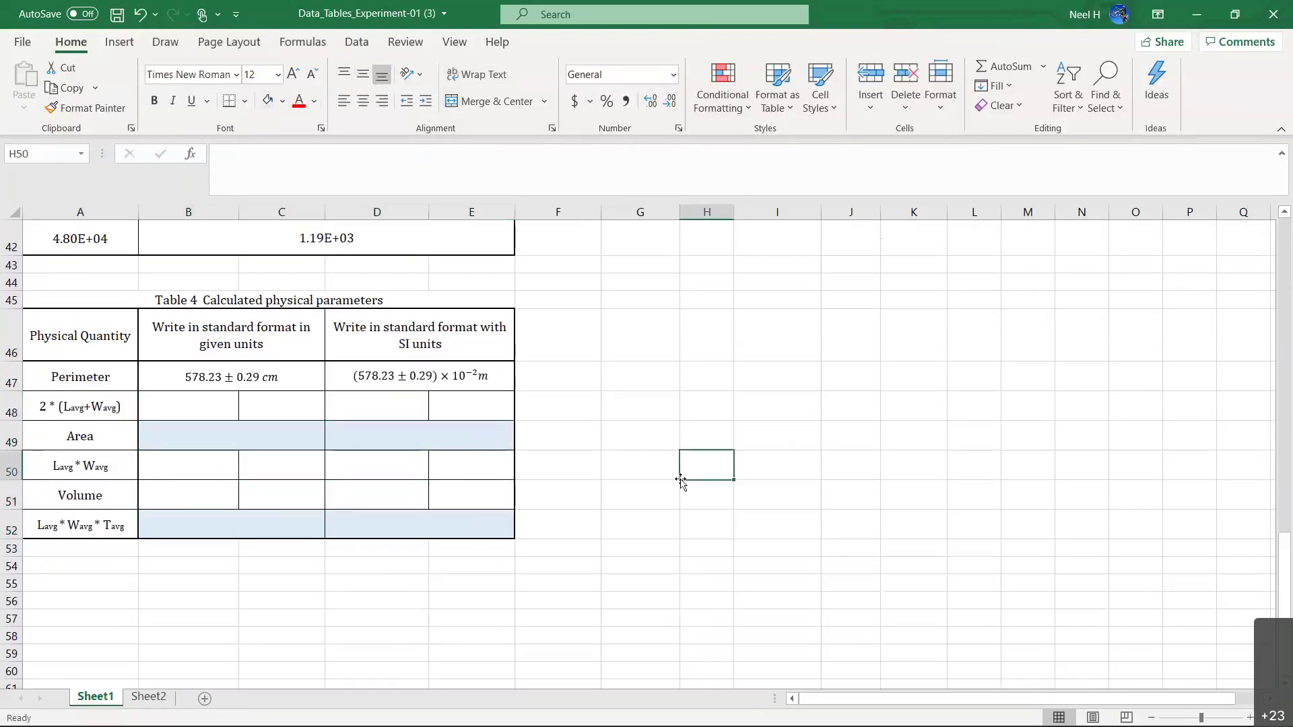
# Review Tables 1 to 4 on Sheet1, checking the Length and Perimeter entries in given and SI units and the shaded blank cells
pyautogui.scroll(3, 681, 479)
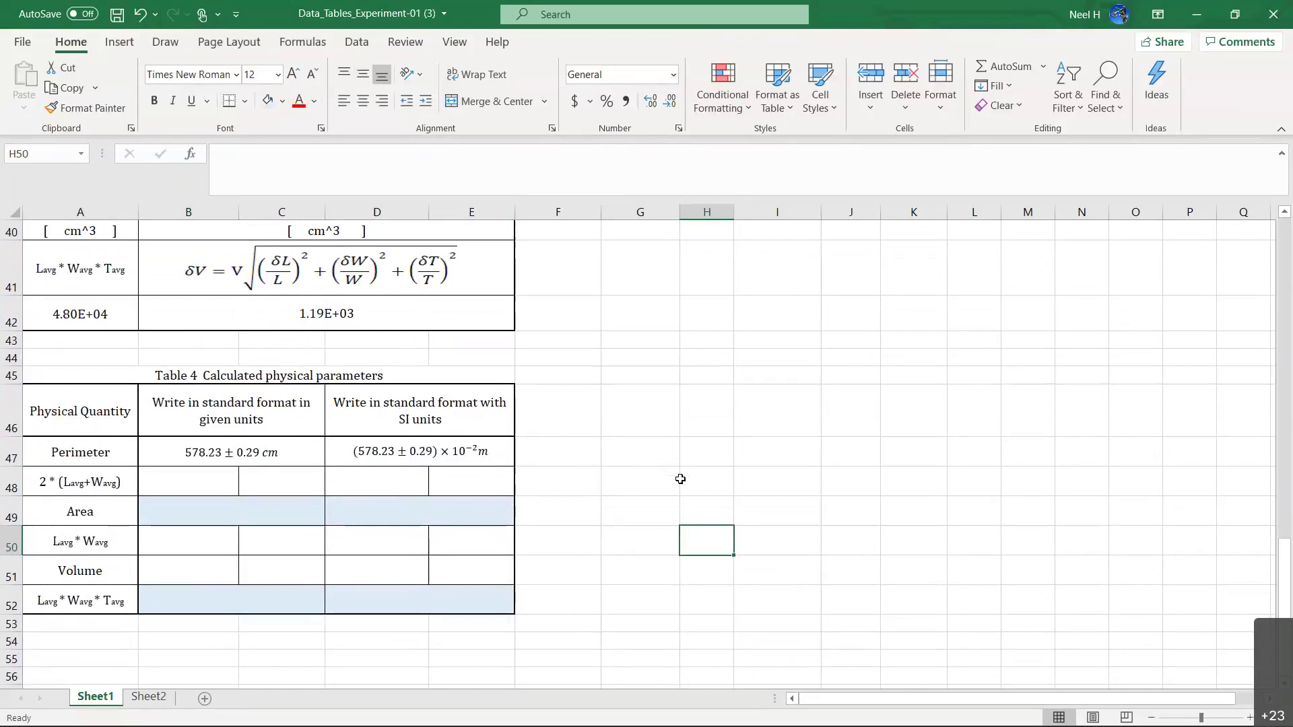
pyautogui.scroll(1, 681, 479)
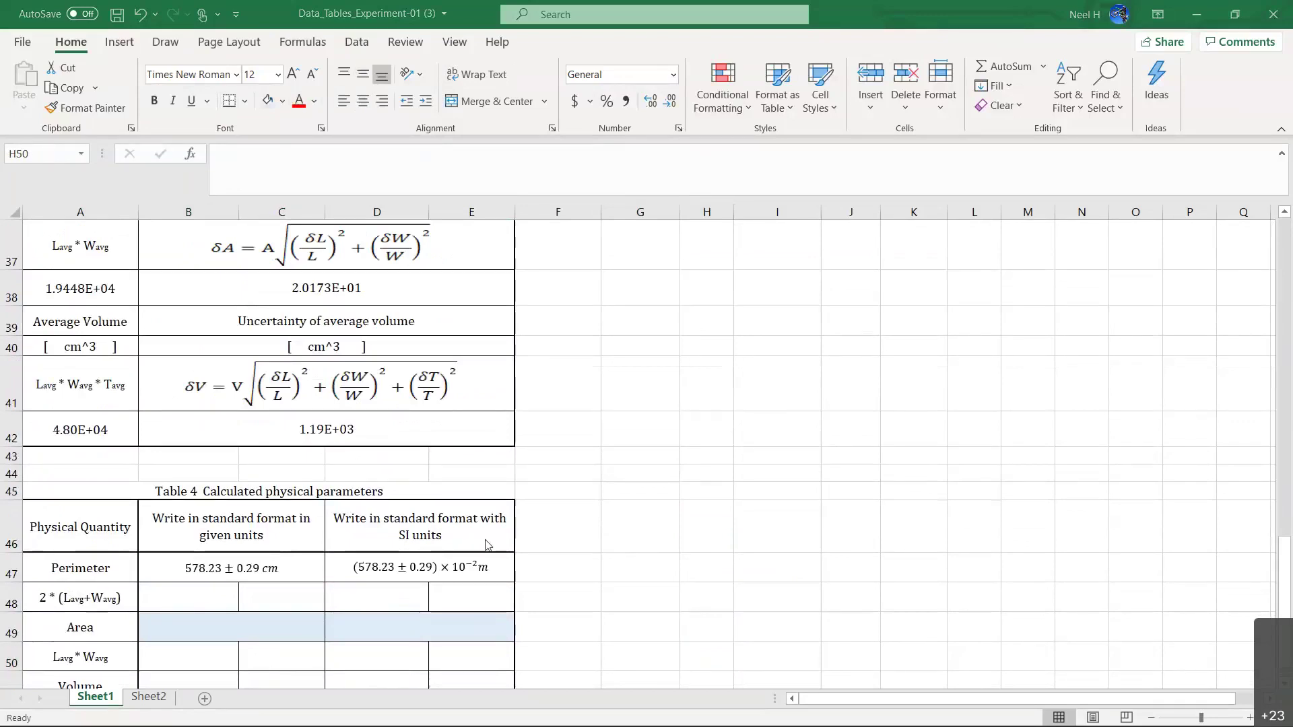
pyautogui.scroll(-5, 487, 544)
pyautogui.scroll(14, 488, 544)
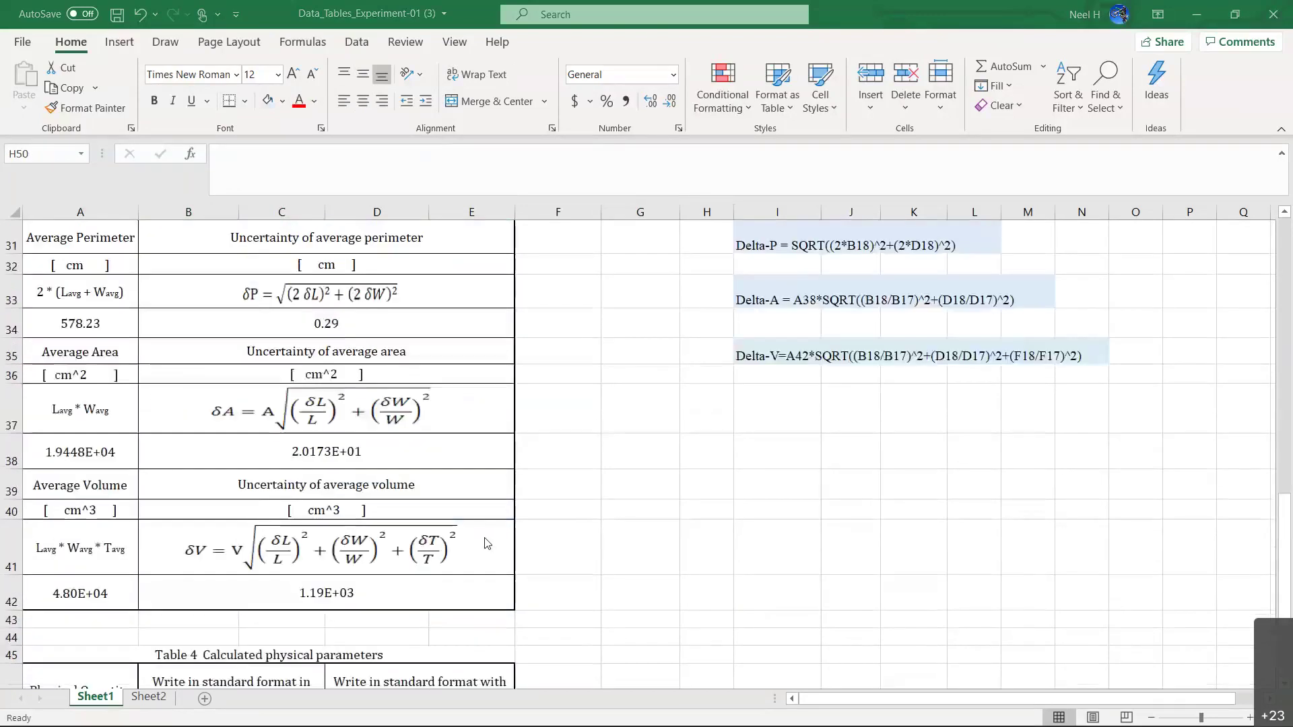
pyautogui.scroll(3, 487, 544)
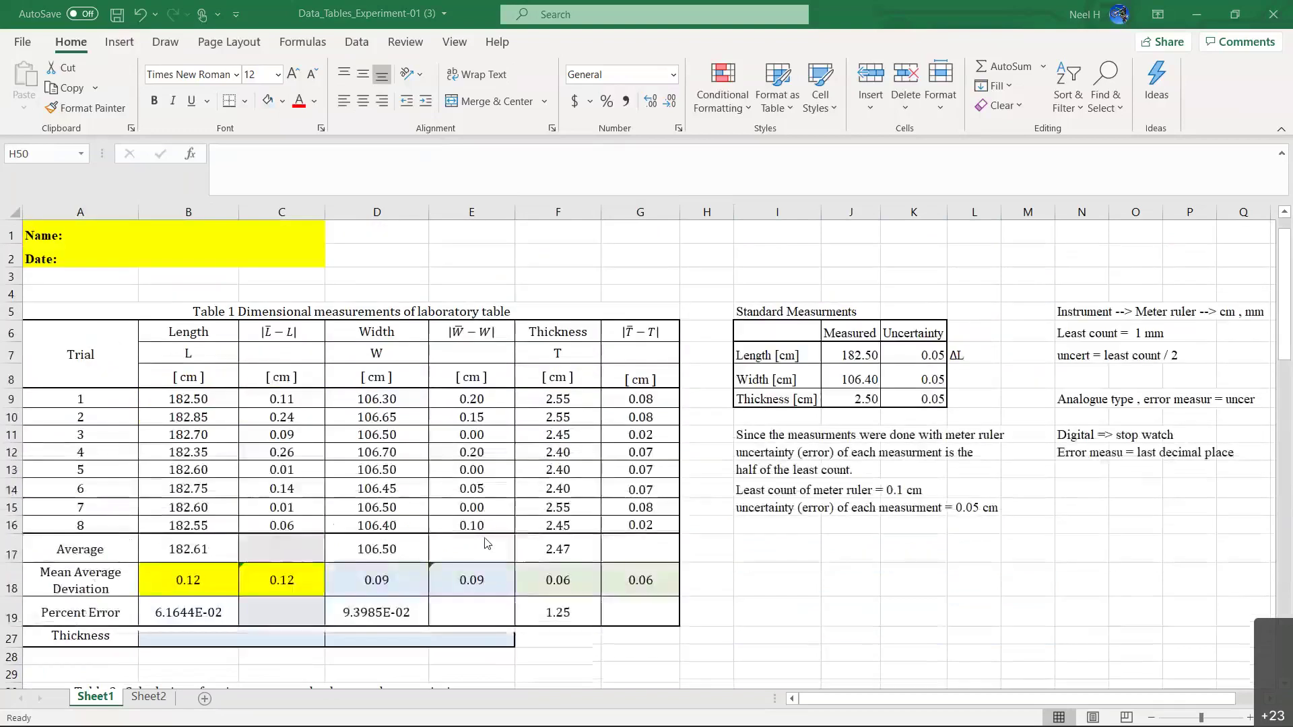
pyautogui.scroll(-8, 487, 544)
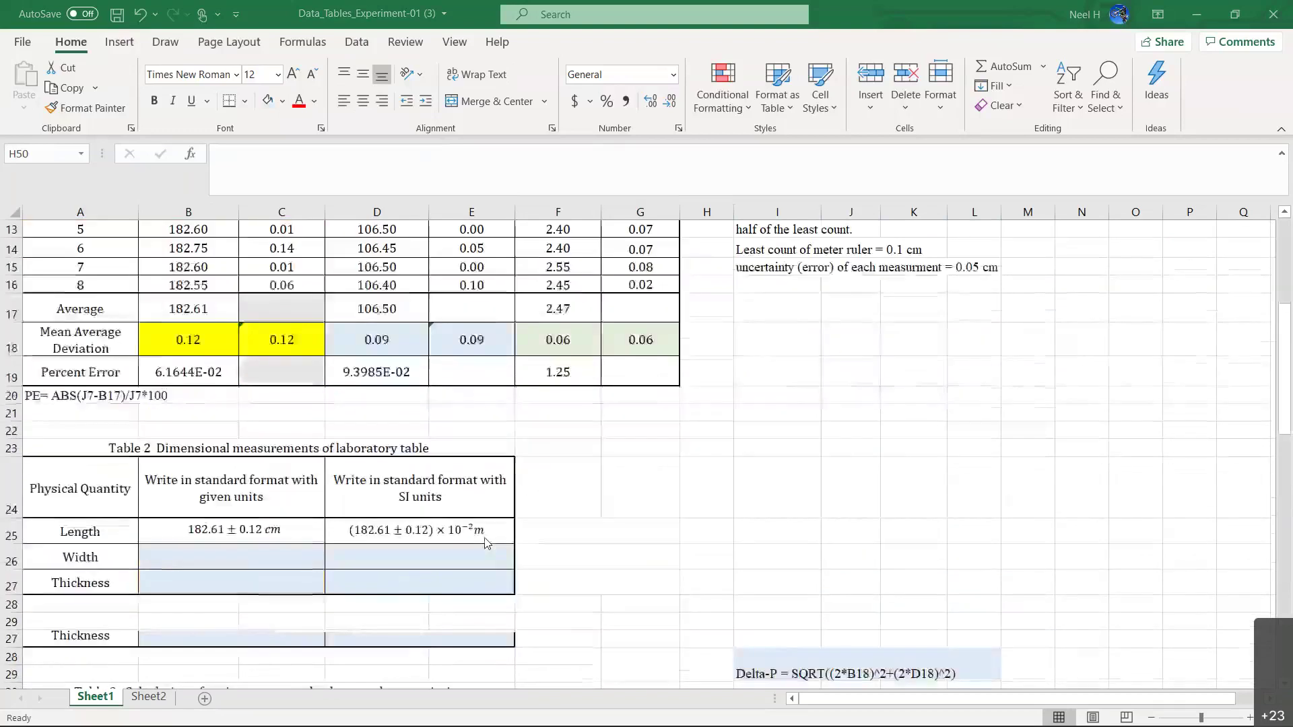
pyautogui.scroll(3, 417, 497)
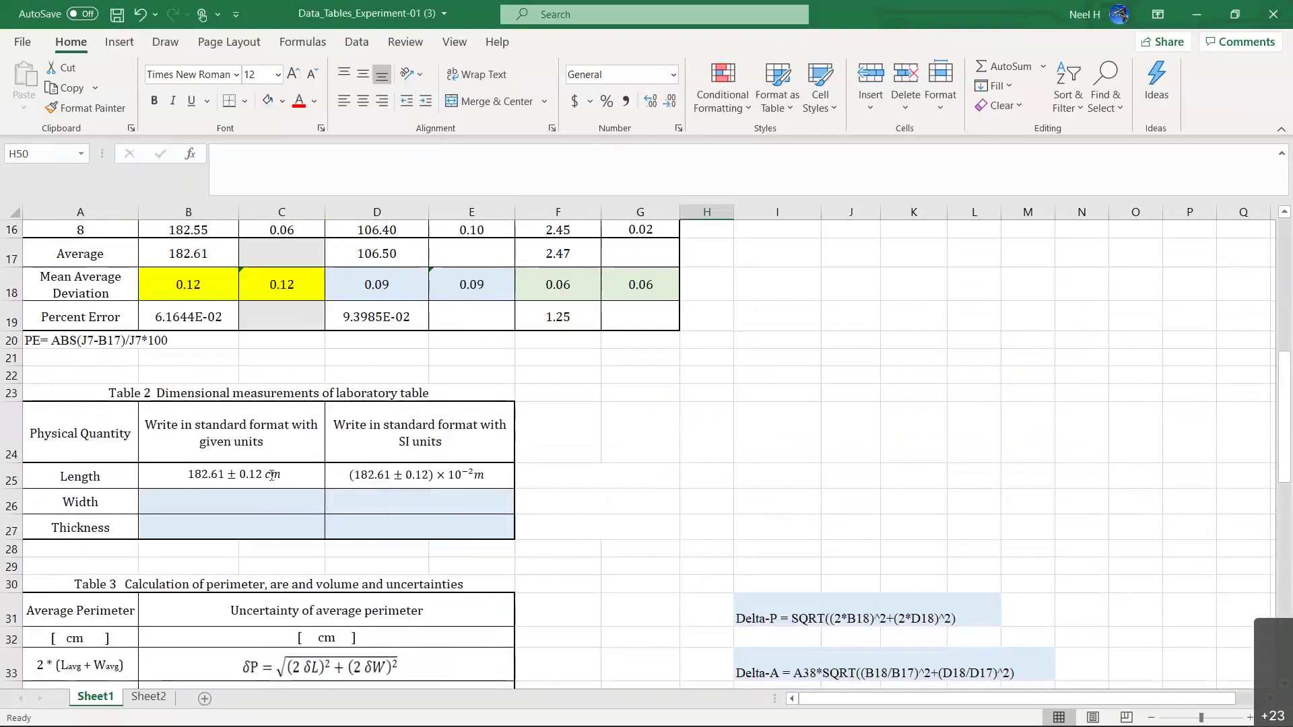
pyautogui.click(236, 474)
pyautogui.click(381, 475)
pyautogui.scroll(-7, 553, 496)
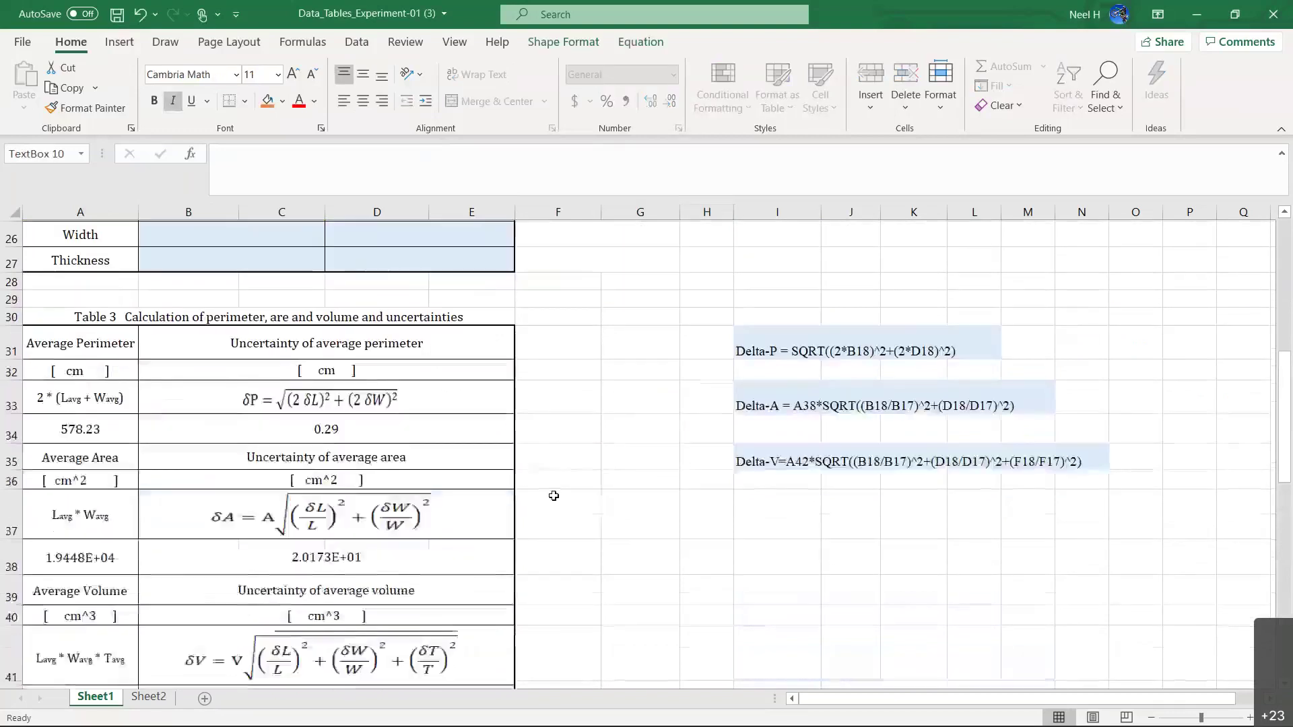
pyautogui.scroll(-1, 553, 496)
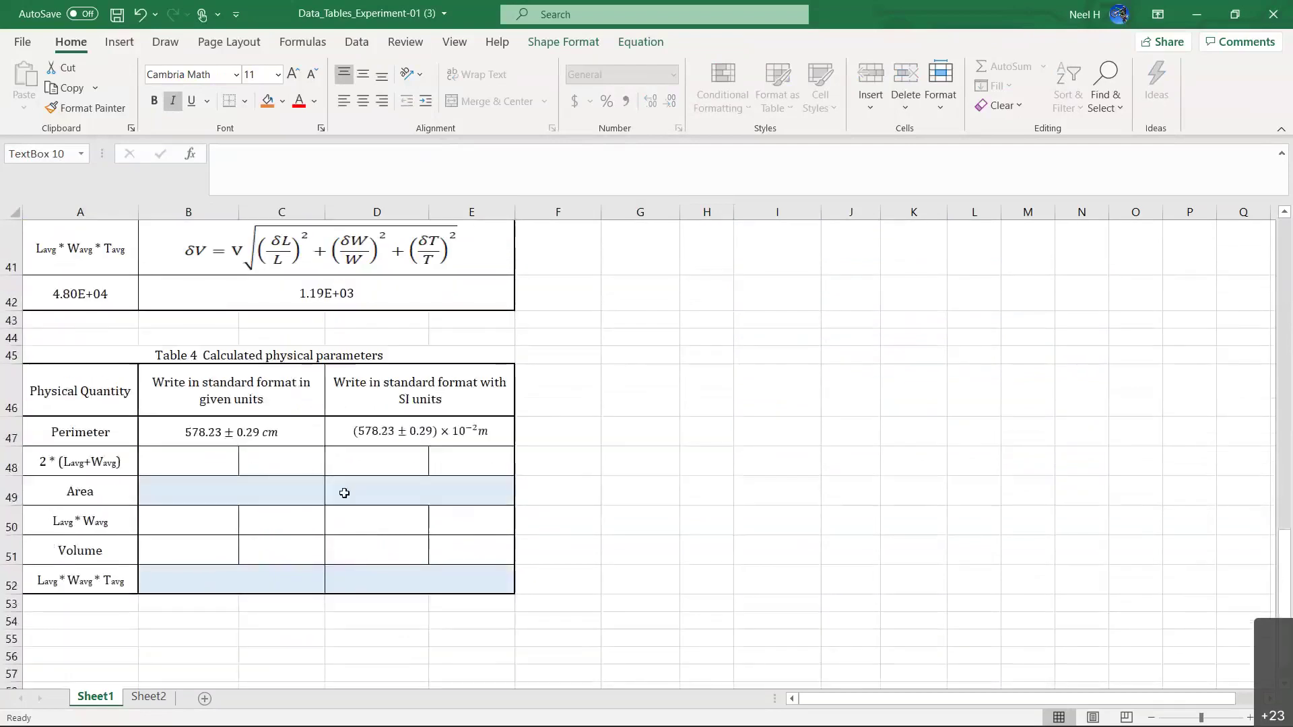
pyautogui.click(233, 435)
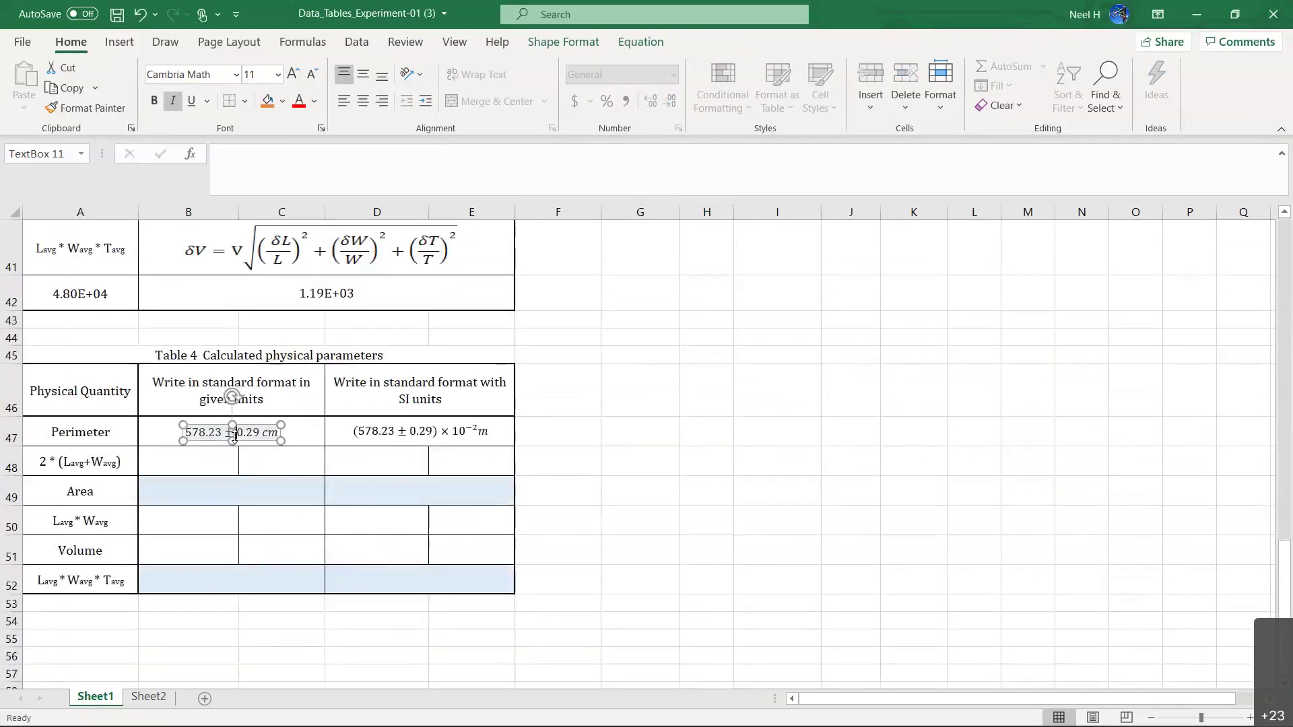
pyautogui.click(388, 431)
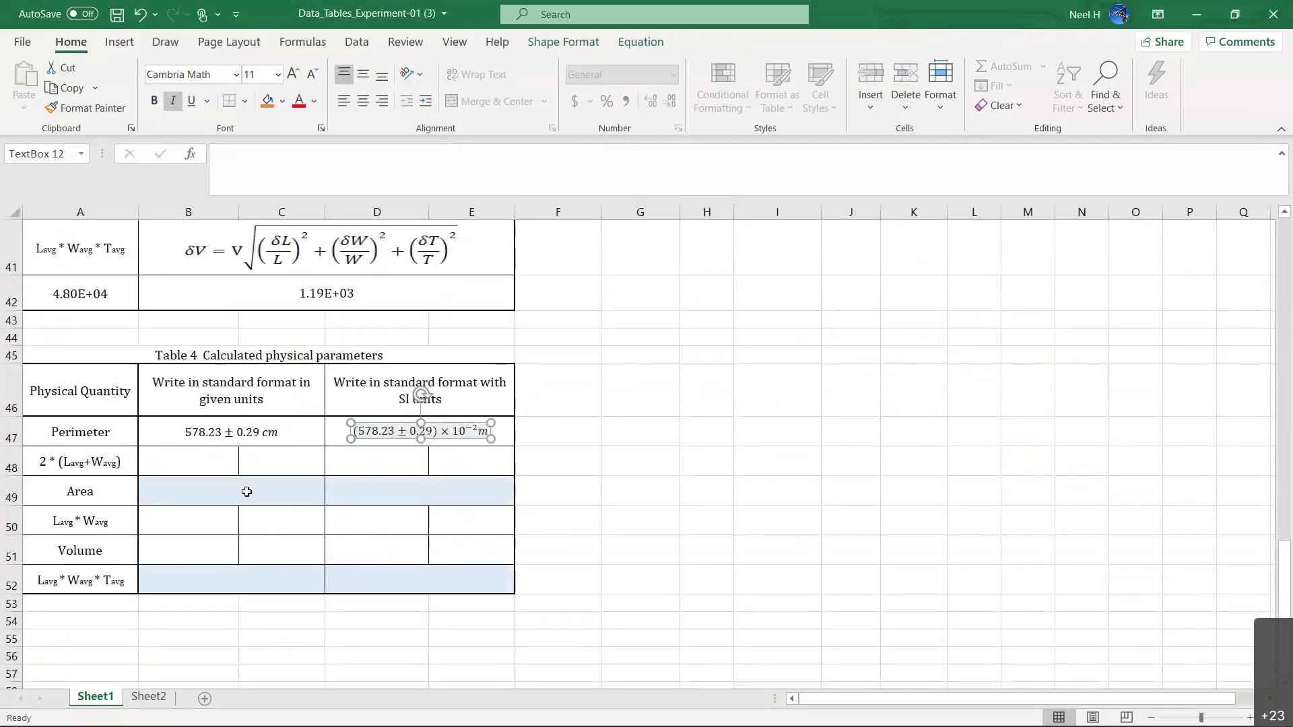
pyautogui.click(254, 581)
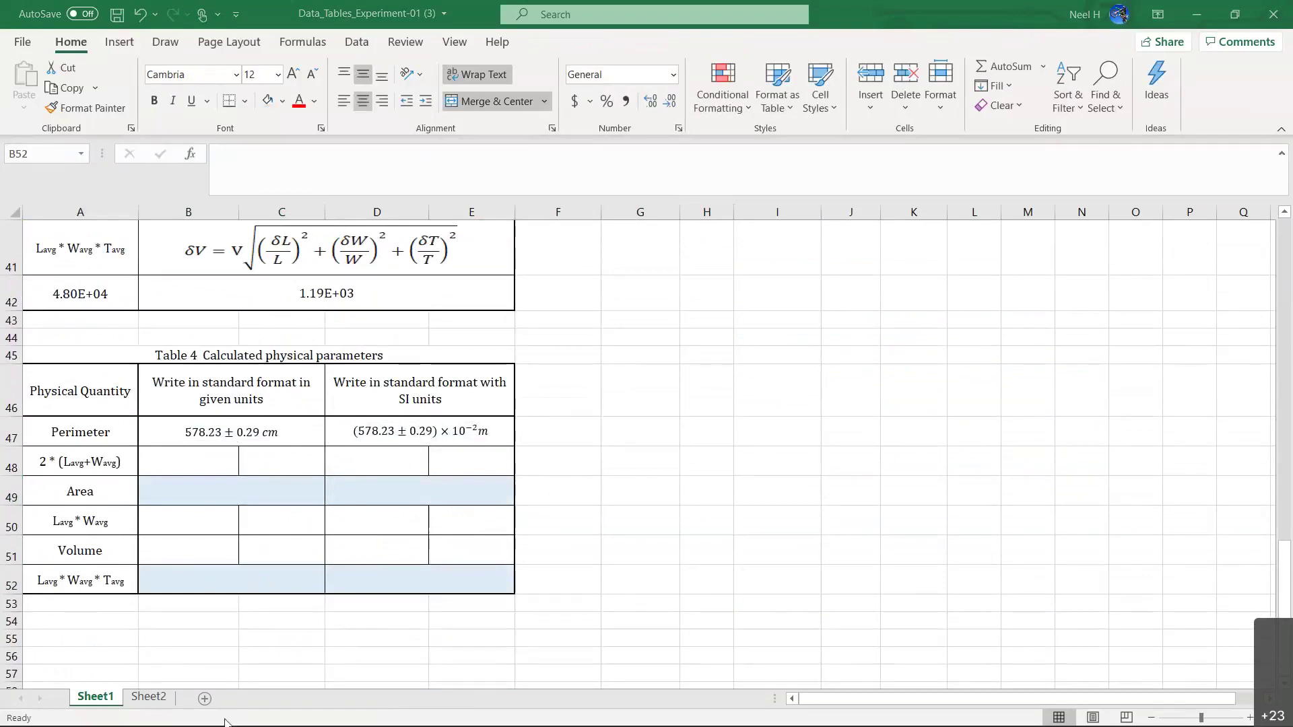
# Open Sheet2 and examine Table 5, the displacement and time data of a free-falling object
pyautogui.click(154, 699)
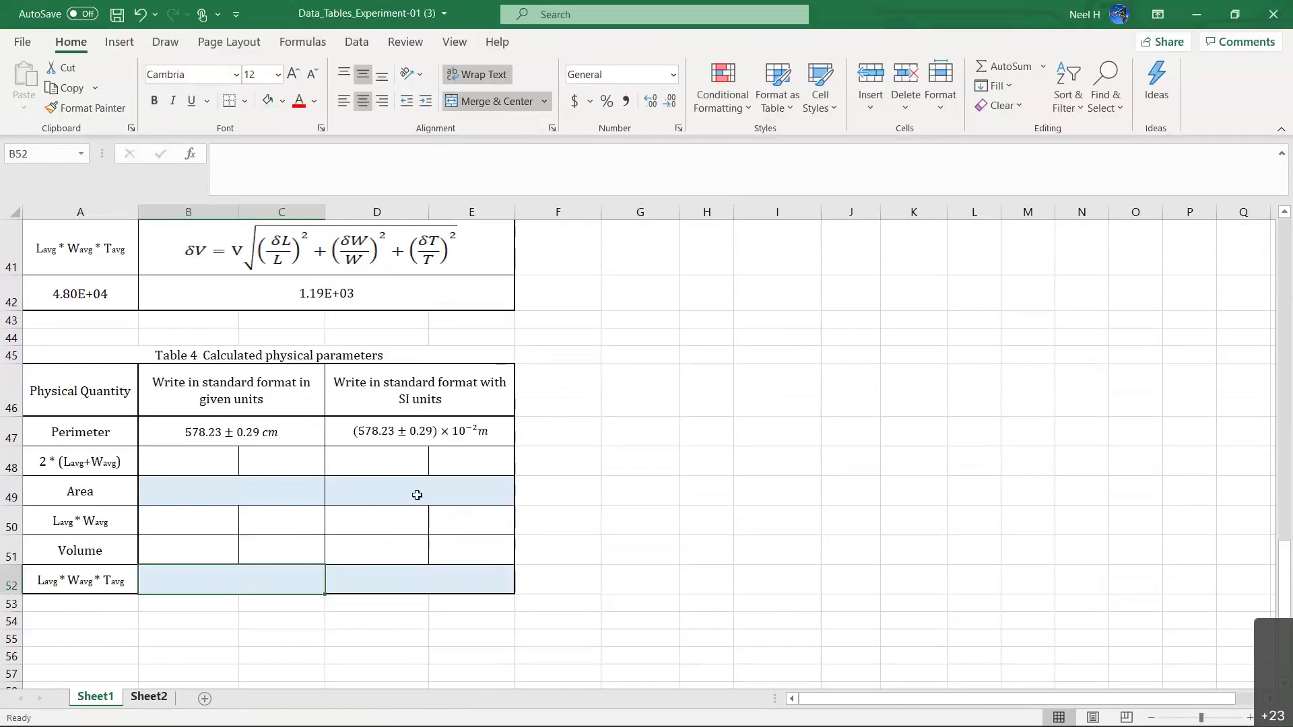
pyautogui.click(149, 696)
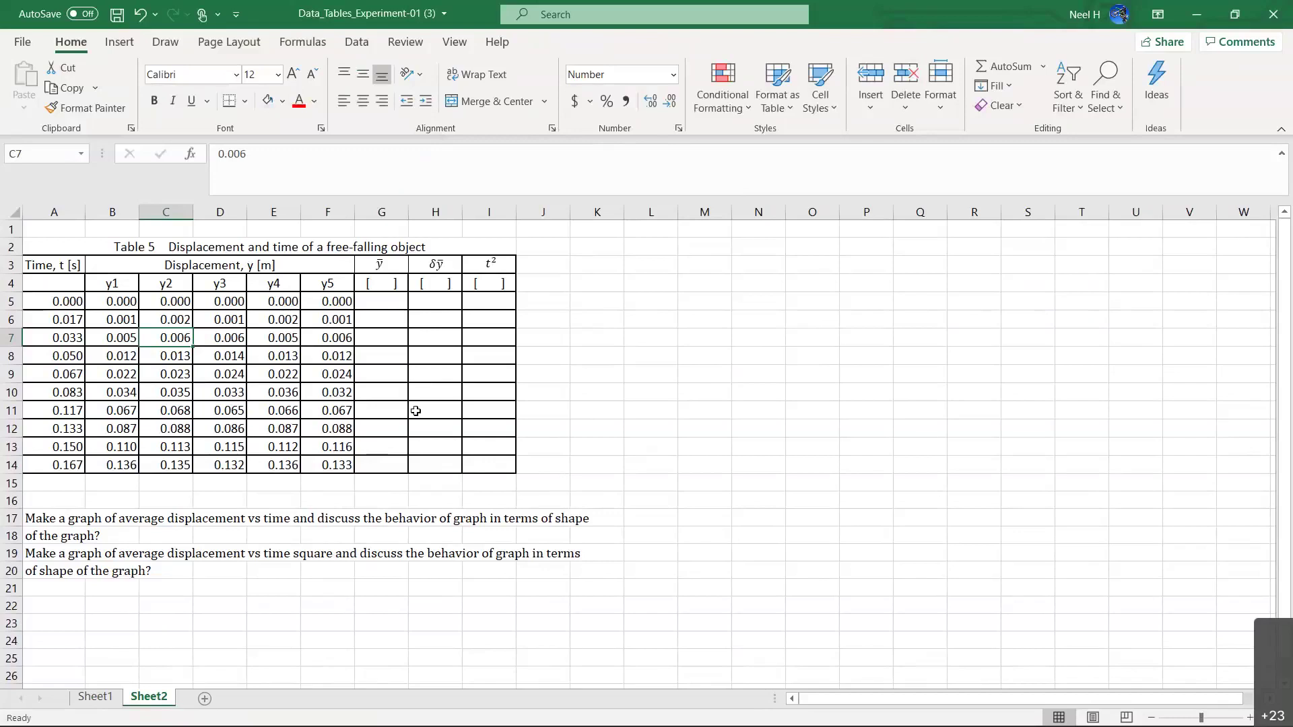
pyautogui.click(715, 409)
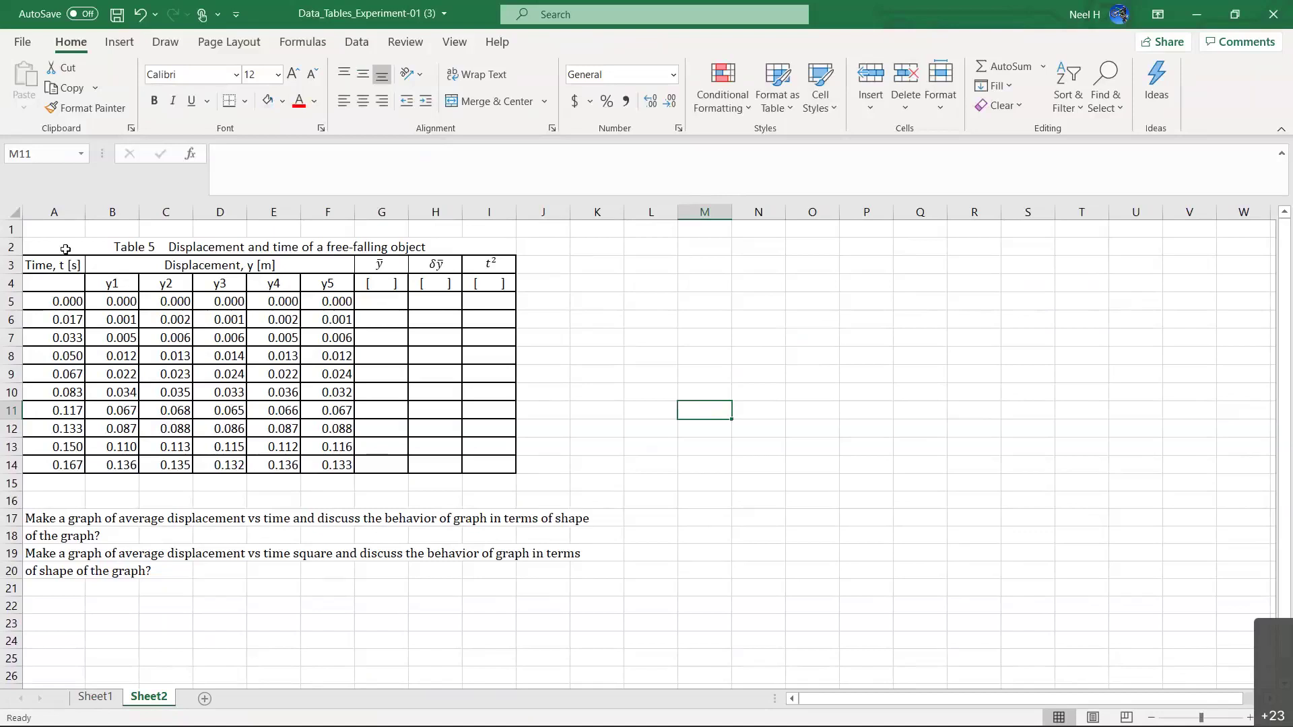
pyautogui.moveTo(65, 249)
pyautogui.mouseDown()
pyautogui.moveTo(340, 325)
pyautogui.moveTo(344, 464)
pyautogui.mouseUp()
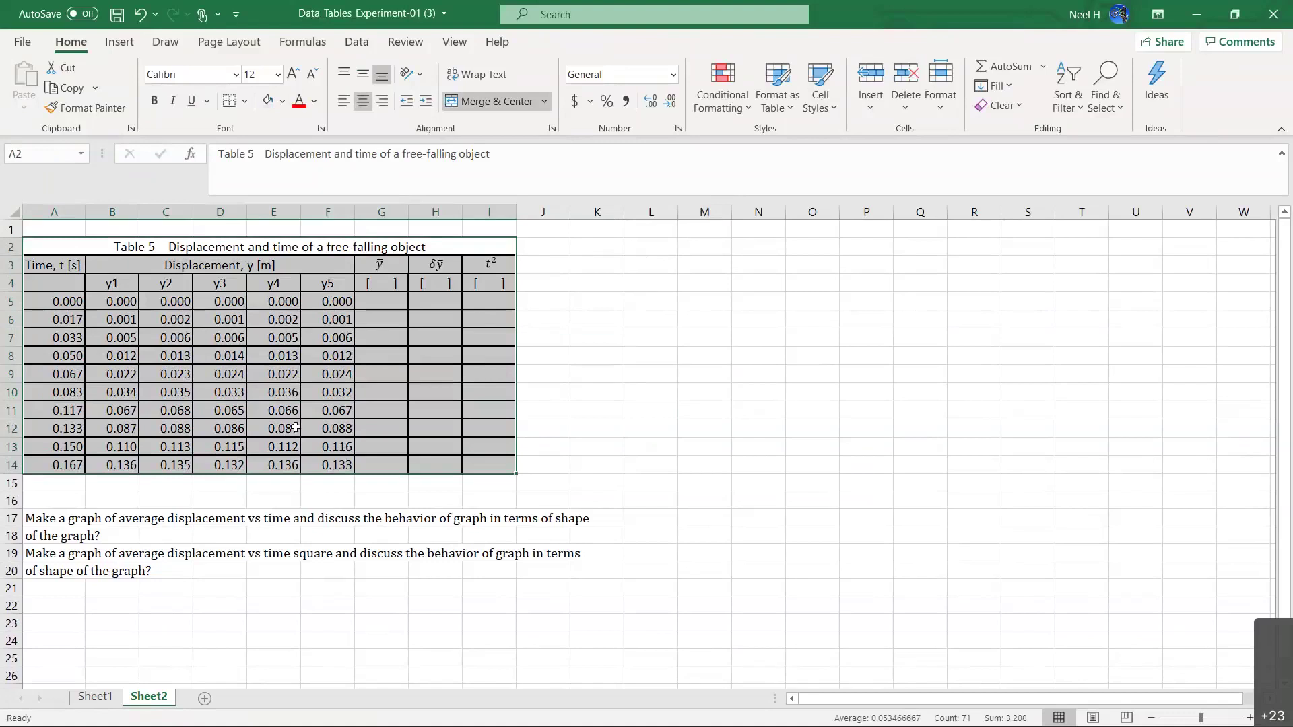
pyautogui.click(187, 304)
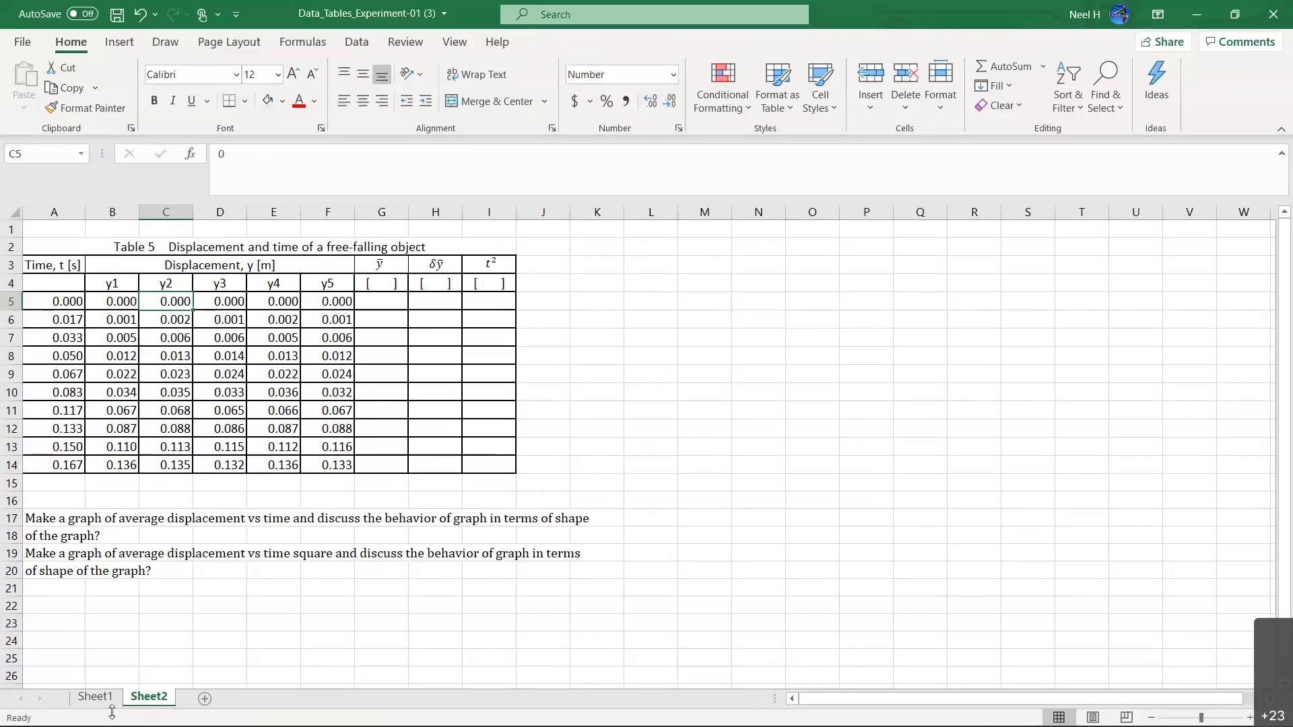
# Return to Sheet1 and review Table 1's title and percent error formula note, followed by Tables 2 to 4
pyautogui.click(95, 696)
pyautogui.scroll(9, 372, 609)
pyautogui.scroll(4, 375, 609)
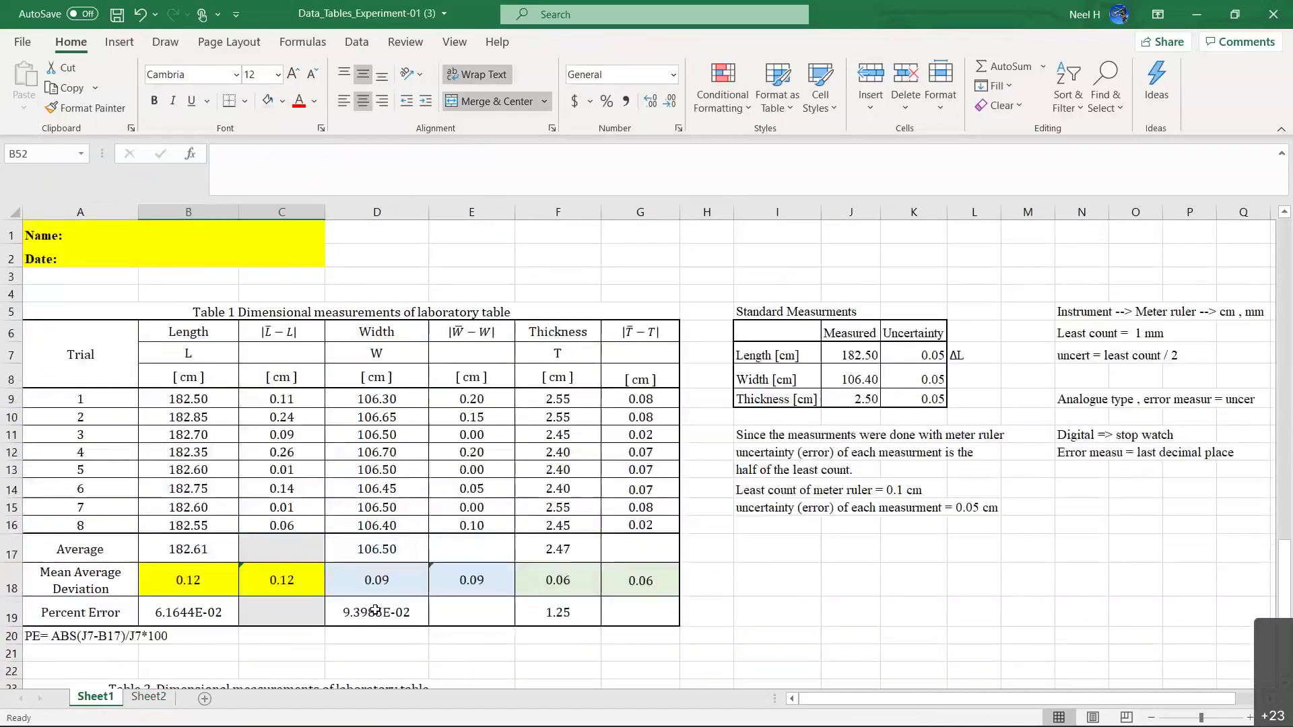
pyautogui.click(272, 311)
pyautogui.click(208, 310)
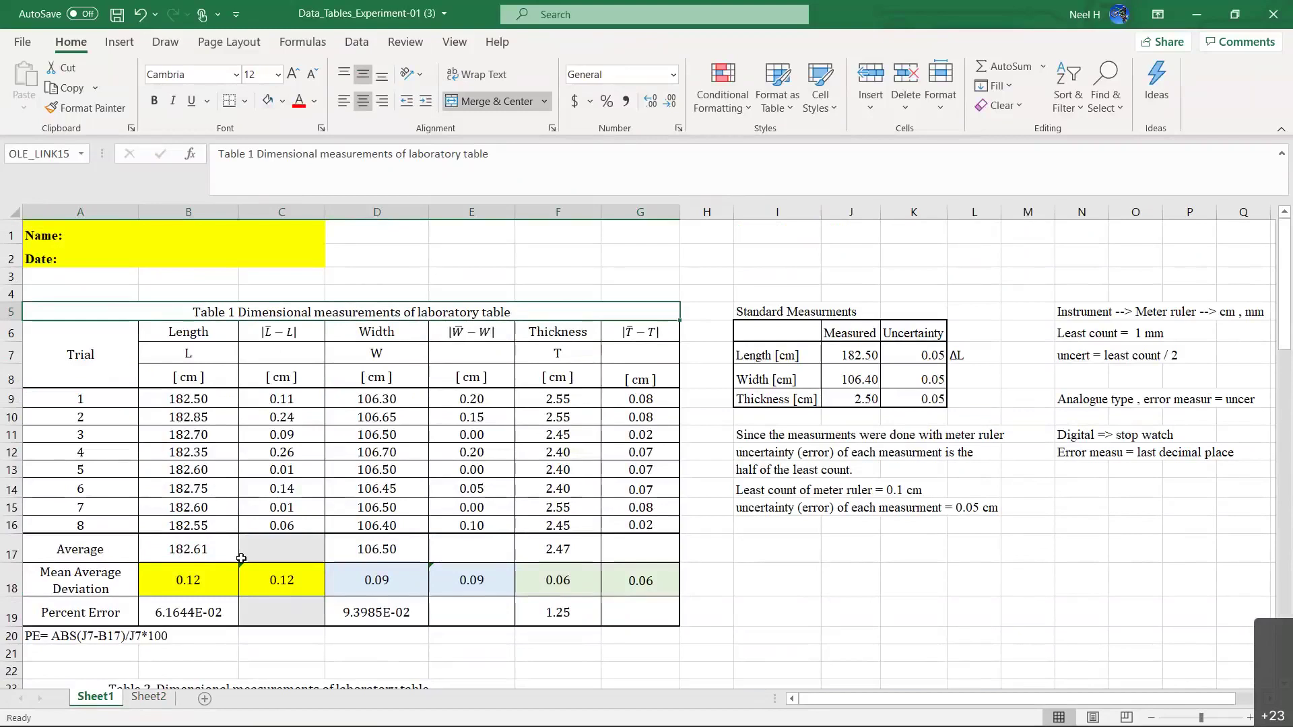
pyautogui.click(108, 635)
pyautogui.moveTo(108, 635); pyautogui.dragTo(636, 632)
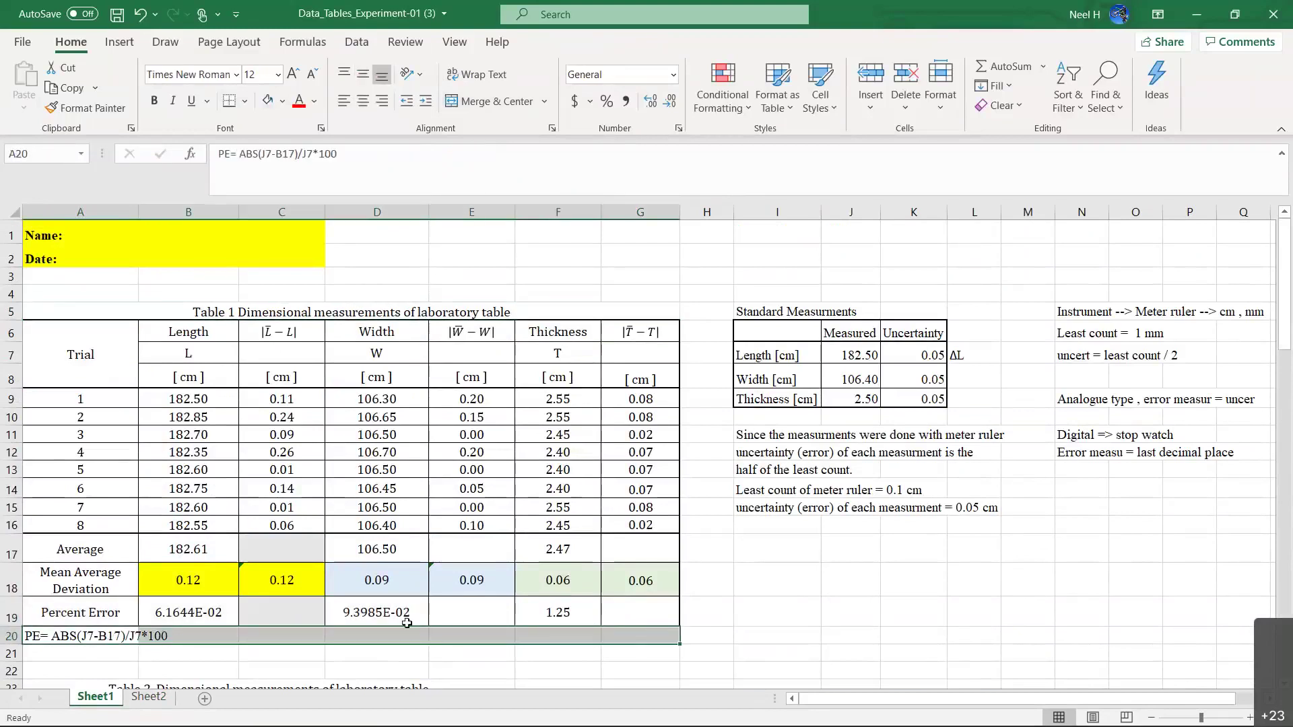
pyautogui.click(125, 304)
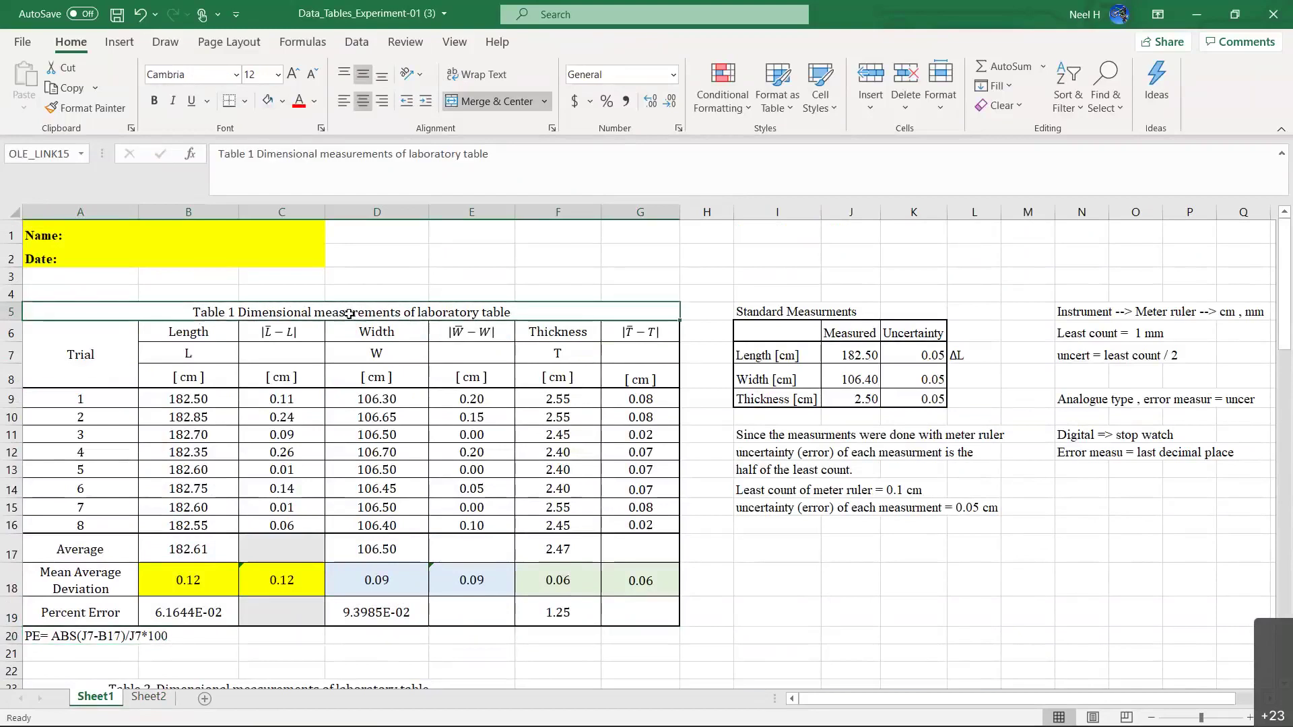
pyautogui.scroll(-1, 229, 334)
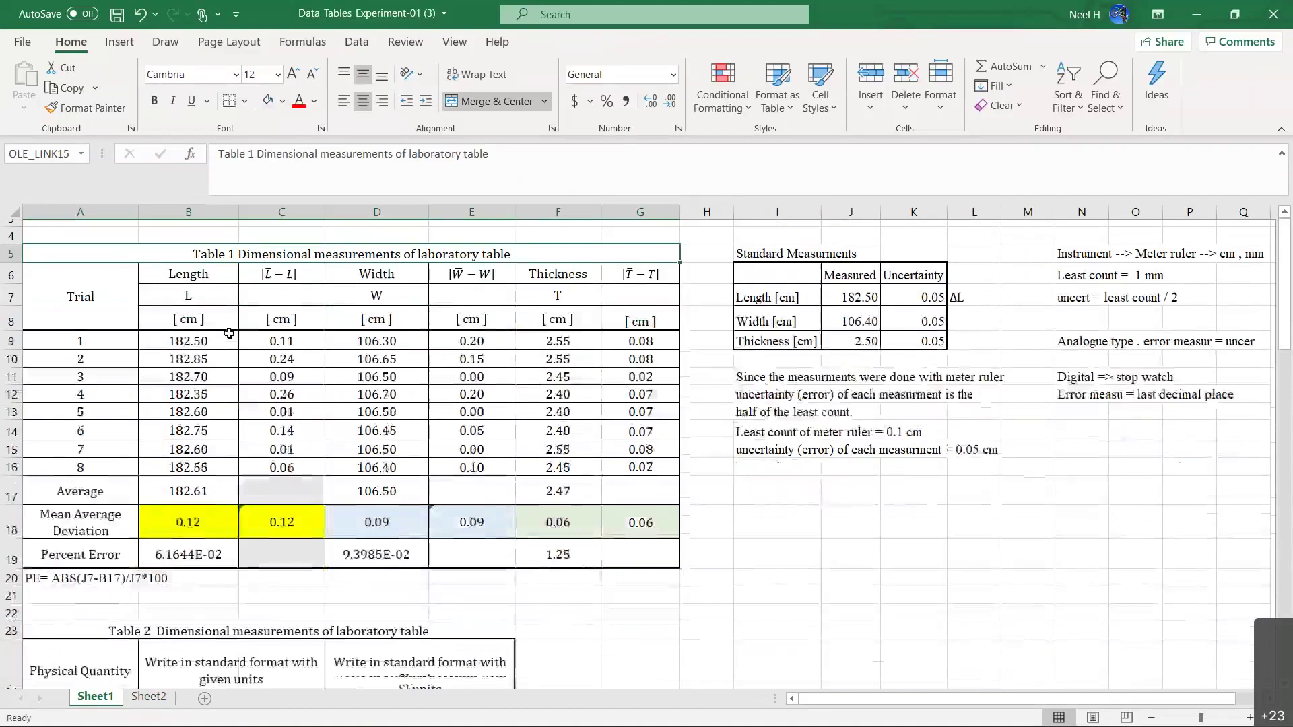
pyautogui.scroll(-10, 229, 334)
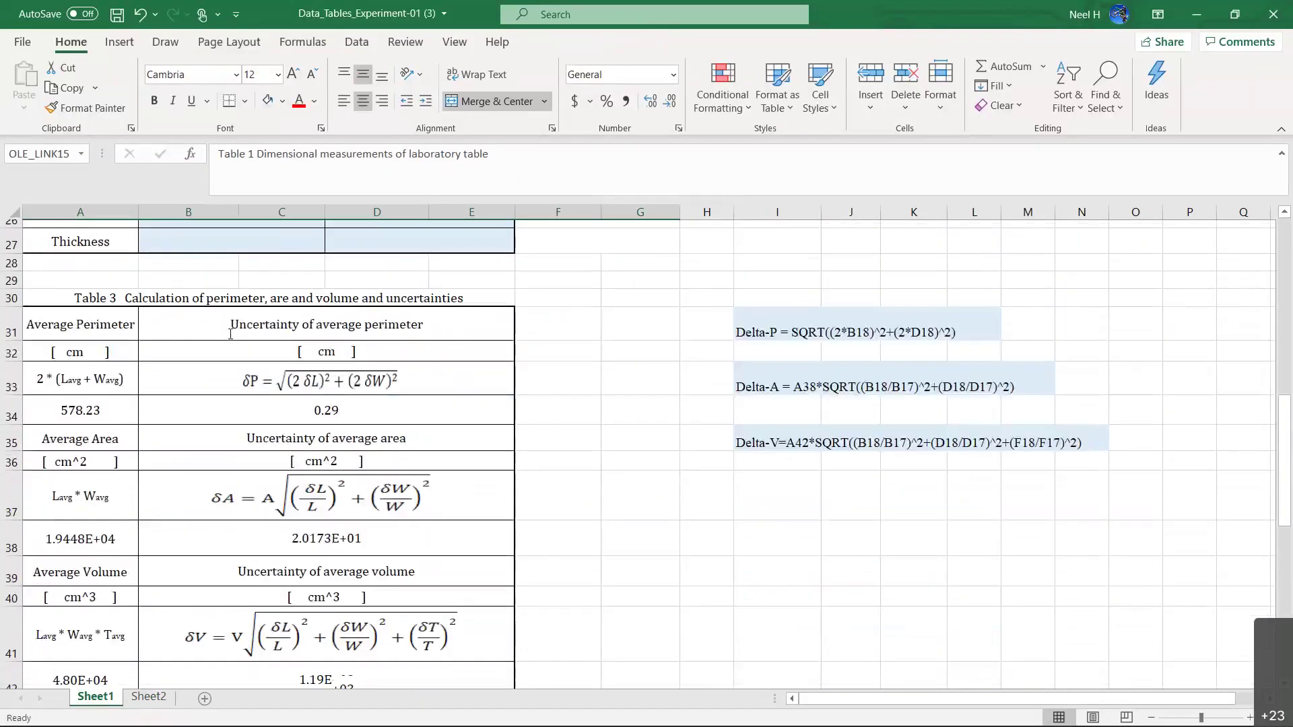
pyautogui.scroll(-2, 229, 334)
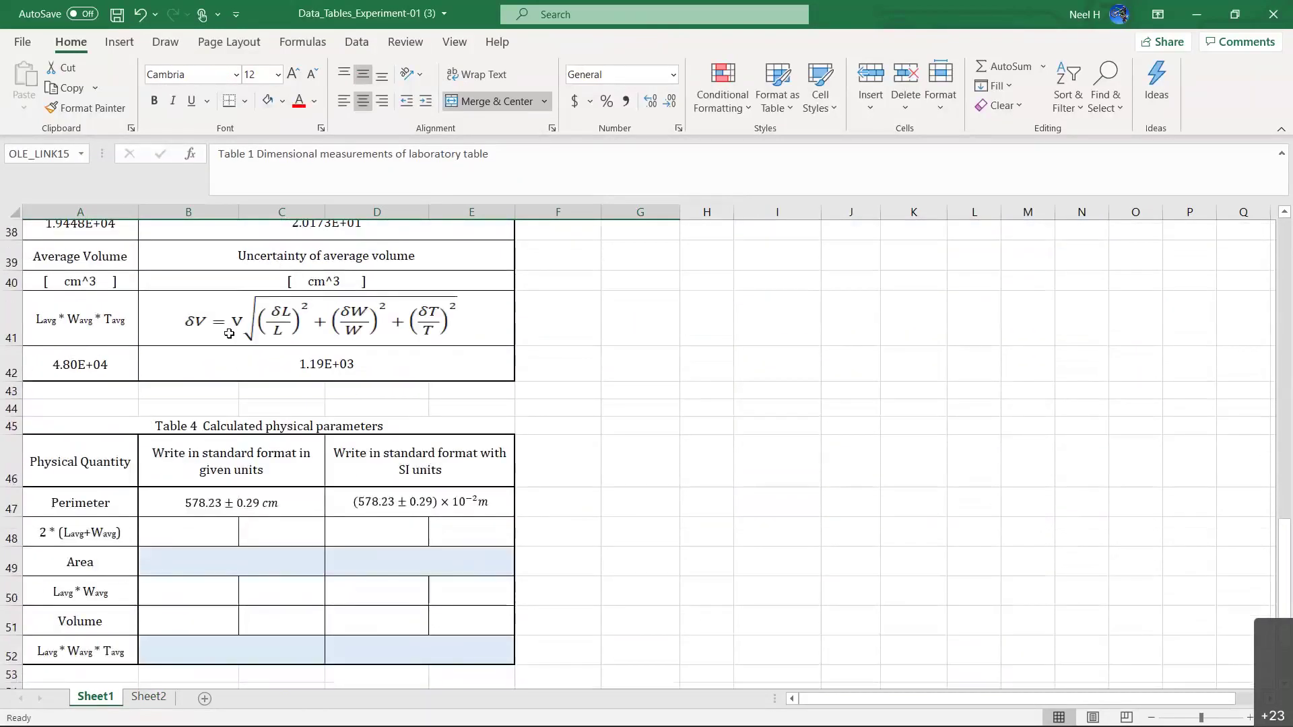
pyautogui.scroll(-1, 229, 334)
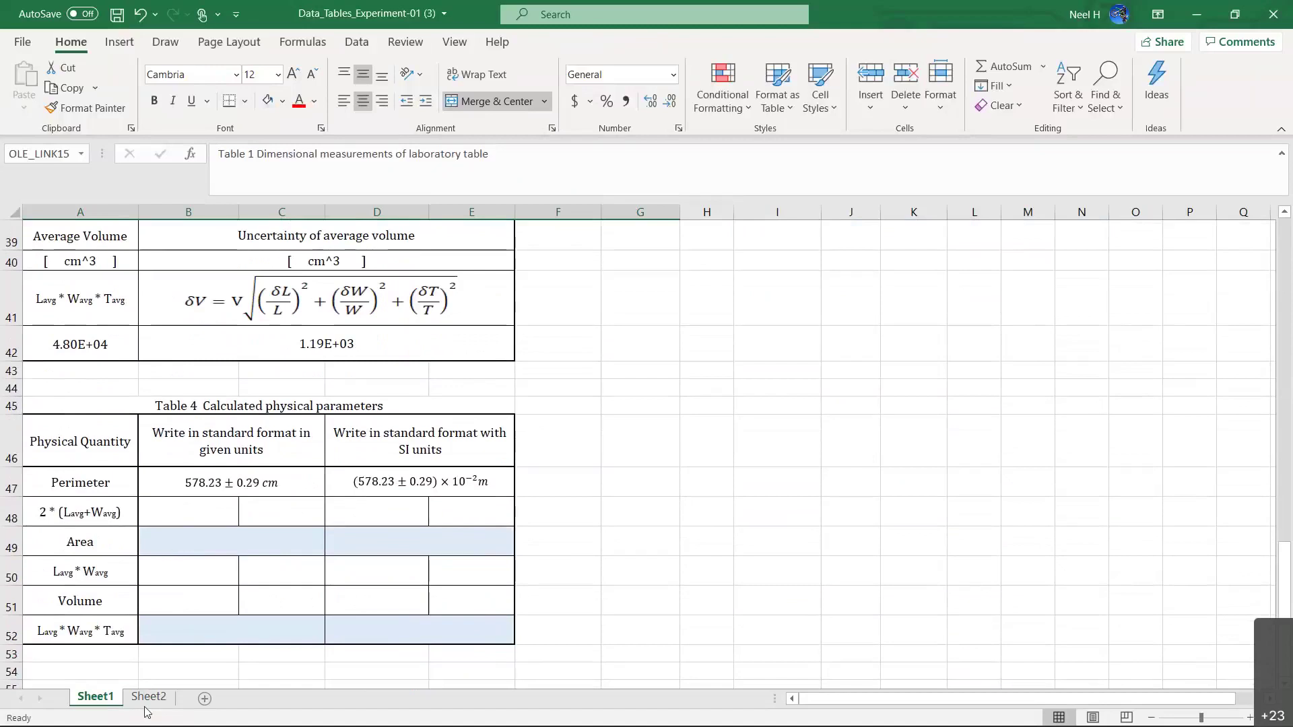
# Examine Table 5 on Sheet2: its title, the time column, displacement columns y1 to y5 and the first two data rows
pyautogui.hotkey('ctrl', 'pagedown')
pyautogui.click(127, 246)
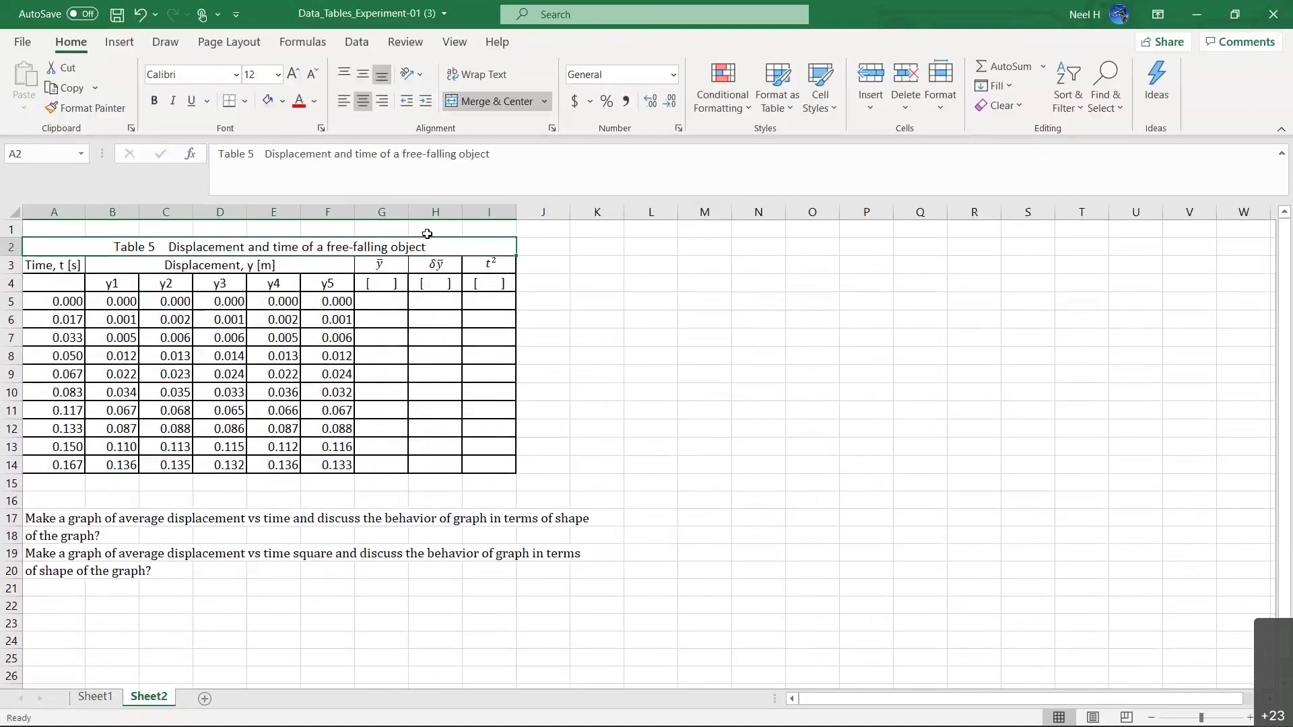
pyautogui.moveTo(160, 267); pyautogui.dragTo(210, 465)
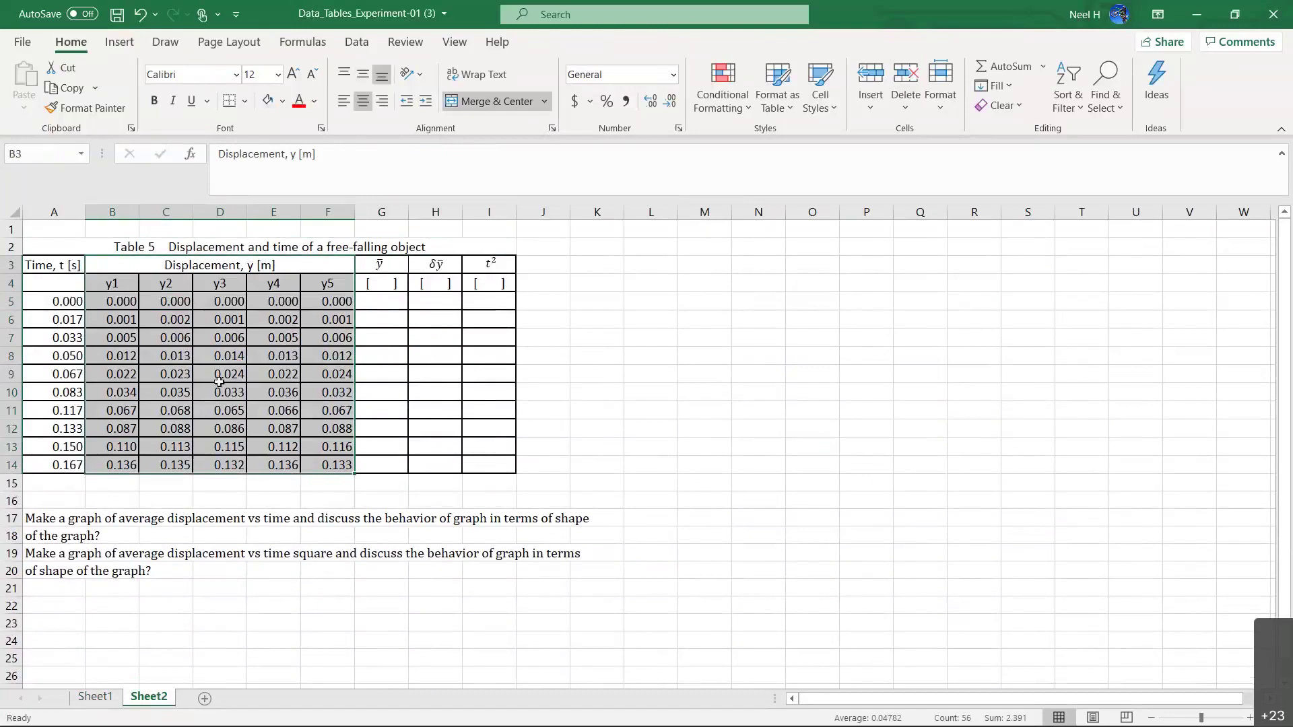
pyautogui.click(71, 268)
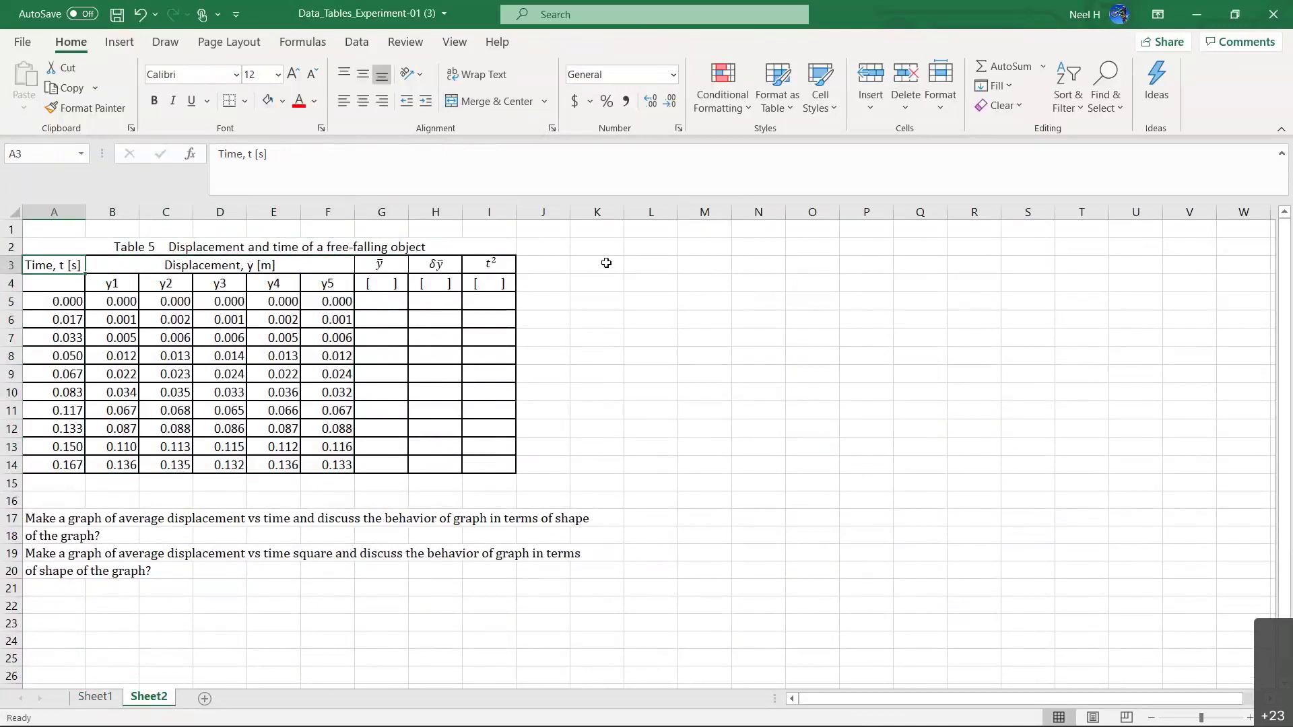
pyautogui.click(54, 300)
pyautogui.moveTo(206, 303); pyautogui.dragTo(330, 301)
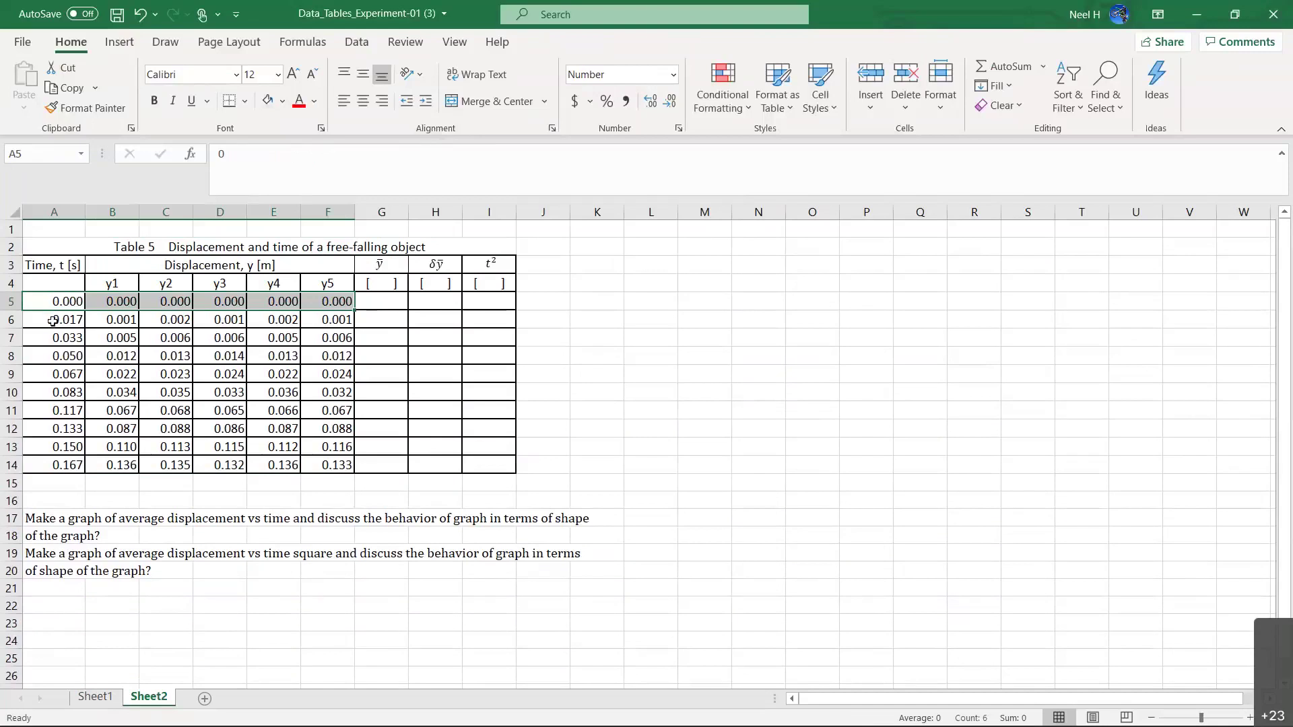
pyautogui.click(53, 321)
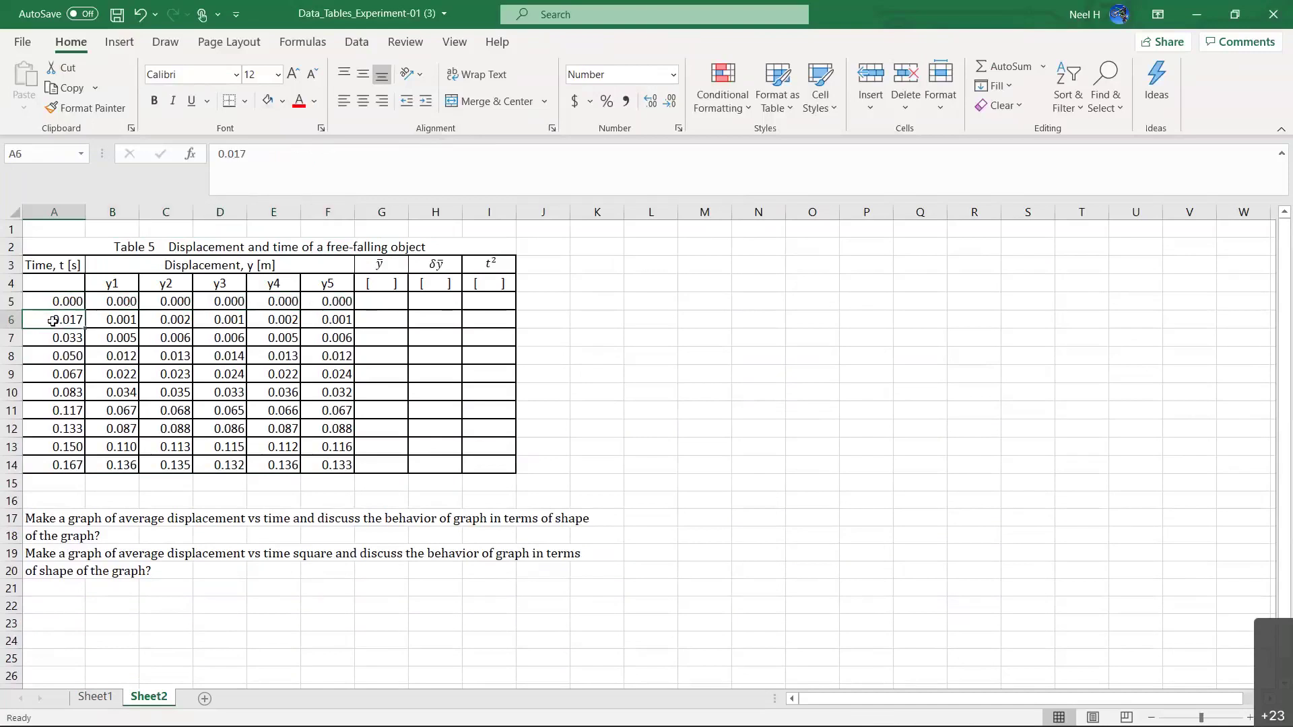
pyautogui.click(111, 320)
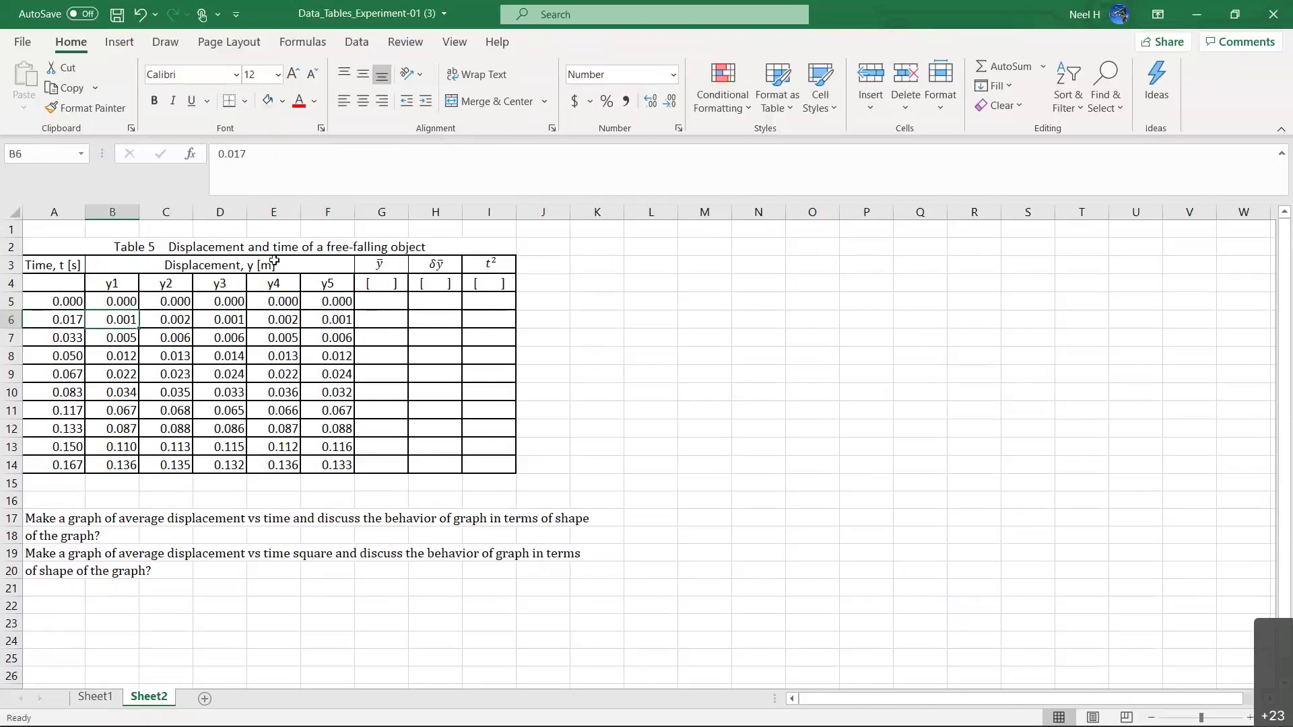
pyautogui.click(128, 320)
pyautogui.moveTo(121, 318); pyautogui.dragTo(324, 315)
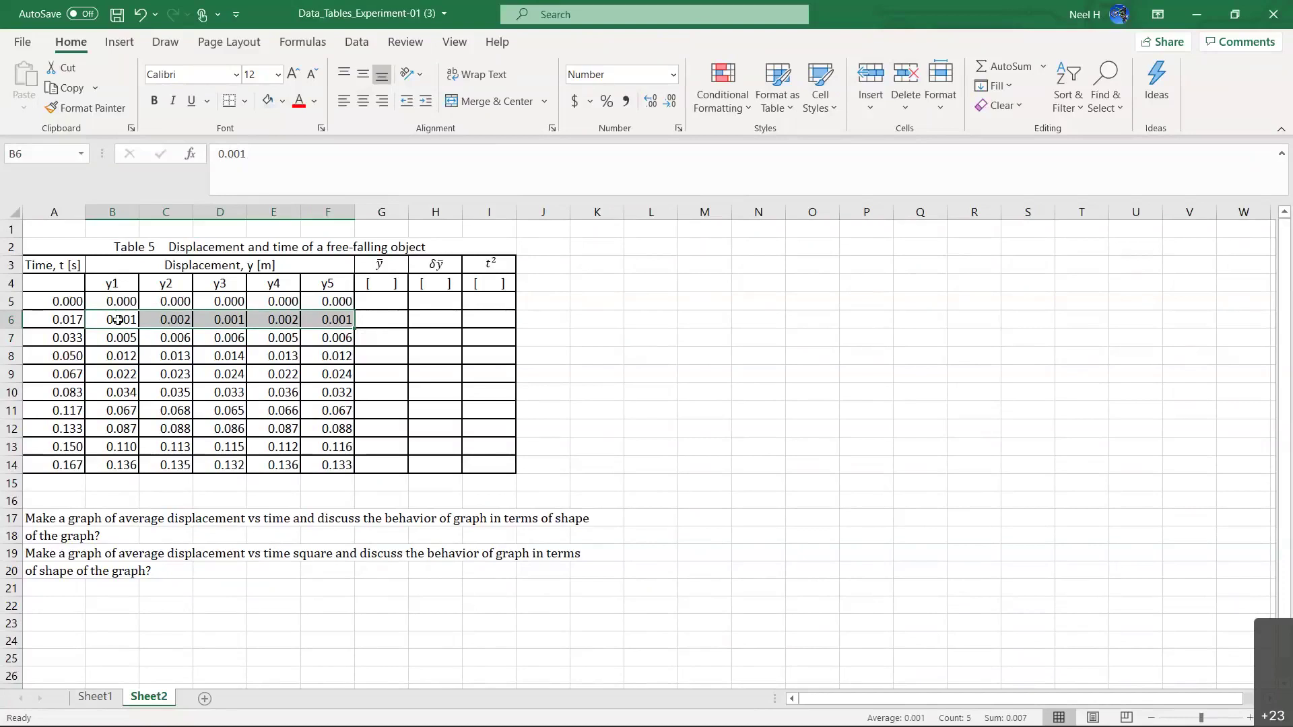
# Examine Table 1's length column on Sheet1: the eight trial readings, average, mean average deviation and percent error
pyautogui.click(95, 697)
pyautogui.scroll(12, 413, 490)
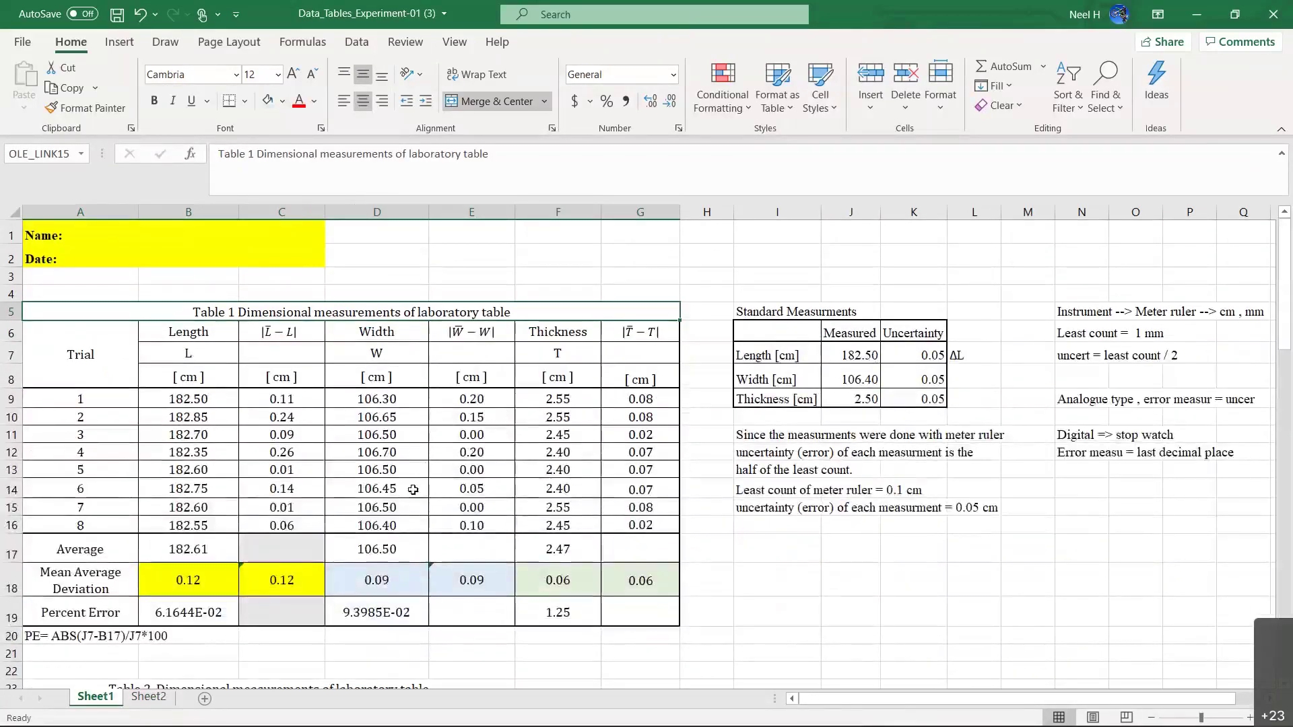
pyautogui.click(188, 331)
pyautogui.click(190, 399)
pyautogui.moveTo(191, 399); pyautogui.dragTo(192, 523)
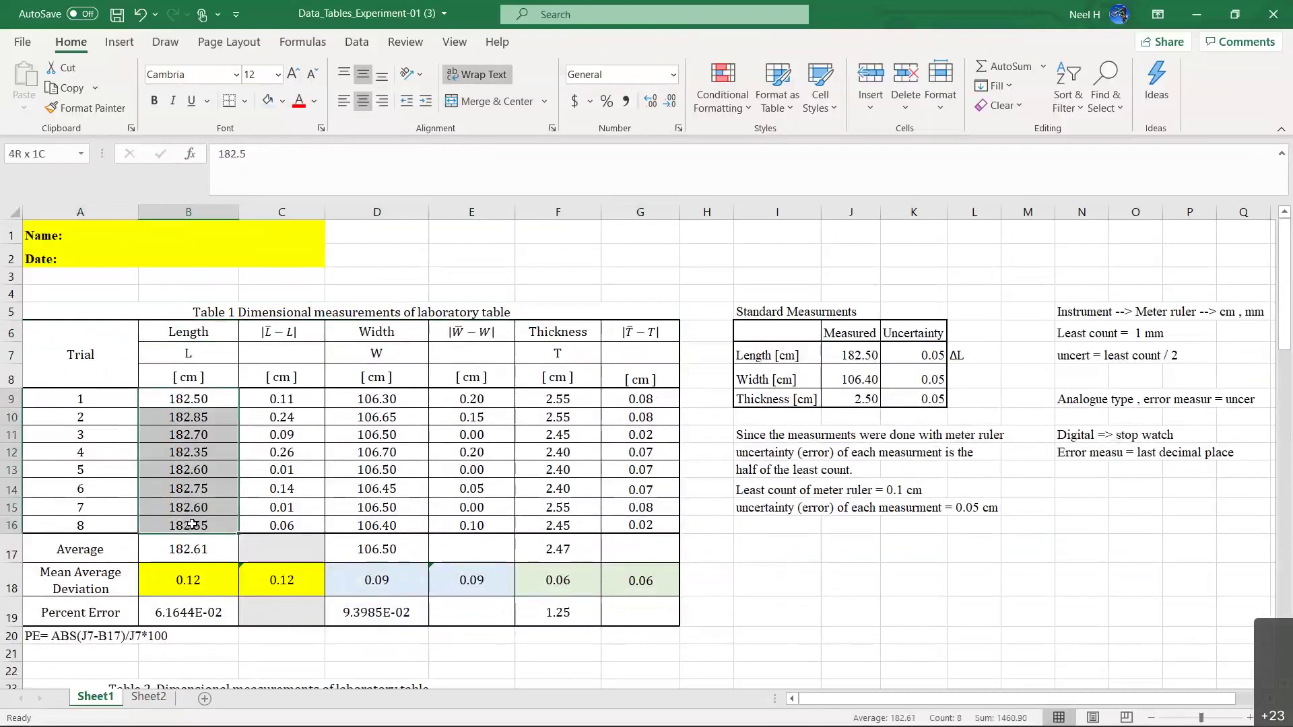
pyautogui.click(192, 524)
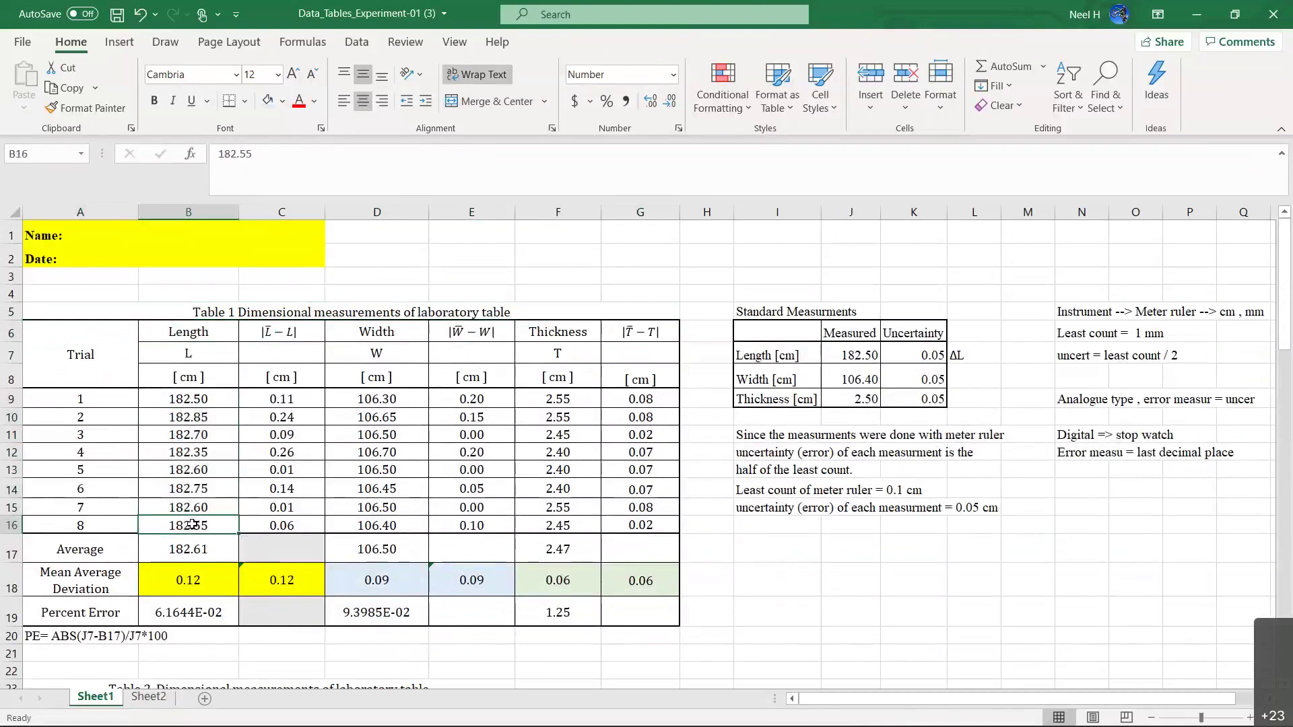
pyautogui.click(176, 549)
pyautogui.moveTo(176, 548); pyautogui.dragTo(177, 614)
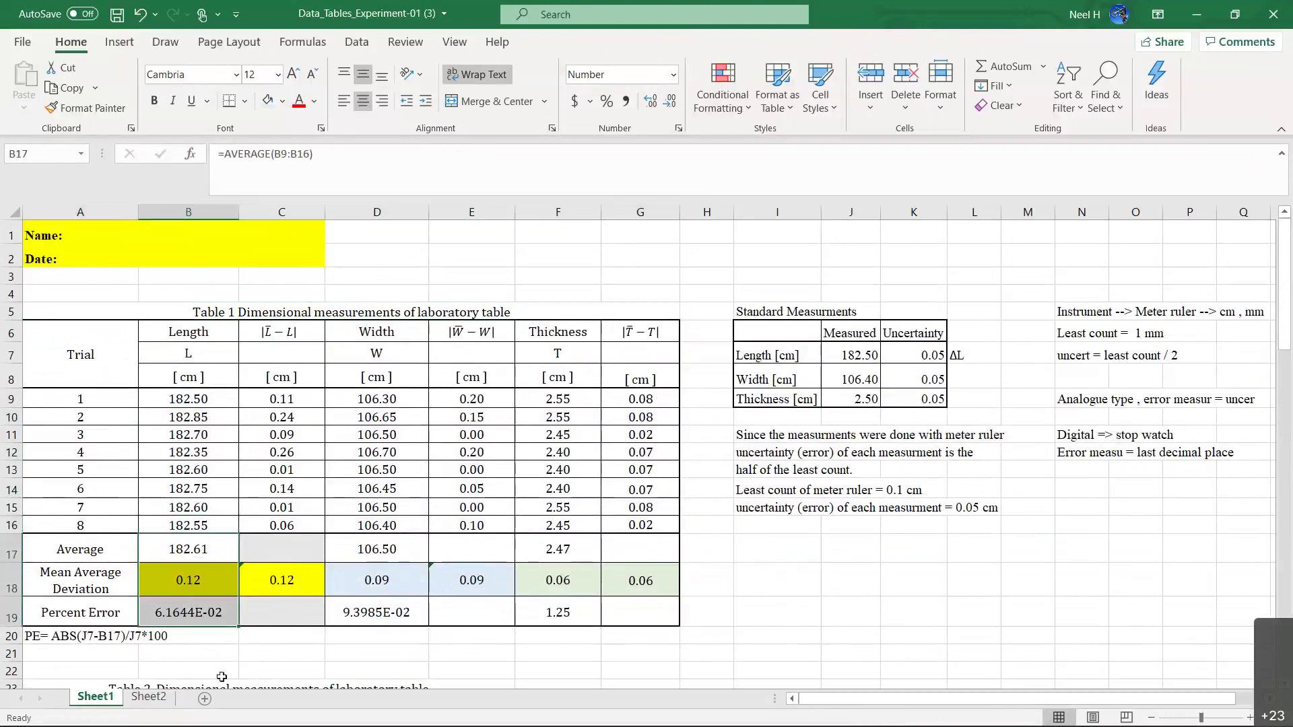
# Return to Sheet2 and examine Table 5's five displacement readings at 0.017 s and the ȳ column heading
pyautogui.click(151, 698)
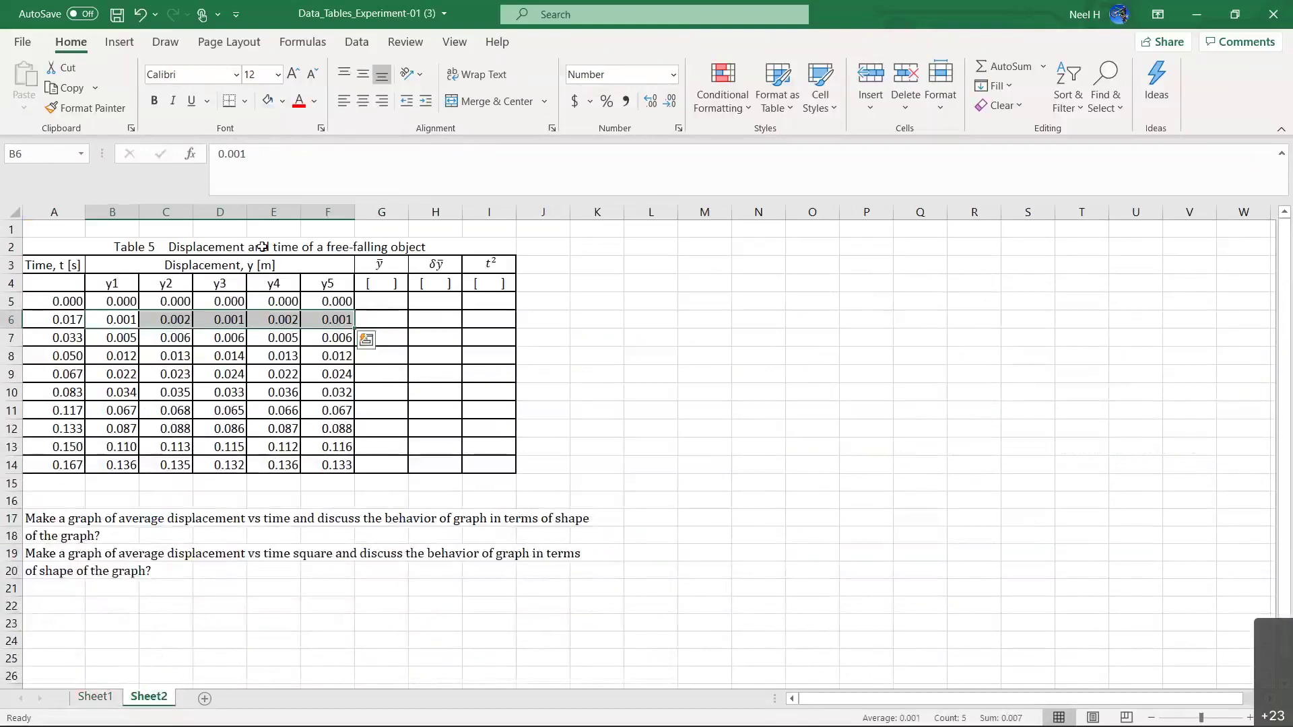
pyautogui.click(99, 317)
pyautogui.hotkey('shift', 'Right')
pyautogui.hotkey('shift', 'Right')
pyautogui.hotkey('shift', 'Right')
pyautogui.hotkey('shift', 'Right')
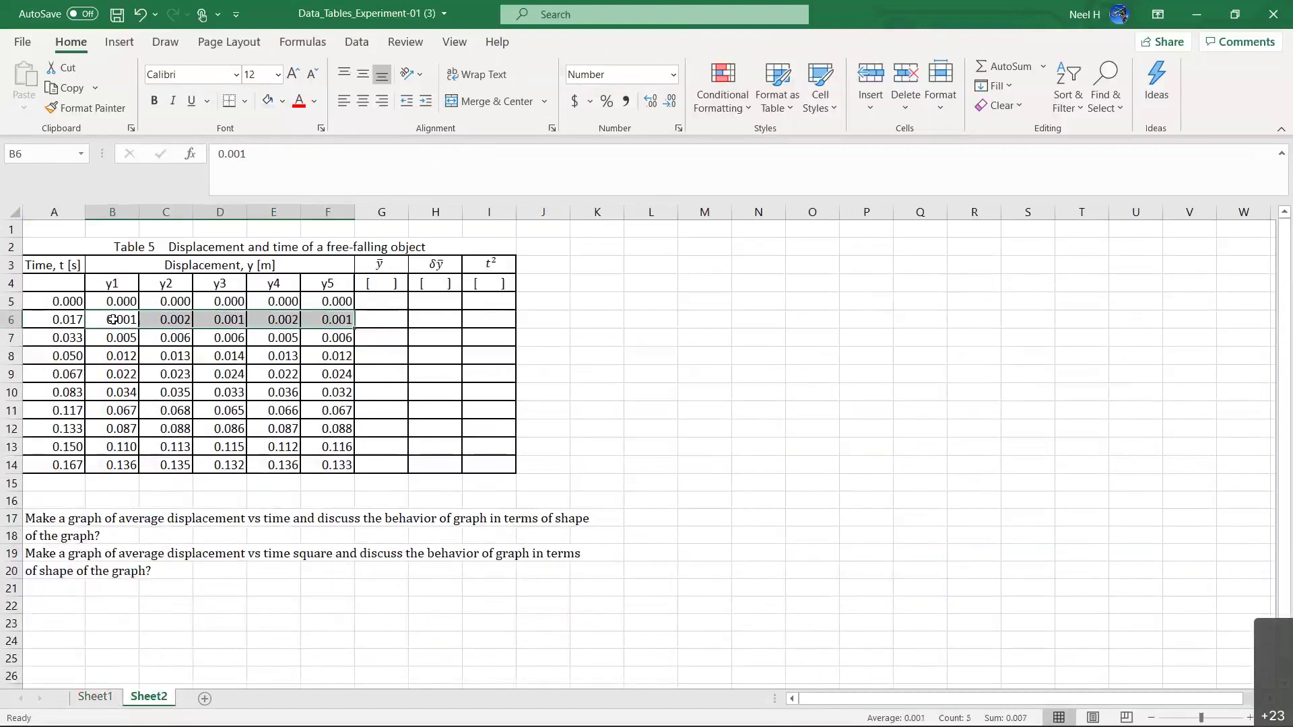
pyautogui.click(381, 265)
pyautogui.click(384, 268)
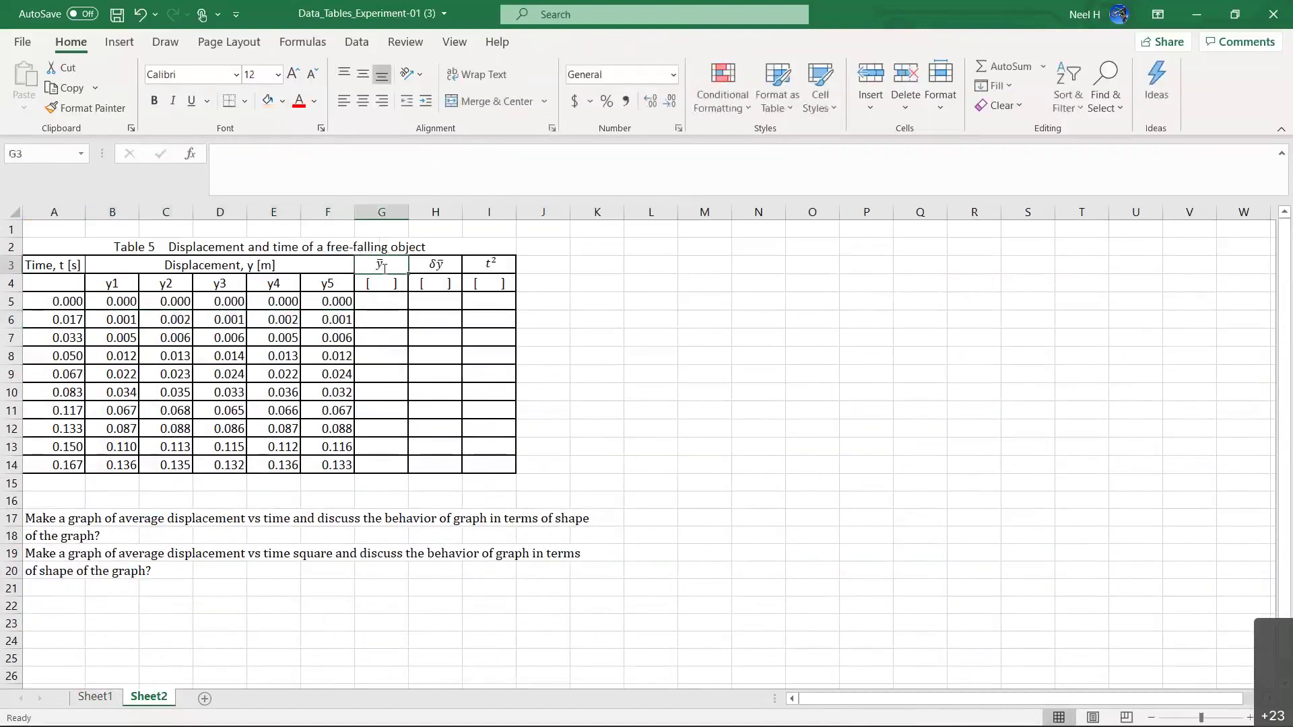
pyautogui.moveTo(384, 321); pyautogui.dragTo(131, 316)
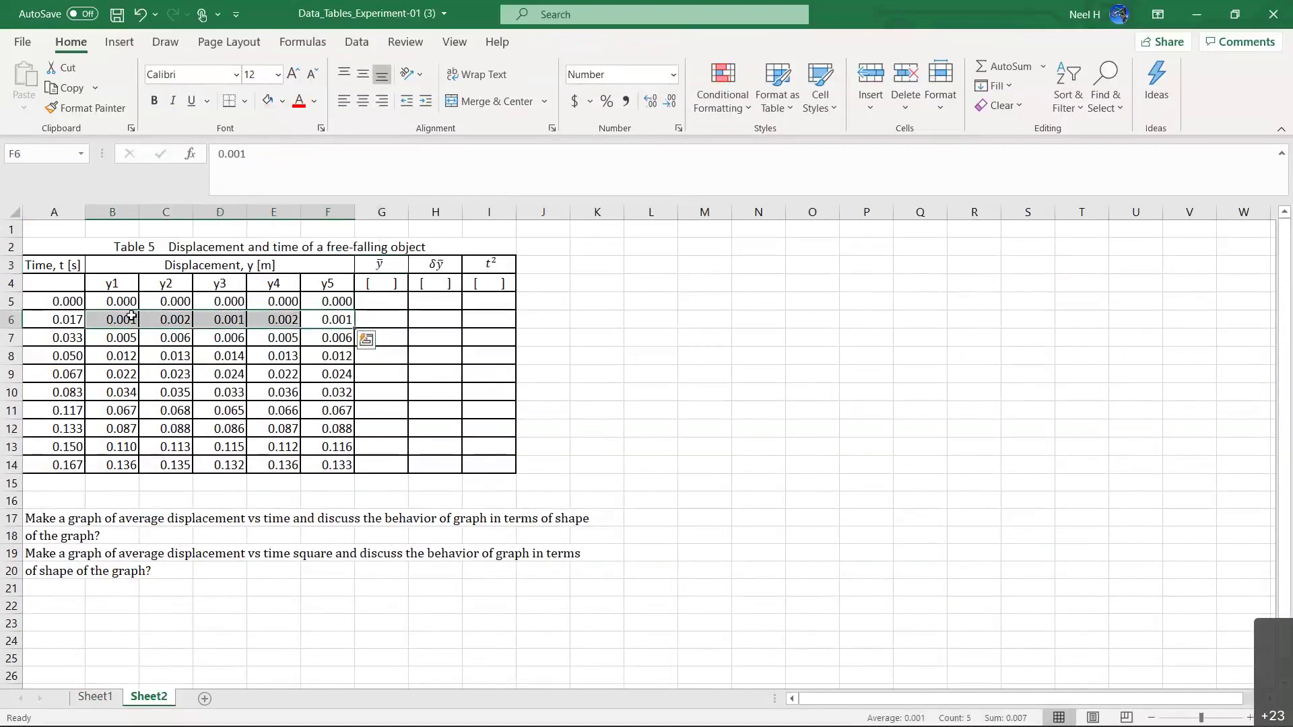
# Read down Table 5's time column from the 0.033 s row to the end
pyautogui.click(62, 337)
pyautogui.press('Down')
pyautogui.press('Down')
pyautogui.press('Down')
pyautogui.press('Down')
pyautogui.press('Down')
pyautogui.press('Down')
pyautogui.press('Down')
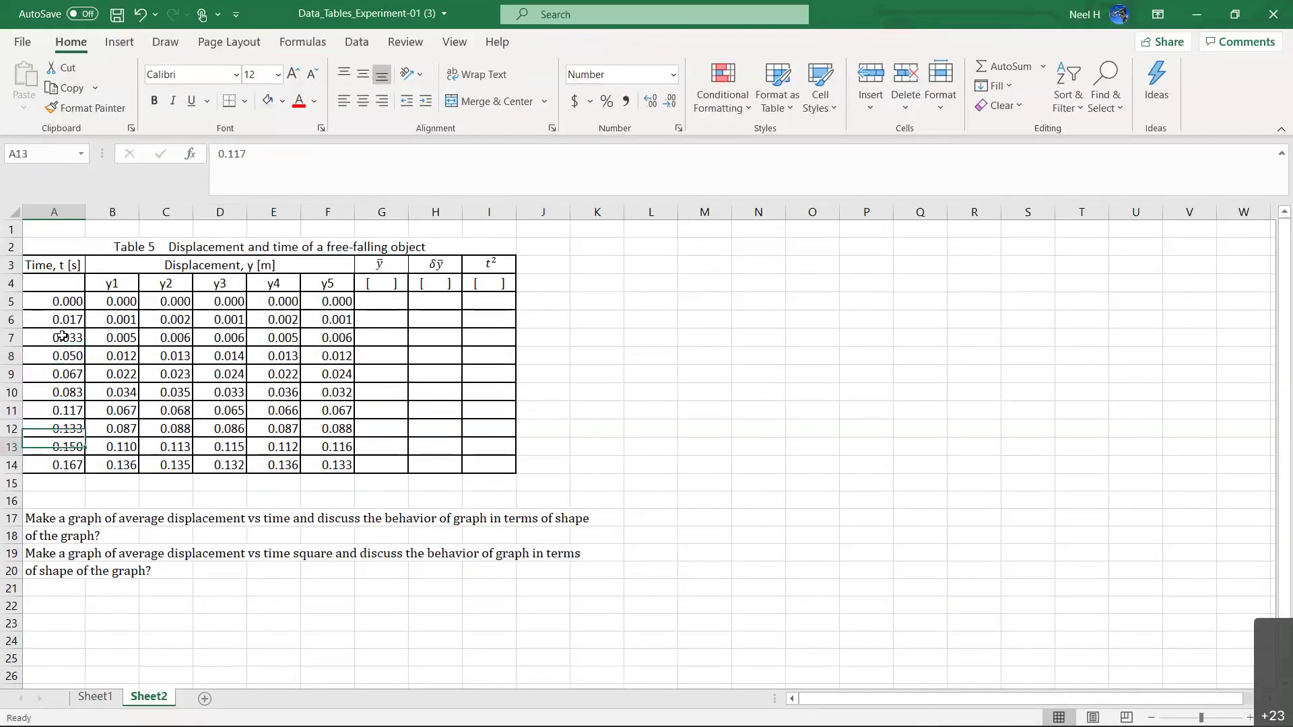
# Examine the y1 displacement readings row by row, followed by the y5 heading and its first readings
pyautogui.click(116, 285)
pyautogui.press('Down')
pyautogui.press('Down')
pyautogui.press('Down')
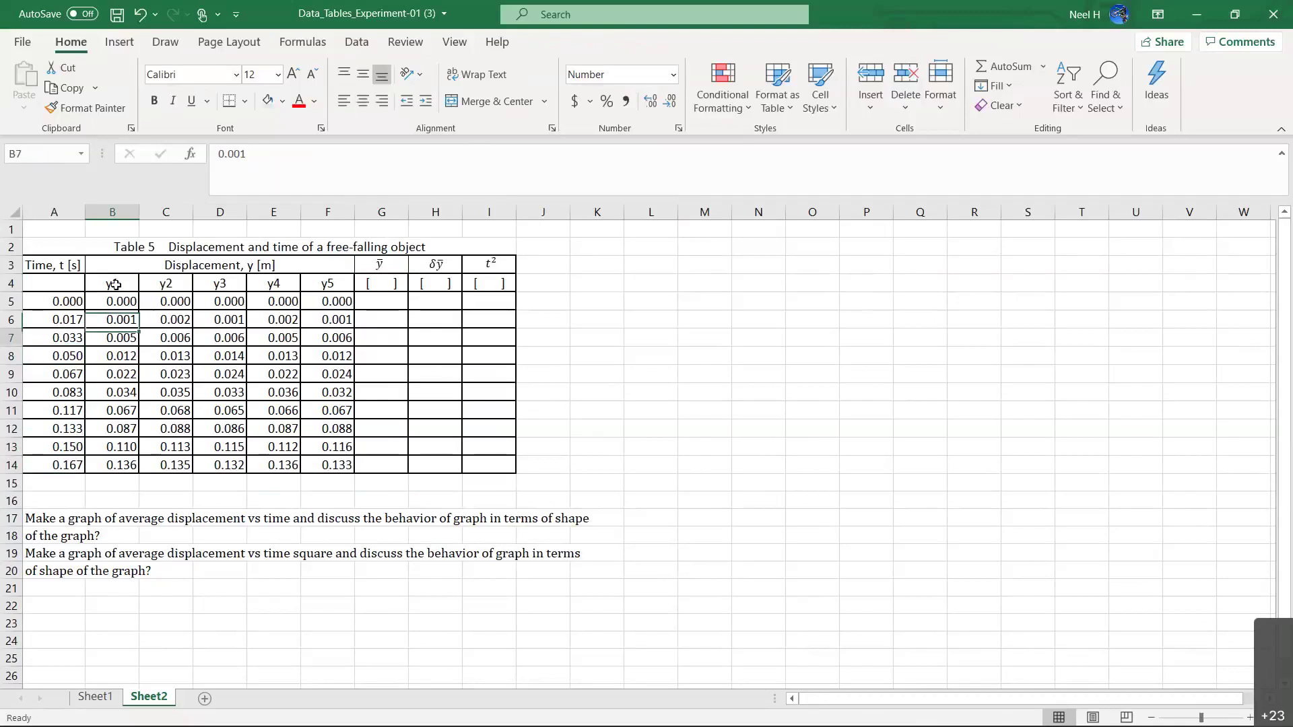
pyautogui.press('Down')
pyautogui.press('Down')
pyautogui.press('Down')
pyautogui.press('Down')
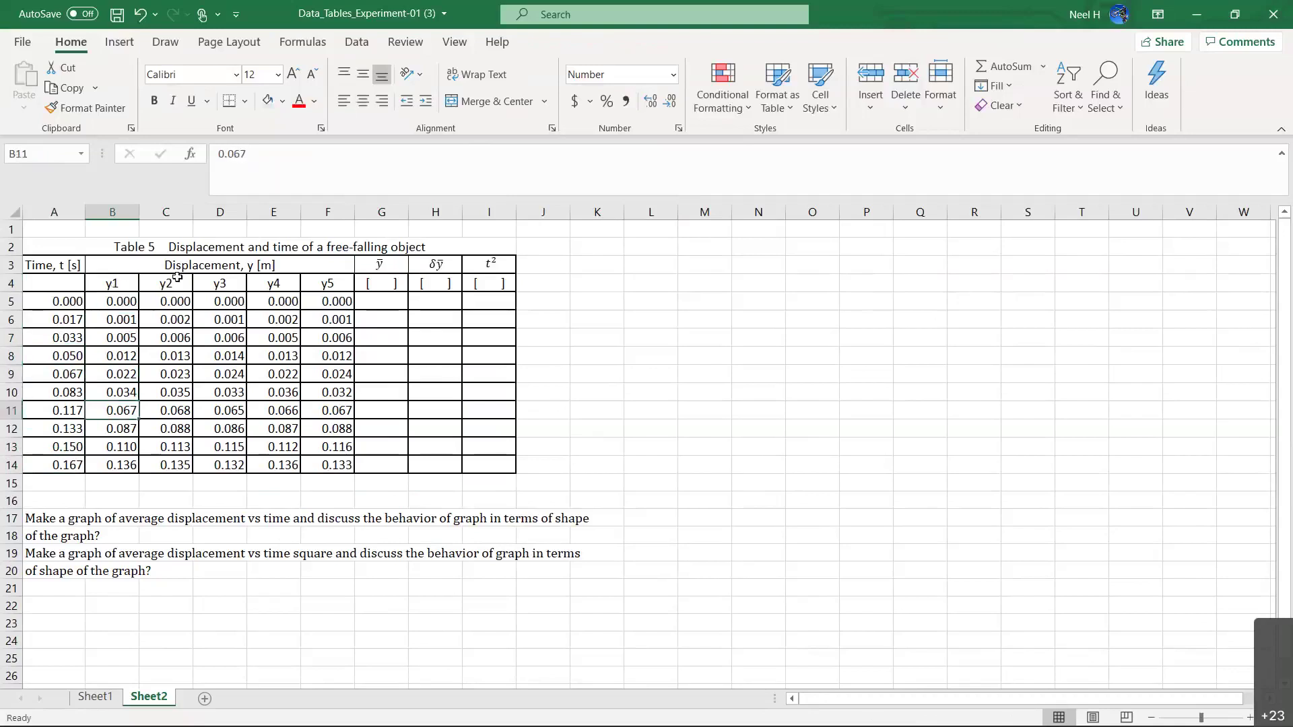
pyautogui.click(328, 283)
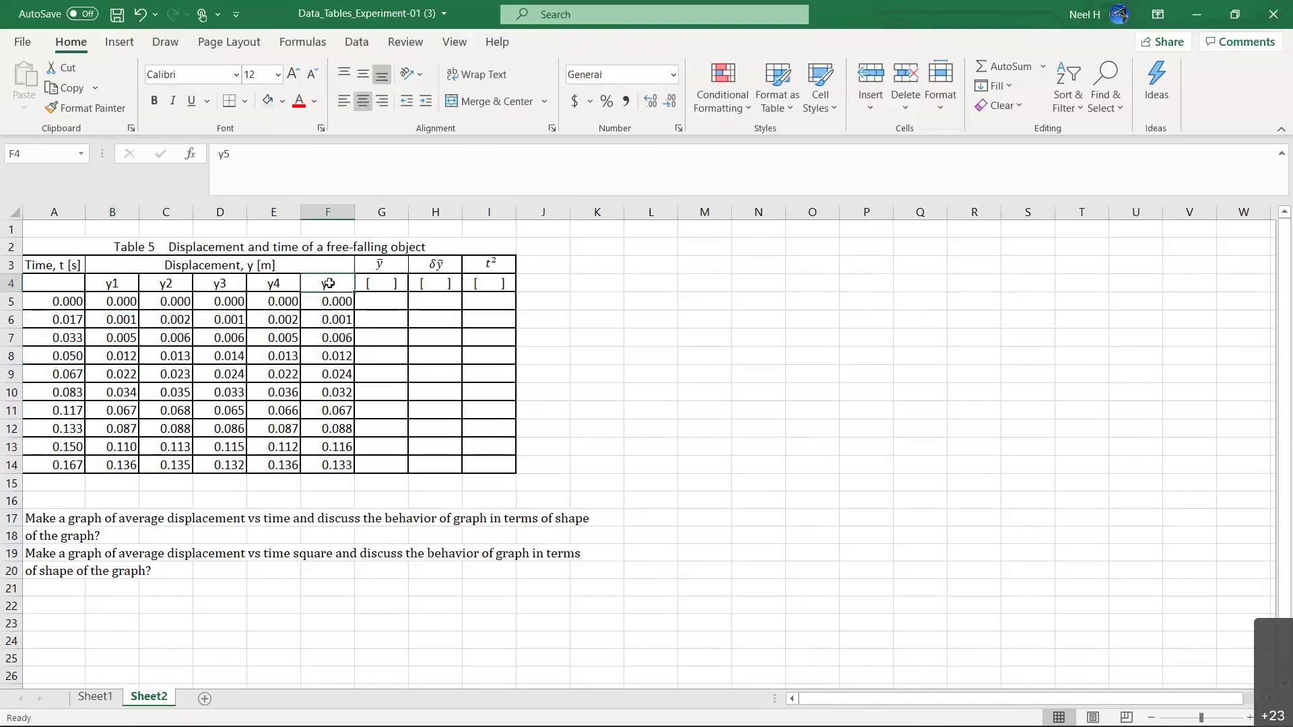
pyautogui.press('Down')
pyautogui.press('Down')
# Review the time values again, starting from the 0.017 s row
pyautogui.click(59, 316)
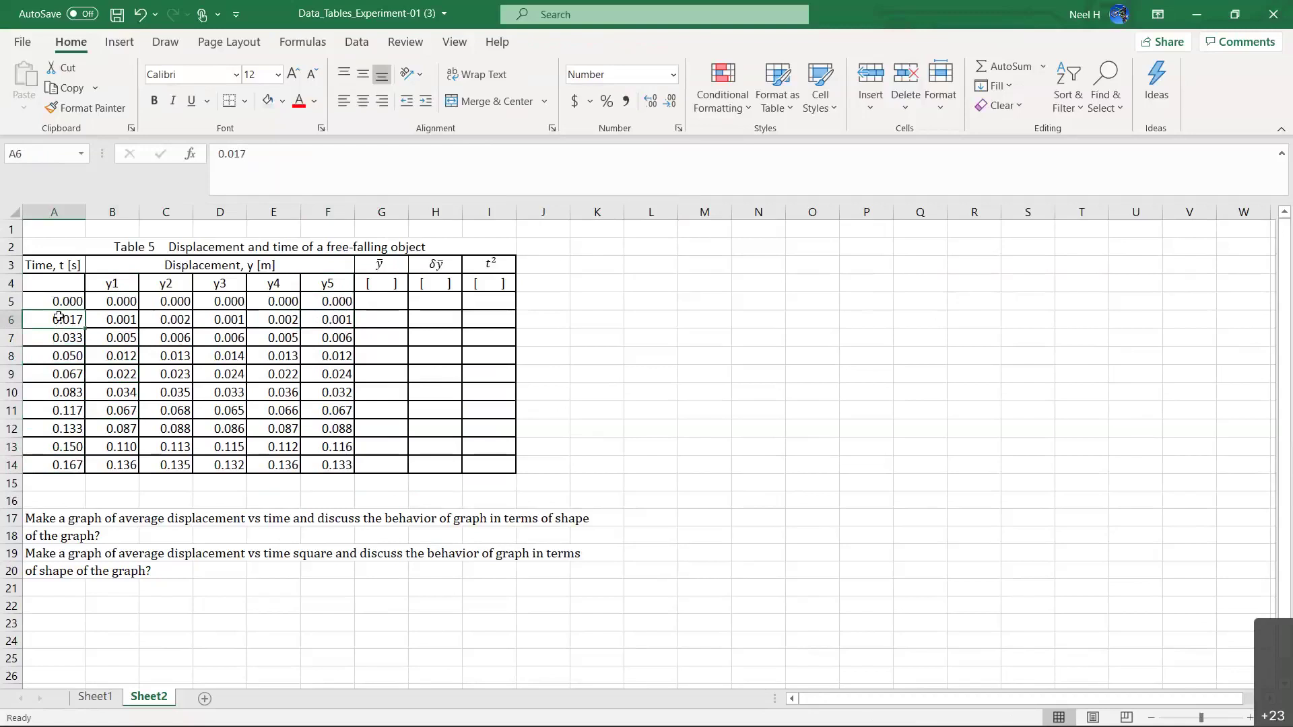
pyautogui.press('Down')
pyautogui.press('Down')
pyautogui.press('Down')
pyautogui.press('Down')
pyautogui.press('Down')
pyautogui.press('Down')
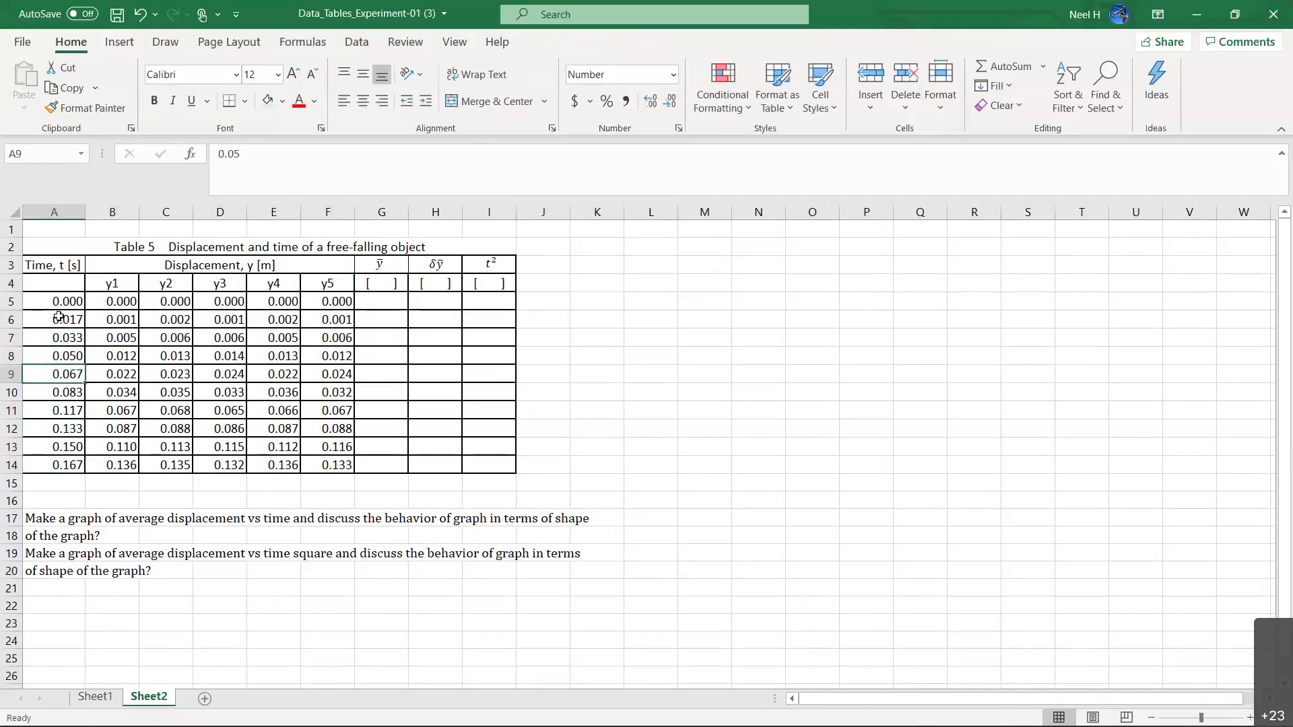
# Highlight each displacement column of Table 5 in turn, y1 to y5, rows 5 to 14, to review the five data sets
pyautogui.moveTo(124, 301); pyautogui.dragTo(121, 464)
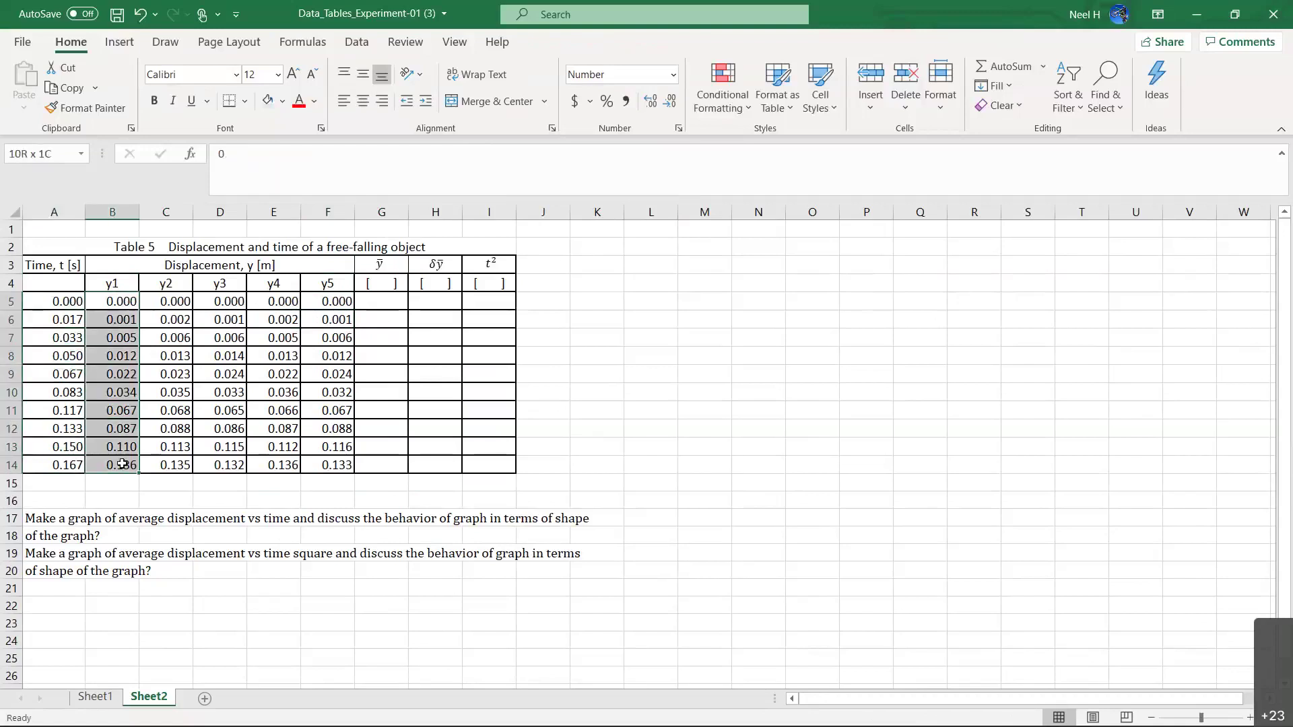
pyautogui.click(164, 294)
pyautogui.moveTo(164, 295); pyautogui.dragTo(166, 462)
pyautogui.click(222, 298)
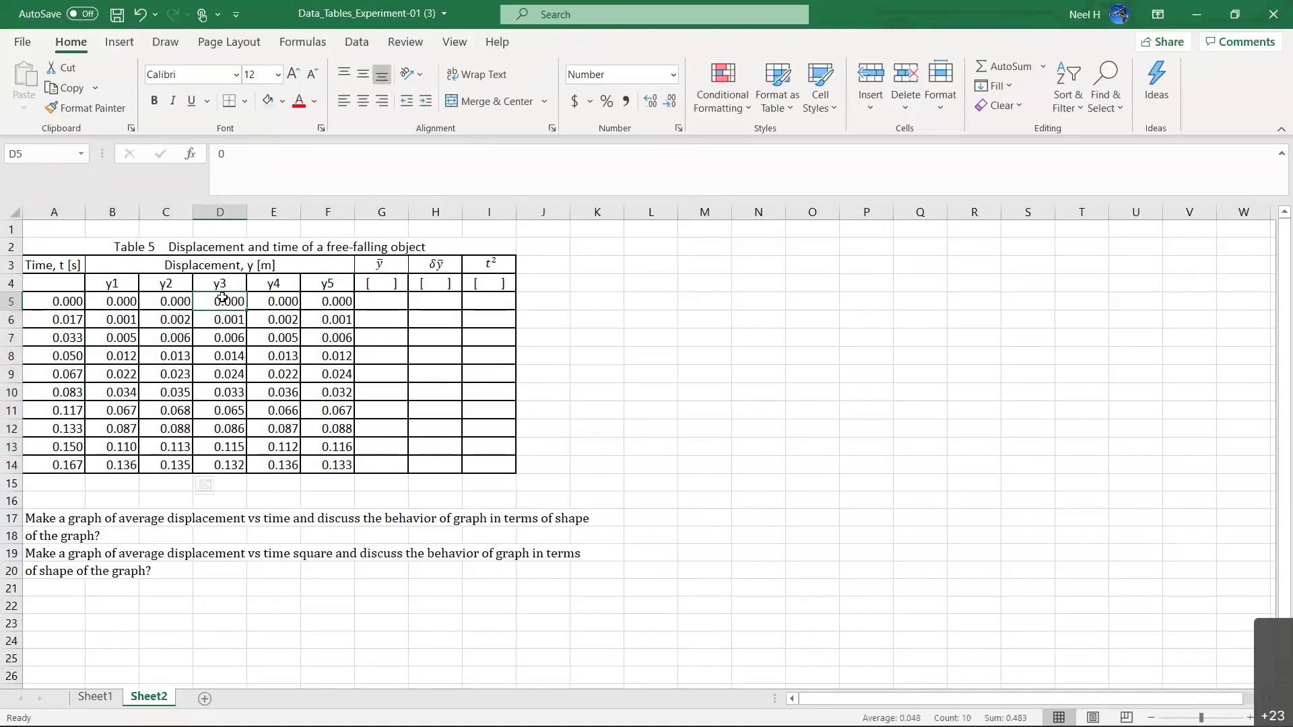
pyautogui.moveTo(222, 298); pyautogui.dragTo(224, 468)
pyautogui.moveTo(295, 296); pyautogui.dragTo(290, 468)
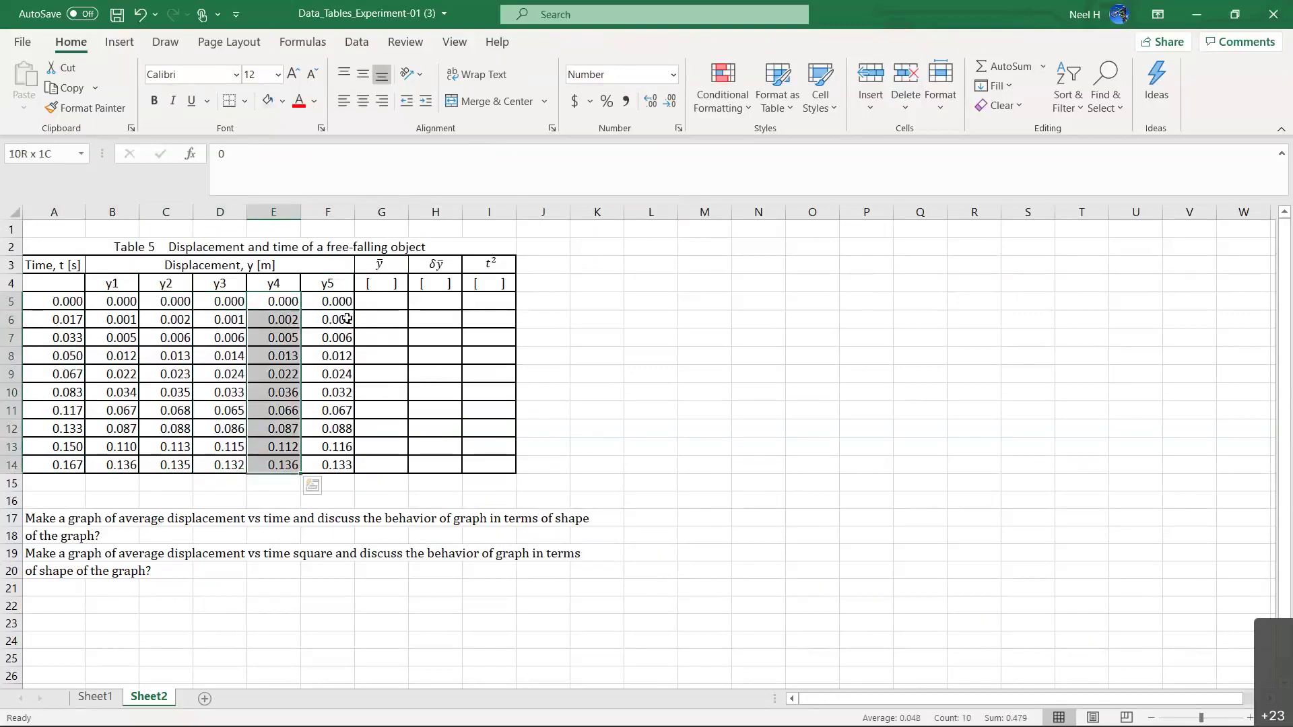
pyautogui.click(343, 305)
pyautogui.moveTo(343, 304); pyautogui.dragTo(330, 458)
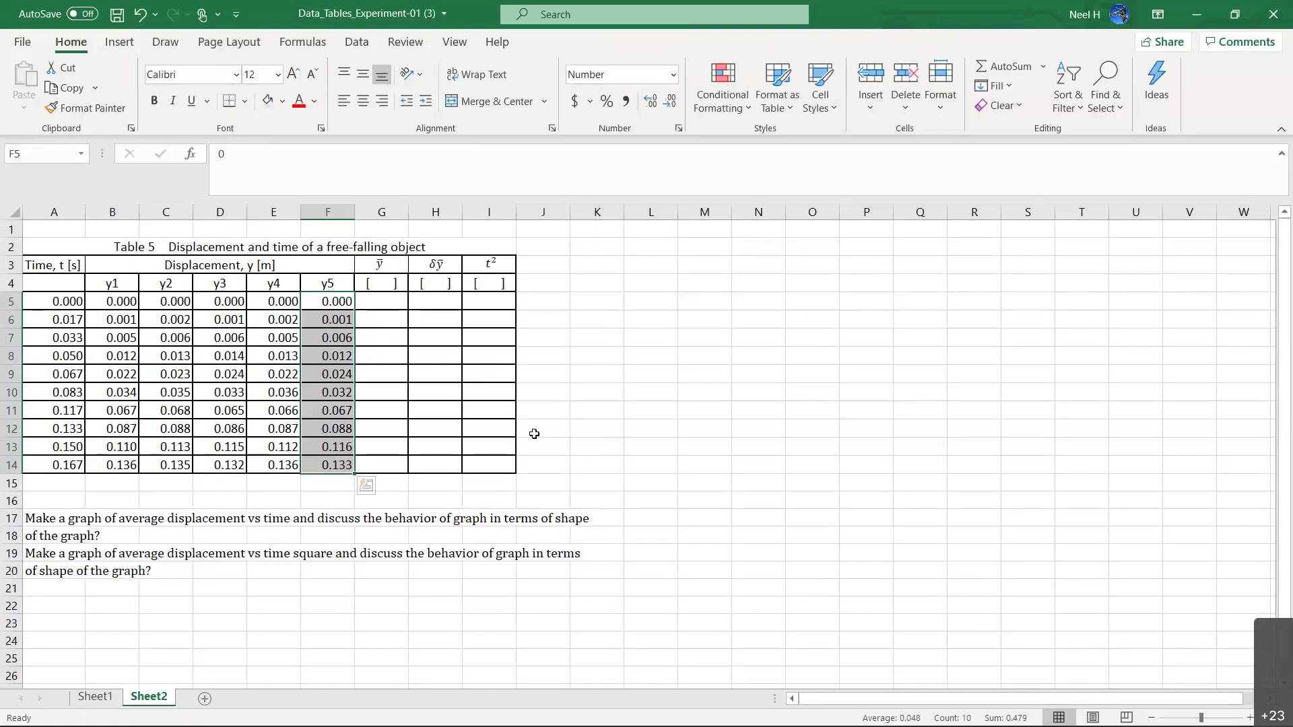
# Calculate the first row's average displacement ȳ in G5 with =AVERAGE(B5:F5)
pyautogui.click(376, 299)
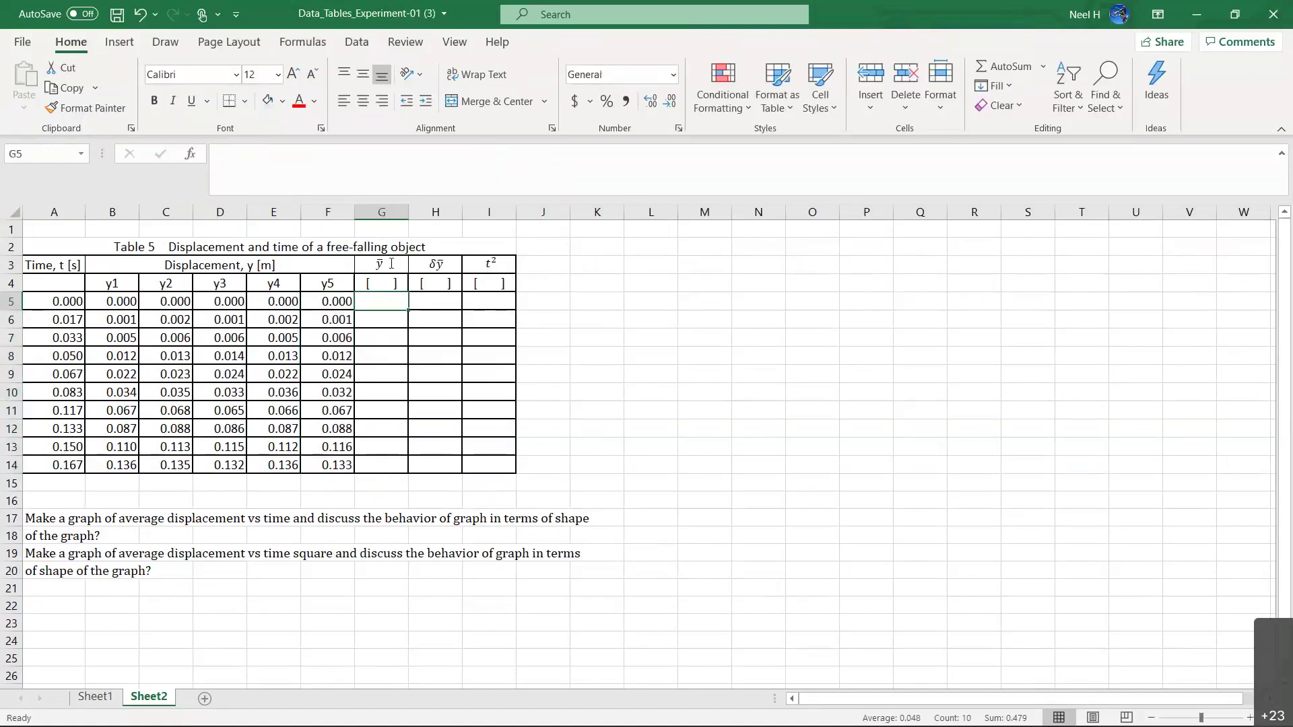
pyautogui.click(391, 263)
pyautogui.moveTo(344, 301); pyautogui.dragTo(116, 300)
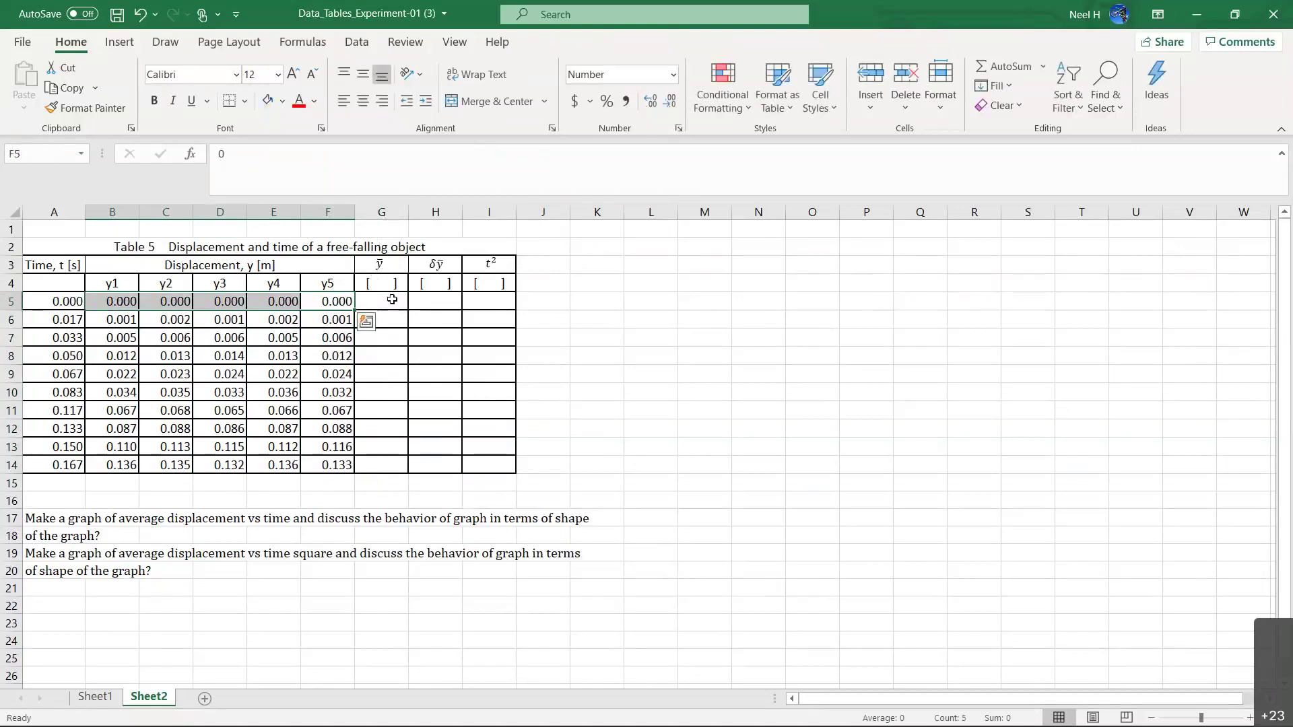
pyautogui.click(392, 300)
pyautogui.write('=')
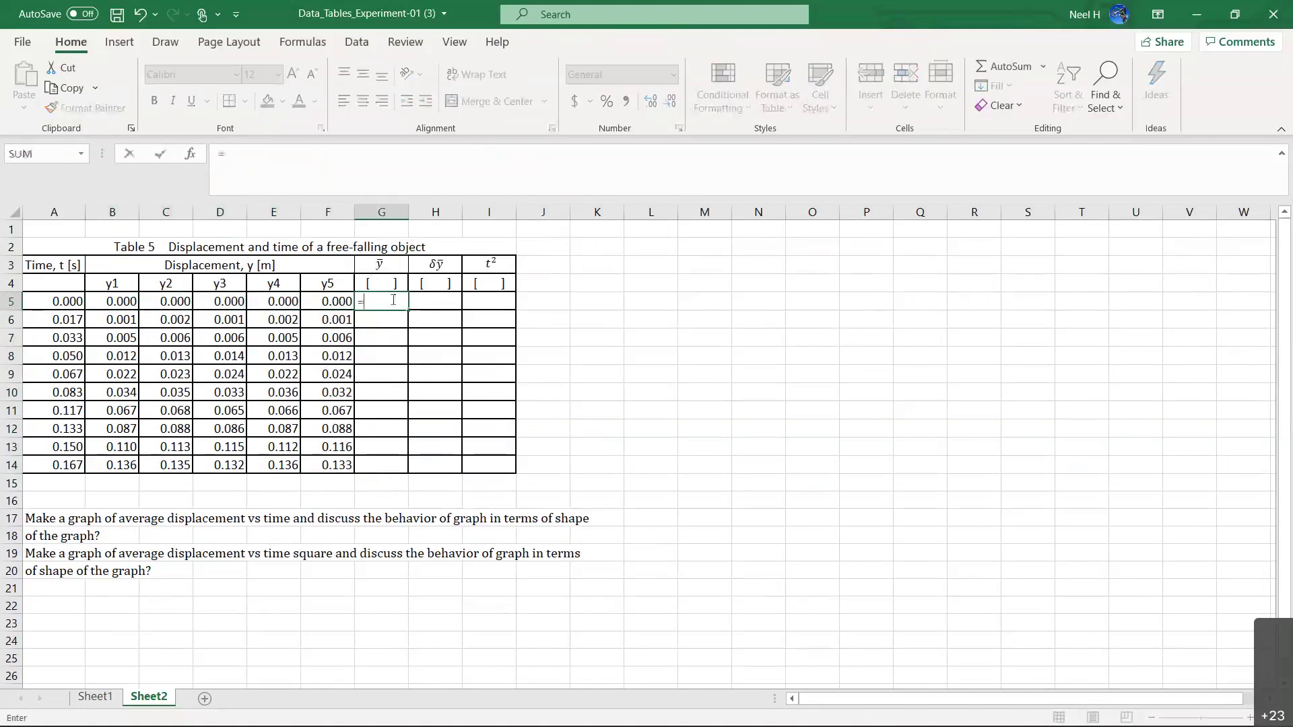
pyautogui.write('av')
pyautogui.press('Down')
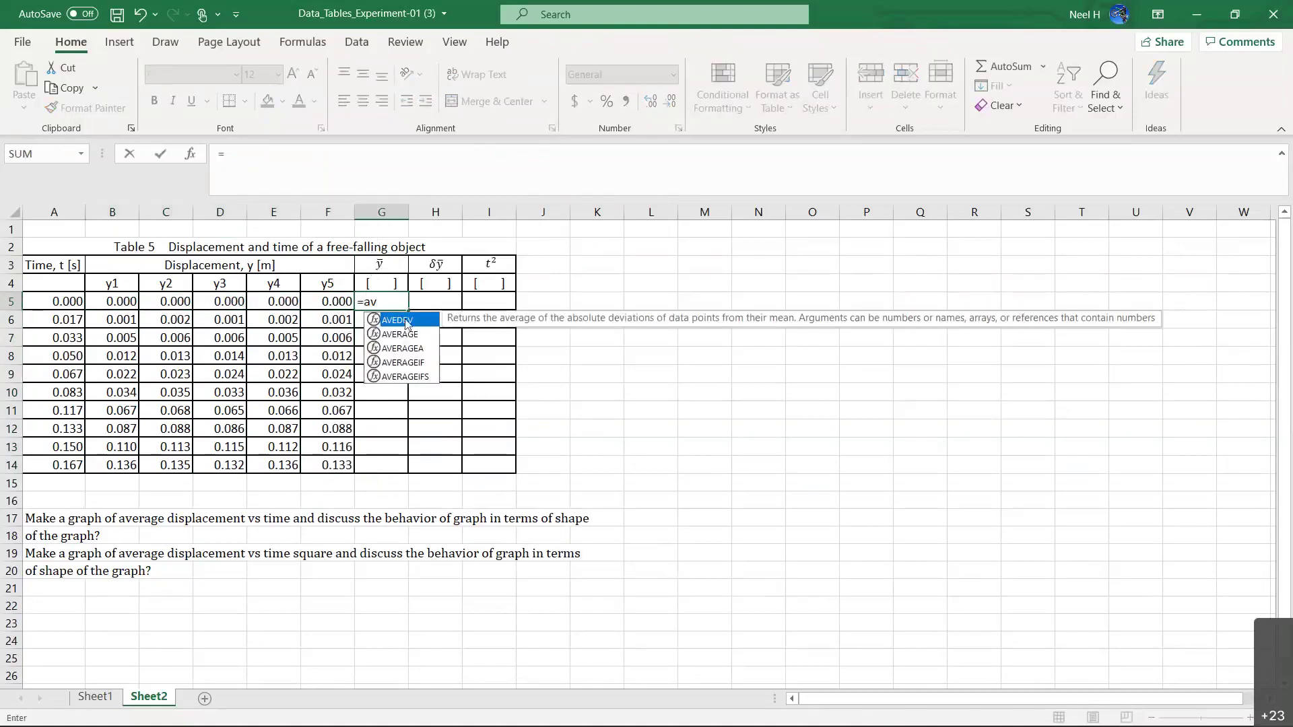
pyautogui.doubleClick(405, 335)
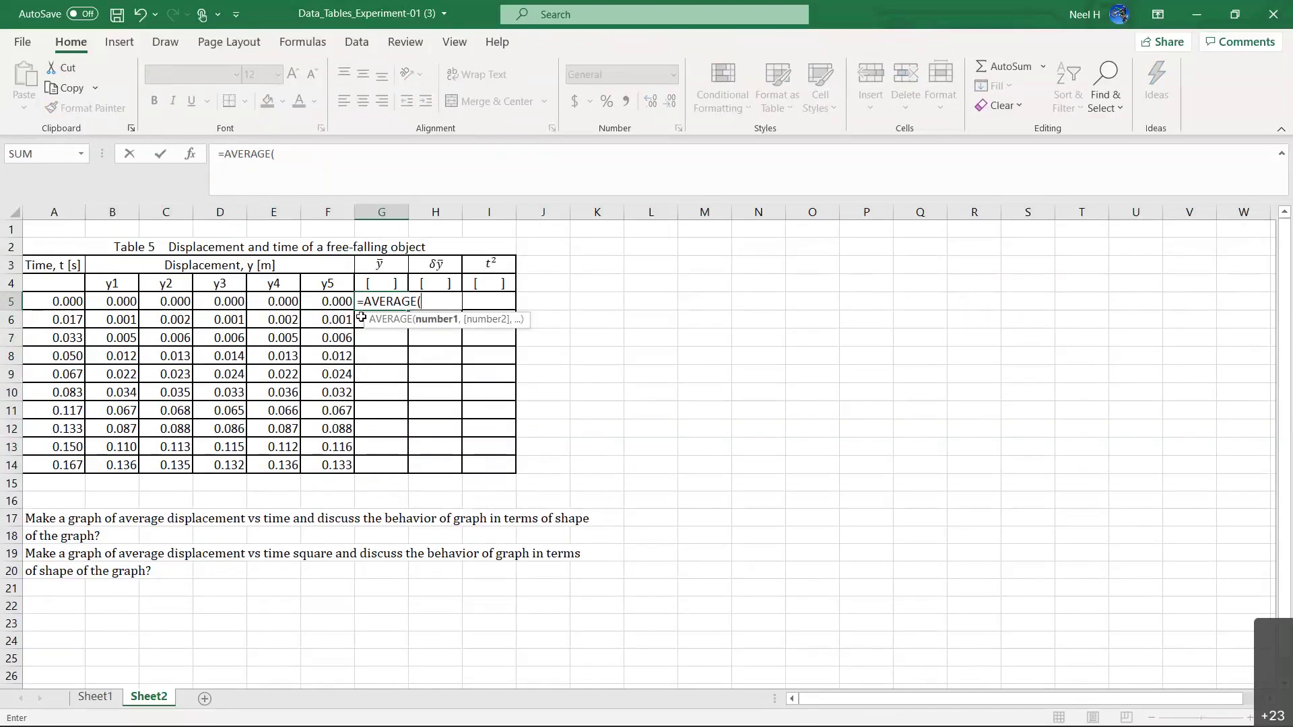
pyautogui.moveTo(109, 302); pyautogui.dragTo(326, 300)
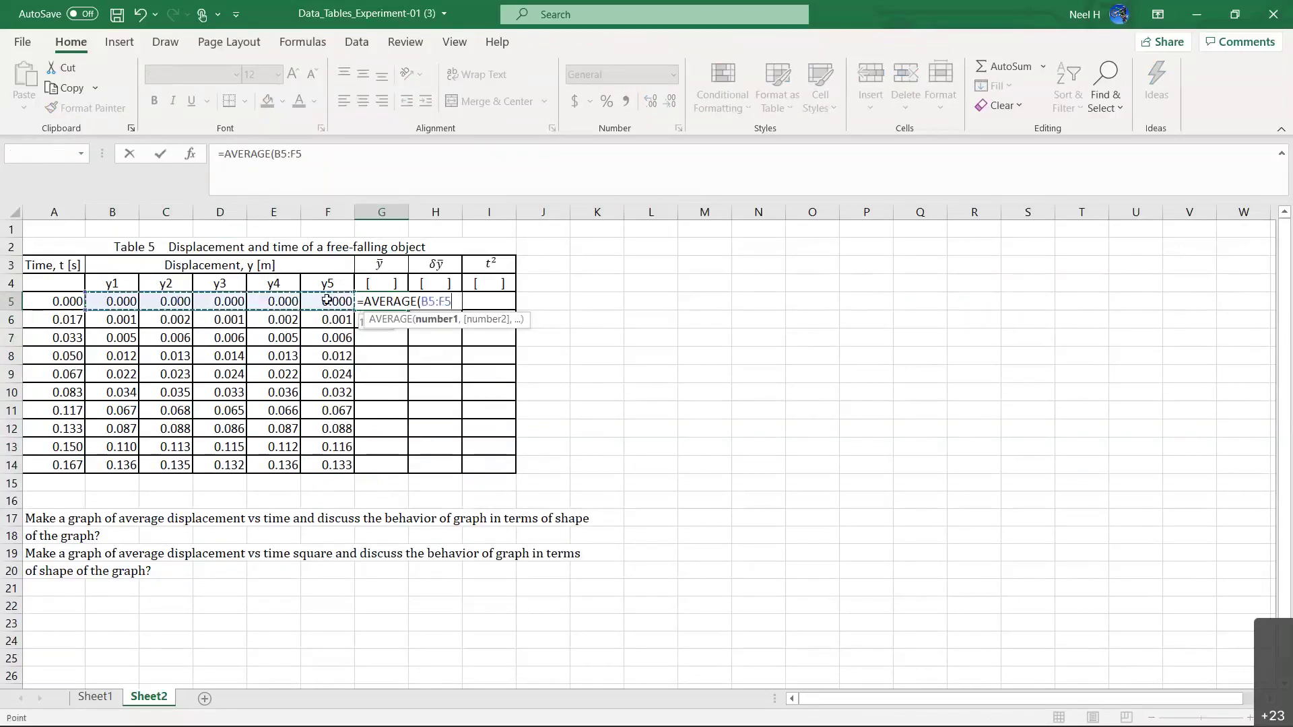
pyautogui.write(')')
pyautogui.press('Return')
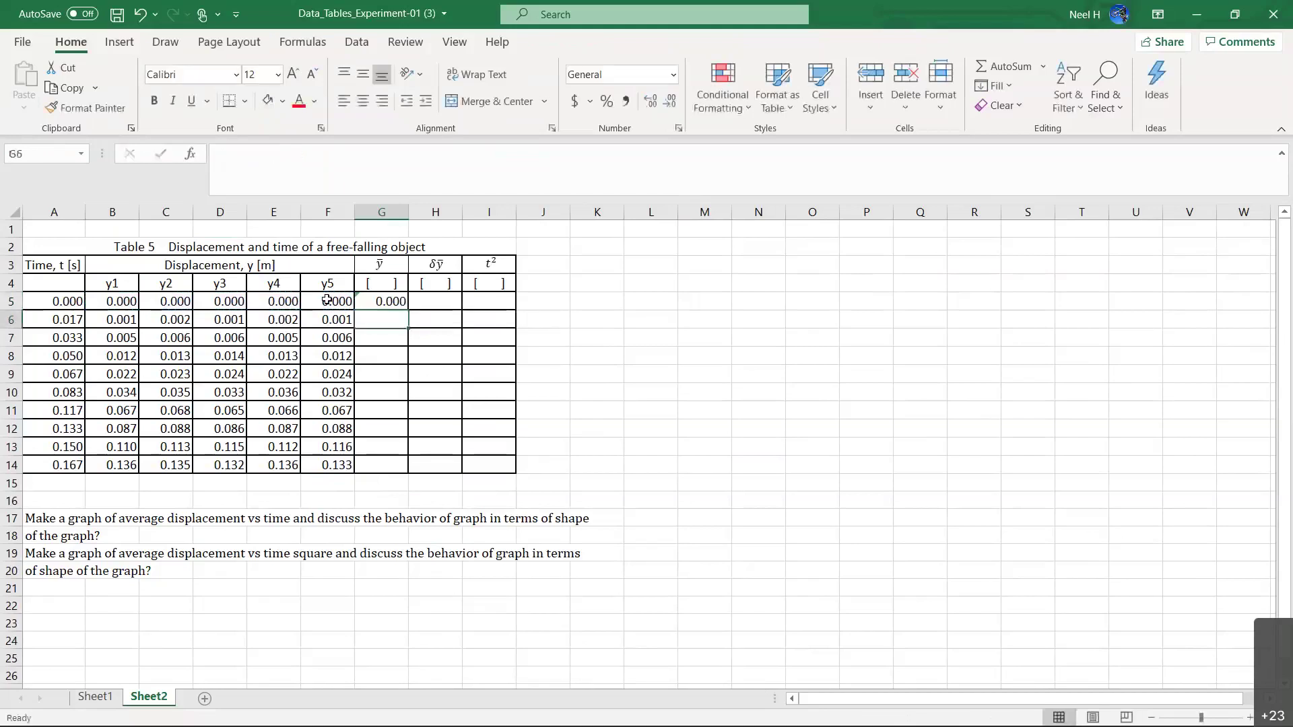
# Fill the average formula from G5 down to G14 and review the ȳ column against the first row's readings
pyautogui.click(382, 301)
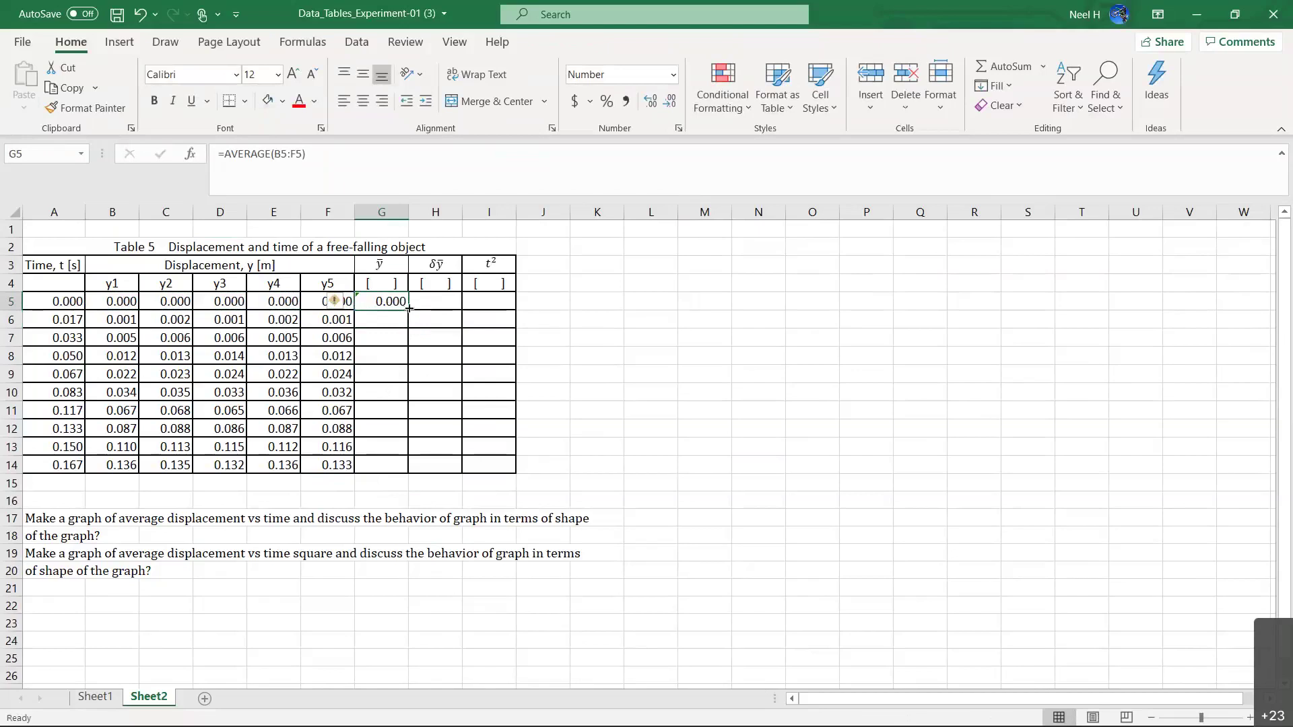
pyautogui.moveTo(409, 307); pyautogui.dragTo(404, 471)
pyautogui.click(708, 406)
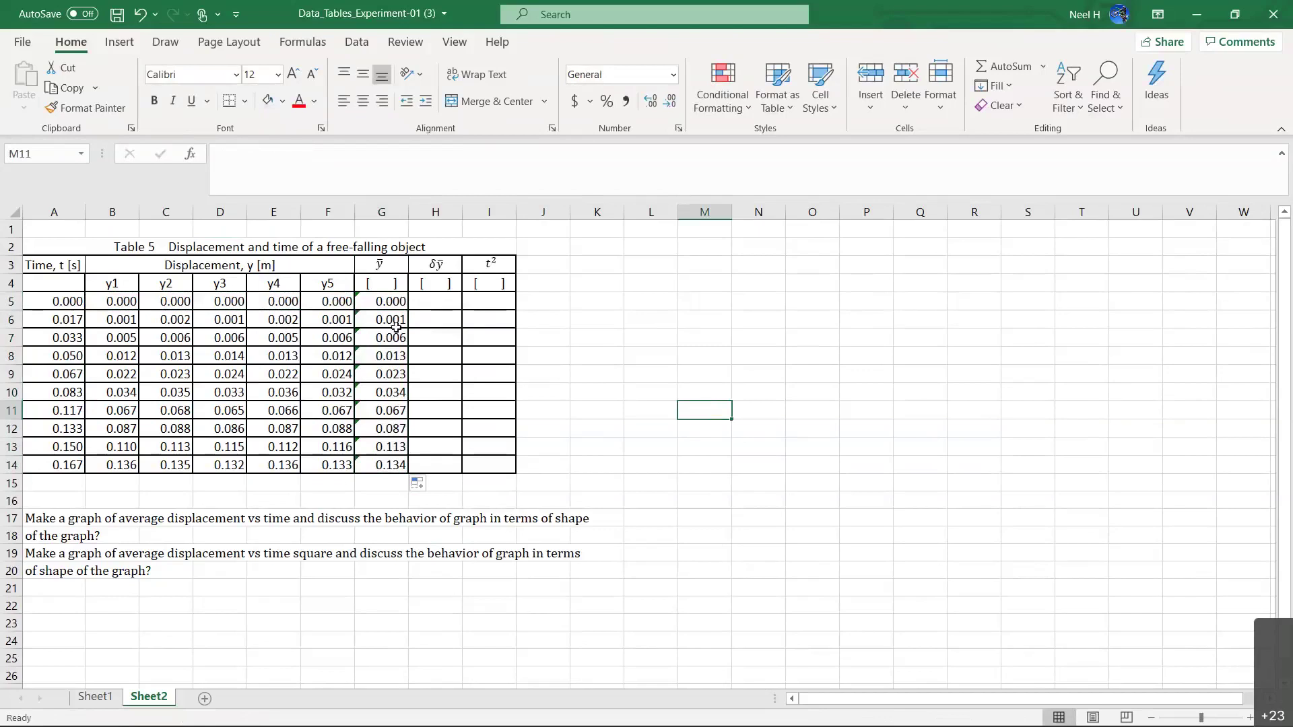
pyautogui.moveTo(391, 303); pyautogui.dragTo(392, 459)
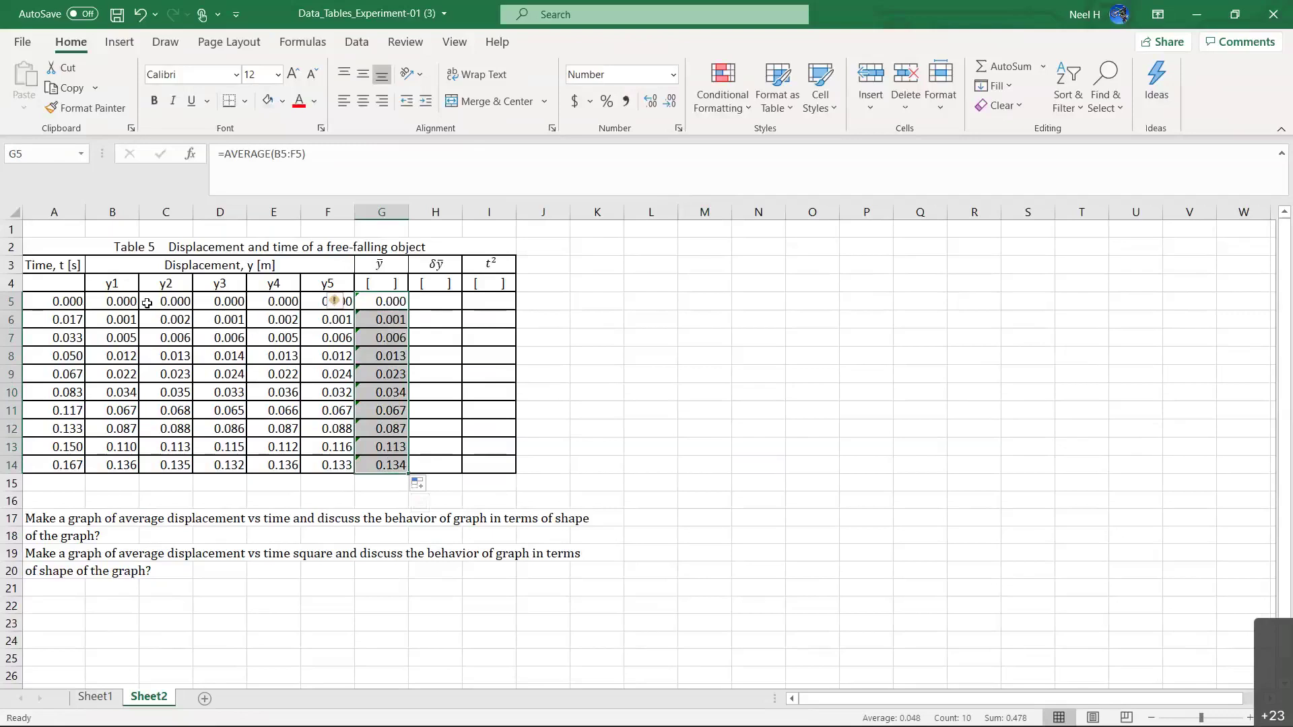
pyautogui.moveTo(119, 301); pyautogui.dragTo(324, 300)
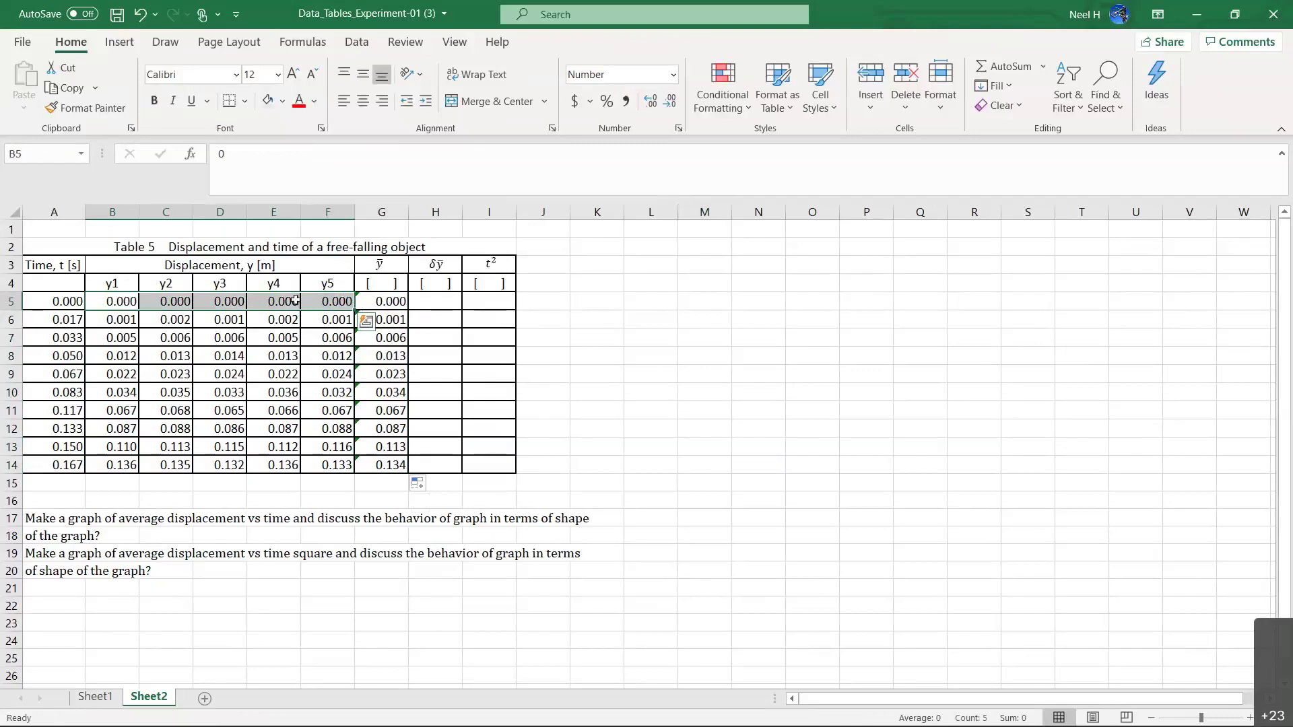
pyautogui.moveTo(387, 301); pyautogui.dragTo(391, 466)
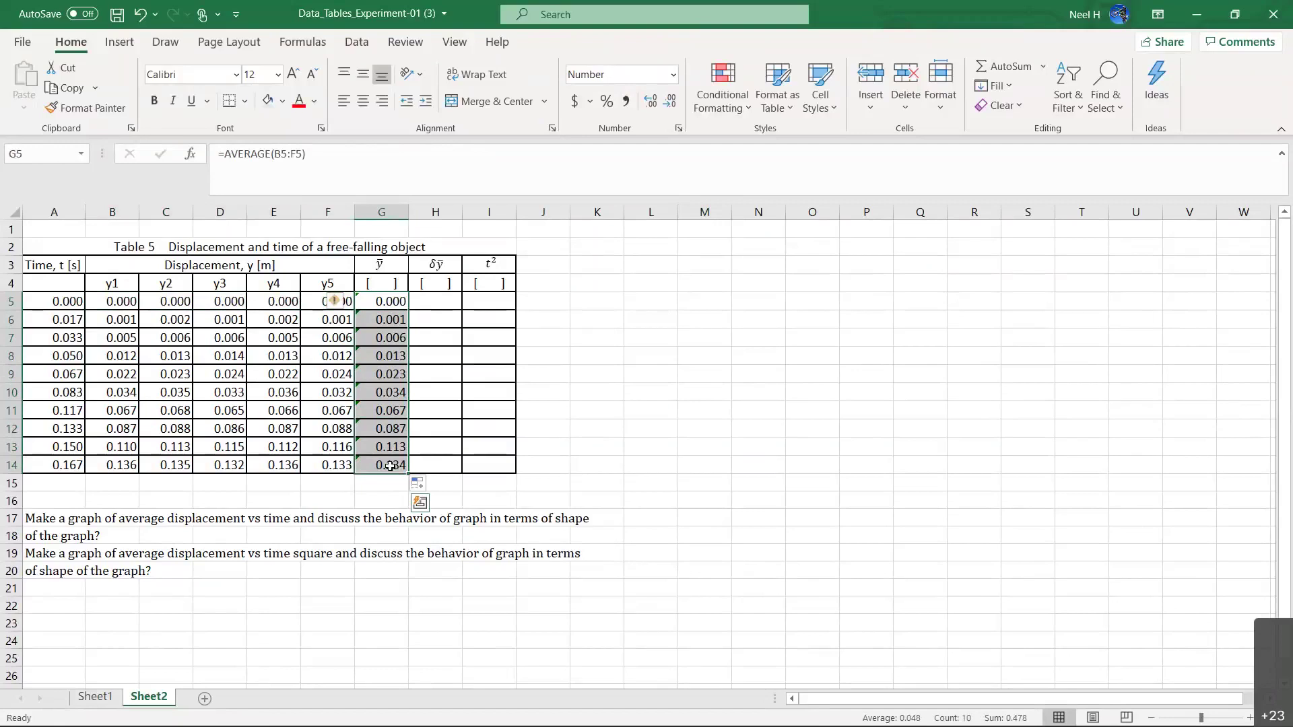
# Calculate the first row's mean average deviation δȳ in H5 with =AVEDEV(B5:F5)
pyautogui.click(452, 266)
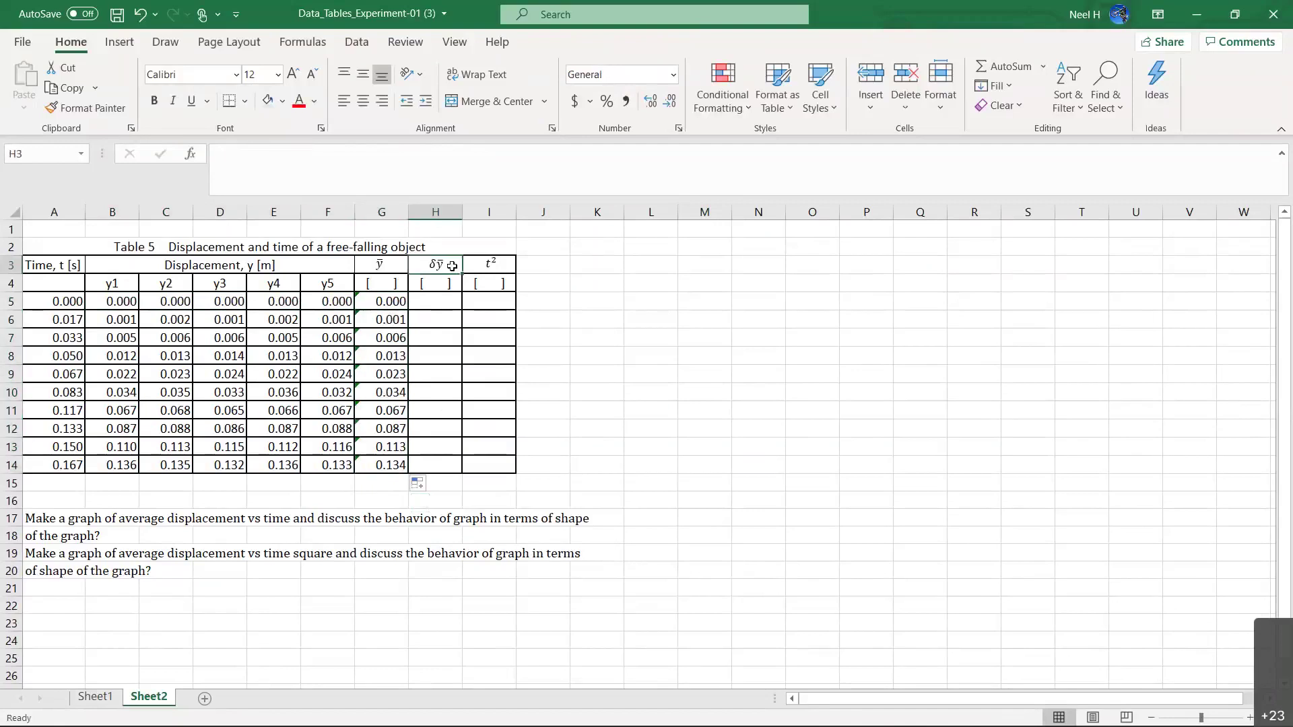
pyautogui.click(439, 304)
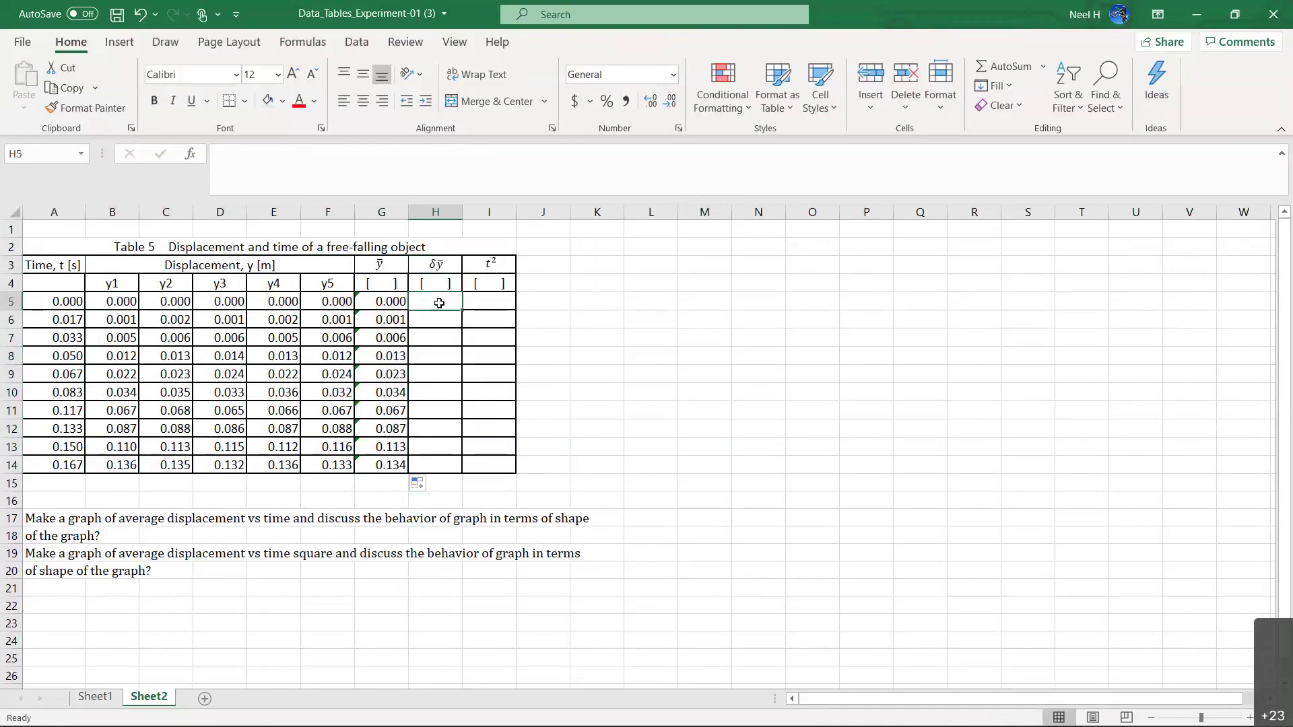
pyautogui.write('=')
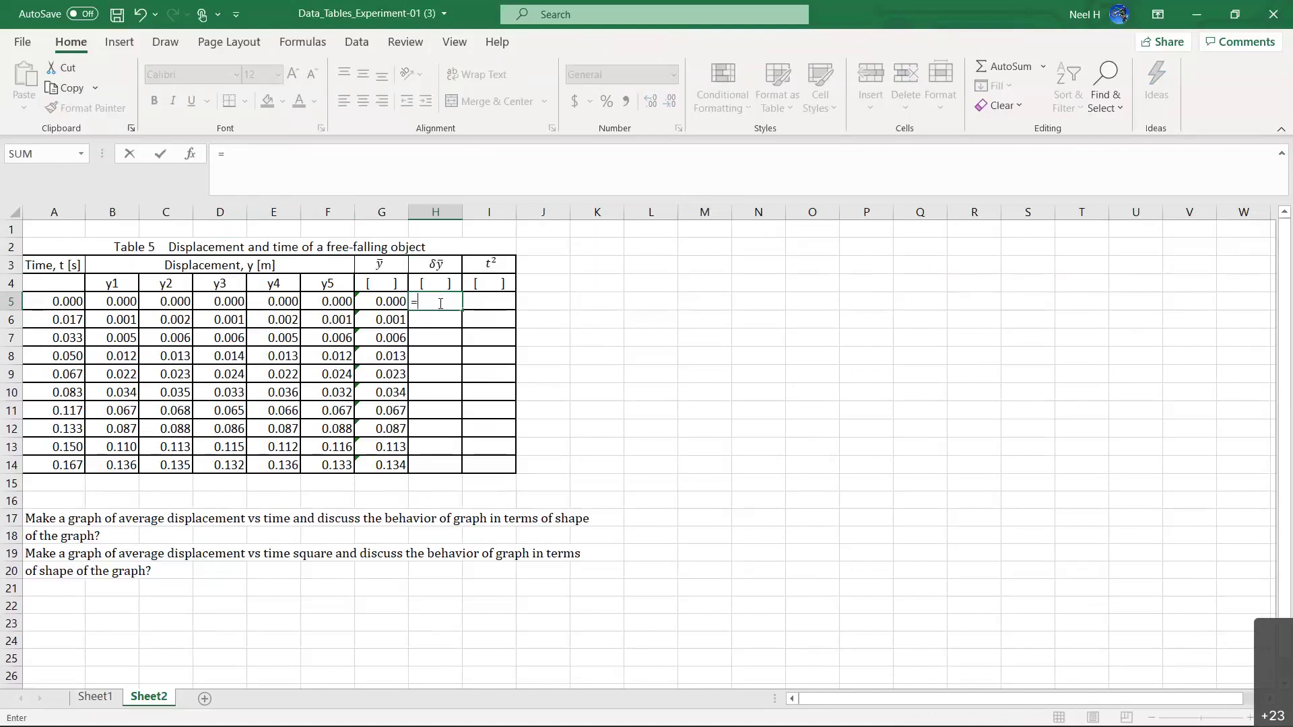
pyautogui.write('av')
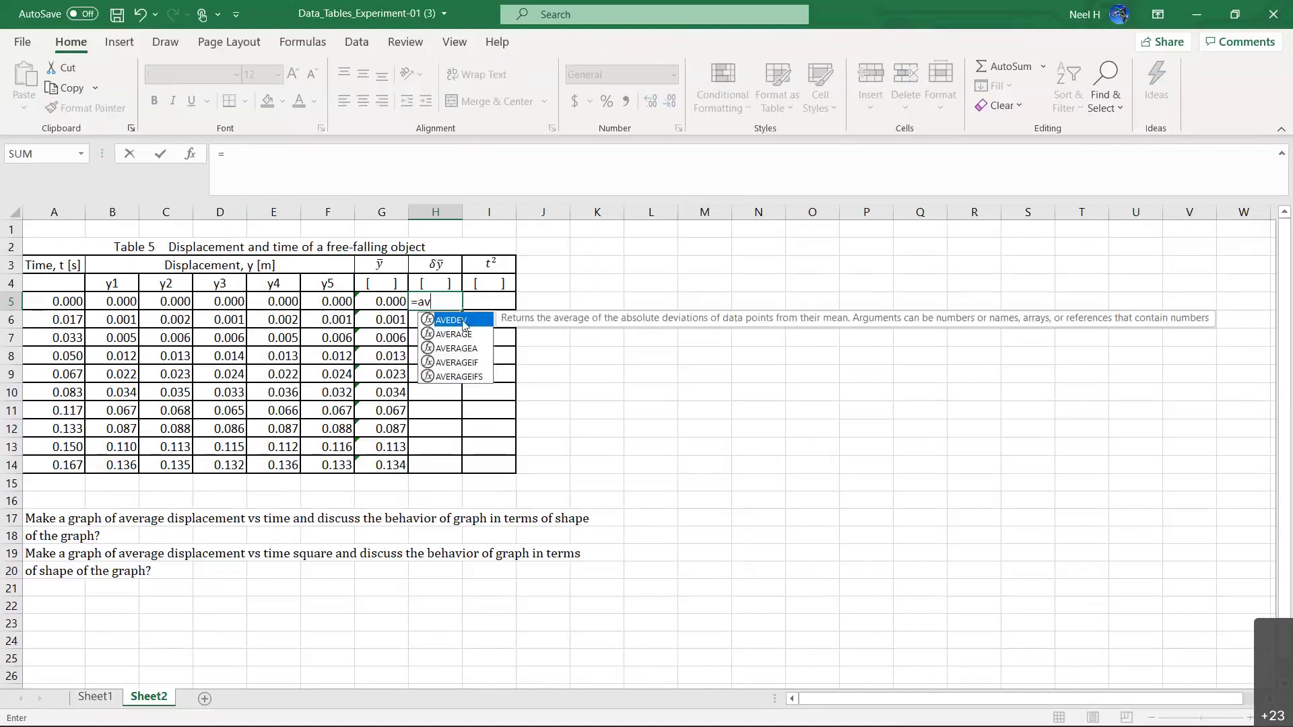
pyautogui.doubleClick(462, 319)
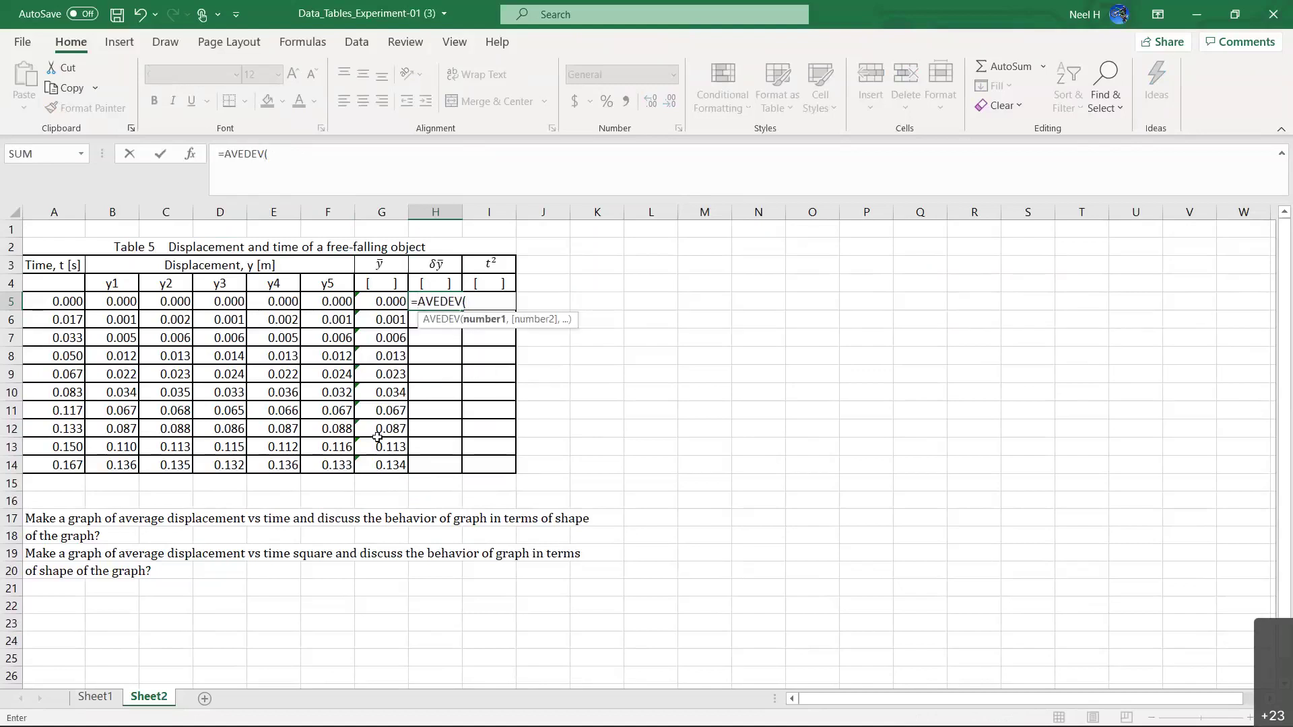
pyautogui.moveTo(138, 301); pyautogui.dragTo(323, 298)
pyautogui.write(')')
pyautogui.press('Return')
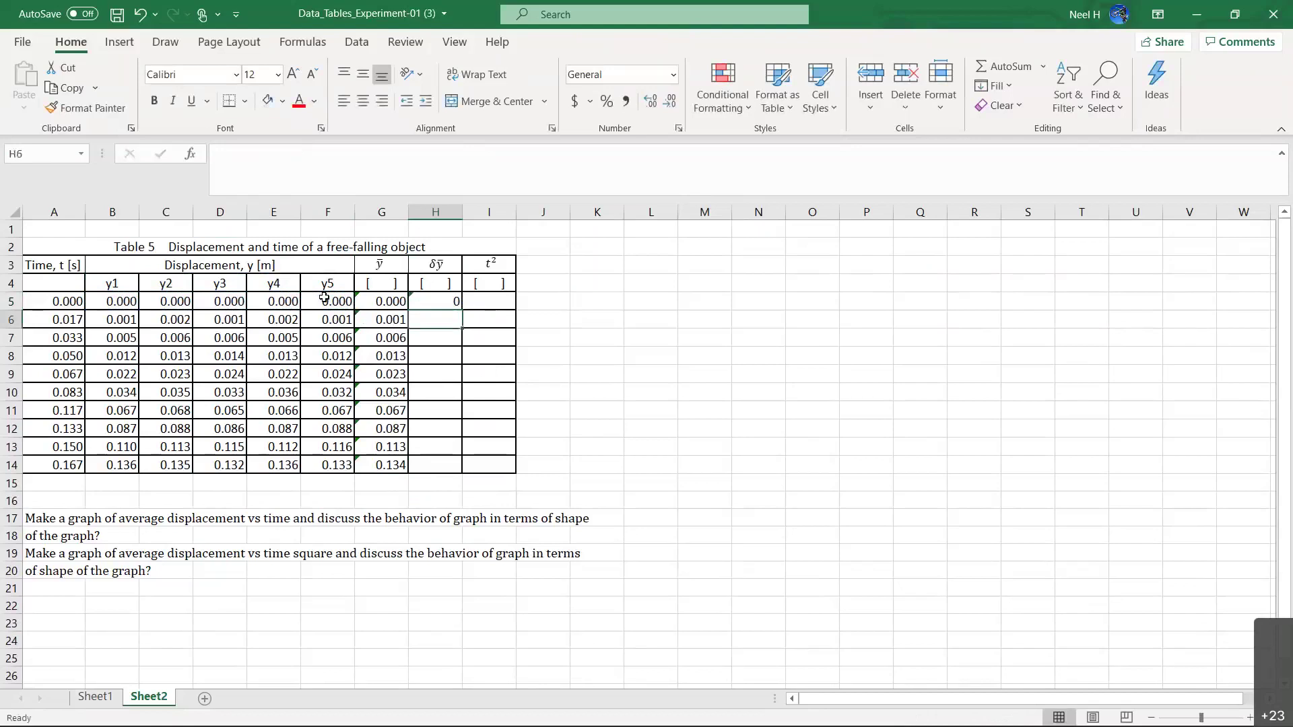
# Fill the AVEDEV formula from H5 down to H14 to complete the δȳ column
pyautogui.click(433, 298)
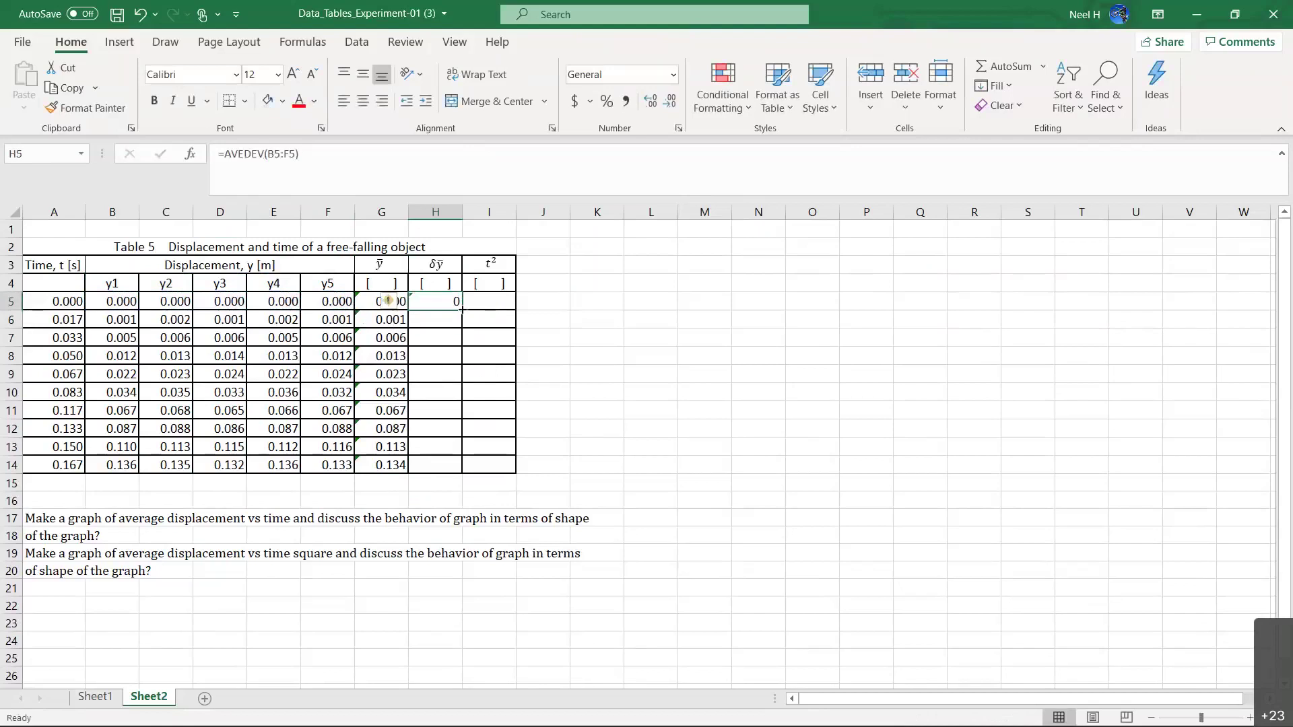
pyautogui.moveTo(461, 309); pyautogui.dragTo(459, 466)
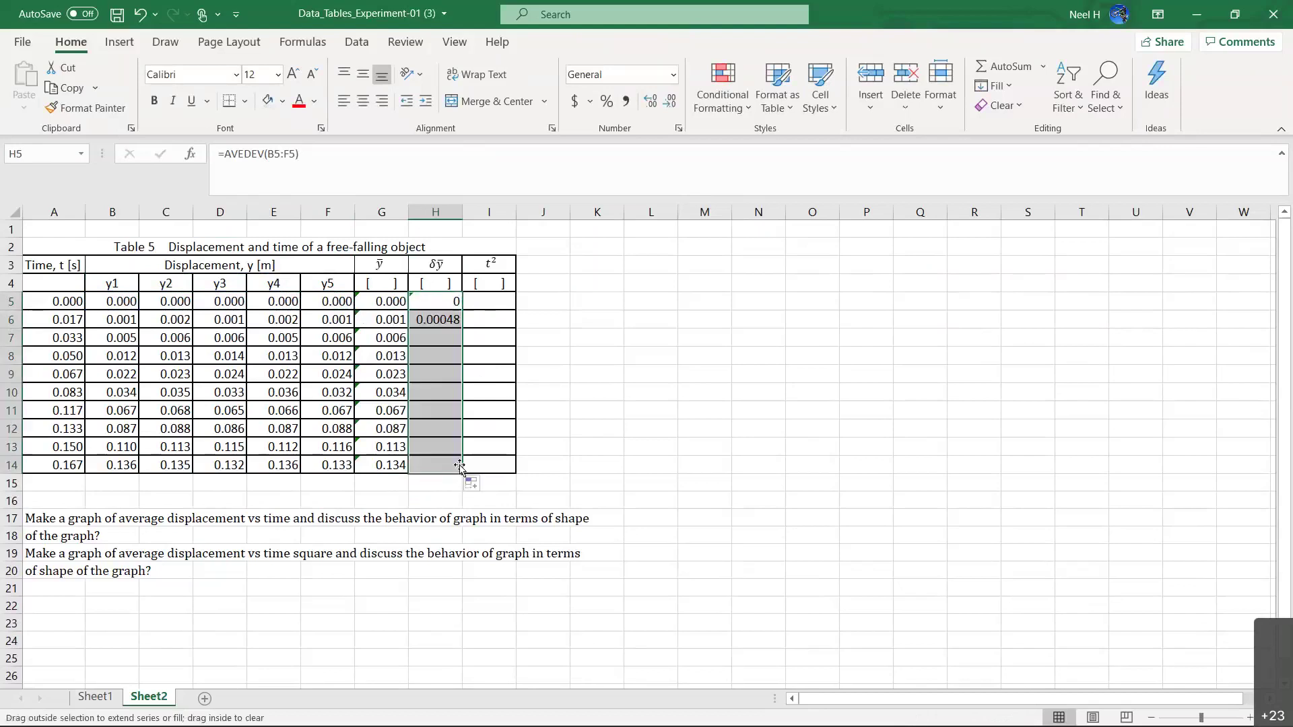
pyautogui.click(654, 460)
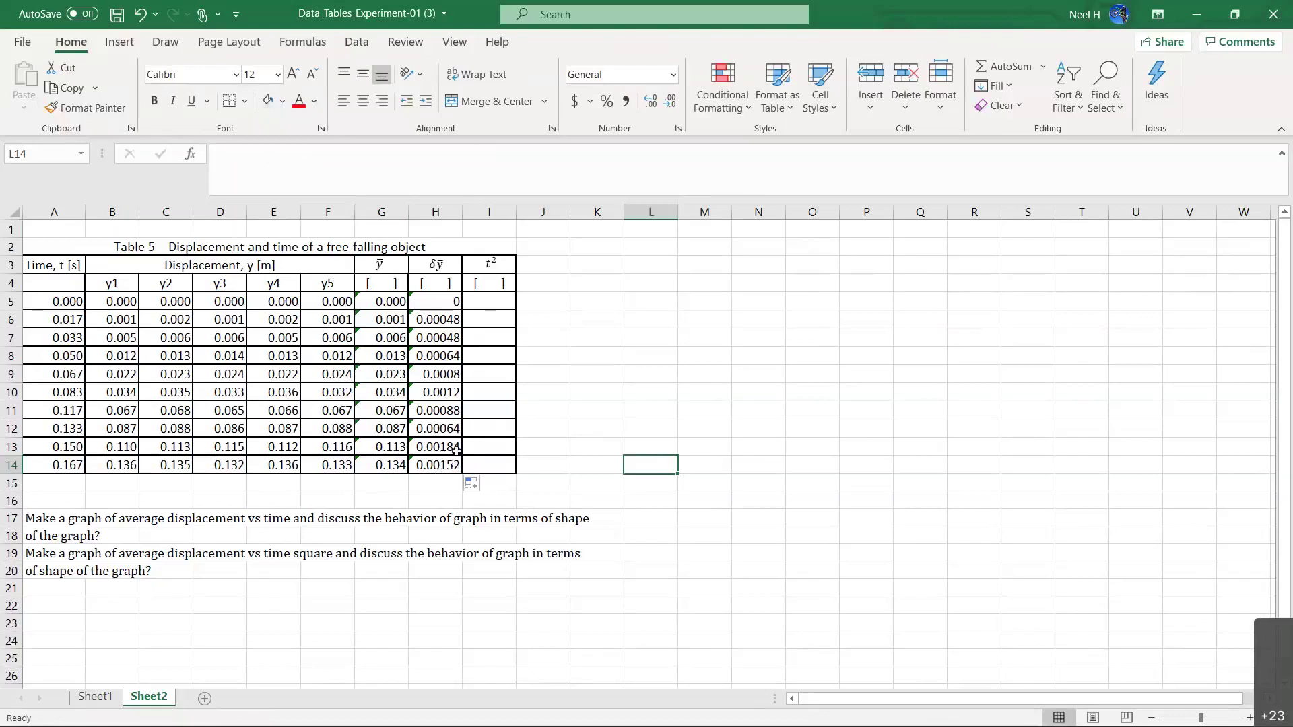
# Review the mean average deviations δȳ in H5:H14, especially rows 6 to 12
pyautogui.moveTo(445, 429); pyautogui.dragTo(444, 319)
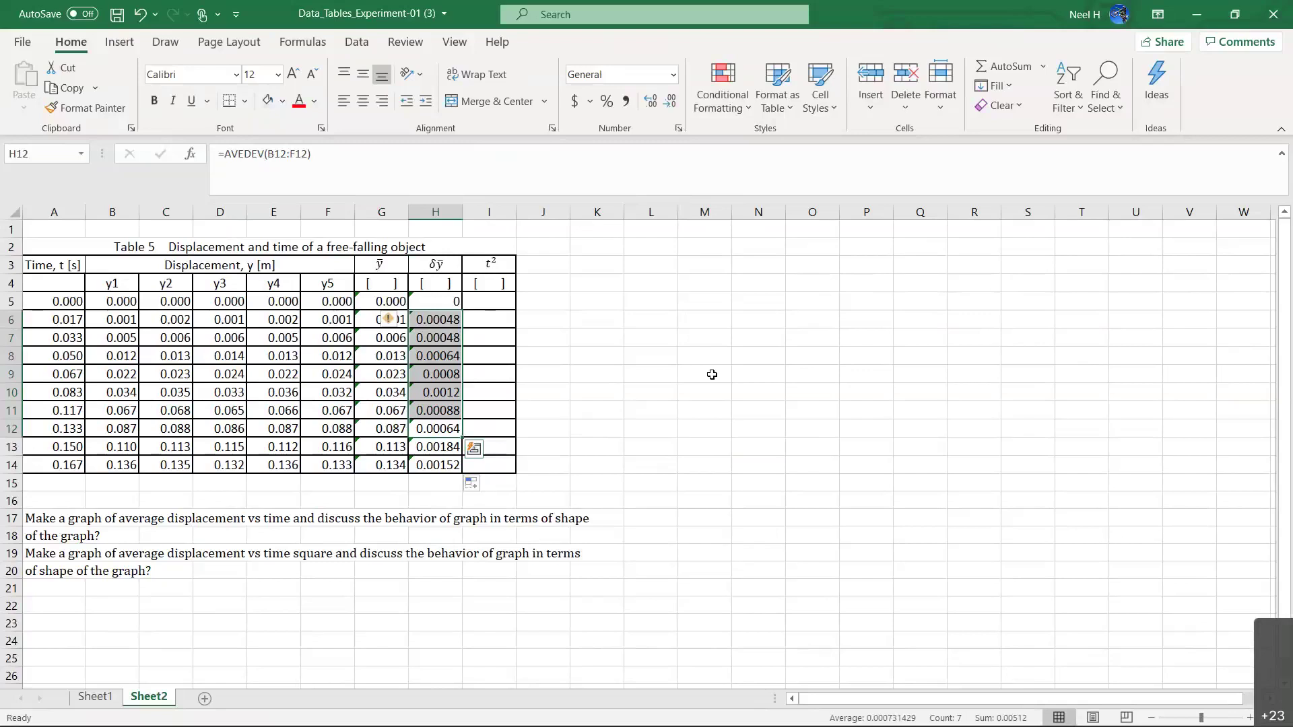
pyautogui.click(608, 338)
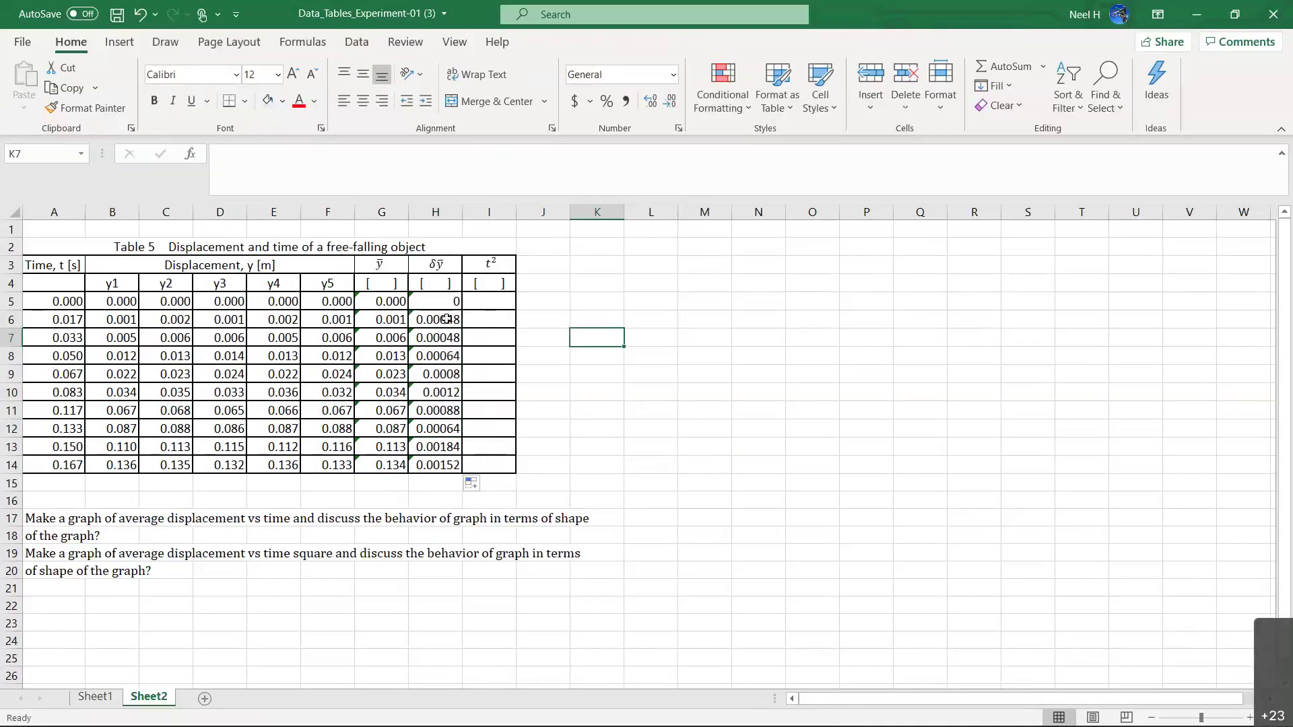
pyautogui.moveTo(447, 302); pyautogui.dragTo(446, 471)
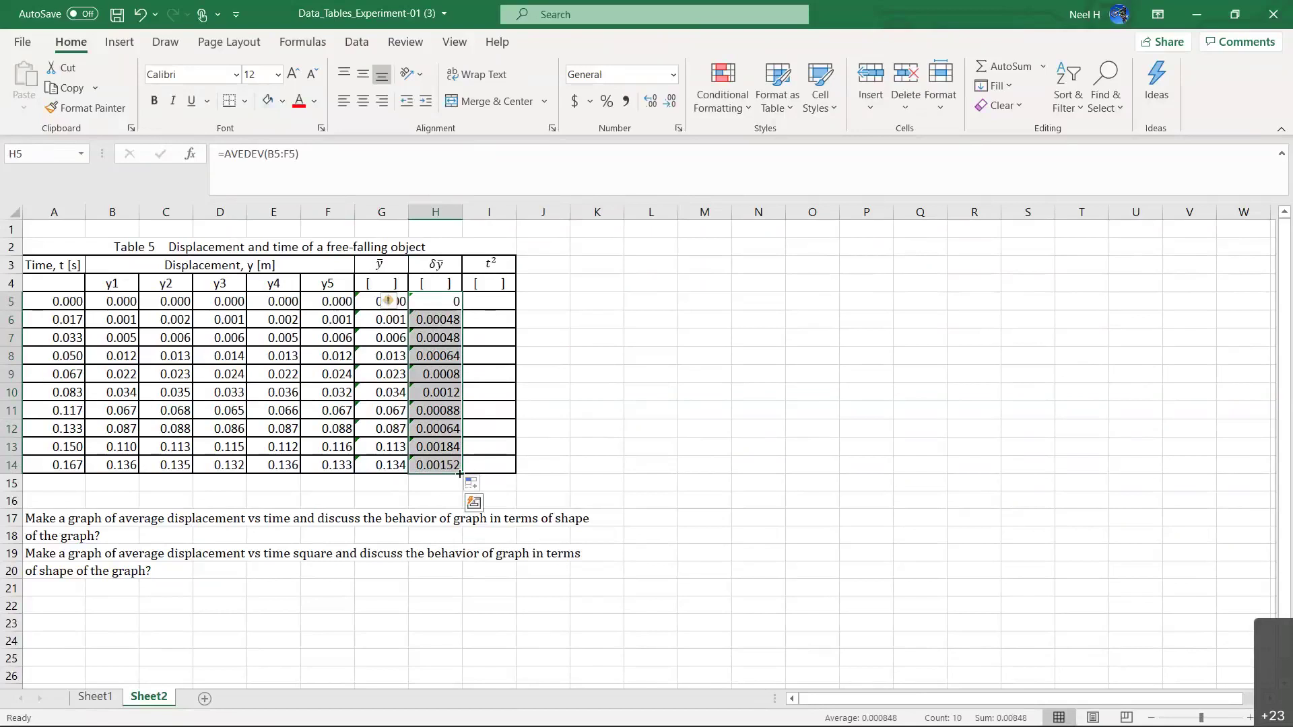
pyautogui.click(450, 322)
pyautogui.moveTo(450, 322); pyautogui.dragTo(448, 431)
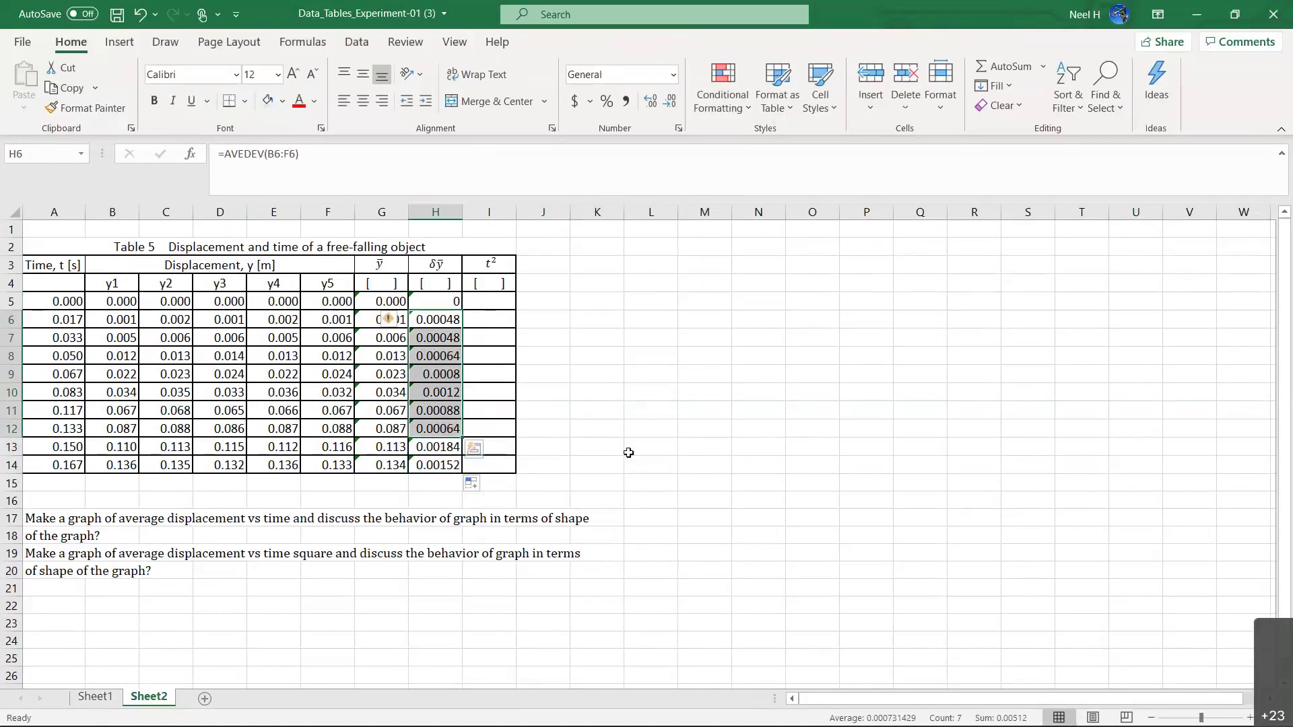
pyautogui.click(628, 453)
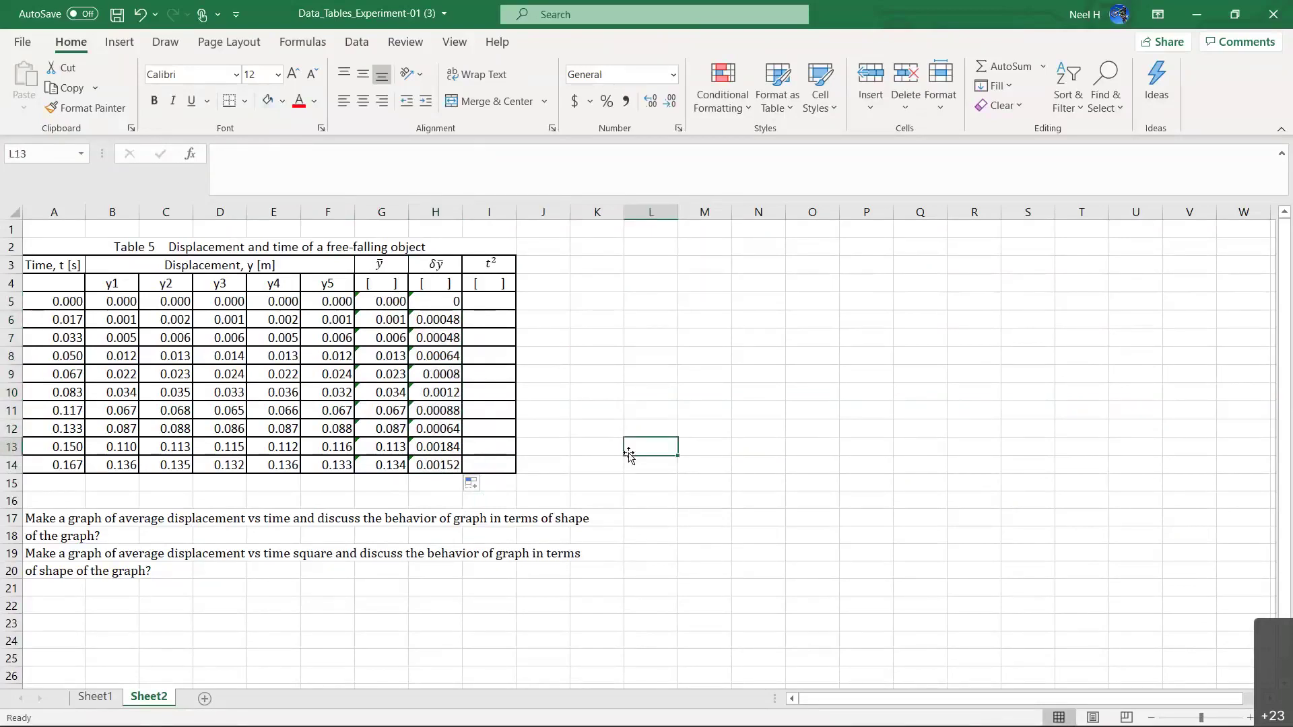
# Calculate the first row's time square t² in I5 with =A5^2 and fill the formula down to I14
pyautogui.doubleClick(491, 264)
pyautogui.click(534, 261)
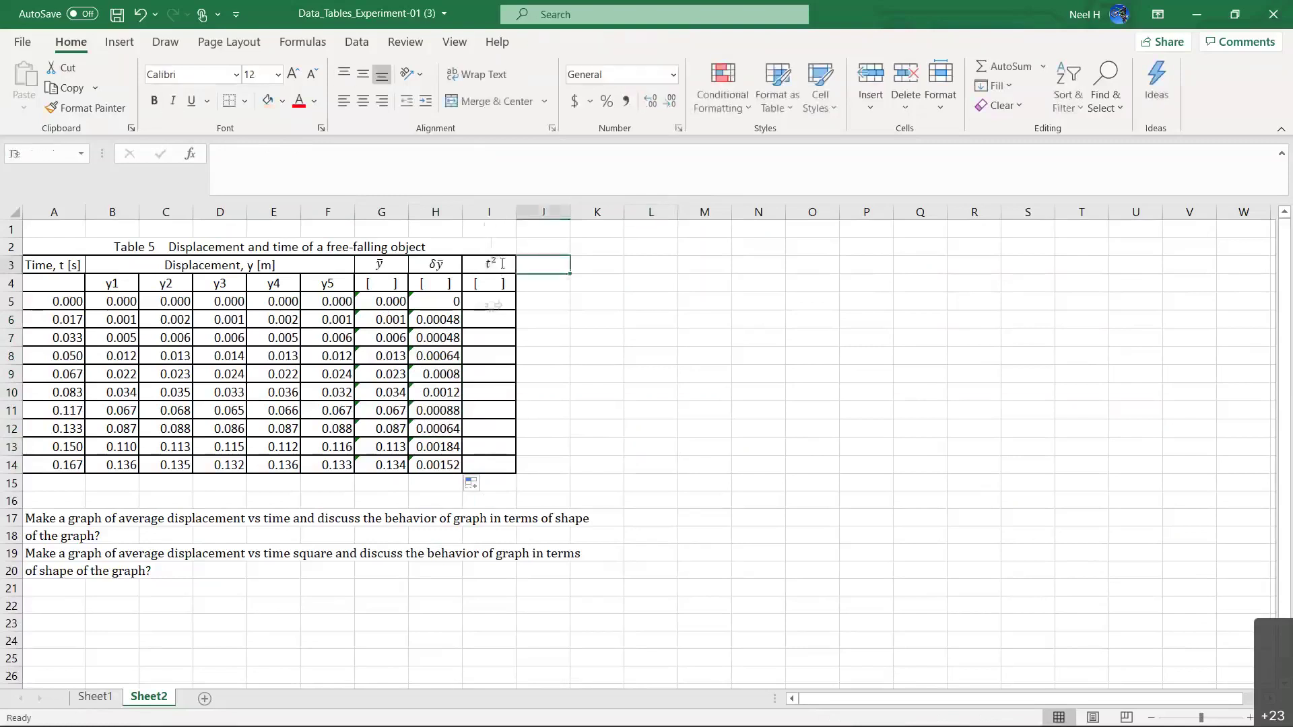
pyautogui.click(48, 261)
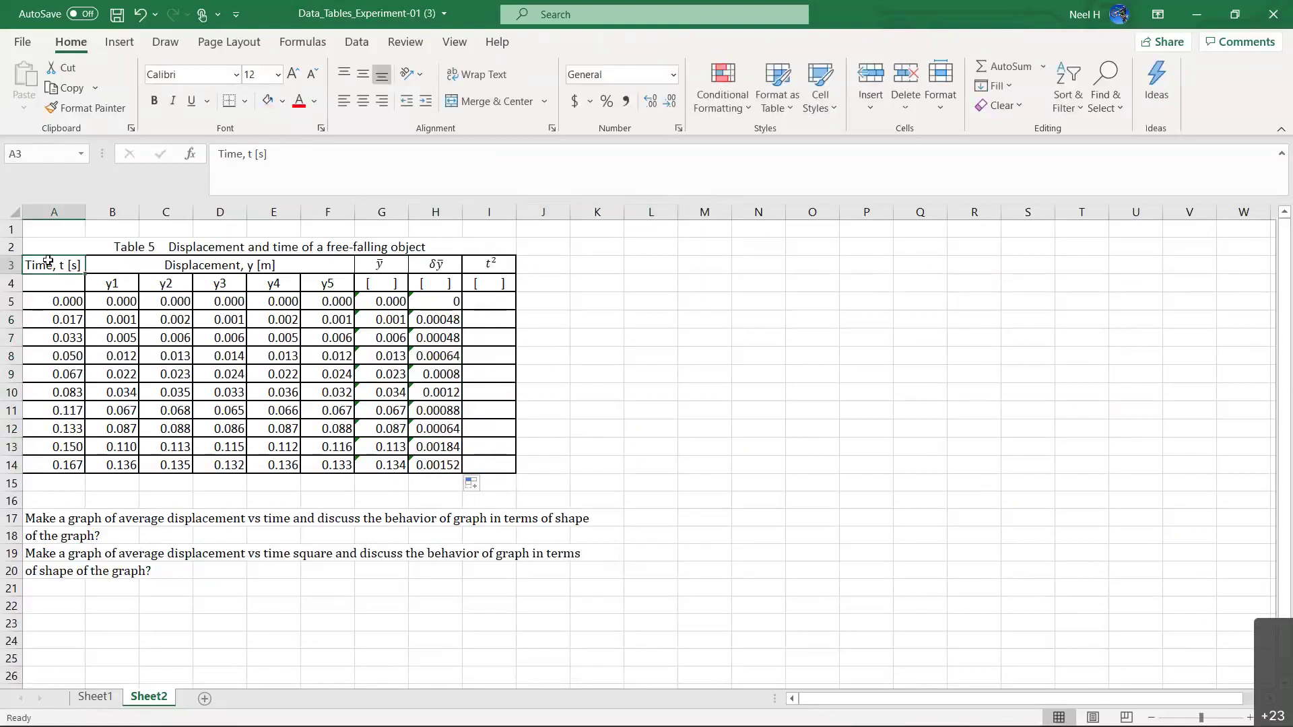
pyautogui.click(493, 299)
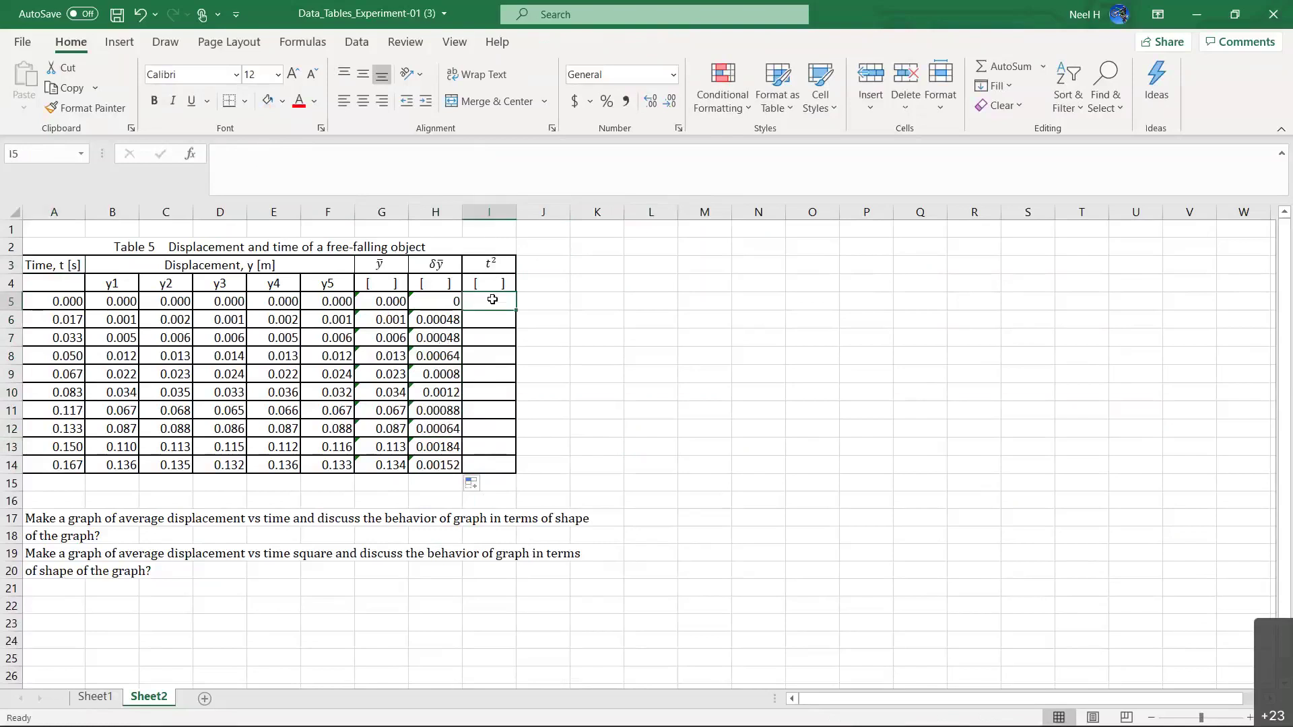
pyautogui.write('=')
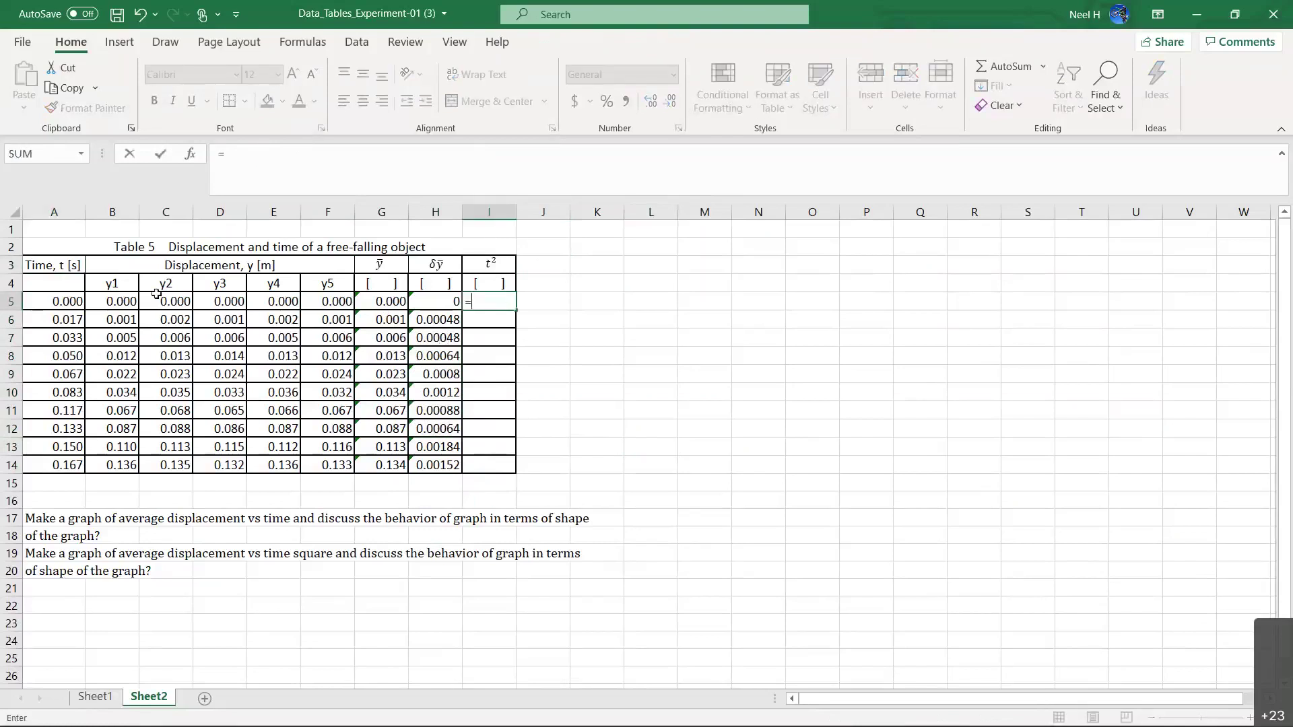
pyautogui.click(60, 301)
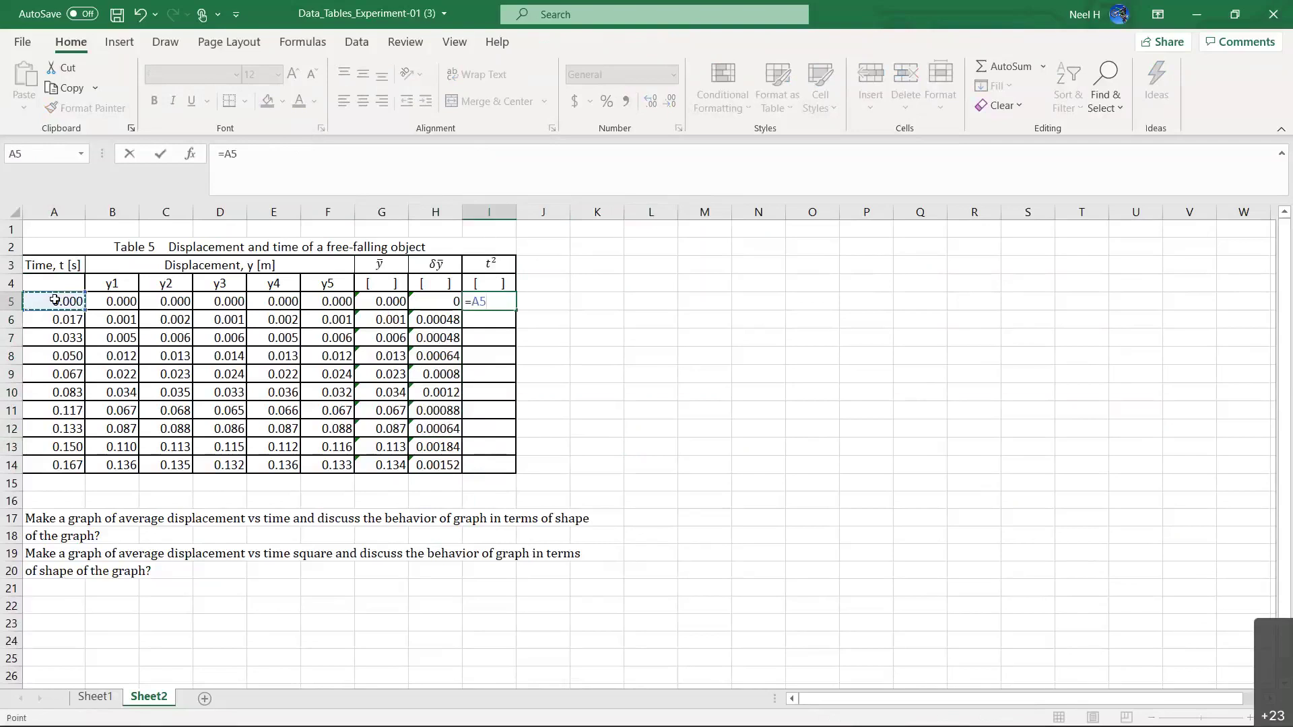
pyautogui.write('^2')
pyautogui.press('Return')
pyautogui.click(491, 299)
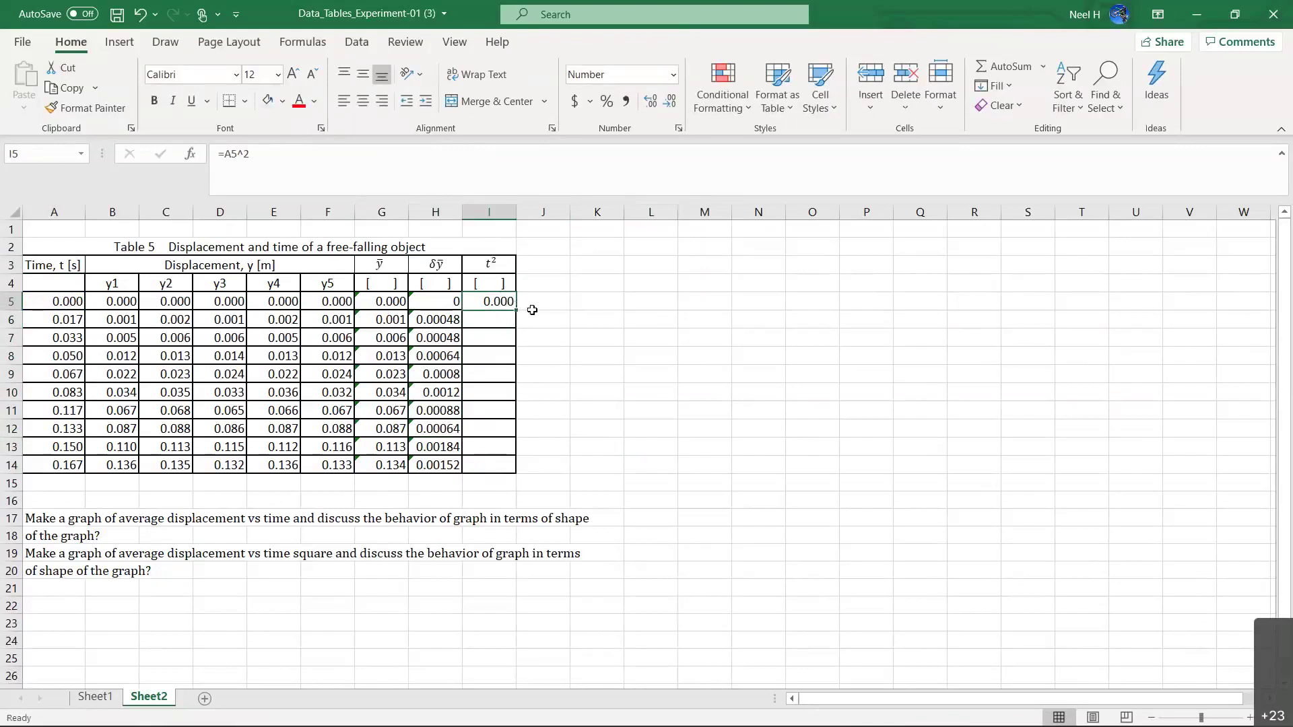
pyautogui.moveTo(518, 309); pyautogui.dragTo(512, 467)
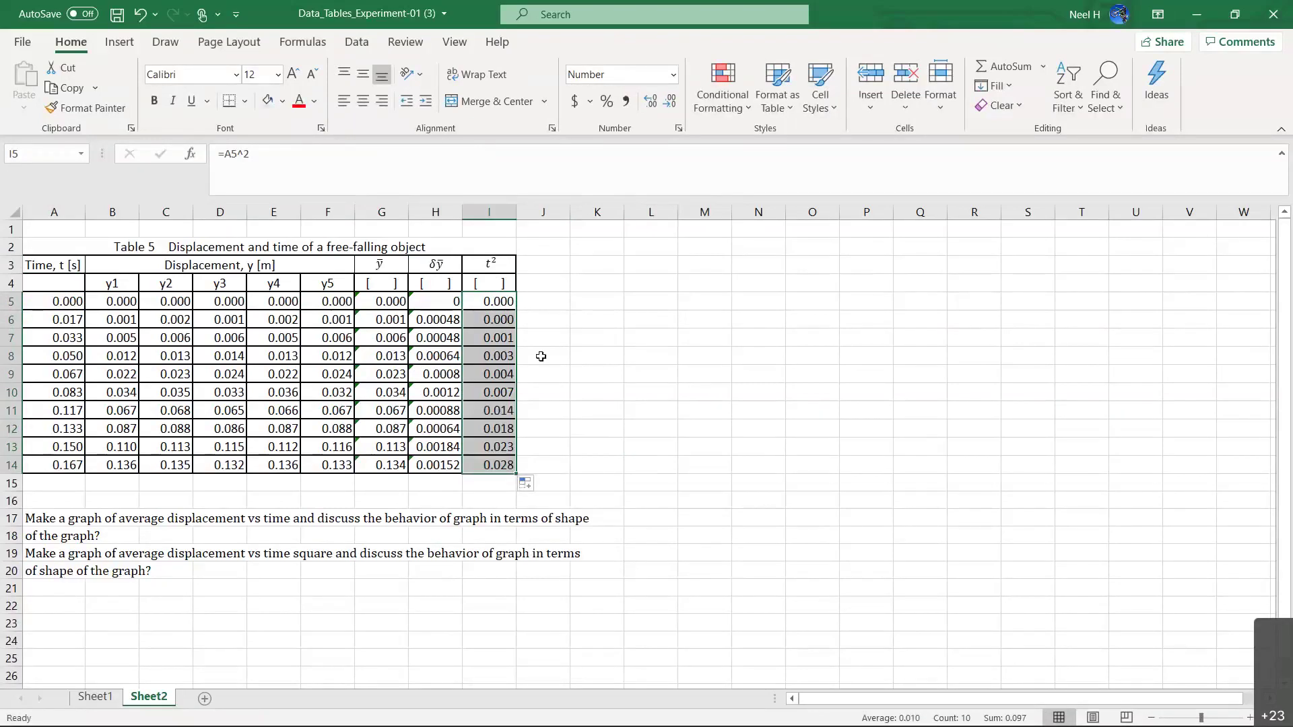
# Compare the t² values in I5:I14 with the times in A5:A14, checking row 6 in particular
pyautogui.click(502, 301)
pyautogui.moveTo(501, 412); pyautogui.dragTo(502, 464)
pyautogui.click(69, 301)
pyautogui.moveTo(66, 356); pyautogui.dragTo(67, 465)
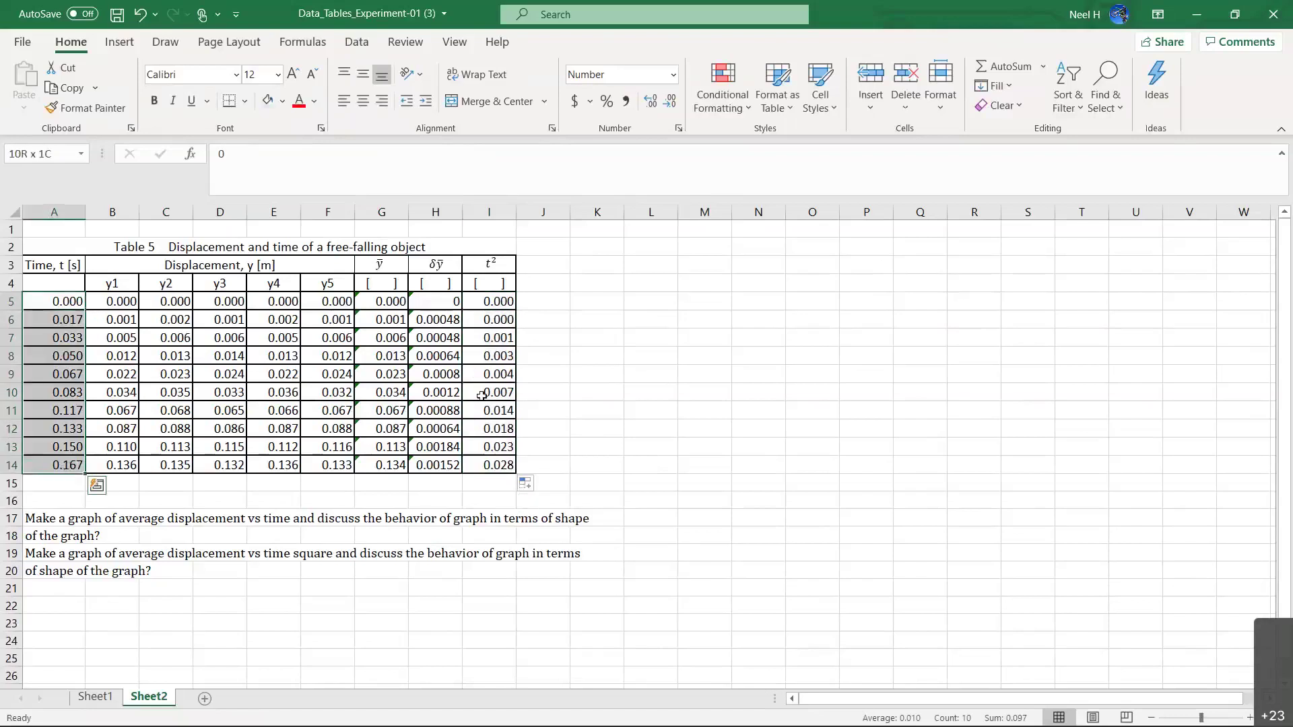
pyautogui.moveTo(500, 303); pyautogui.dragTo(500, 466)
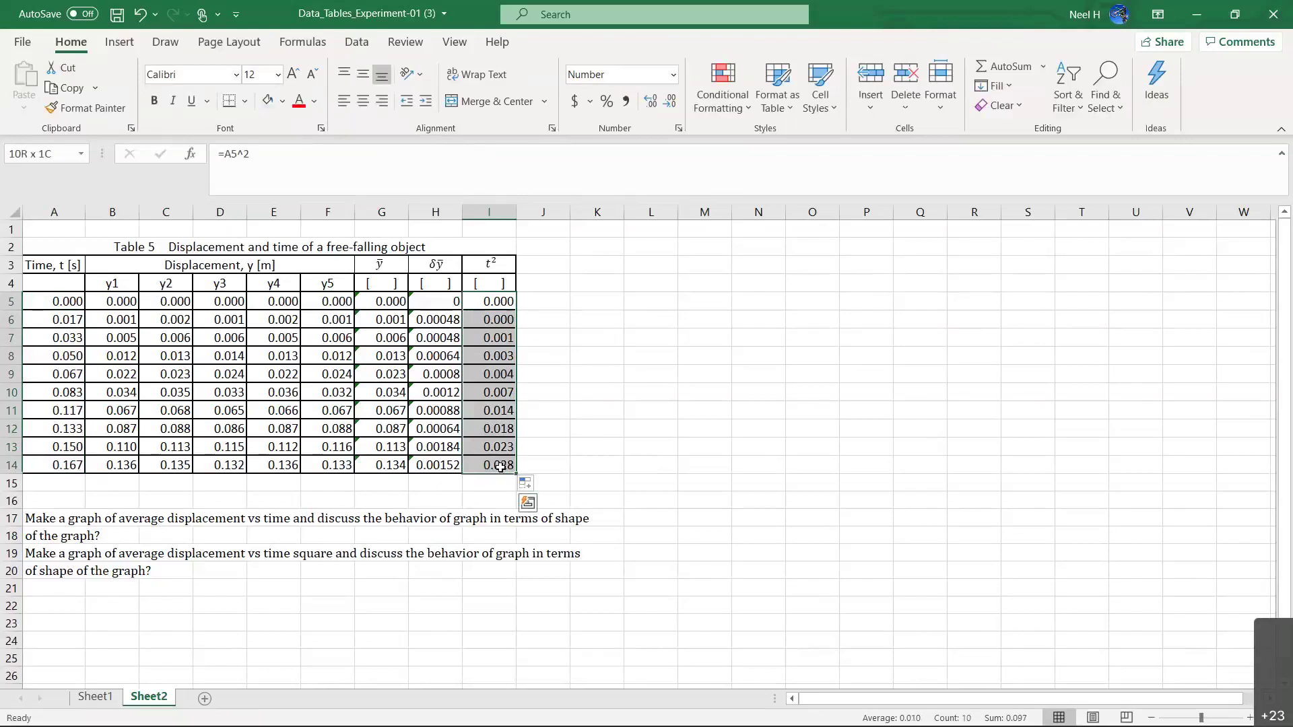
pyautogui.click(501, 319)
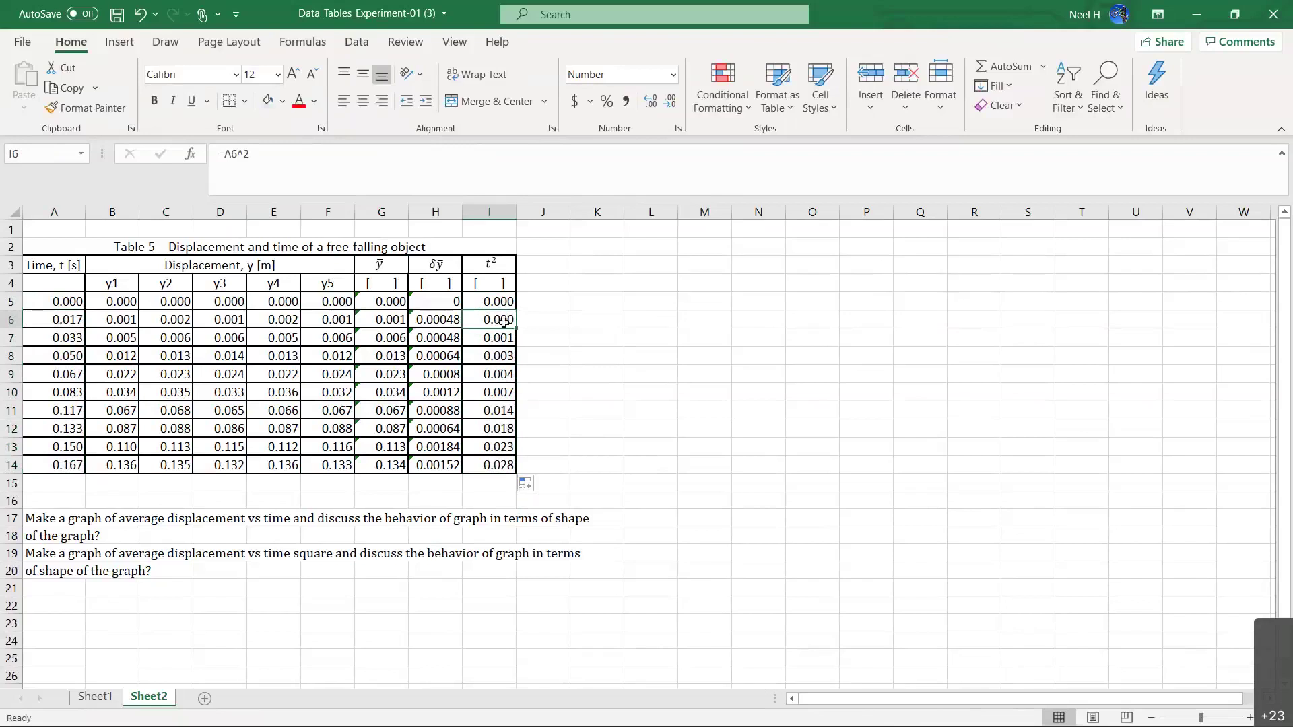
pyautogui.click(57, 322)
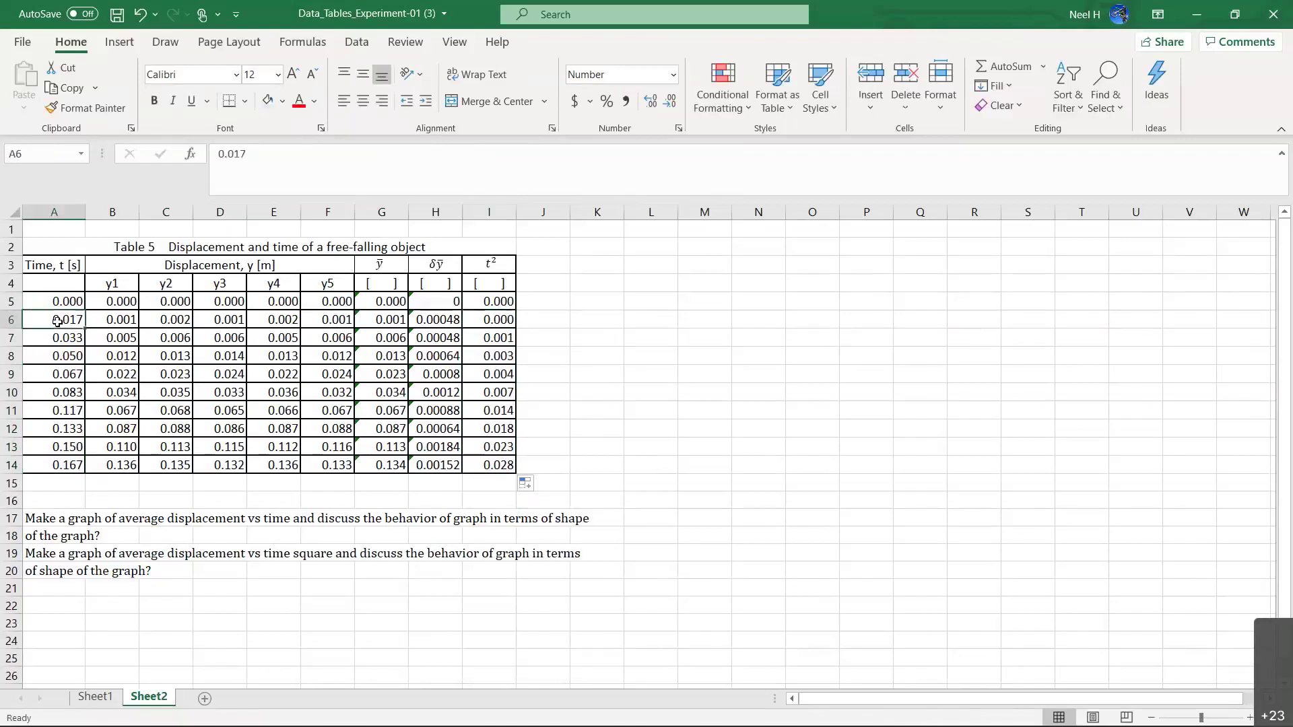
pyautogui.click(496, 313)
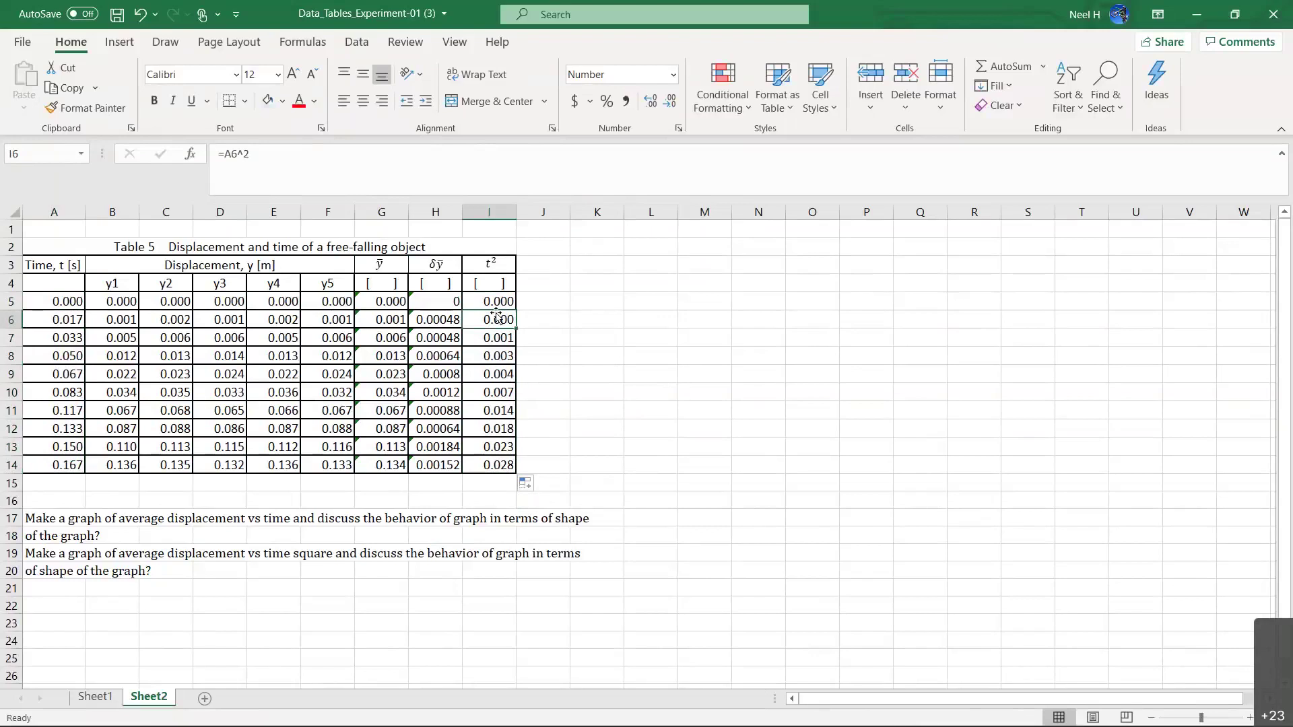
pyautogui.moveTo(506, 300); pyautogui.dragTo(502, 466)
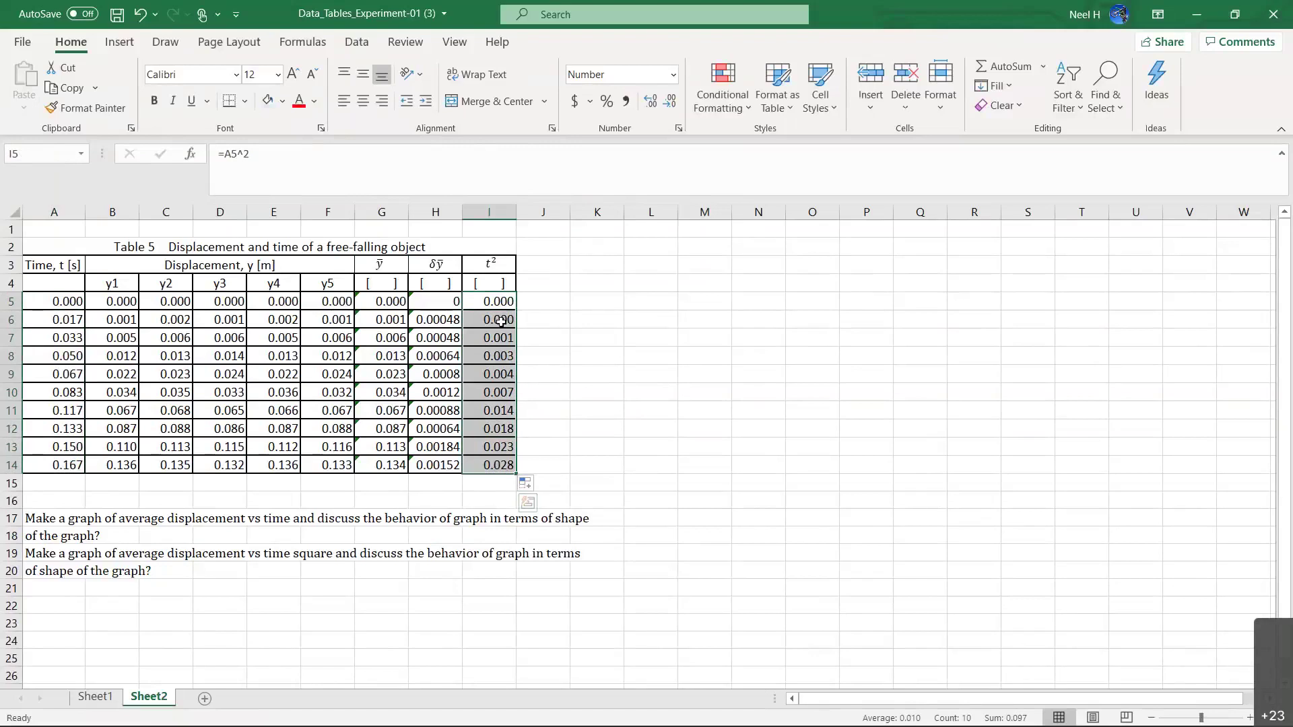
pyautogui.click(501, 321)
pyautogui.click(491, 263)
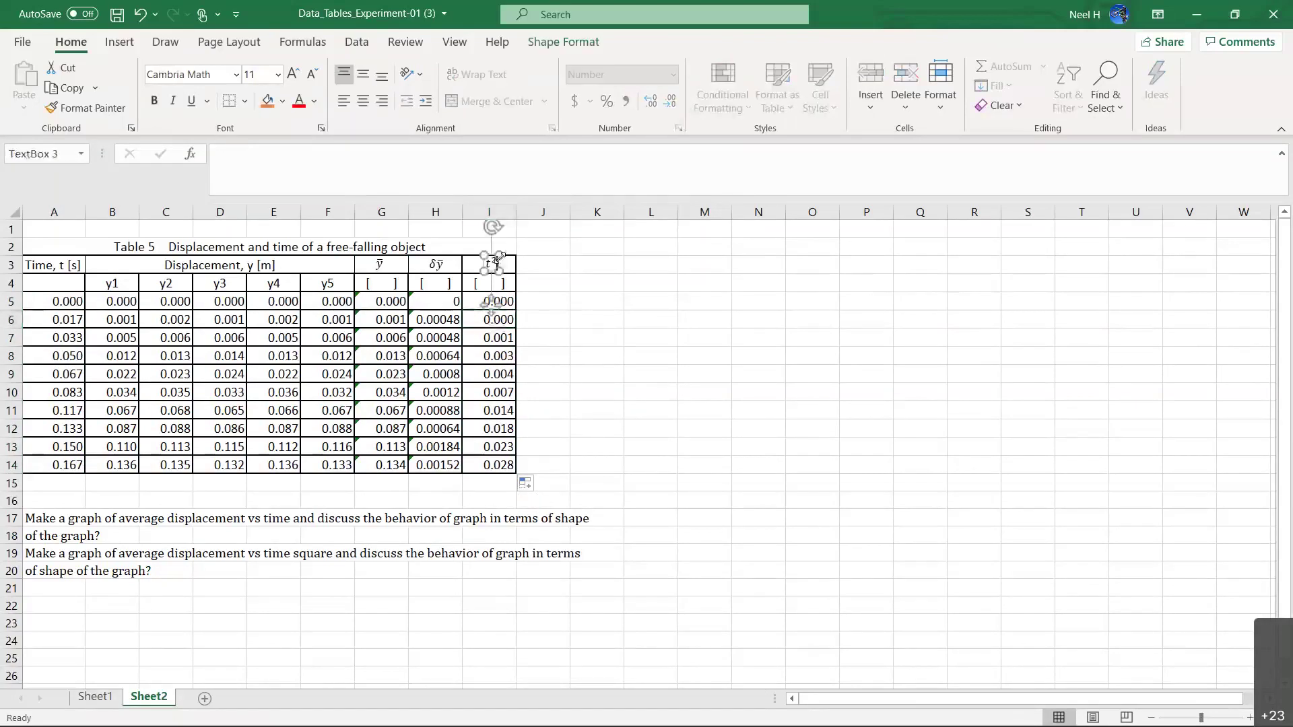
# Format the t² values in I5:I14 as numbers with four decimal places and check row 6 against its time
pyautogui.click(506, 350)
pyautogui.moveTo(503, 301); pyautogui.dragTo(503, 468)
pyautogui.rightClick(502, 468)
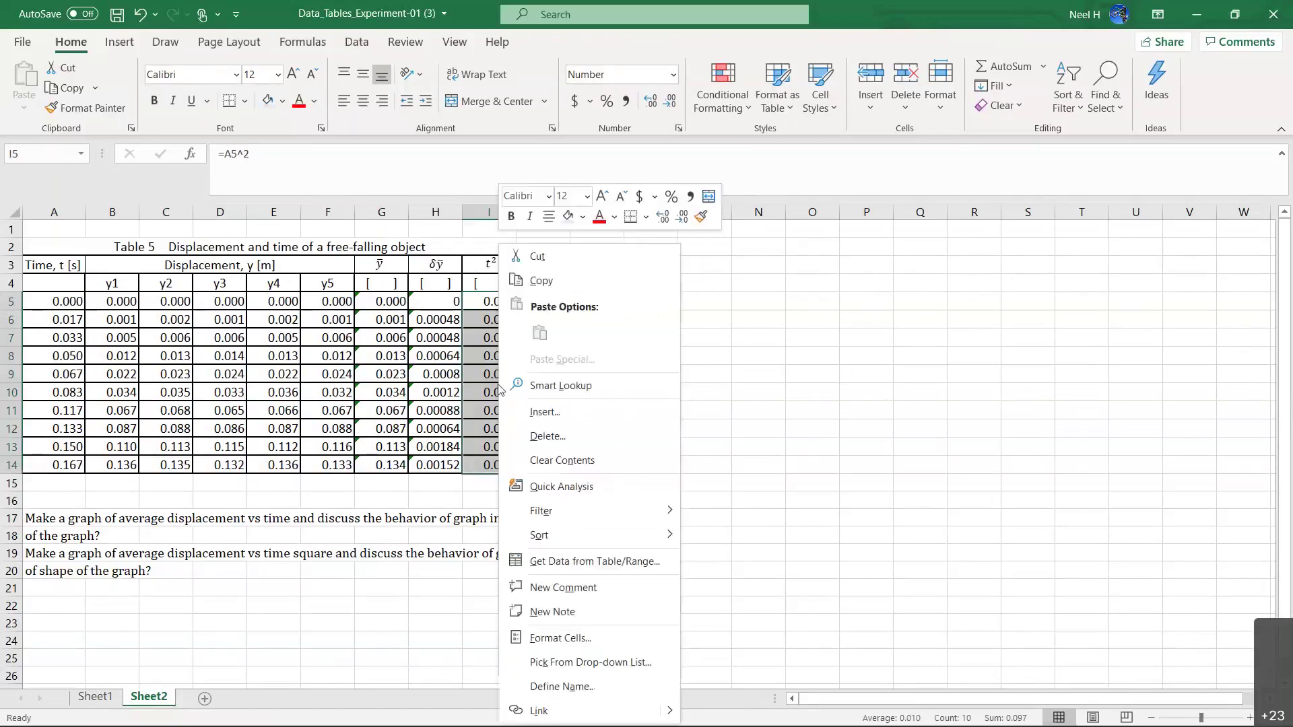
pyautogui.click(563, 639)
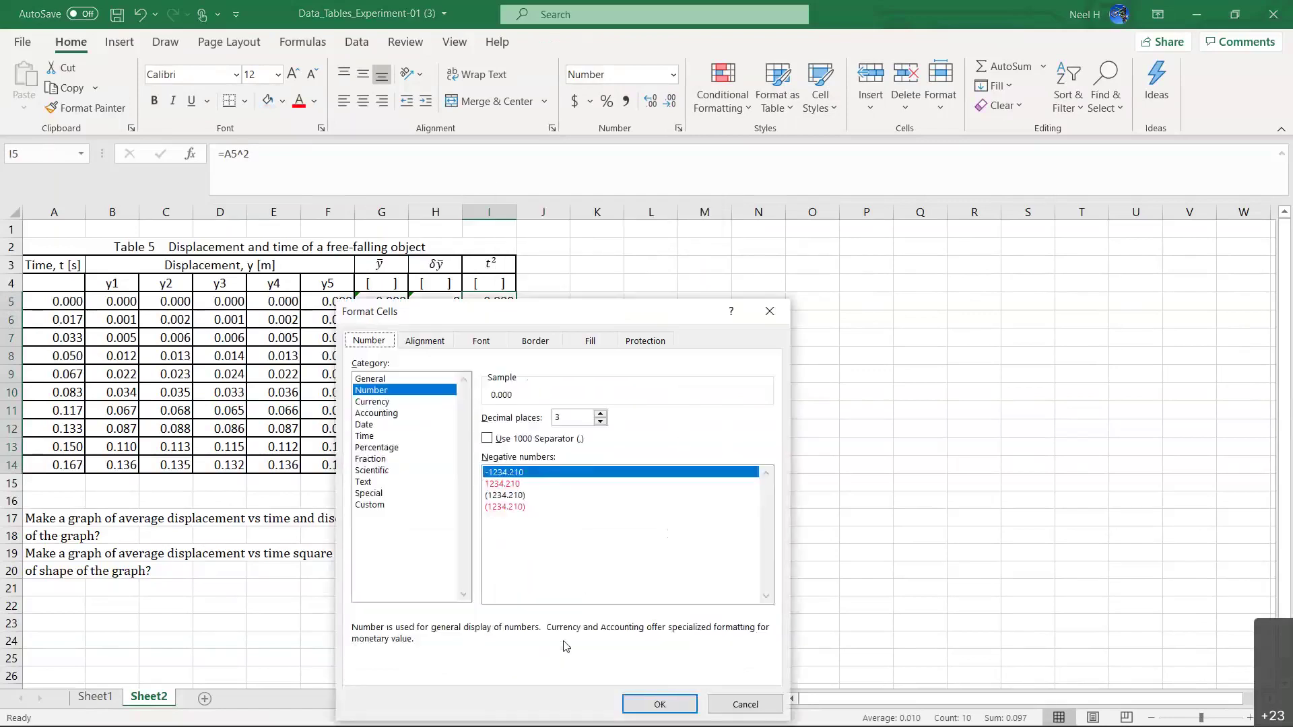
pyautogui.click(864, 326)
pyautogui.click(924, 617)
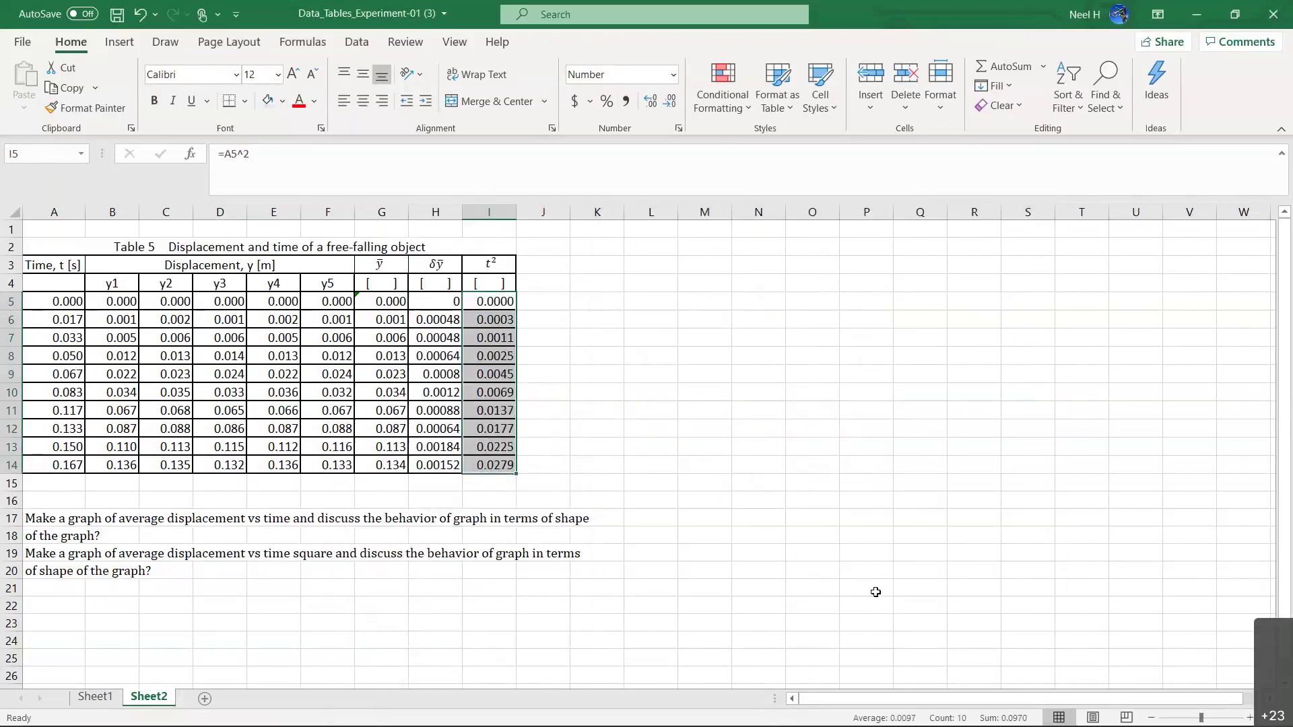
pyautogui.click(498, 321)
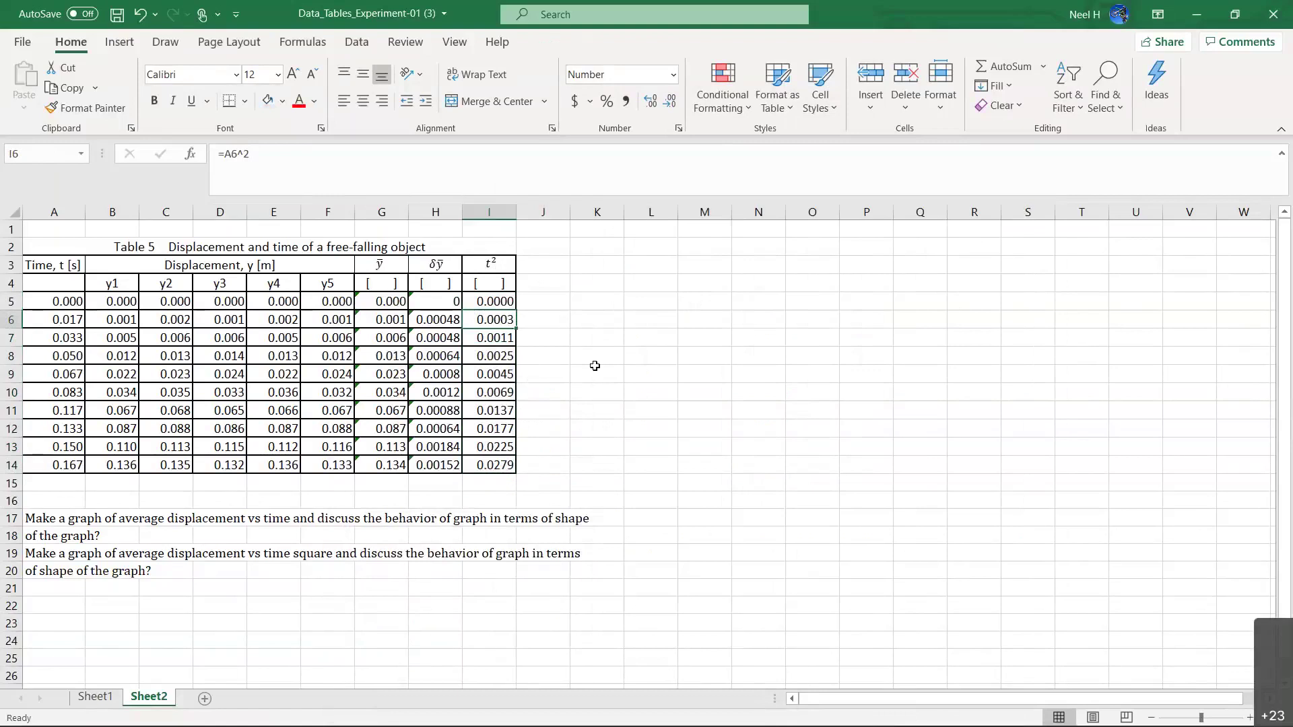
pyautogui.click(64, 319)
pyautogui.click(505, 319)
pyautogui.moveTo(494, 302); pyautogui.dragTo(493, 466)
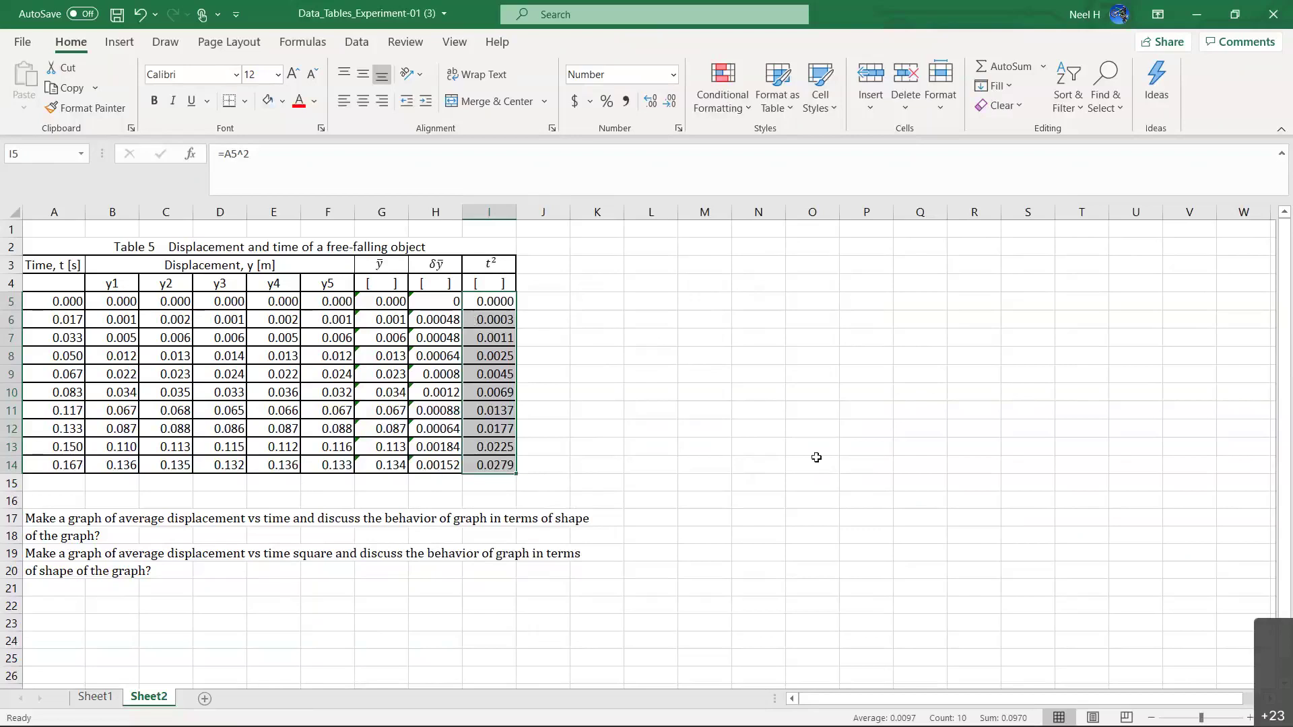
# Read the two graph questions in A17:A20 and identify the ȳ and time columns needed for the displacement vs time graph
pyautogui.scroll(-2, 372, 567)
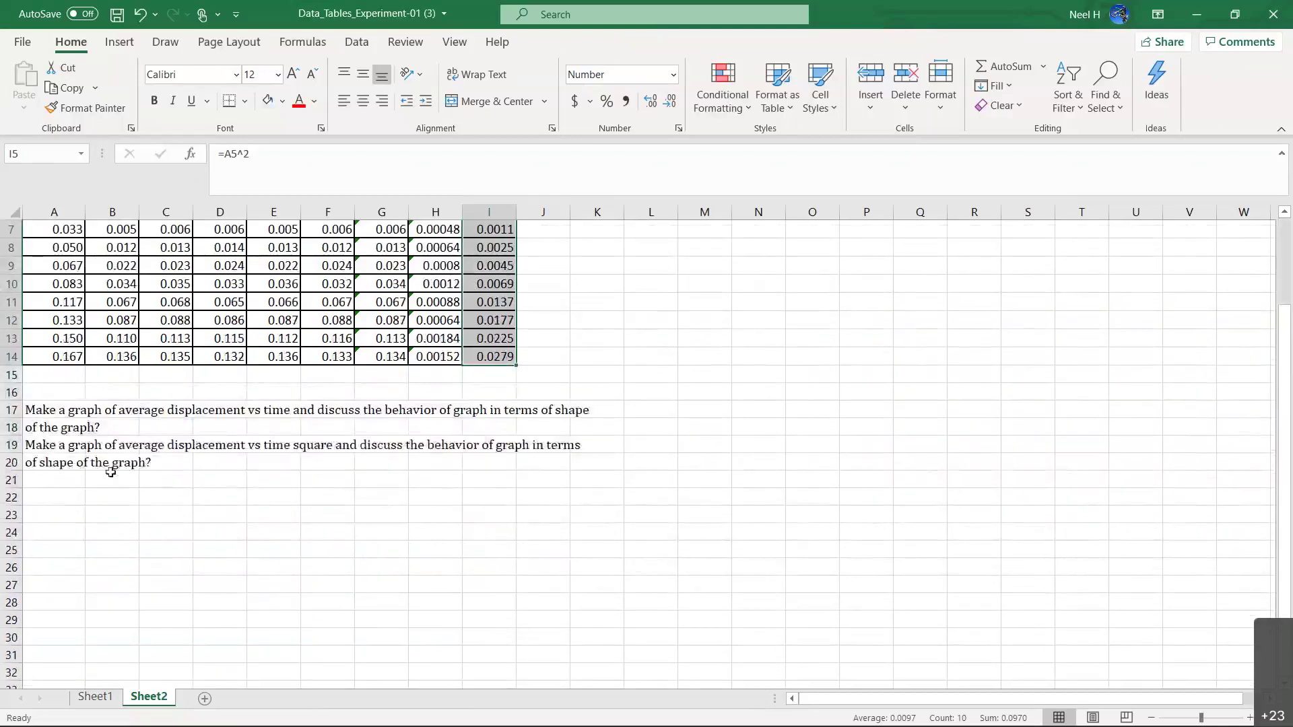
pyautogui.moveTo(42, 410); pyautogui.dragTo(174, 467)
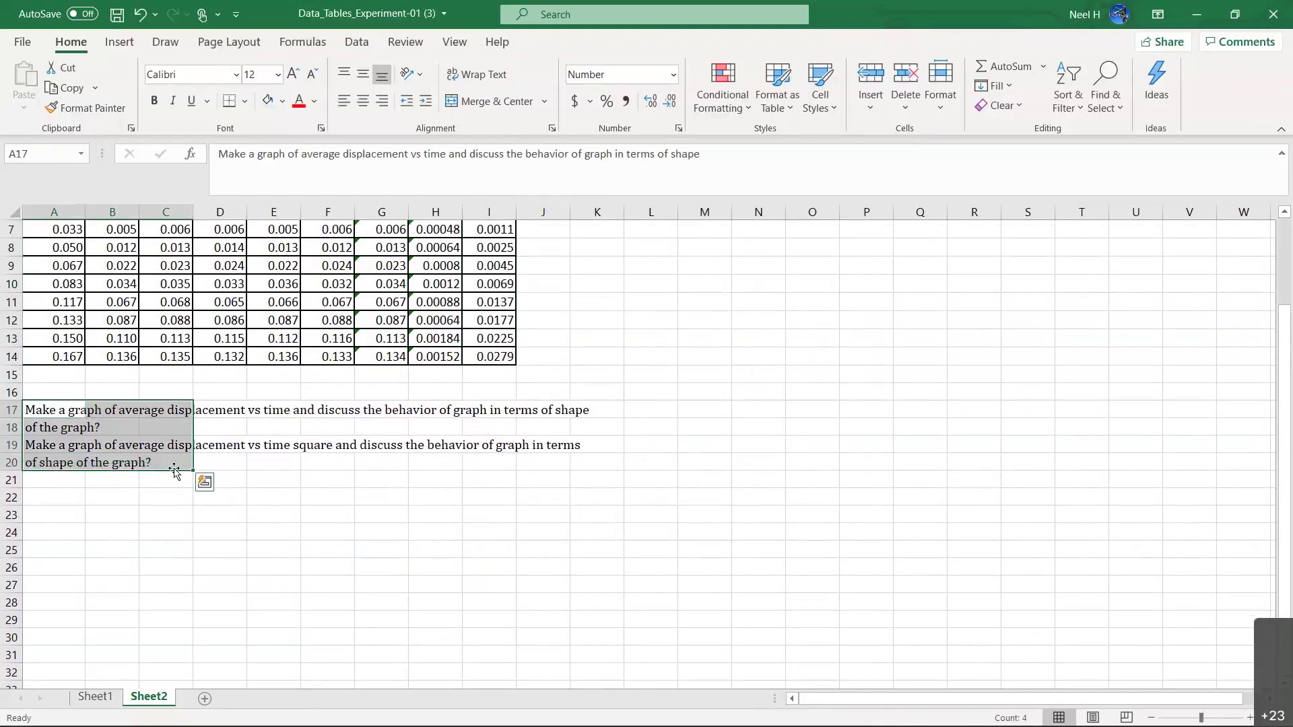
pyautogui.click(273, 522)
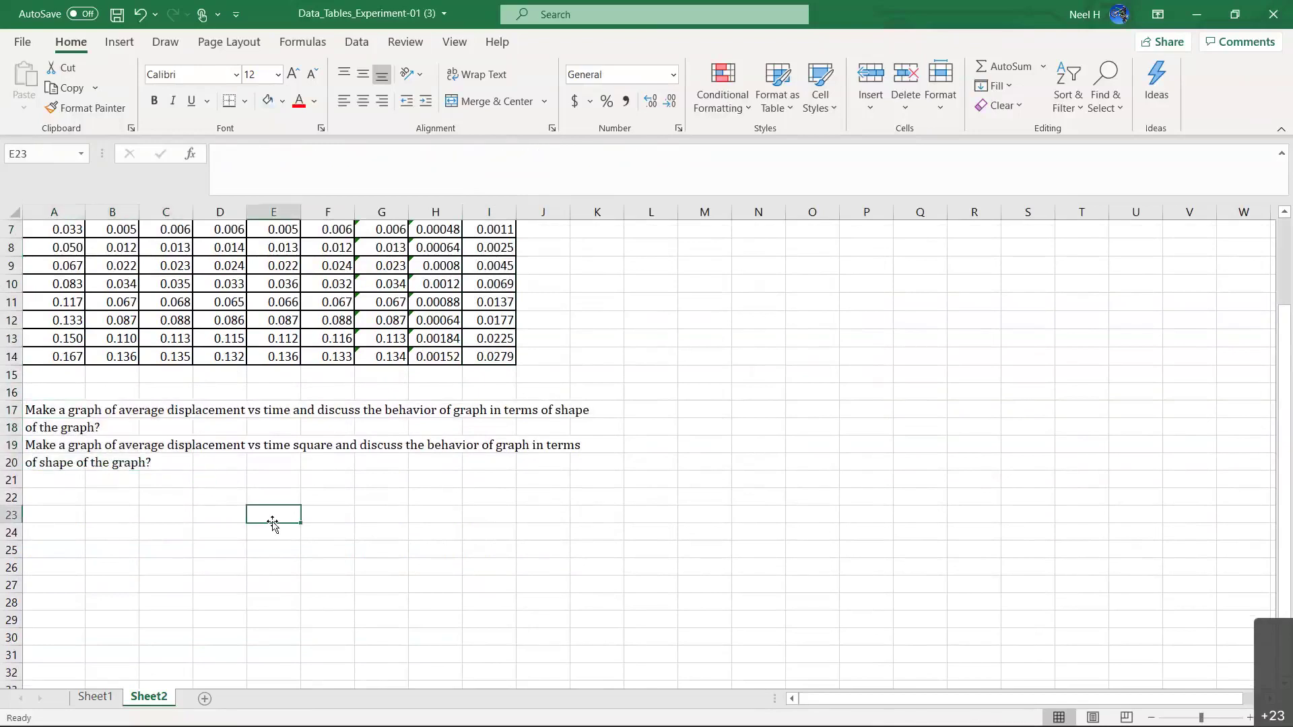
pyautogui.scroll(2, 273, 524)
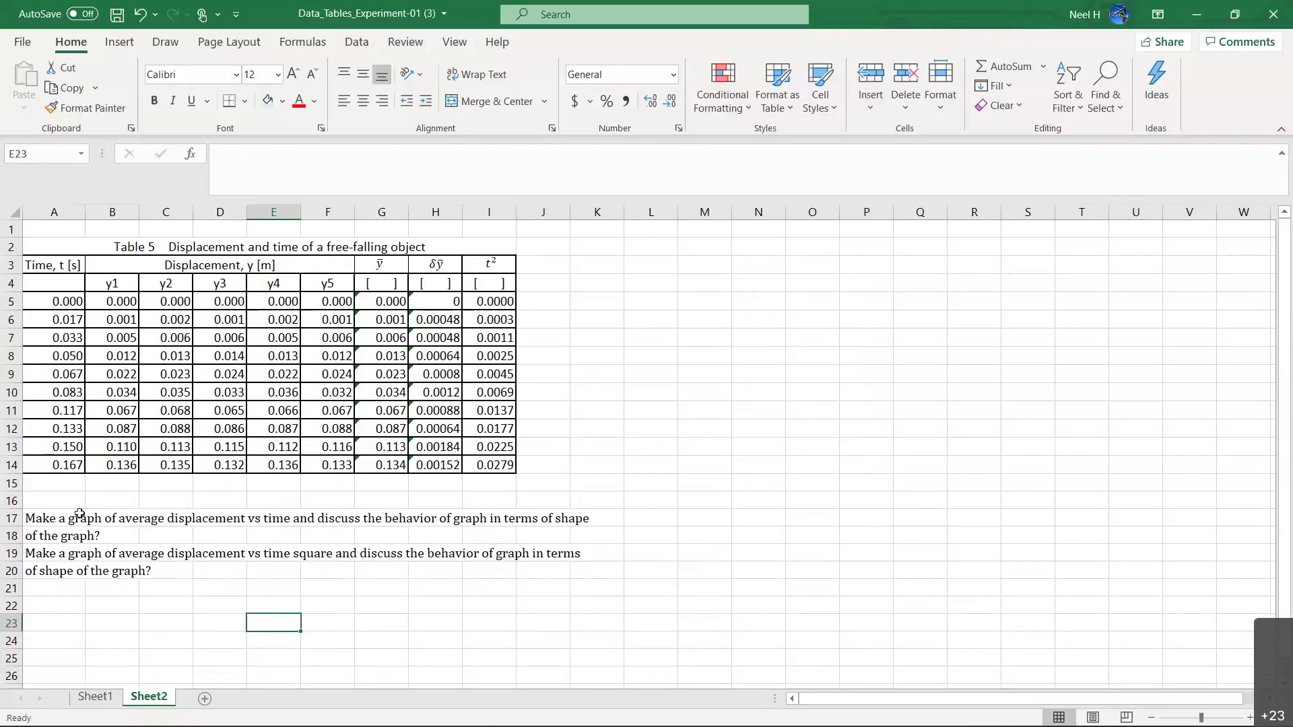
pyautogui.click(40, 518)
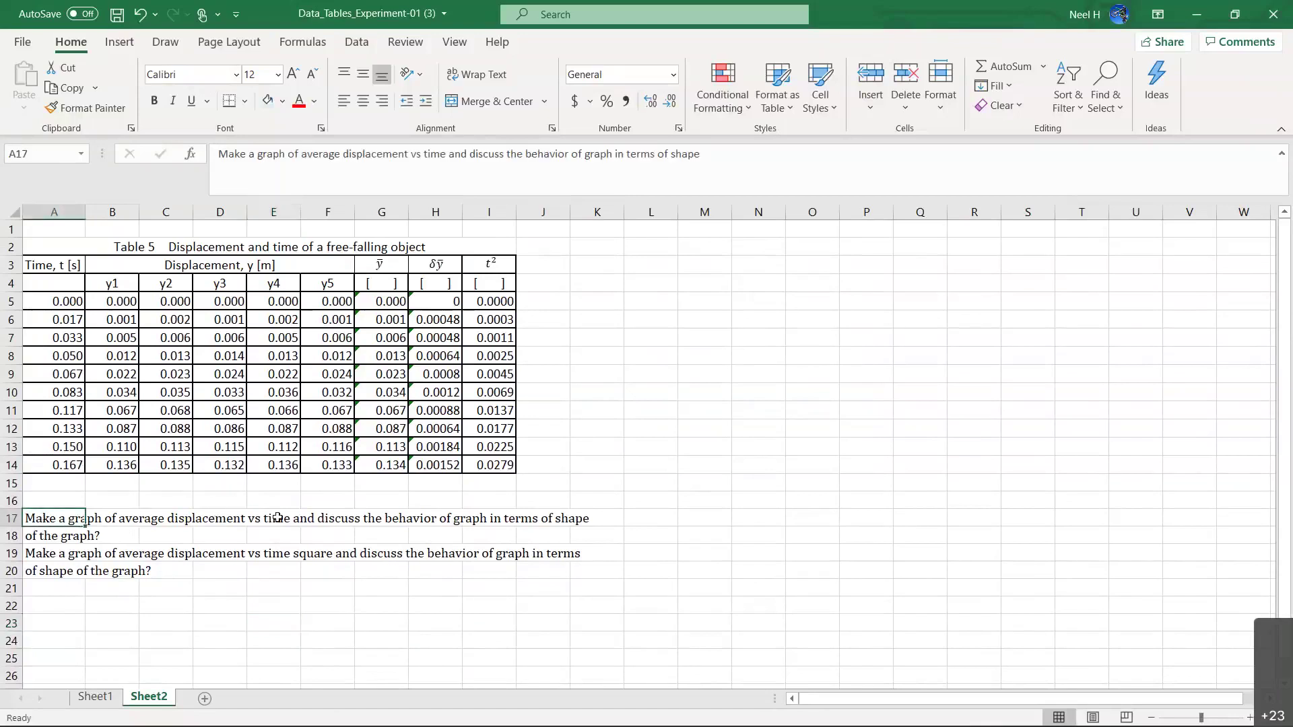
pyautogui.click(381, 263)
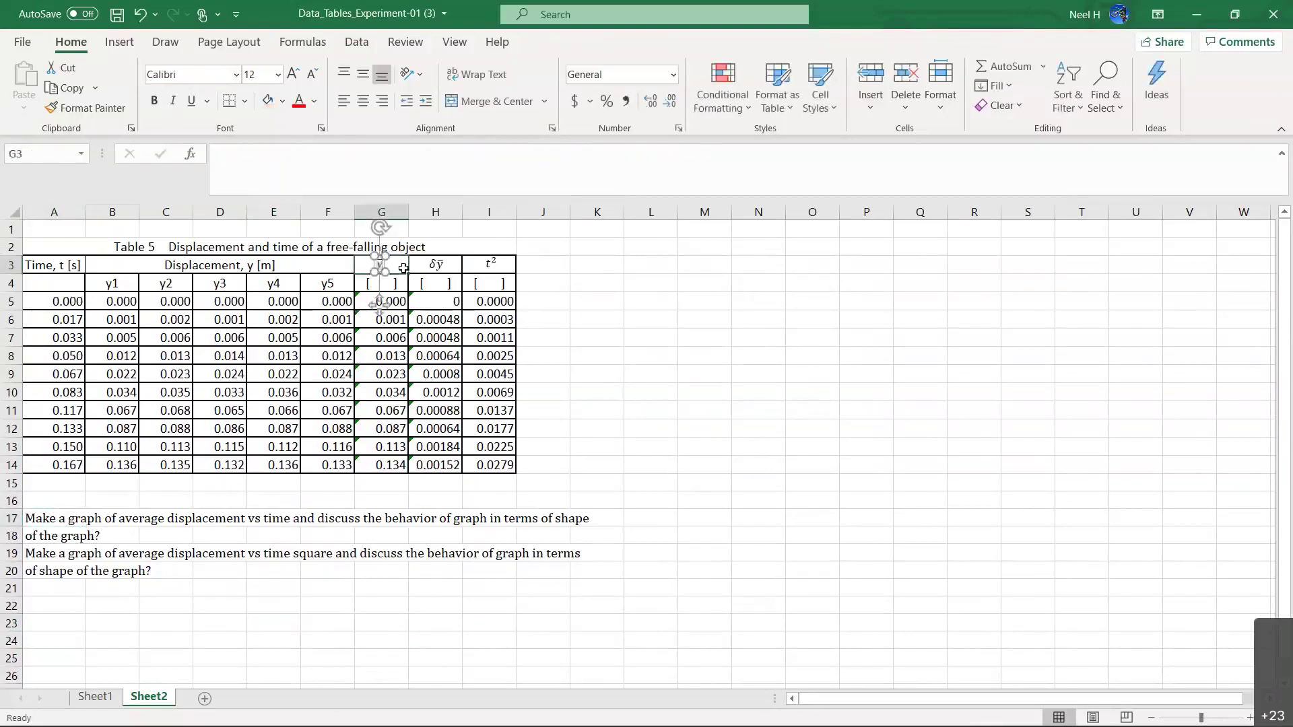
pyautogui.moveTo(398, 268); pyautogui.dragTo(398, 464)
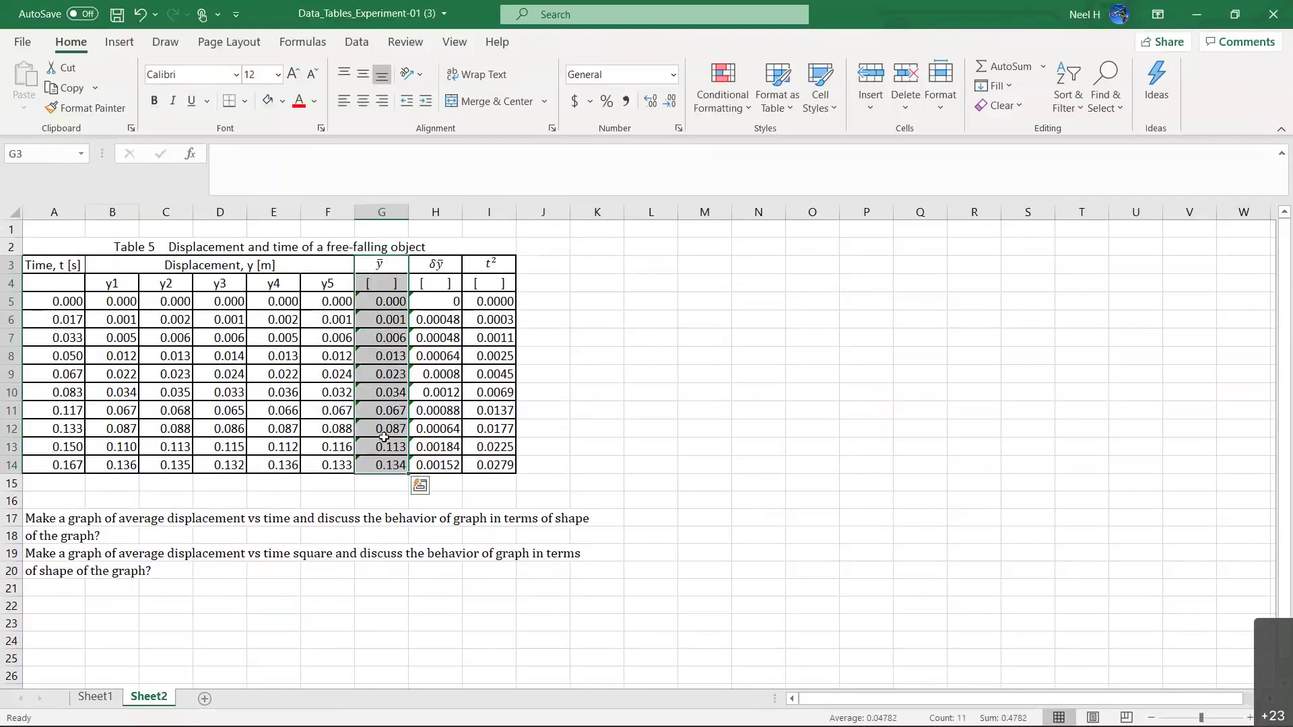
pyautogui.click(53, 266)
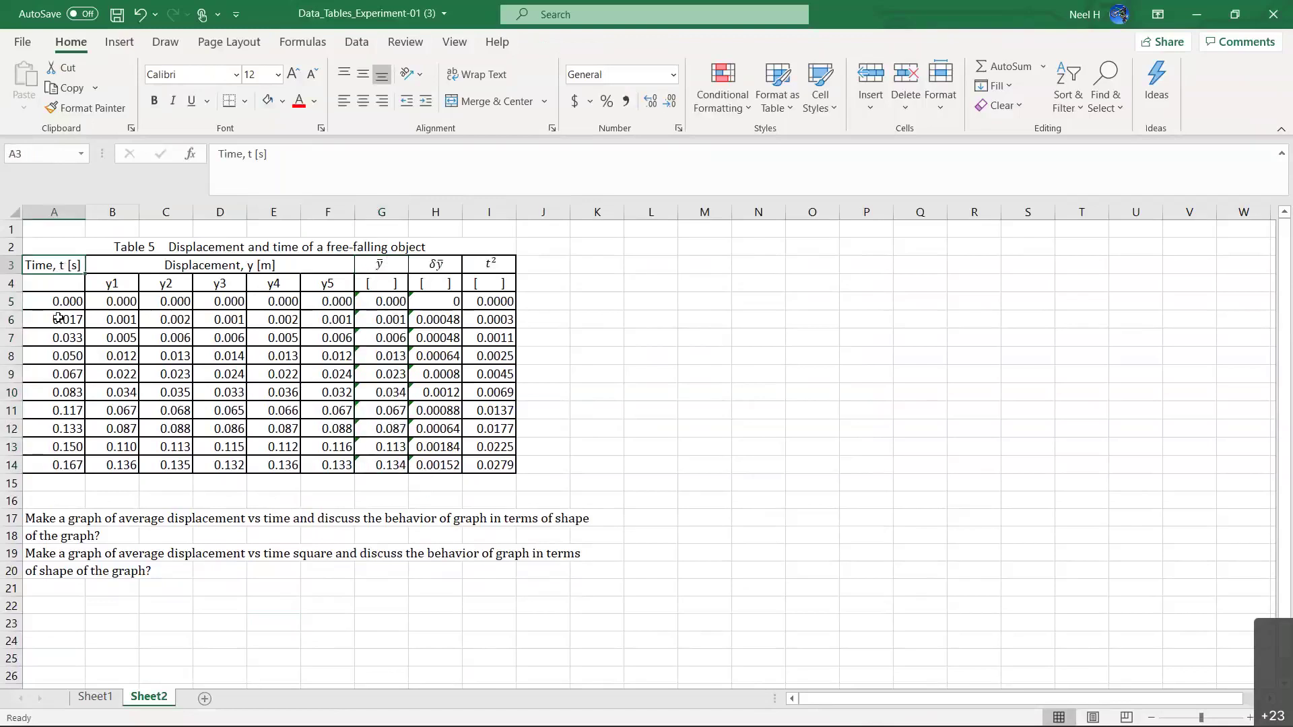
pyautogui.keyDown('shift'); pyautogui.click(59, 465); pyautogui.keyUp('shift')
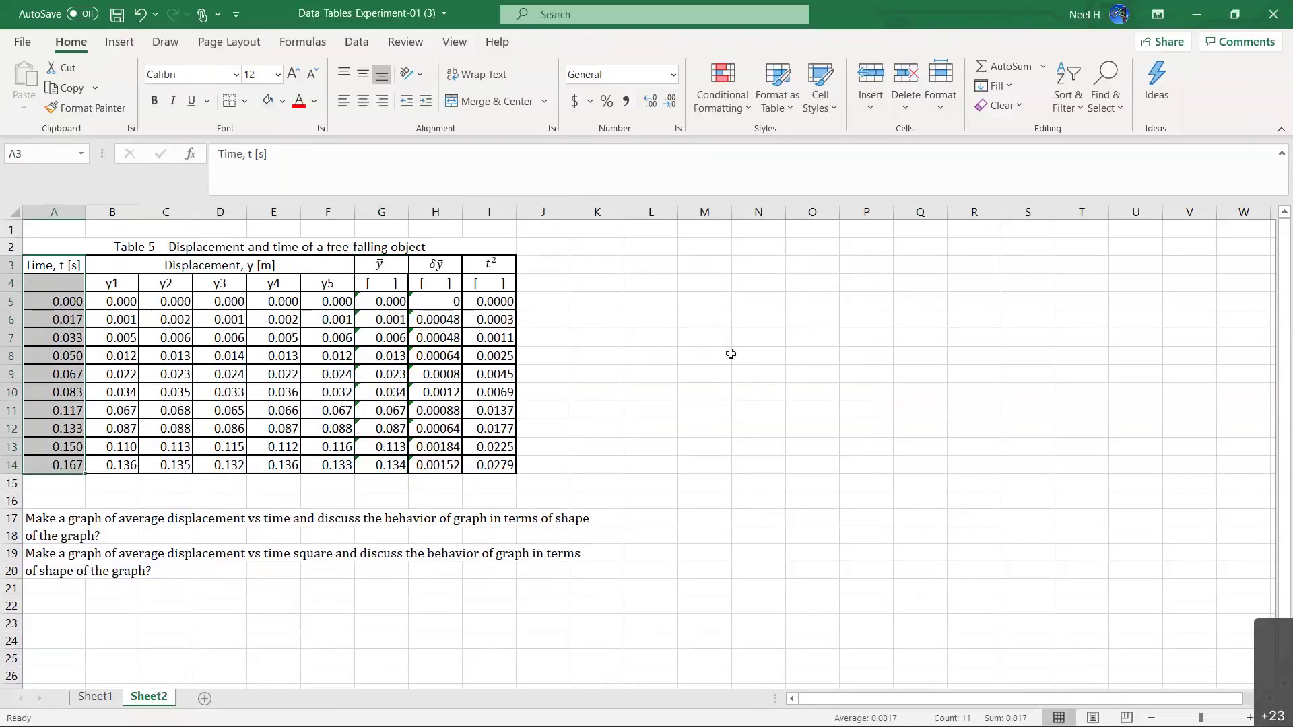
pyautogui.click(653, 282)
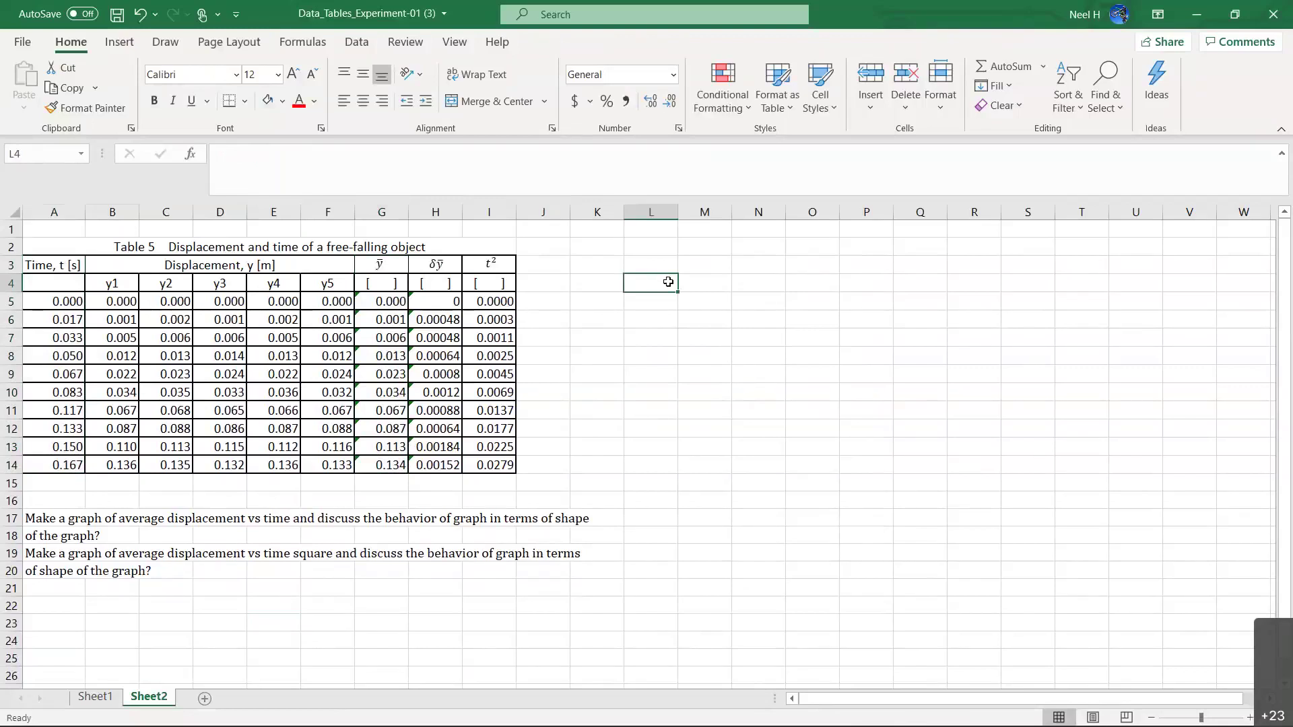
pyautogui.click(704, 280)
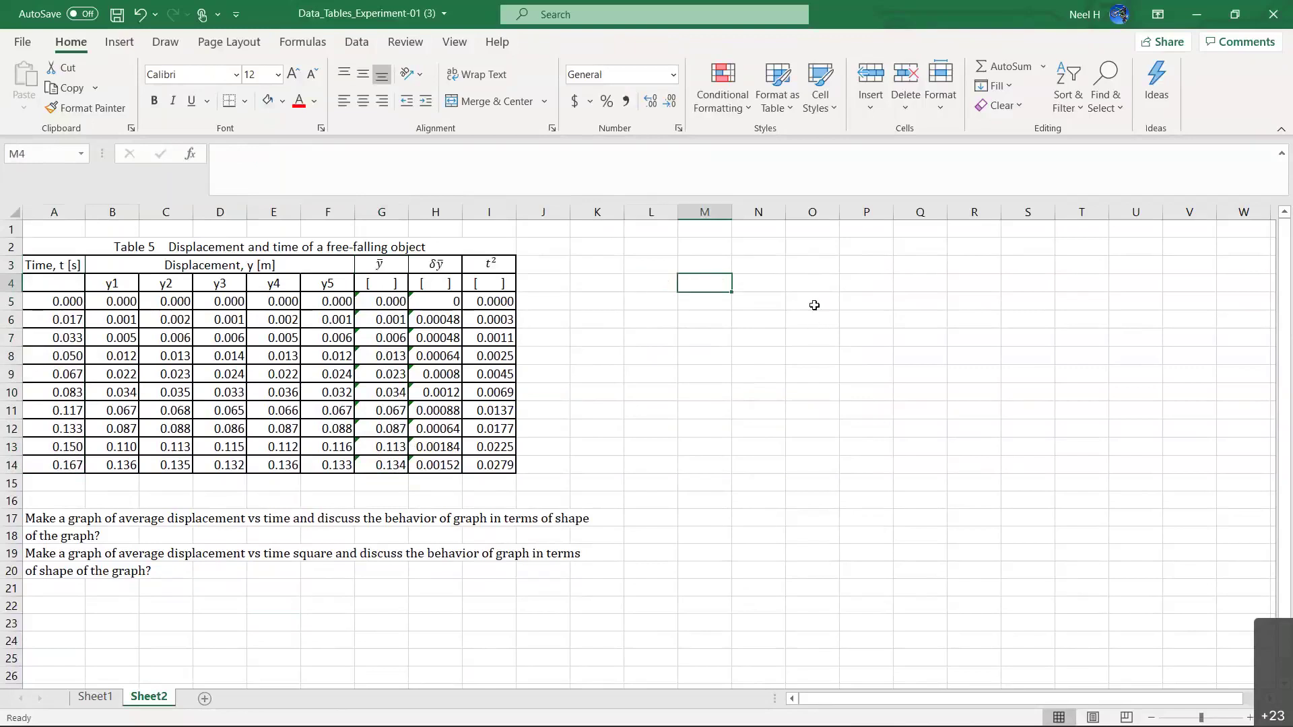
# Insert an empty plain scatter chart and place it beside Table 5 over columns L to S
pyautogui.click(111, 44)
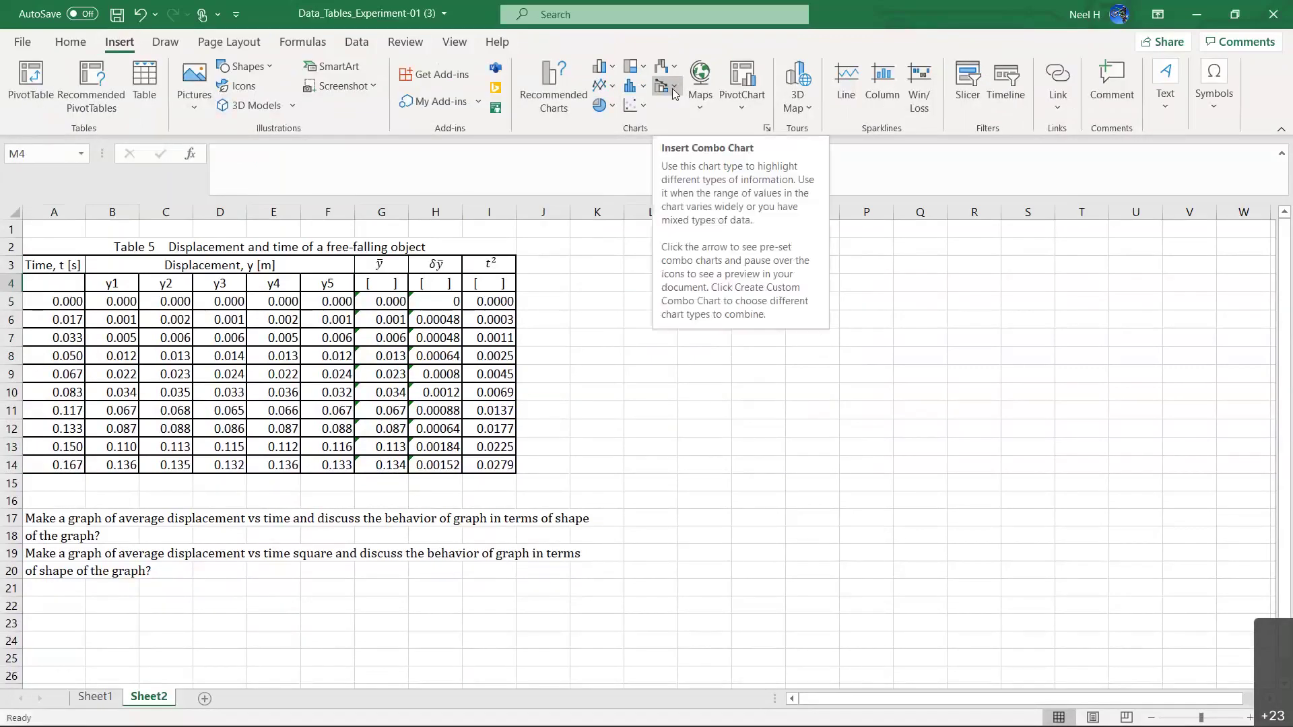
pyautogui.click(633, 106)
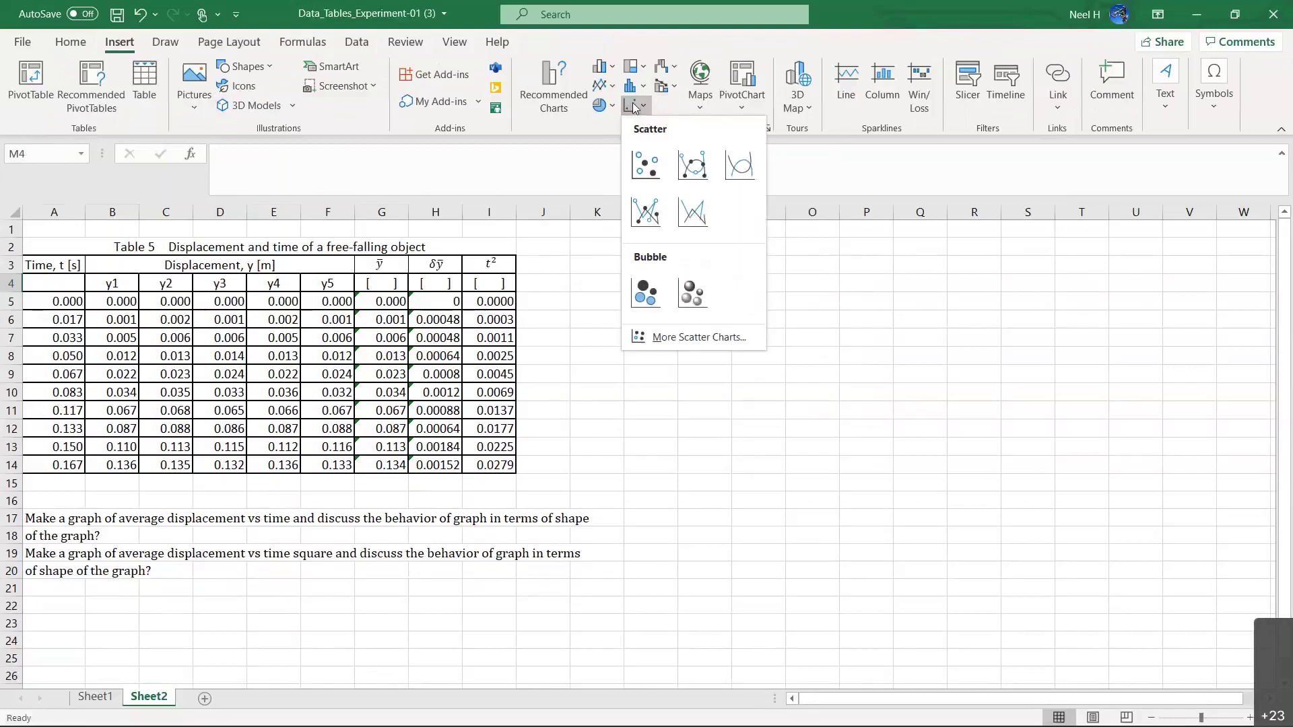
pyautogui.click(646, 164)
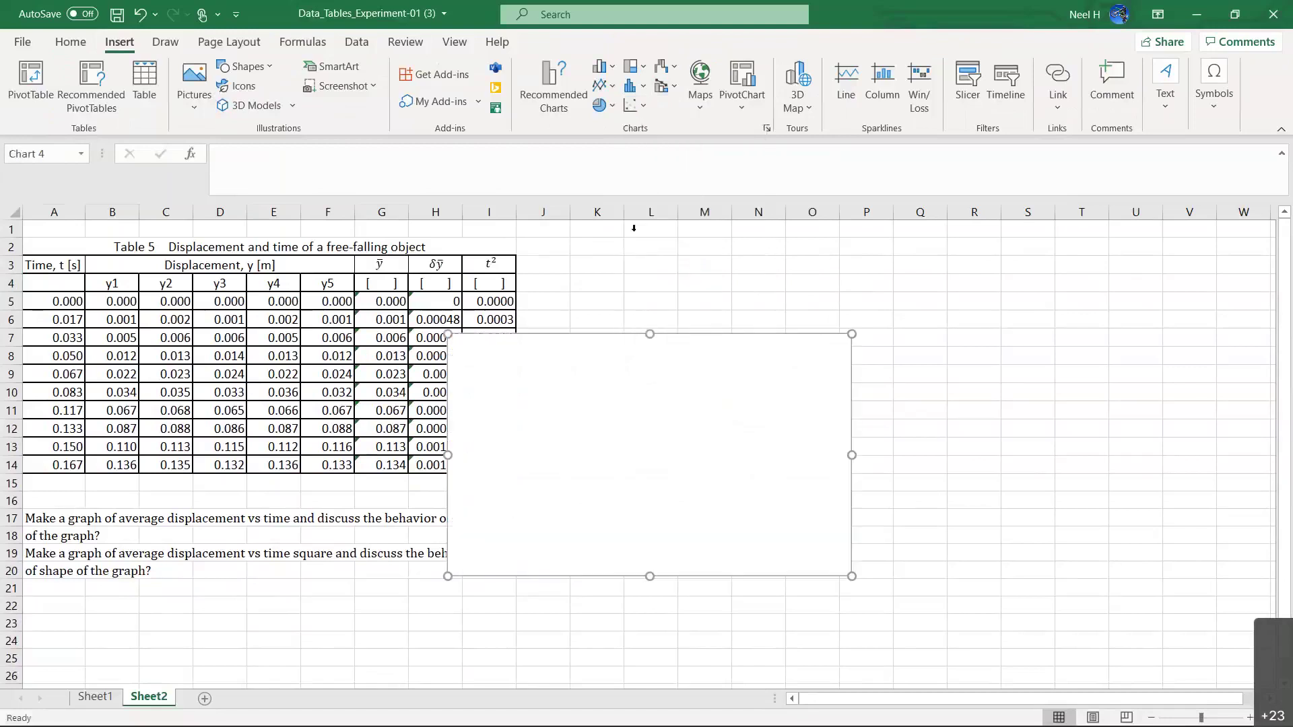
pyautogui.moveTo(598, 381); pyautogui.dragTo(787, 292)
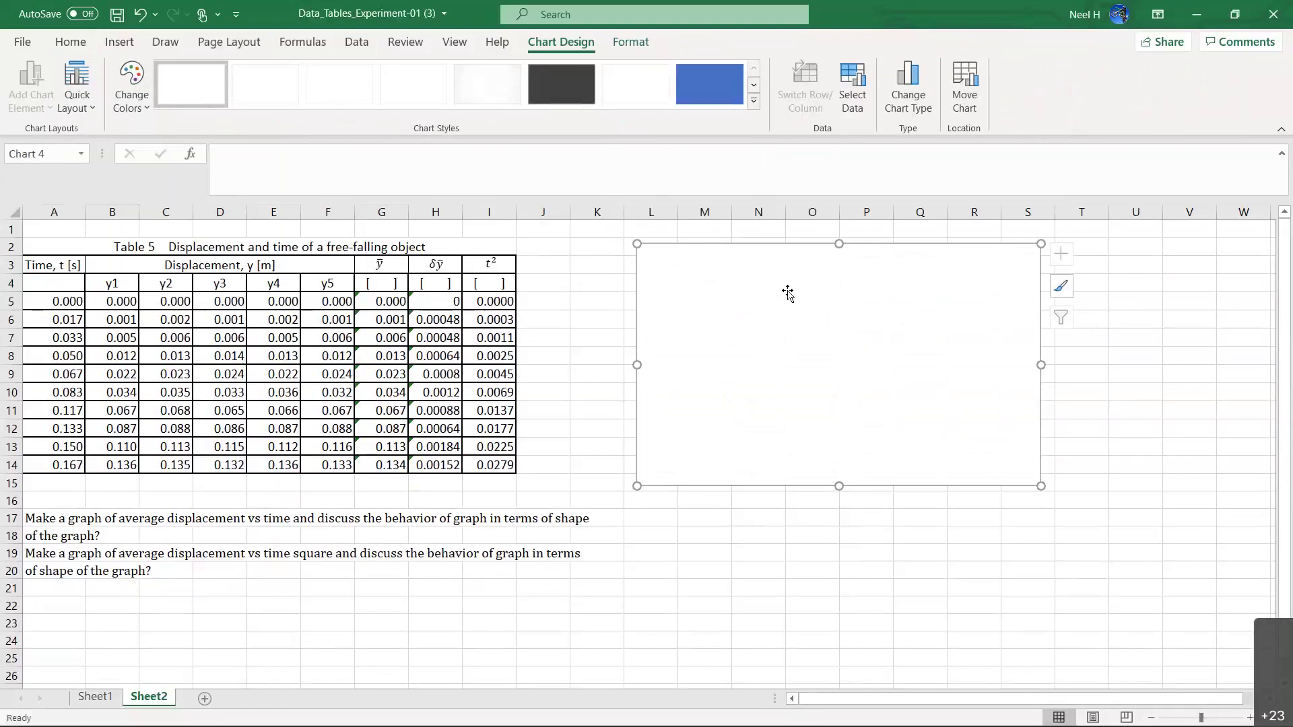
pyautogui.moveTo(52, 301); pyautogui.dragTo(106, 463)
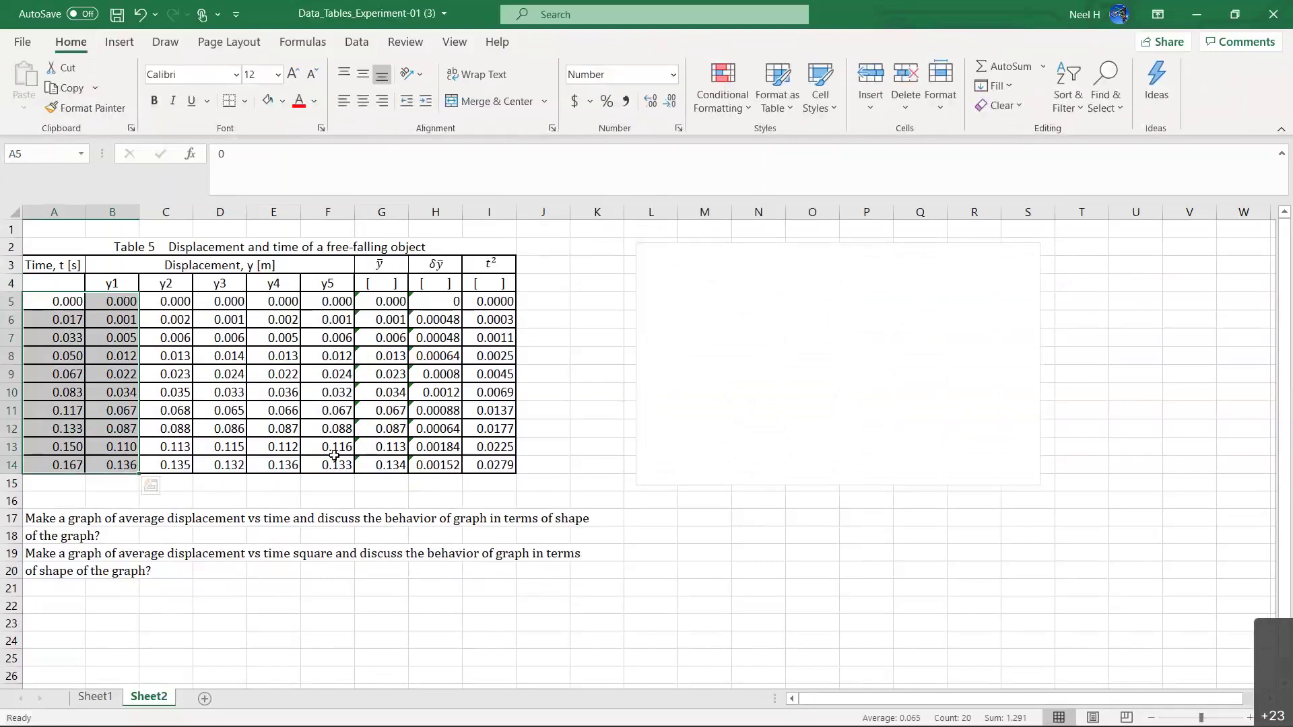
pyautogui.click(824, 308)
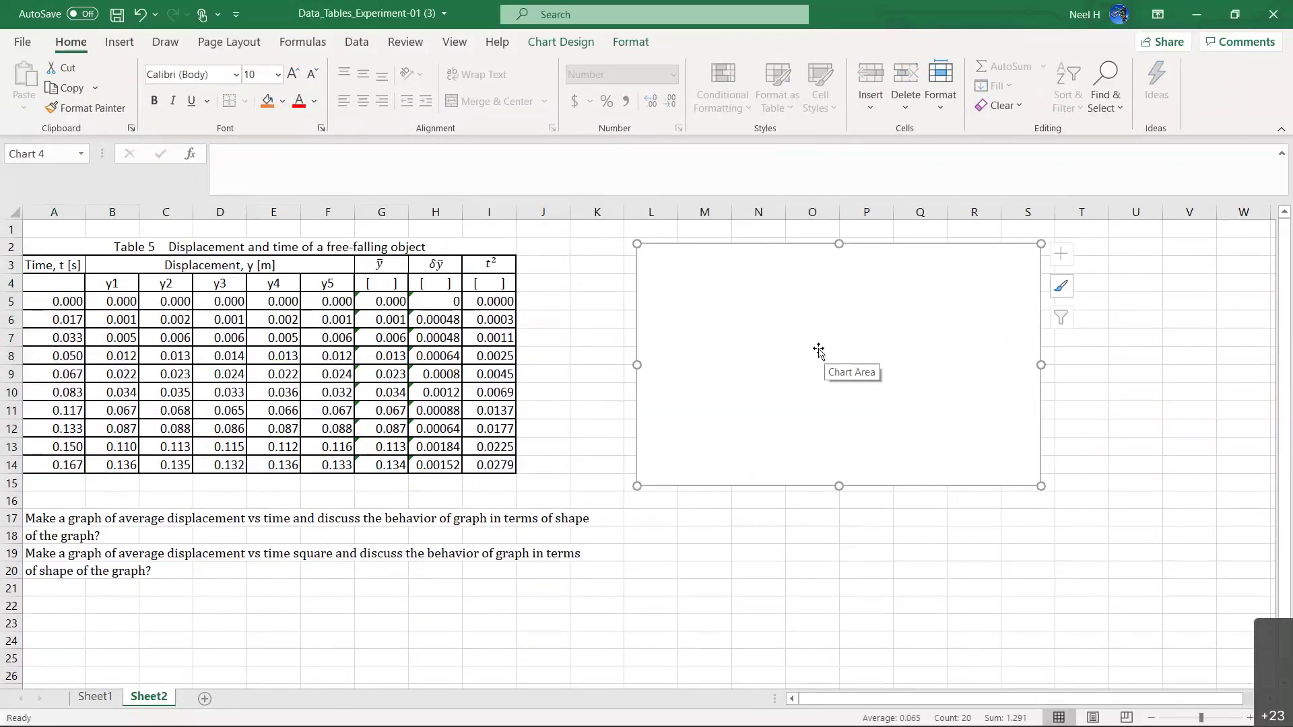
pyautogui.doubleClick(874, 340)
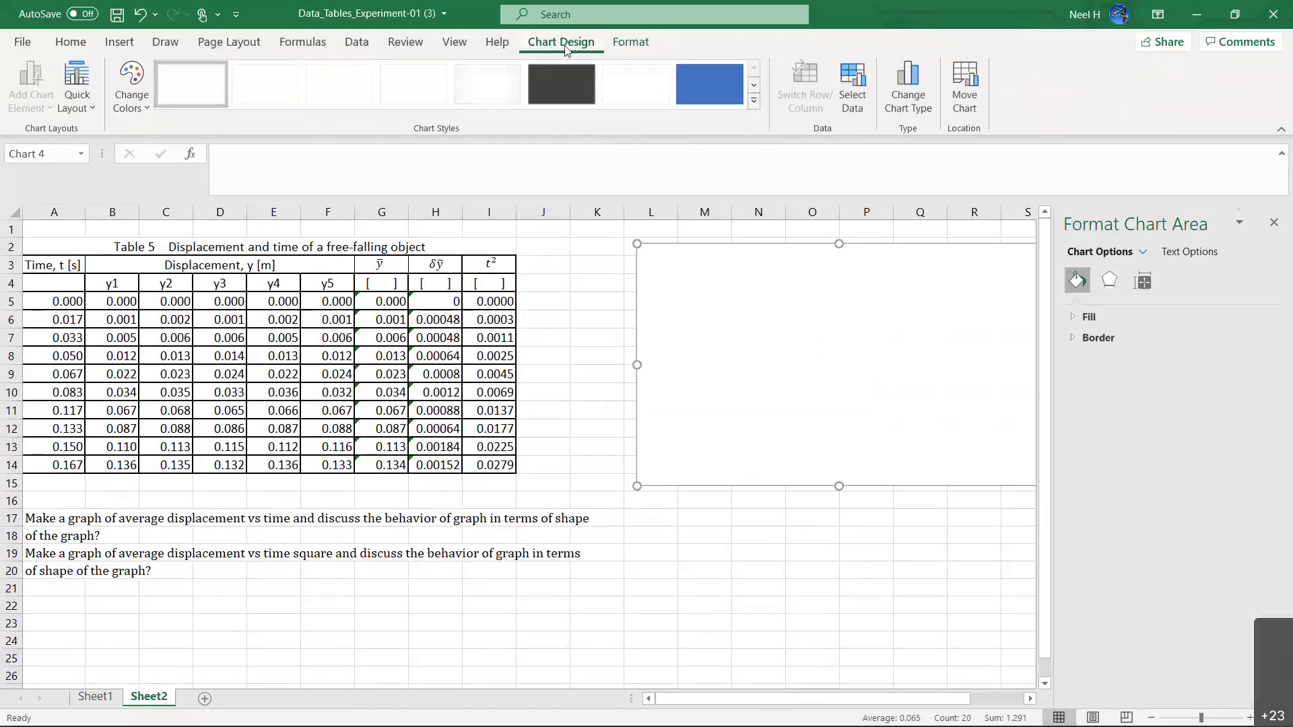
# Add a data series to the empty scatter chart with the times A5:A14 as its X values
pyautogui.click(853, 100)
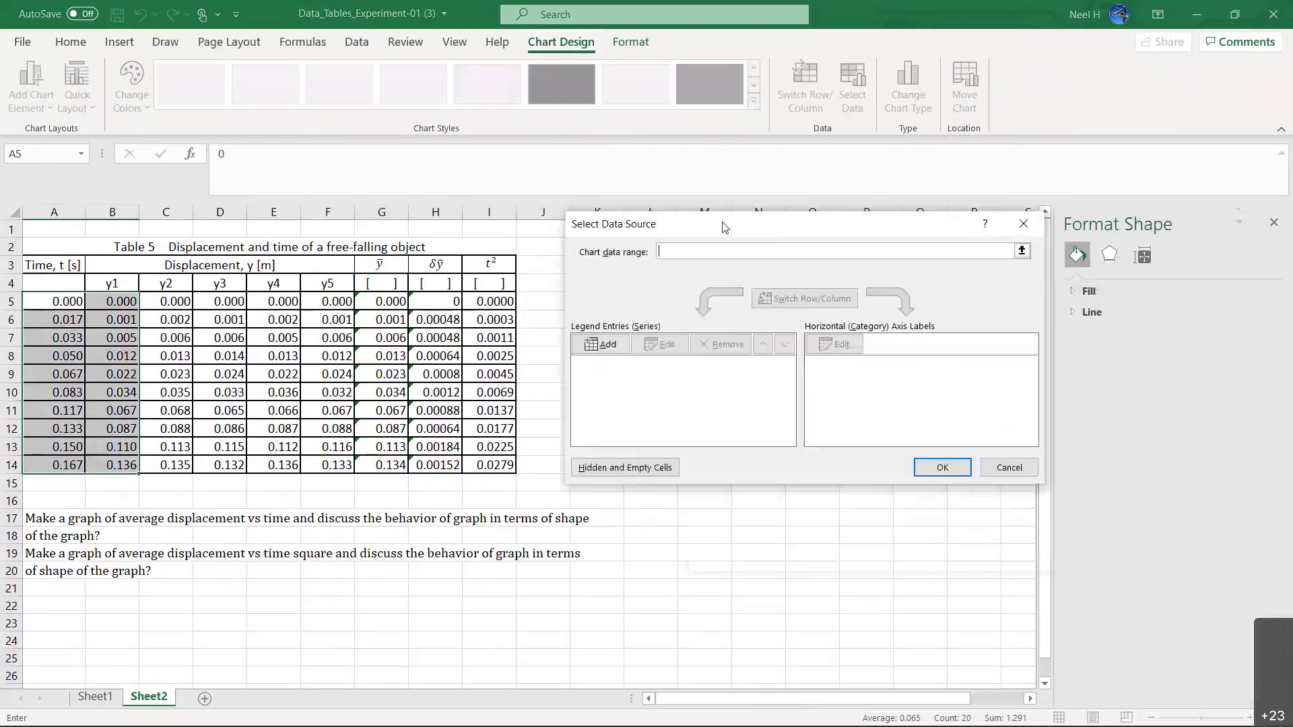
pyautogui.click(604, 346)
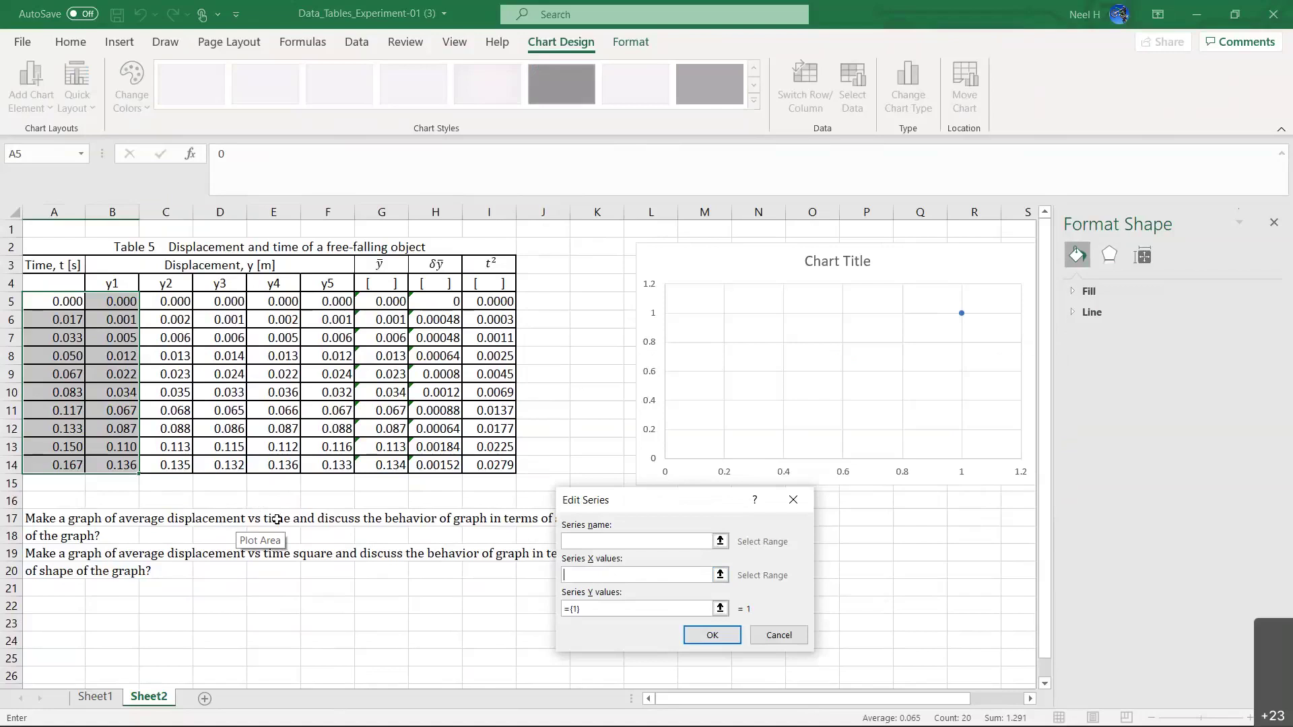
pyautogui.moveTo(55, 301); pyautogui.dragTo(58, 461)
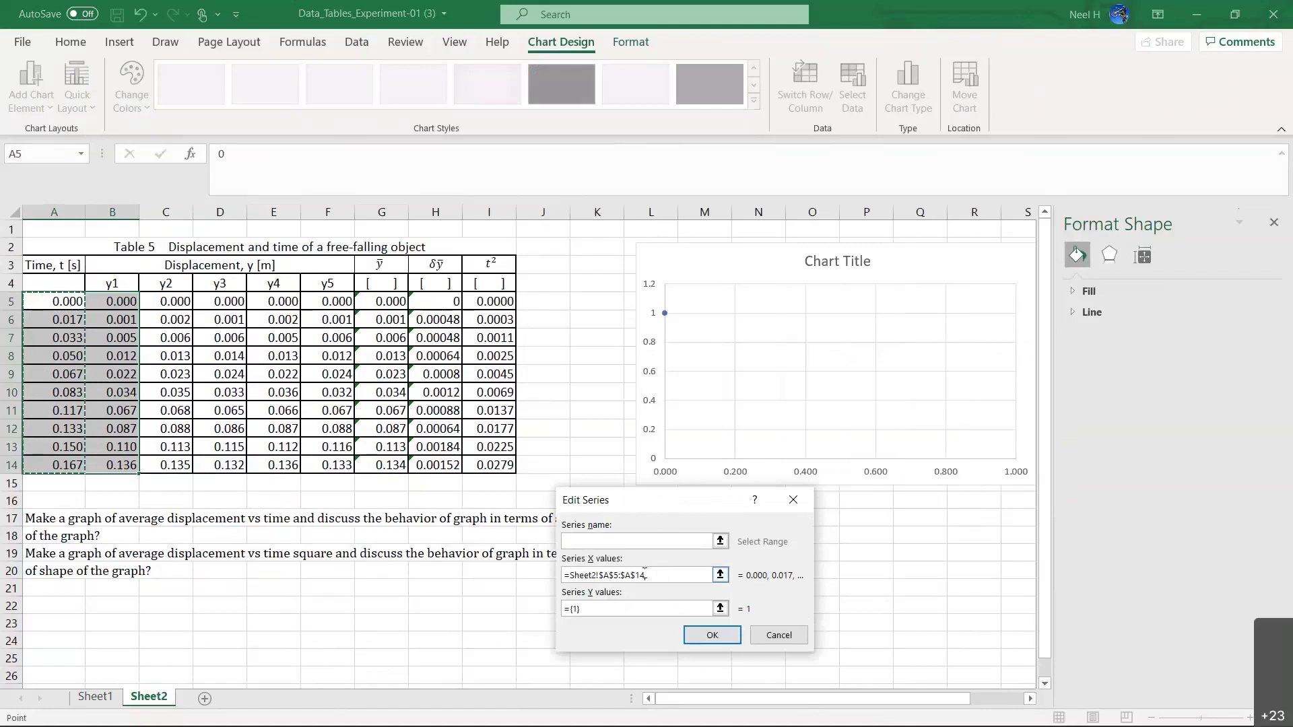
# Set the series' Y values to the ȳ averages G5:G14 and accept the chart's data source
pyautogui.click(593, 609)
pyautogui.press('BackSpace')
pyautogui.press('BackSpace')
pyautogui.press('BackSpace')
pyautogui.press('BackSpace')
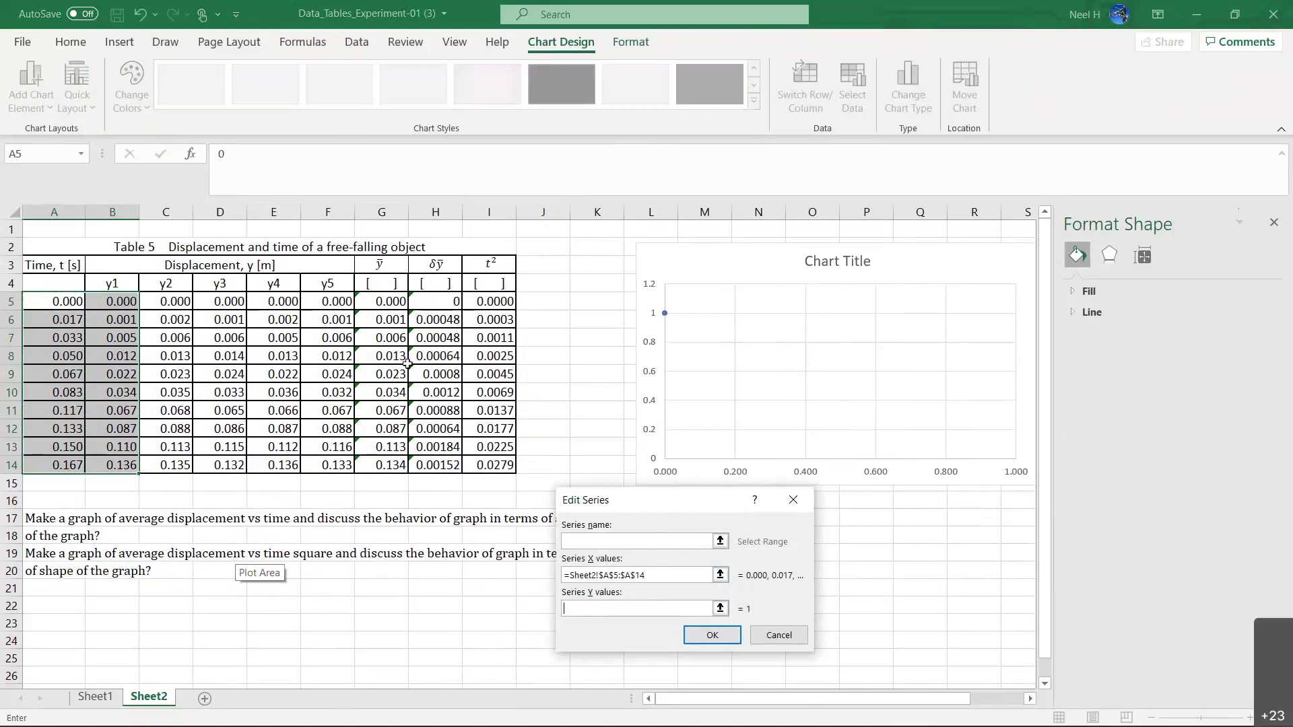
pyautogui.click(388, 300)
pyautogui.moveTo(388, 300); pyautogui.dragTo(427, 463)
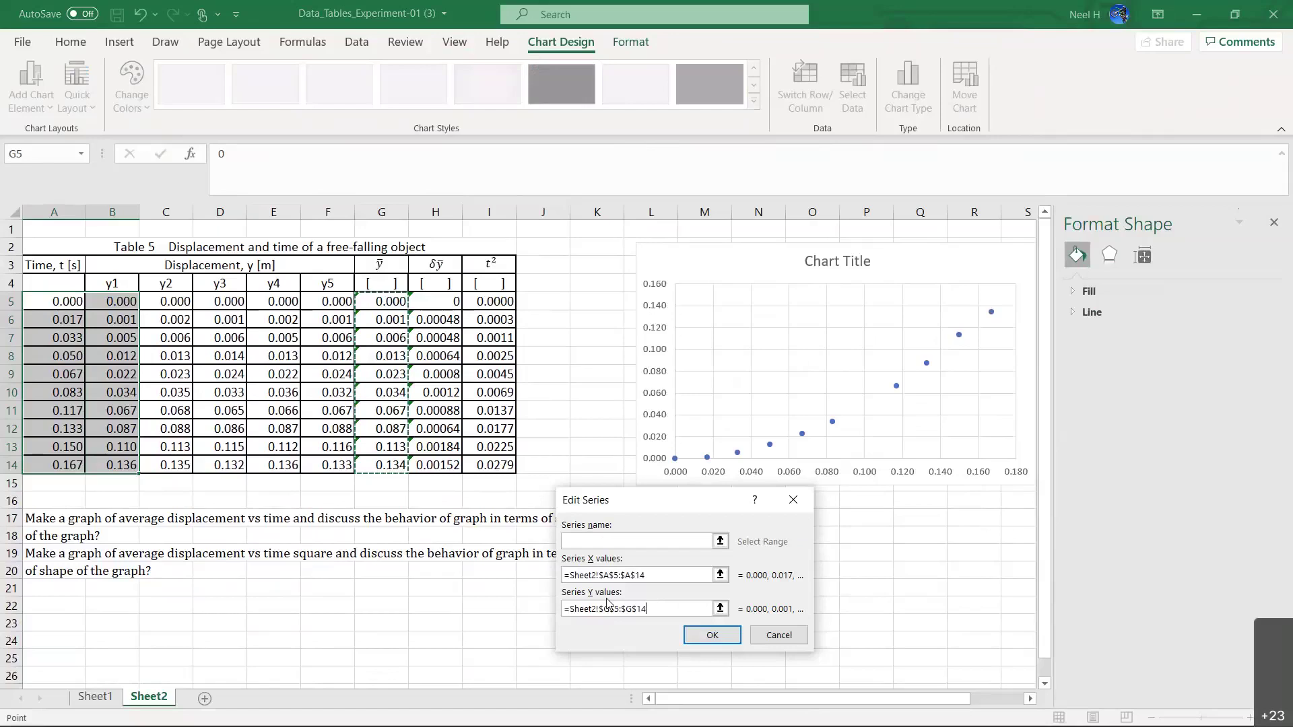
pyautogui.click(711, 635)
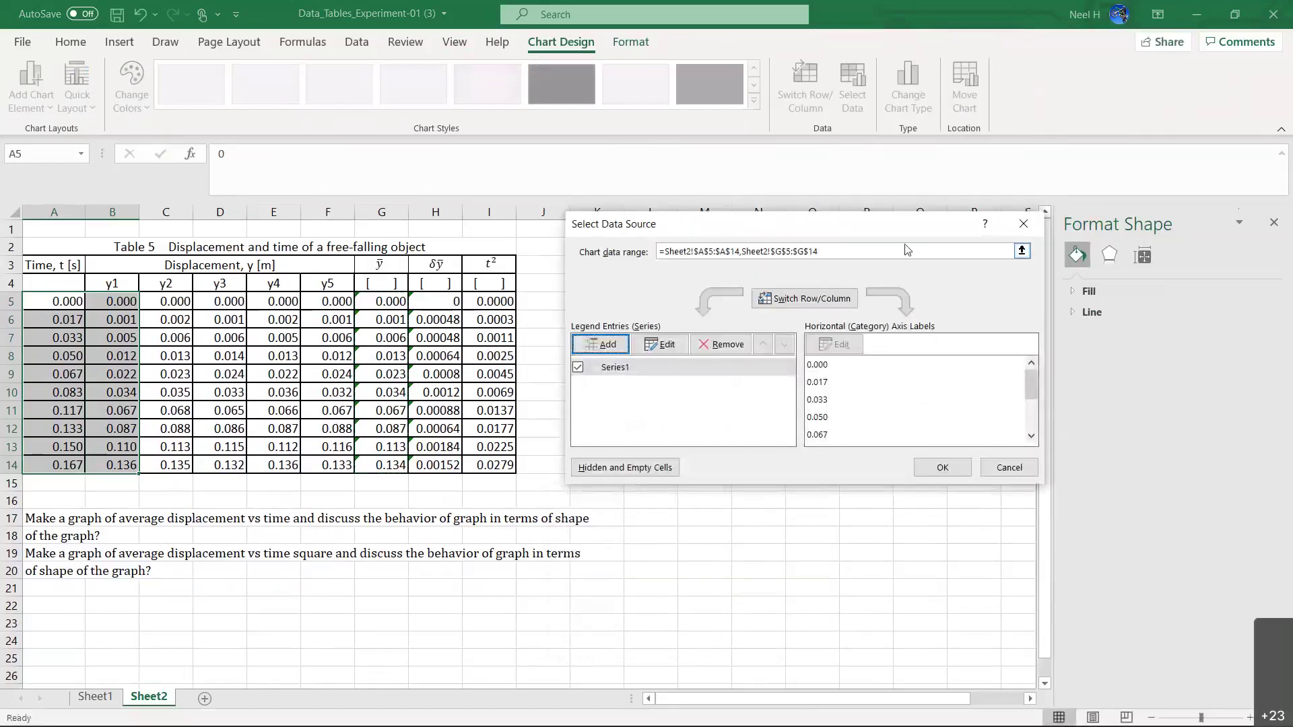
pyautogui.click(942, 468)
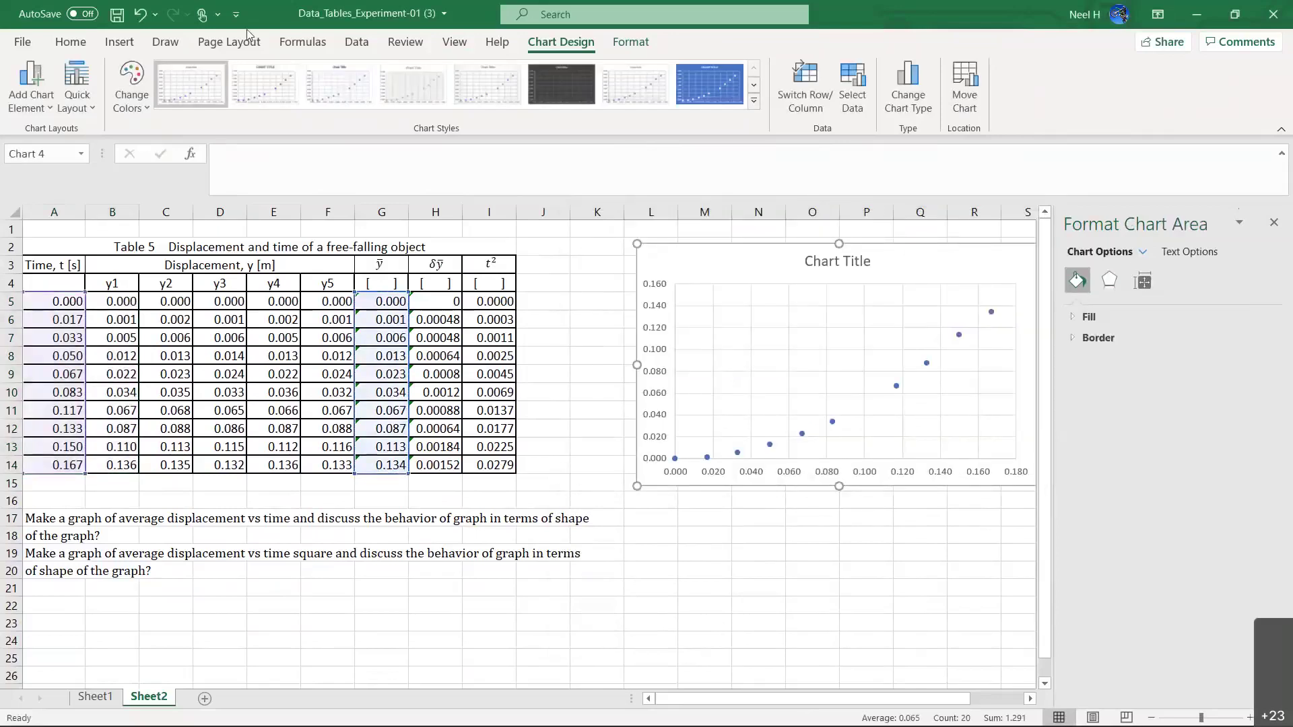
# Reapply the plain scatter type to the displacement vs time chart and reposition the chart closer to Table 5
pyautogui.click(117, 42)
pyautogui.click(644, 106)
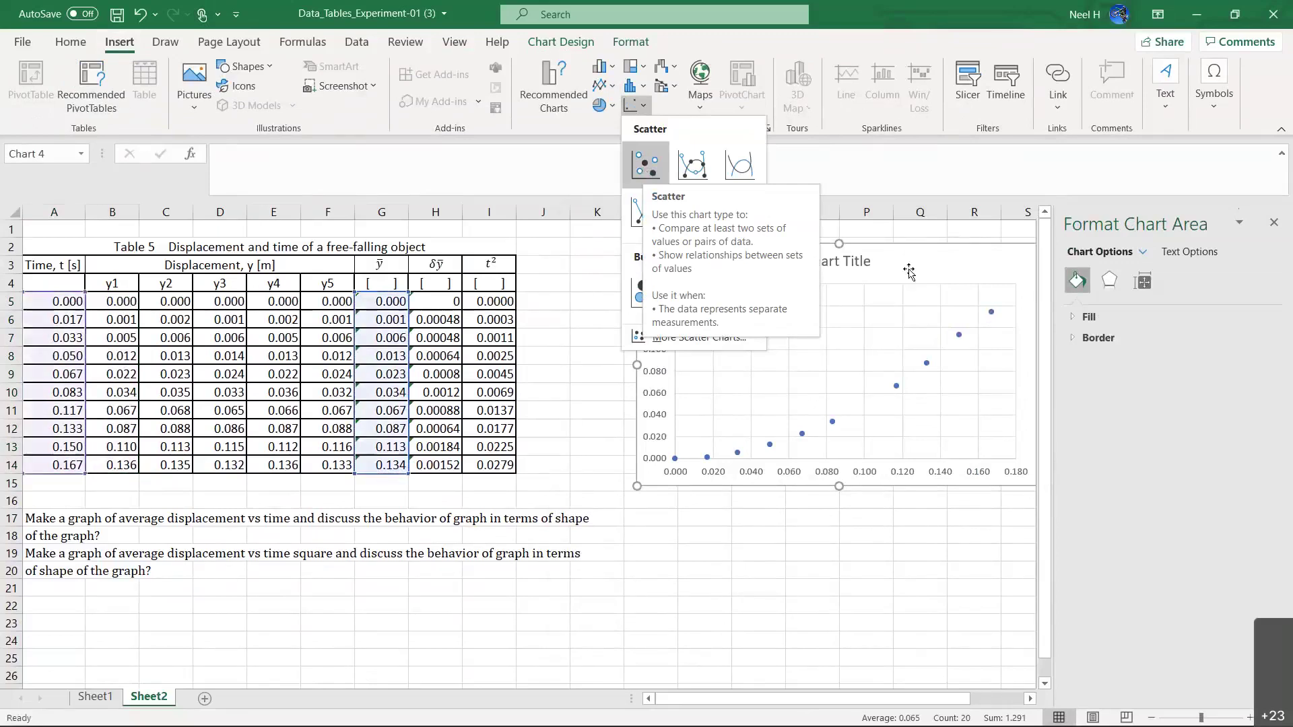
pyautogui.click(645, 171)
pyautogui.moveTo(921, 263); pyautogui.dragTo(860, 269)
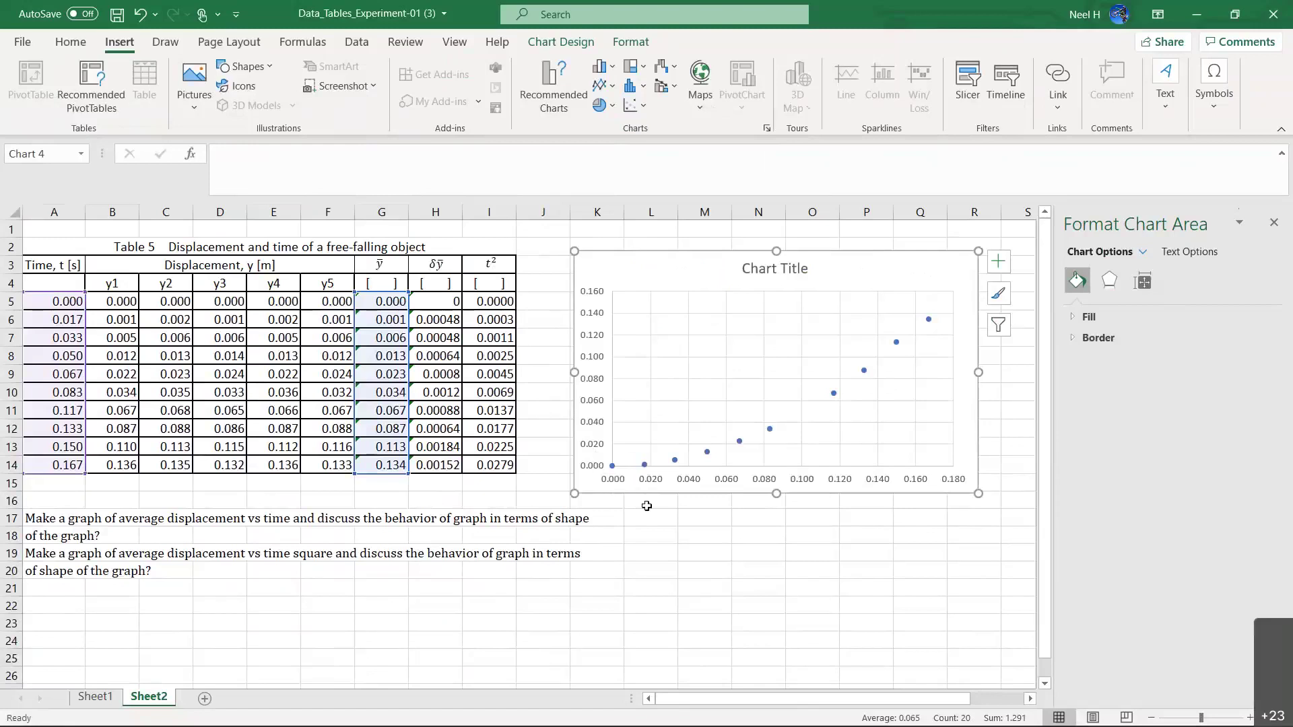
pyautogui.moveTo(672, 269); pyautogui.dragTo(703, 267)
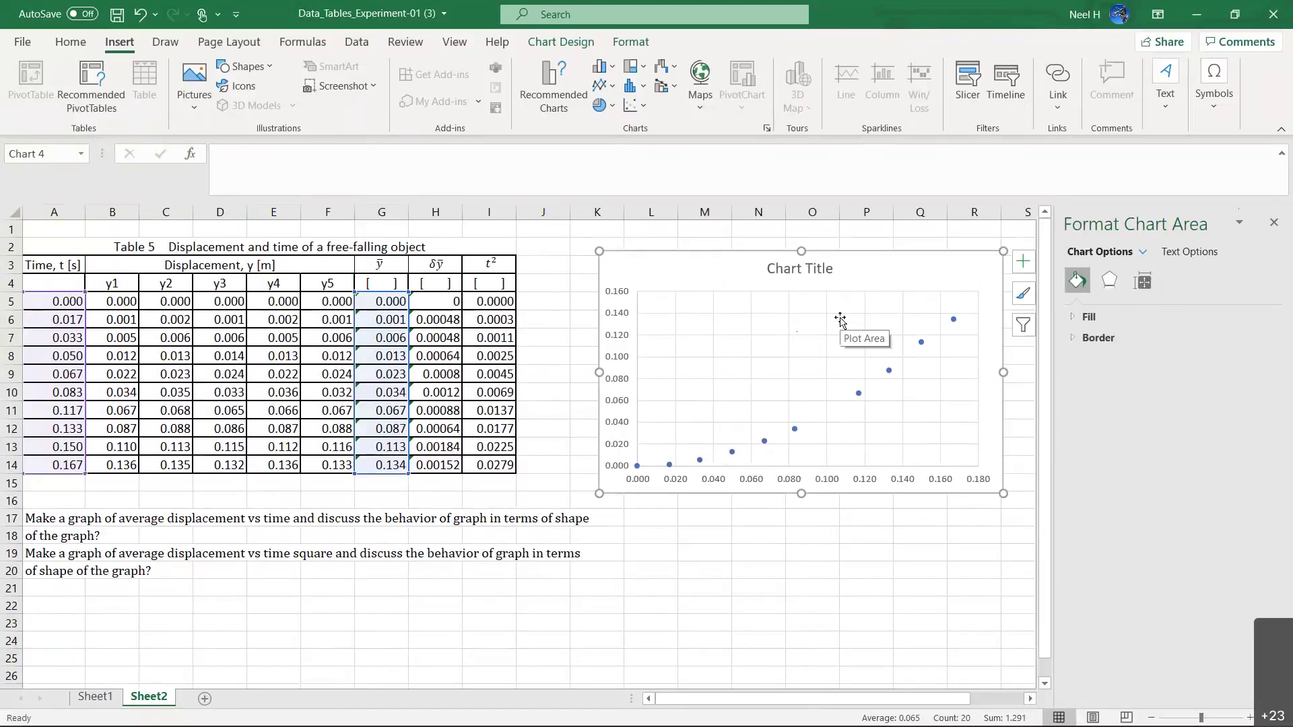
pyautogui.moveTo(902, 273); pyautogui.dragTo(890, 268)
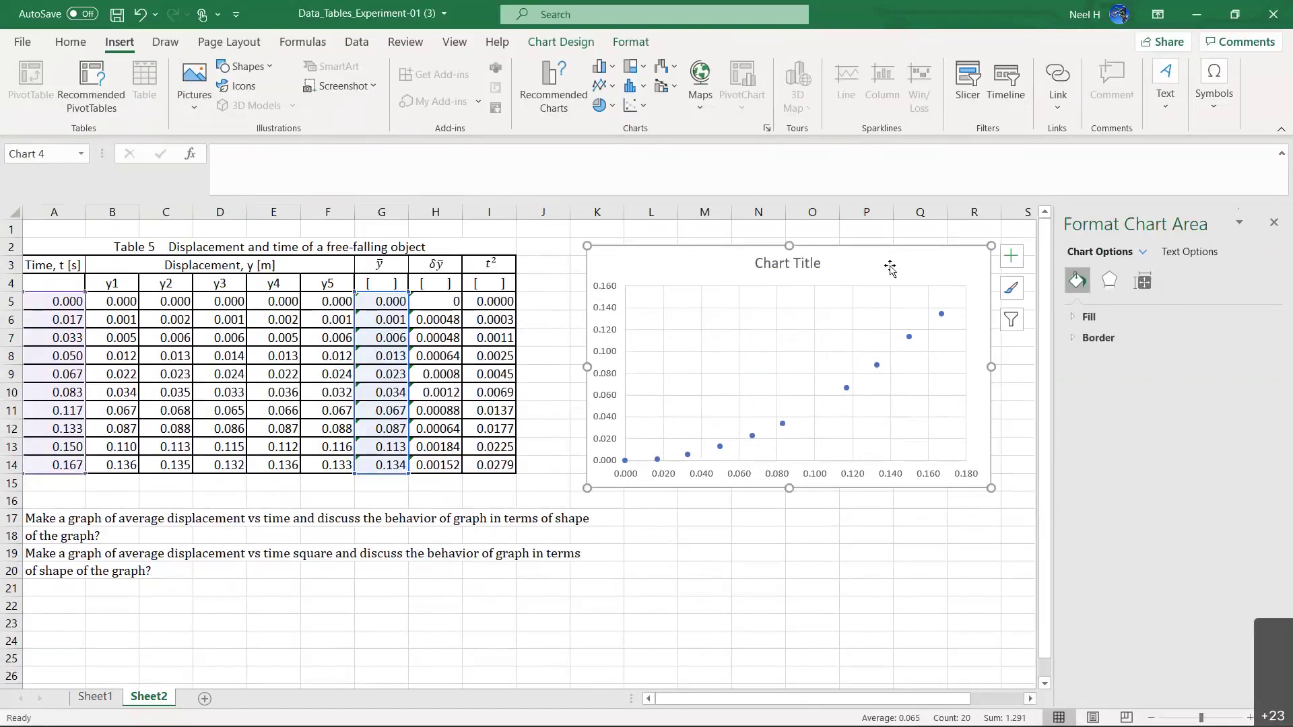
# Delete the displacement vs time scatter chart from Sheet2
pyautogui.press('Delete')
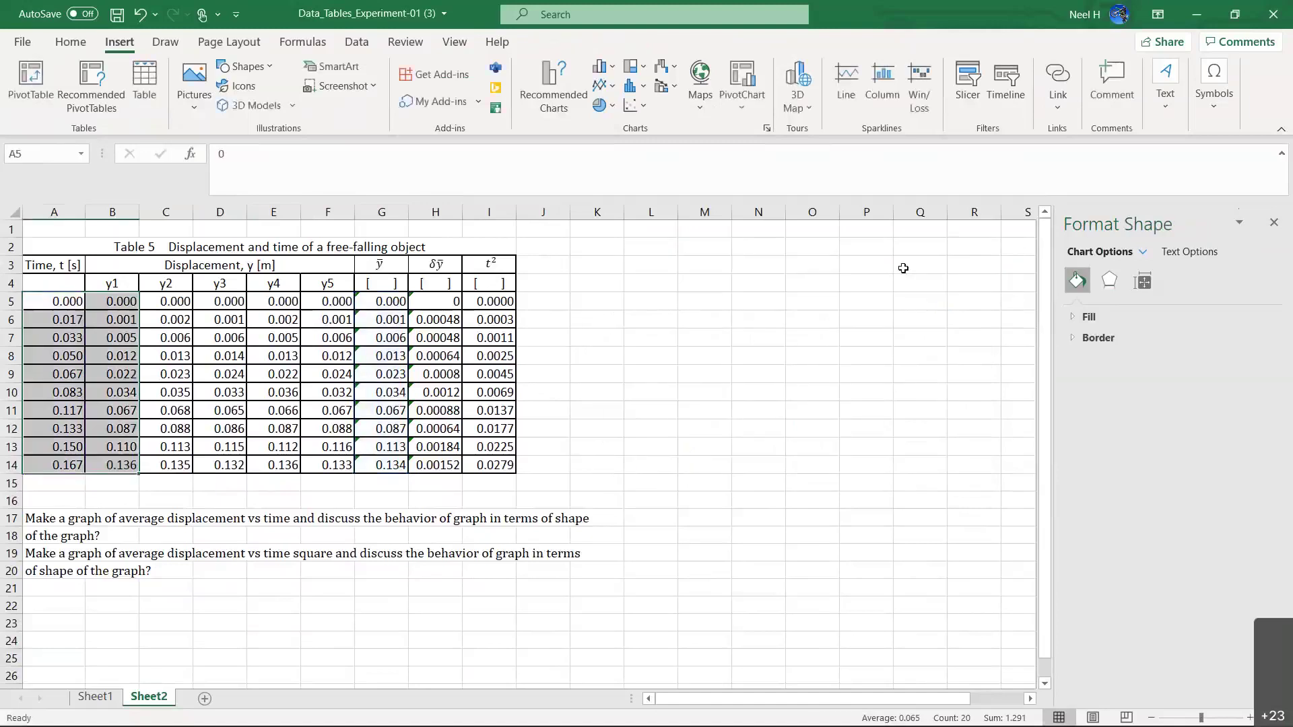
pyautogui.click(659, 320)
pyautogui.click(829, 378)
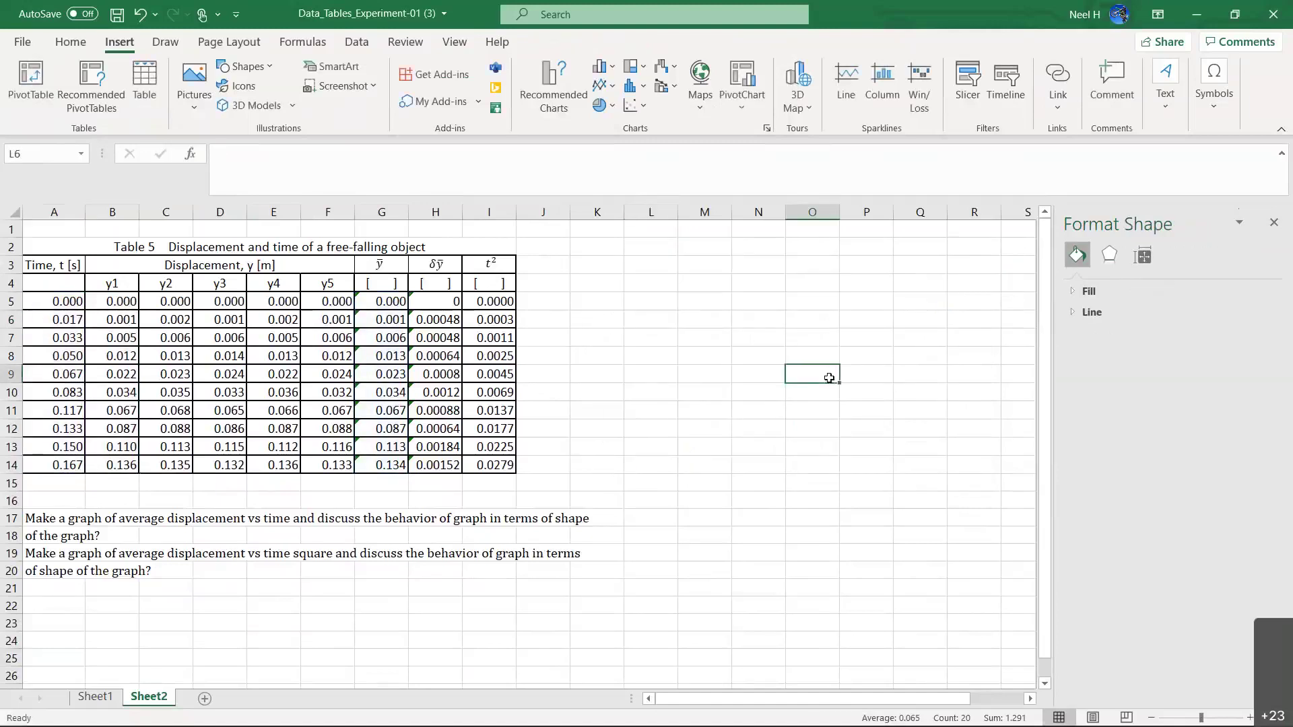
pyautogui.click(188, 356)
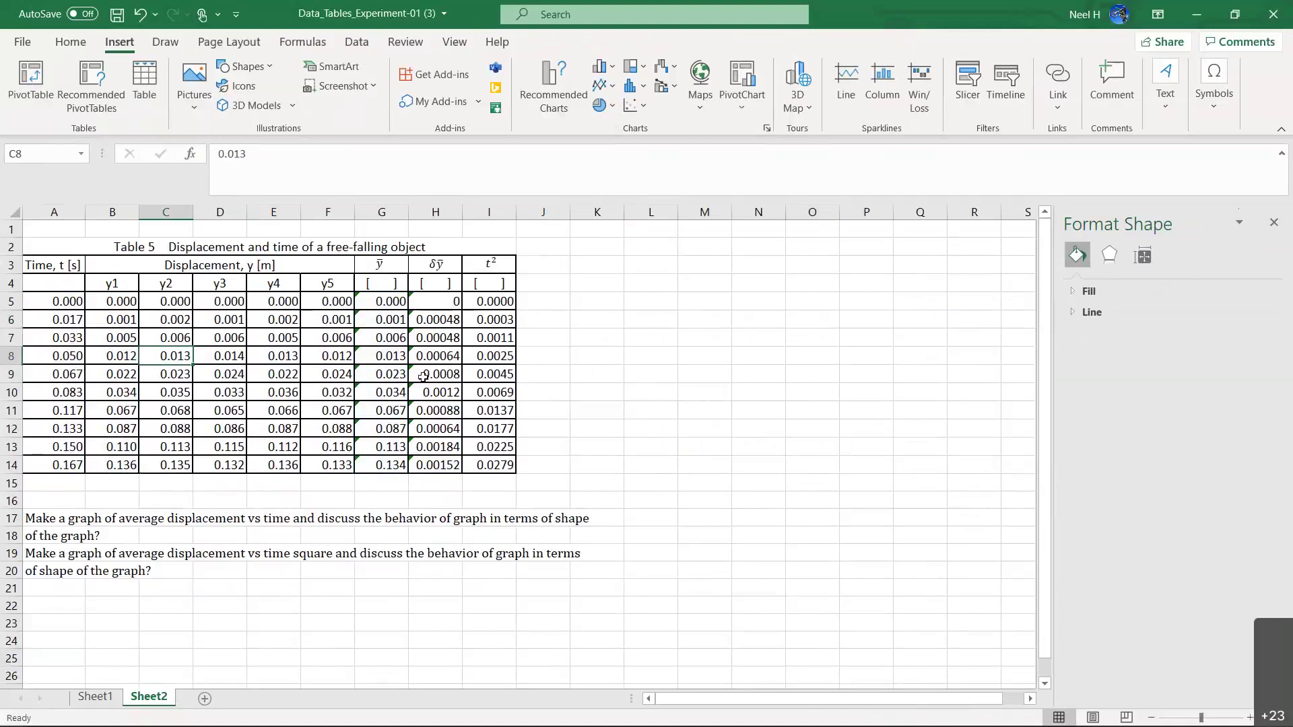
# Insert a new empty plain scatter chart from a blank cell and place it beside Table 5
pyautogui.click(799, 287)
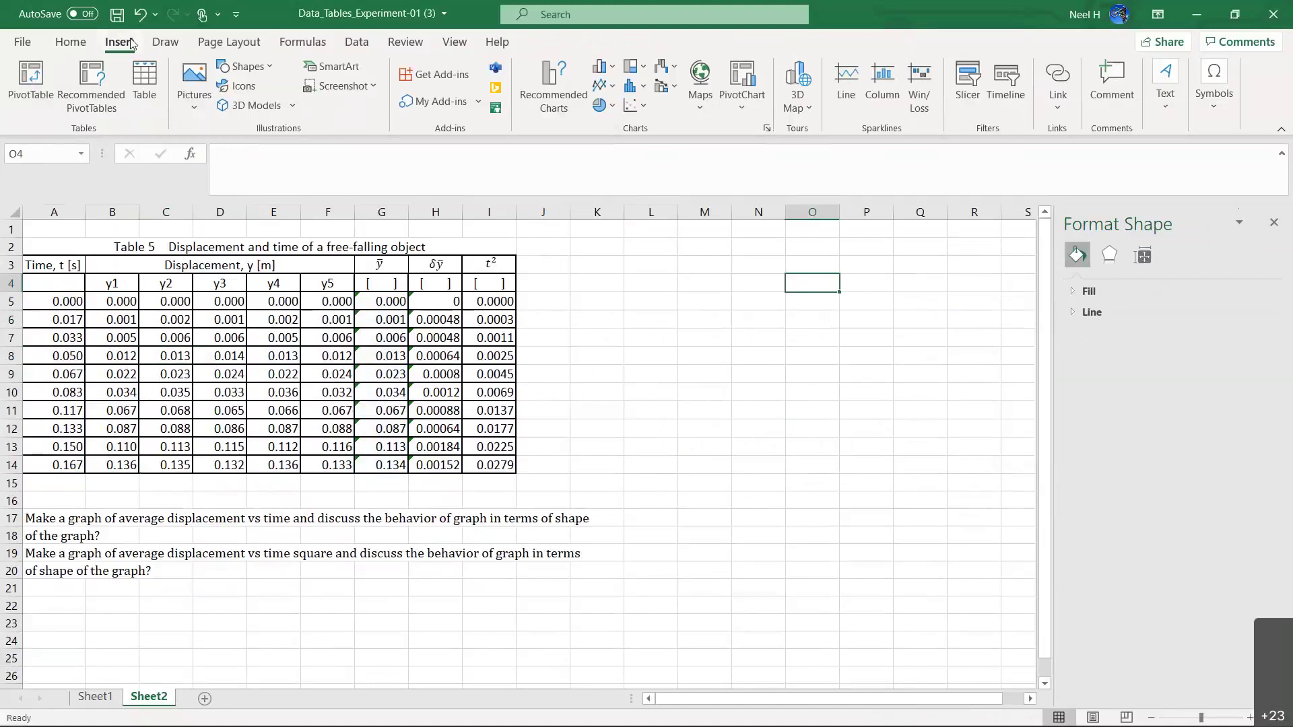
pyautogui.click(638, 107)
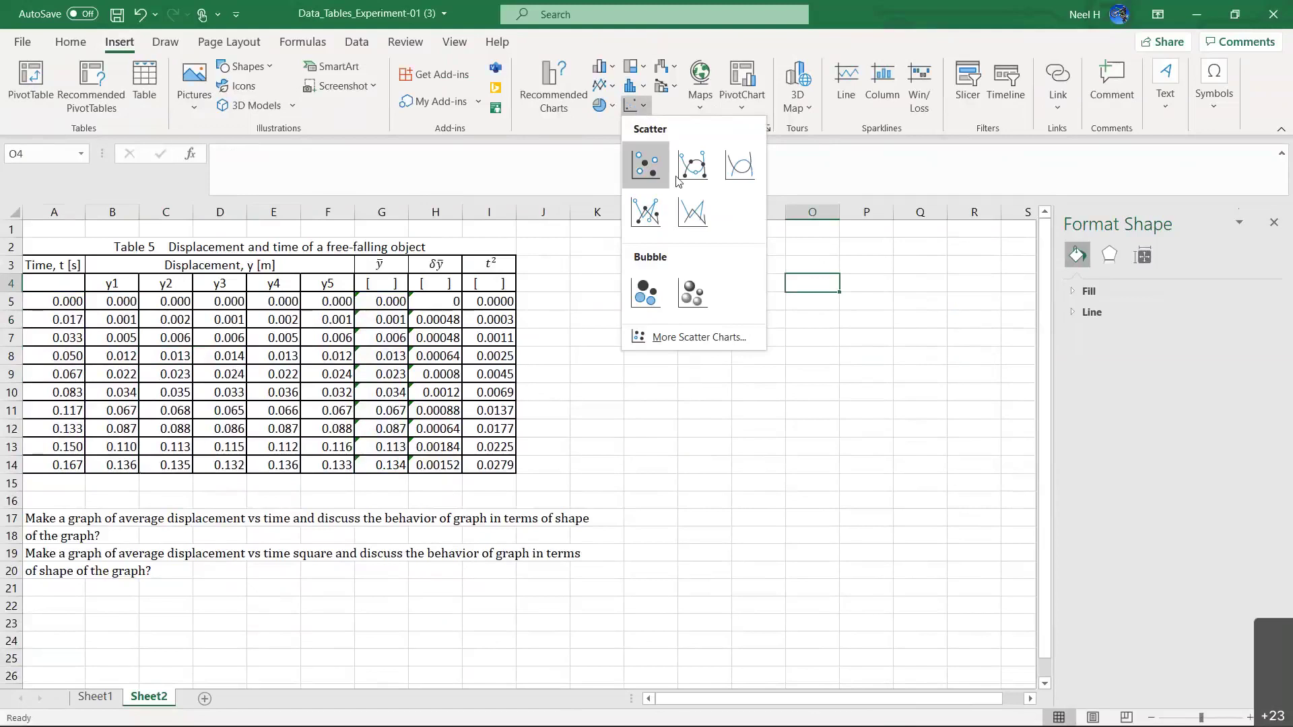
pyautogui.click(641, 170)
pyautogui.moveTo(647, 366); pyautogui.dragTo(842, 264)
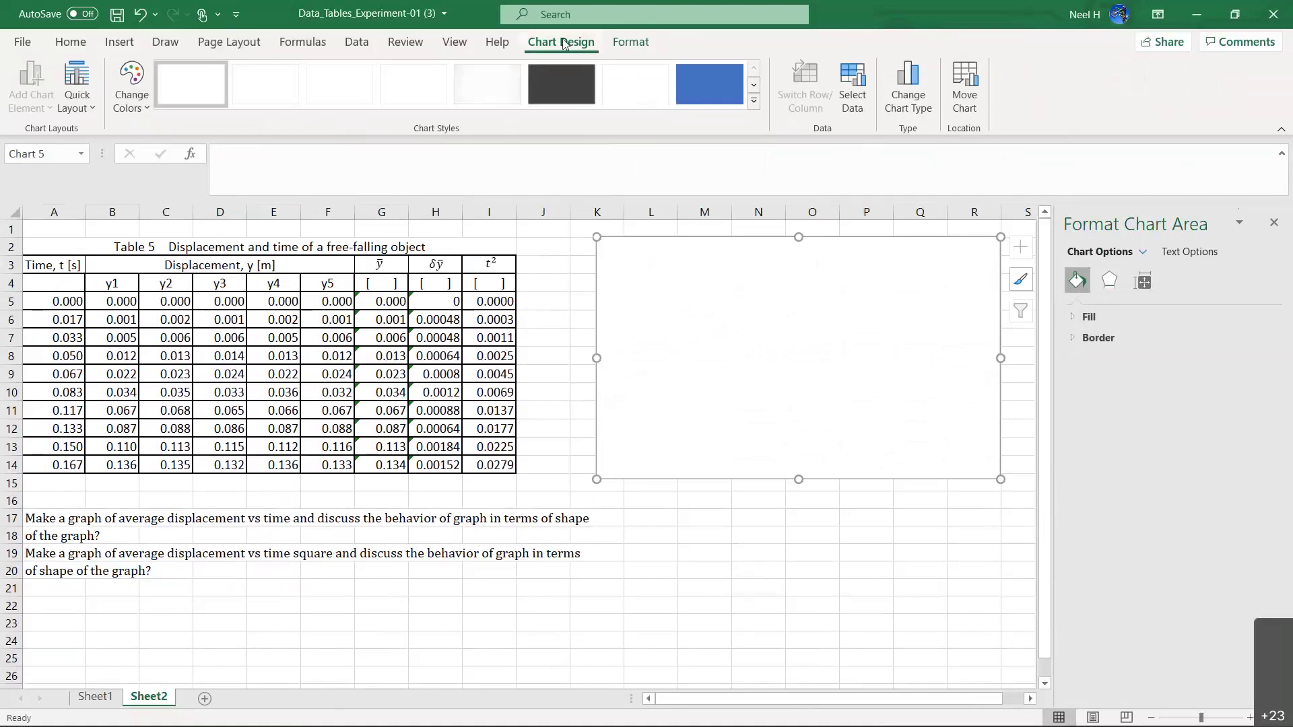
# Add a data series to the new scatter chart with the times A5:A14 as its X values
pyautogui.click(853, 87)
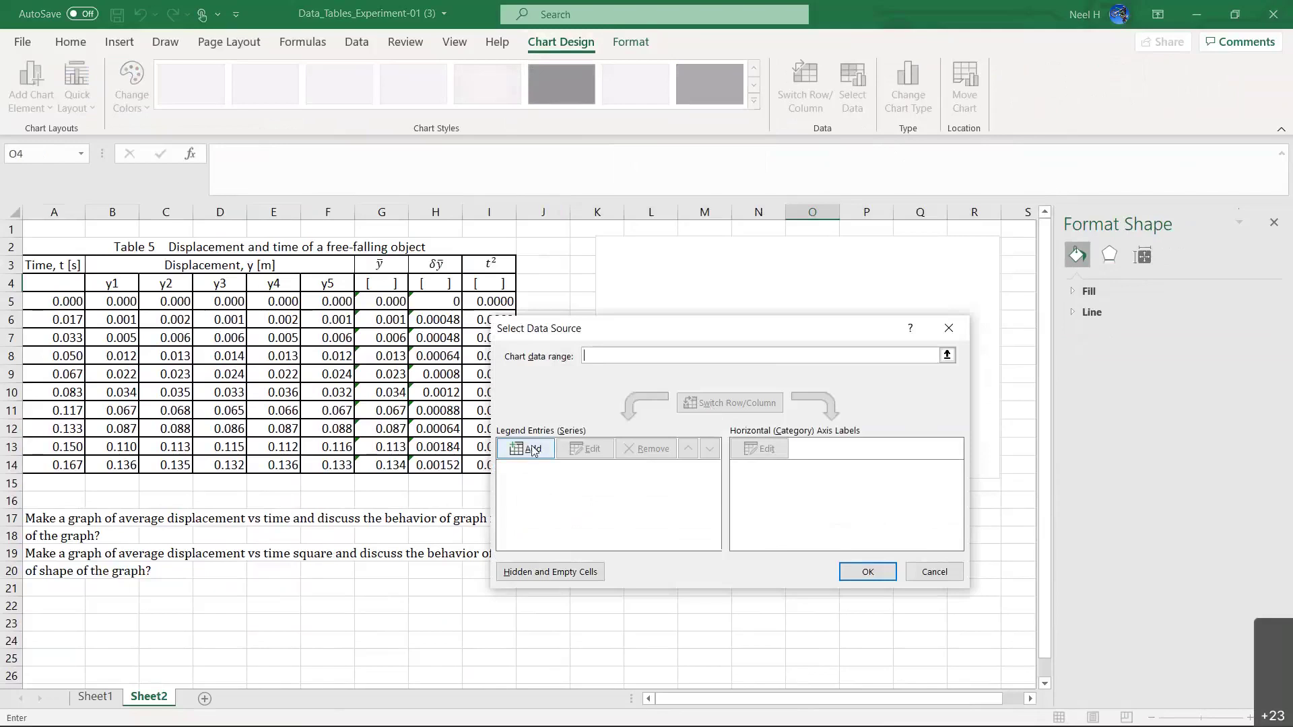
pyautogui.click(532, 449)
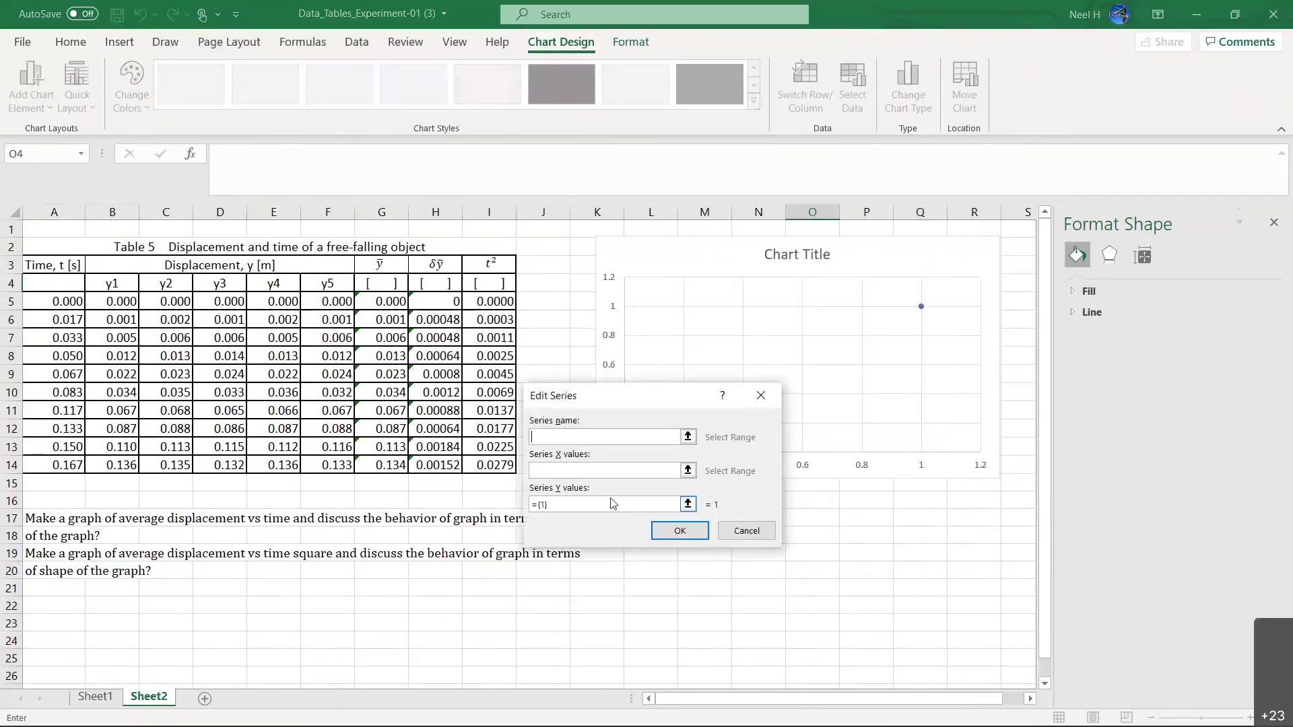
pyautogui.click(539, 471)
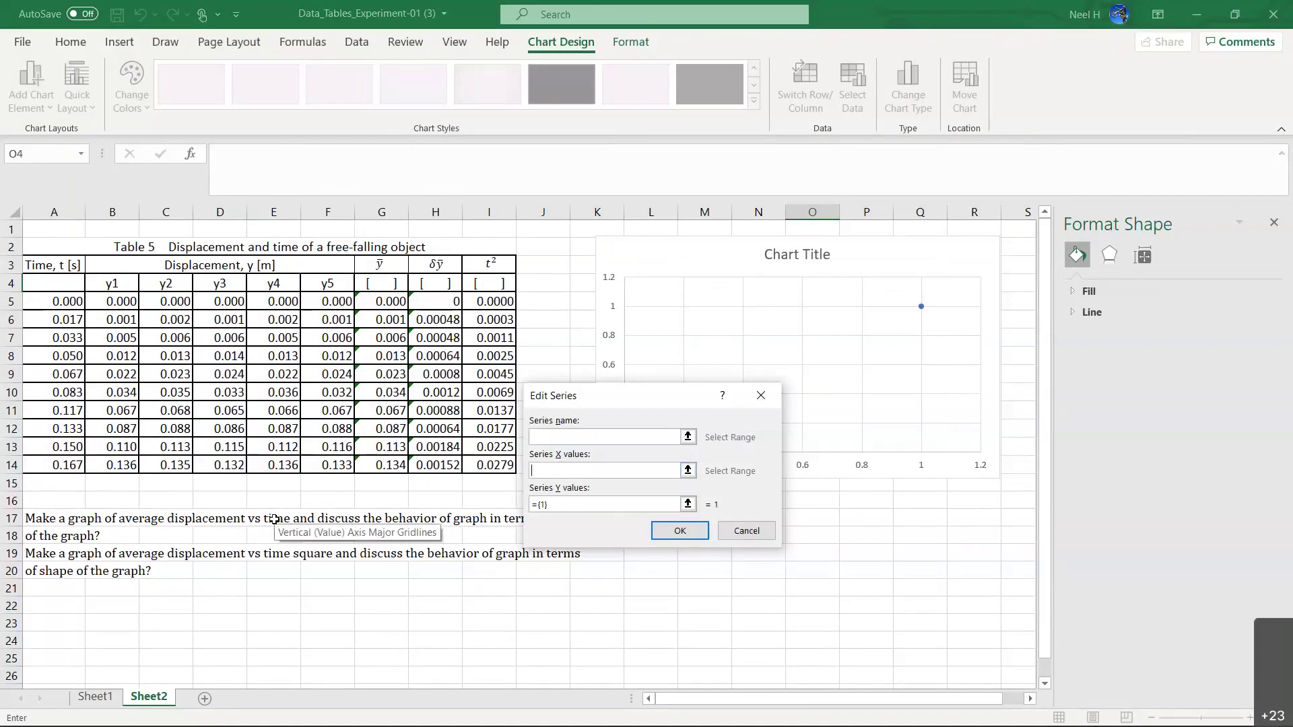
pyautogui.click(52, 299)
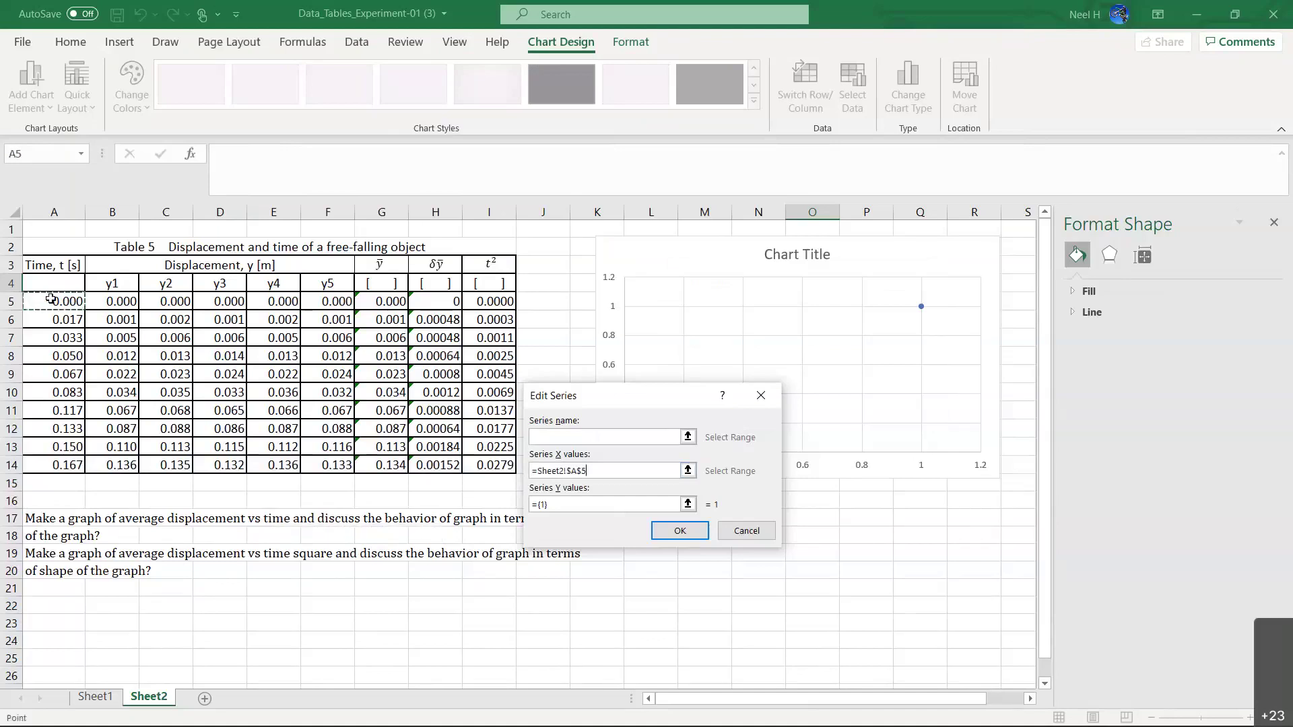
pyautogui.moveTo(52, 299); pyautogui.dragTo(47, 460)
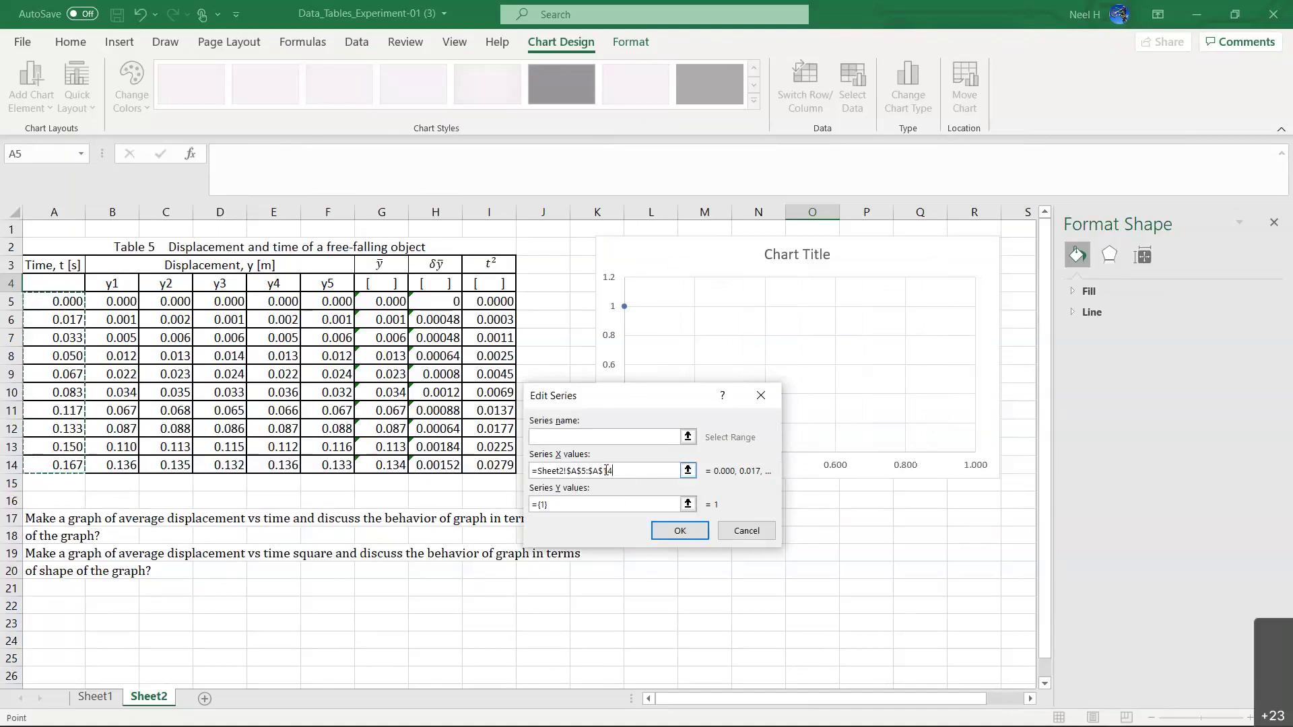
# Replace the new series' default Y values with the ȳ averages in G5:G14 and accept the series
pyautogui.click(563, 503)
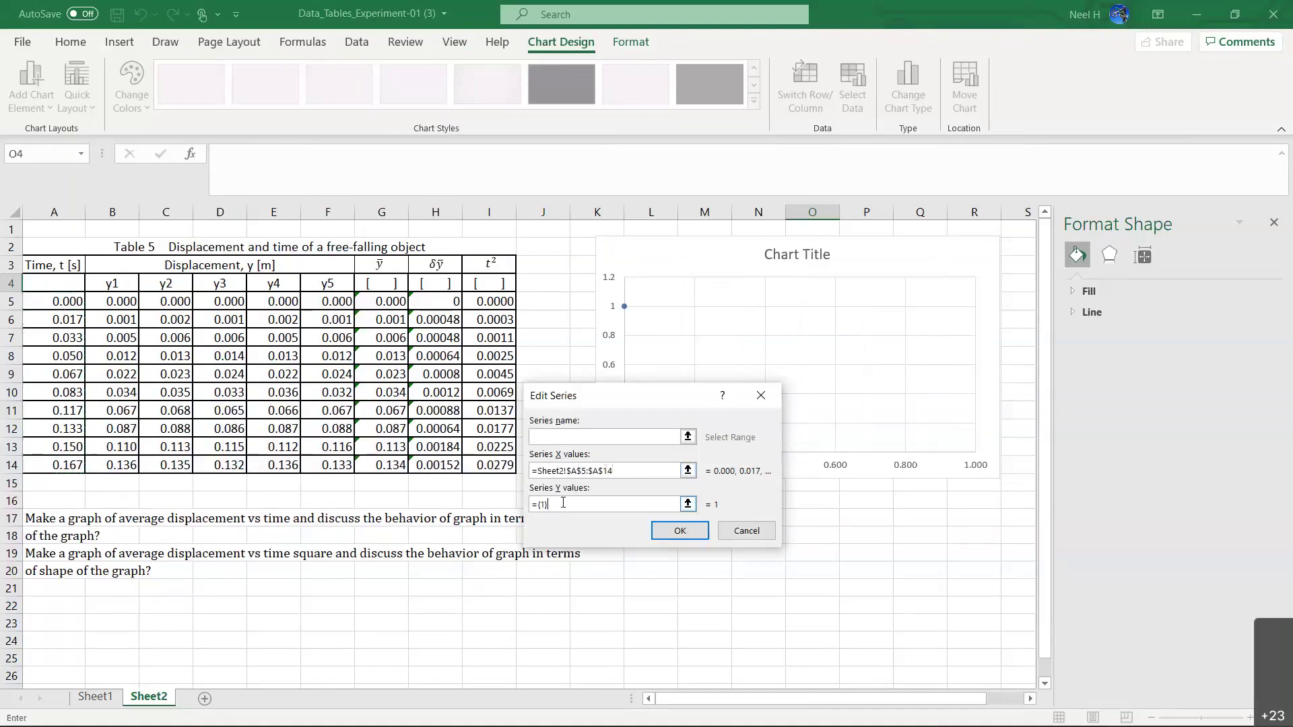
pyautogui.press('BackSpace')
pyautogui.press('BackSpace')
pyautogui.press('BackSpace')
pyautogui.press('BackSpace')
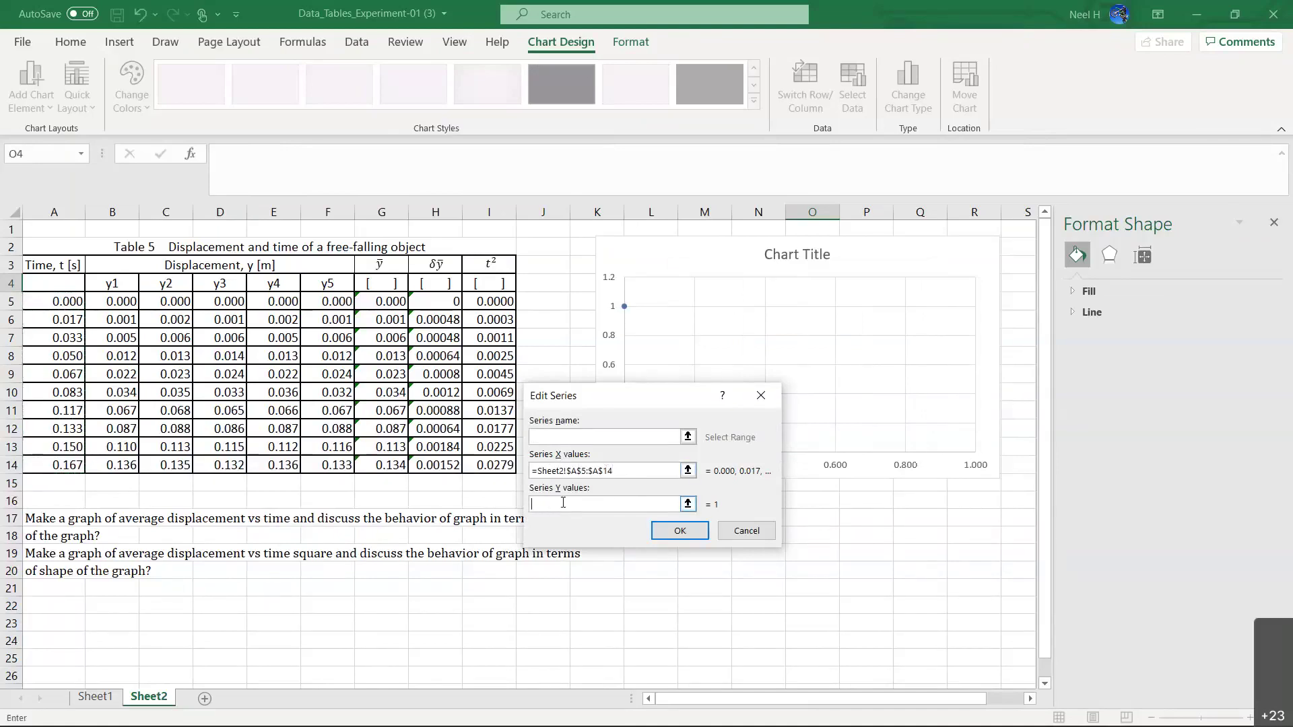
pyautogui.click(381, 301)
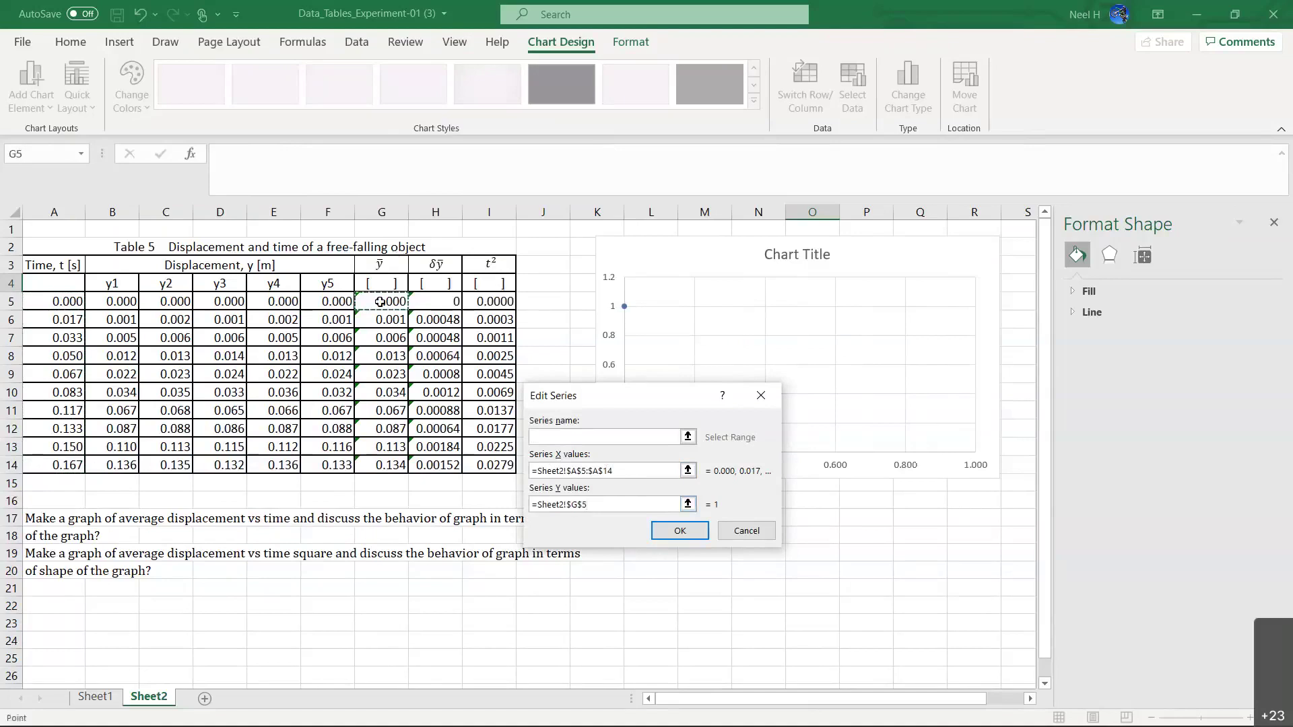
pyautogui.moveTo(380, 302); pyautogui.dragTo(385, 464)
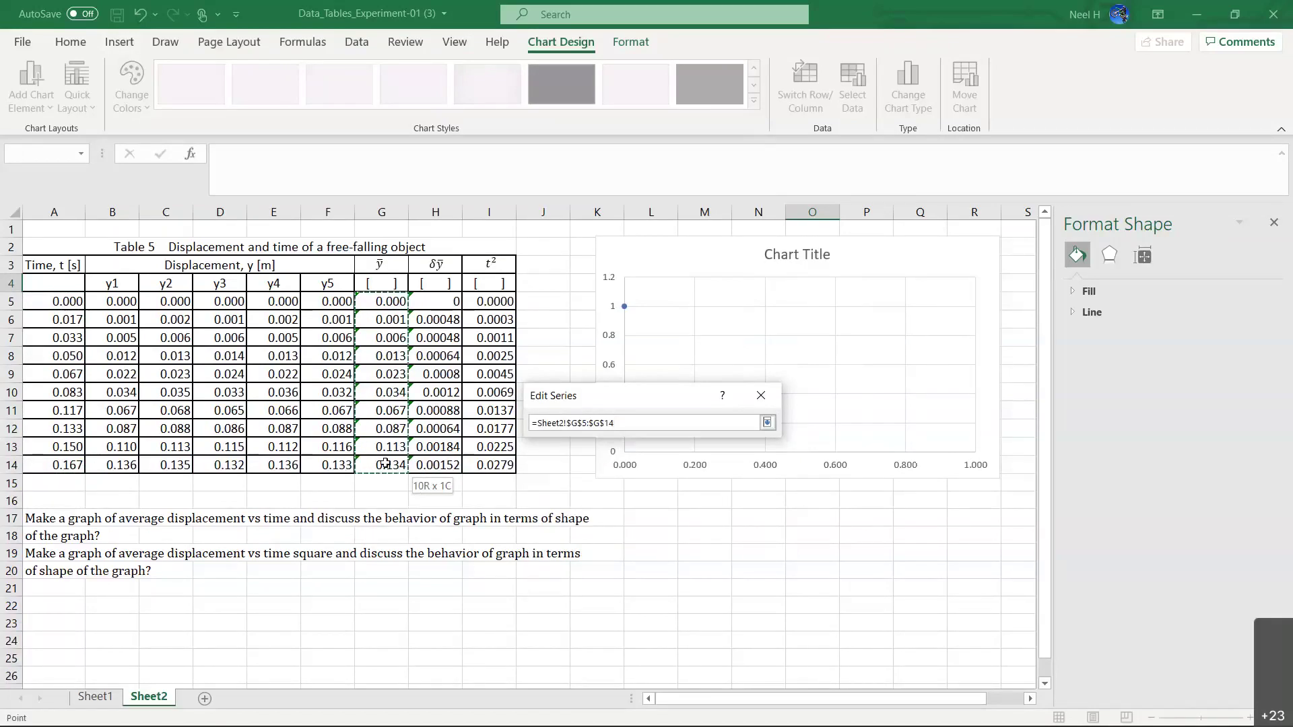
pyautogui.moveTo(385, 464); pyautogui.dragTo(385, 465)
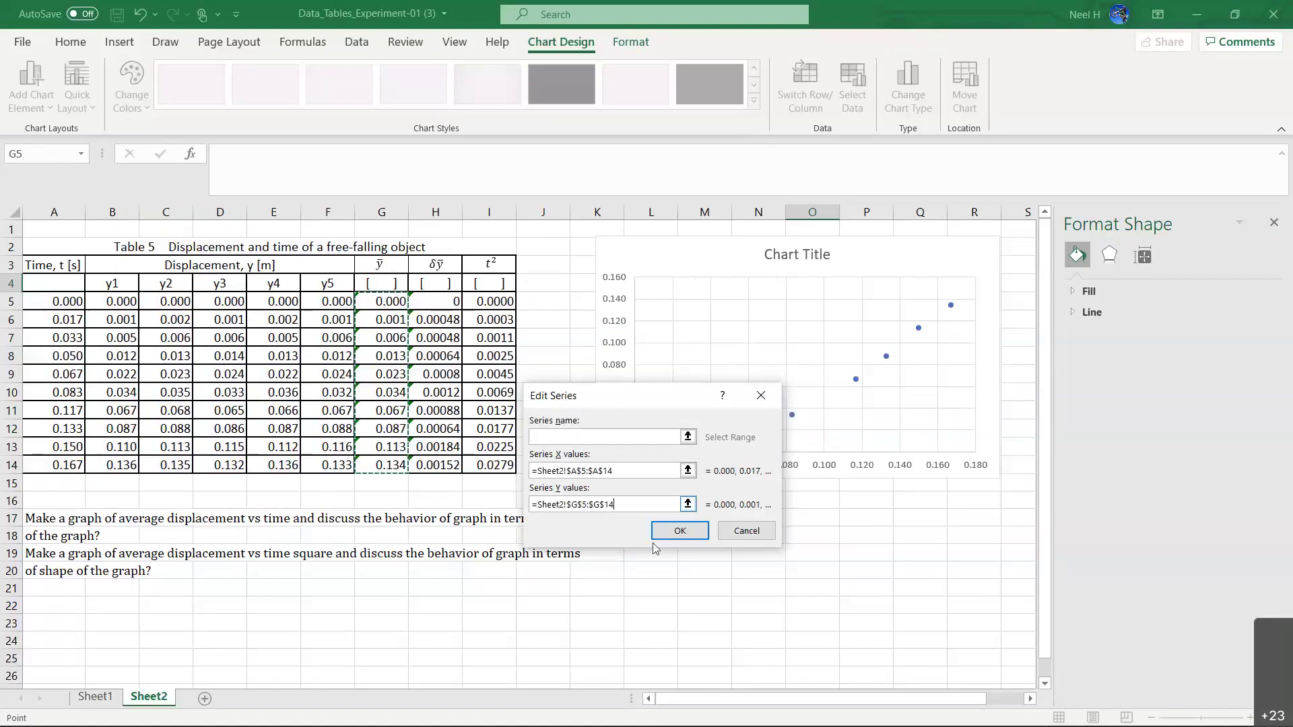
pyautogui.click(696, 536)
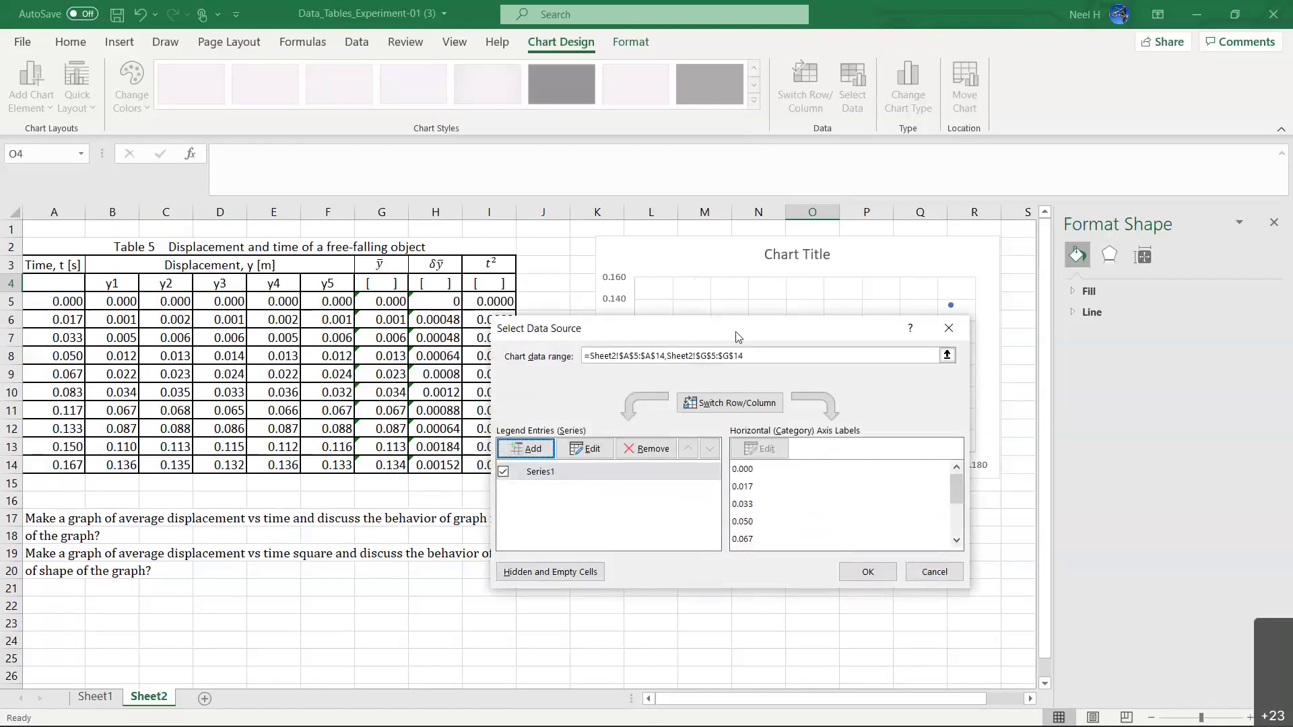
# Accept the selected data source and shift the scatter chart slightly down beside Table 5
pyautogui.click(869, 573)
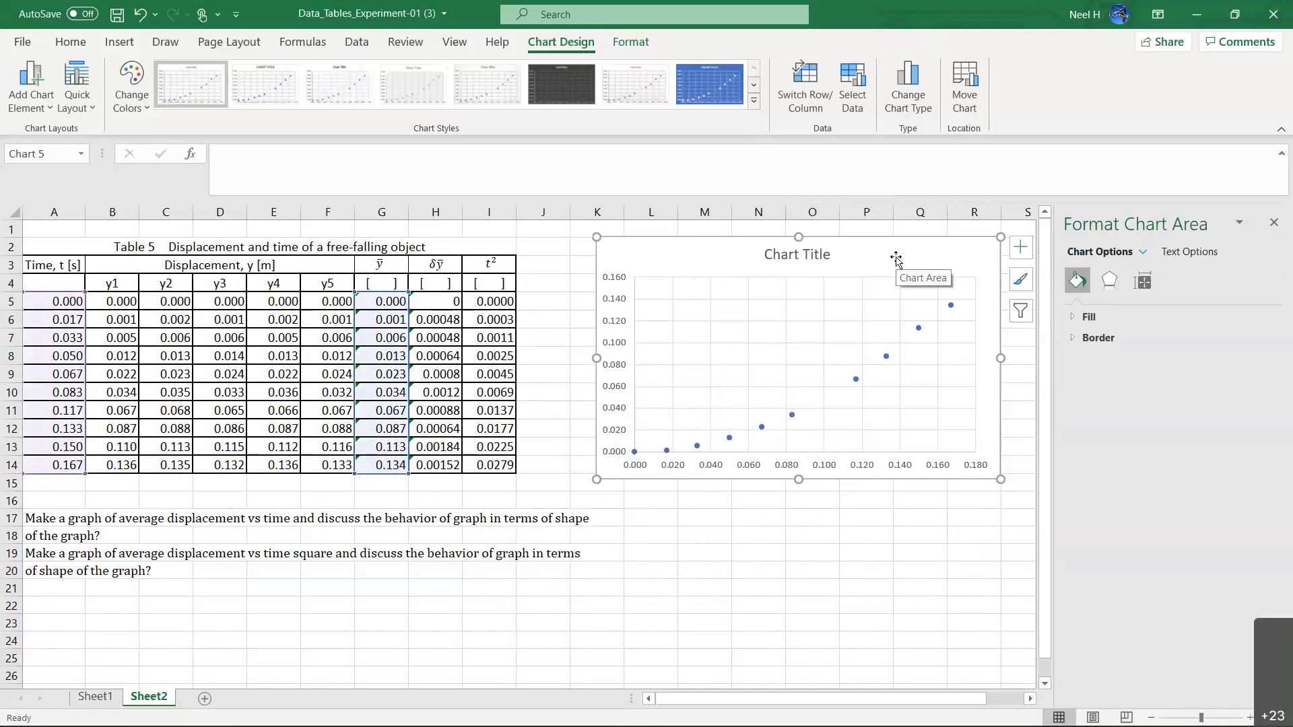
pyautogui.moveTo(892, 253); pyautogui.dragTo(882, 264)
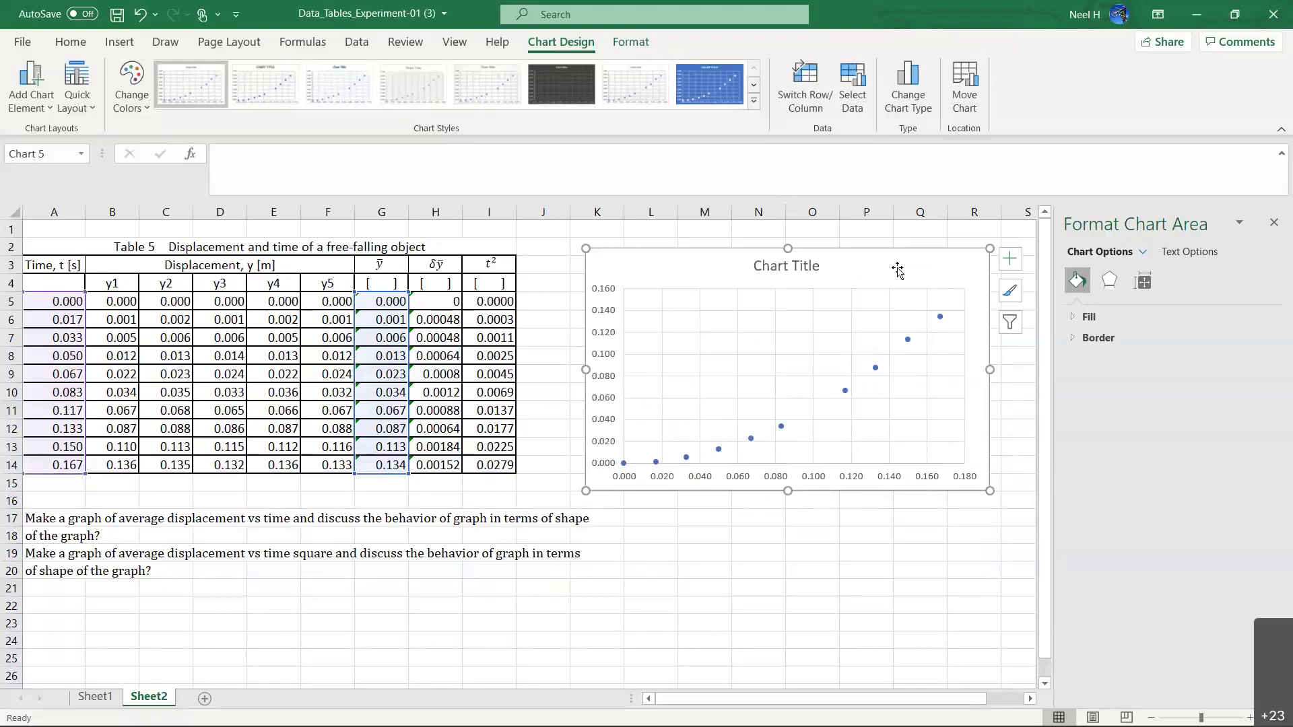
# Change the scatter chart's title to "Displacement vs time"
pyautogui.click(787, 266)
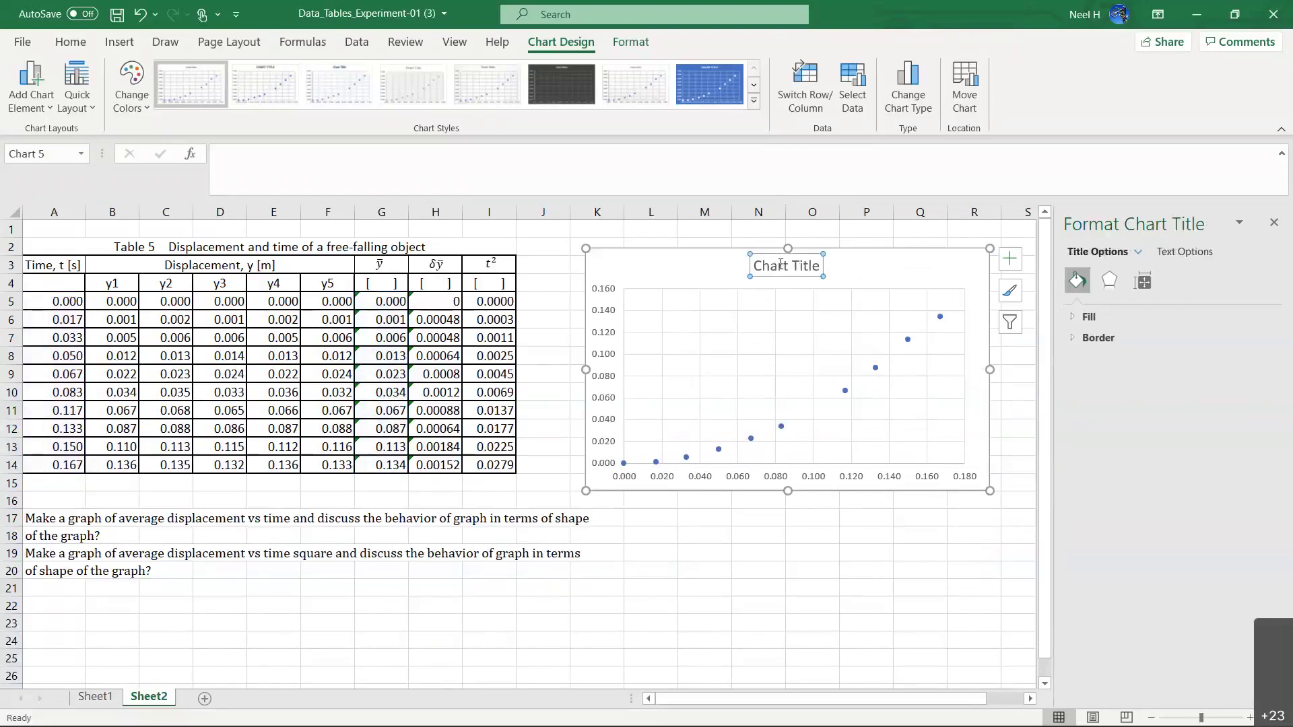
pyautogui.tripleClick(786, 266)
pyautogui.write('Di')
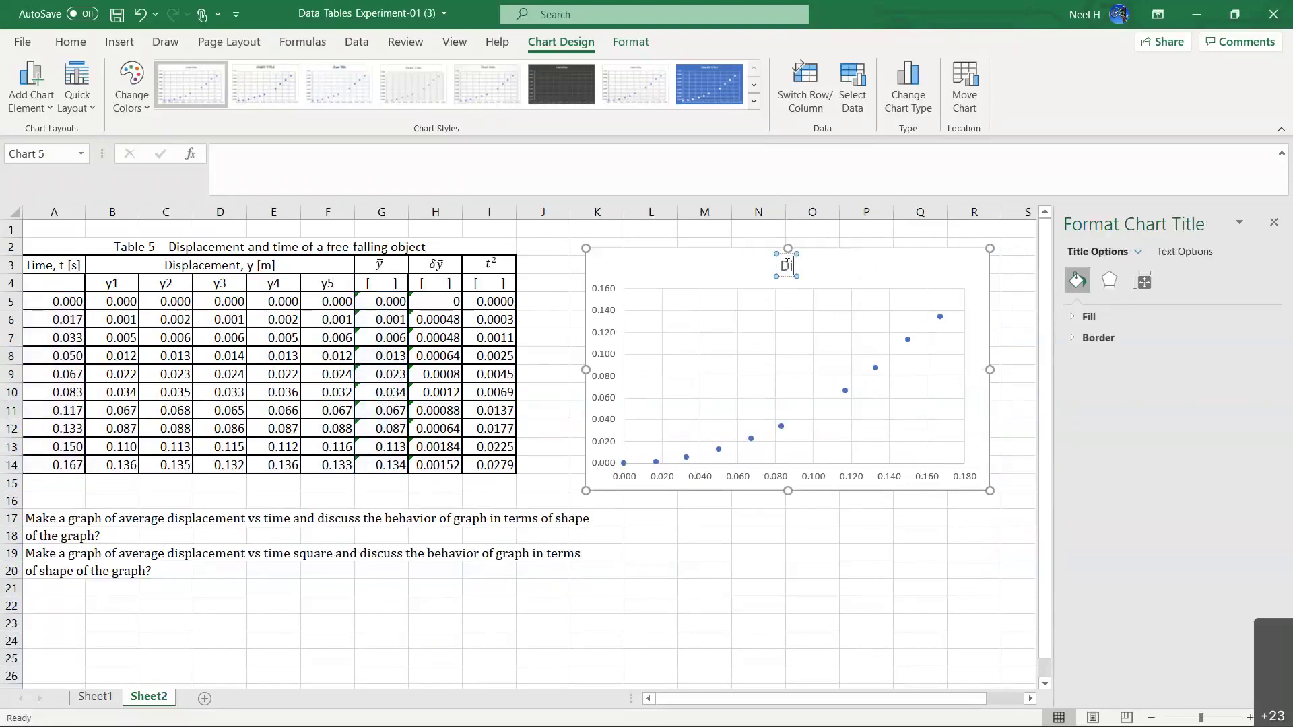
pyautogui.write('splacemen')
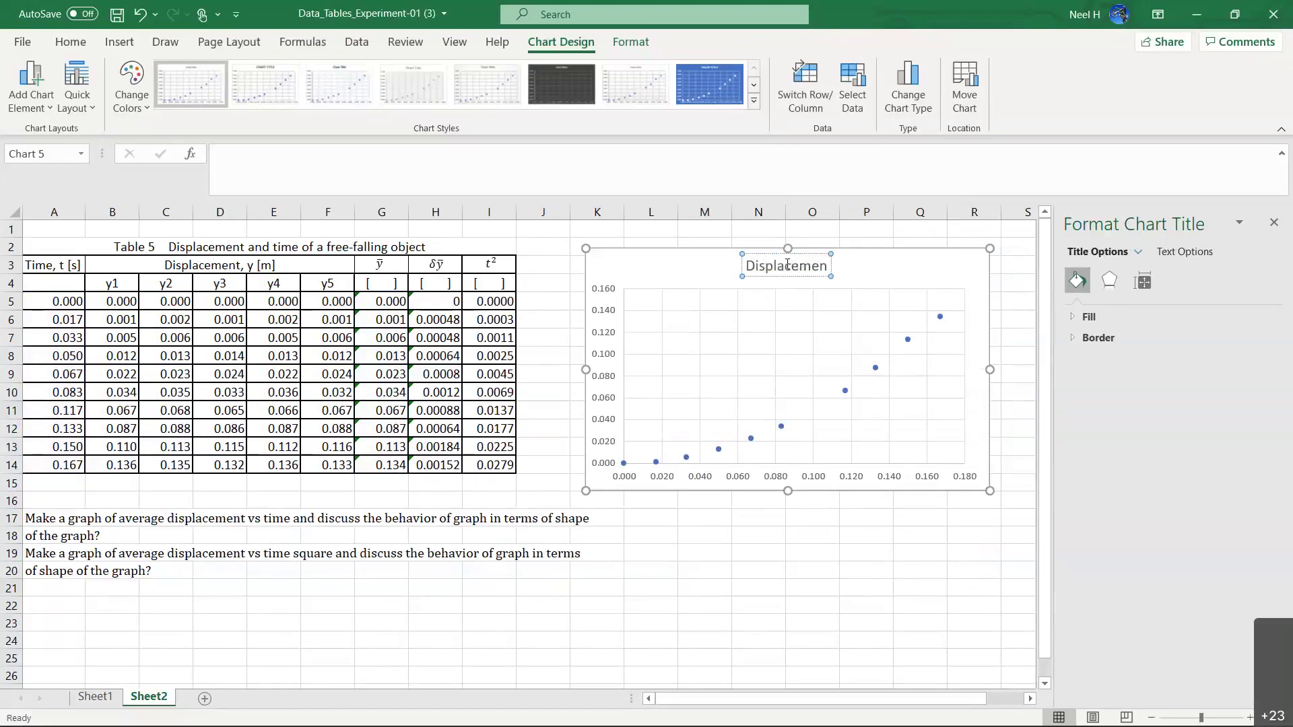
pyautogui.write('t vs time')
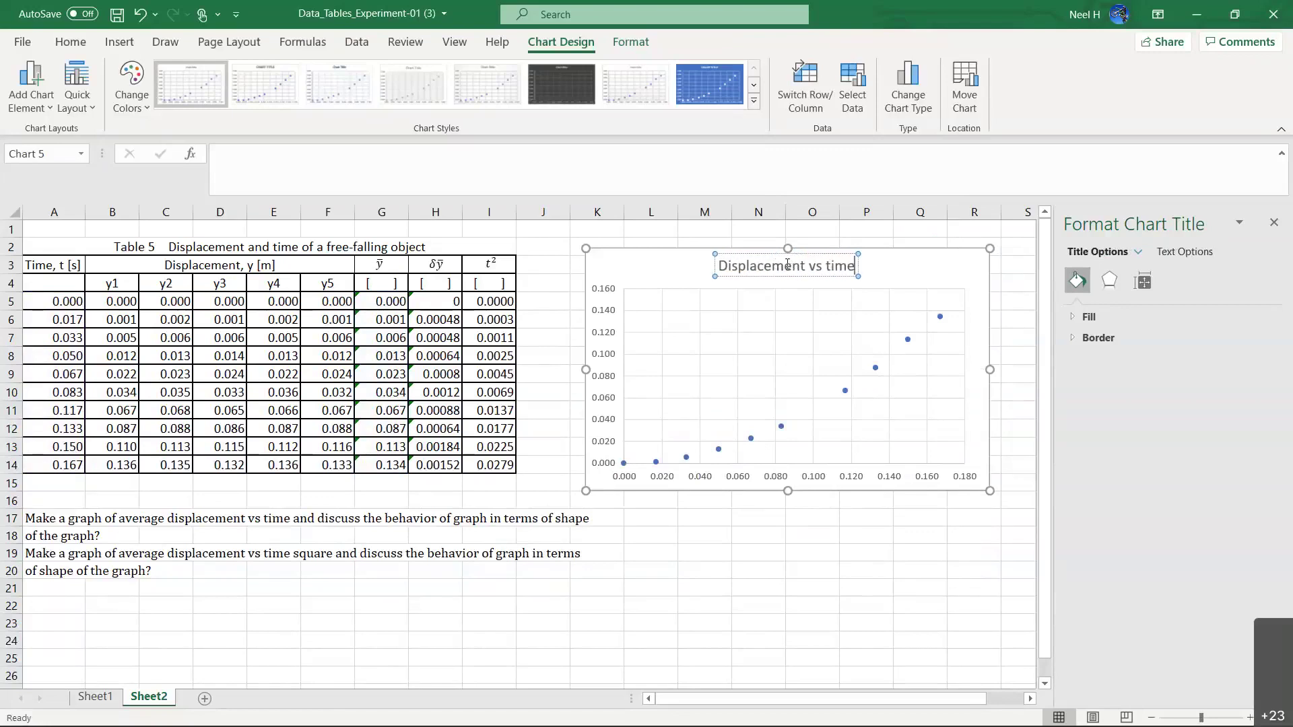
pyautogui.click(620, 332)
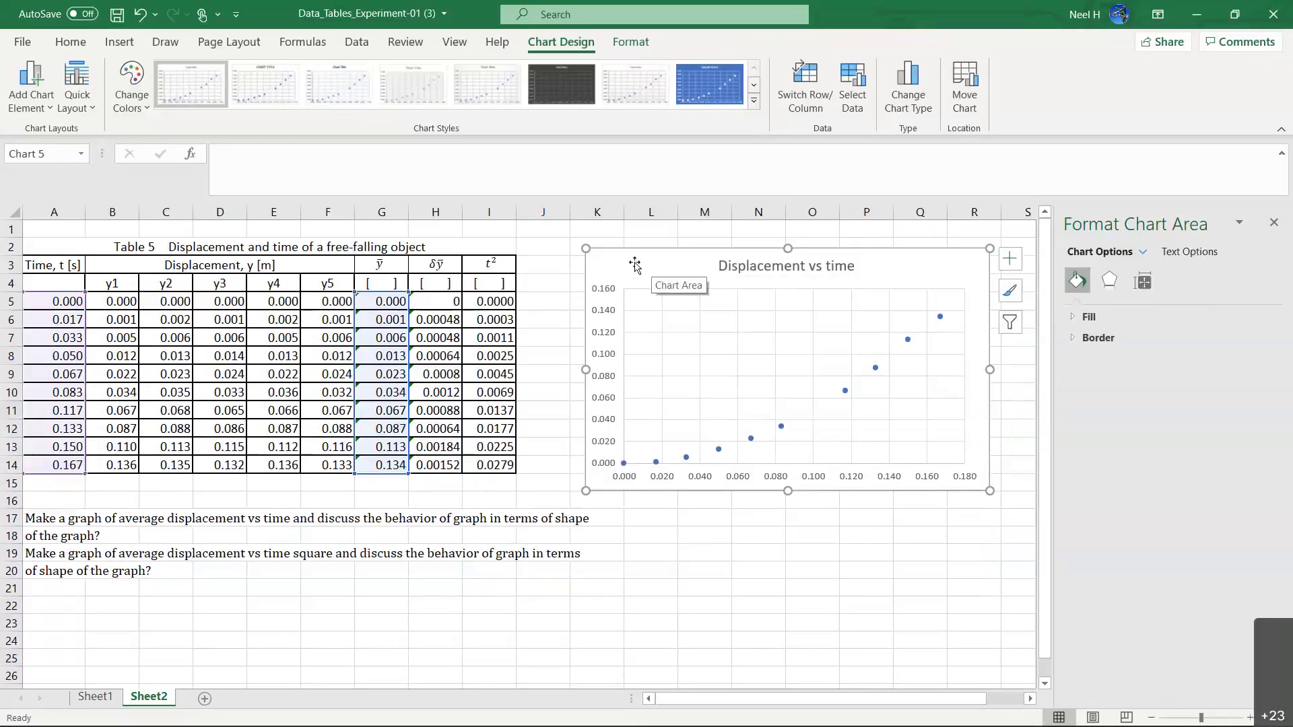
# Add primary horizontal and primary vertical axis titles to the Displacement vs time chart
pyautogui.click(48, 106)
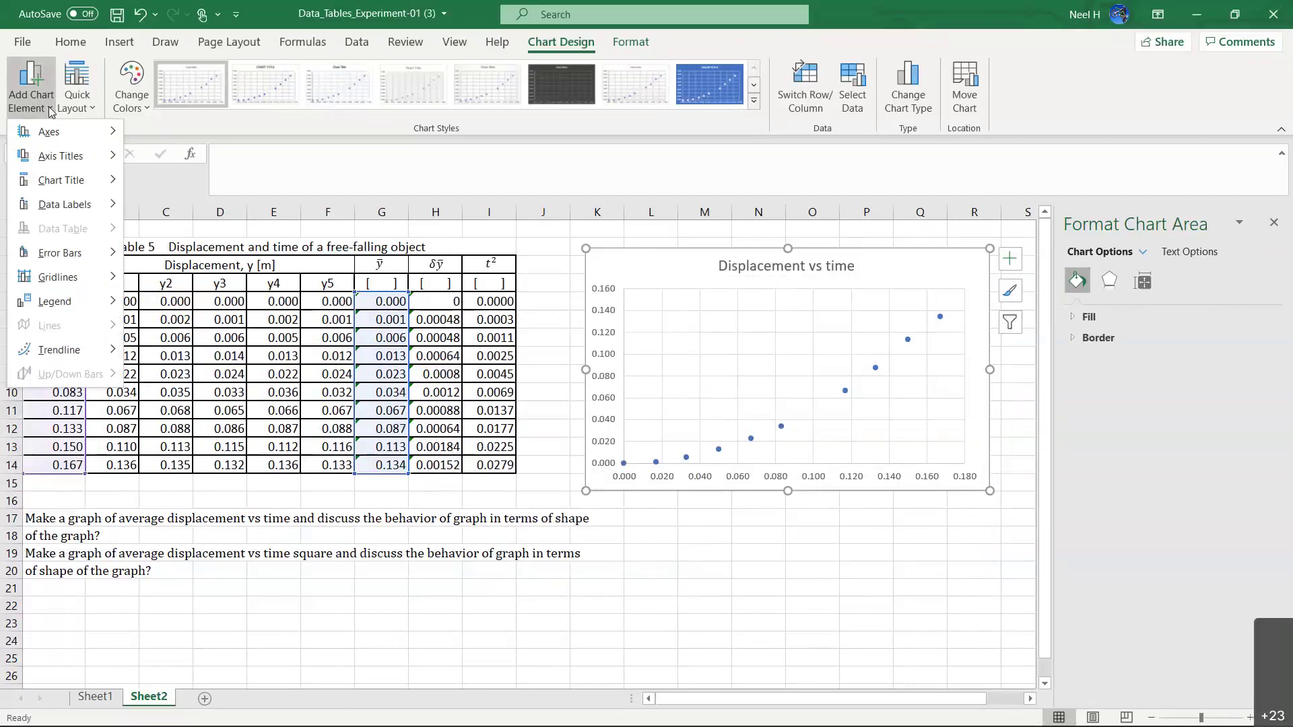
pyautogui.moveTo(48, 160)
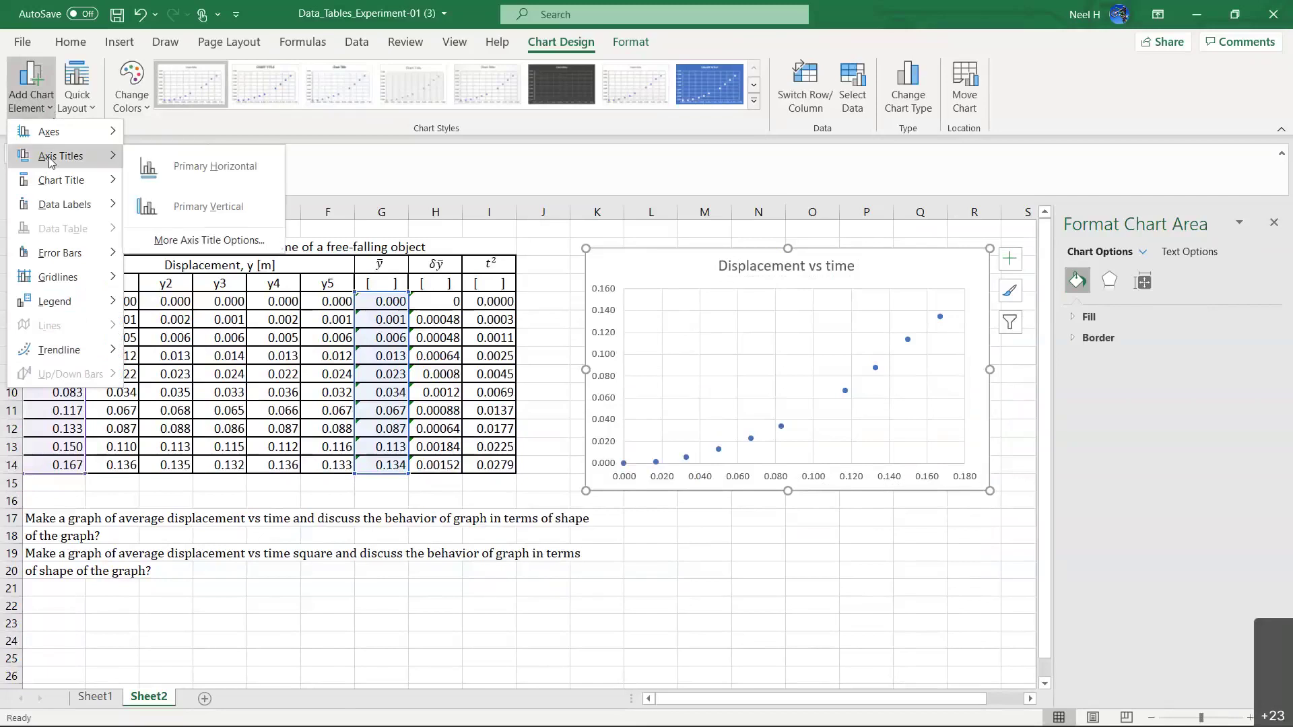
pyautogui.click(193, 163)
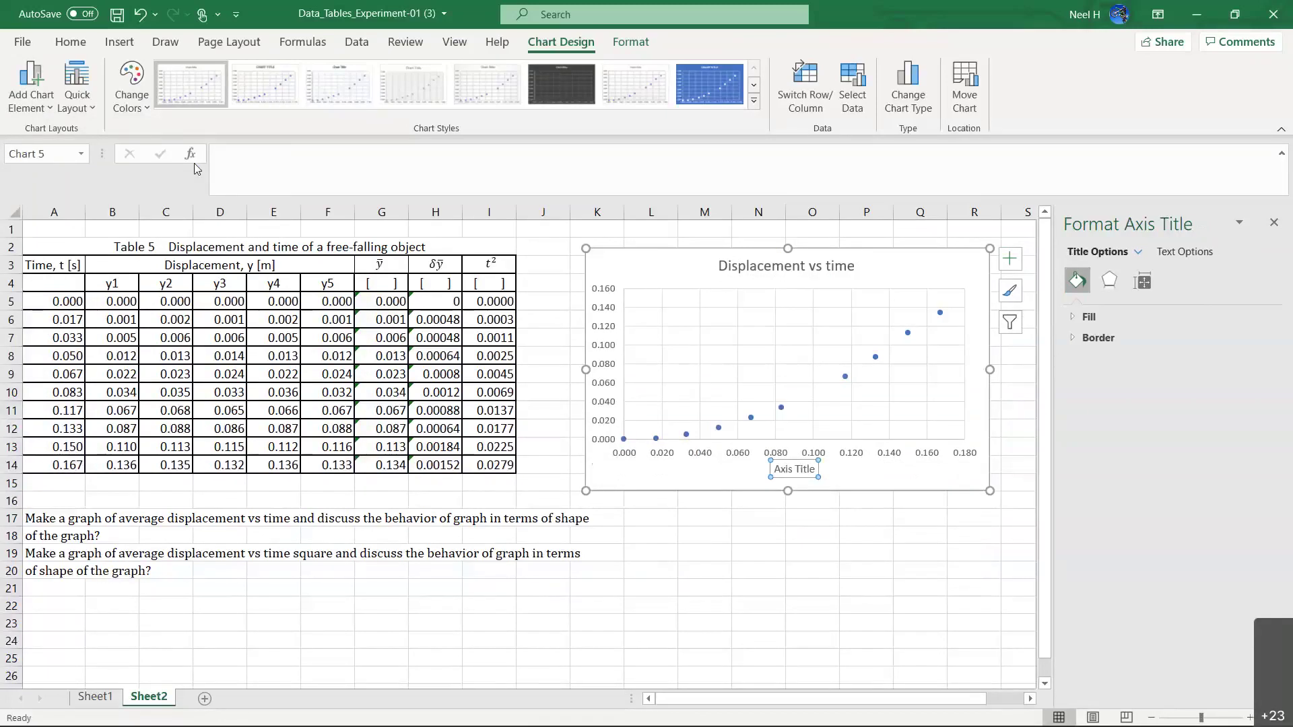
pyautogui.click(51, 103)
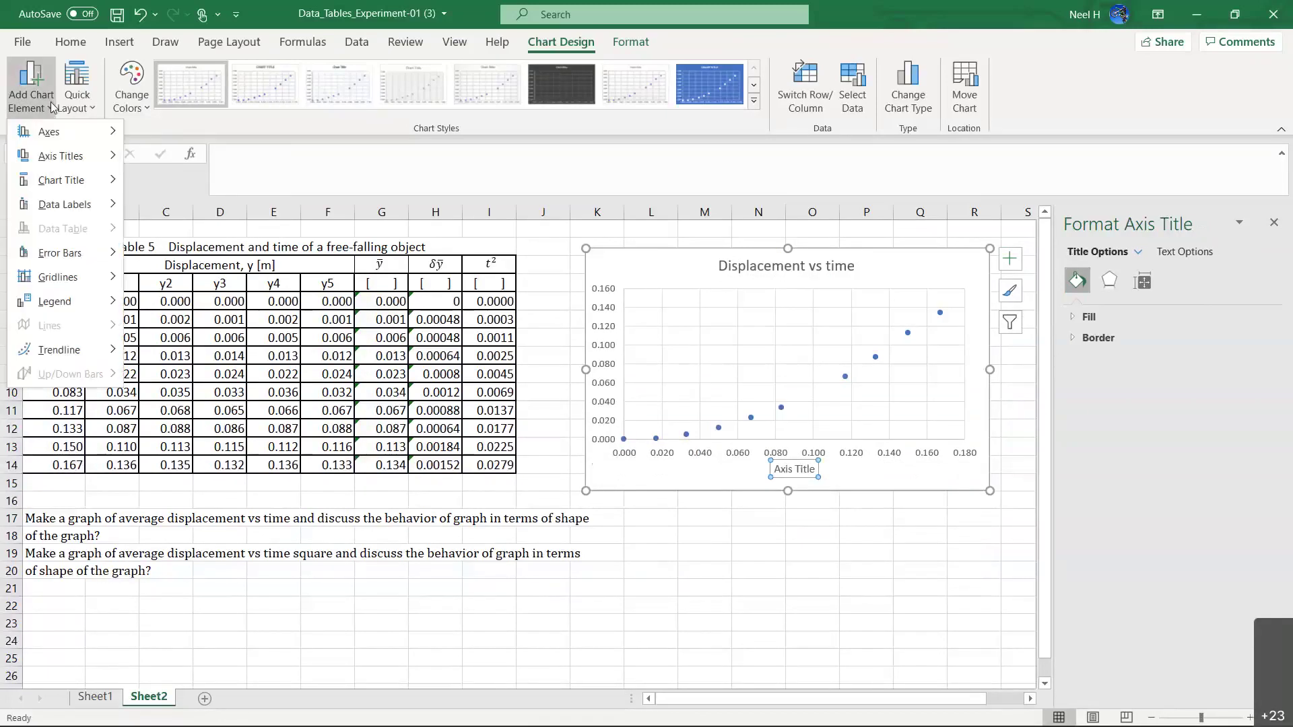
pyautogui.moveTo(72, 158)
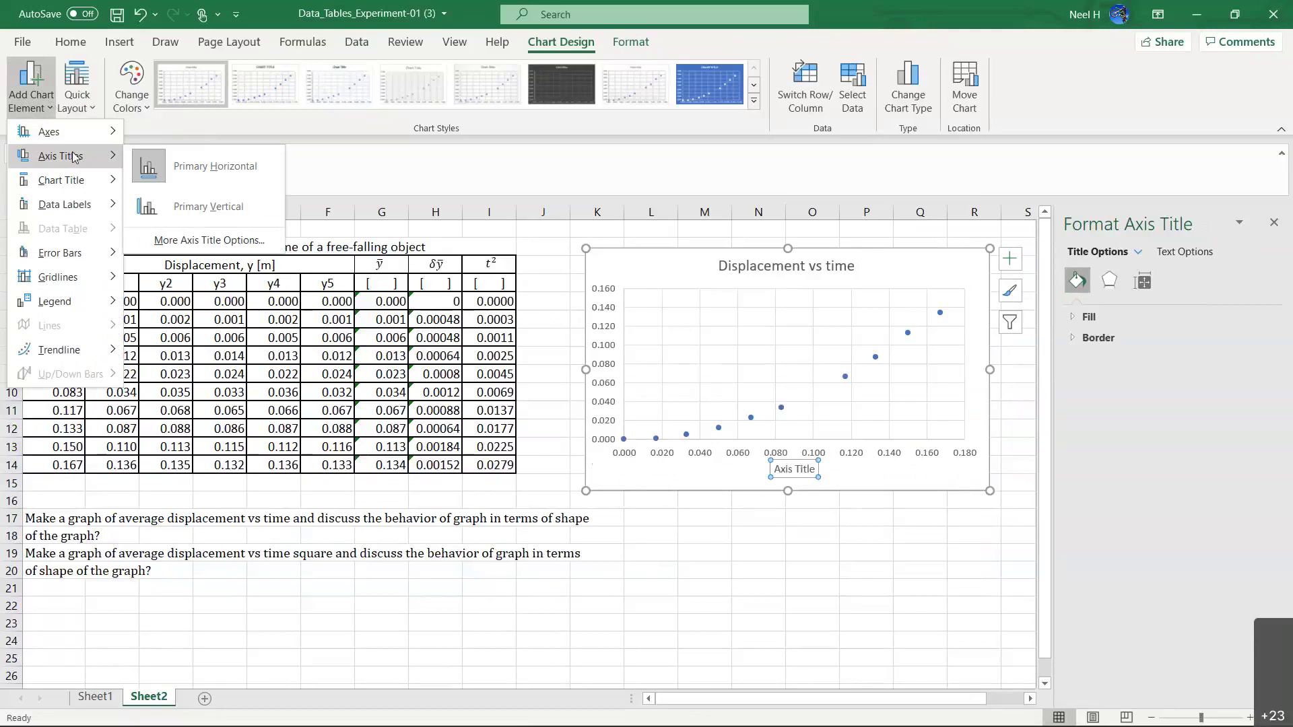
pyautogui.click(188, 206)
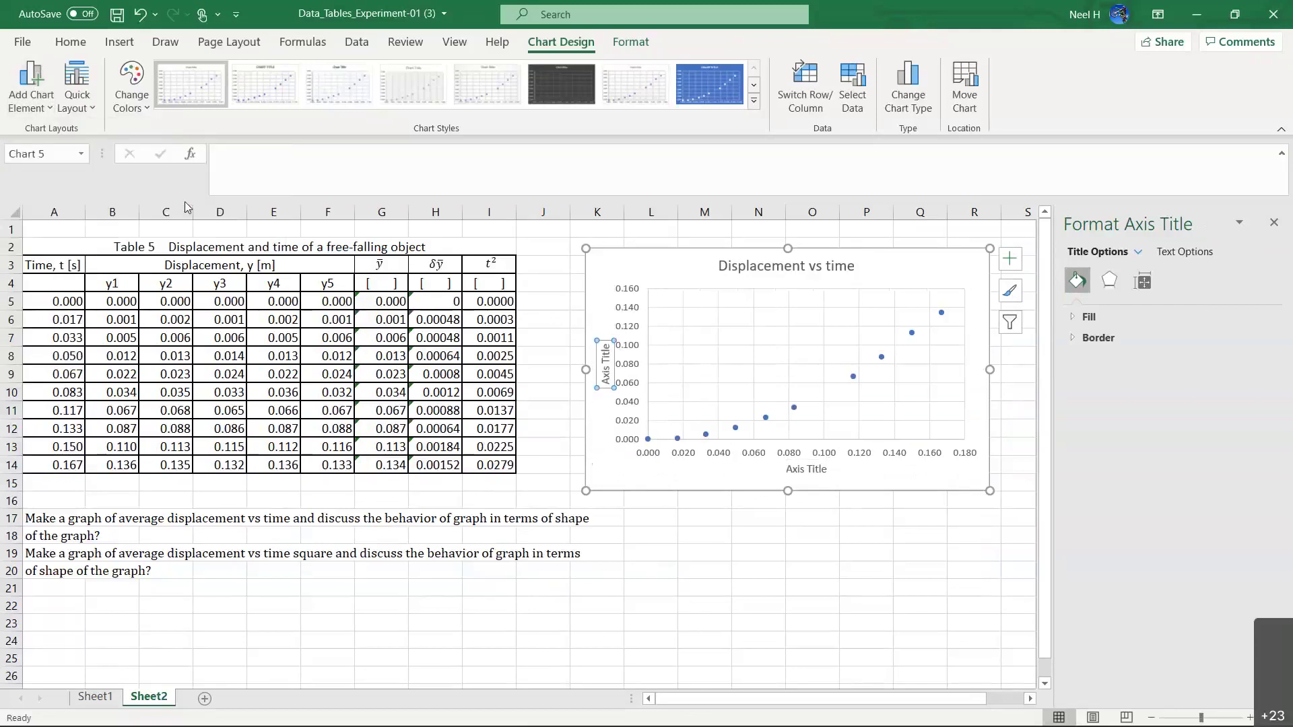
# Clear the horizontal axis title's text and add the primary horizontal axis title again
pyautogui.click(796, 467)
pyautogui.click(606, 355)
pyautogui.click(813, 470)
pyautogui.press('BackSpace')
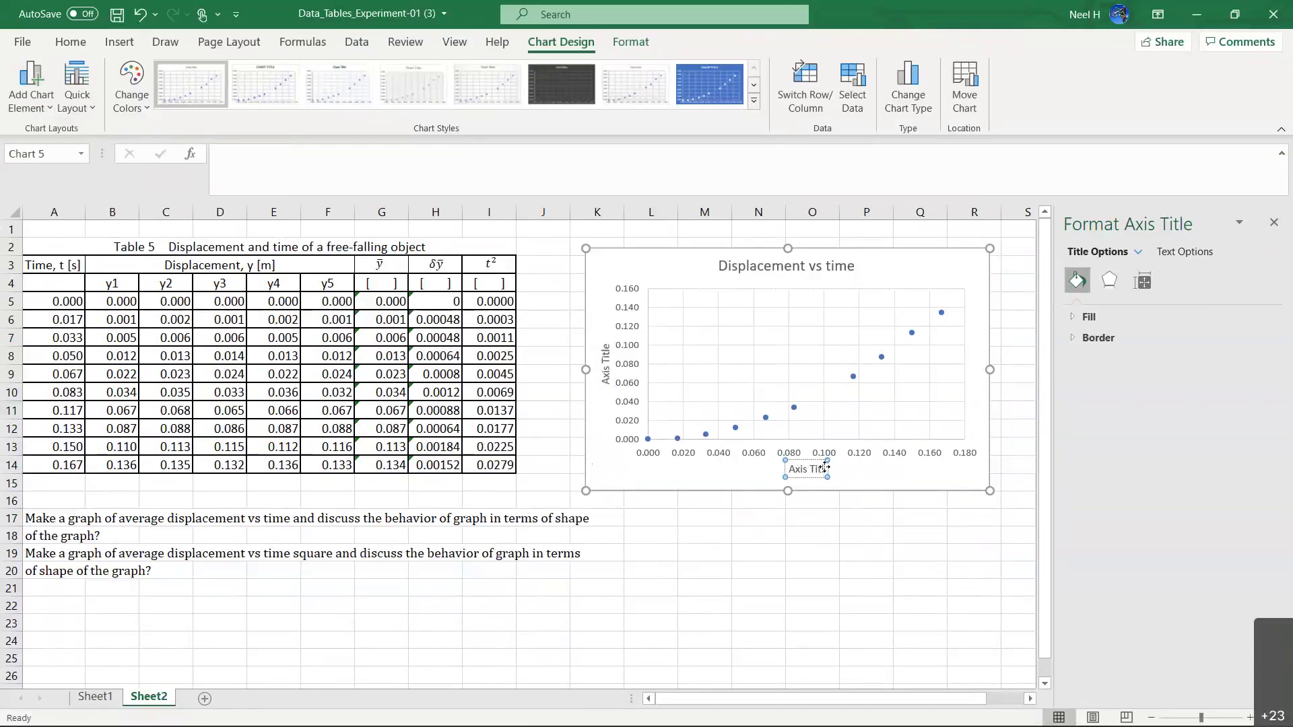
pyautogui.press('BackSpace')
pyautogui.press('BackSpace')
pyautogui.press('BackSpace')
pyautogui.press('BackSpace')
pyautogui.press('BackSpace')
pyautogui.press('BackSpace')
pyautogui.press('BackSpace')
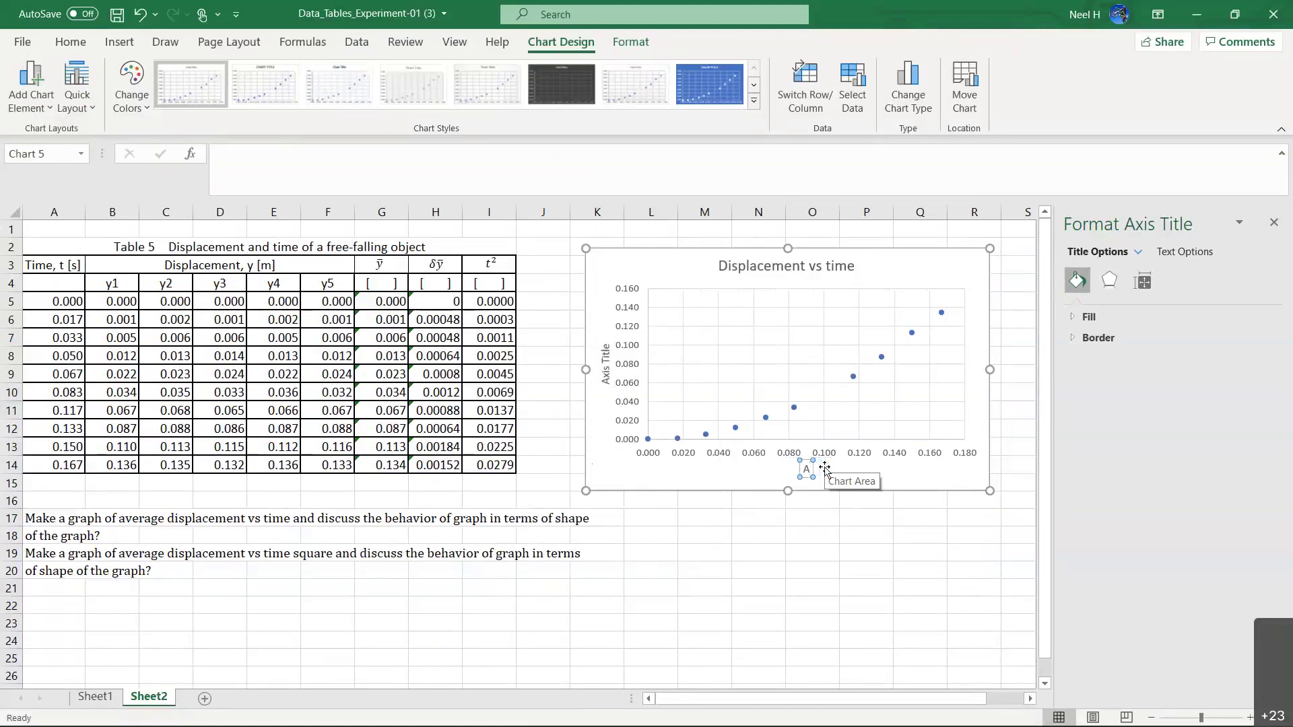
pyautogui.press('BackSpace')
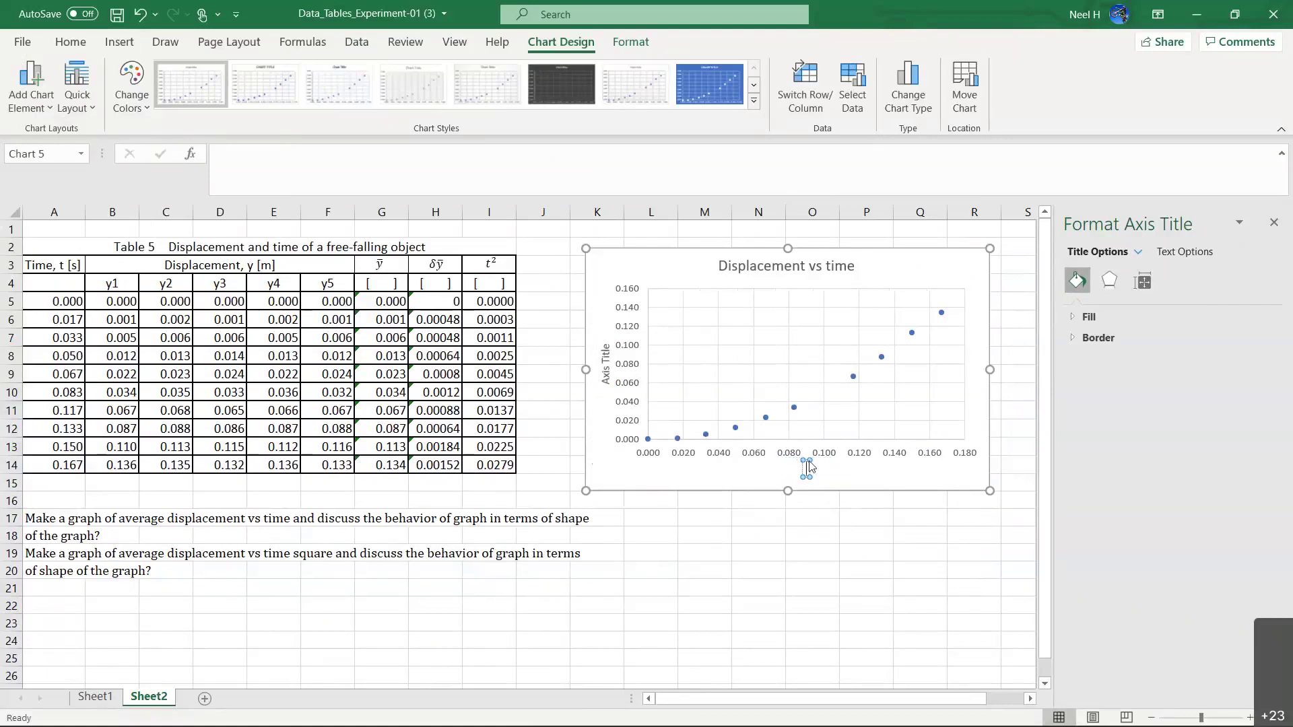
pyautogui.click(808, 479)
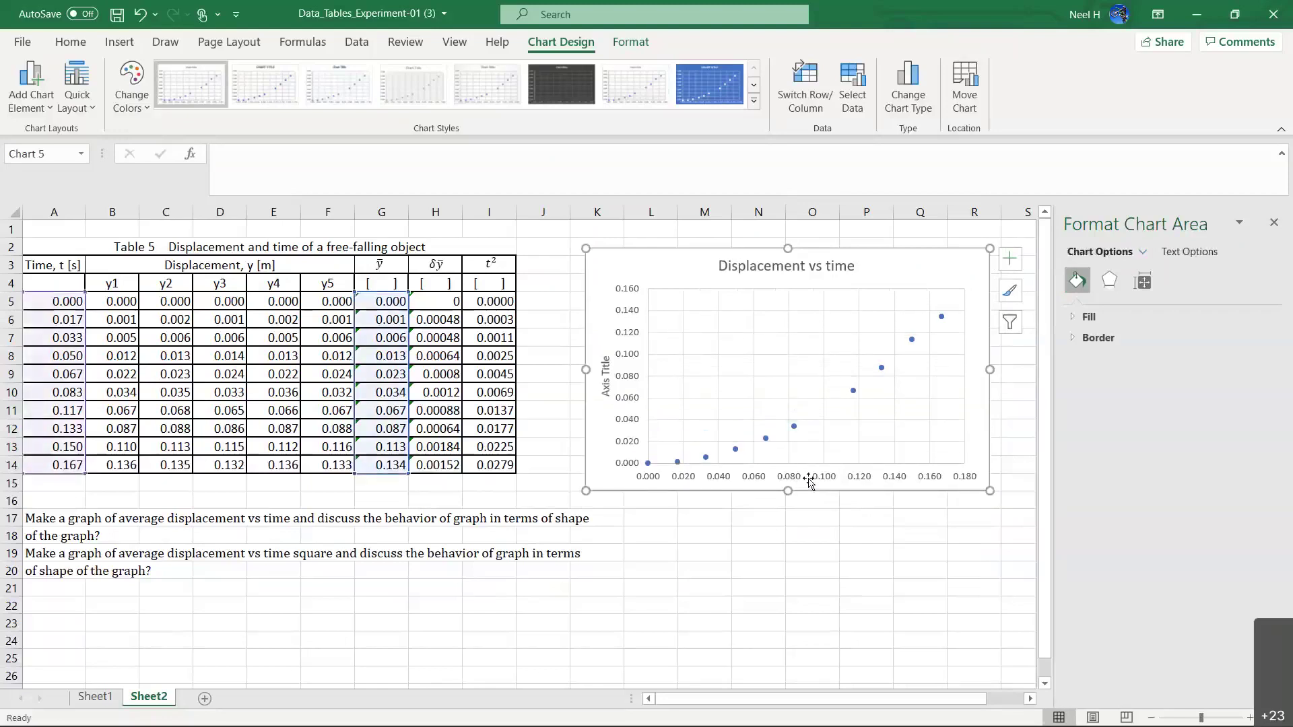
pyautogui.click(45, 108)
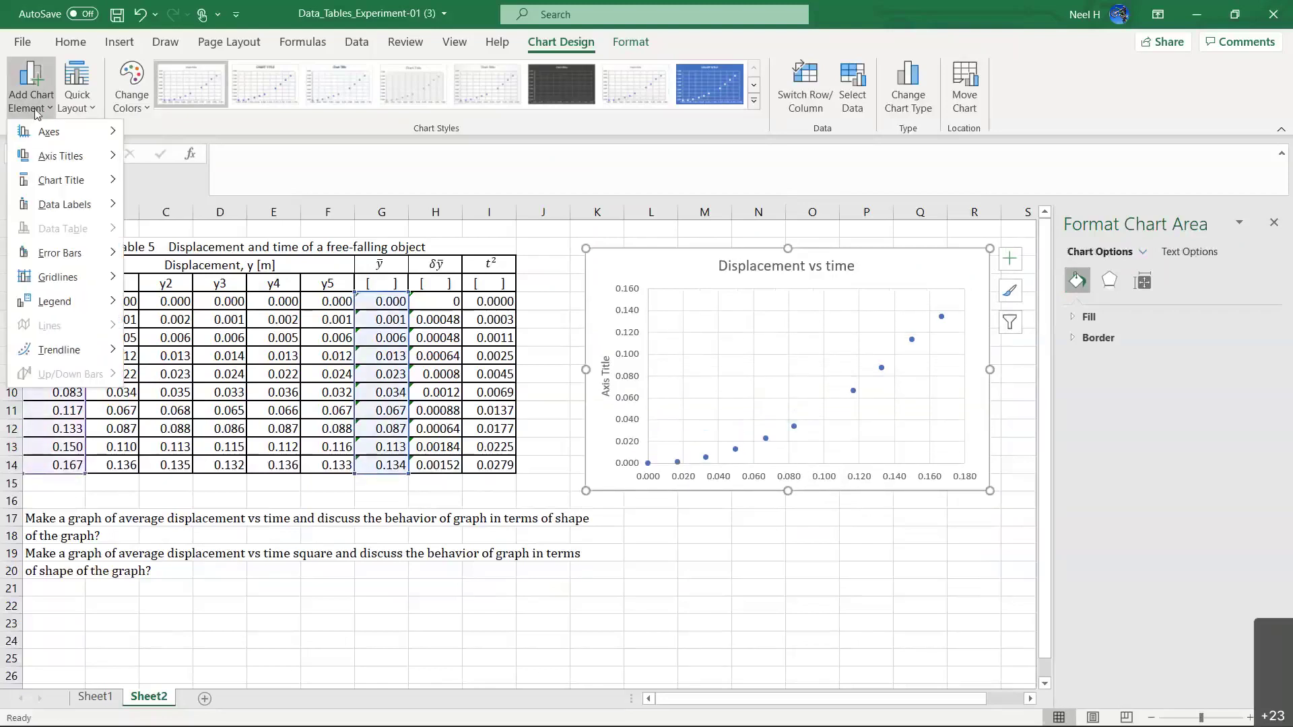
pyautogui.moveTo(61, 156)
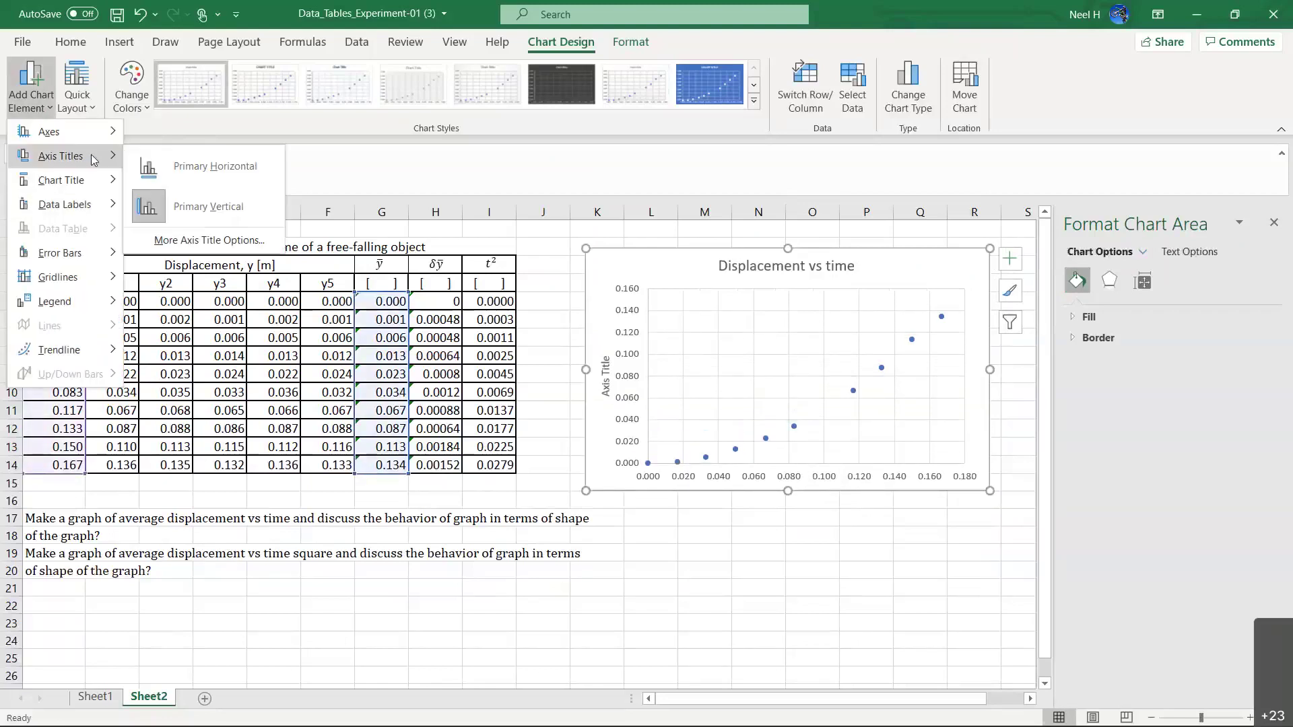
pyautogui.click(202, 165)
# Replace the horizontal axis title's placeholder text with "TIme [s]"
pyautogui.click(817, 470)
pyautogui.press('BackSpace')
pyautogui.press('BackSpace')
pyautogui.press('BackSpace')
pyautogui.press('BackSpace')
pyautogui.press('BackSpace')
pyautogui.press('BackSpace')
pyautogui.press('BackSpace')
pyautogui.press('BackSpace')
pyautogui.press('BackSpace')
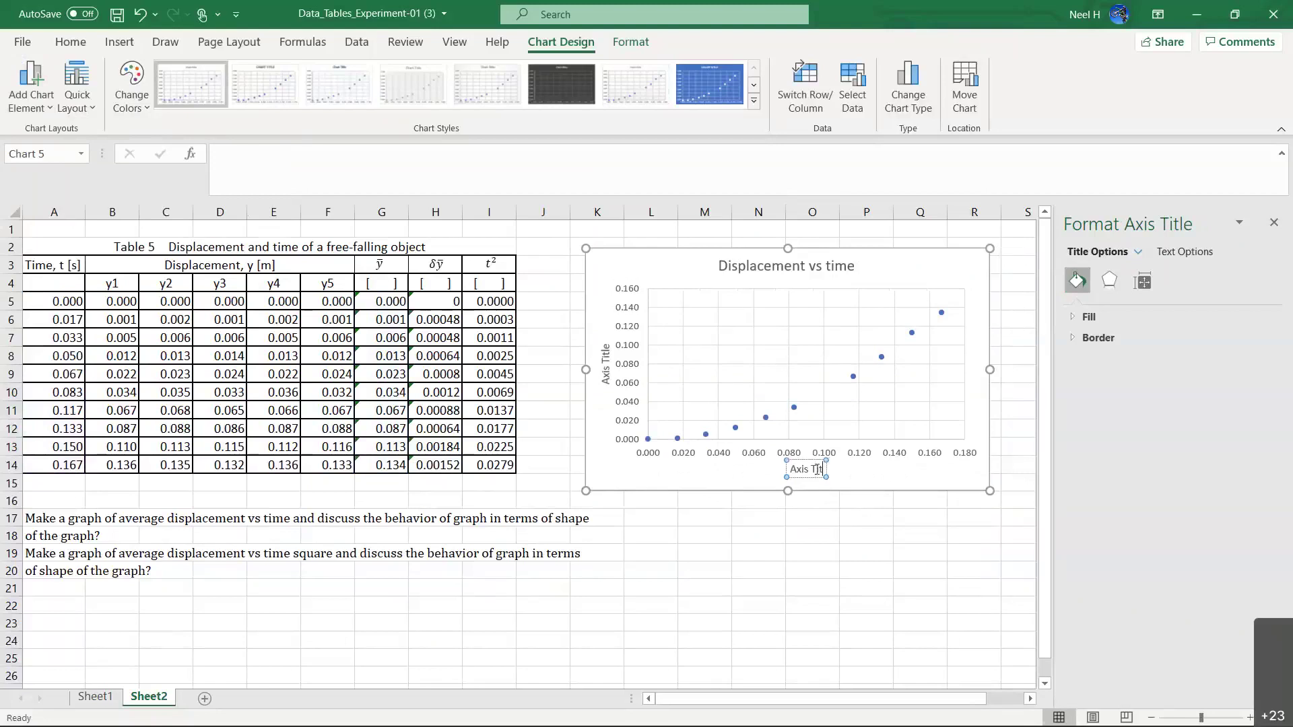
pyautogui.press('BackSpace')
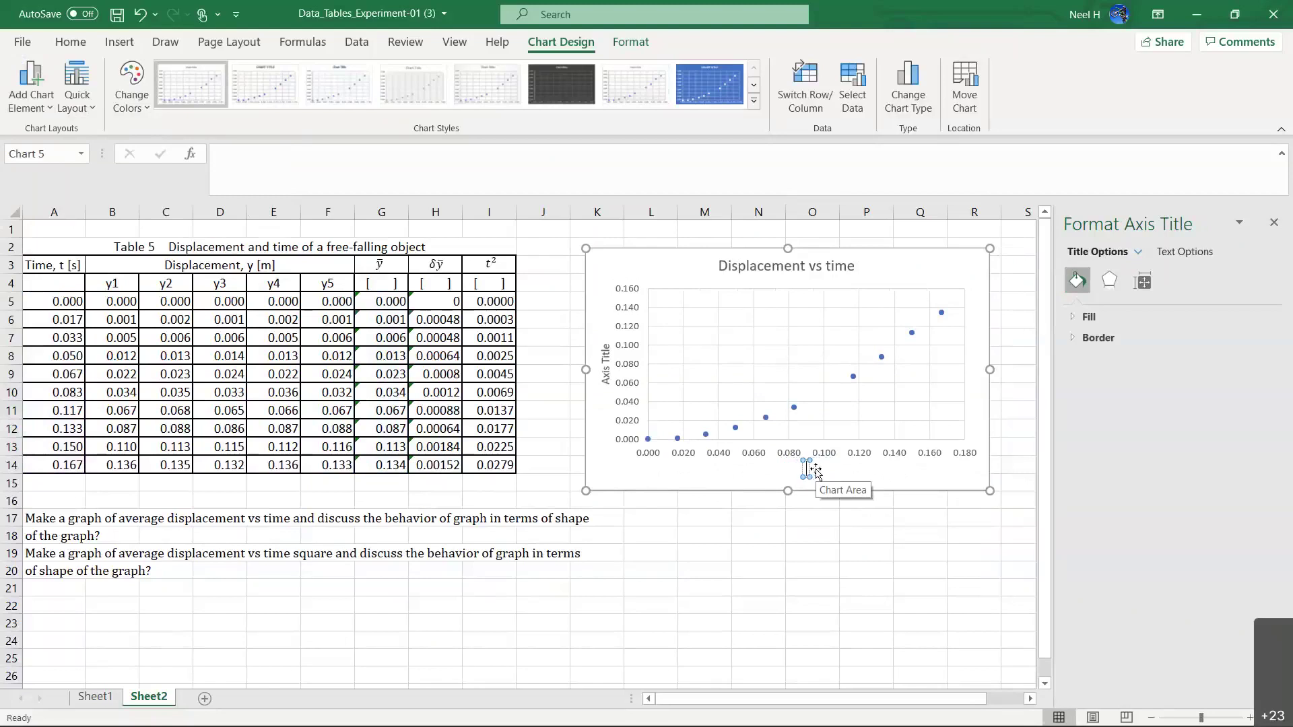
pyautogui.write('TIme')
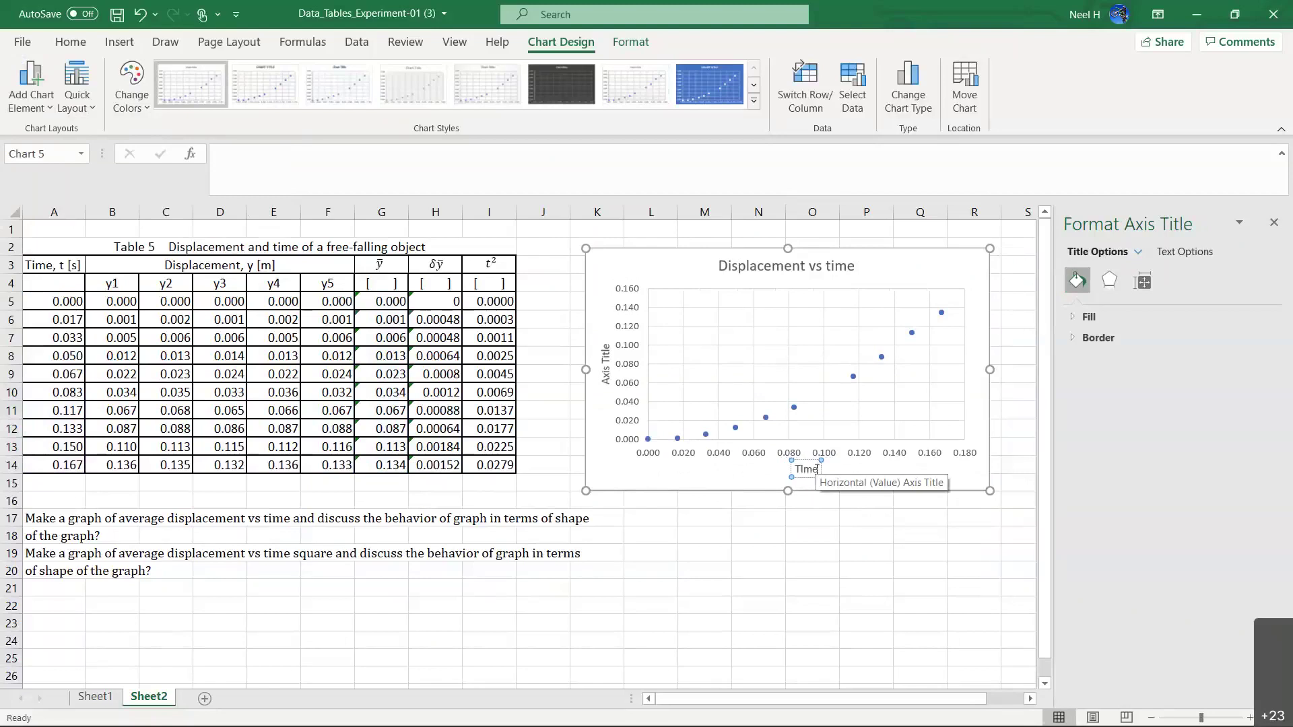
pyautogui.write(' [s]')
pyautogui.click(833, 584)
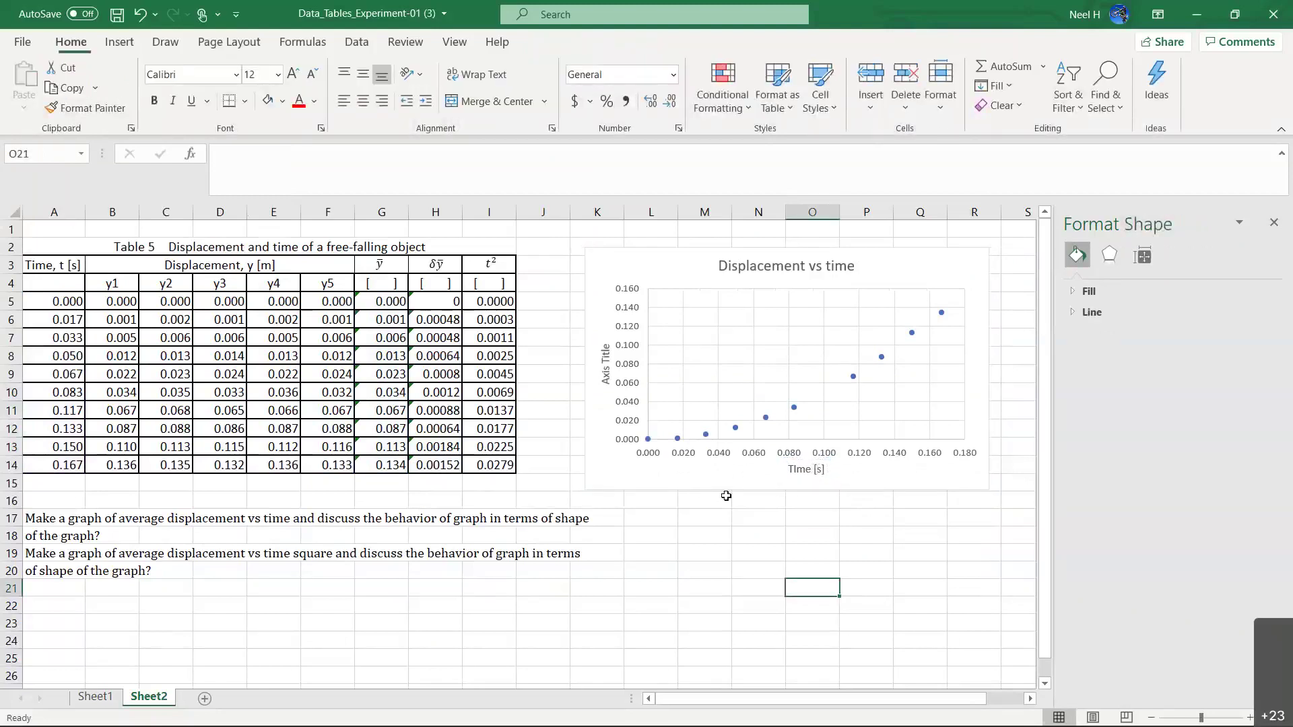
# Replace the vertical axis title's placeholder text with "Displacement [m]"
pyautogui.click(606, 356)
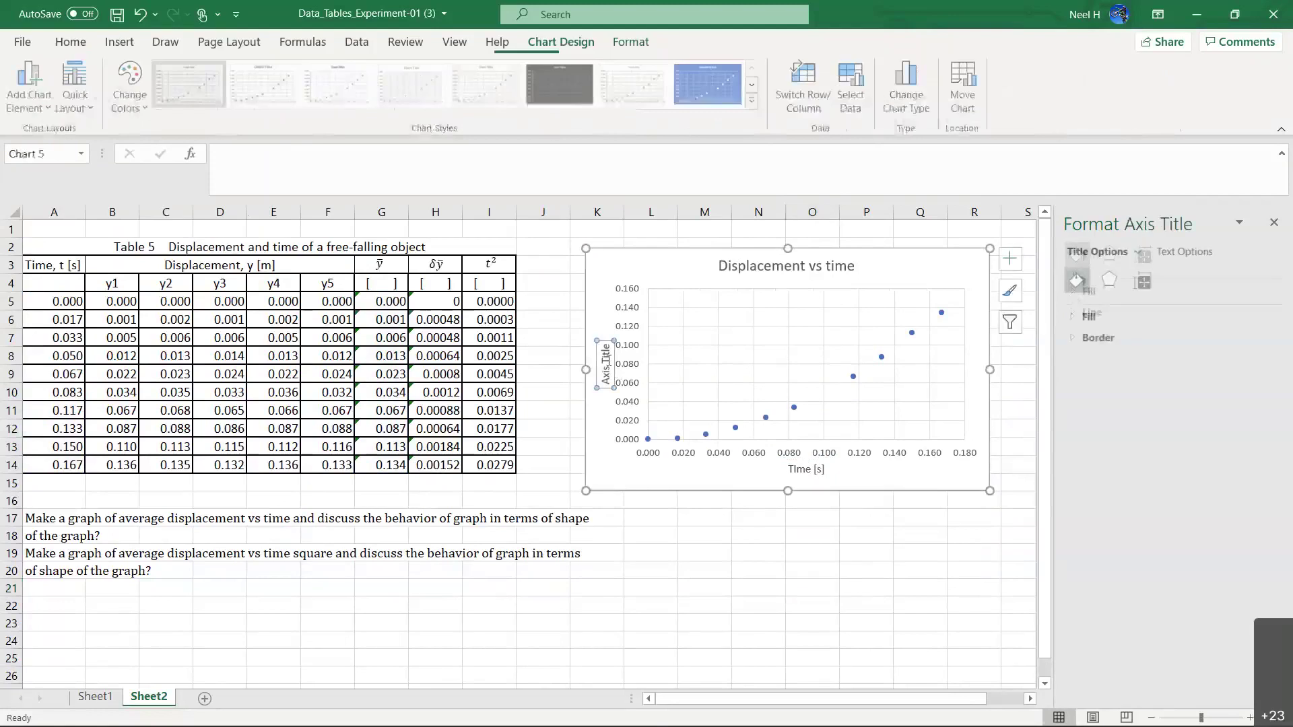
pyautogui.tripleClick(606, 347)
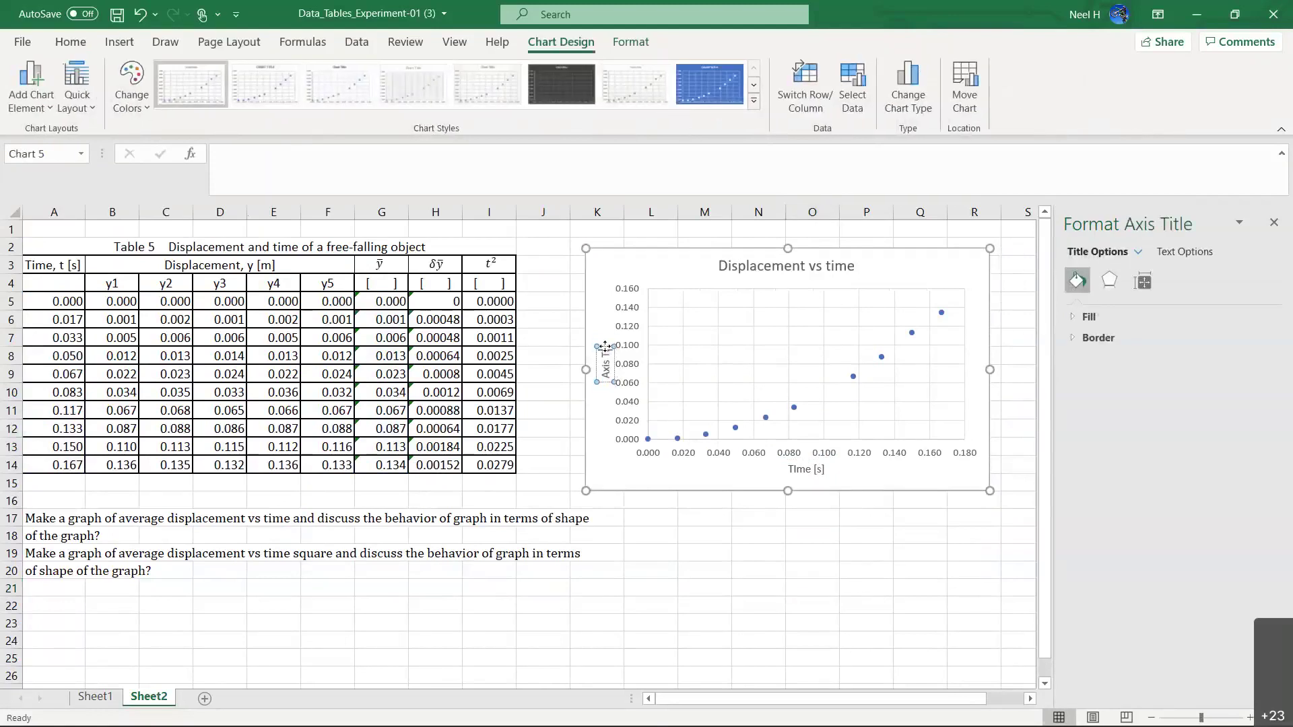
pyautogui.press('BackSpace')
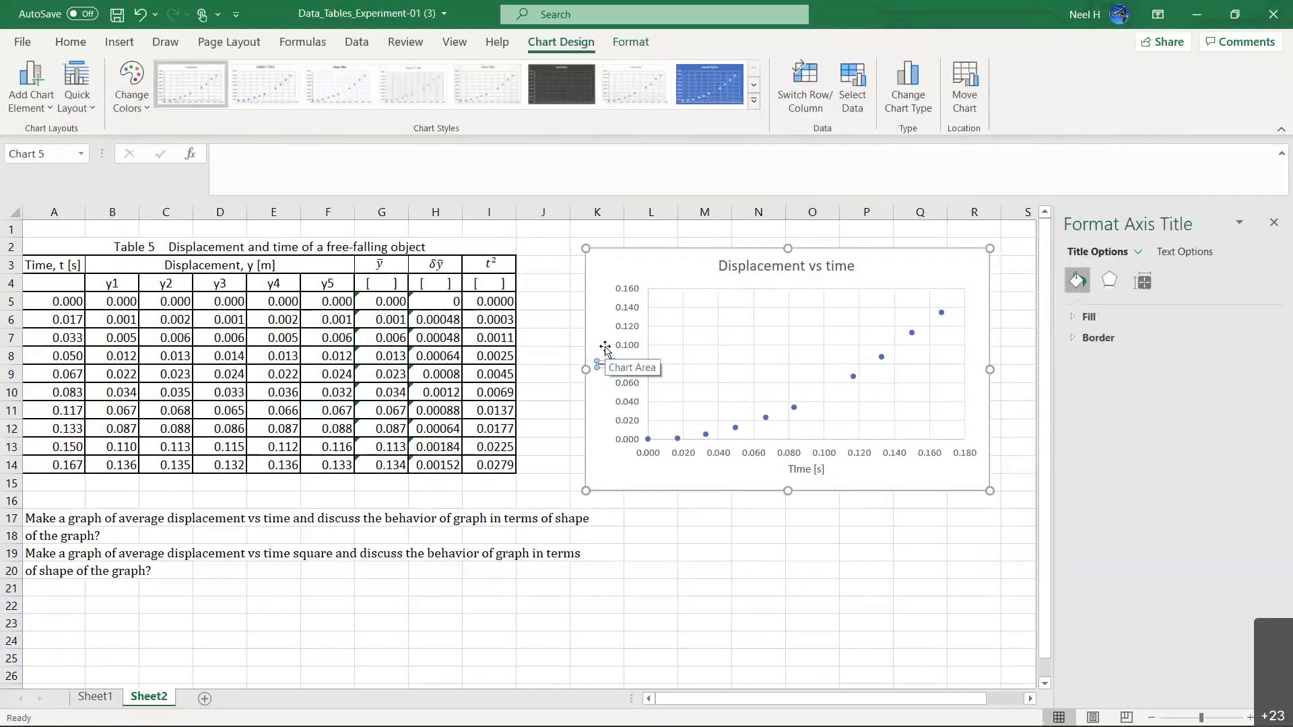
pyautogui.write('Displacement')
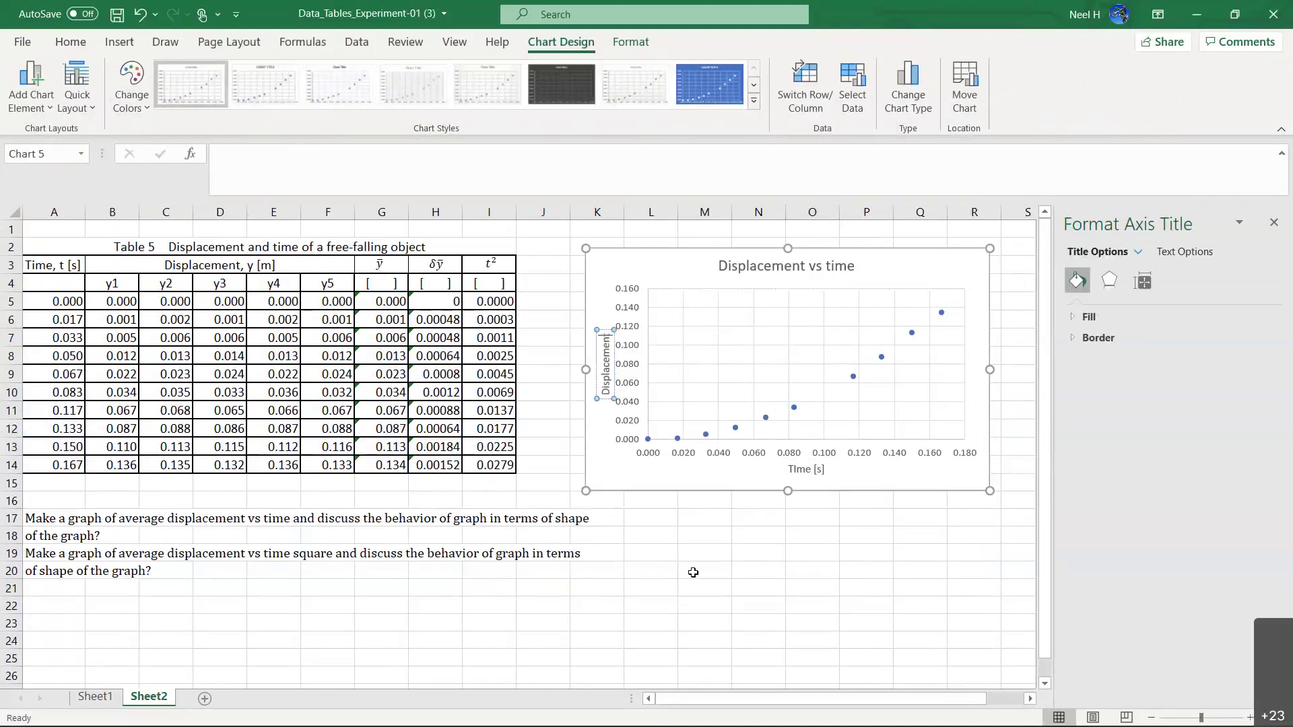
pyautogui.write(' [m]')
pyautogui.click(683, 583)
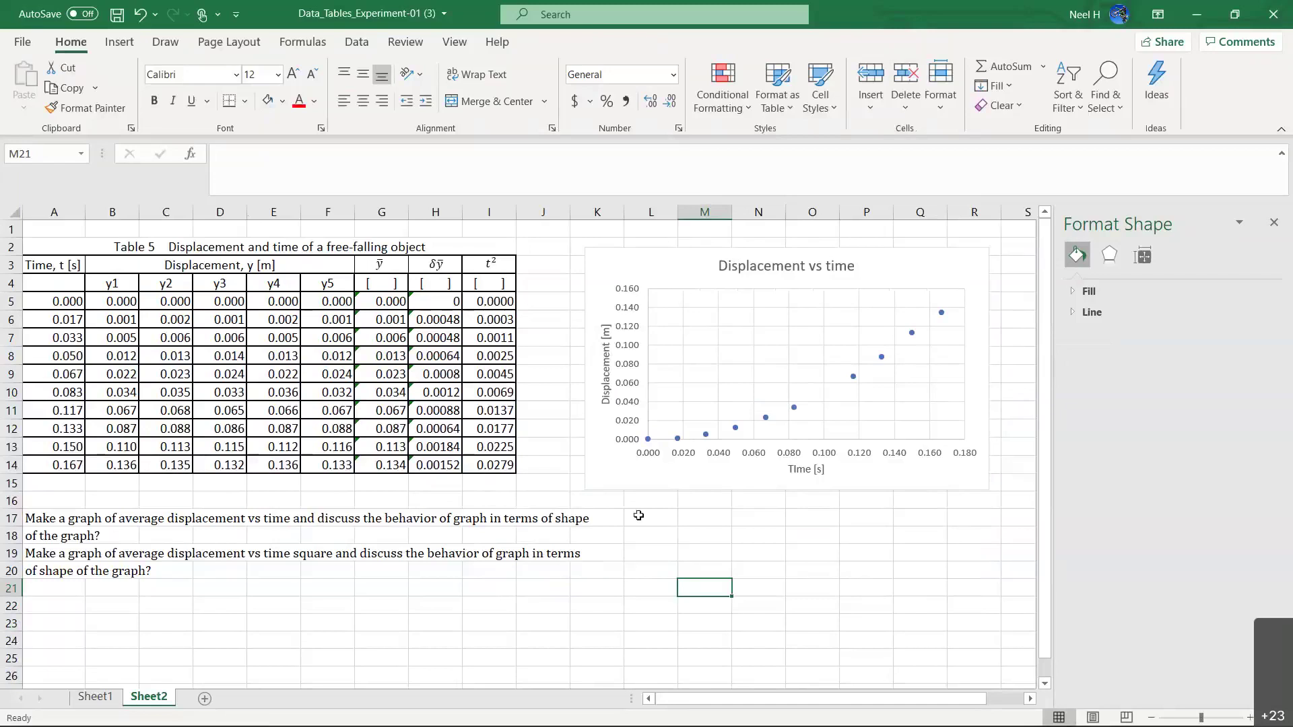
pyautogui.scroll(-1, 639, 515)
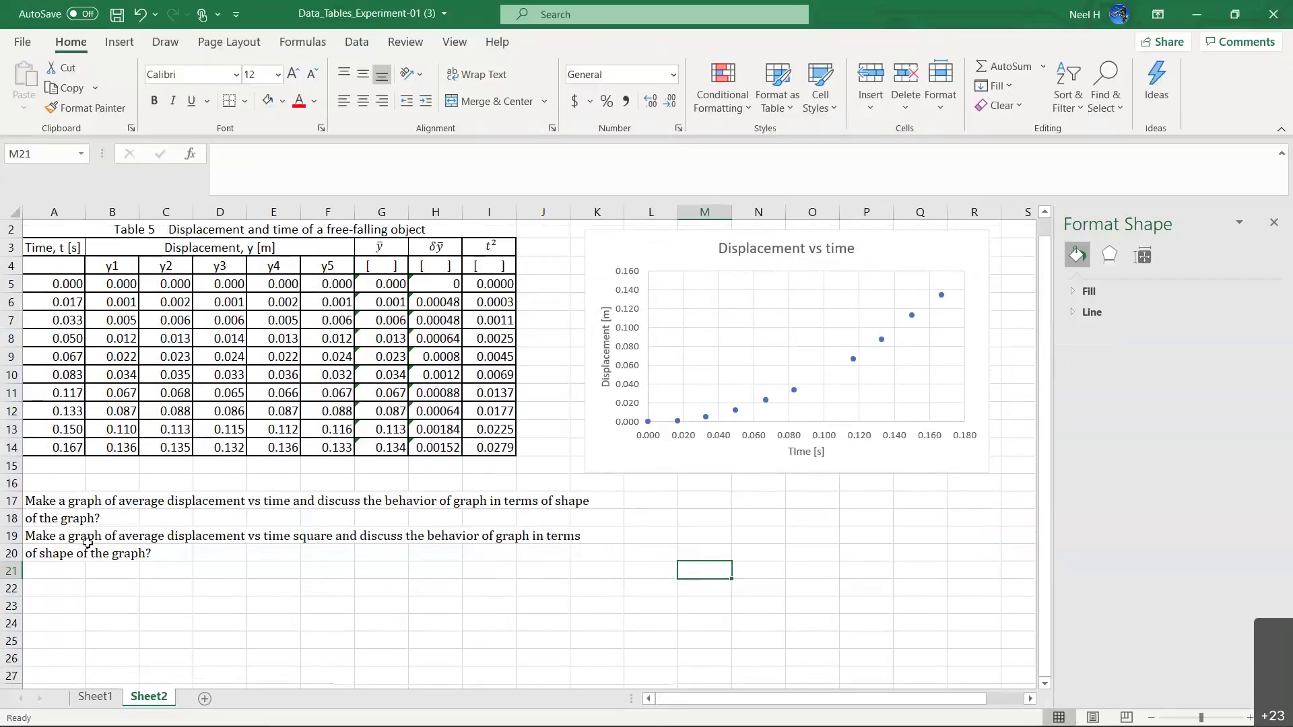
pyautogui.scroll(1, 165, 542)
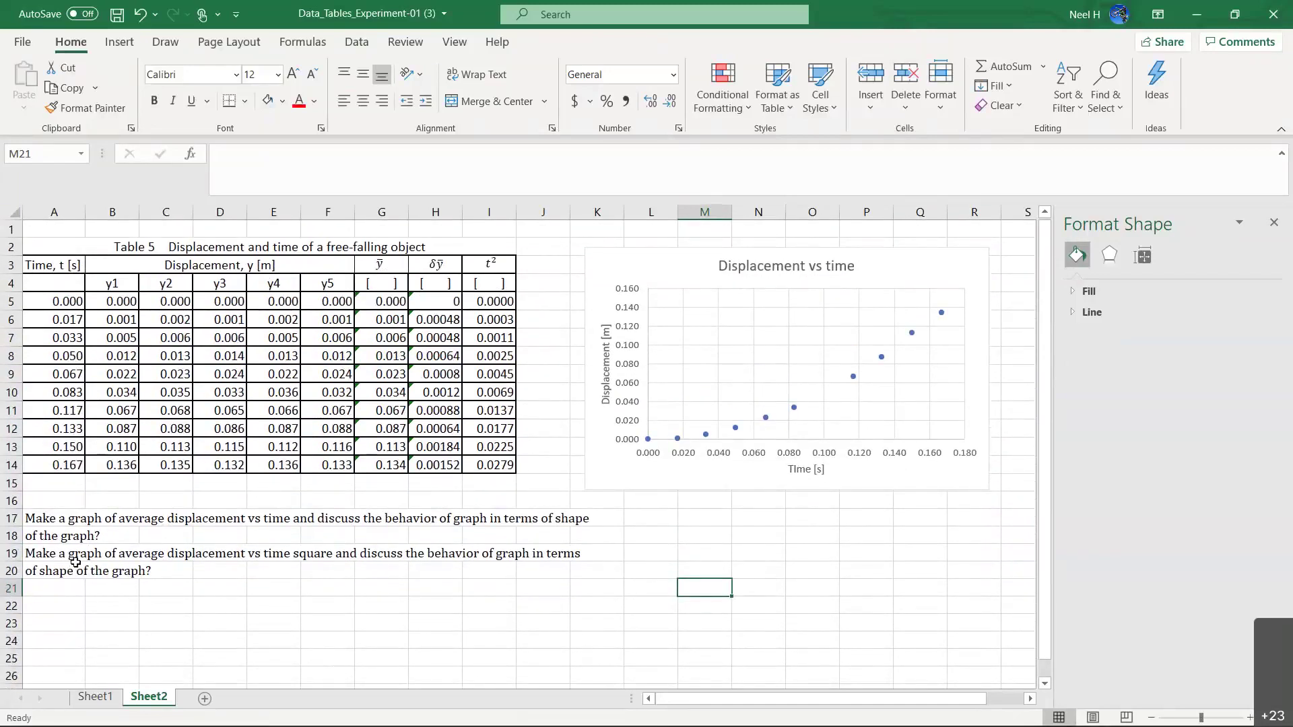
pyautogui.moveTo(149, 558); pyautogui.dragTo(305, 554)
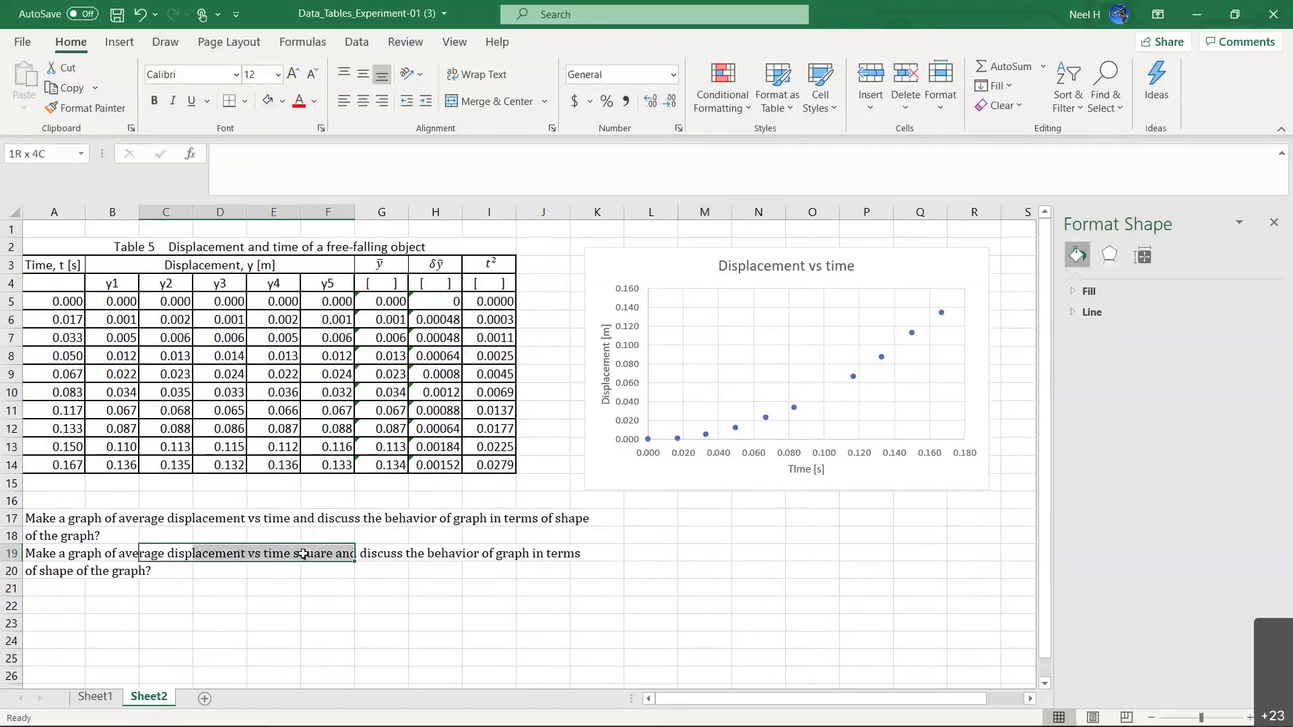
# Insert a second empty scatter chart from a blank cell and place it directly below the Displacement vs time chart
pyautogui.click(655, 543)
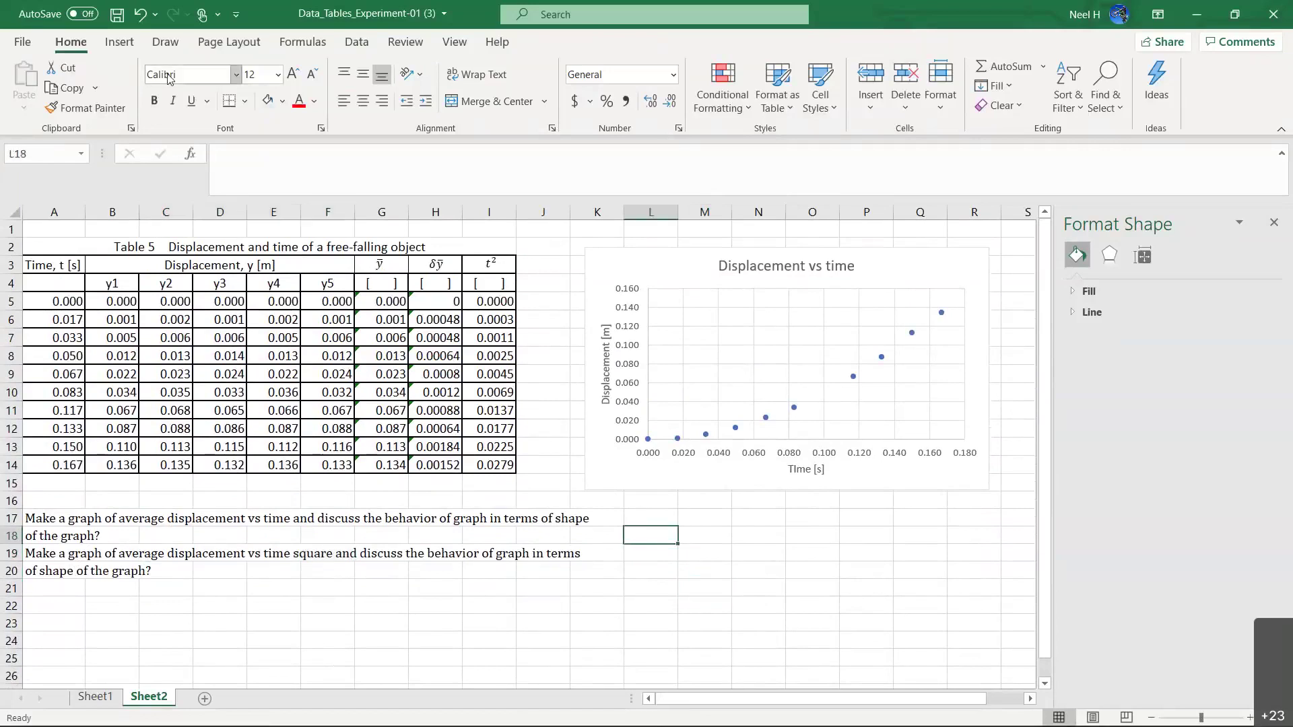
pyautogui.click(119, 42)
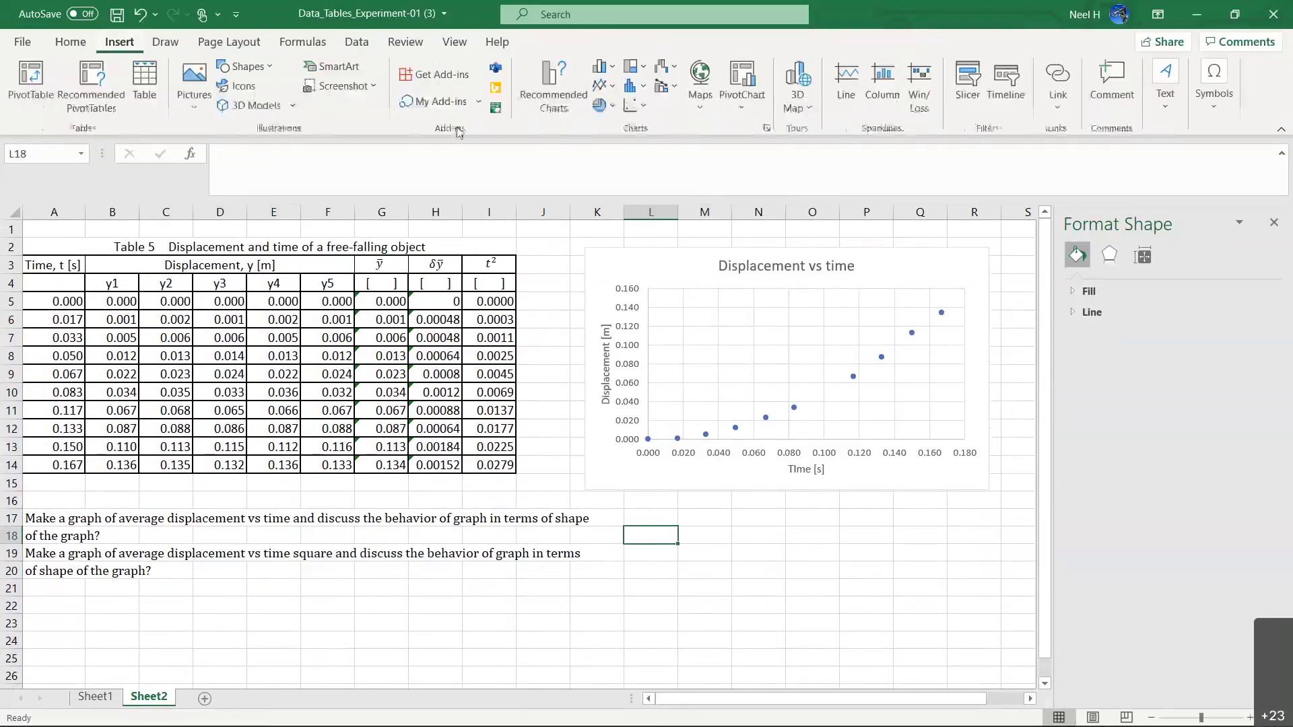
pyautogui.click(643, 108)
pyautogui.click(645, 165)
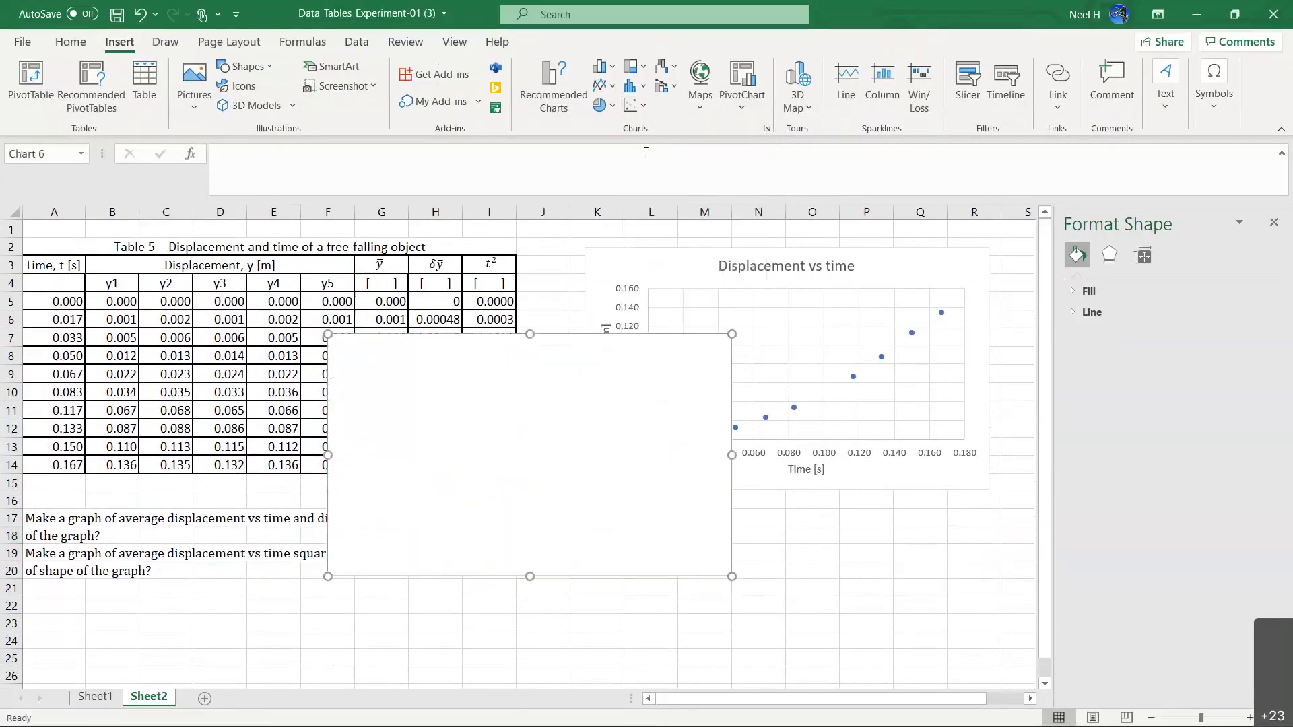
pyautogui.moveTo(562, 384); pyautogui.dragTo(825, 552)
pyautogui.scroll(1, 744, 548)
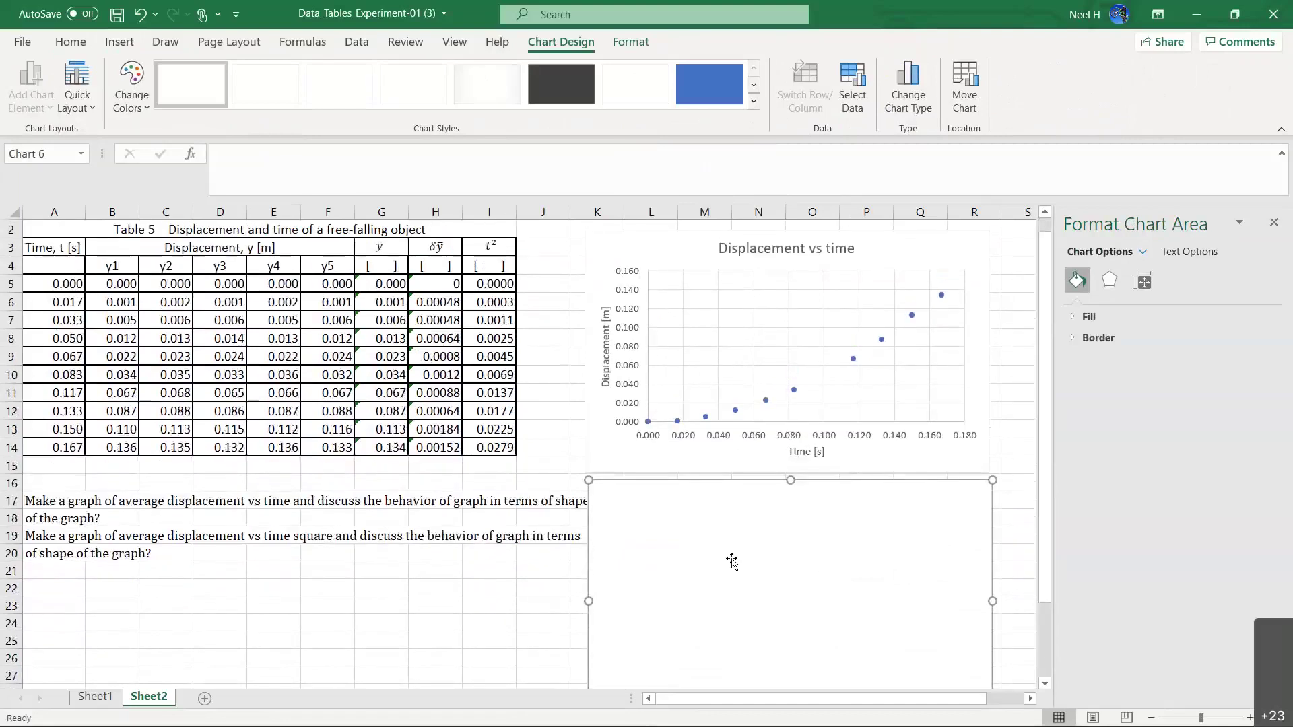
pyautogui.click(853, 90)
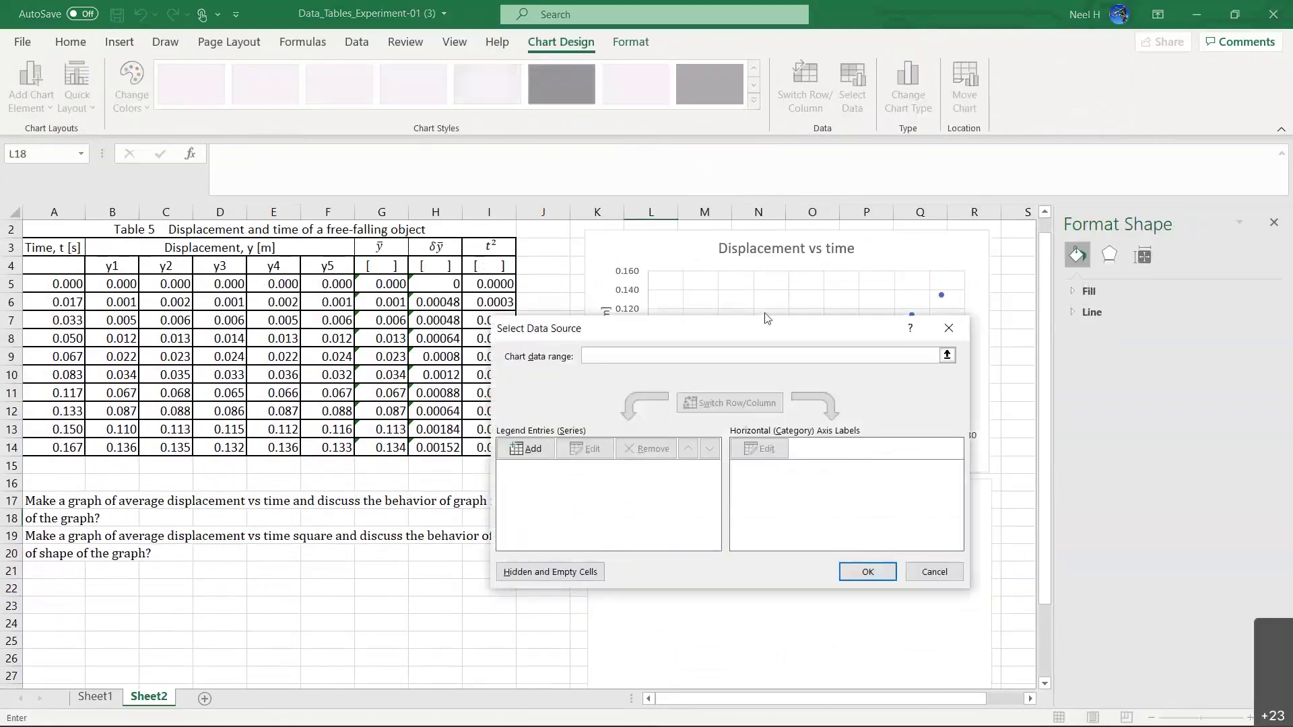
pyautogui.click(596, 365)
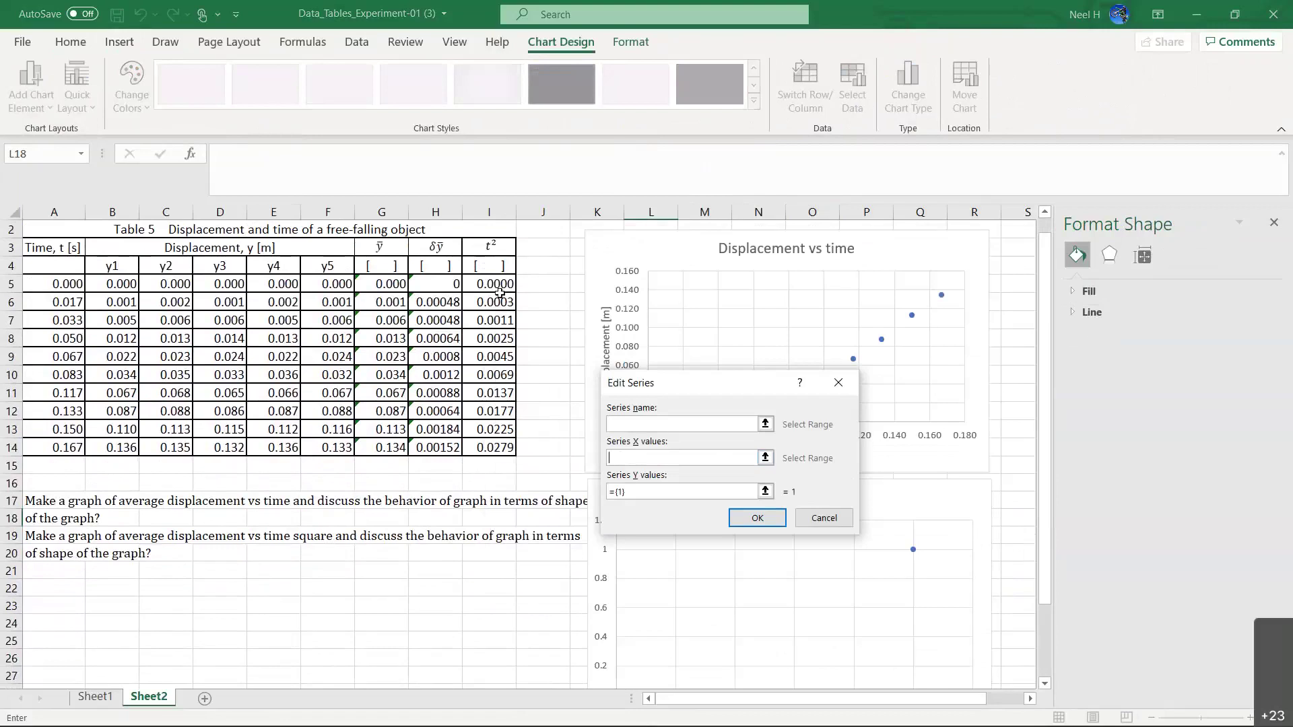
pyautogui.moveTo(497, 283); pyautogui.dragTo(499, 448)
pyautogui.click(638, 493)
pyautogui.press('BackSpace')
pyautogui.press('BackSpace')
pyautogui.press('BackSpace')
pyautogui.press('BackSpace')
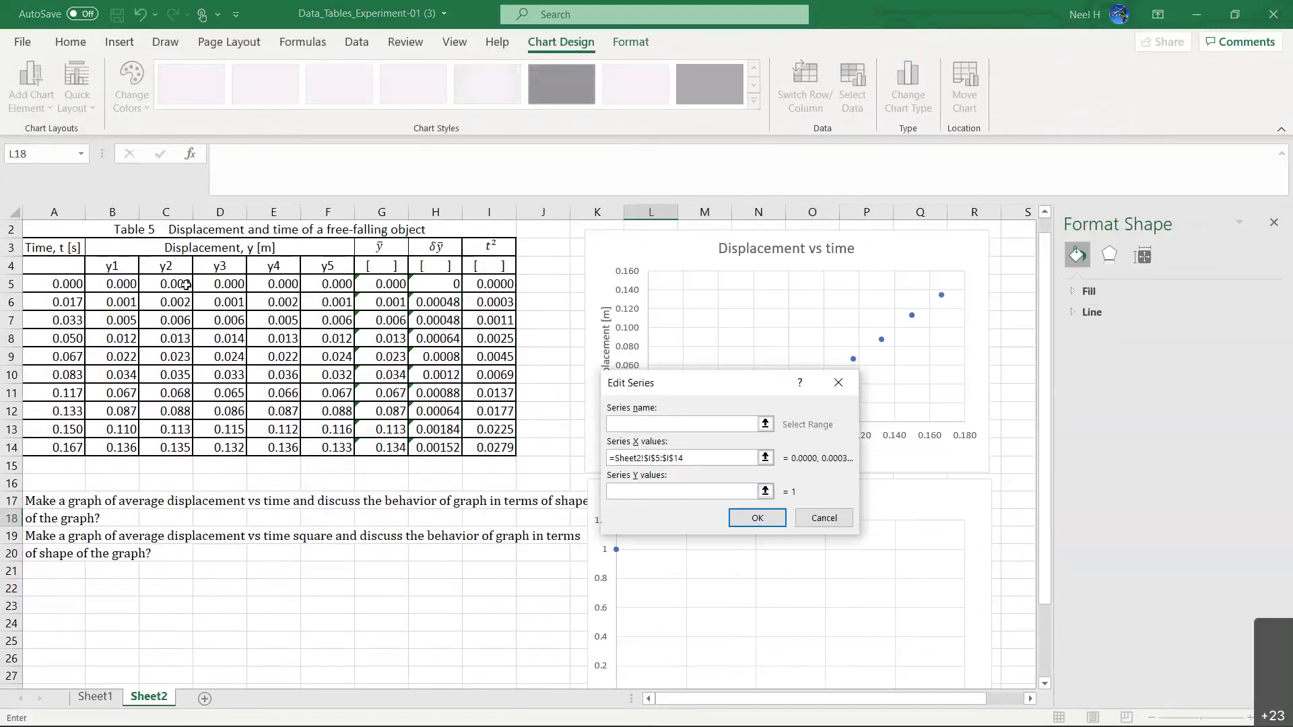
pyautogui.click(52, 287)
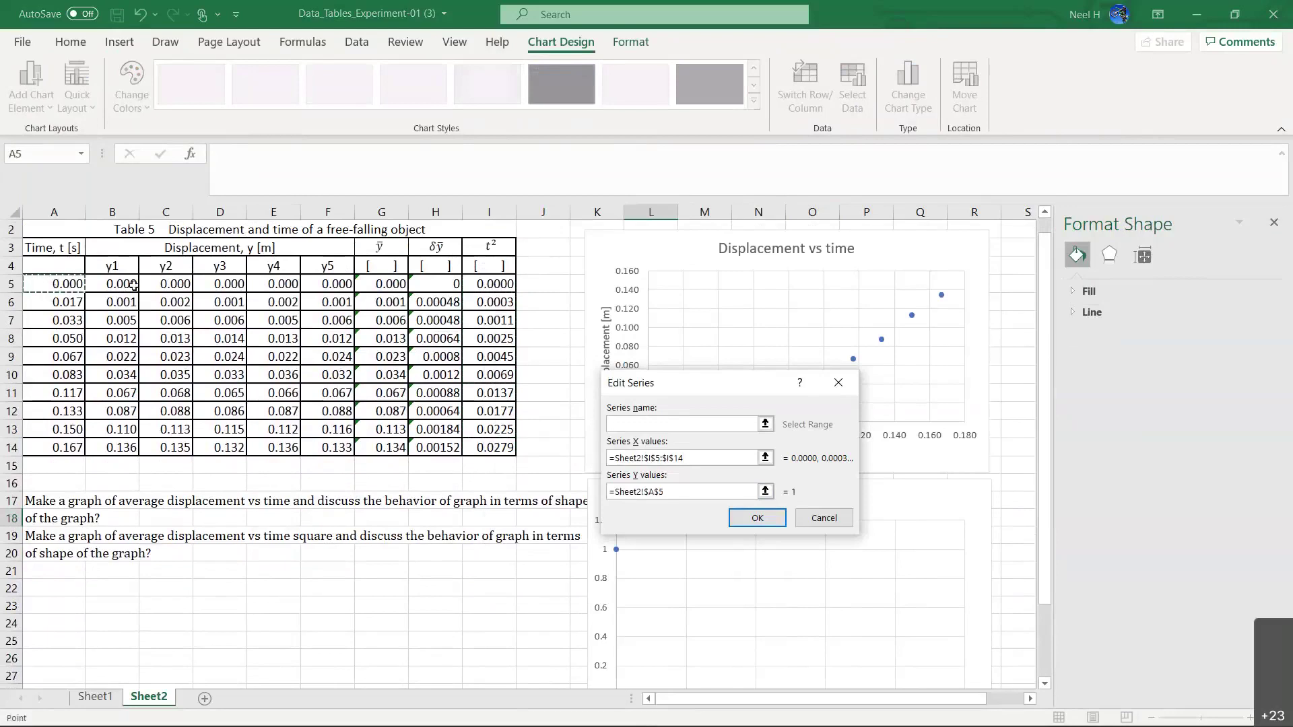
pyautogui.press('BackSpace')
pyautogui.press('BackSpace')
pyautogui.press('BackSpace')
pyautogui.press('BackSpace')
pyautogui.press('BackSpace')
pyautogui.press('BackSpace')
pyautogui.press('BackSpace')
pyautogui.press('BackSpace')
pyautogui.press('BackSpace')
pyautogui.press('BackSpace')
pyautogui.press('BackSpace')
pyautogui.press('BackSpace')
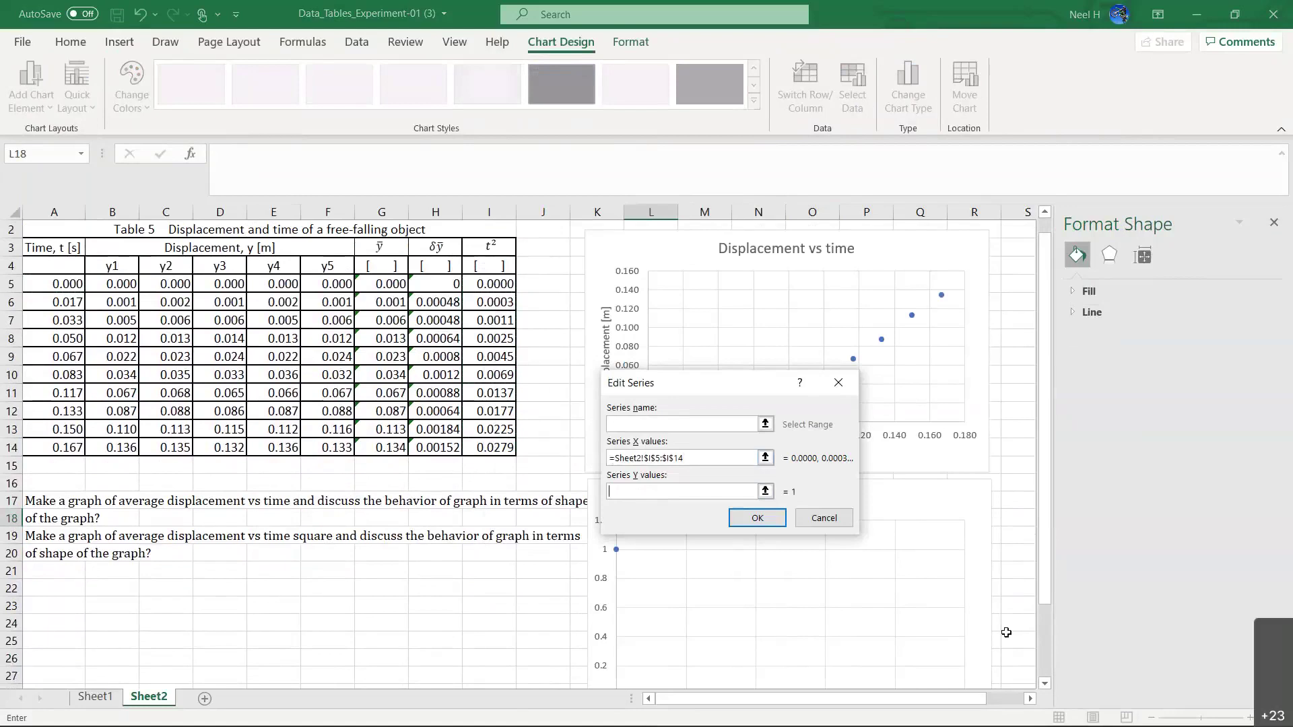
pyautogui.press('Return')
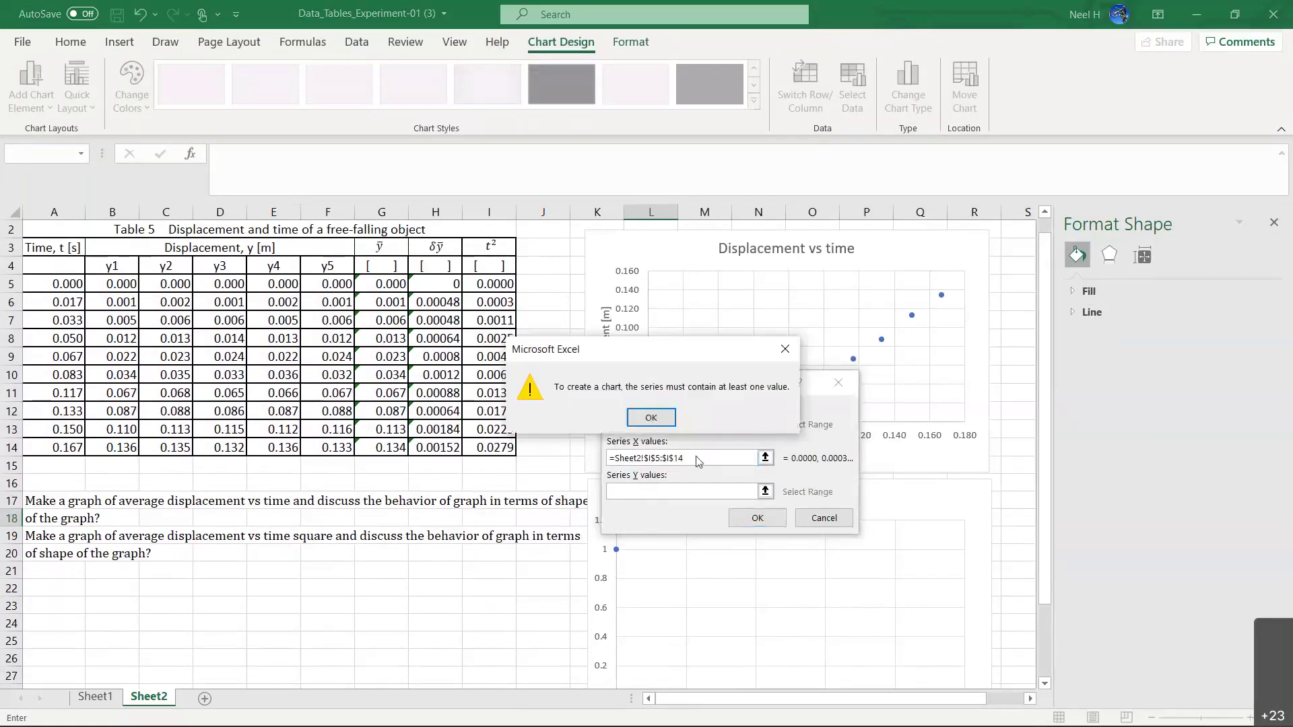
pyautogui.click(784, 349)
pyautogui.click(697, 457)
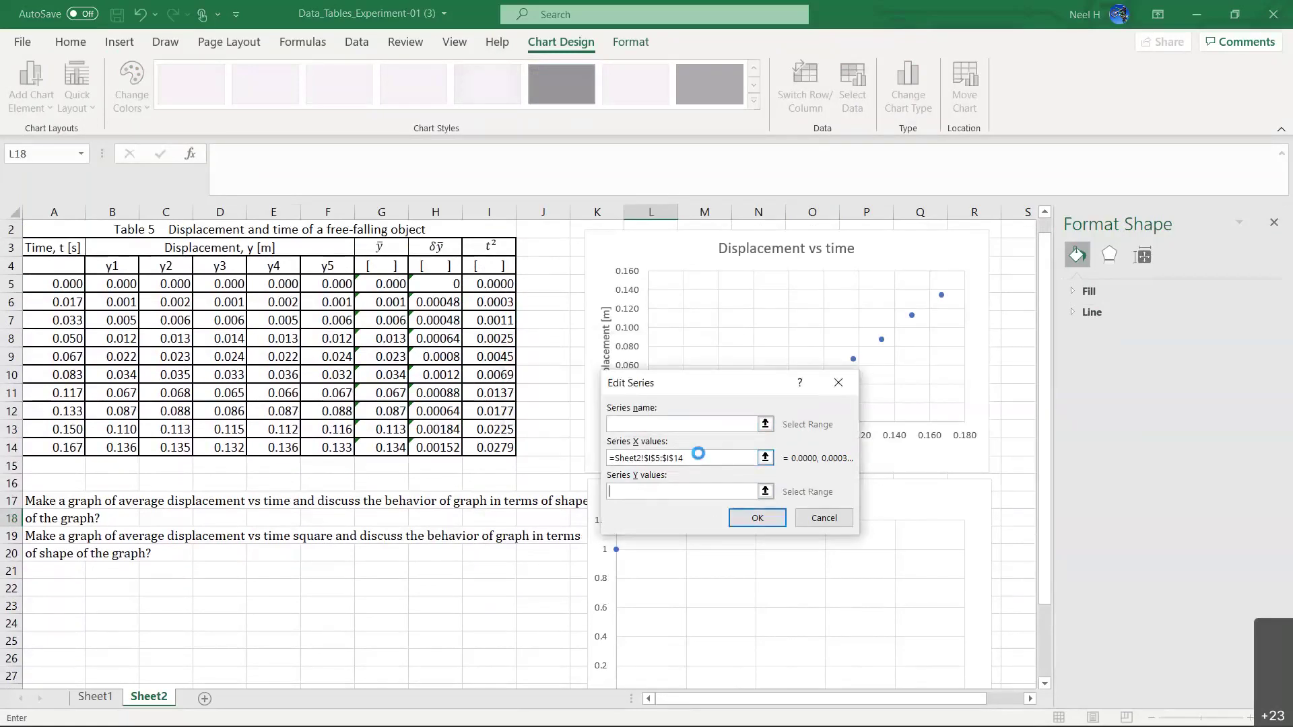
pyautogui.press('Return')
pyautogui.click(785, 348)
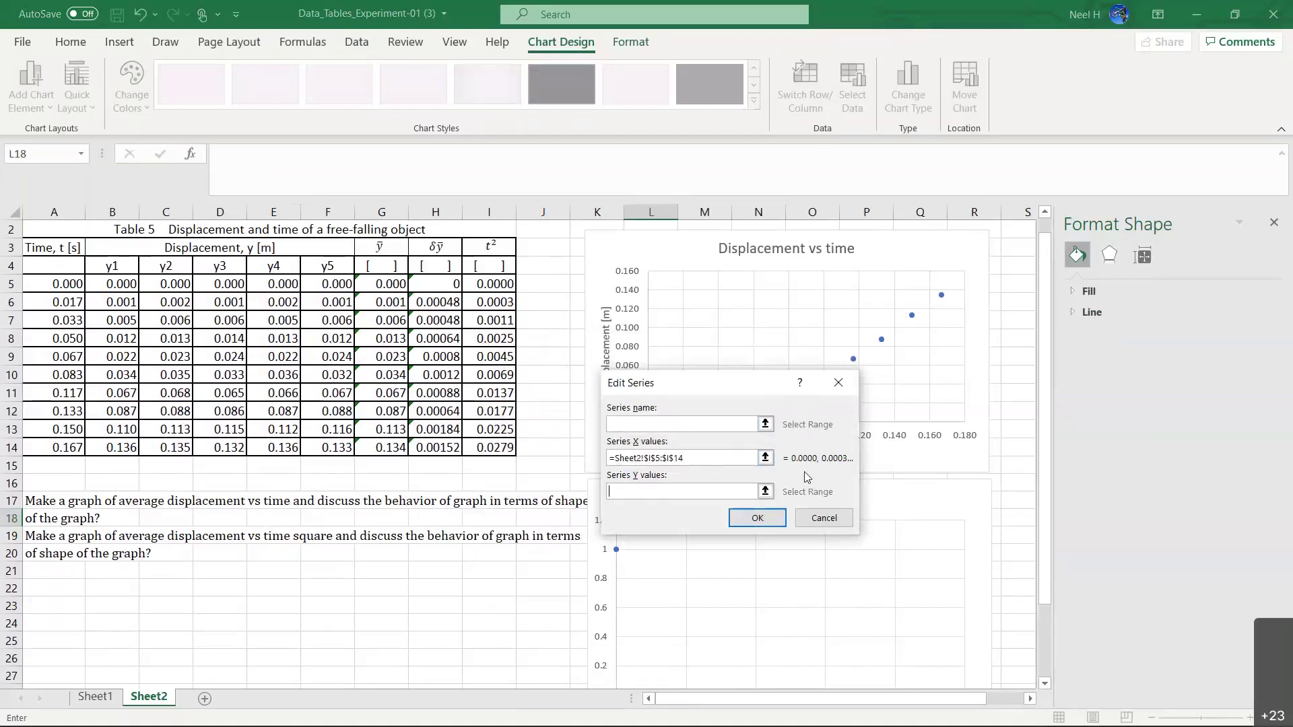
pyautogui.click(824, 518)
pyautogui.click(1005, 488)
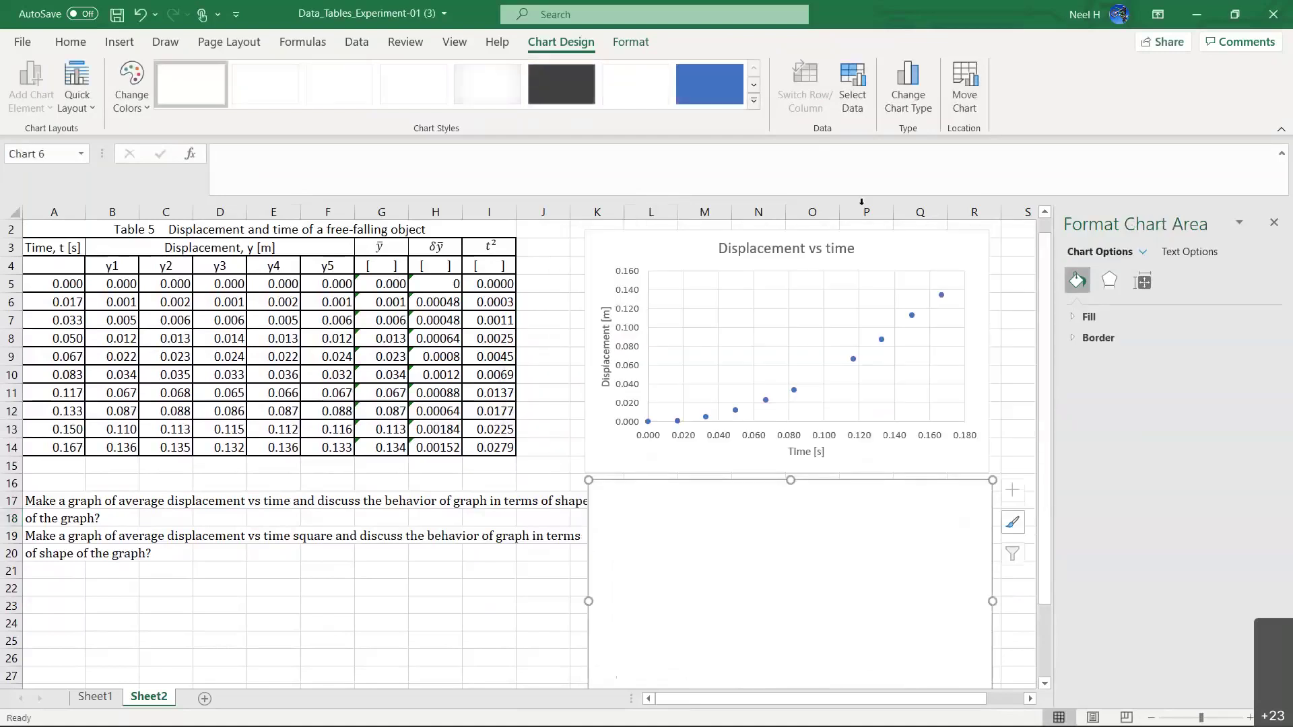
# Add a data series to the empty lower chart with the time-squared cells I5:I14 as its X values
pyautogui.click(858, 92)
pyautogui.click(606, 365)
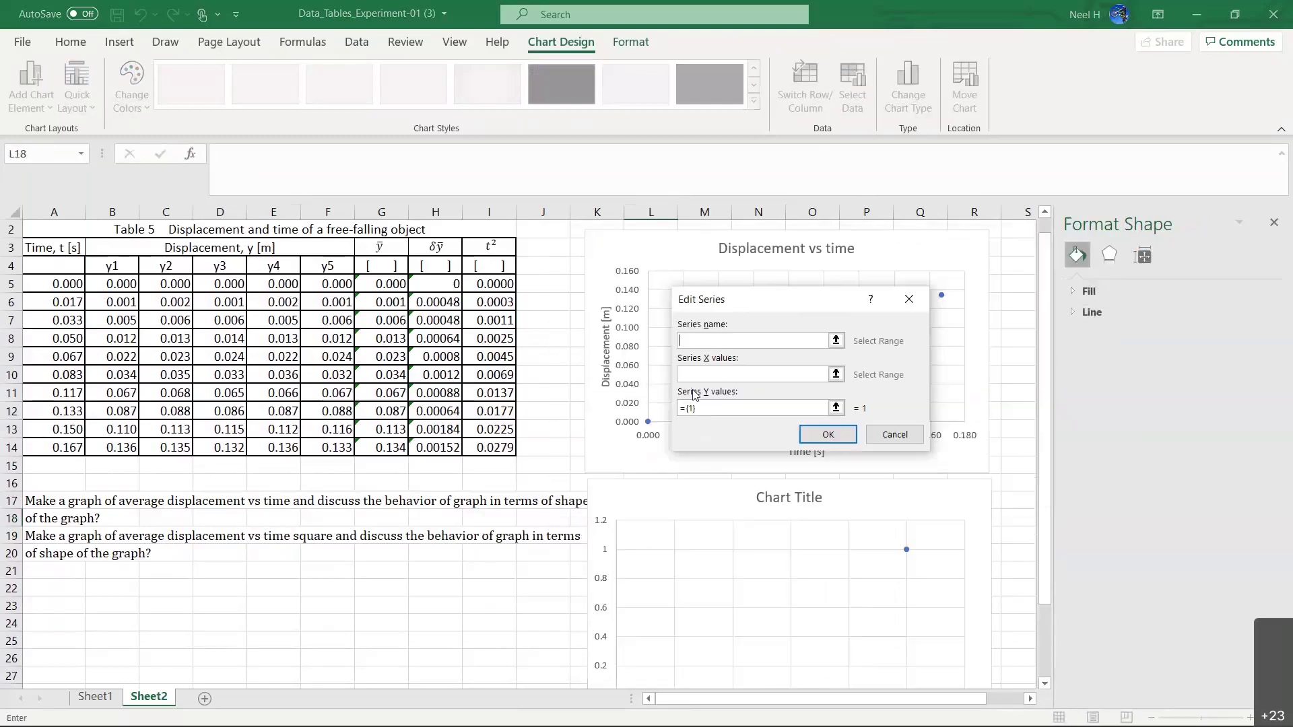
pyautogui.click(835, 373)
pyautogui.moveTo(489, 283); pyautogui.dragTo(487, 446)
pyautogui.press('Return')
# Set the new series' Y values to the average displacement cells G5:G14 and apply the chart's data source
pyautogui.click(739, 405)
pyautogui.press('BackSpace')
pyautogui.press('BackSpace')
pyautogui.press('BackSpace')
pyautogui.press('BackSpace')
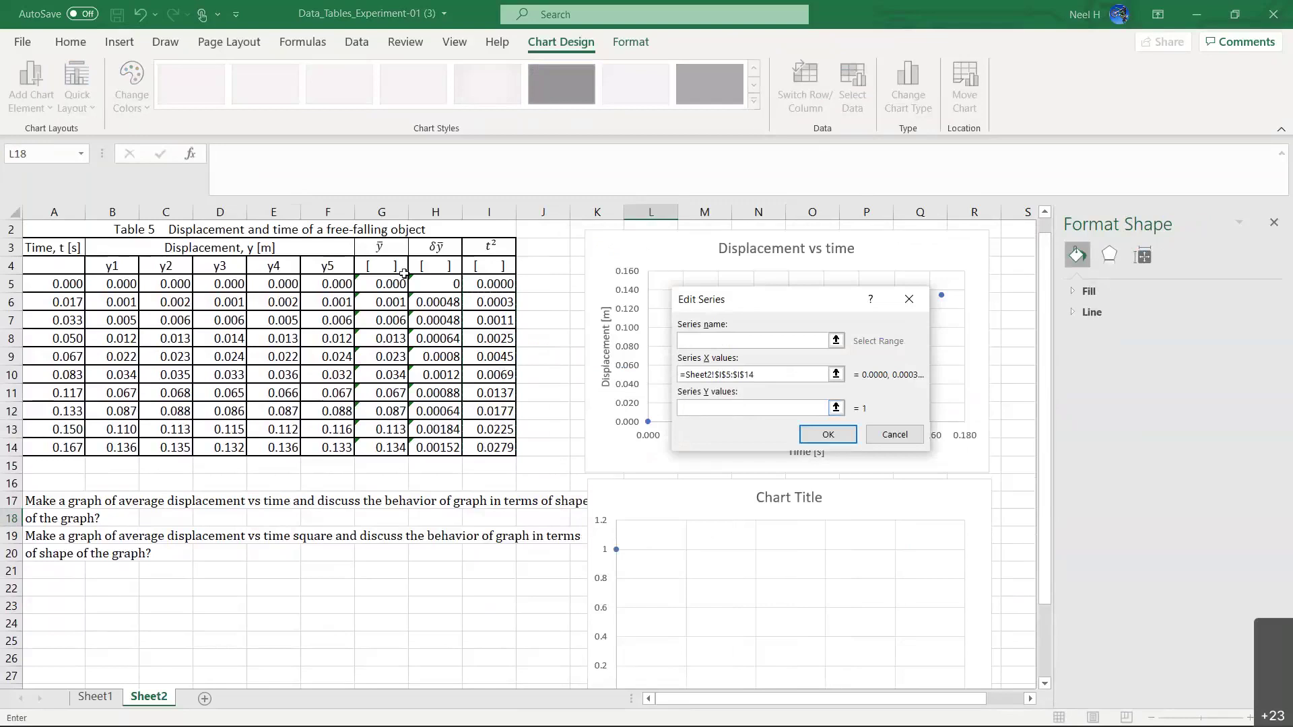
pyautogui.moveTo(379, 281); pyautogui.dragTo(381, 447)
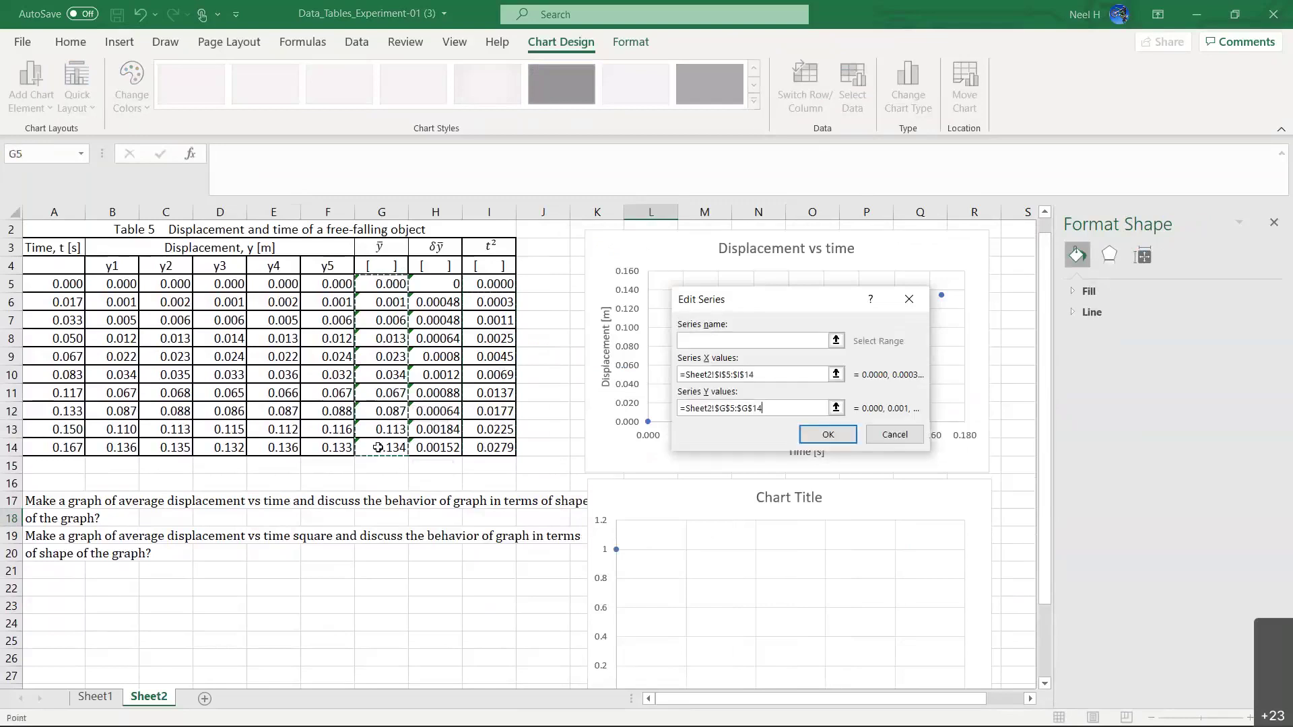
pyautogui.click(830, 435)
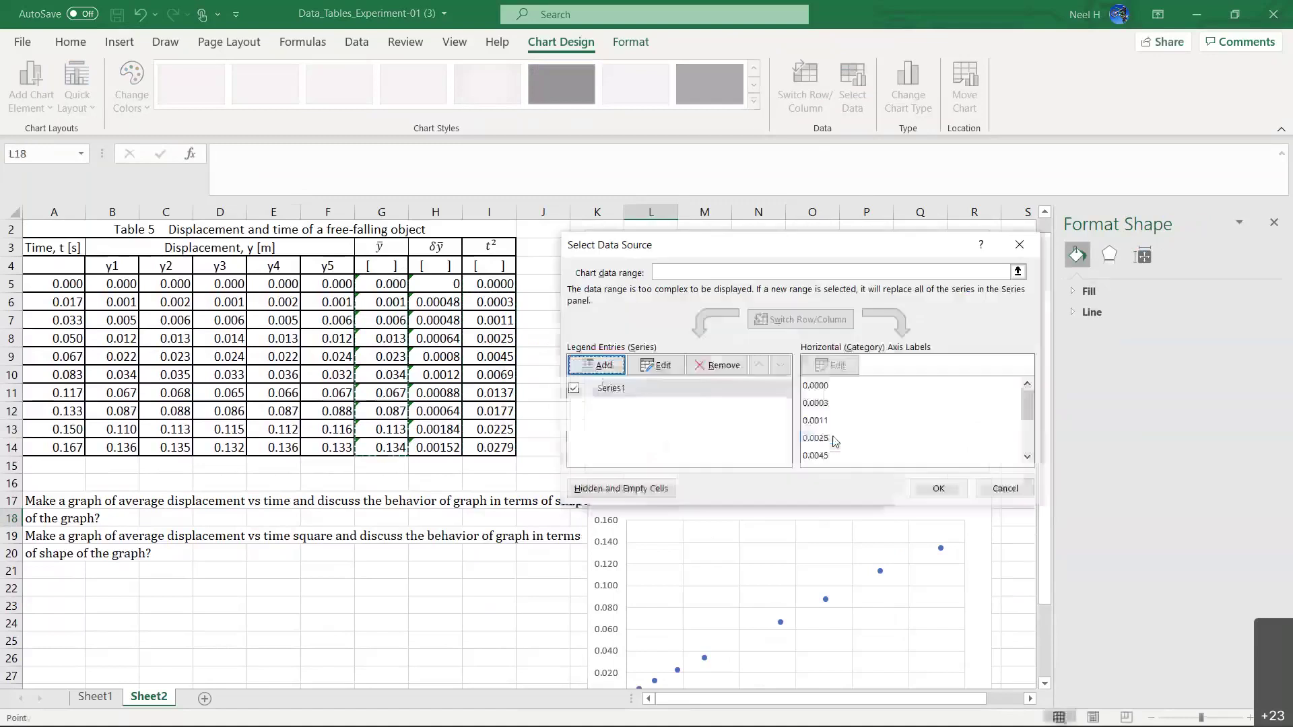
pyautogui.click(937, 488)
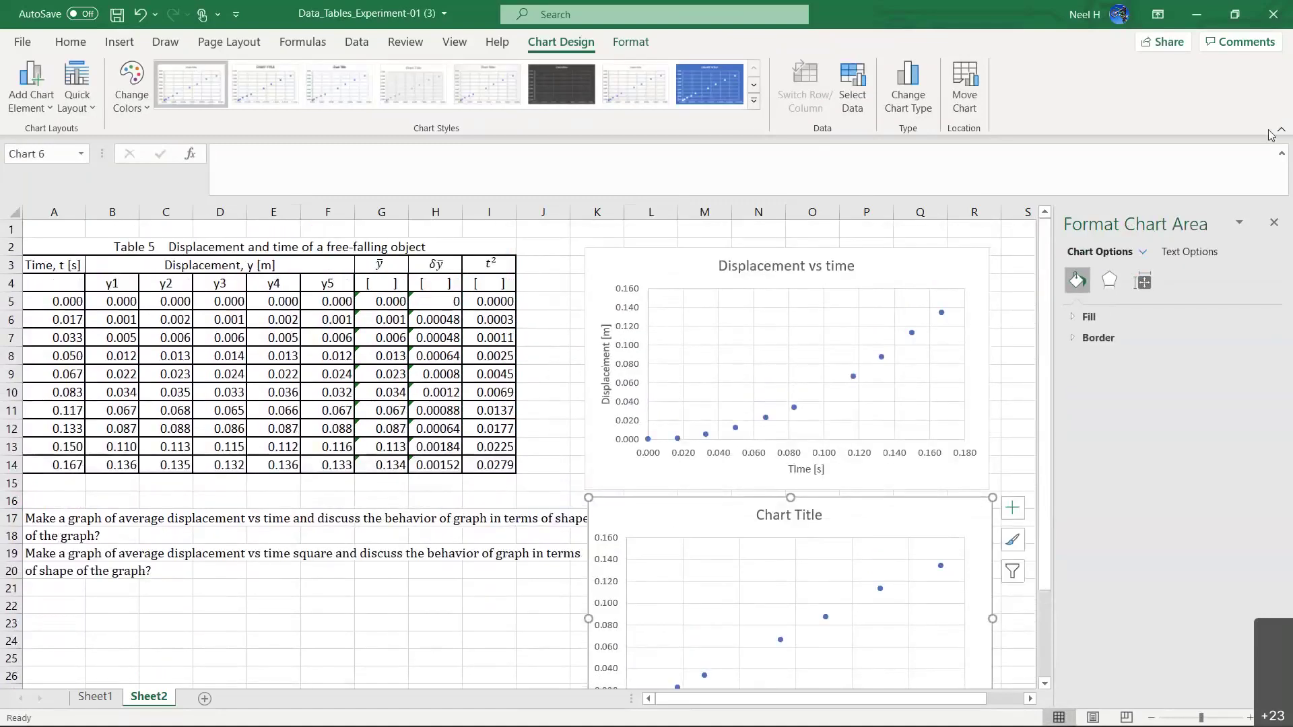
# Collapse the ribbon and replace the lower chart's placeholder title with "Displacement vs time square"
pyautogui.click(1280, 130)
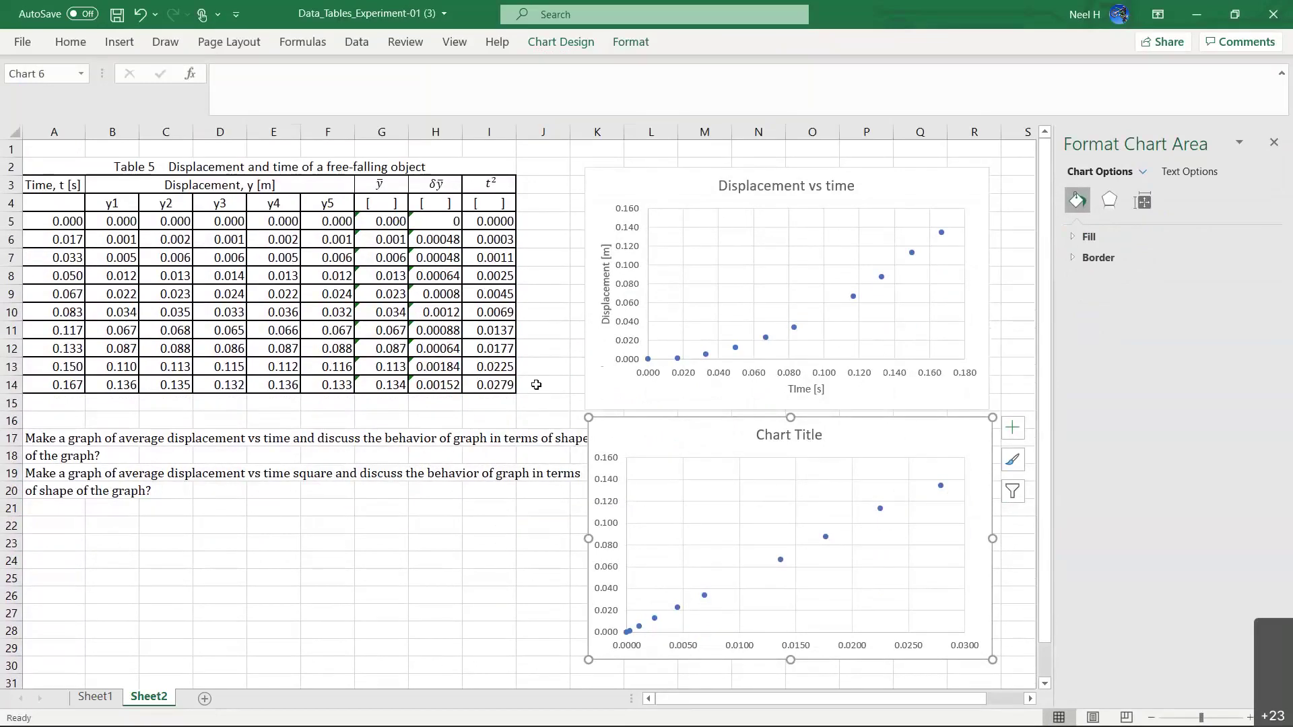
pyautogui.moveTo(60, 168); pyautogui.dragTo(360, 387)
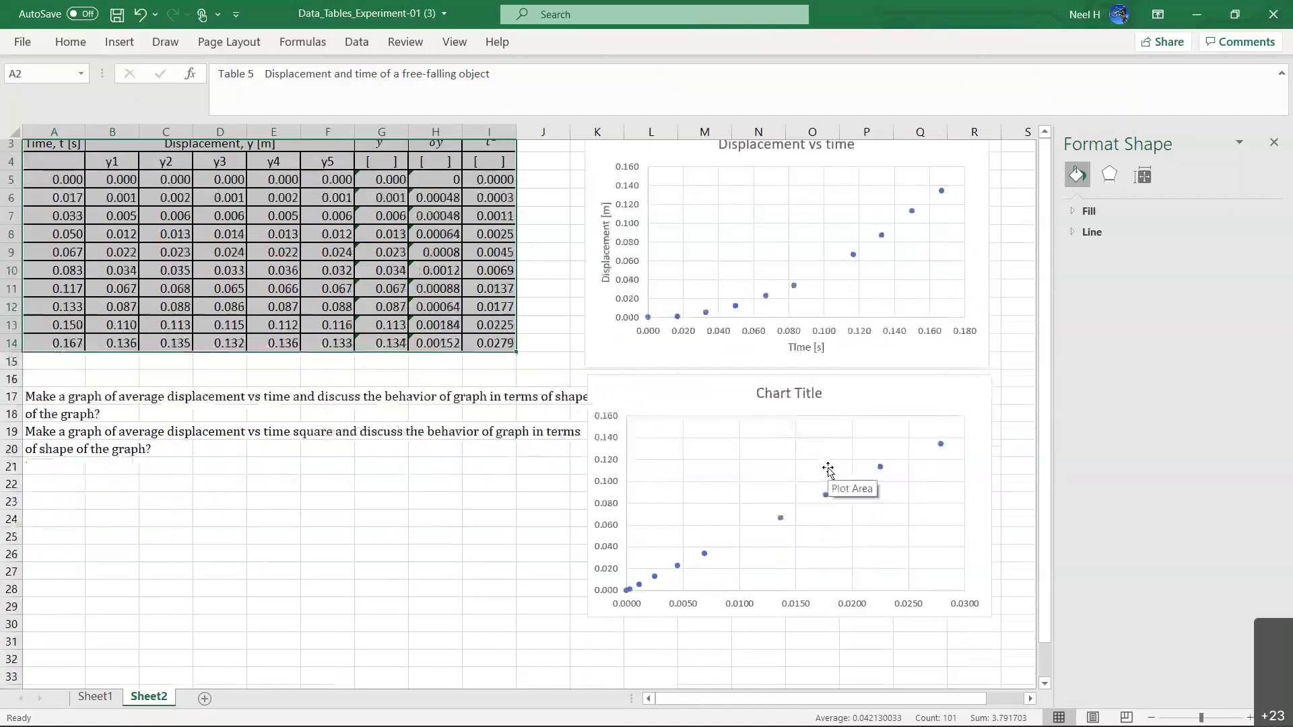
pyautogui.click(798, 441)
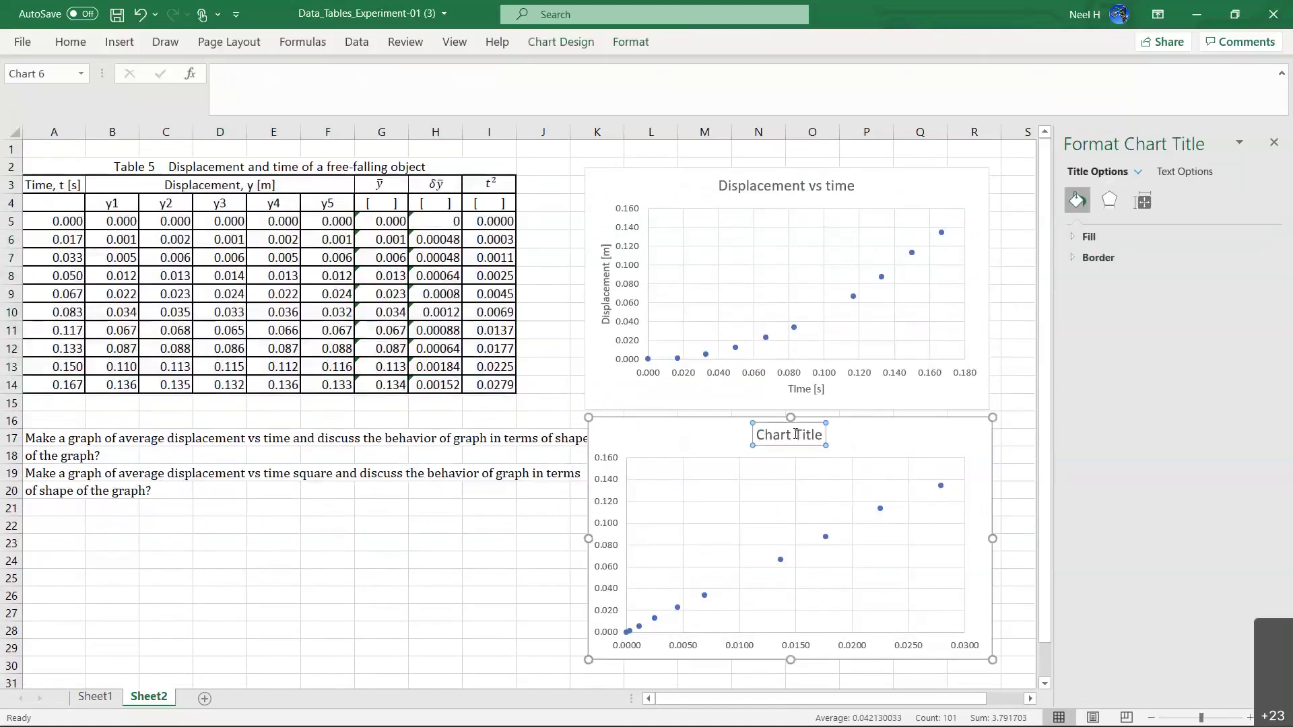
pyautogui.tripleClick(796, 438)
pyautogui.doubleClick(796, 438)
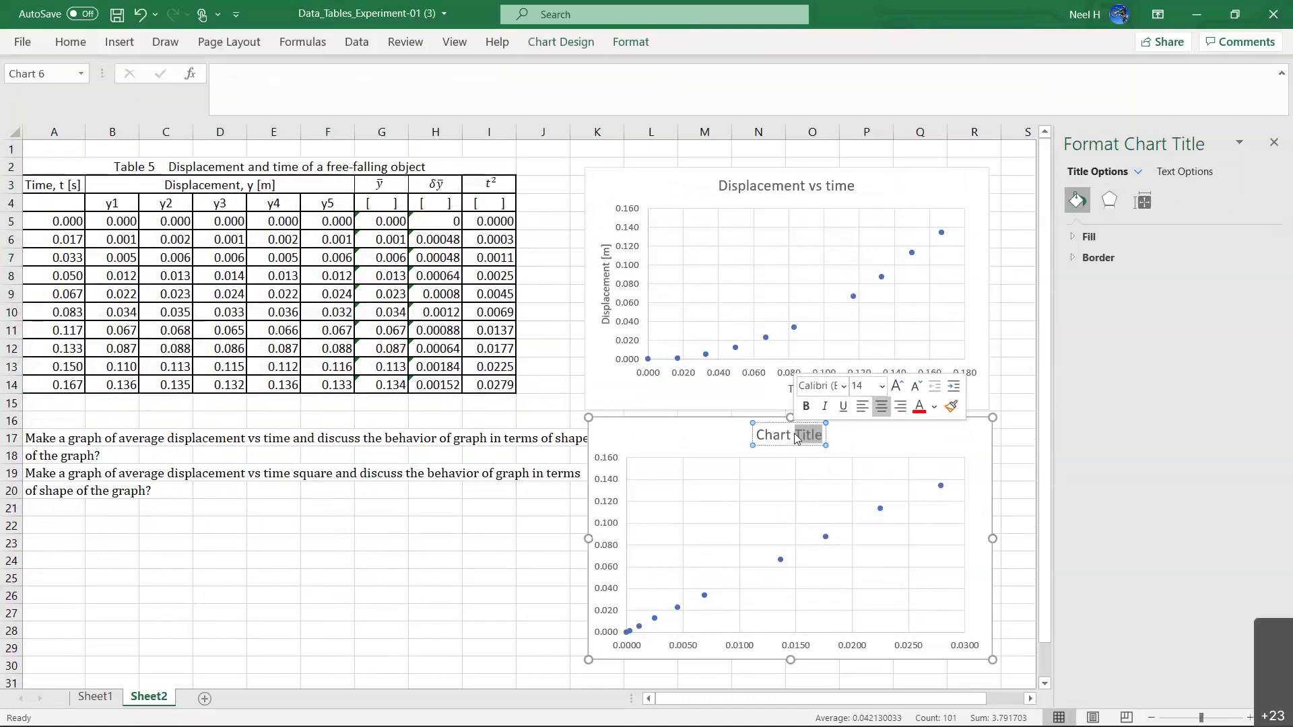
pyautogui.tripleClick(797, 438)
pyautogui.write('Displacement')
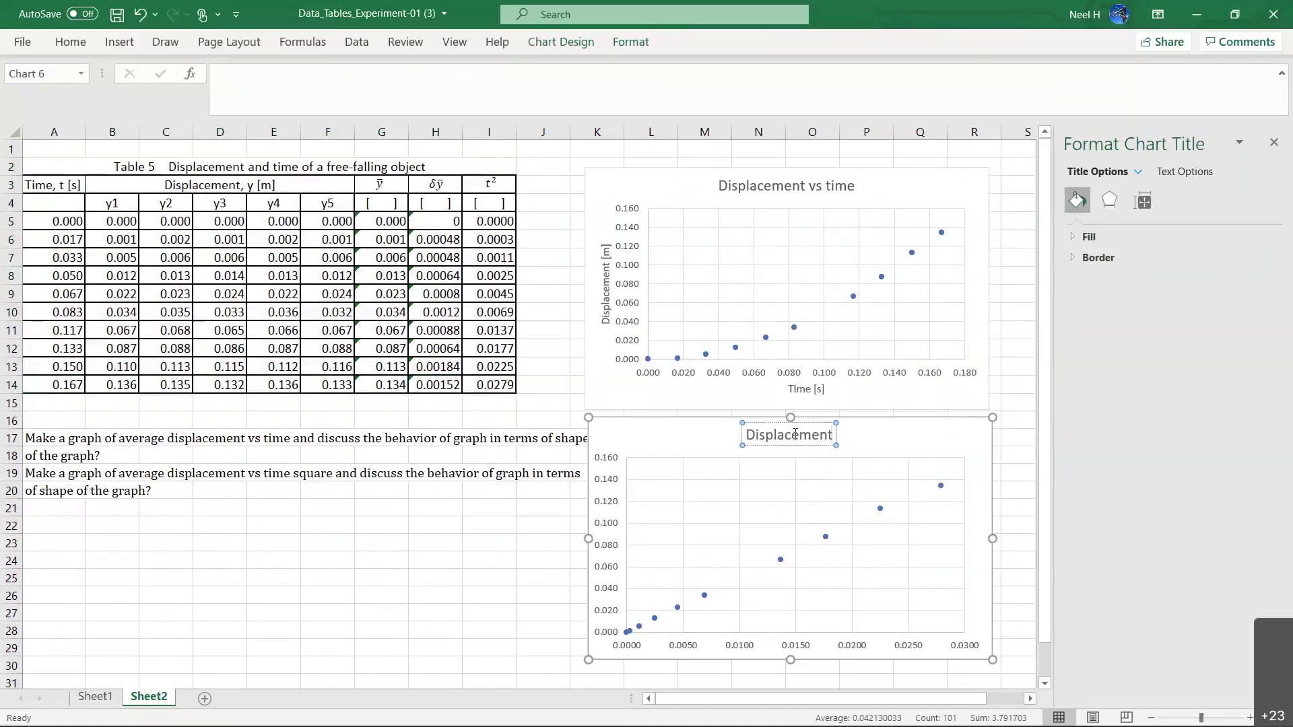
pyautogui.write(' vs time ')
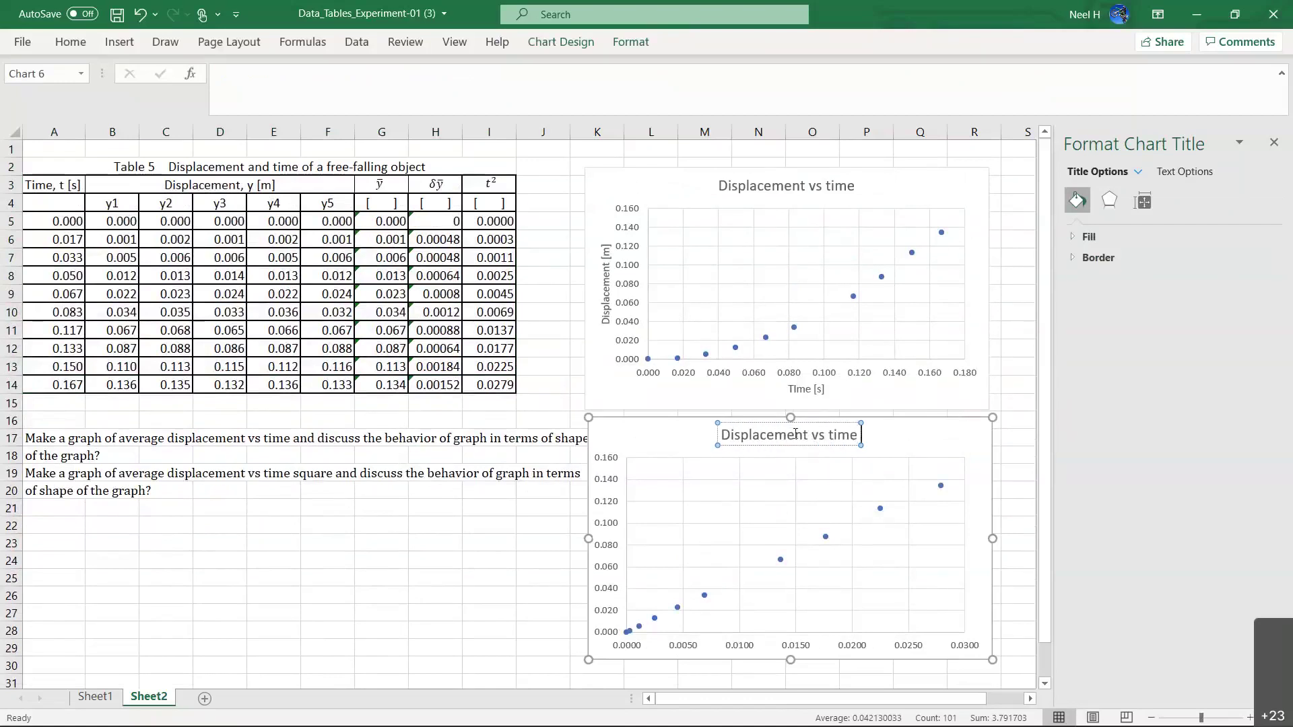
pyautogui.write('square')
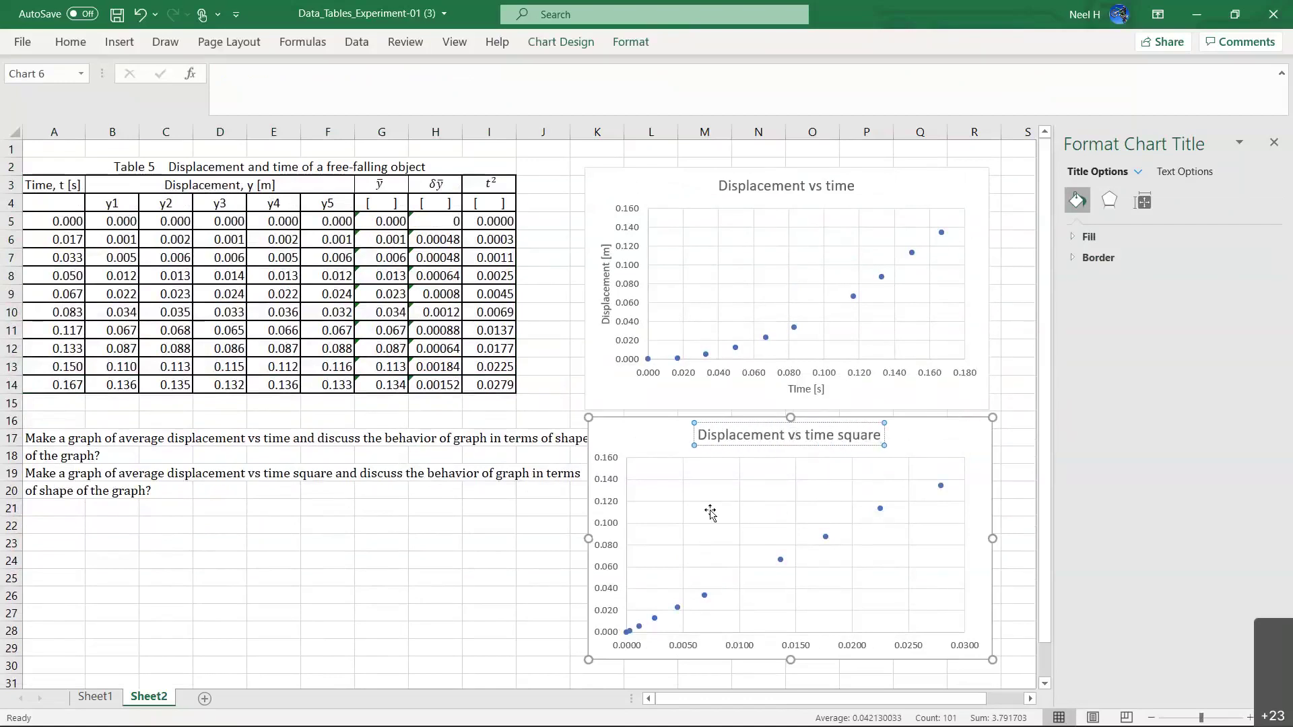
pyautogui.click(634, 427)
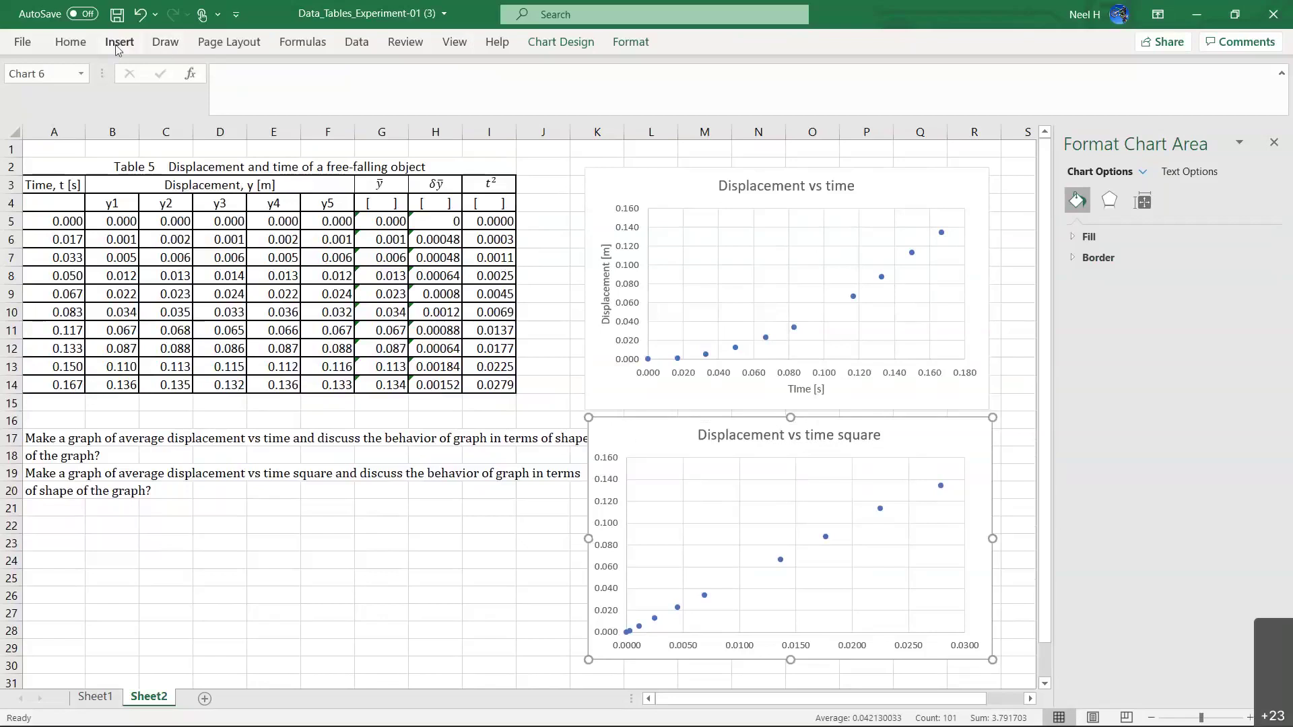
# Add primary horizontal and primary vertical axis titles to the Displacement vs time square chart
pyautogui.click(561, 42)
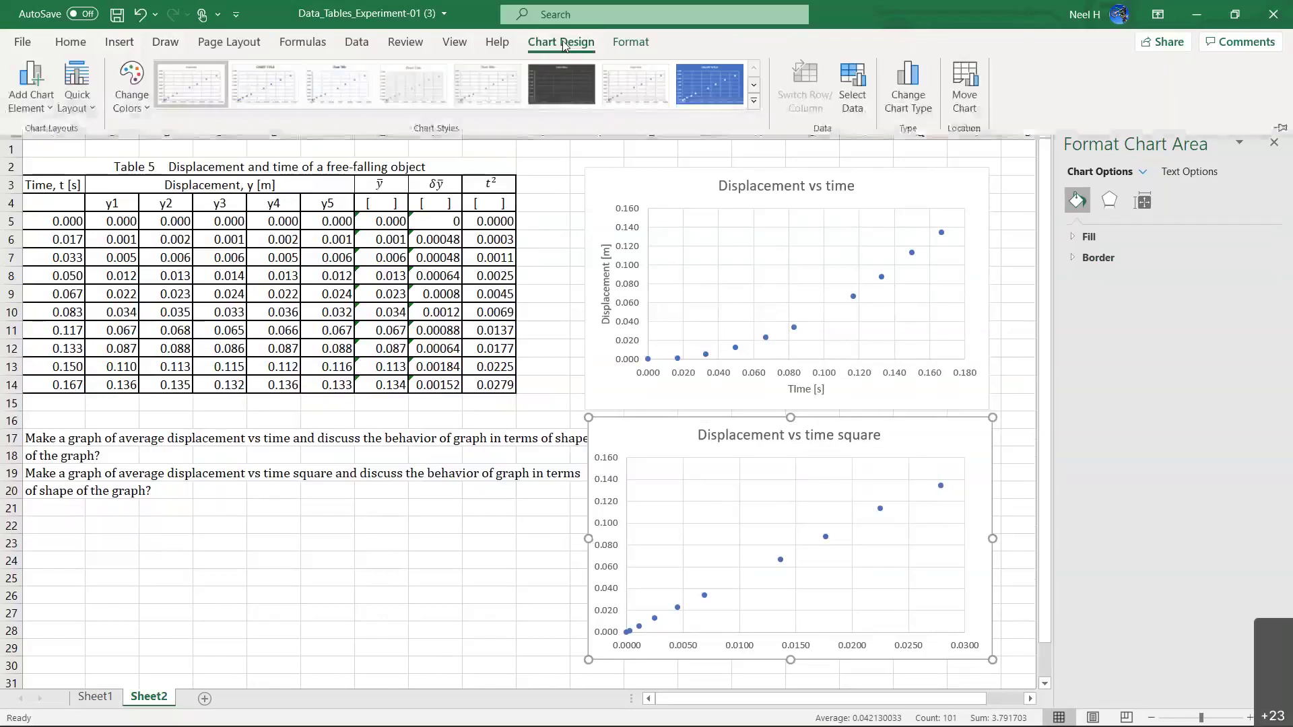
pyautogui.click(44, 108)
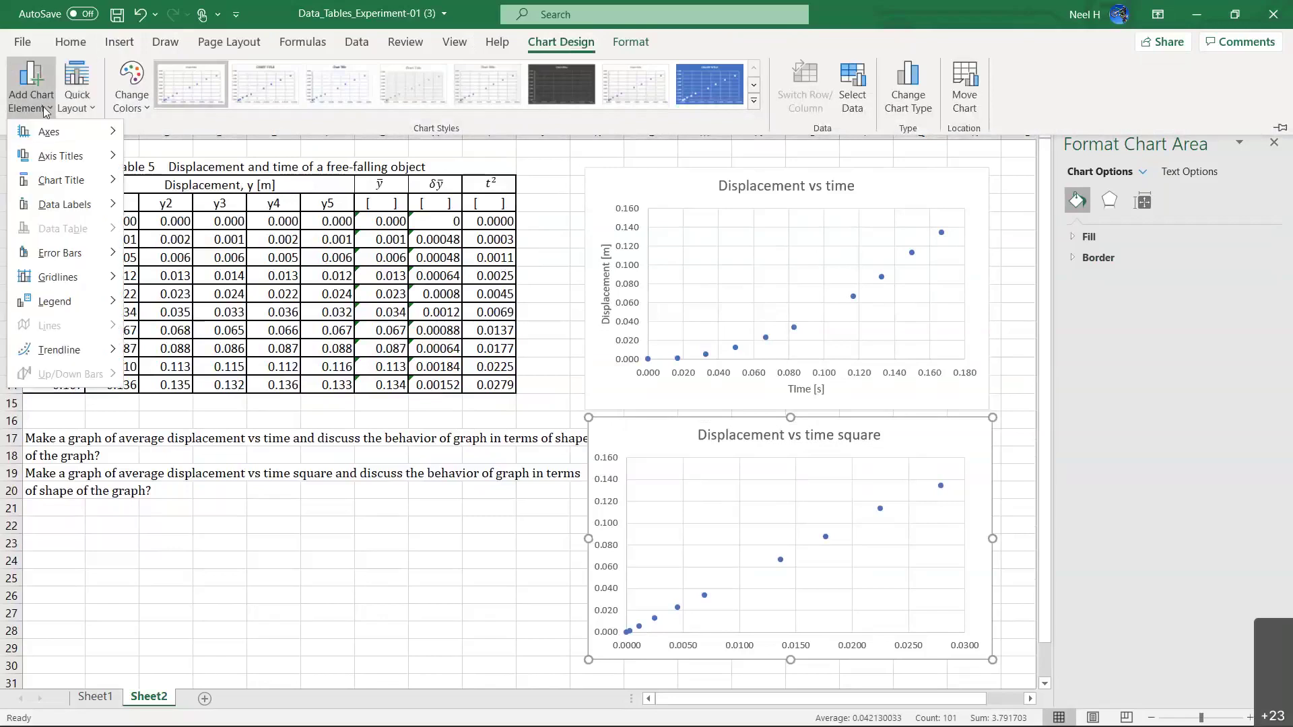
pyautogui.moveTo(66, 159)
pyautogui.click(204, 164)
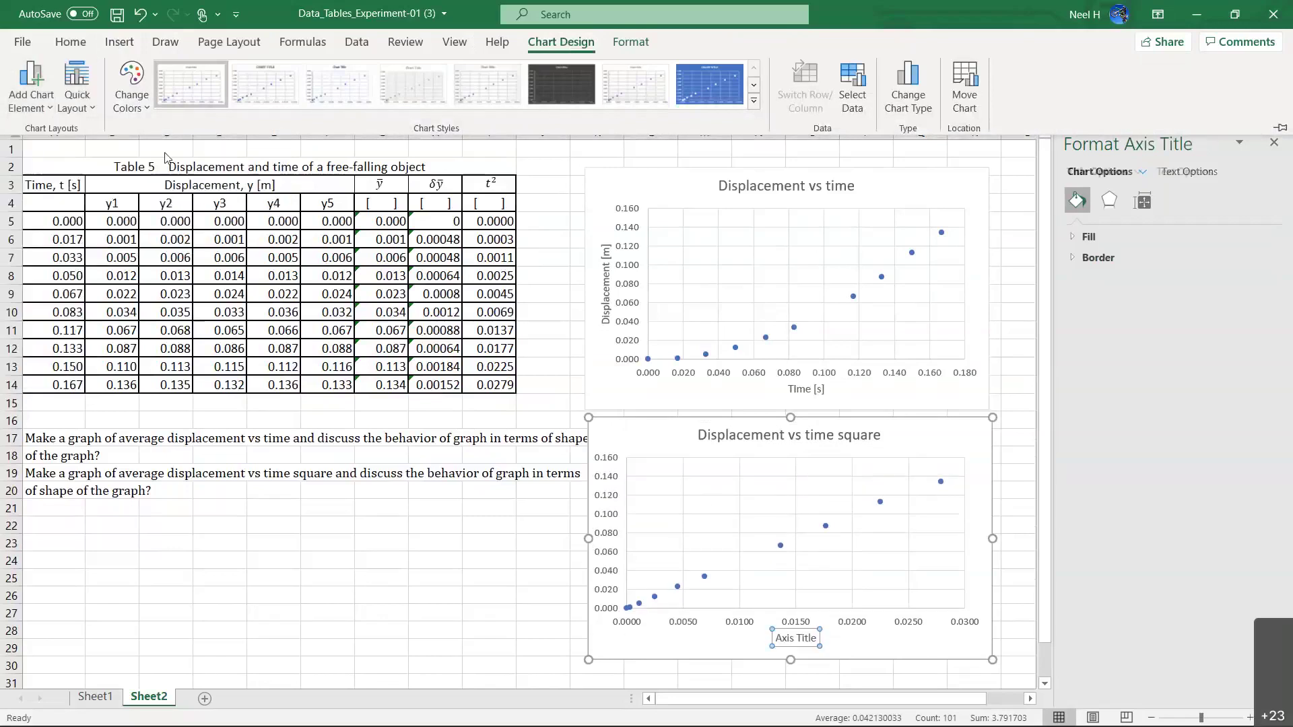
pyautogui.click(50, 107)
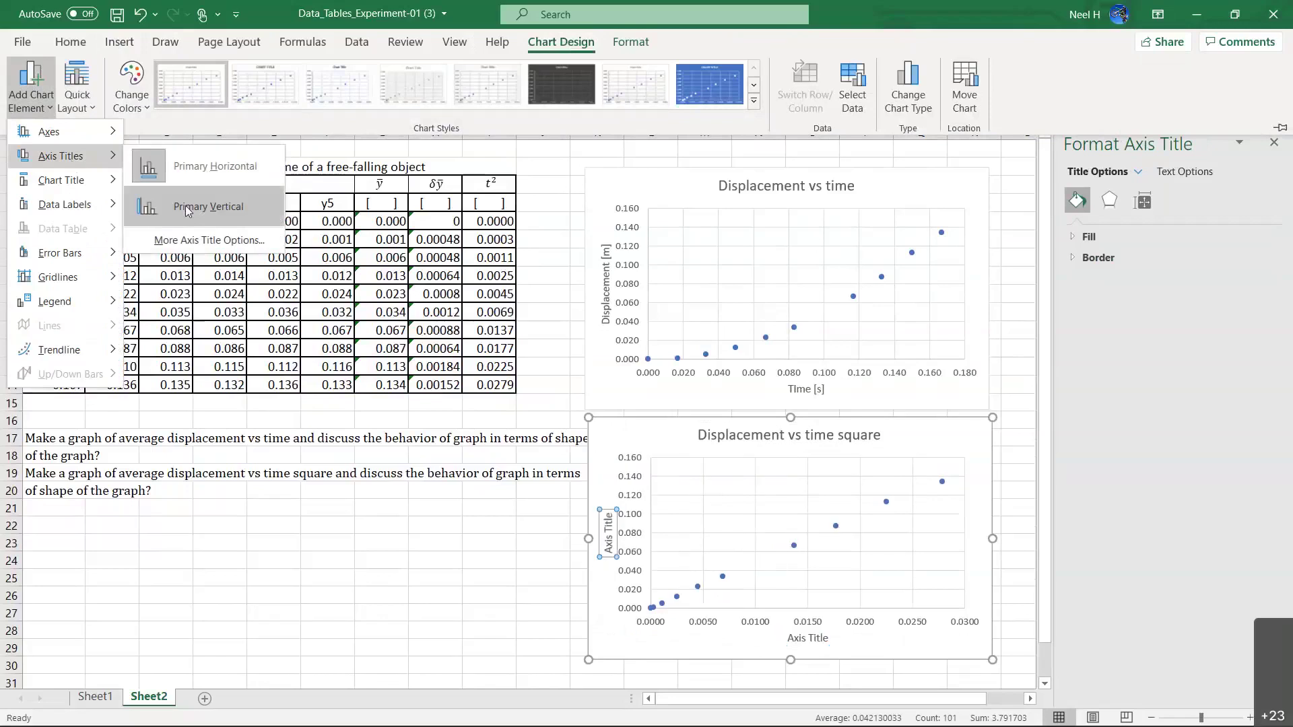
pyautogui.click(184, 206)
# Replace the horizontal axis title's placeholder text in the lower chart with "Time square [s^2]"
pyautogui.click(810, 636)
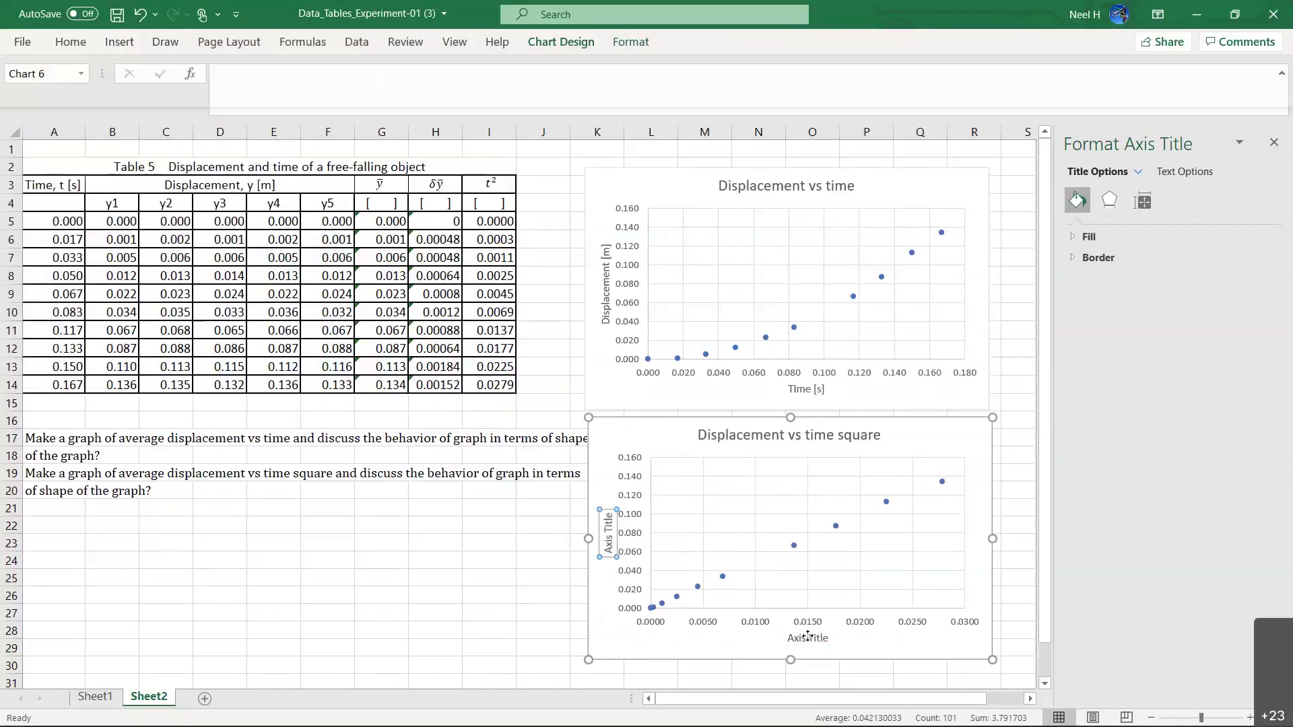
pyautogui.tripleClick(809, 636)
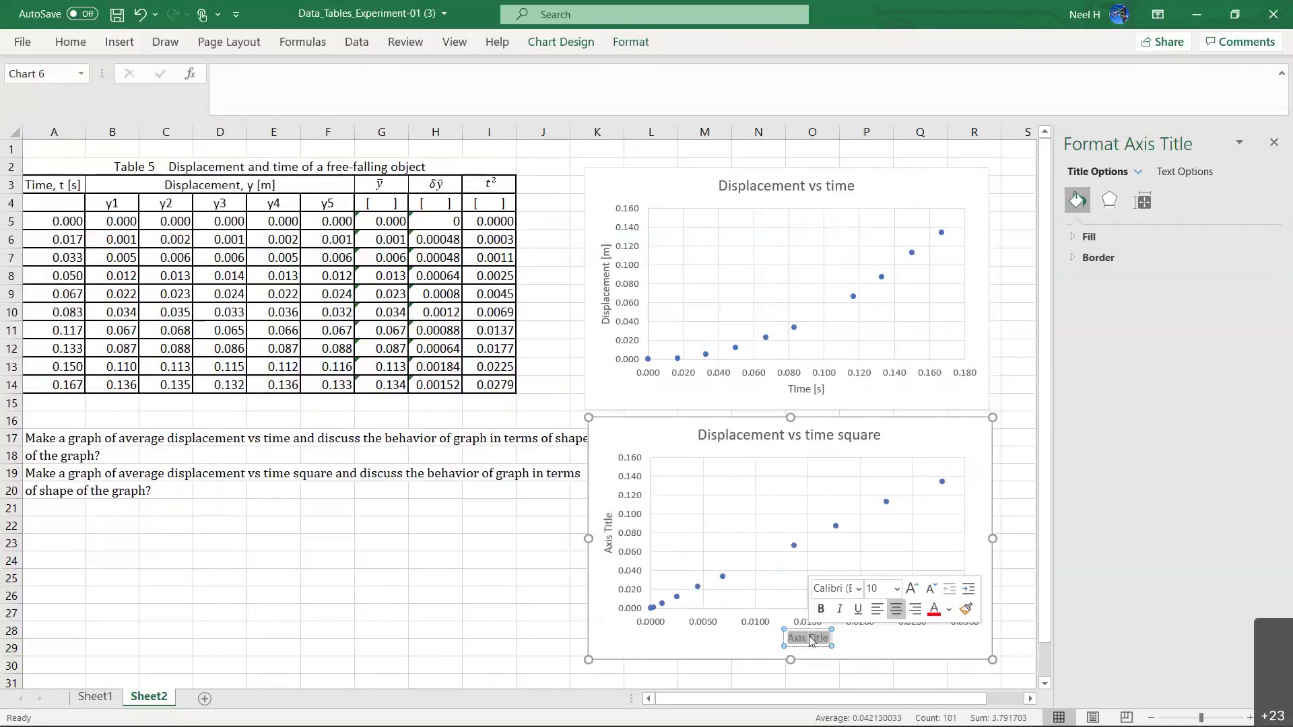
pyautogui.write('Time square [s^2]')
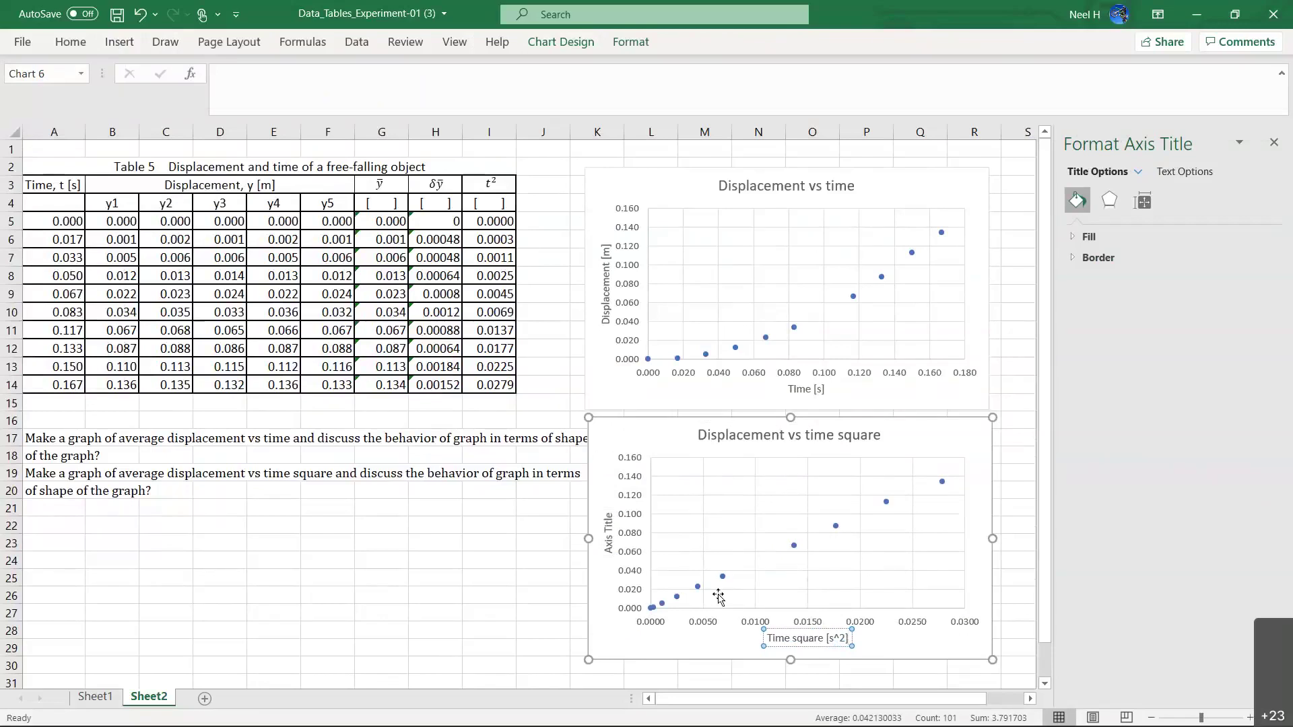
# Replace the vertical axis title's placeholder text in the lower chart with "Displacement [m]" and deselect the chart
pyautogui.click(608, 526)
pyautogui.tripleClick(608, 525)
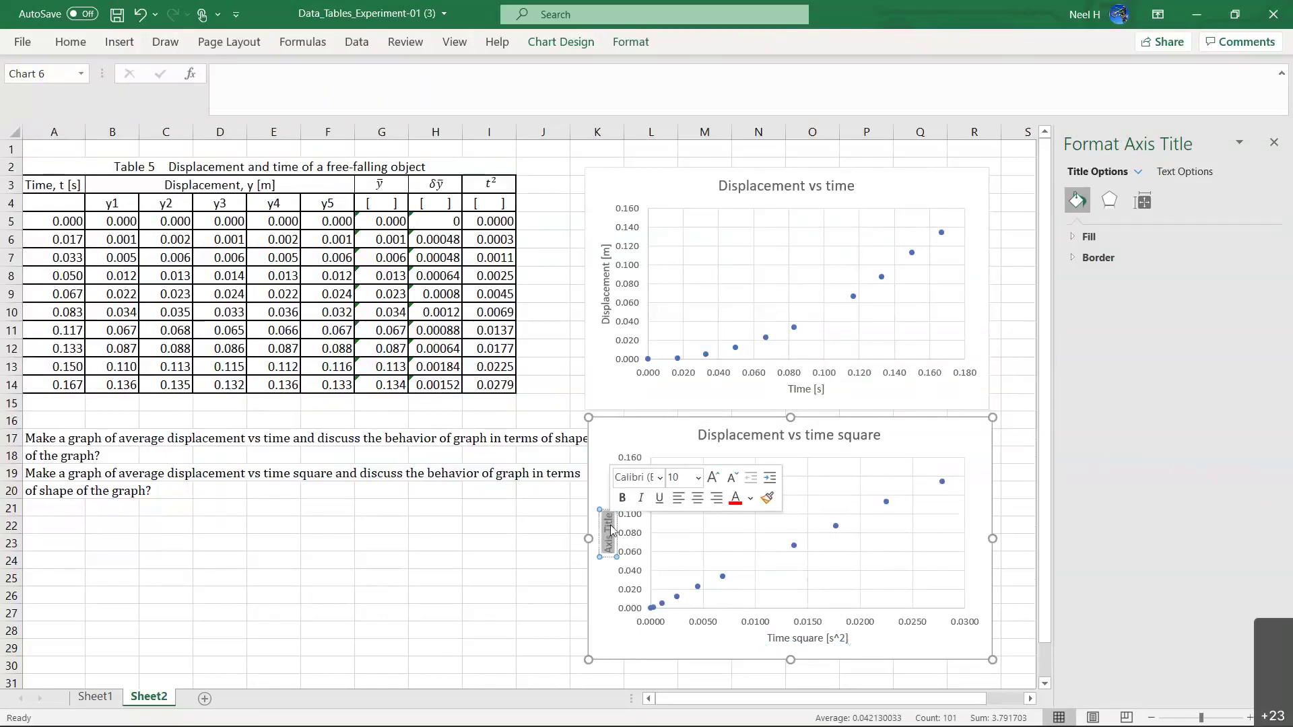
pyautogui.write('Displacem')
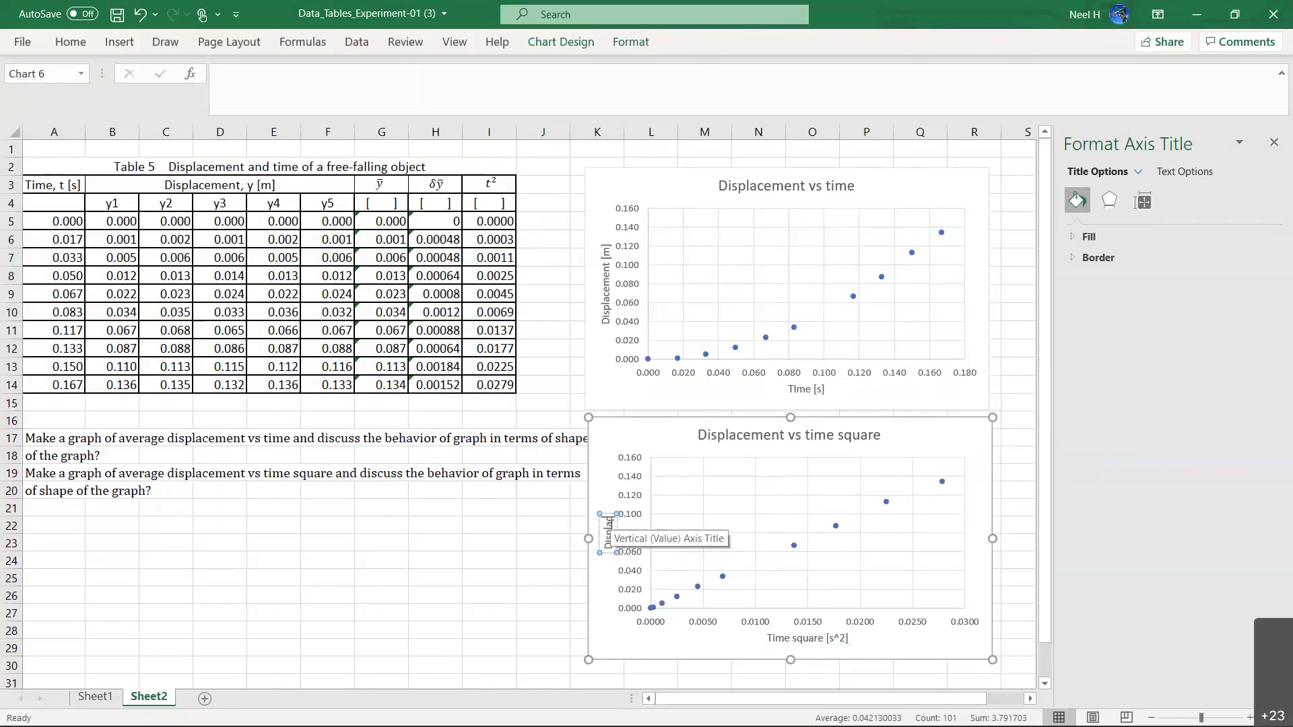
pyautogui.write('ent [m]')
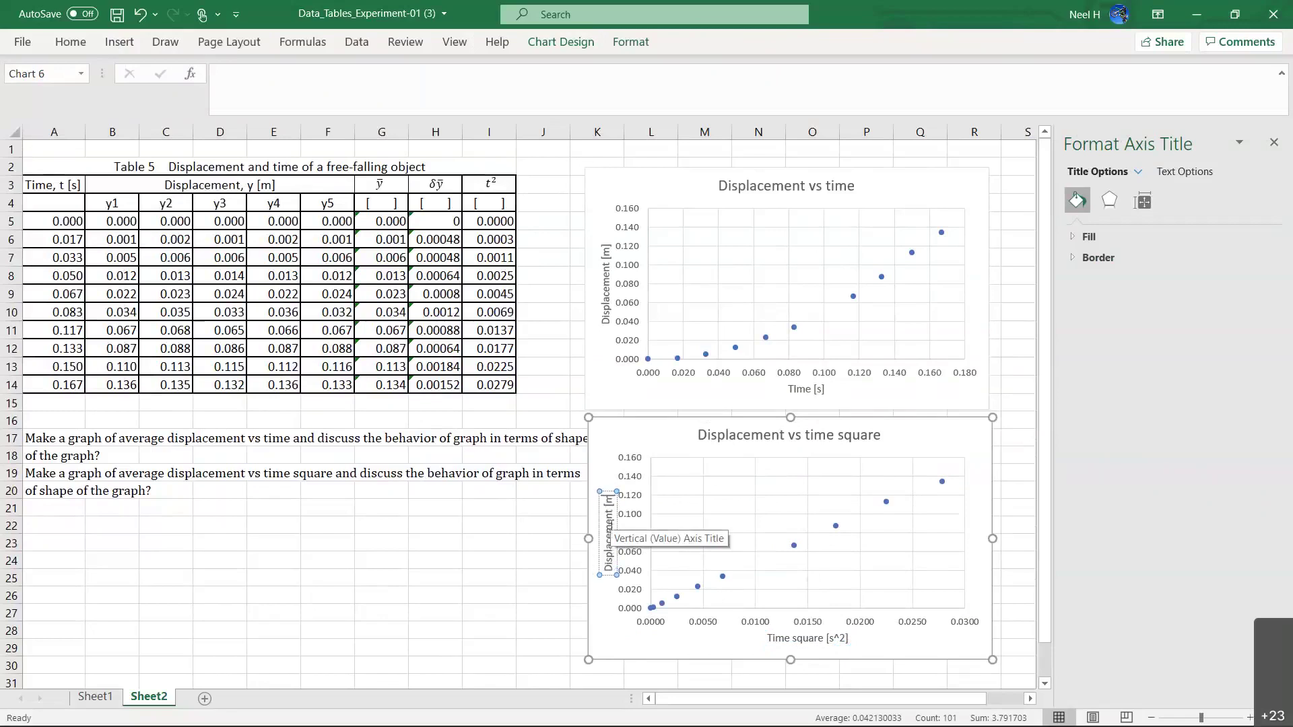
pyautogui.click(502, 529)
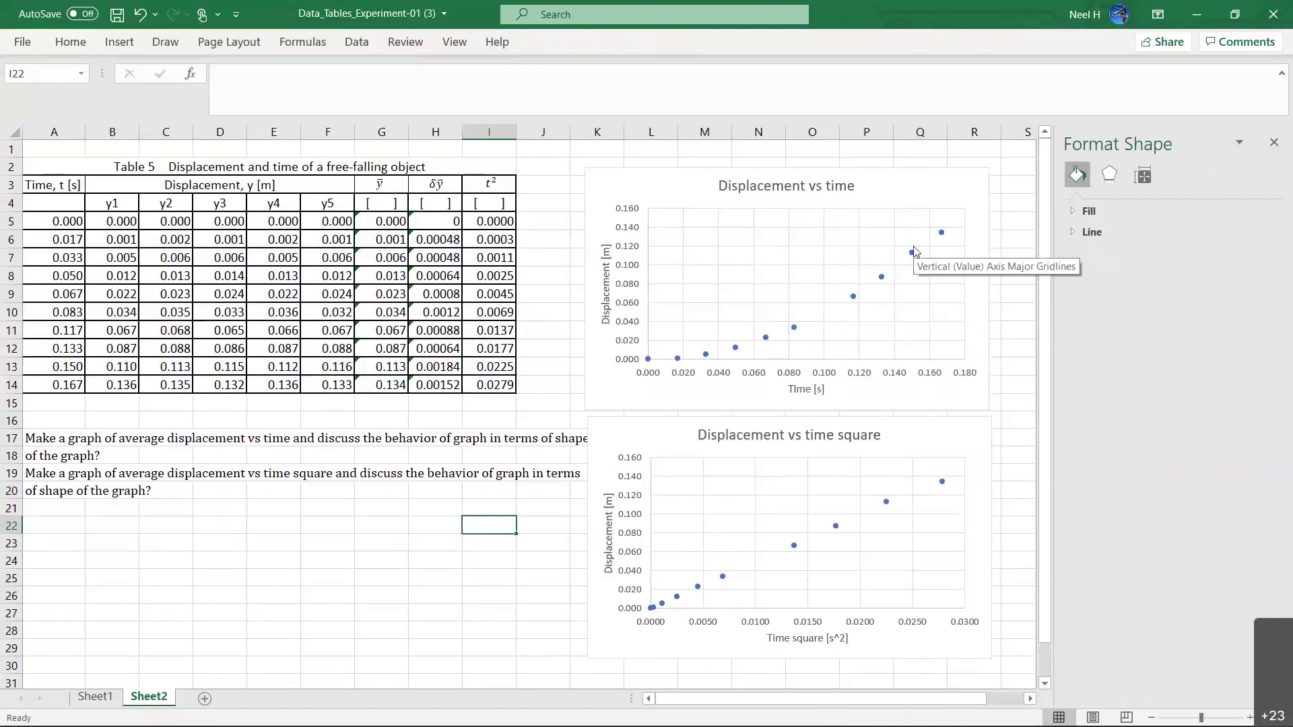
pyautogui.click(807, 637)
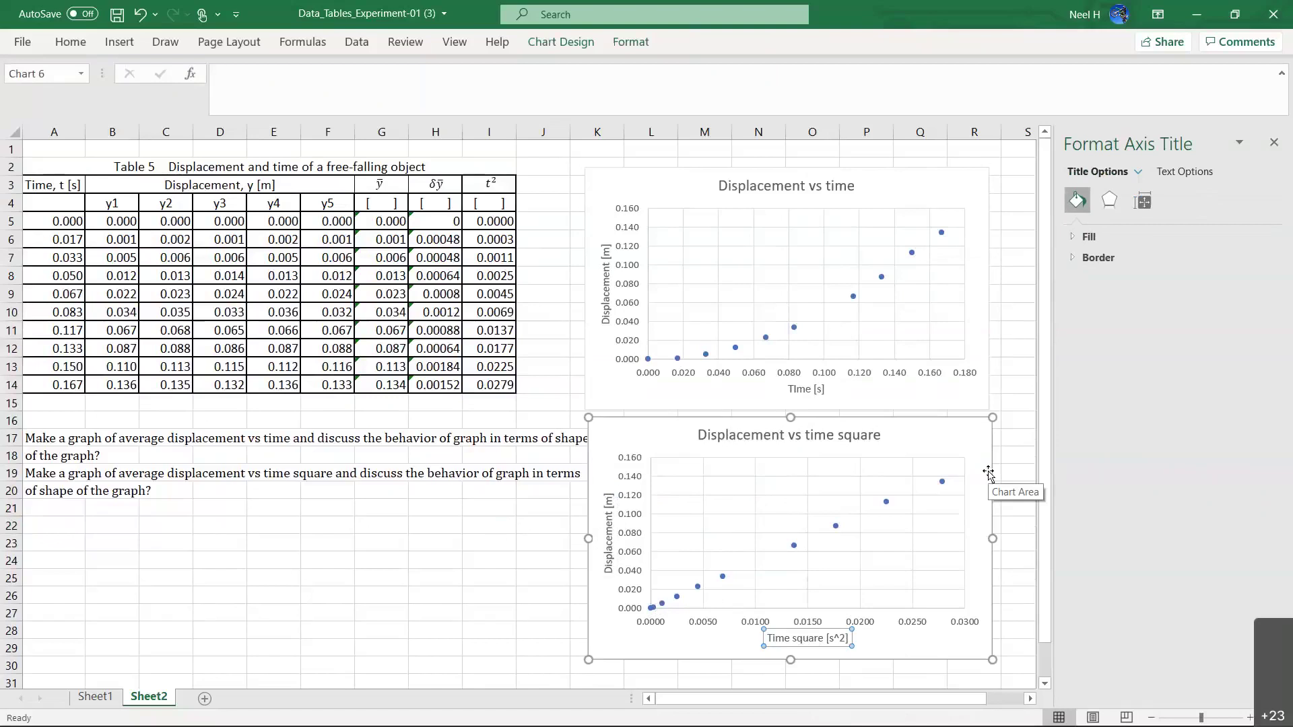
pyautogui.click(601, 355)
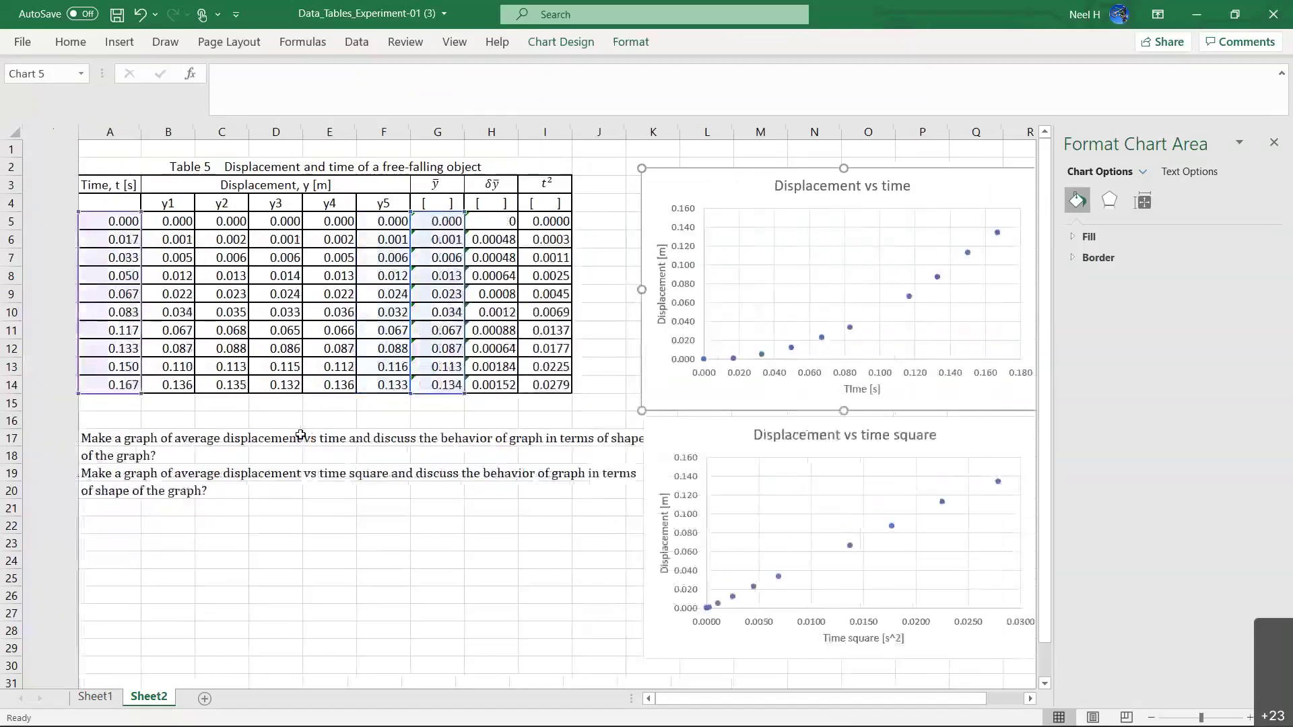
# Switch to Sheet1 and review the shaded blank cells in Tables 2 and 4 along with Table 3's uncertainty calculations
pyautogui.click(94, 697)
pyautogui.scroll(-5, 342, 558)
pyautogui.moveTo(300, 421); pyautogui.dragTo(464, 464)
pyautogui.scroll(-9, 465, 465)
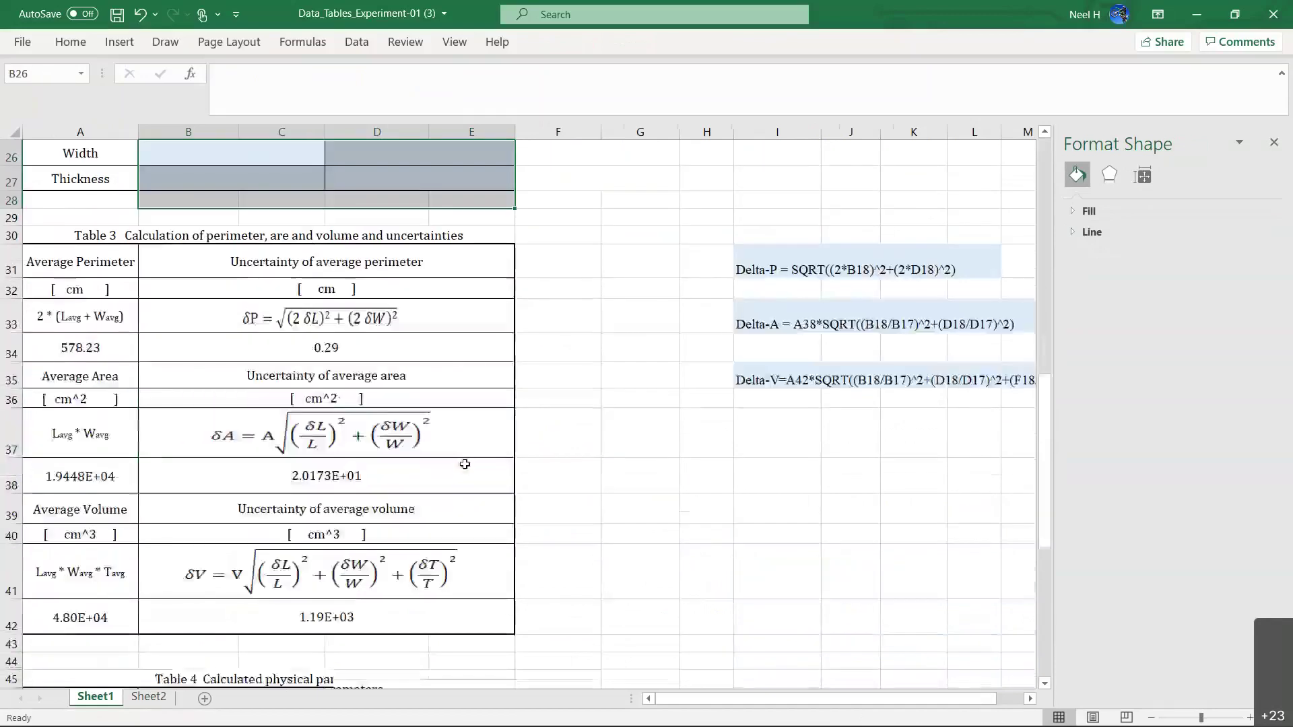
pyautogui.click(194, 314)
pyautogui.moveTo(194, 313); pyautogui.dragTo(453, 413)
pyautogui.scroll(3, 456, 413)
pyautogui.scroll(7, 456, 412)
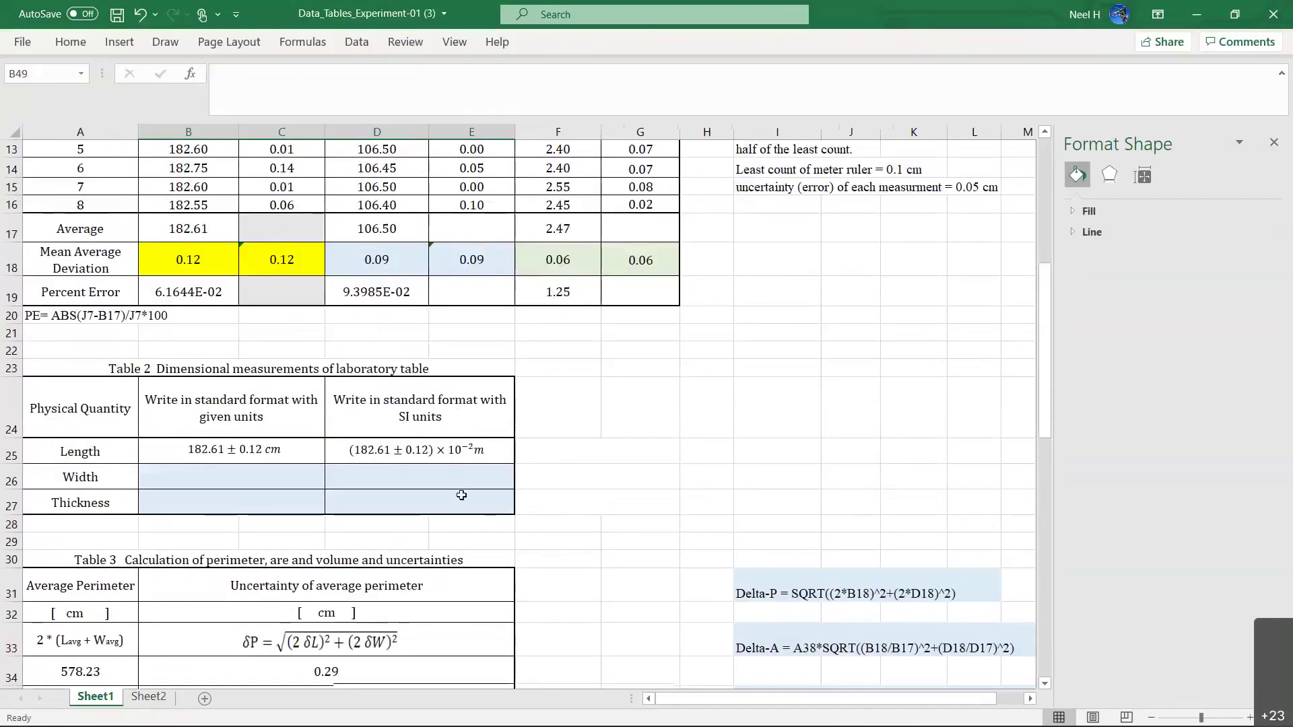
pyautogui.scroll(-2, 399, 558)
pyautogui.scroll(-1, 399, 557)
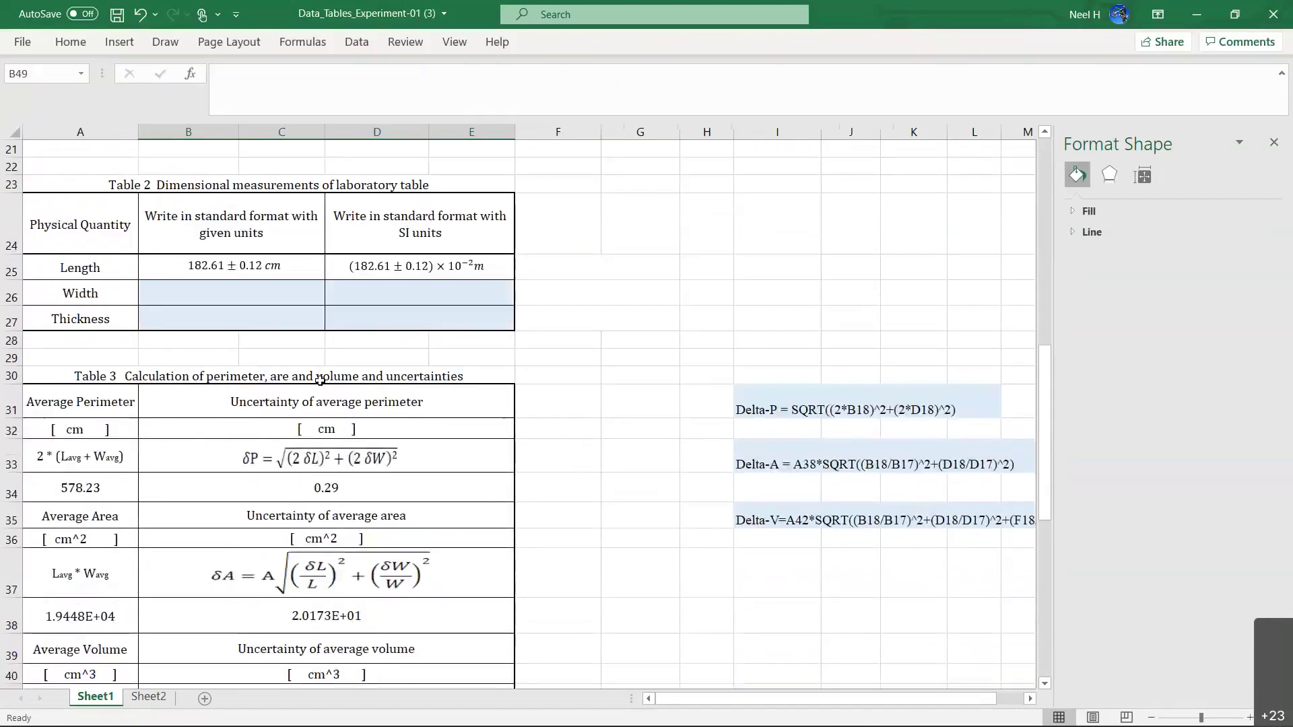
pyautogui.moveTo(217, 288); pyautogui.dragTo(426, 321)
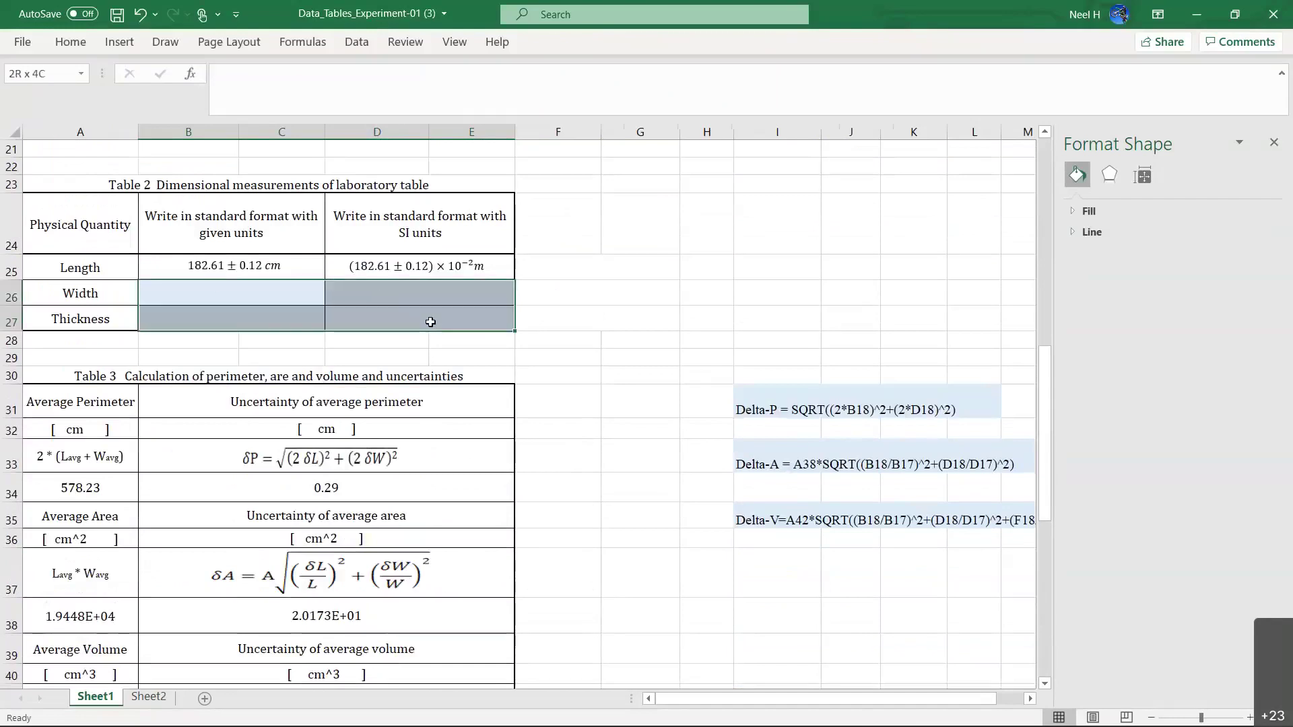
pyautogui.scroll(-1, 588, 382)
pyautogui.scroll(-2, 589, 384)
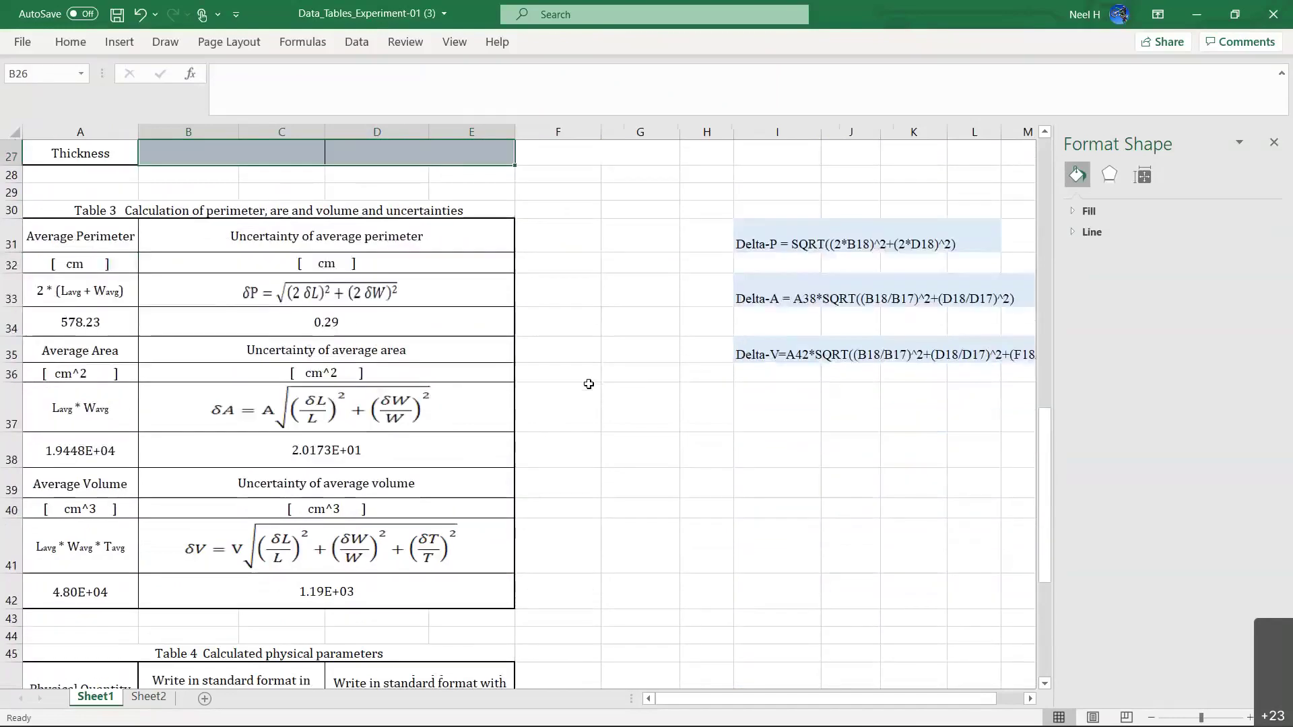
pyautogui.hscroll(1, 588, 383)
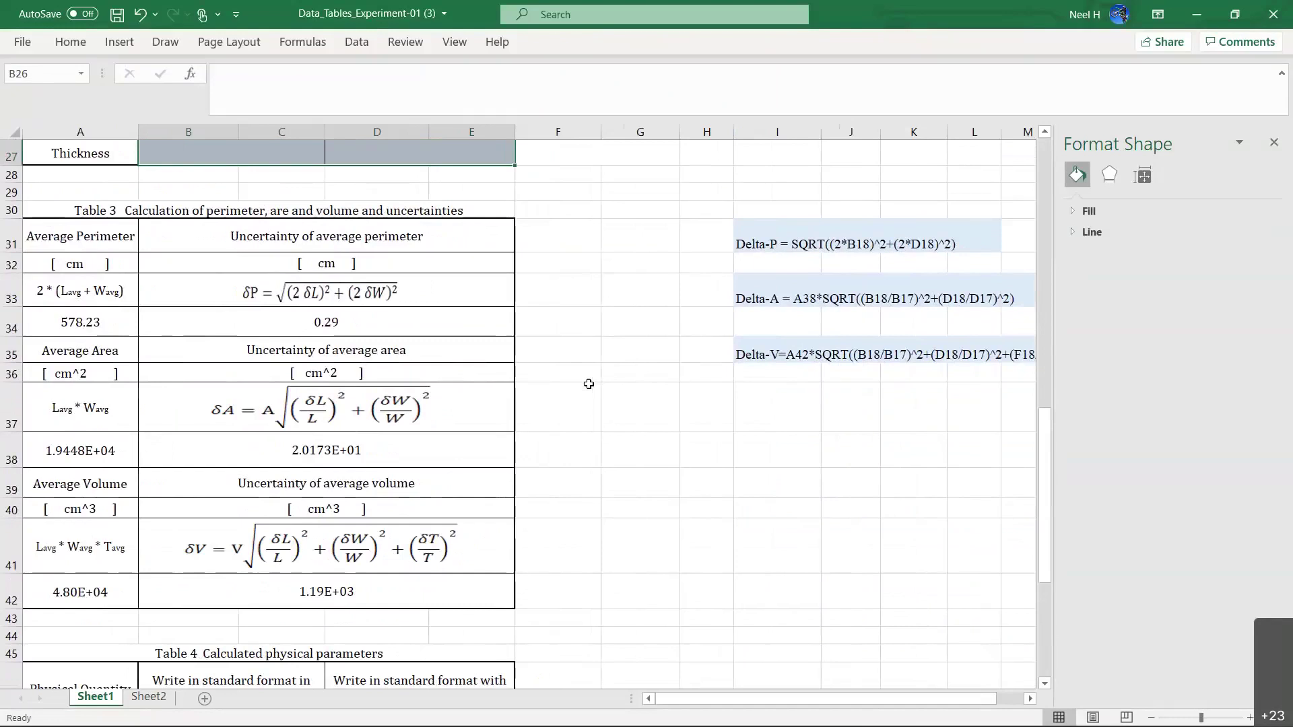
# Recheck Table 1's length, width and thickness columns against the Width and Thickness rows of Table 2 and the entries of Table 4
pyautogui.scroll(9, 588, 384)
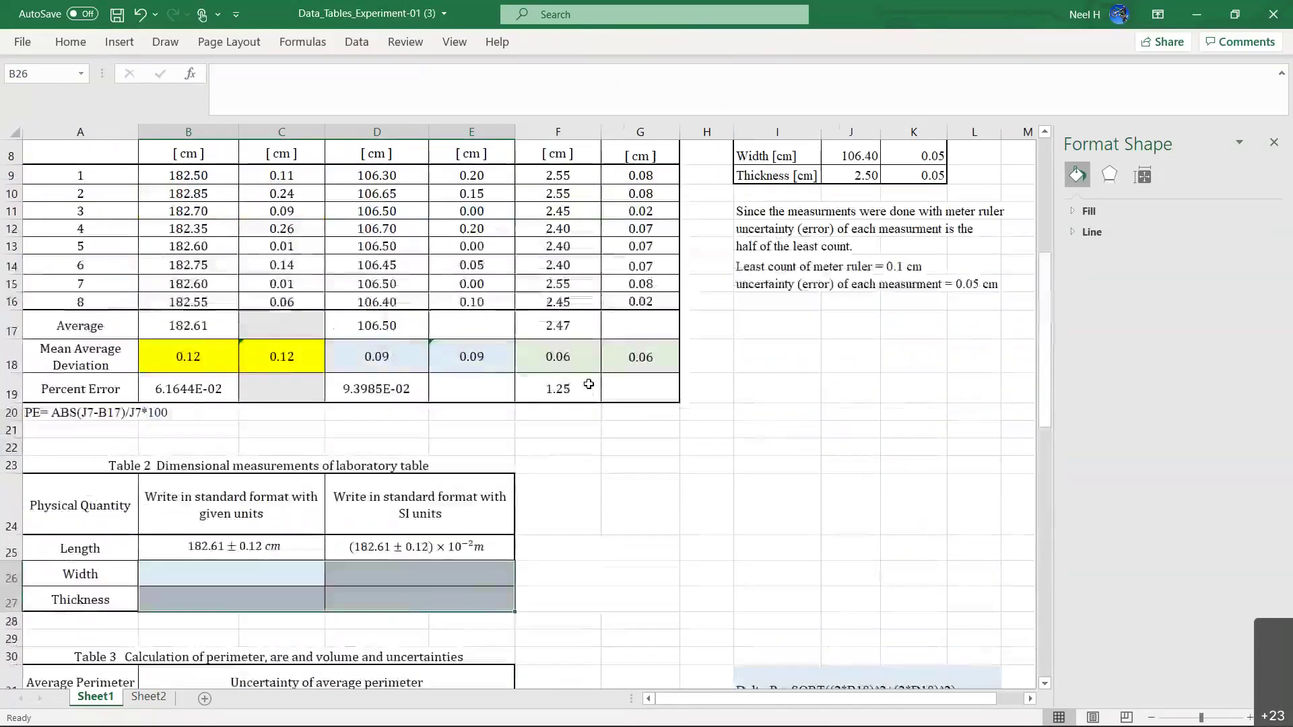
pyautogui.scroll(-3, 597, 478)
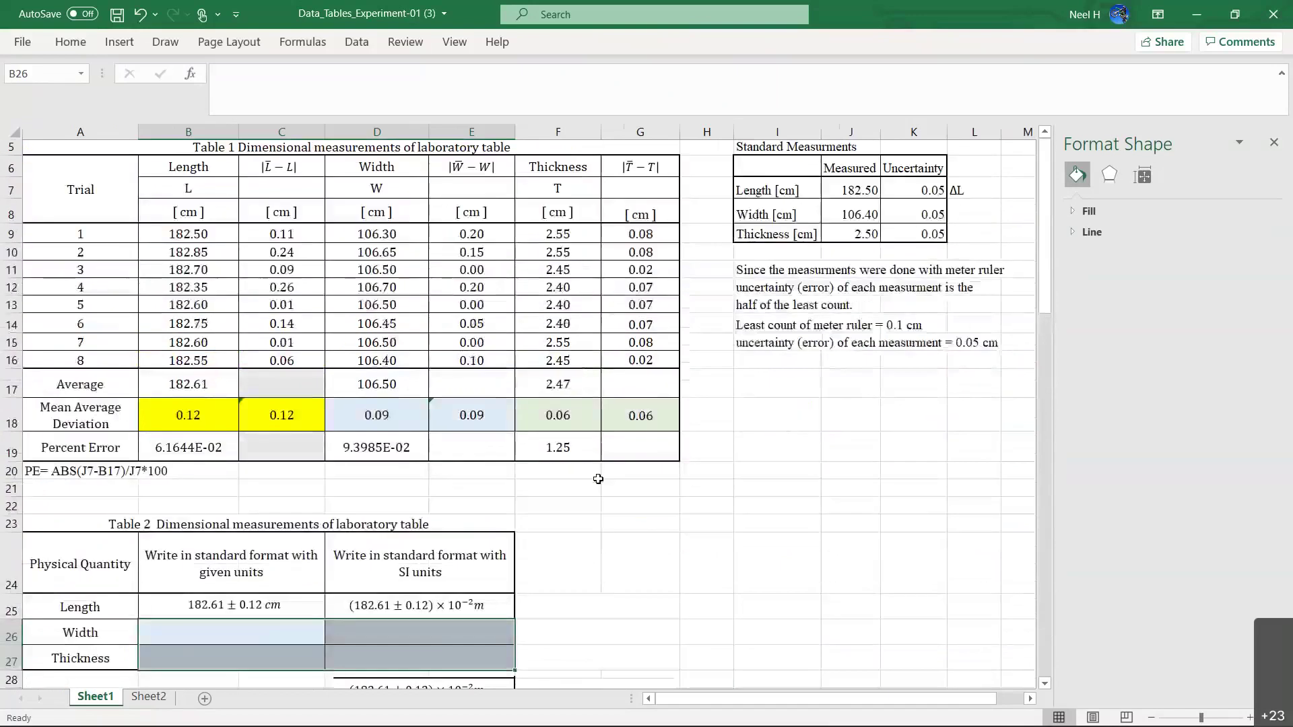
pyautogui.scroll(-3, 597, 479)
pyautogui.moveTo(316, 404); pyautogui.dragTo(471, 430)
pyautogui.scroll(-5, 355, 591)
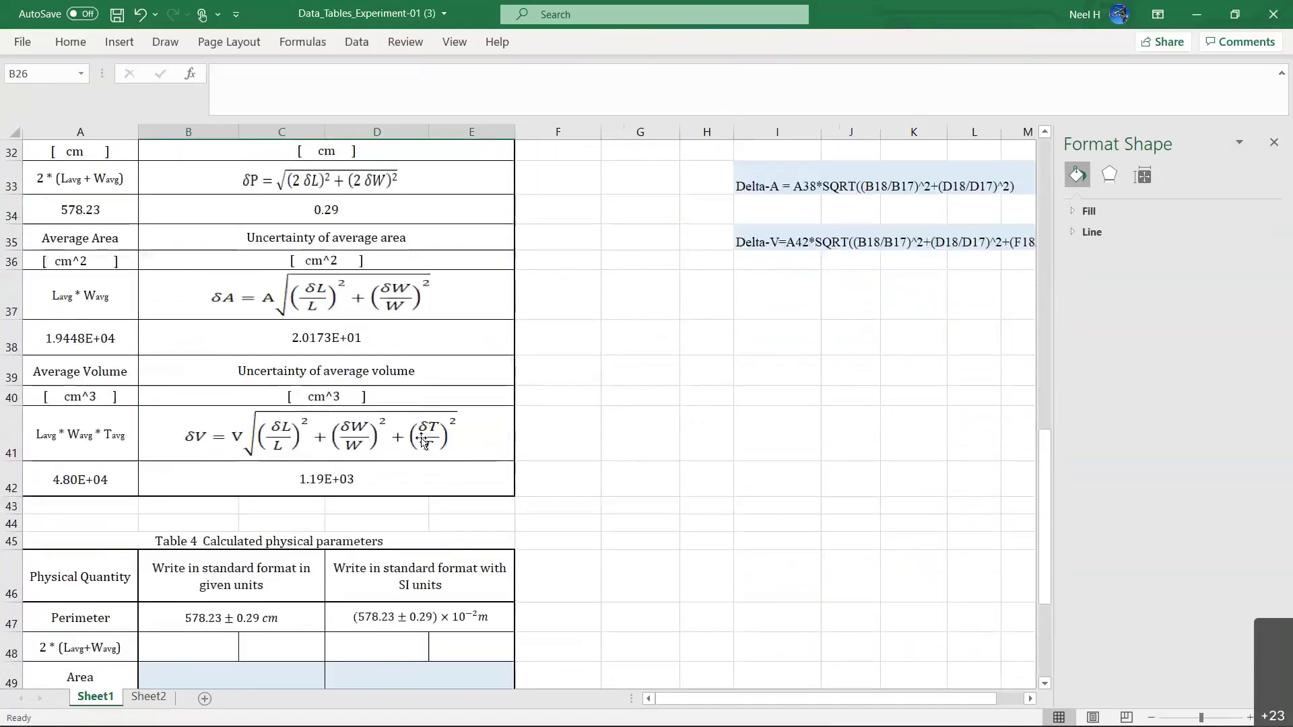
pyautogui.scroll(-2, 355, 590)
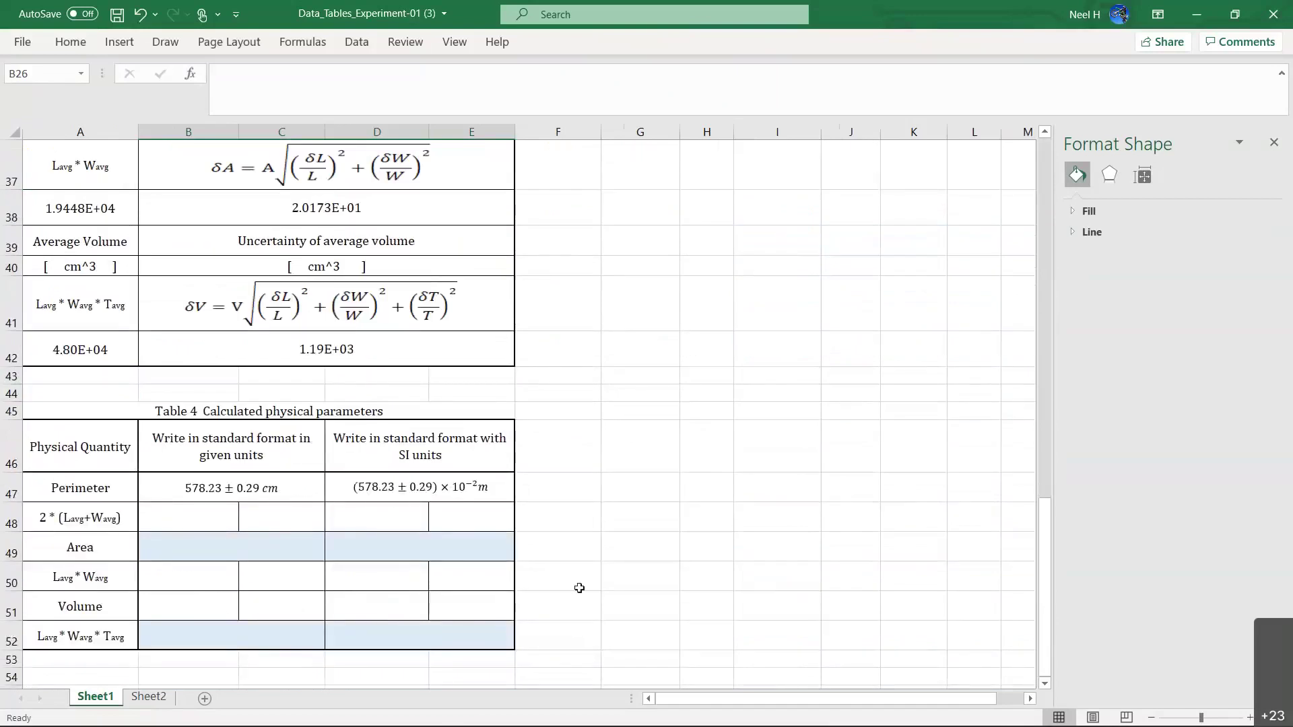
pyautogui.scroll(1, 579, 588)
pyautogui.scroll(8, 579, 588)
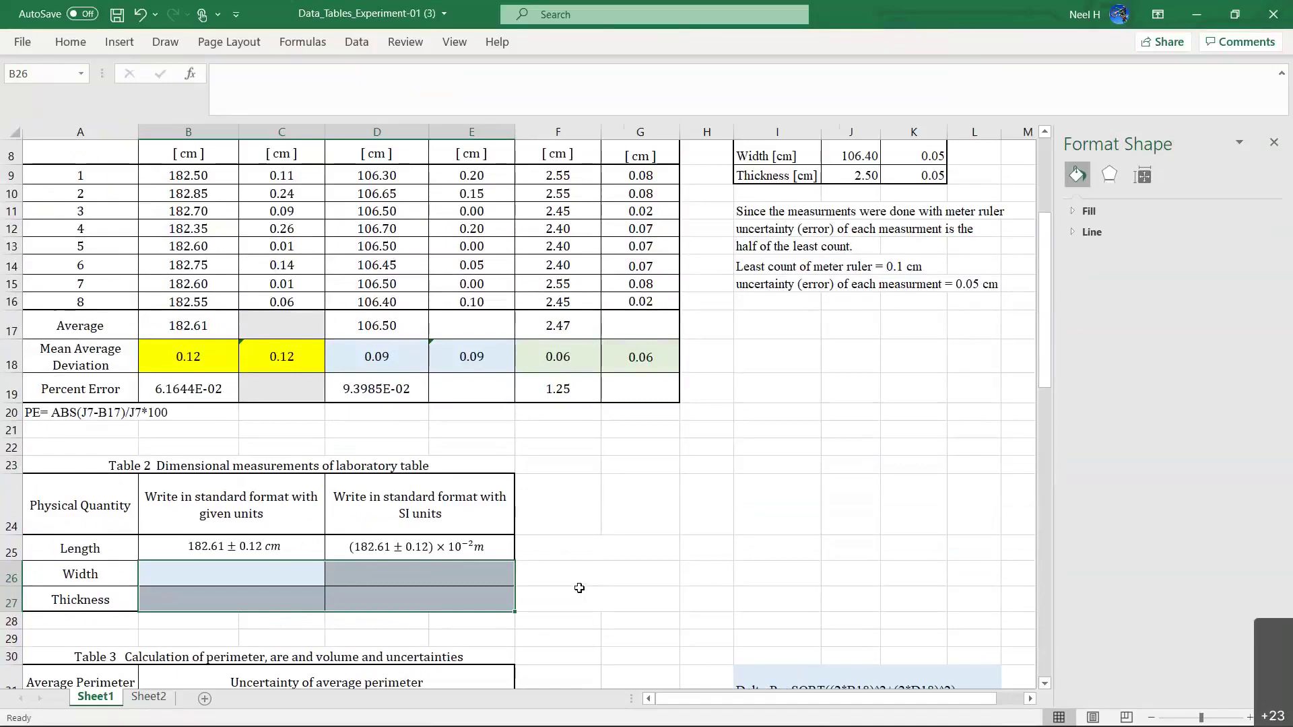
pyautogui.scroll(3, 579, 587)
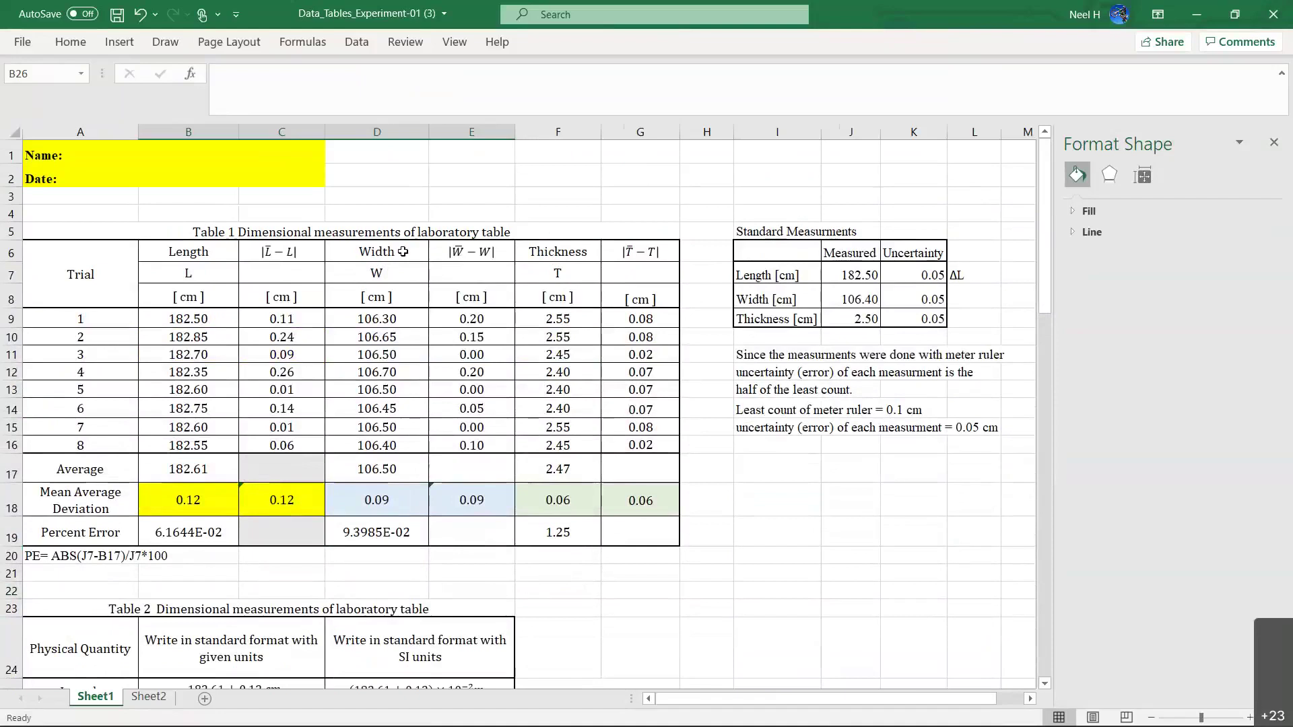
pyautogui.click(403, 251)
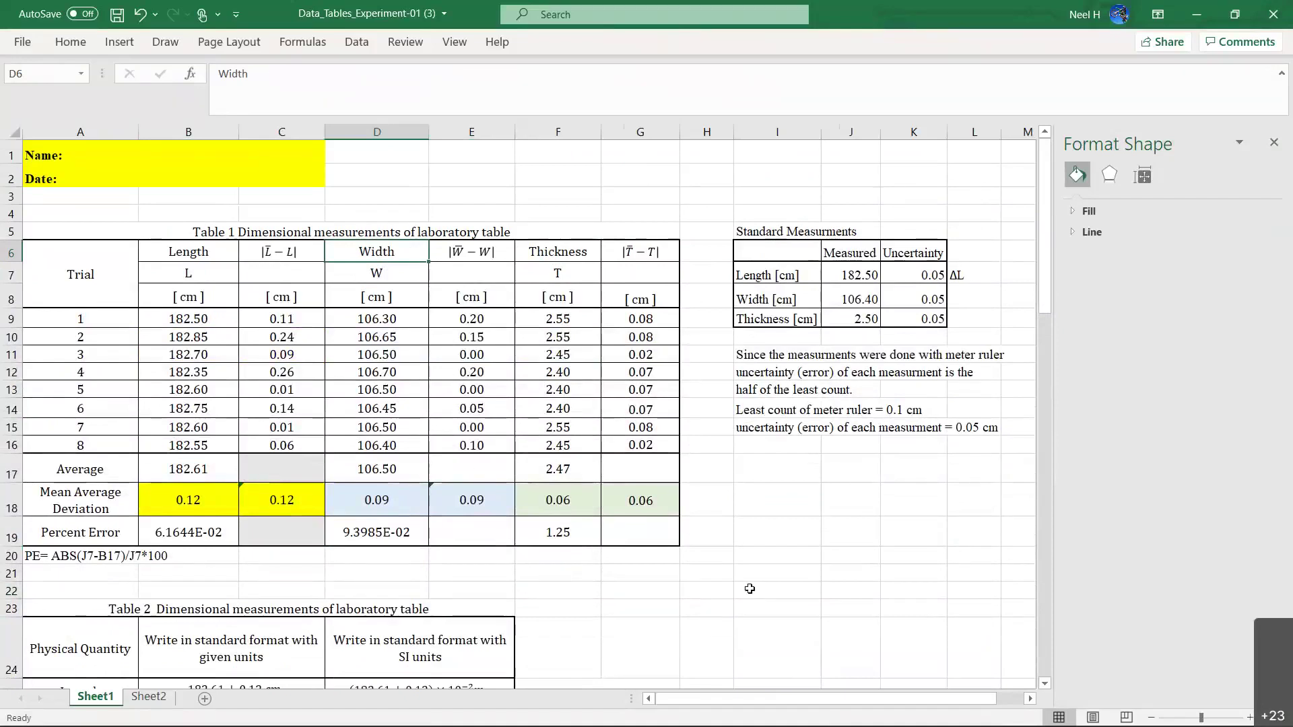
pyautogui.scroll(-3, 749, 588)
pyautogui.scroll(-4, 749, 588)
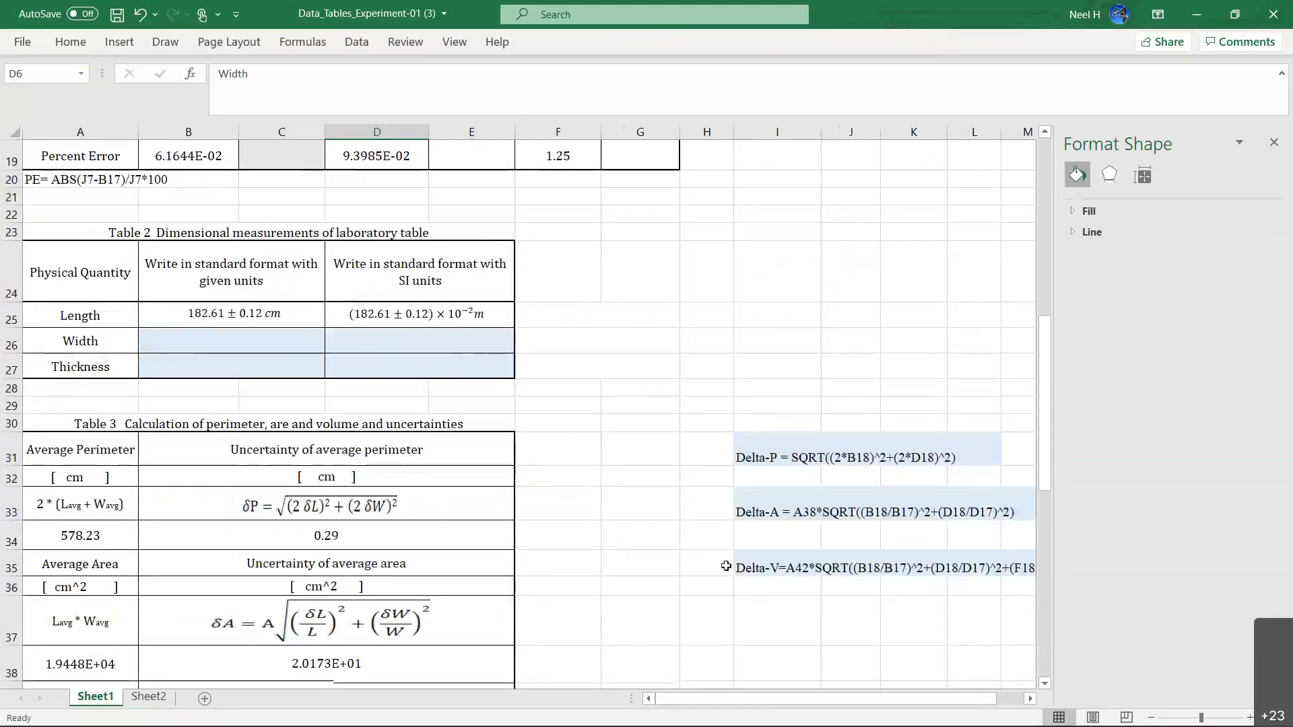
pyautogui.moveTo(810, 726)
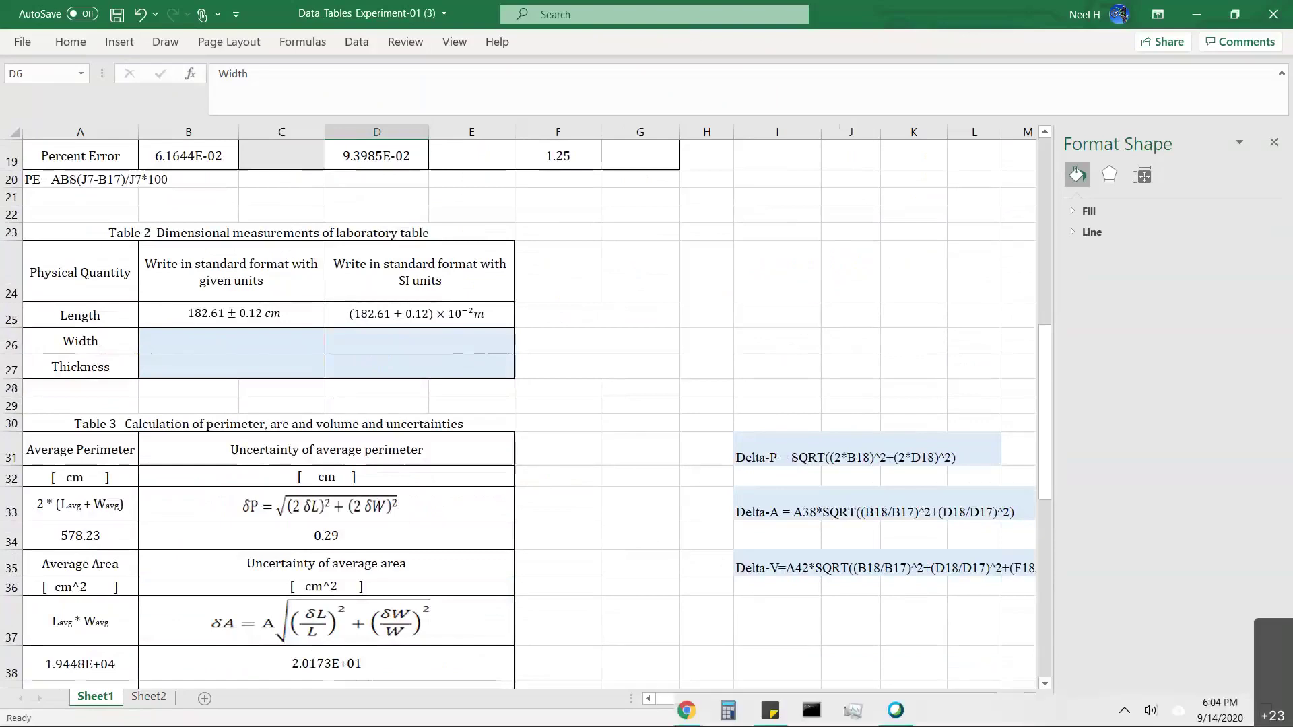
pyautogui.click(908, 715)
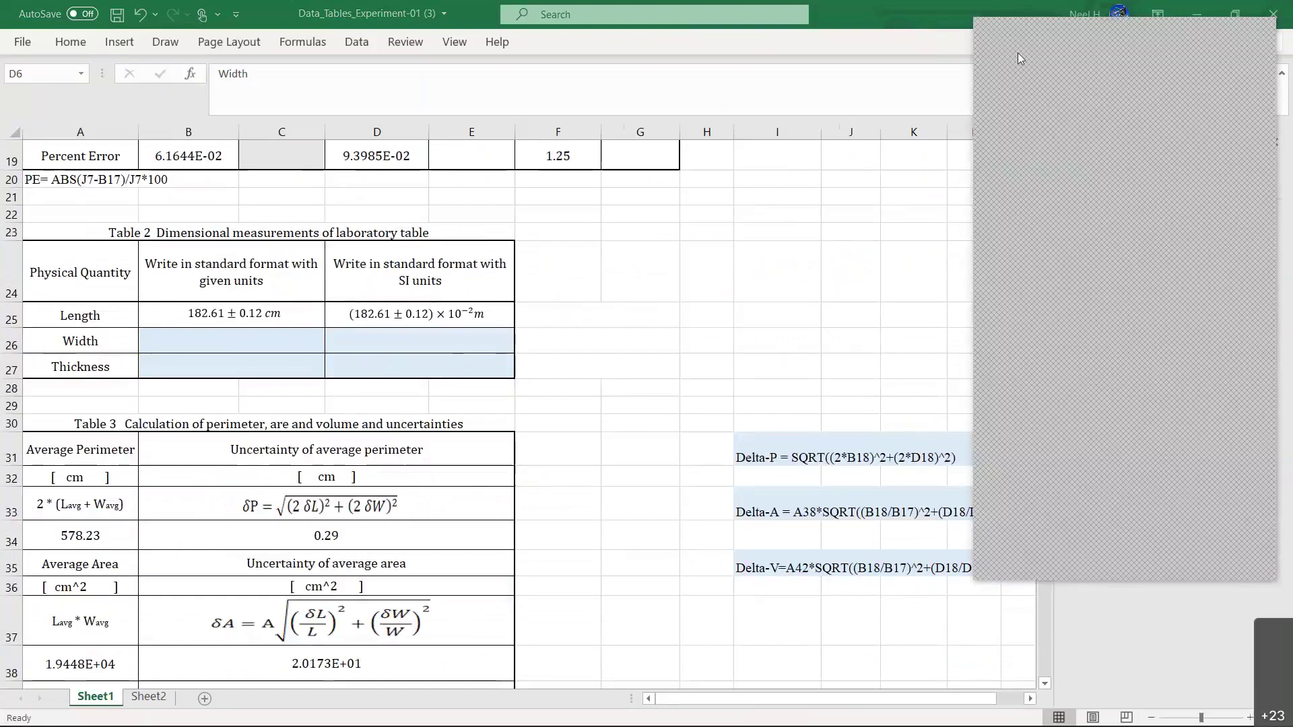
pyautogui.moveTo(1086, 29); pyautogui.dragTo(1029, 191)
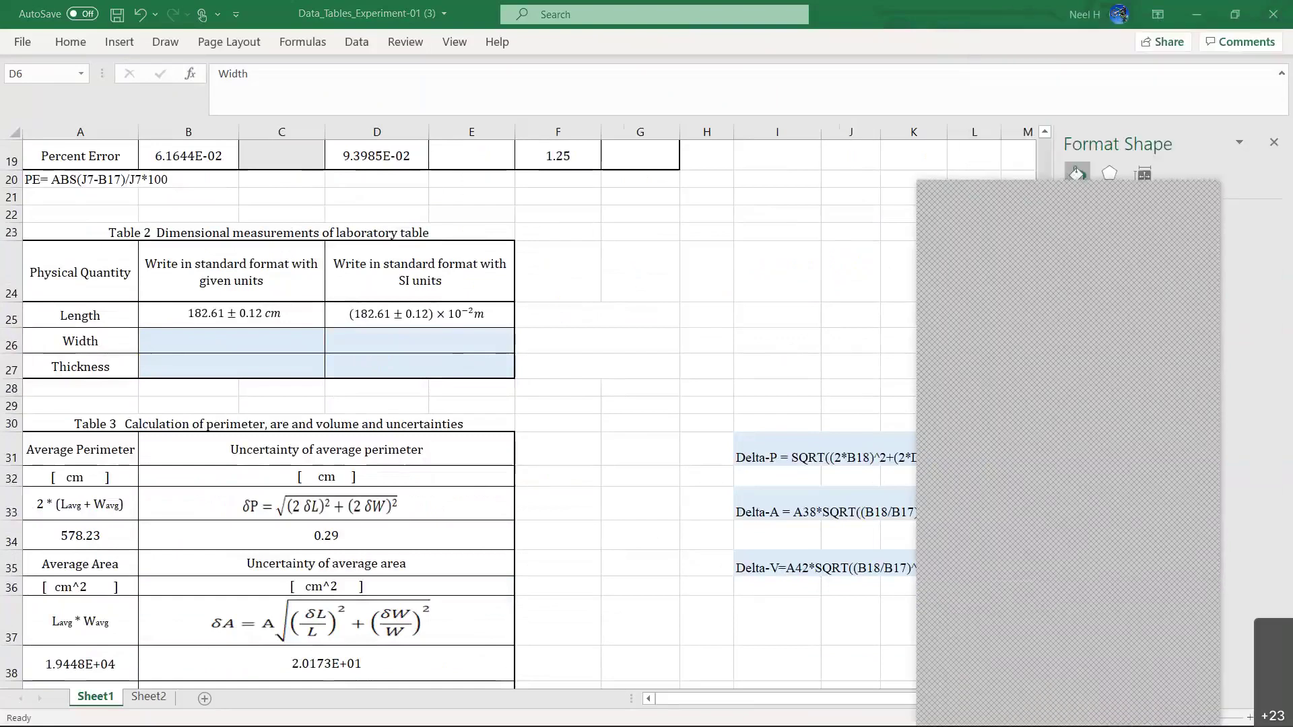